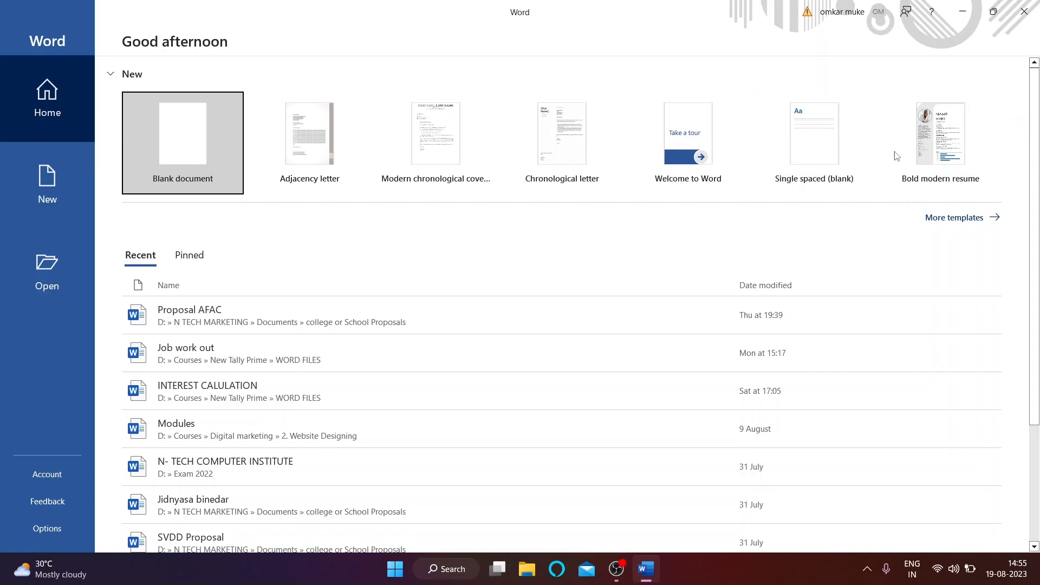
Step: Scroll the start page and create Document1 from the Blank document template
mouse_move(1038, 212)
left_mouse_down()
mouse_move(1038, 262)
mouse_move(1037, 208)
left_mouse_up()
left_click_drag(1038, 332, 1039, 126)
left_click(188, 132)
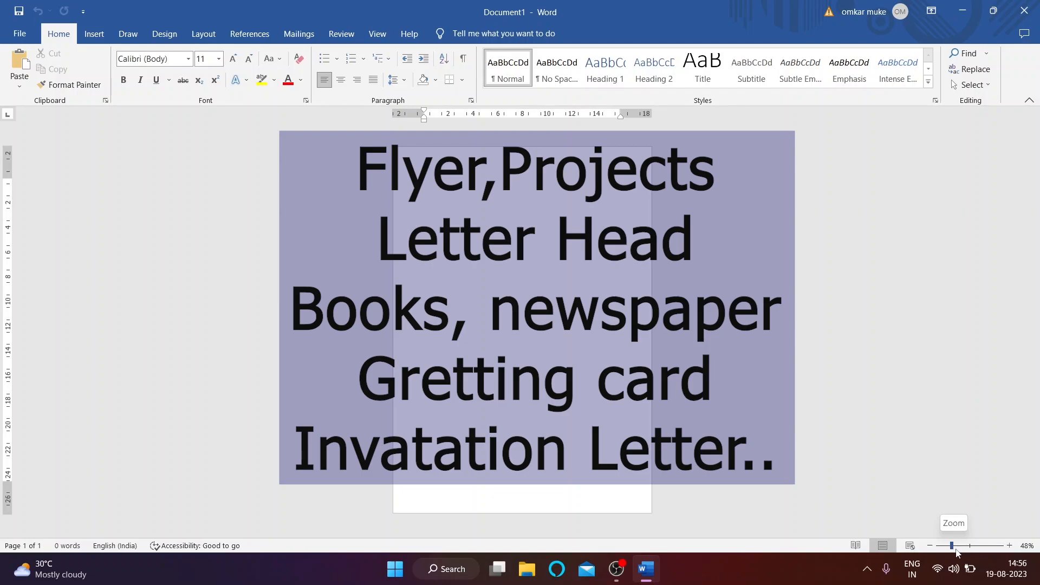
Step: Enlarge the empty page using the status-bar zoom slider
mouse_move(953, 547)
left_mouse_down()
mouse_move(967, 548)
mouse_move(952, 550)
left_mouse_up()
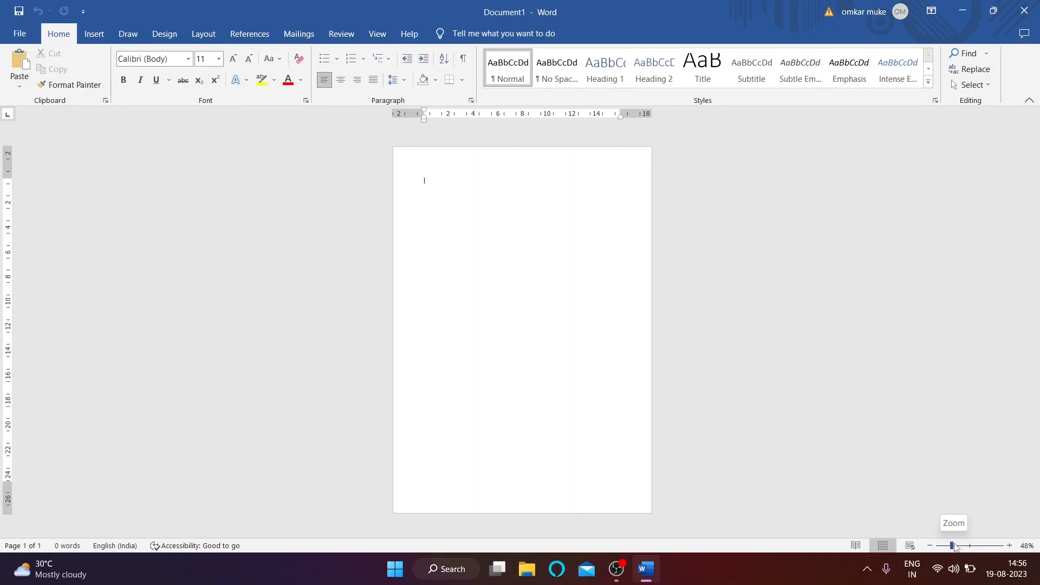
mouse_move(954, 548)
left_mouse_down()
mouse_move(969, 550)
mouse_move(957, 549)
left_mouse_up()
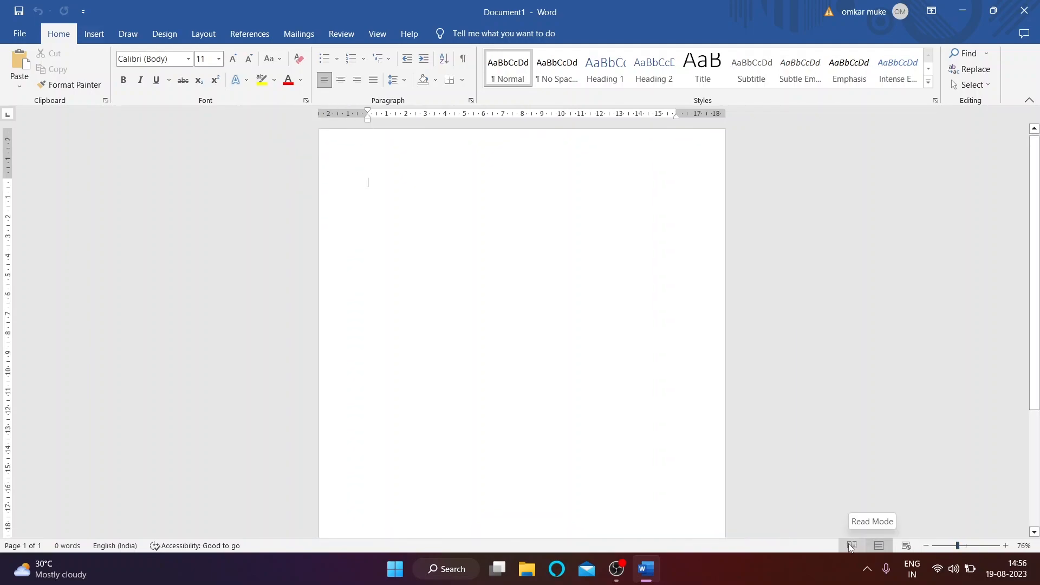
left_click(849, 545)
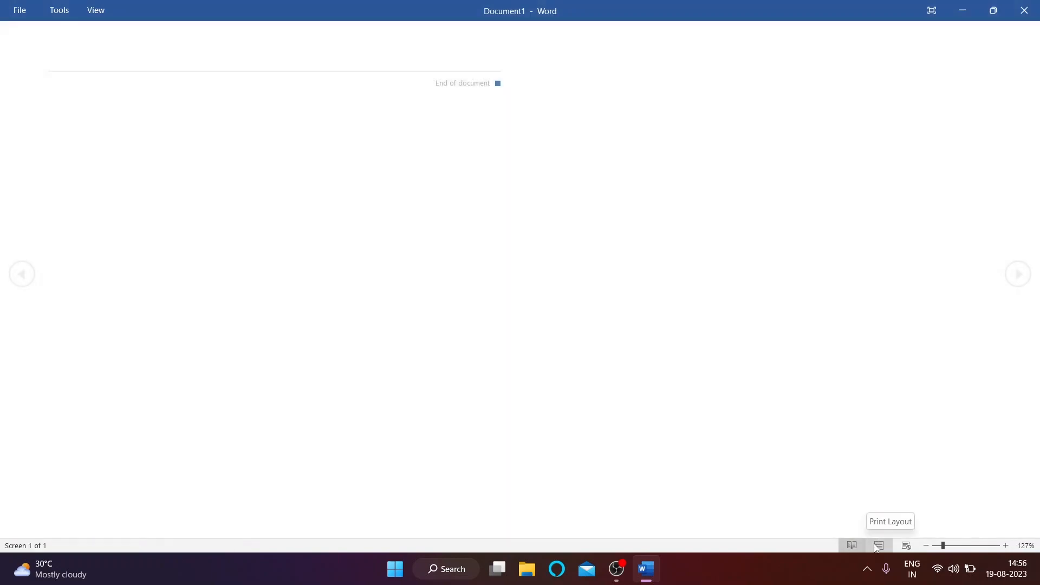
left_click(878, 546)
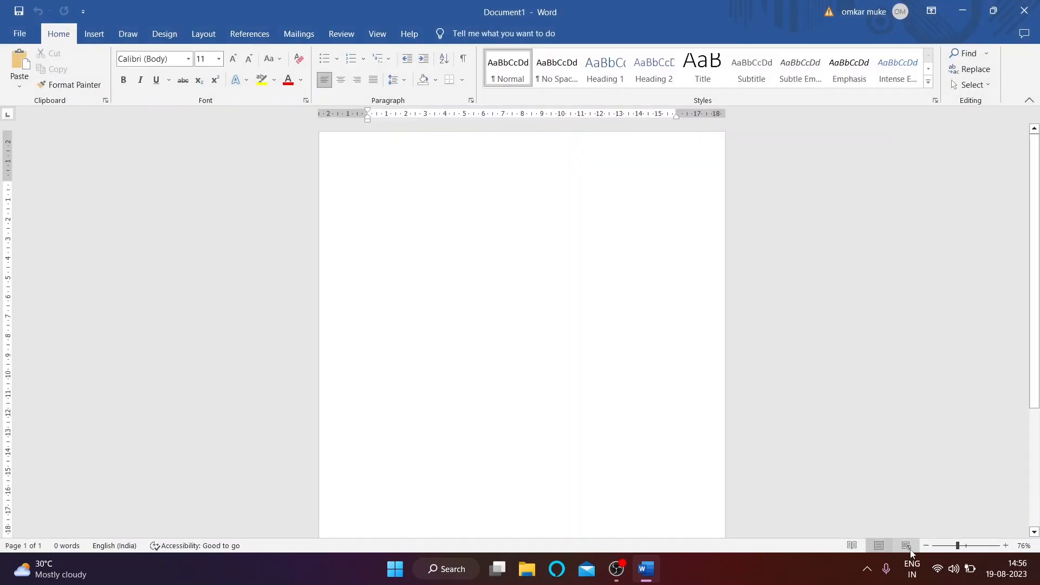
left_click(909, 549)
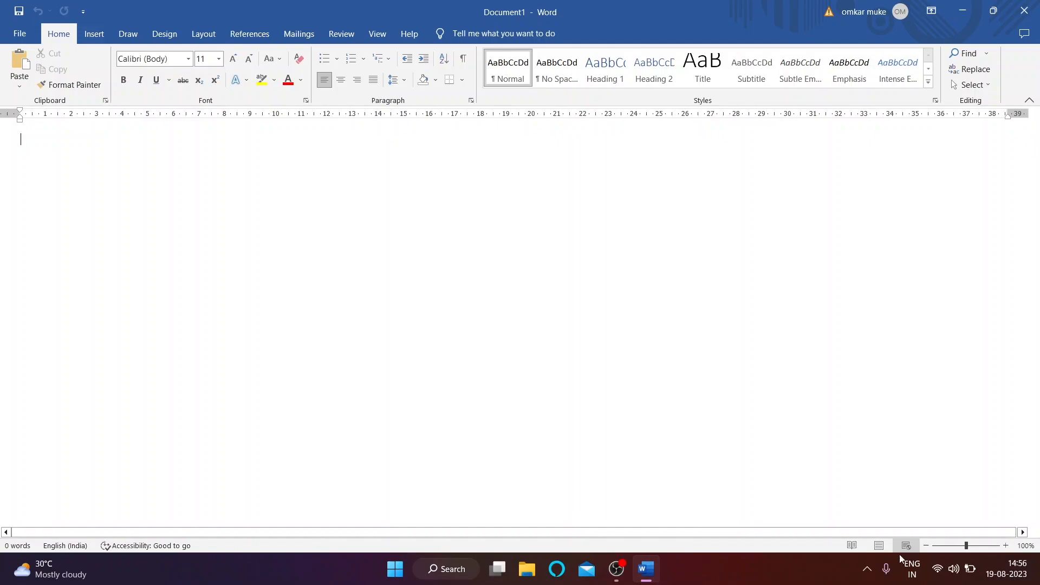
left_click(878, 546)
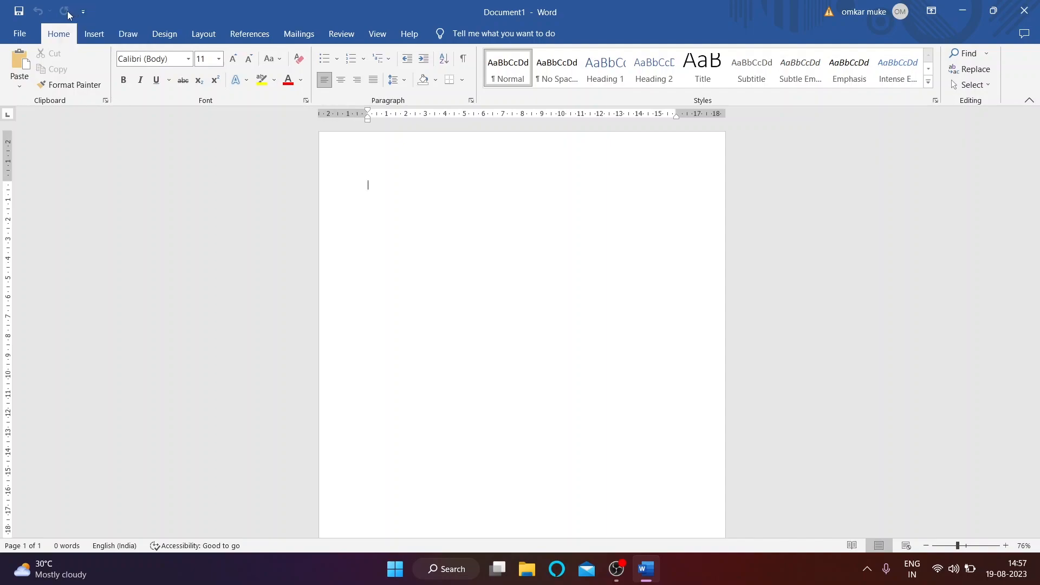
left_click(931, 11)
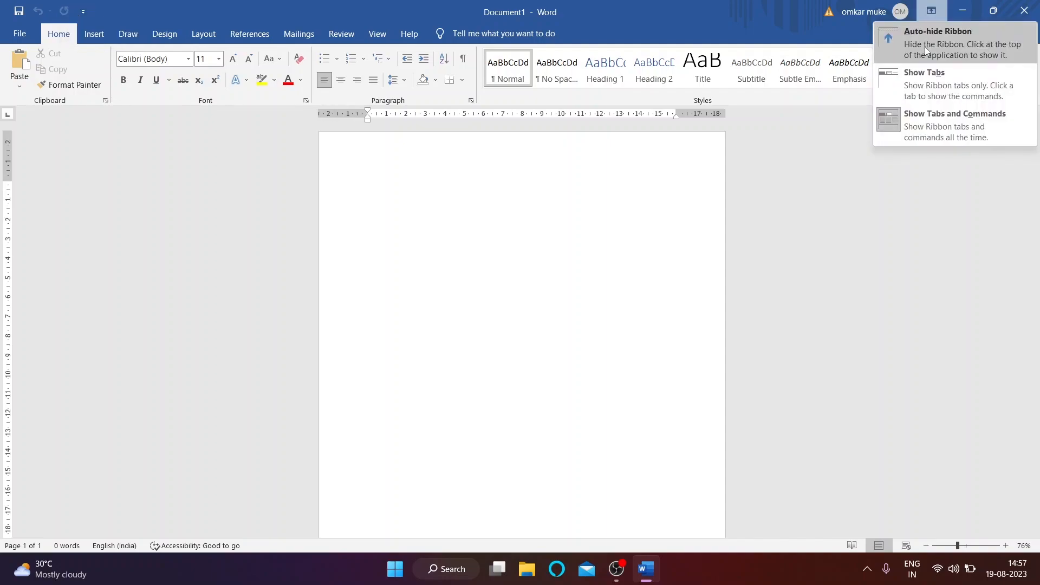
left_click(924, 44)
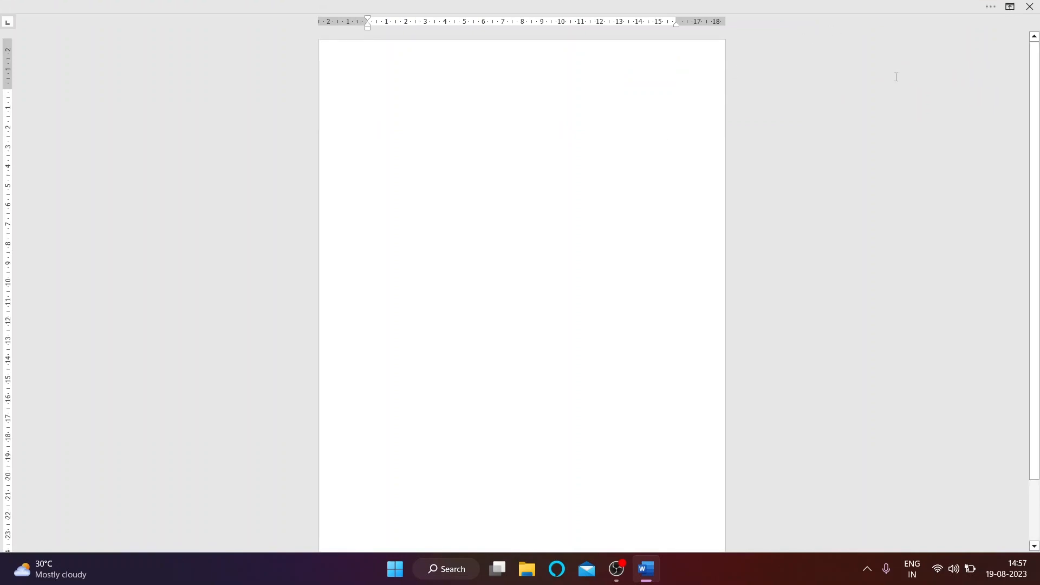
left_click(1011, 7)
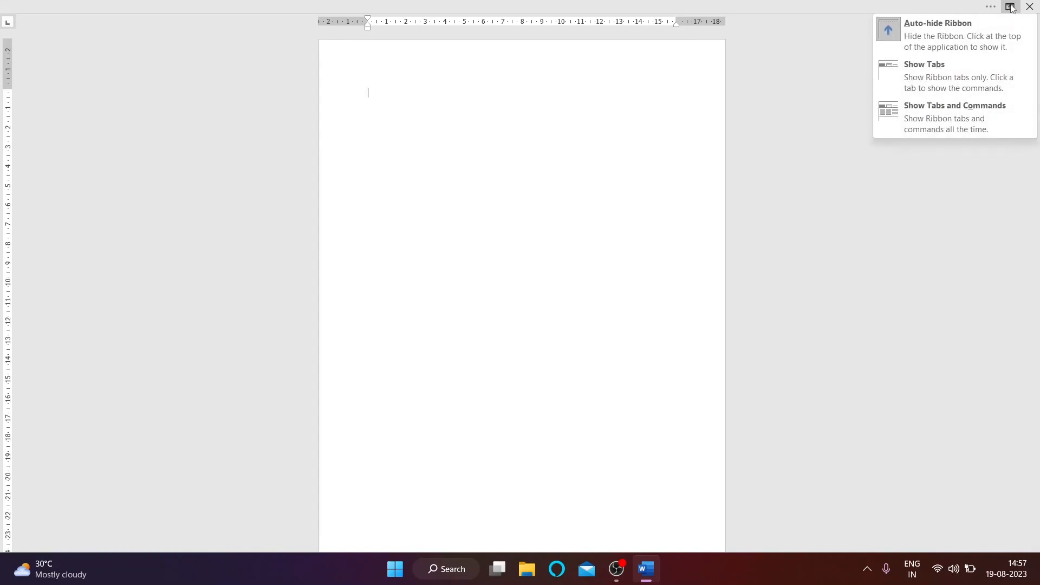
left_click(932, 79)
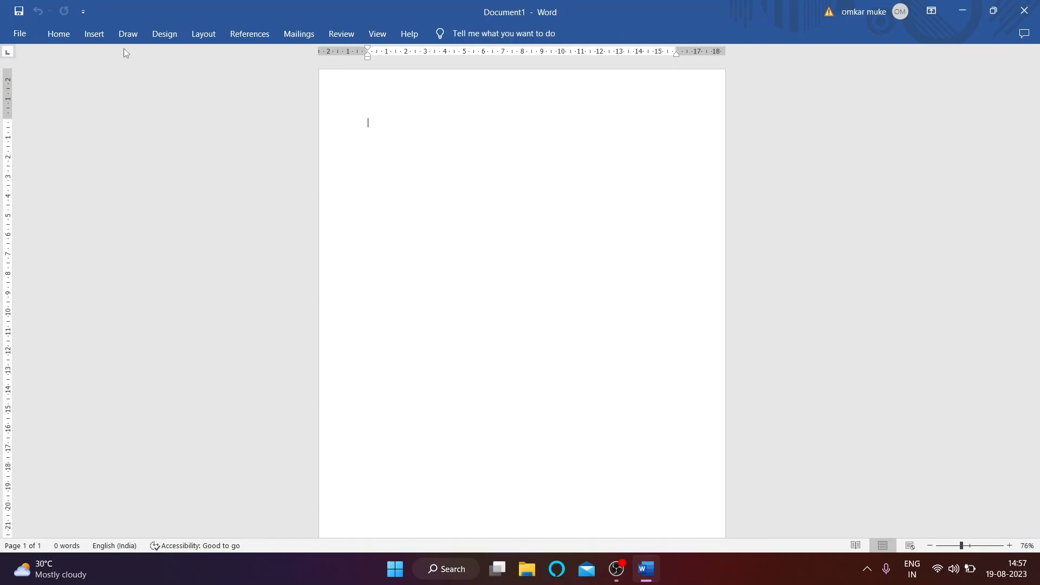
left_click(934, 7)
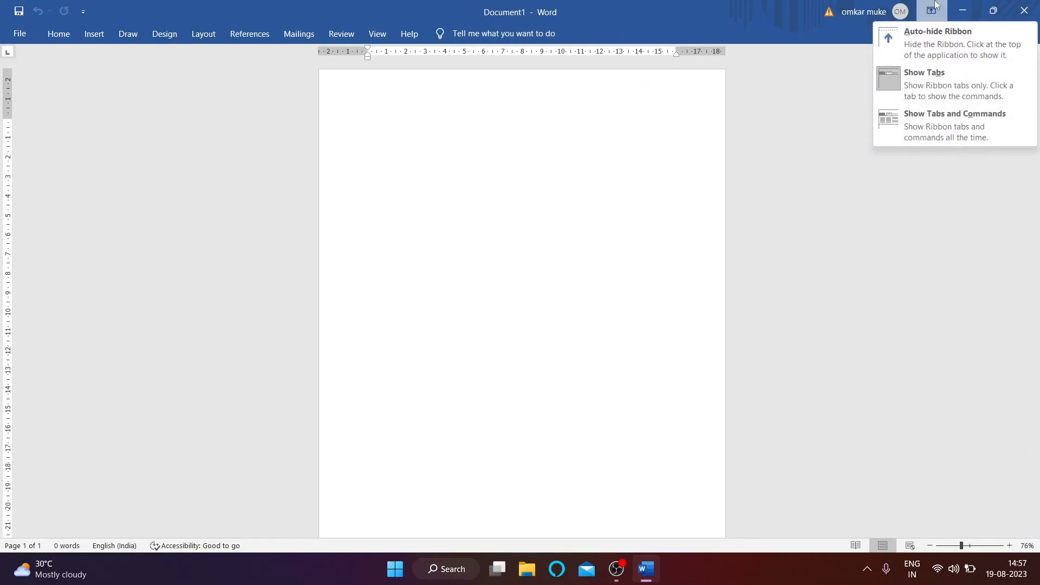
left_click(928, 128)
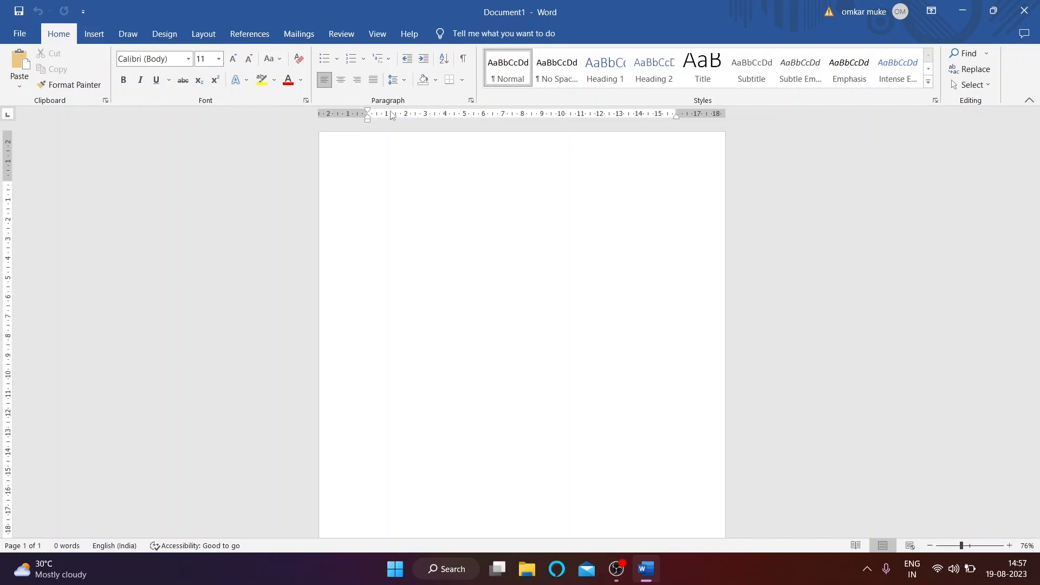
left_click(94, 35)
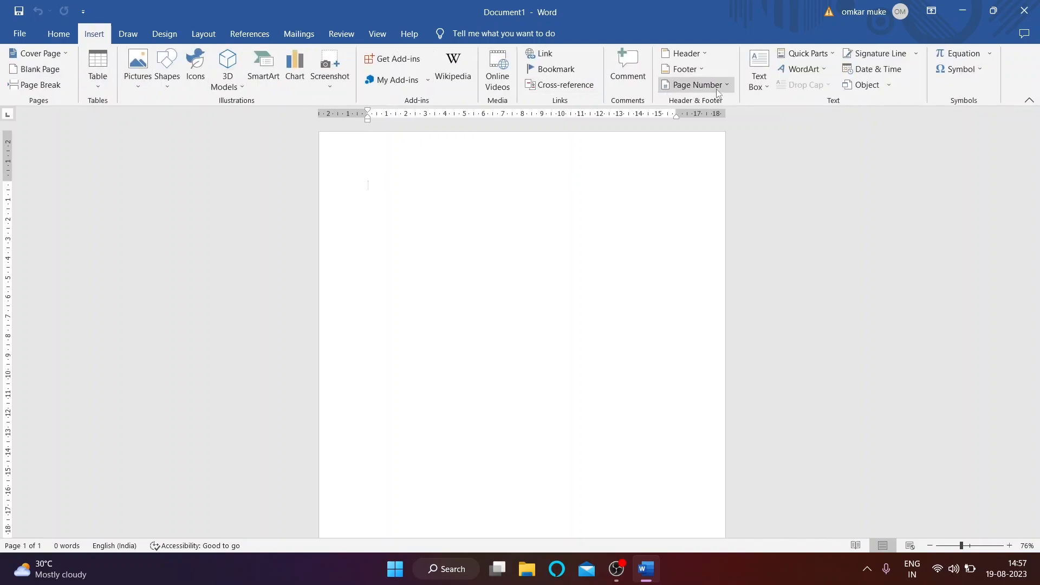
left_click(135, 36)
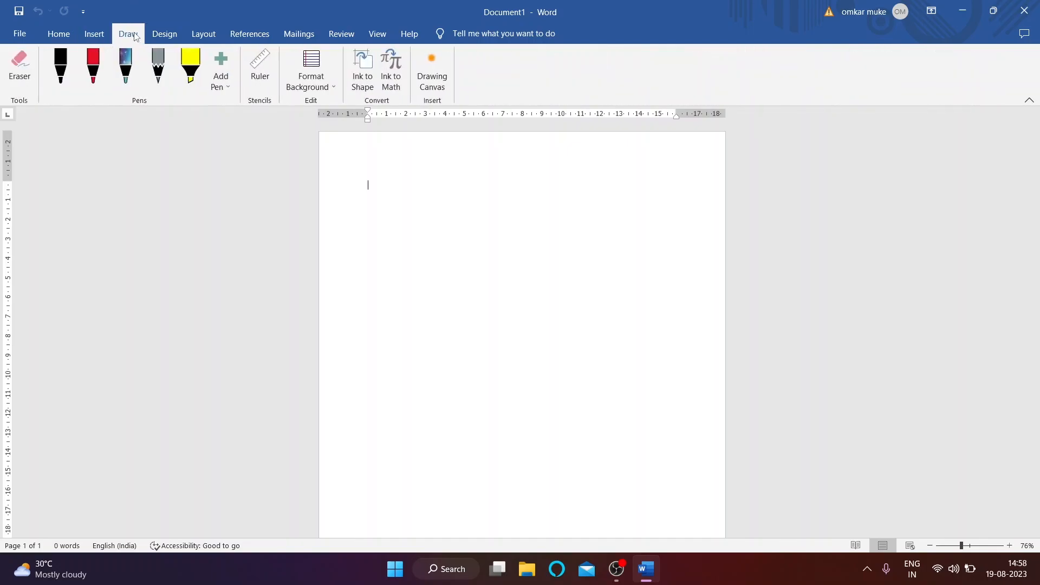
left_click(165, 36)
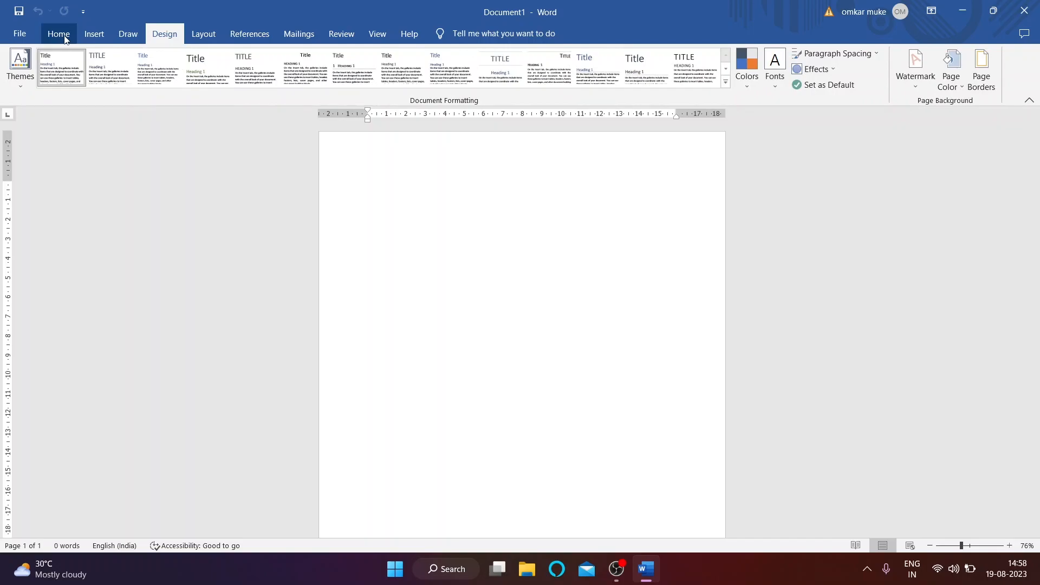
left_click(204, 35)
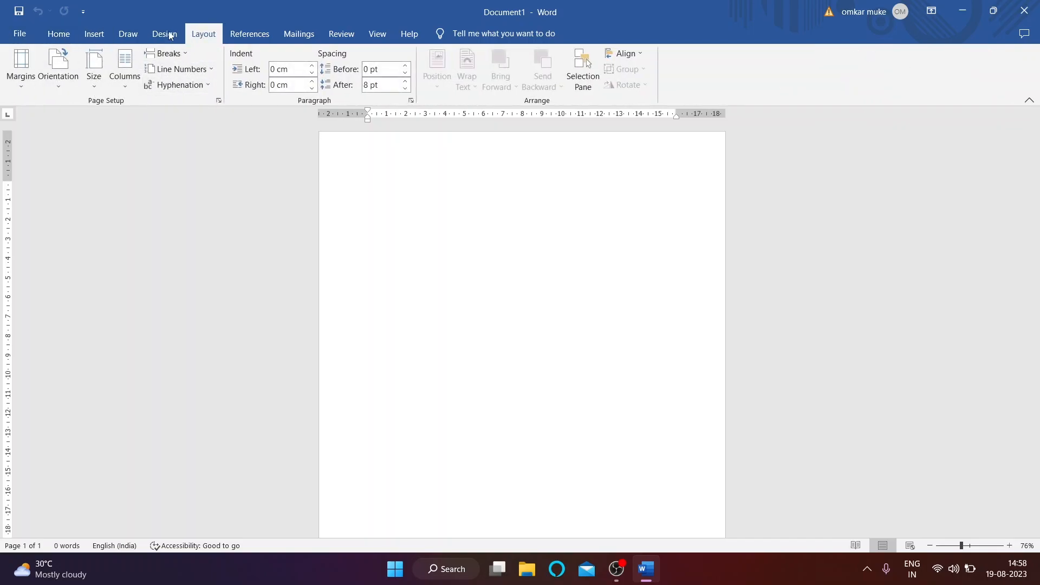
left_click(58, 34)
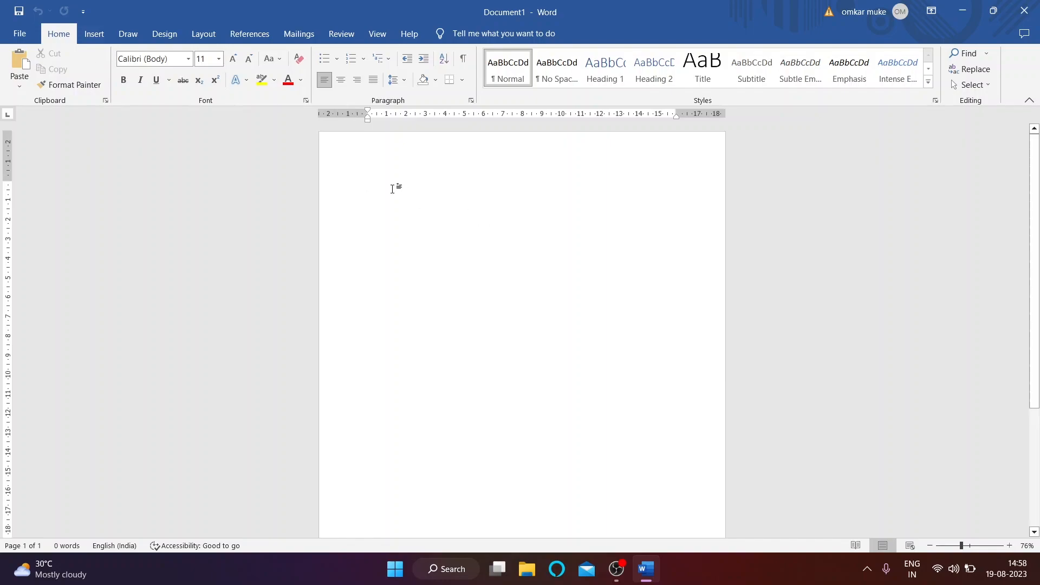
Step: Type the four-word all-caps sample sentence ending 'IS GOOD BOY.' and select it
type("RAJESH IS GOOD BOY.")
key("Caps_Lock")
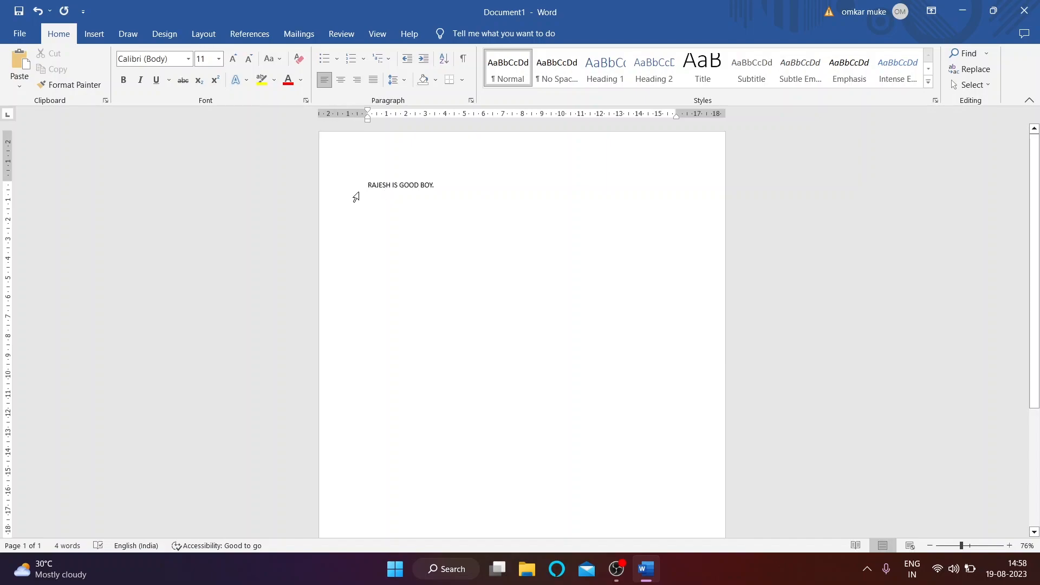
left_click_drag(369, 180, 442, 188)
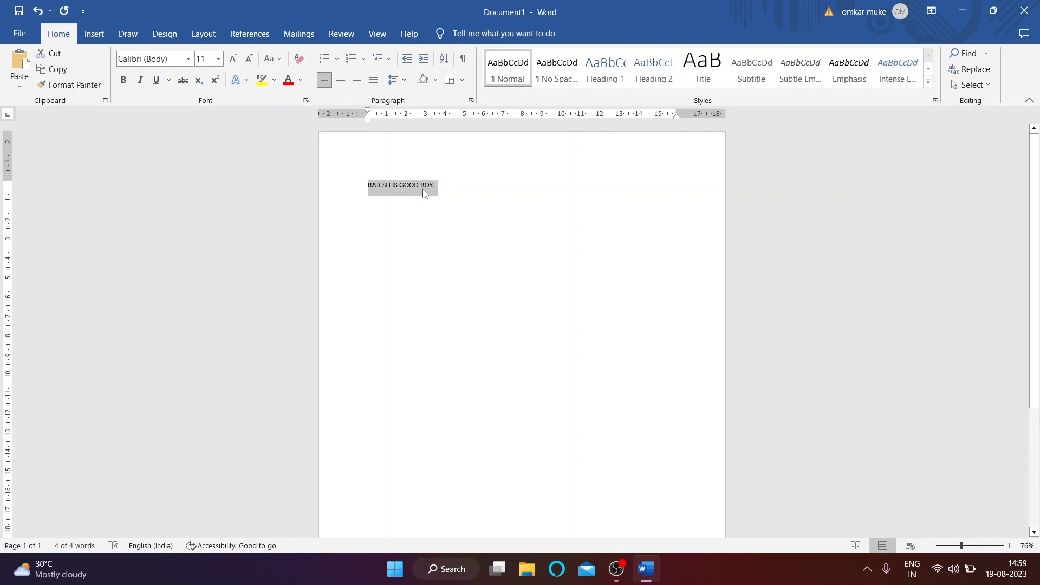
Step: Set the sample sentence's font size to 36 pt
left_click(220, 59)
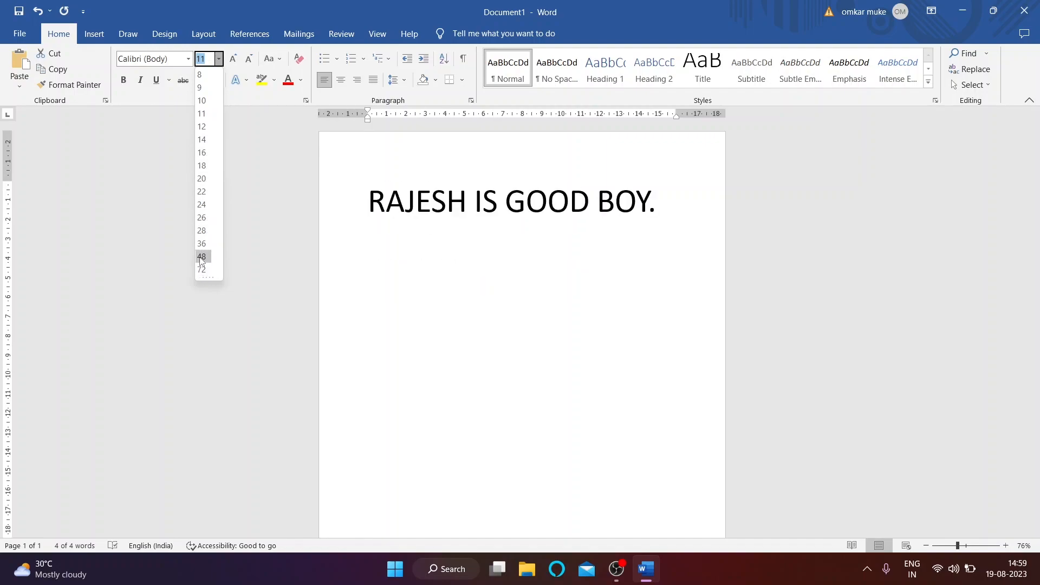
left_click(203, 244)
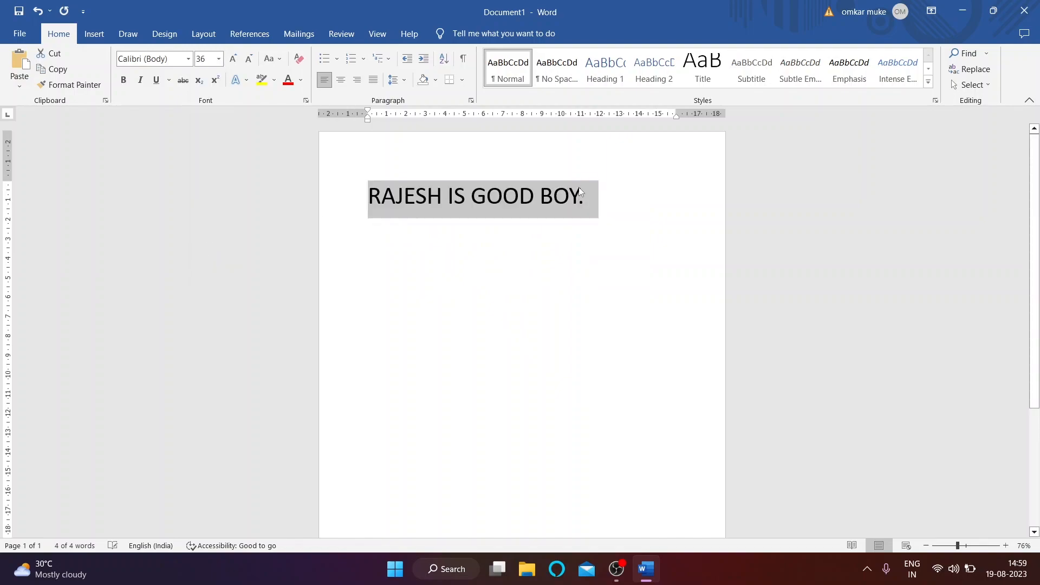
left_click(599, 208)
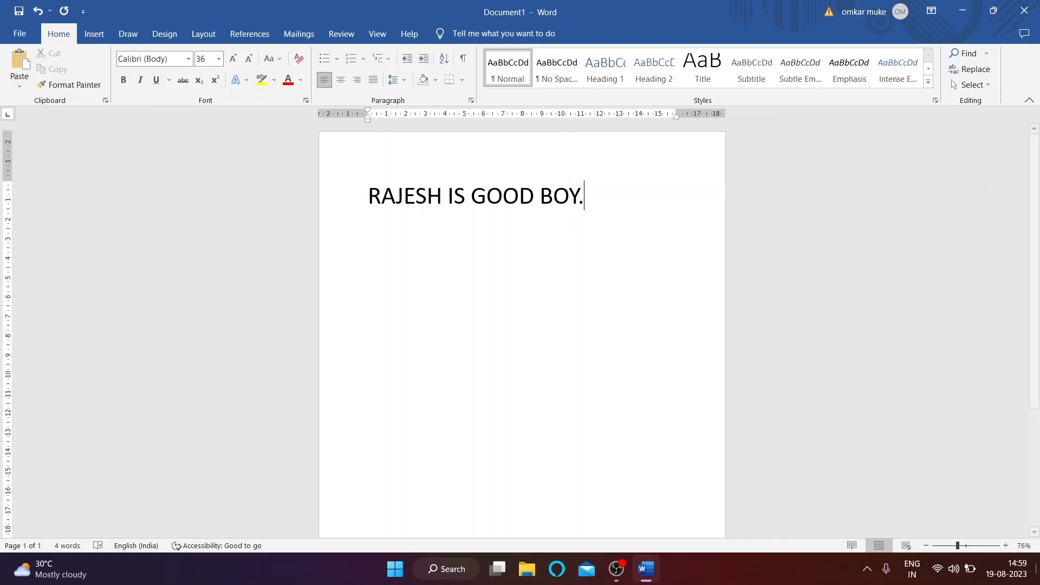
Step: Adjust the page zoom, settling back at 100%
left_click(927, 546)
left_click(927, 546)
left_click(926, 545)
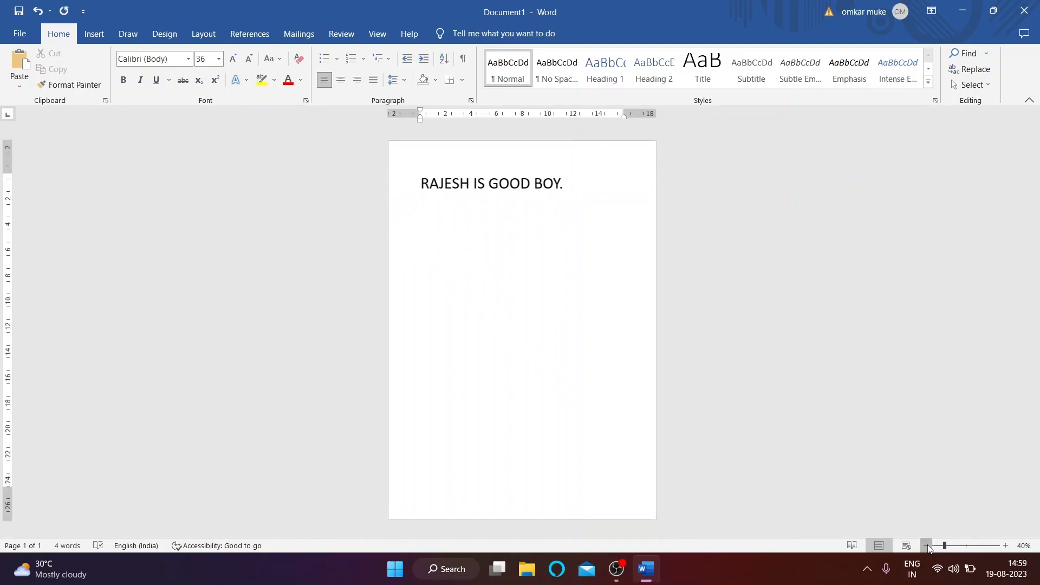
left_click(927, 546)
left_click(967, 546)
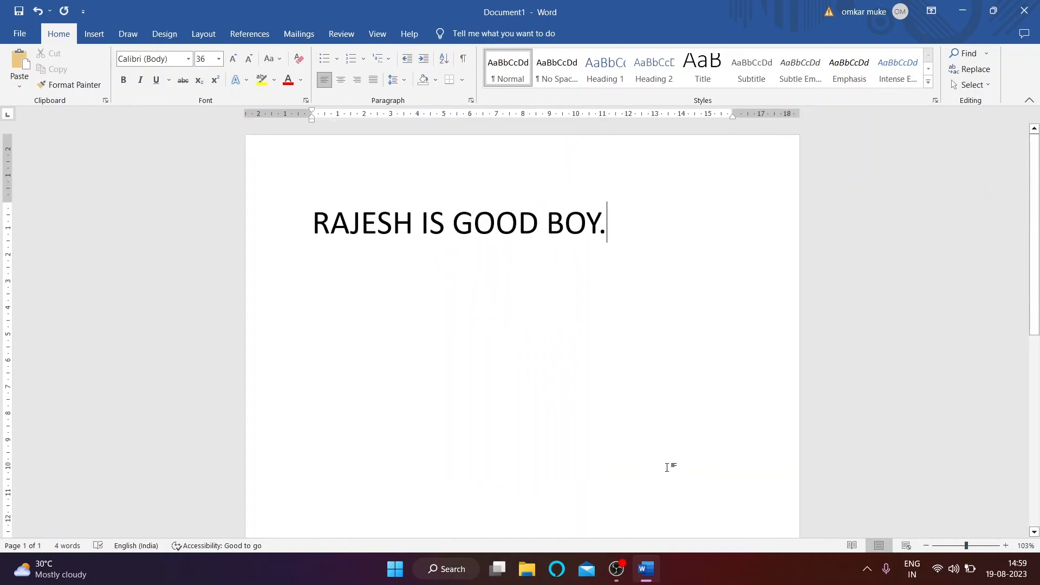
left_click(965, 547)
left_click(966, 546)
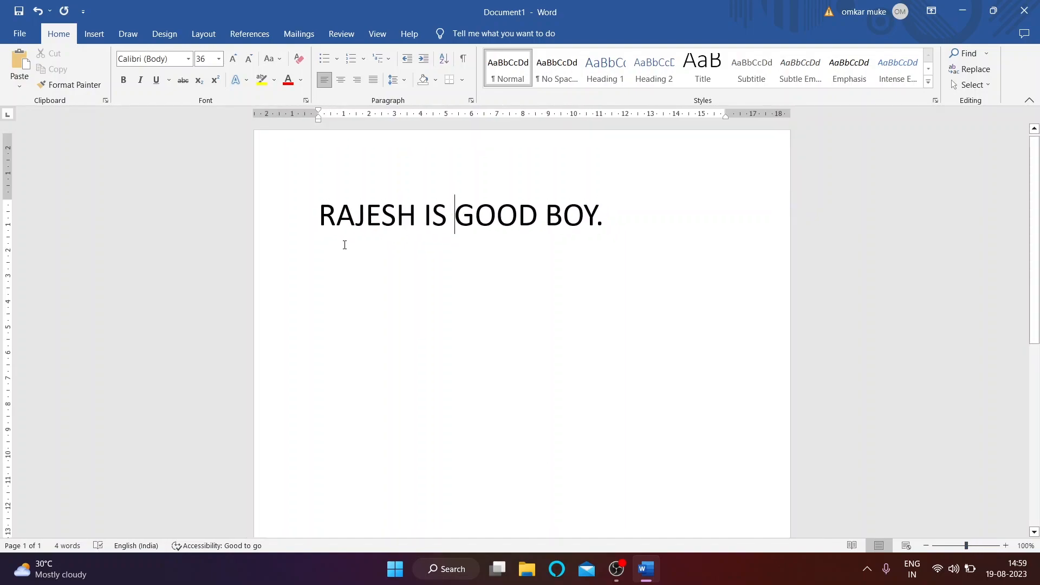
scroll(383, 239, "down", 3)
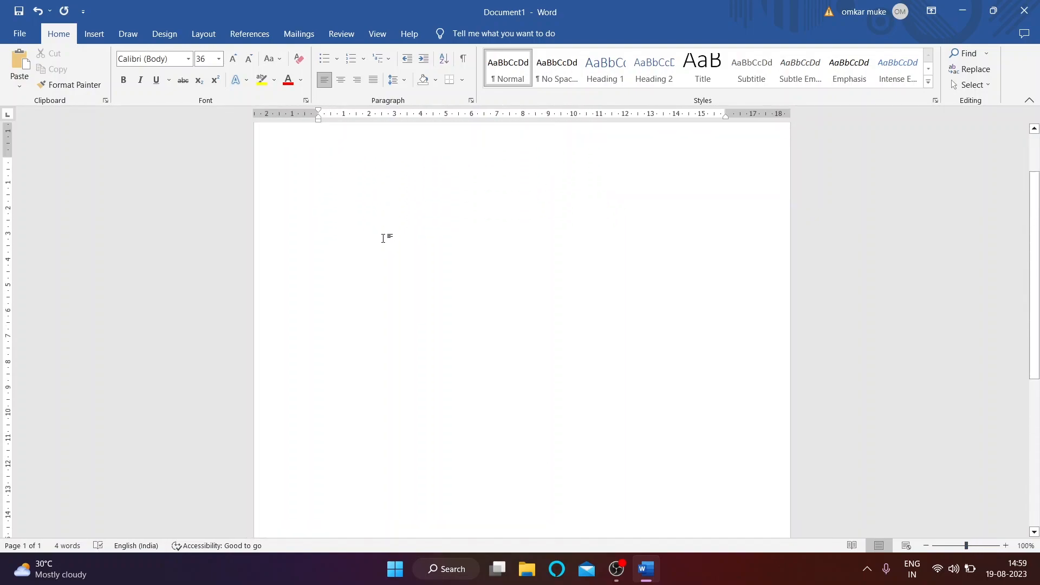
scroll(384, 237, "up", 3)
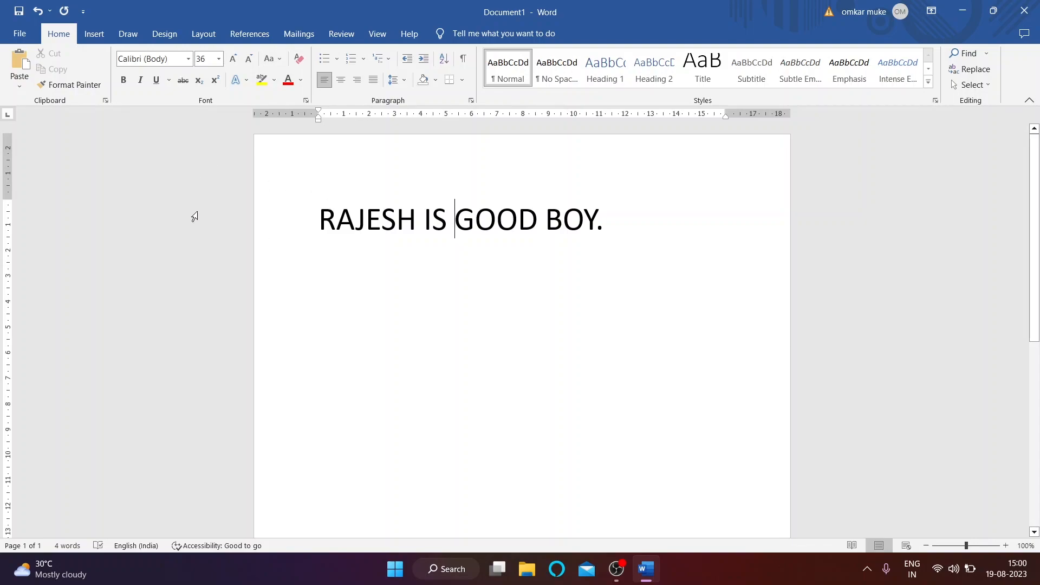
left_click_drag(596, 227, 256, 233)
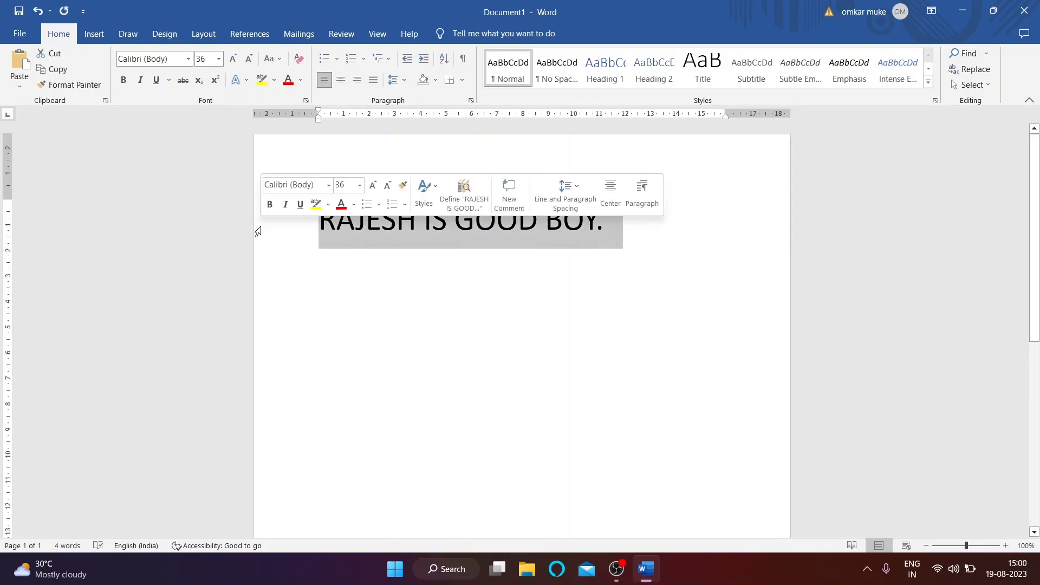
left_click(219, 59)
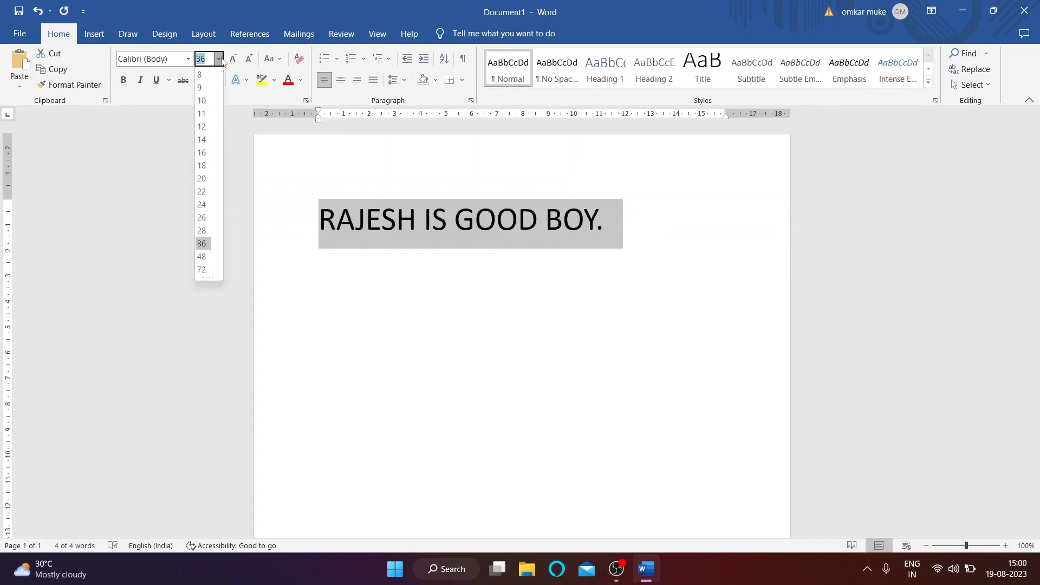
left_click(219, 59)
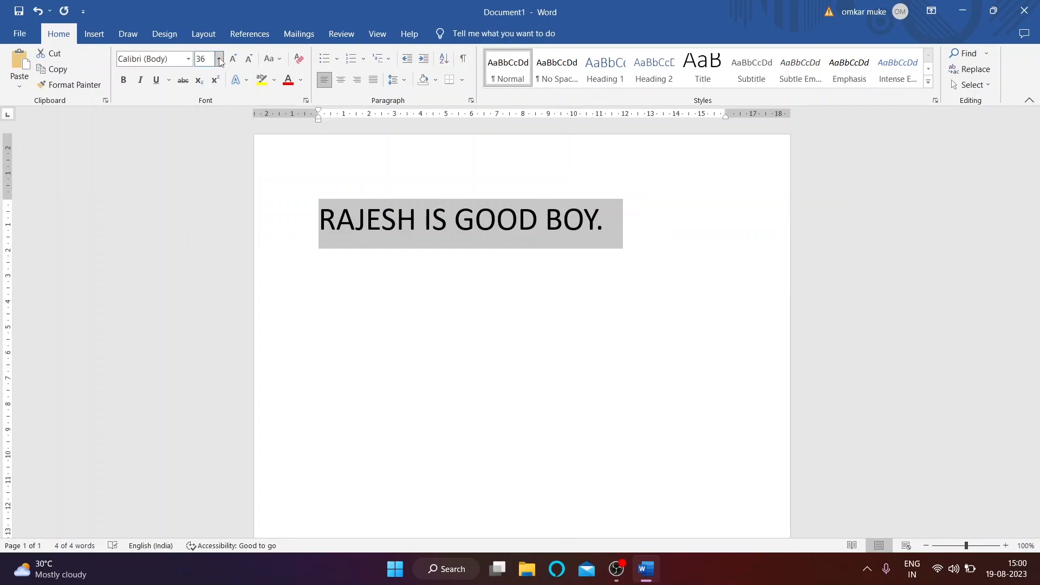
left_click(187, 59)
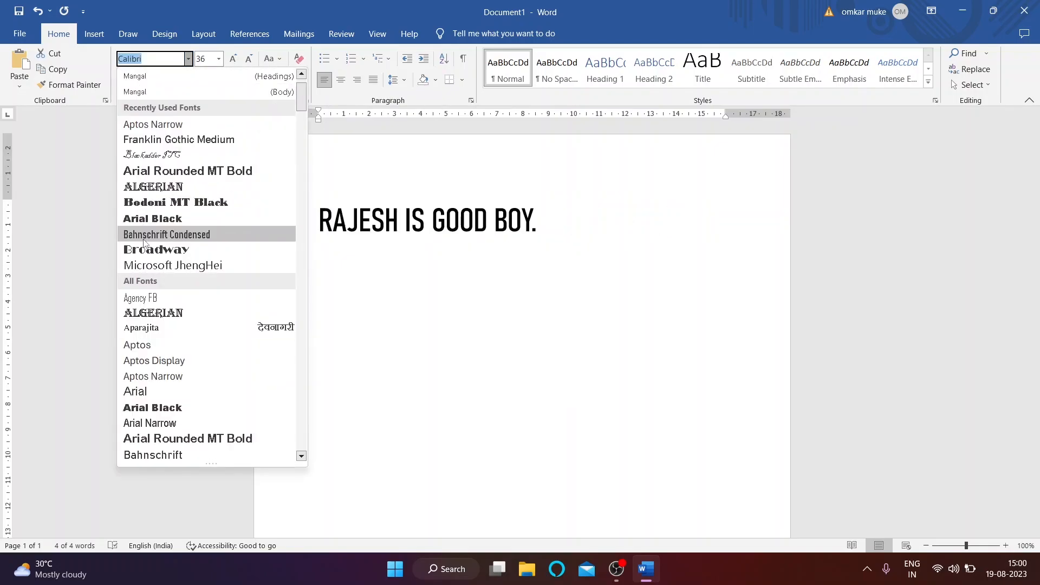
scroll(143, 242, "down", 14)
scroll(150, 249, "up", 2)
scroll(173, 232, "down", 3)
scroll(190, 219, "up", 2)
scroll(184, 233, "down", 15)
scroll(173, 255, "down", 15)
scroll(171, 262, "down", 7)
scroll(181, 313, "up", 1)
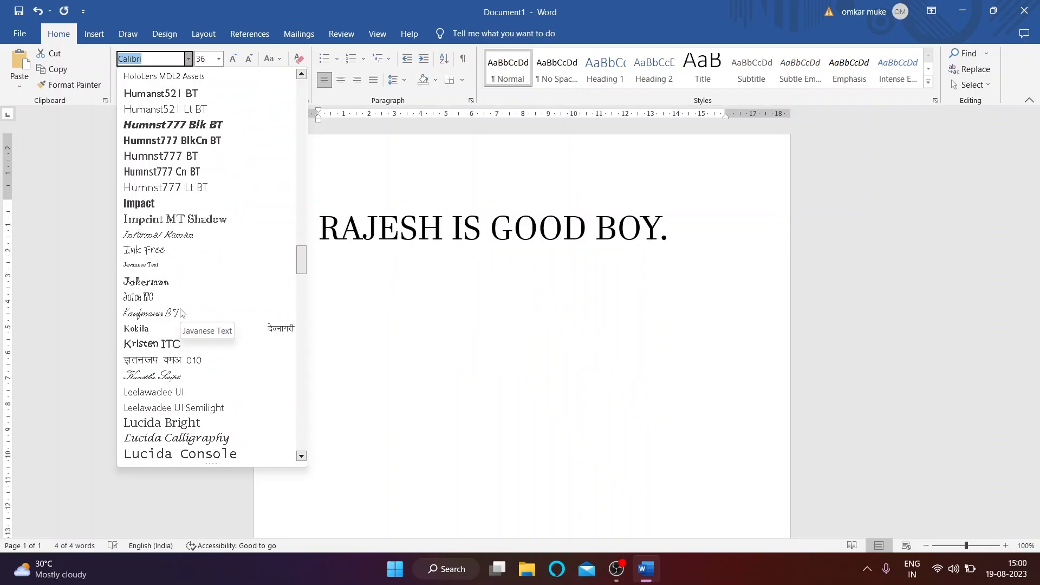
scroll(173, 256, "down", 7)
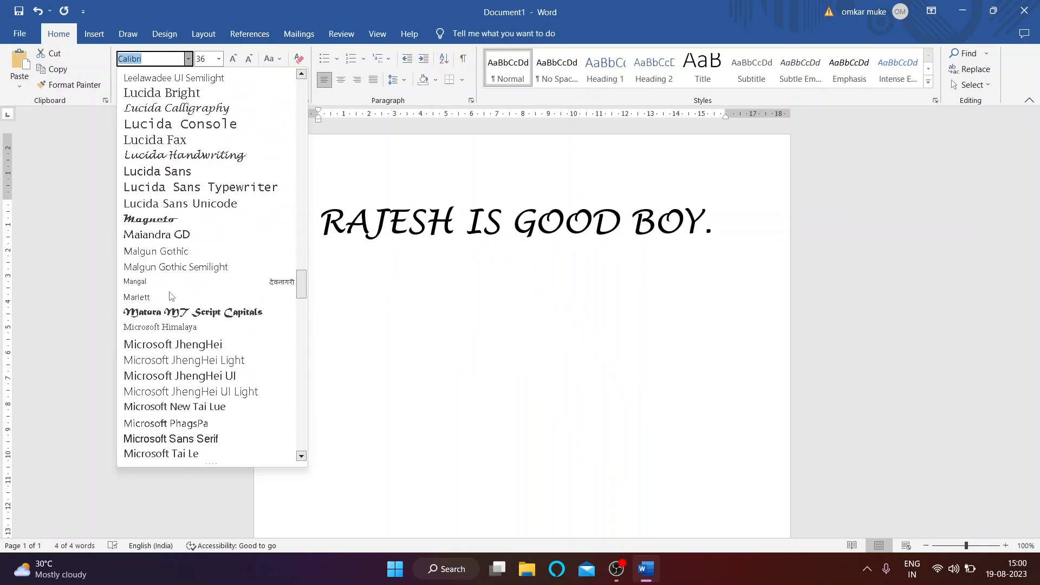
scroll(174, 304, "down", 12)
scroll(180, 319, "down", 11)
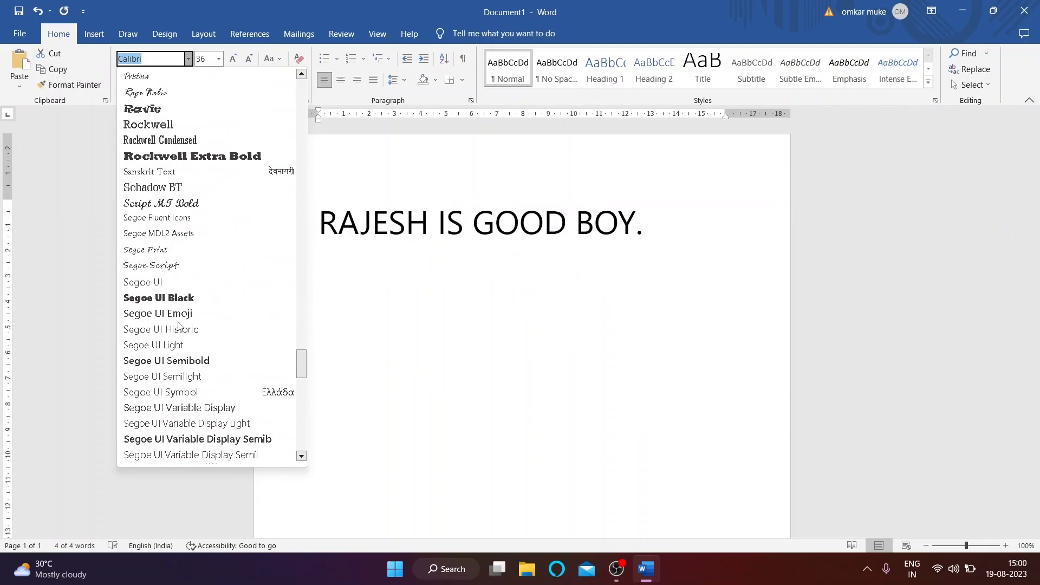
scroll(179, 324, "up", 2)
scroll(174, 324, "down", 3)
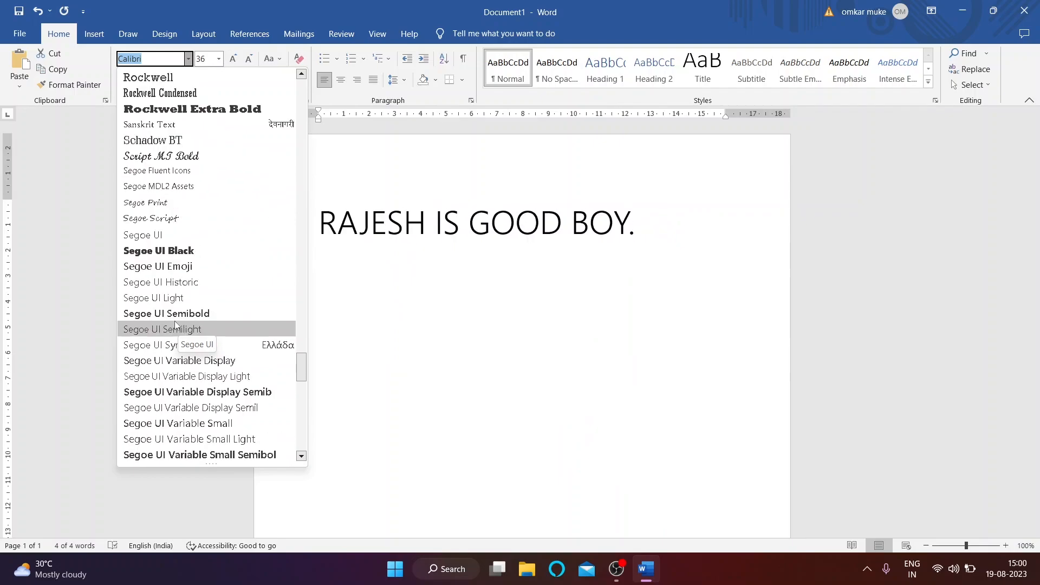
scroll(175, 320, "down", 12)
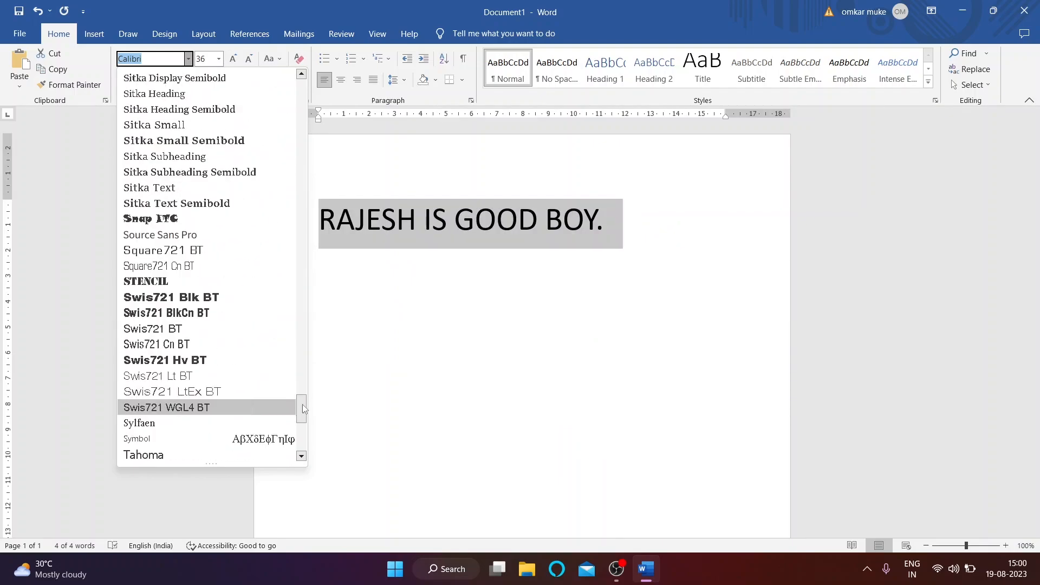
left_click_drag(301, 407, 192, 438)
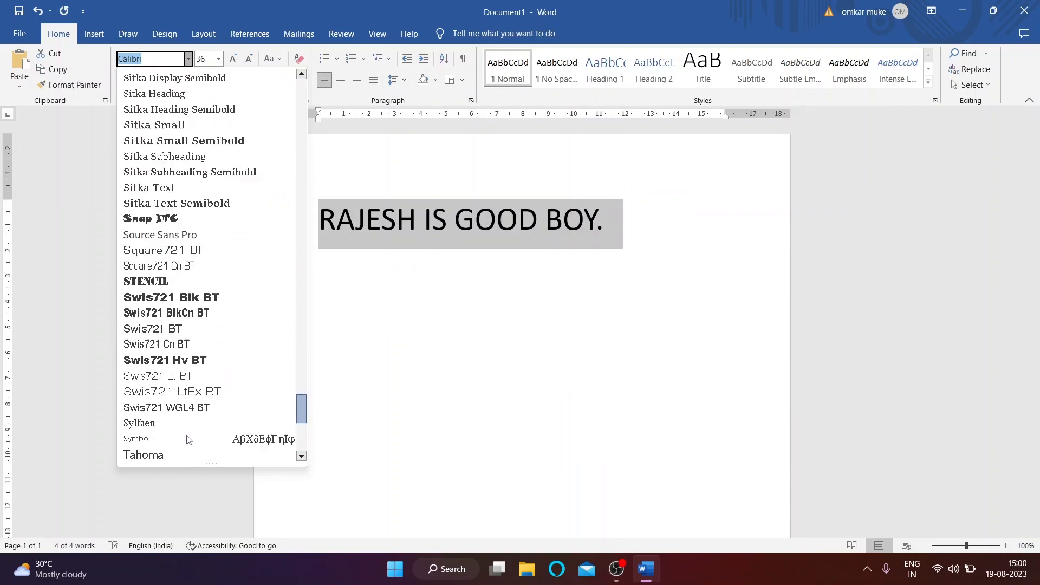
scroll(291, 343, "up", 12)
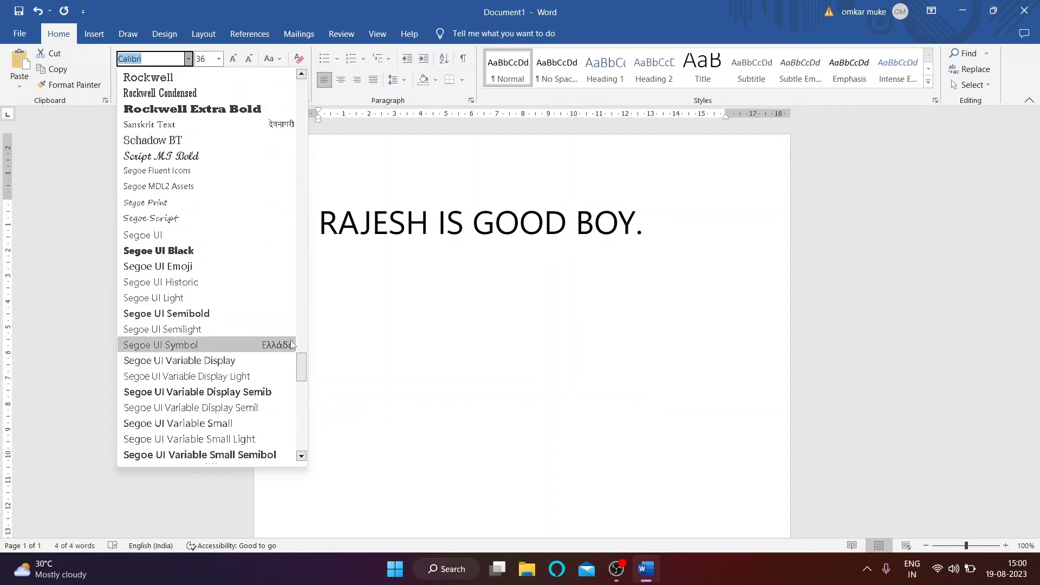
left_click_drag(305, 367, 306, 84)
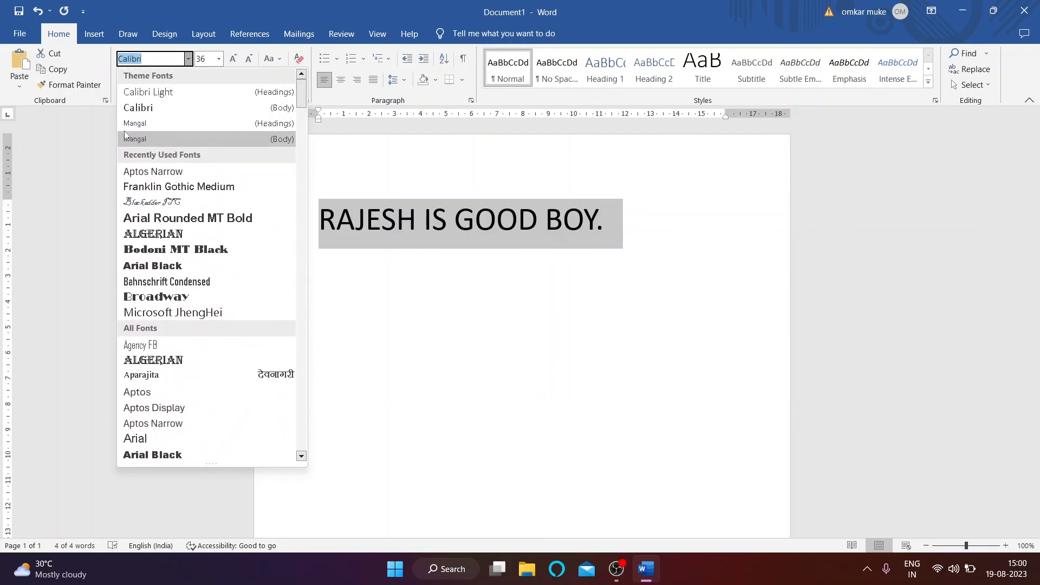
left_click(130, 107)
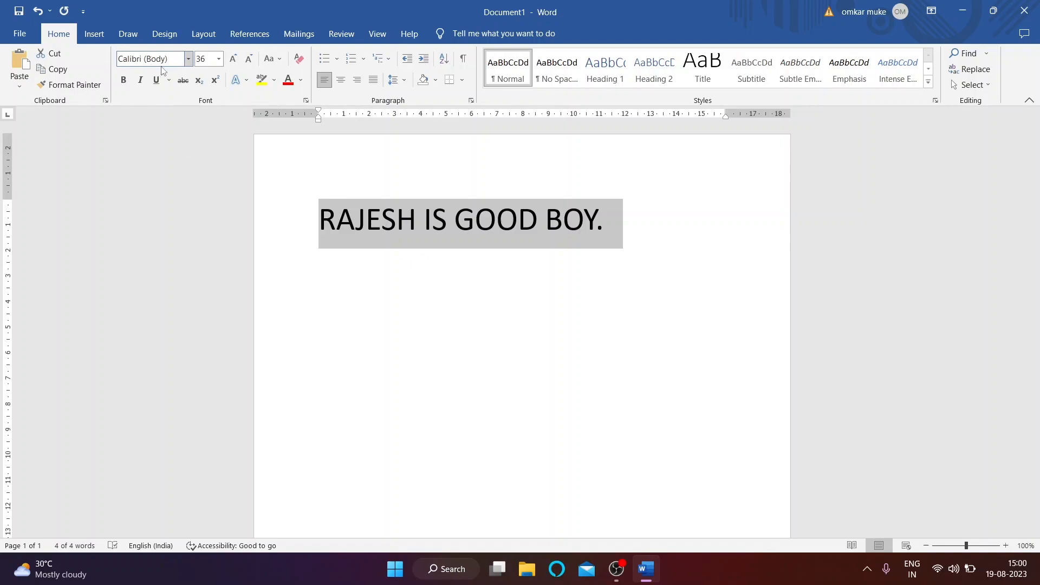
Step: Grow the sentence text twice, then shrink it back to 36 pt
left_click(233, 60)
left_click(233, 60)
left_click(233, 60)
left_click(233, 59)
left_click(232, 60)
left_click(233, 60)
left_click(233, 59)
left_click(233, 60)
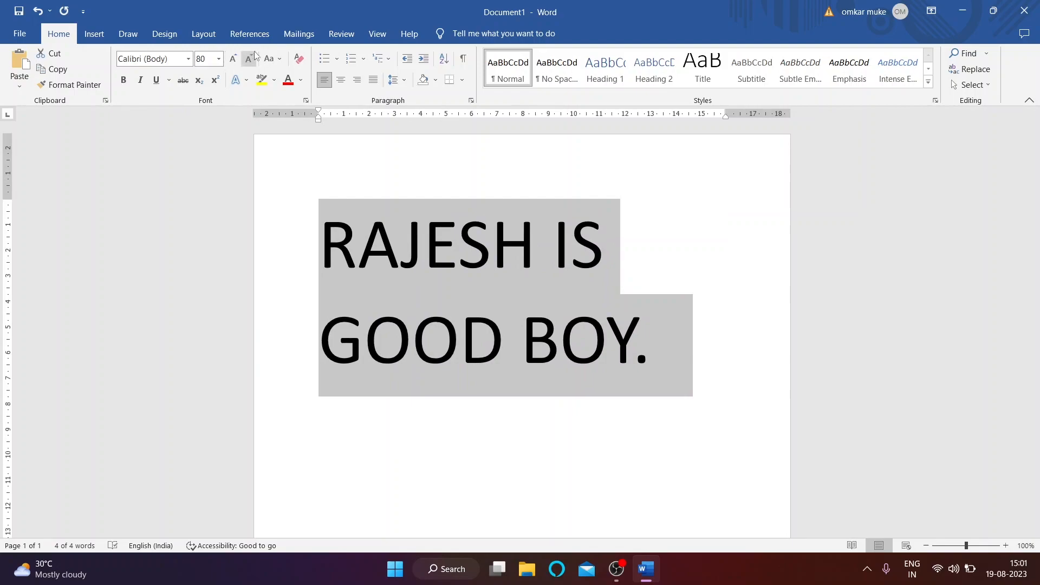
left_click(247, 67)
left_click(247, 68)
left_click(247, 68)
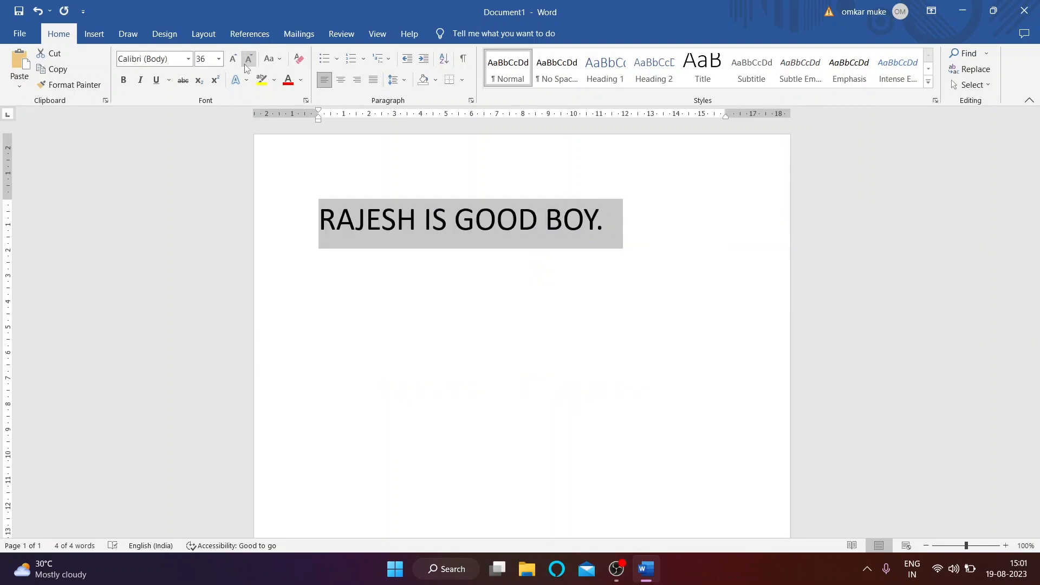
scroll(238, 119, "down", 3)
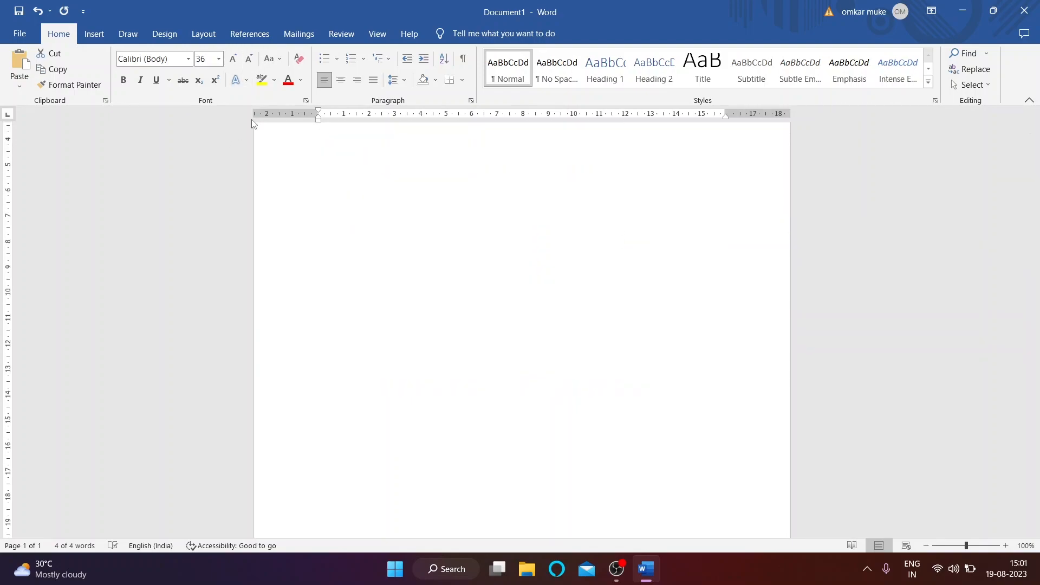
scroll(252, 120, "up", 3)
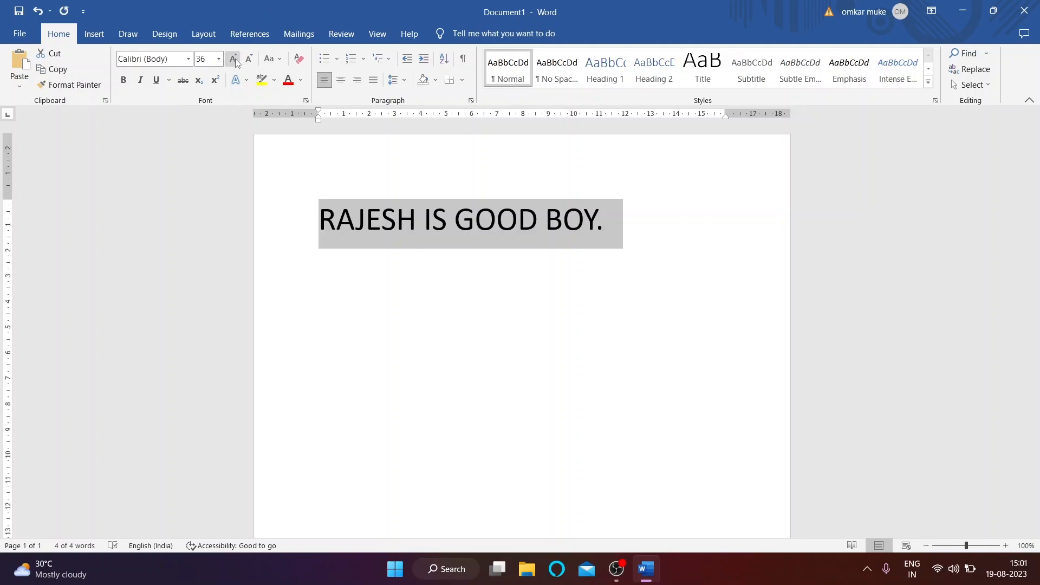
scroll(235, 64, "up", 3)
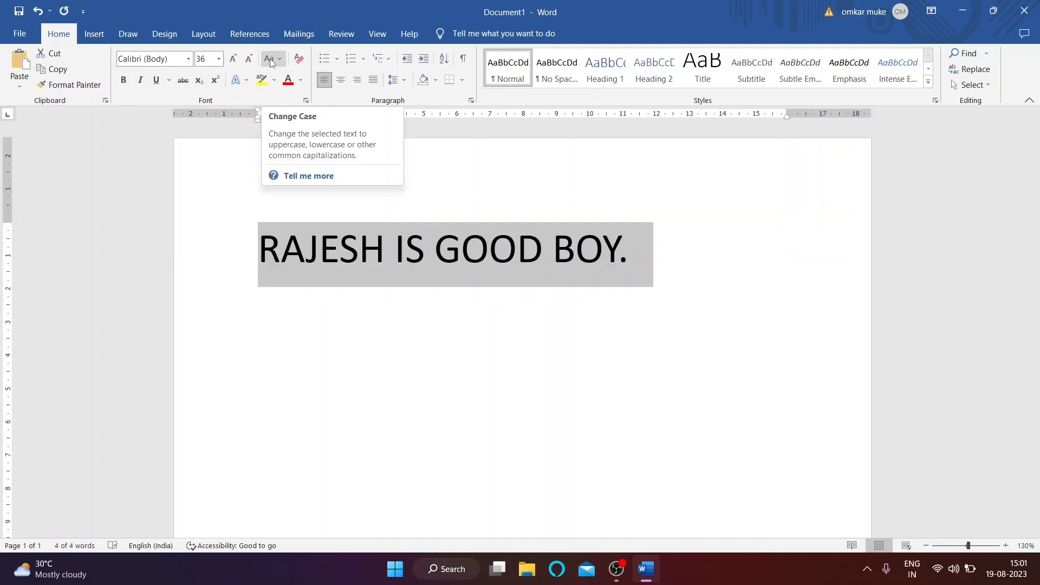
Step: Cycle the sentence through sentence case, lowercase and uppercase, ending with Capitalize Each Word
left_click(271, 58)
left_click(306, 74)
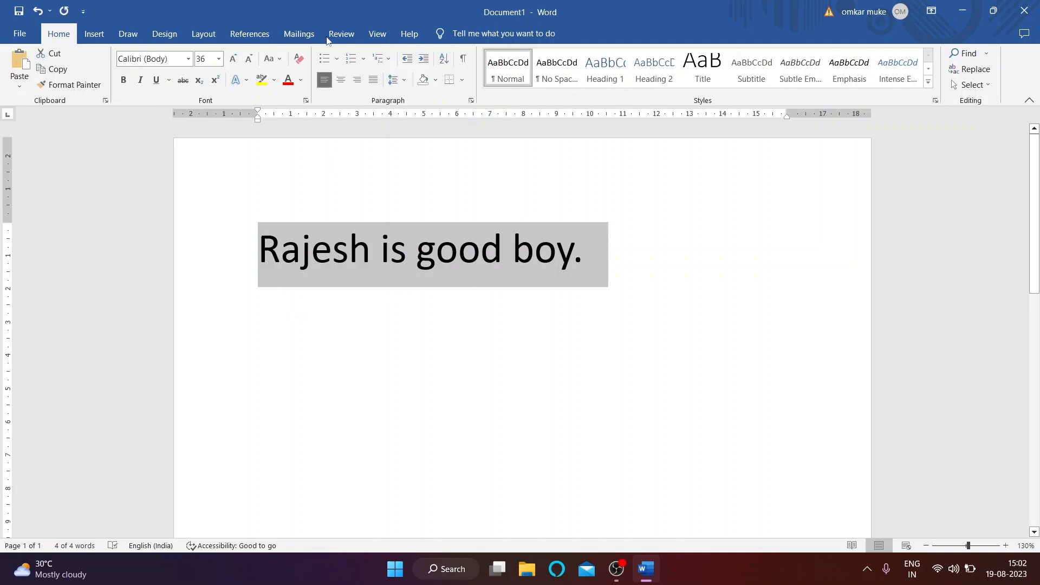
left_click(271, 59)
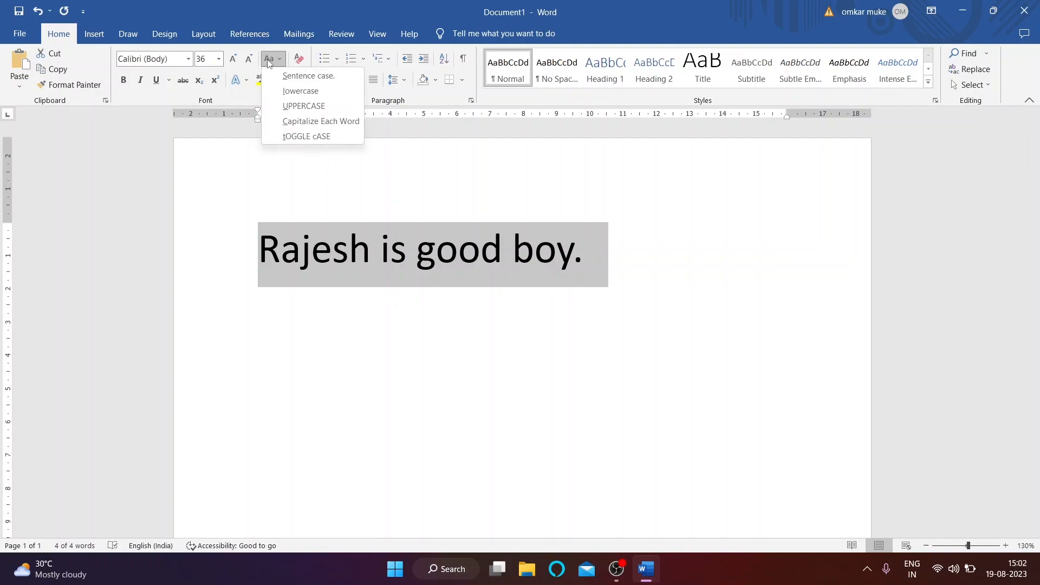
left_click(301, 92)
left_click(273, 289)
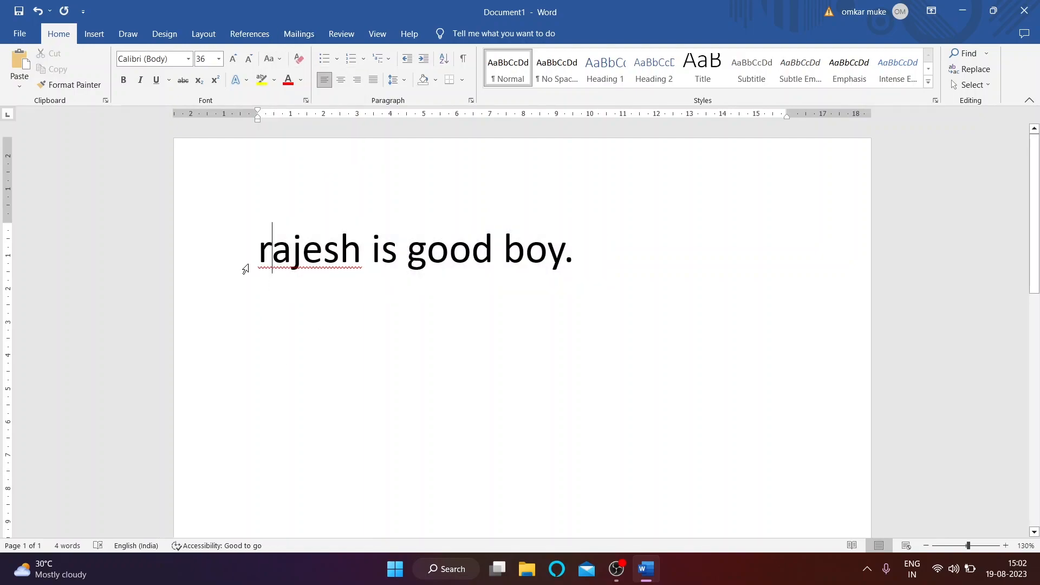
left_click_drag(256, 249, 638, 248)
left_click(269, 59)
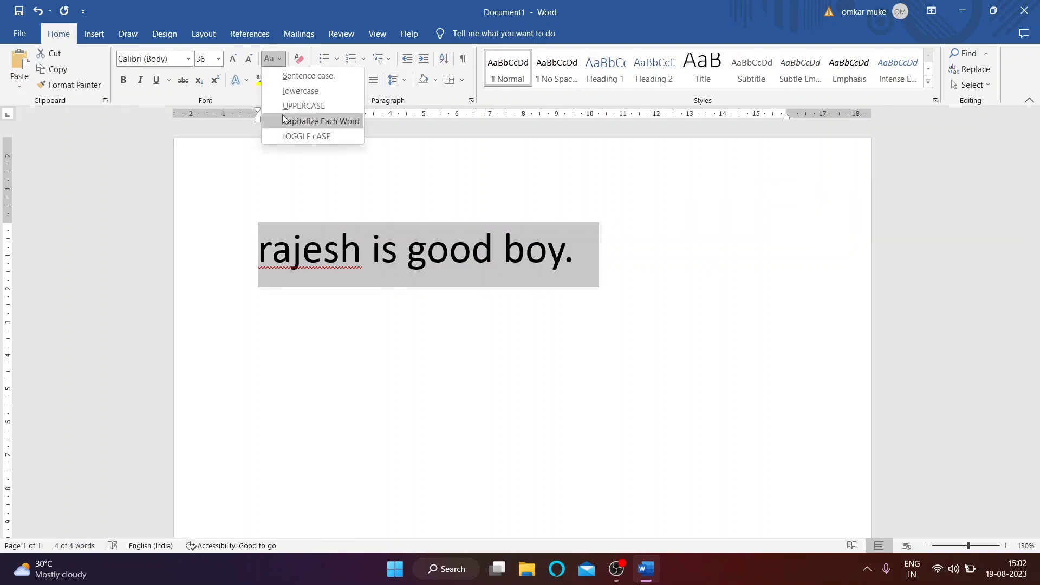
left_click(306, 107)
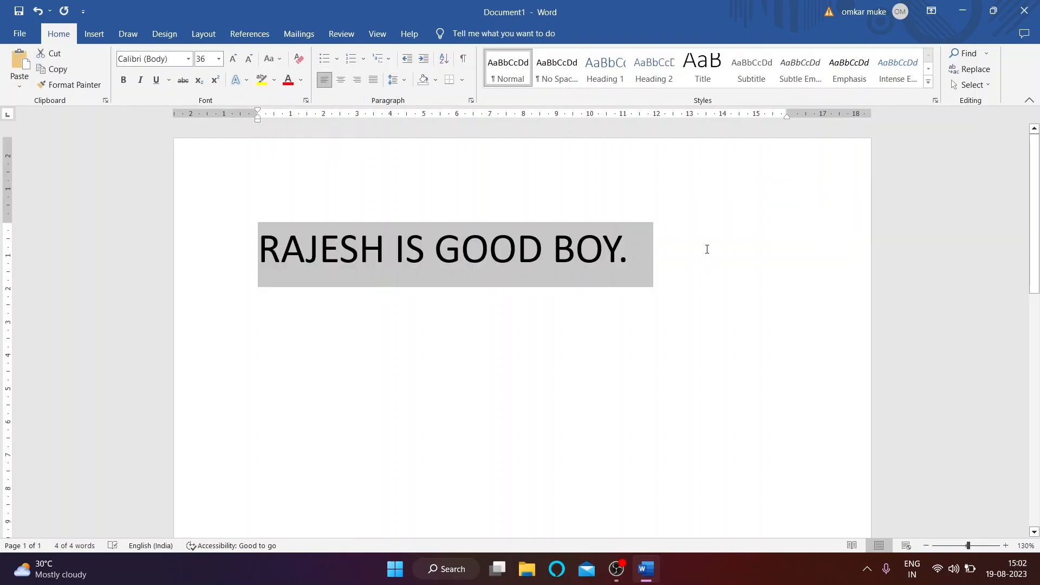
left_click(274, 59)
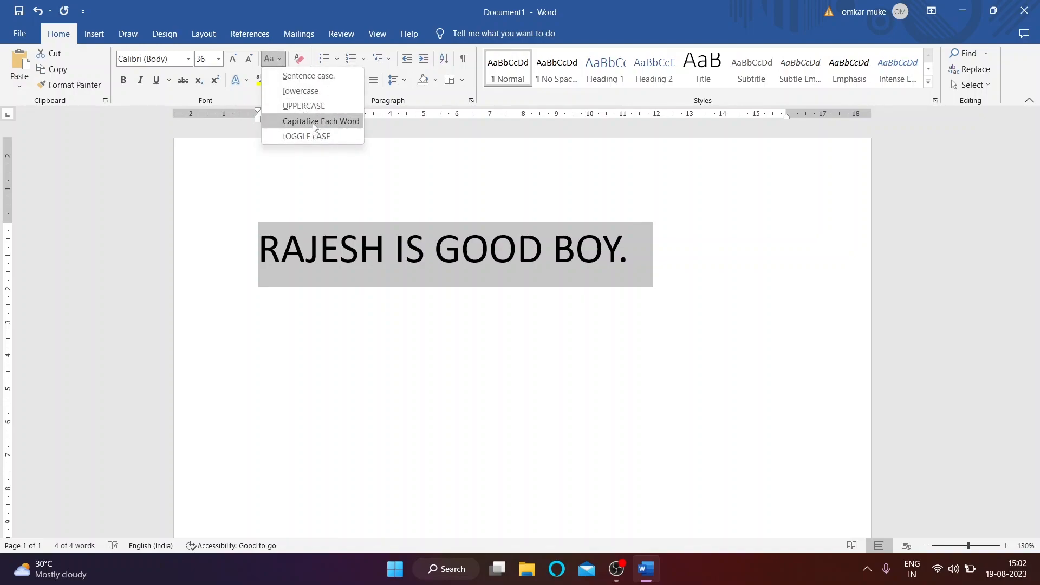
left_click(314, 121)
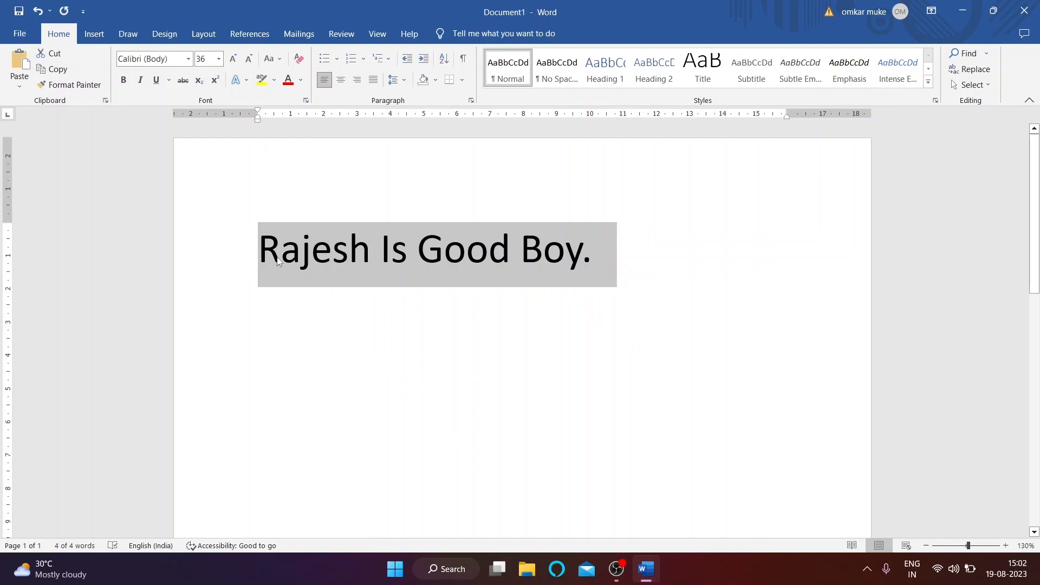
left_click(280, 265)
Step: Apply tOGGLE cASE to the whole sentence, then return it to Capitalize Each Word
double_click(364, 257)
double_click(390, 250)
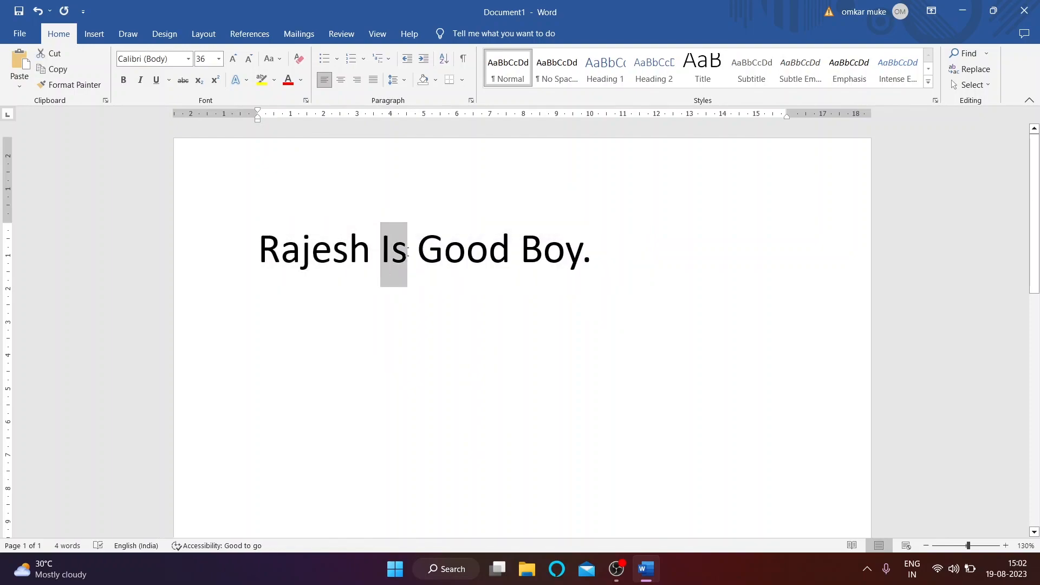
key("Right")
triple_click(597, 253)
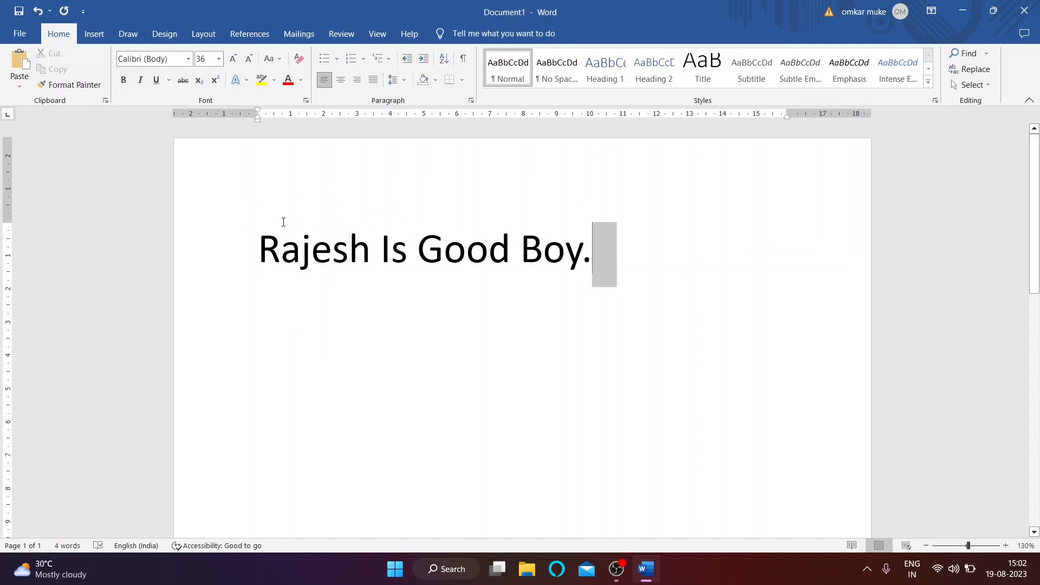
left_click(270, 59)
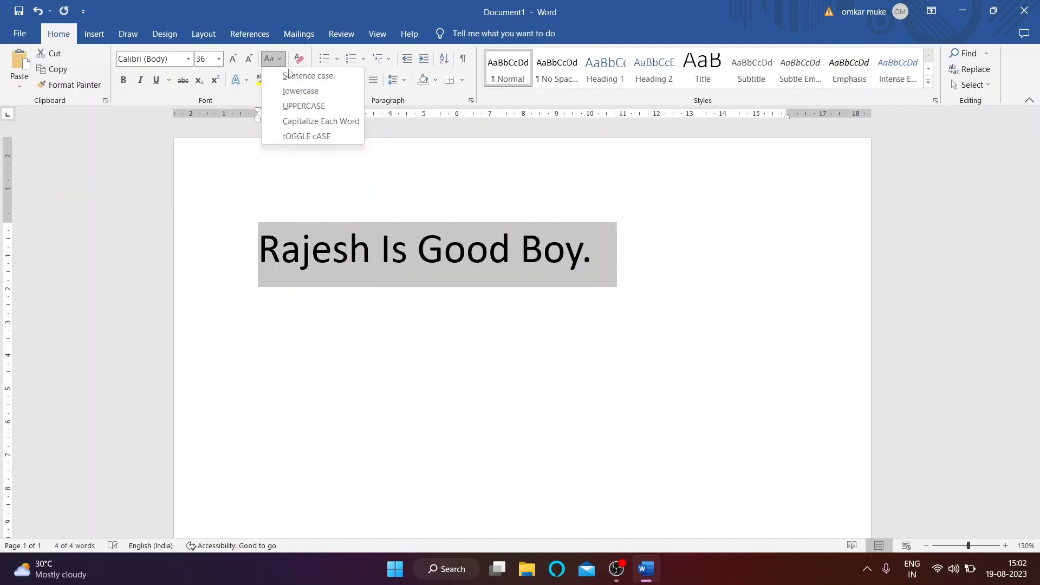
left_click(316, 137)
left_click(273, 255)
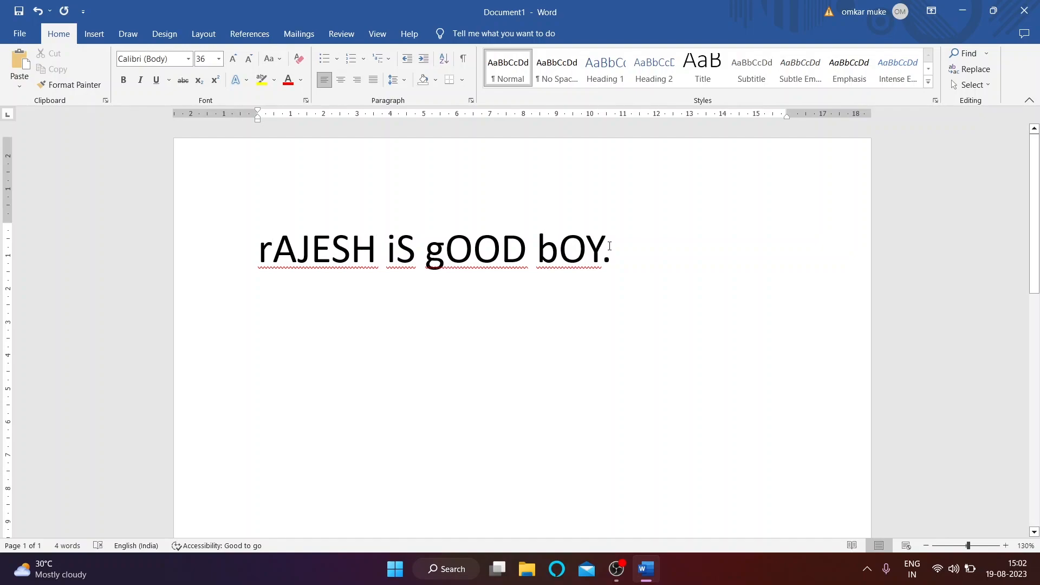
key("ctrl+a")
left_click(274, 58)
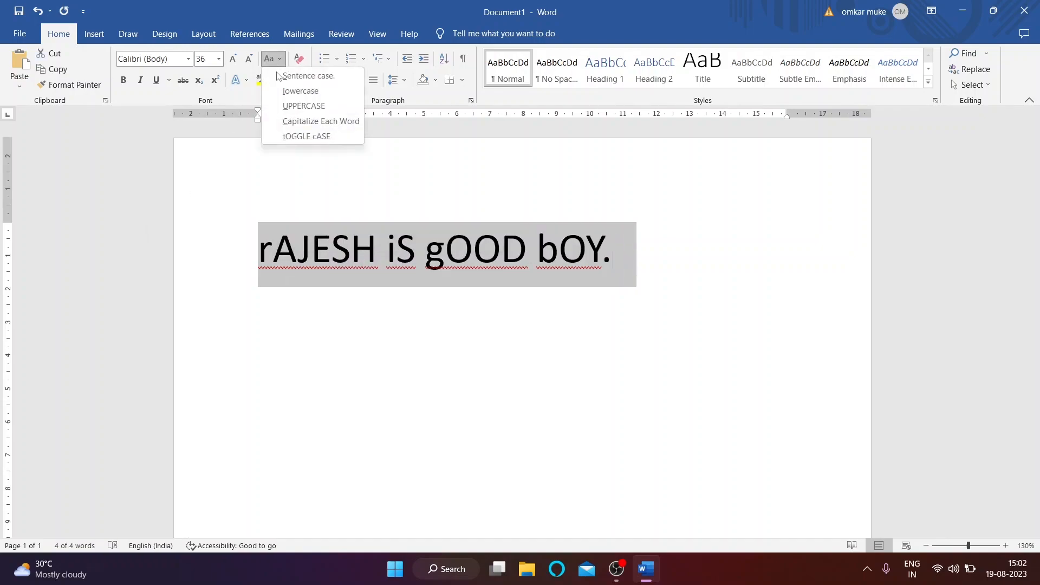
left_click(322, 106)
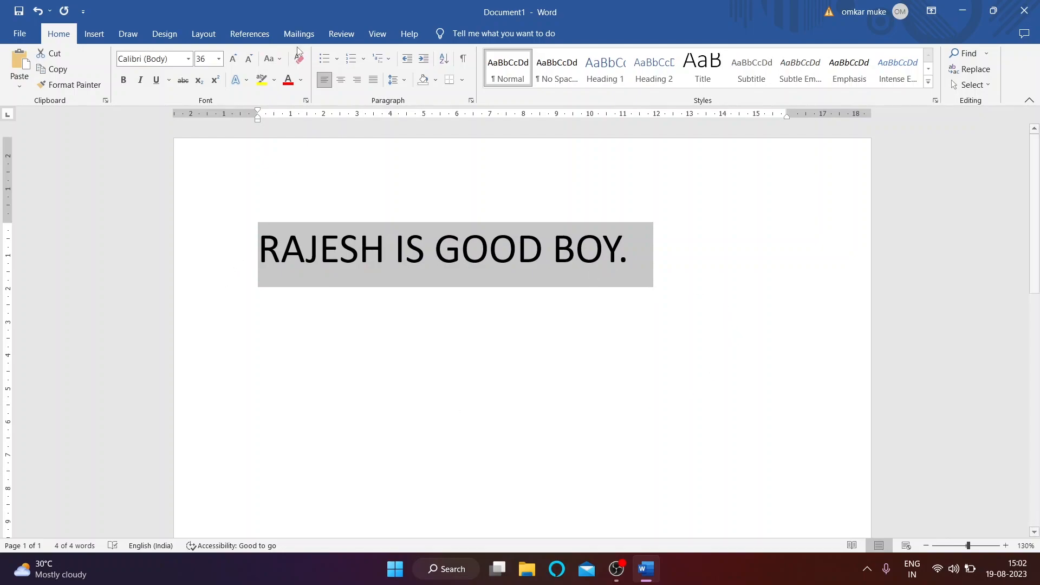
left_click(272, 58)
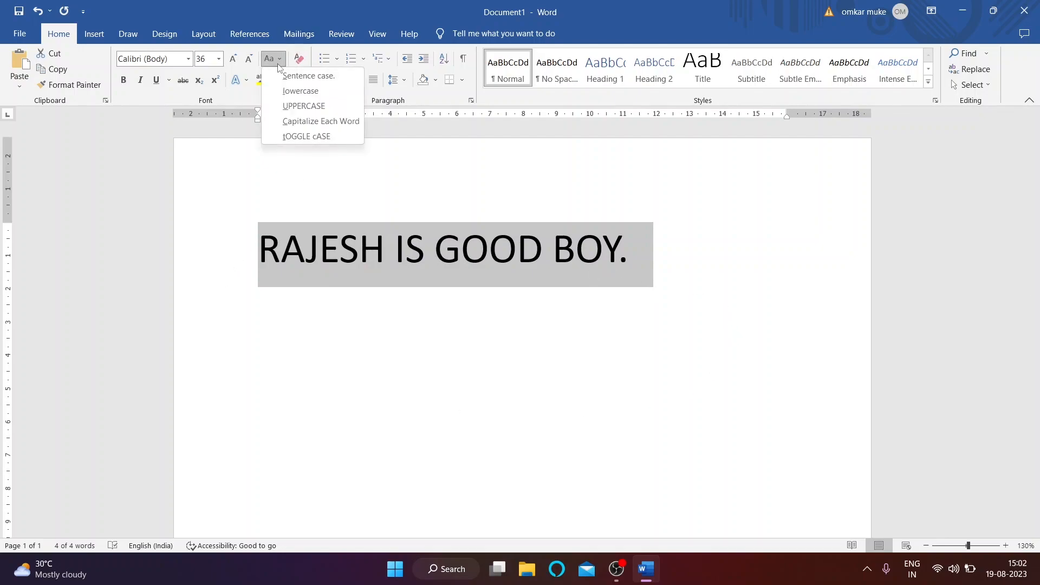
left_click(318, 122)
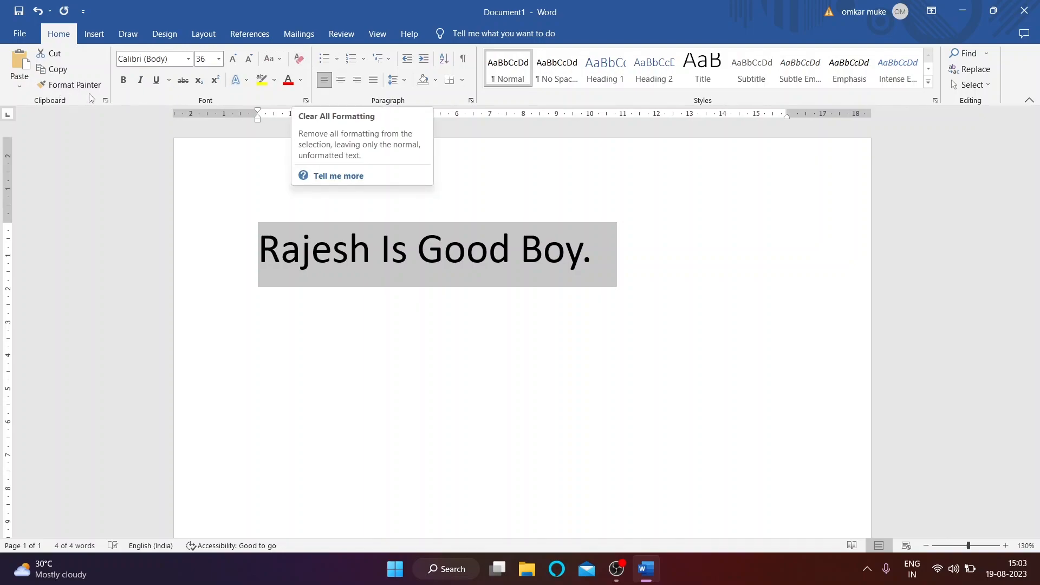
Step: Toggle bold on the sentence repeatedly, leaving it plain, not bold
left_click(124, 80)
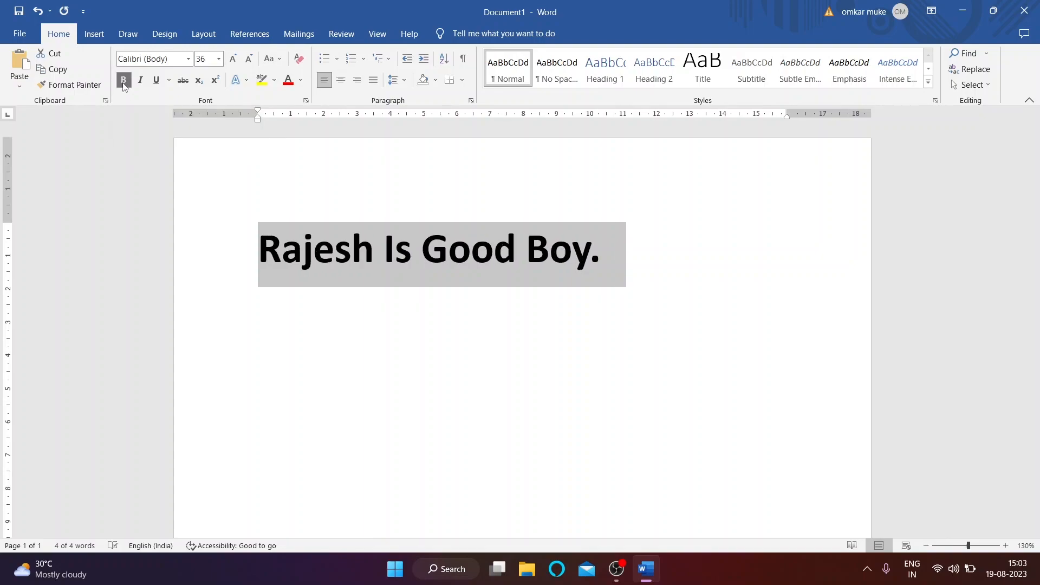
left_click(124, 85)
left_click(124, 86)
left_click(124, 85)
left_click(124, 86)
left_click(124, 86)
left_click(124, 86)
left_click(124, 85)
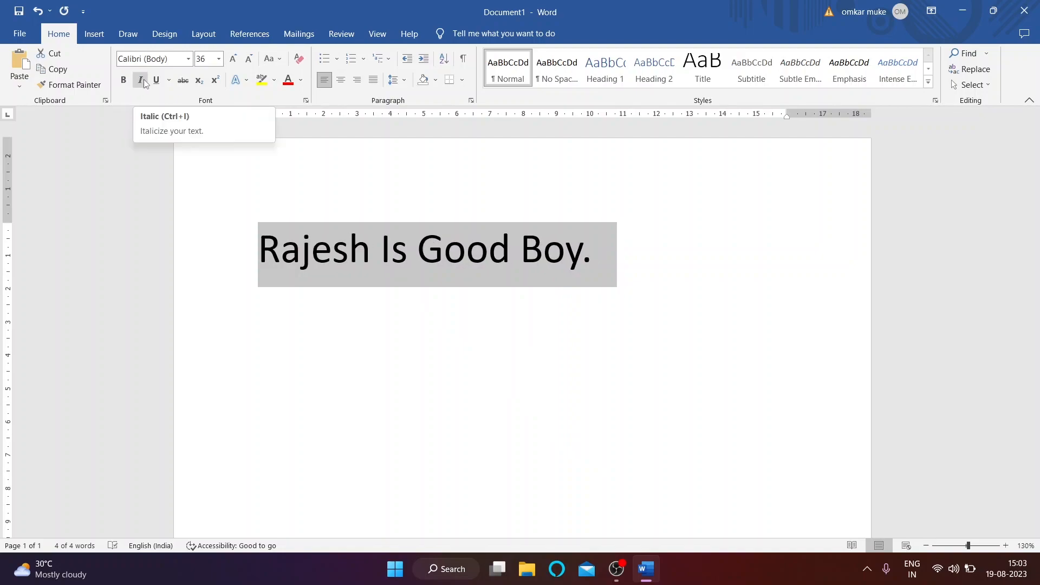
left_click(349, 249)
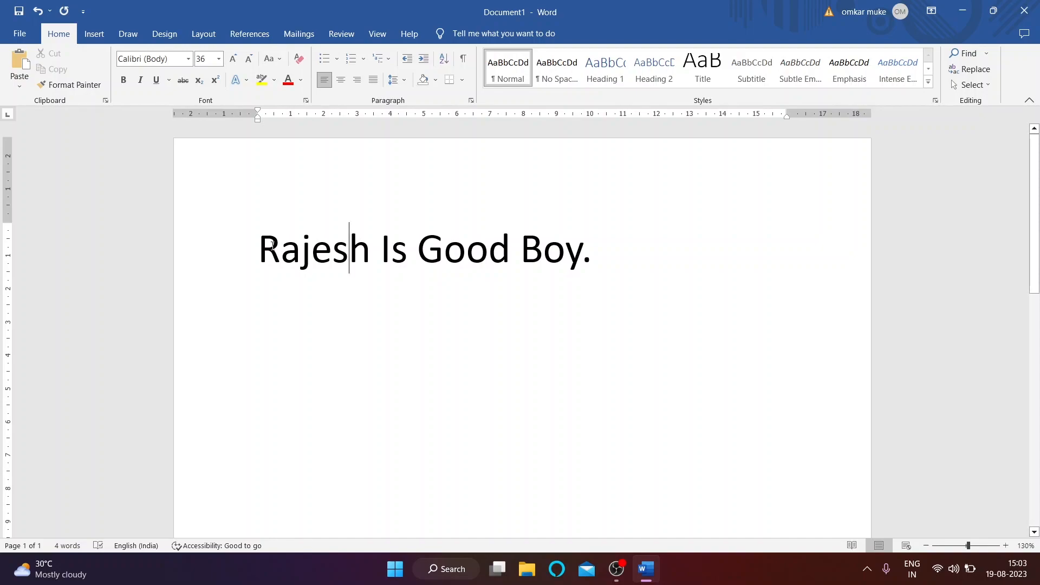
left_click_drag(259, 249, 681, 240)
left_click(375, 259)
Step: Try italic on the first word and remove it, then underline that word
double_click(347, 249)
left_click(139, 80)
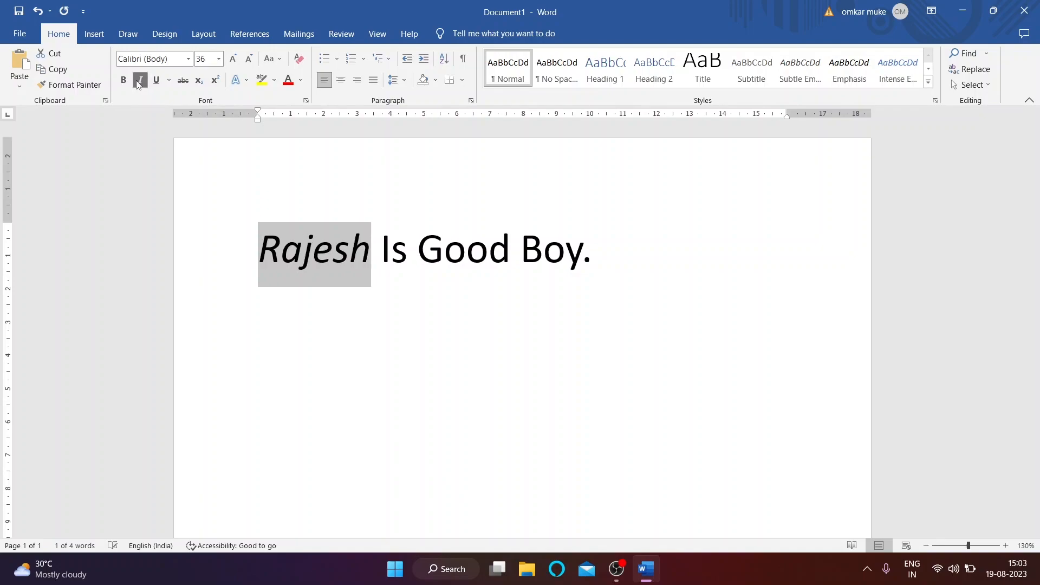
left_click(140, 80)
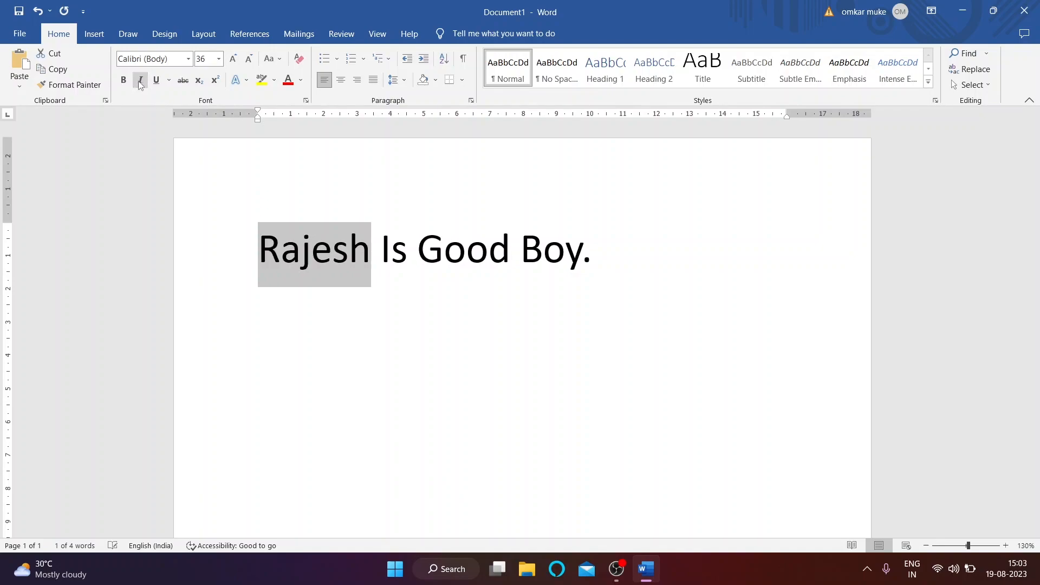
left_click(243, 253)
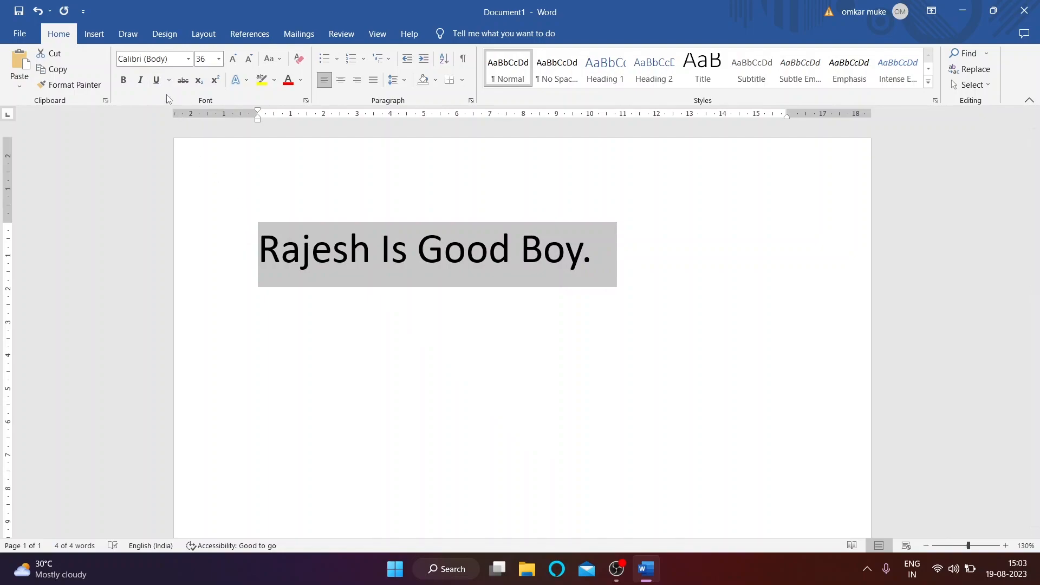
left_click(432, 258)
left_click_drag(371, 254, 259, 254)
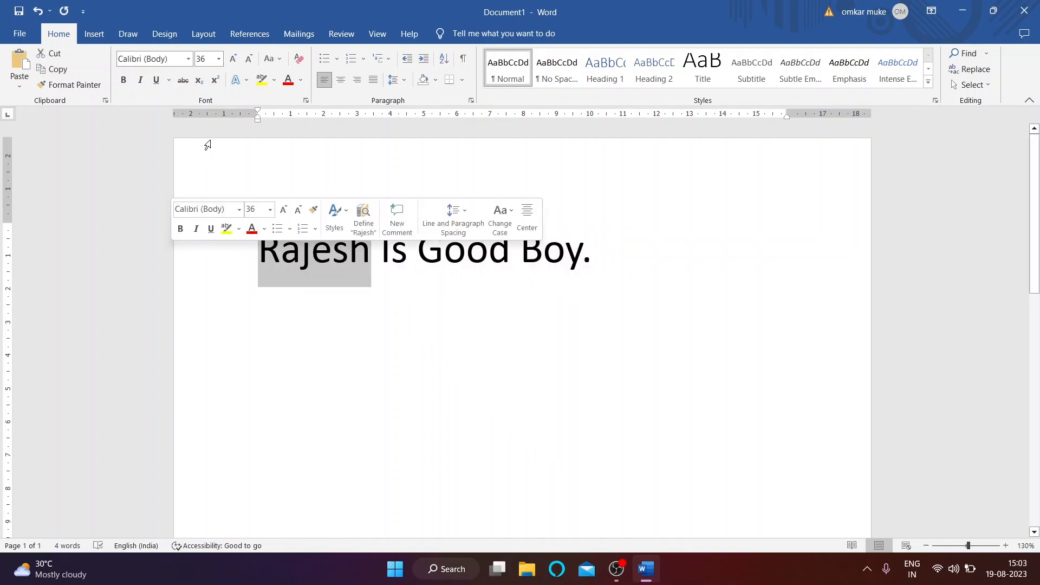
left_click(158, 80)
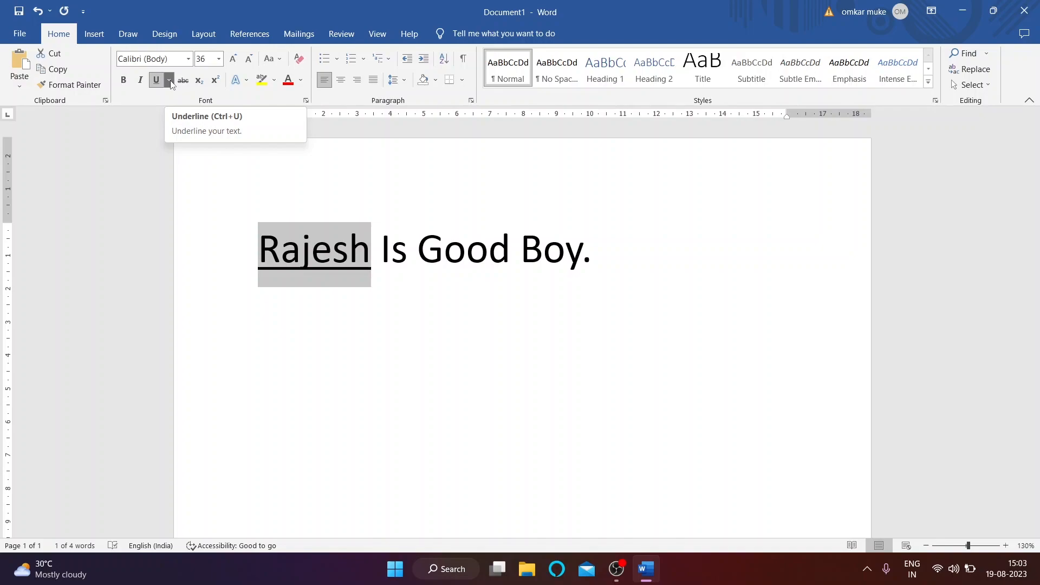
left_click(169, 80)
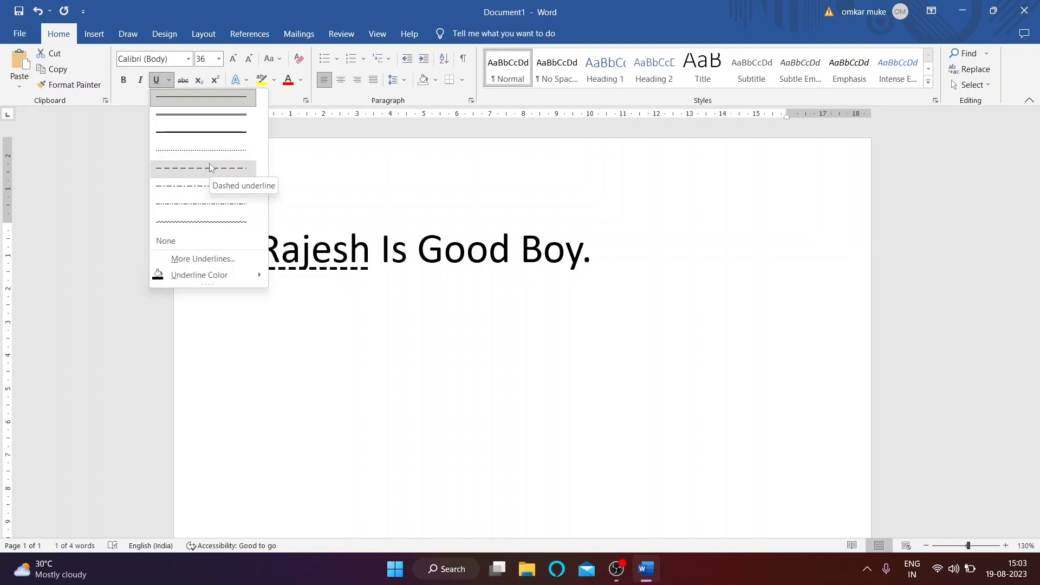
Step: Open the Font dialog via More Underlines for the underlined first word
left_click(203, 258)
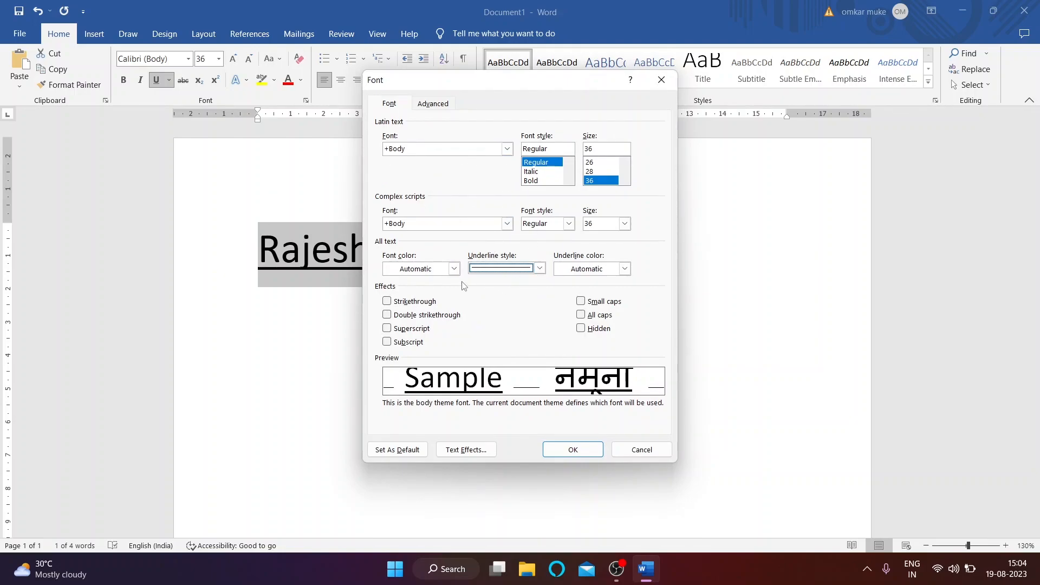
Step: Apply the Words only underline style, first to the first word, then the whole sentence
left_click(540, 270)
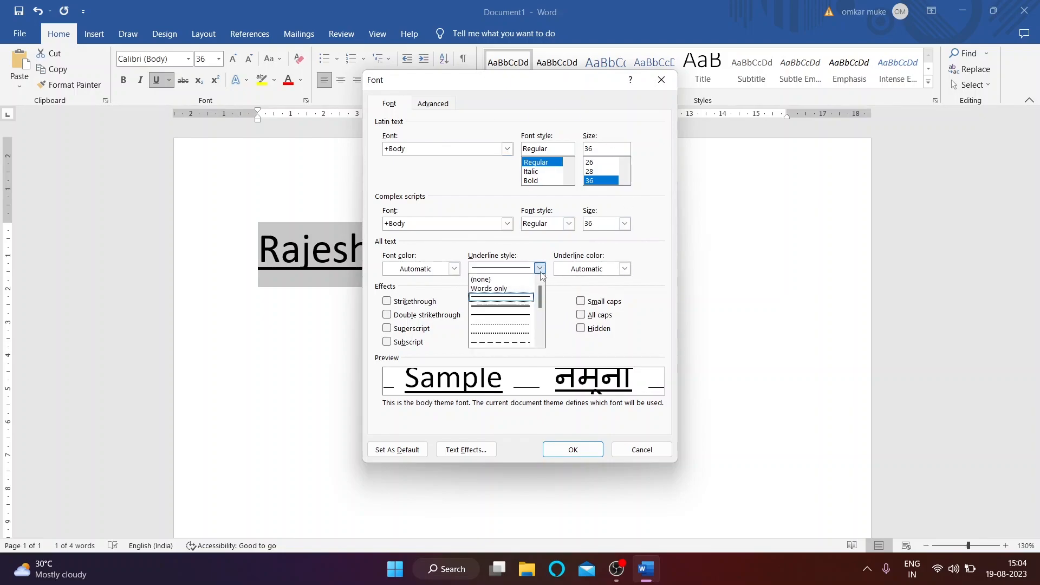
scroll(509, 309, "down", 3)
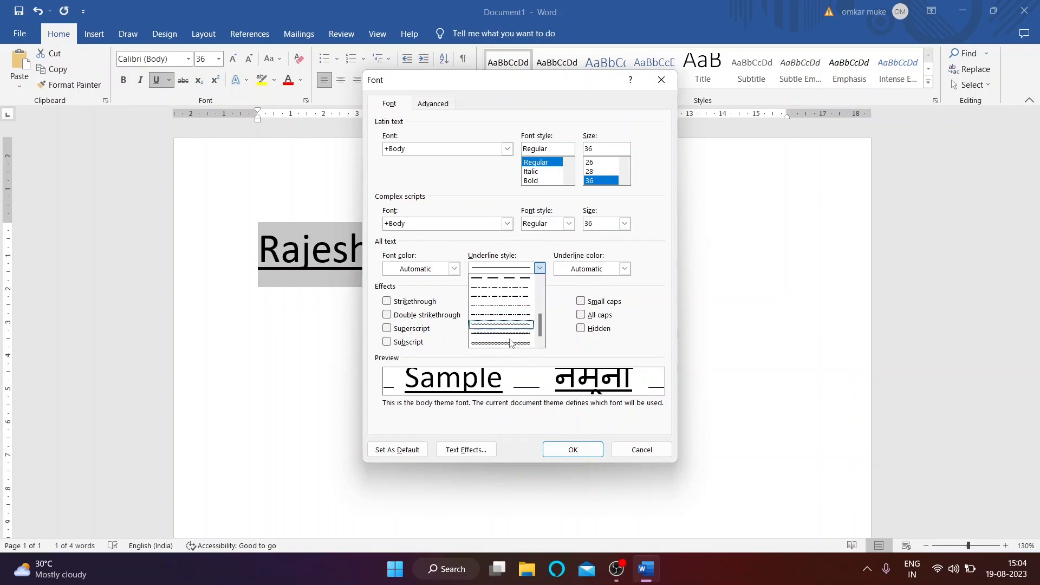
scroll(522, 331, "up", 2)
scroll(521, 330, "up", 3)
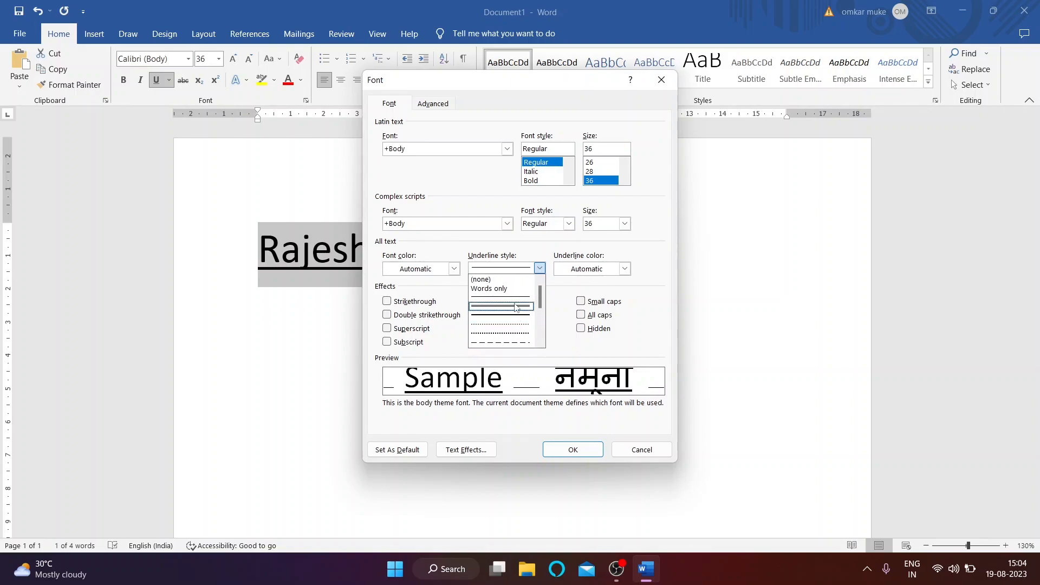
left_click(509, 288)
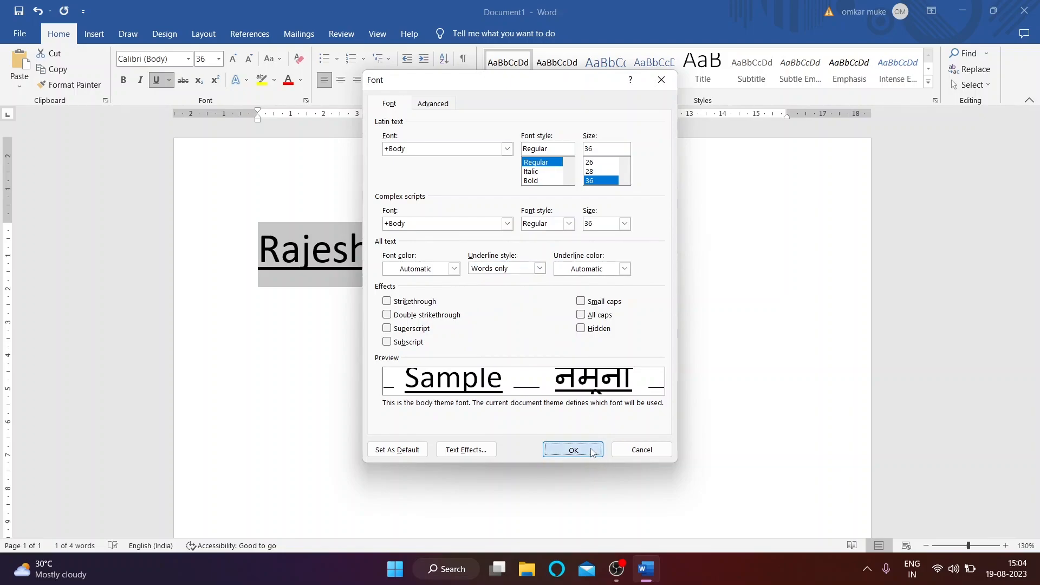
left_click(574, 449)
key("Right")
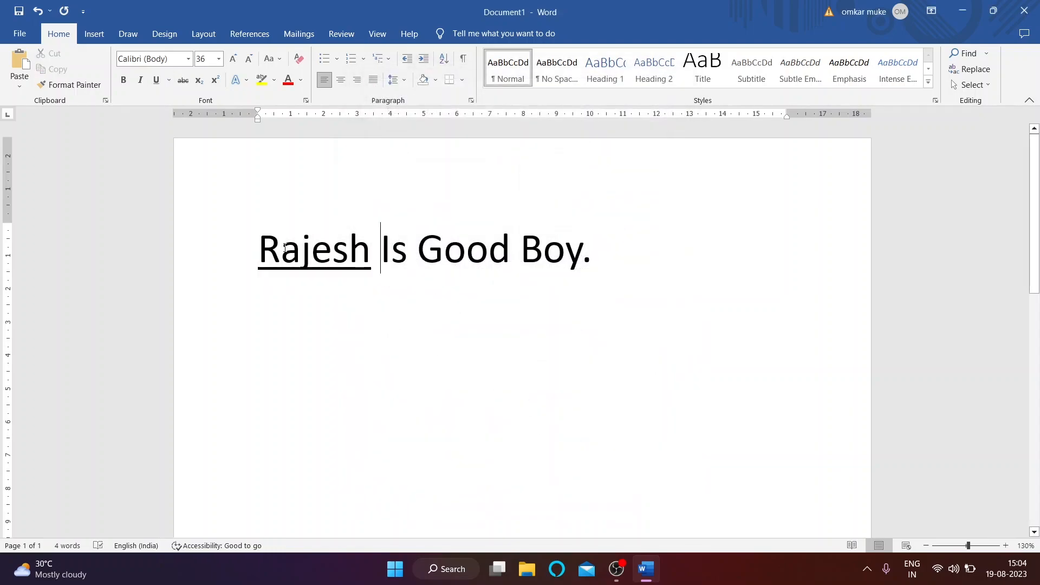
left_click(242, 250)
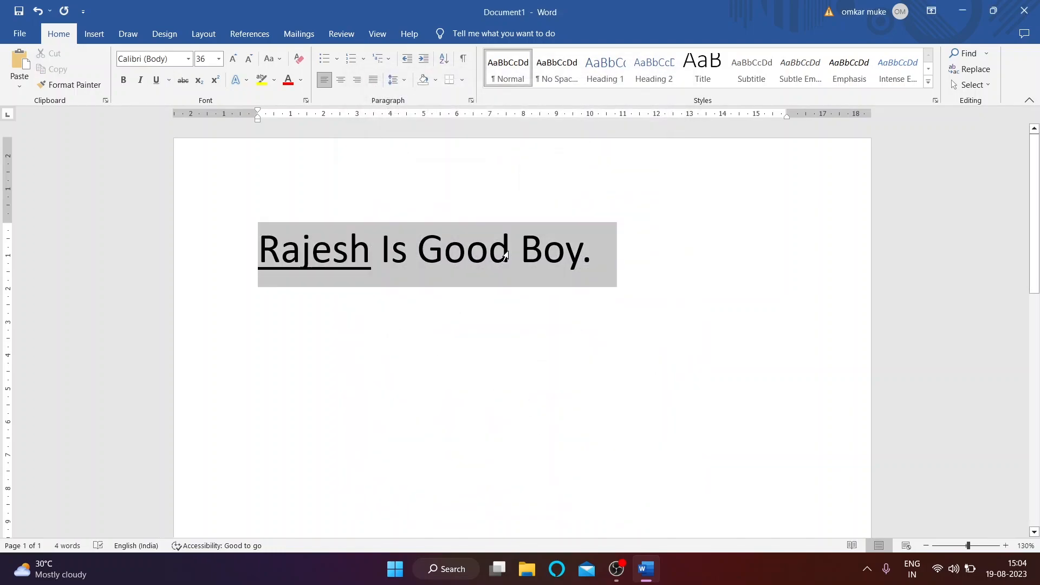
left_click(169, 80)
left_click(227, 260)
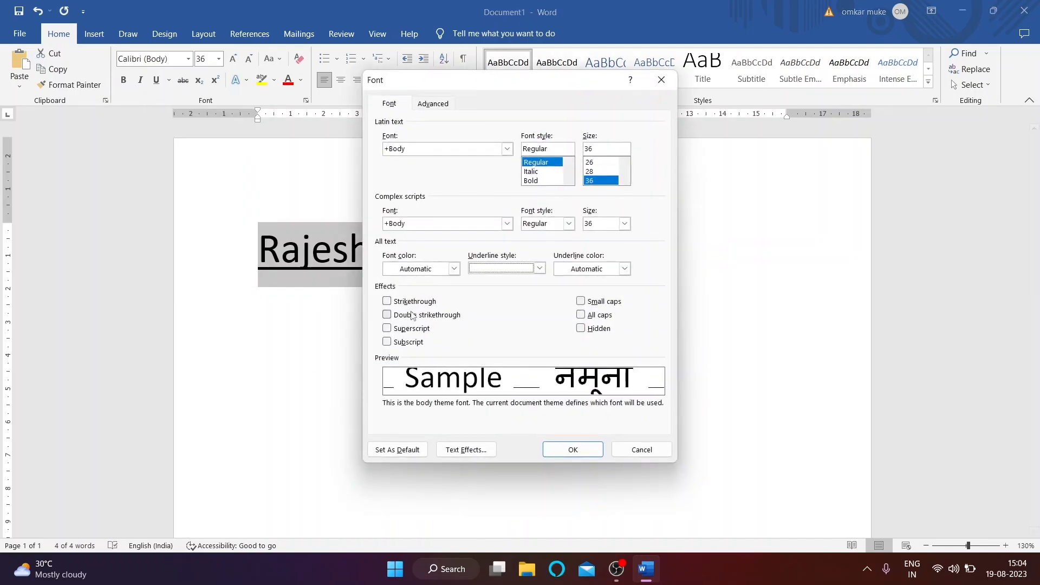
left_click(539, 268)
left_click(503, 289)
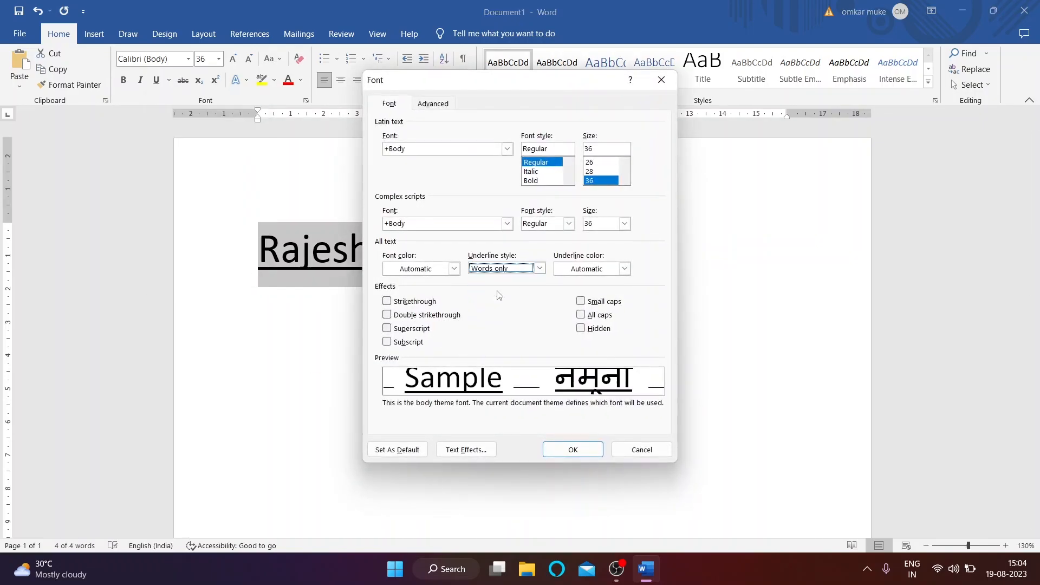
left_click(573, 450)
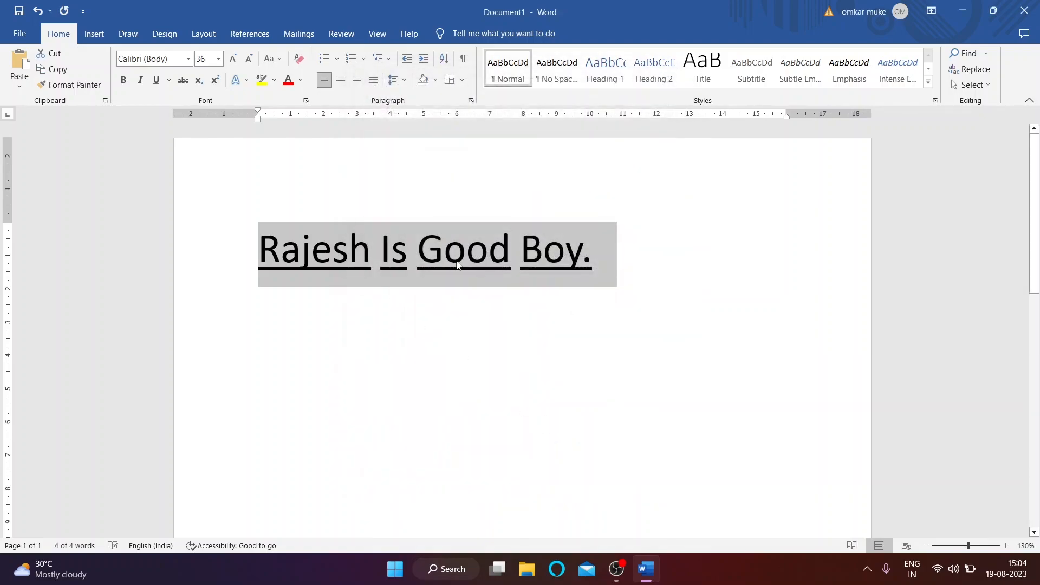
Step: Change the sentence's underline colour to orange in the Font dialog
left_click(169, 84)
left_click(209, 258)
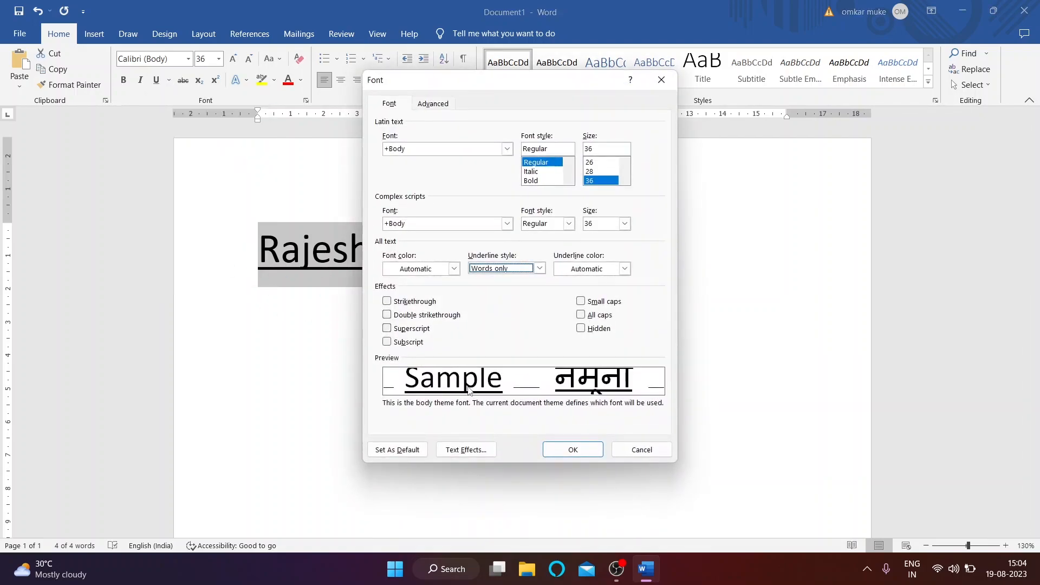
left_click(625, 270)
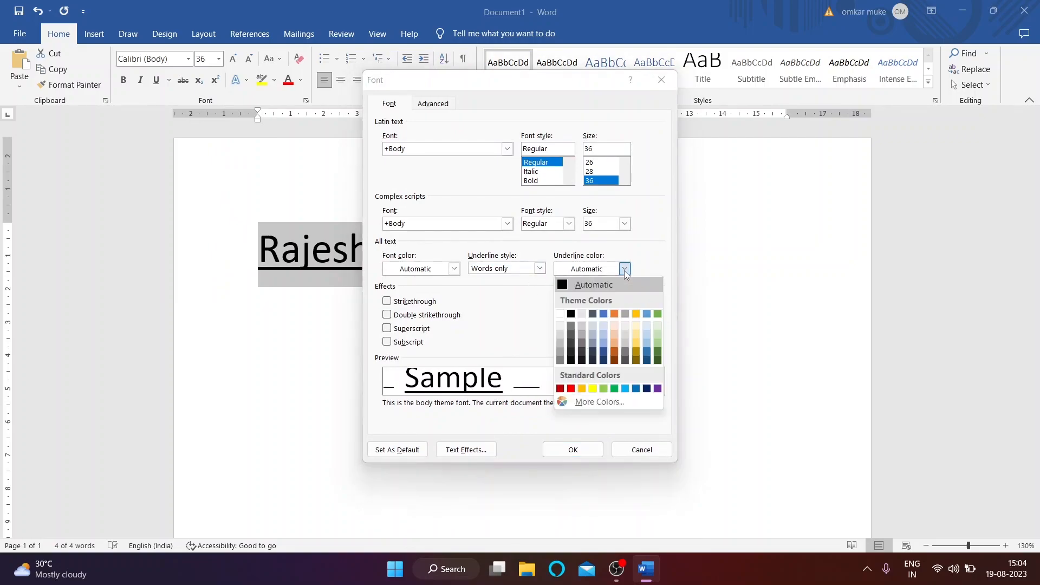
left_click(614, 314)
left_click(573, 449)
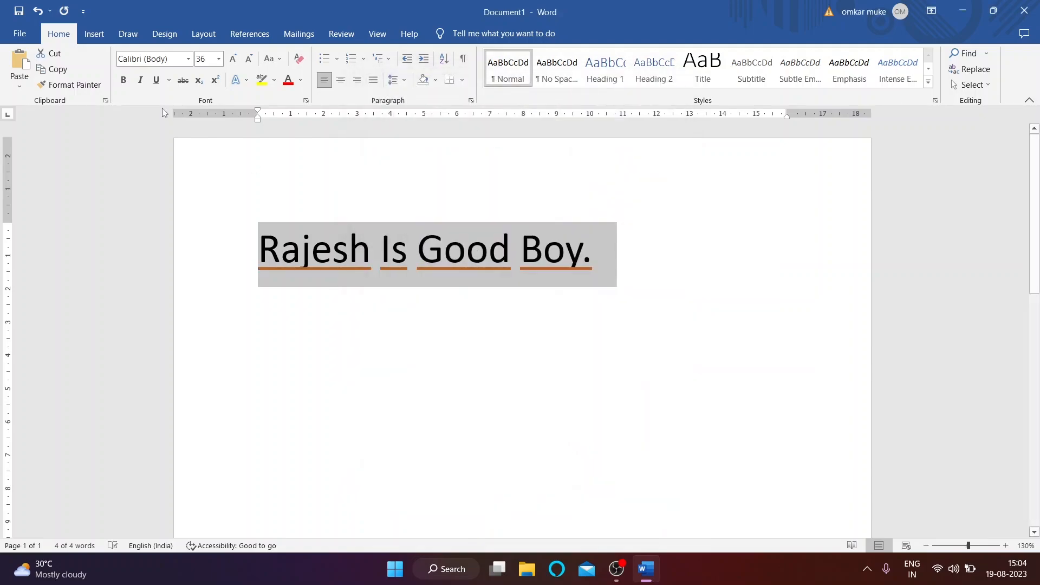
left_click(172, 81)
left_click(225, 258)
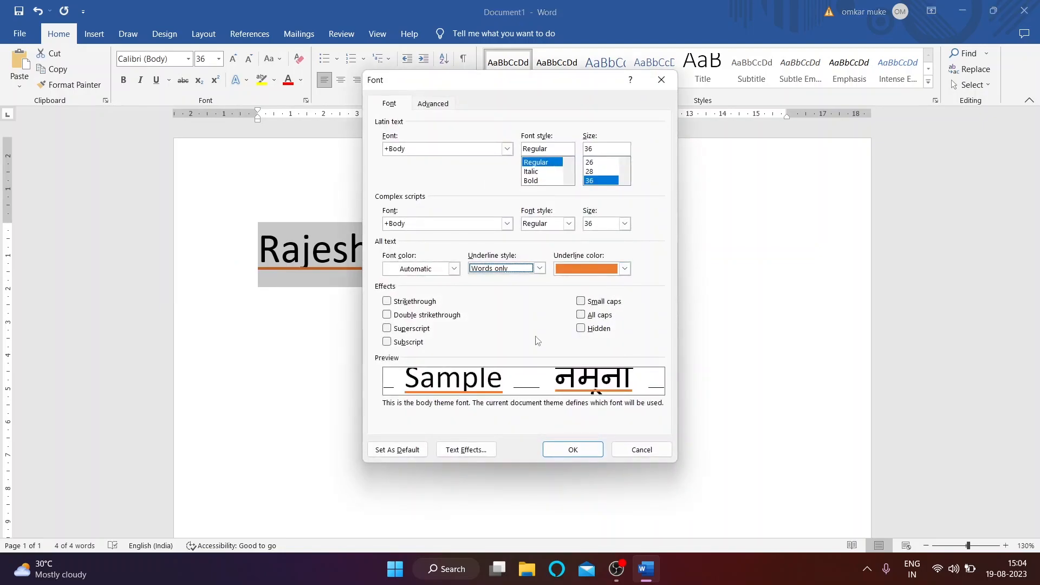
left_click(662, 79)
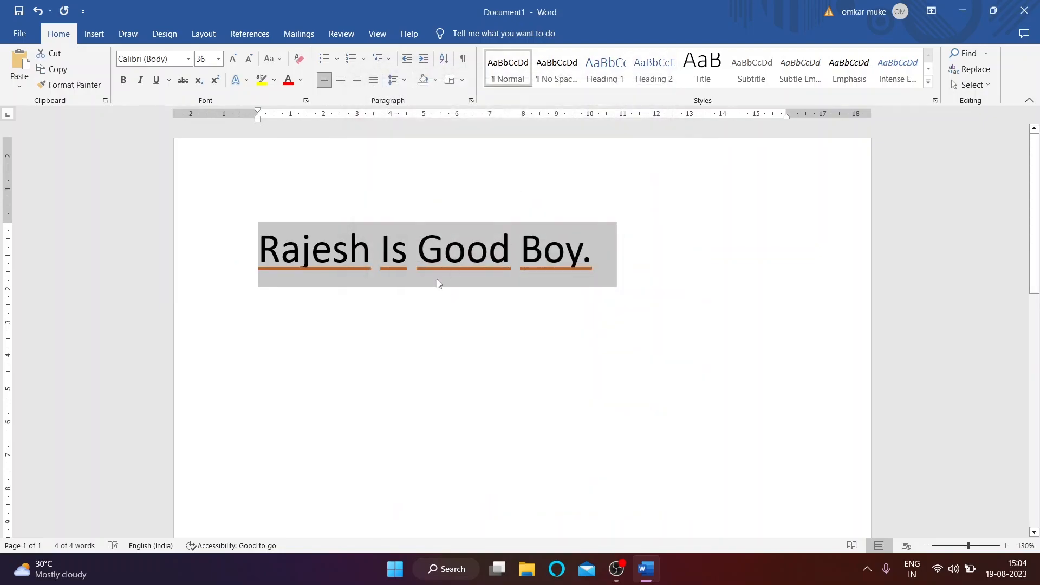
left_click(252, 219)
Step: Select the whole sentence and turn its underline off
triple_click(413, 259)
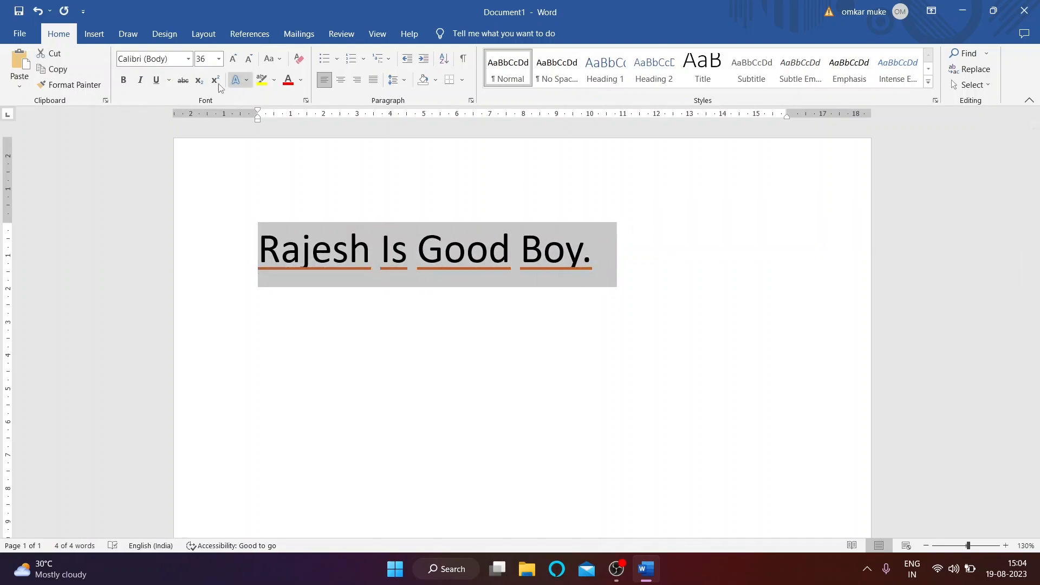
left_click(157, 80)
left_click(157, 80)
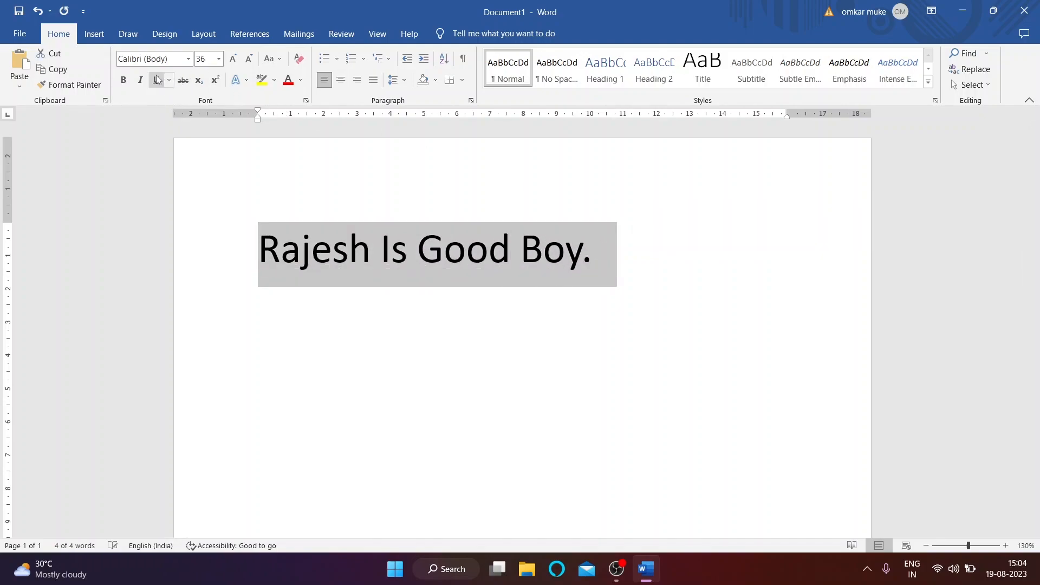
left_click(264, 237)
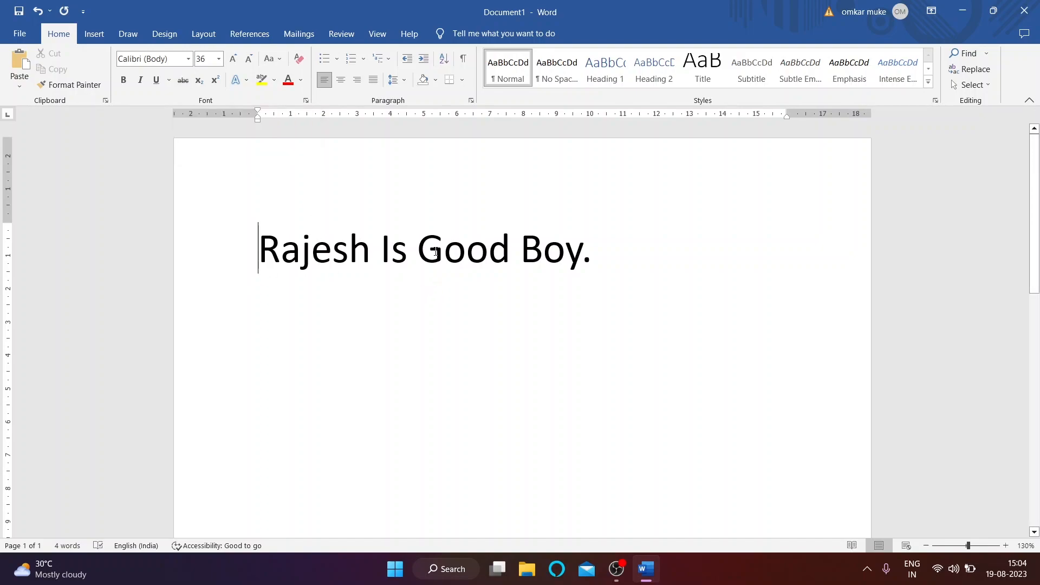
Step: Try strikethrough on Good and on the first word, leaving neither struck through
left_click_drag(418, 252, 506, 270)
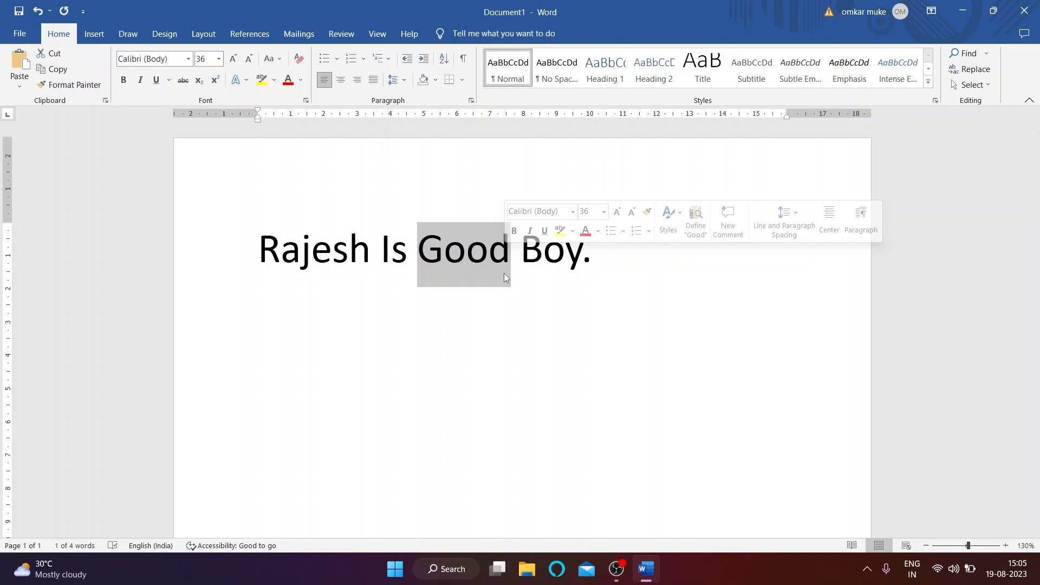
left_click(183, 81)
left_click(183, 81)
left_click(183, 81)
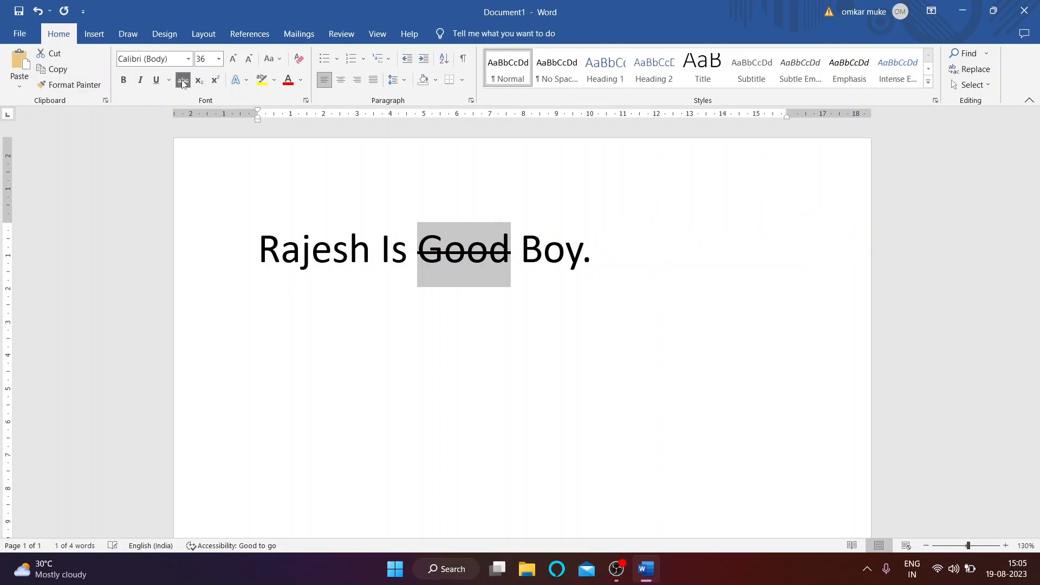
left_click(183, 81)
left_click(183, 81)
left_click(183, 82)
left_click(183, 81)
left_click(183, 81)
left_click_drag(259, 252, 371, 251)
left_click(182, 83)
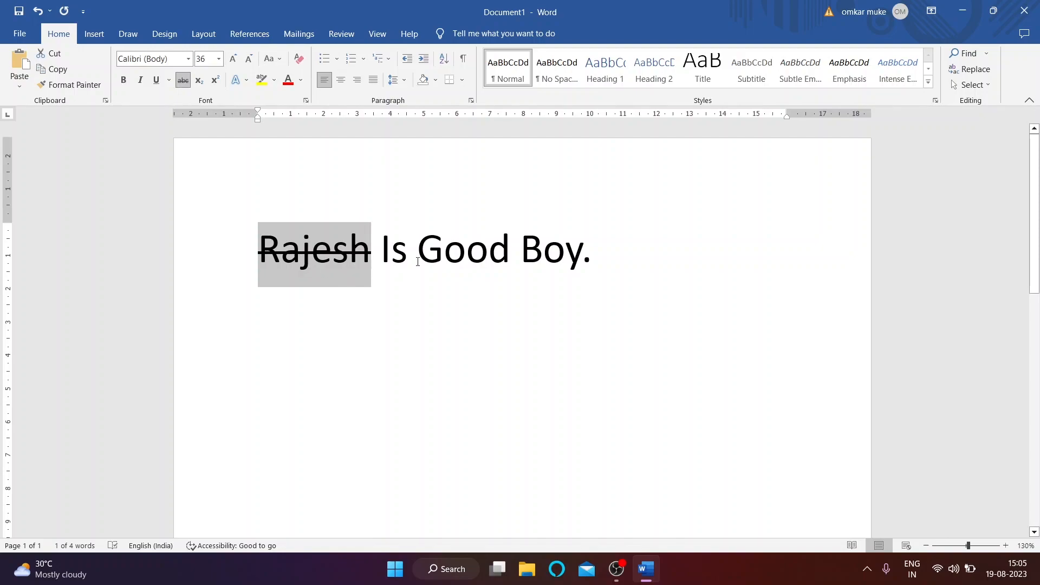
left_click(183, 80)
left_click(295, 248)
Step: Add two new lines, 'X2' and 'H2O', below the sentence
left_click(599, 268)
key("Return")
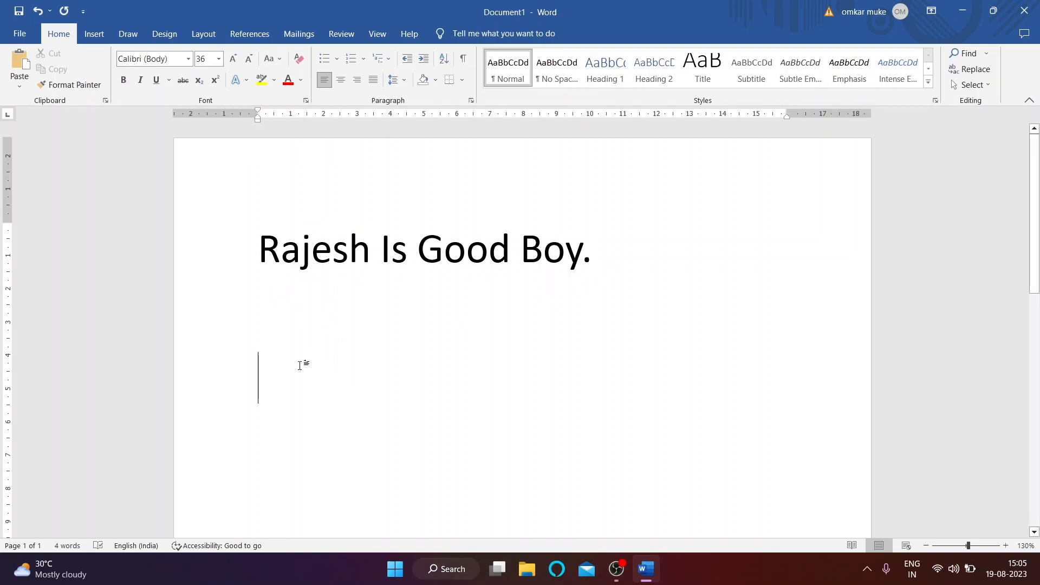
type("X")
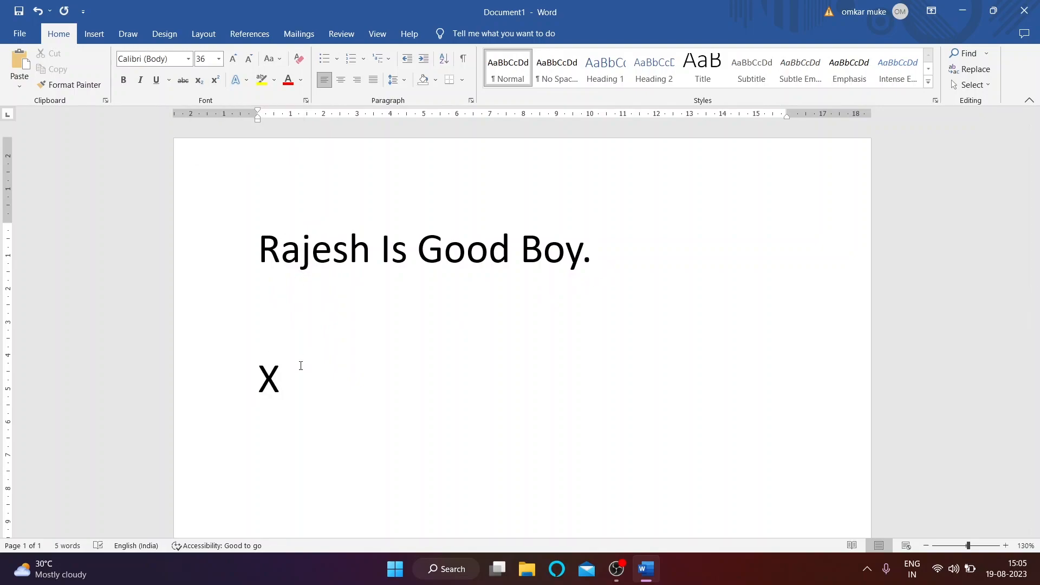
type("2")
key("Return")
type("H2O")
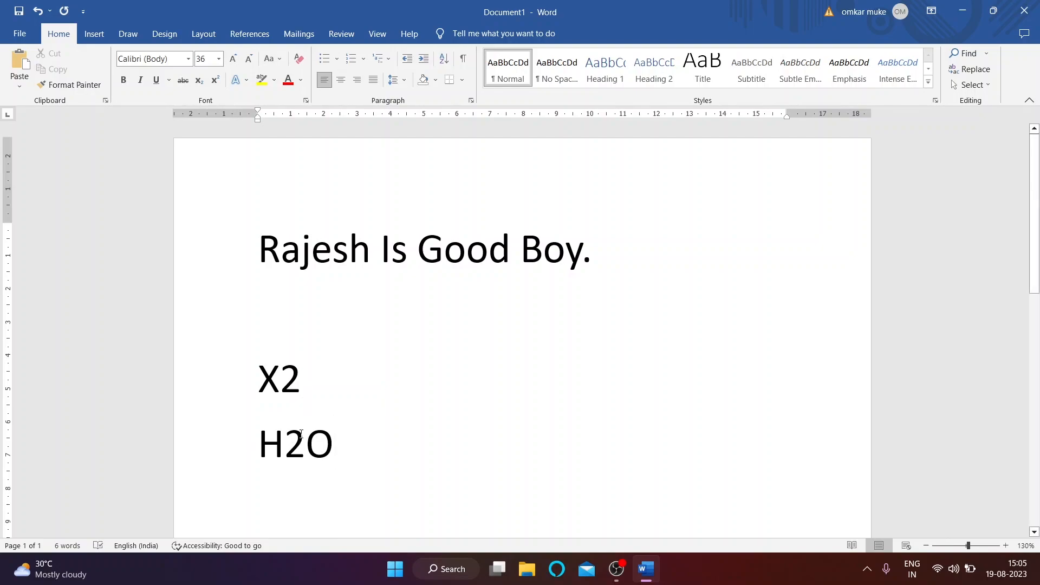
Step: Make the 2 in X2 subscript and the 2 in H2O superscript
mouse_move(286, 375)
left_mouse_down()
mouse_move(314, 367)
mouse_move(302, 374)
left_mouse_up()
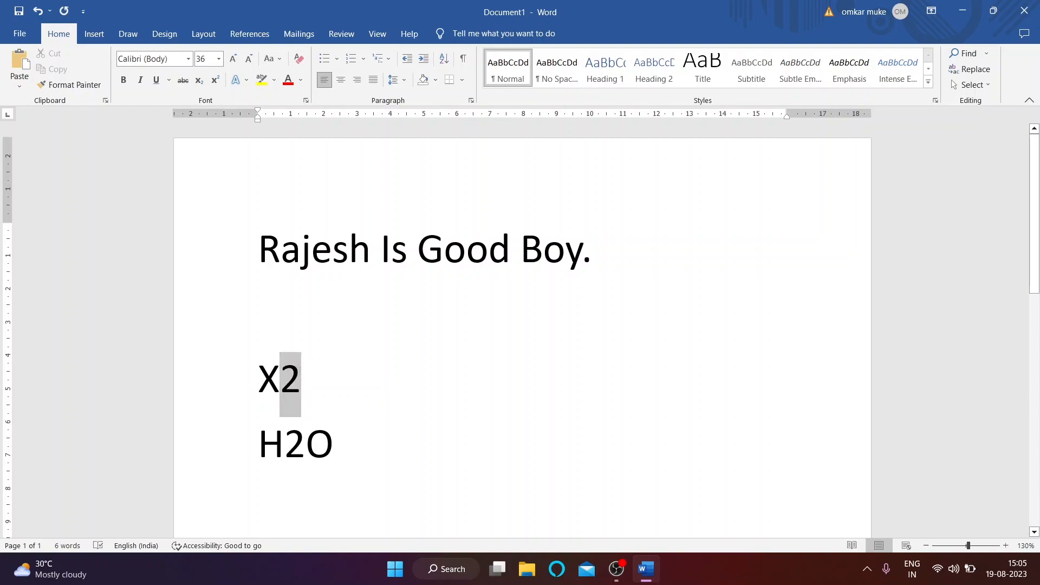
left_click(199, 82)
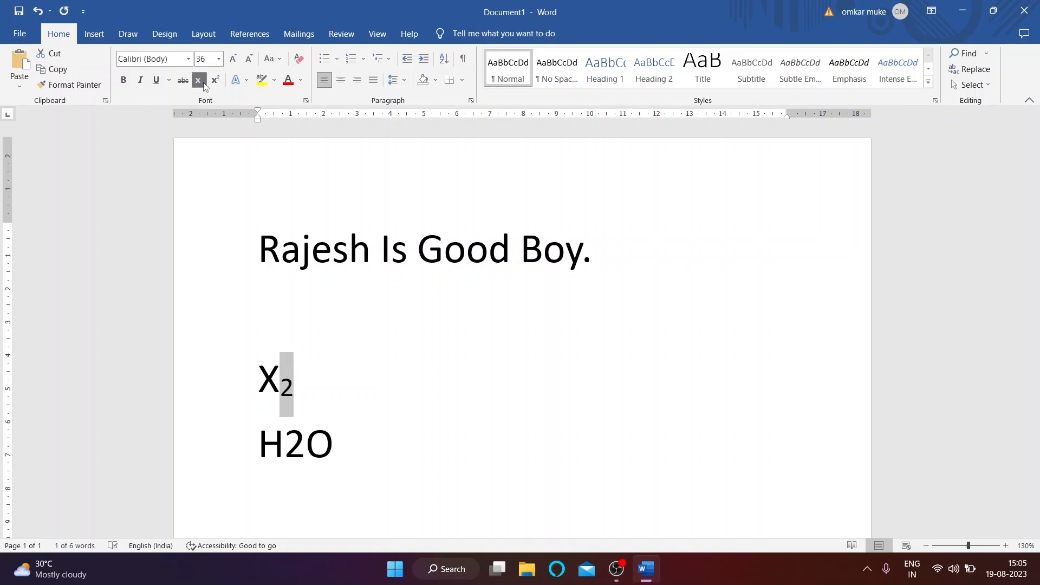
left_click(299, 444)
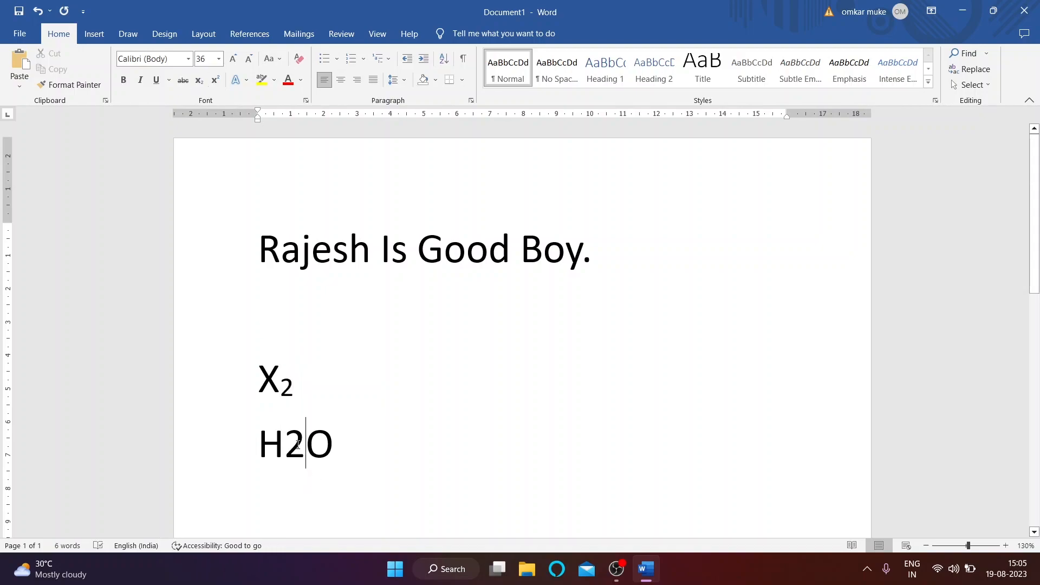
left_click_drag(286, 443, 305, 444)
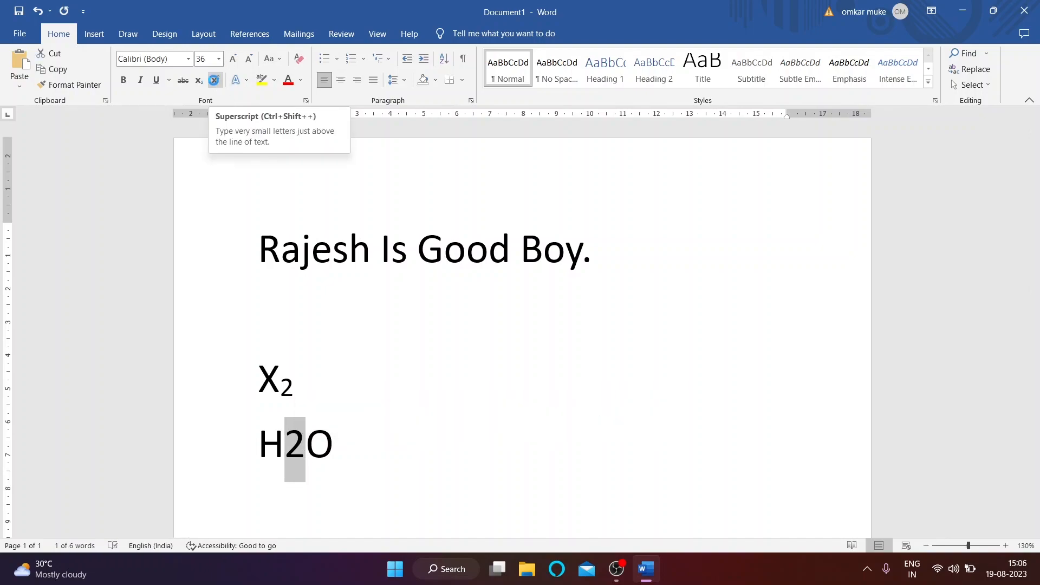
left_click(214, 82)
left_click(306, 459)
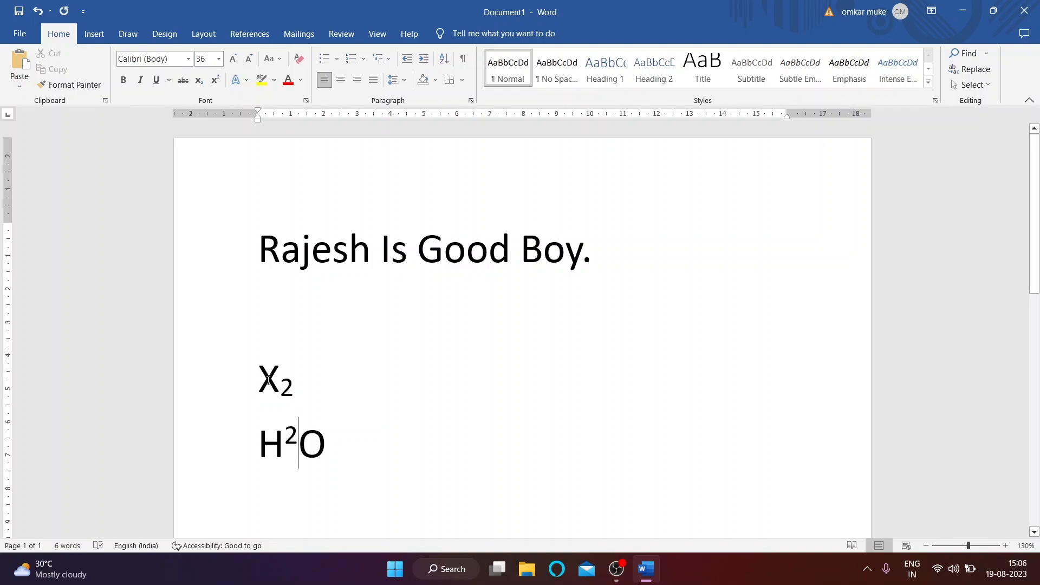
Step: Open and dismiss the Text Effects menu, first with nothing selected, then with Rajesh selected
left_click(247, 82)
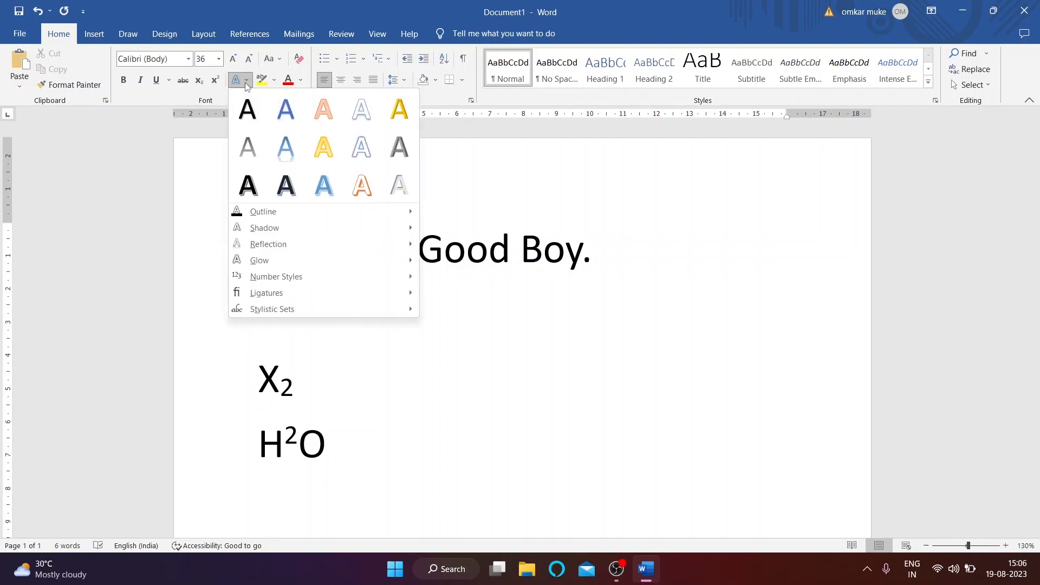
left_click(495, 300)
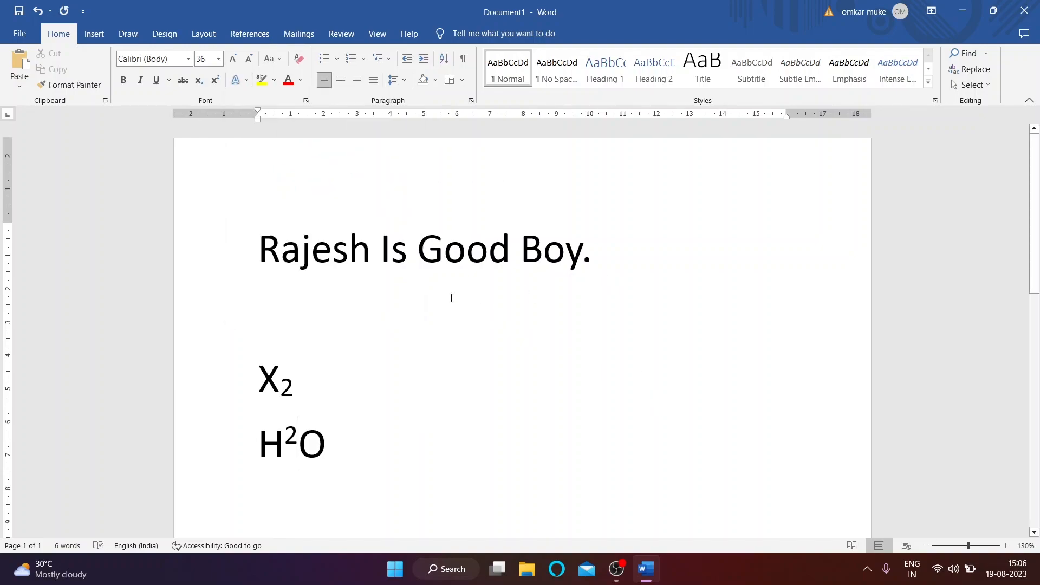
left_click_drag(259, 253, 371, 253)
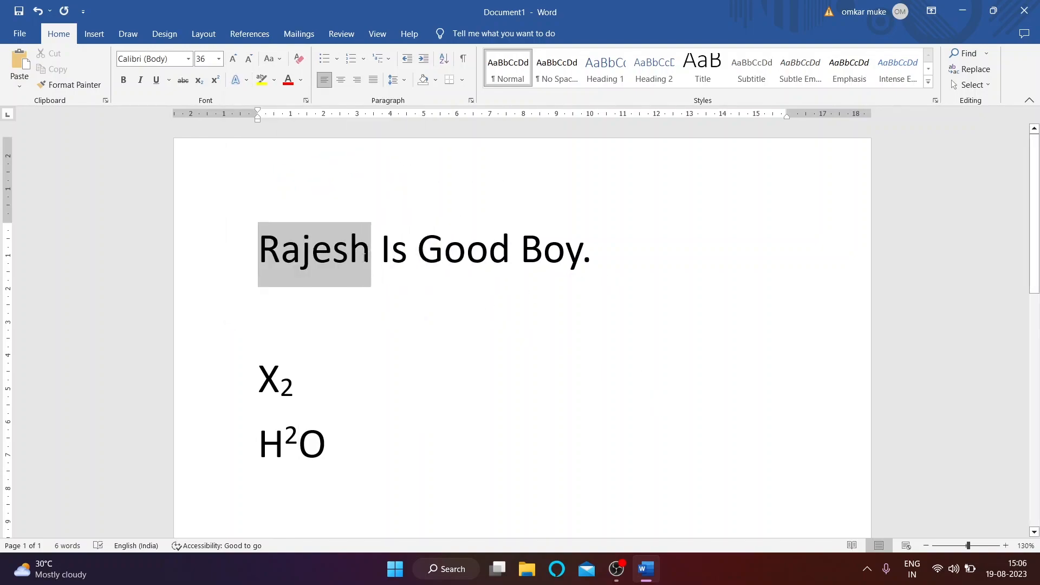
left_click(236, 80)
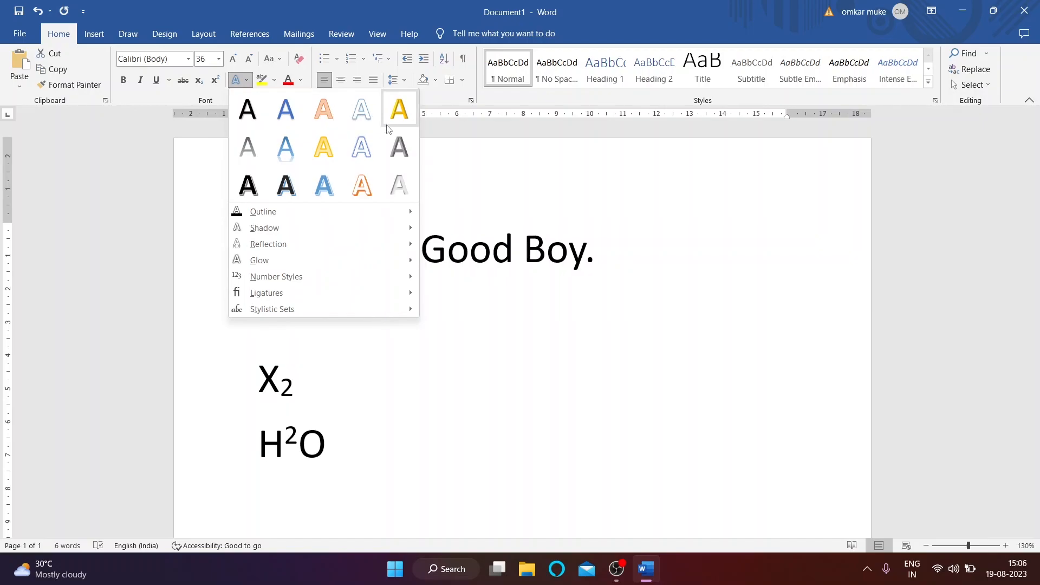
key("Escape")
left_click(360, 311)
Step: Select Boy. and display the Text Effects Shadow presets
left_click_drag(522, 253, 594, 244)
left_click(239, 80)
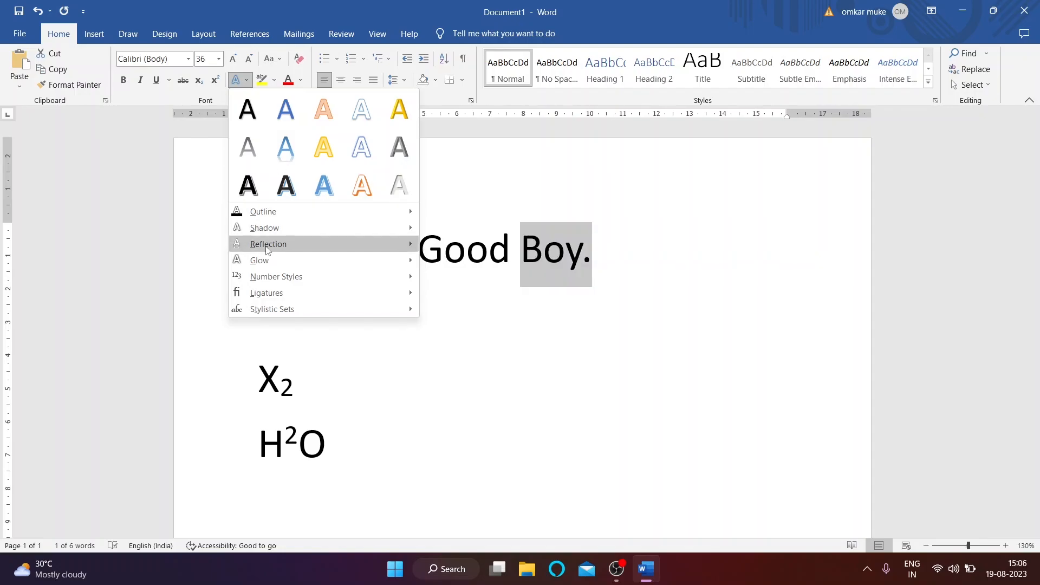
mouse_move(261, 218)
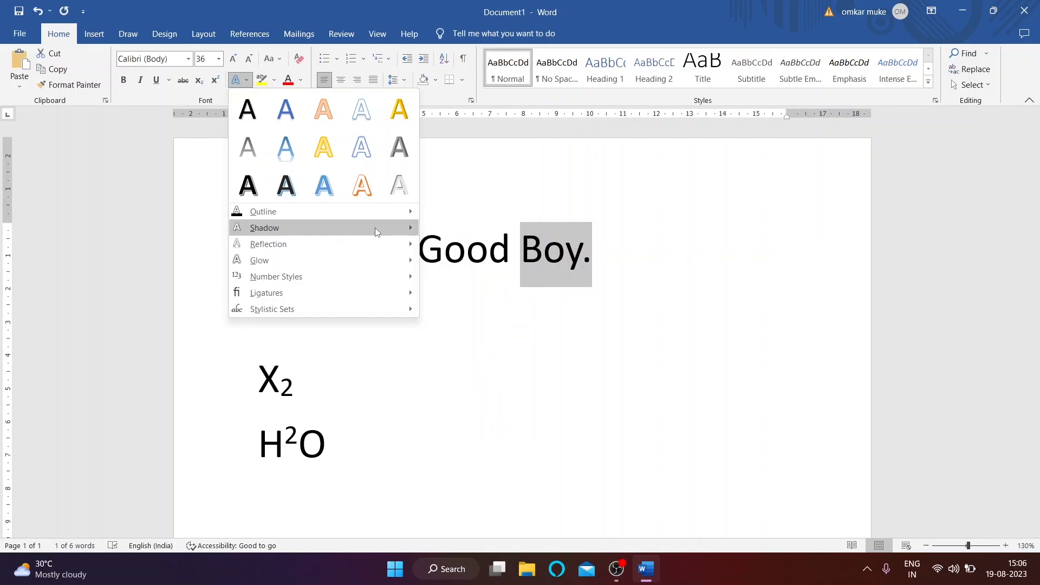
mouse_move(375, 228)
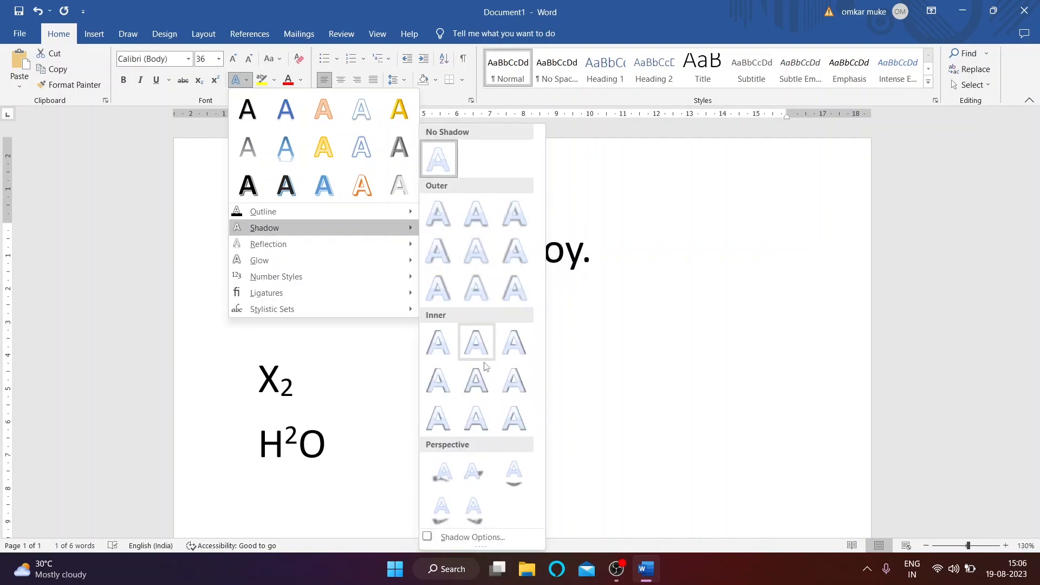
Step: Try a perspective shadow on Boy., then set its Shadow back to None
left_click(513, 469)
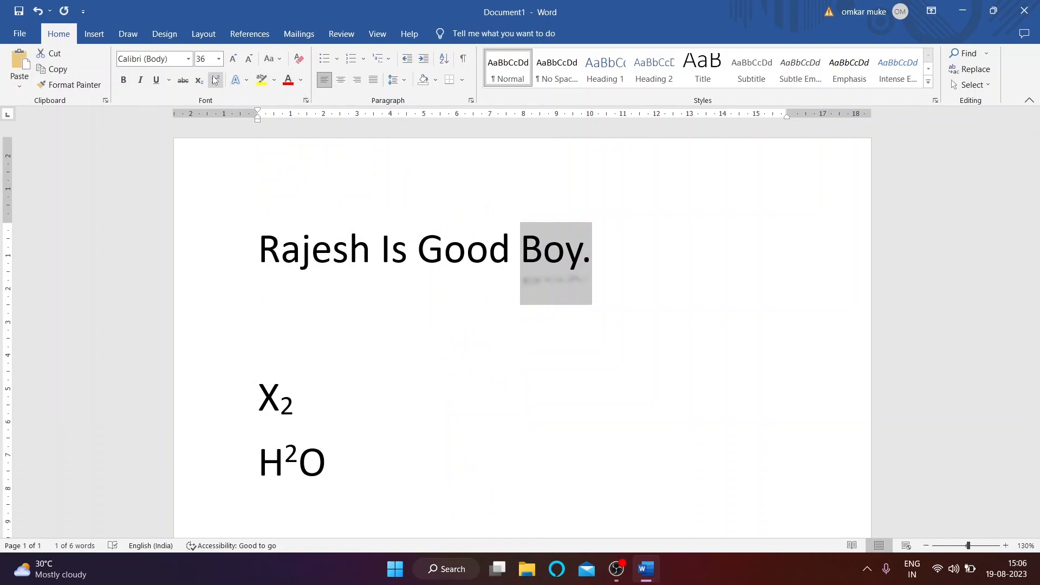
left_click(235, 80)
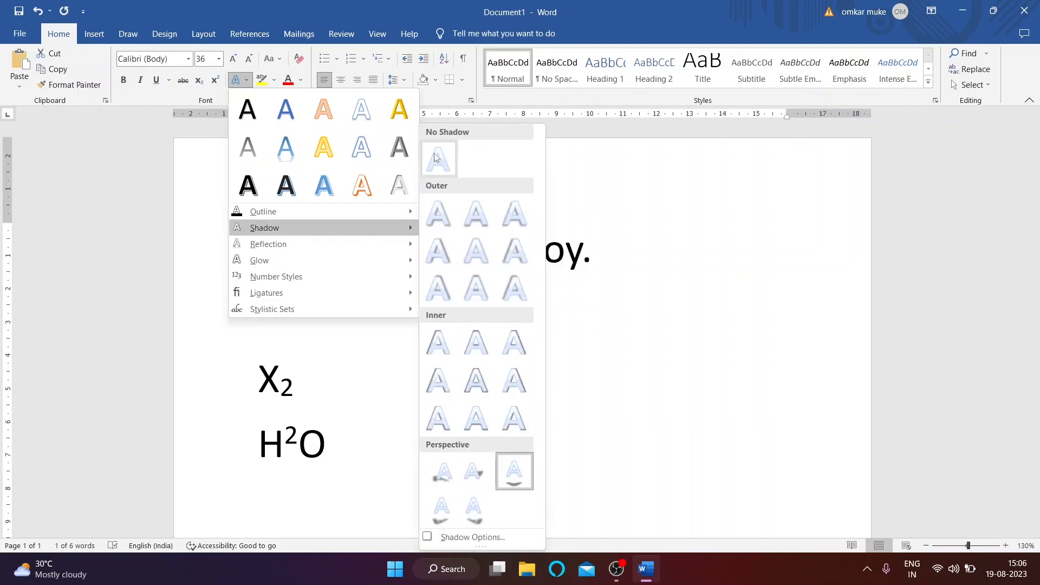
left_click(436, 157)
Step: Add a Reflection variation beneath Boy
left_click(235, 80)
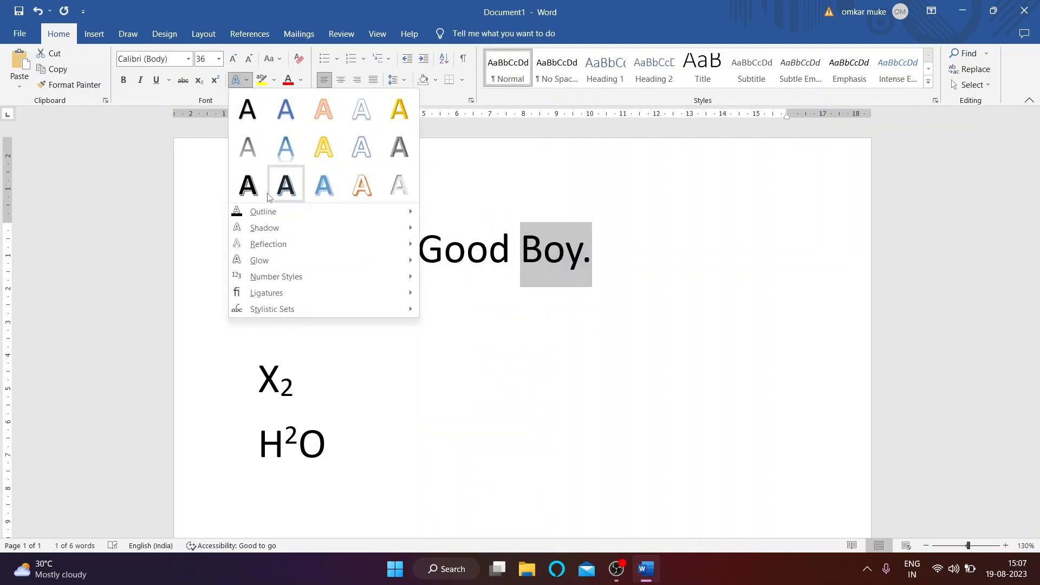
mouse_move(280, 253)
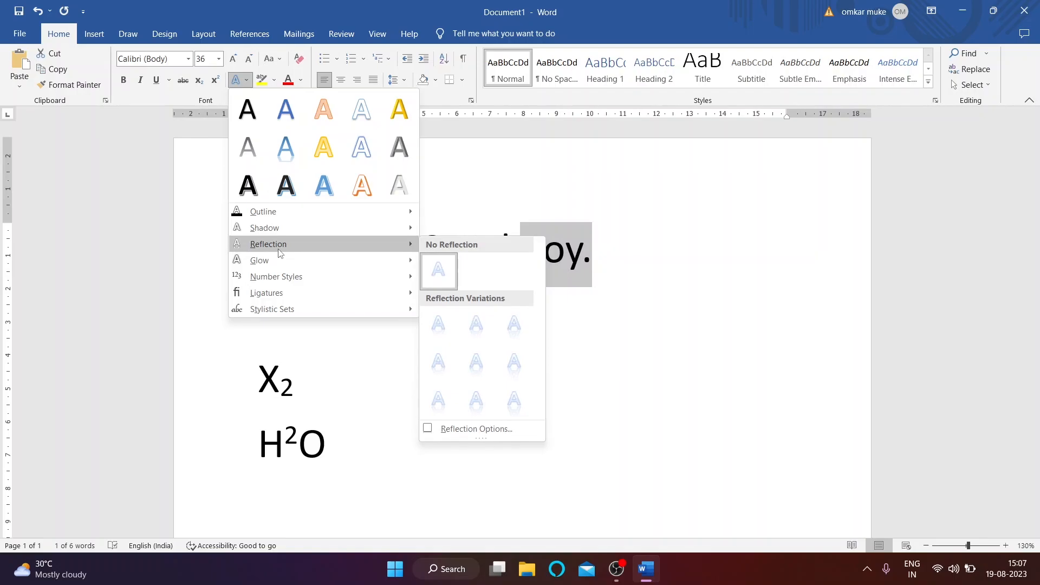
left_click(501, 325)
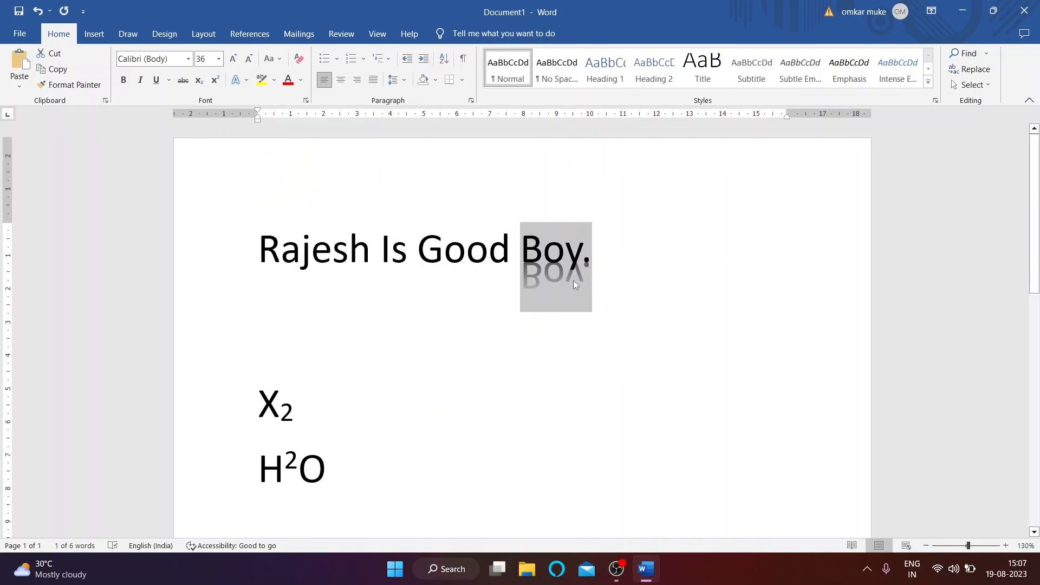
Step: Give Boy. a purple glow through Glow > More Glow Colors
left_click(248, 83)
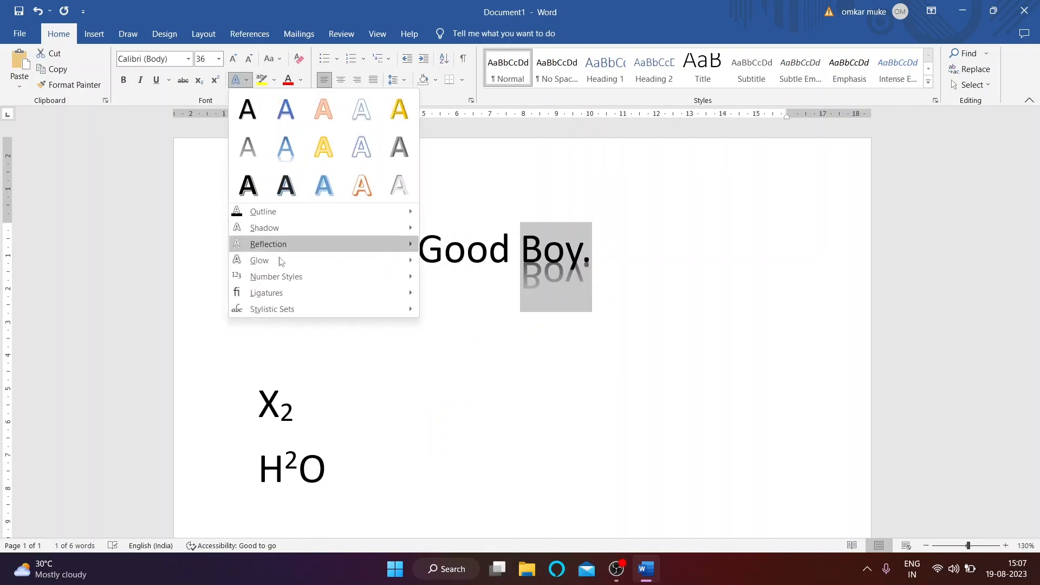
mouse_move(278, 243)
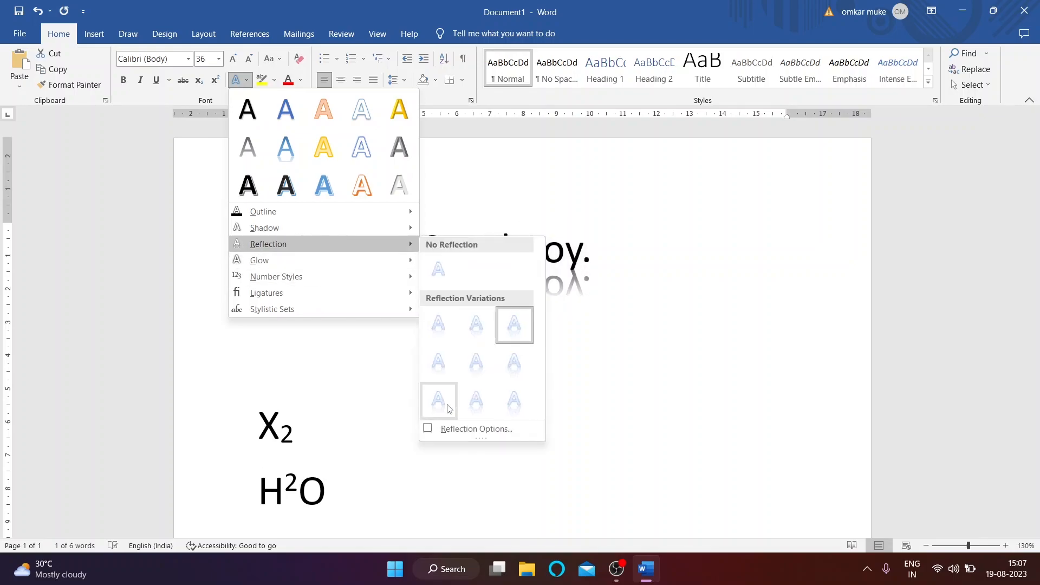
mouse_move(331, 259)
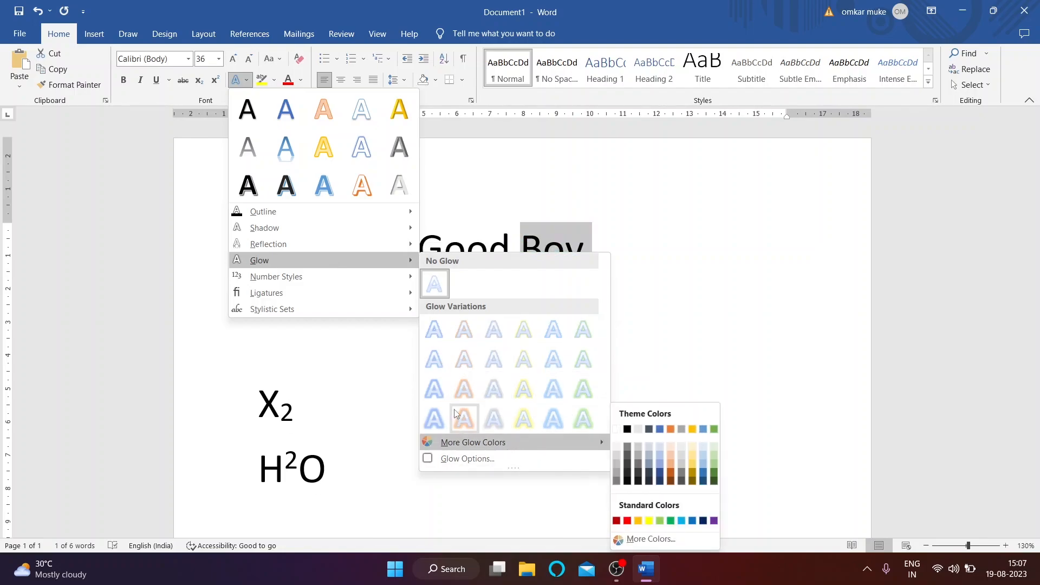
mouse_move(477, 442)
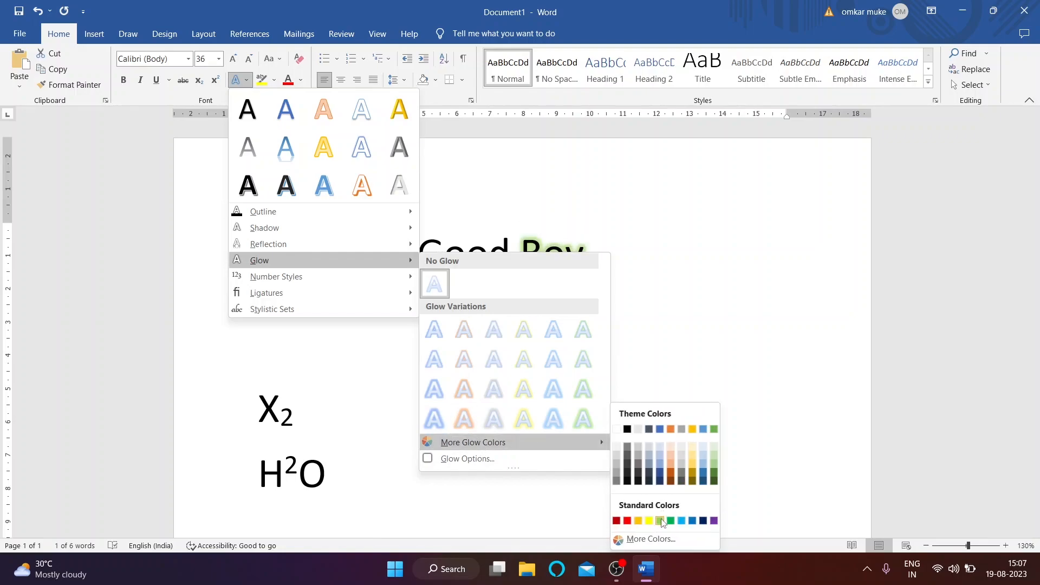
left_click(714, 520)
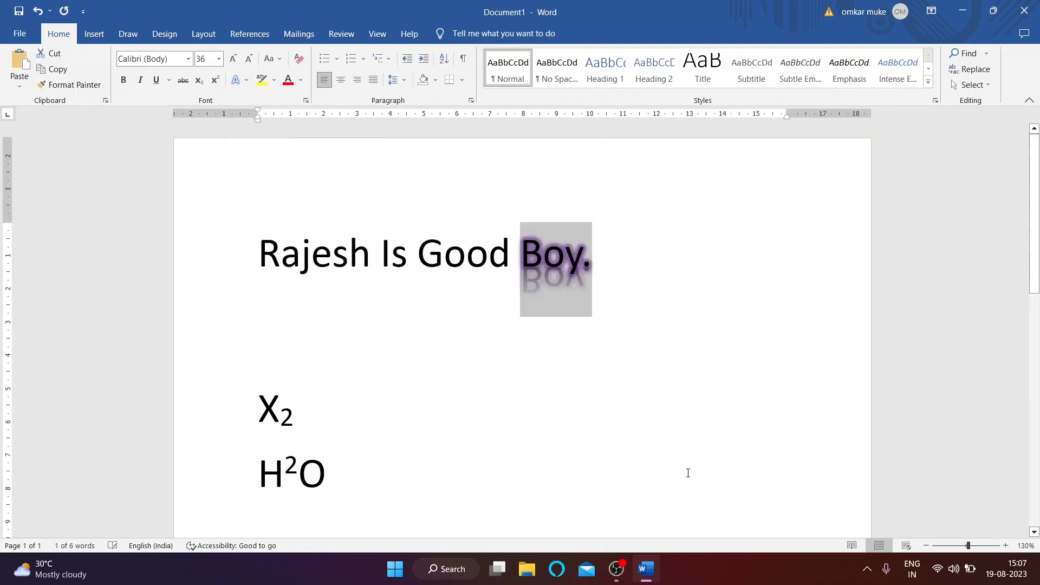
left_click(566, 341)
double_click(525, 260)
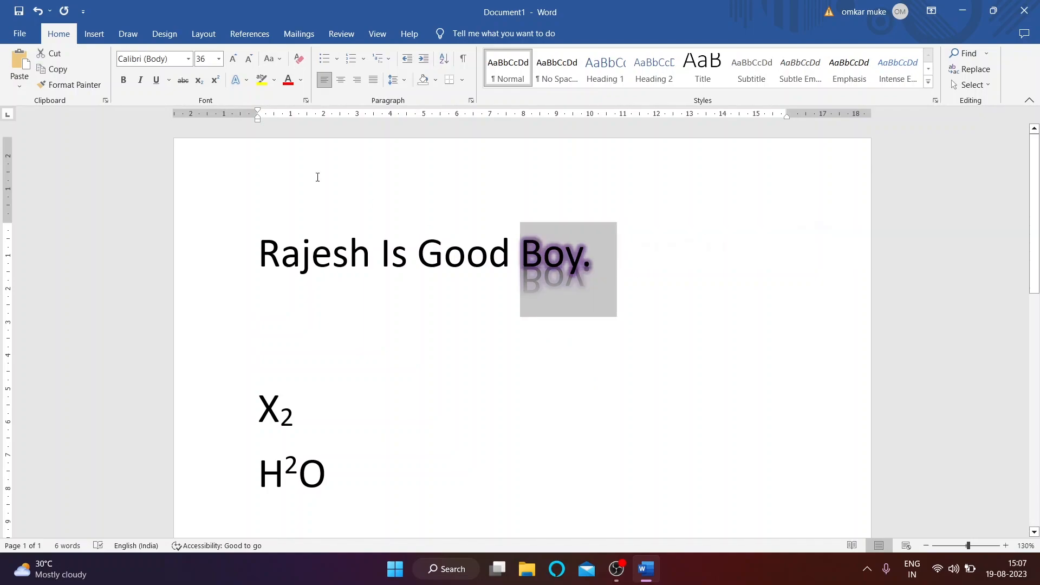
Step: Remove the reflection and glow from Boy., returning it to plain text
left_click(247, 81)
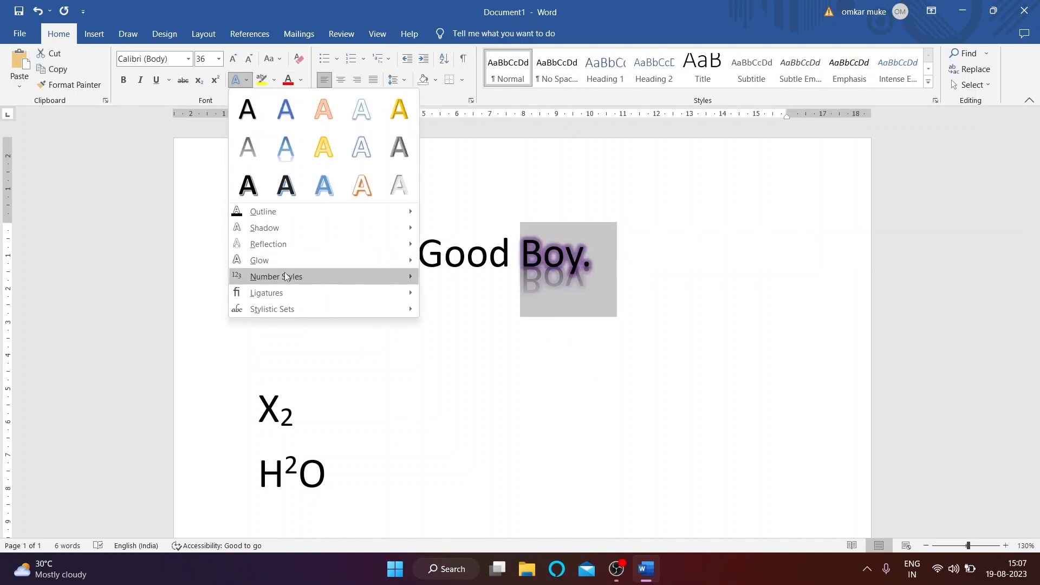
left_click(438, 267)
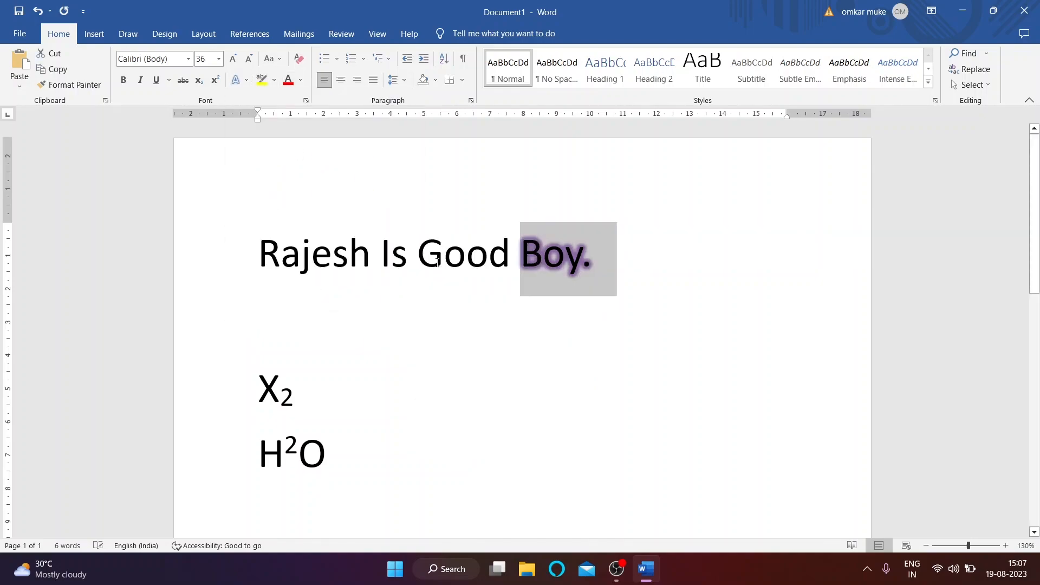
left_click(248, 81)
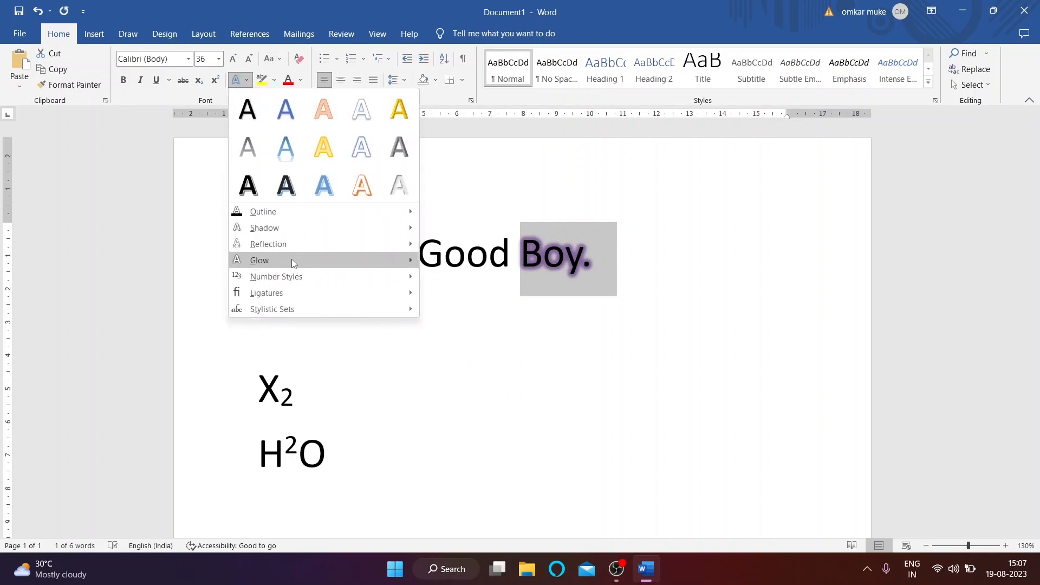
mouse_move(291, 260)
left_click(439, 290)
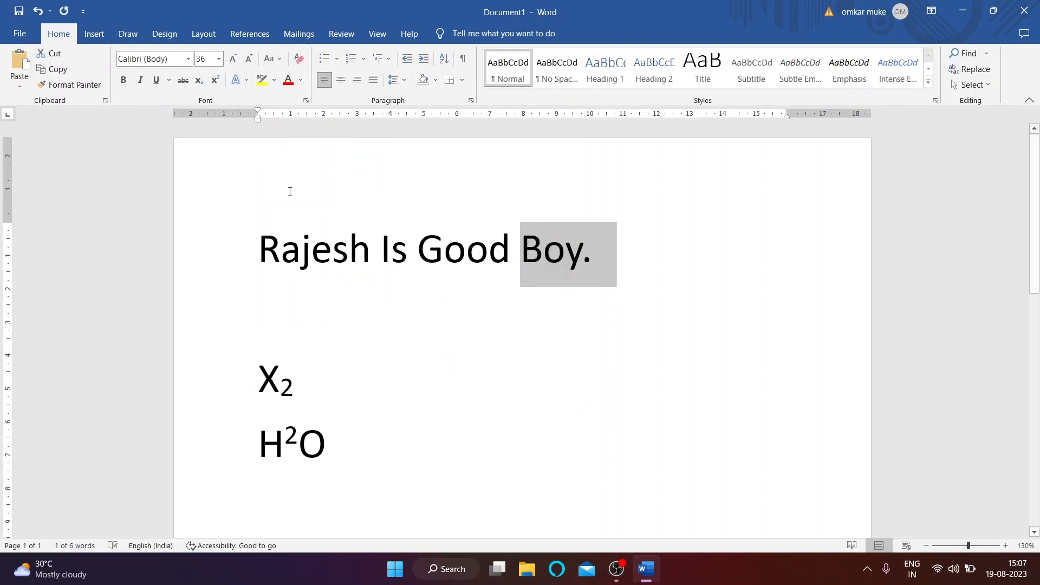
left_click(247, 81)
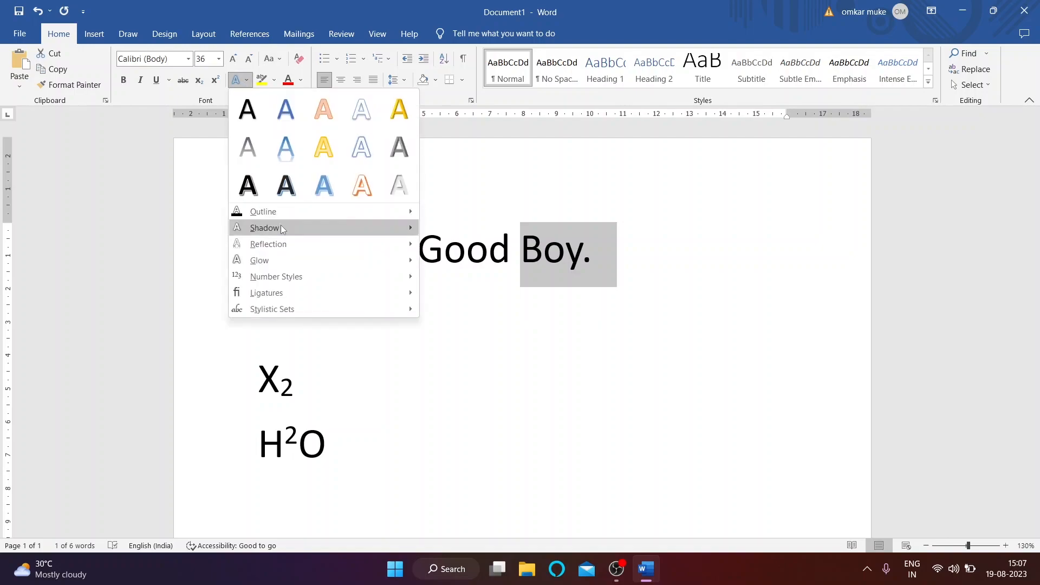
mouse_move(293, 247)
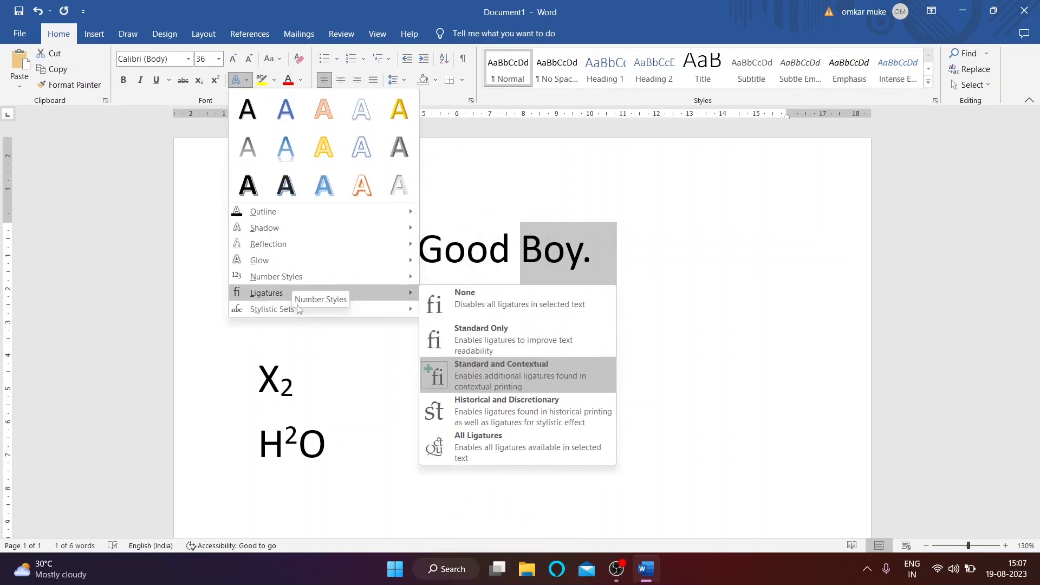
left_click(340, 329)
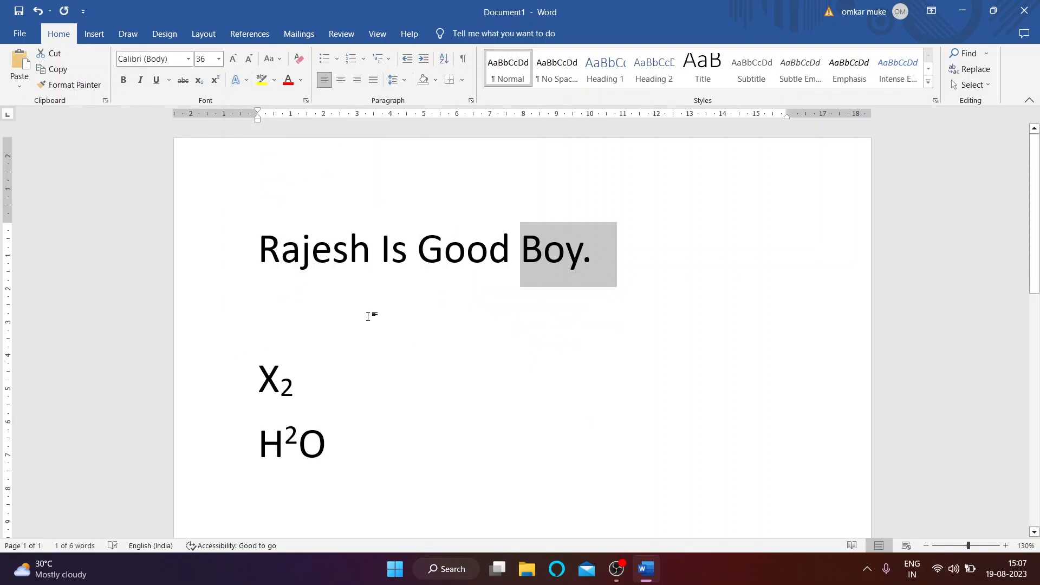
Step: Start a new line below the Rajesh Is Good Boy. sentence
left_click(618, 288)
key("Return")
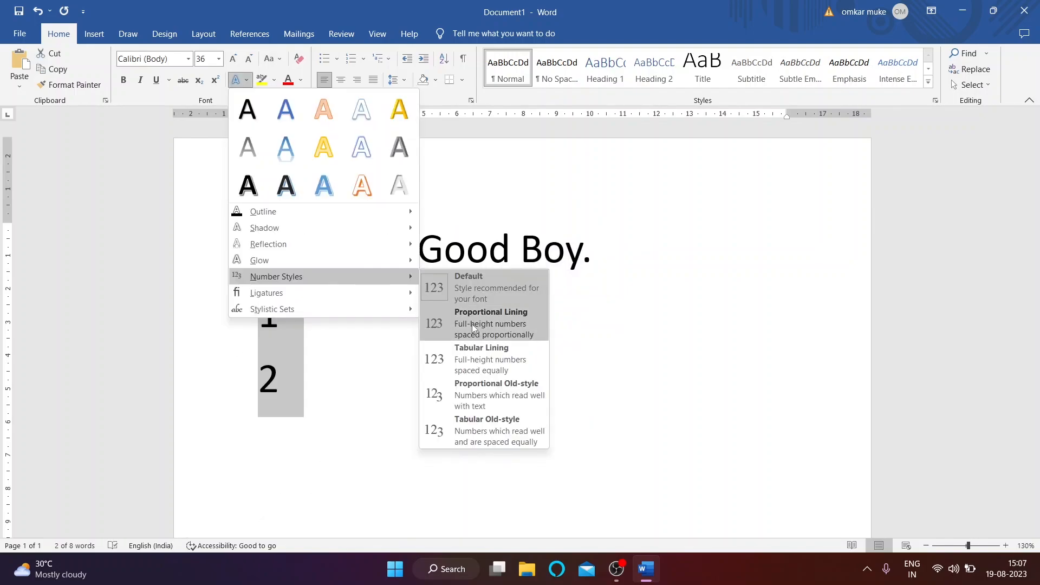
left_click(473, 324)
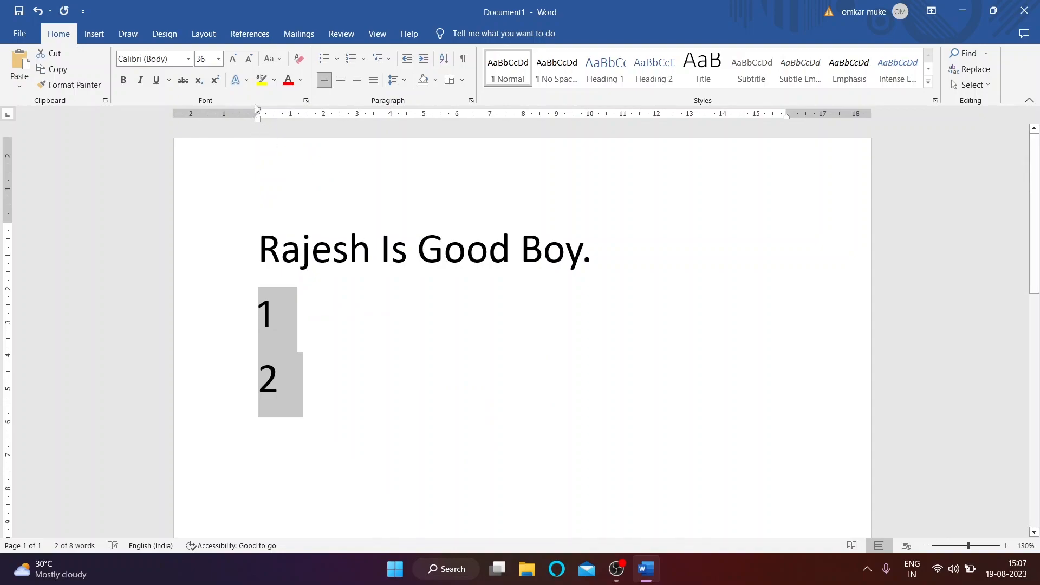
Step: Browse the Text Effects Glow and Number Styles options without applying any
left_click(243, 81)
mouse_move(300, 262)
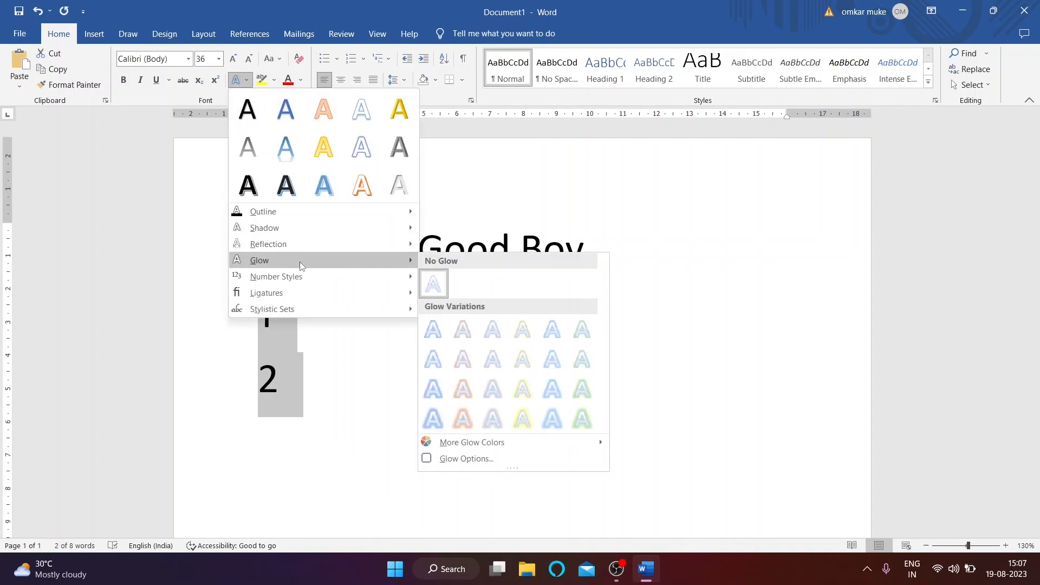
mouse_move(316, 281)
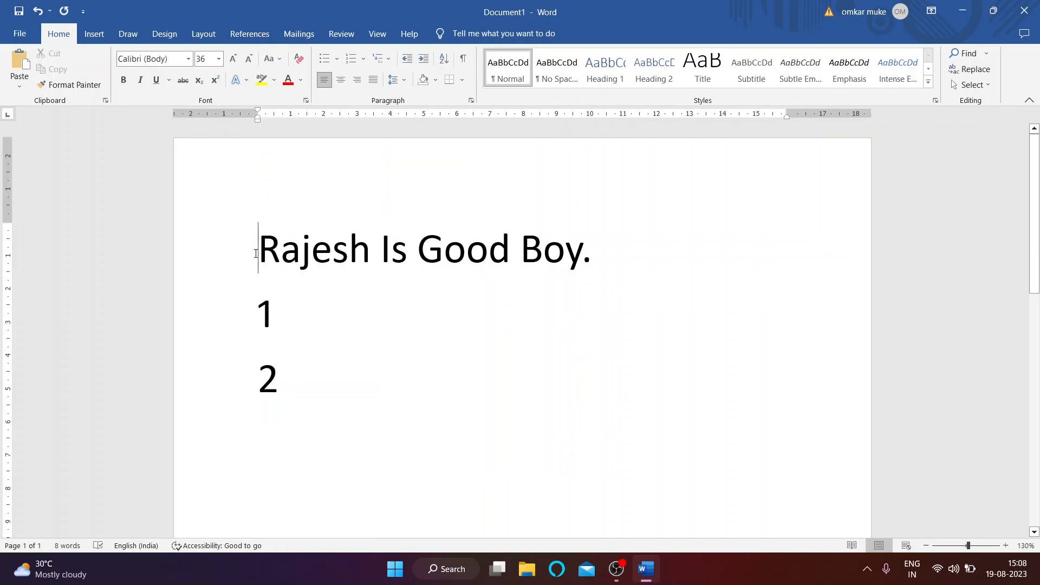
left_click_drag(256, 251, 498, 255)
left_click(236, 79)
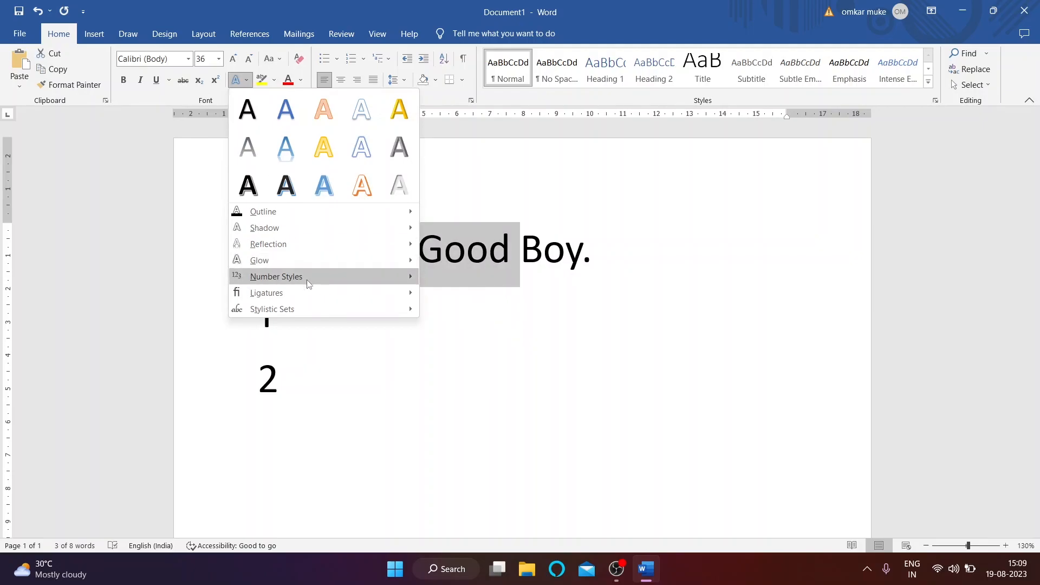
mouse_move(310, 295)
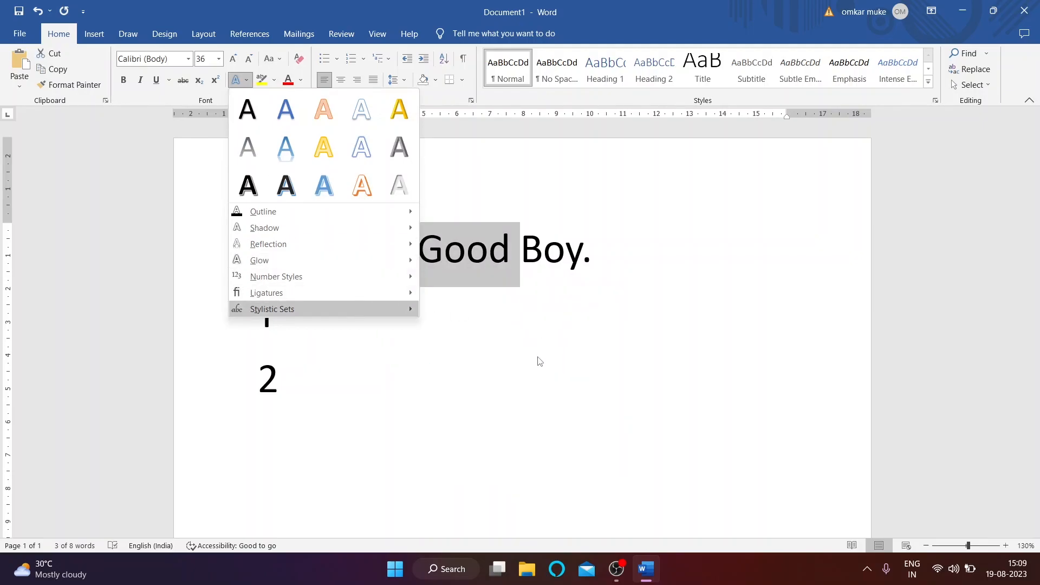
mouse_move(390, 313)
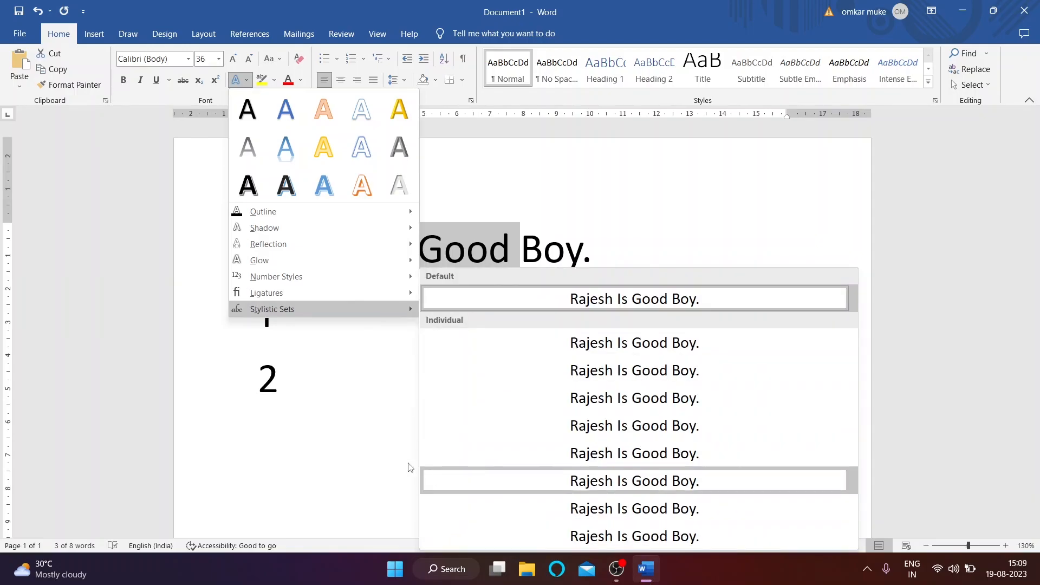
left_click(383, 399)
left_click(245, 81)
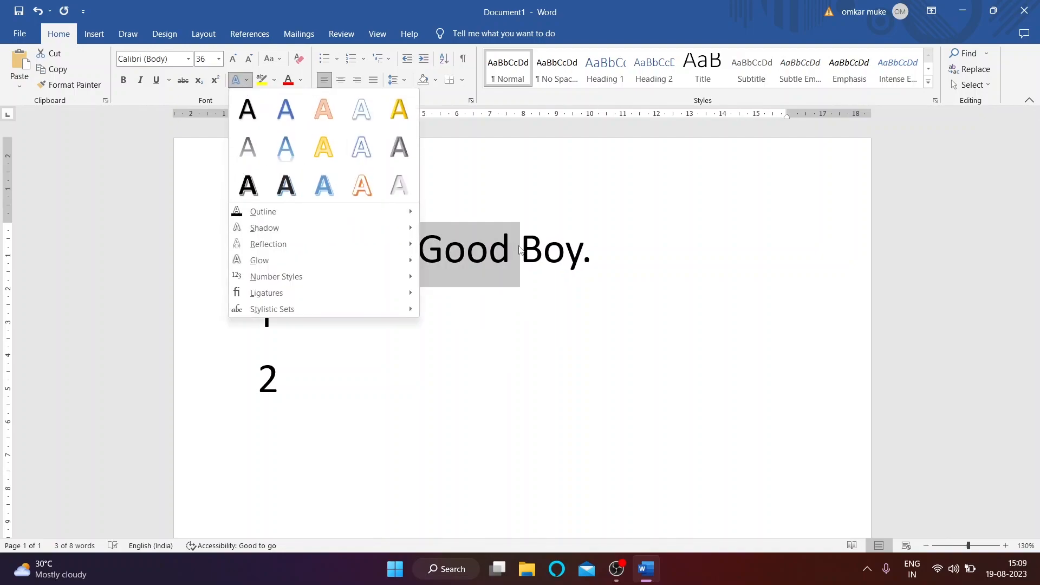
left_click(490, 206)
left_click(278, 257)
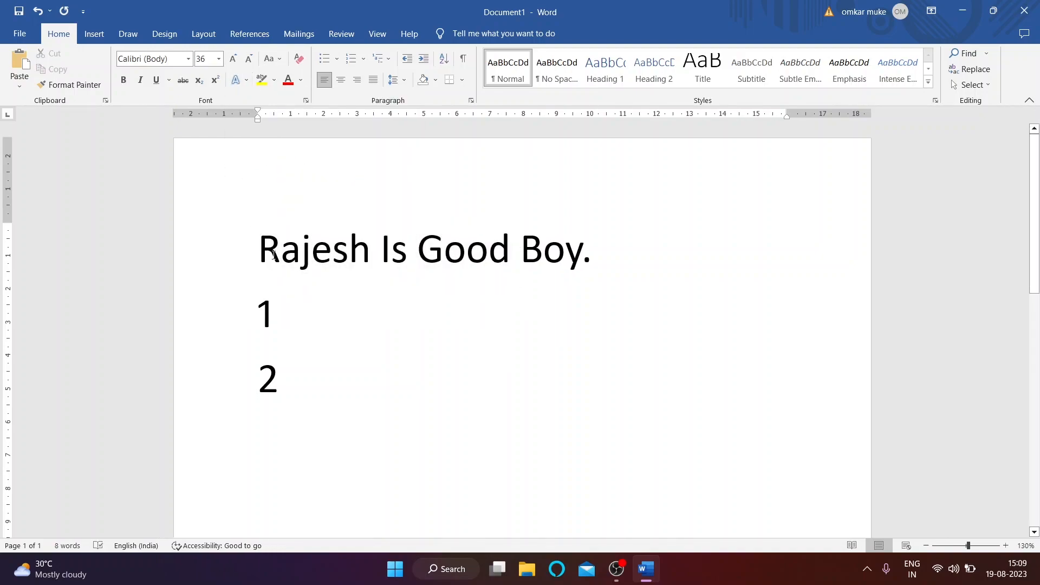
left_click_drag(260, 255, 693, 260)
left_click_drag(613, 260, 592, 259)
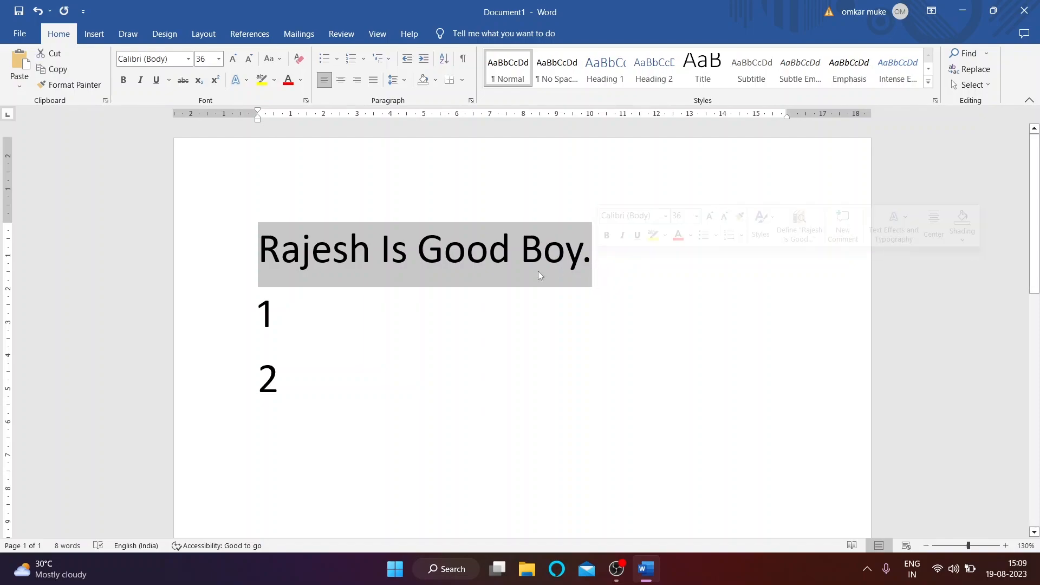
left_click(275, 80)
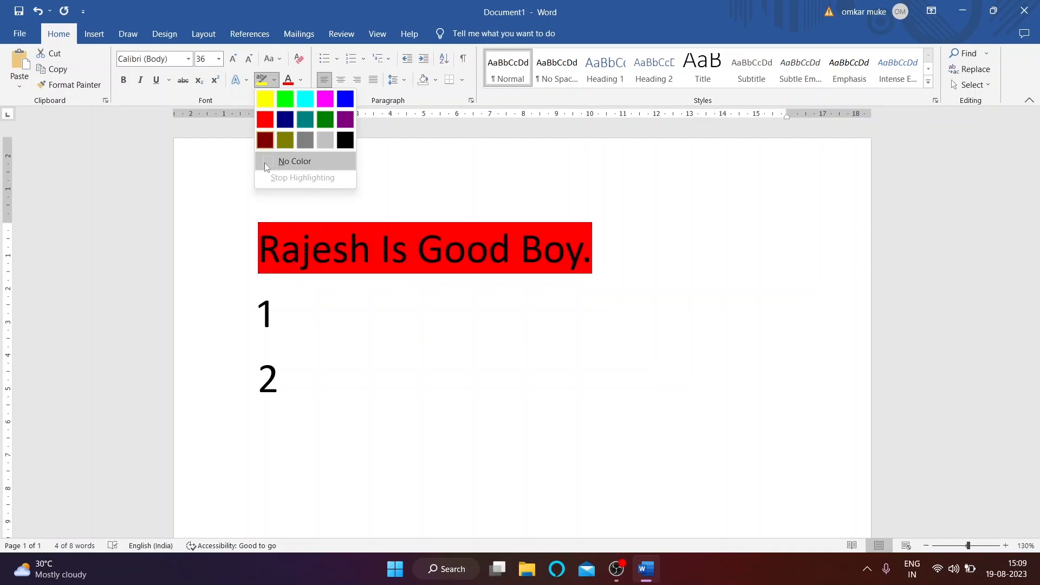
left_click(343, 290)
left_click_drag(372, 255, 259, 255)
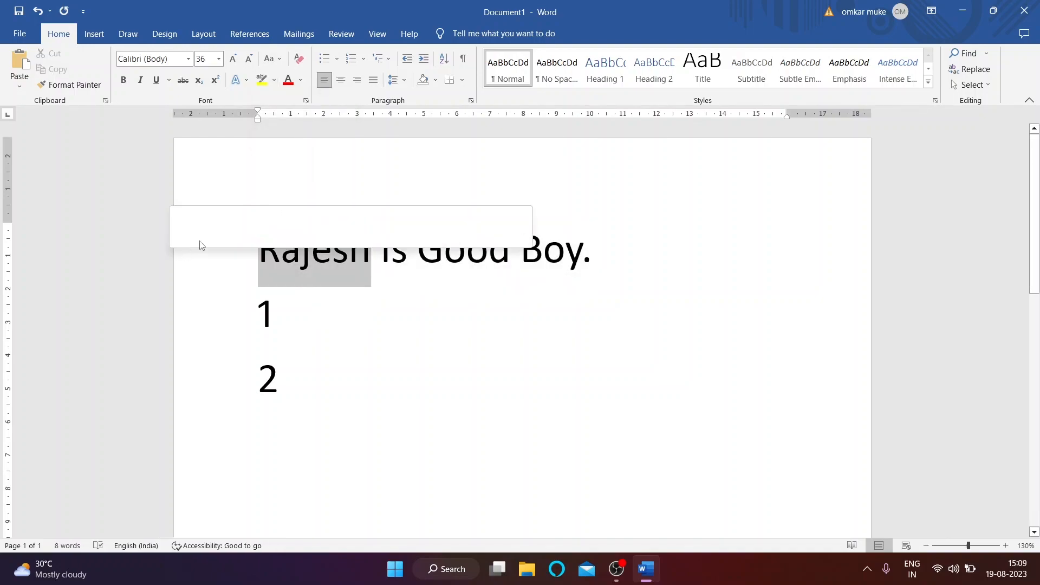
left_click(274, 80)
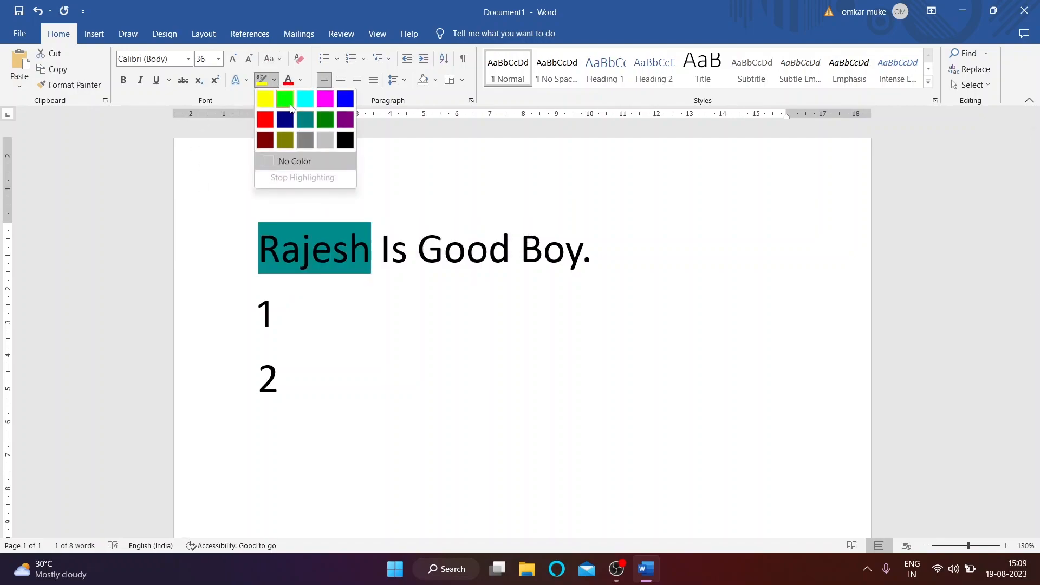
left_click(287, 266)
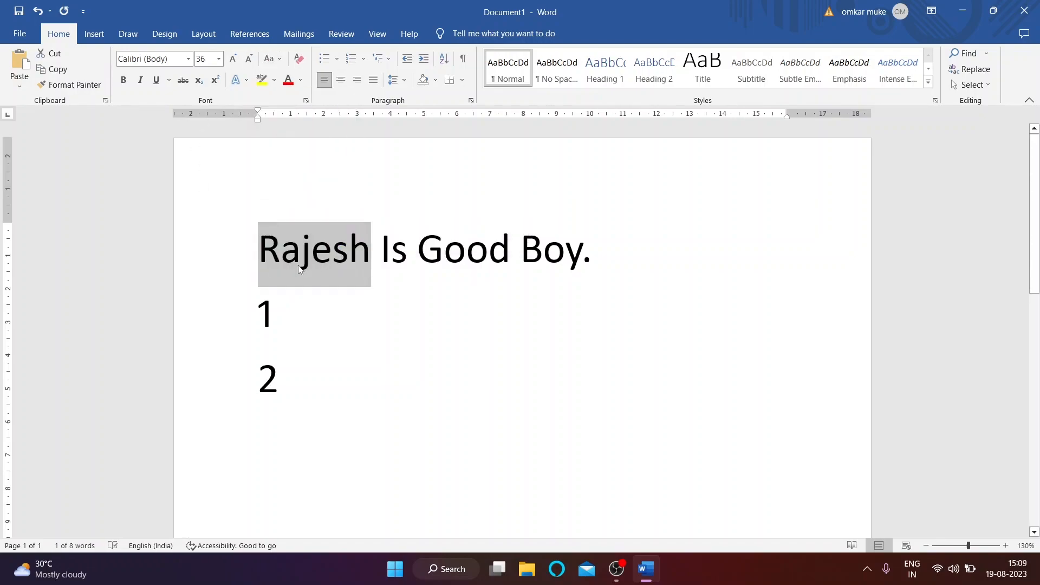
left_click(287, 265)
left_click_drag(271, 252, 633, 275)
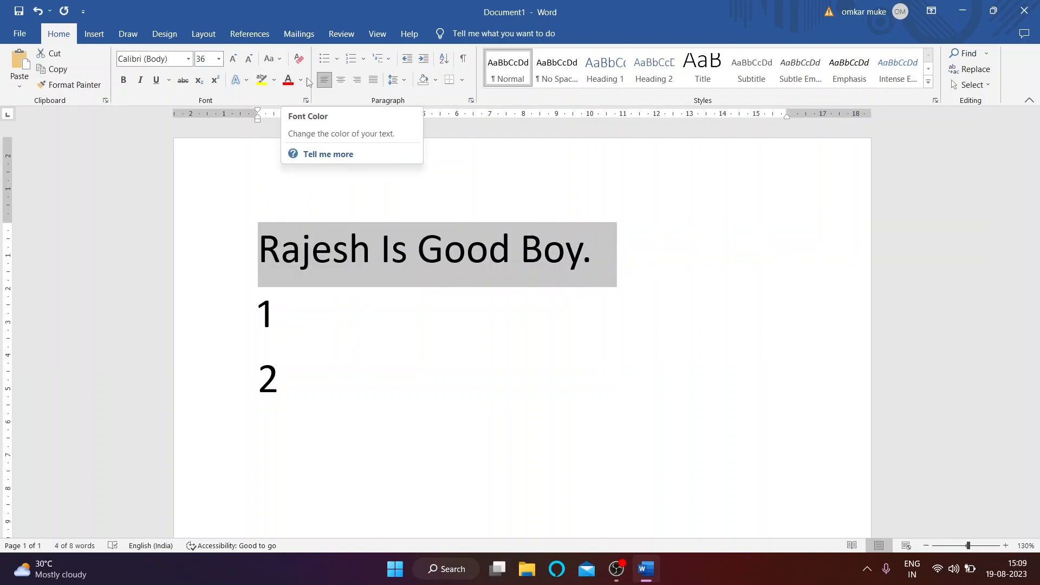
Step: Colour the sentence a custom pink chosen from the More Colors Standard hexagon
left_click(301, 80)
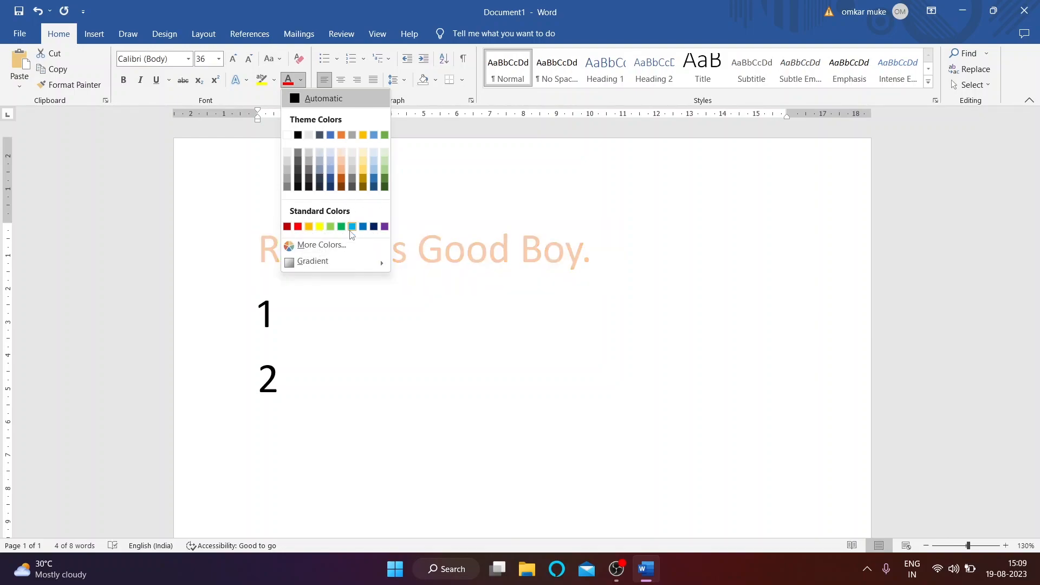
left_click(313, 245)
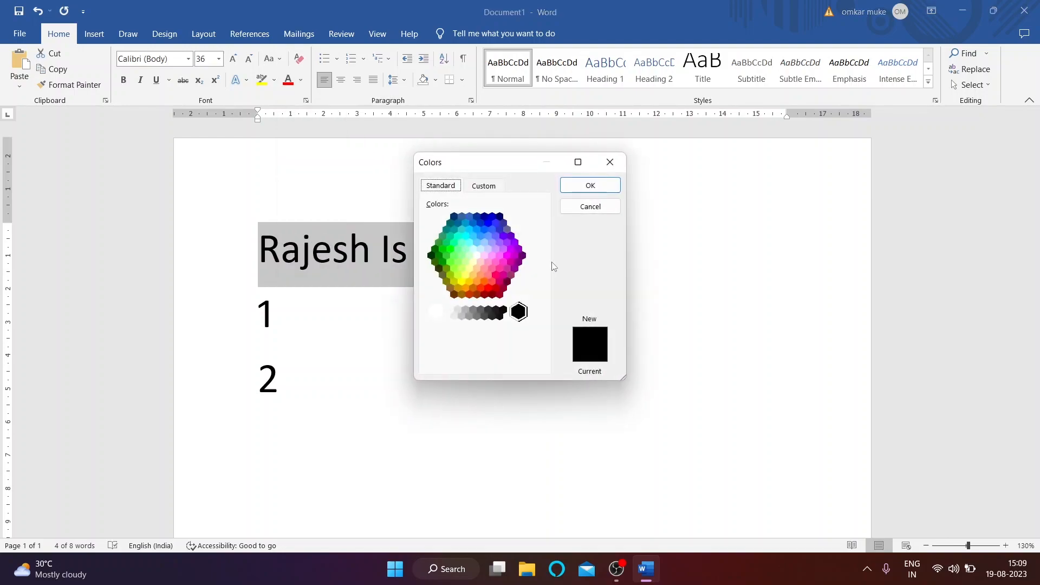
left_click(496, 278)
left_click(491, 289)
left_click(489, 274)
left_click(499, 282)
left_click(495, 275)
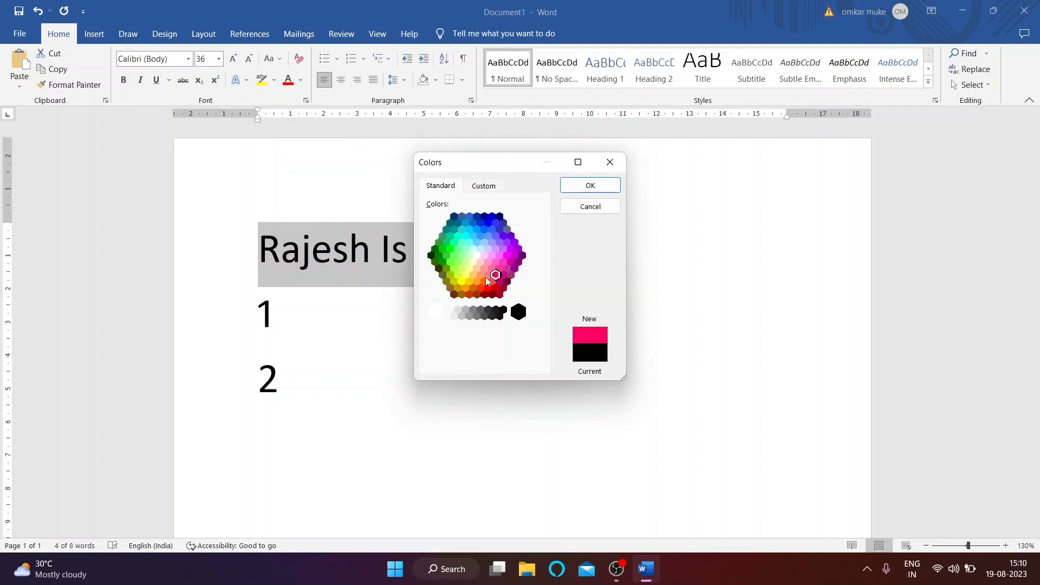
left_click(487, 281)
left_click(590, 186)
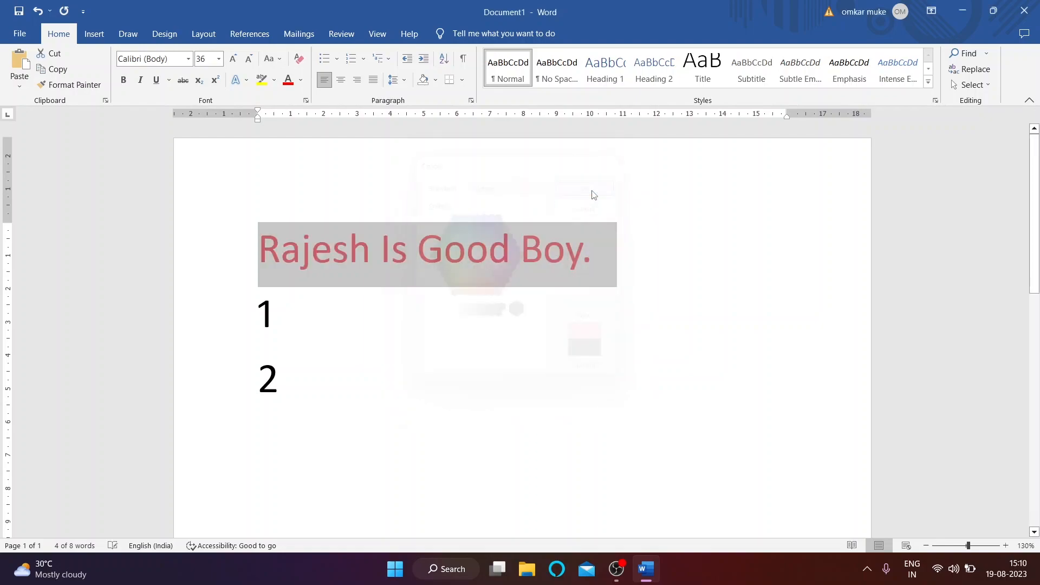
left_click(445, 271)
Step: Reselect the whole sentence and reopen the custom colour picker, closing it unchanged
left_click_drag(252, 250, 803, 251)
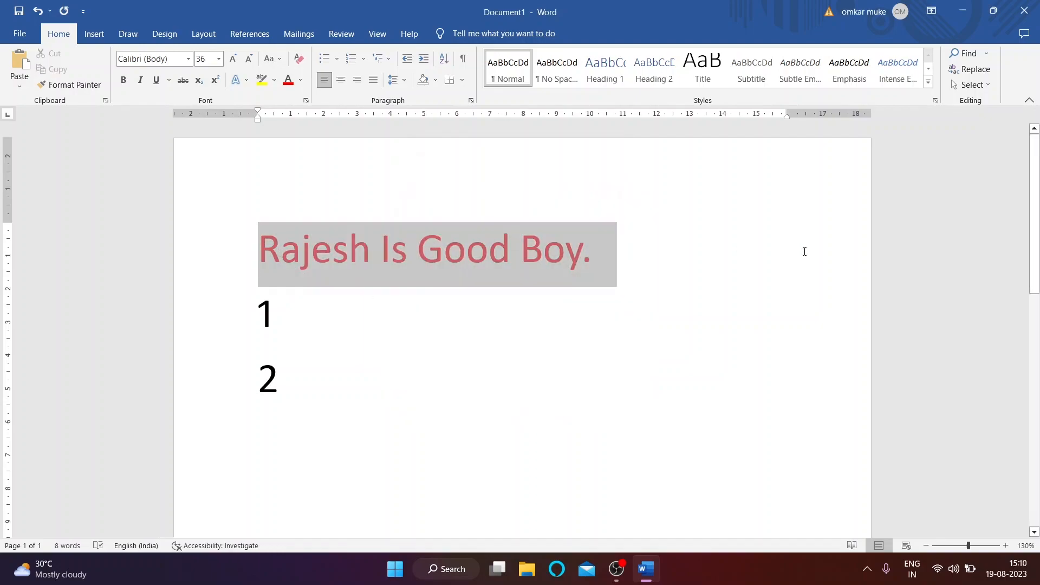
left_click(300, 80)
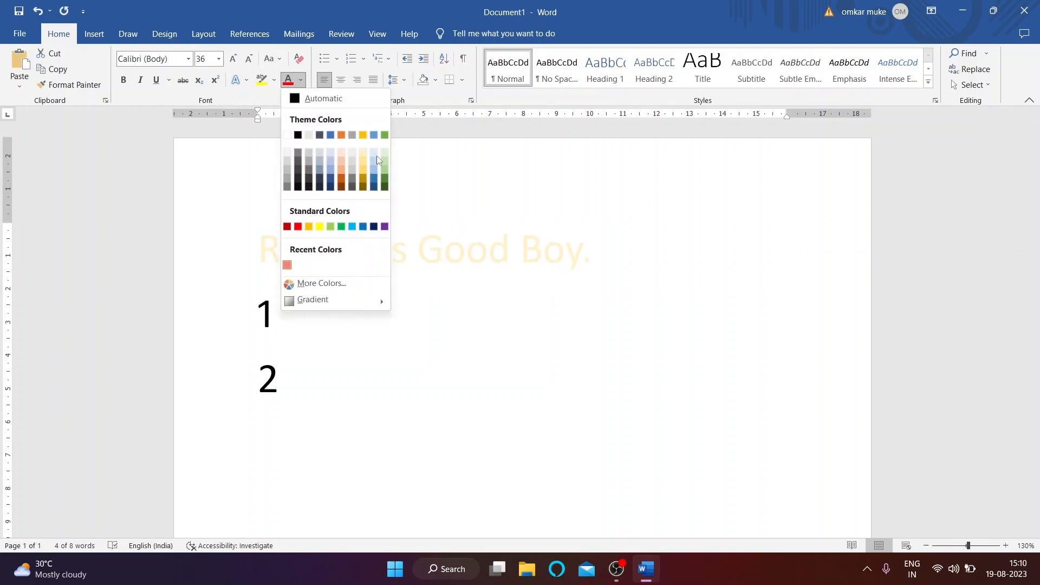
left_click(308, 283)
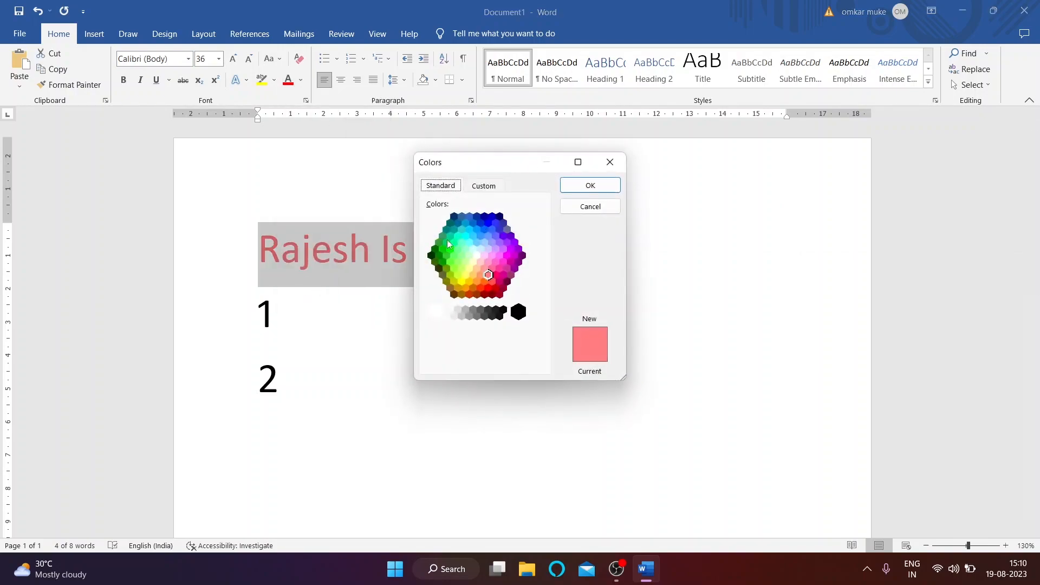
left_click(623, 162)
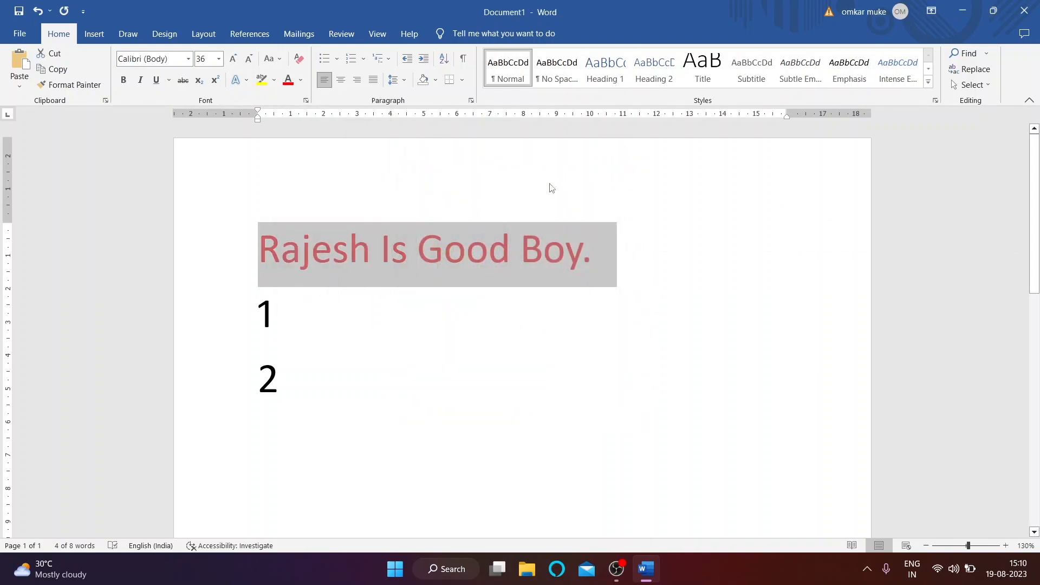
left_click(301, 82)
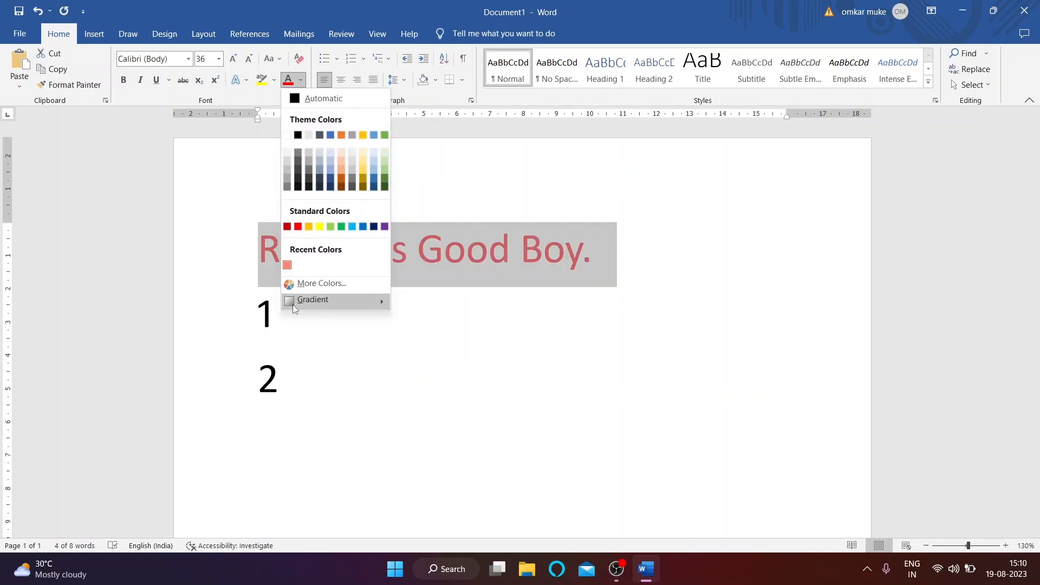
Step: Apply a light pink gradient text fill to the sentence
mouse_move(294, 304)
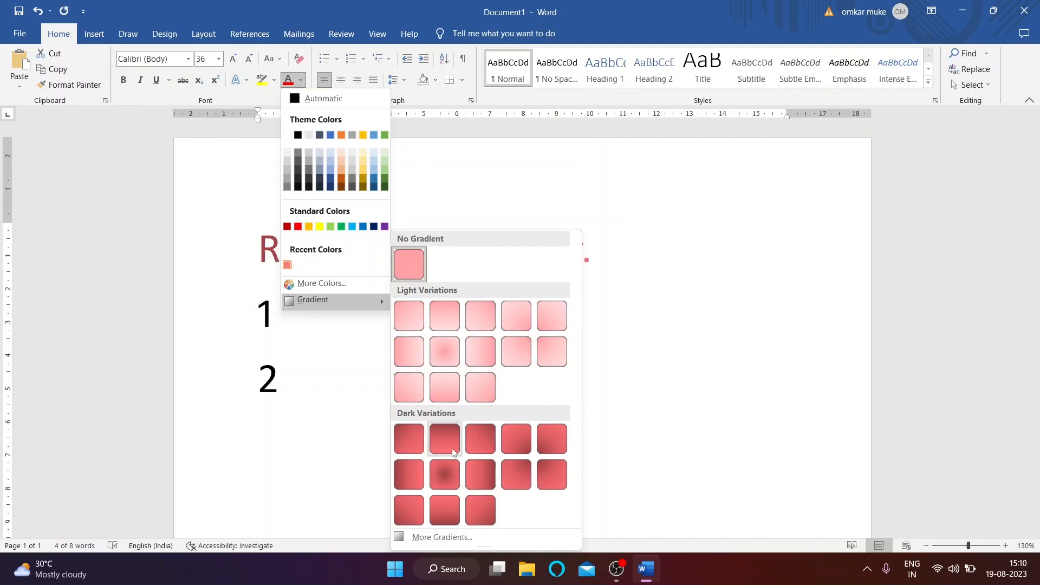
left_click(553, 312)
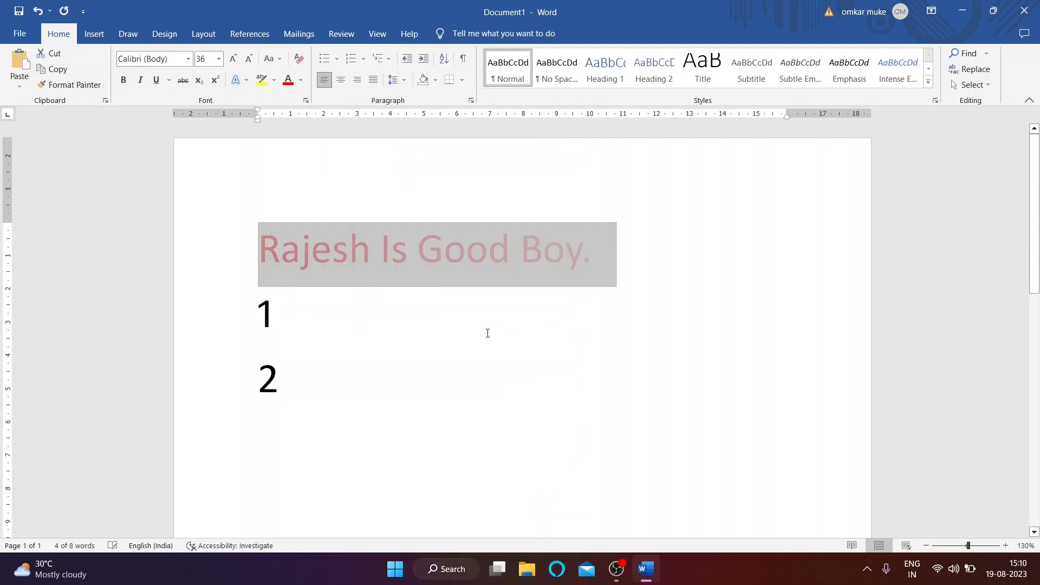
left_click(361, 293)
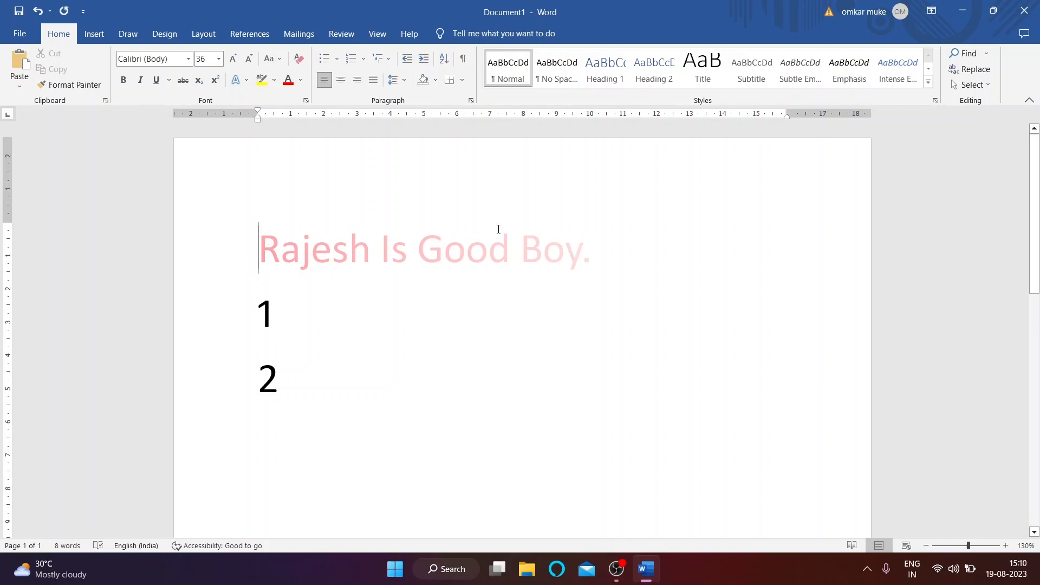
Step: Change the first line's gradient fill to the dark red variation
triple_click(424, 235)
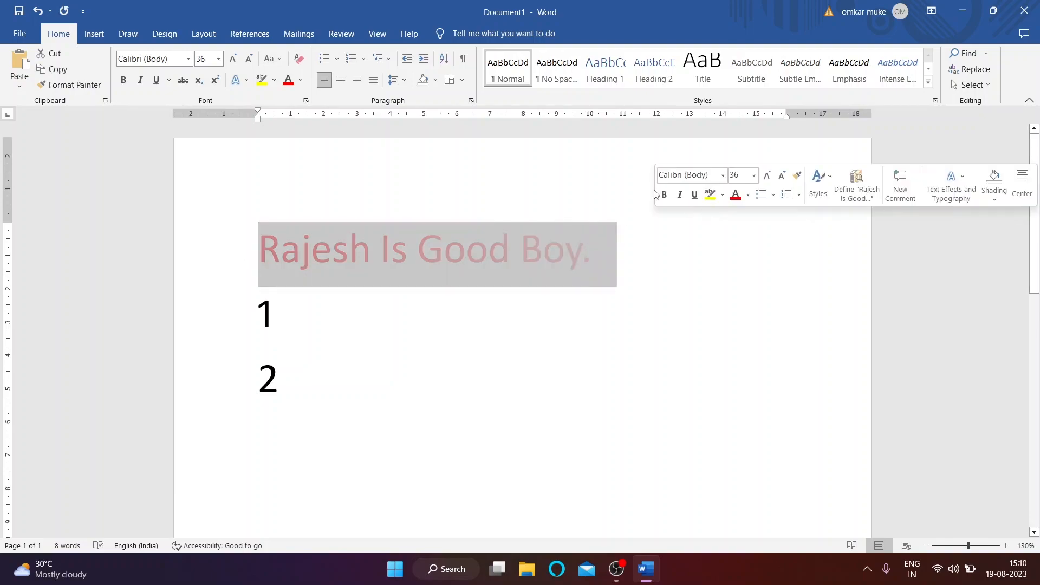
left_click(301, 80)
mouse_move(329, 301)
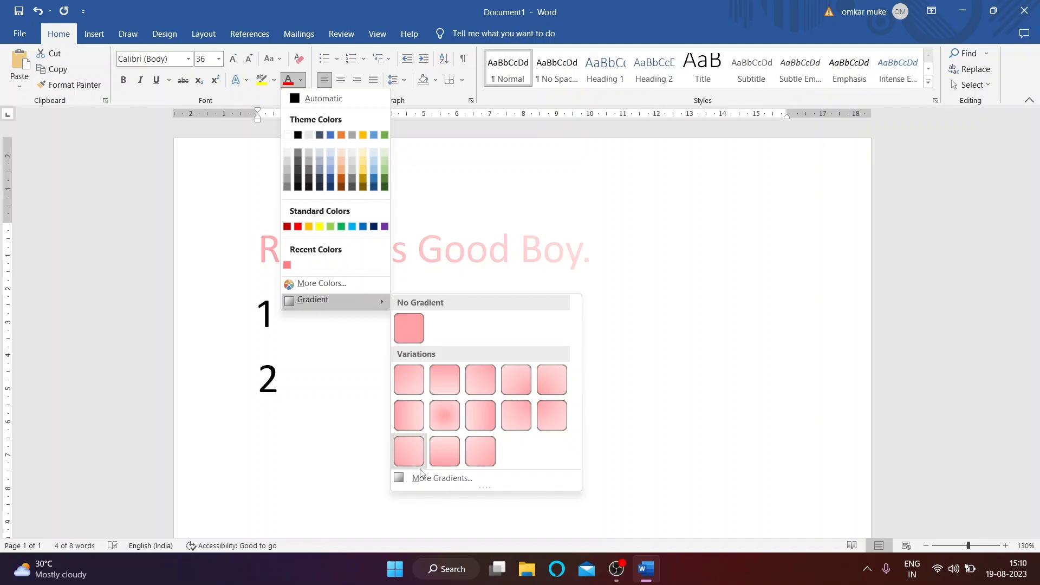
left_click(441, 477)
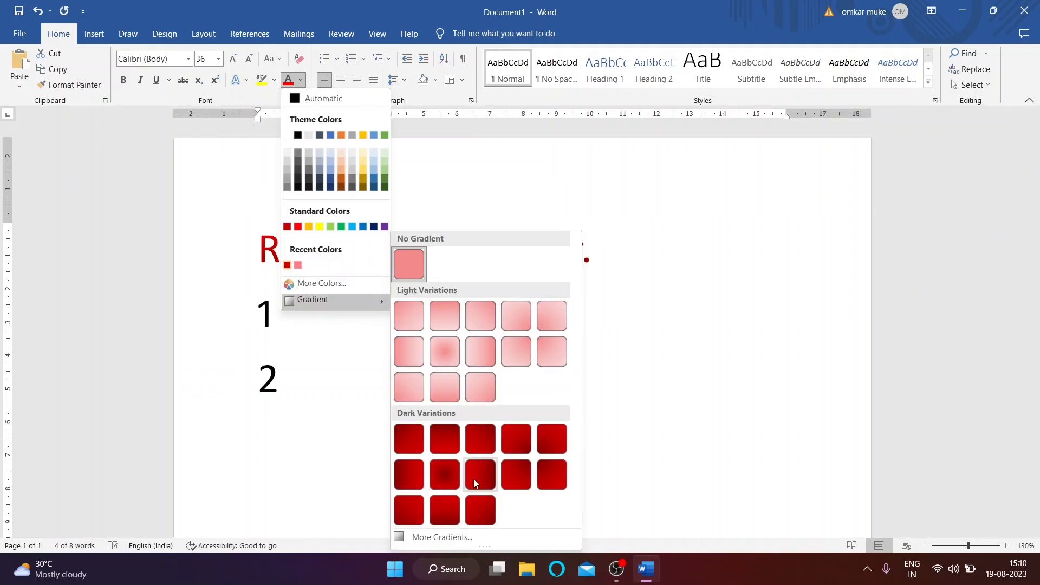
left_click(408, 506)
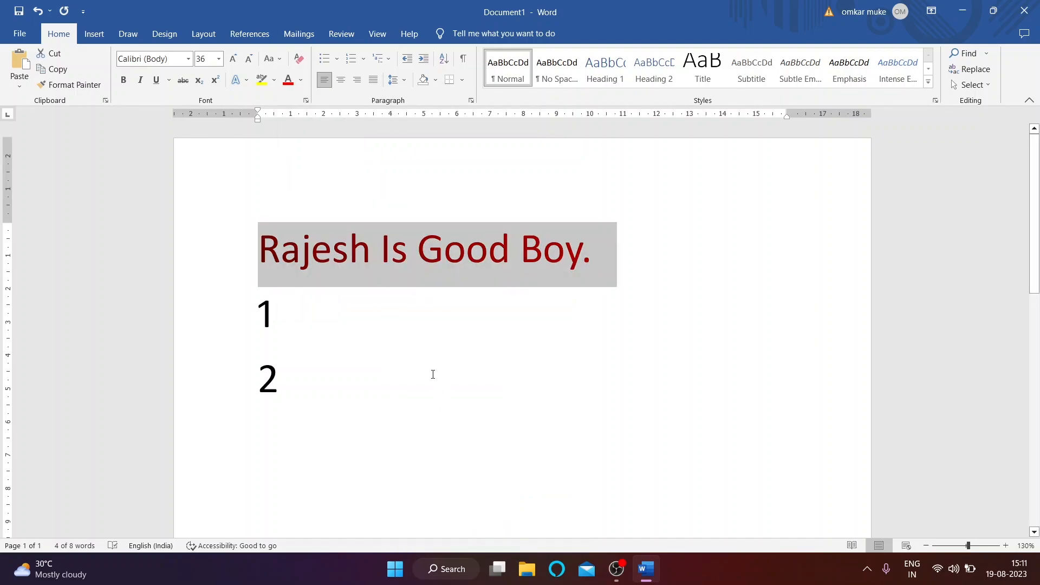
left_click(433, 375)
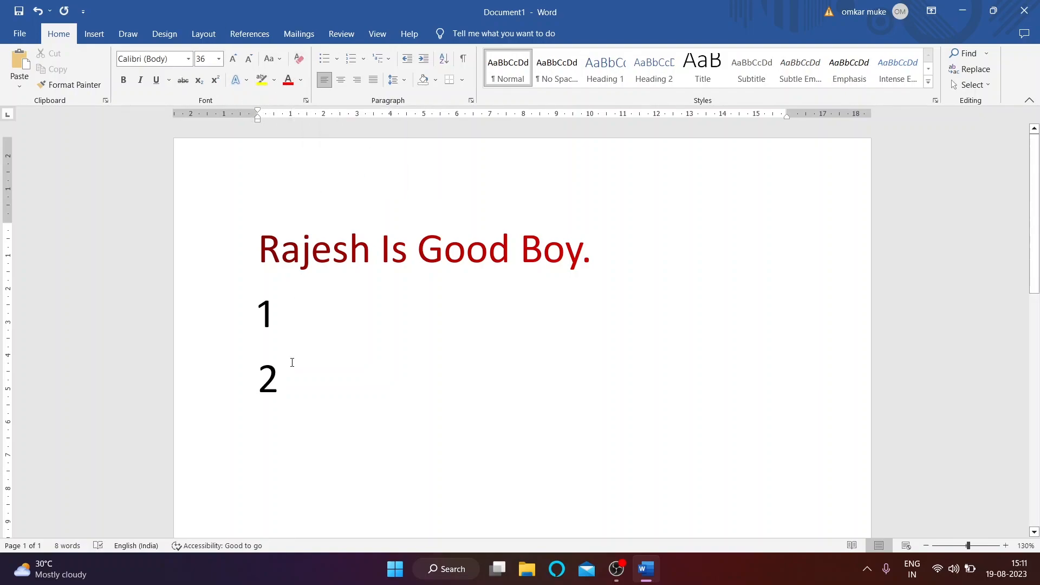
left_click_drag(271, 243, 599, 221)
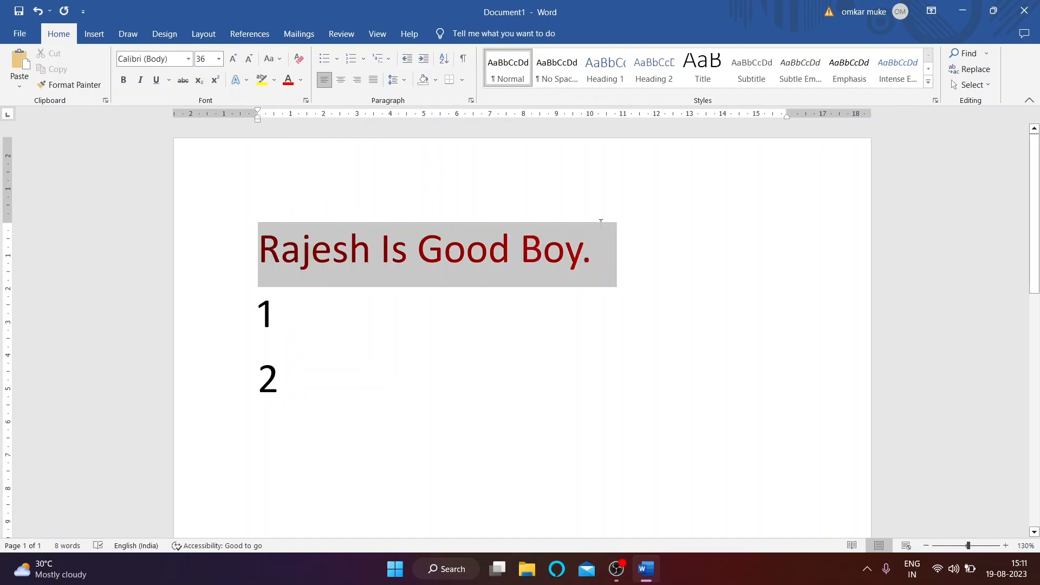
Step: Clear all formatting from the first line and set it to 28 pt
left_click(550, 269)
left_click(262, 253)
triple_click(374, 253)
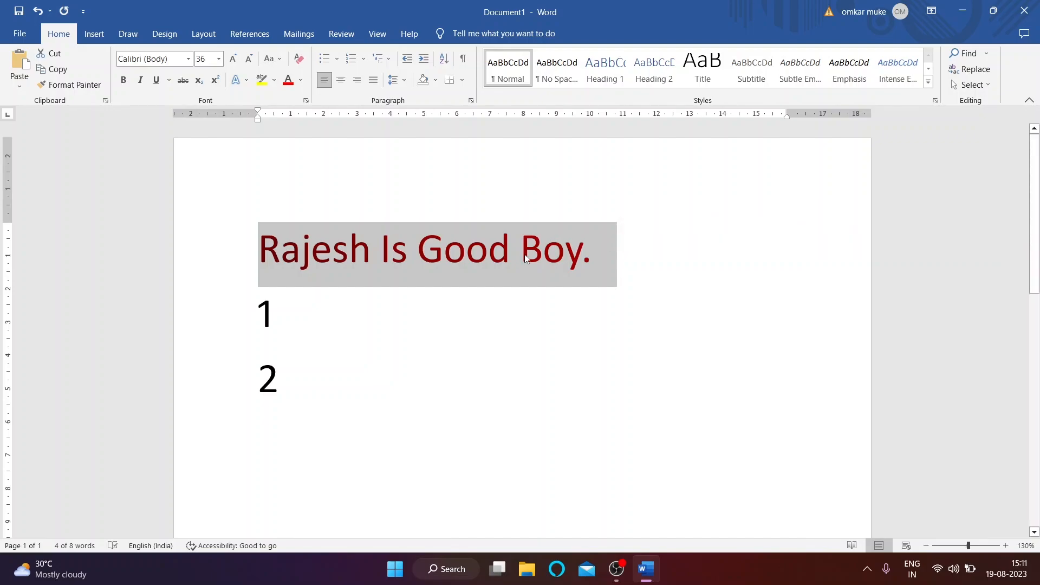
left_click(299, 59)
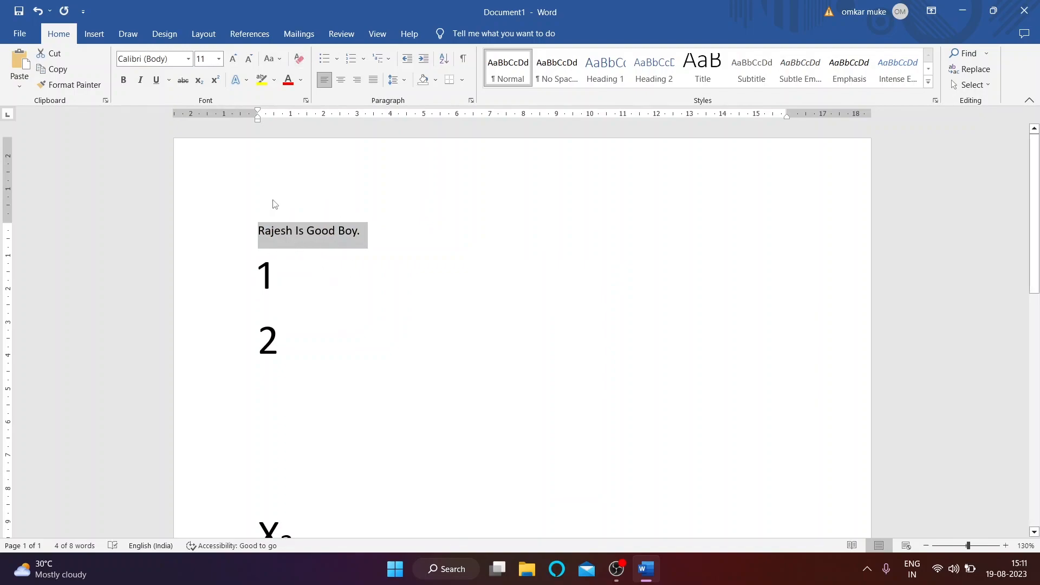
left_click(219, 59)
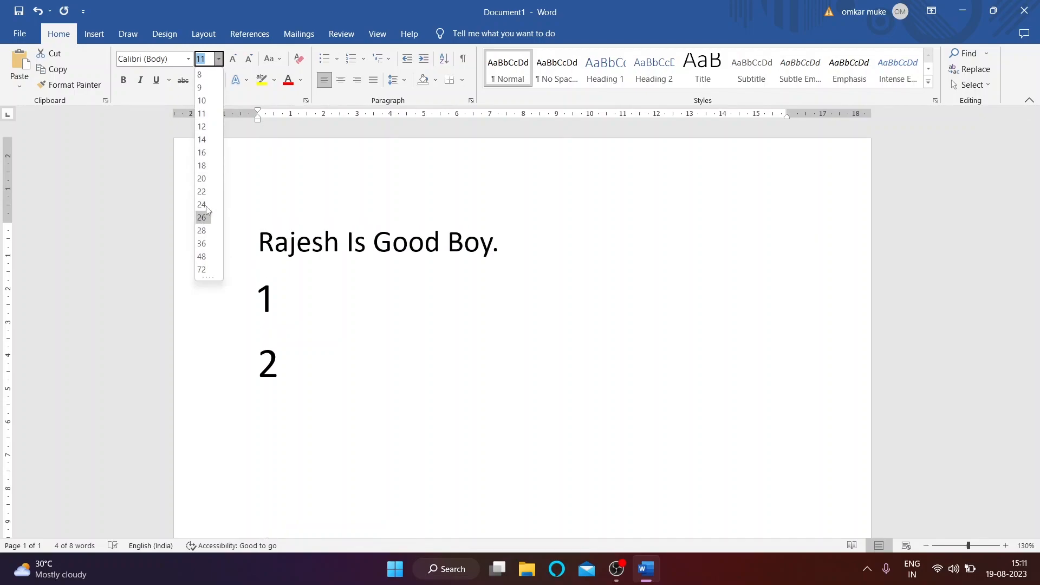
left_click(202, 231)
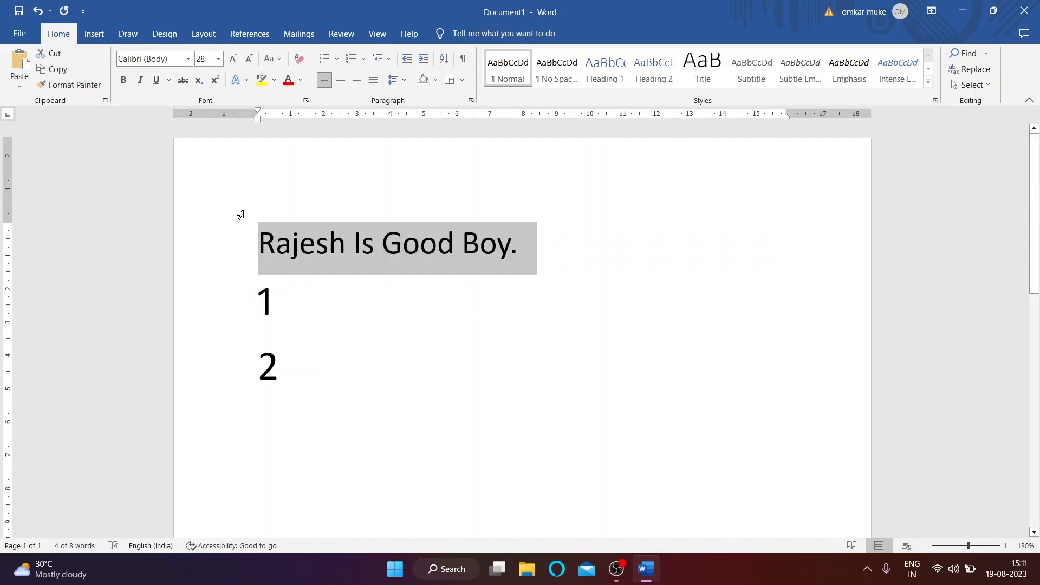
Step: Select the whole first line again
left_click(291, 235)
left_click(258, 235)
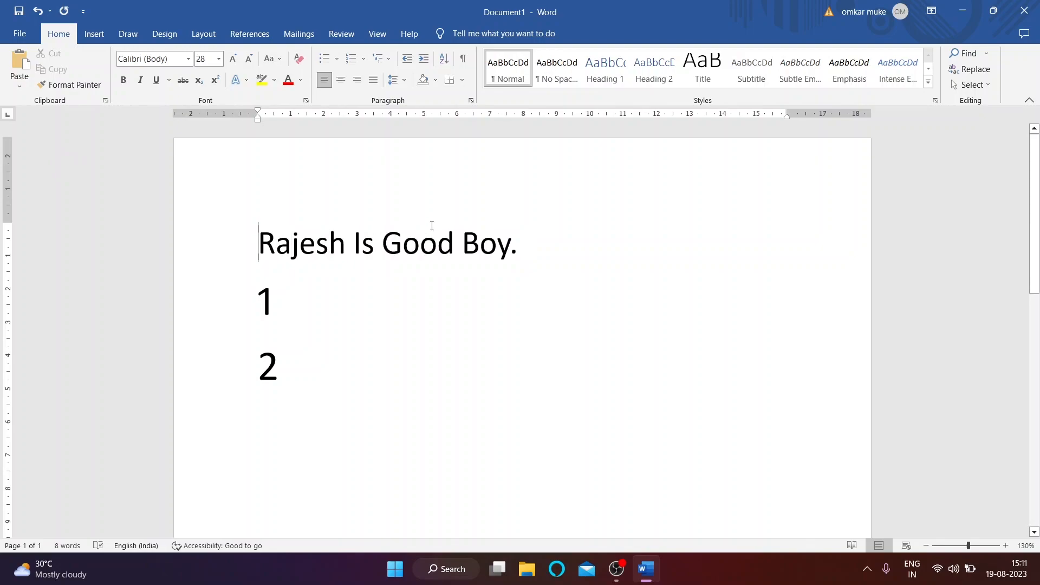
triple_click(375, 228)
key("ctrl+c")
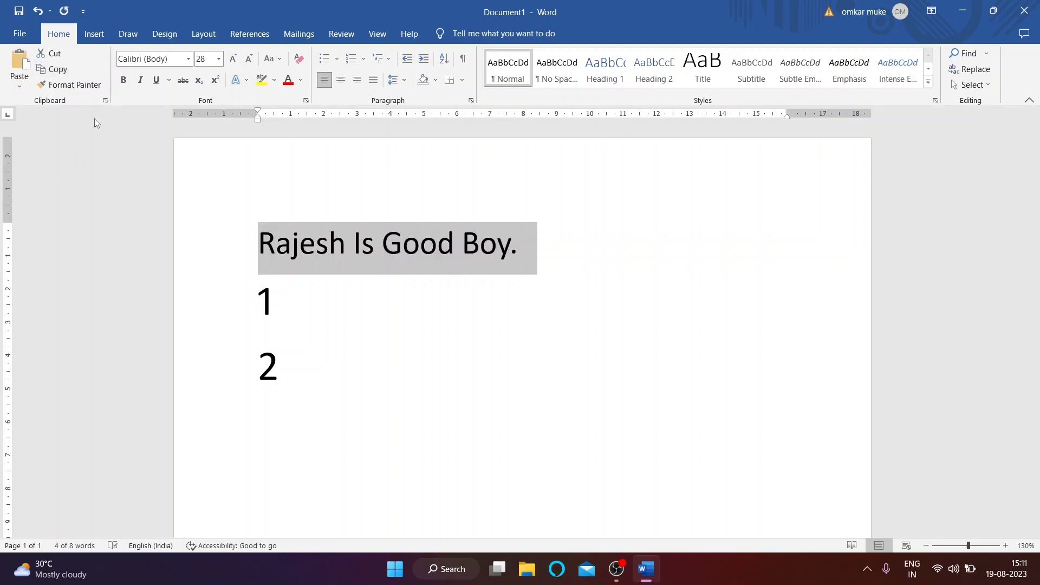
Step: Paste two copies of the Rajesh Is Good Boy. sentence on the lines below
left_click(283, 409)
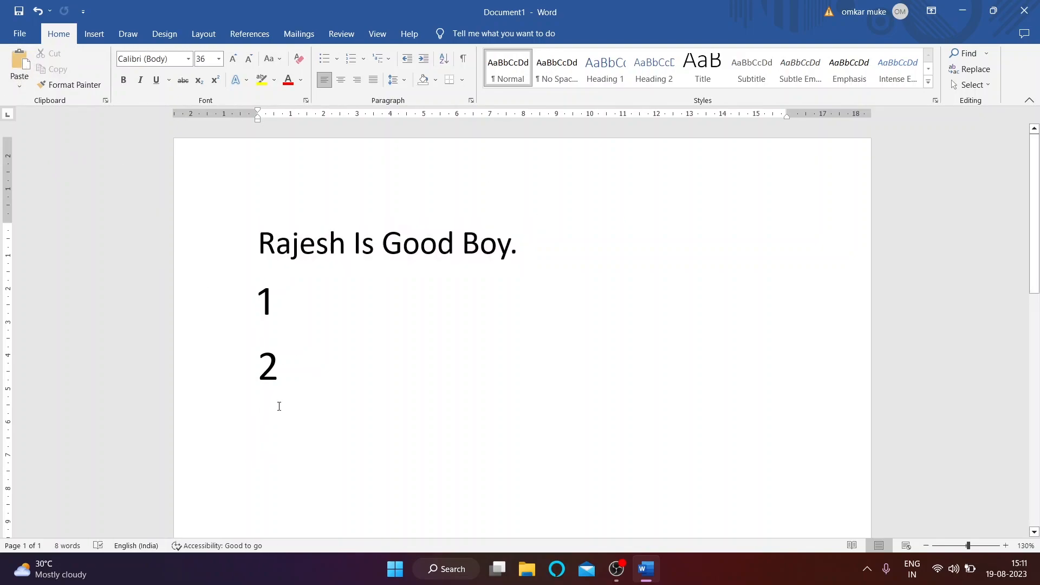
left_click(22, 54)
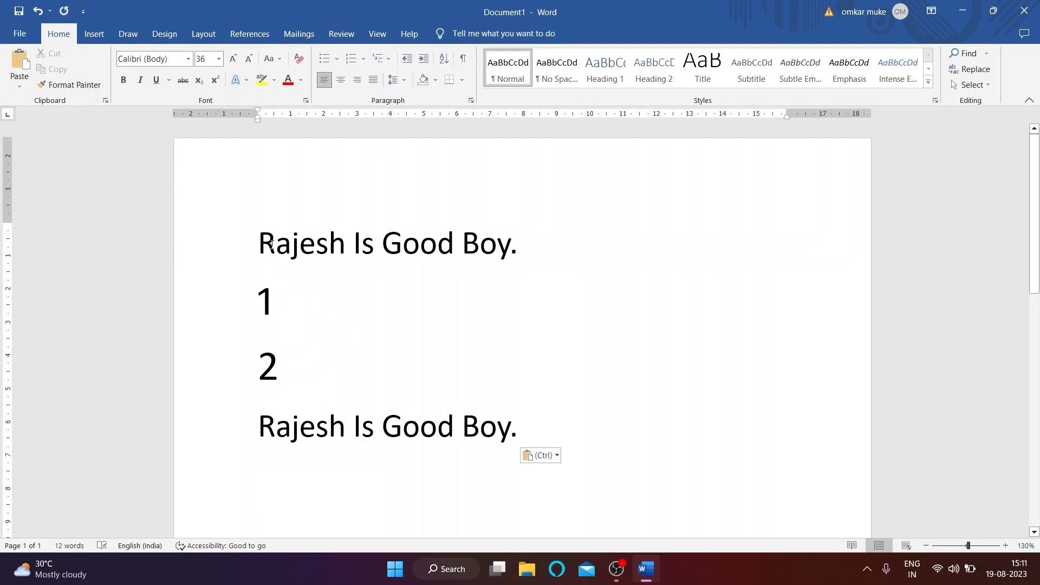
left_click_drag(272, 246, 659, 244)
key("ctrl+c")
left_click(54, 69)
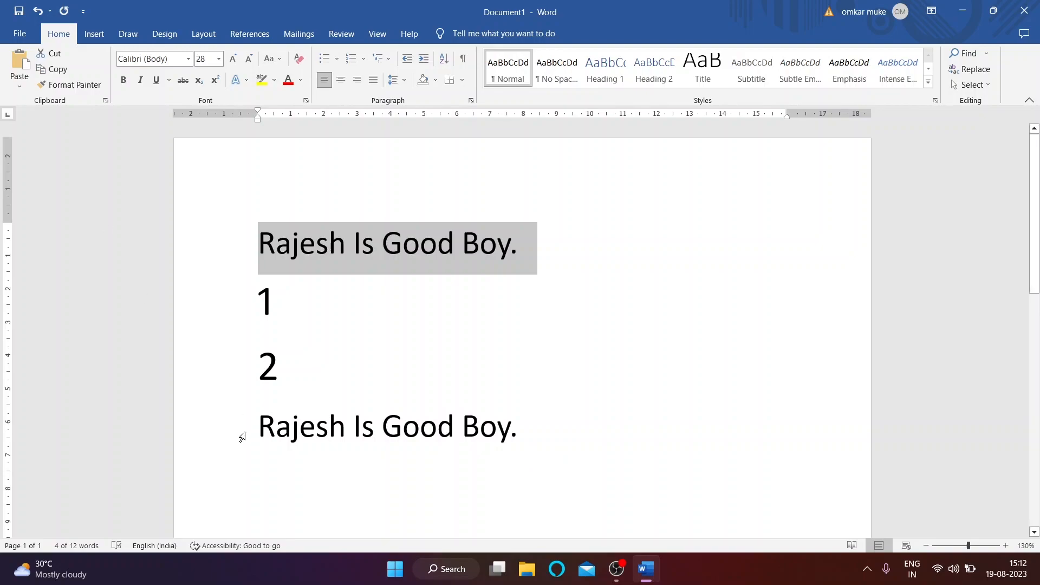
left_click(291, 483)
left_click(21, 59)
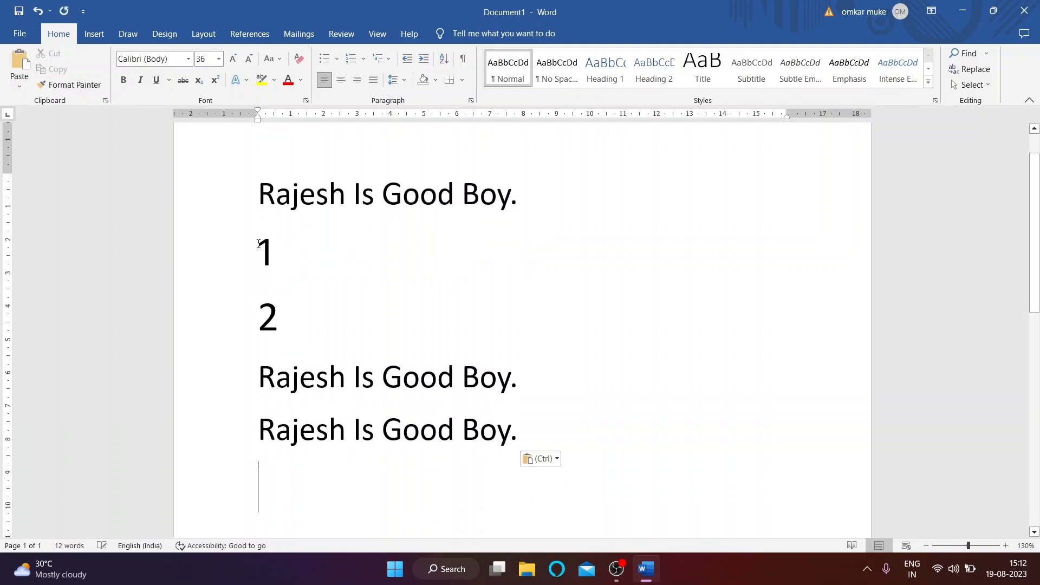
Step: Select and cut the lines holding 1 and 2
scroll(256, 242, "up", 2)
left_click(261, 238)
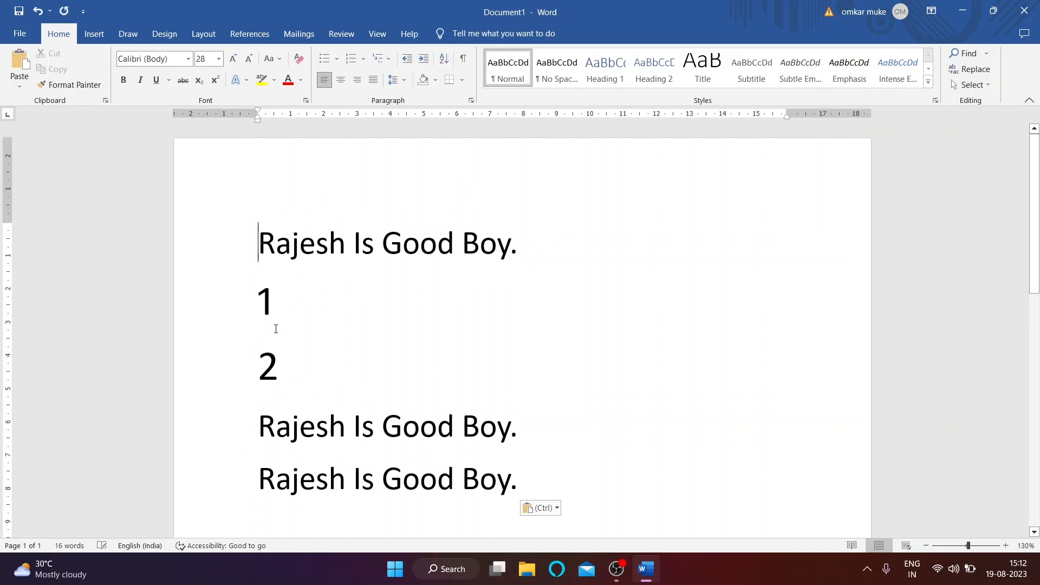
left_click_drag(260, 303, 273, 379)
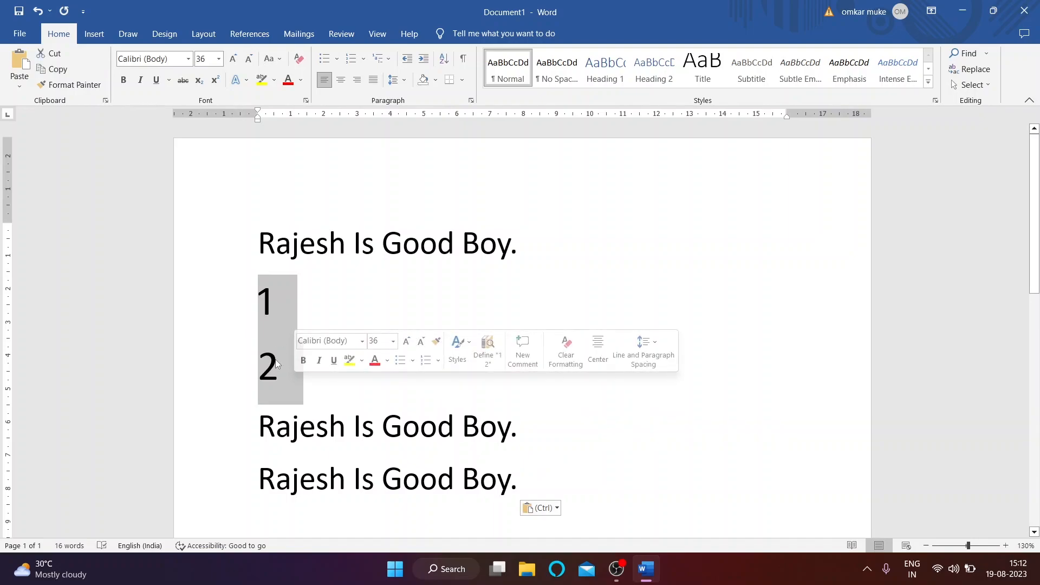
scroll(281, 323, "down", 10)
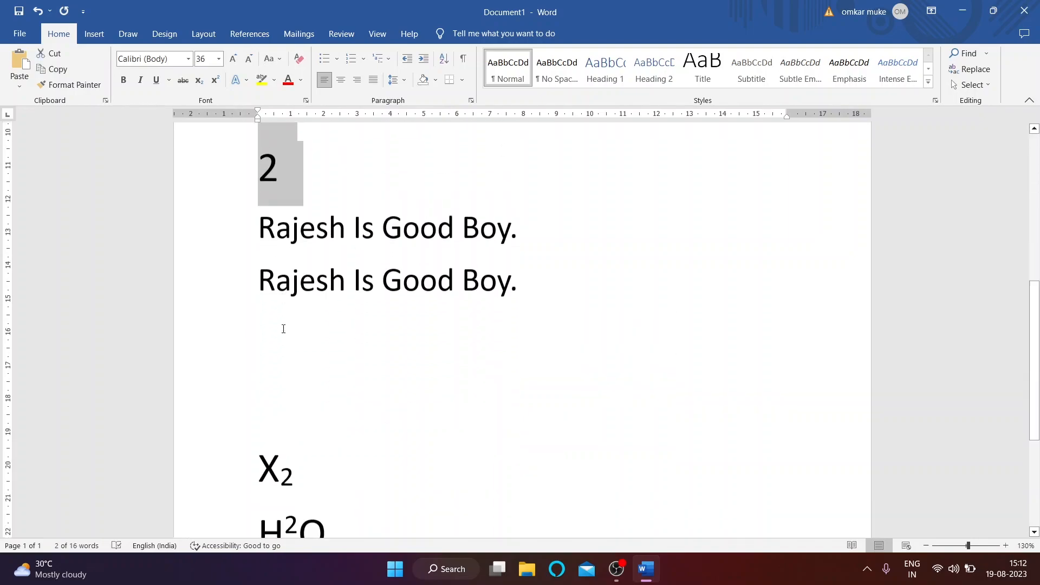
scroll(288, 363, "up", 8)
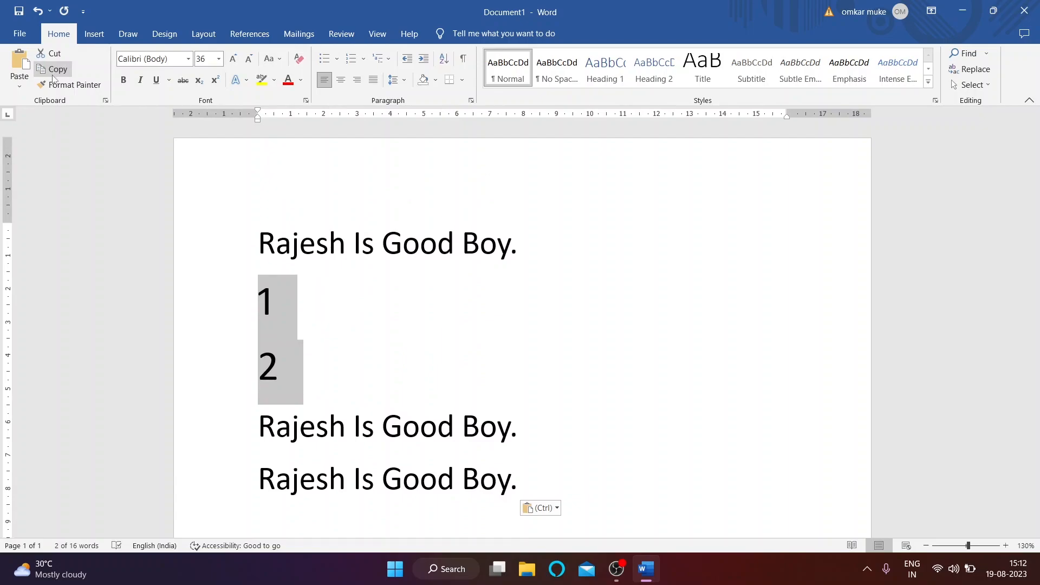
left_click(51, 53)
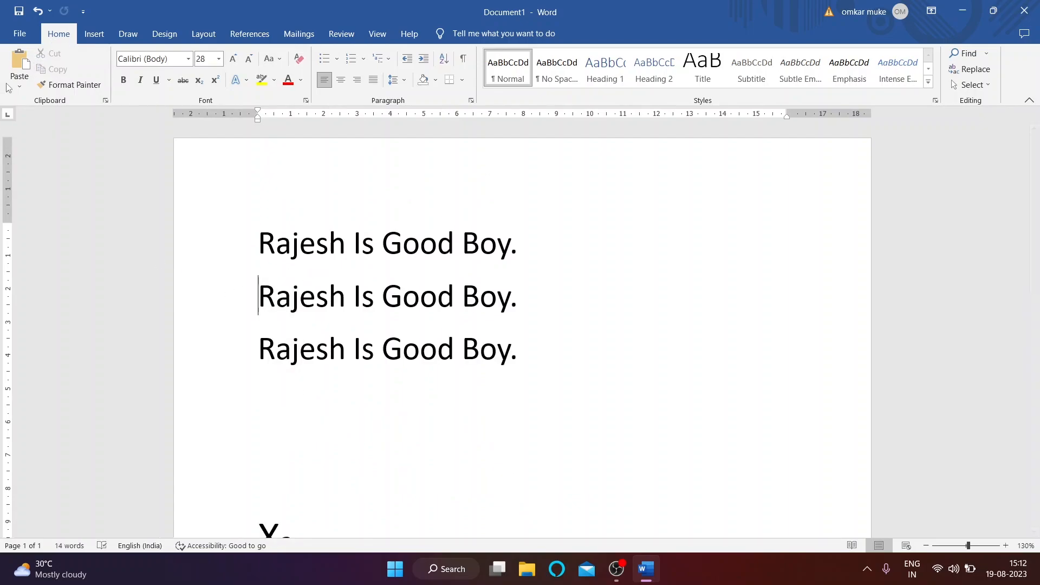
Step: Paste lines 1 and 2 onto a new line below H²O
scroll(307, 287, "down", 3)
scroll(302, 312, "down", 5)
scroll(265, 312, "up", 2)
scroll(270, 409, "down", 1)
left_click(262, 388)
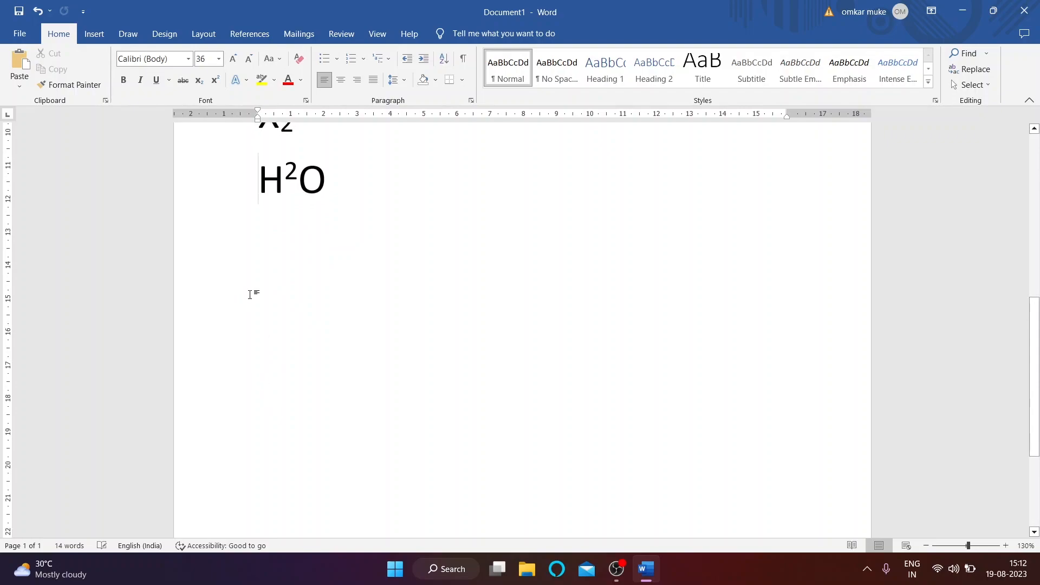
scroll(259, 306, "up", 2)
key("Right")
key("Right")
key("Right")
key("Return")
left_click(19, 63)
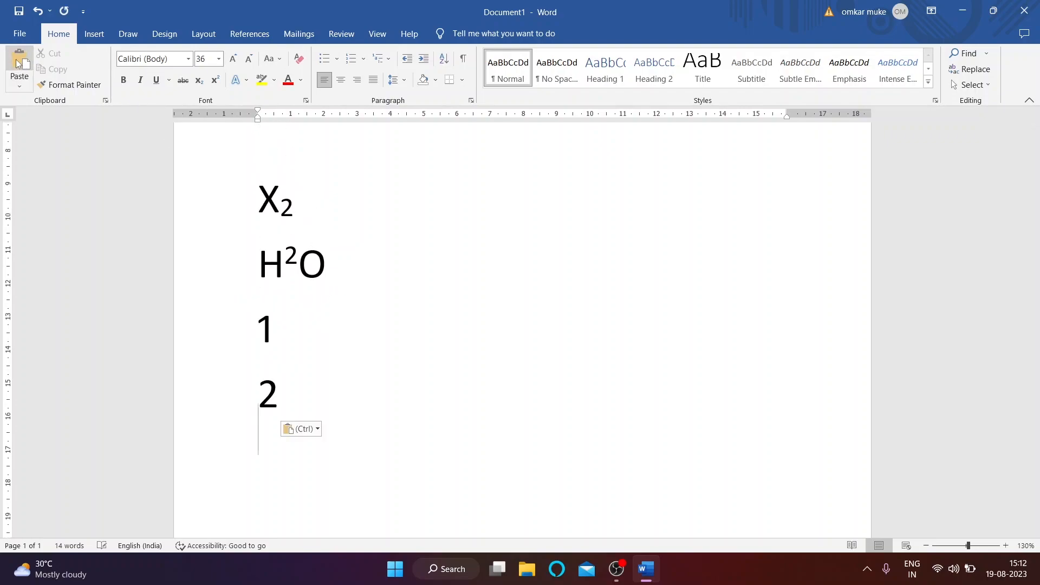
scroll(341, 314, "up", 6)
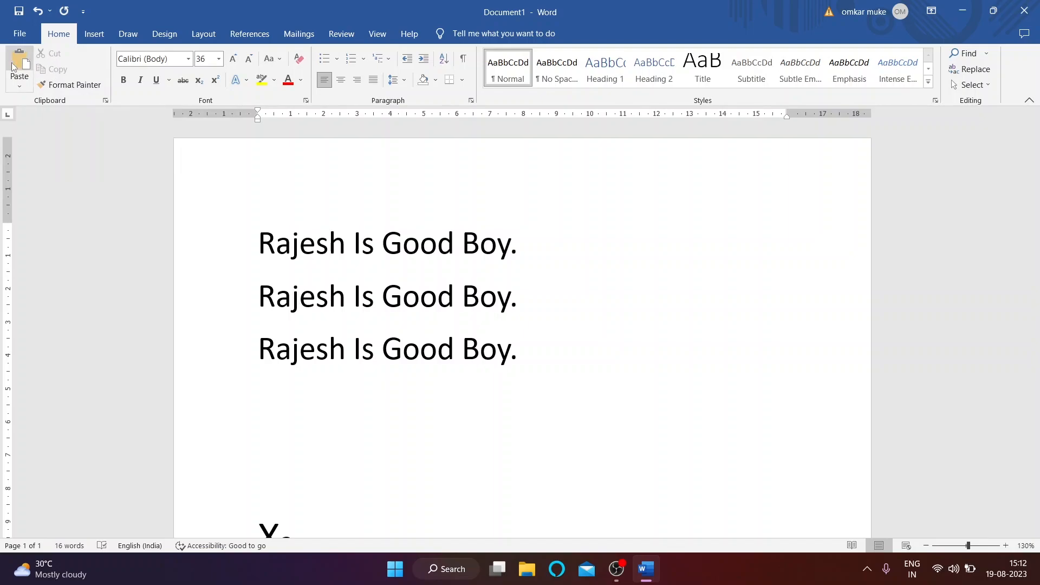
left_click(455, 350)
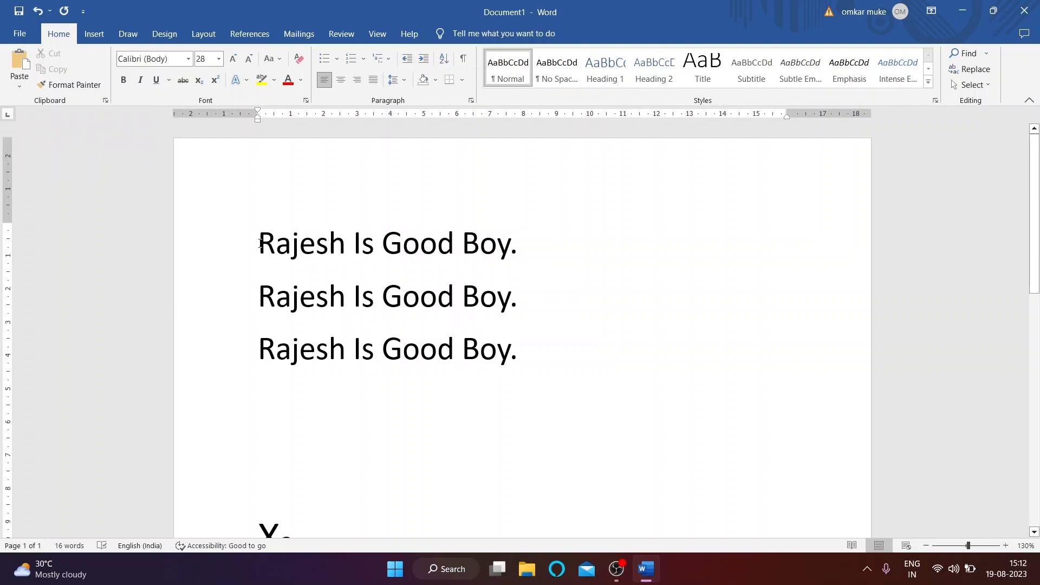
left_click_drag(260, 243, 544, 251)
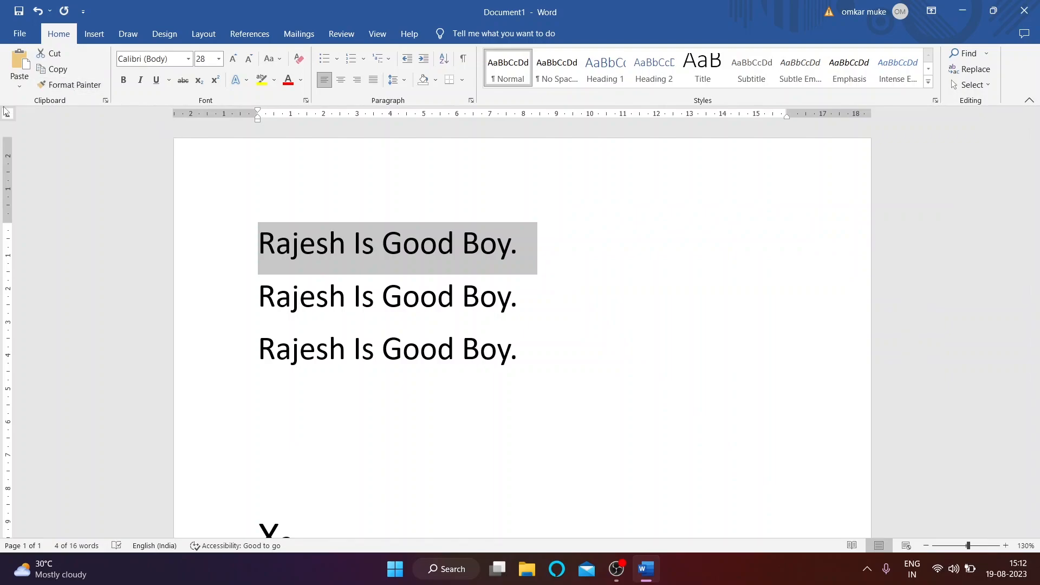
left_click(19, 83)
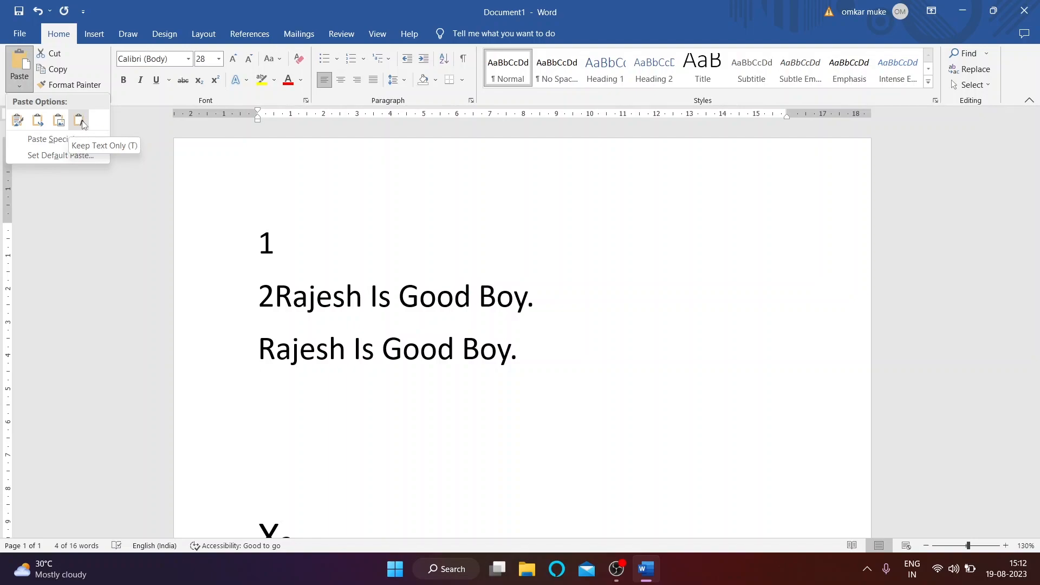
left_click(18, 121)
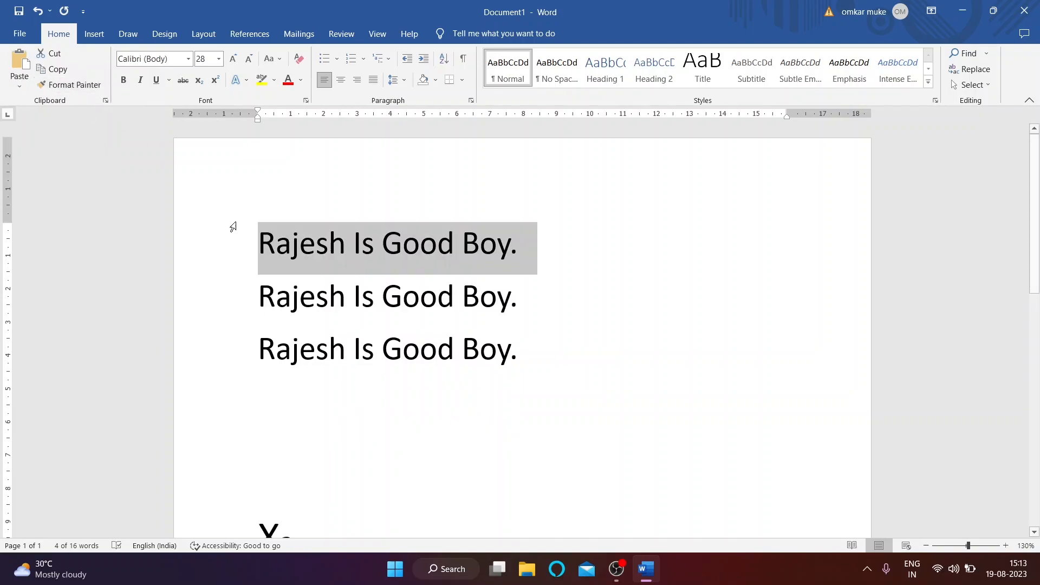
left_click(329, 295)
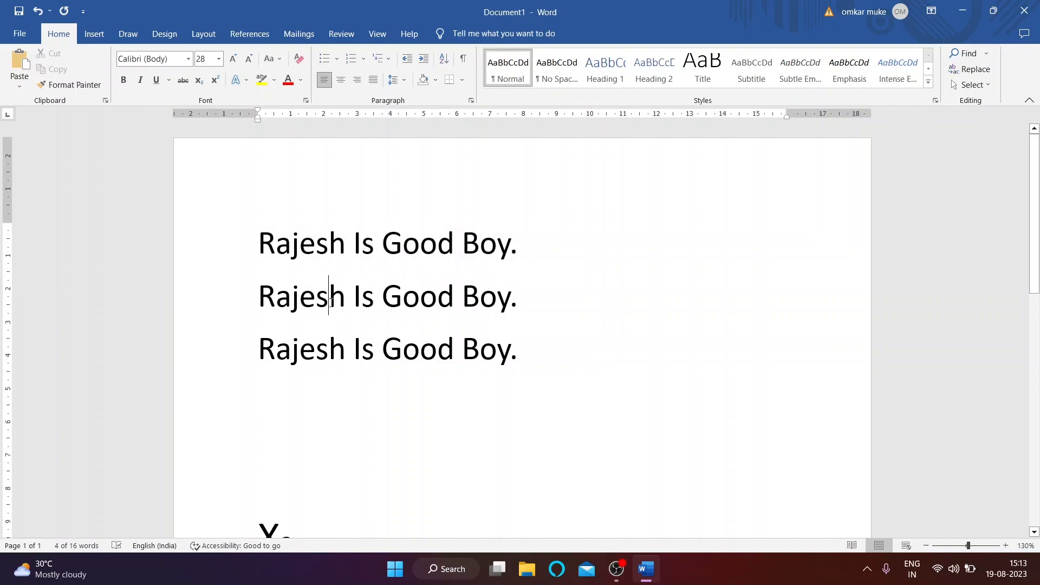
left_click_drag(271, 240, 608, 194)
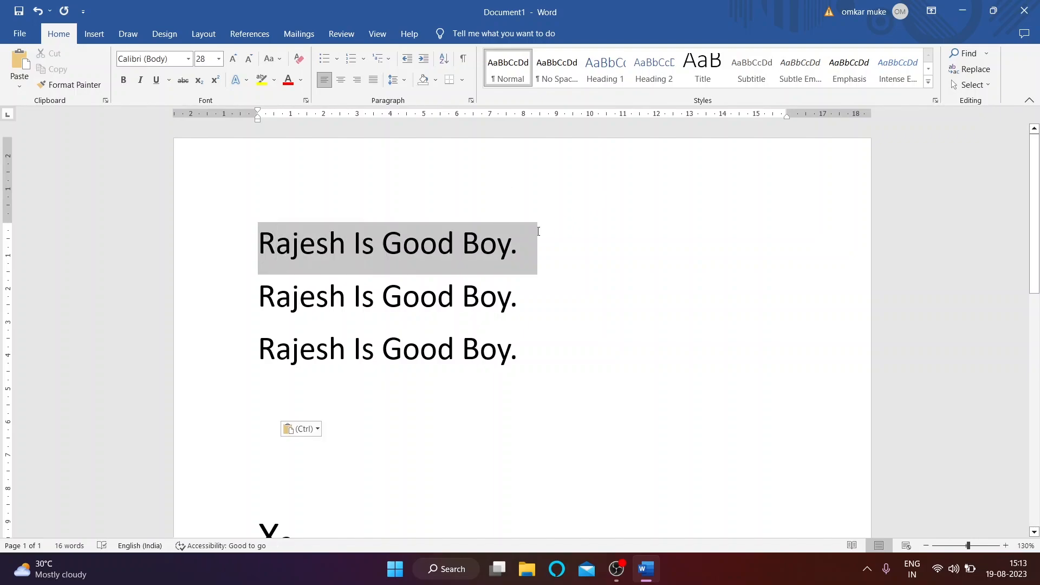
left_click(247, 80)
left_click(275, 82)
left_click(274, 81)
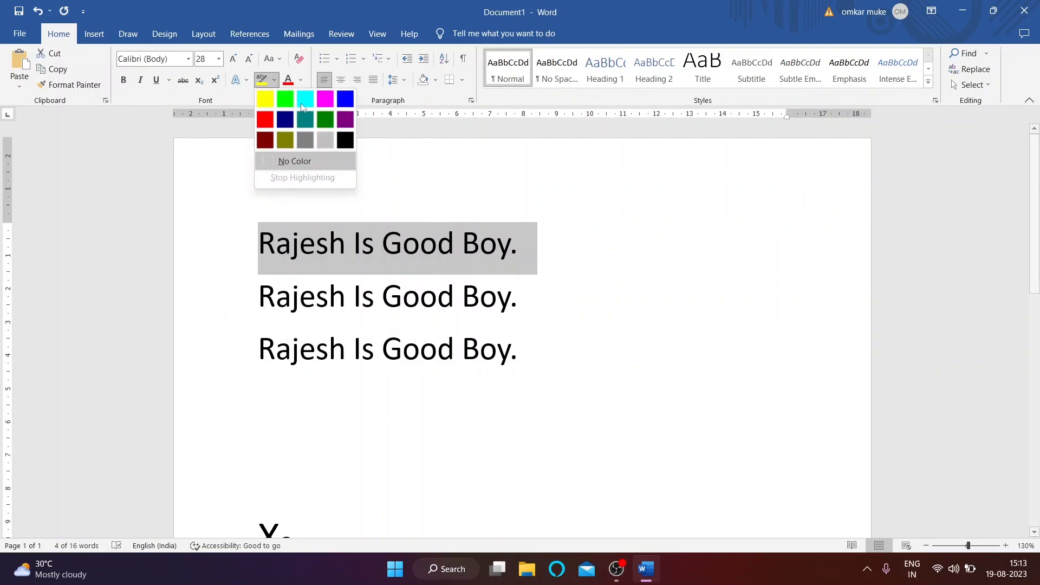
left_click(283, 99)
left_click(300, 80)
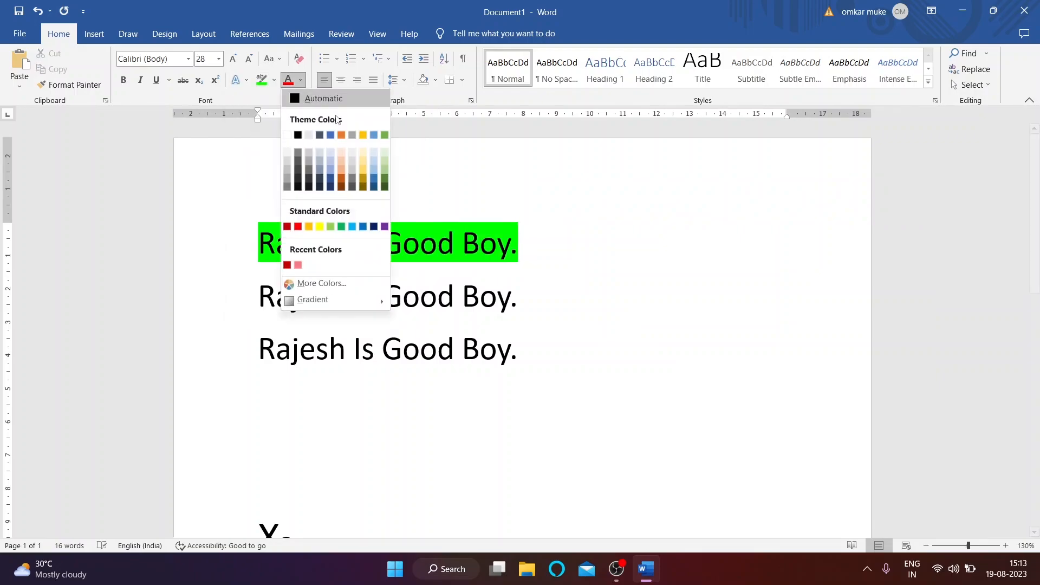
left_click(342, 135)
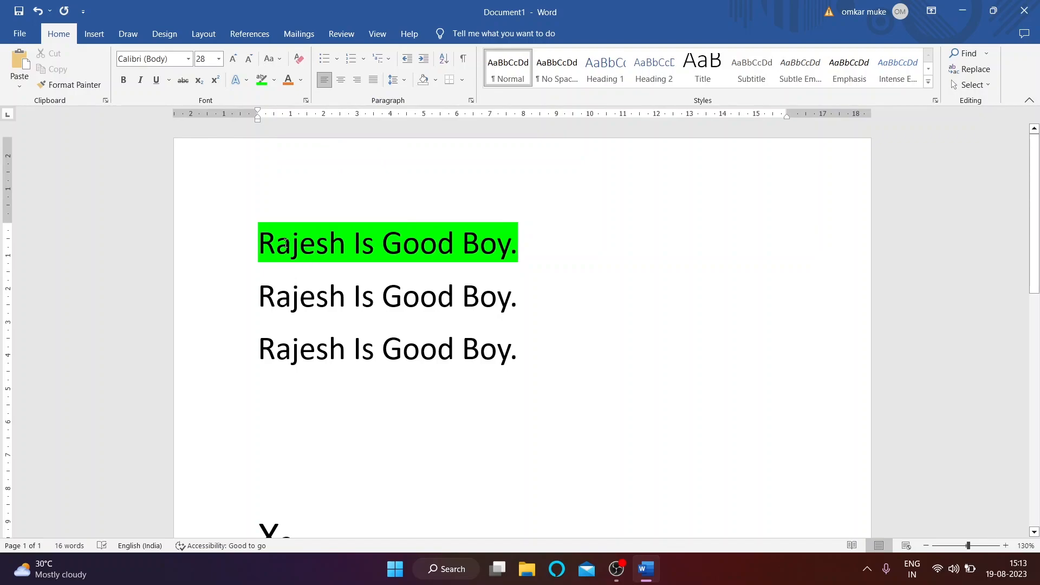
left_click_drag(256, 237, 538, 246)
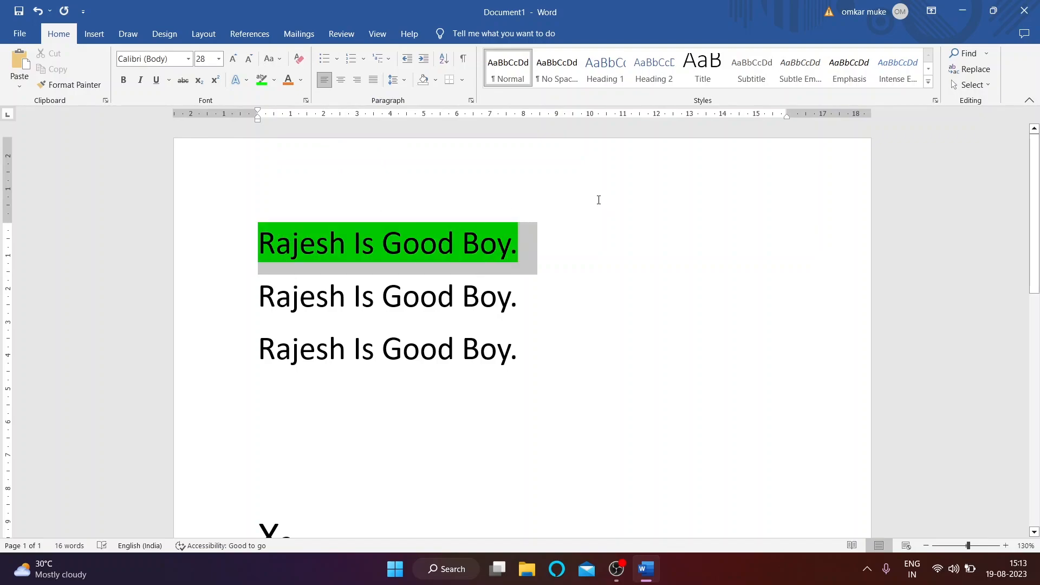
left_click(296, 79)
left_click(300, 81)
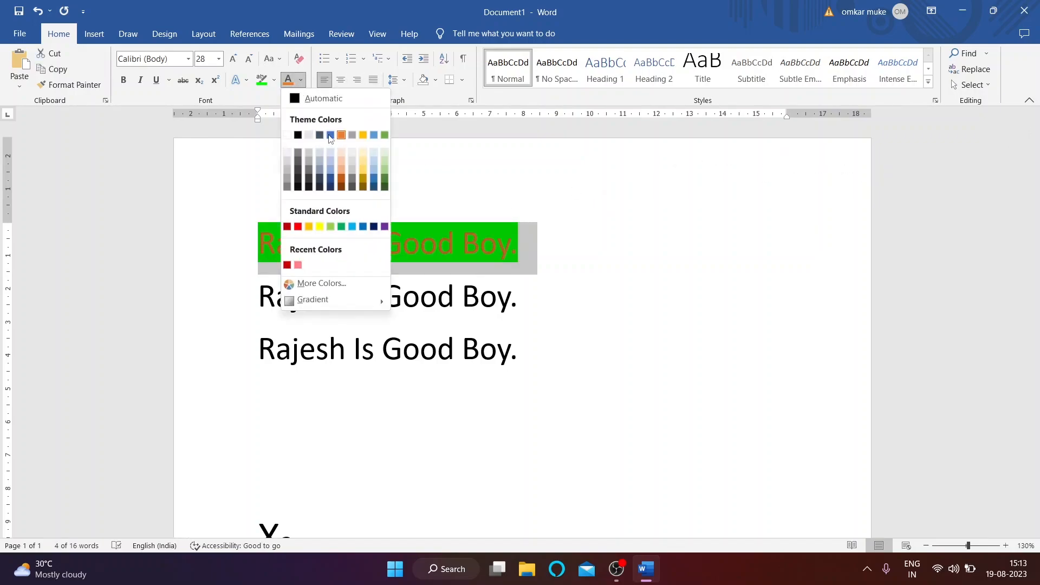
left_click(344, 137)
left_click(337, 248)
left_click(337, 248)
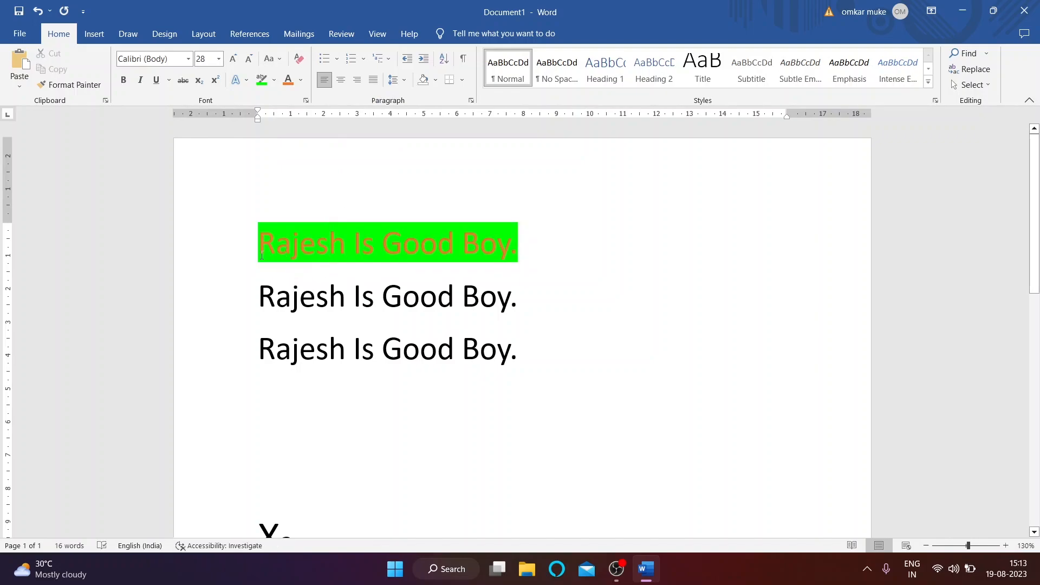
left_click_drag(260, 247, 537, 248)
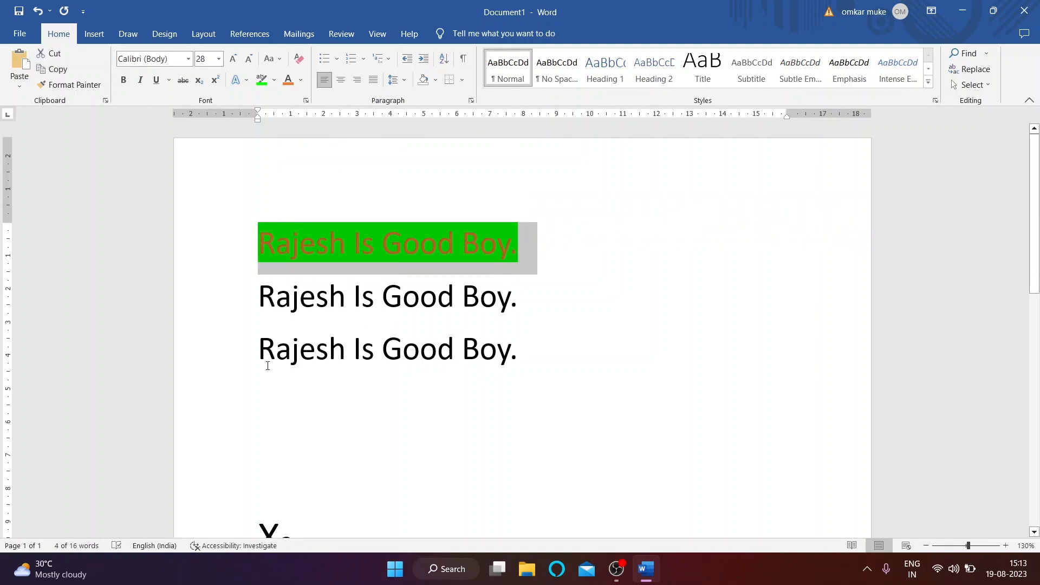
Step: Format-paint the first line's green highlight and orange text onto the third line
left_click_drag(279, 346, 496, 337)
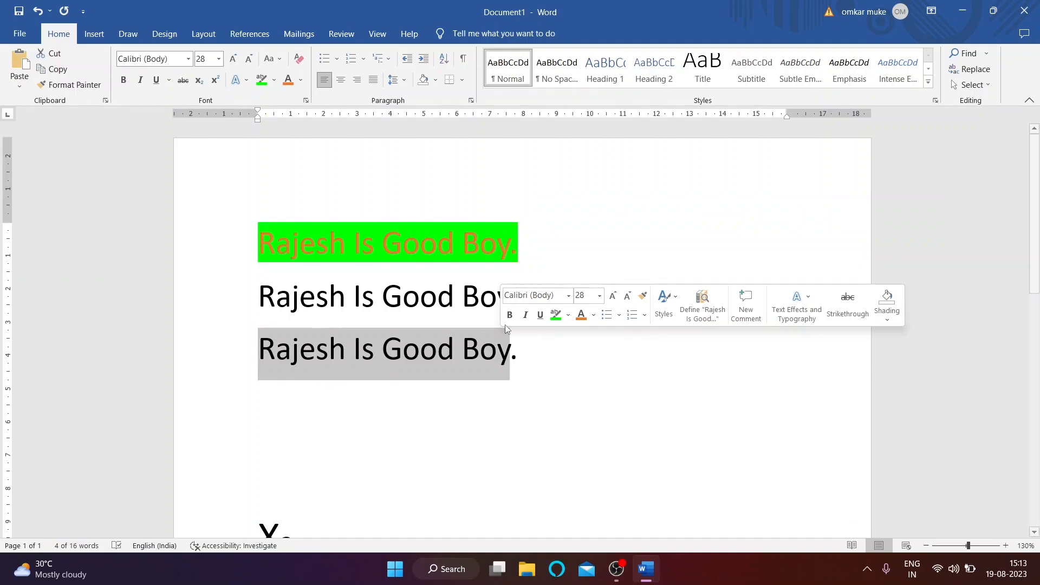
left_click(329, 295)
left_click_drag(274, 249, 536, 248)
left_click(80, 87)
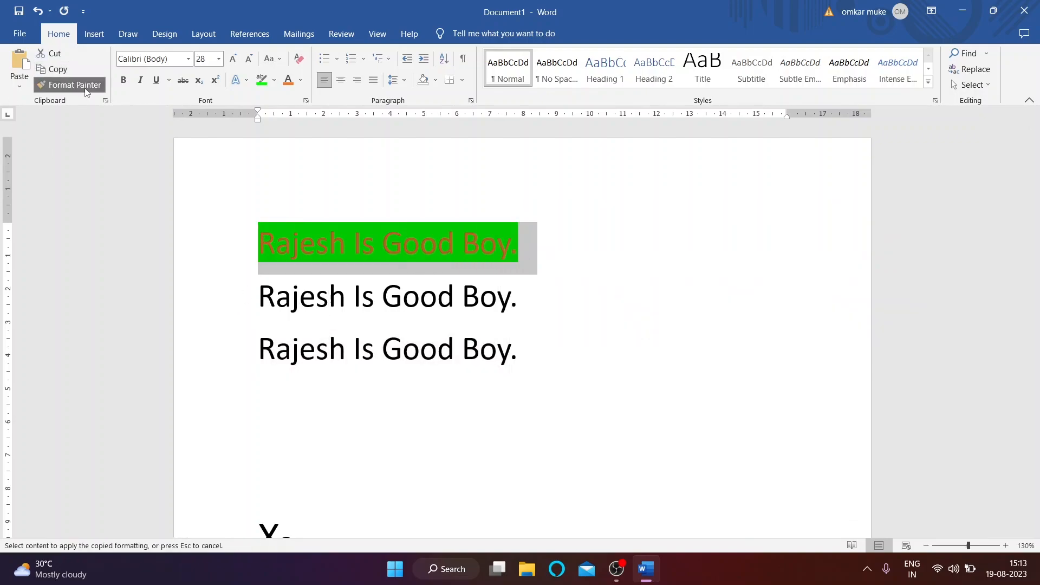
left_click_drag(254, 350, 536, 352)
left_click(394, 246)
left_click(402, 348)
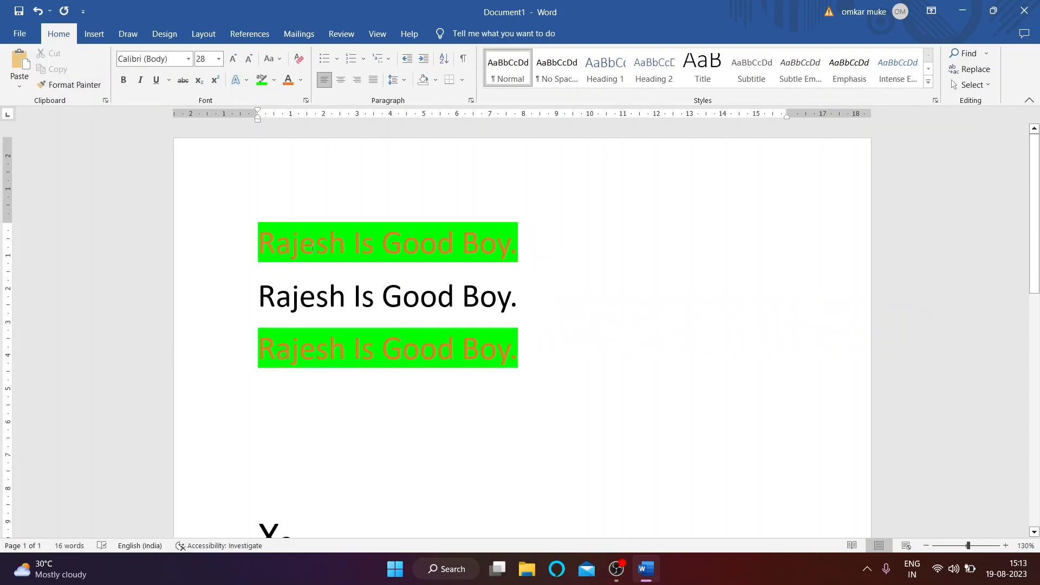
scroll(262, 267, "down", 1)
scroll(262, 267, "up", 1)
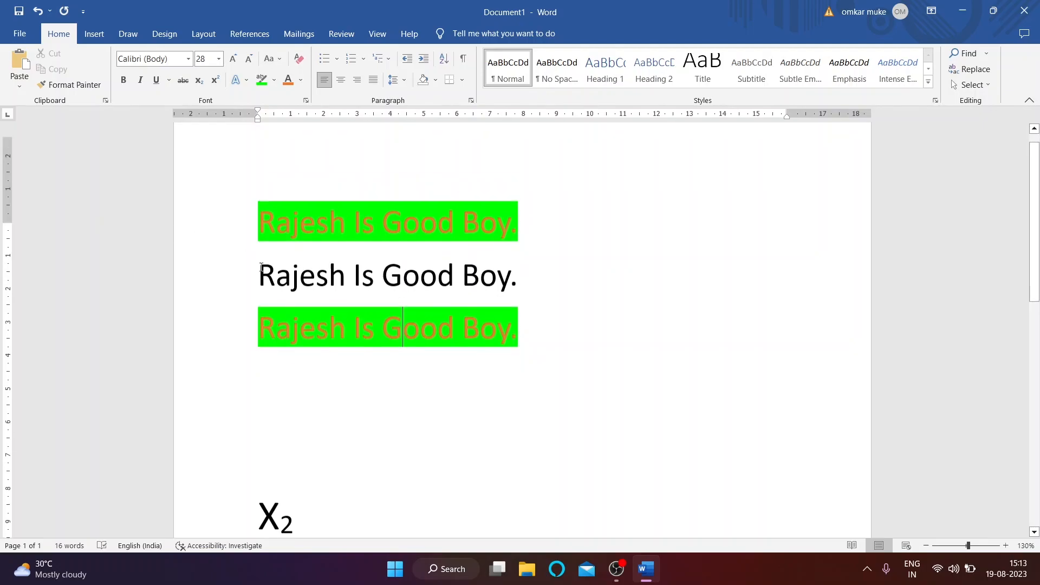
scroll(262, 267, "down", 3)
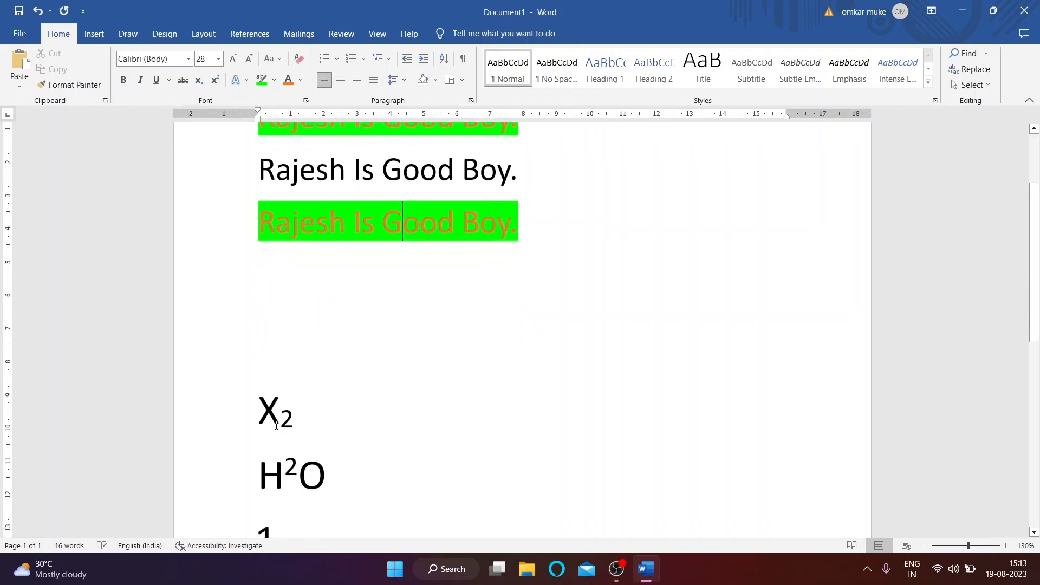
scroll(277, 401, "up", 2)
left_click_drag(258, 256, 344, 255)
Step: Give Rajesh on the second line a gold gradient text effect and enlarge it to 48 pt
left_click(245, 81)
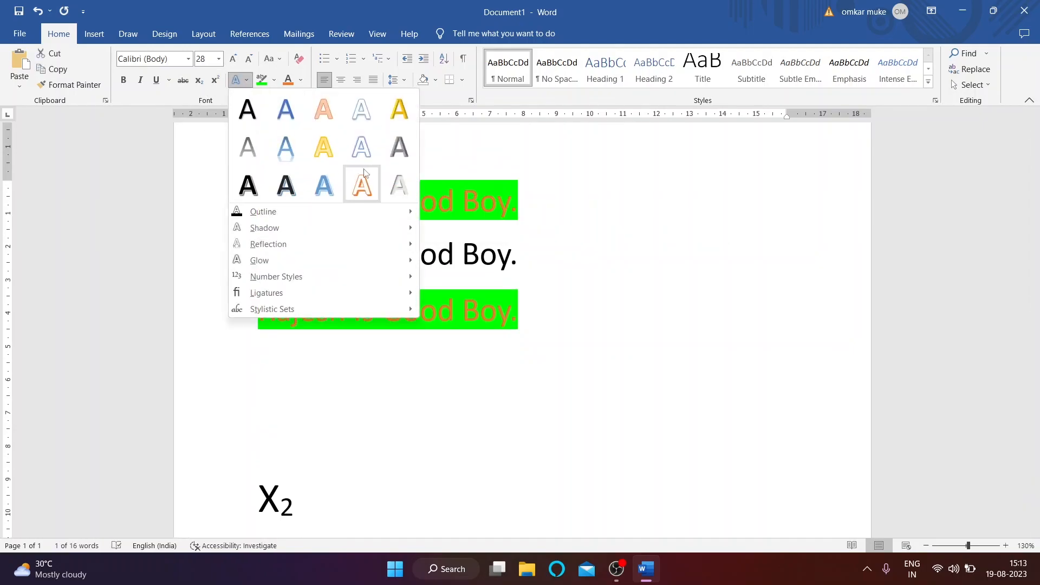
left_click(331, 150)
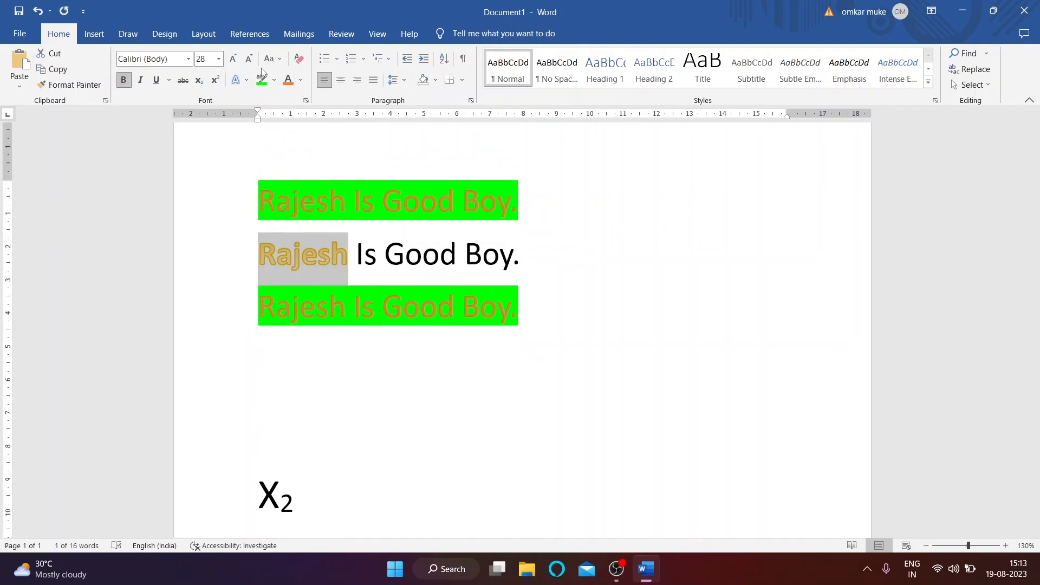
left_click(233, 59)
left_click(233, 59)
scroll(347, 247, "down", 1)
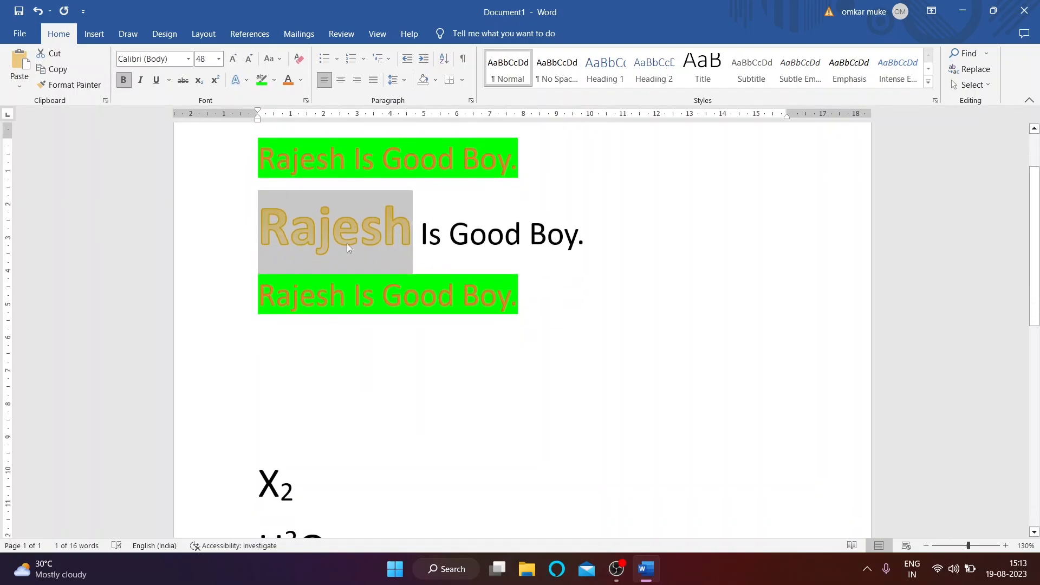
left_click(361, 234)
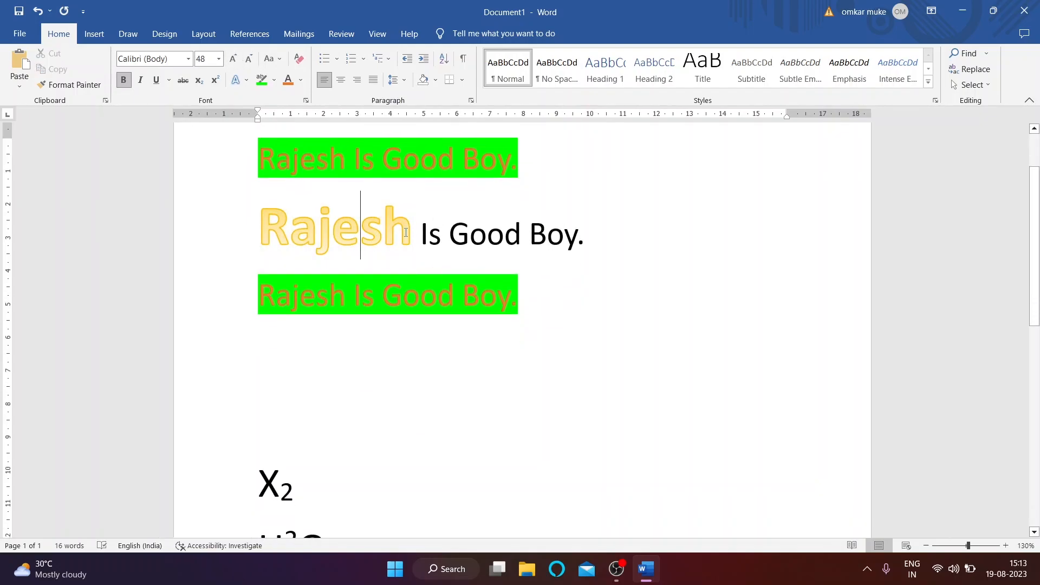
Step: Copy Rajesh's gold 48 pt formatting onto X2 with Format Painter
left_click_drag(412, 233, 258, 234)
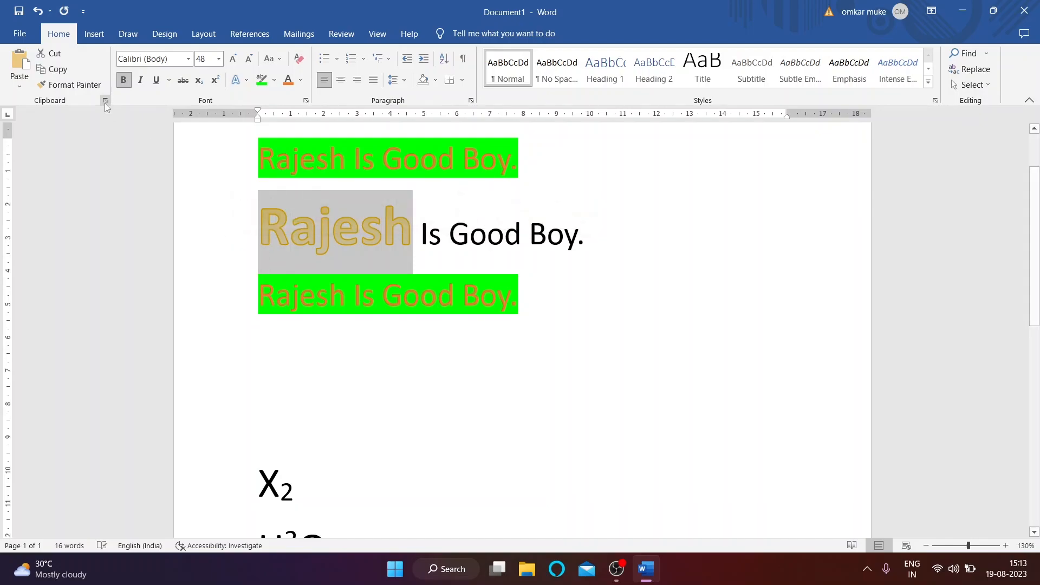
left_click(75, 85)
scroll(274, 371, "down", 3)
left_click_drag(258, 356, 324, 367)
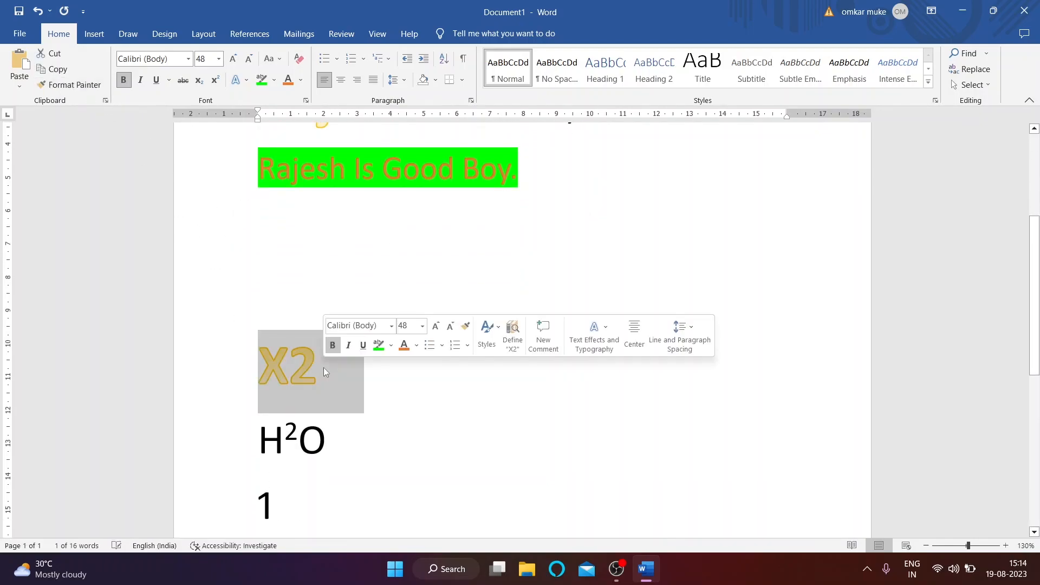
left_click(370, 393)
scroll(408, 436, "up", 3)
scroll(408, 436, "up", 1)
scroll(376, 323, "down", 3)
scroll(367, 365, "up", 3)
key("Escape")
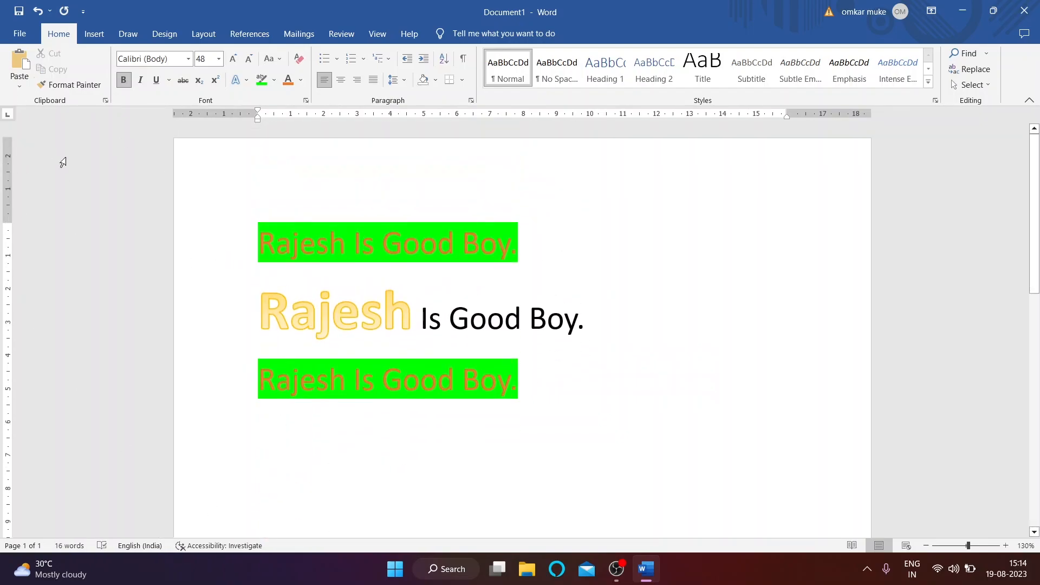
Step: Select all text, including the three Rajesh lines, and delete it to leave a blank page
left_click(300, 239)
left_click_drag(268, 233, 558, 455)
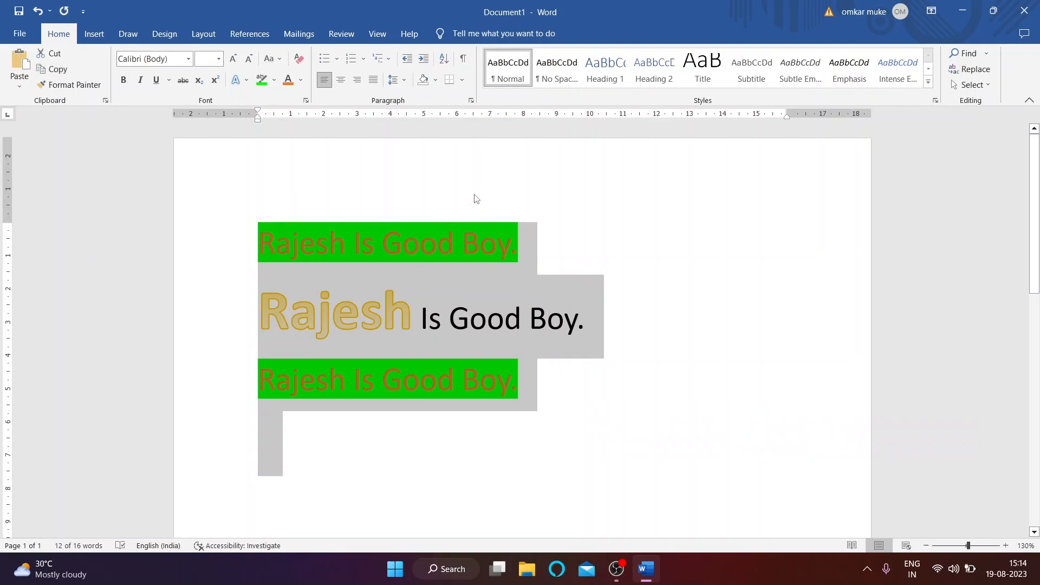
left_click(476, 199)
key("ctrl+a")
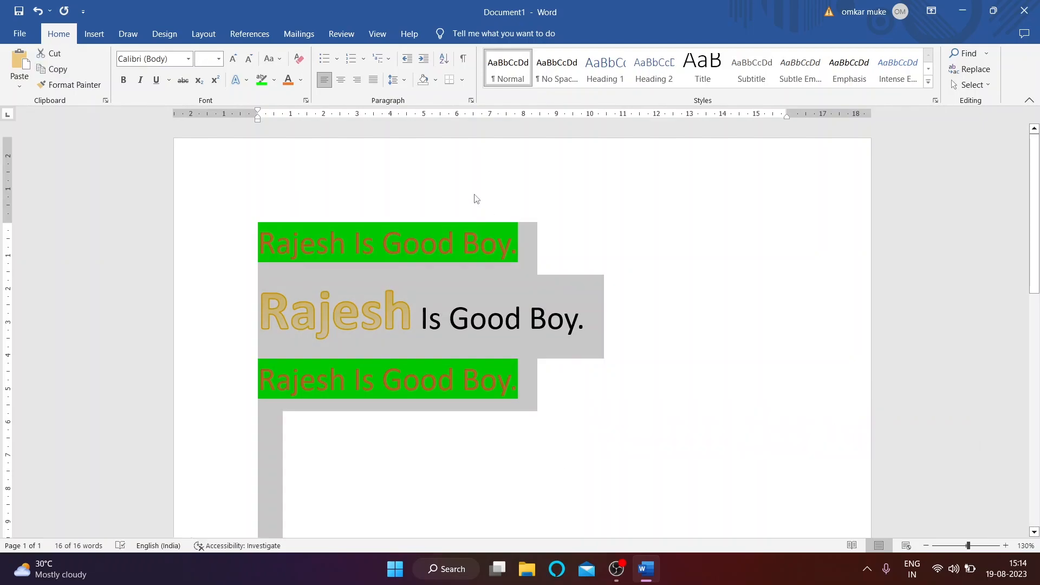
key("Delete")
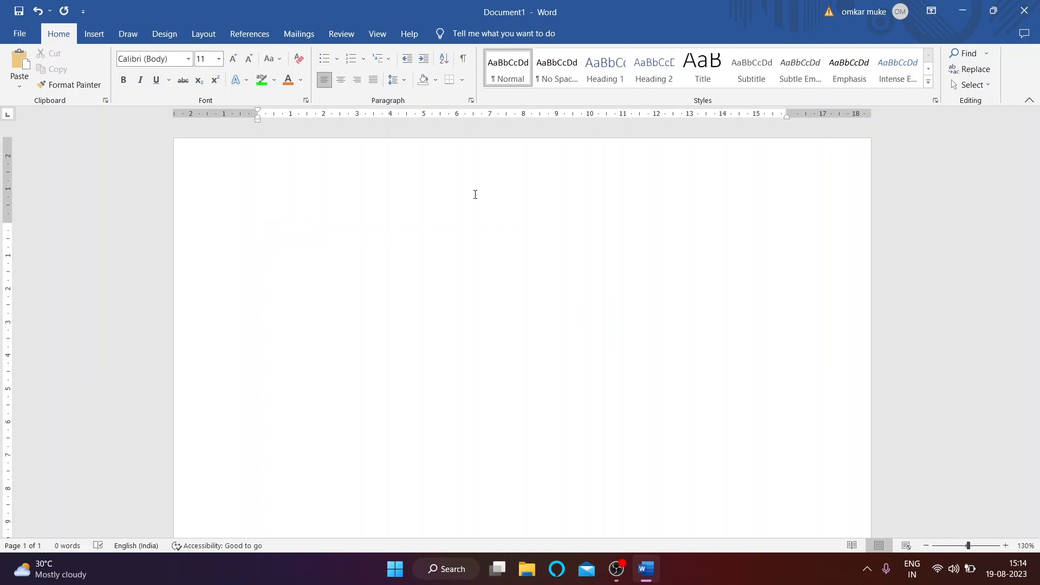
Step: Insert =rand() sample paragraphs and paste Jio Pvt Ltd, D Mart, Redmi, BMW, Google above, selected
type("=rand(")
key("Return")
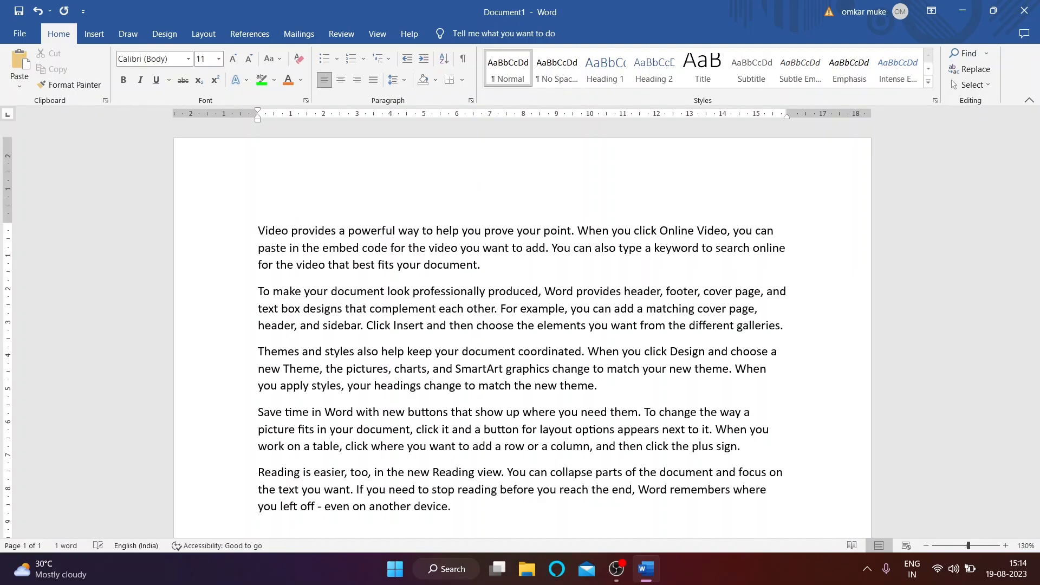
key("ctrl+z")
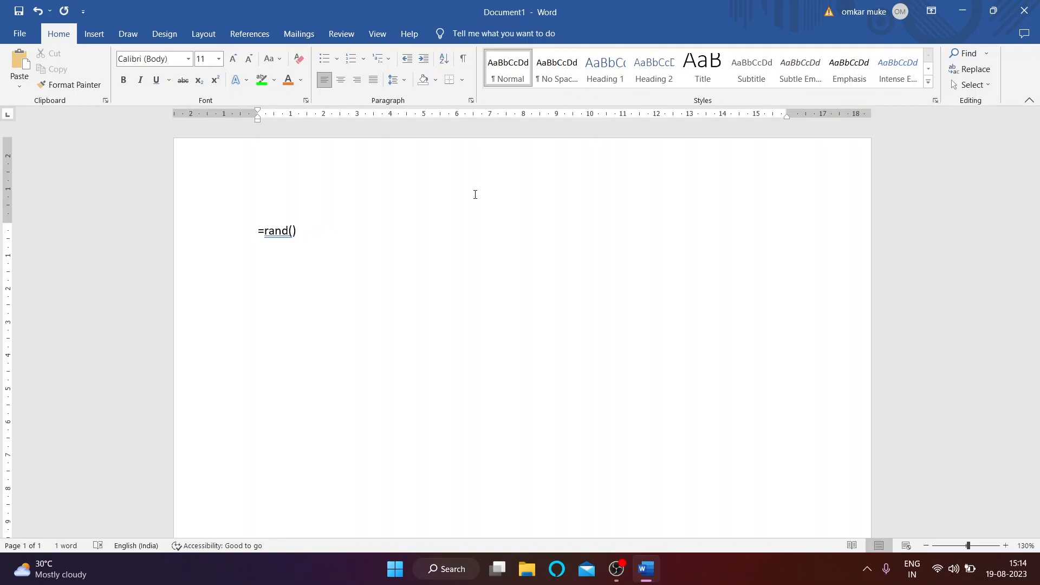
key("Return")
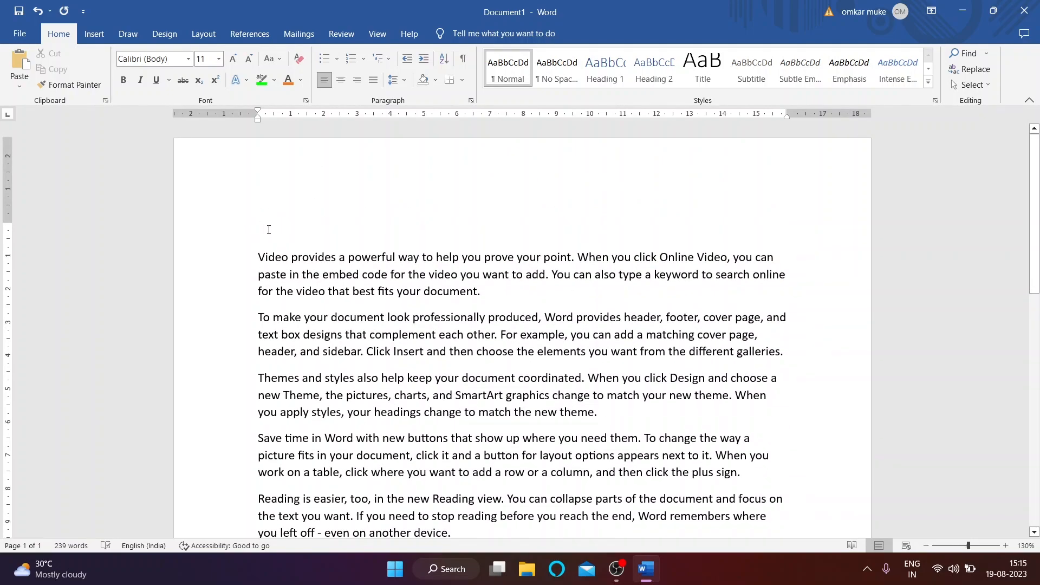
type("Jio Pvt Ltd D Mart Redmi BMW Google")
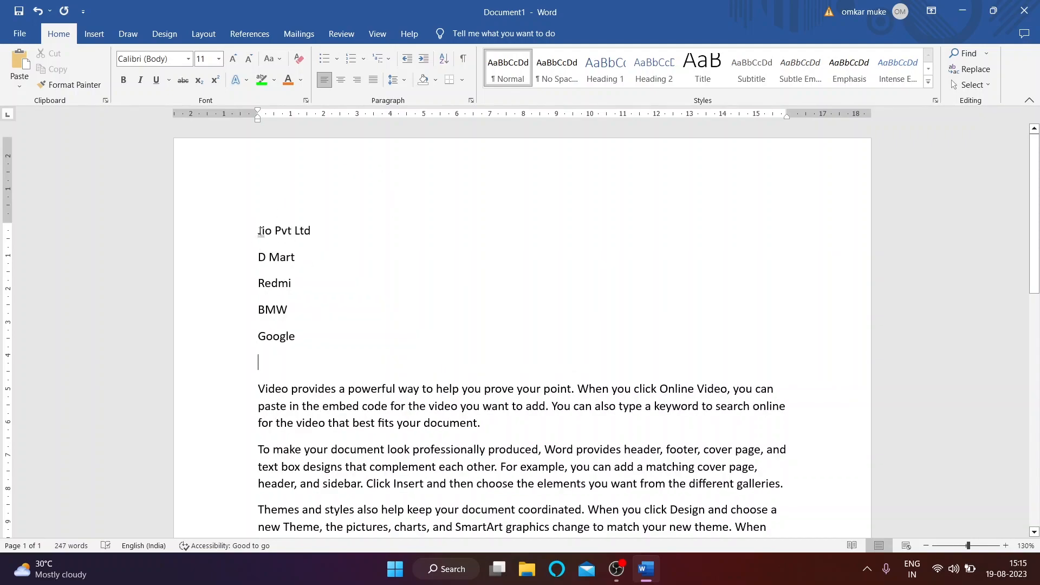
left_click_drag(259, 232, 359, 349)
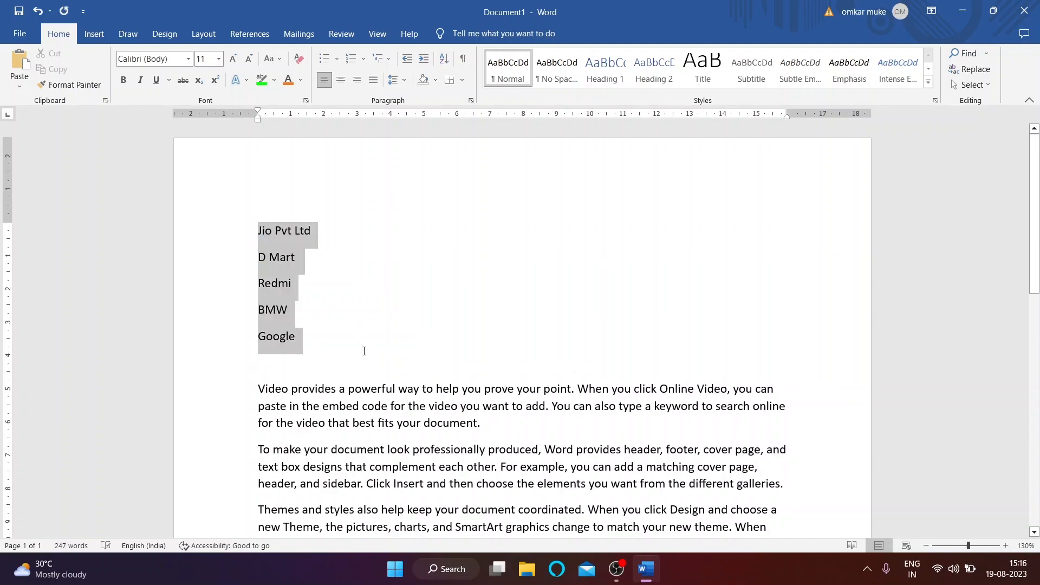
Step: Define a custom bullet using the Symbol-font aleph (ℵ) character and apply it to the five names
left_click(338, 60)
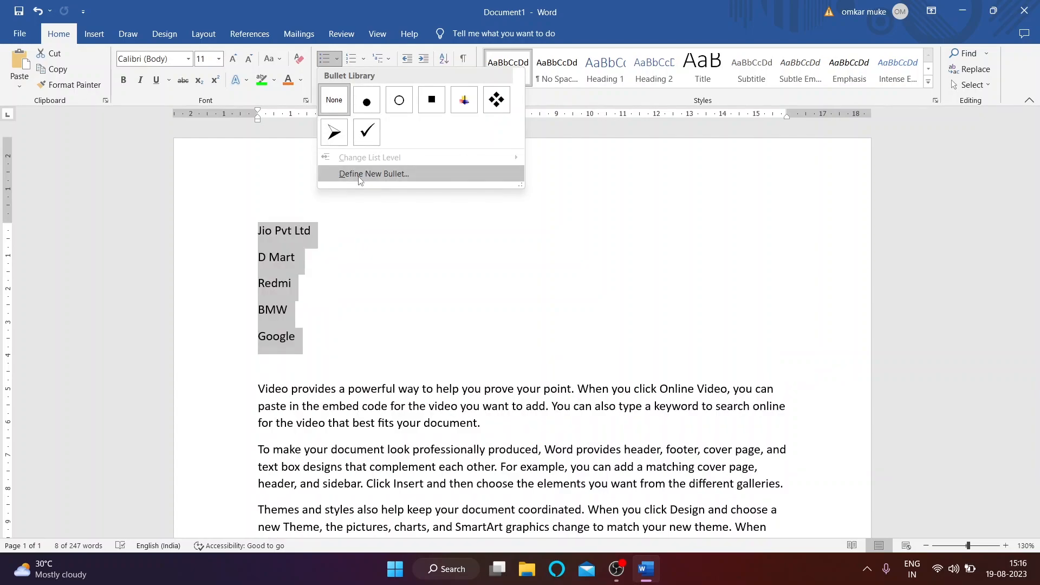
left_click(376, 173)
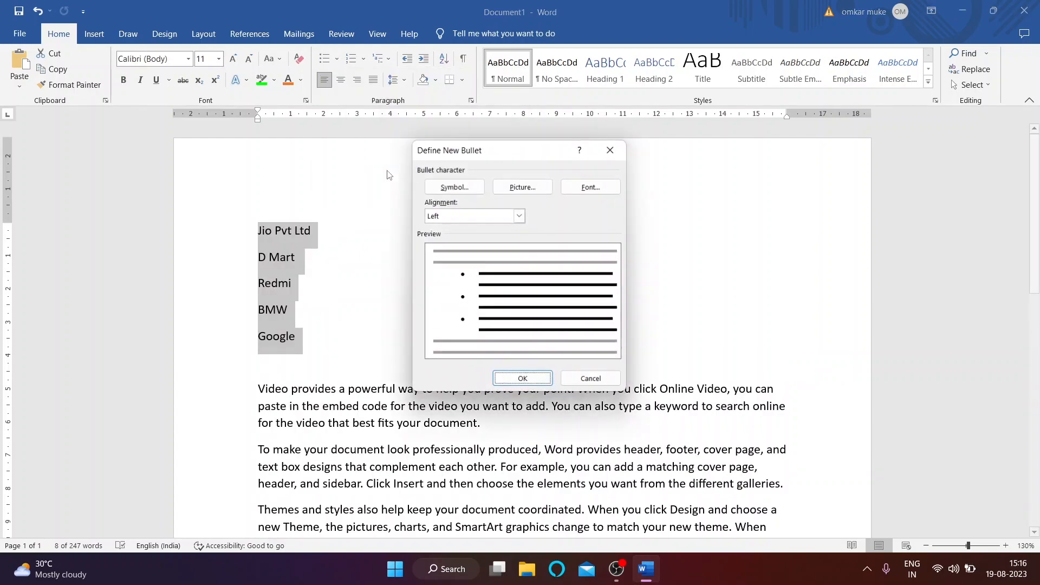
left_click(459, 191)
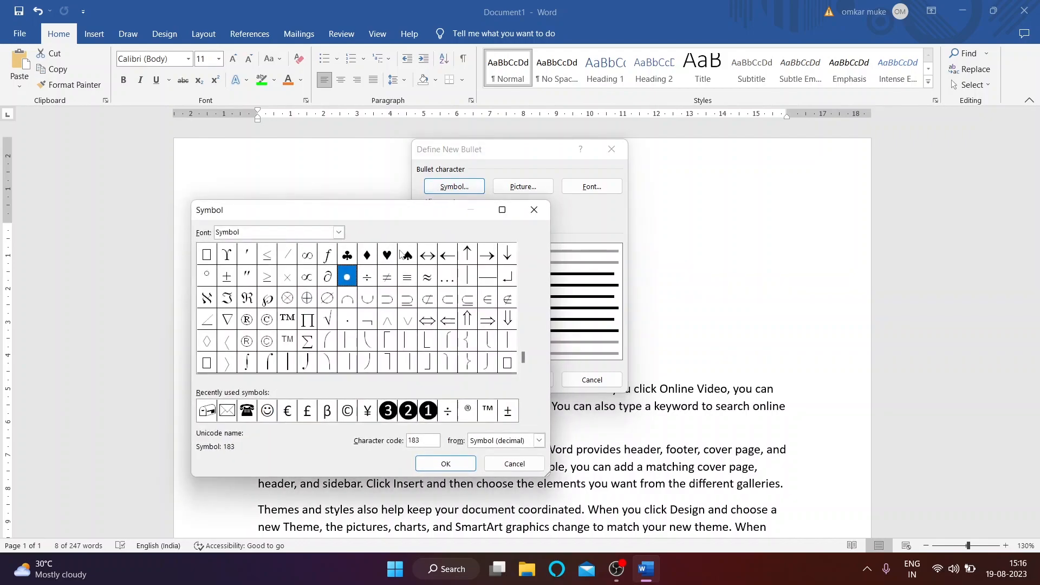
left_click(407, 254)
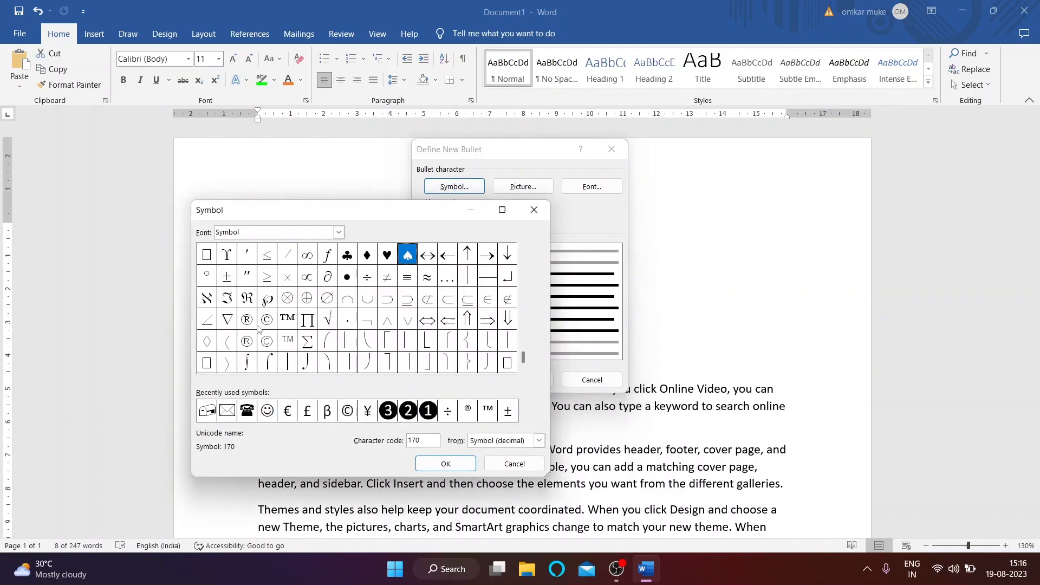
left_click(338, 232)
scroll(309, 294, "down", 5)
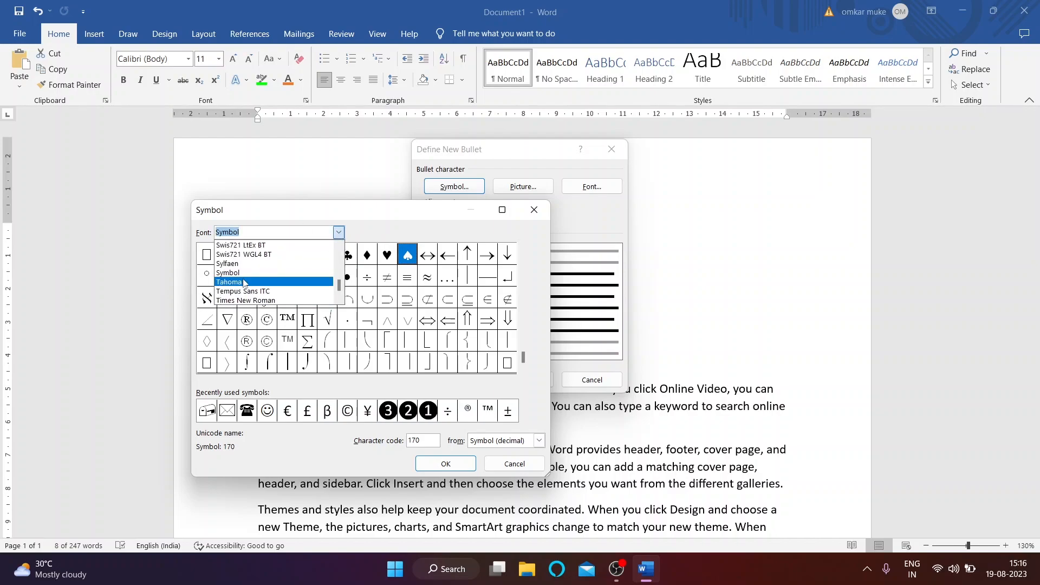
scroll(273, 287, "down", 1)
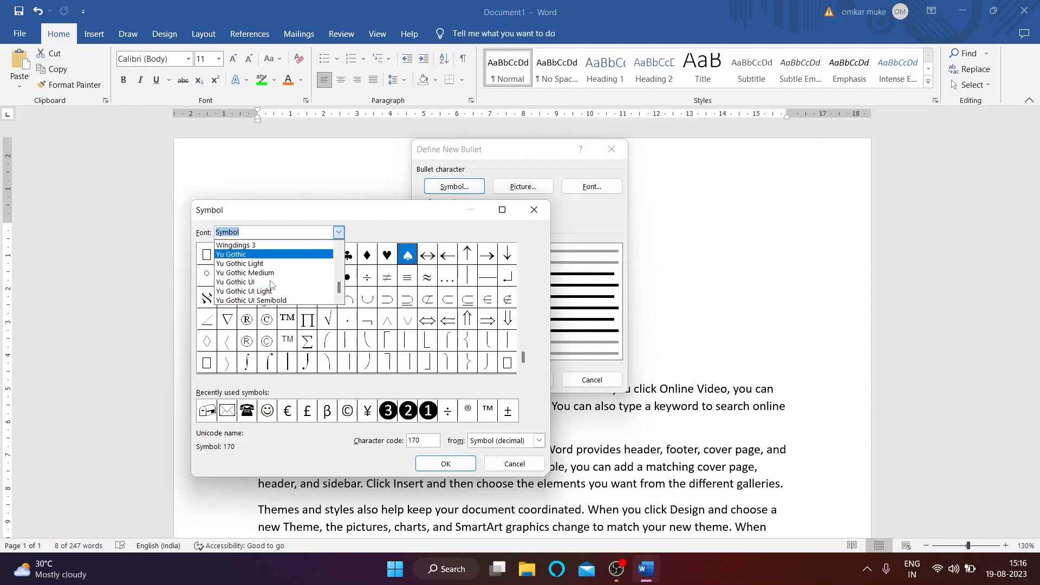
scroll(279, 282, "down", 1)
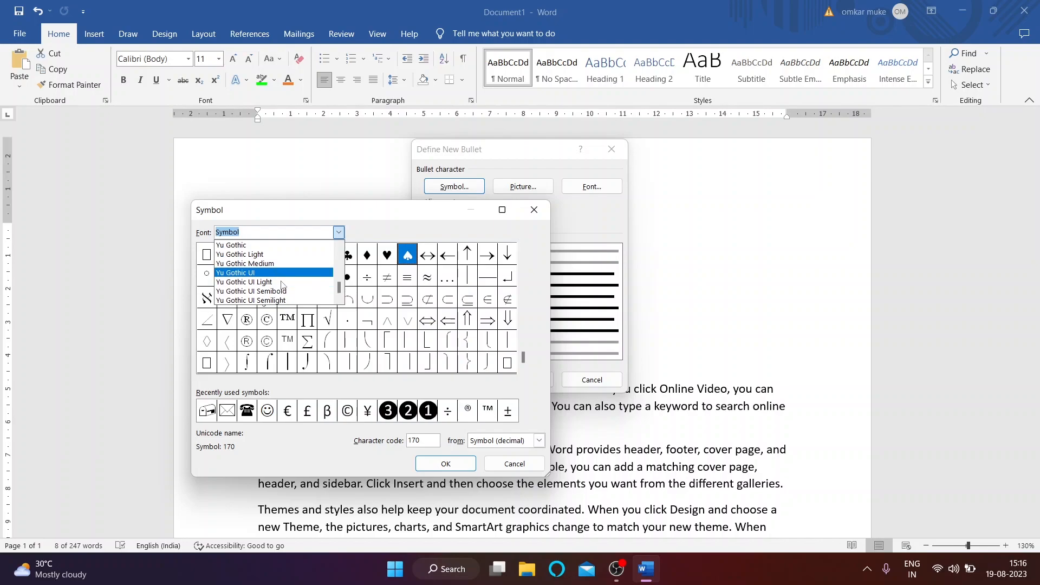
left_click(415, 228)
left_click(207, 298)
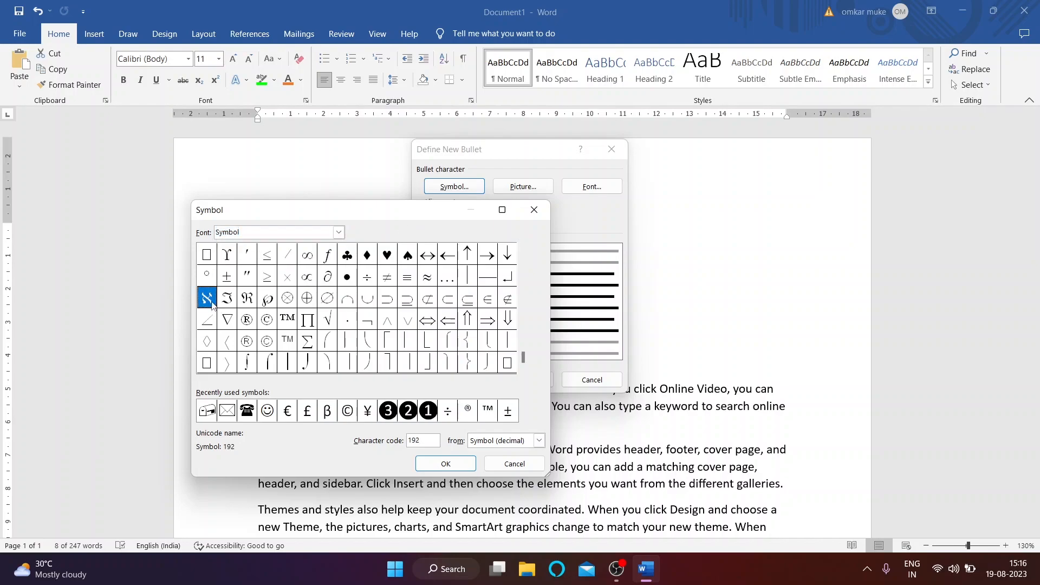
left_click(447, 464)
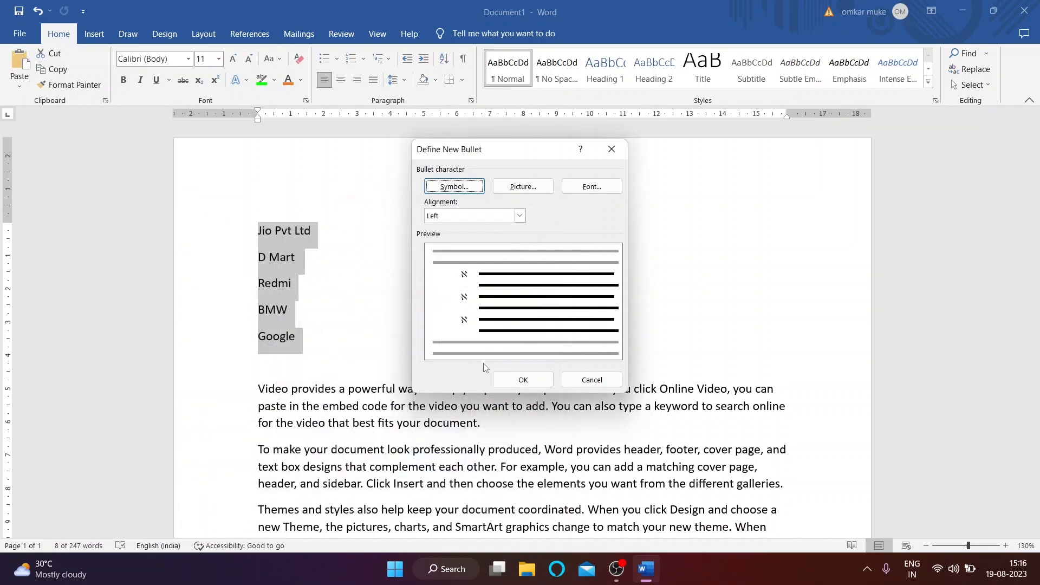
left_click(522, 381)
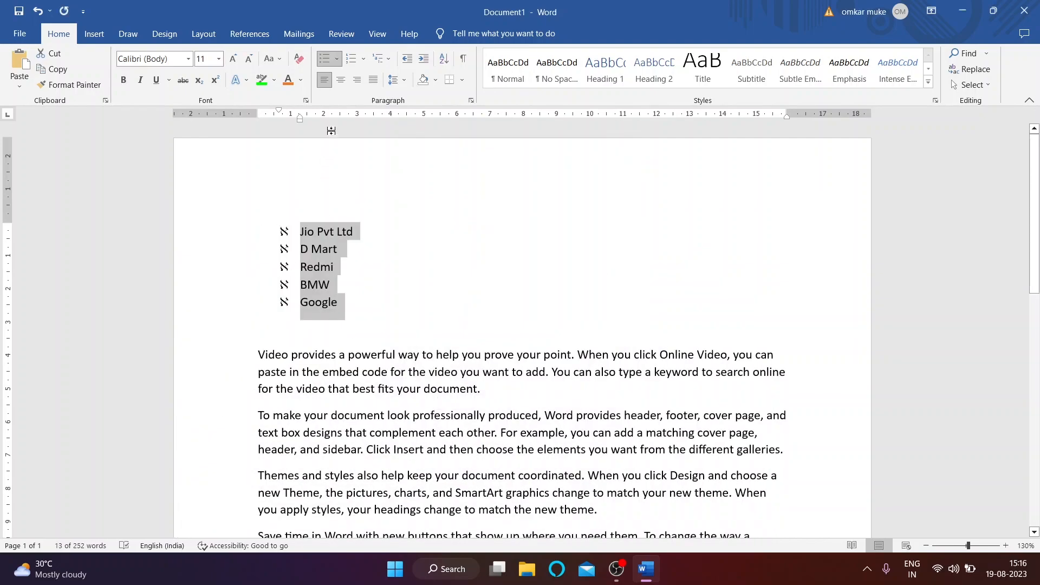
left_click(337, 62)
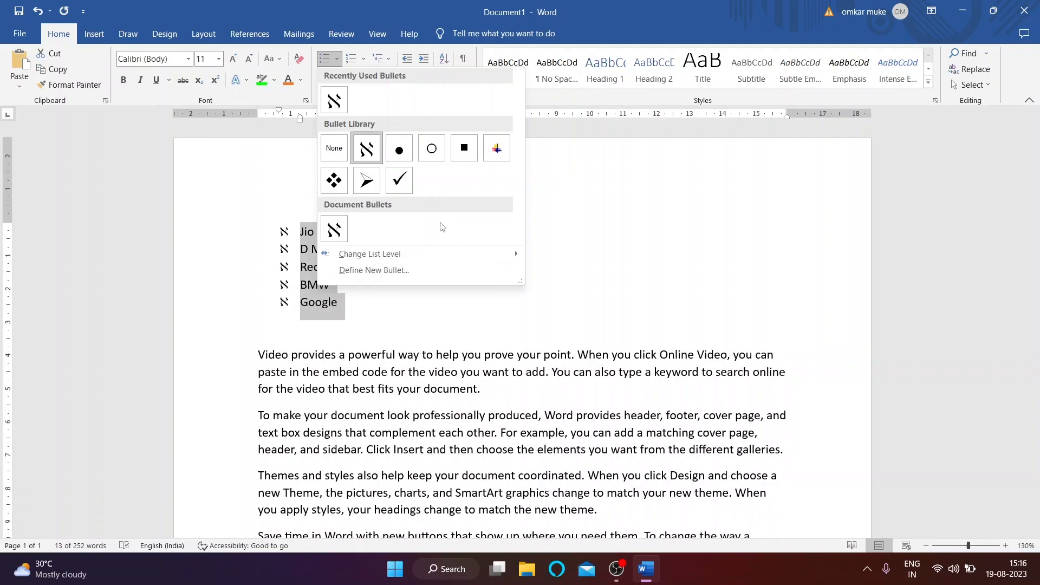
Step: Open the Define New Bullet dialog and its symbol picker, then cancel without changes
left_click(370, 271)
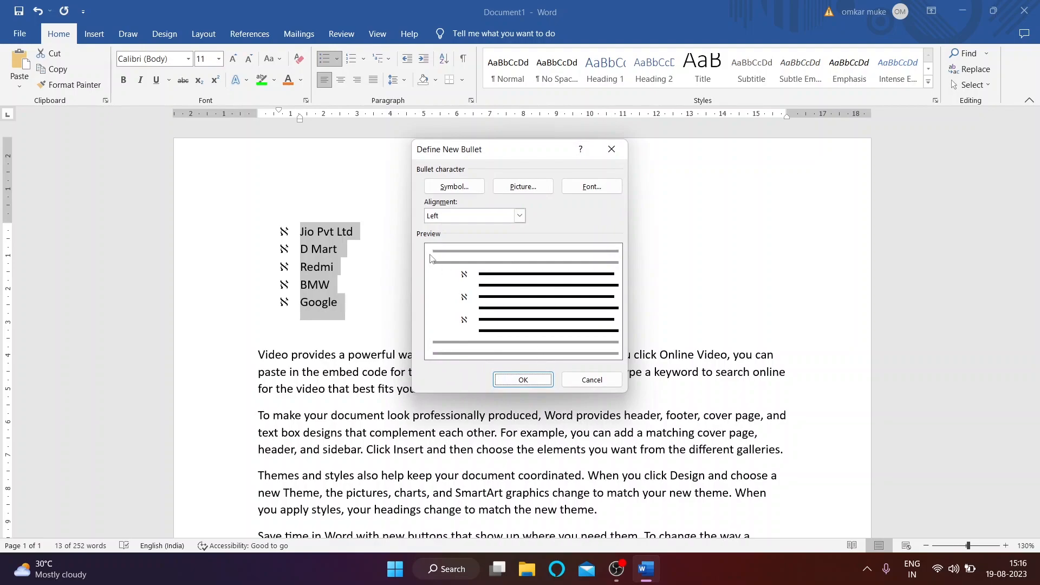
left_click(455, 187)
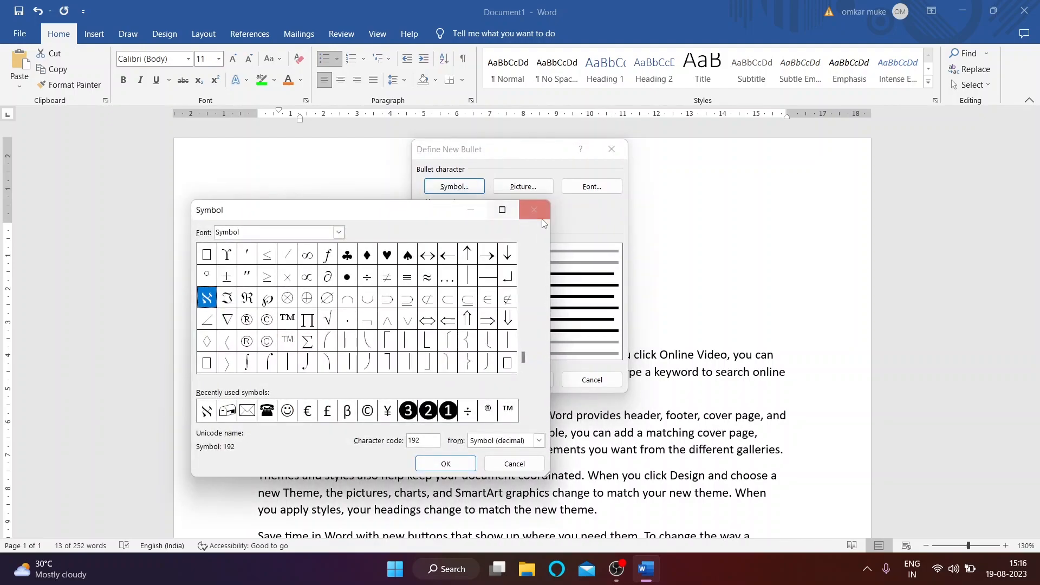
left_click(529, 215)
left_click(536, 383)
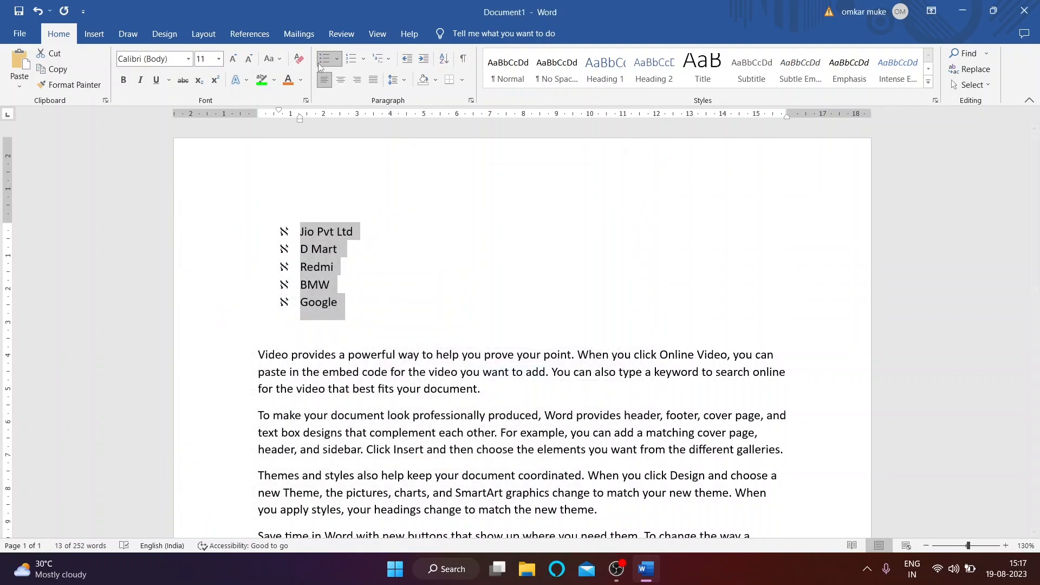
Step: Make the 2020-12-11 image from Downloads the picture bullet for the company list
left_click(337, 59)
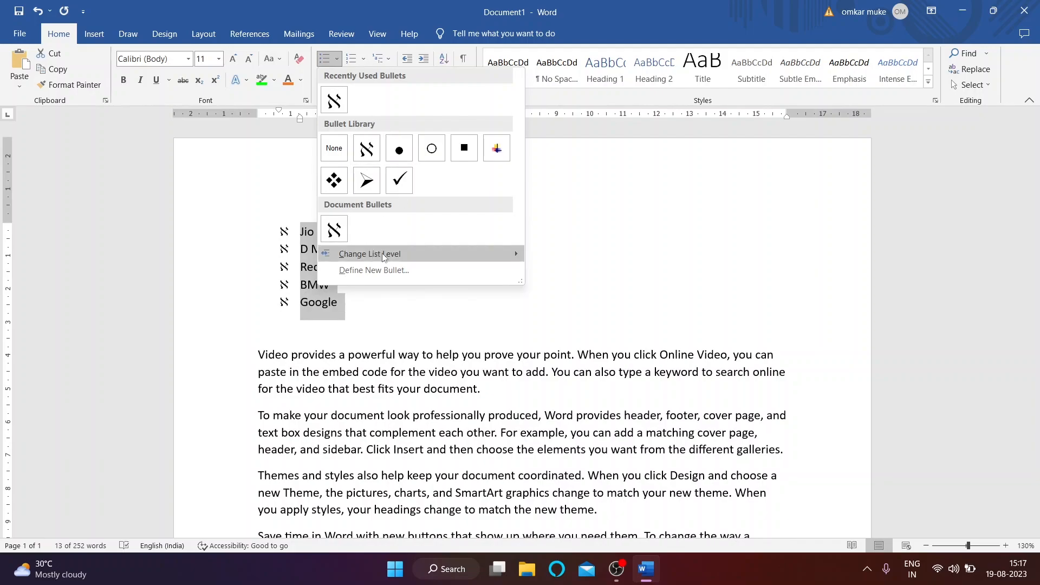
left_click(381, 270)
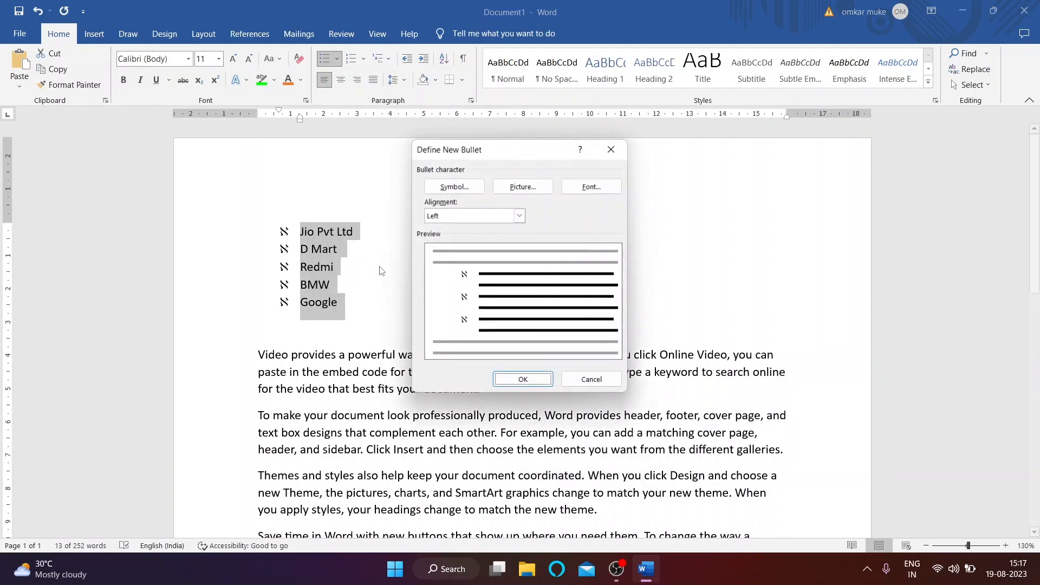
left_click(521, 188)
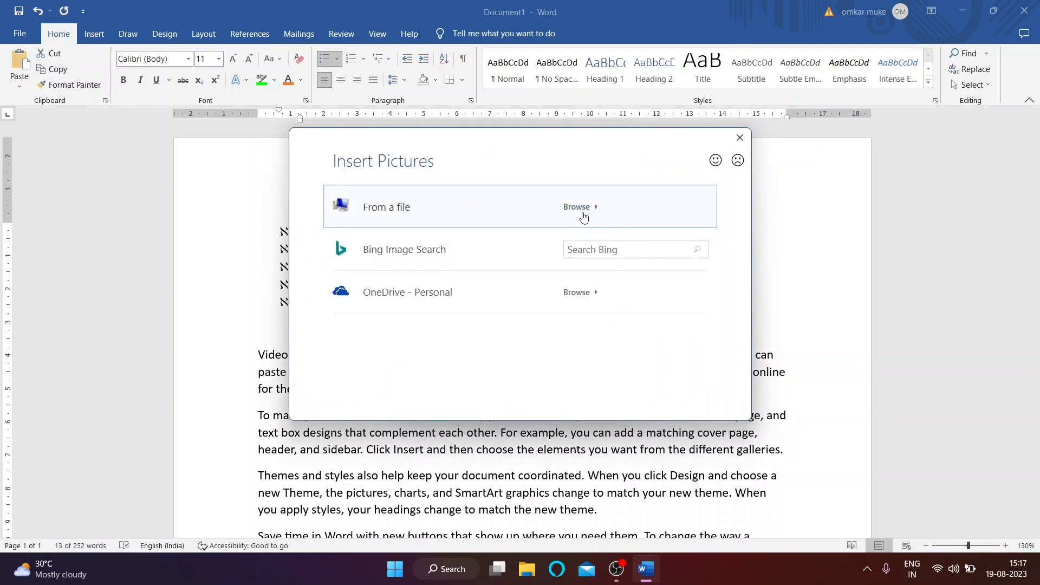
left_click(583, 217)
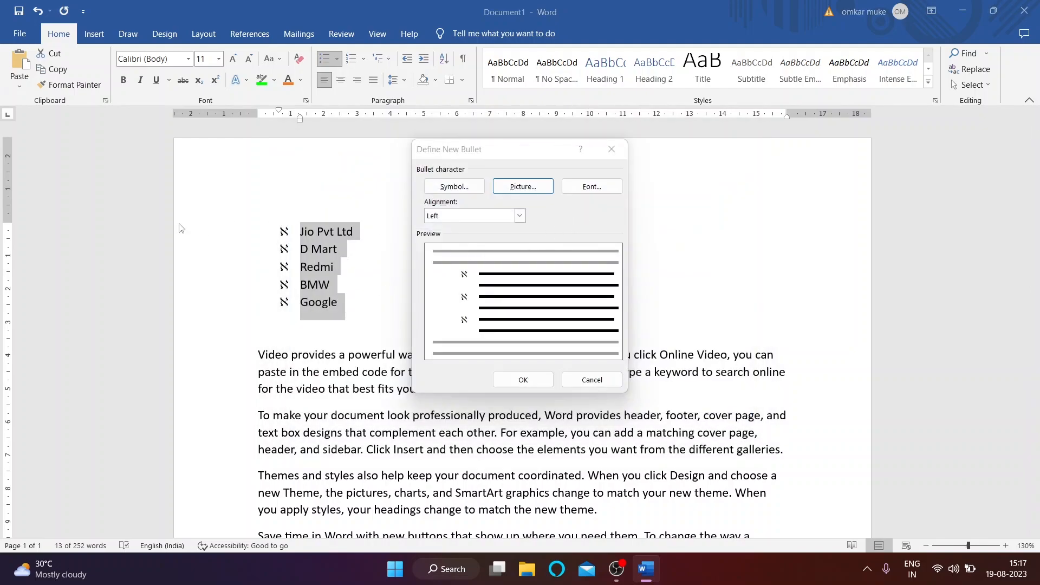
scroll(36, 129, "up", 4)
scroll(82, 174, "down", 2)
left_click(65, 227)
left_click(163, 132)
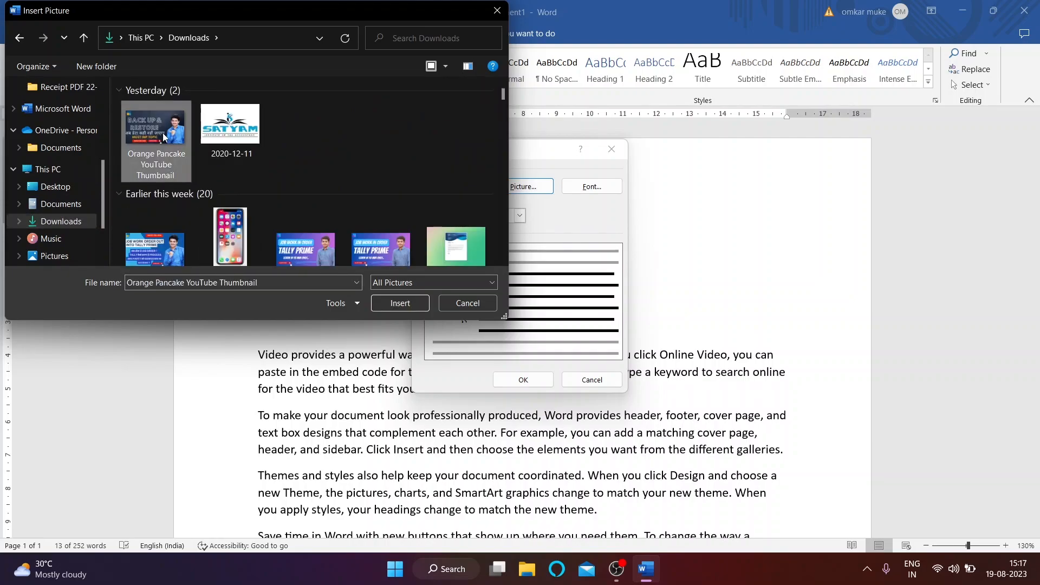
left_click(234, 144)
left_click(390, 299)
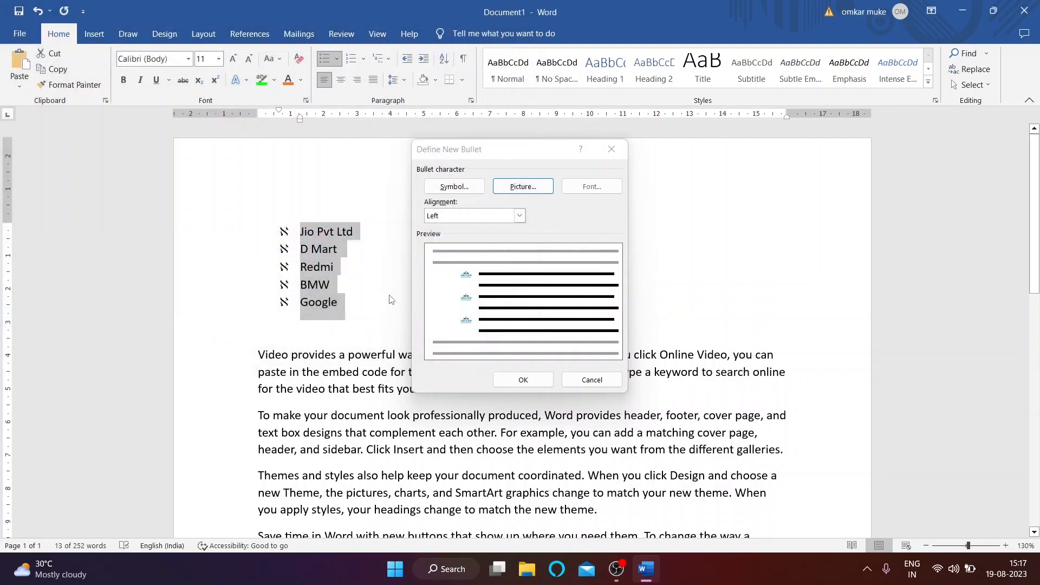
left_click(542, 381)
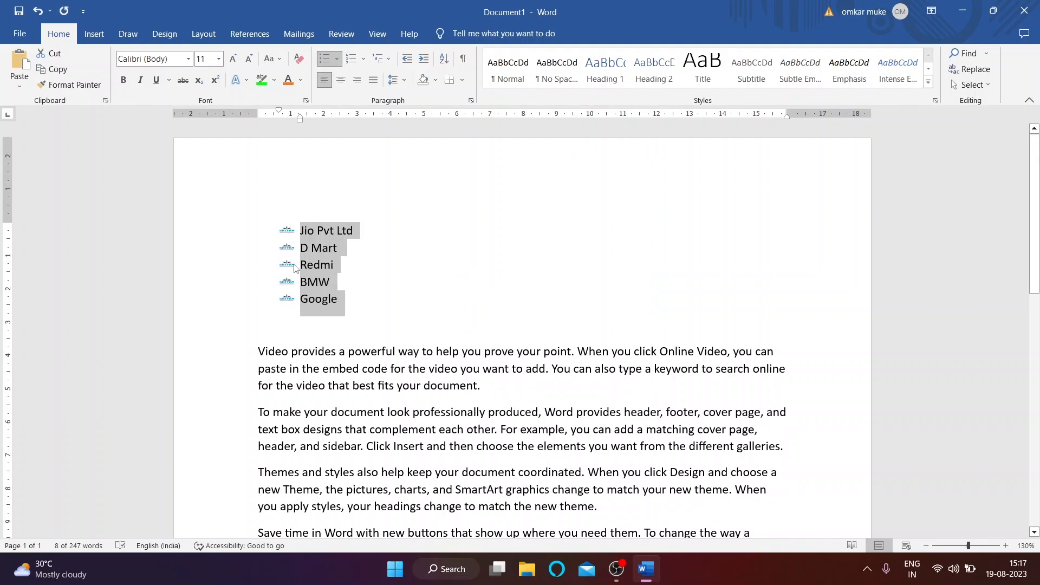
Step: Review the picture-bulleted list, then begin defining another new bullet
scroll(446, 274, "up", 13, "ctrl")
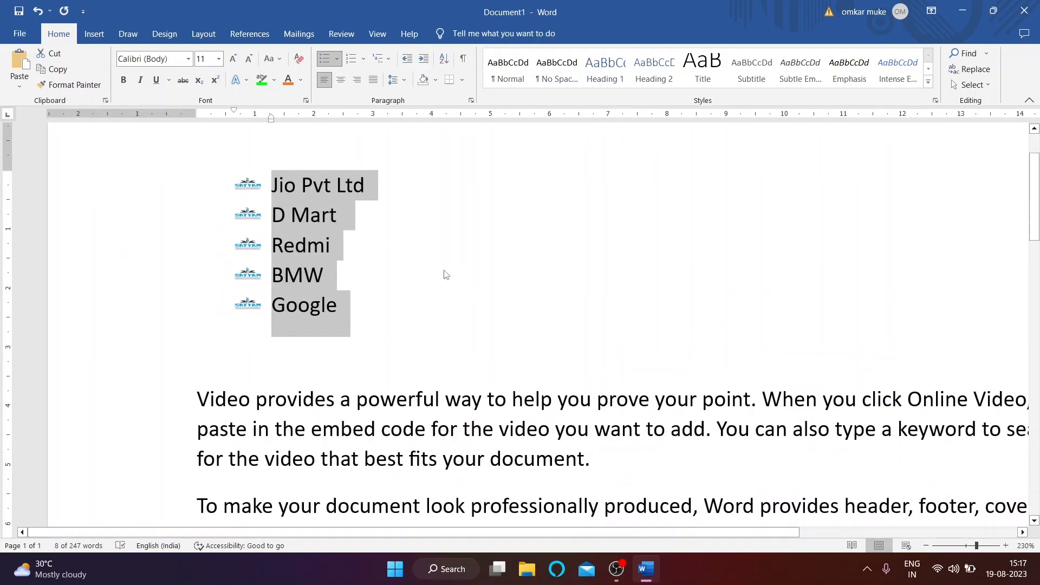
scroll(445, 274, "down", 2, "ctrl")
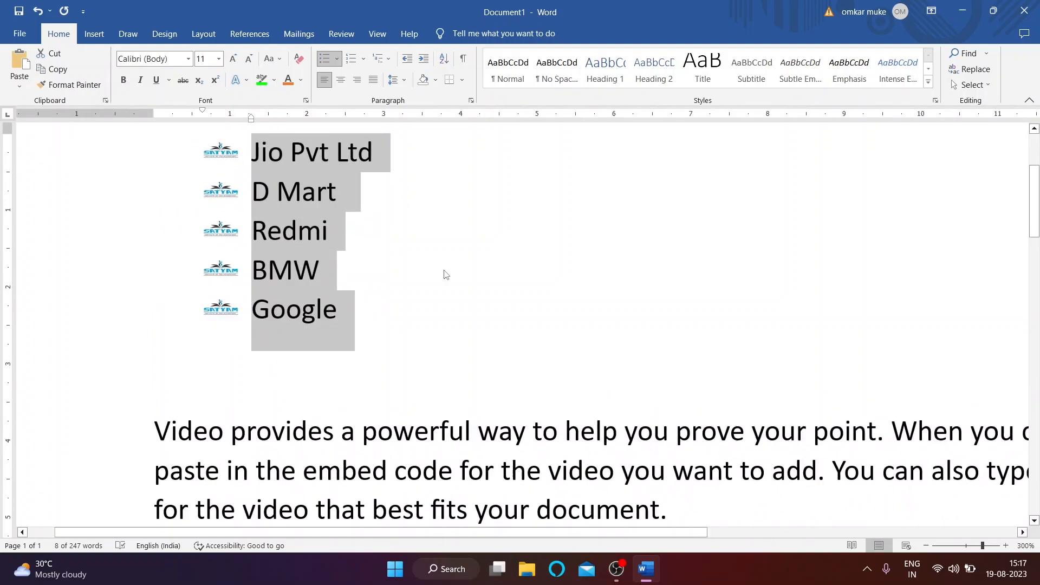
scroll(445, 275, "down", 14, "ctrl")
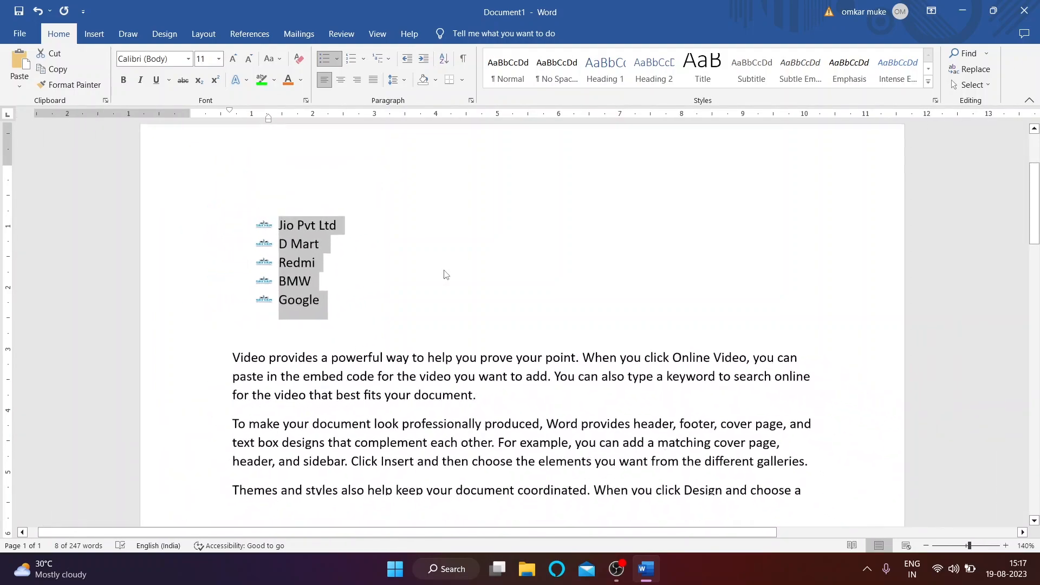
scroll(446, 270, "up", 2, "ctrl")
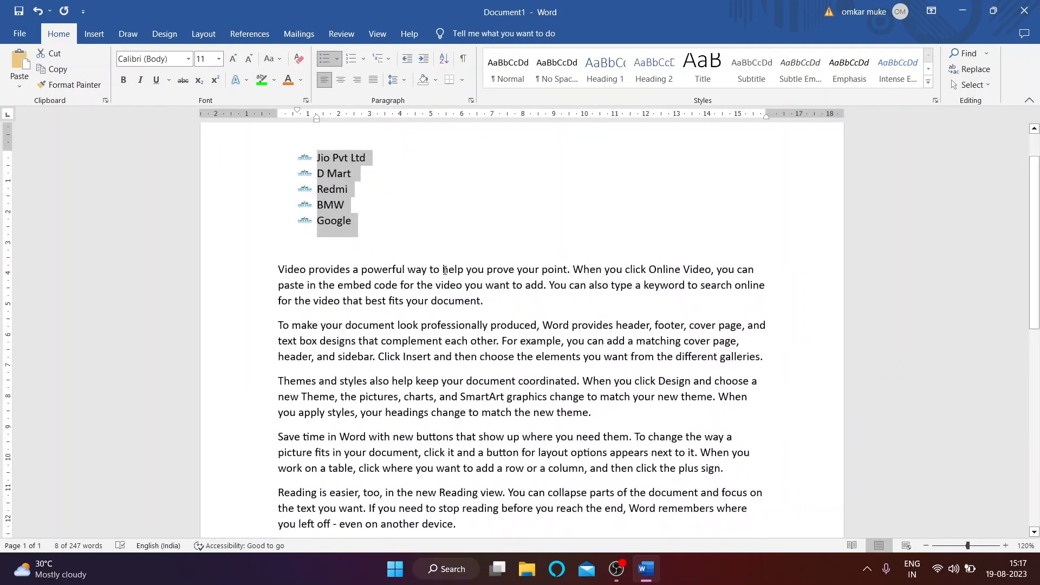
left_click(337, 59)
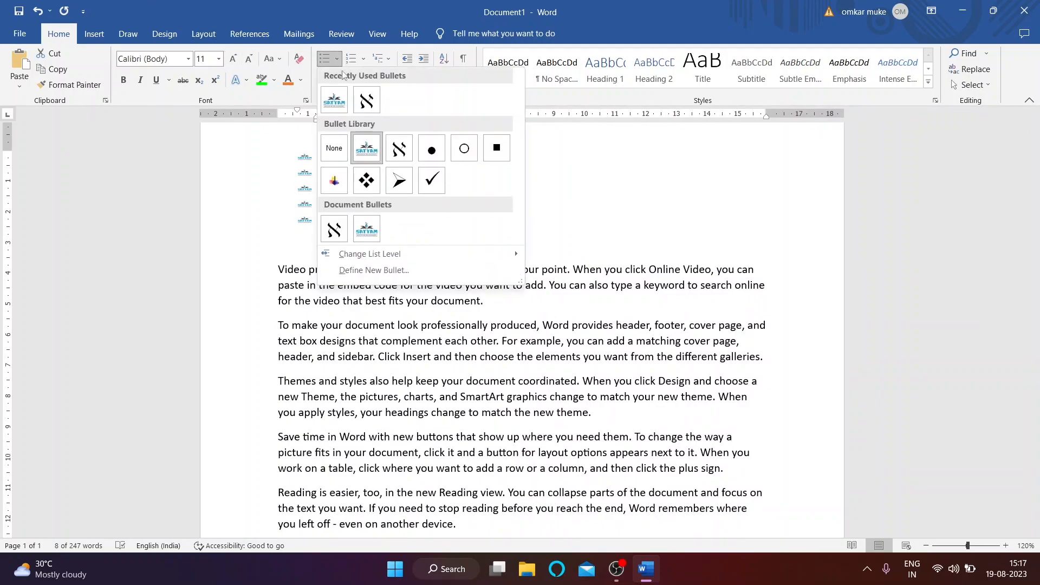
left_click(364, 277)
Step: Number the company list with a custom 1/1. number format
left_click(603, 155)
left_click_drag(317, 157, 359, 241)
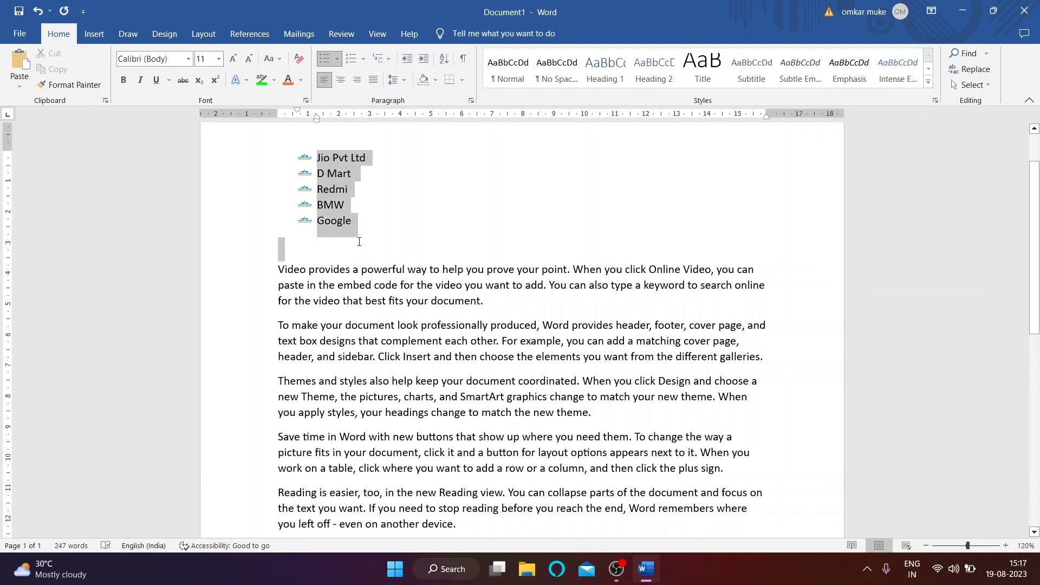
left_click(361, 61)
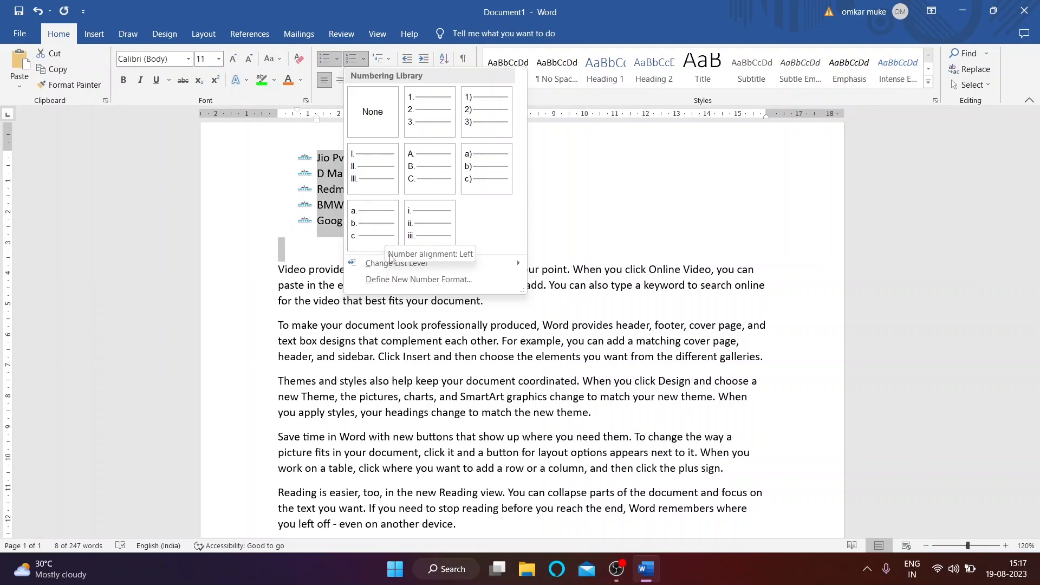
mouse_move(386, 271)
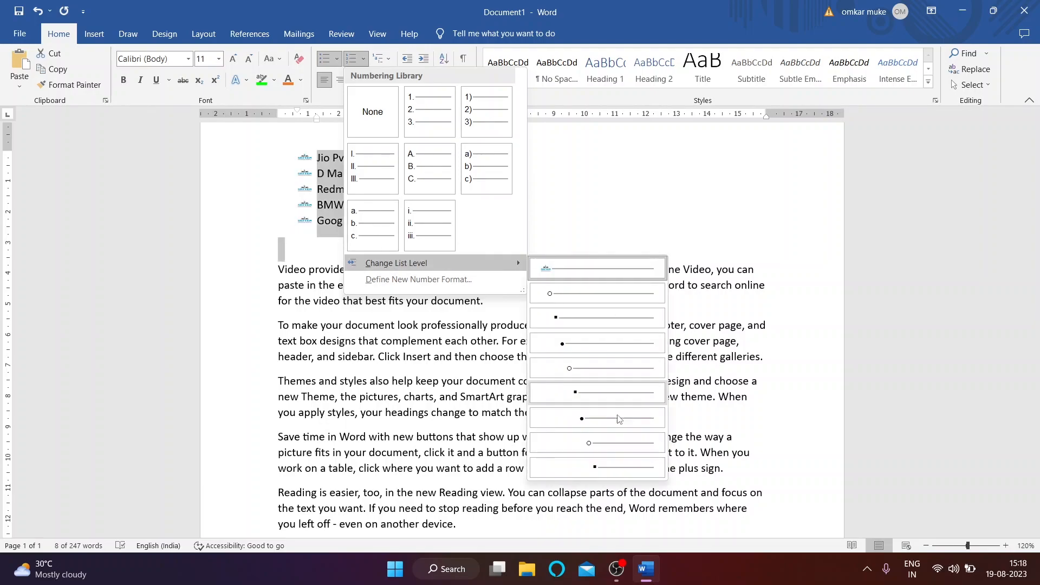
left_click(418, 279)
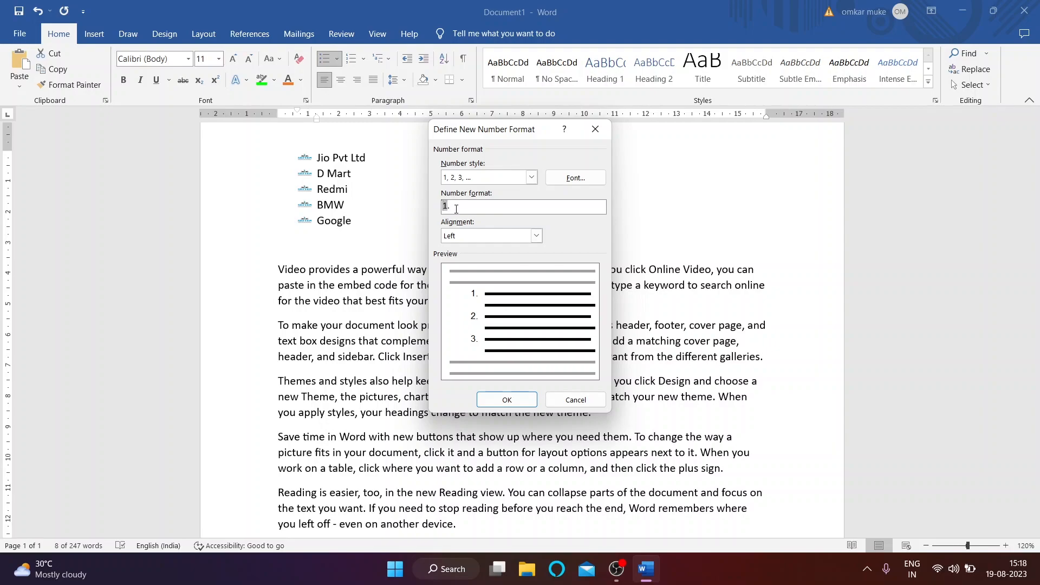
type("1/")
left_click(494, 404)
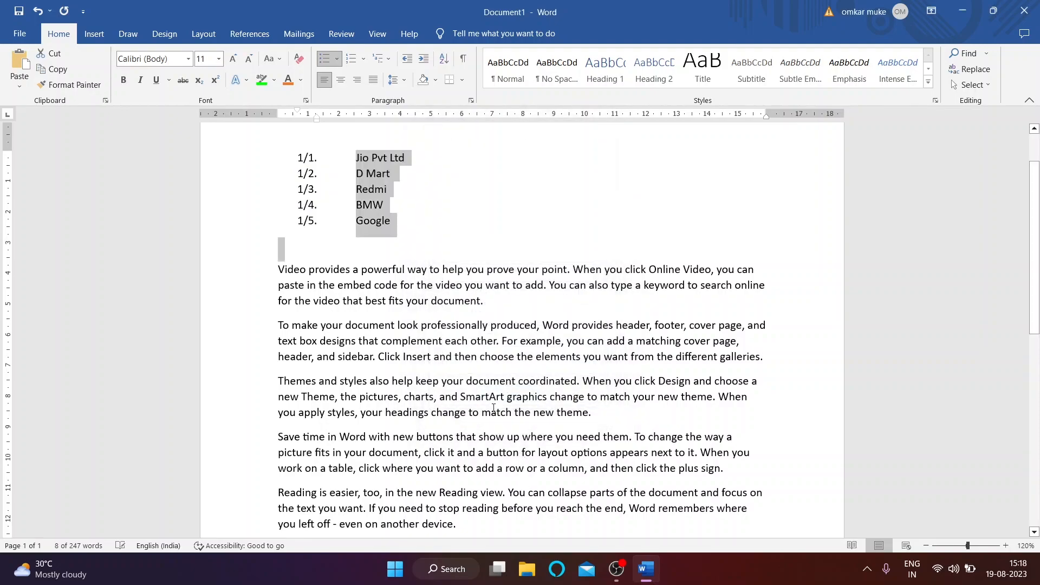
Step: Set Numbering to None on all five company names
left_click(363, 173)
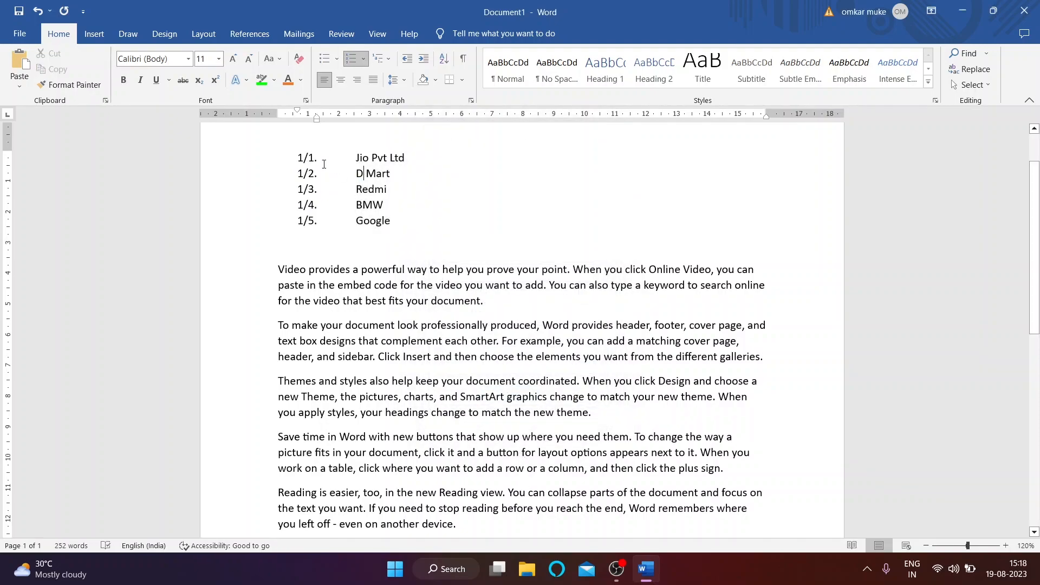
left_click_drag(357, 156, 441, 239)
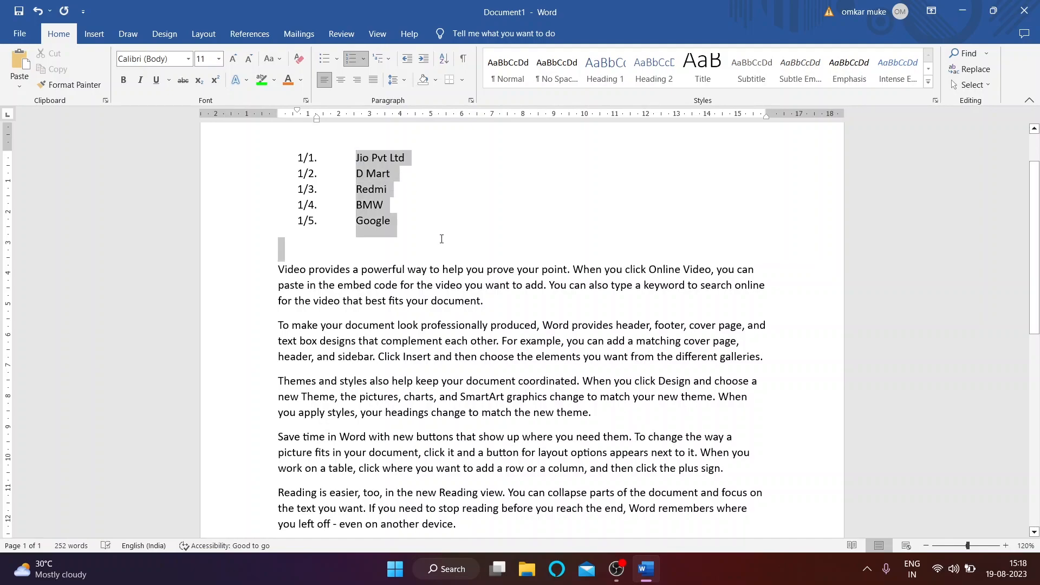
left_click(364, 59)
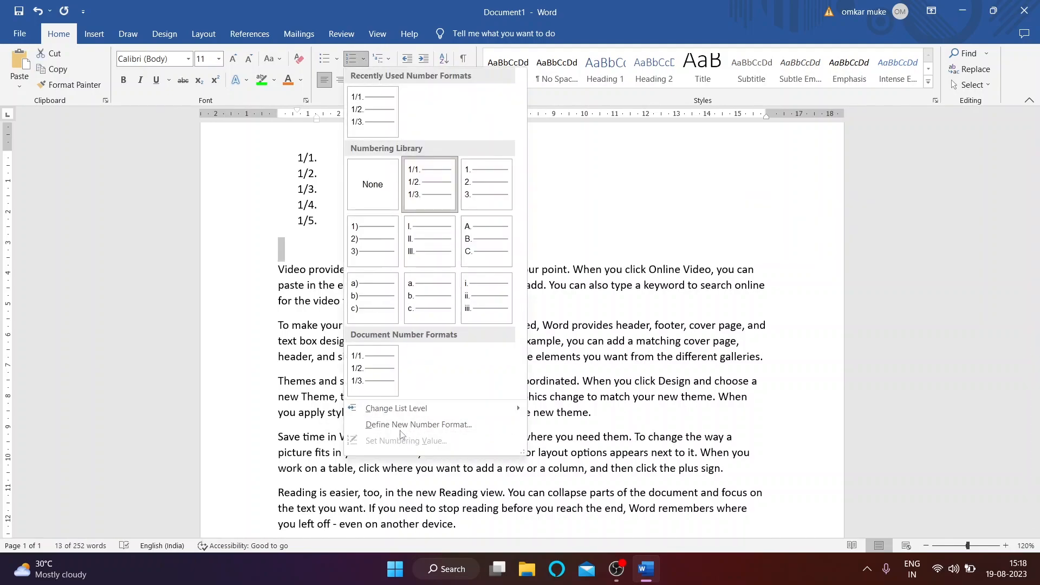
left_click(366, 168)
left_click(365, 241)
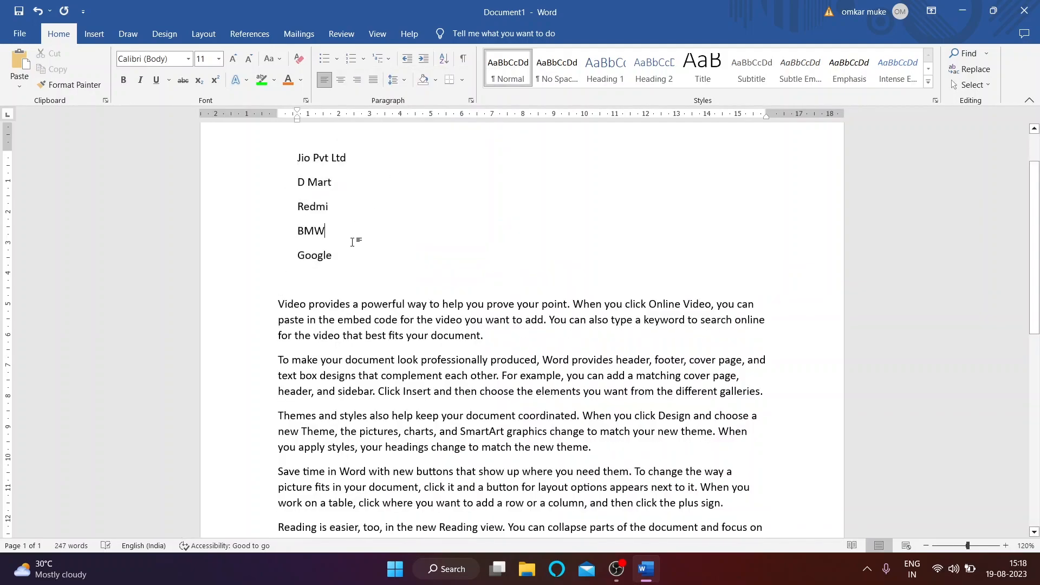
Step: Add Youtube and Google maps lines under Google, then select all seven lines
left_click(381, 62)
key("Return")
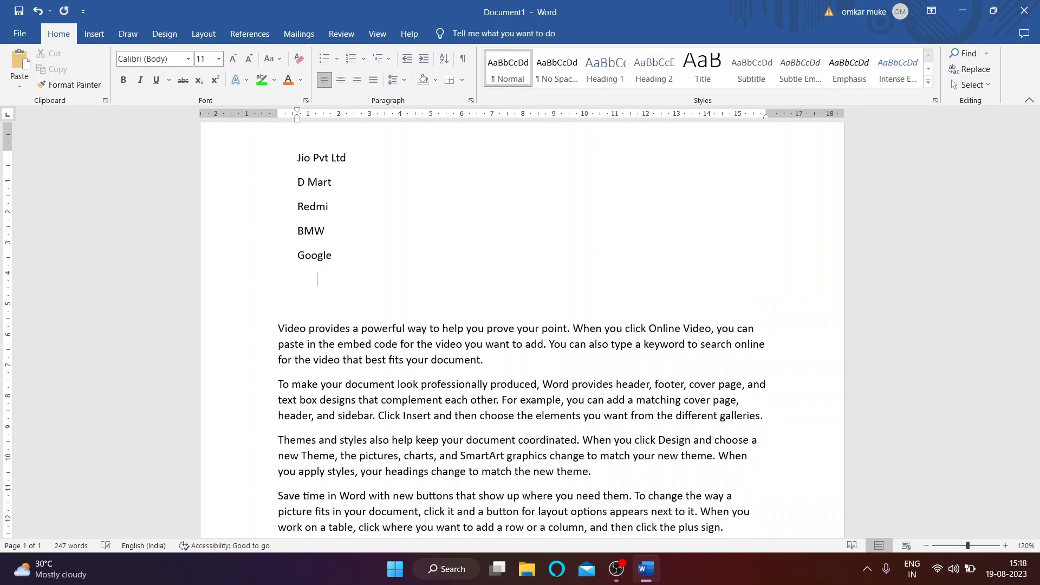
type("youtube")
key("Return")
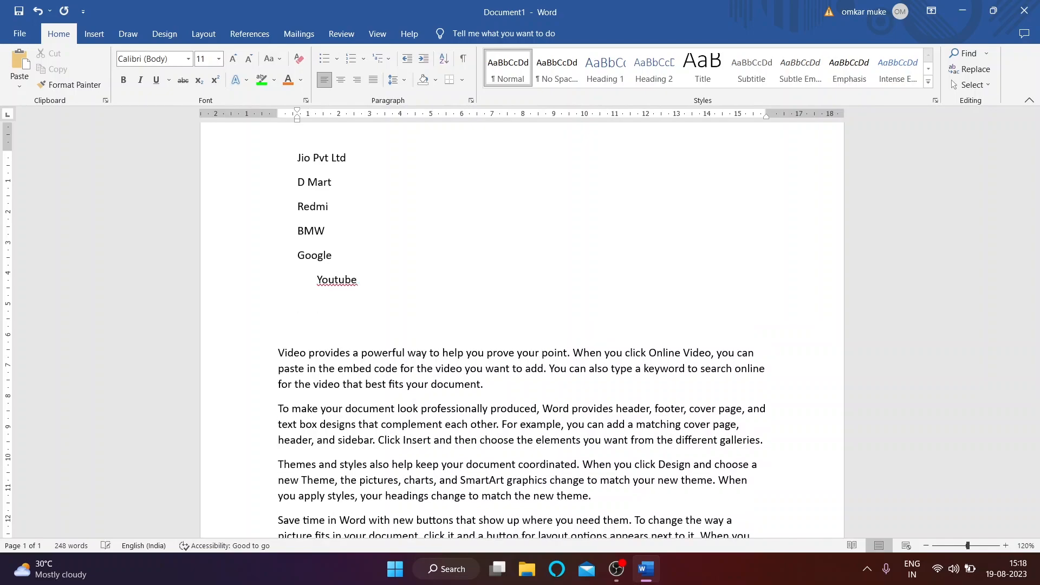
type("google maps")
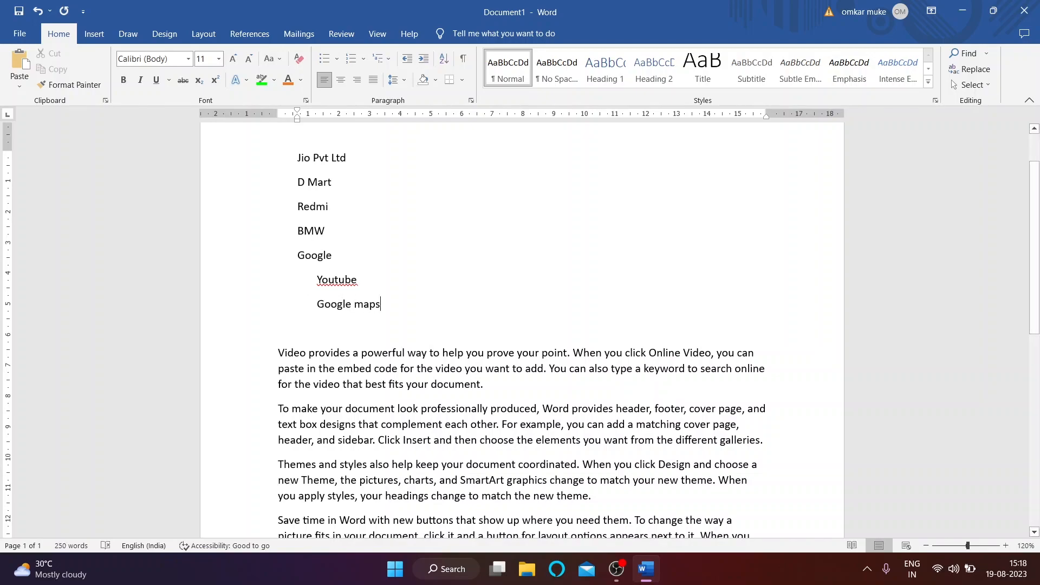
scroll(339, 379, "up", 1)
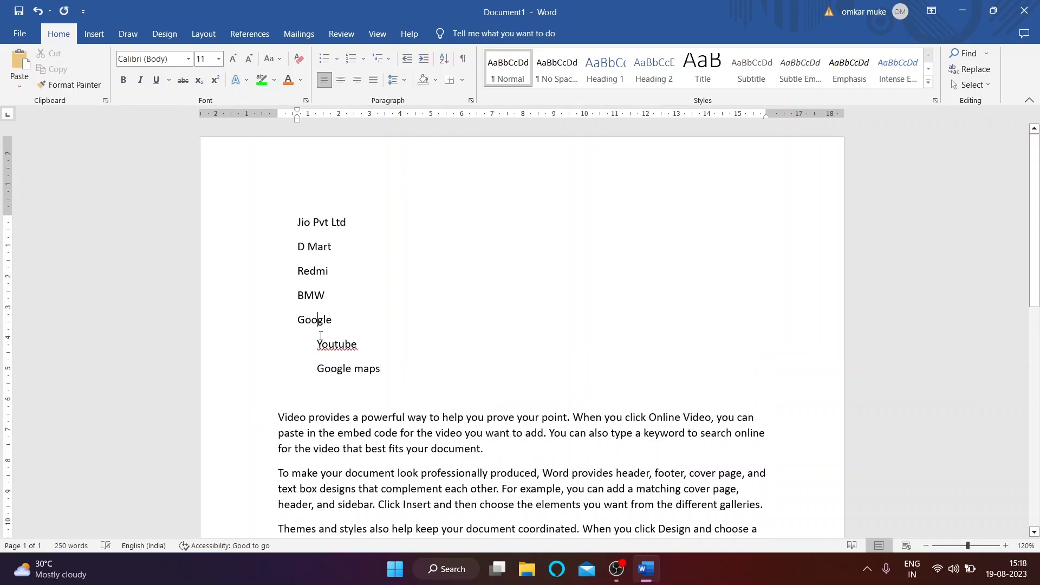
left_click(319, 341)
left_click_drag(301, 220, 408, 368)
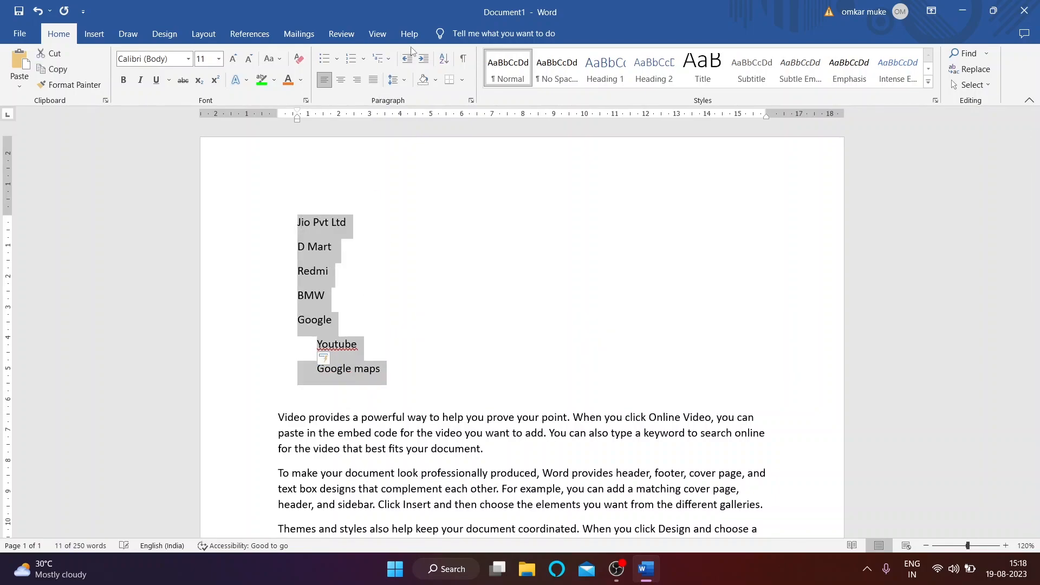
Step: Try 1.1, a)/i), arrow-and-square, and 1 / 1.1 heading multilevel styles on the list
left_click(390, 61)
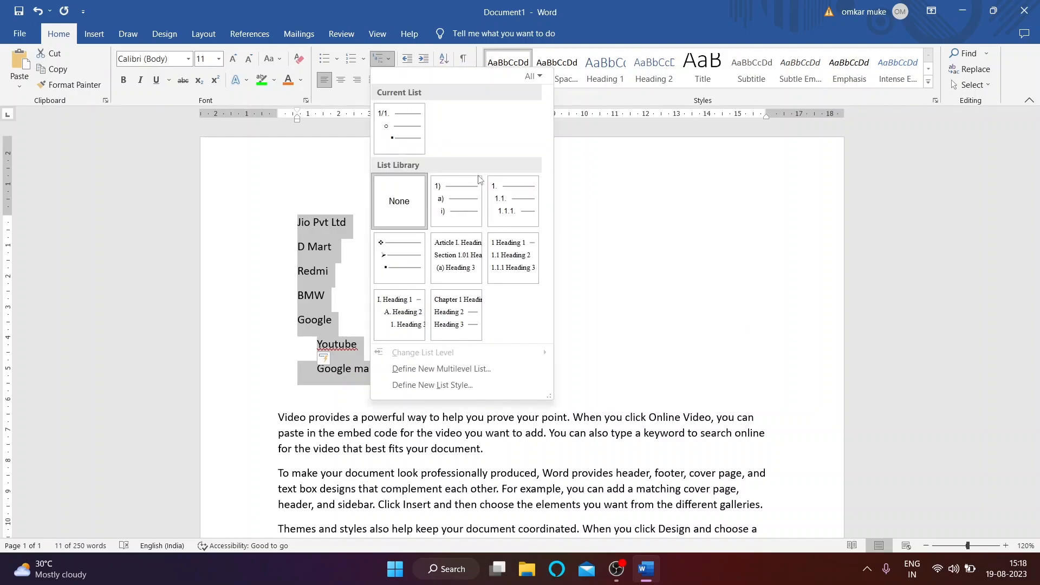
left_click(482, 267)
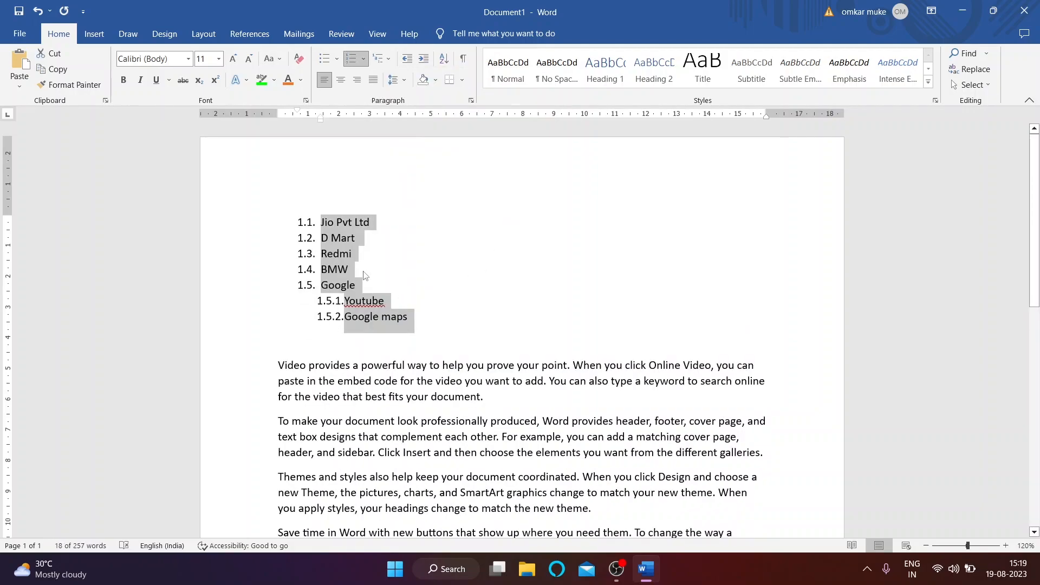
left_click(435, 179)
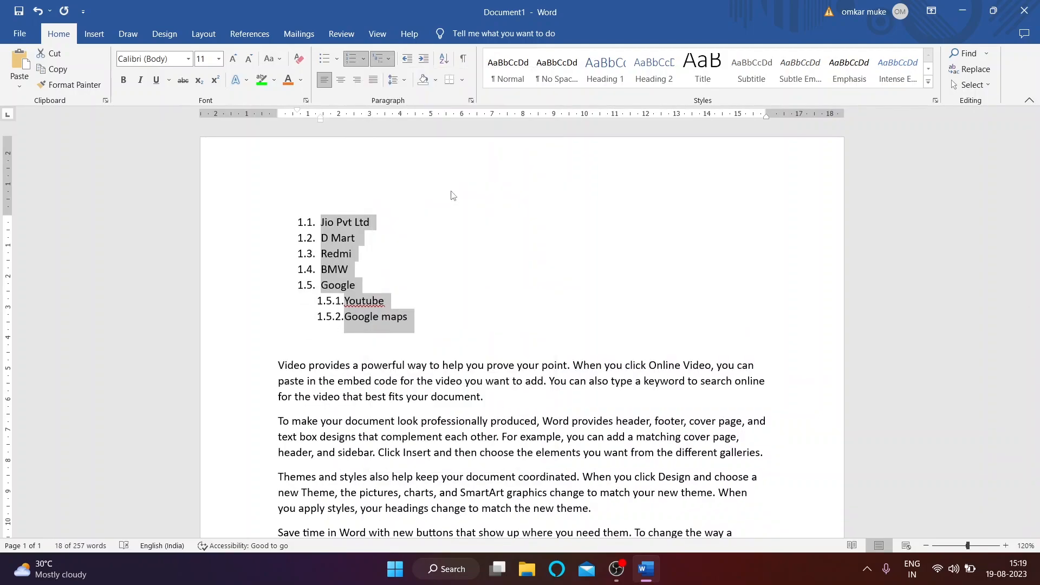
left_click(387, 59)
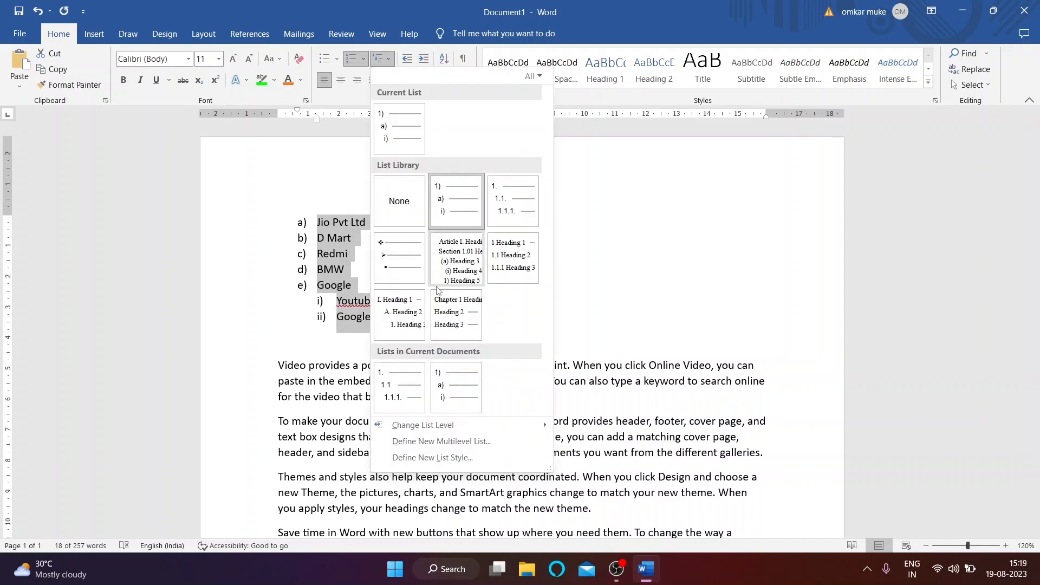
left_click(380, 255)
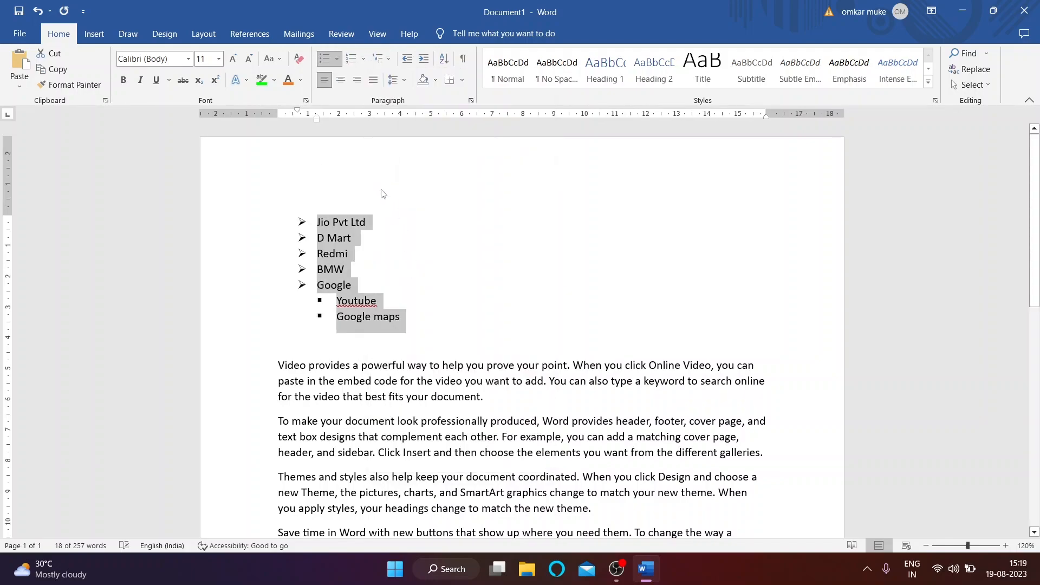
left_click(382, 58)
left_click(494, 267)
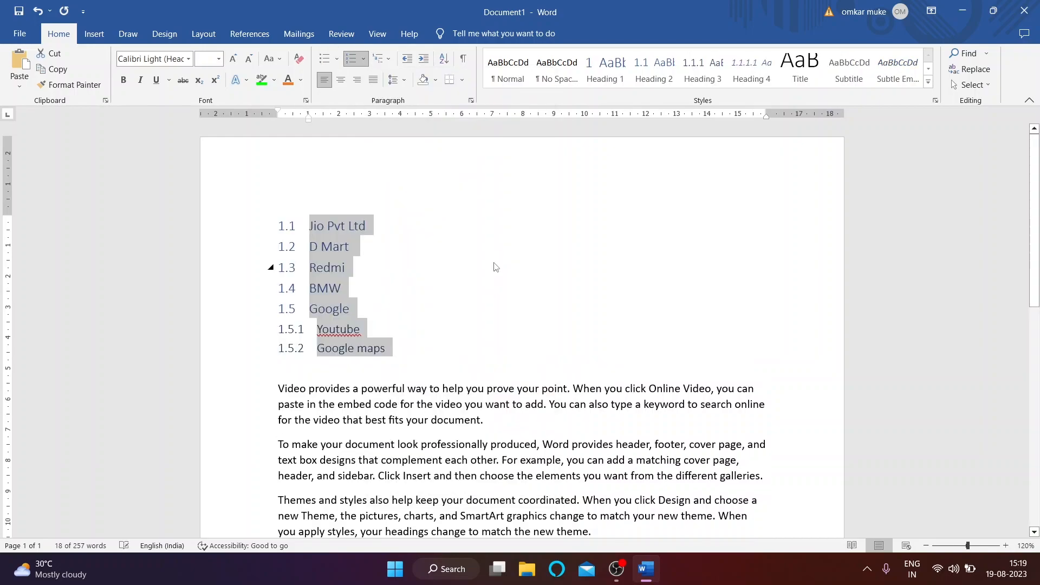
Step: Remove the numbering, then undo back to the 1.1 multilevel numbering
left_click(363, 59)
left_click(365, 195)
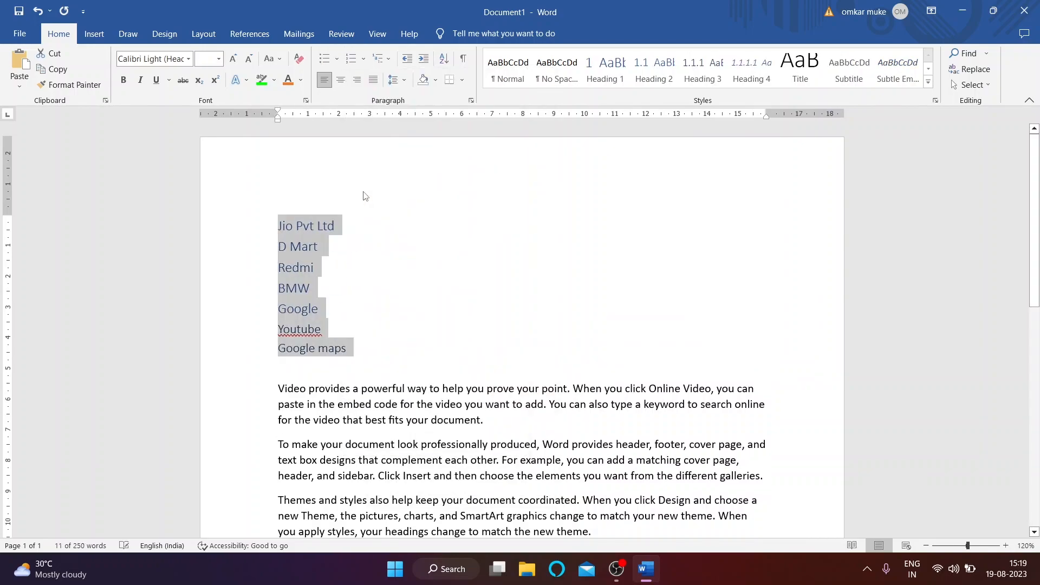
left_click(37, 10)
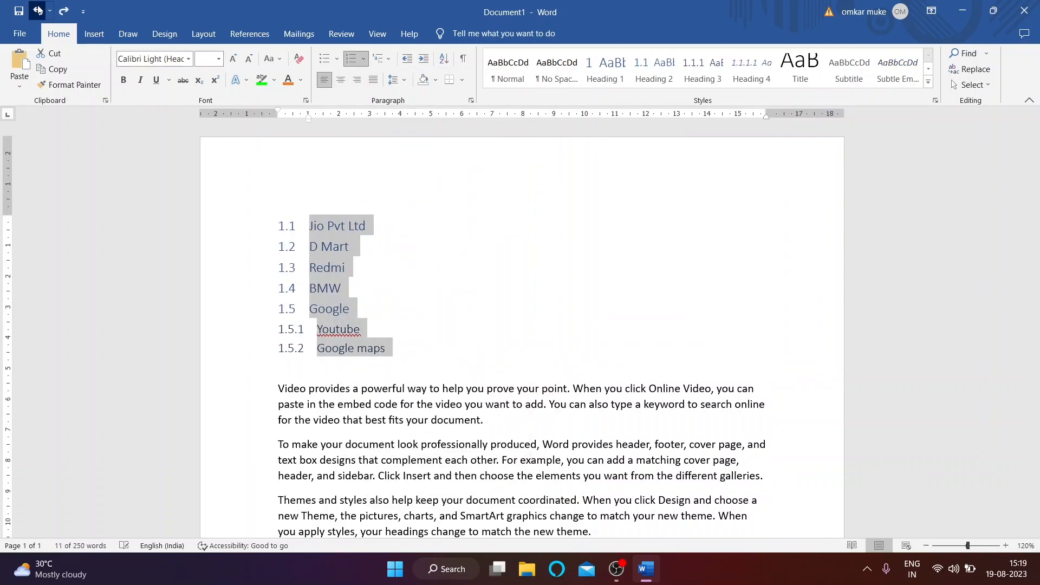
left_click(38, 9)
left_click(38, 10)
left_click(38, 10)
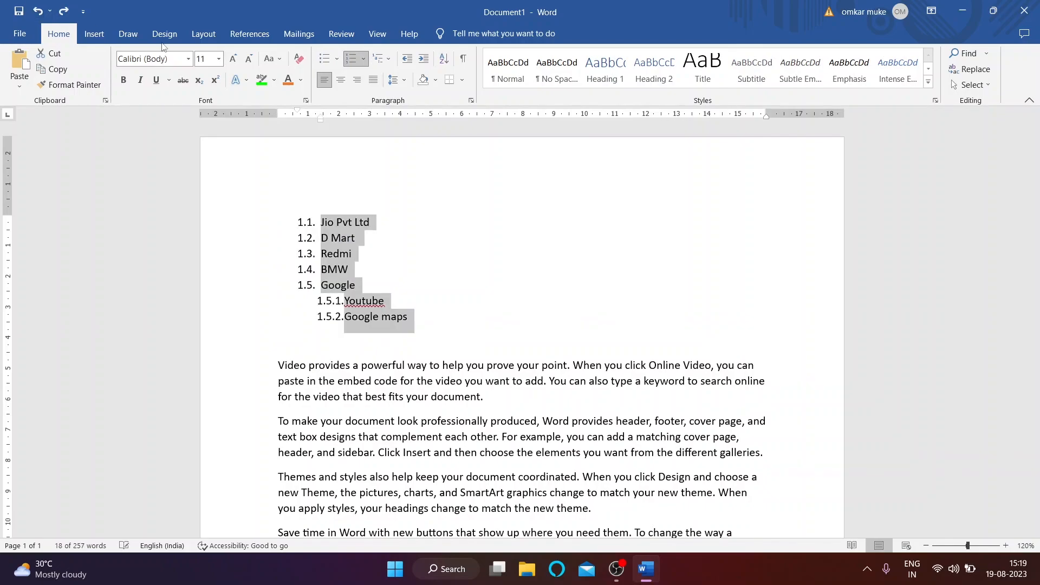
Step: Set Numbering to None and move Youtube back to the left margin
left_click(363, 58)
left_click(365, 187)
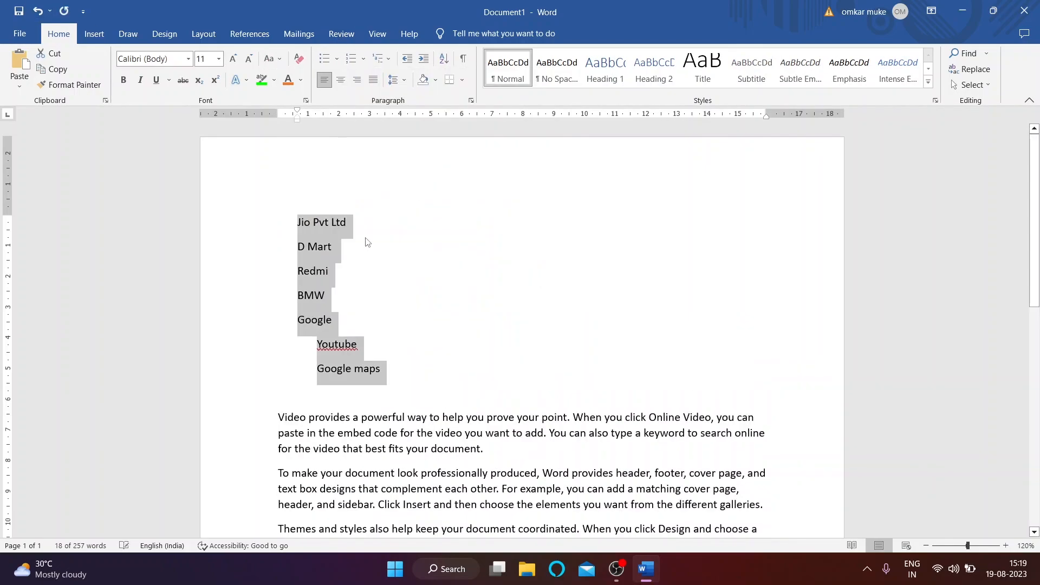
left_click(378, 326)
left_click(317, 344)
key("BackSpace")
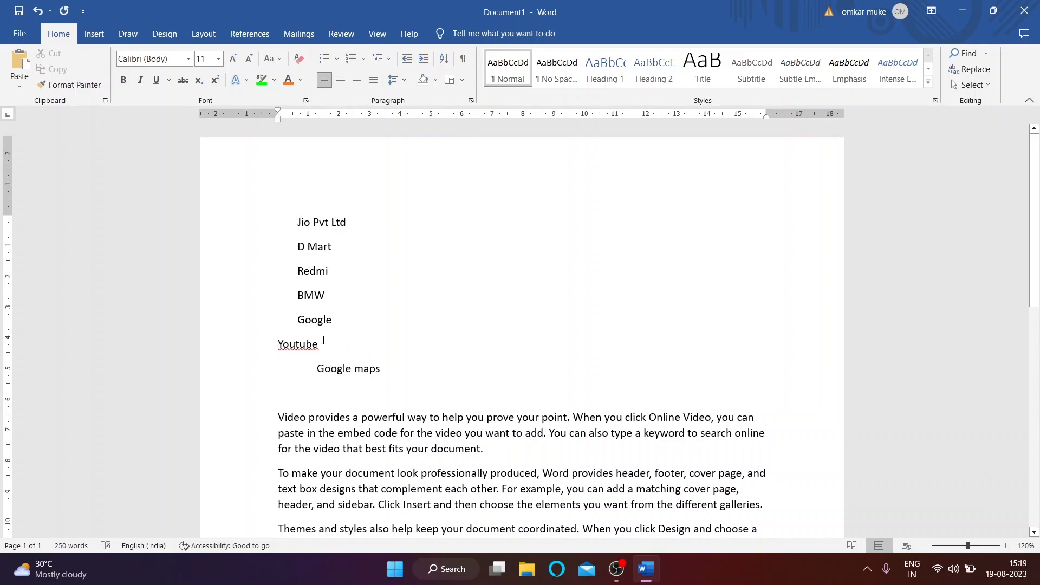
Step: Delete the Youtube and Google maps lines, then test indent levels on Jio Pvt Ltd
left_click_drag(277, 343, 398, 370)
key("BackSpace")
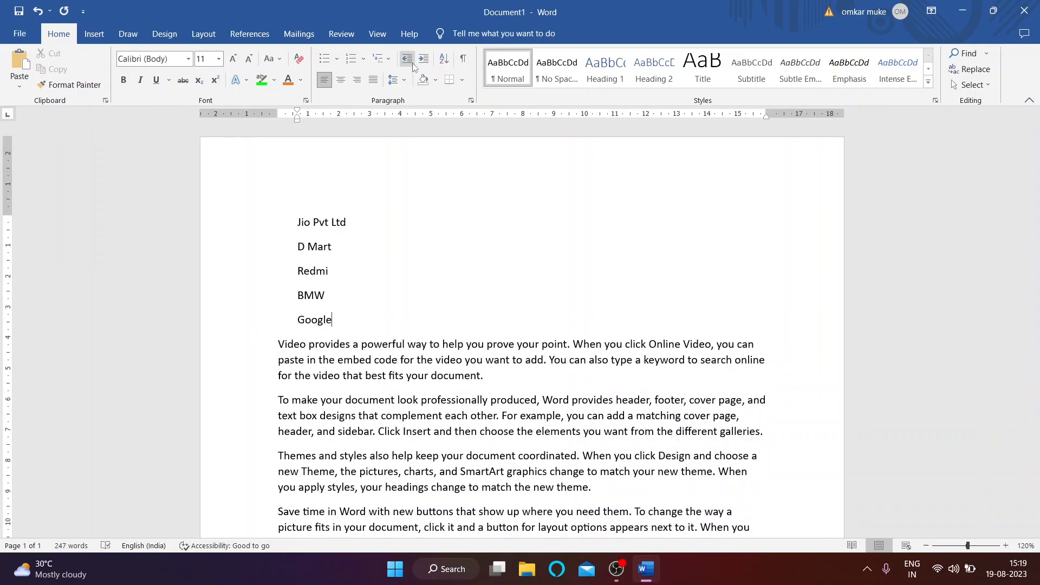
left_click_drag(300, 226, 353, 227)
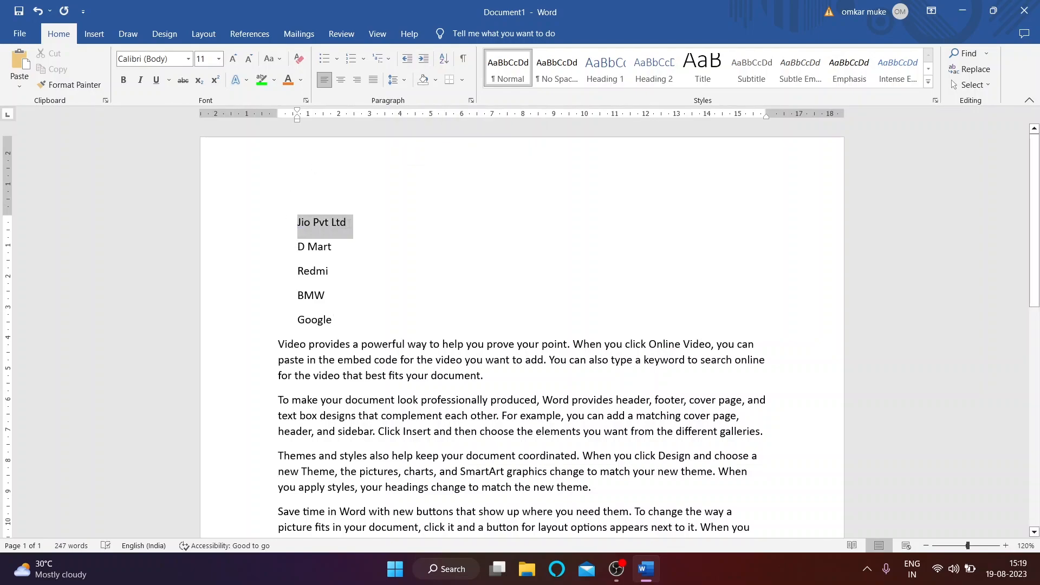
left_click(424, 64)
left_click(427, 63)
left_click(427, 62)
left_click(427, 62)
left_click(426, 63)
left_click(427, 62)
left_click(427, 63)
left_click(426, 63)
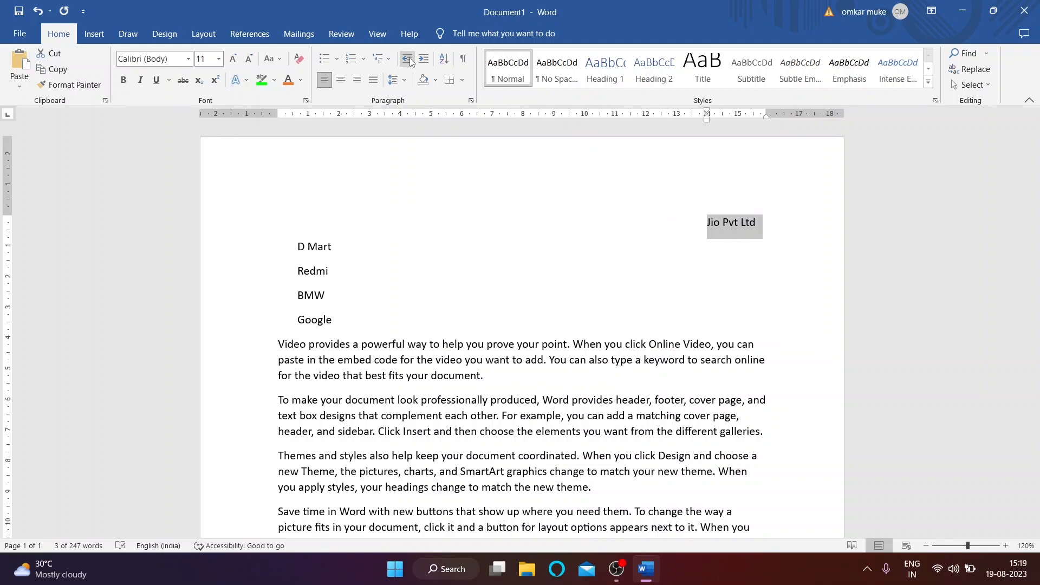
left_click(410, 62)
left_click(410, 62)
left_click(411, 62)
left_click(410, 62)
left_click(410, 61)
left_click(410, 62)
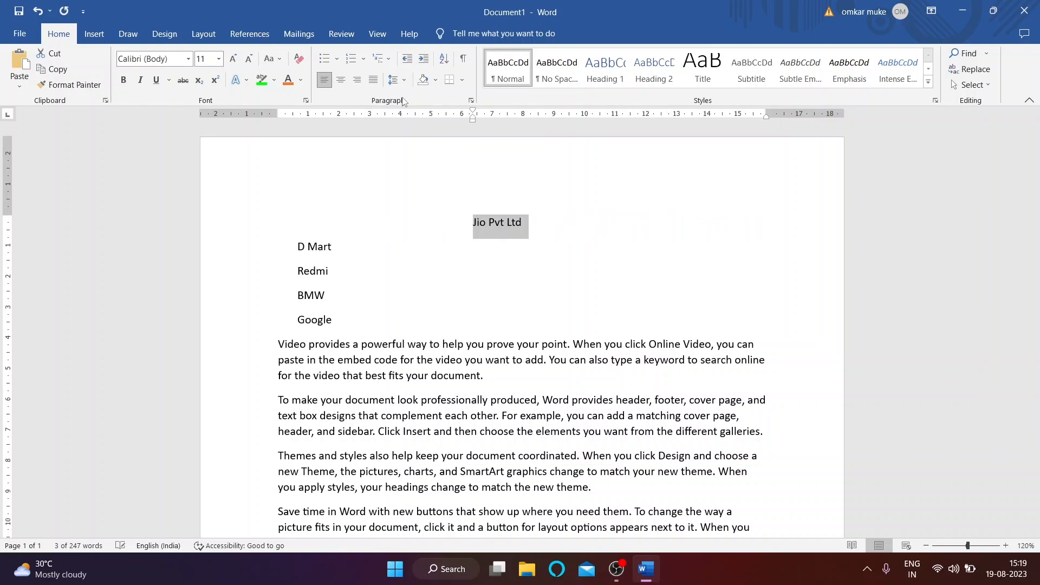
left_click(424, 59)
Step: Experiment with Increase and Decrease Indent on the D Mart line
triple_click(301, 246)
left_click(424, 63)
left_click(424, 63)
left_click(424, 63)
left_click(424, 62)
double_click(424, 63)
left_click(424, 63)
left_click(424, 63)
left_click(424, 63)
left_click(409, 61)
double_click(409, 62)
left_click(409, 61)
double_click(410, 62)
left_click(410, 62)
left_click(410, 60)
left_click(424, 59)
double_click(411, 59)
left_click(410, 60)
left_click(424, 59)
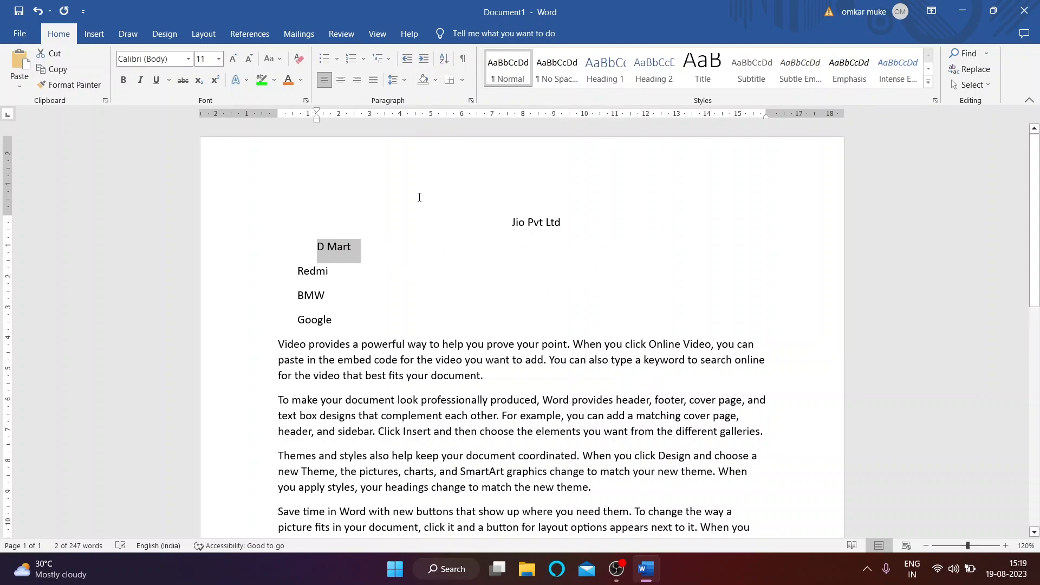
Step: Shift all five names' indent left and right, then undo to restore the original indent
left_click_drag(474, 212, 511, 314)
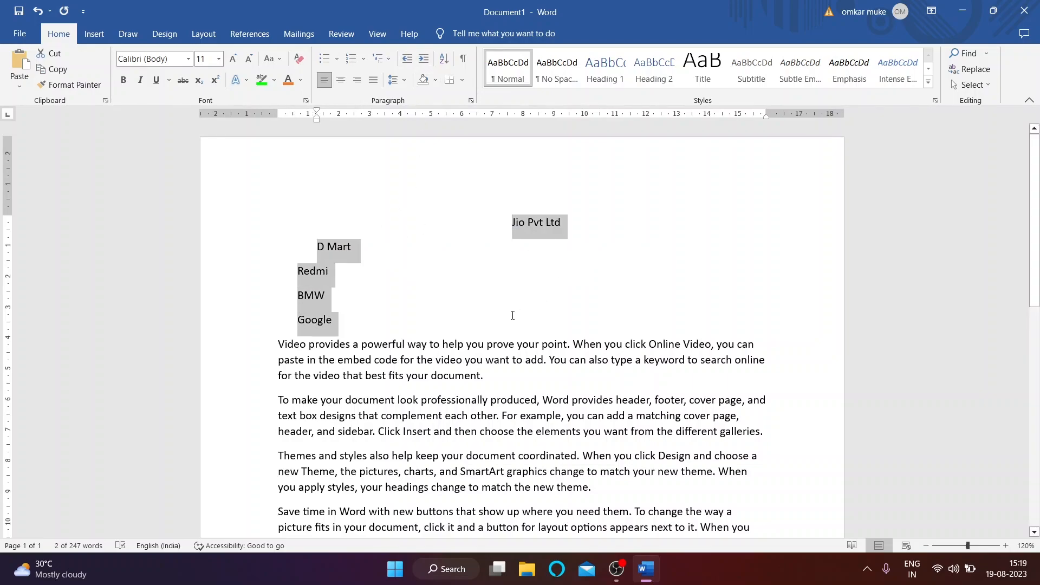
left_click(410, 63)
left_click(410, 63)
left_click(410, 62)
left_click(410, 63)
left_click(422, 64)
left_click(423, 65)
left_click(423, 65)
key("ctrl+z")
key("ctrl+z")
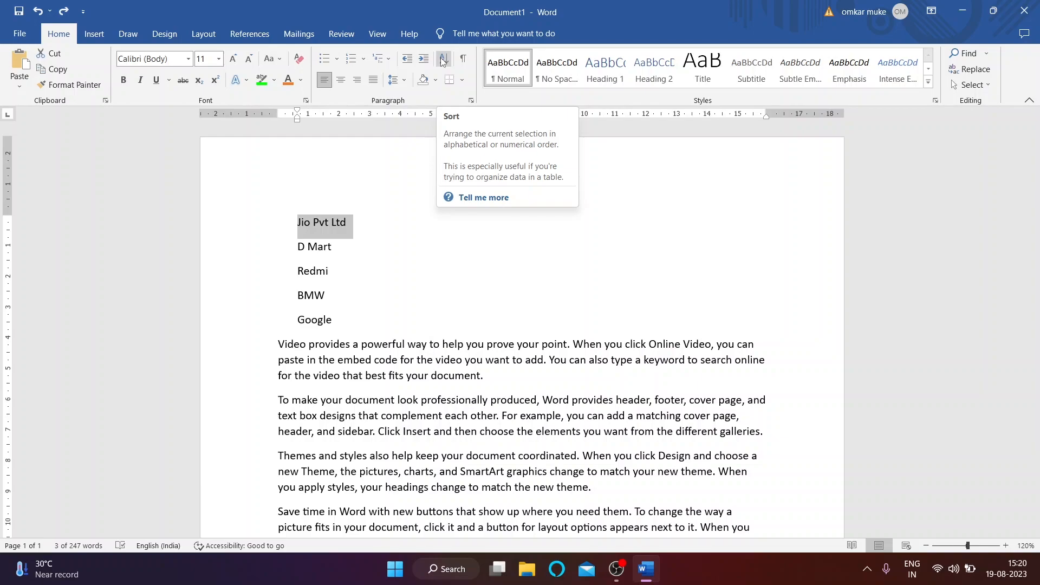
Step: Select the five company lines and sort them in ascending order
left_click(443, 61)
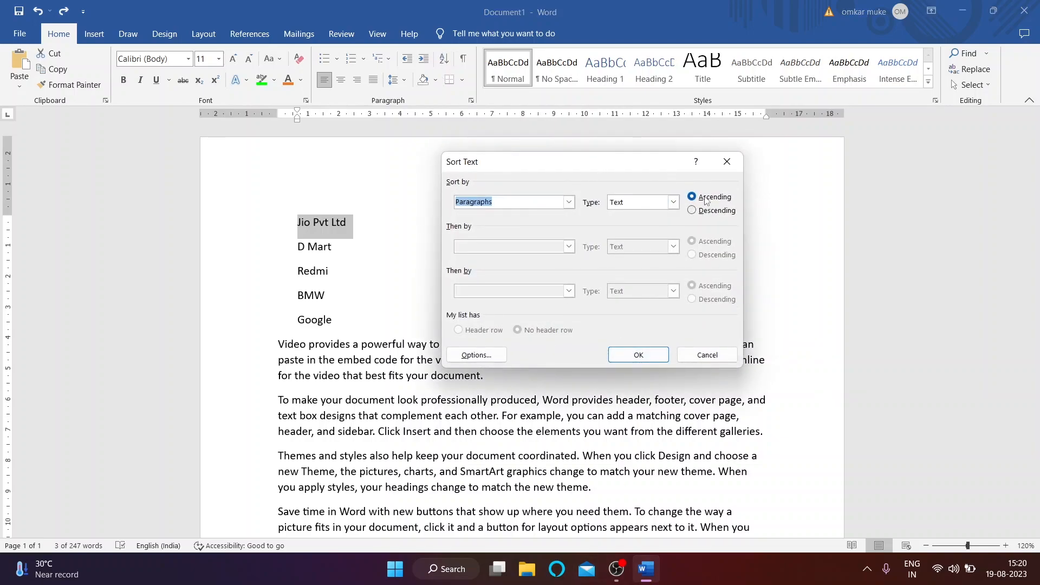
left_click(707, 355)
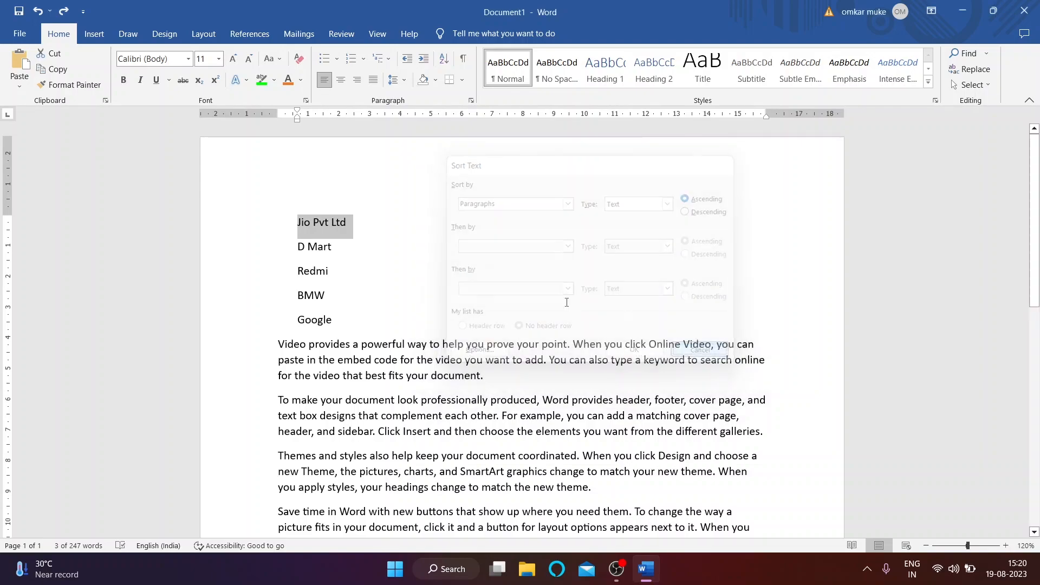
key("Down")
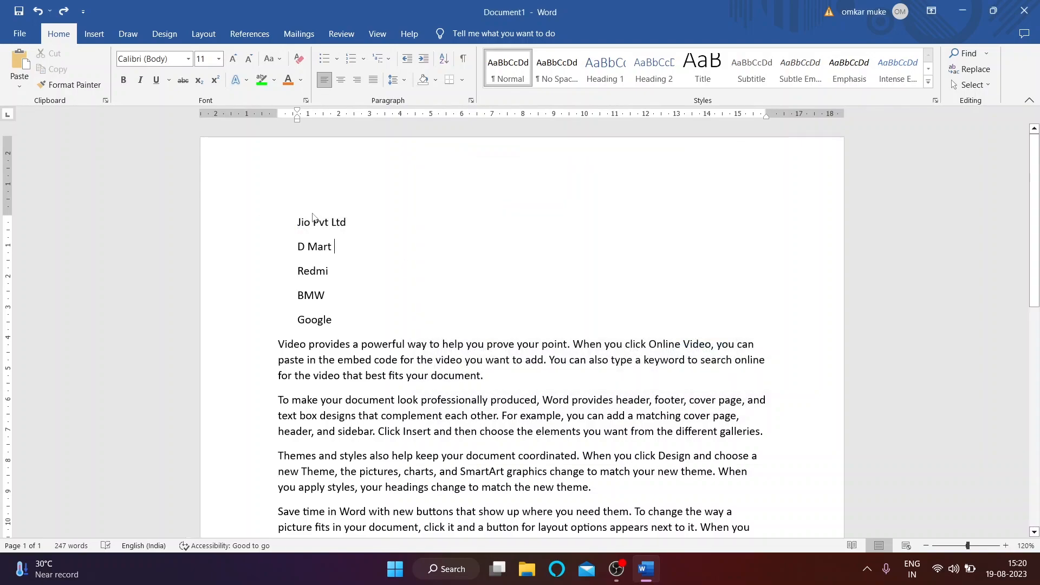
left_click_drag(298, 222, 344, 316)
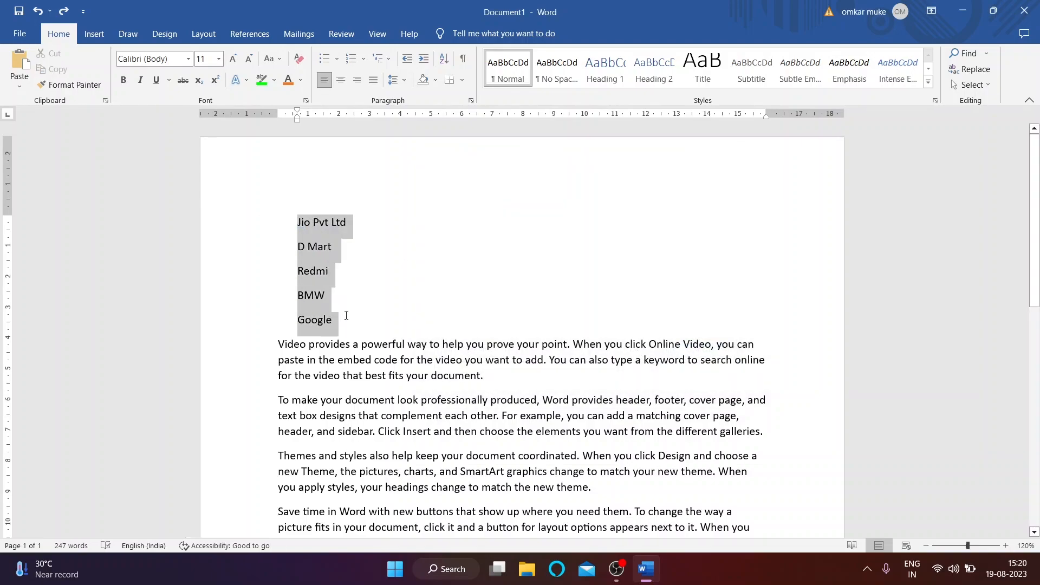
left_click(443, 59)
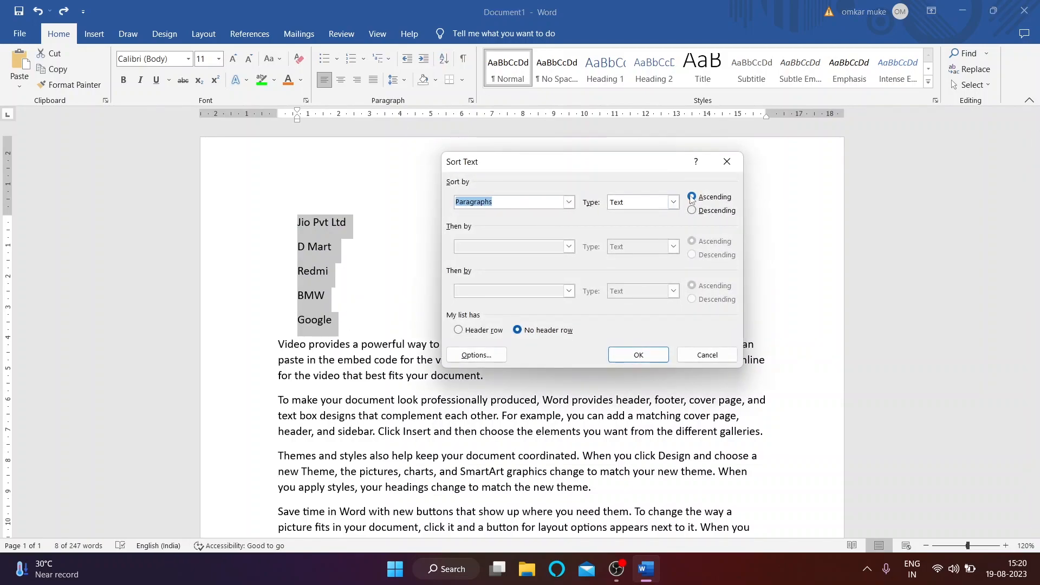
left_click(616, 353)
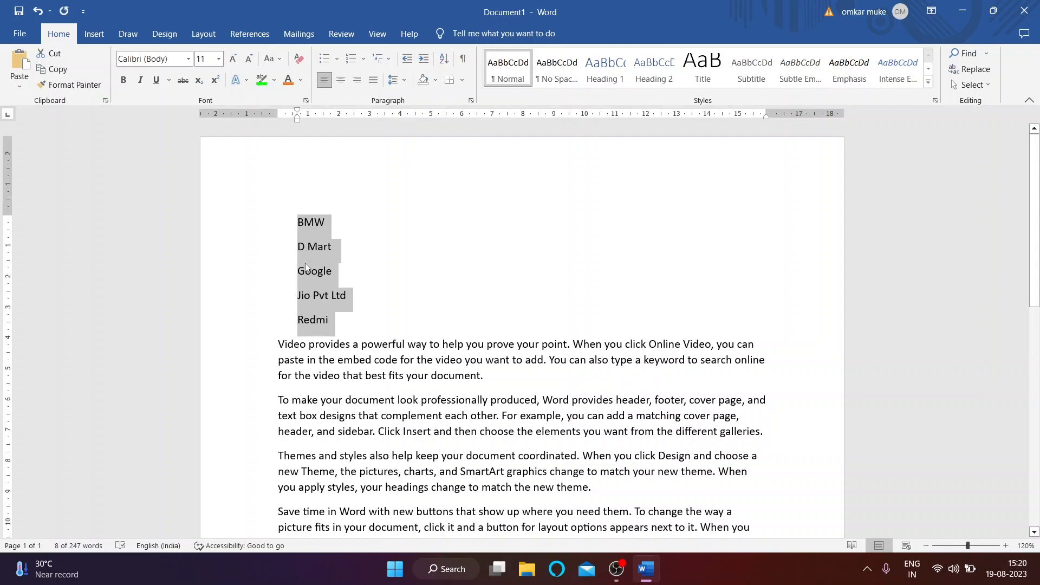
Step: Re-sort the names descending: Redmi, Jio Pvt Ltd, Google, D Mart, BMW
left_click(444, 58)
left_click(693, 211)
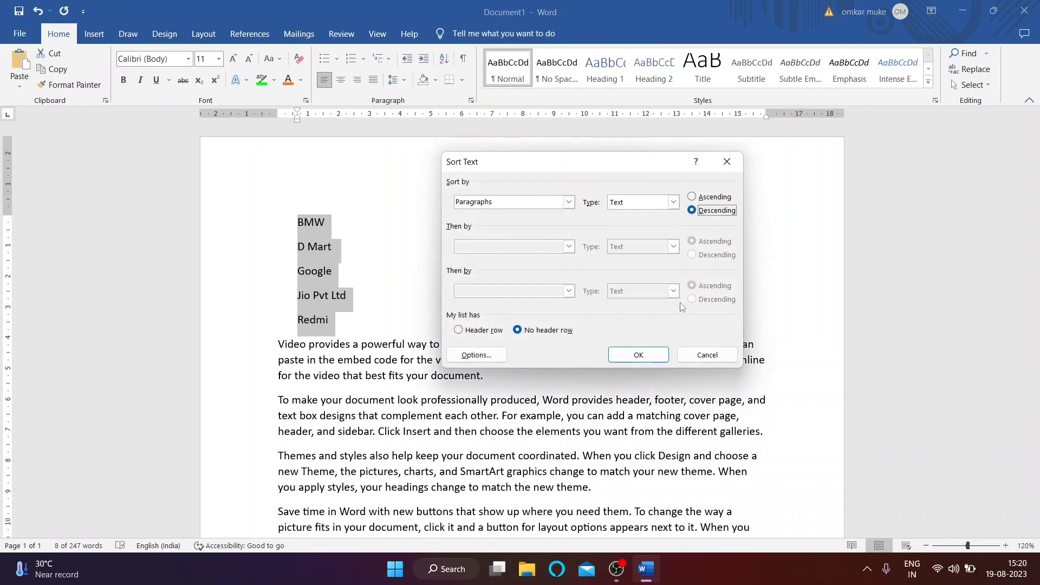
left_click(639, 355)
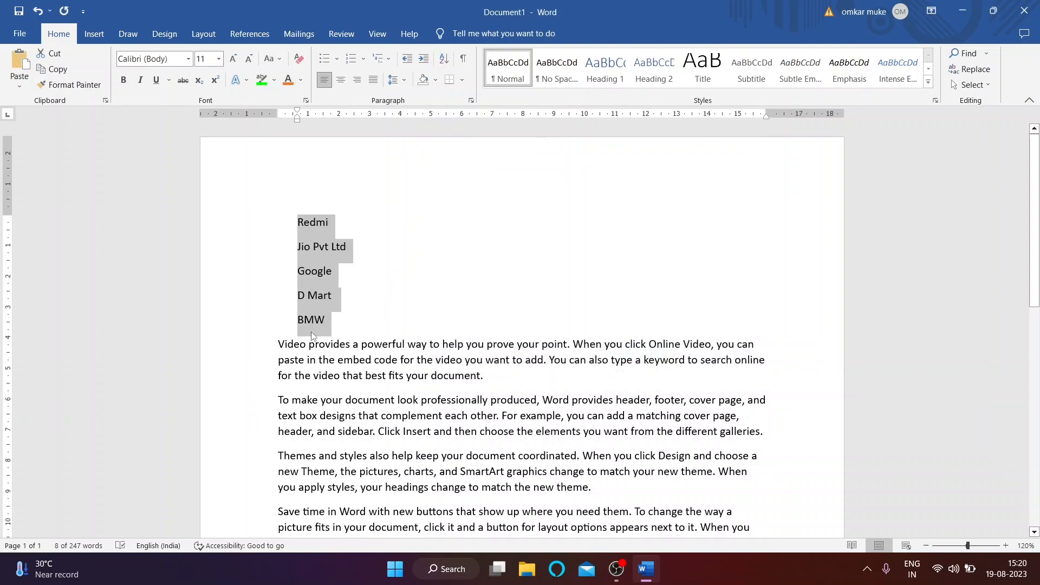
left_click(445, 59)
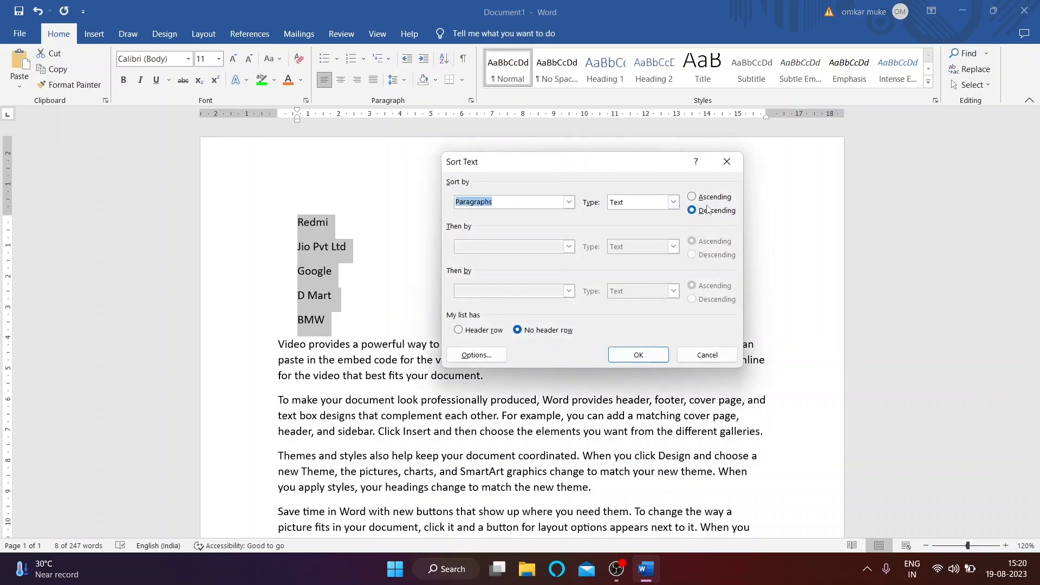
left_click(707, 356)
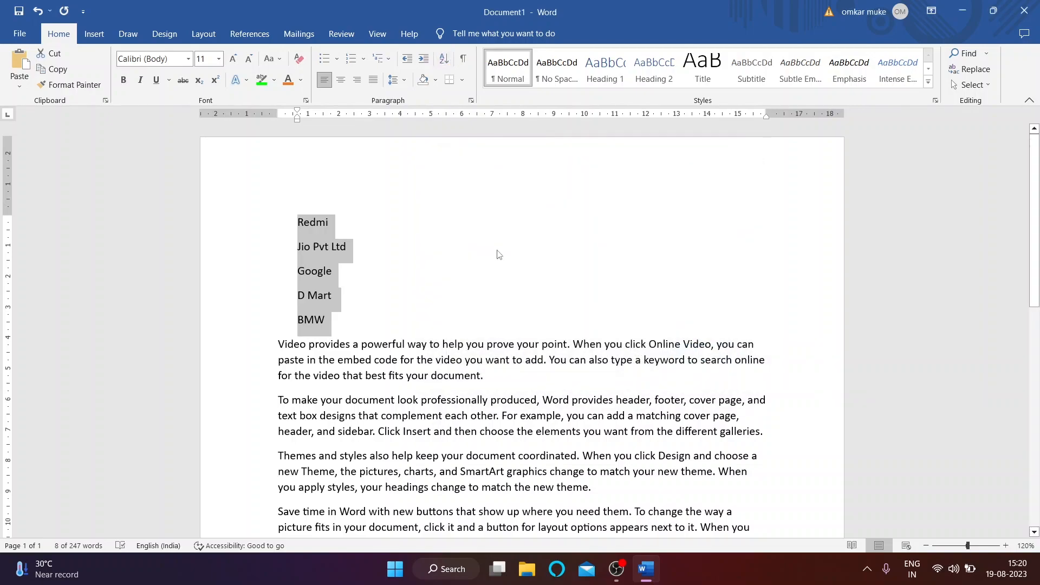
Step: Show paragraph marks and deselect to review the sorted list
left_click(465, 58)
left_click(425, 271)
scroll(428, 303, "down", 3)
scroll(430, 313, "up", 3)
scroll(345, 230, "up", 1)
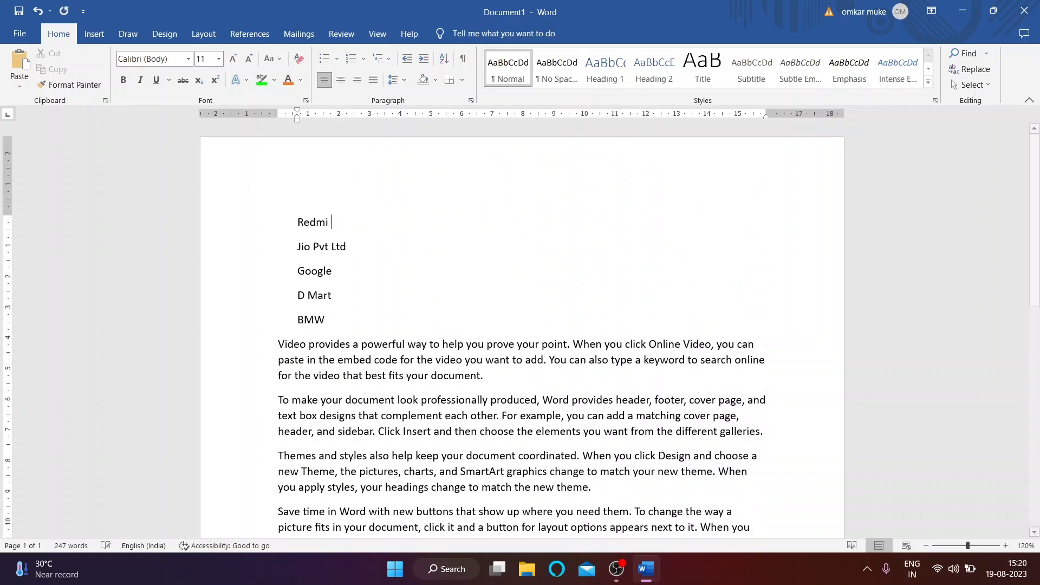
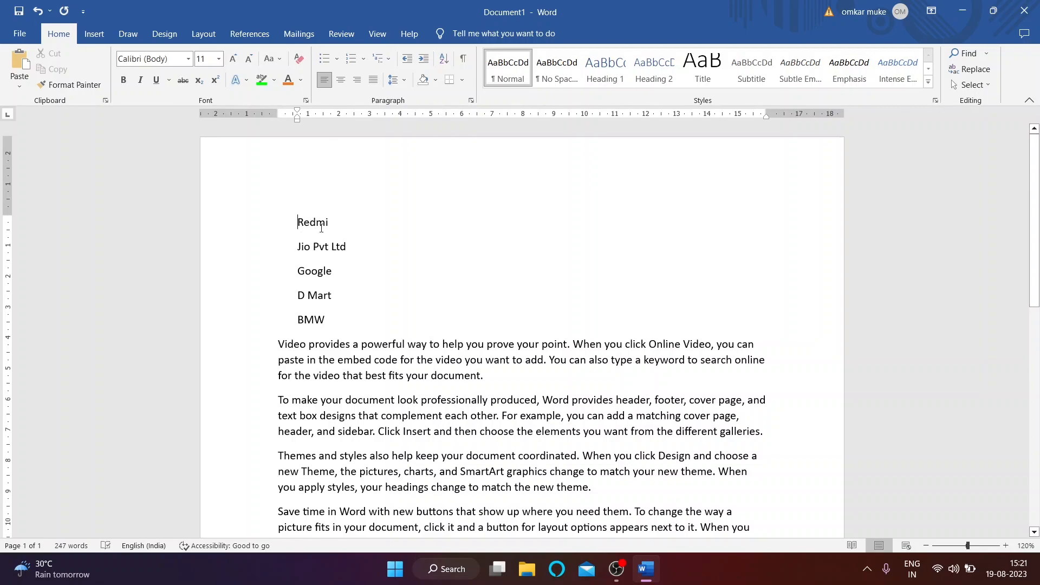
Step: Show formatting marks and edit the tabs and empty lines after Redmi
left_click_drag(316, 225, 332, 321)
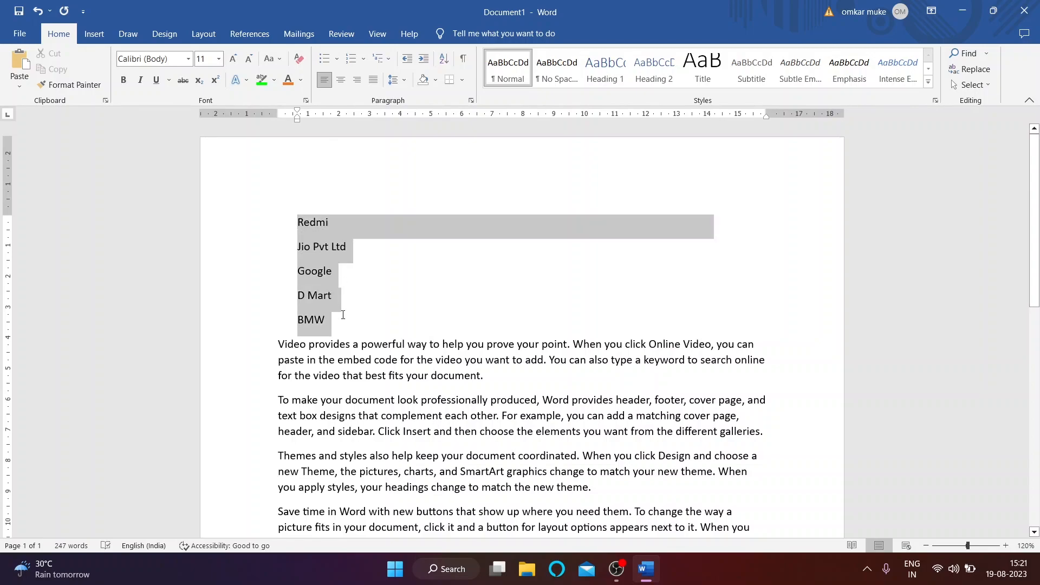
left_click(465, 61)
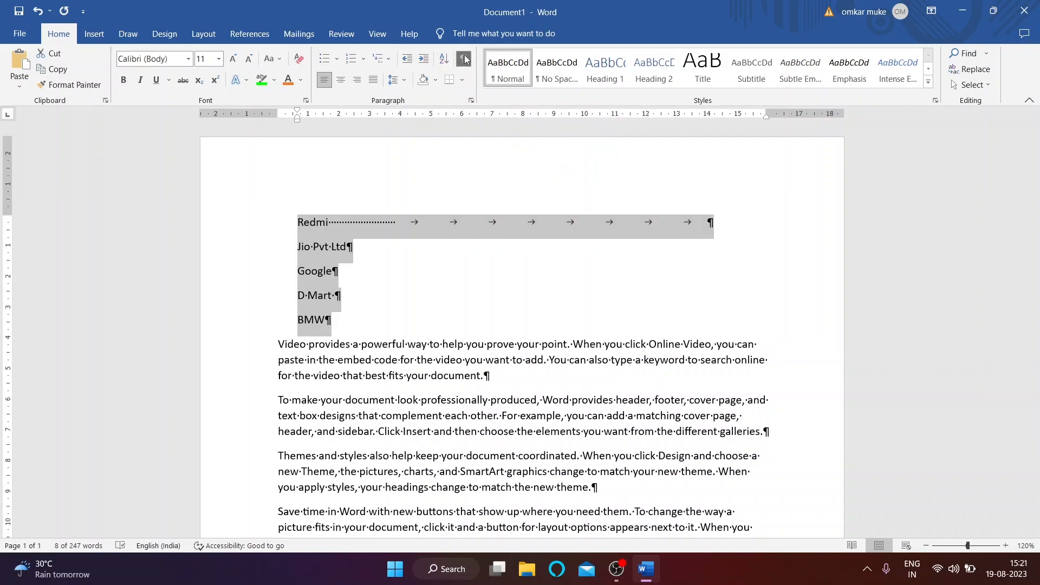
left_click(473, 222)
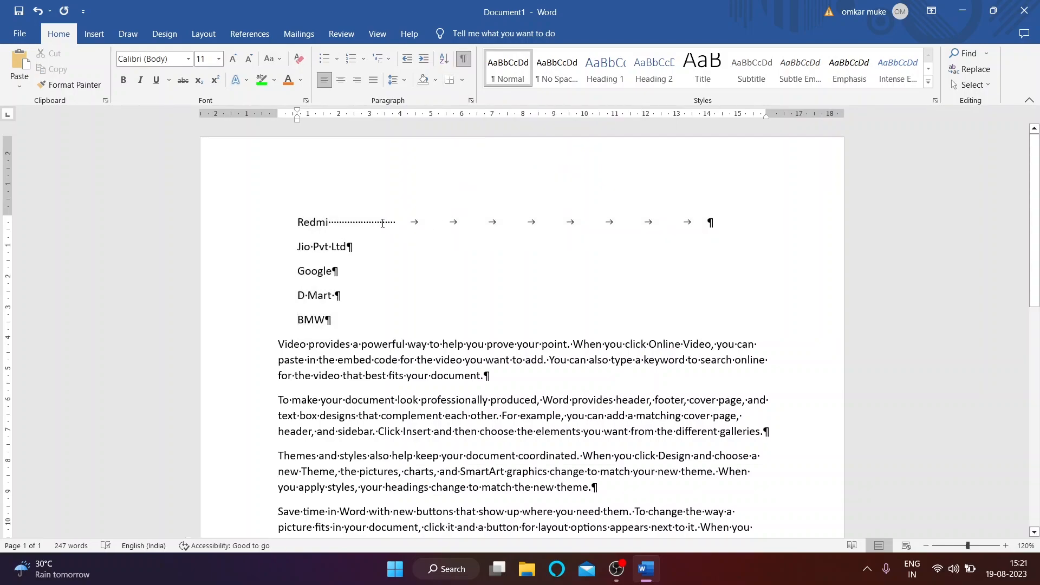
scroll(383, 223, "up", 7, "ctrl")
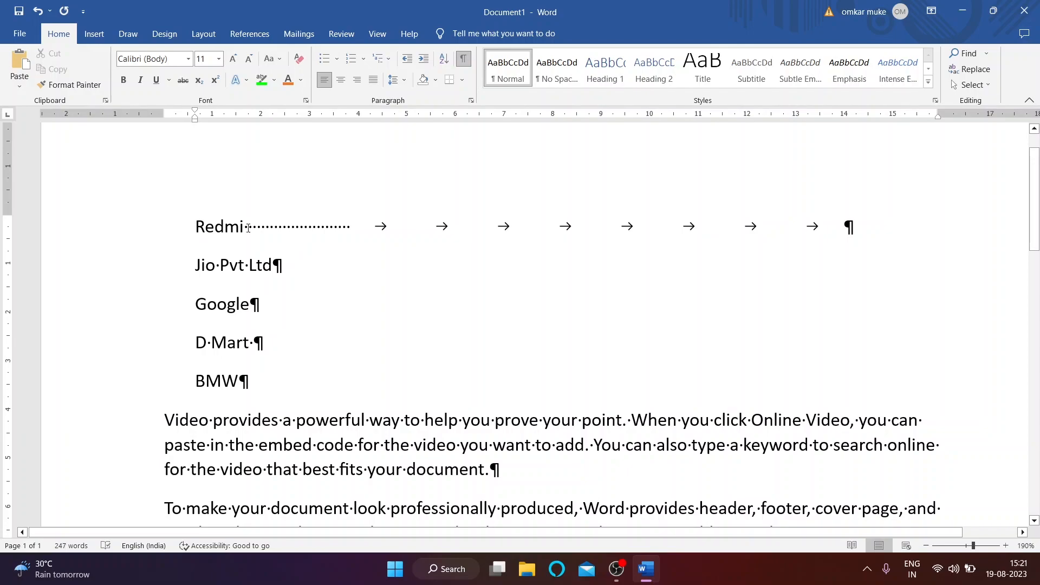
left_click(312, 231)
key("Tab")
key("Tab")
key("Tab")
key("Tab")
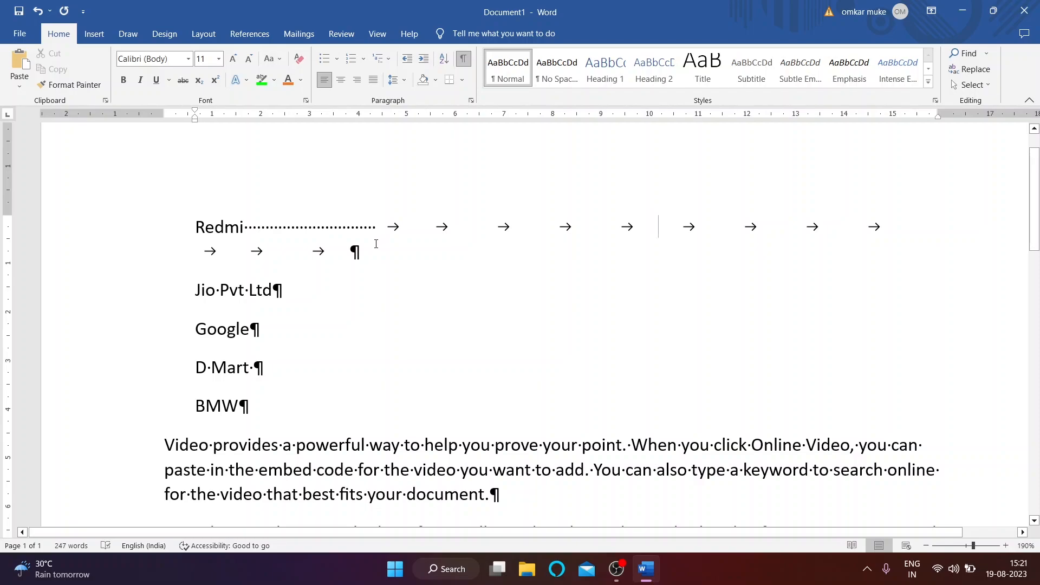
key("Return")
key("Return")
key("Return")
key("Return")
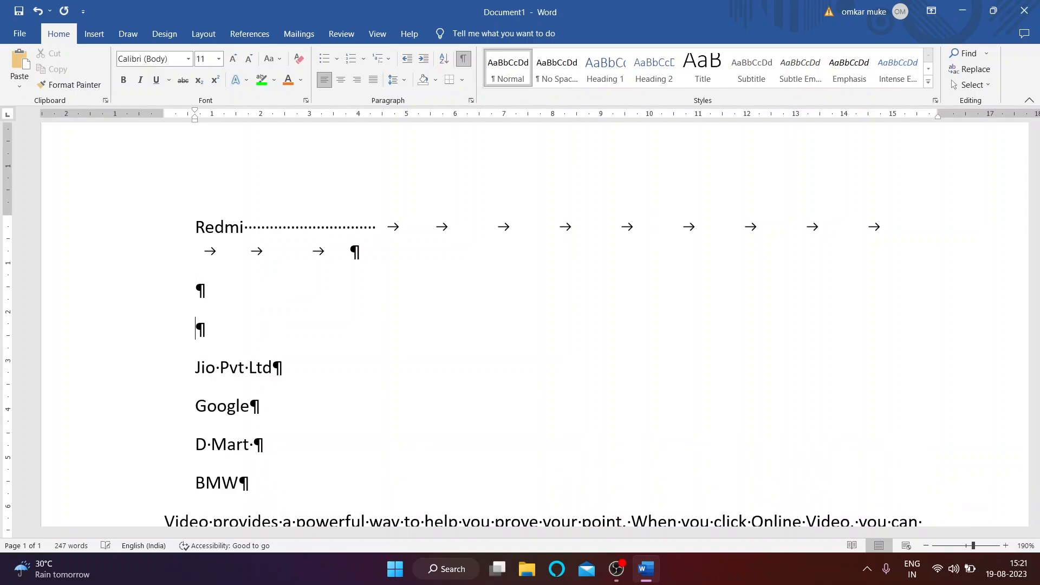
key("Delete")
key("BackSpace")
key("BackSpace")
key("BackSpace")
key("BackSpace")
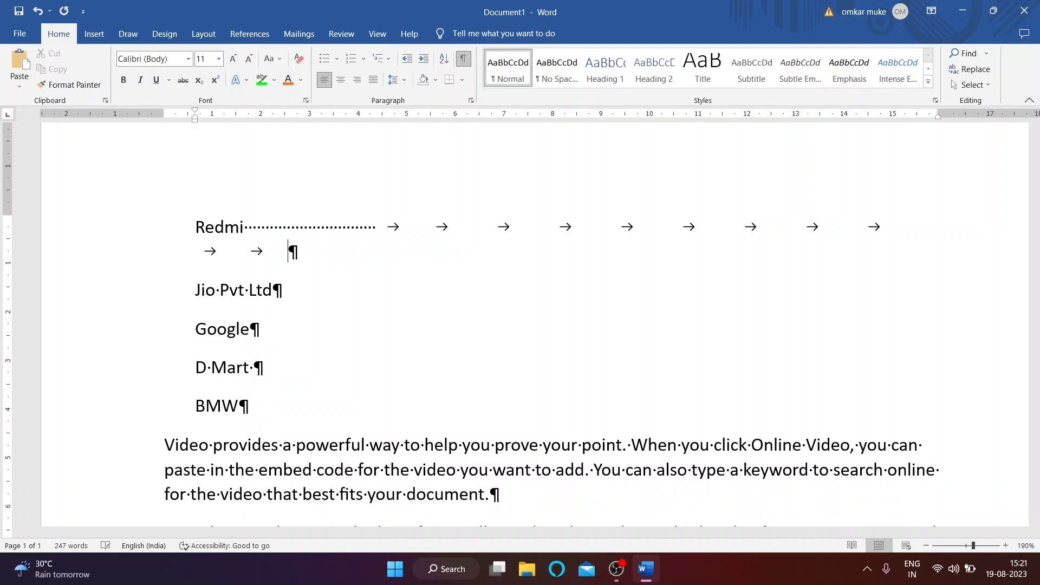
Step: Hide formatting marks and delete the trailing spaces and tabs after Redmi
left_click(466, 63)
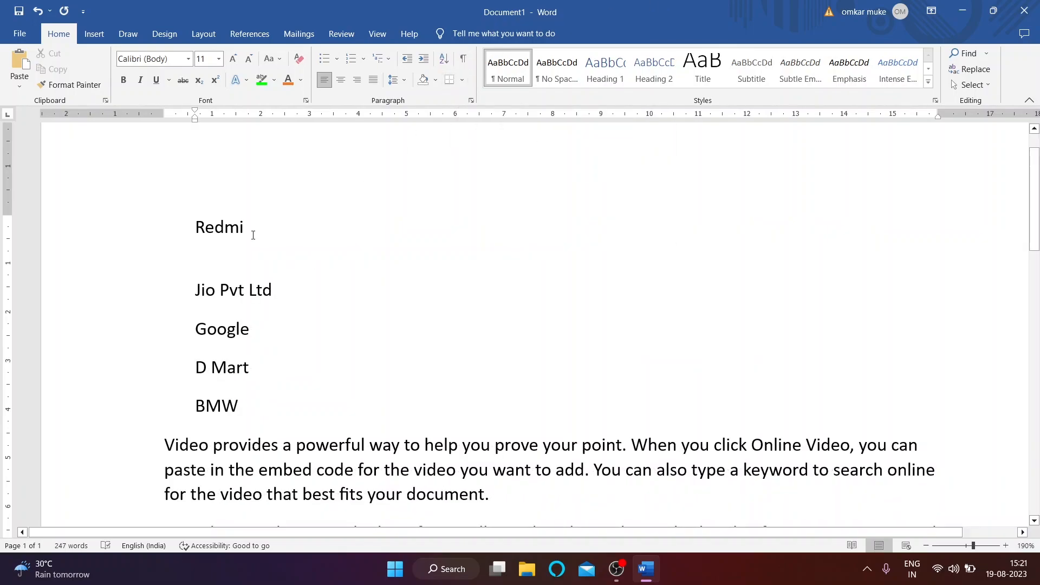
left_click_drag(249, 230, 296, 251)
key("BackSpace")
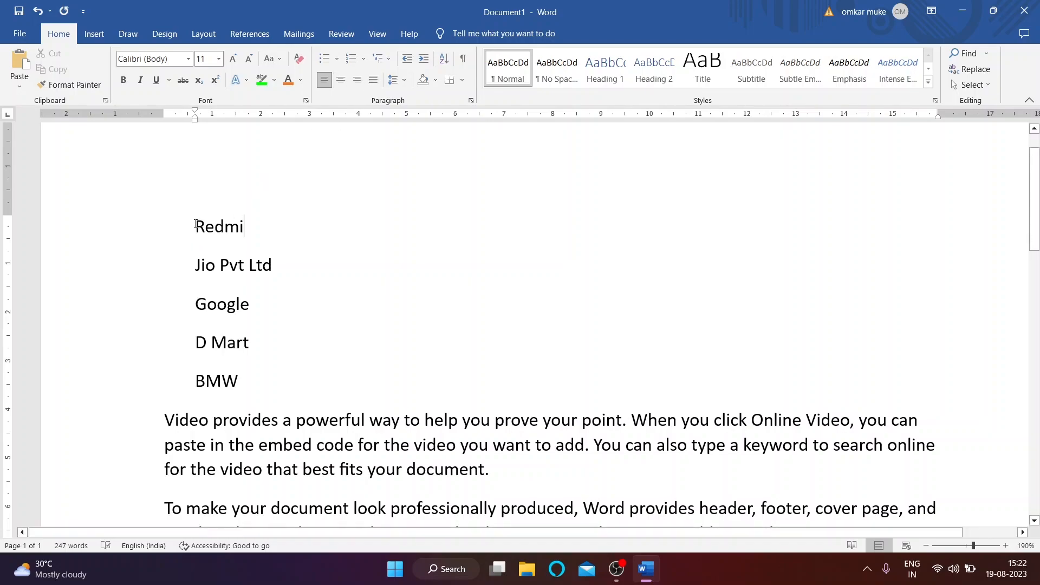
Step: Center the Redmi line and right-align the Jio Pvt Ltd line
left_click_drag(196, 224, 257, 231)
left_click(340, 80)
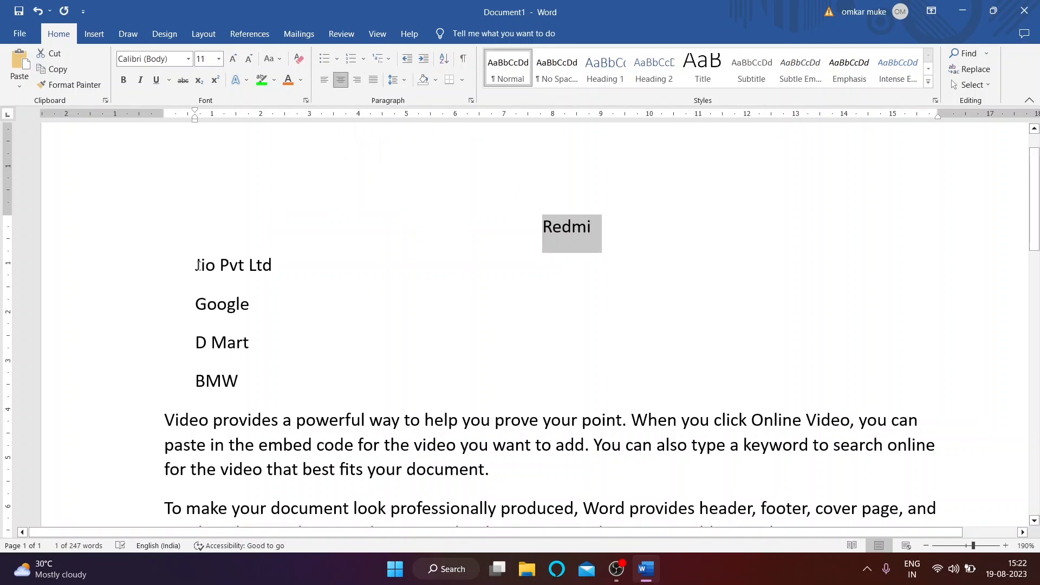
left_click_drag(197, 264, 290, 259)
left_click(357, 79)
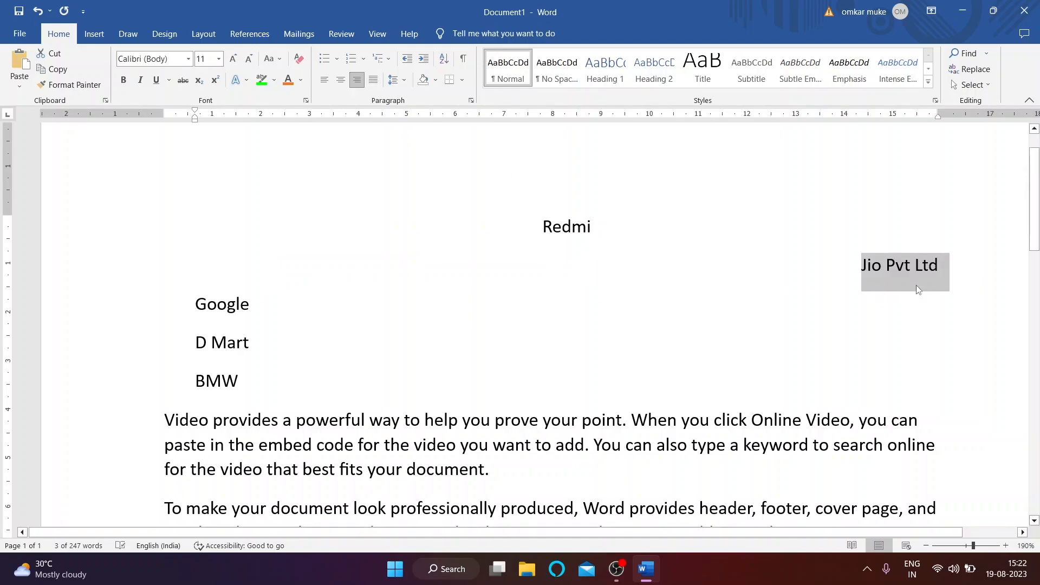
left_click_drag(197, 303, 238, 384)
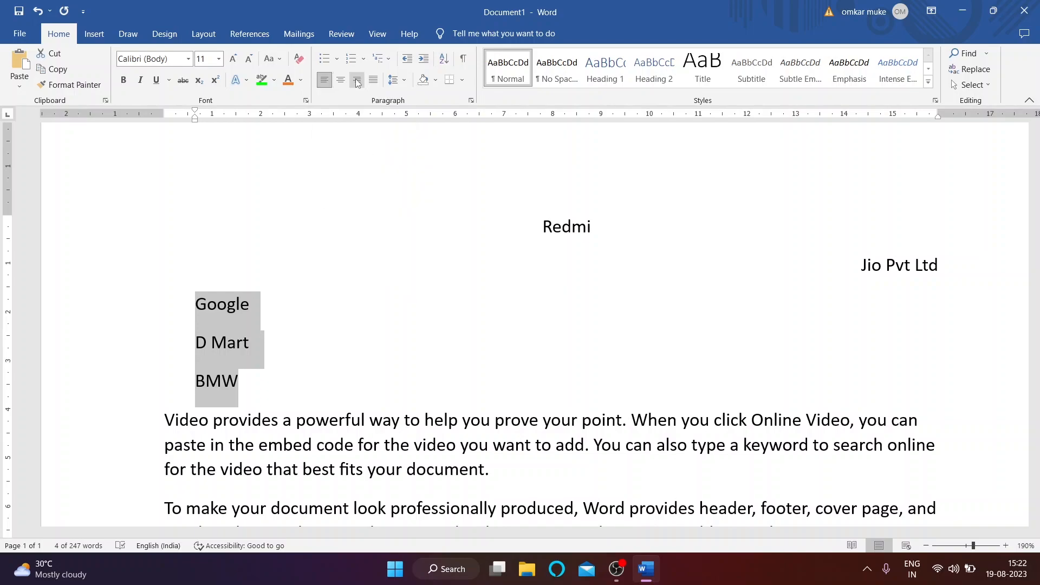
scroll(562, 231, "down", 1)
scroll(562, 231, "down", 4)
scroll(406, 288, "up", 3)
scroll(406, 288, "down", 3)
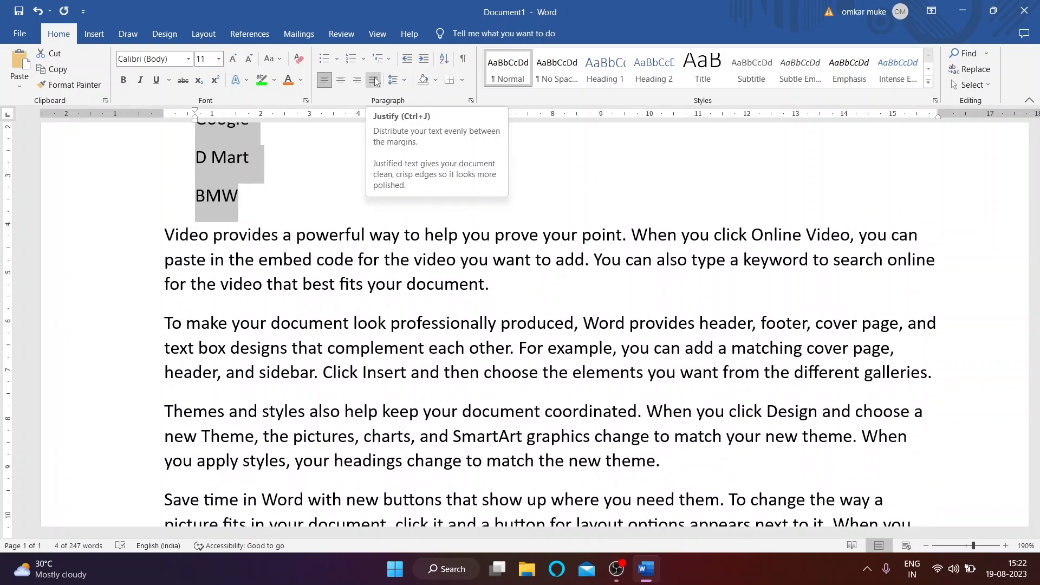
left_click(324, 323)
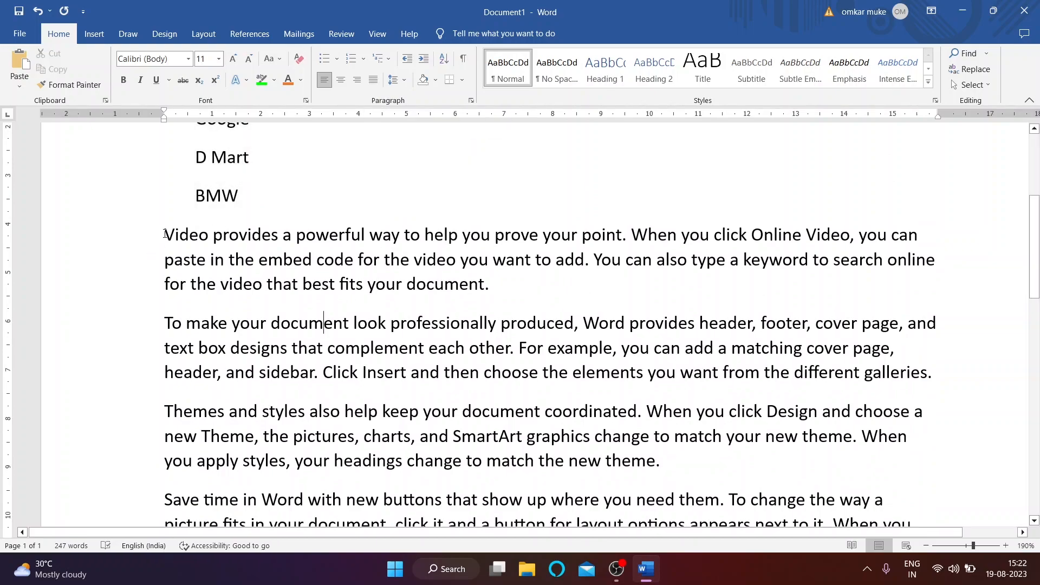
Step: Justify all the body paragraphs starting from 'Video'
left_click_drag(165, 233, 925, 309)
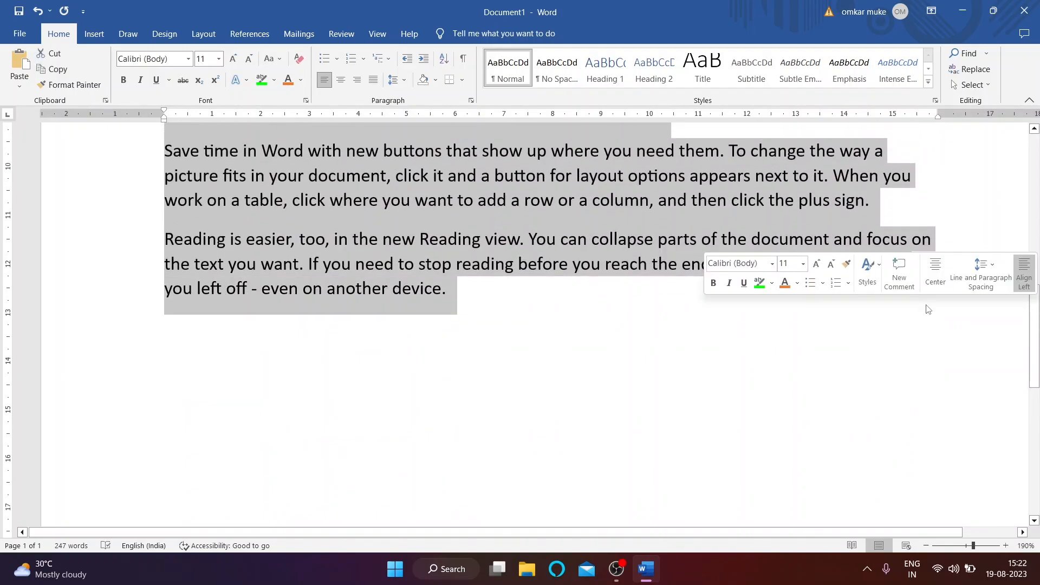
scroll(849, 345, "up", 10)
scroll(849, 345, "up", 1)
left_click_drag(973, 546, 970, 545)
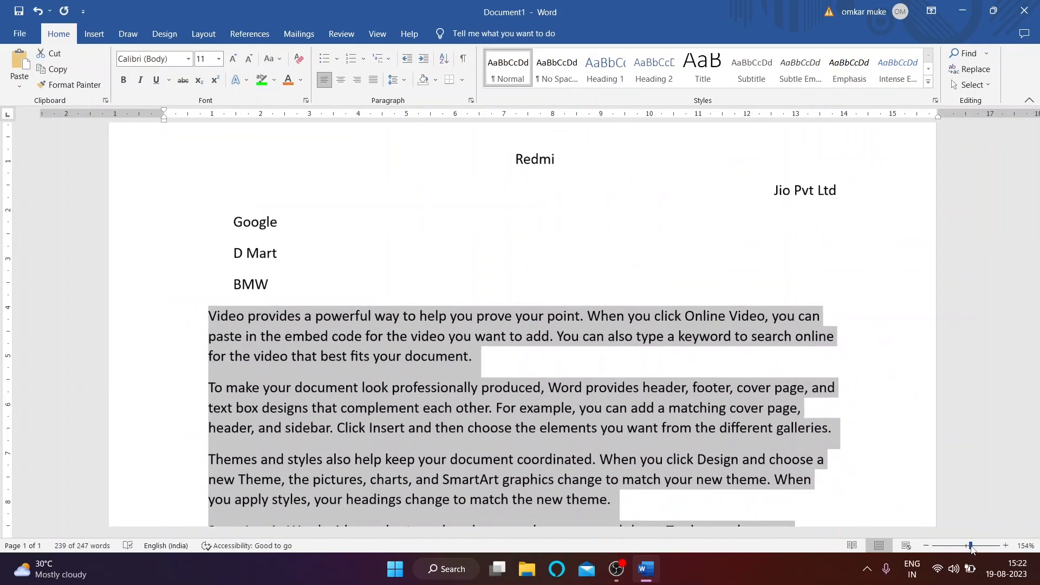
scroll(784, 436, "down", 3)
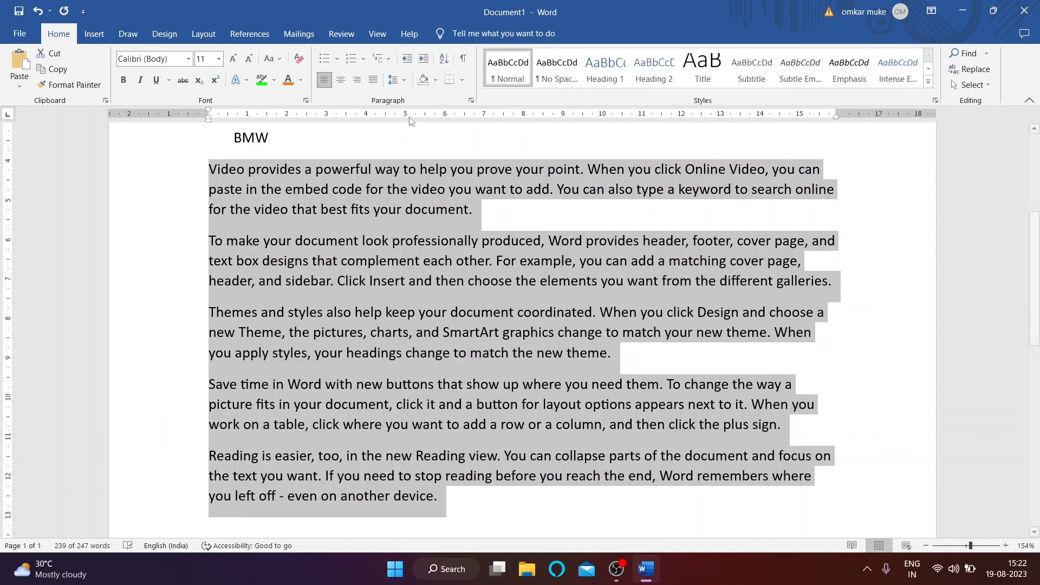
left_click(374, 81)
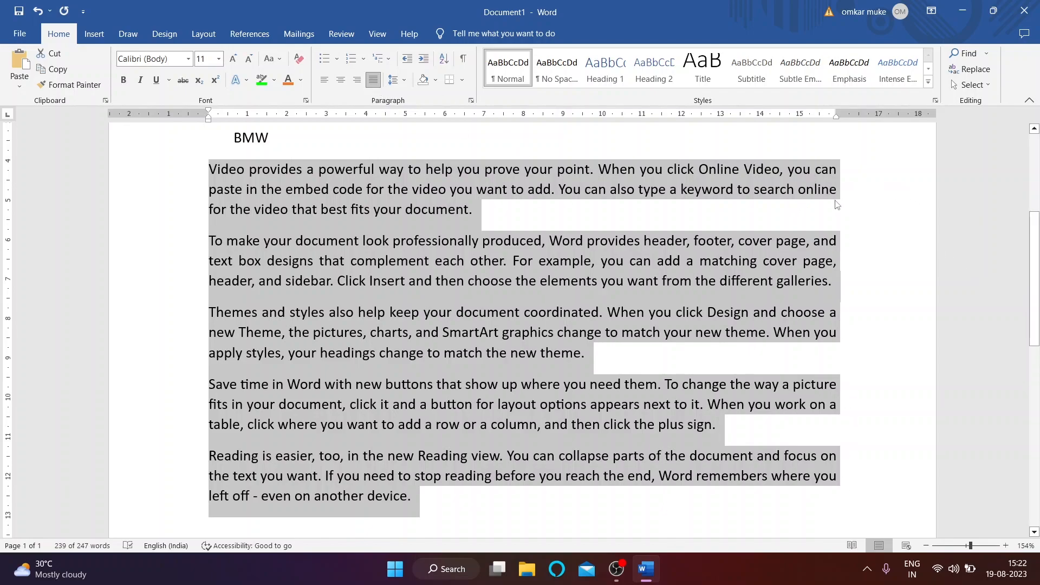
scroll(806, 268, "up", 5)
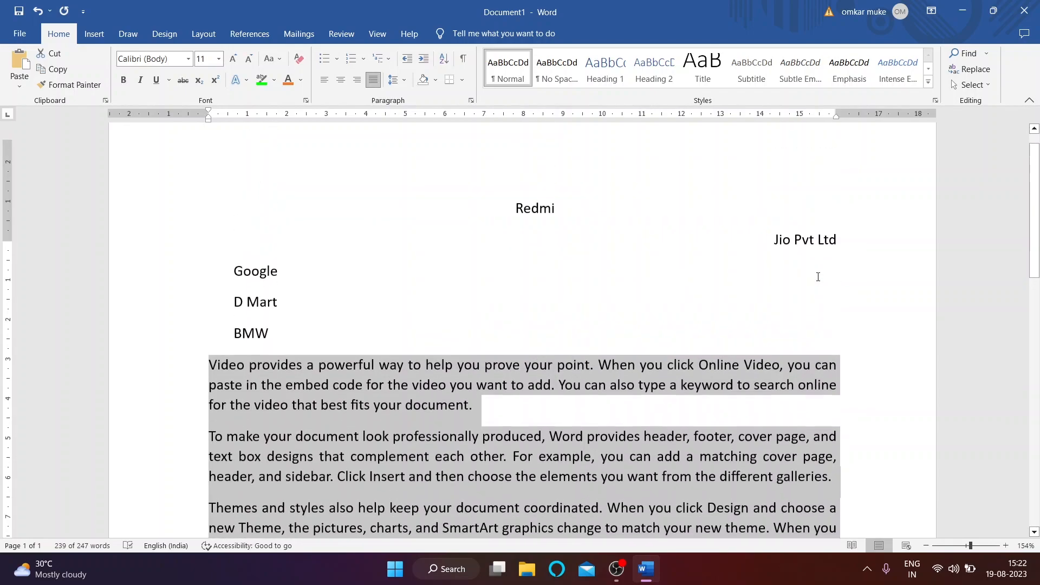
scroll(352, 260, "down", 3)
scroll(359, 246, "up", 3)
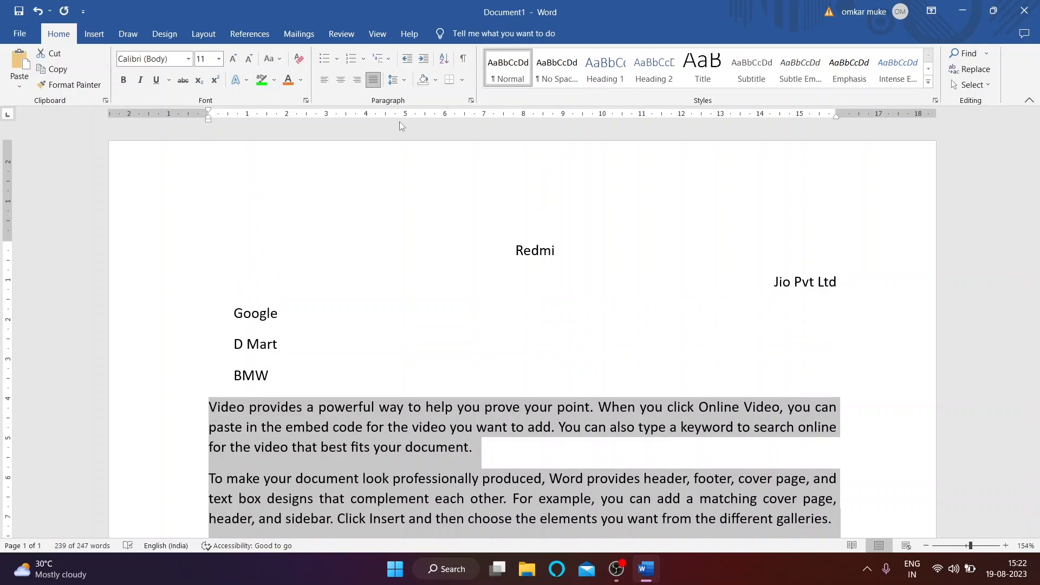
Step: Left-align the whole company list from Redmi to BMW
left_click_drag(494, 252, 513, 388)
left_click(325, 80)
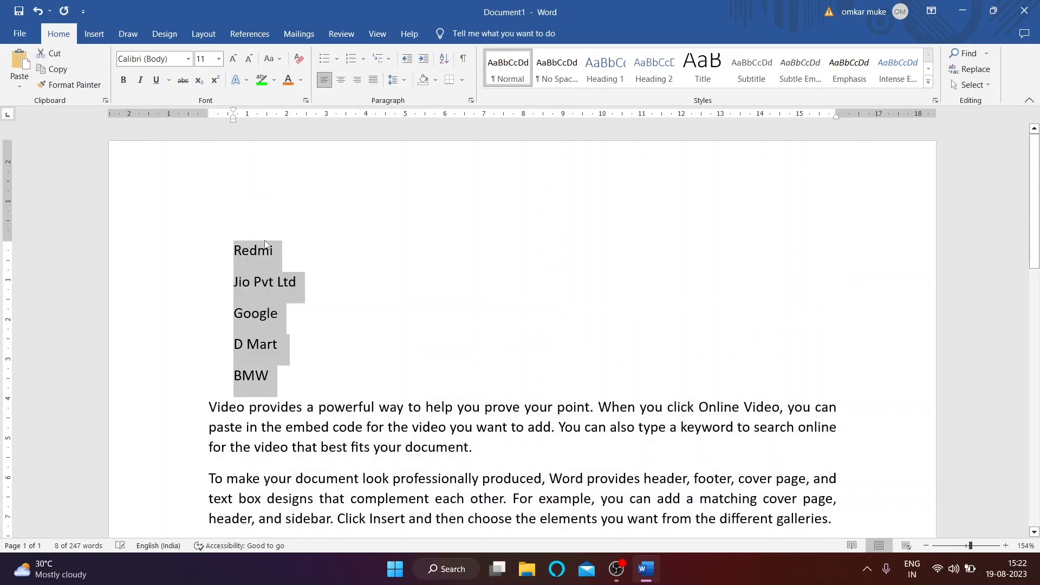
left_click(403, 80)
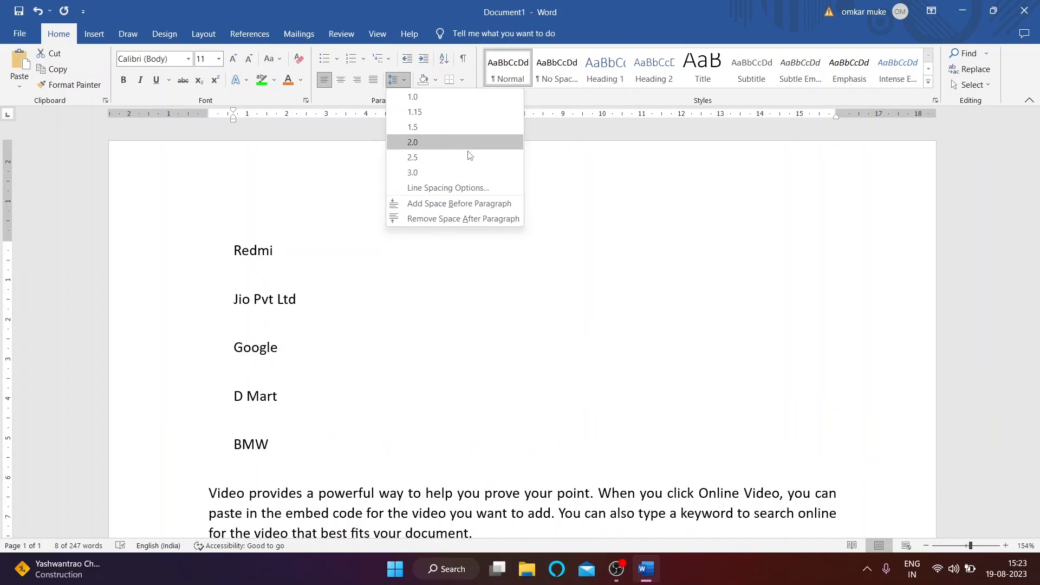
left_click(357, 265)
Step: Set the first two body paragraphs to multiple line spacing of 7
scroll(345, 286, "down", 3)
scroll(271, 227, "down", 3)
scroll(208, 282, "up", 5)
scroll(206, 258, "down", 1)
left_click_drag(207, 258, 869, 366)
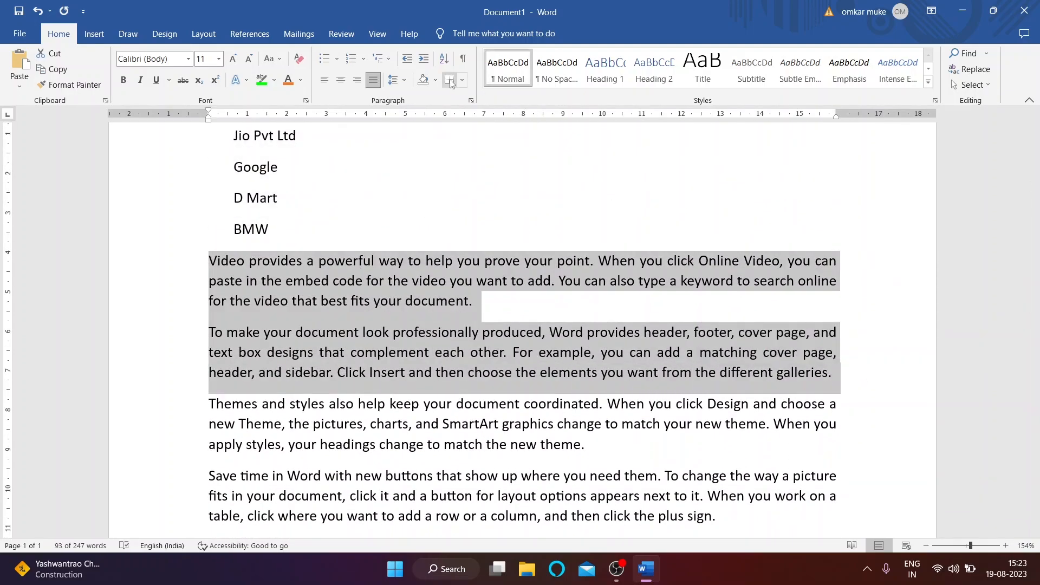
left_click(397, 79)
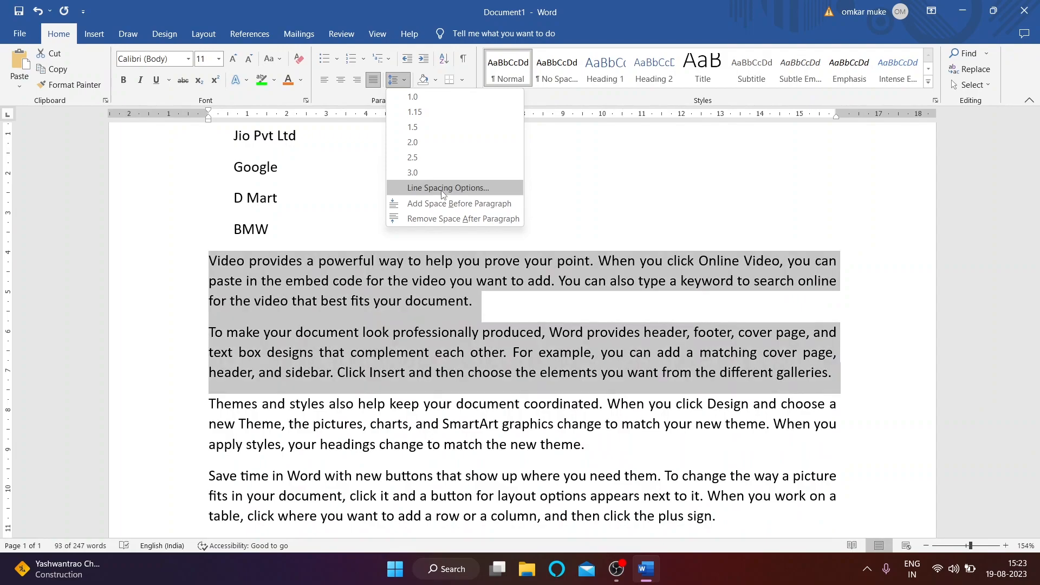
left_click(442, 189)
left_click_drag(491, 91, 756, 58)
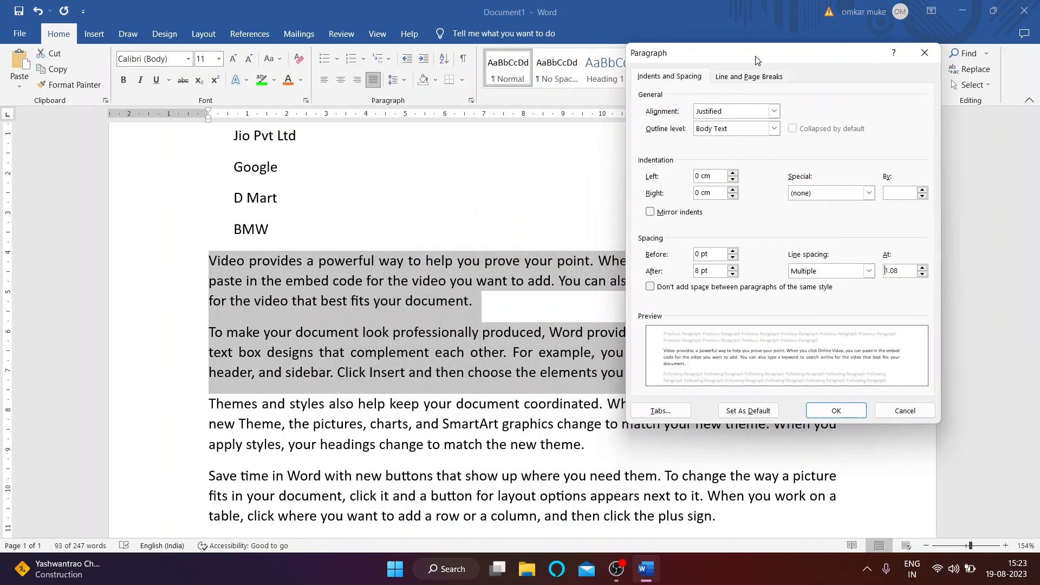
left_click(869, 271)
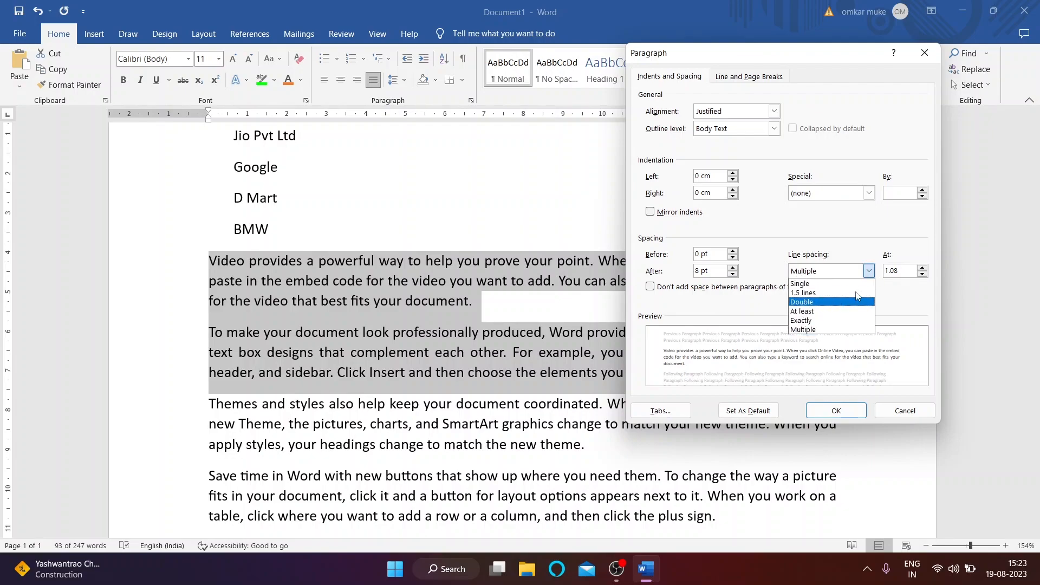
left_click(929, 287)
left_click(923, 268)
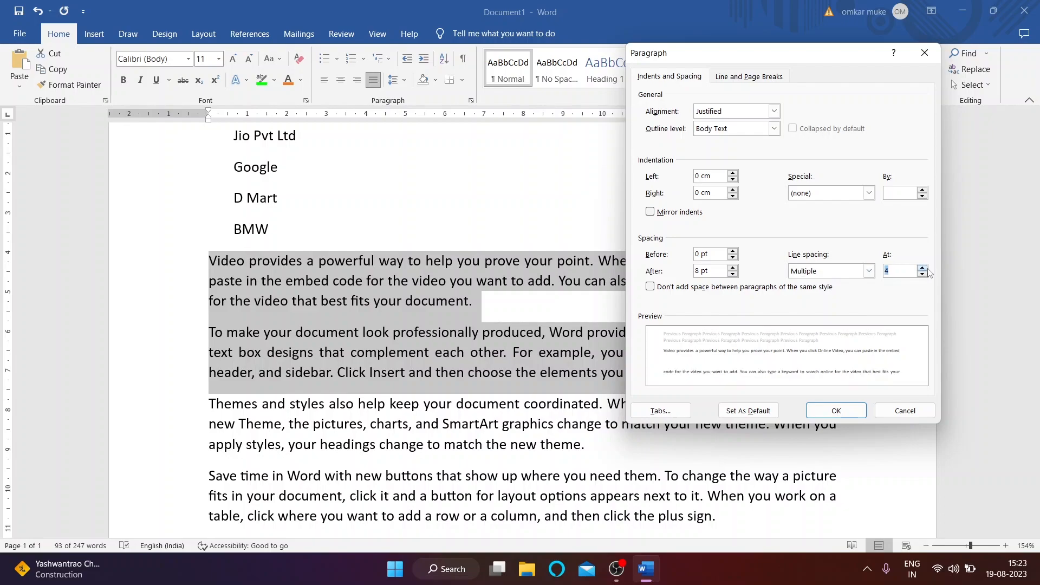
left_click(836, 411)
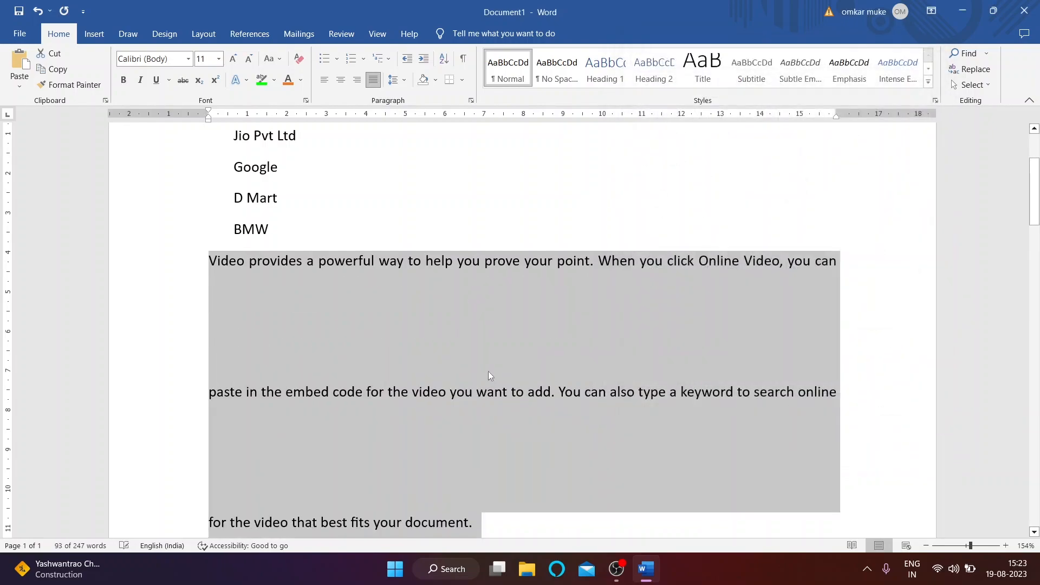
Step: Add space before the paragraphs and lower their line spacing to 2.5
scroll(555, 381, "down", 2)
left_click(407, 78)
left_click(434, 204)
left_click(398, 79)
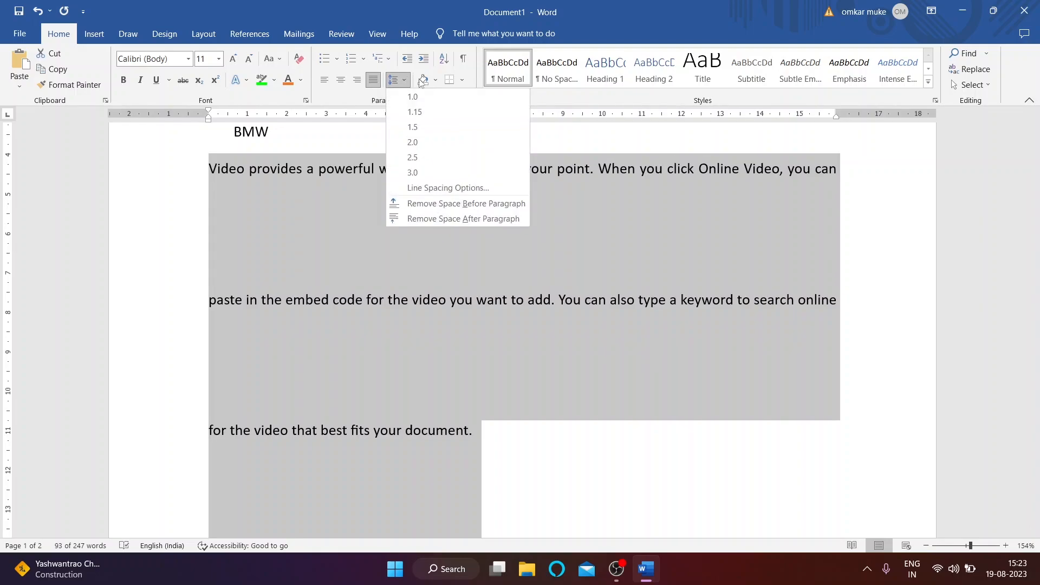
left_click(433, 184)
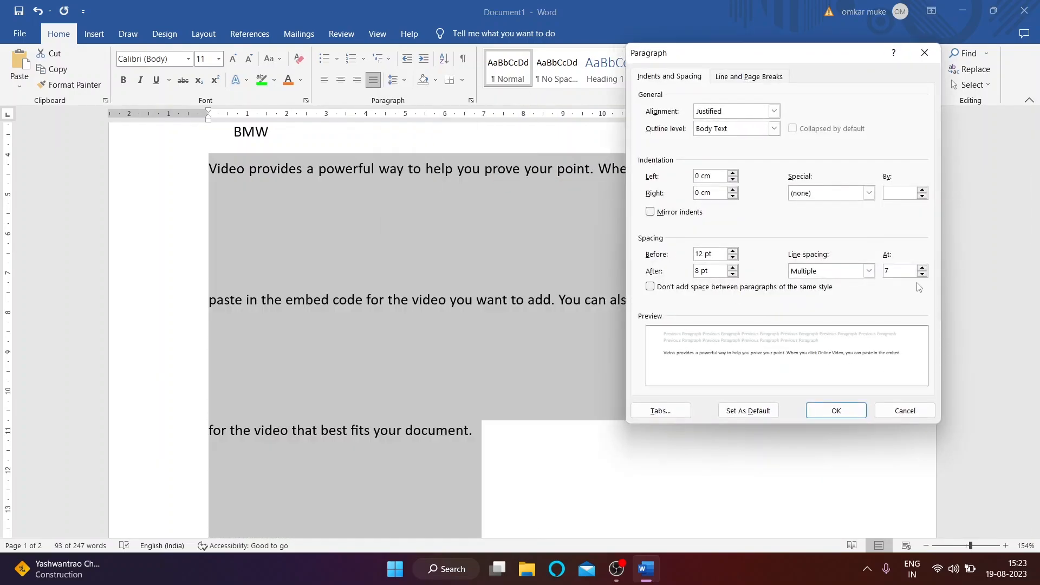
left_click(922, 274)
left_click(921, 274)
left_click(921, 274)
left_click(921, 274)
left_click(921, 275)
left_click(921, 274)
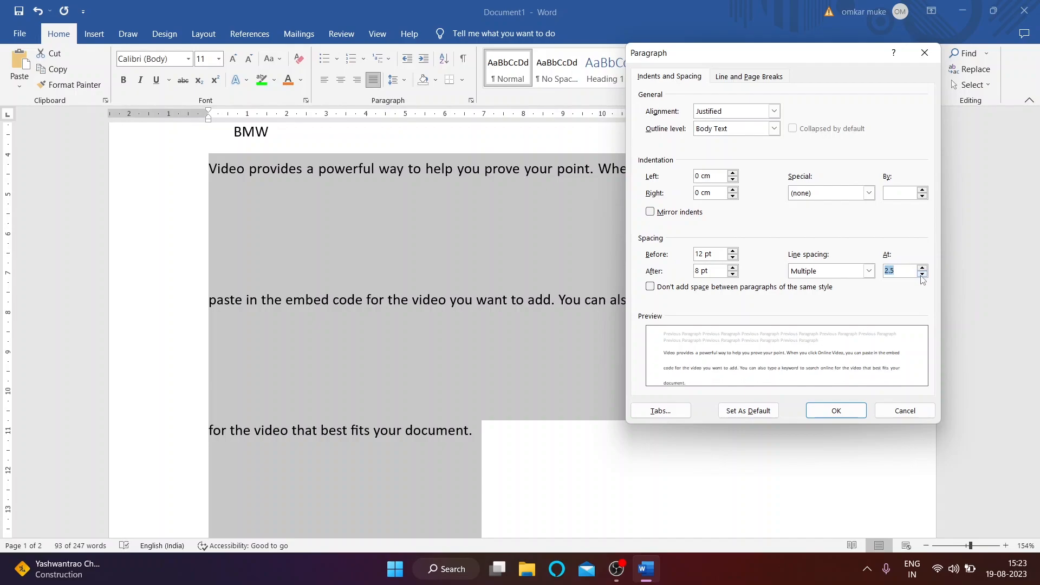
left_click(836, 410)
scroll(503, 357, "up", 5)
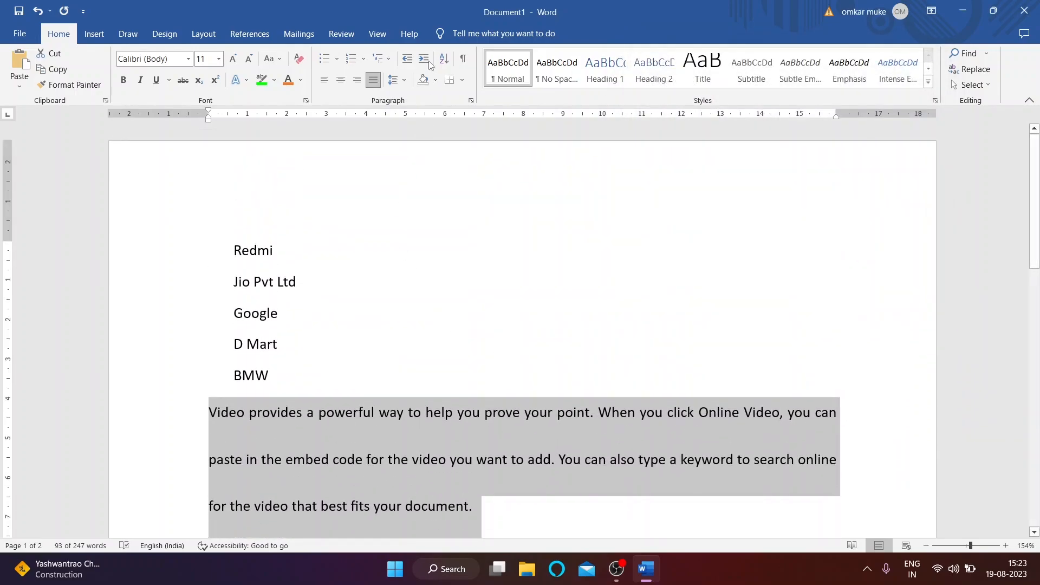
scroll(376, 281, "down", 4)
scroll(408, 241, "up", 3)
left_click(416, 187)
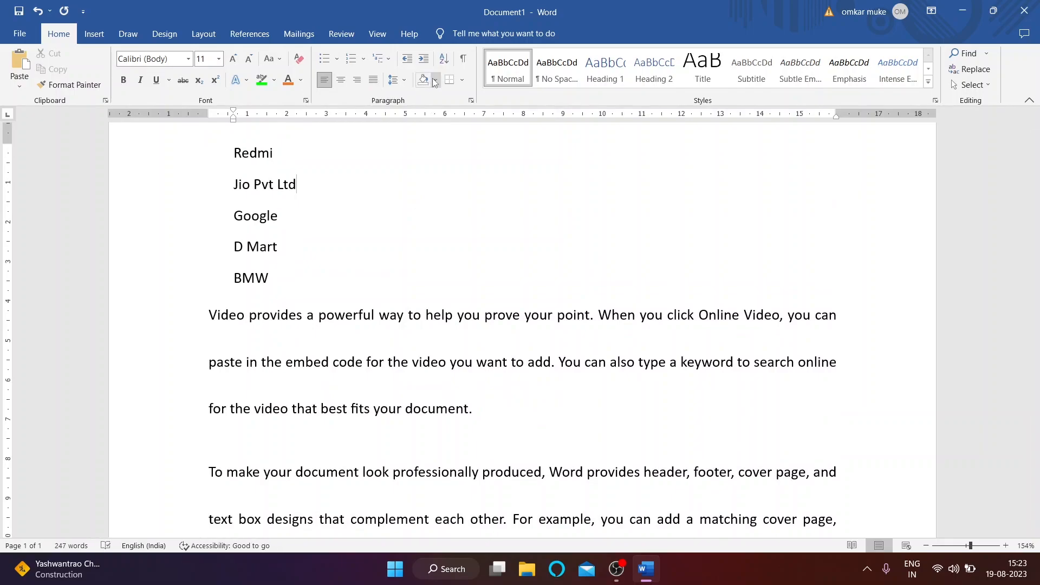
scroll(307, 190, "up", 1)
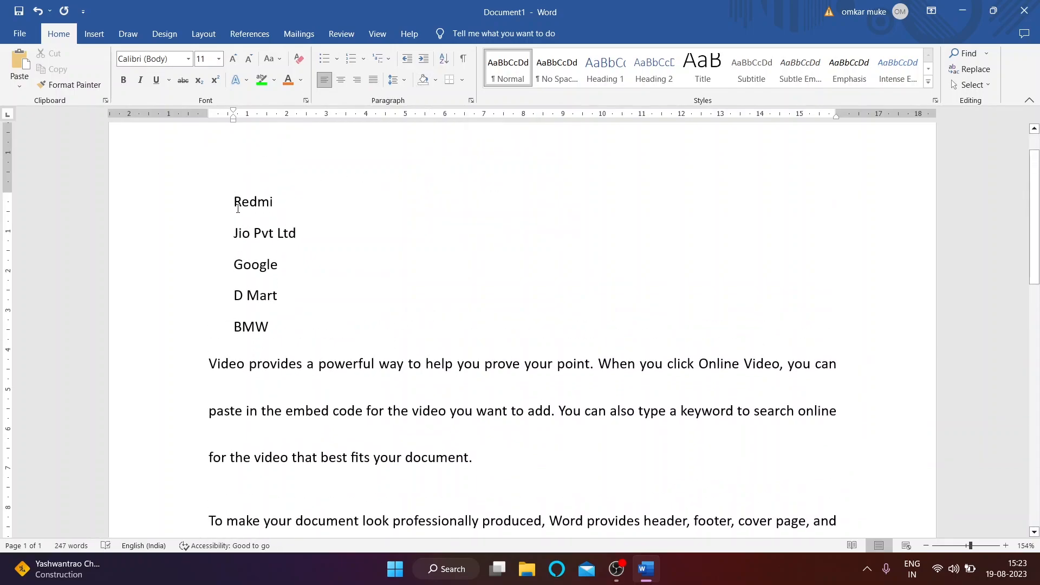
Step: Shade the Jio Pvt Ltd line gold
left_click_drag(260, 215, 270, 332)
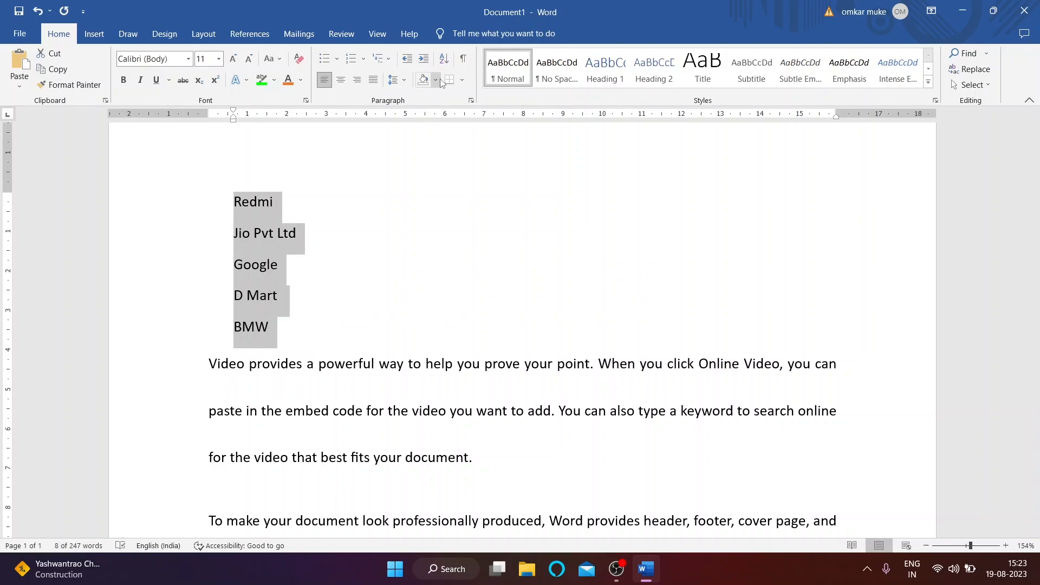
left_click(311, 208)
left_click(243, 265)
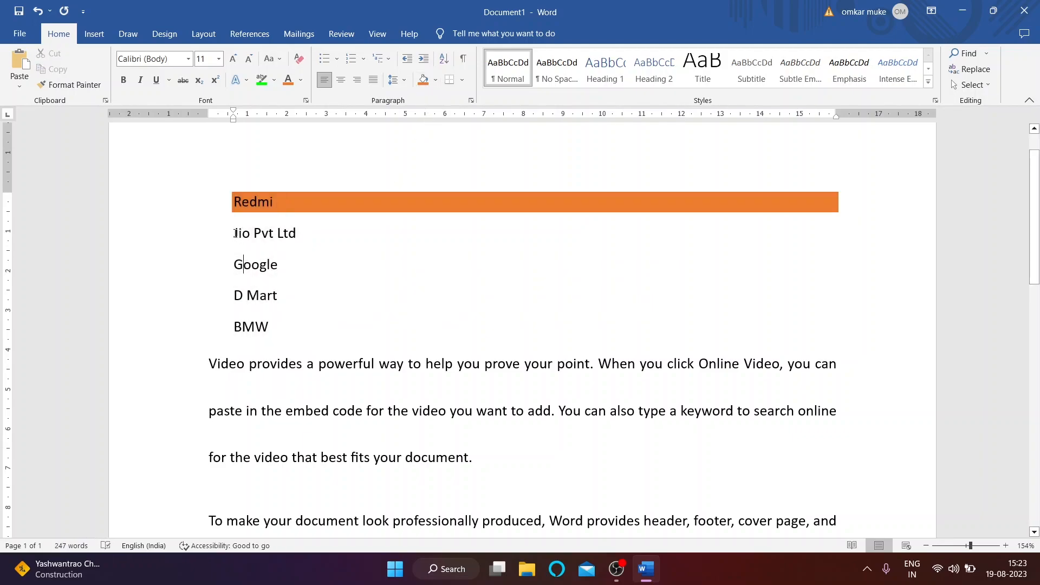
left_click_drag(235, 234, 411, 234)
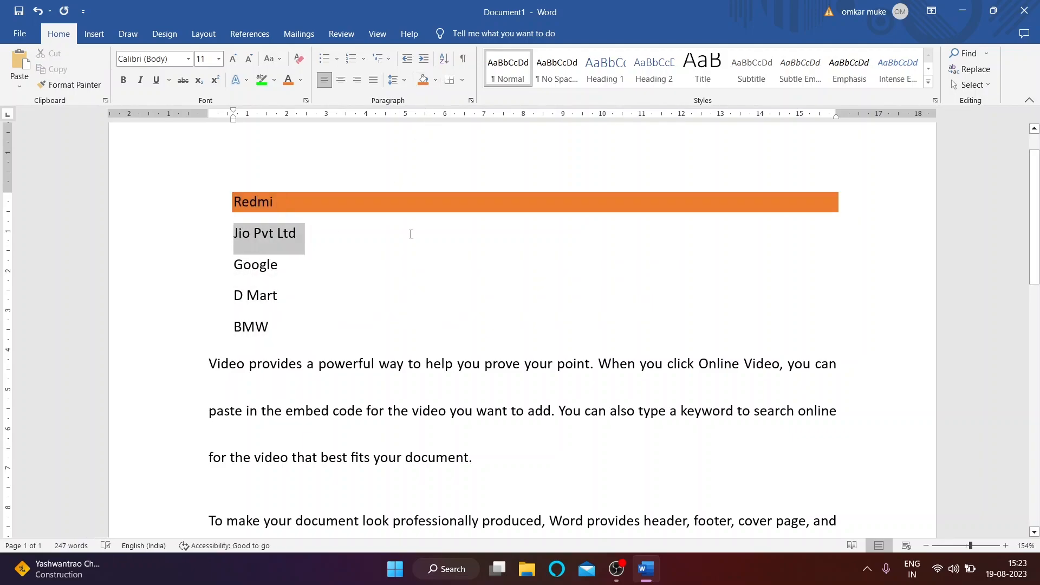
left_click(436, 79)
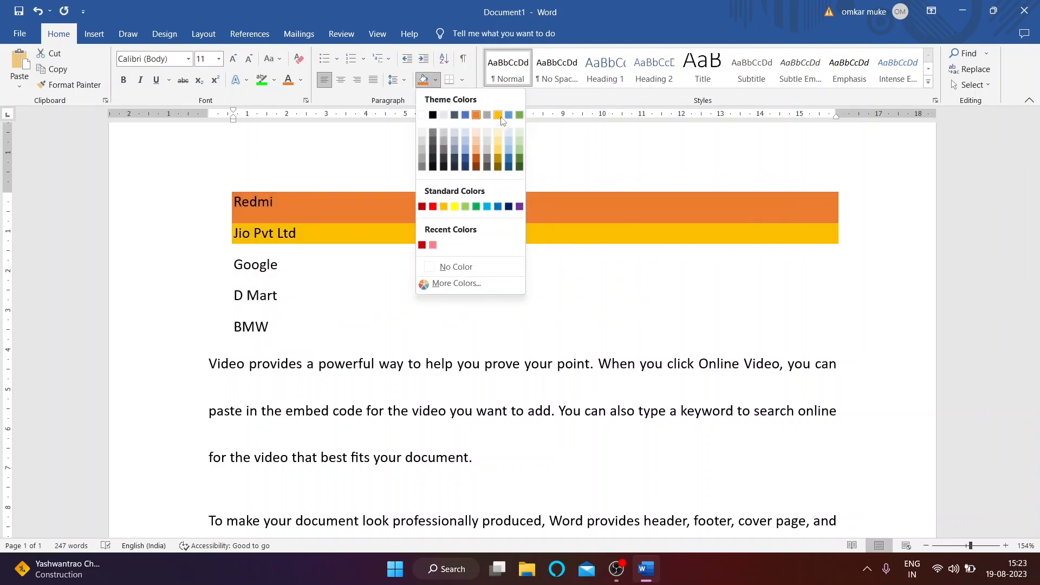
left_click(501, 118)
Step: Shade the Google line green and the D Mart line red
left_click_drag(292, 264, 209, 277)
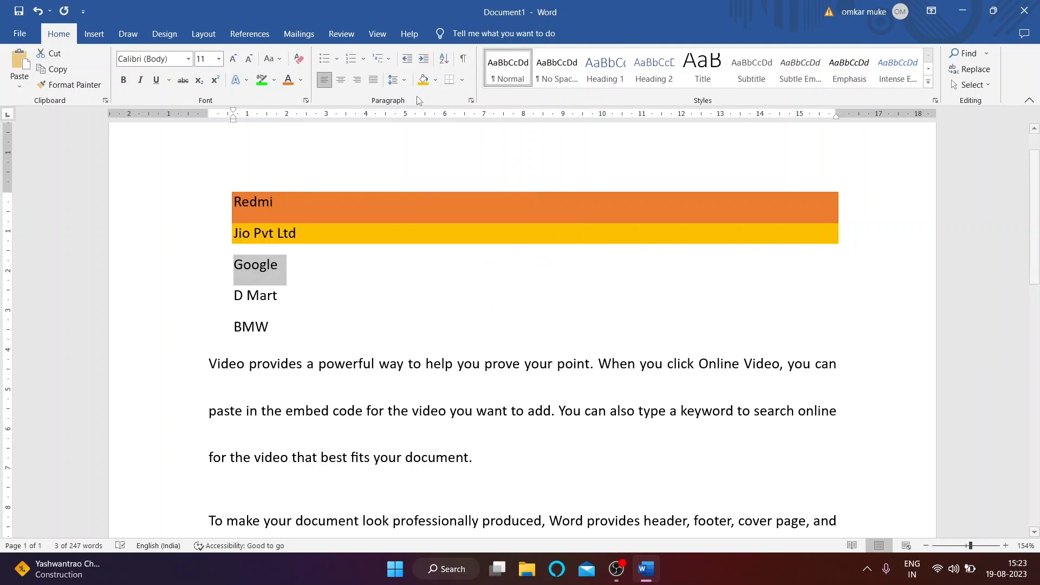
left_click(435, 80)
left_click(522, 118)
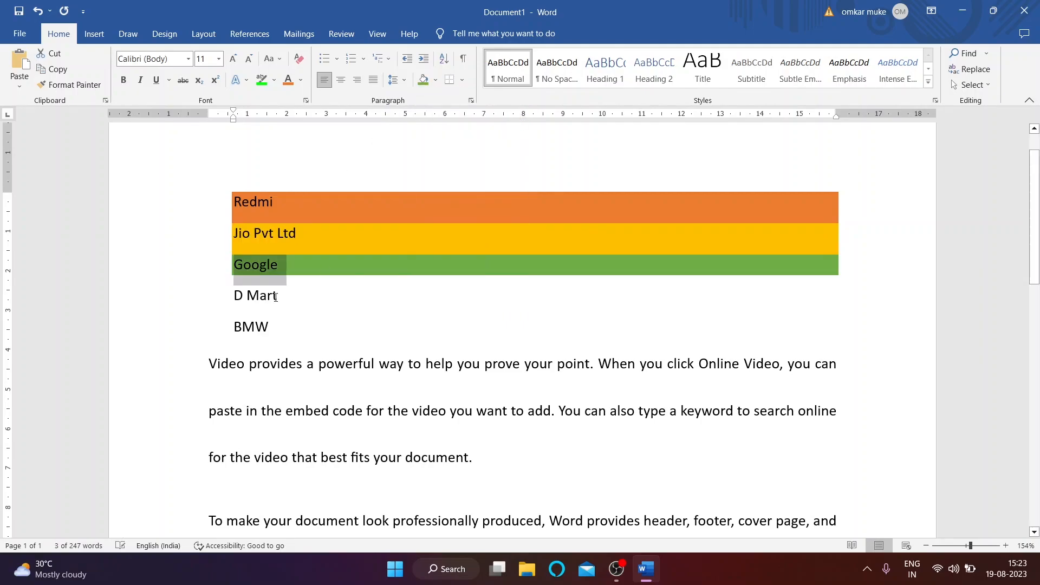
left_click_drag(278, 303, 314, 298)
left_click(243, 323)
left_click(435, 79)
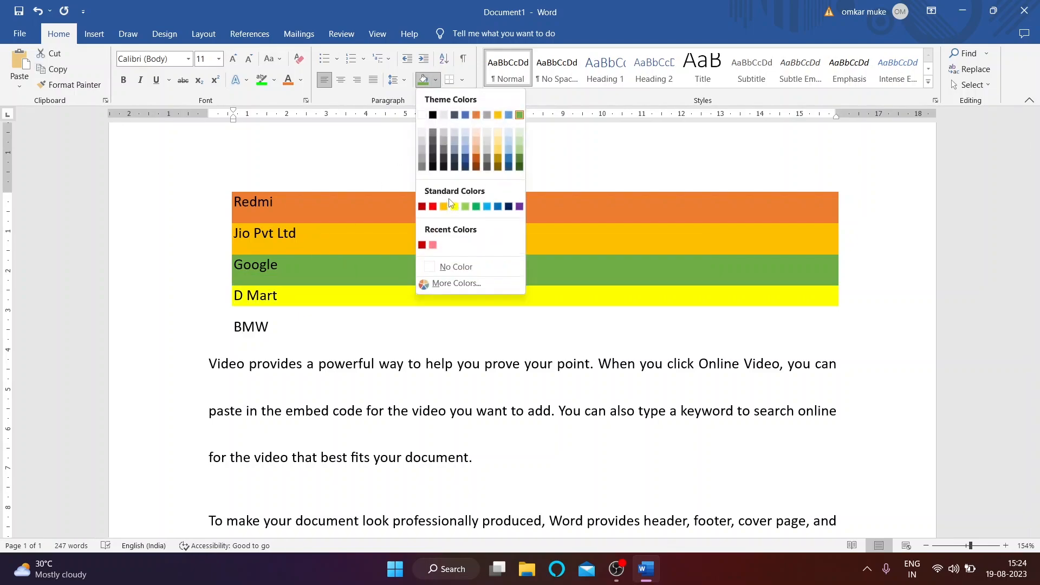
left_click(437, 207)
left_click_drag(278, 331, 197, 325)
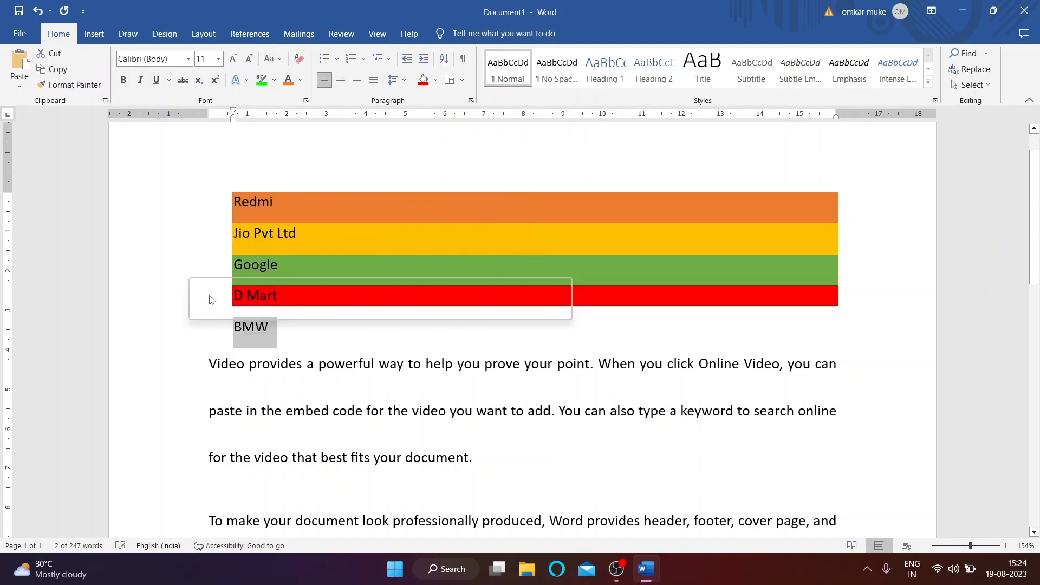
Step: Shade the BMW line navy blue
left_click(435, 80)
left_click(509, 208)
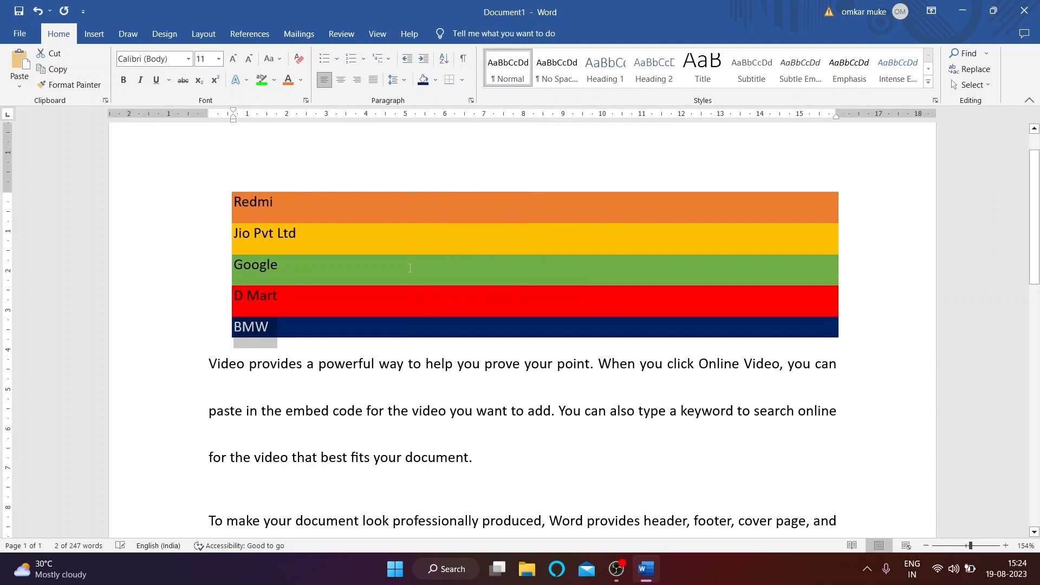
left_click_drag(238, 199, 332, 328)
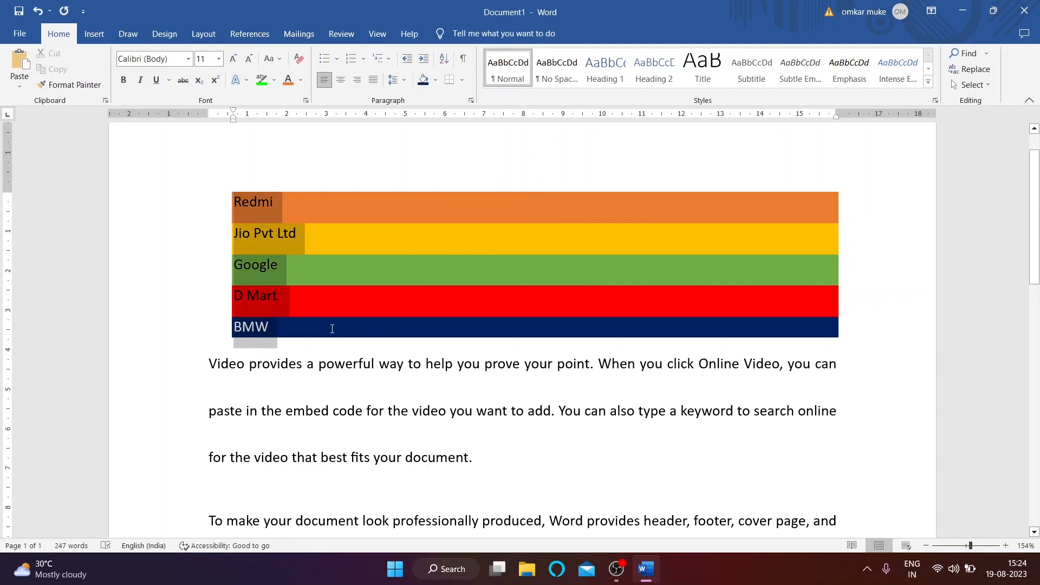
left_click(354, 364)
scroll(229, 372, "down", 2)
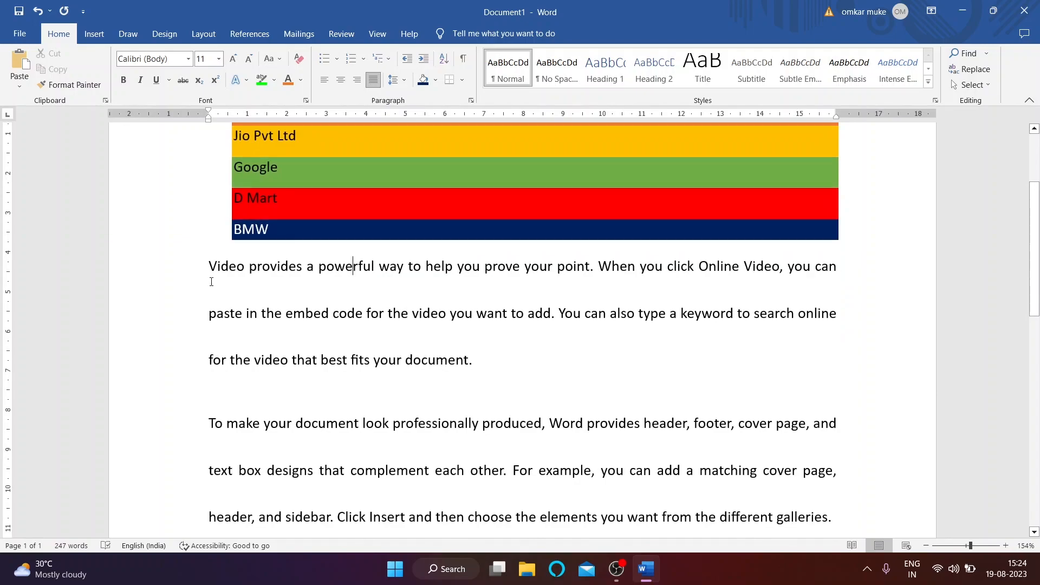
Step: Set the first two body paragraphs back to single (1.0) line spacing
left_click_drag(209, 266, 834, 382)
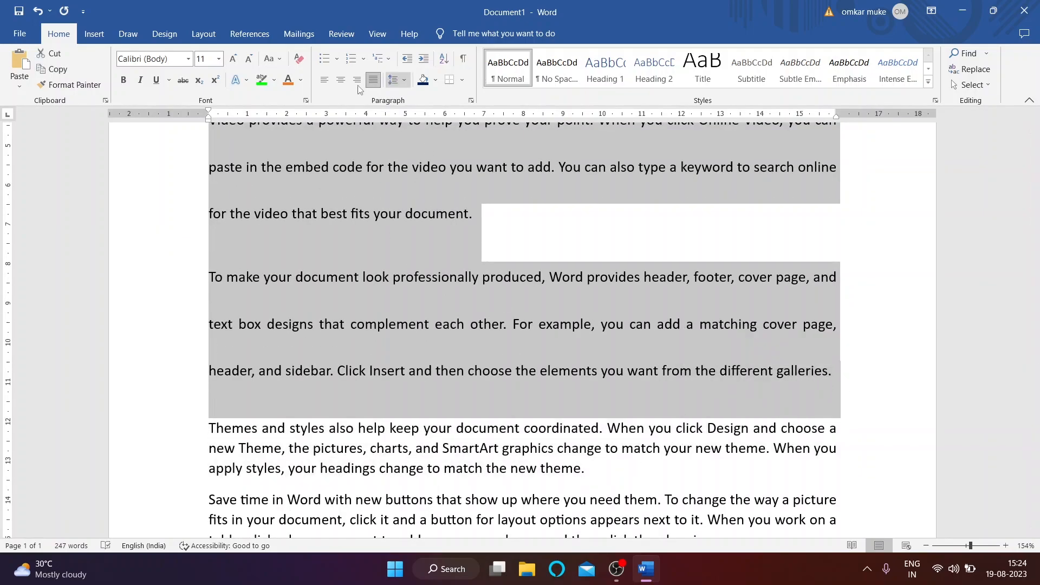
left_click(405, 80)
left_click(417, 98)
scroll(350, 340, "up", 3)
scroll(350, 341, "down", 1)
left_click(448, 304)
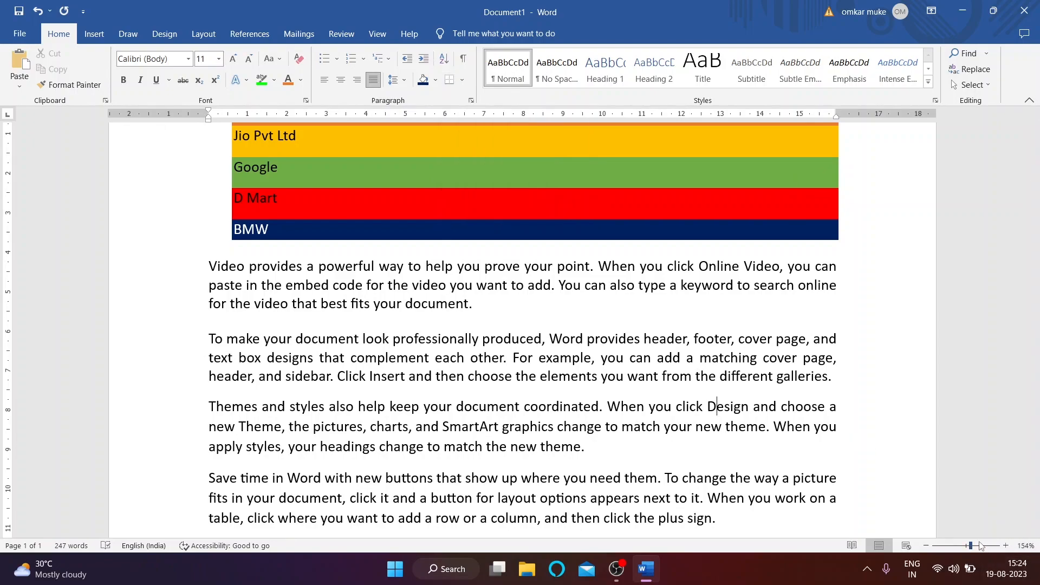
left_click_drag(971, 546, 968, 546)
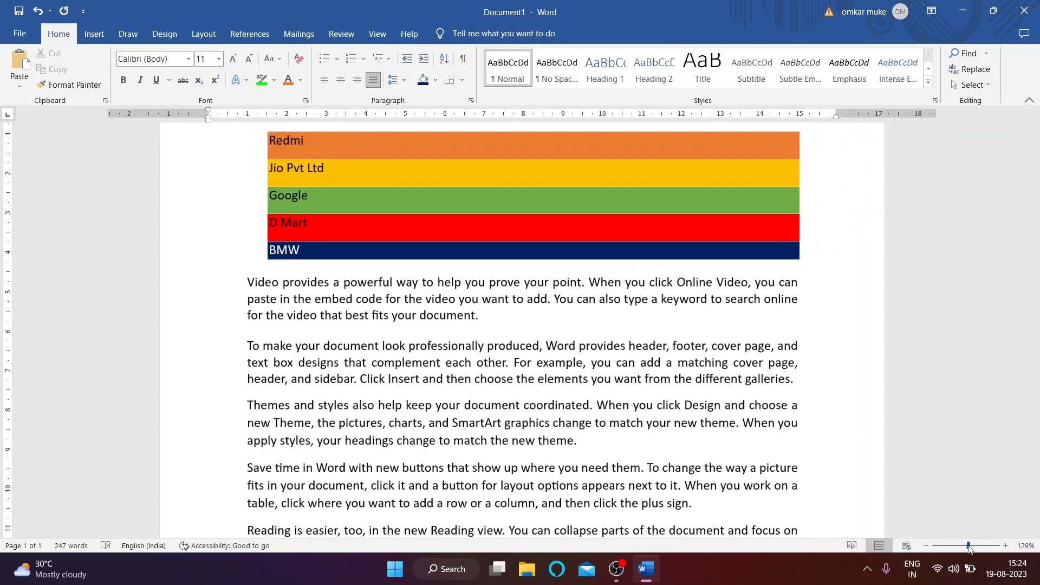
scroll(313, 289, "down", 1)
left_click_drag(260, 245, 515, 521)
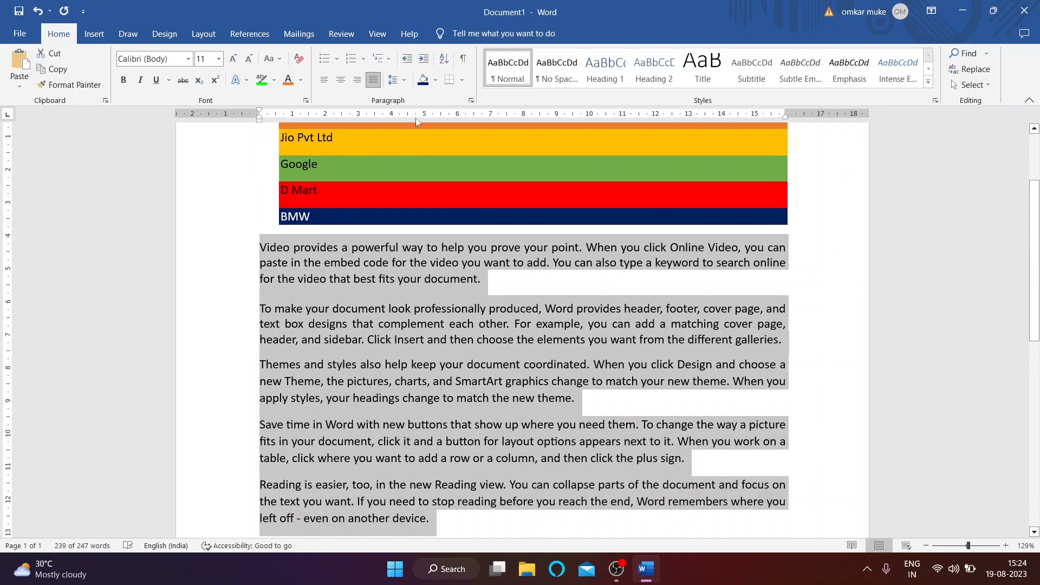
left_click(462, 80)
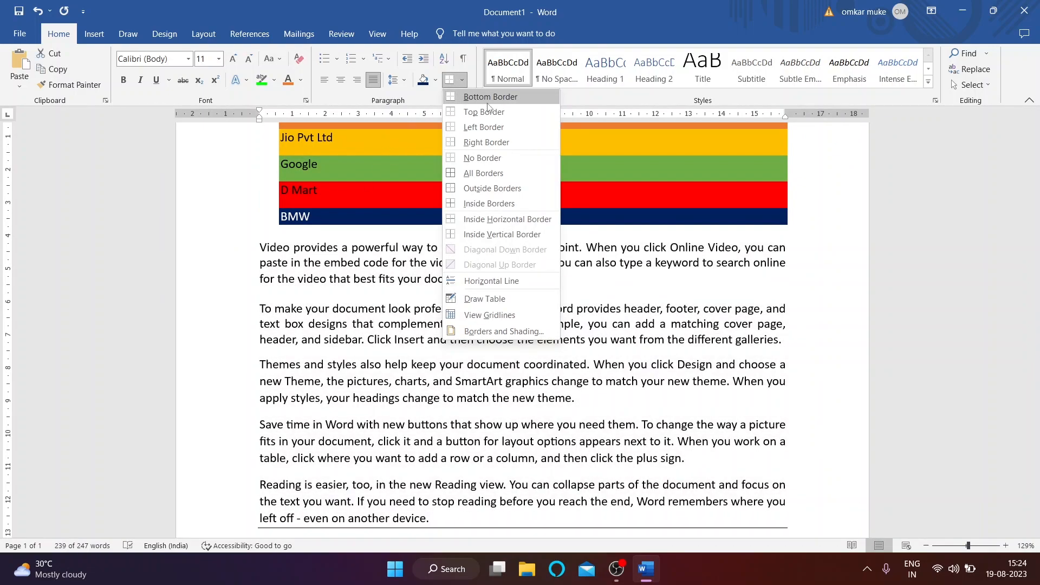
key("Escape")
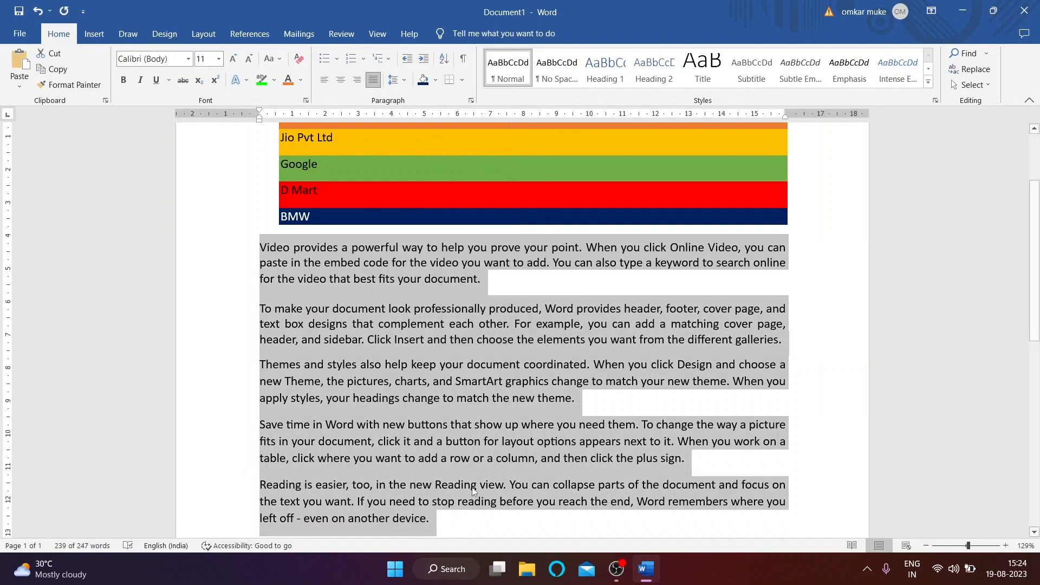
left_click(273, 247)
left_click_drag(272, 245, 477, 279)
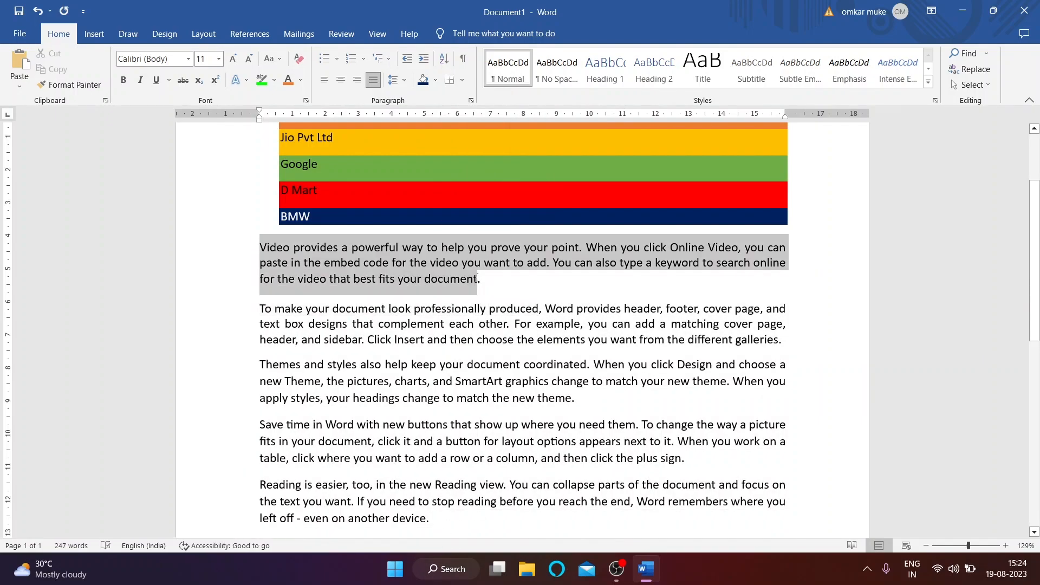
left_click(463, 80)
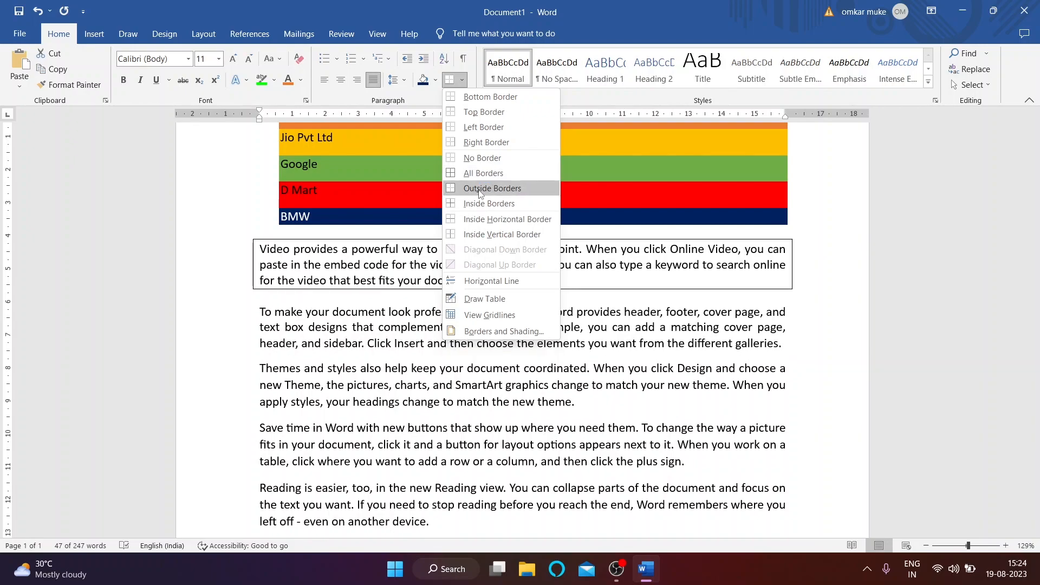
left_click(463, 238)
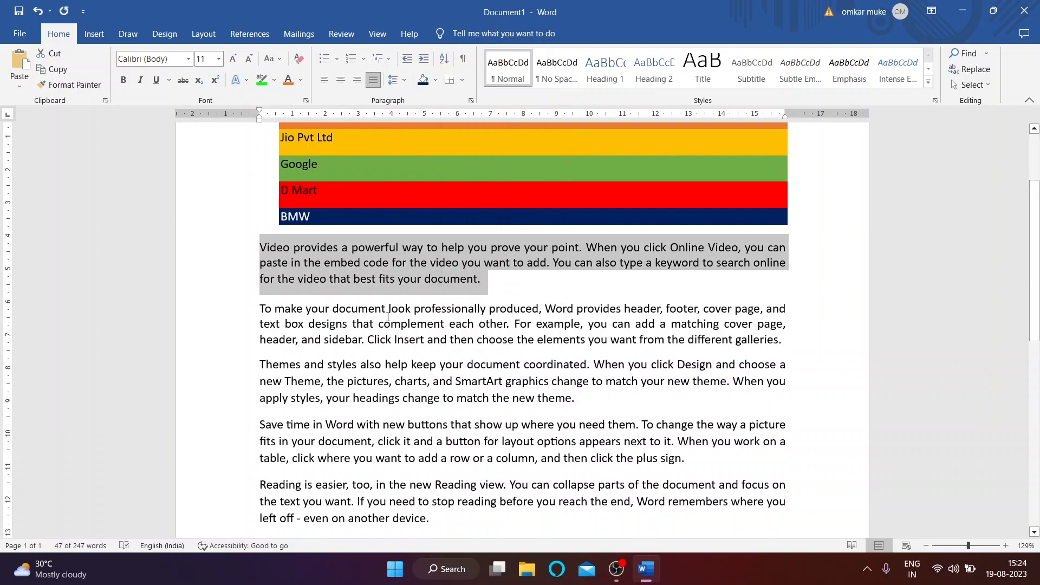
left_click(272, 279)
left_click_drag(254, 245, 490, 530)
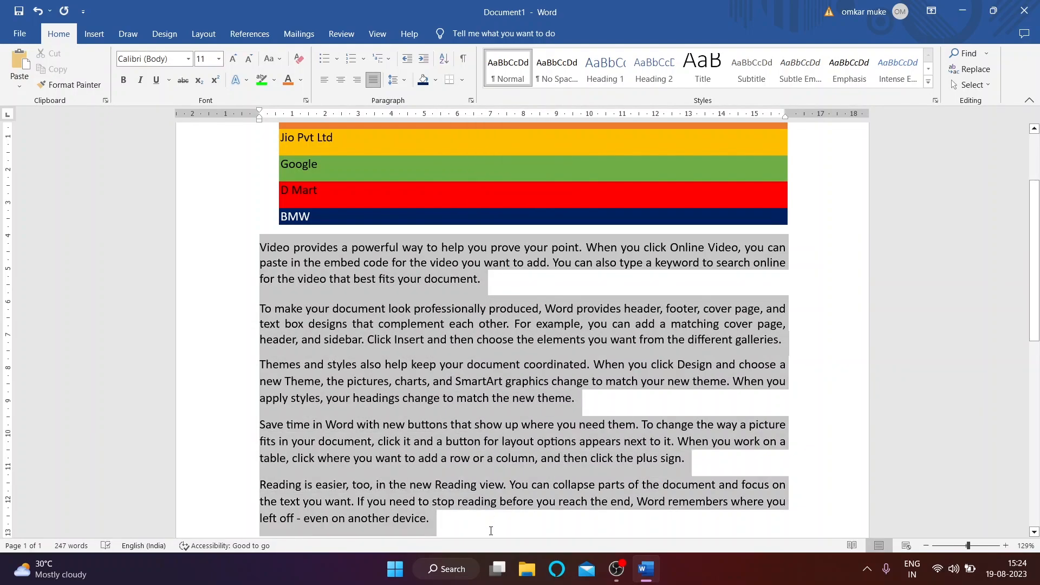
left_click(462, 80)
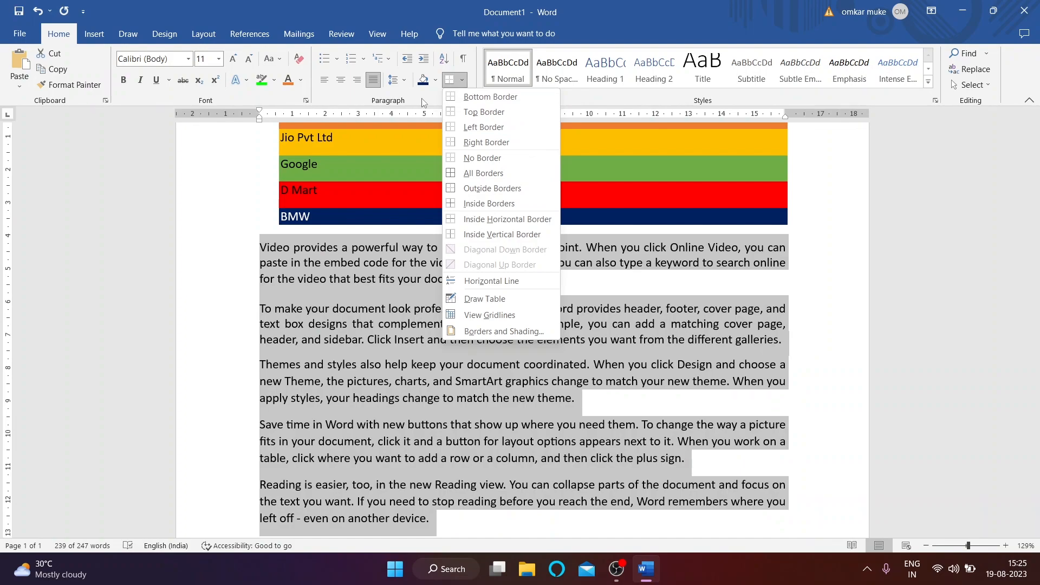
left_click(423, 103)
scroll(433, 420, "up", 3)
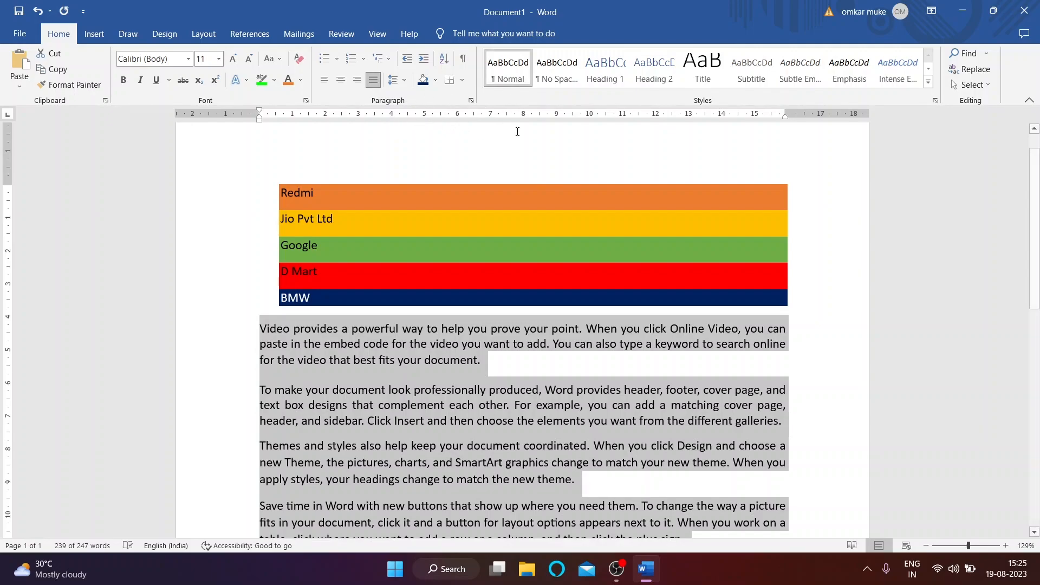
Step: Select the first body paragraph and expand the full Styles gallery
left_click(928, 82)
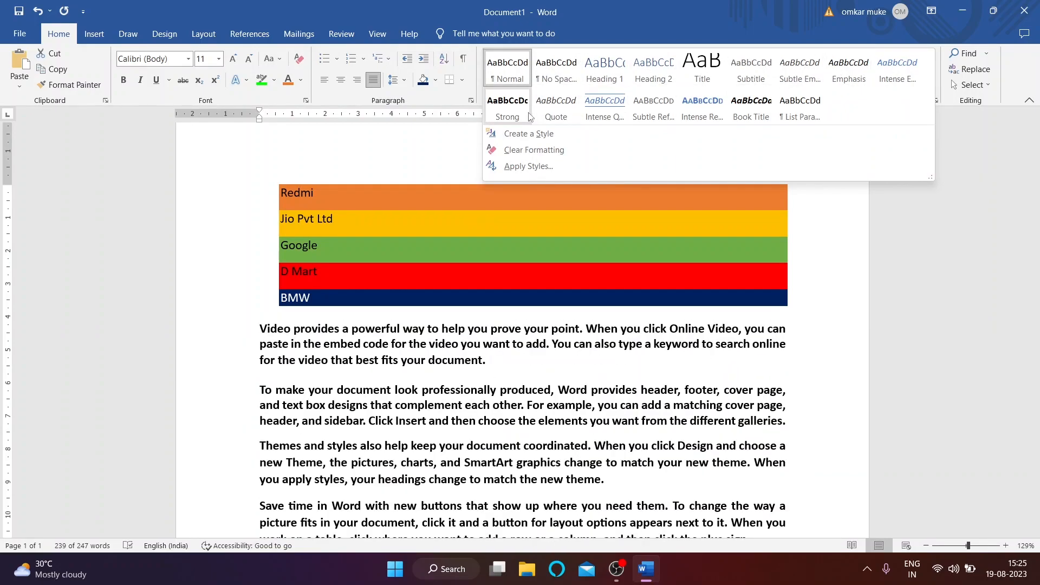
left_click(507, 67)
left_click(383, 331)
left_click_drag(260, 328, 481, 362)
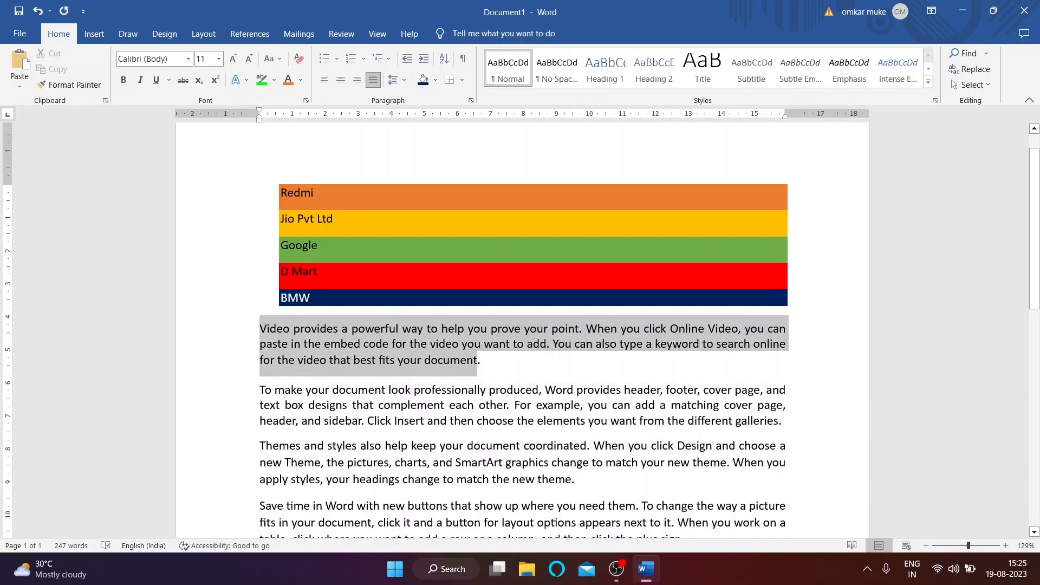
left_click(928, 82)
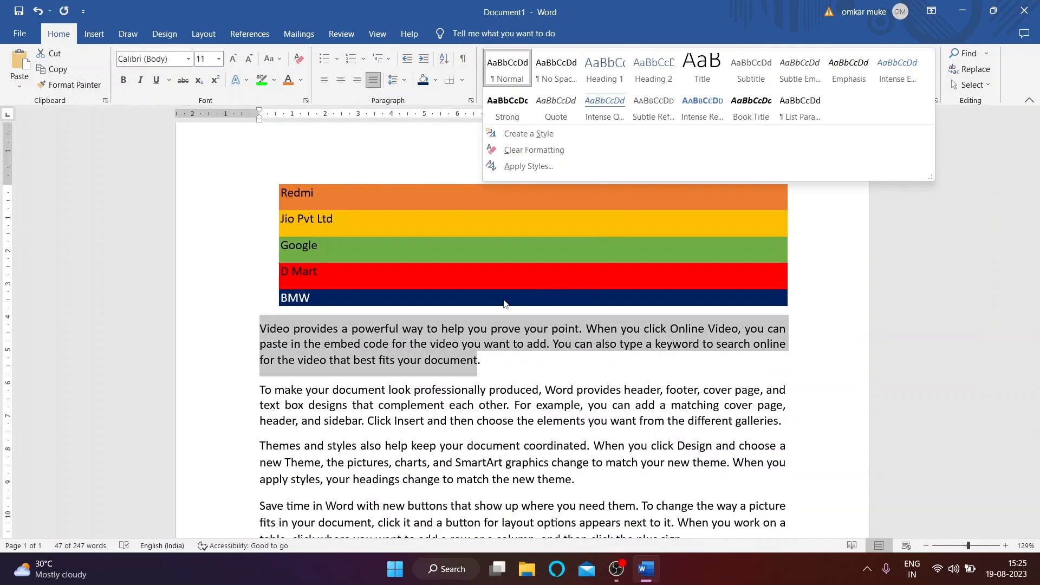
Step: Start a new linked style named 'ok' based on Normal
left_click(537, 138)
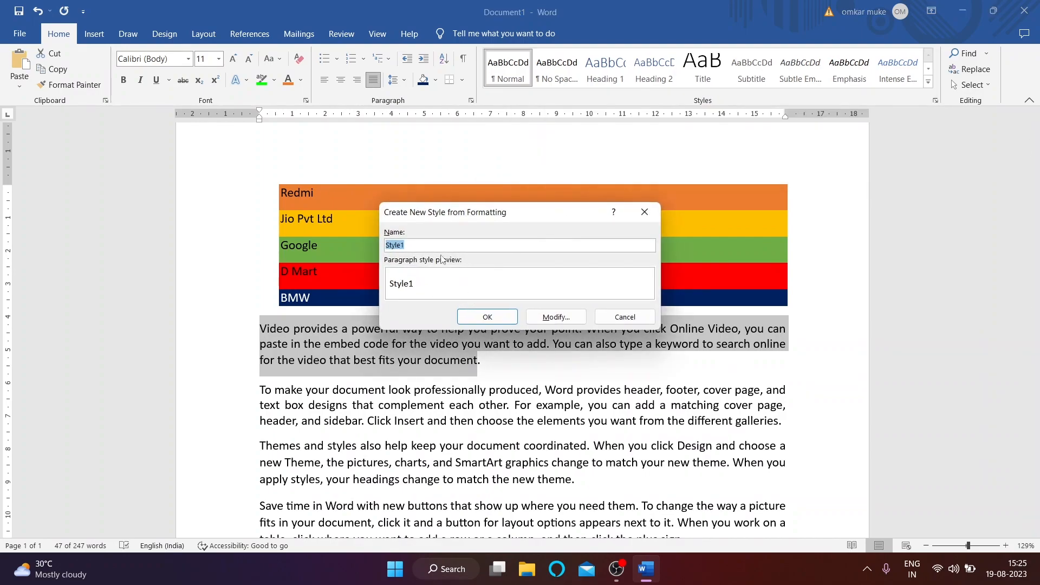
key("BackSpace")
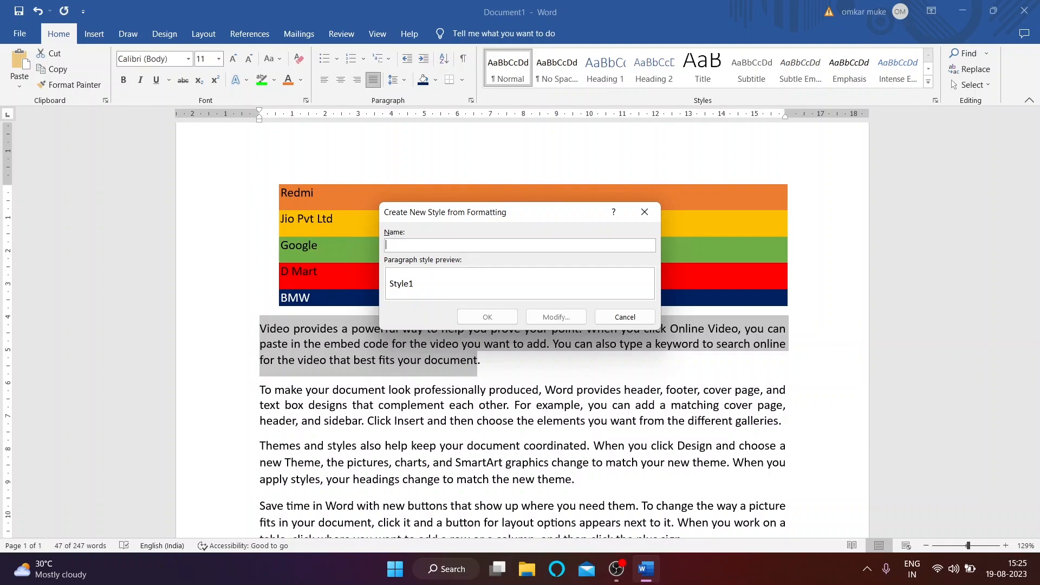
type("ok")
left_click(548, 315)
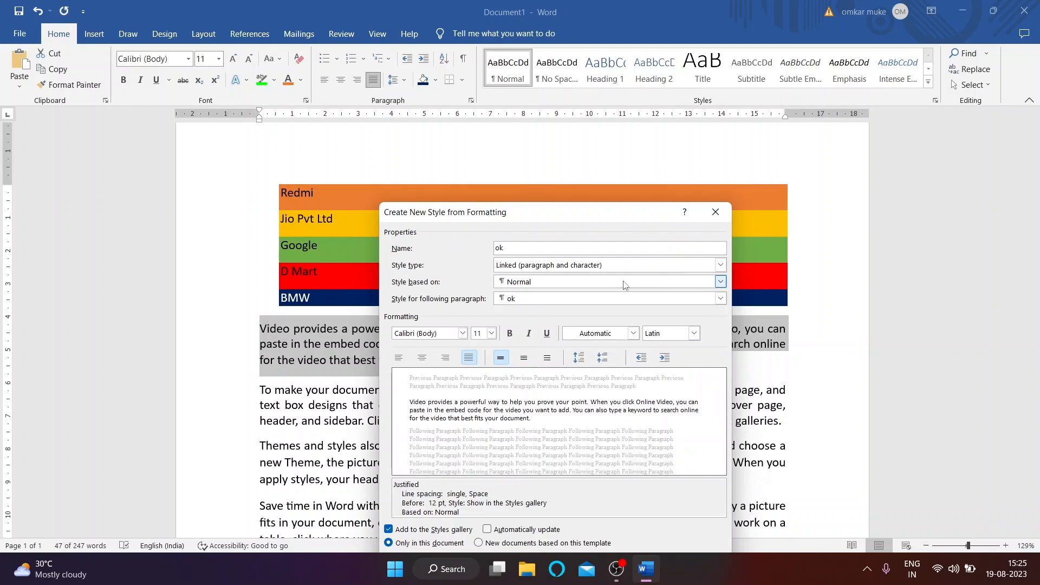
left_click(717, 284)
left_click(718, 285)
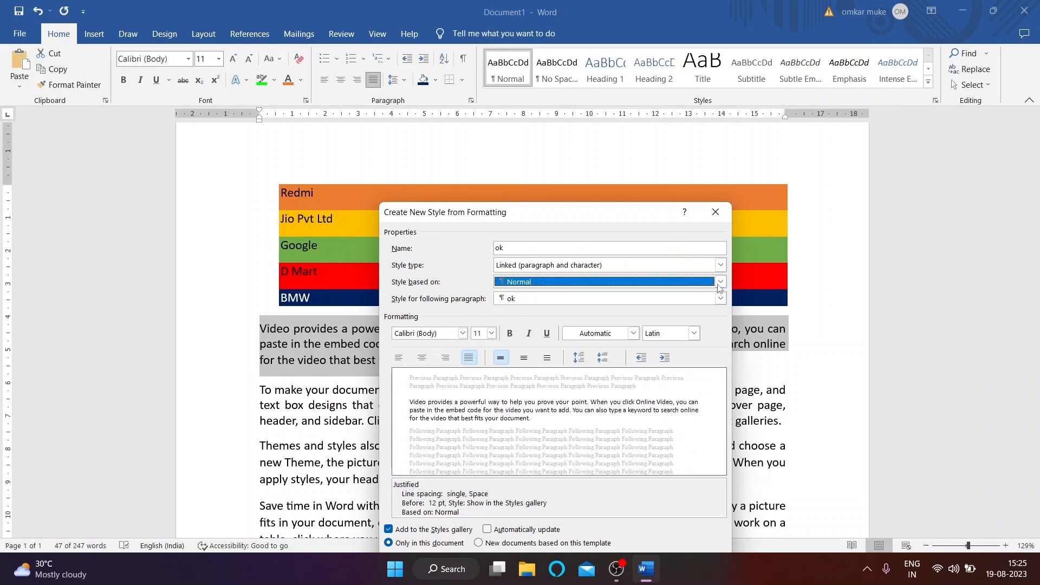
left_click(716, 268)
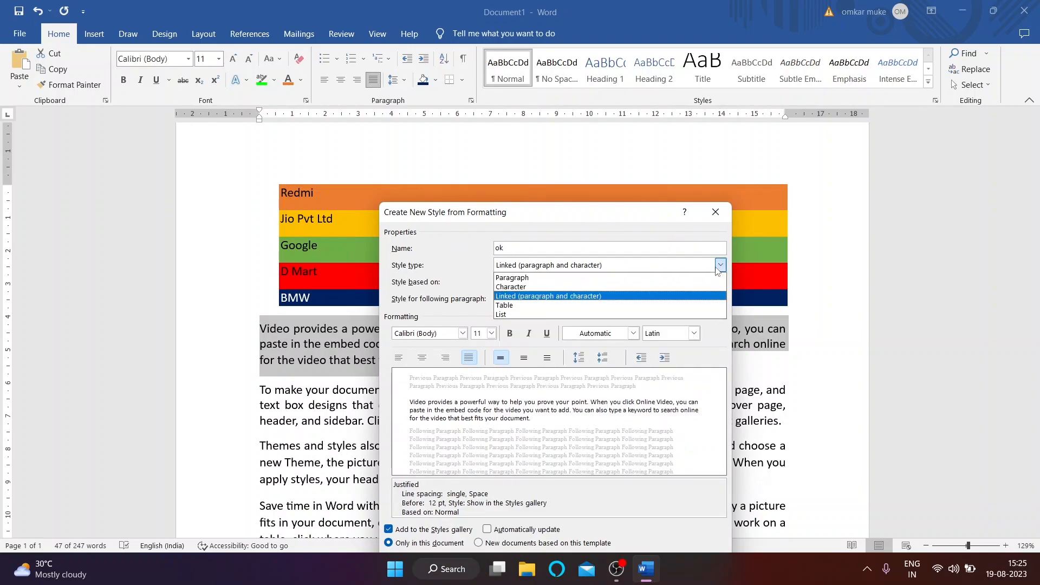
left_click(718, 268)
Step: Make the 'ok' style bold italic, Arial Rounded MT Bold, yellow, and create it
left_click(510, 333)
left_click(529, 333)
left_click(463, 333)
scroll(452, 422, "down", 2)
left_click(452, 408)
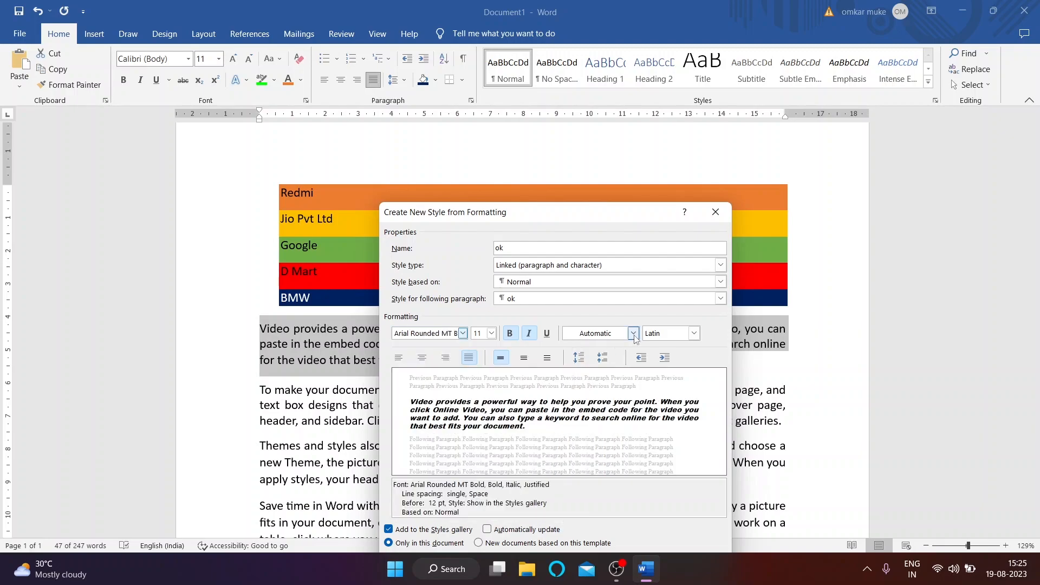
left_click(695, 334)
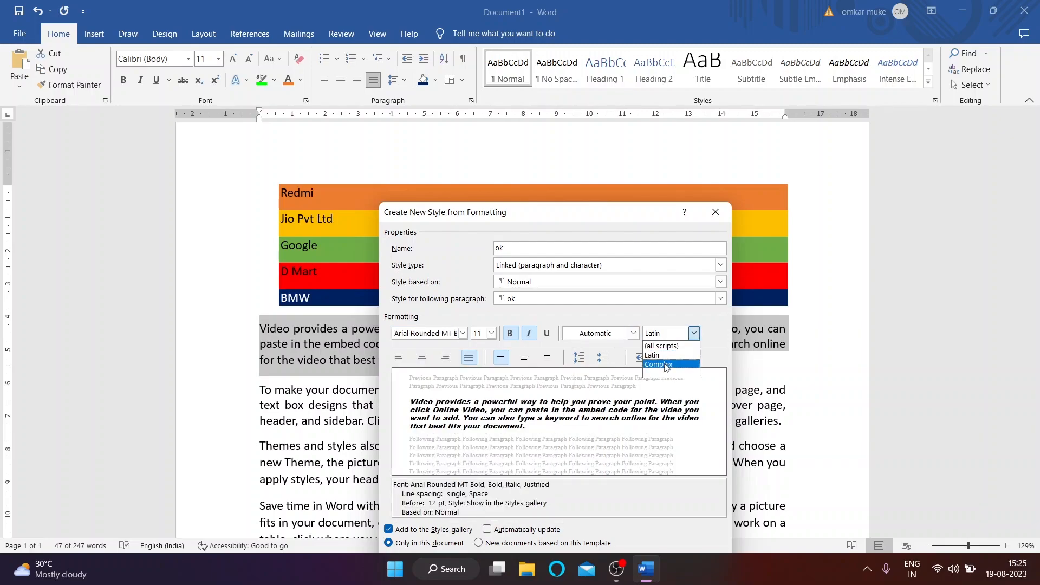
left_click(633, 333)
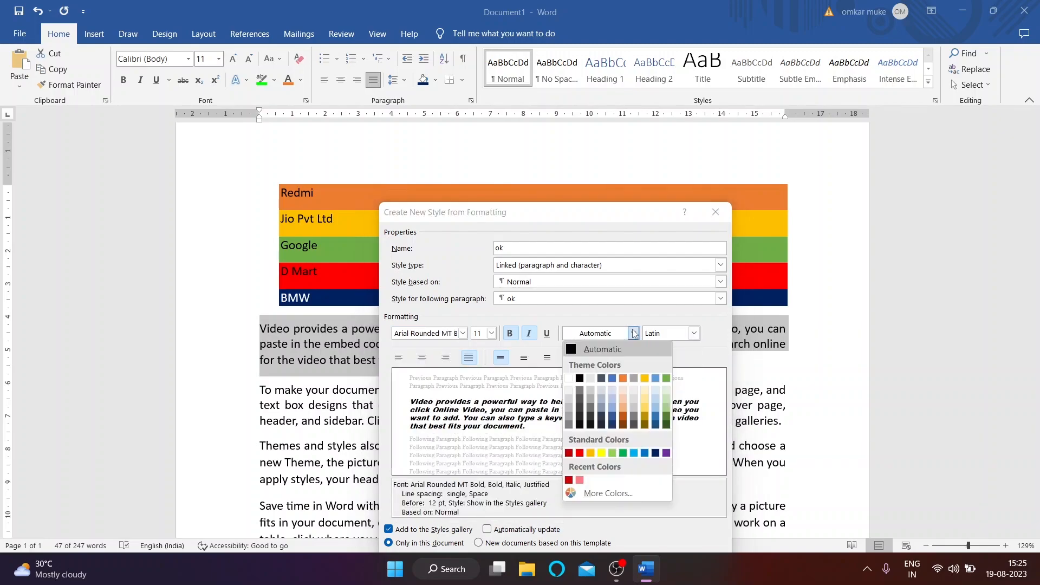
left_click(601, 453)
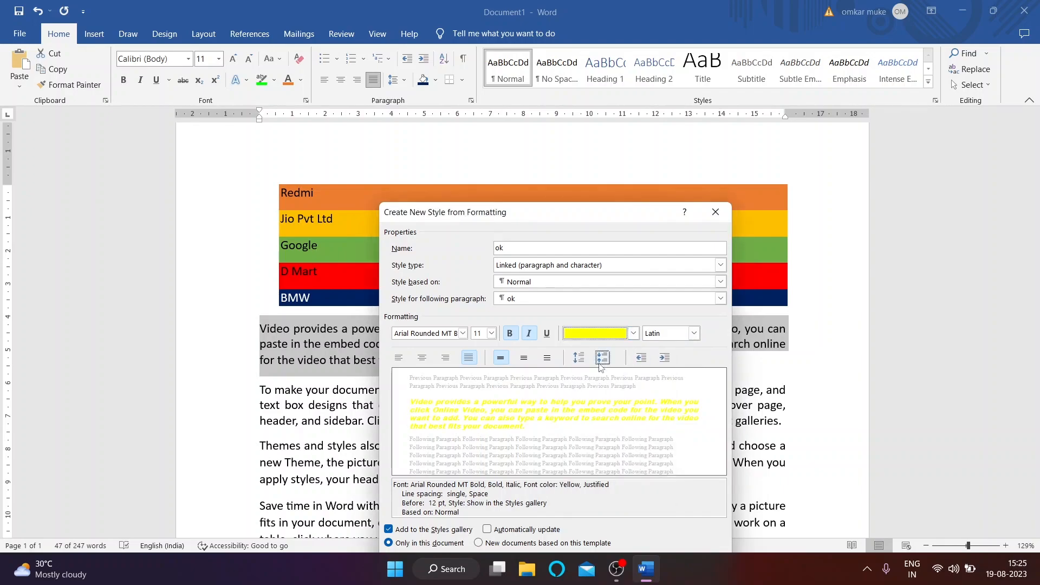
left_click_drag(579, 217, 596, 122)
left_click(623, 465)
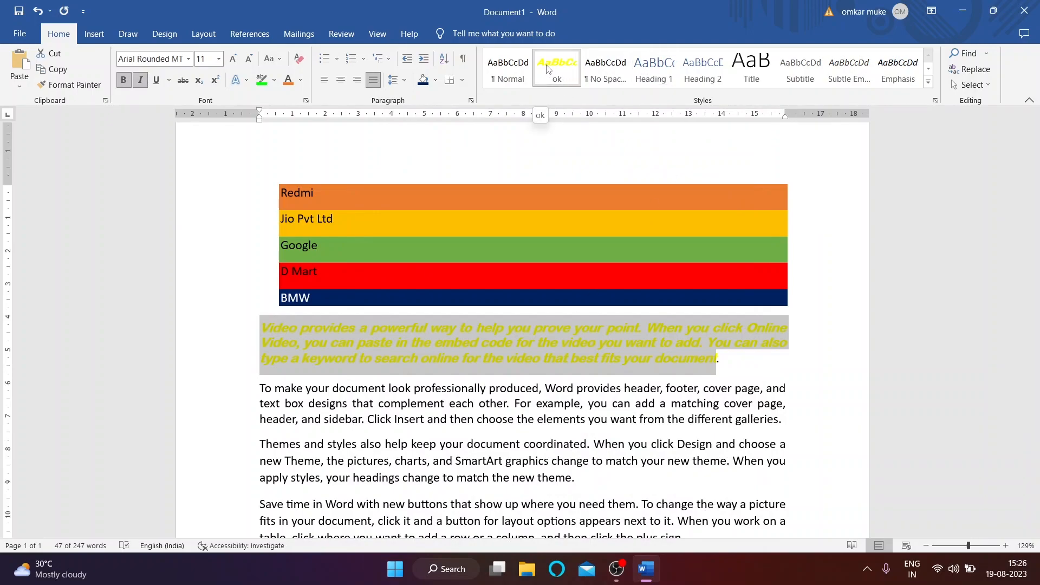
Step: Apply the Emphasis and then No Spacing styles to the Video paragraph
left_click(898, 67)
left_click(929, 82)
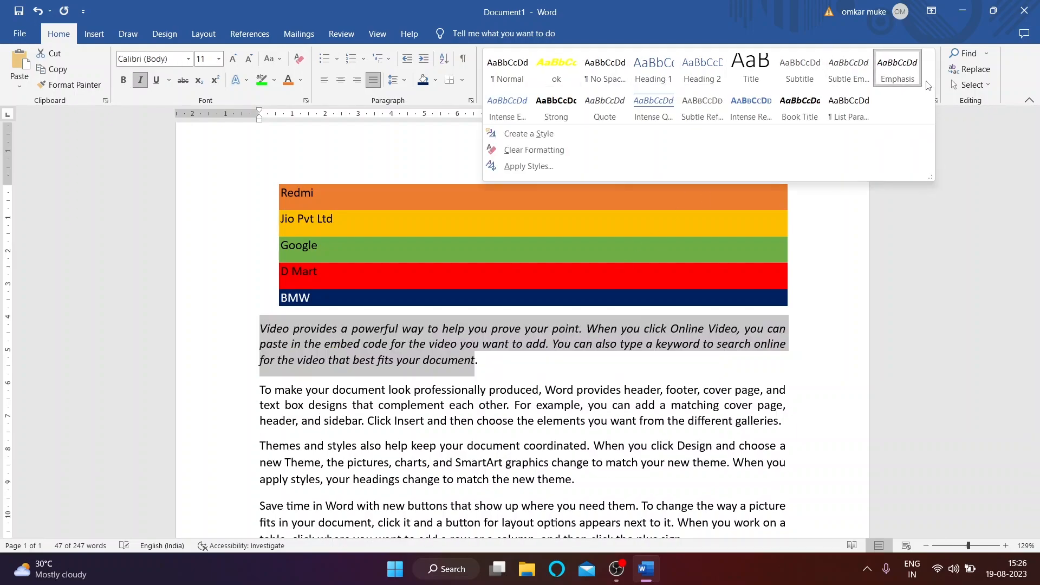
left_click(612, 77)
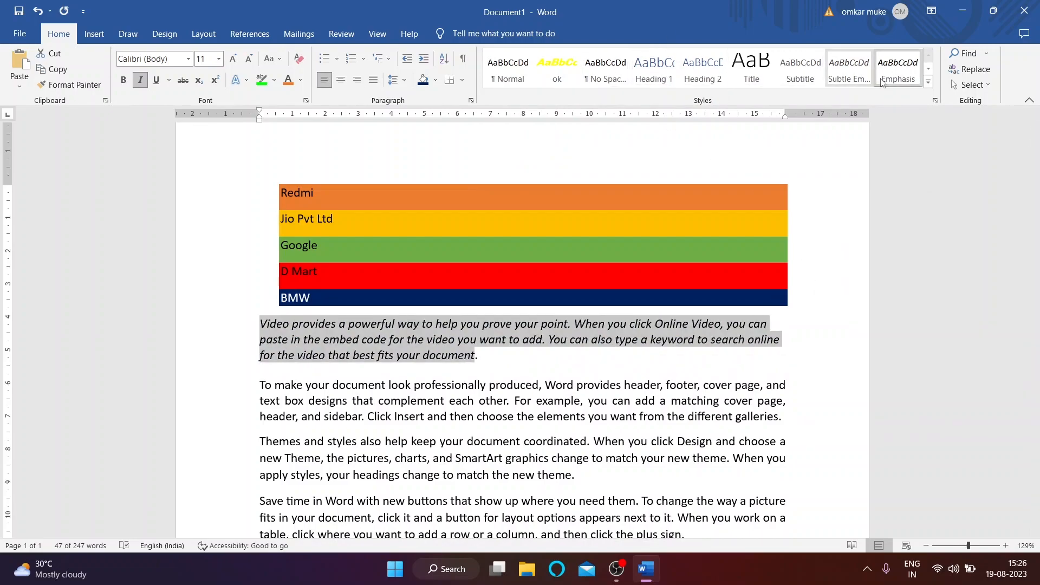
left_click(898, 150)
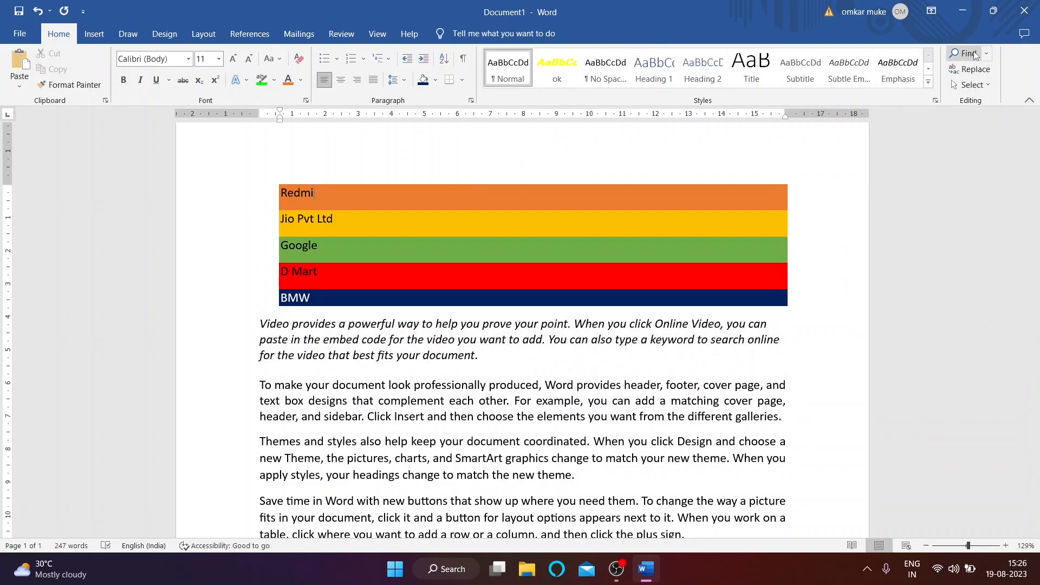
left_click(481, 356)
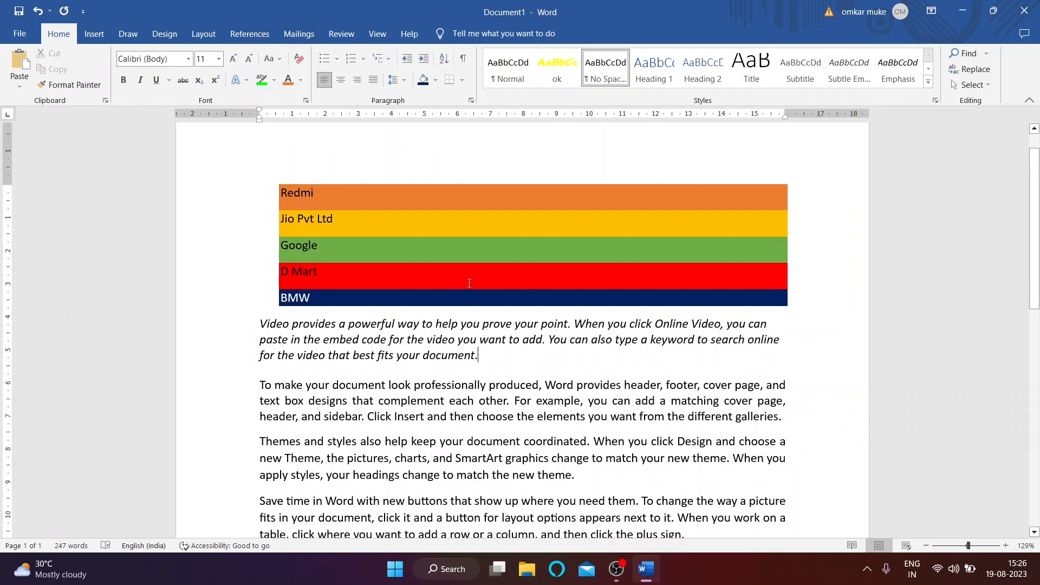
Step: Search 'theme' in the Navigation pane, browse Pages, Headings and Results, then open Replace
left_click(966, 53)
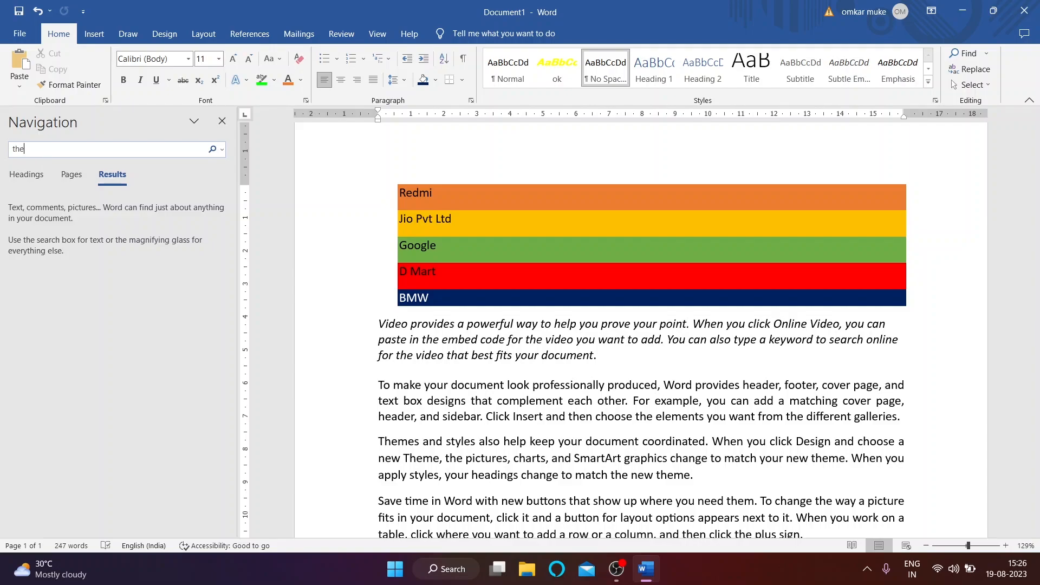
type("e")
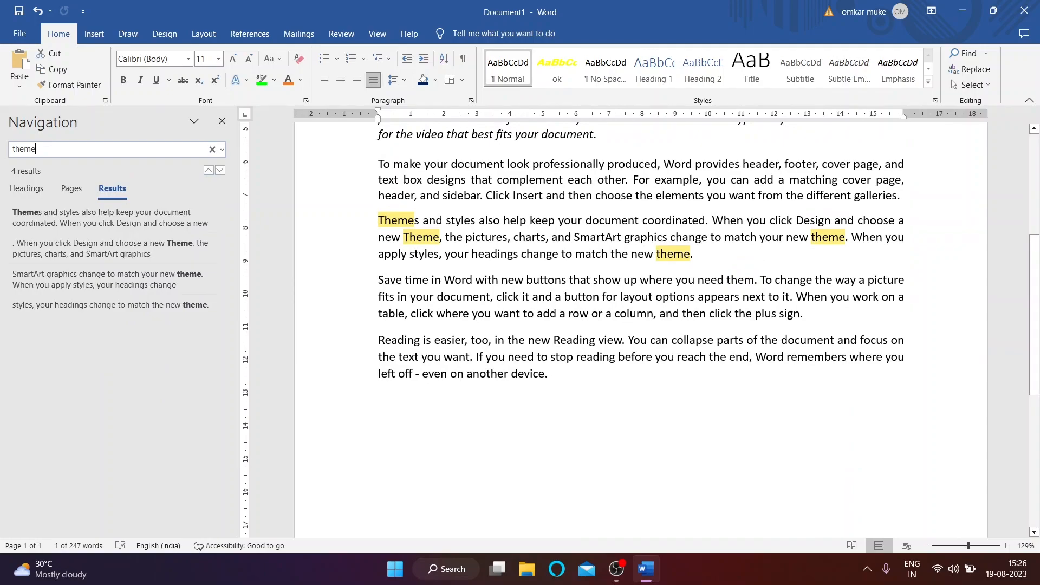
left_click(69, 191)
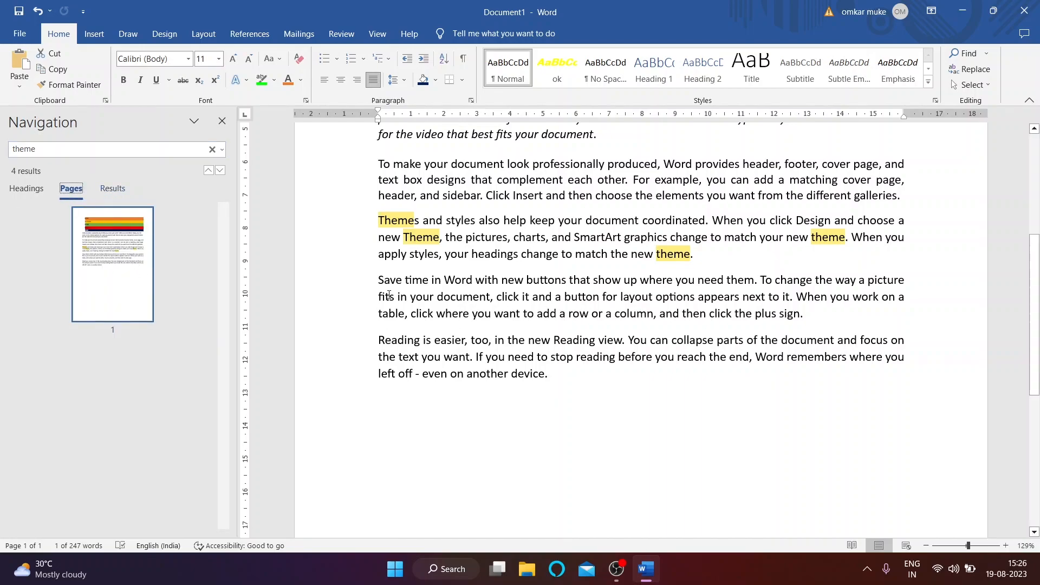
left_click(123, 224)
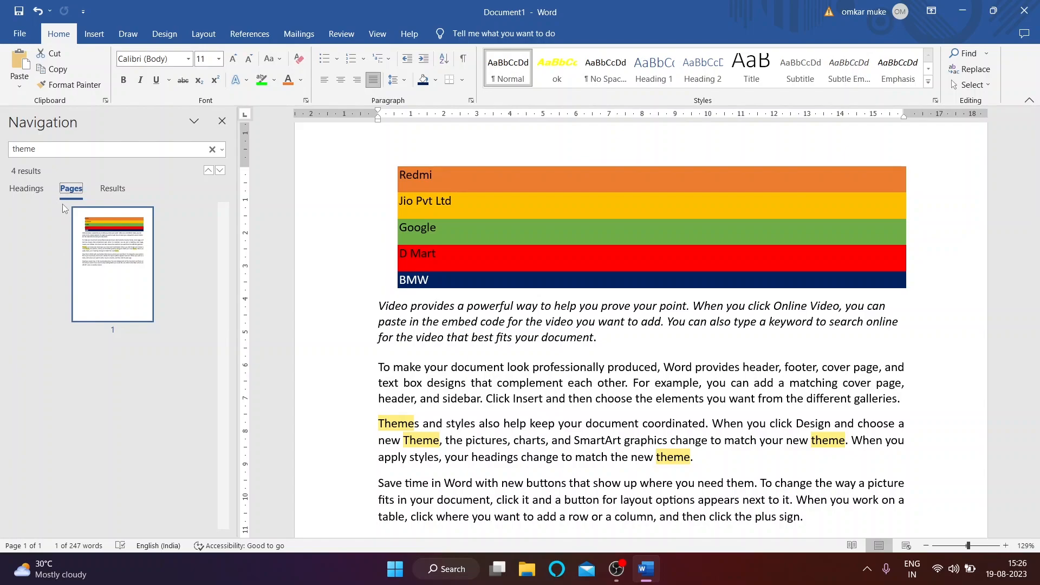
left_click(27, 189)
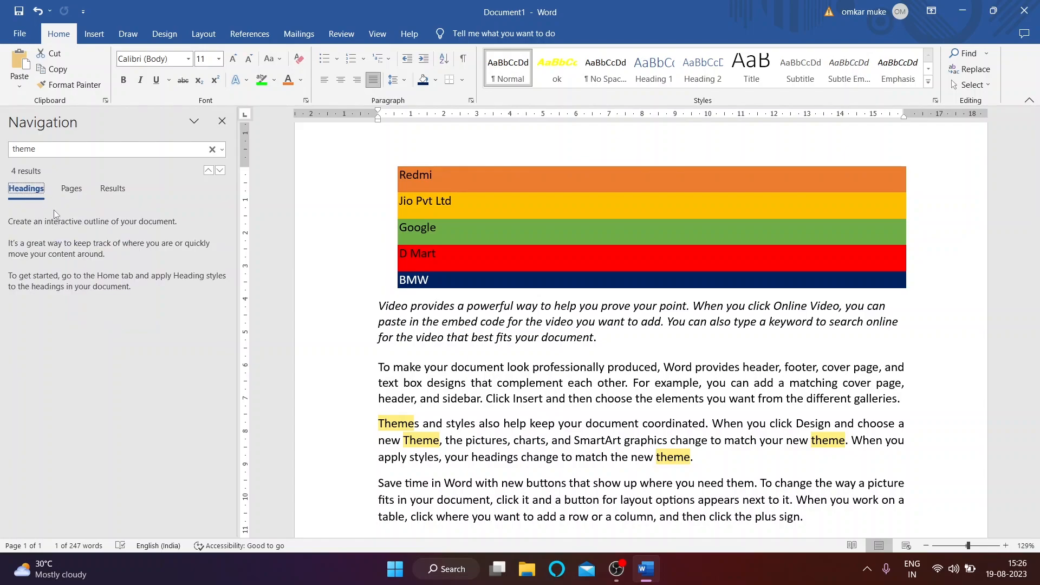
left_click(73, 194)
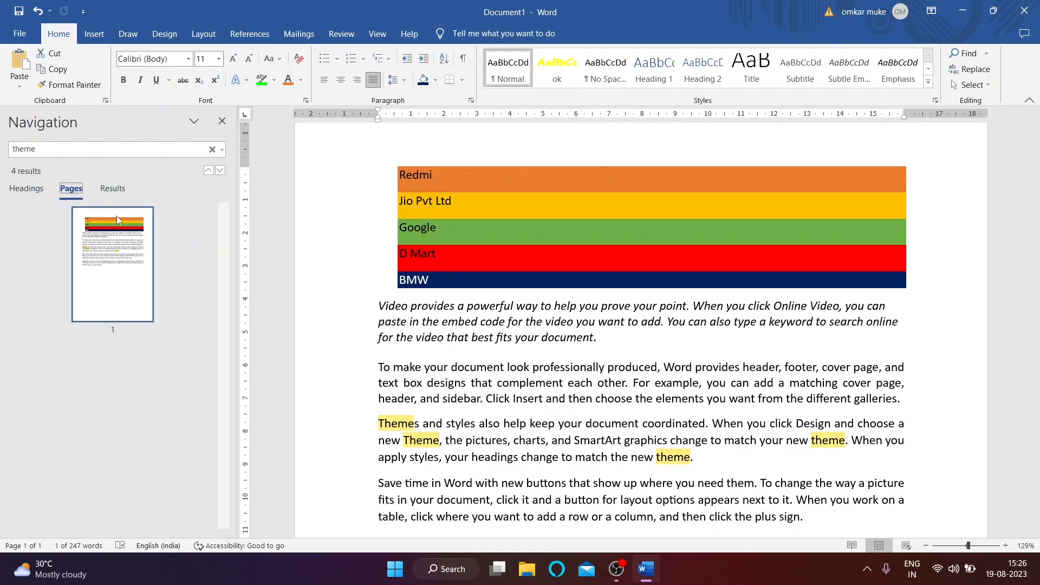
left_click(112, 192)
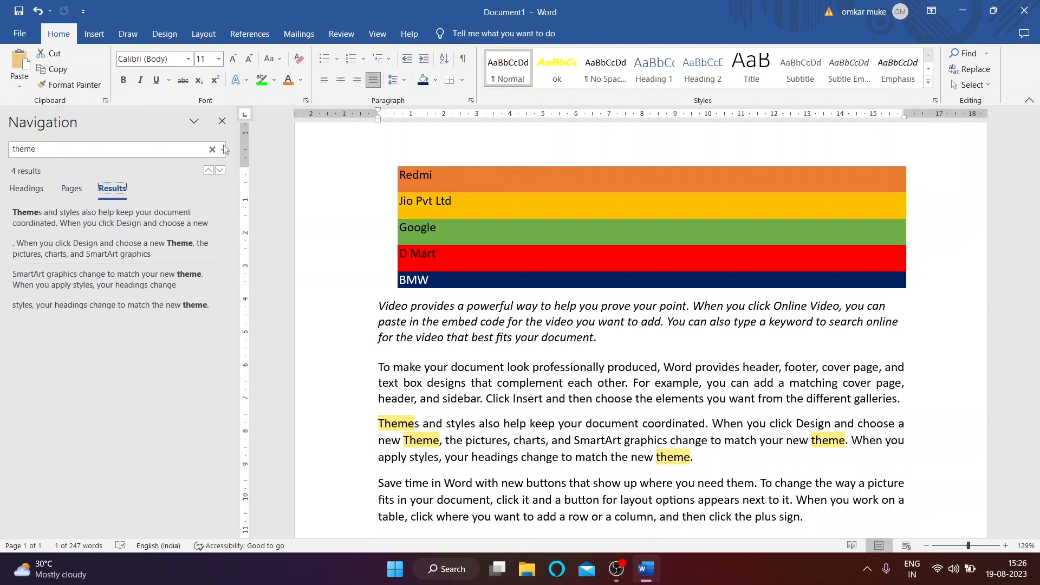
left_click(222, 122)
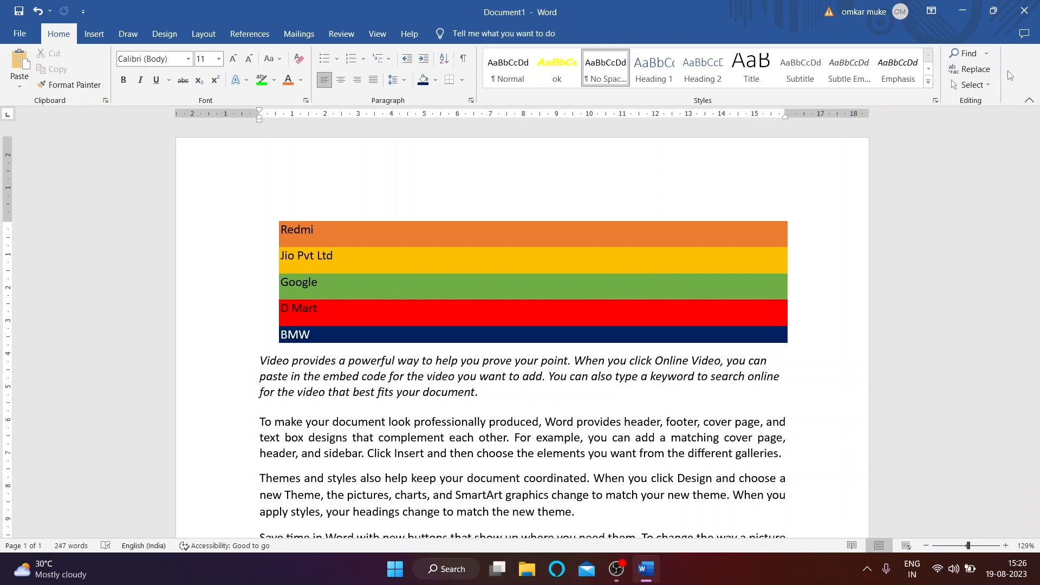
left_click(971, 68)
Step: Replace all occurrences of 'video' with 'movie' (4 replacements)
left_click_drag(491, 230, 208, 231)
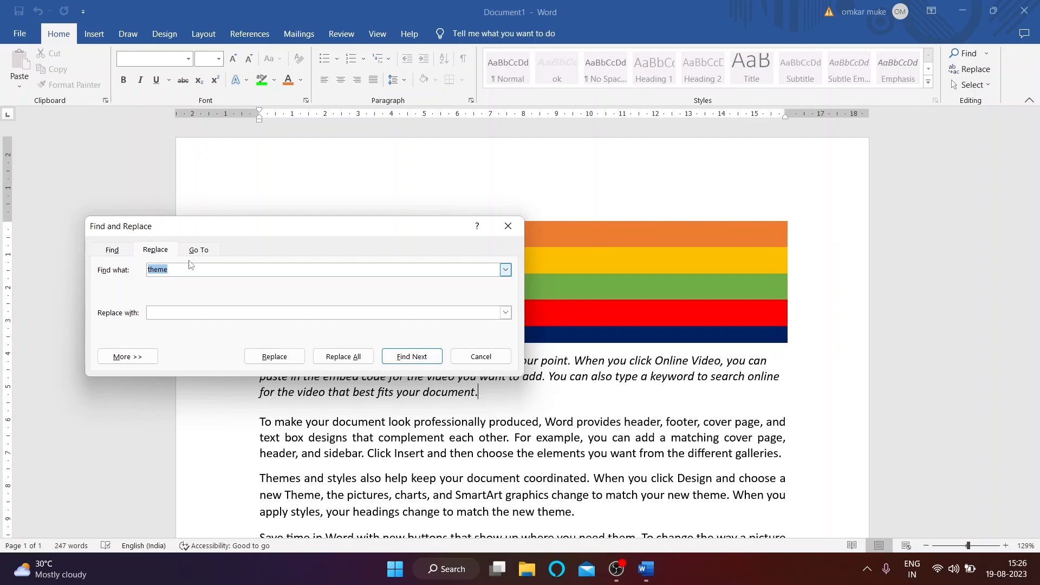
left_click(223, 268)
left_click_drag(200, 269, 114, 269)
type("video")
left_click(191, 314)
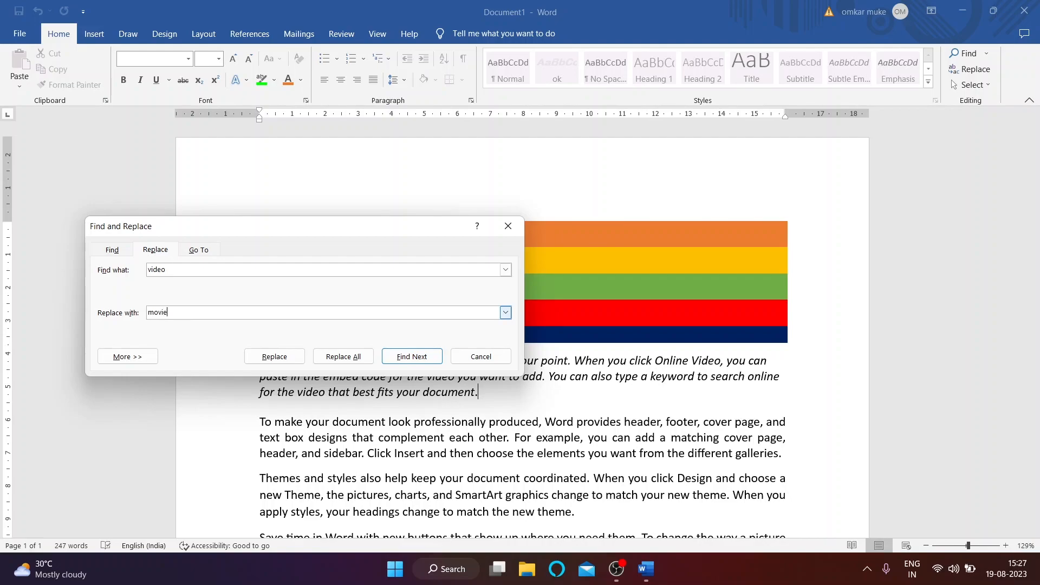
left_click(347, 357)
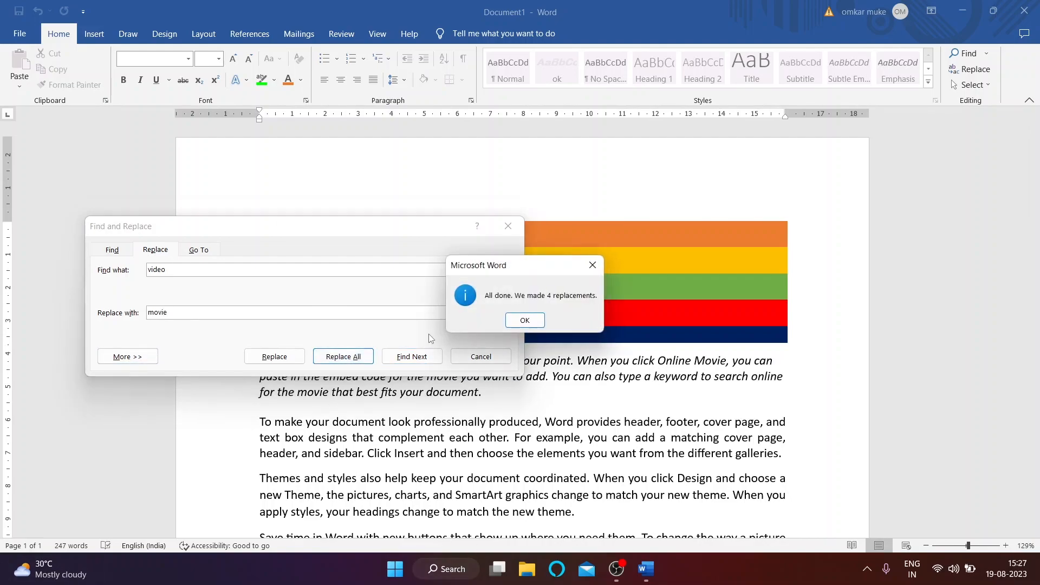
left_click(524, 320)
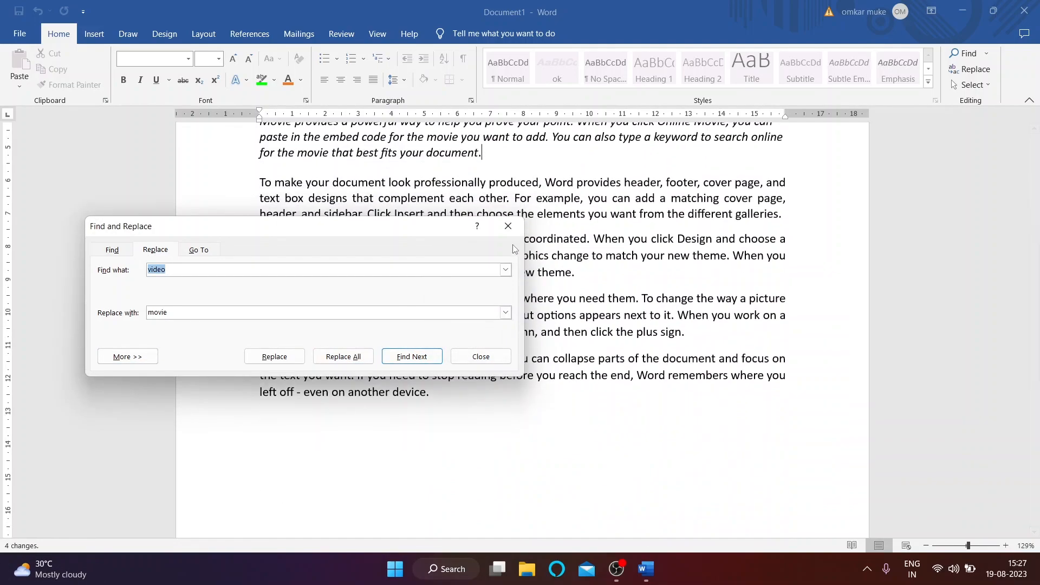
left_click(481, 356)
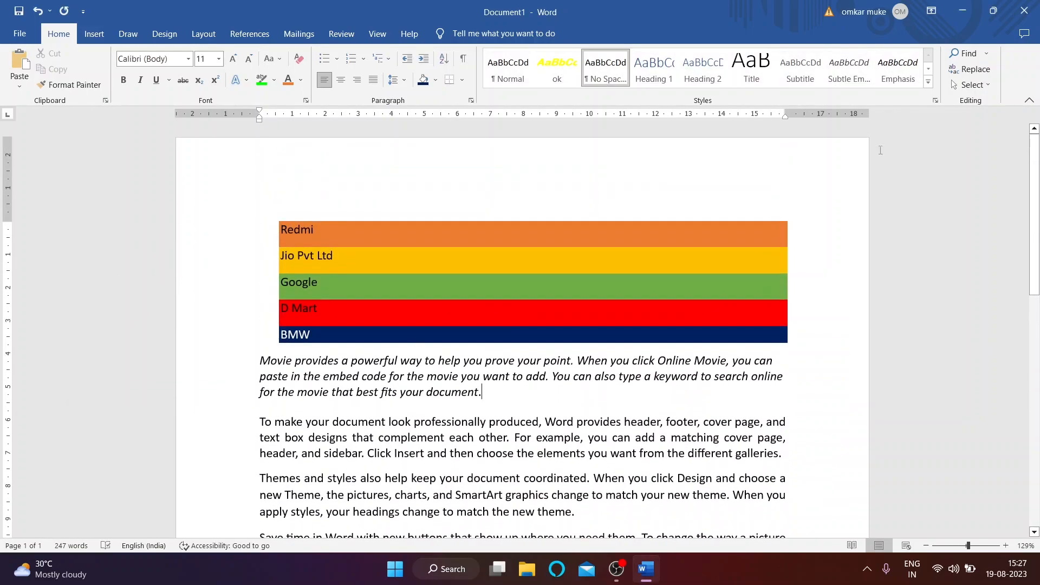
Step: Search the document for 'movie' to confirm the replacements
left_click(966, 53)
type("movie")
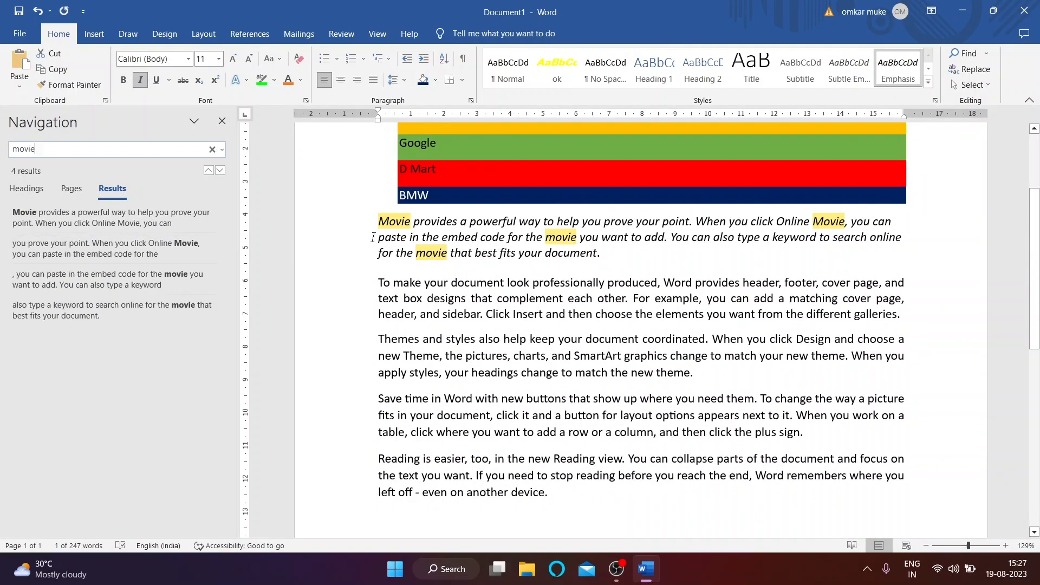
left_click(222, 121)
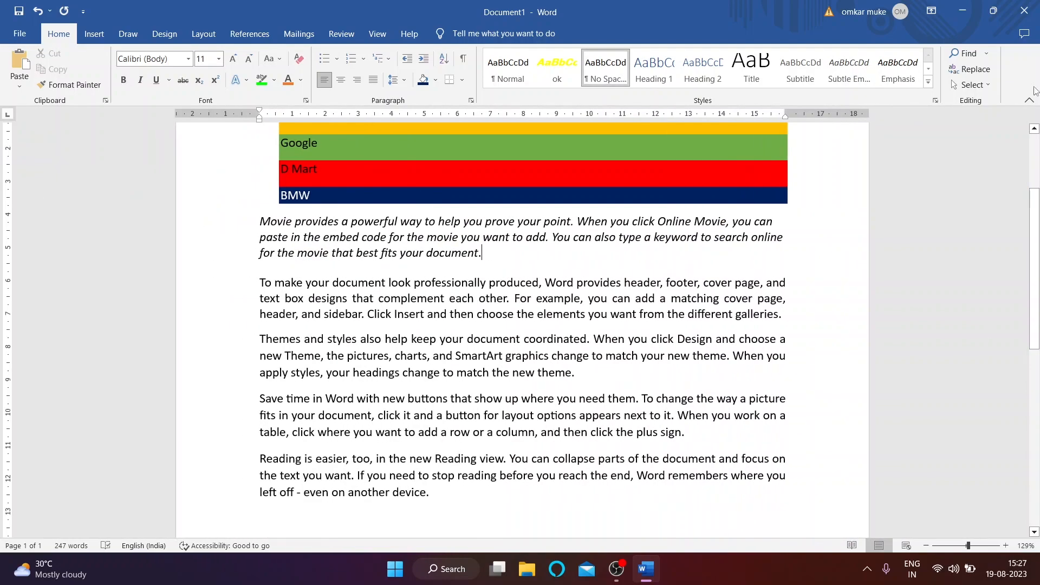
Step: Try Select All and Select Objects from the Select menu, then close it unchanged
left_click(955, 85)
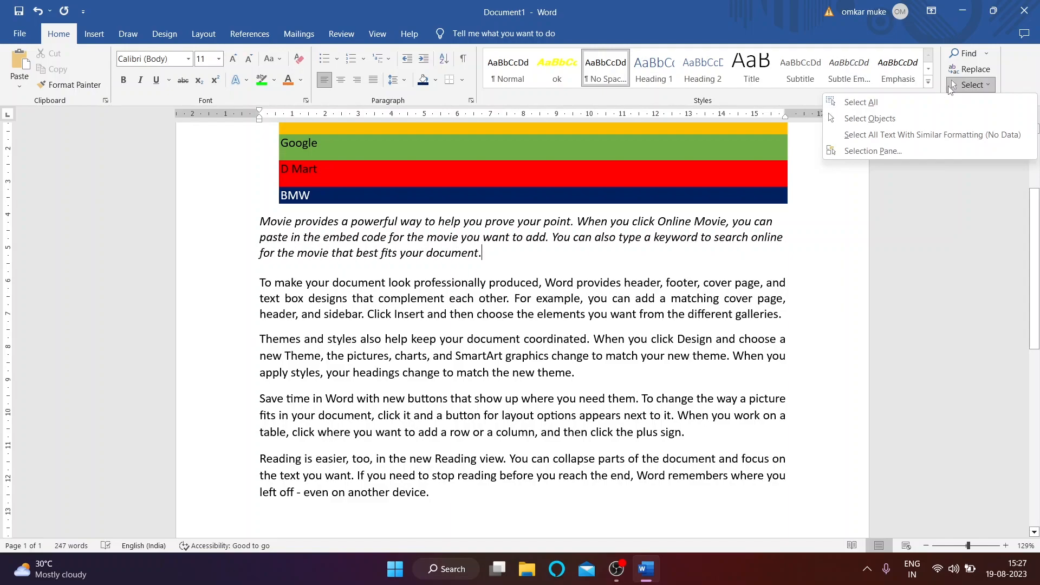
left_click(858, 102)
left_click(954, 121)
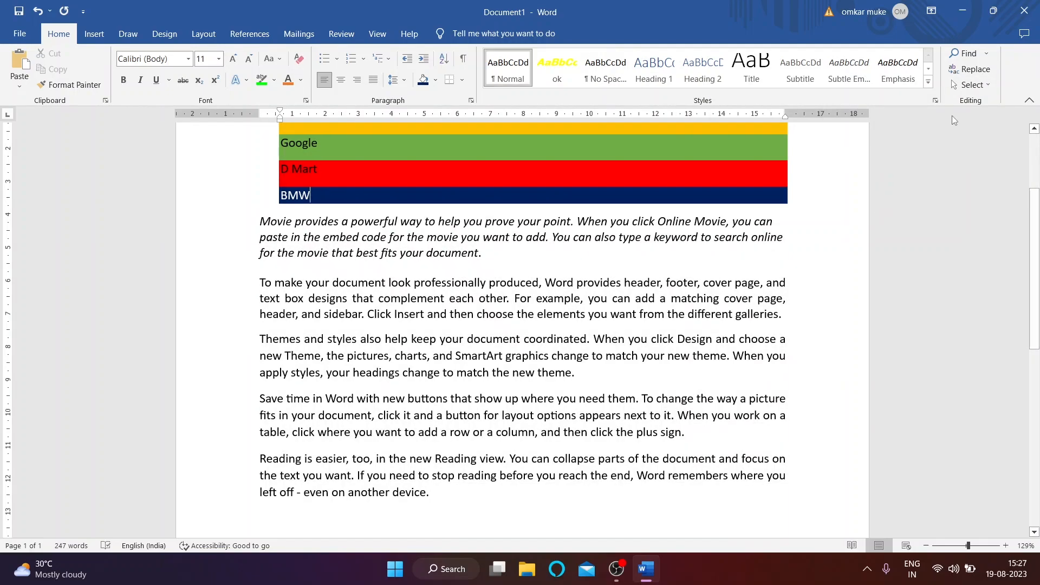
left_click(956, 85)
left_click(921, 114)
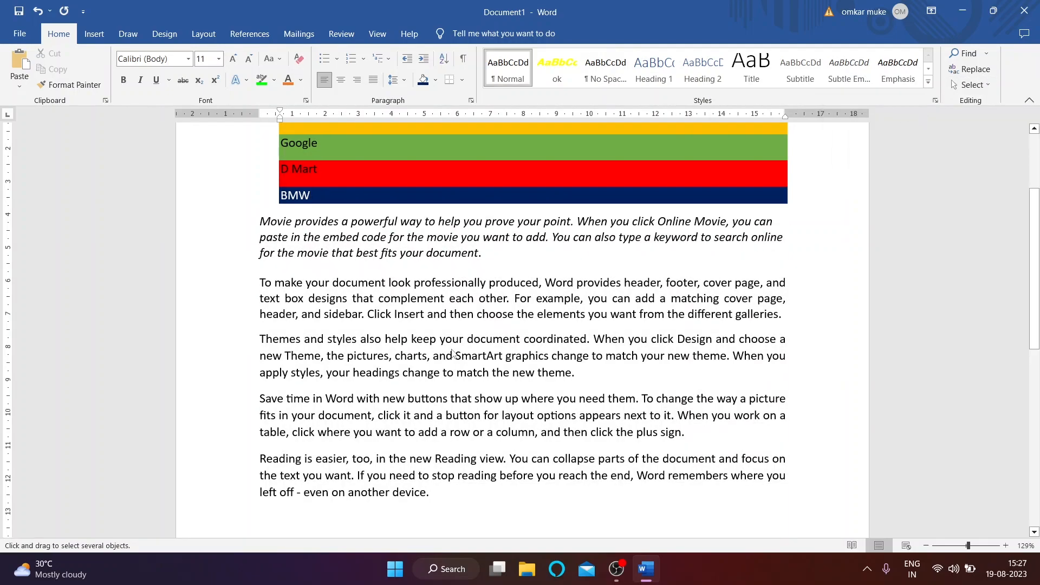
scroll(453, 353, "up", 3)
scroll(534, 378, "down", 1)
left_click(971, 85)
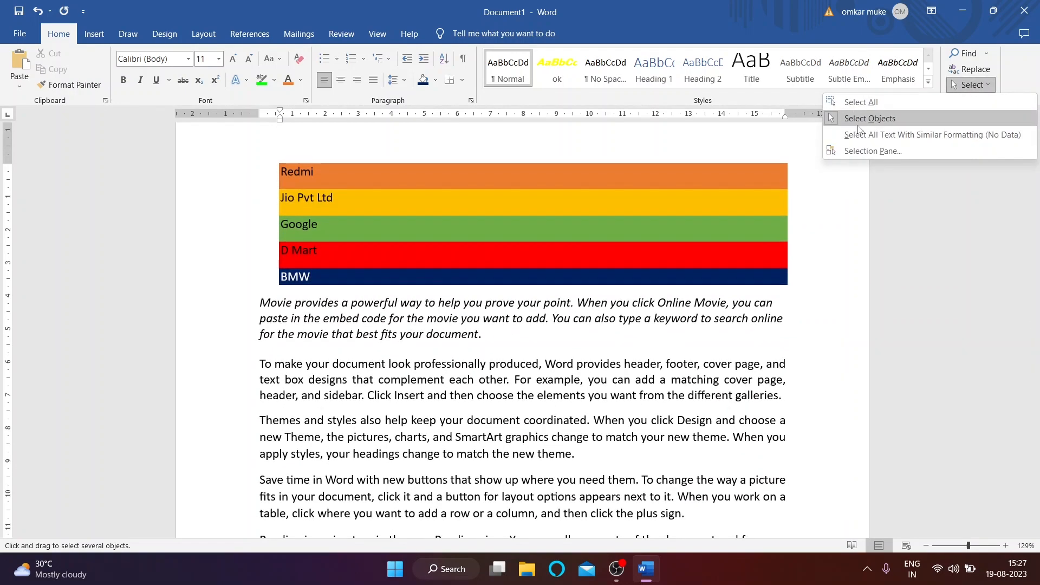
left_click(679, 300)
Step: Select the opening lines of the 'To make your document' paragraph, select all similarly formatted text, then deselect
left_click(533, 364)
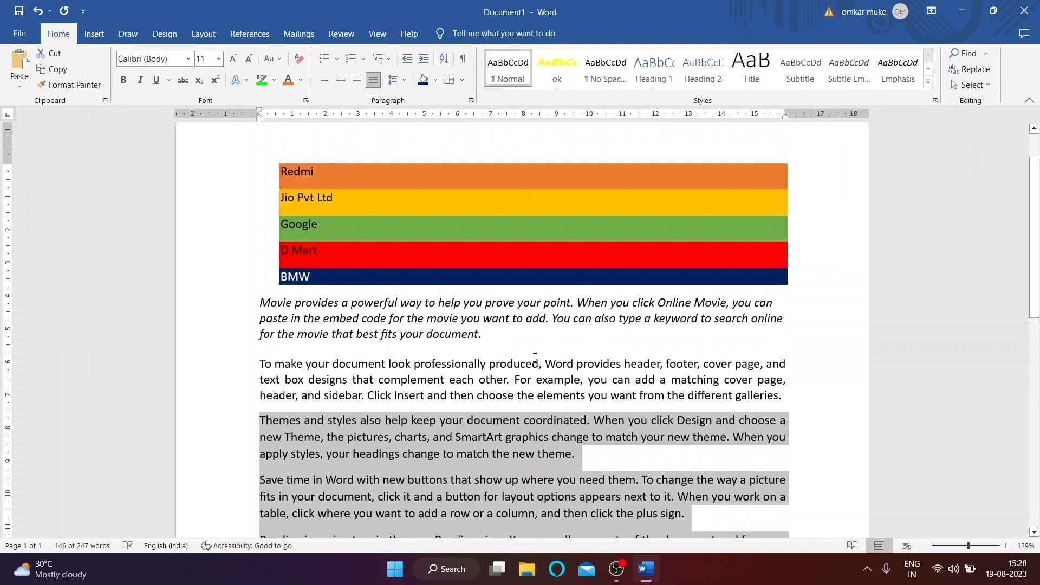
left_click_drag(258, 363, 448, 380)
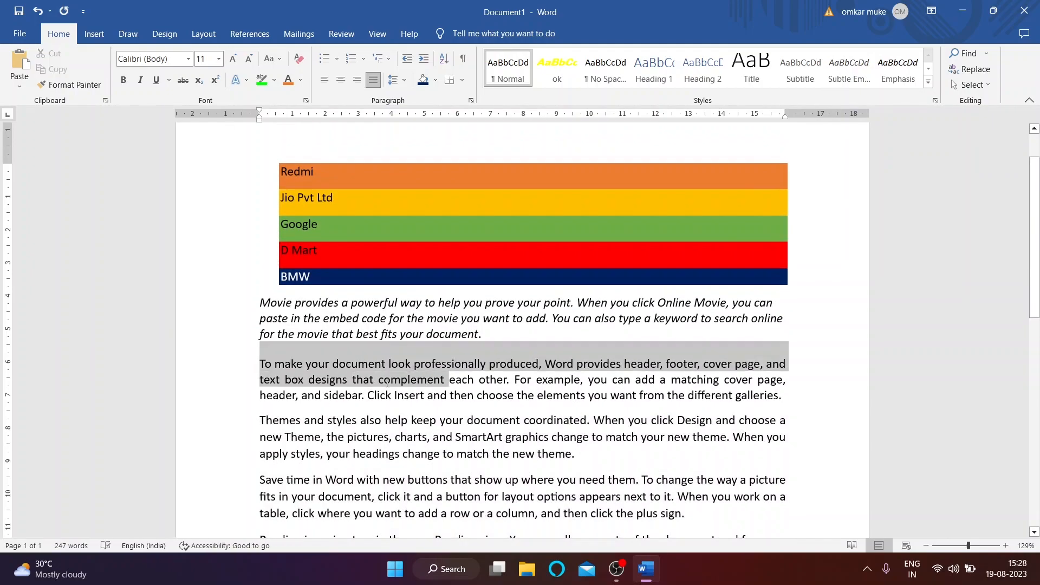
left_click(971, 85)
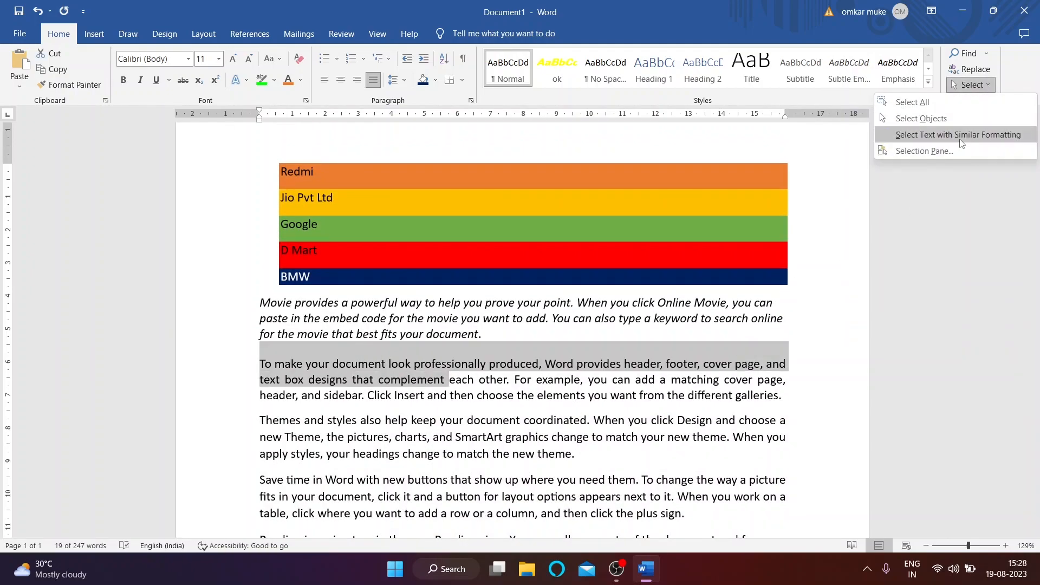
left_click(958, 135)
left_click(971, 85)
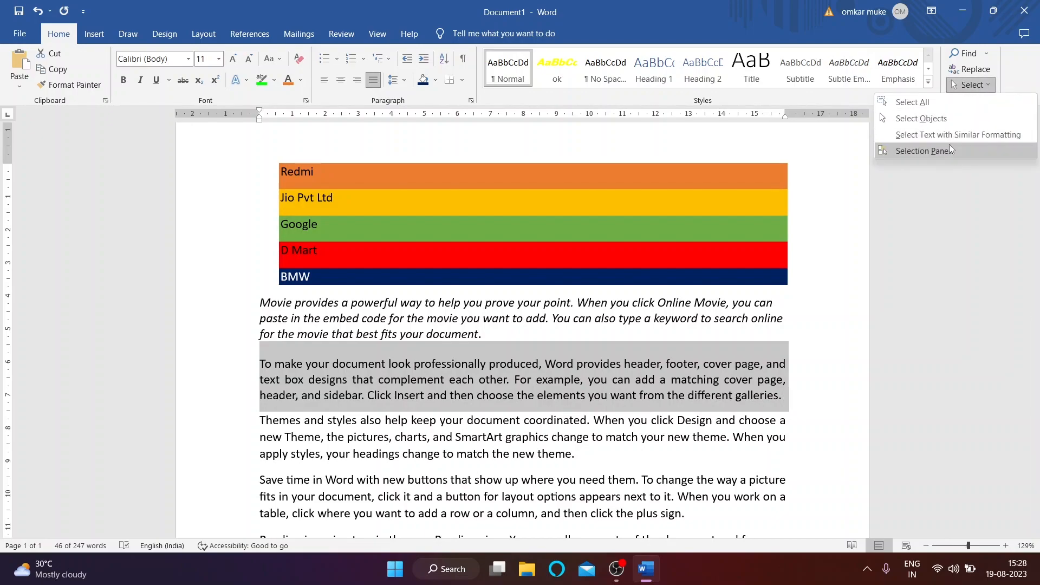
left_click(274, 411)
left_click(256, 432)
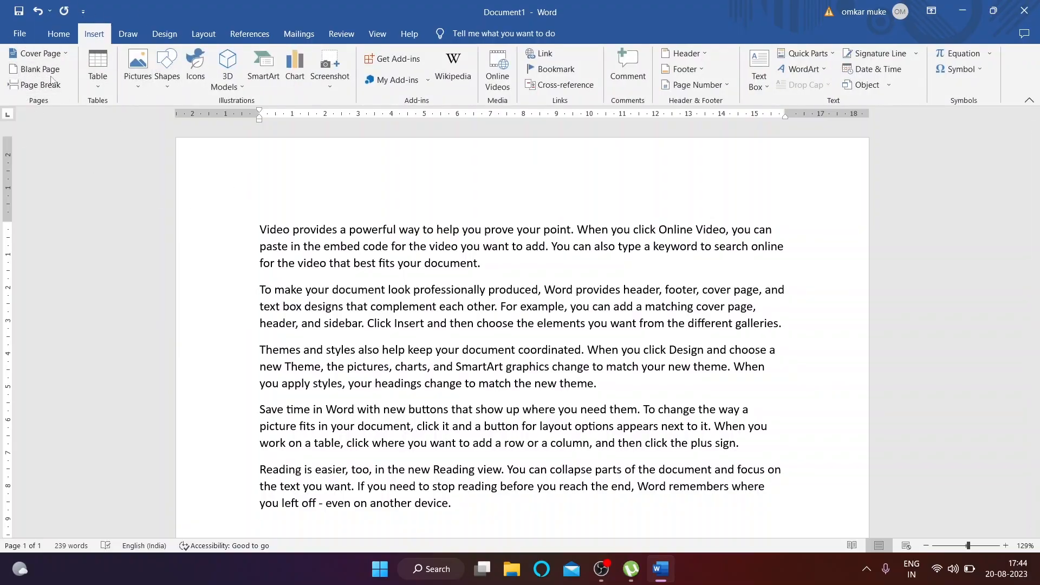
left_click(55, 54)
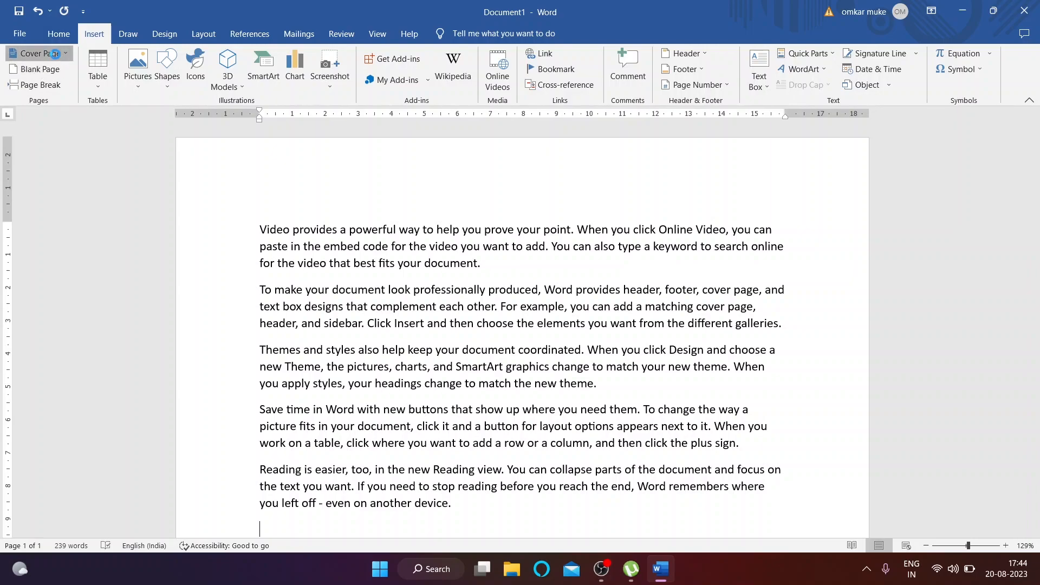
scroll(235, 212, "down", 5)
scroll(235, 212, "up", 5)
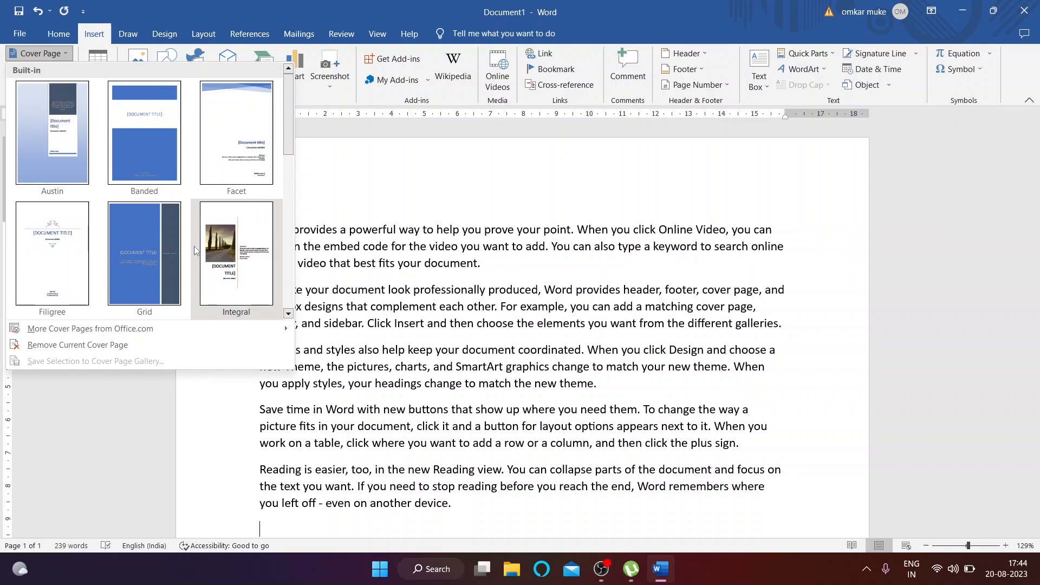
left_click(227, 240)
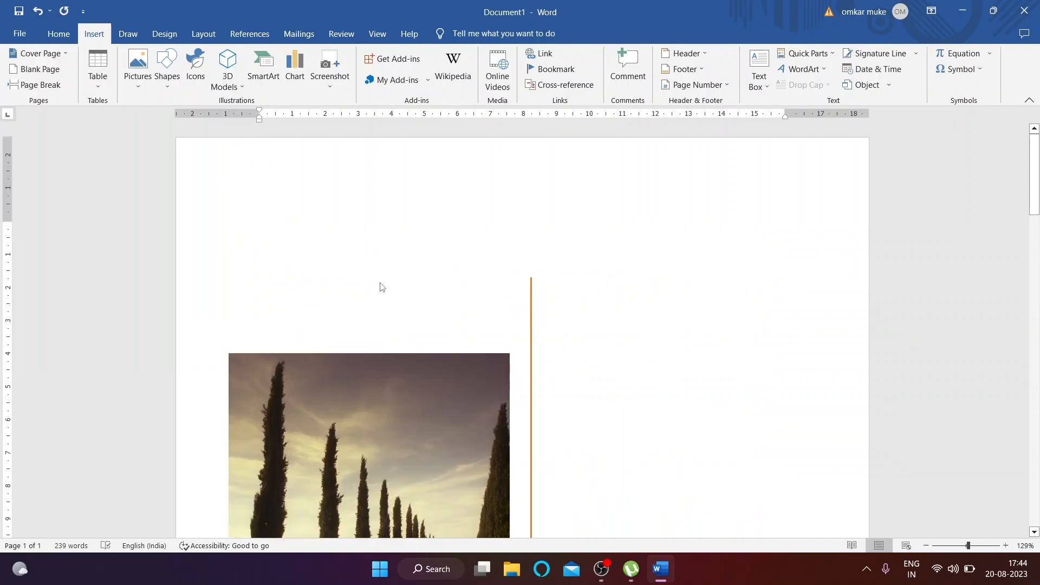
scroll(450, 284, "down", 5)
scroll(505, 286, "up", 5)
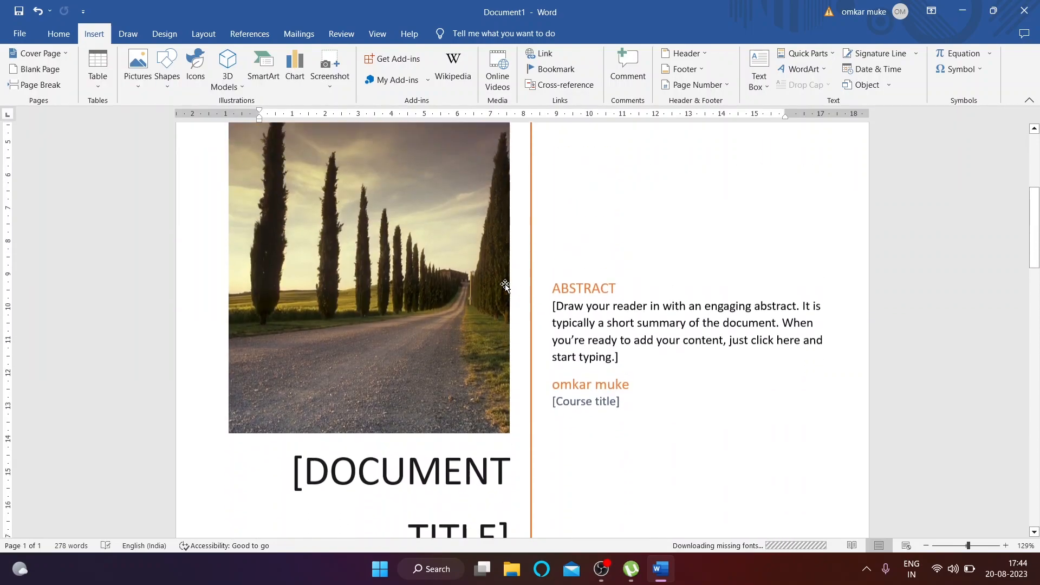
scroll(539, 228, "down", 5)
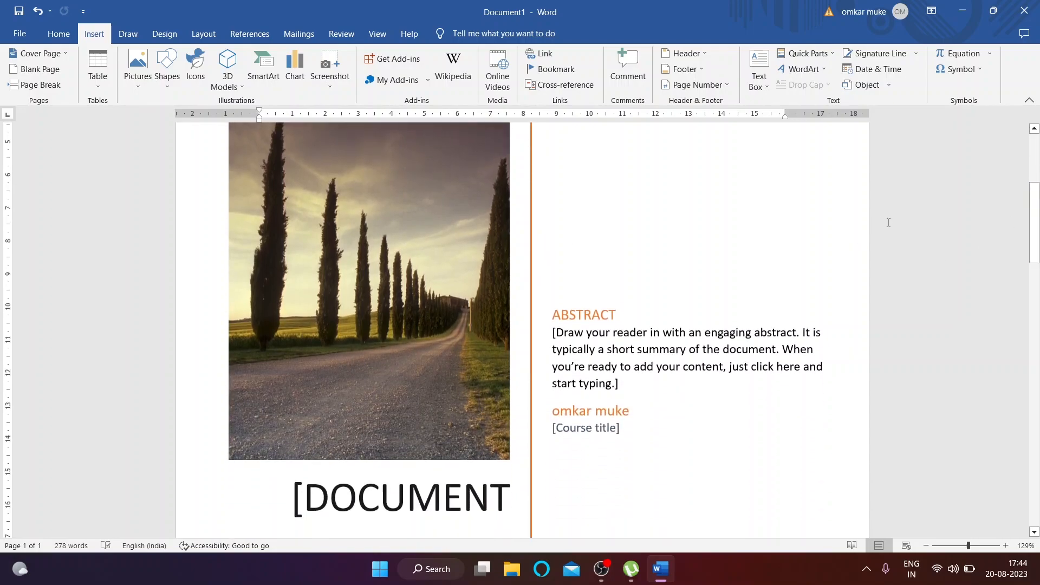
scroll(464, 298, "up", 5)
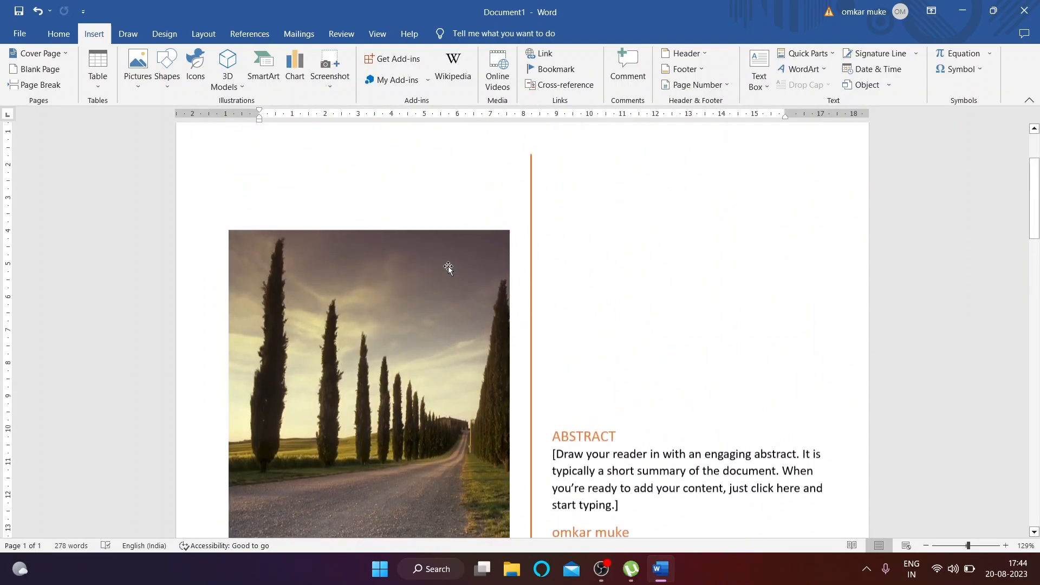
left_click(53, 54)
scroll(101, 219, "down", 6)
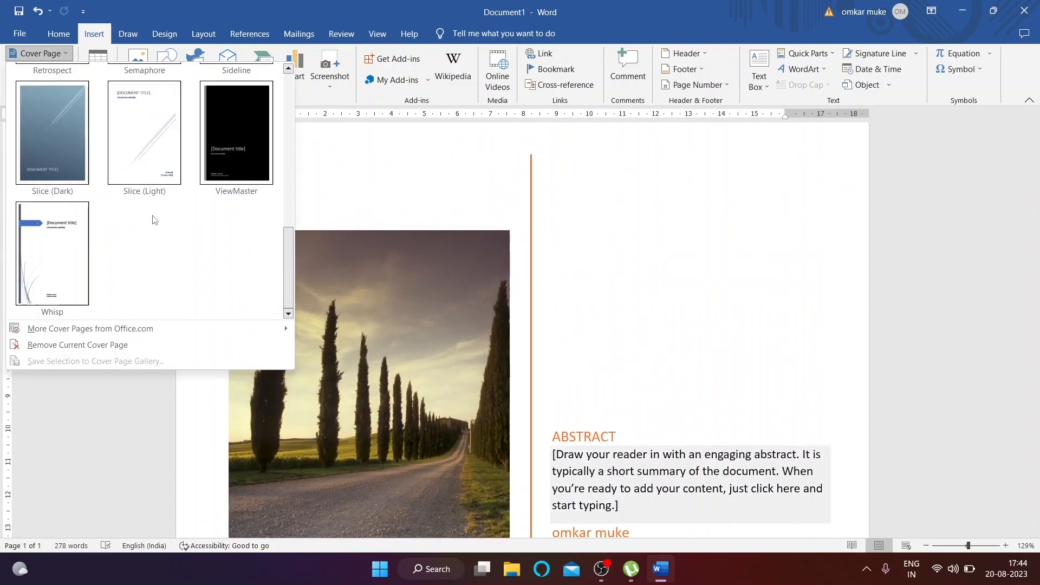
scroll(163, 238, "up", 5)
left_click(238, 236)
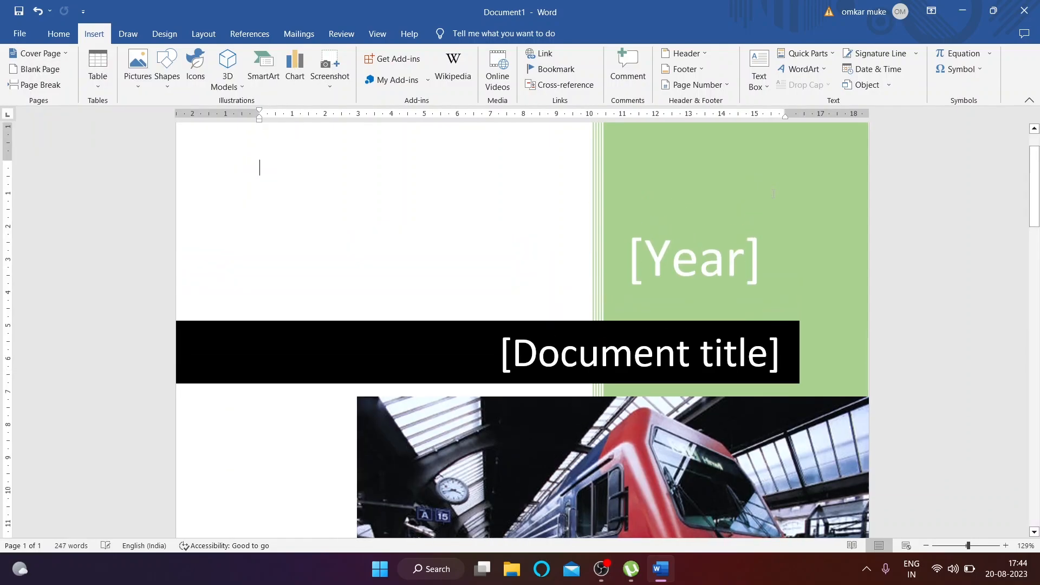
scroll(751, 196, "down", 2)
left_click(482, 237)
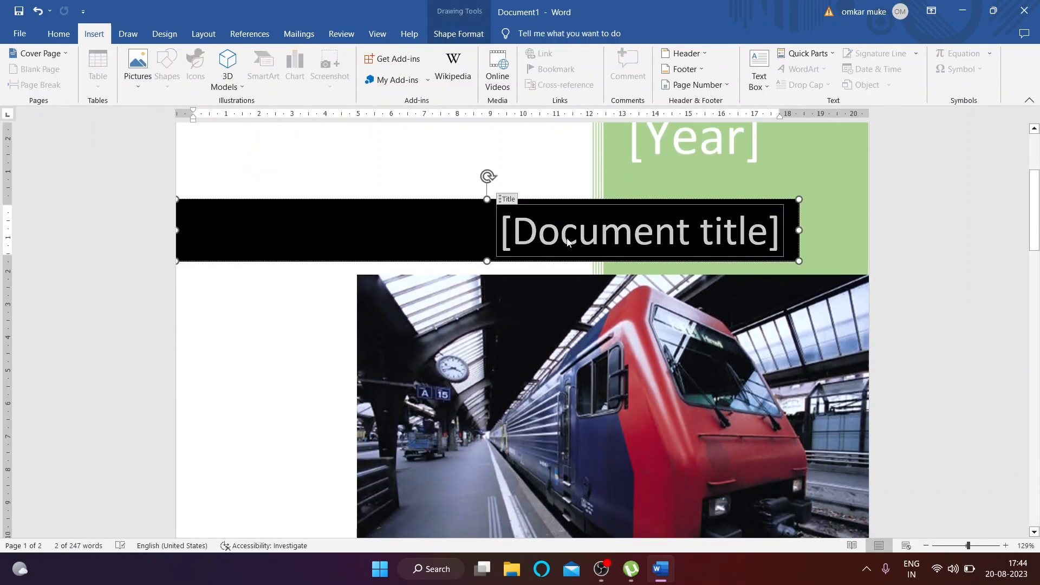
scroll(482, 238, "down", 2)
scroll(482, 237, "down", 7)
scroll(355, 237, "up", 6)
scroll(355, 236, "up", 2)
scroll(355, 234, "down", 9)
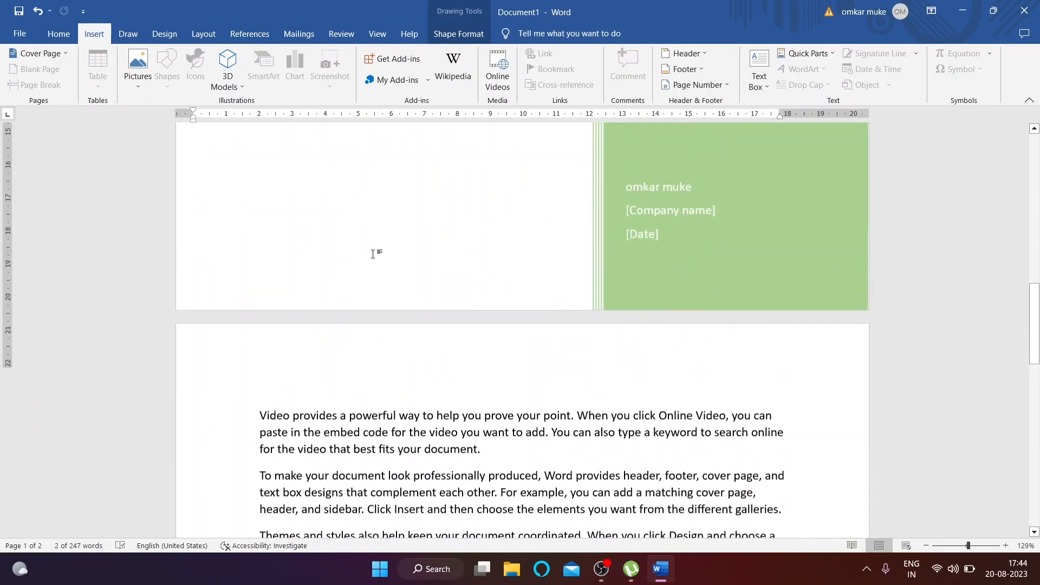
scroll(371, 251, "up", 7)
scroll(89, 197, "up", 5)
left_click(40, 53)
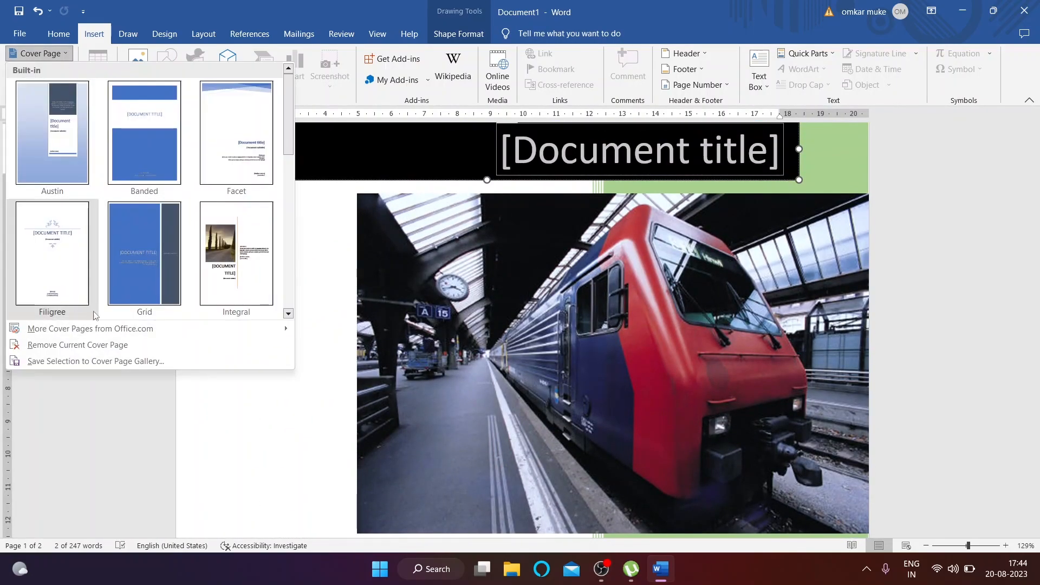
mouse_move(108, 329)
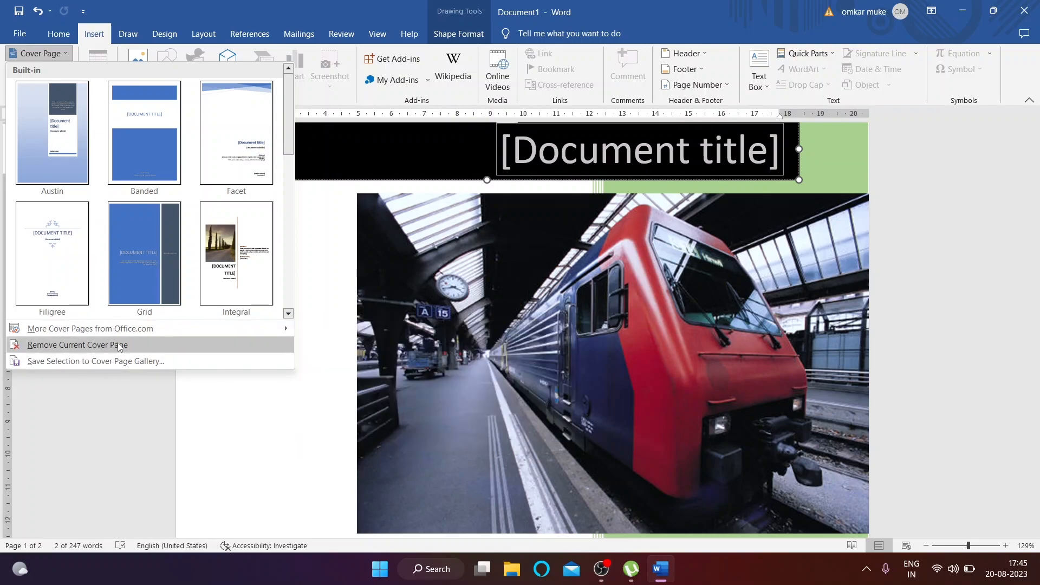
left_click(78, 345)
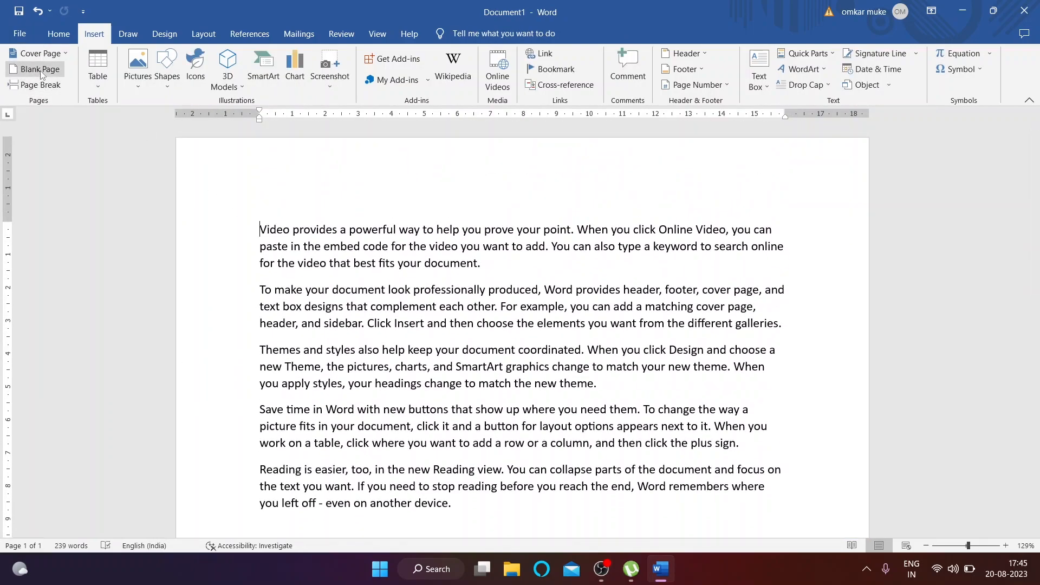
scroll(410, 316, "down", 3)
scroll(404, 314, "down", 3)
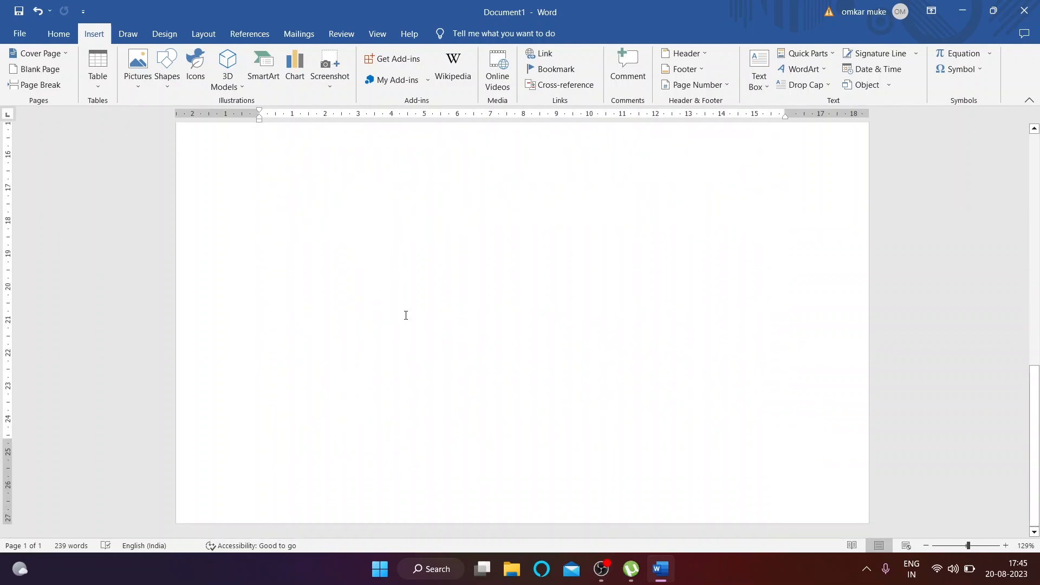
scroll(213, 343, "up", 6)
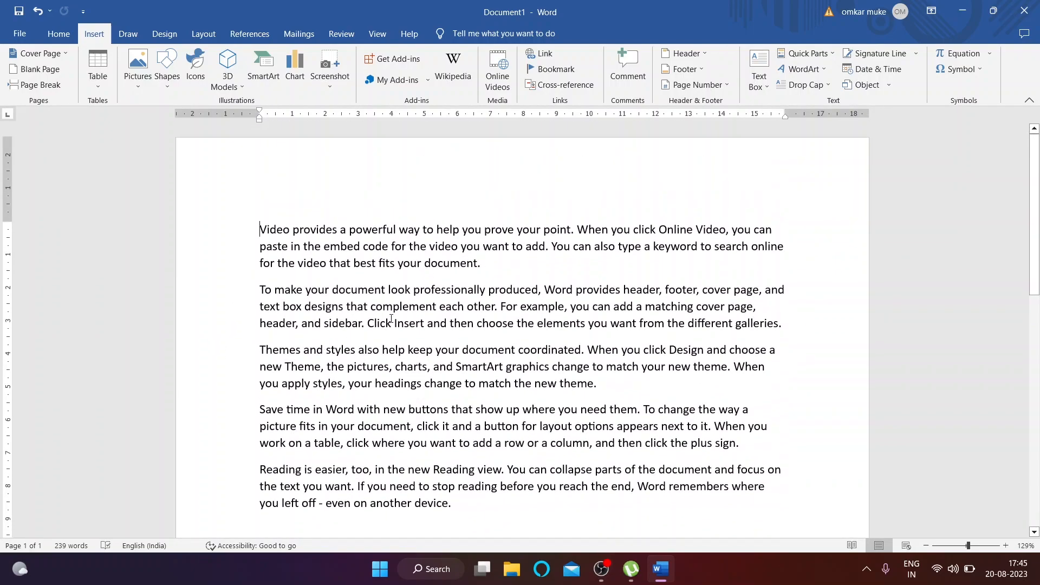
scroll(395, 397, "down", 2)
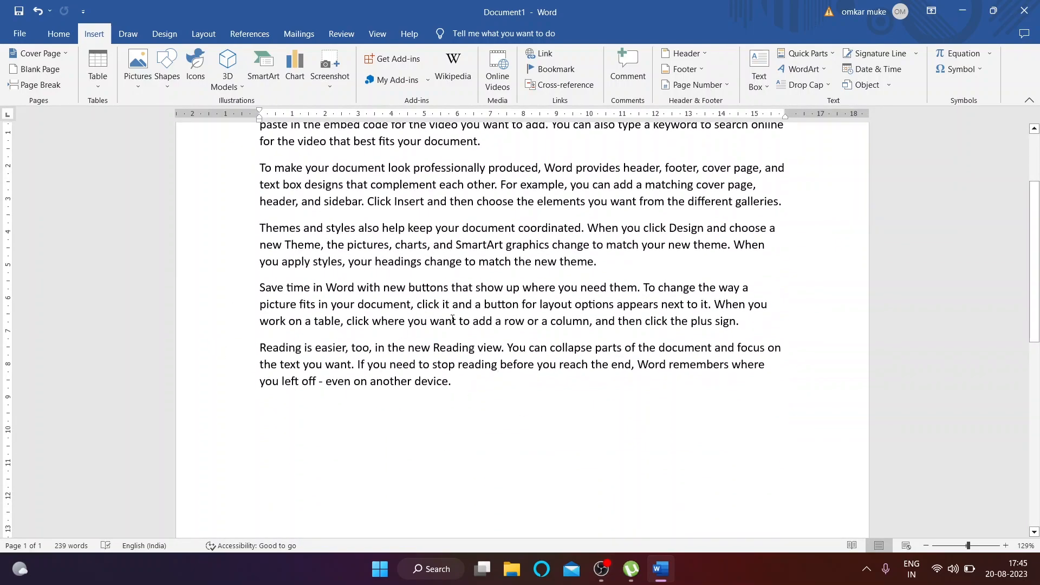
scroll(441, 396, "down", 8)
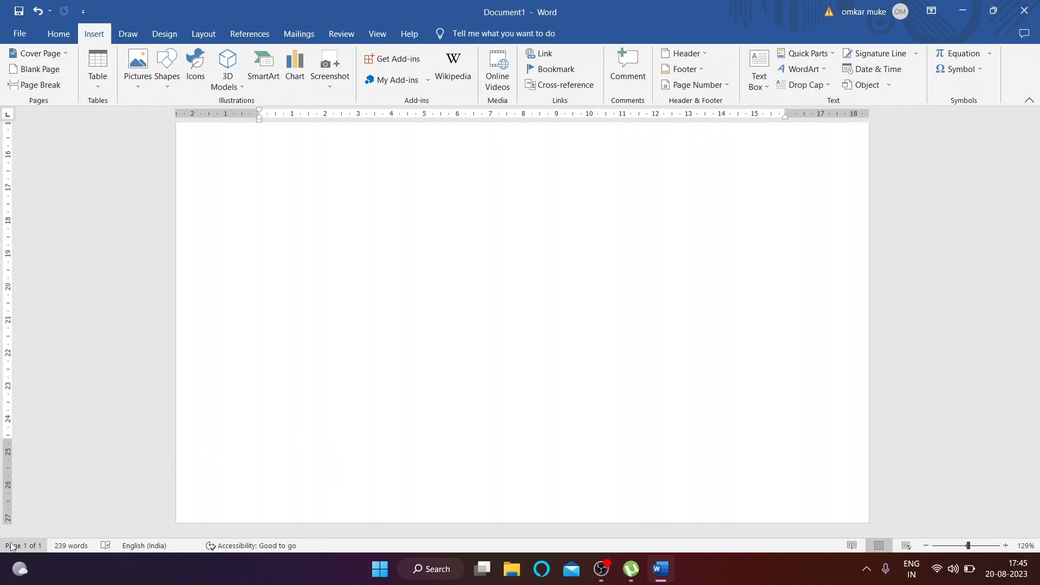
scroll(360, 304, "up", 8)
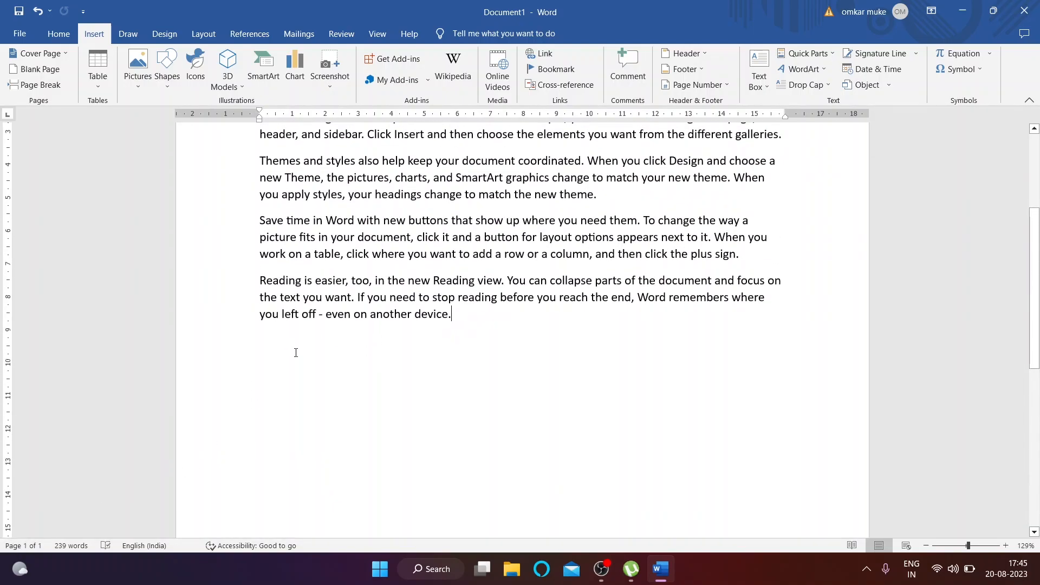
scroll(468, 310, "up", 4)
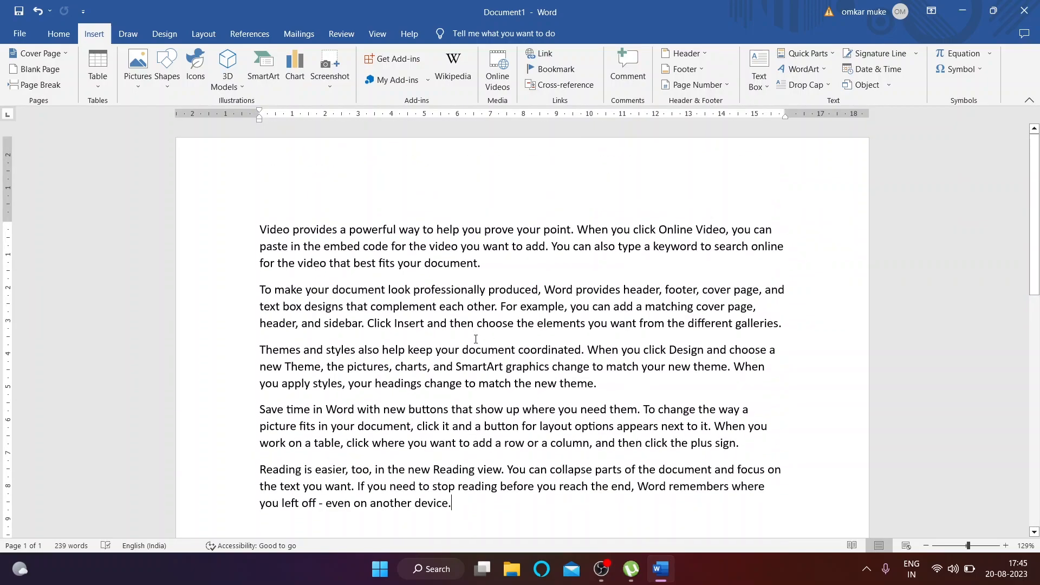
left_click(41, 69)
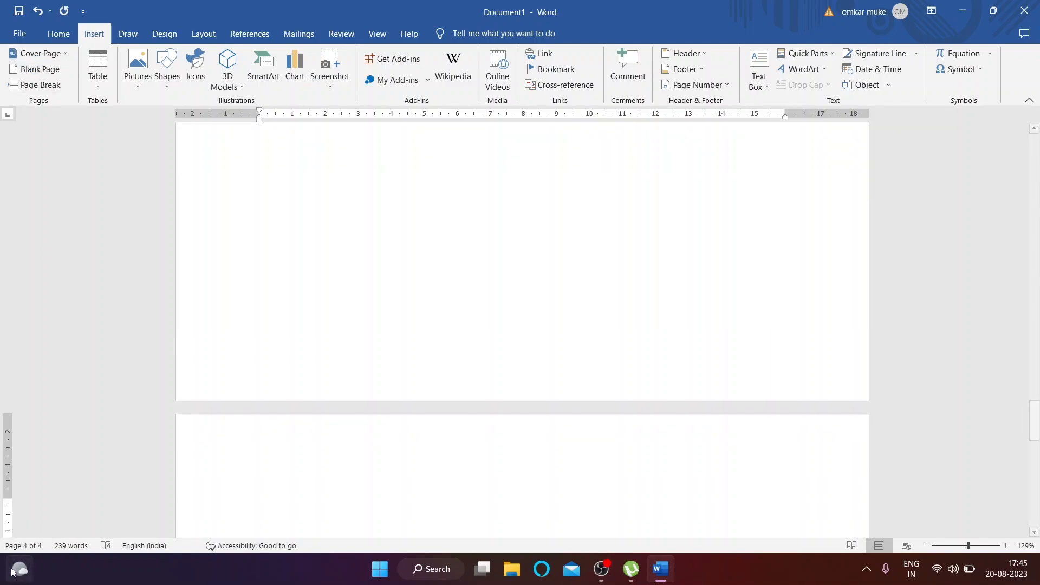
mouse_move(22, 562)
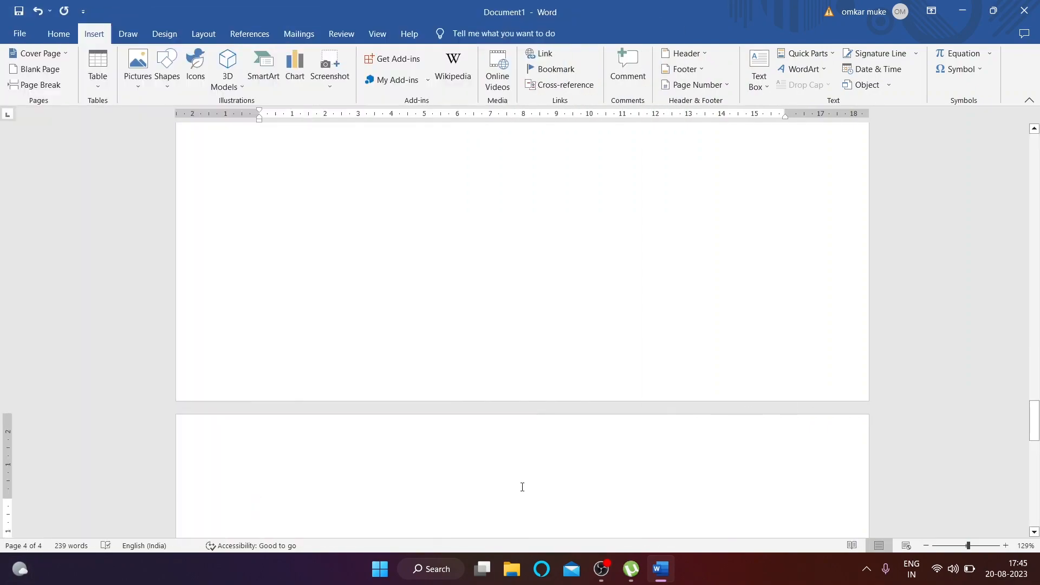
scroll(450, 483, "up", 8)
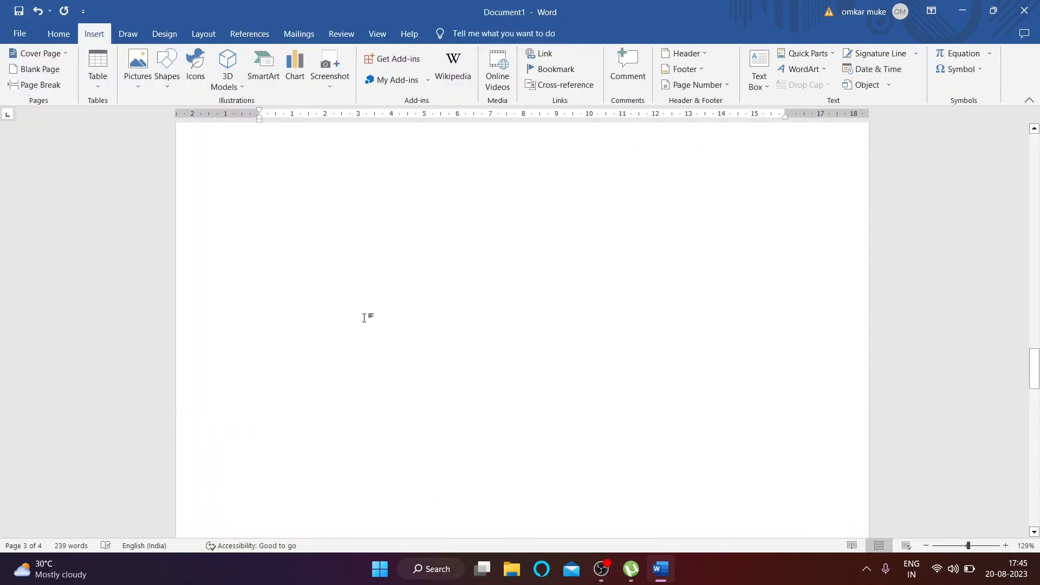
scroll(344, 279, "up", 4)
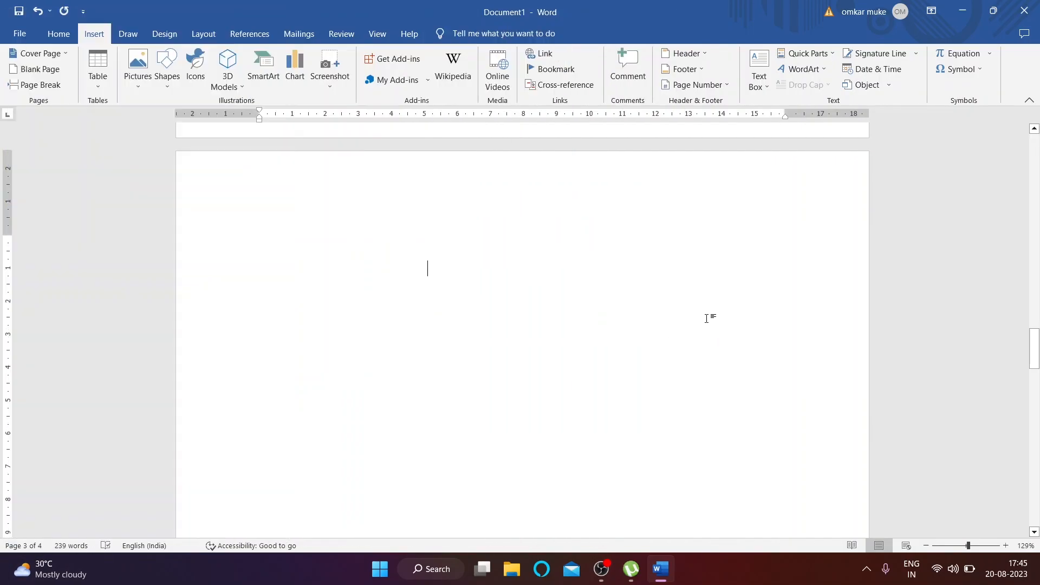
scroll(244, 151, "up", 5)
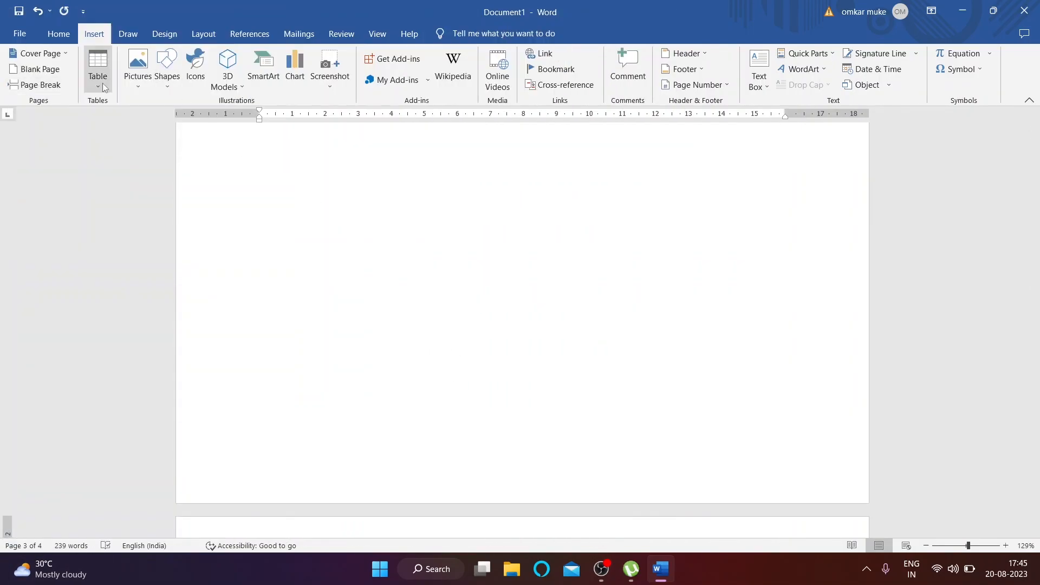
left_click(42, 12)
left_click(42, 12)
scroll(333, 274, "up", 2)
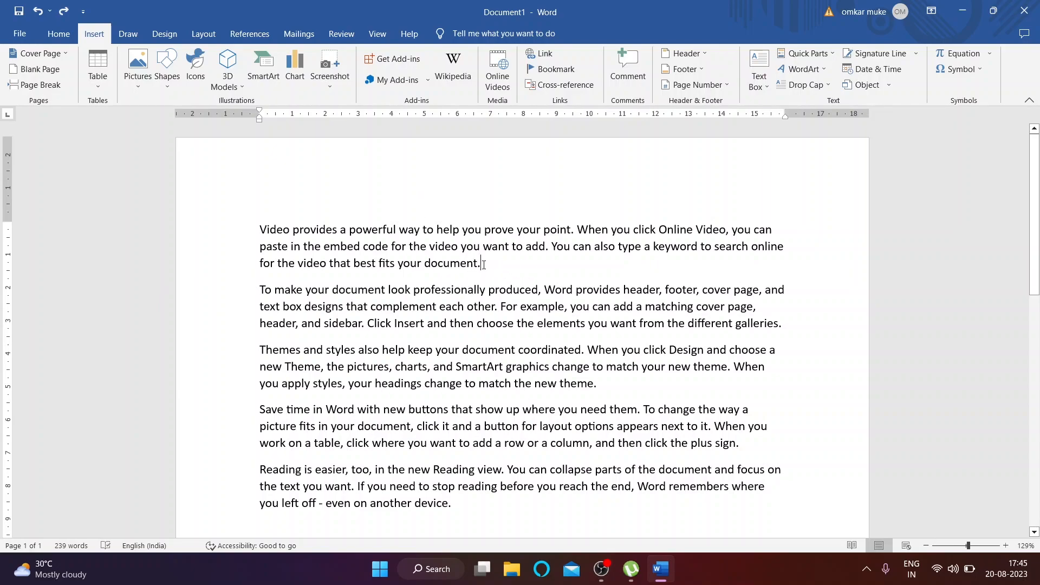
Step: Insert a page break after the first paragraph
left_click(58, 86)
scroll(631, 491, "up", 10)
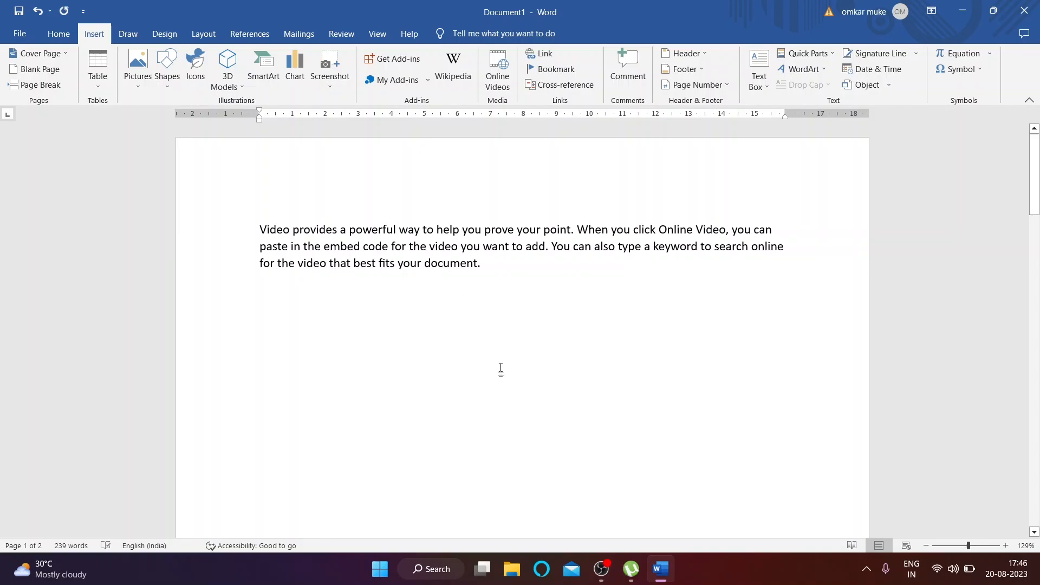
scroll(542, 400, "down", 15)
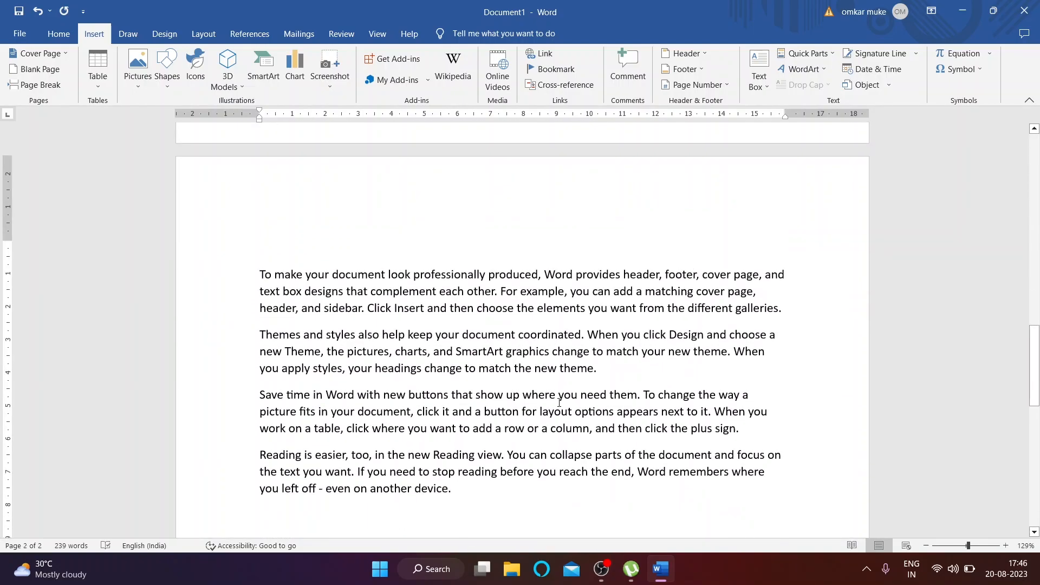
scroll(559, 402, "down", 2)
scroll(636, 310, "up", 1)
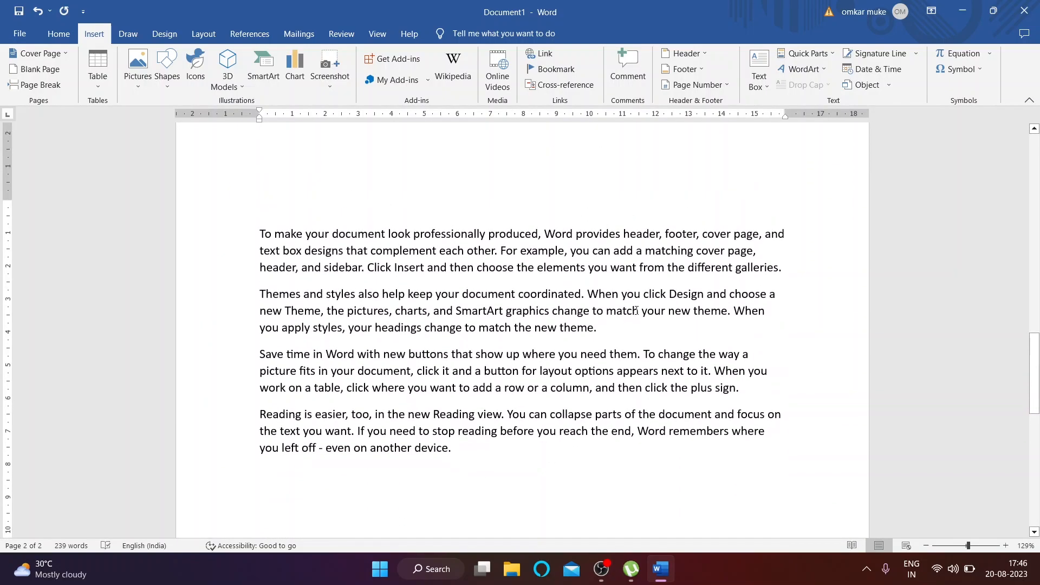
Step: Add a page break after the themes paragraph ending 'new theme.'
left_click(607, 336)
left_click(29, 85)
scroll(508, 429, "up", 5)
scroll(508, 429, "up", 10)
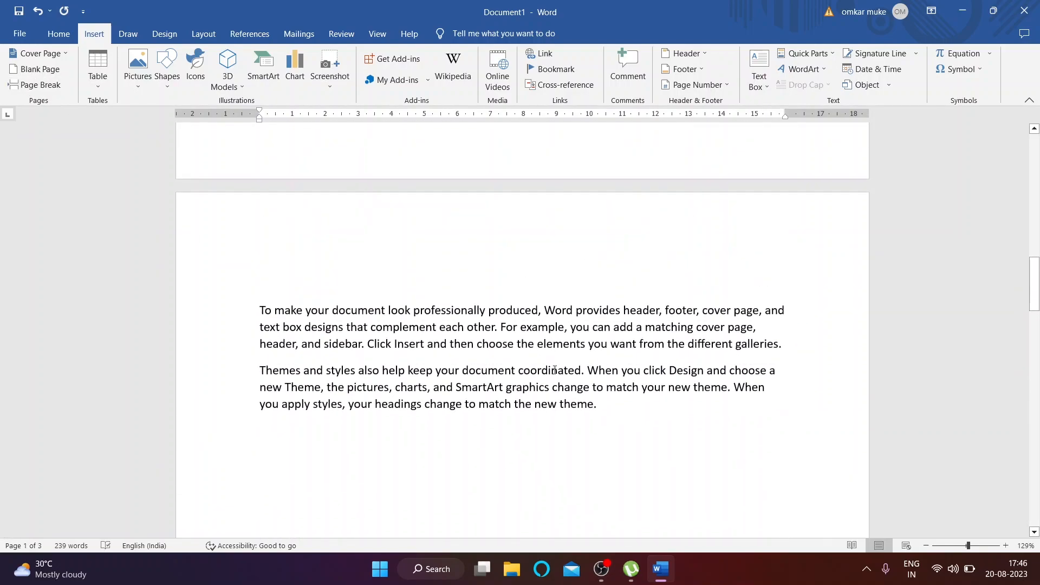
scroll(567, 402, "down", 4)
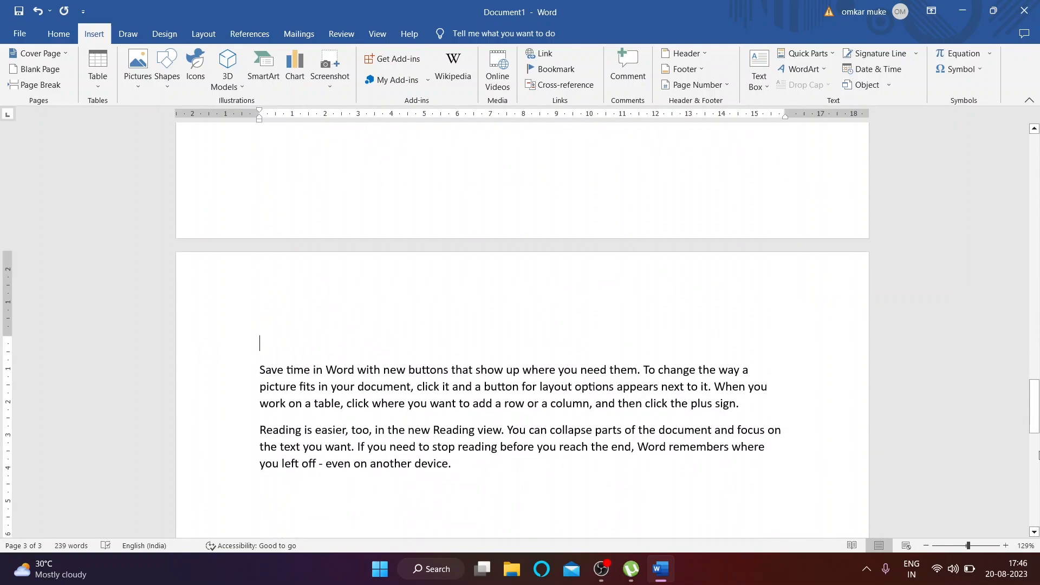
left_click_drag(1037, 428, 1036, 179)
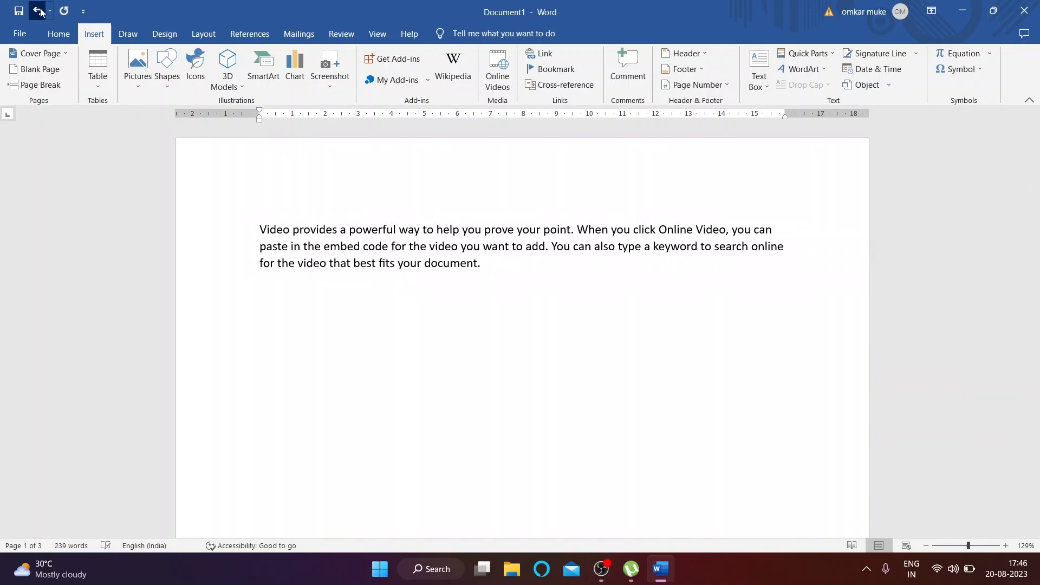
Step: Undo the page break and add an empty paragraph after the final reading paragraph
left_click(37, 11)
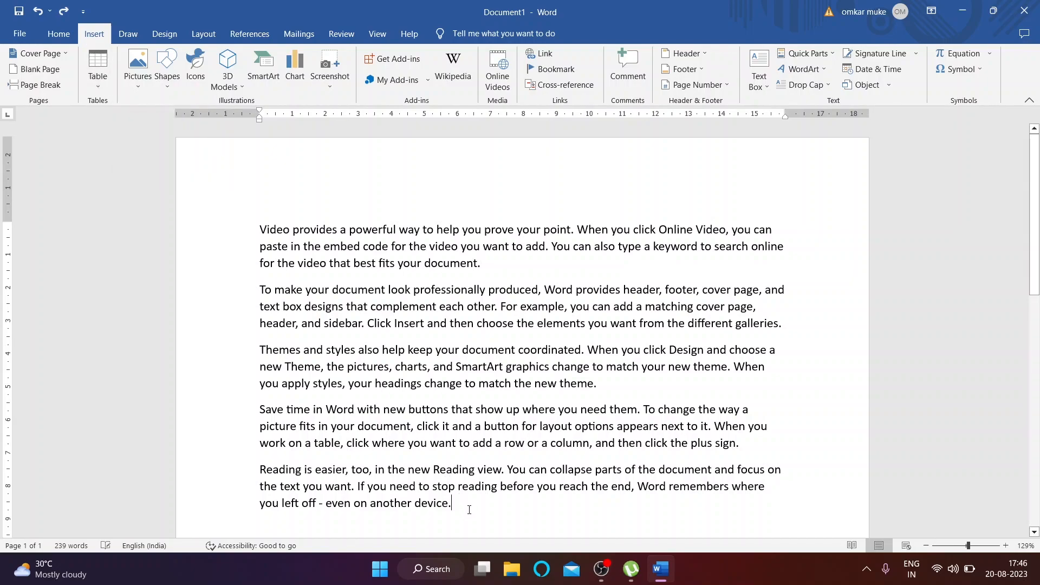
key("Return")
scroll(469, 509, "down", 6)
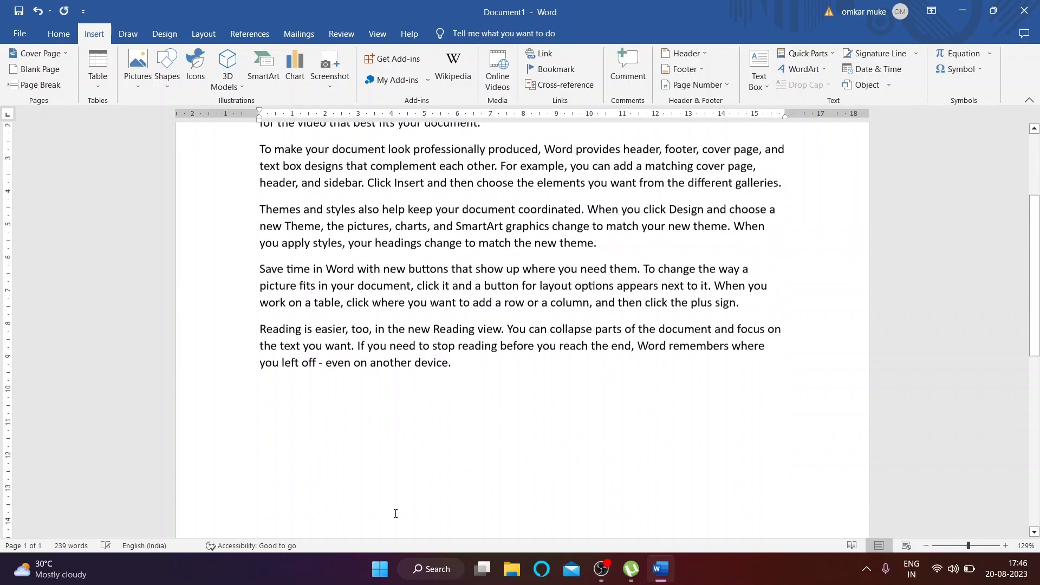
Step: Show the Table size grid from the Insert tab's Table button
left_click(100, 81)
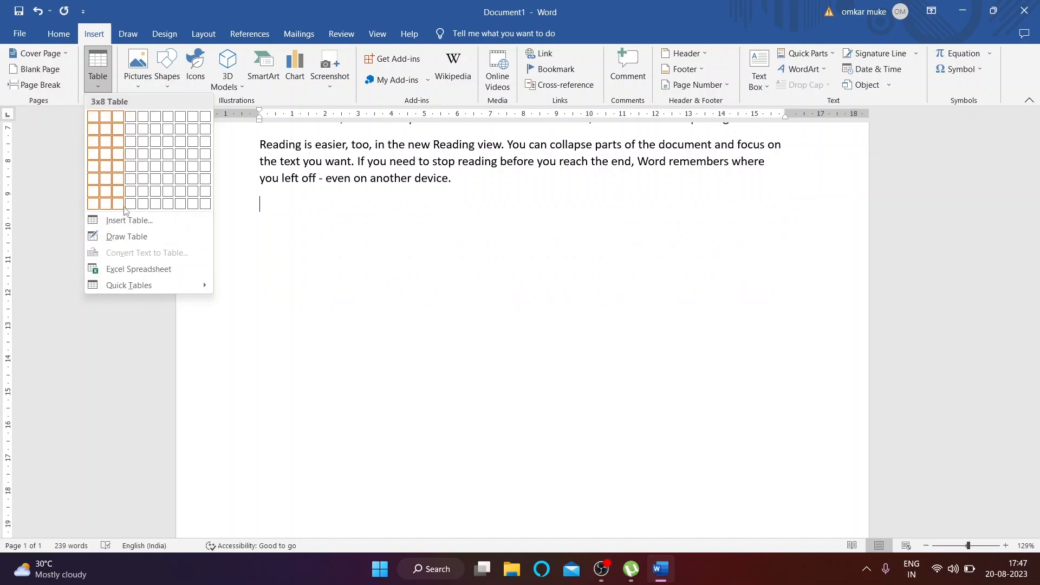
left_click(115, 154)
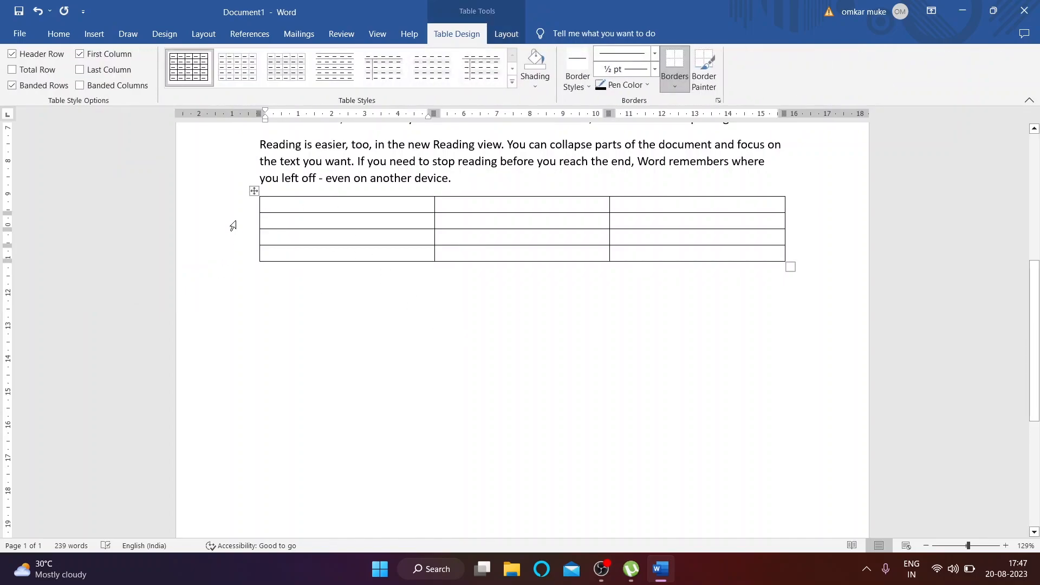
left_click(255, 193)
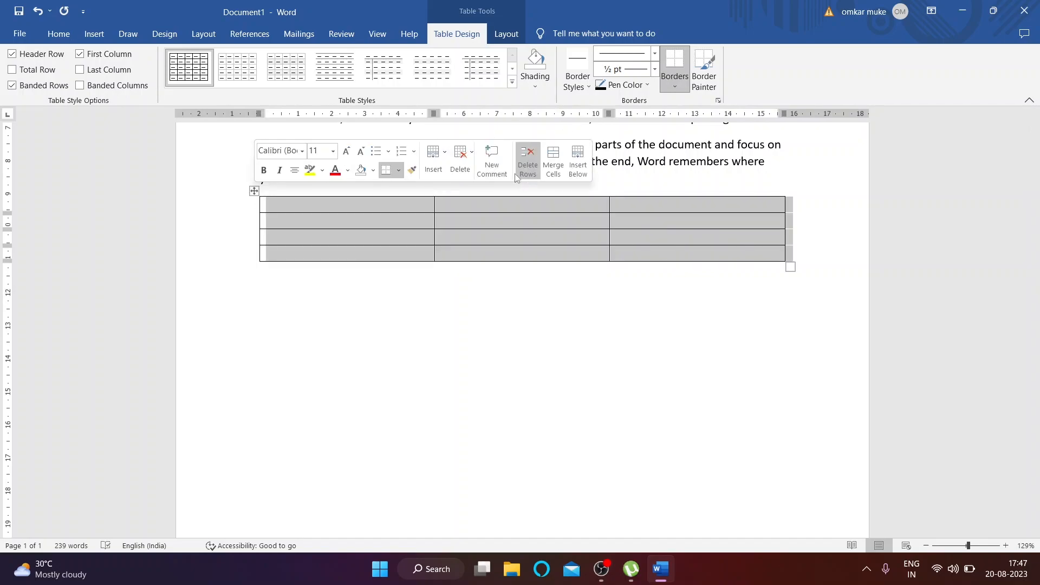
left_click(467, 165)
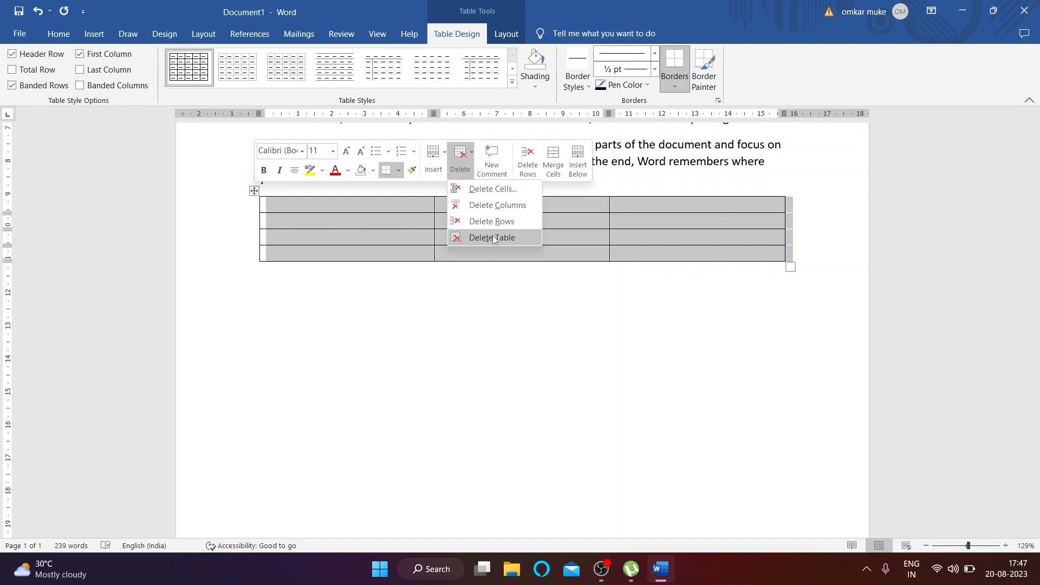
left_click(472, 237)
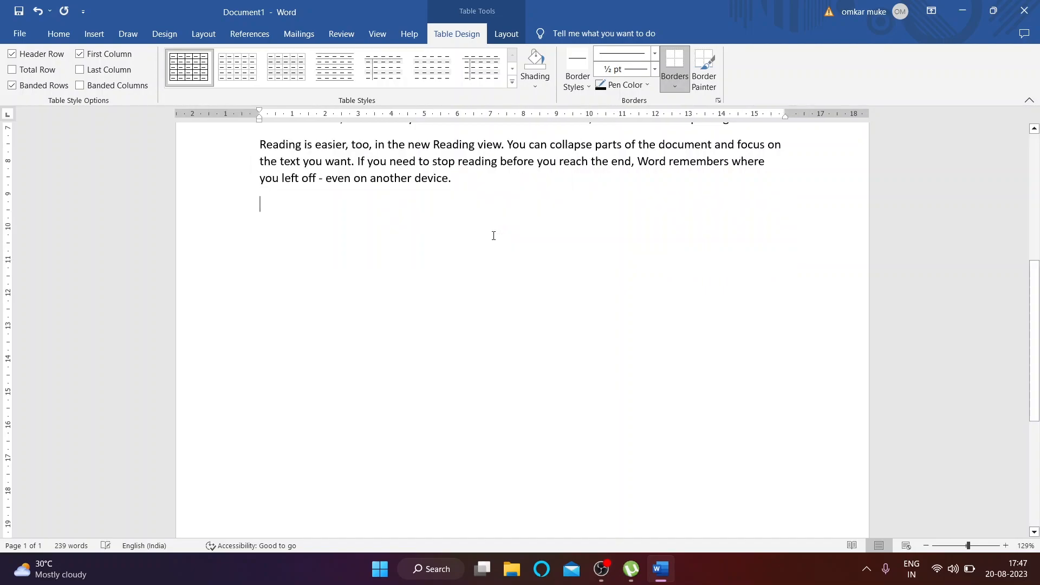
left_click(95, 35)
left_click(93, 85)
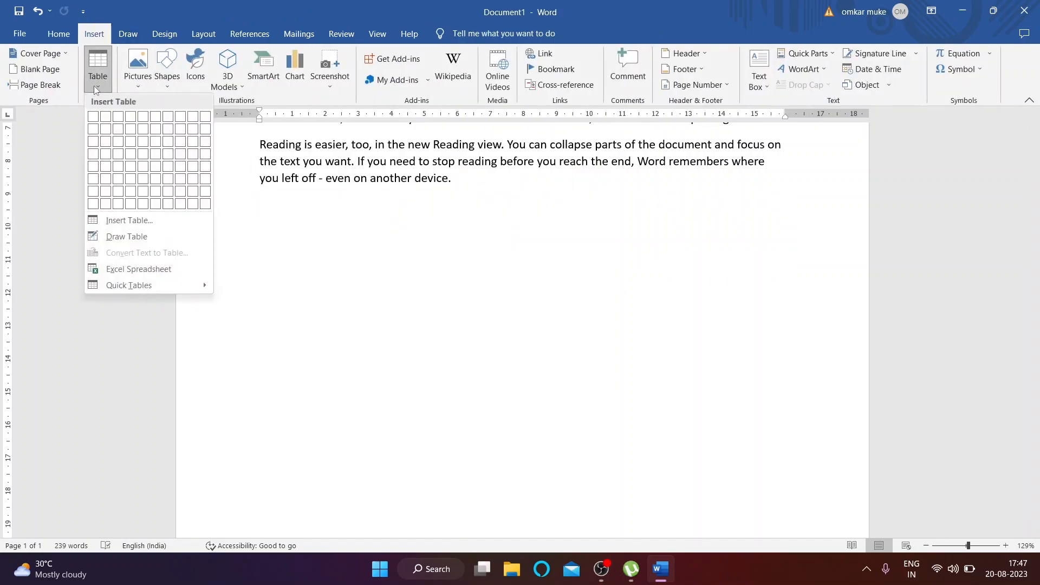
left_click(147, 222)
key("BackSpace")
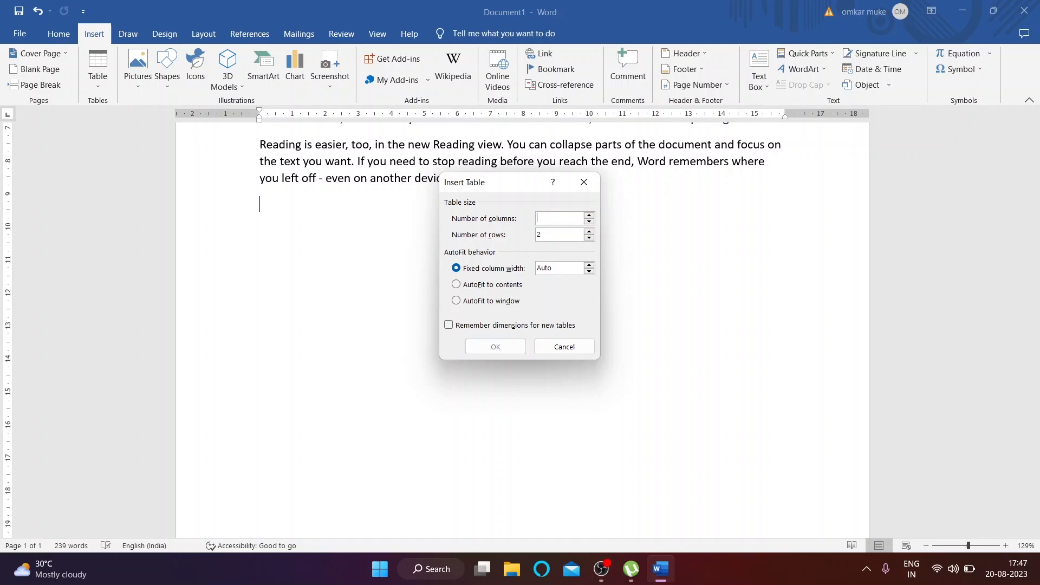
type("3")
left_click(551, 236)
key("BackSpace")
type("3")
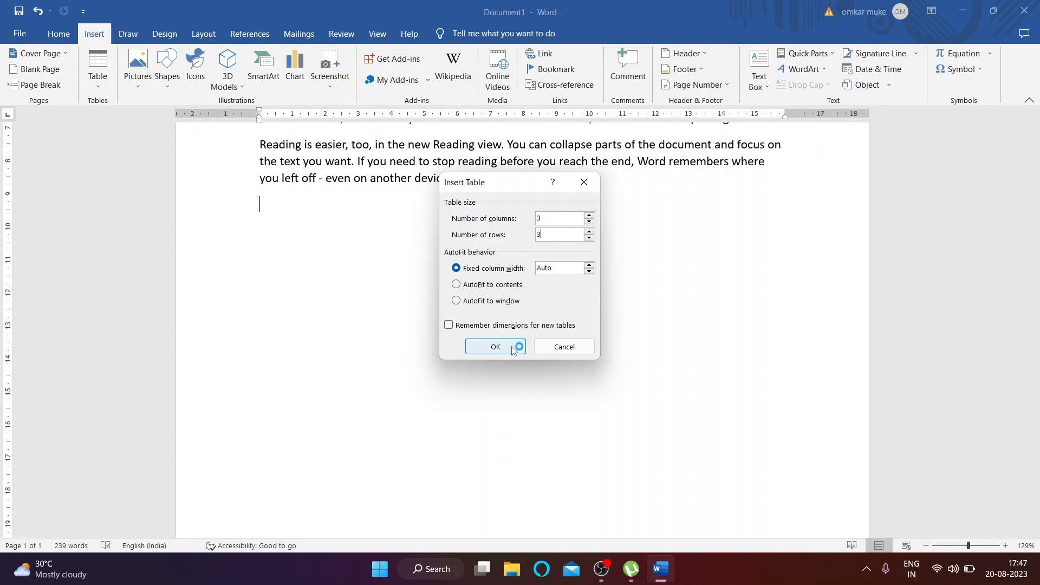
left_click(495, 345)
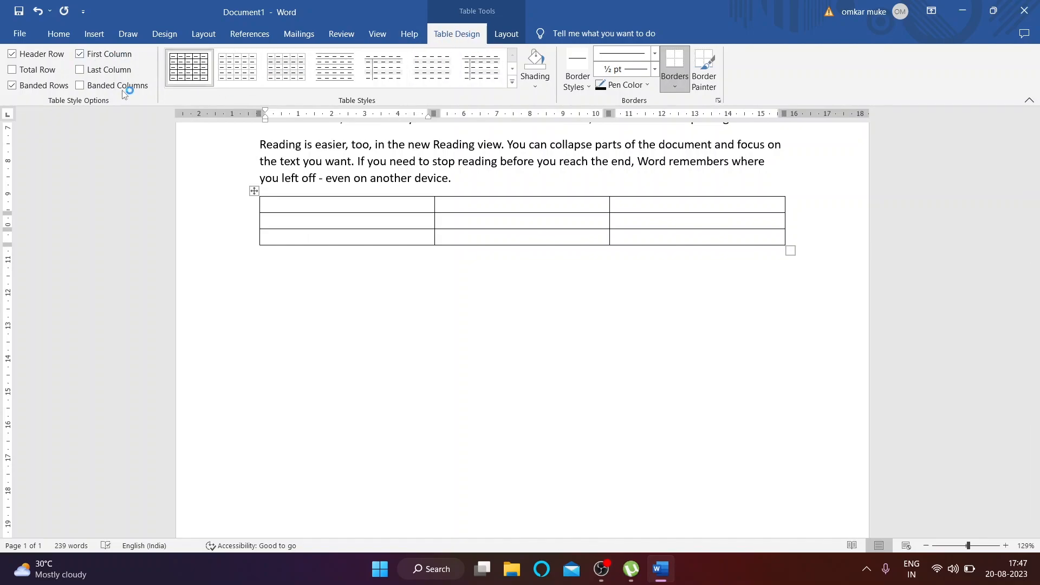
left_click(512, 82)
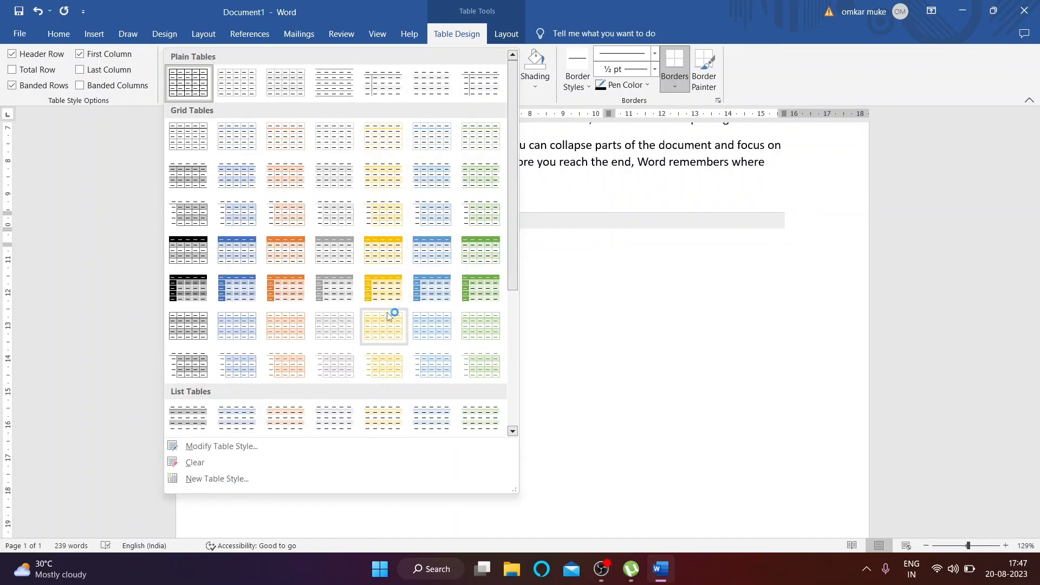
left_click(536, 89)
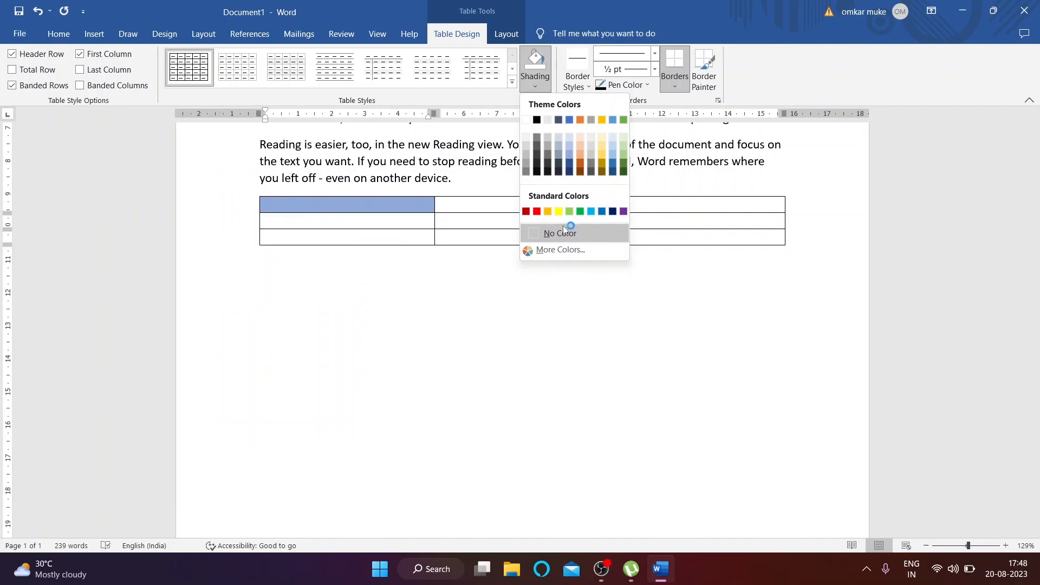
left_click(576, 81)
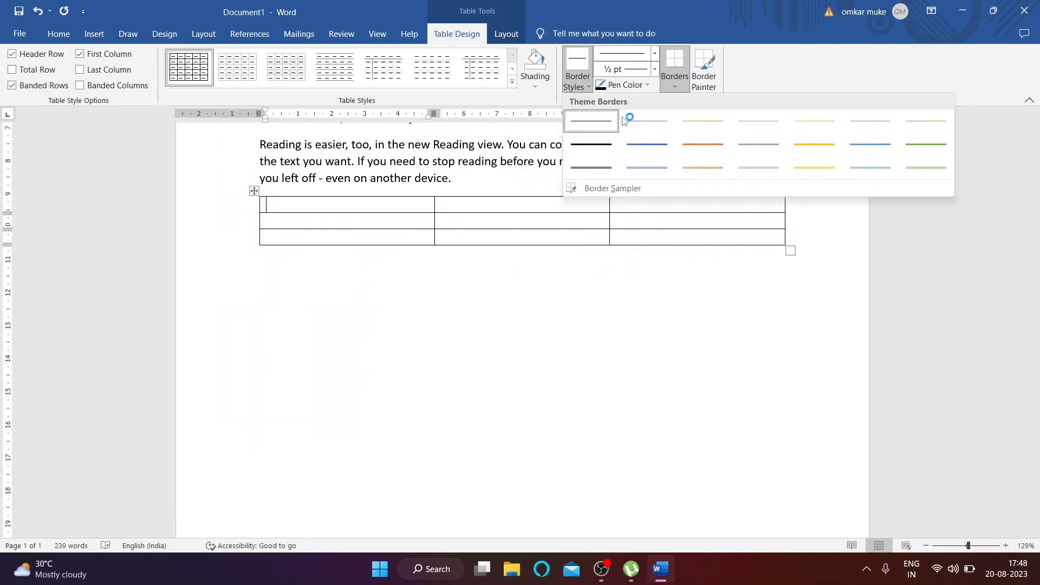
left_click(814, 144)
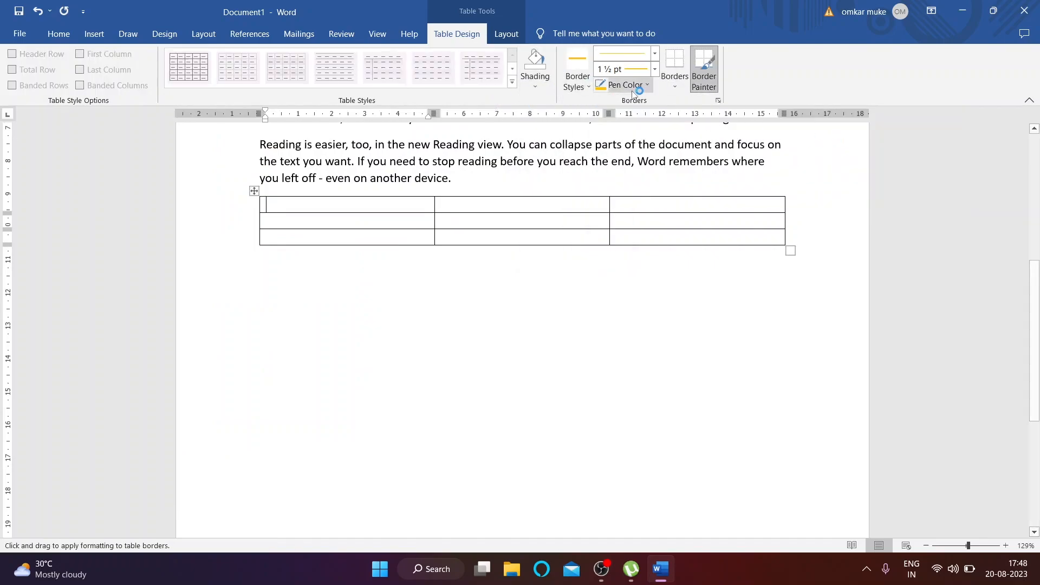
left_click_drag(253, 193, 361, 243)
key("Escape")
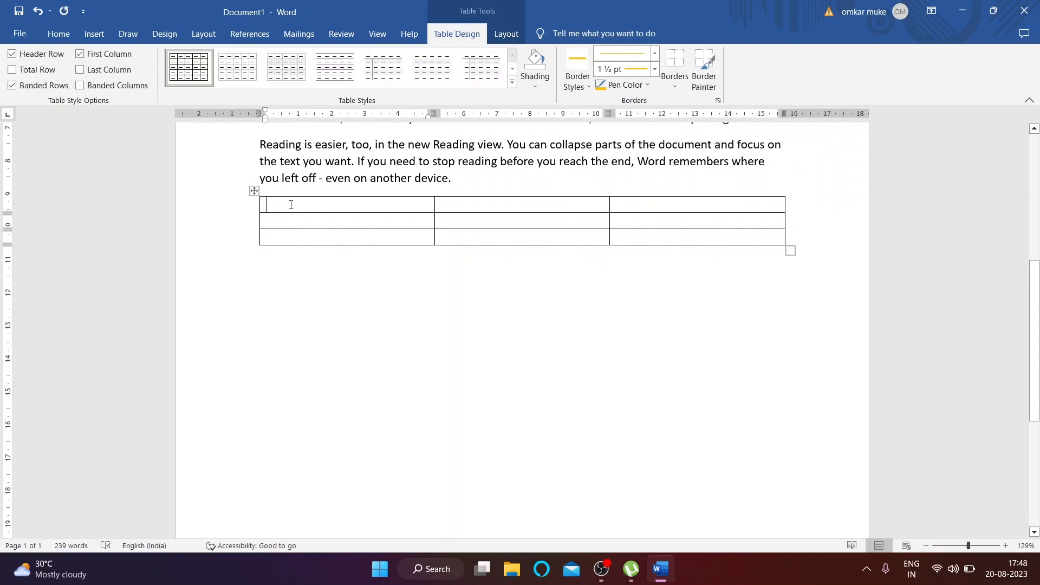
left_click(254, 191)
left_click(505, 36)
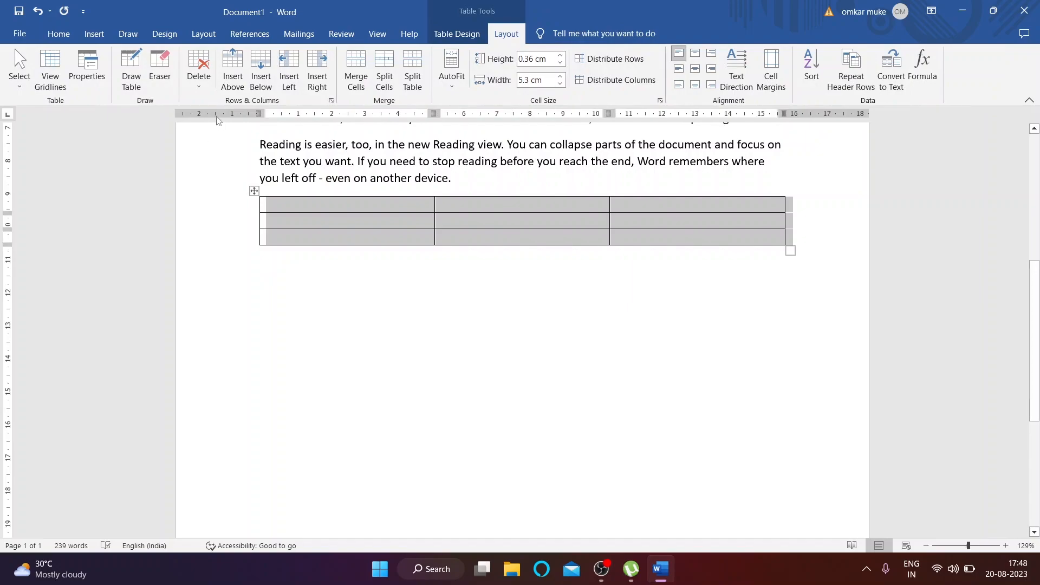
left_click(208, 78)
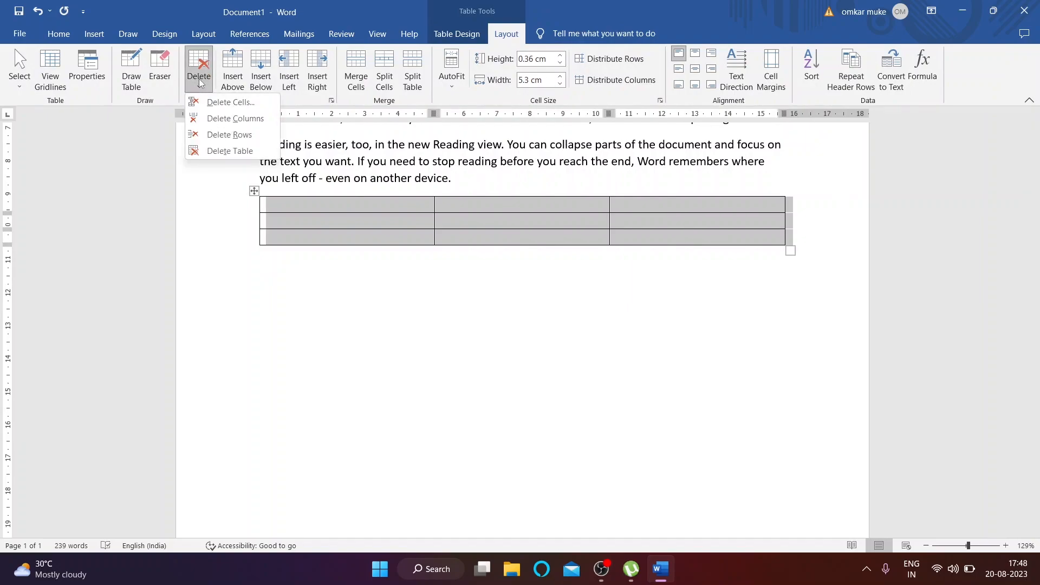
left_click(243, 153)
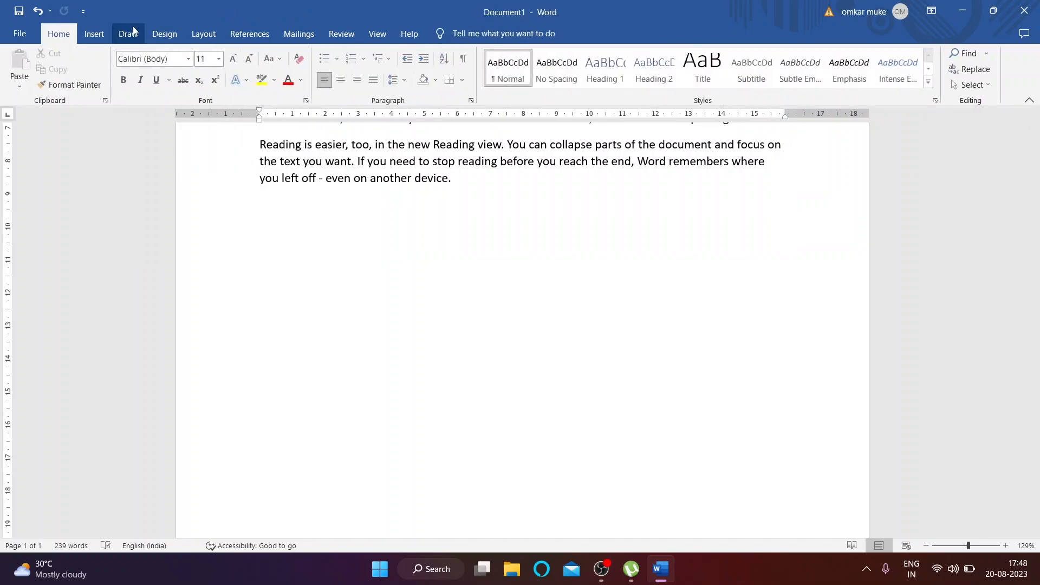
left_click(93, 33)
left_click(105, 89)
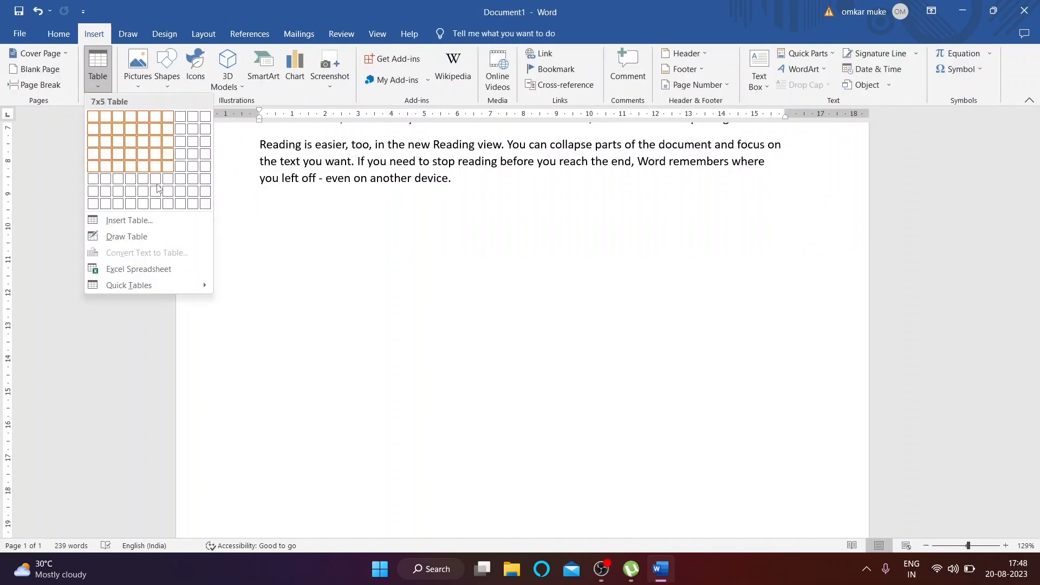
left_click(154, 239)
mouse_move(261, 215)
left_mouse_down()
mouse_move(601, 348)
mouse_move(799, 360)
mouse_move(806, 378)
left_mouse_up()
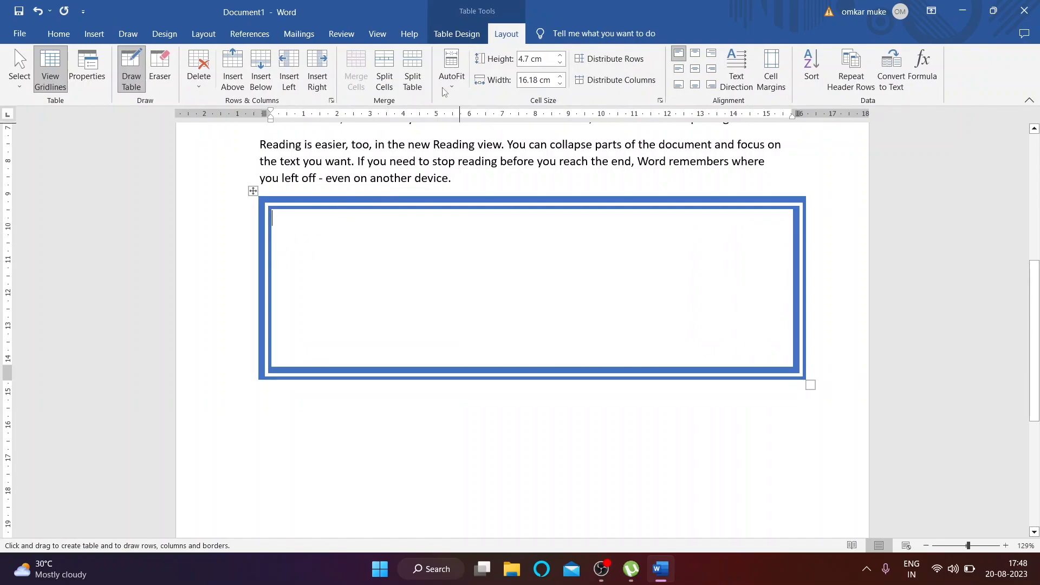
left_click(457, 34)
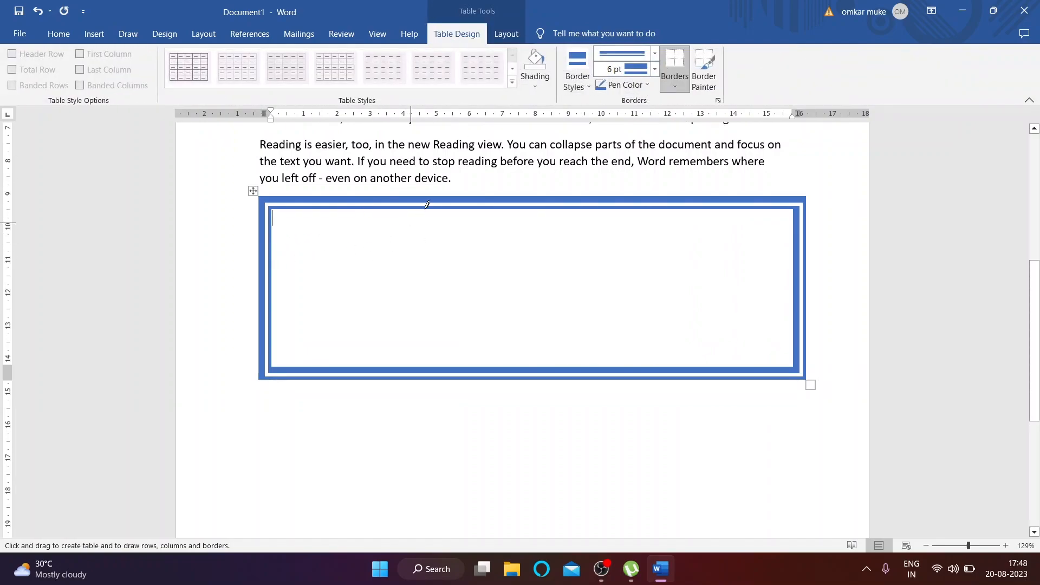
left_click_drag(351, 230, 374, 396)
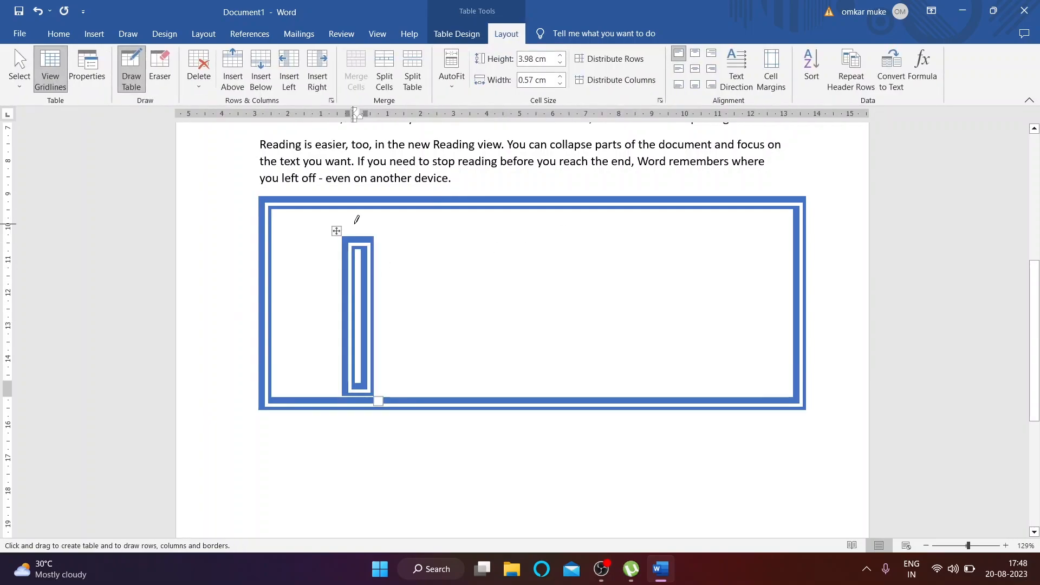
left_click_drag(472, 209, 469, 400)
left_click_drag(662, 217, 666, 374)
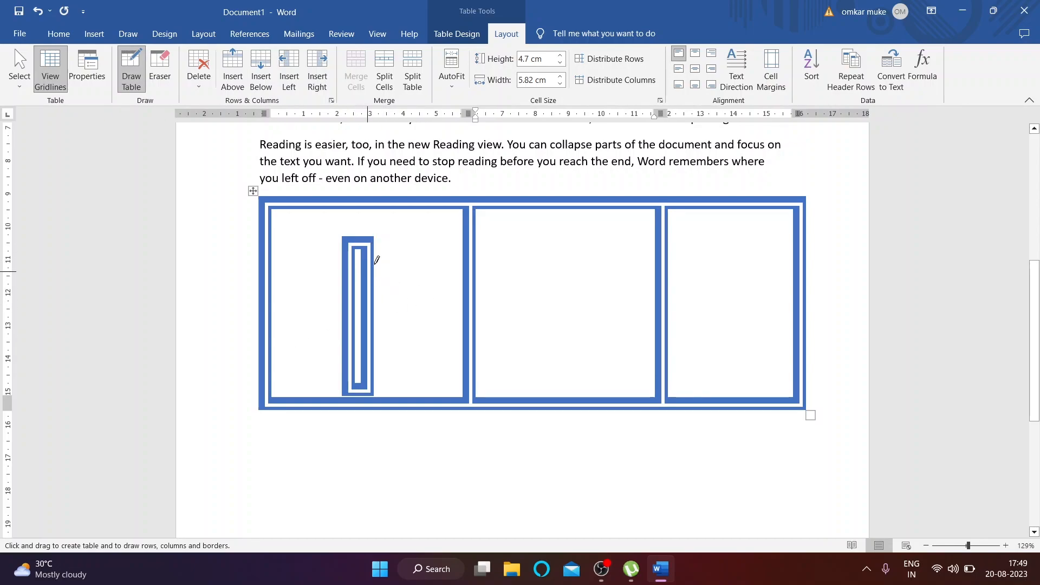
left_click_drag(548, 212, 549, 396)
mouse_move(743, 213)
left_mouse_down()
mouse_move(755, 349)
mouse_move(734, 399)
mouse_move(754, 404)
mouse_move(739, 413)
mouse_move(740, 400)
left_mouse_up()
mouse_move(284, 276)
left_mouse_down()
mouse_move(602, 268)
mouse_move(794, 282)
left_mouse_up()
mouse_move(312, 350)
left_mouse_down()
mouse_move(768, 364)
mouse_move(785, 350)
left_mouse_up()
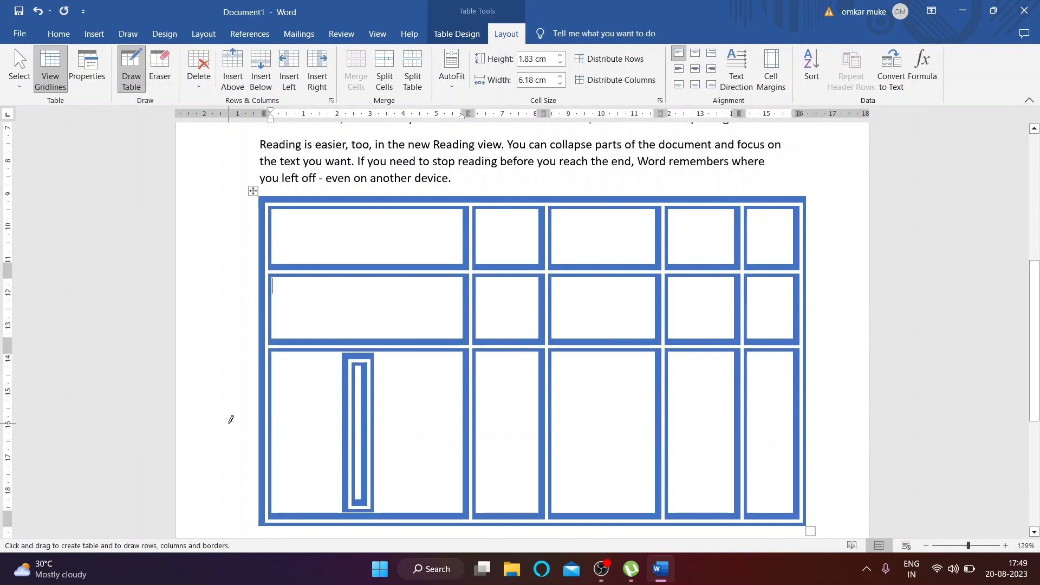
left_click_drag(216, 407, 351, 494)
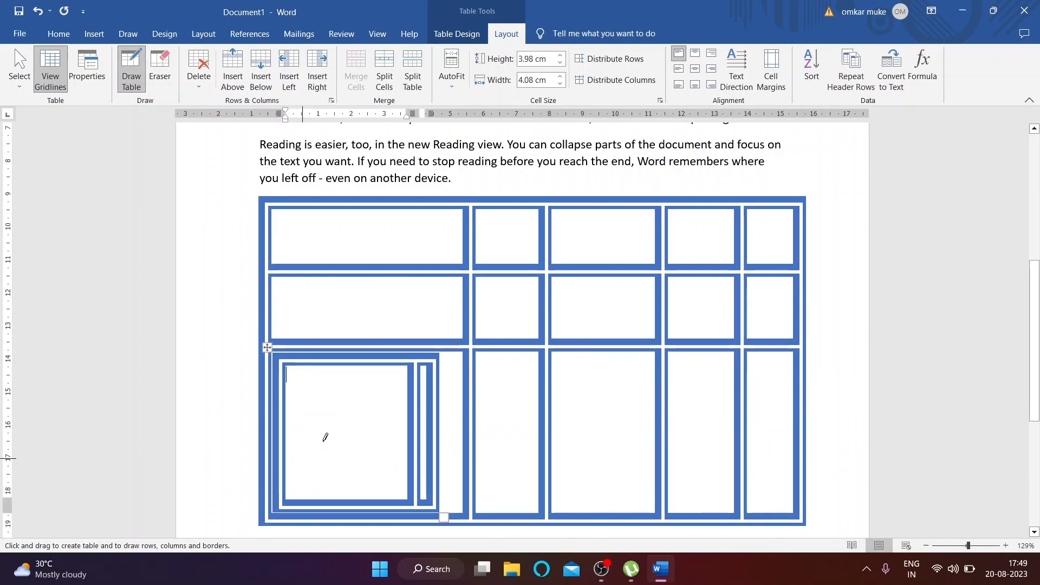
mouse_move(300, 441)
left_mouse_down()
mouse_move(808, 429)
mouse_move(787, 428)
mouse_move(799, 421)
mouse_move(792, 442)
left_mouse_up()
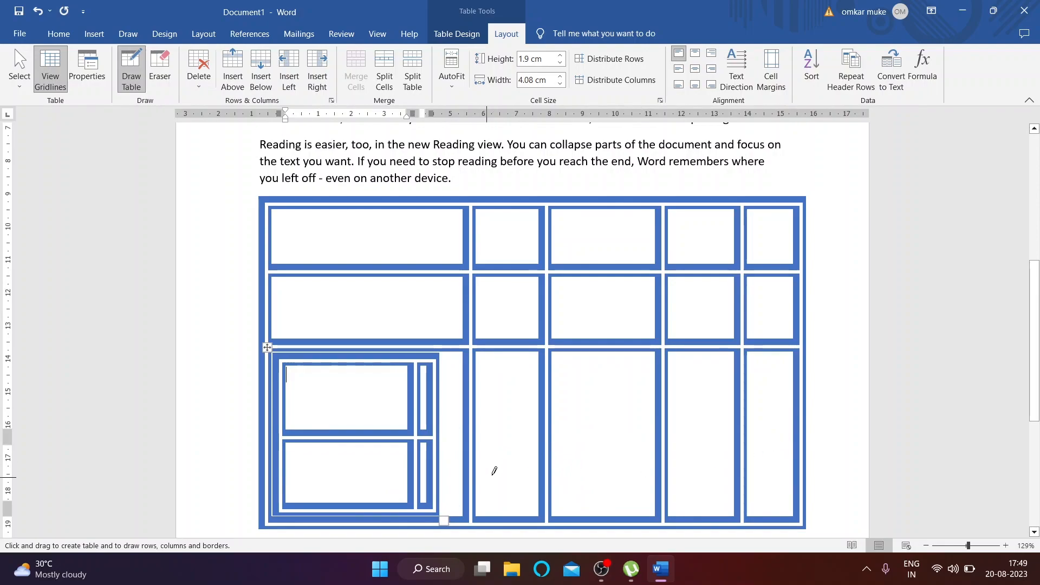
mouse_move(455, 470)
left_mouse_down()
mouse_move(796, 455)
mouse_move(791, 473)
left_mouse_up()
scroll(690, 474, "down", 3)
scroll(557, 453, "up", 5)
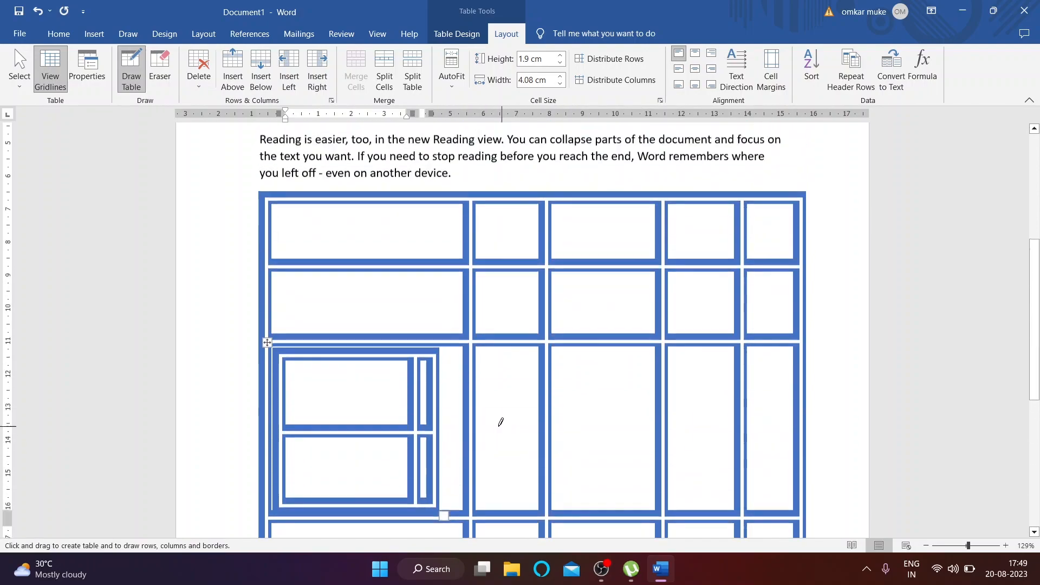
left_click(131, 69)
left_click(198, 70)
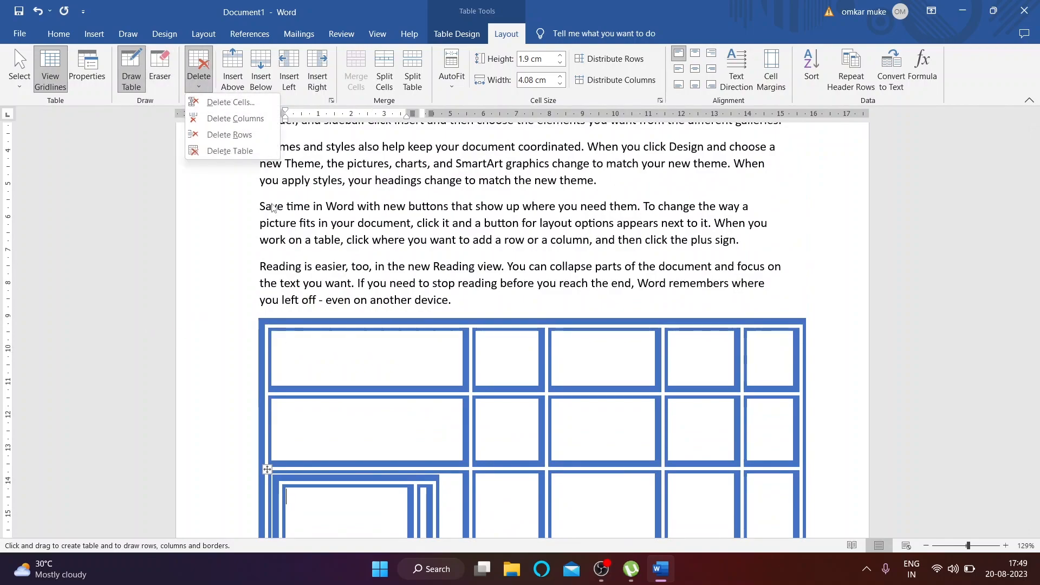
left_click(220, 155)
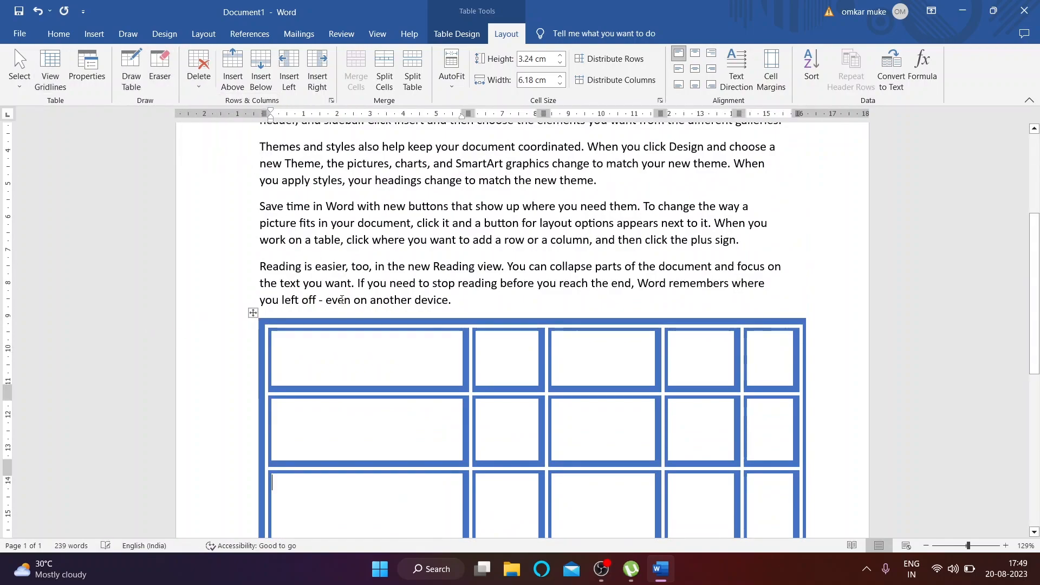
left_click(253, 314)
left_click(198, 69)
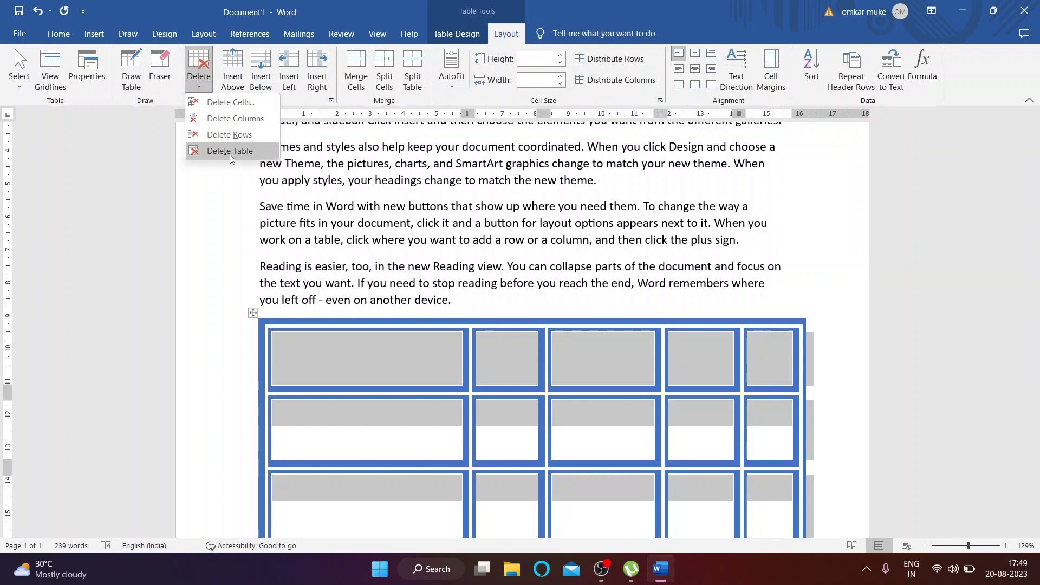
left_click(230, 151)
left_click(93, 33)
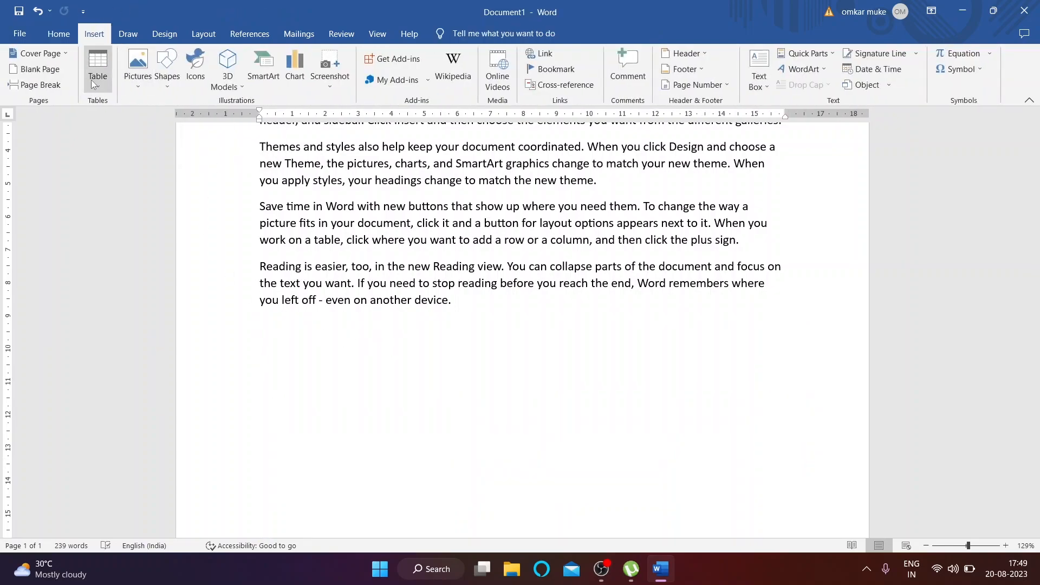
Step: Embed an Excel Spreadsheet from the Table menu, then close it without saving
left_click(96, 86)
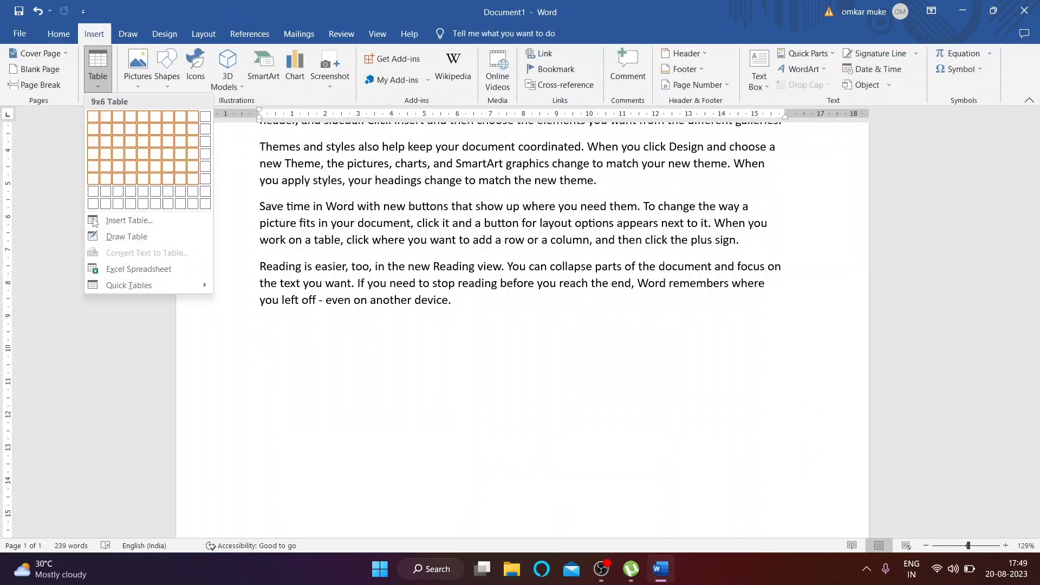
left_click(161, 271)
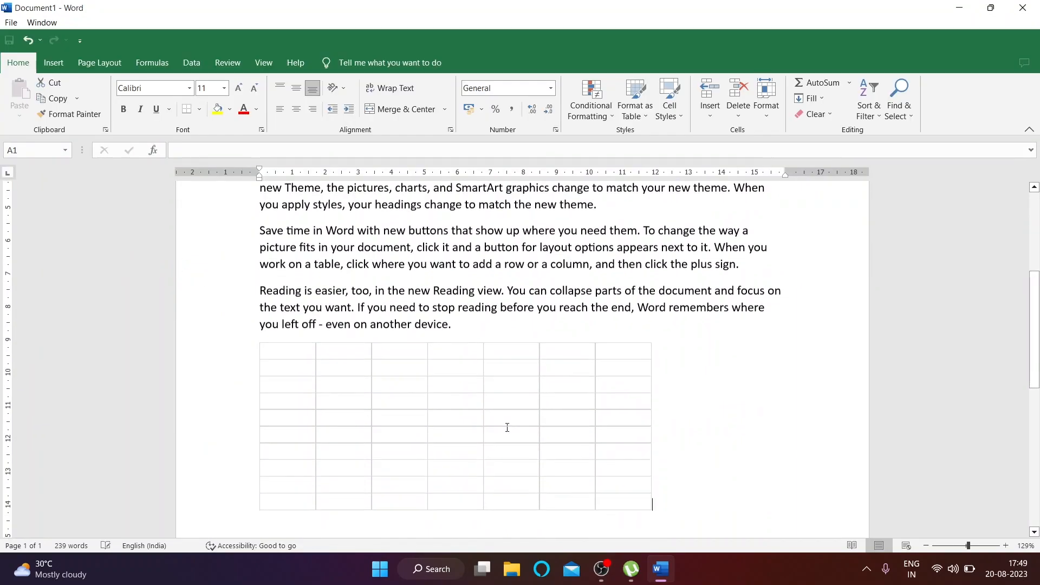
scroll(394, 414, "down", 2)
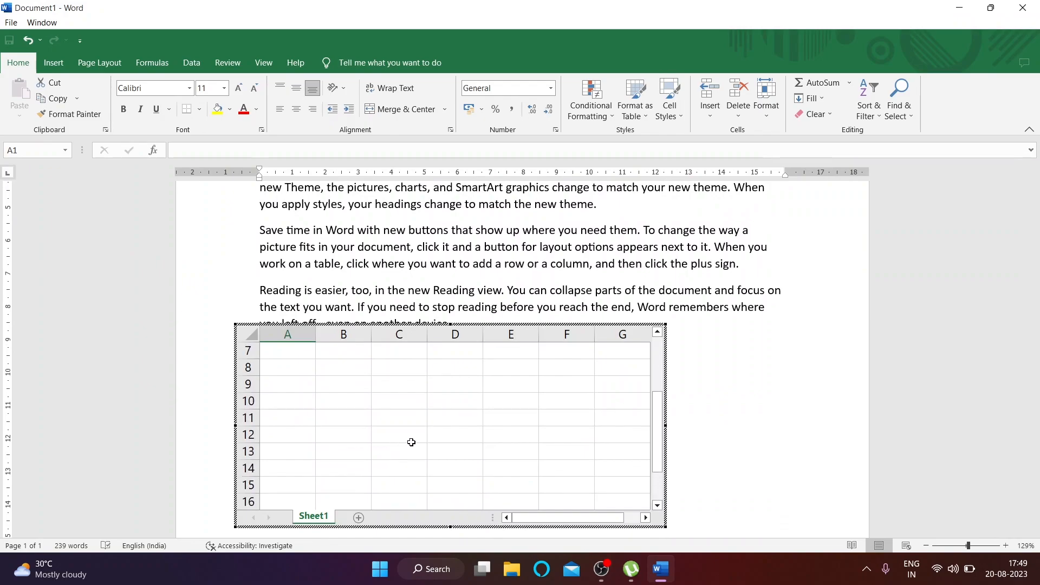
scroll(407, 442, "up", 2)
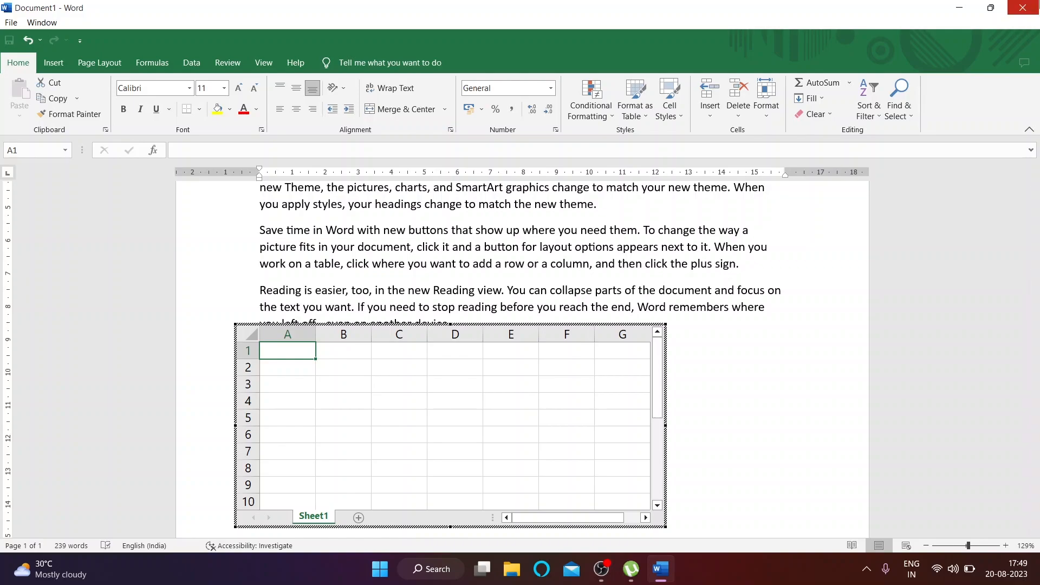
left_click(1023, 7)
left_click(631, 359)
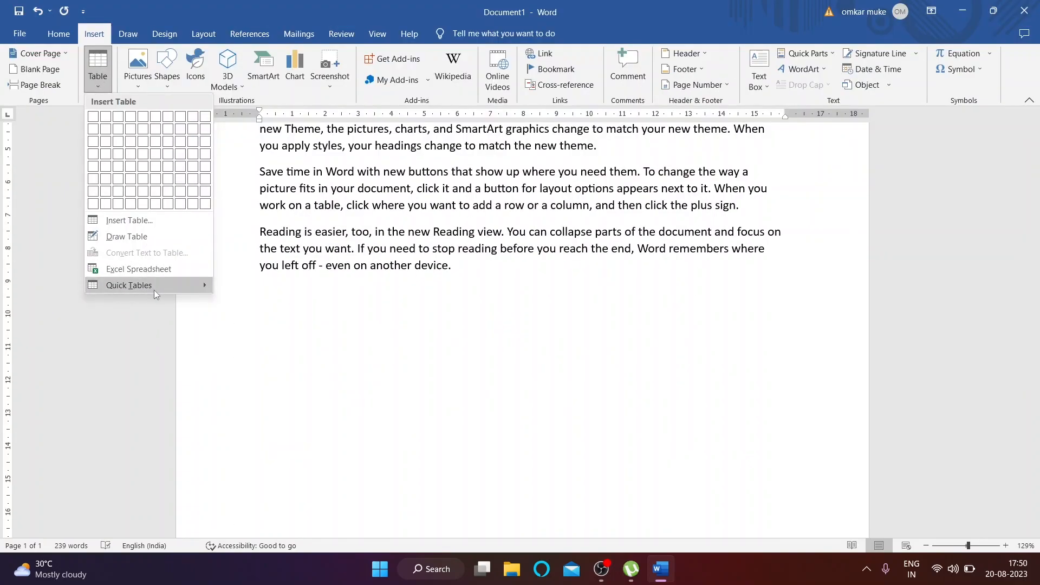
Step: Insert the With Subheads 1 quick table below the last paragraph
mouse_move(153, 285)
scroll(379, 306, "down", 10)
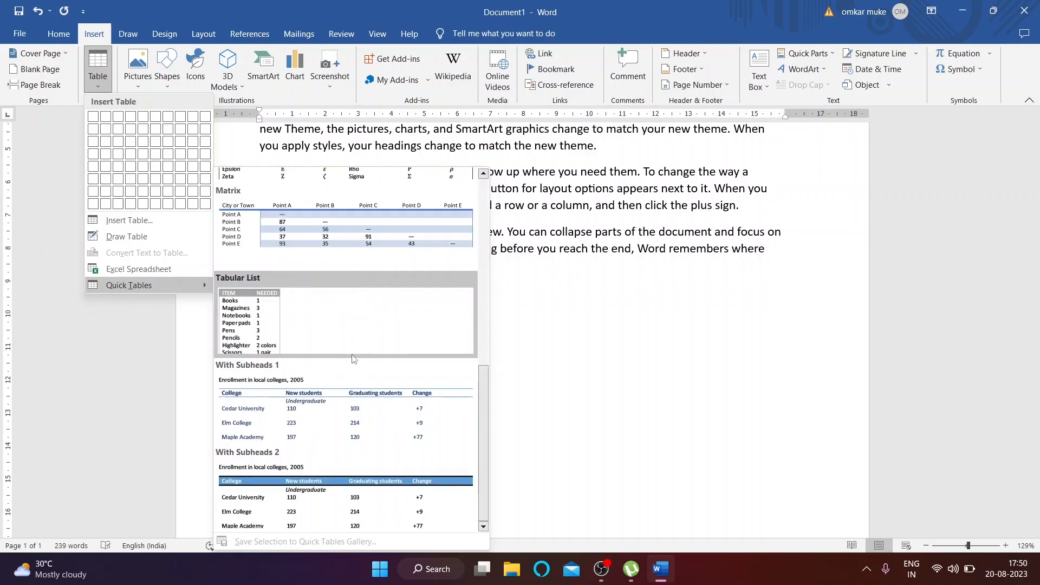
left_click(359, 404)
scroll(271, 402, "down", 2)
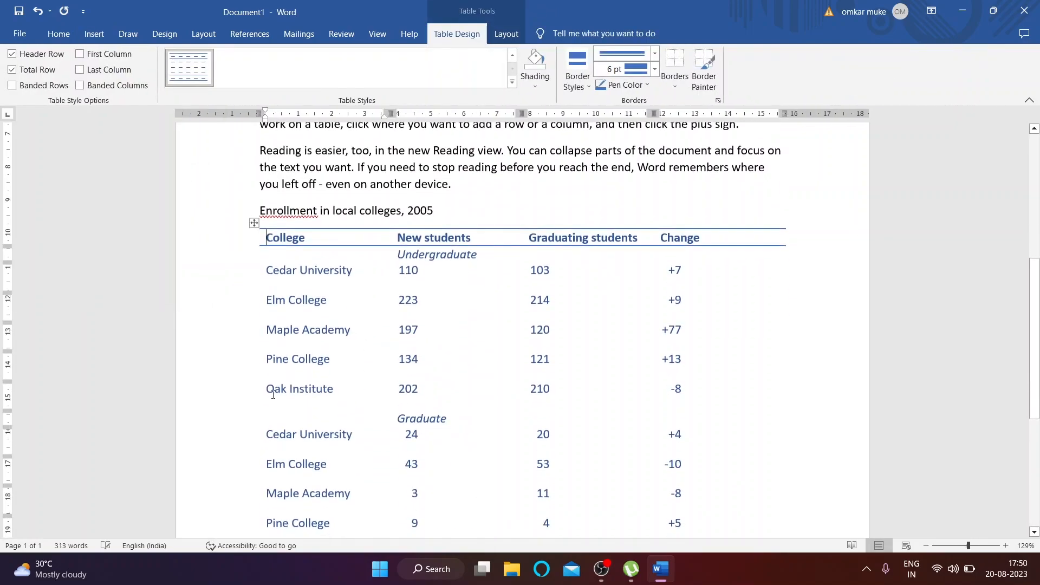
scroll(472, 256, "down", 2)
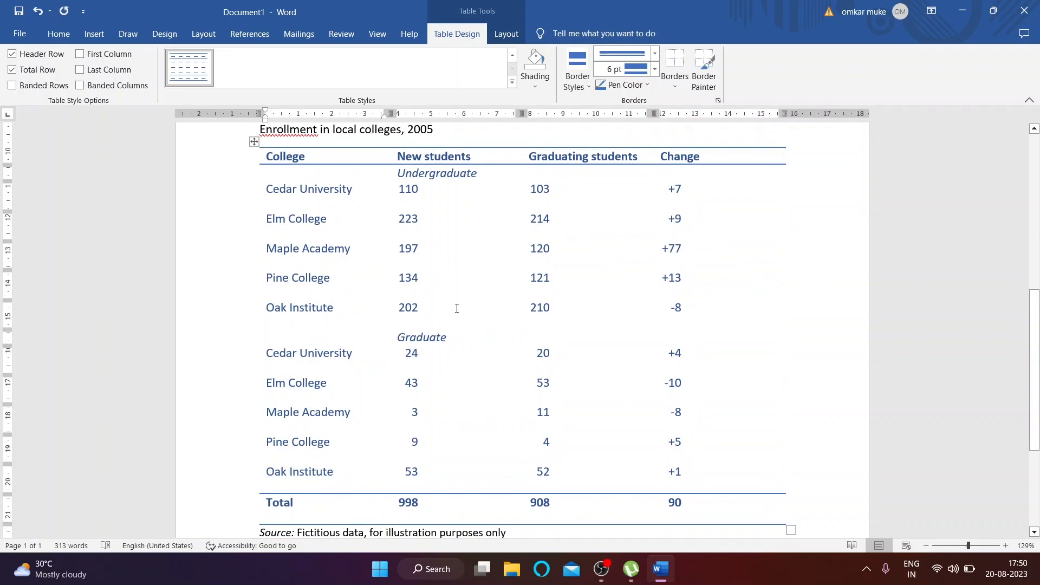
scroll(430, 400, "up", 1)
scroll(464, 395, "down", 2)
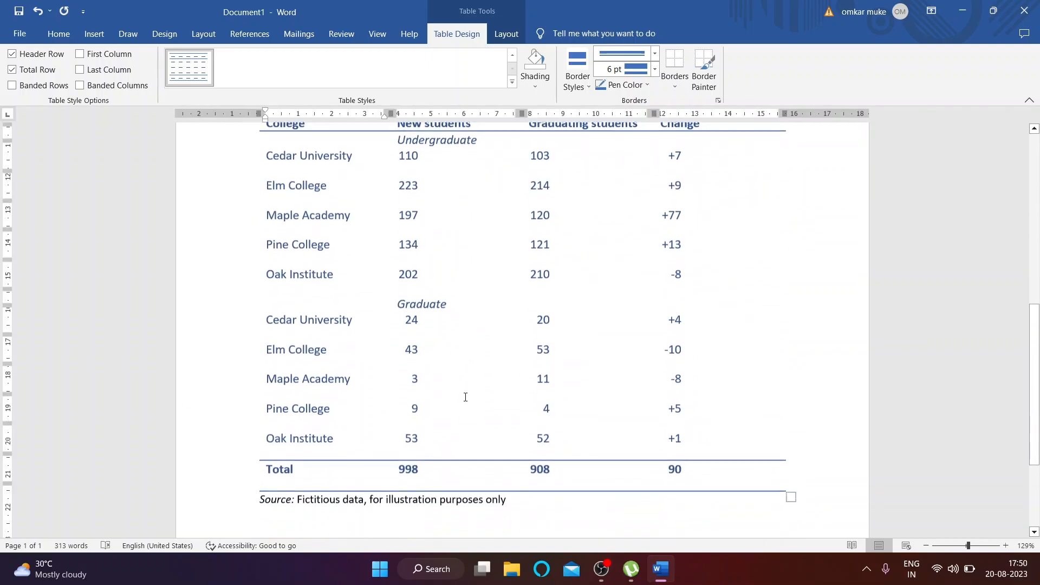
scroll(355, 455, "up", 3)
scroll(342, 299, "up", 2)
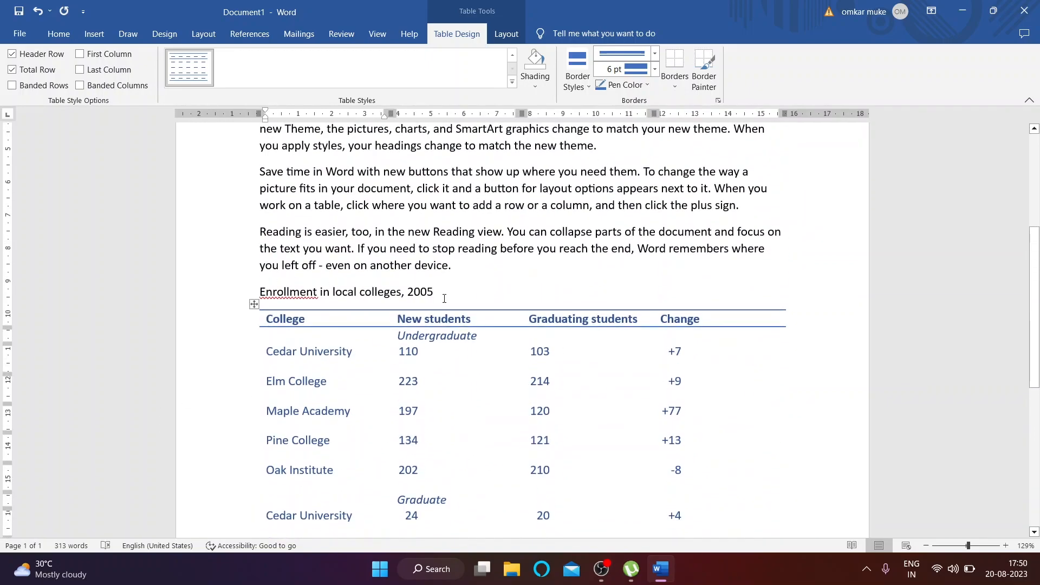
Step: Delete the enrollment table and select its leftover caption and source lines
left_click(255, 304)
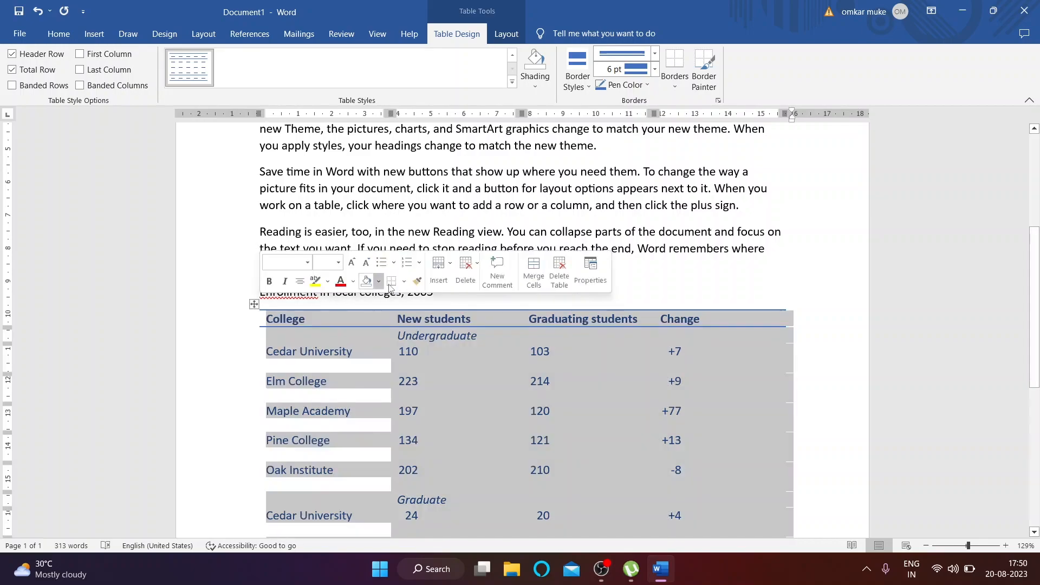
left_click(558, 277)
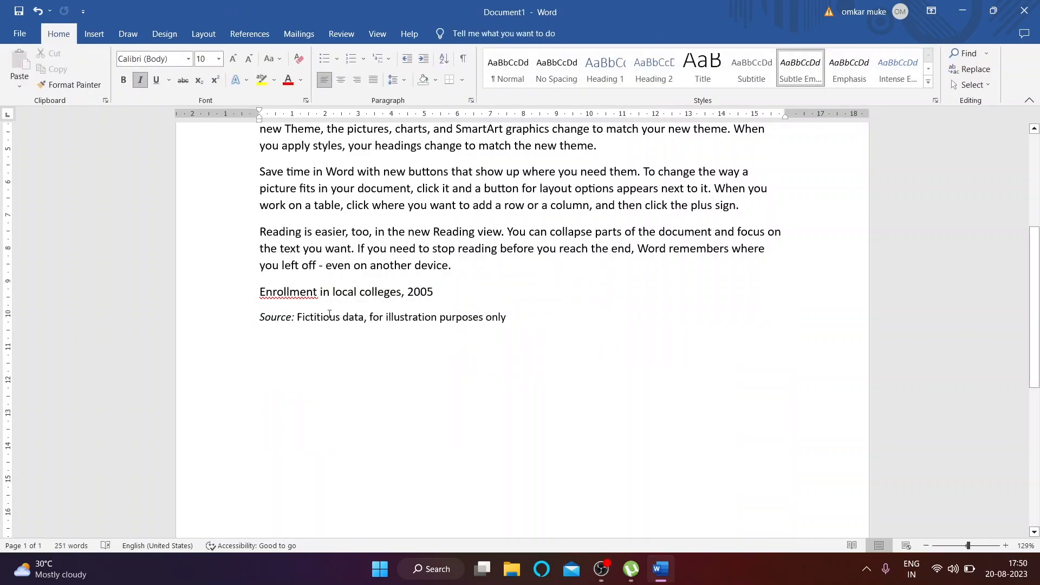
left_click_drag(257, 286, 521, 323)
Step: Delete the leftover lines and insert the sparkler photo from Pictures\photoshop\bled if
key("Delete")
left_click(95, 33)
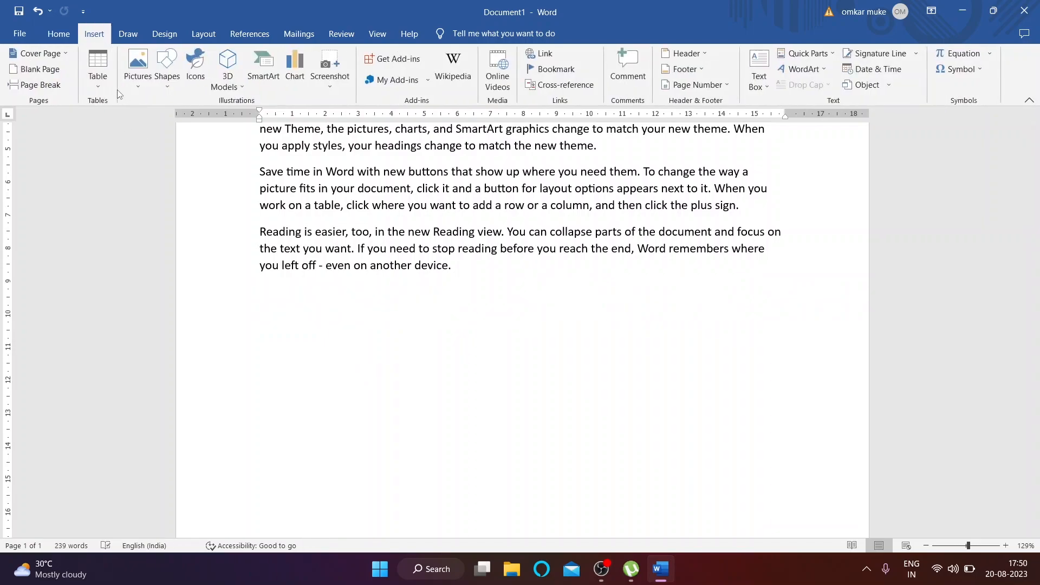
left_click(138, 83)
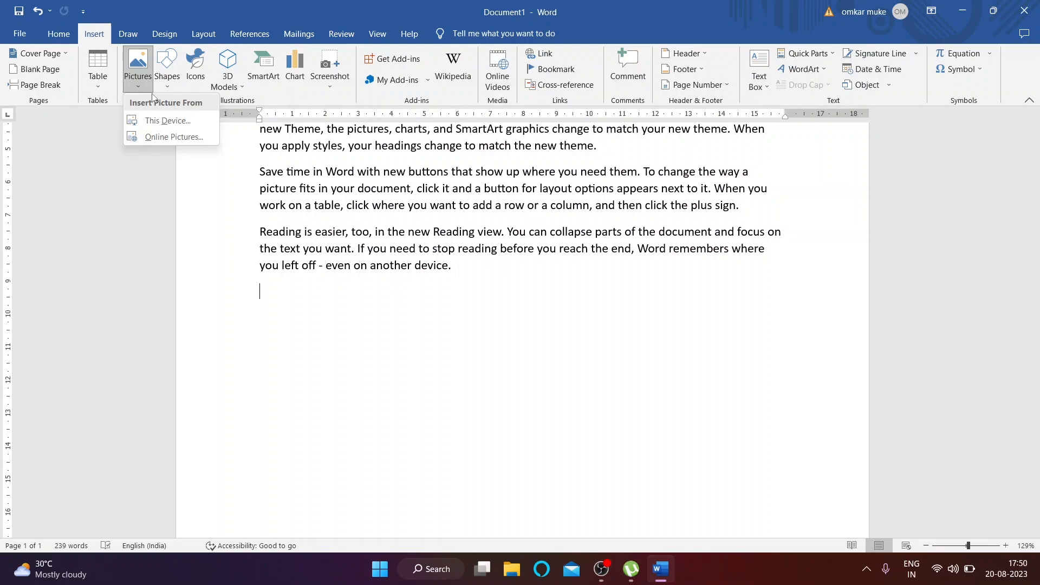
left_click(163, 121)
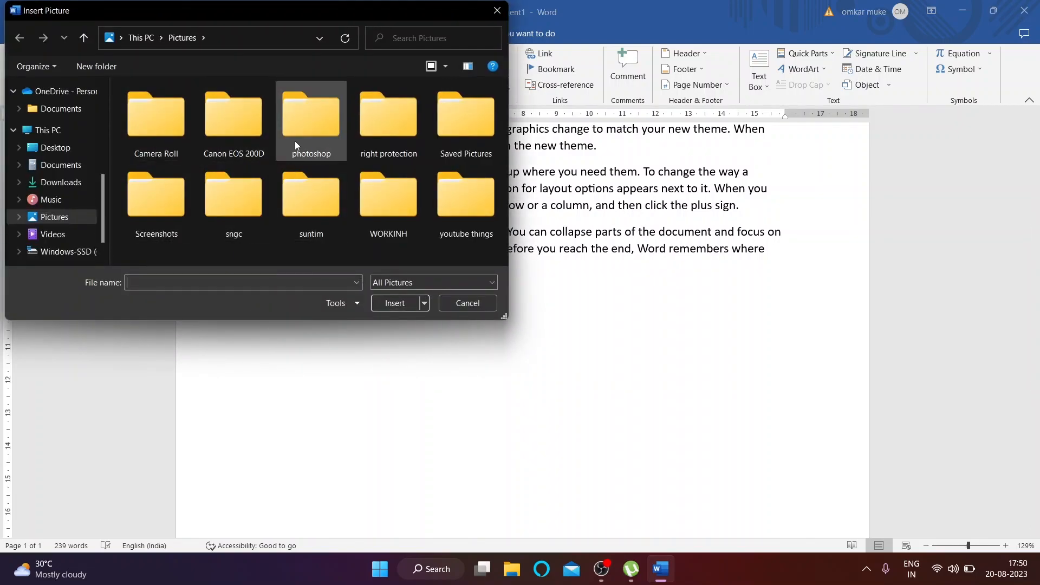
double_click(304, 125)
double_click(213, 113)
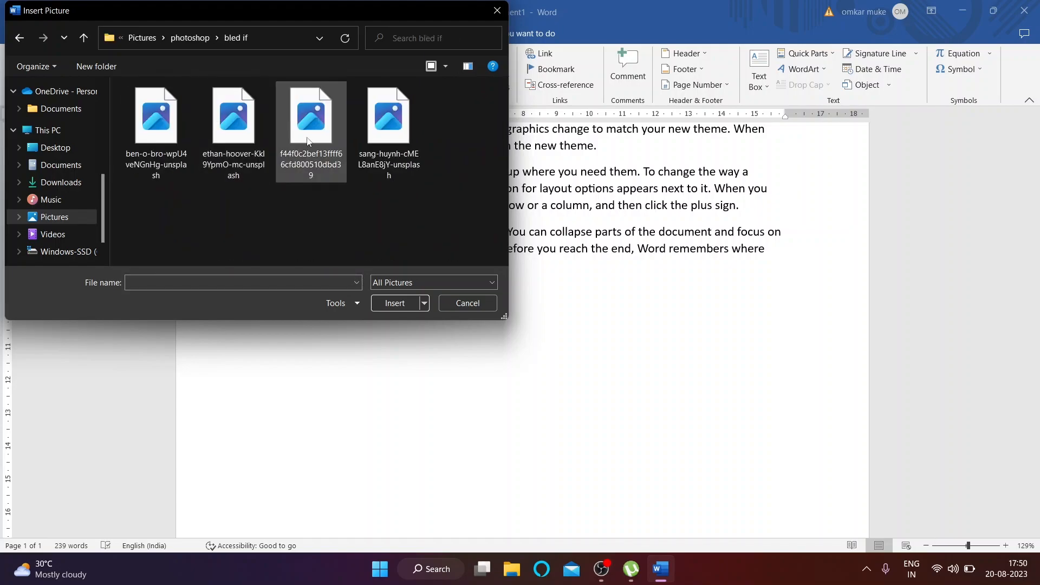
left_click(376, 132)
left_click(395, 302)
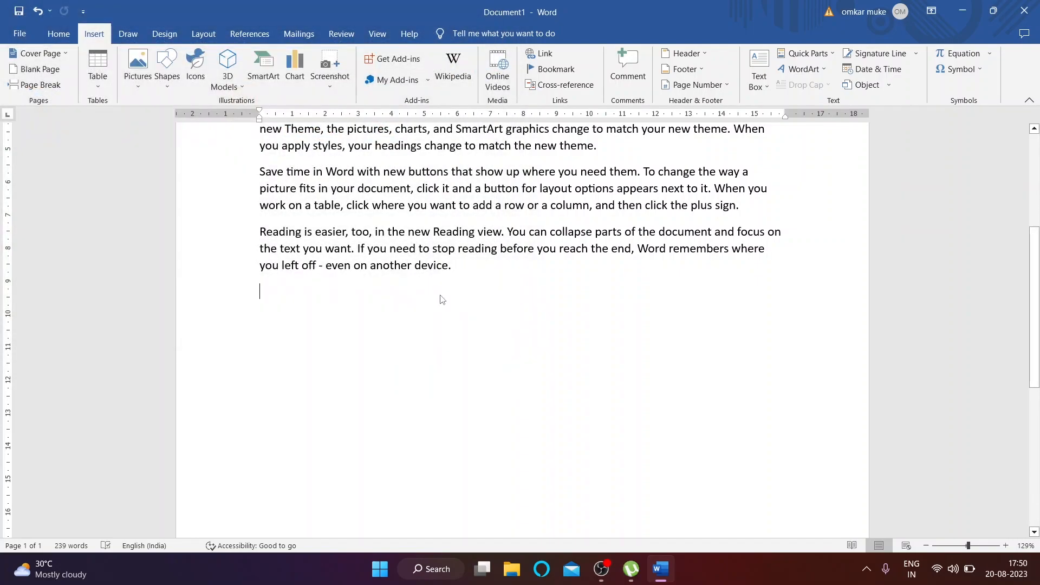
scroll(531, 351, "down", 6)
scroll(531, 351, "up", 5)
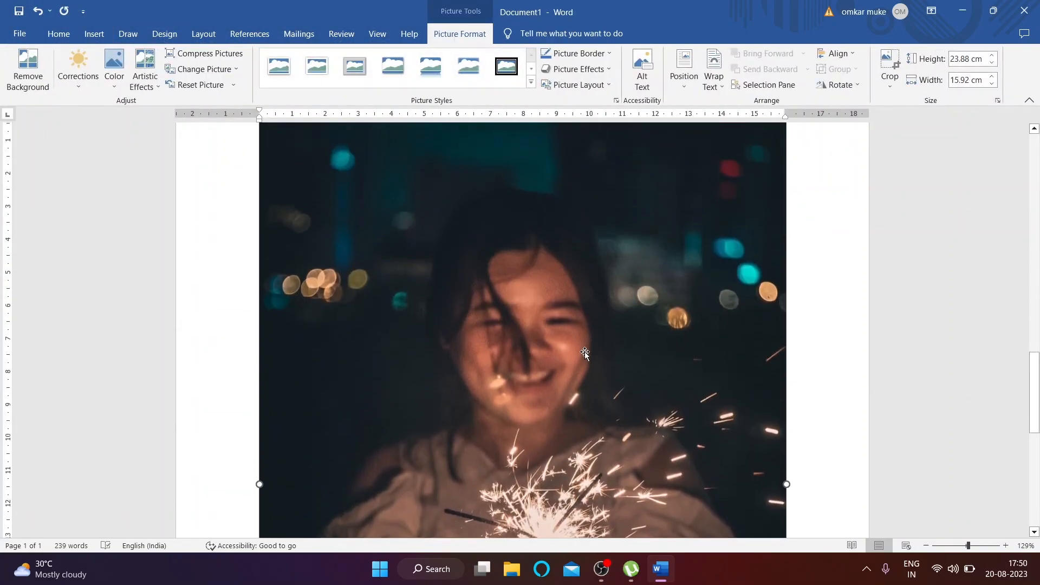
Step: Shrink the sparkler photo to about 15 by 10 cm
left_click_drag(788, 185, 349, 491)
scroll(348, 490, "down", 6)
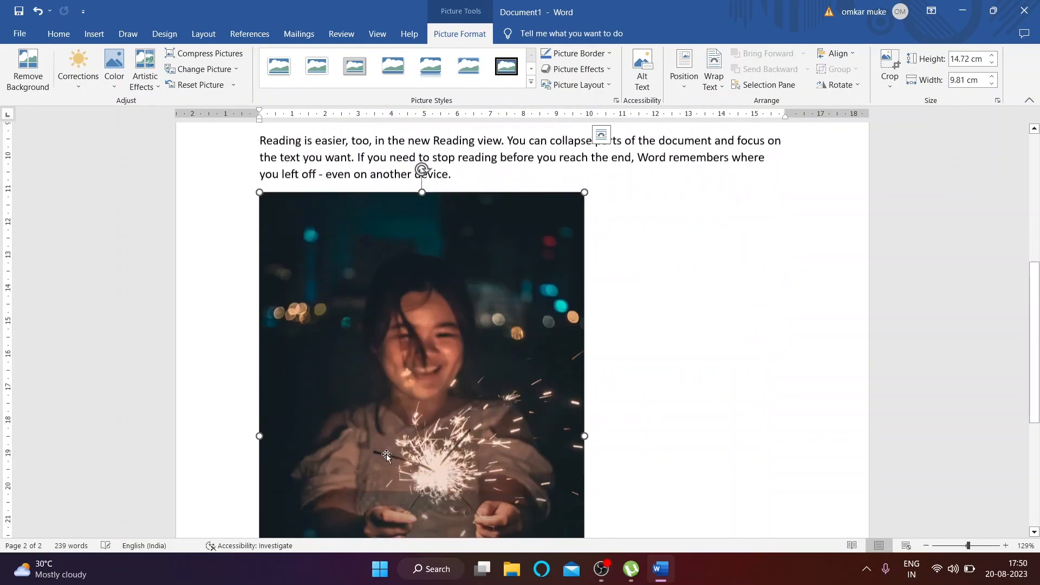
scroll(484, 314, "up", 2)
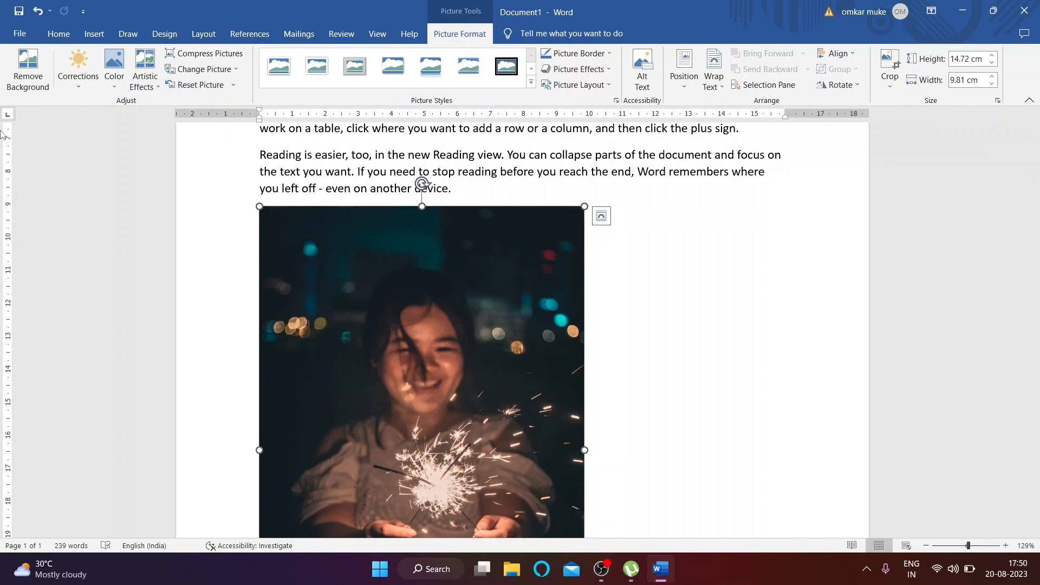
left_click(653, 293)
scroll(648, 291, "down", 3)
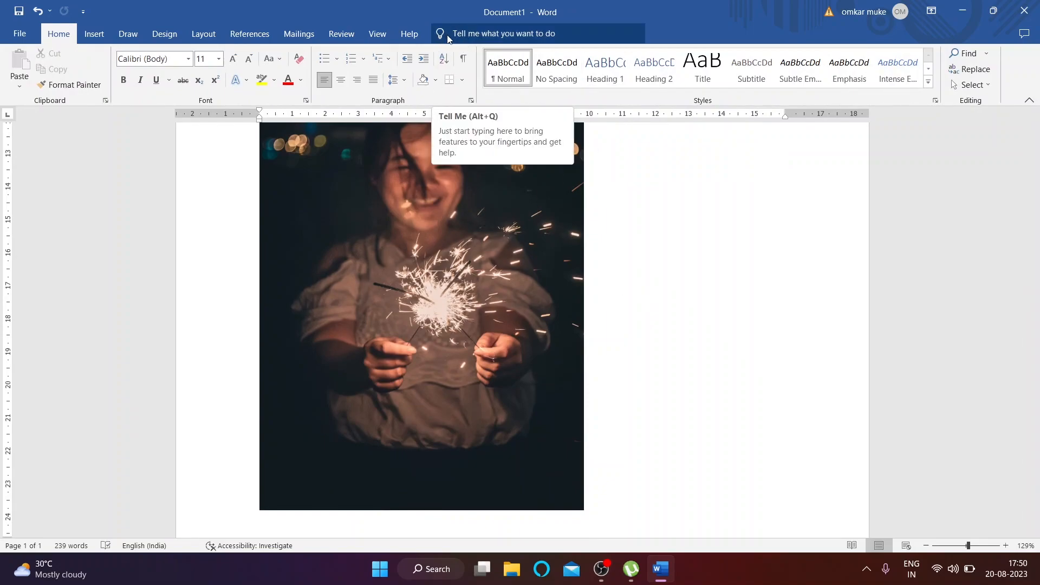
scroll(452, 285, "up", 3)
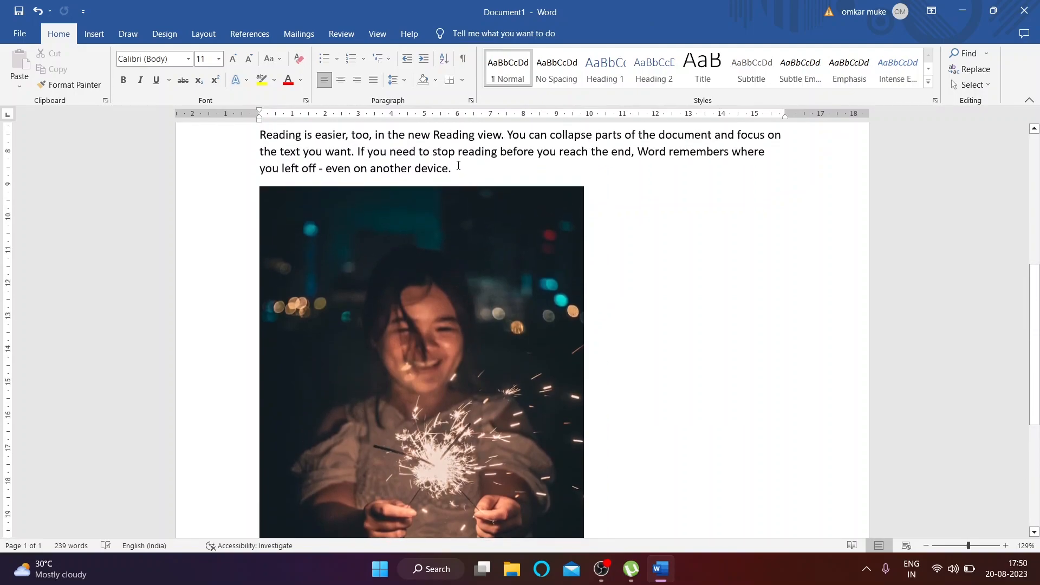
Step: On the photo, try Remove Background, discard it, and open Corrections
left_click(440, 315)
left_click(449, 36)
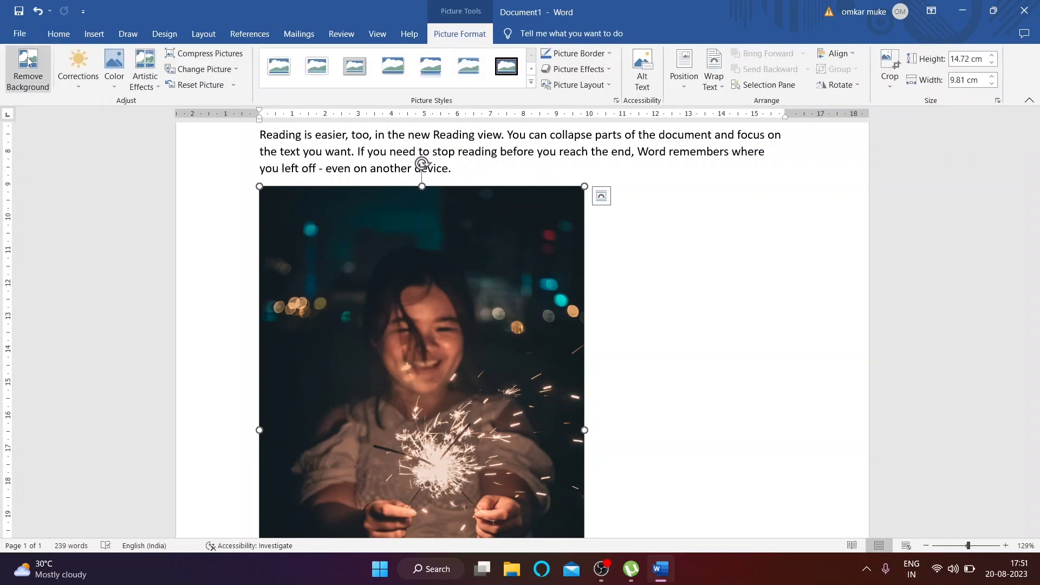
left_click(28, 62)
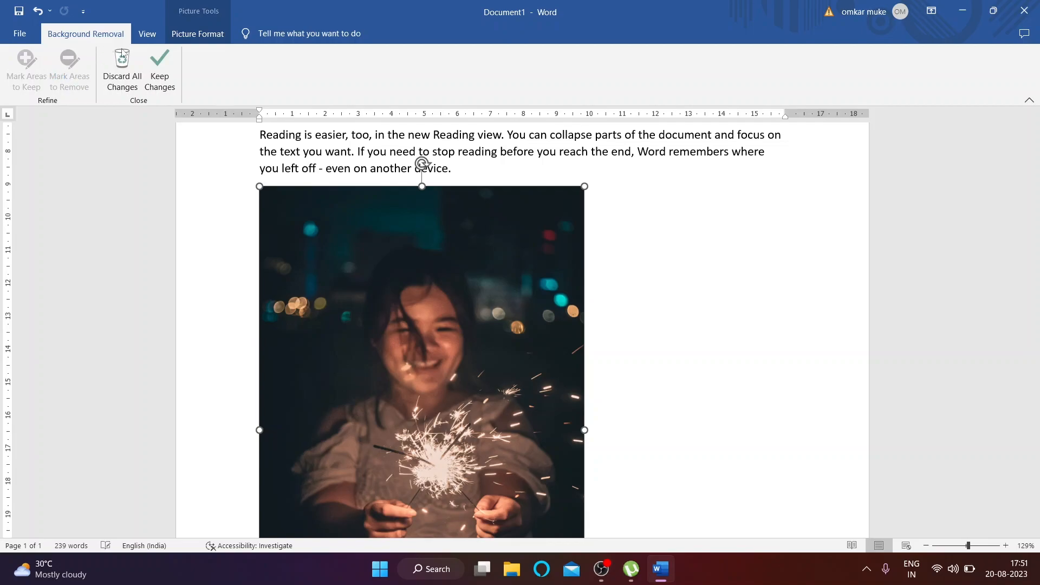
left_click(118, 61)
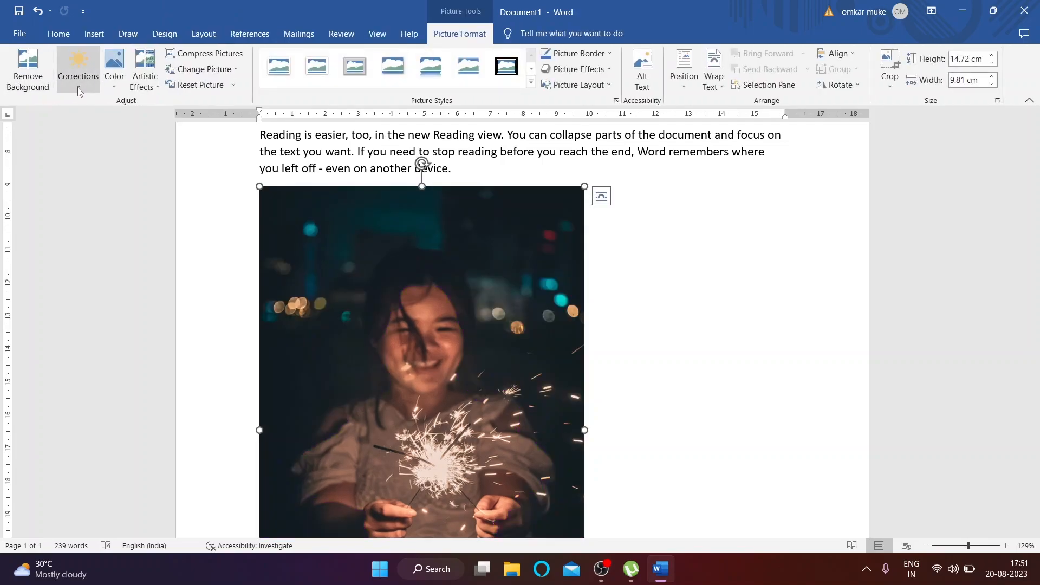
left_click(78, 68)
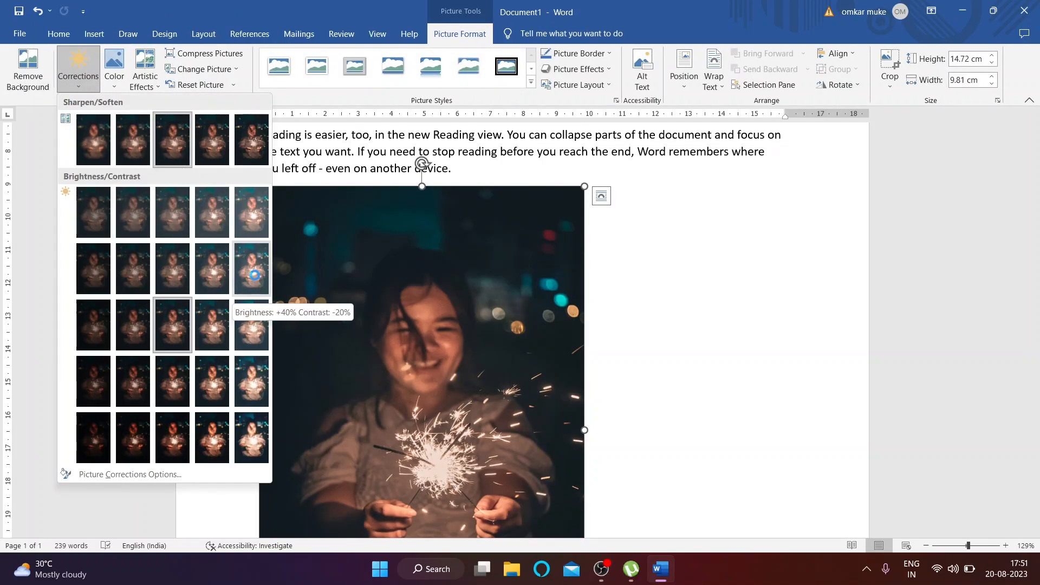
Step: Position the photo middle with square wrapping, drag it beside the paragraph, then delete it
left_click(693, 90)
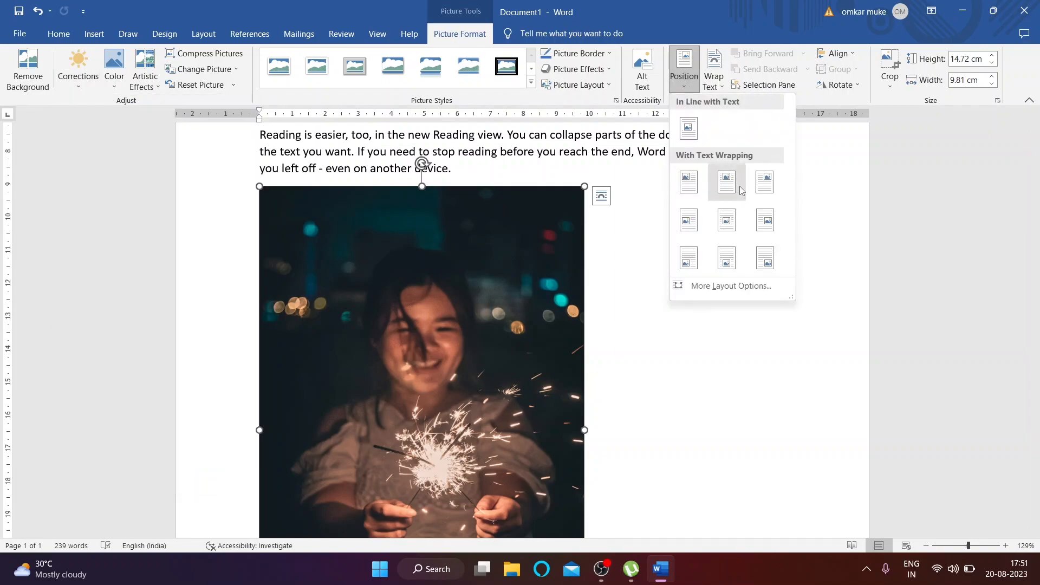
left_click(720, 234)
left_click_drag(488, 442, 409, 496)
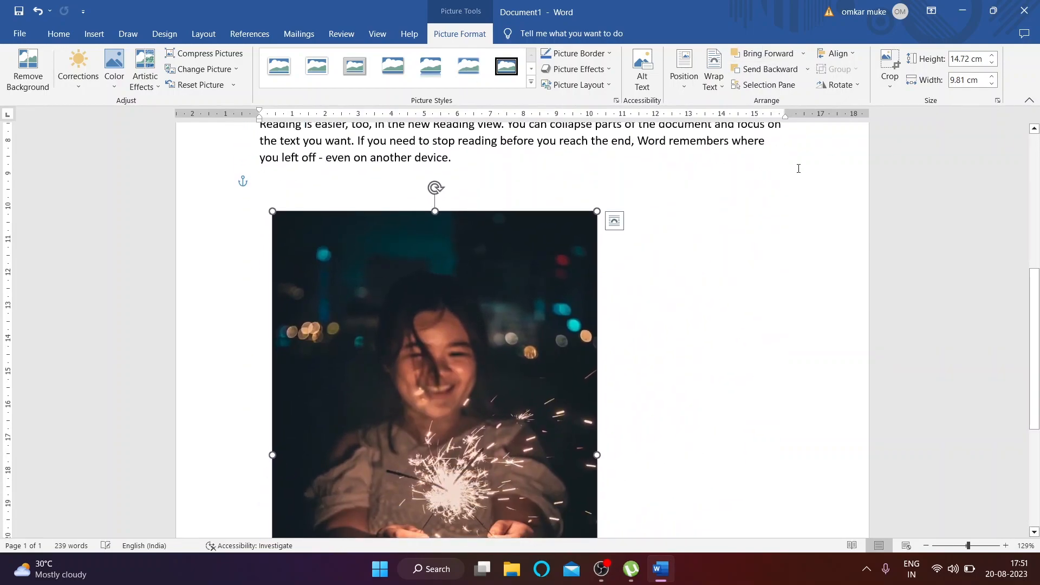
left_click_drag(410, 362, 479, 415)
scroll(479, 414, "down", 2)
left_click_drag(428, 278, 392, 308)
scroll(403, 347, "up", 2)
left_click_drag(427, 385, 461, 349)
scroll(454, 335, "down", 2)
key("Delete")
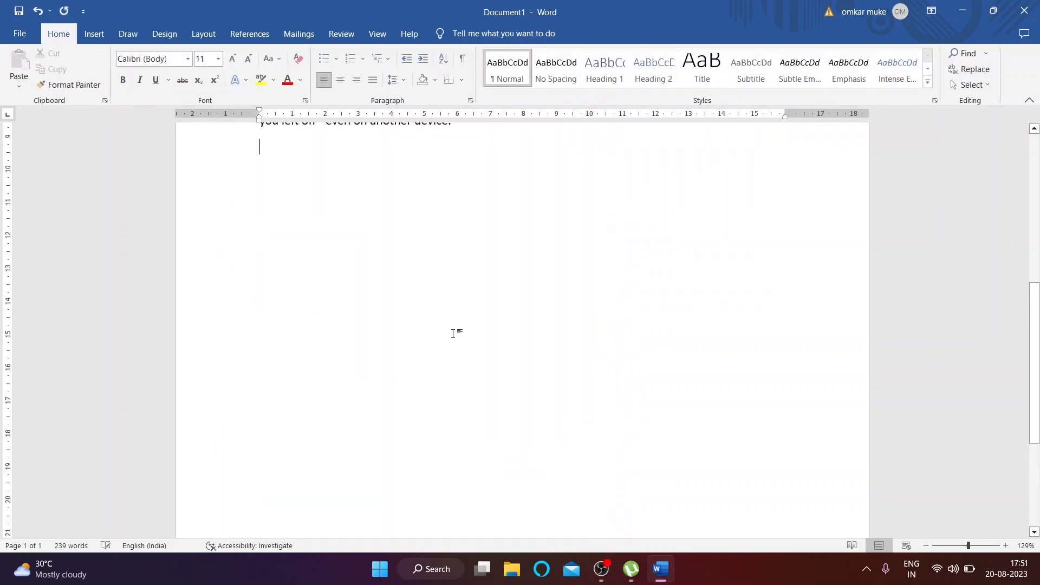
Step: Choose the city skyline photo from This Device, then cancel the insertion
left_click(100, 33)
left_click(139, 67)
left_click(159, 118)
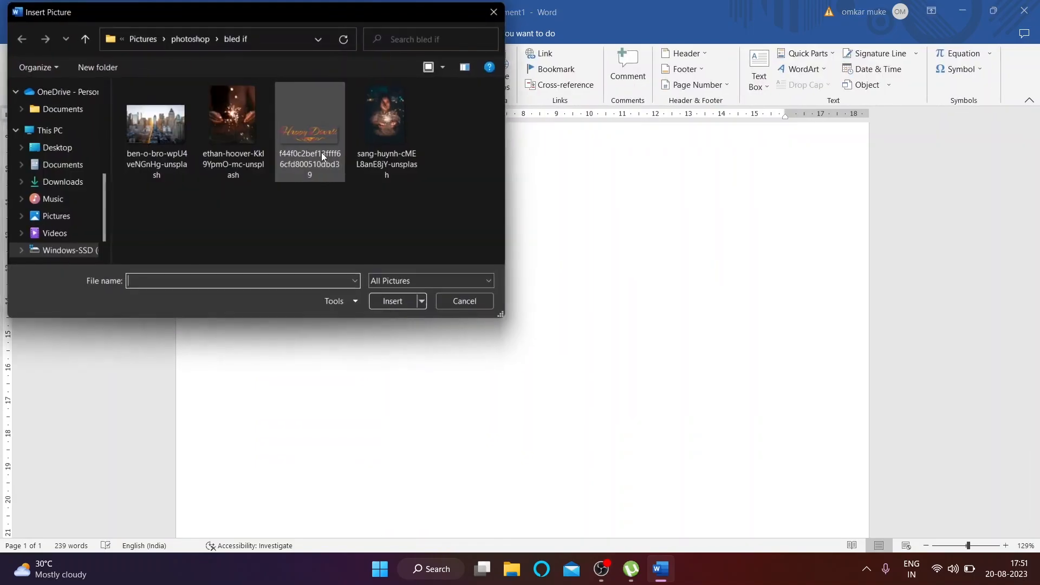
left_click(183, 138)
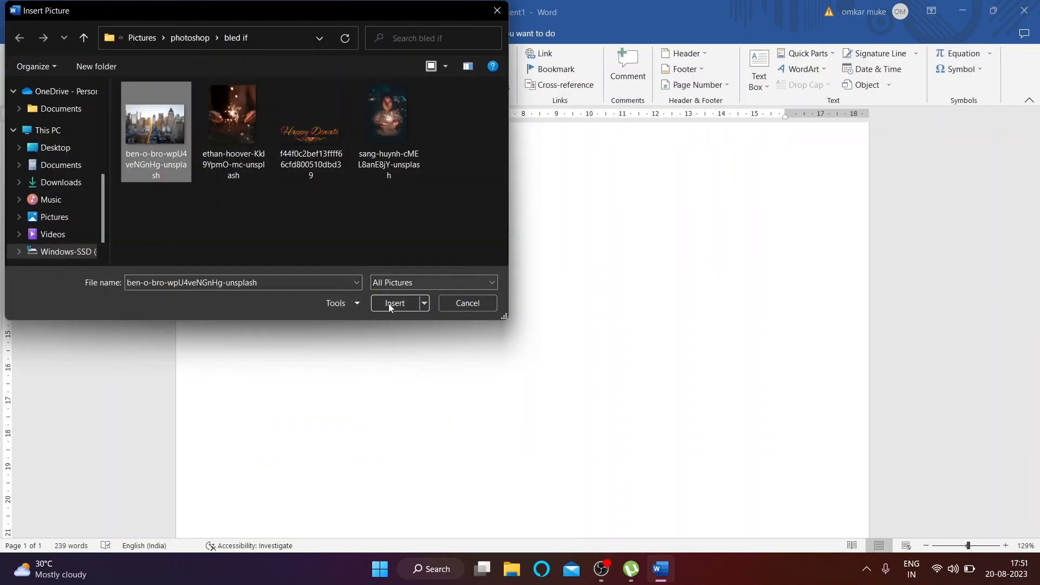
left_click(469, 303)
Step: Insert the city skyline photo below the last paragraph, then delete it
left_click(139, 81)
left_click(173, 122)
left_click(182, 135)
left_click(396, 307)
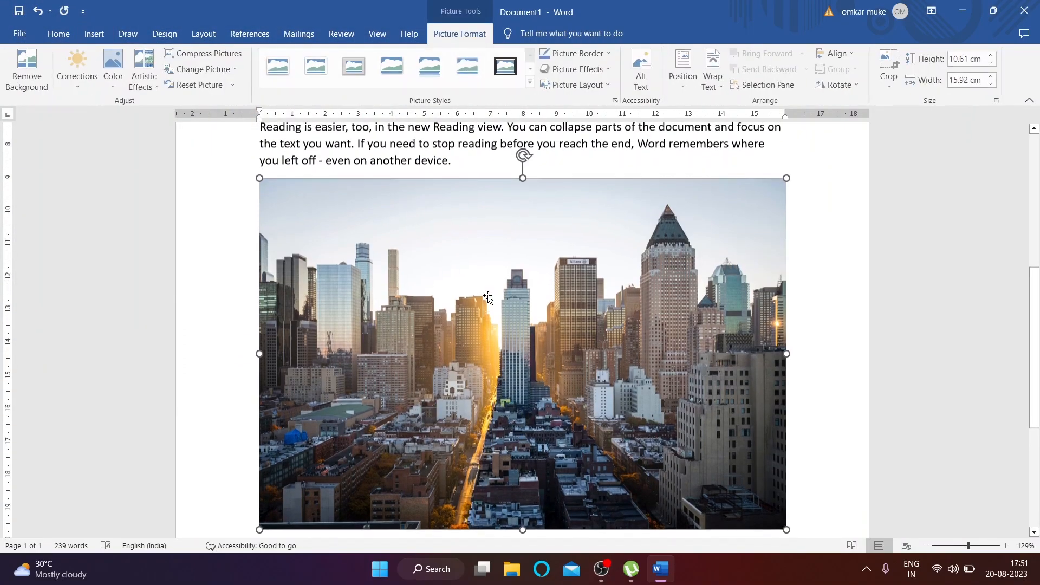
key("Delete")
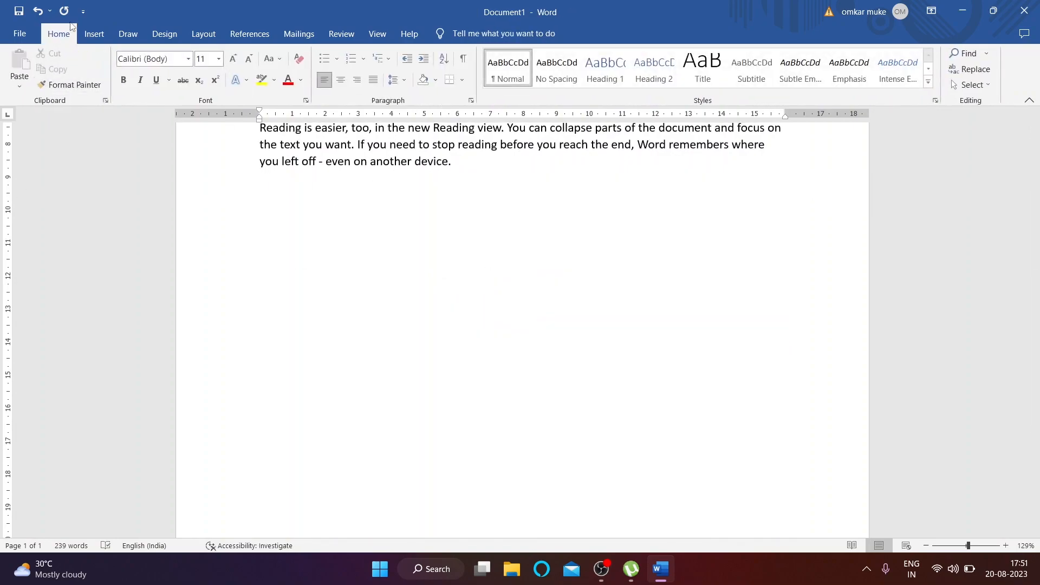
left_click(94, 34)
left_click(147, 81)
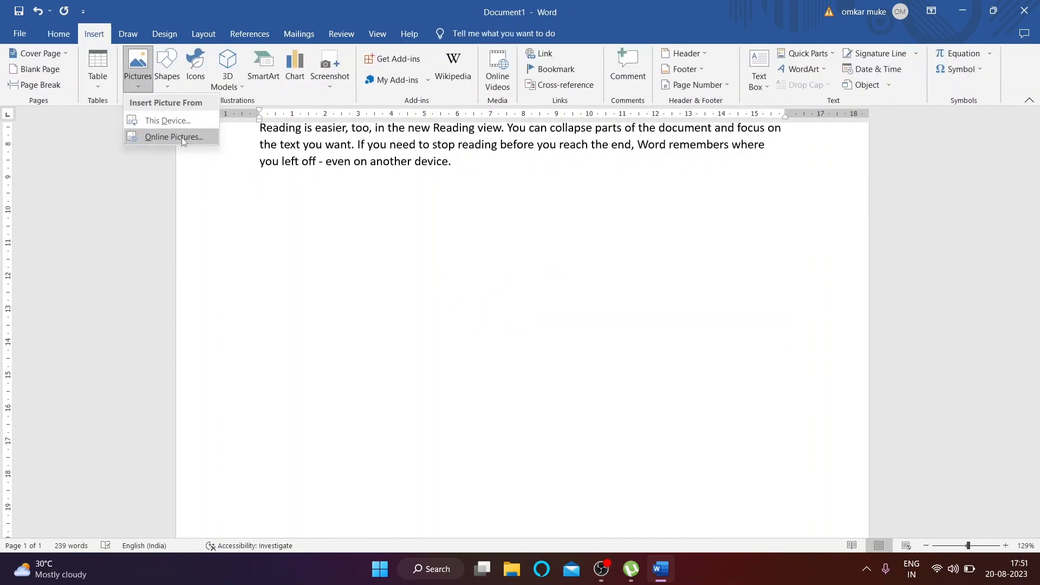
left_click(181, 138)
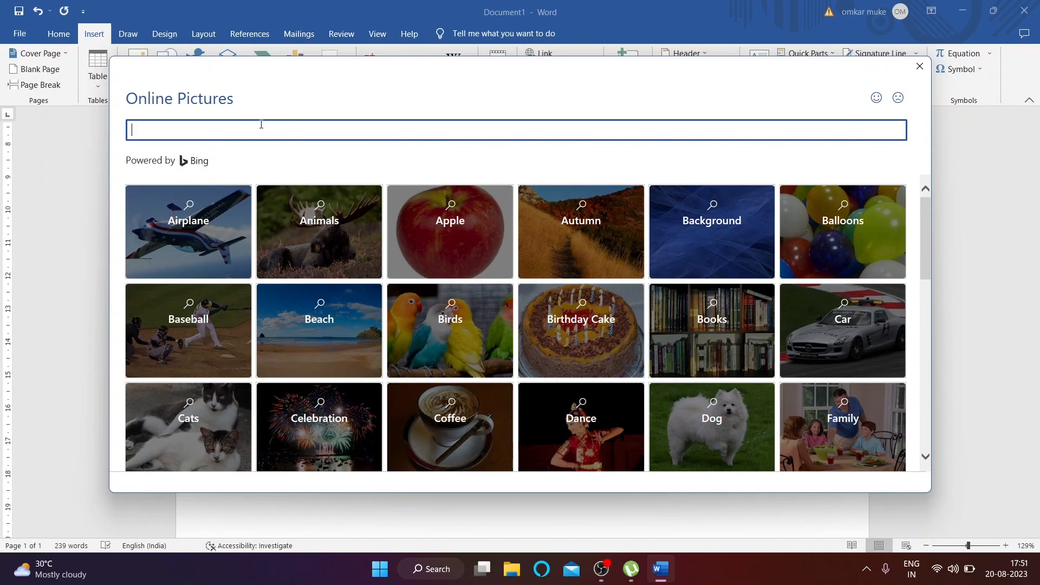
left_click(837, 341)
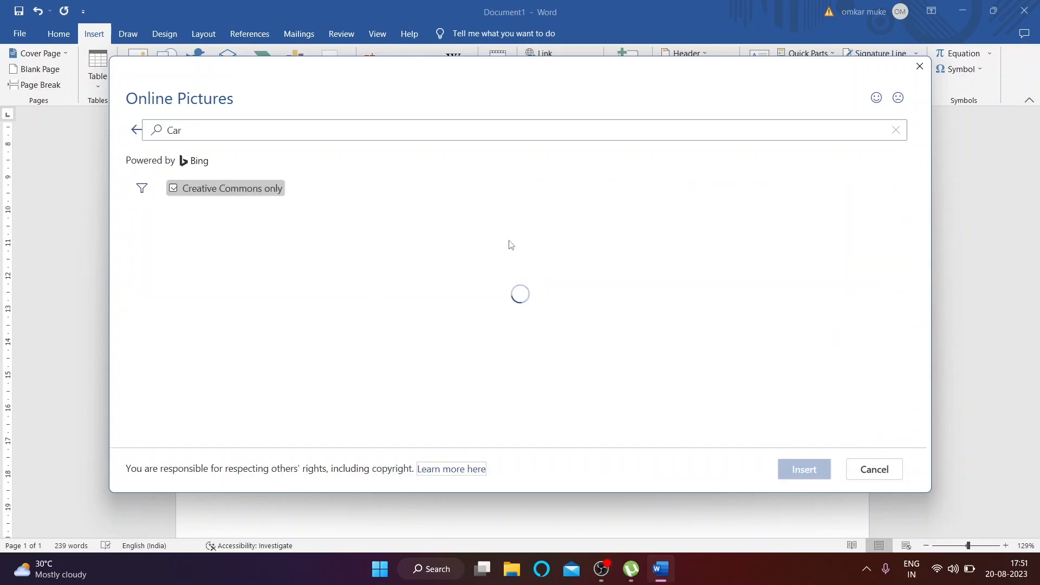
scroll(398, 353, "down", 1)
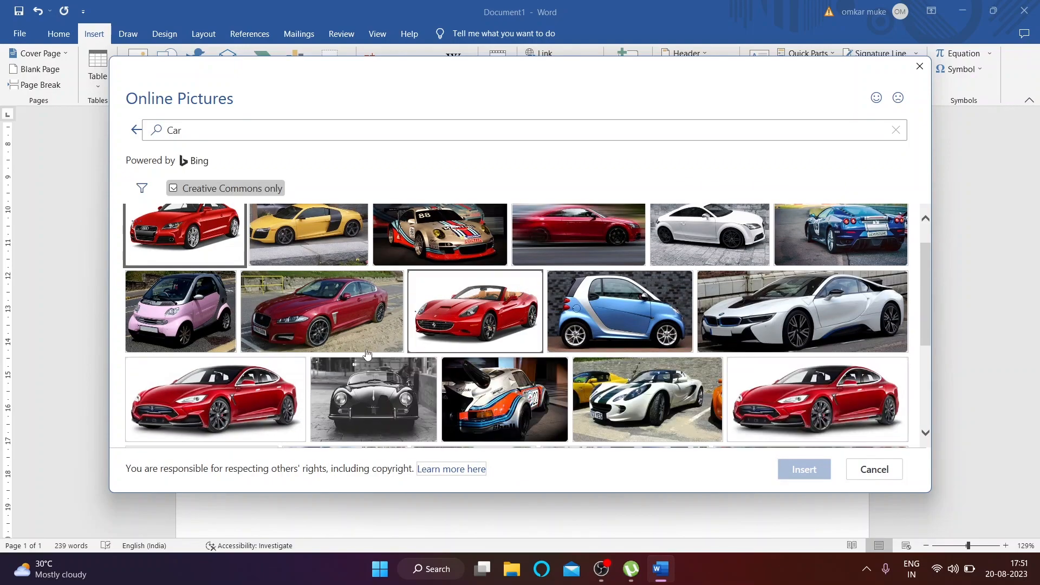
left_click(195, 296)
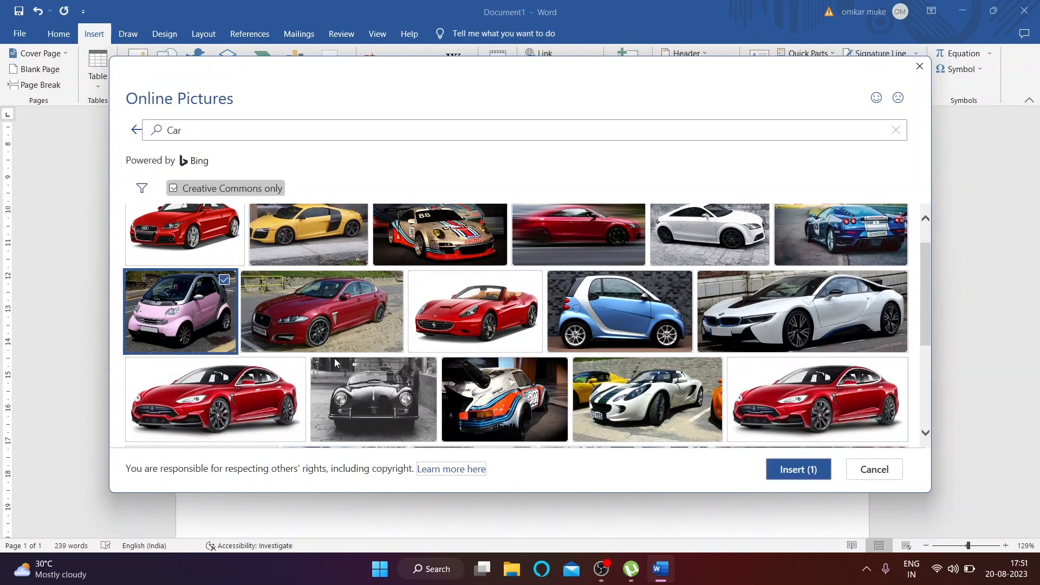
left_click(798, 469)
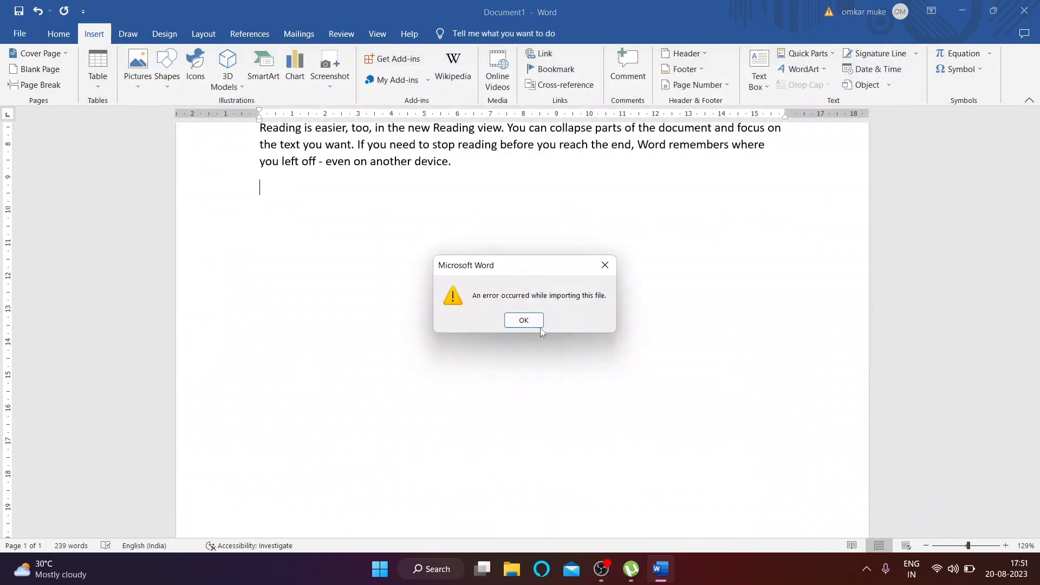
left_click(523, 320)
left_click(138, 68)
left_click(165, 142)
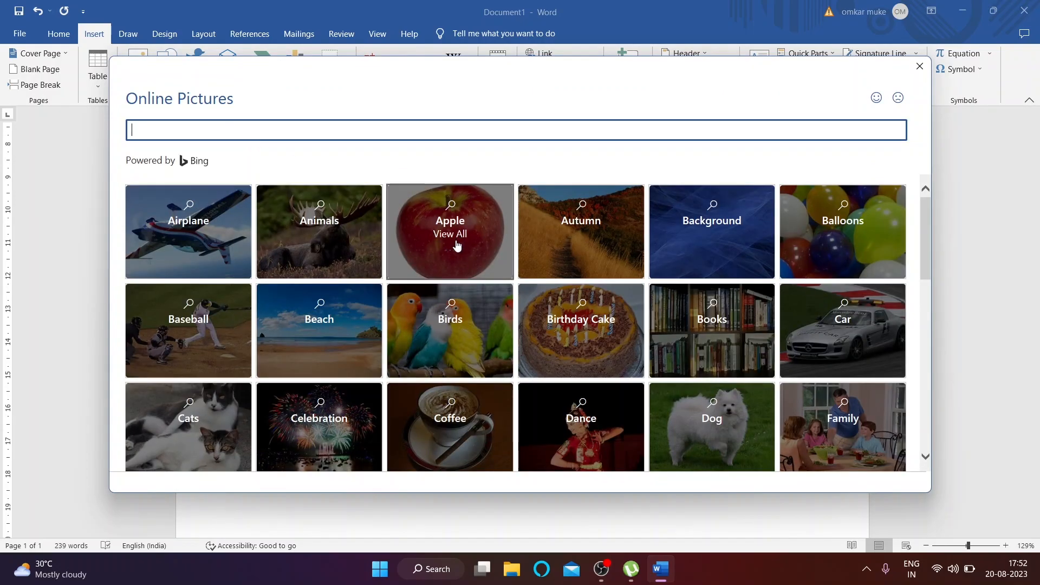
mouse_move(455, 252)
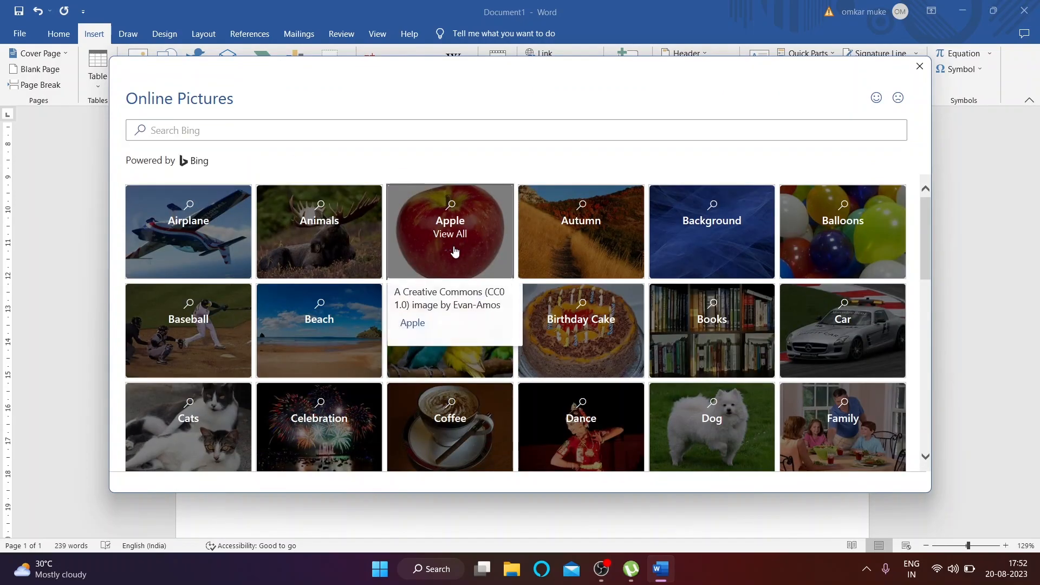
left_click(469, 226)
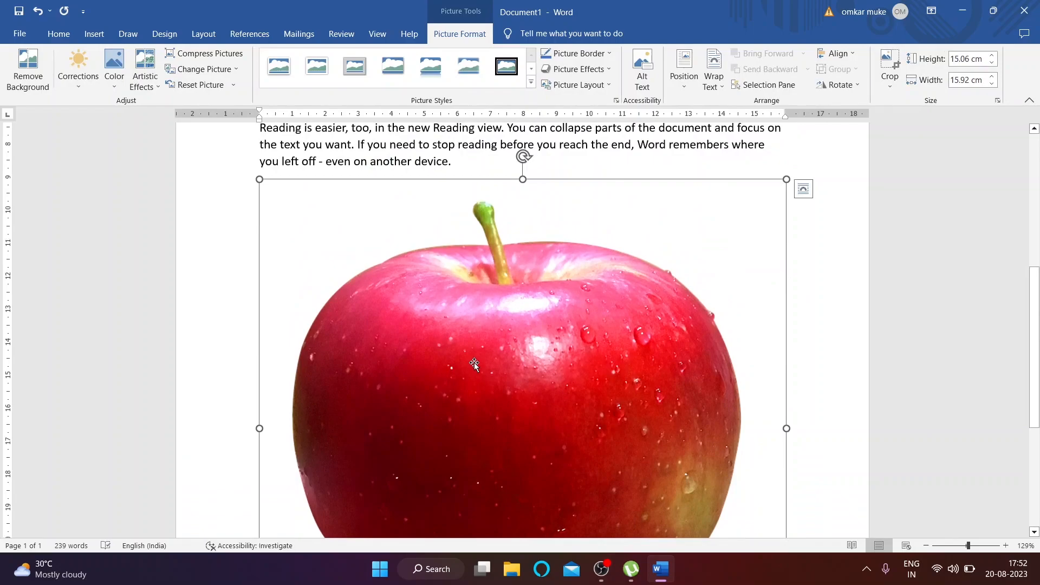
key("Delete")
scroll(476, 360, "up", 4)
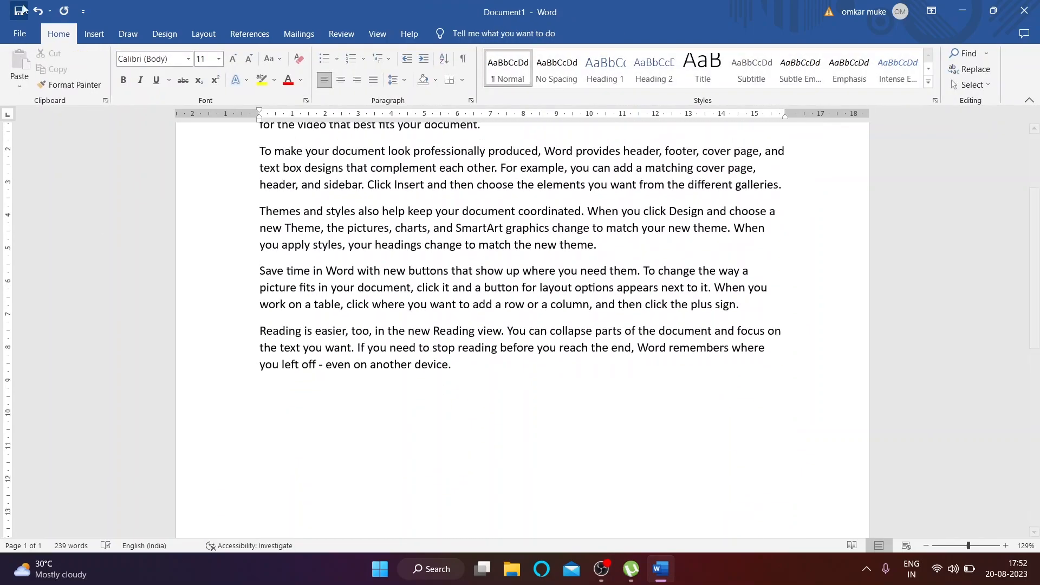
Step: Draw a blue rectangle below the last paragraph and shift it left and down
left_click(93, 35)
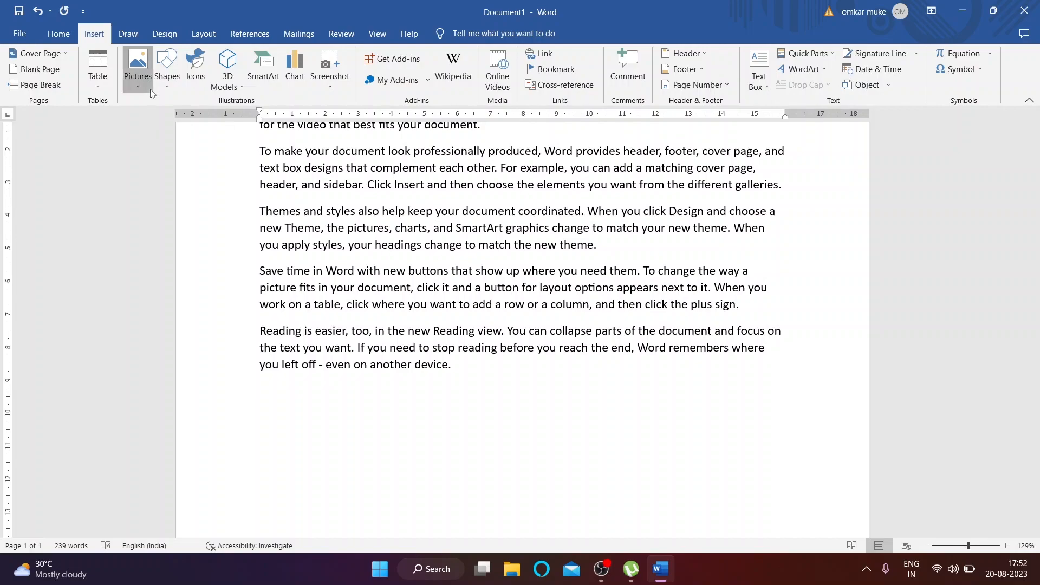
left_click(139, 76)
left_click(171, 87)
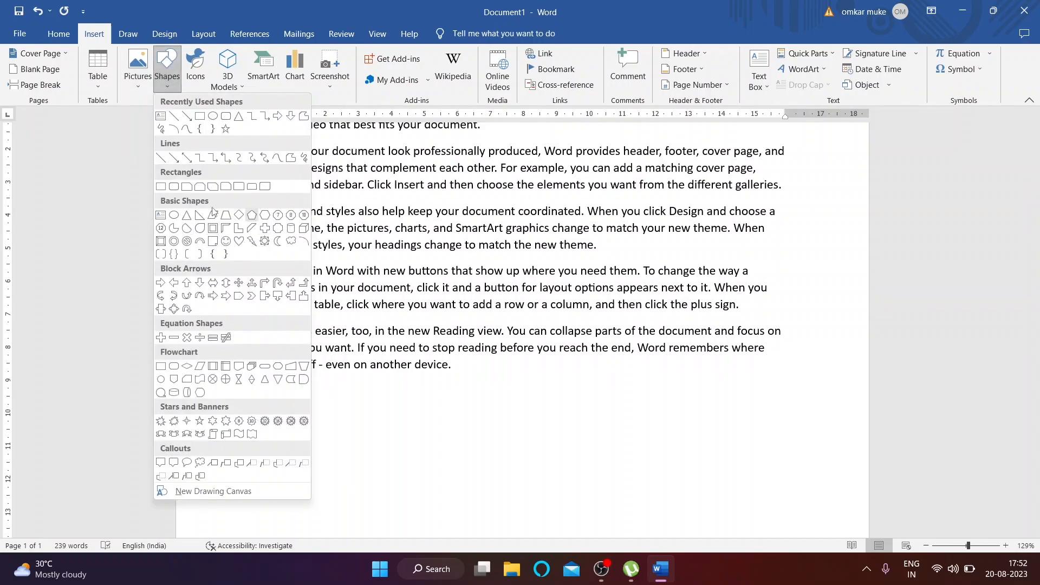
left_click(161, 188)
left_click_drag(430, 393, 615, 494)
mouse_move(498, 424)
left_mouse_down()
mouse_move(380, 452)
mouse_move(344, 443)
left_mouse_up()
Step: Draw a chevron arrow and place it against the rectangle's right side
left_click(93, 34)
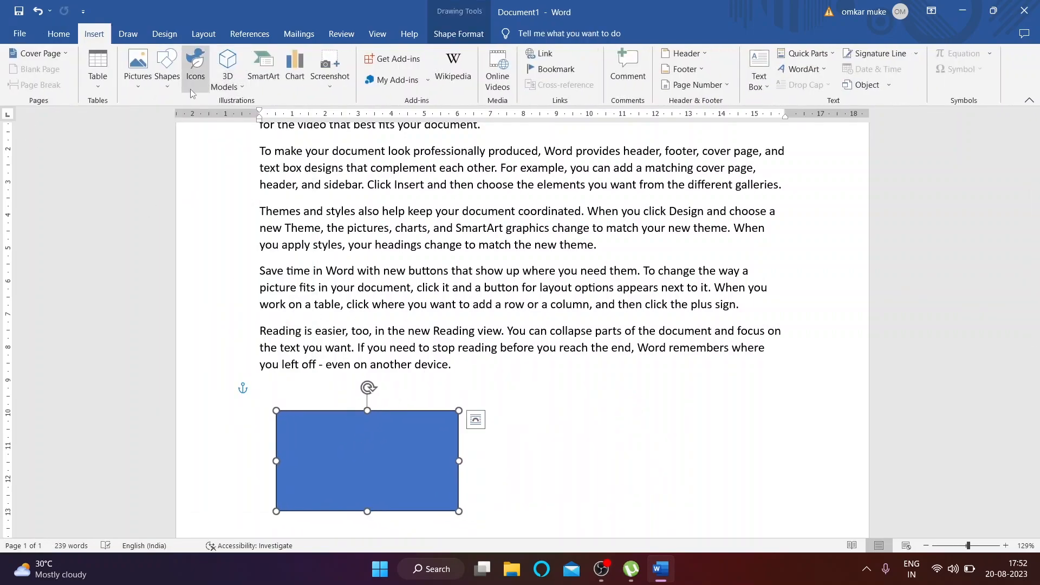
left_click(166, 87)
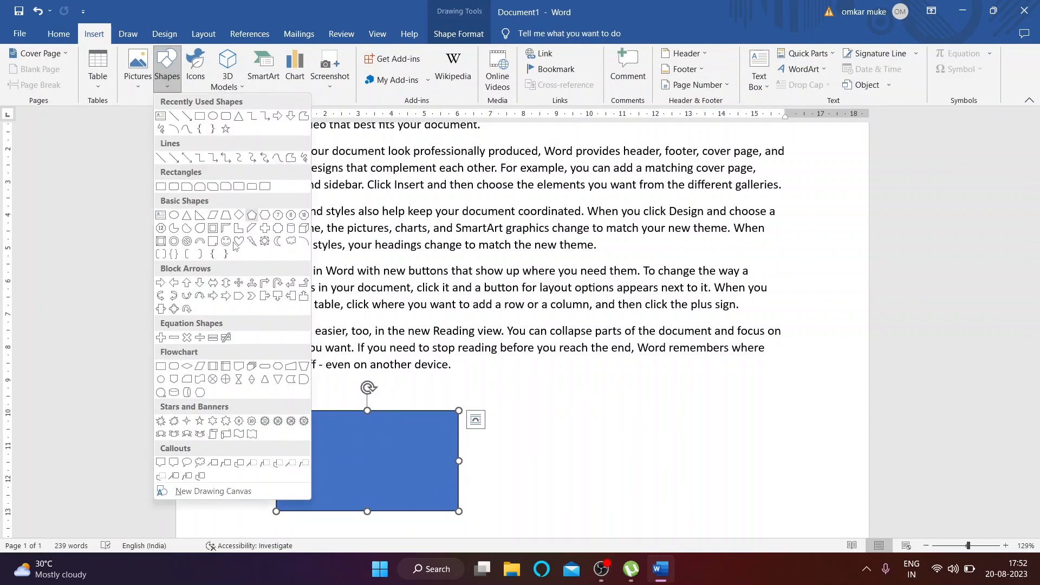
left_click(252, 299)
left_click_drag(696, 507, 495, 384)
left_click_drag(671, 471, 605, 474)
left_click(400, 470)
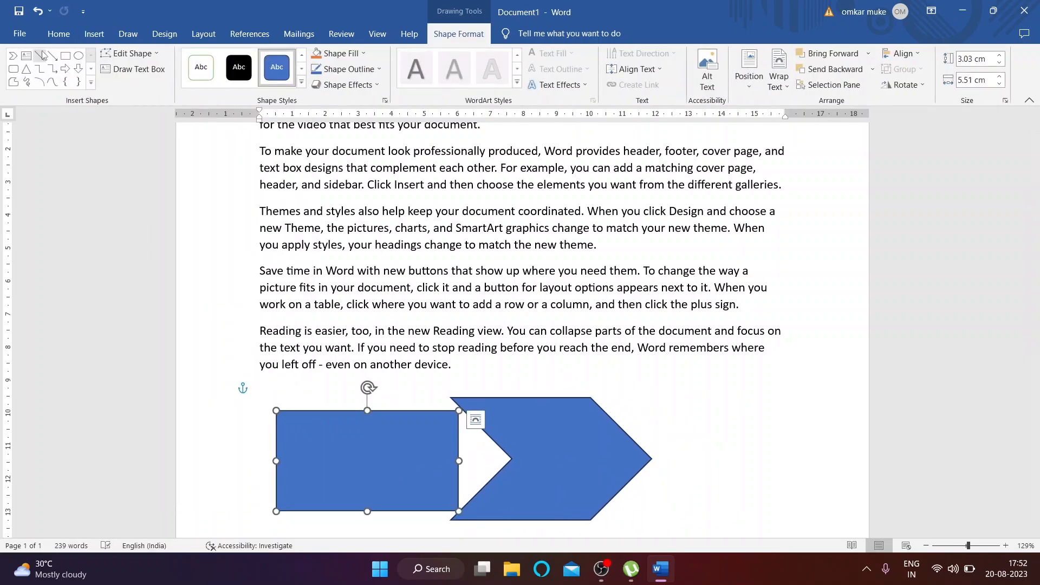
left_click(94, 34)
left_click(167, 71)
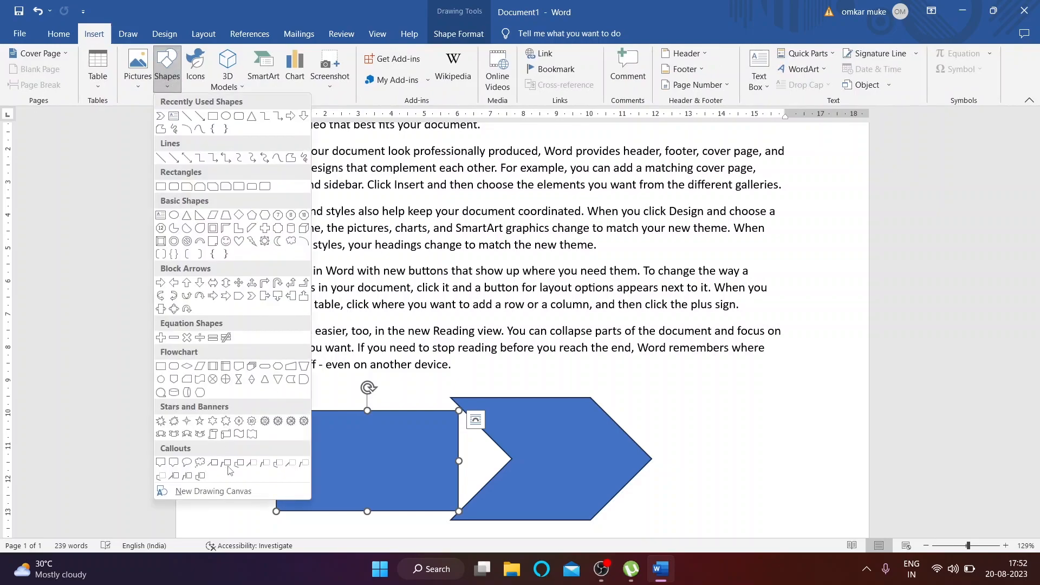
Step: Delete the chevron arrow and the rectangle
left_click(551, 433)
key("Delete")
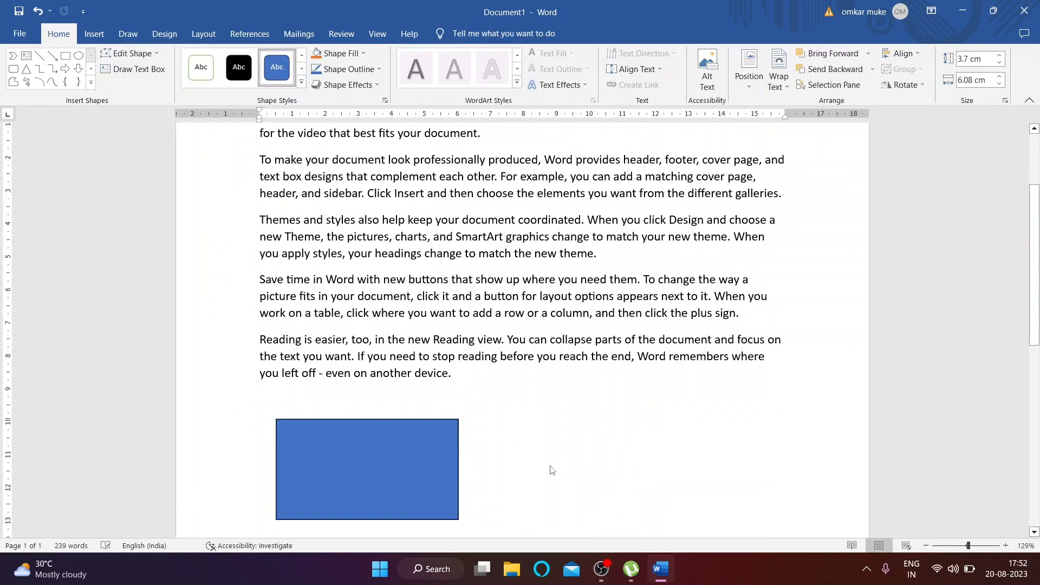
left_click(298, 477)
key("Delete")
Step: Insert the trumpet icon from the Arts category of the Icons library
left_click(93, 33)
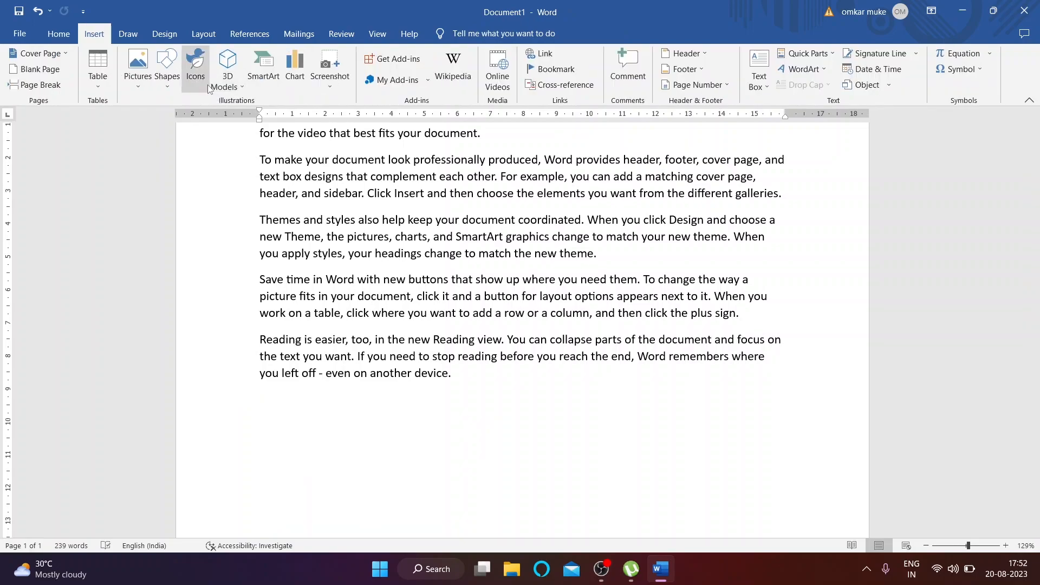
left_click(198, 70)
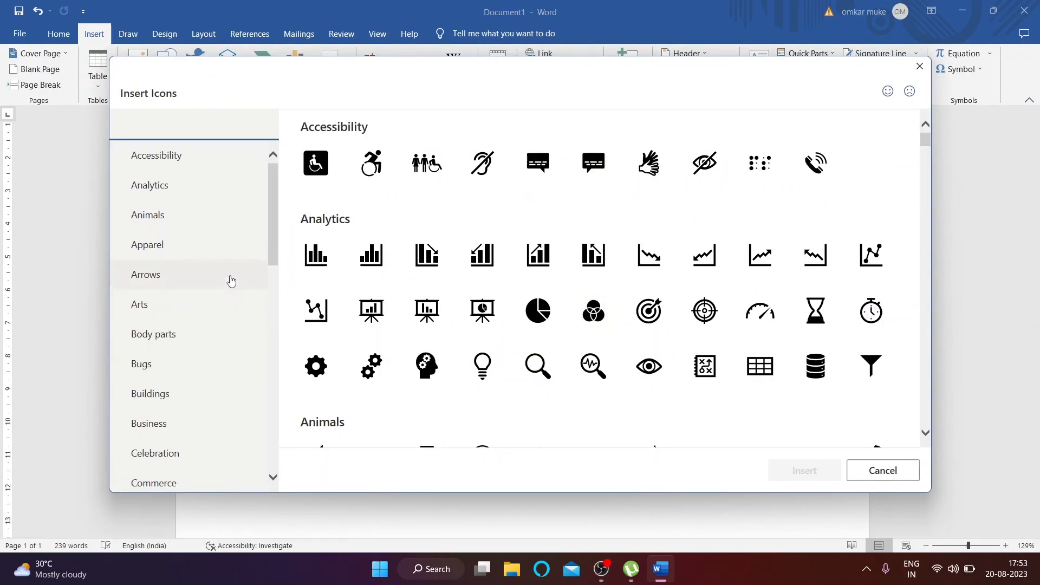
scroll(383, 204, "down", 5)
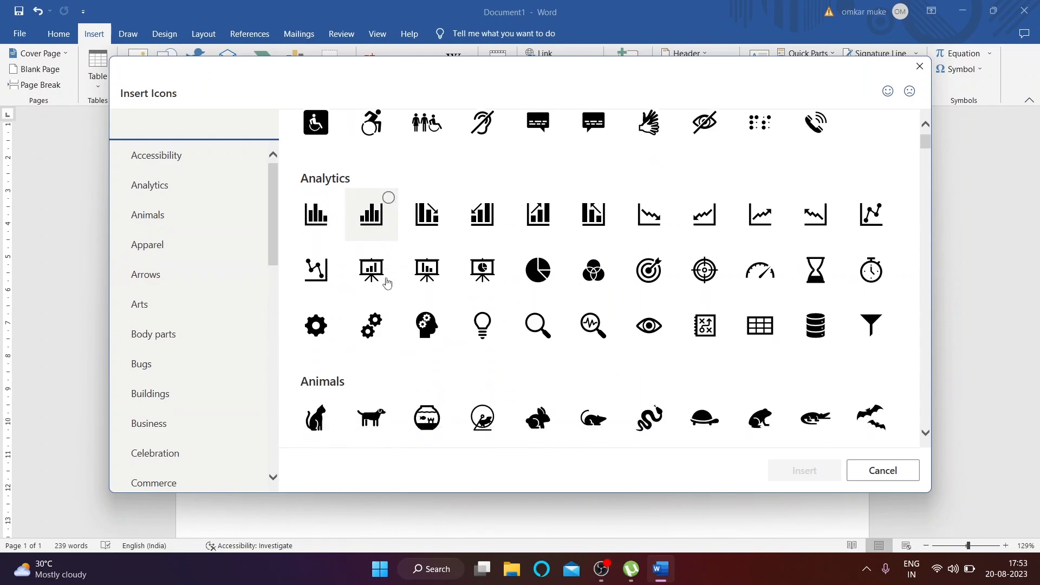
scroll(425, 290, "up", 2)
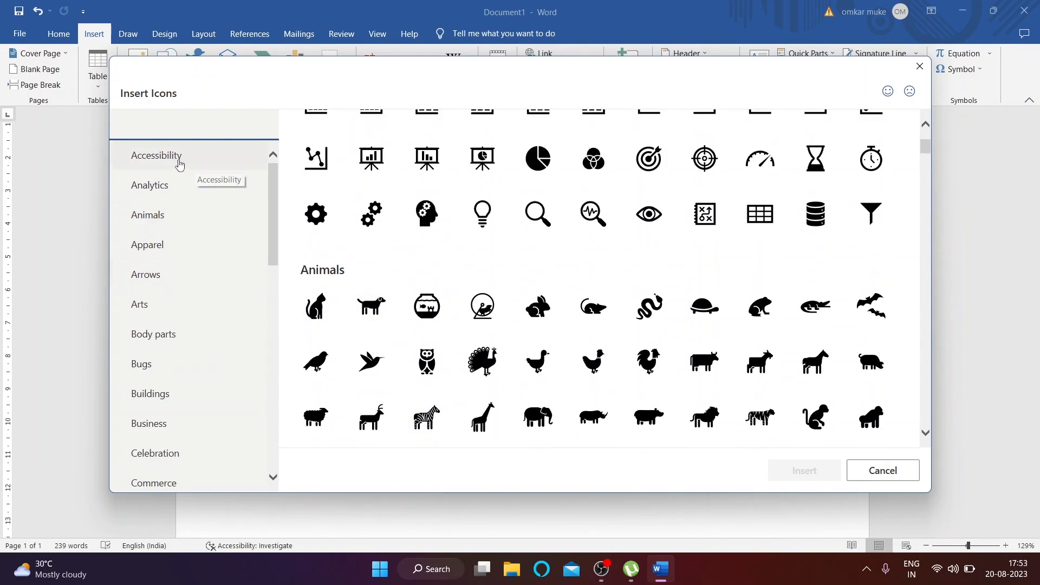
left_click(180, 164)
left_click(173, 214)
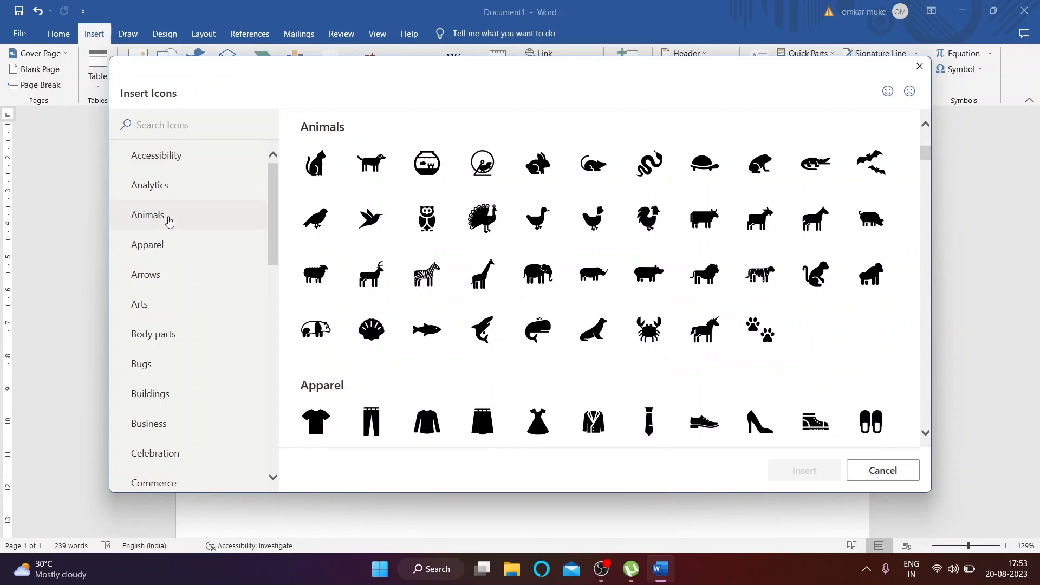
scroll(398, 273, "down", 4)
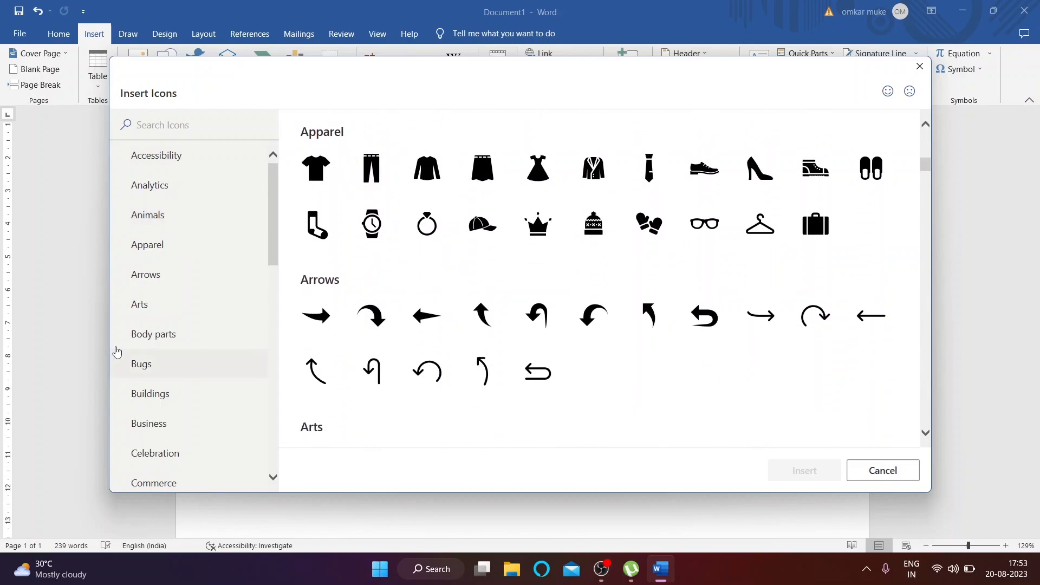
left_click(144, 302)
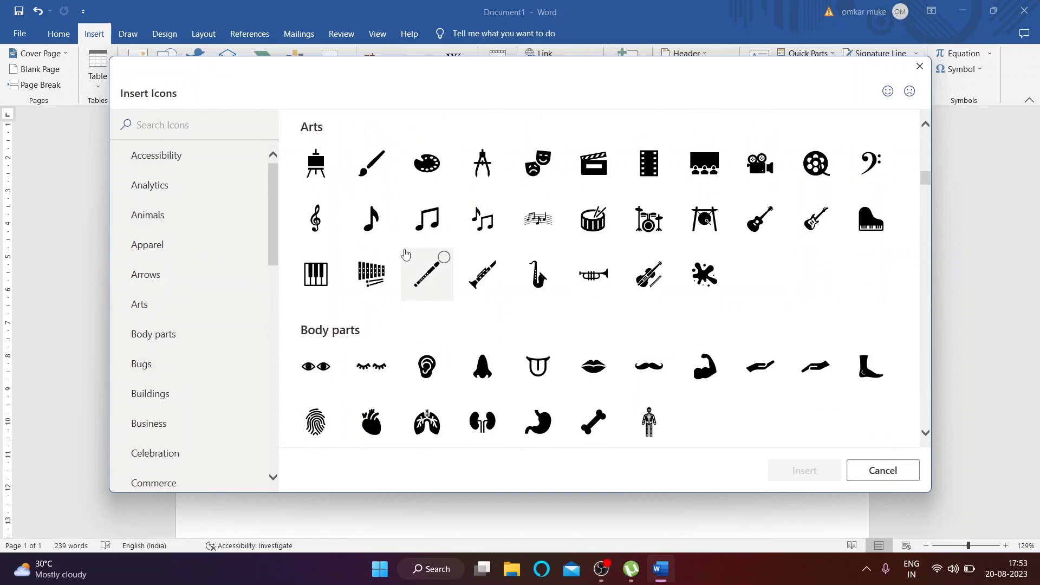
scroll(567, 250, "down", 1)
left_click(589, 227)
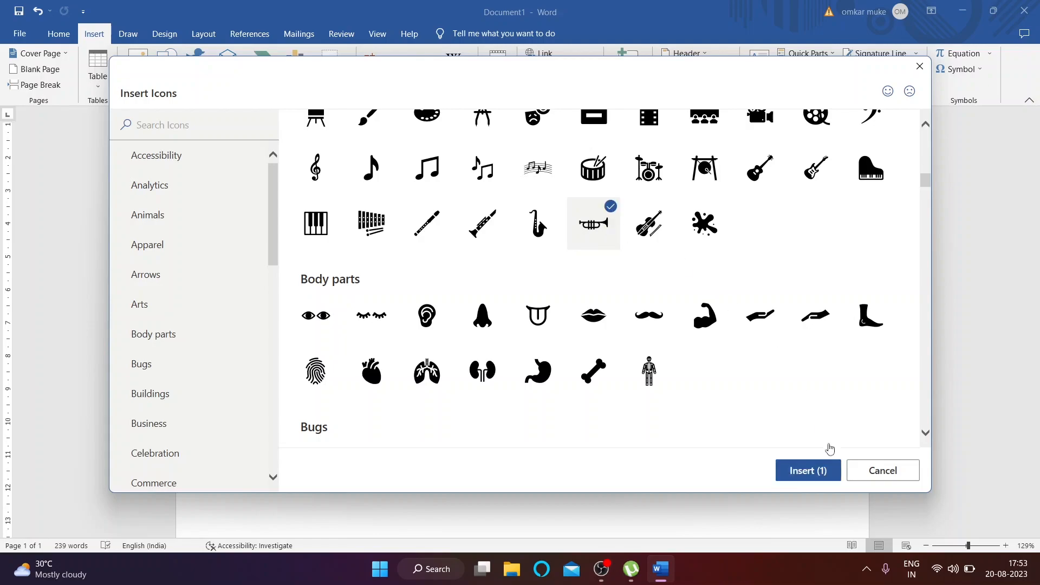
left_click(807, 469)
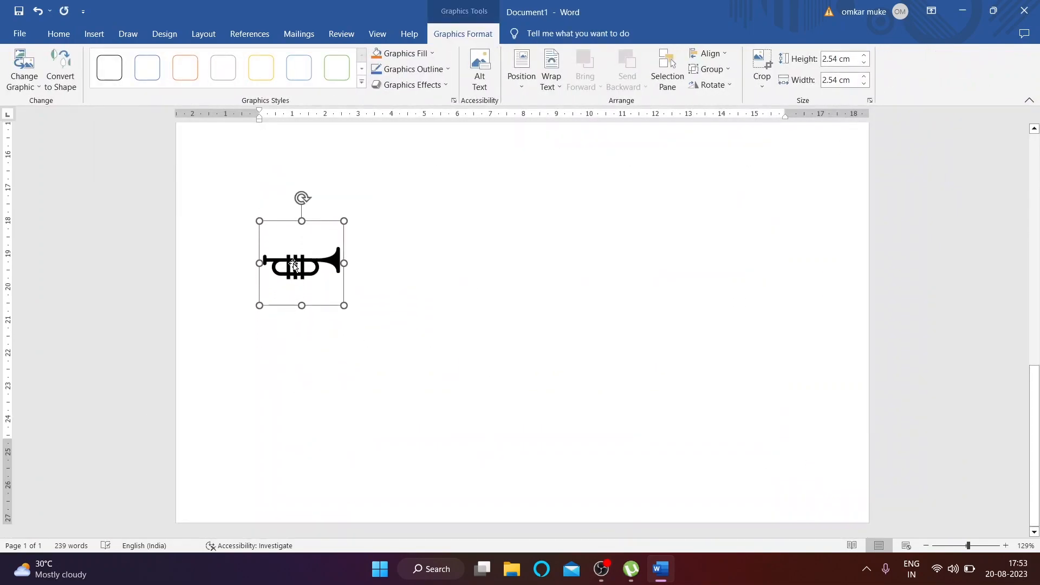
Step: Position the trumpet icon middle-centre with text wrapping, drag it, then delete it
left_click(522, 69)
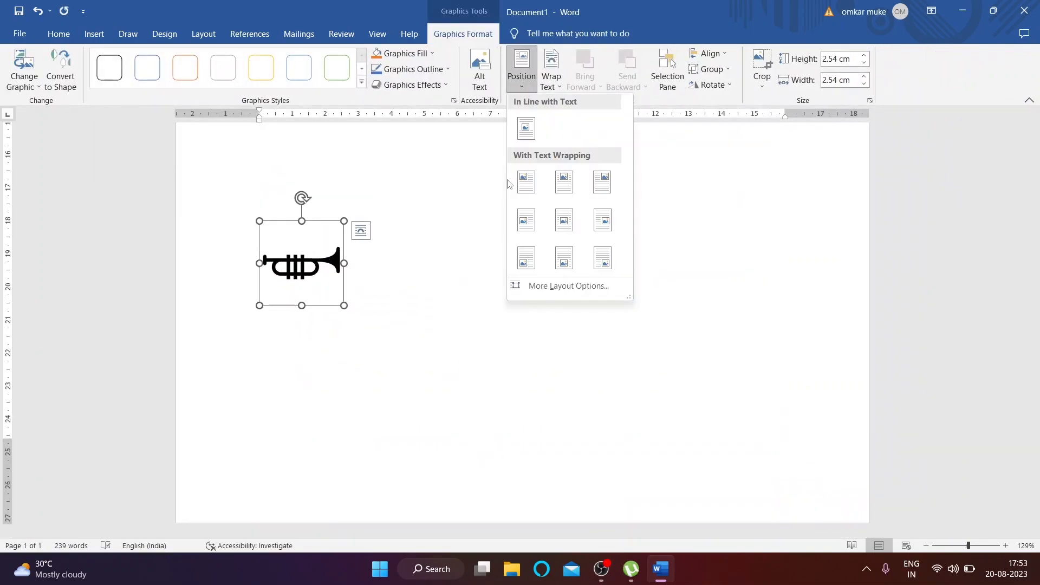
left_click(564, 220)
scroll(326, 332, "up", 5)
left_click_drag(502, 334, 399, 296)
key("Delete")
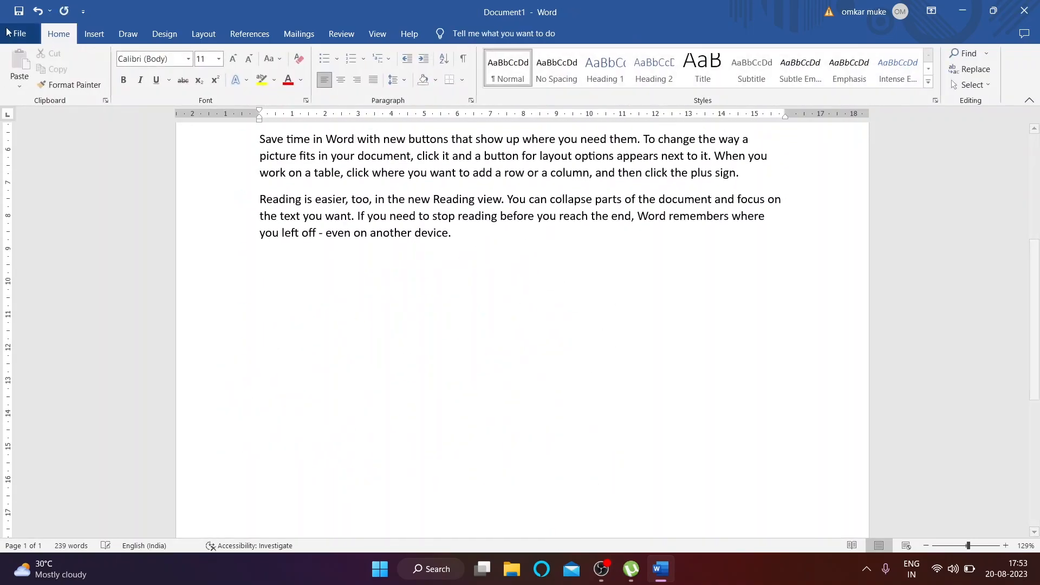
Step: Insert the woozy-face emoji 3D model from the online Emoji collection and place it below the Reading paragraph
left_click(94, 34)
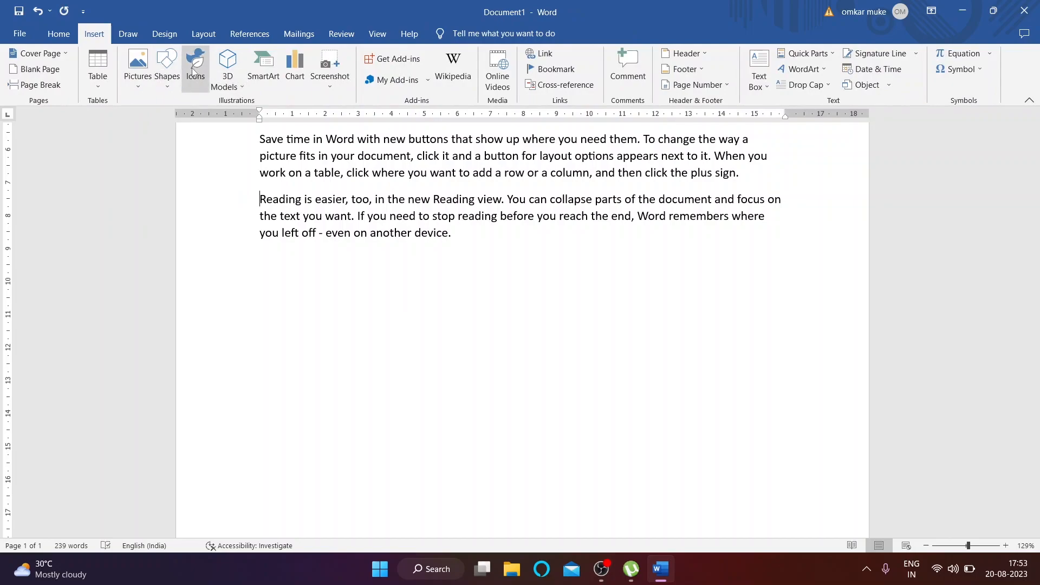
left_click(240, 88)
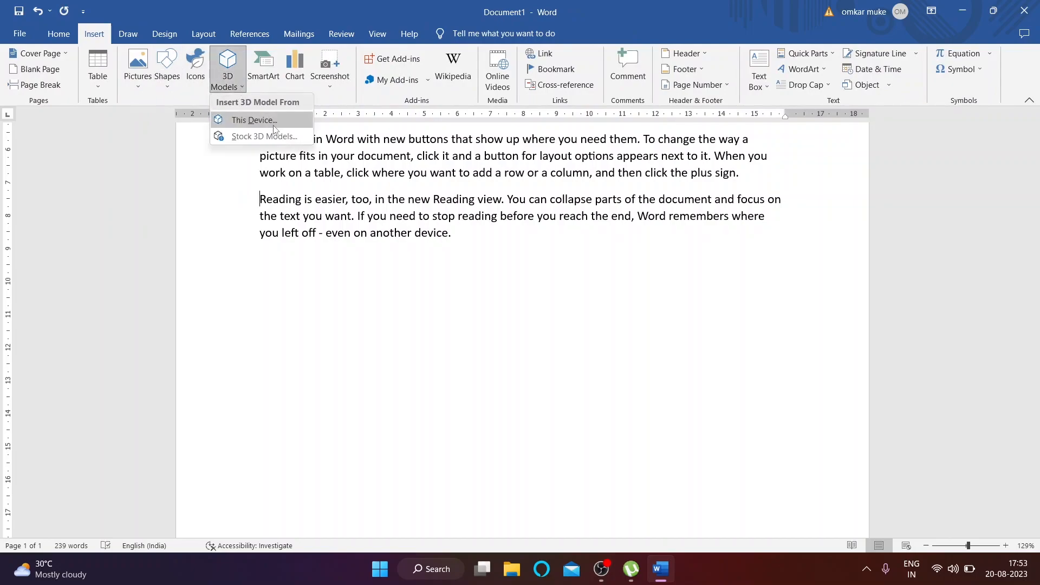
left_click(281, 137)
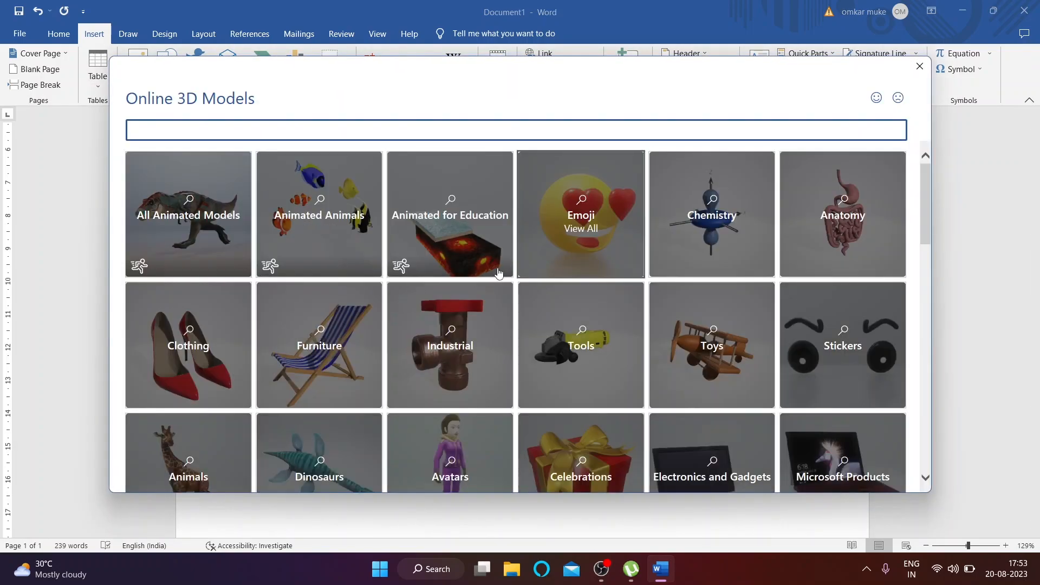
left_click(591, 263)
scroll(497, 307, "down", 2)
scroll(498, 307, "down", 5)
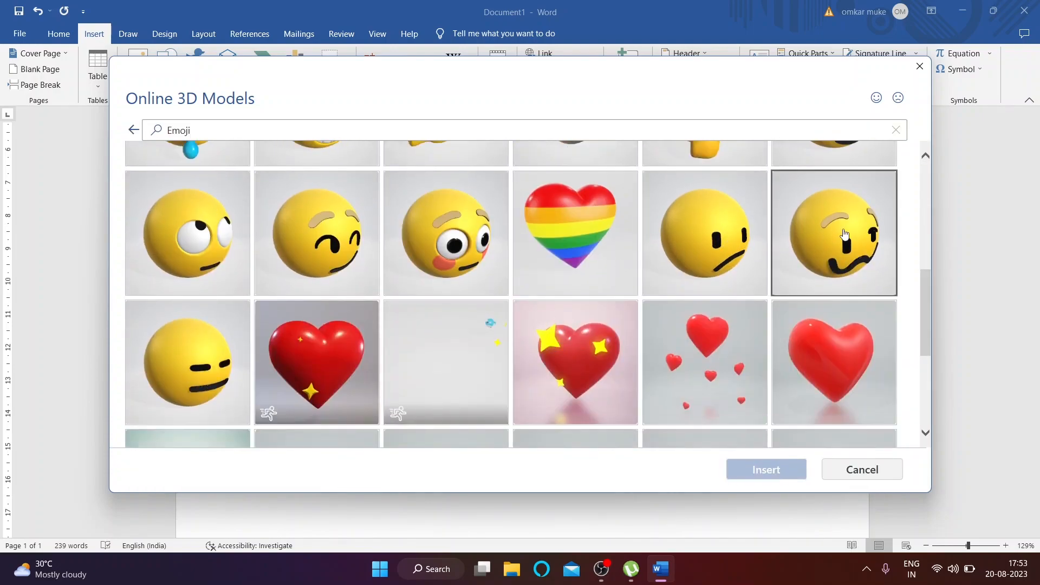
left_click(834, 254)
left_click(766, 471)
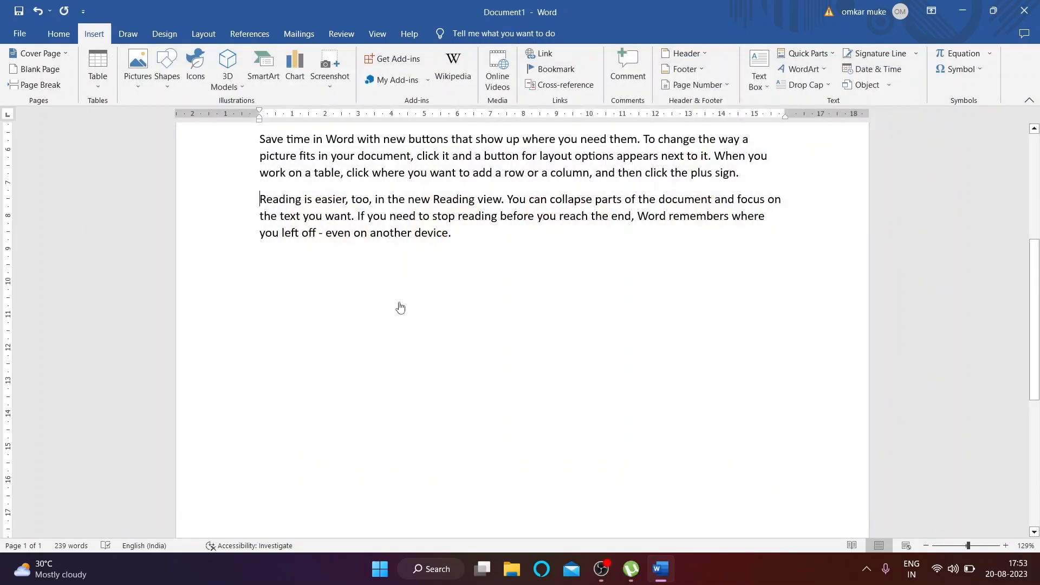
left_click_drag(314, 288, 495, 360)
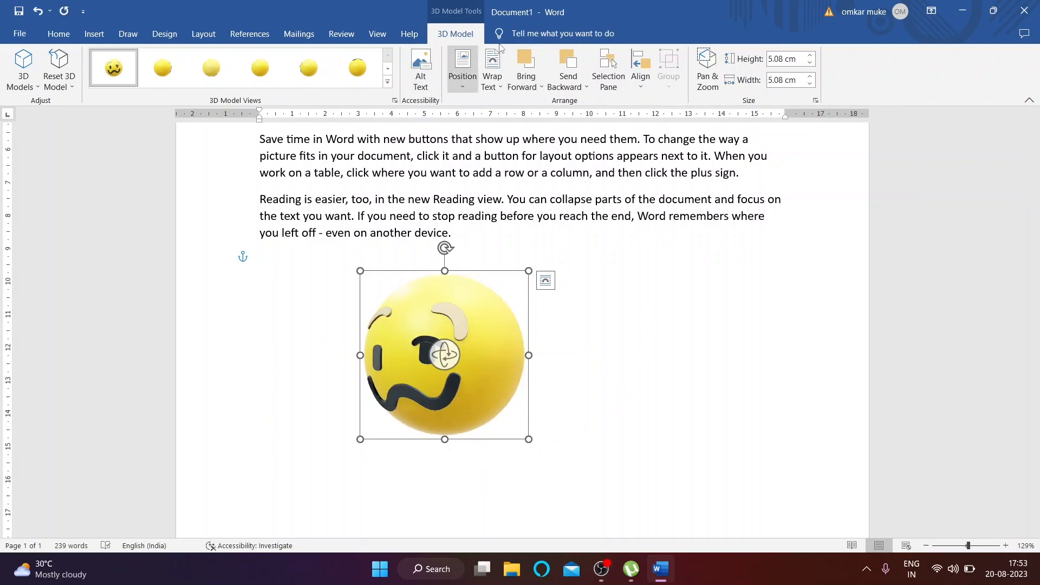
Step: Preview the 3D Model Views presets without applying one, then nudge the emoji slightly down and right
left_click(388, 82)
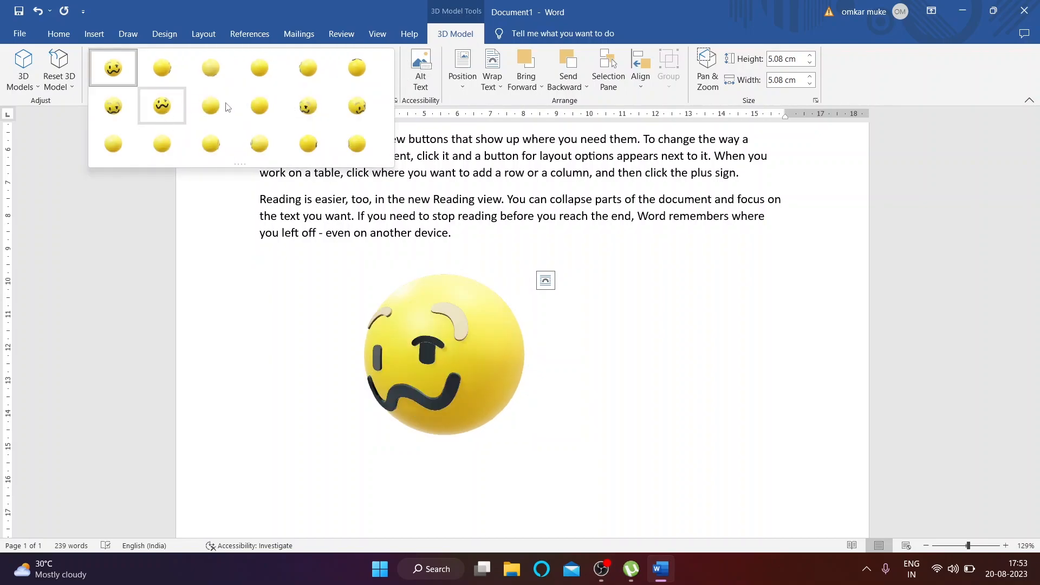
left_click(58, 100)
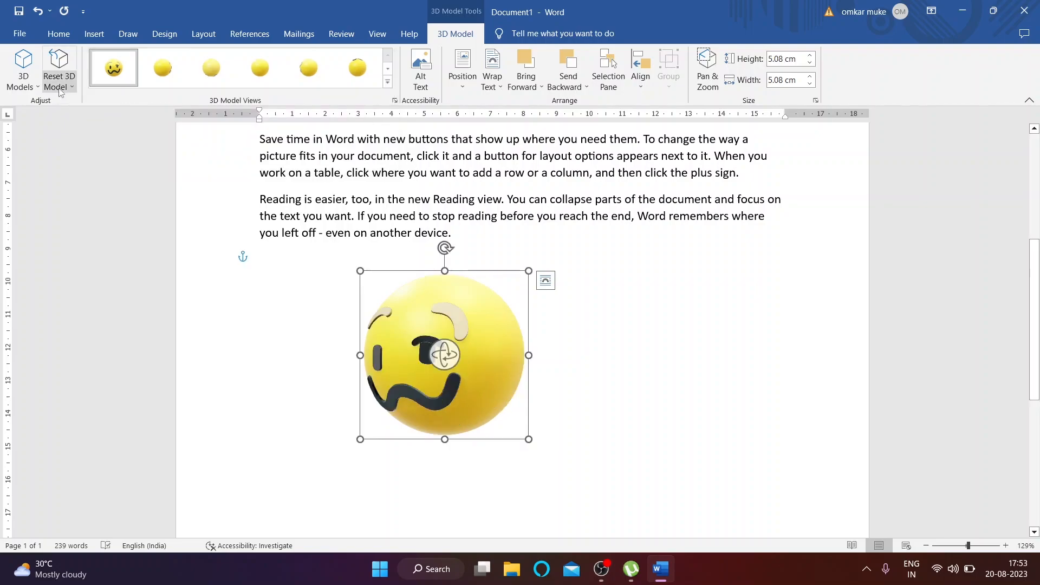
left_click_drag(438, 337, 469, 347)
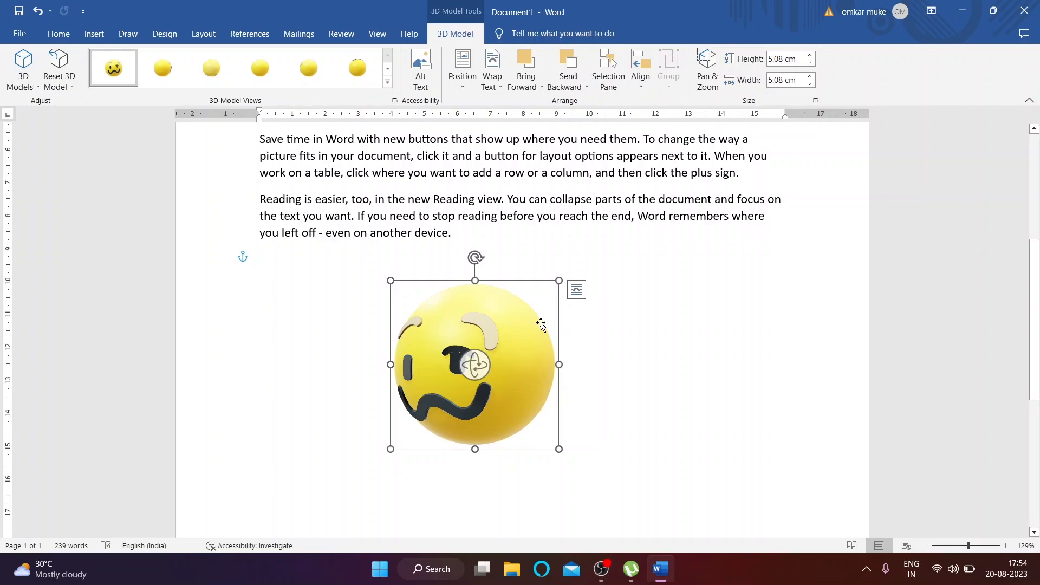
Step: Resize the emoji model to 5 cm square, shift it slightly, then delete it
left_click(810, 58)
left_click(810, 58)
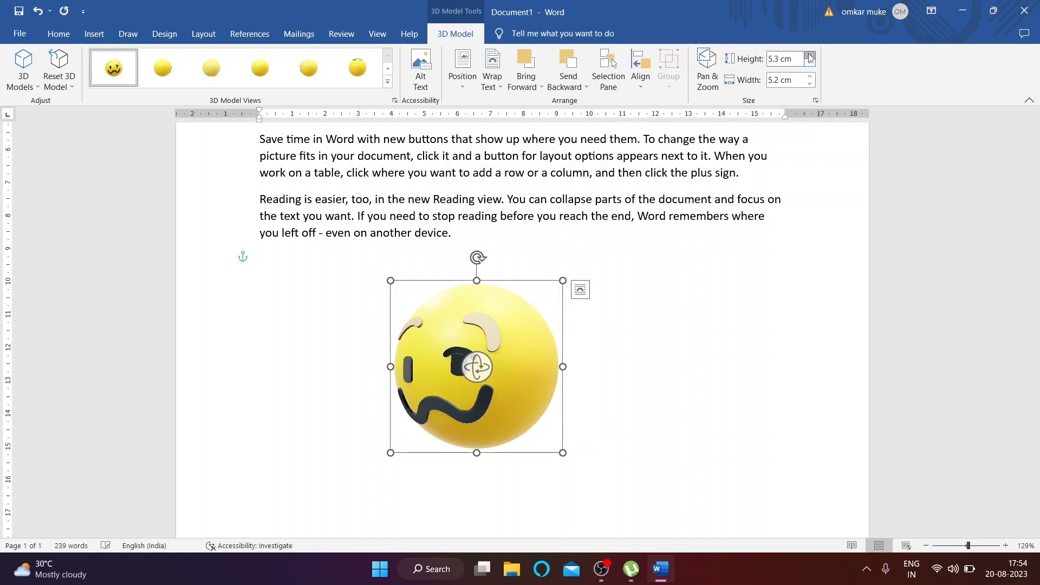
left_click(810, 58)
left_click(810, 58)
left_click(810, 58)
left_click(810, 83)
left_click(810, 83)
left_click(809, 83)
left_click(809, 82)
left_click(810, 83)
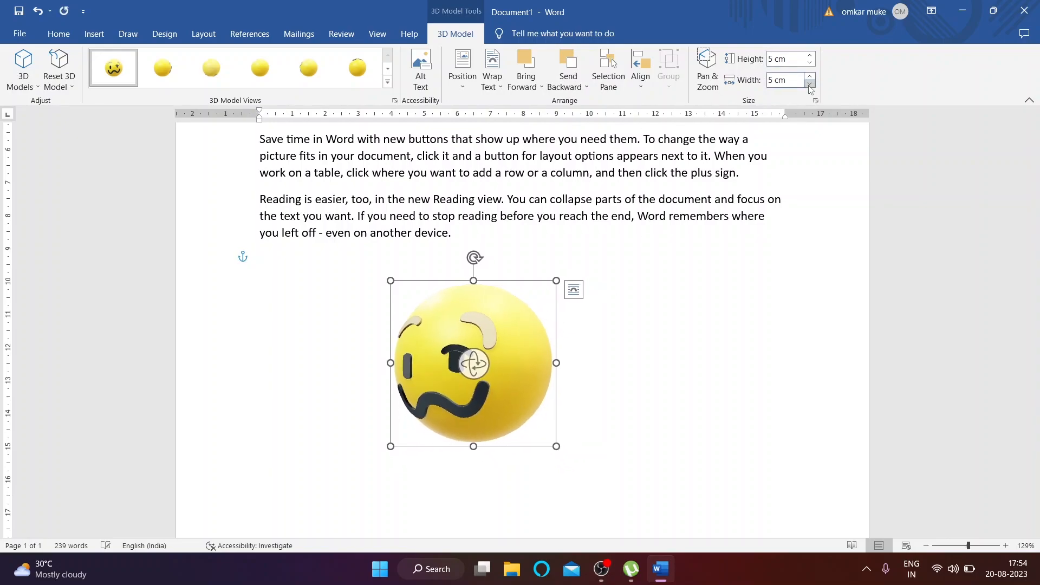
left_click_drag(512, 301, 488, 314)
key("Delete")
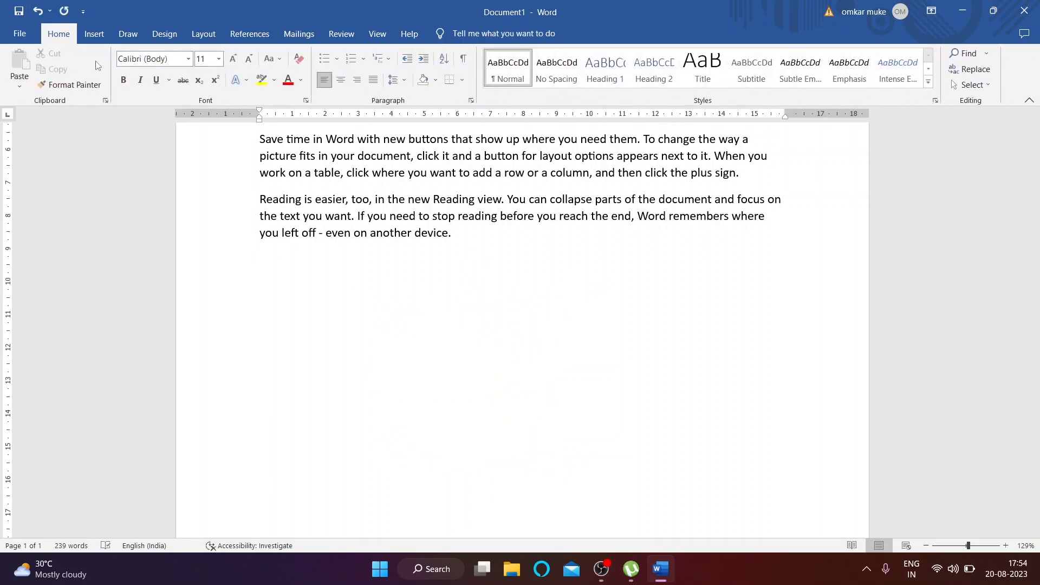
left_click(93, 34)
left_click(236, 79)
left_click(261, 119)
left_click(504, 13)
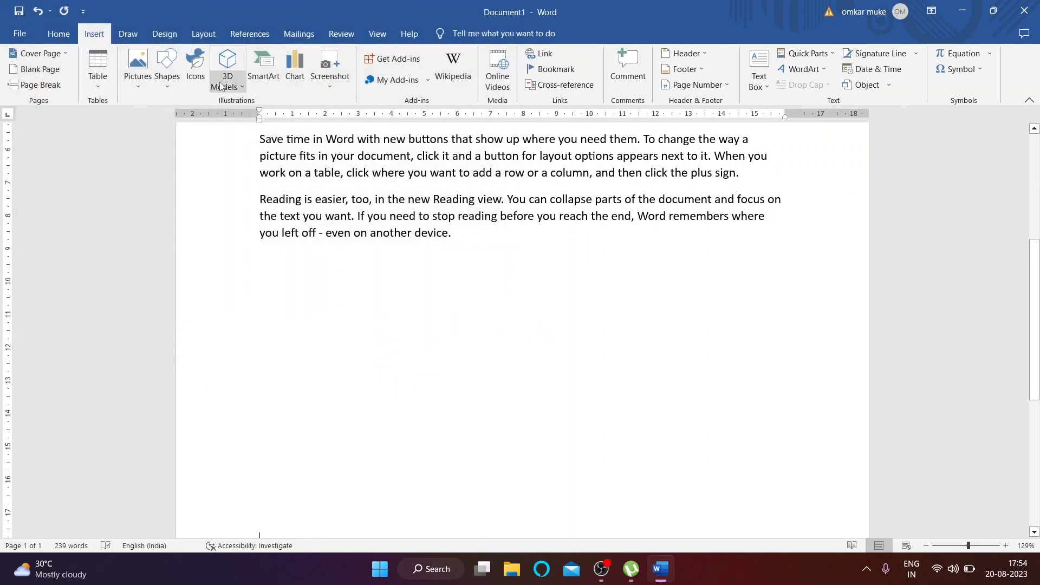
left_click(255, 136)
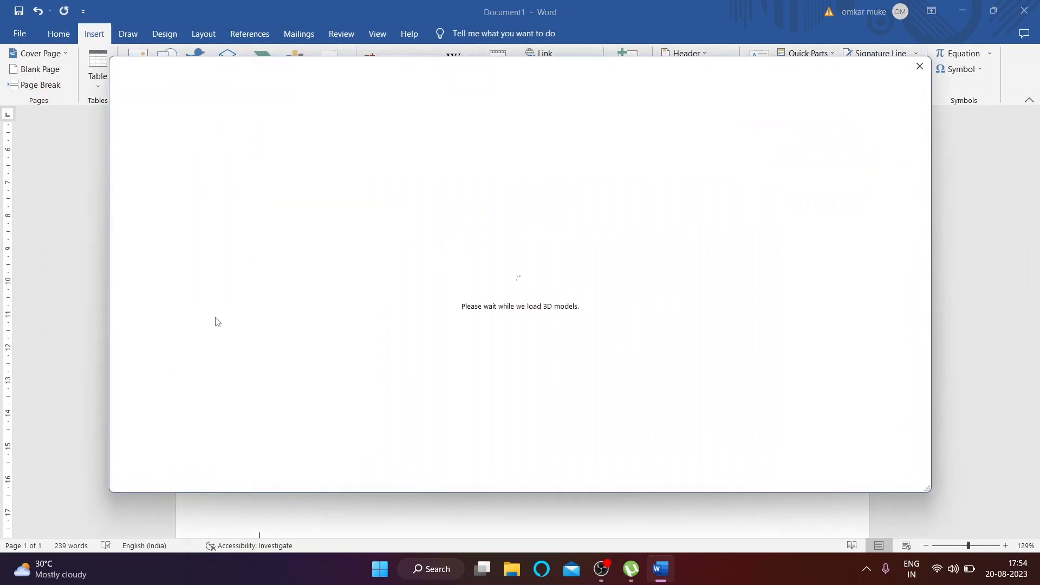
scroll(513, 314, "down", 3)
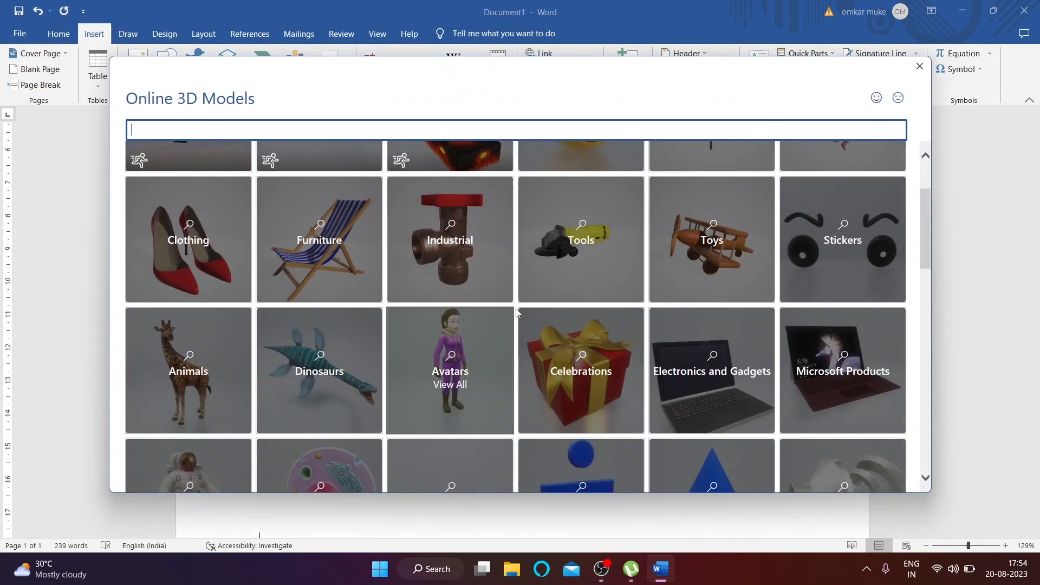
left_click(445, 340)
scroll(287, 341, "down", 2)
left_click(309, 281)
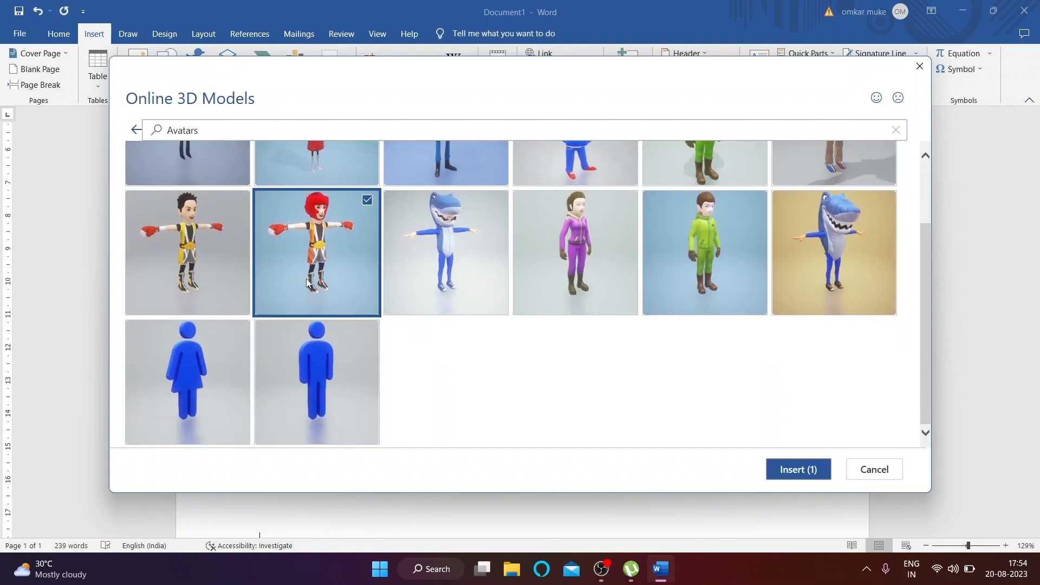
left_click(780, 466)
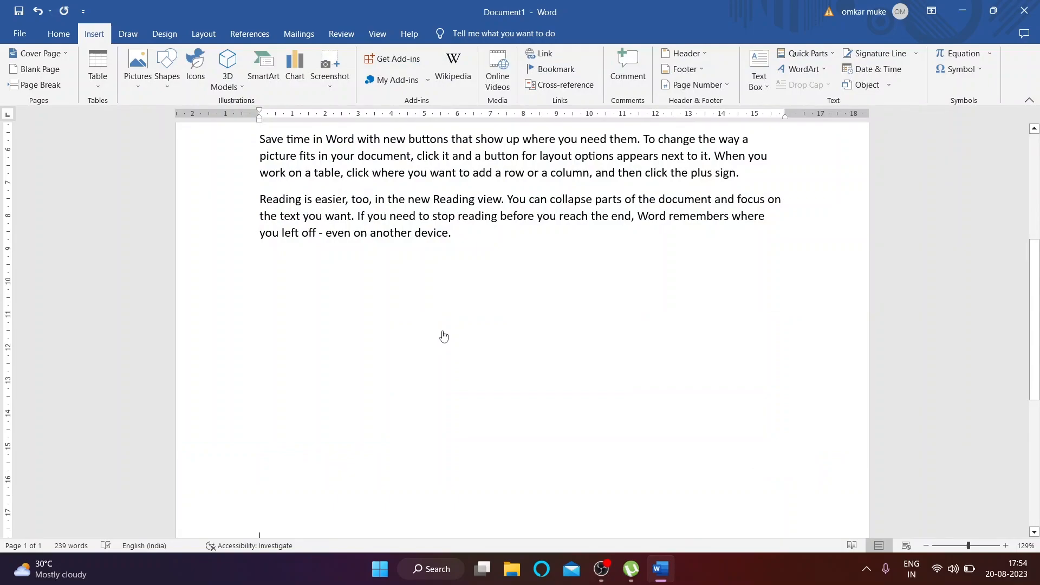
mouse_move(329, 366)
left_mouse_down()
mouse_move(382, 379)
mouse_move(385, 396)
left_mouse_up()
left_click_drag(364, 301, 365, 362)
left_click_drag(344, 411, 997, 424)
key("Delete")
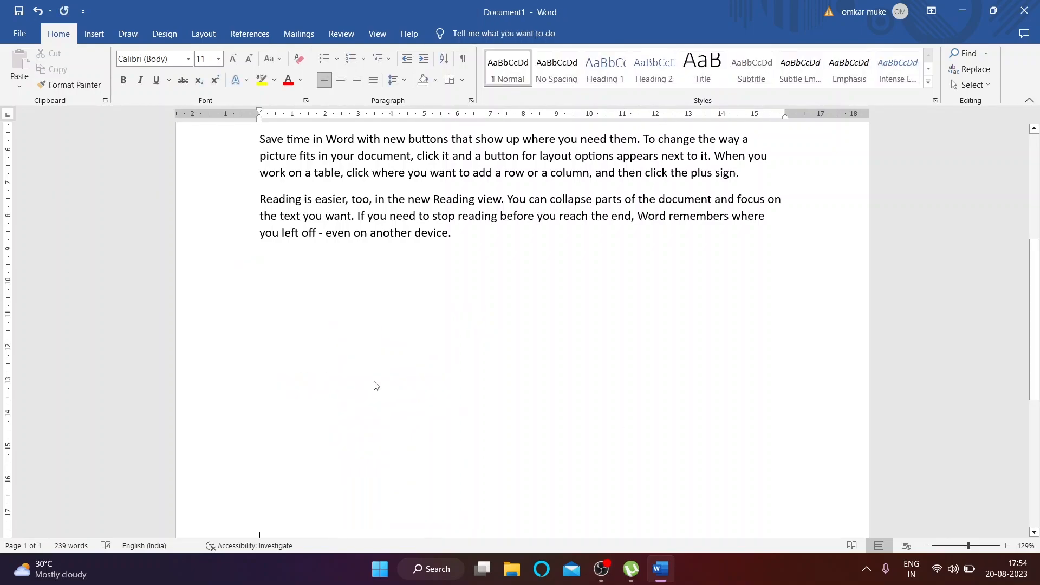
left_click(94, 34)
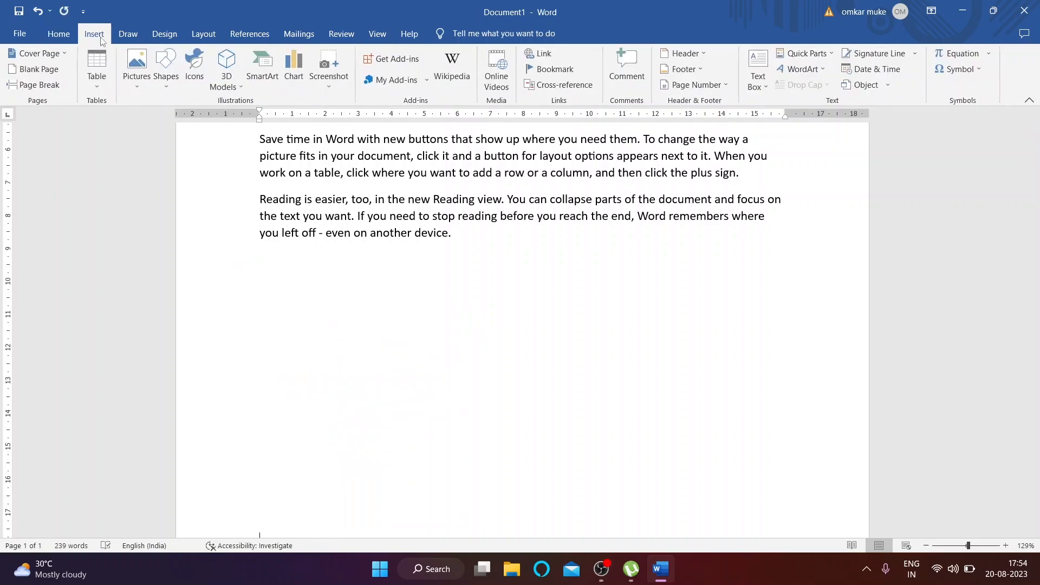
Step: Browse the SmartArt layout categories, settling on Relationship
left_click(265, 82)
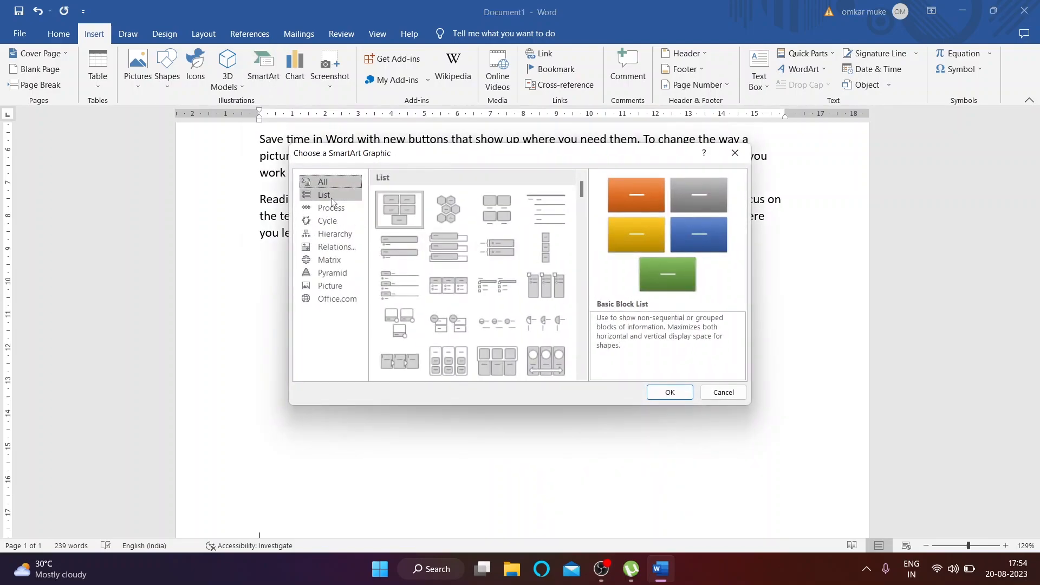
left_click(332, 196)
left_click(331, 209)
left_click(333, 221)
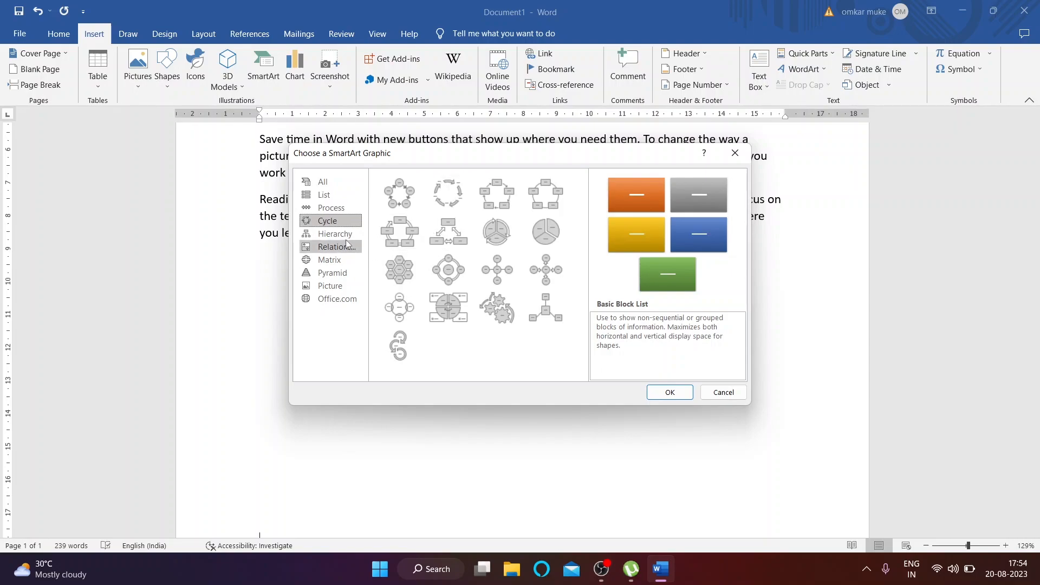
left_click(351, 260)
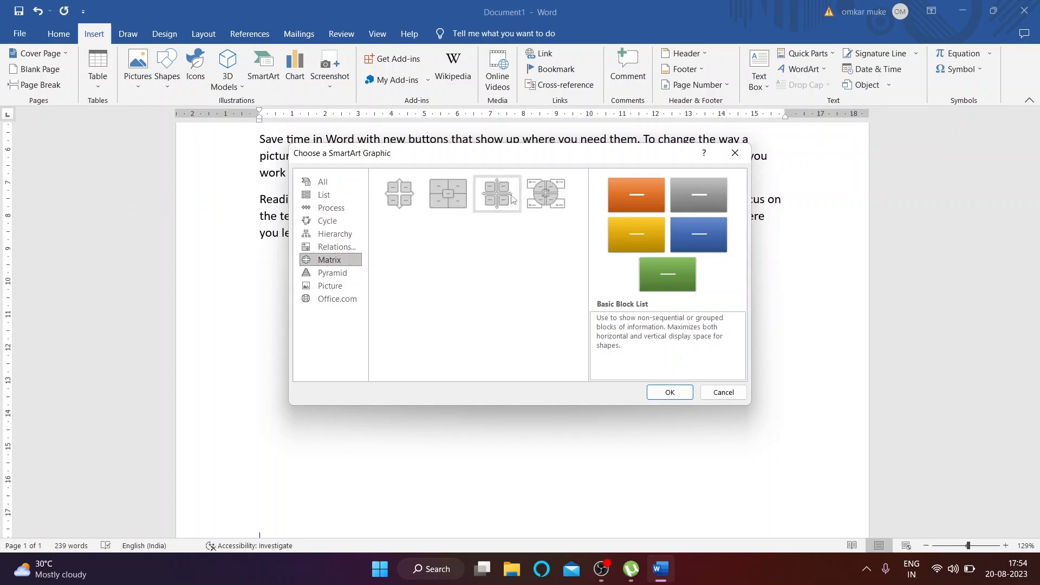
left_click(309, 273)
left_click(324, 286)
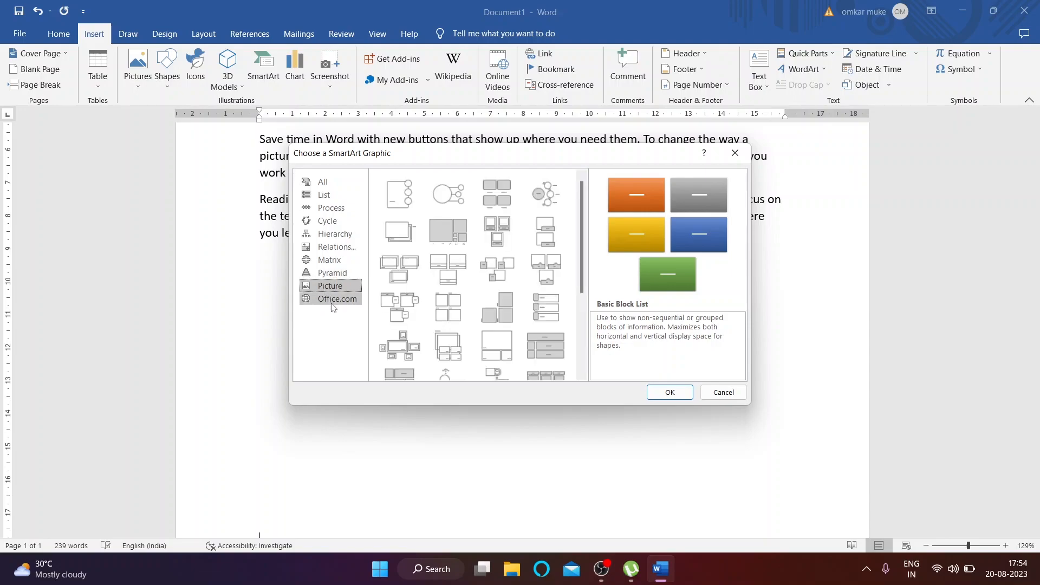
left_click(328, 273)
left_click(328, 260)
left_click(327, 250)
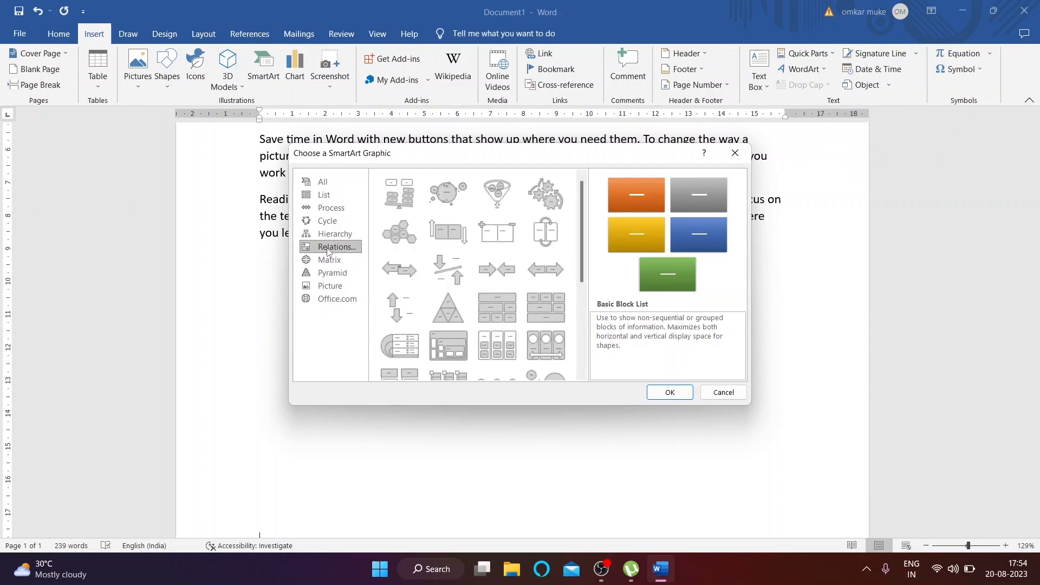
left_click(326, 236)
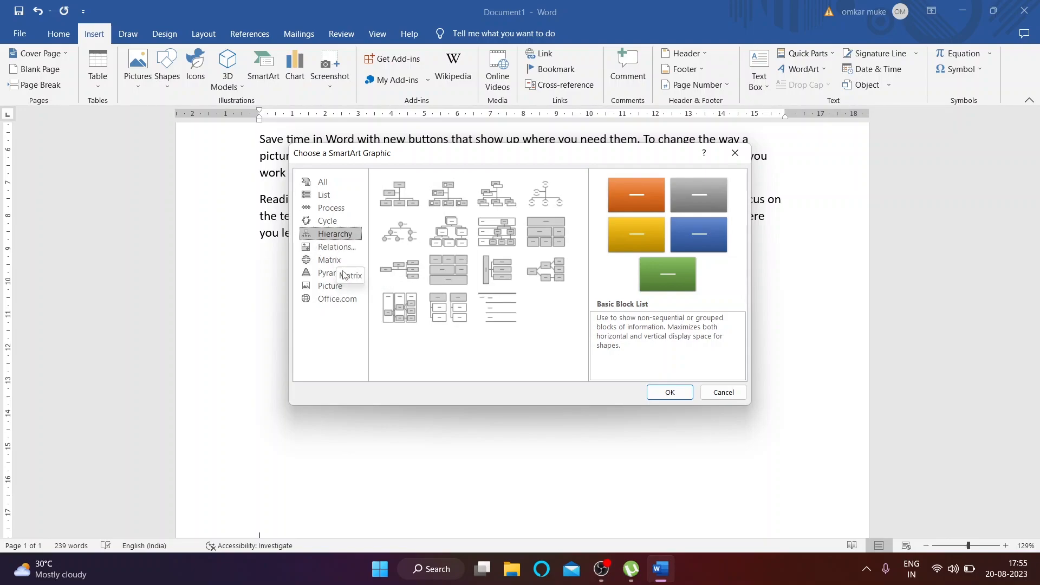
left_click(340, 258)
left_click(336, 248)
left_click(331, 235)
left_click(333, 248)
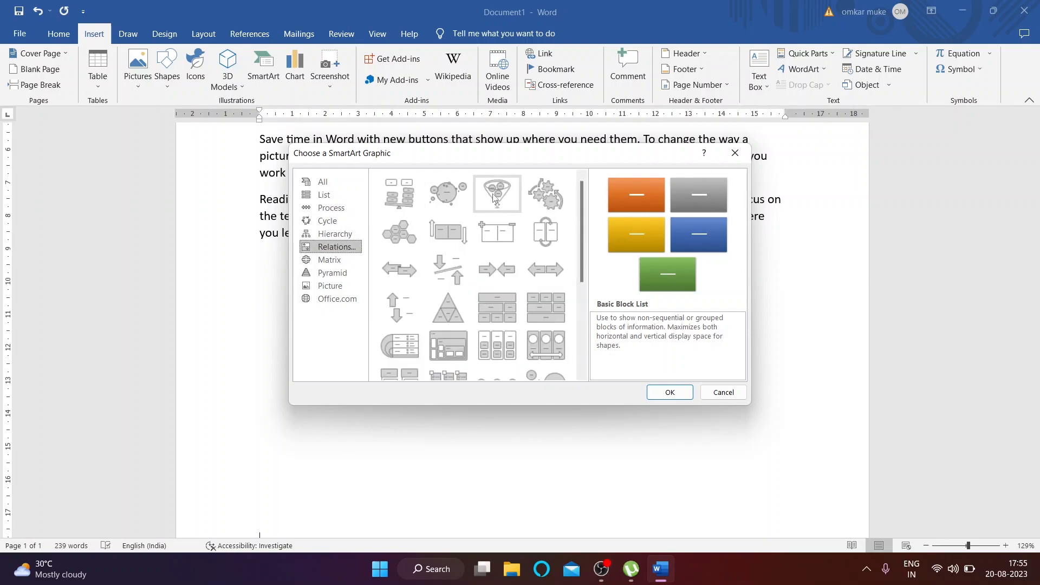
Step: Insert the Funnel SmartArt layout and begin typing 'tea' into its bottom label
left_click(494, 198)
left_click(670, 392)
scroll(463, 440, "down", 3)
scroll(525, 368, "up", 2)
scroll(525, 368, "down", 3)
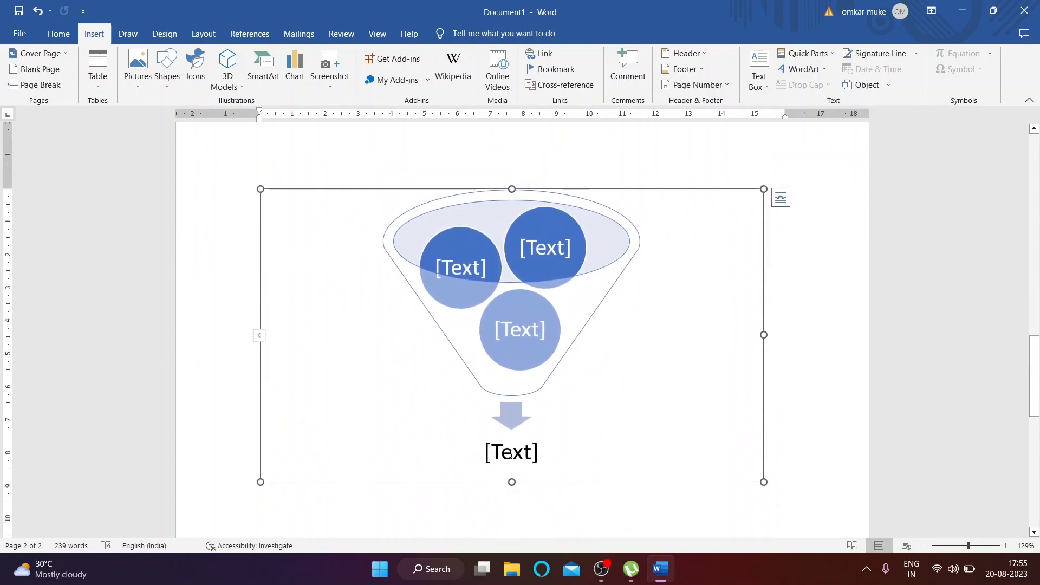
left_click(510, 459)
type("tea")
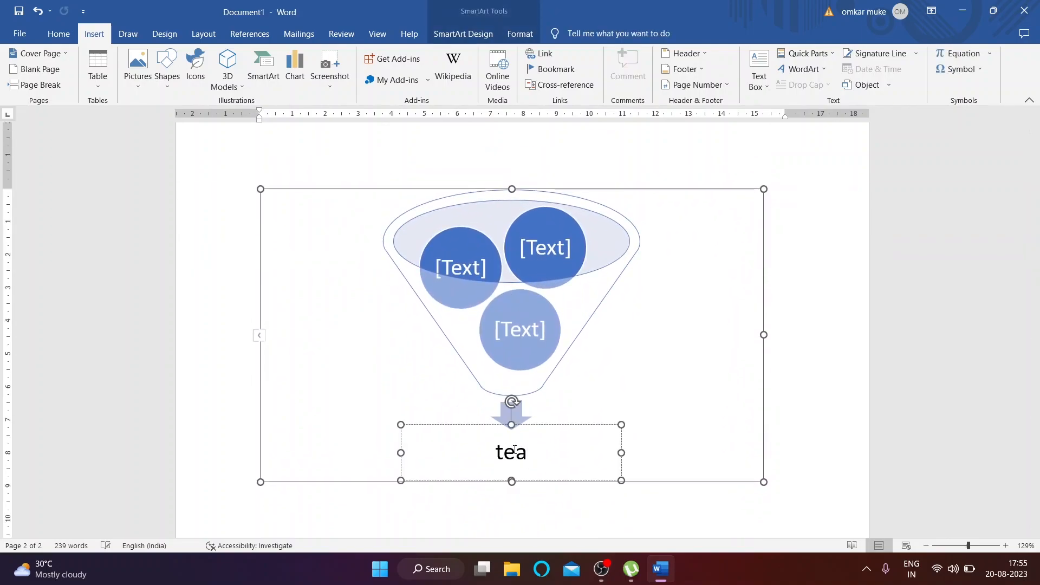
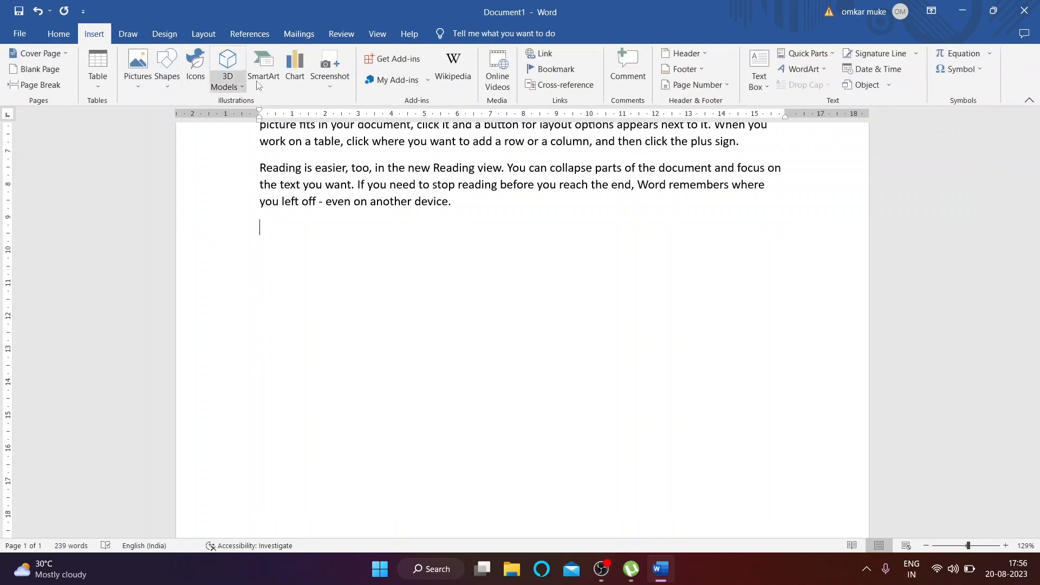
Step: Insert a pie chart, adjust its data sheet, then delete the chart
left_click(306, 79)
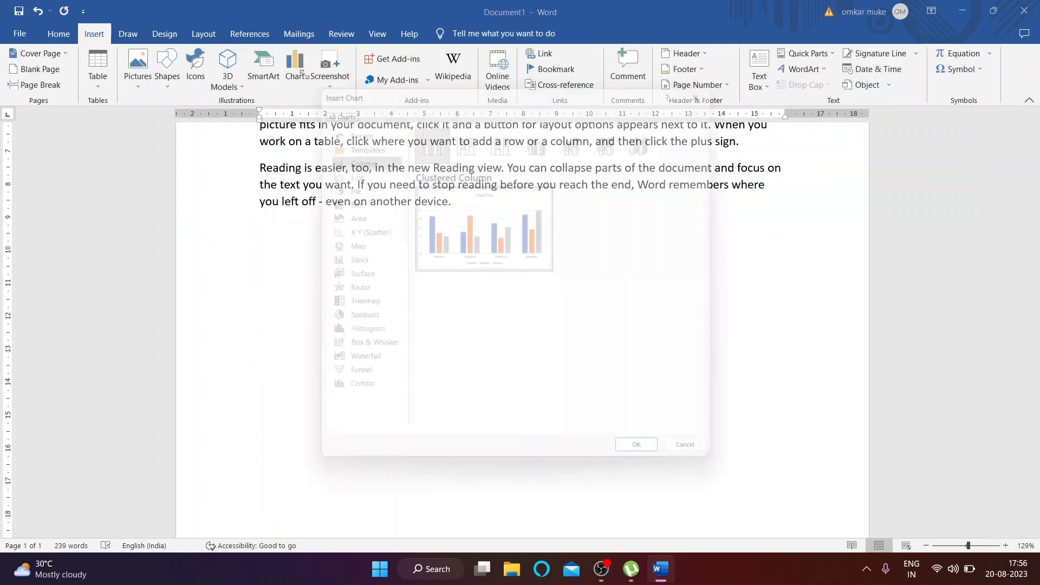
left_click(326, 174)
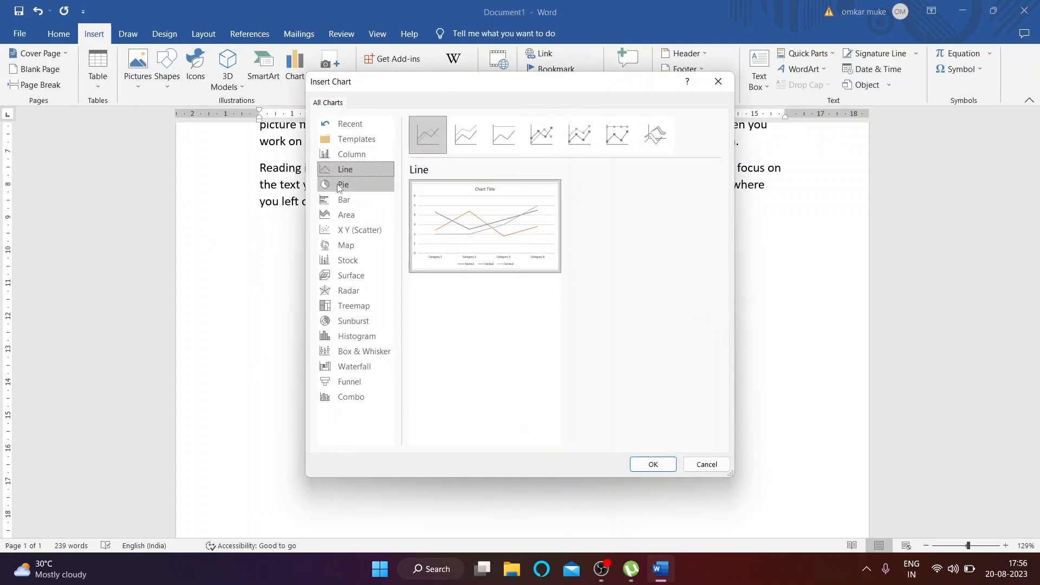
left_click(340, 184)
left_click(649, 467)
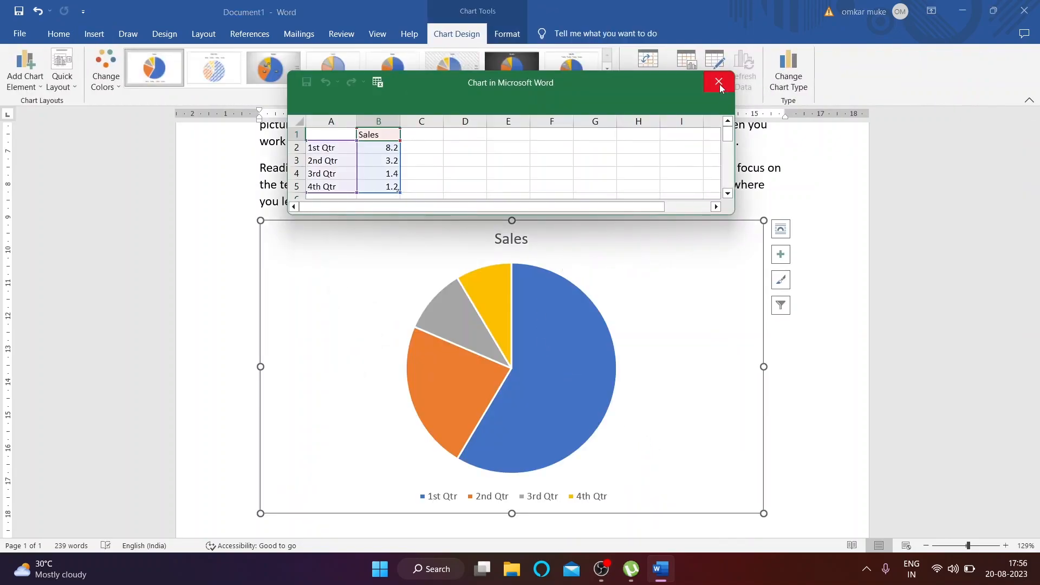
left_click_drag(517, 209, 471, 207)
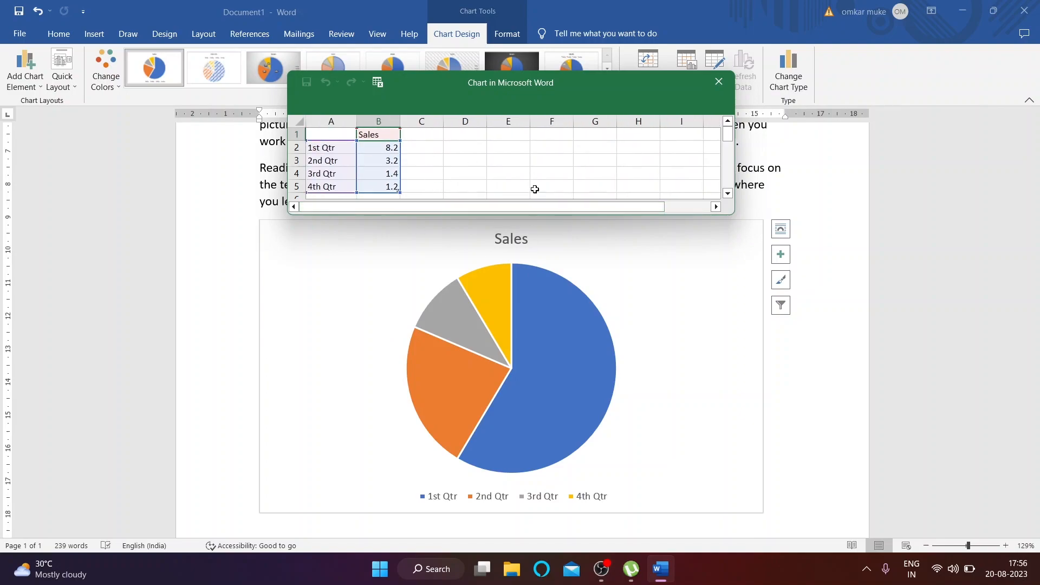
left_click_drag(481, 207, 442, 214)
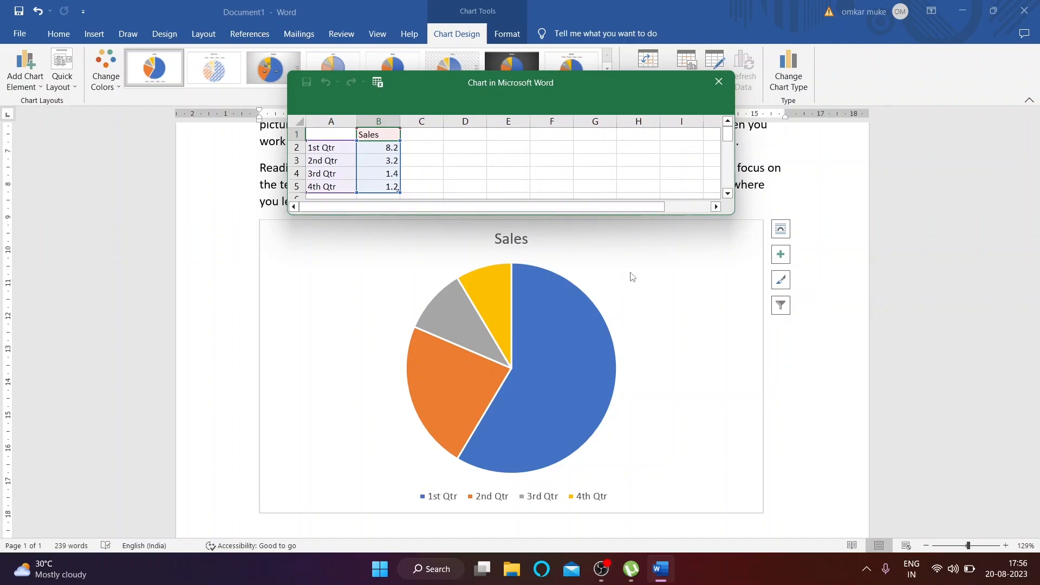
left_click(719, 82)
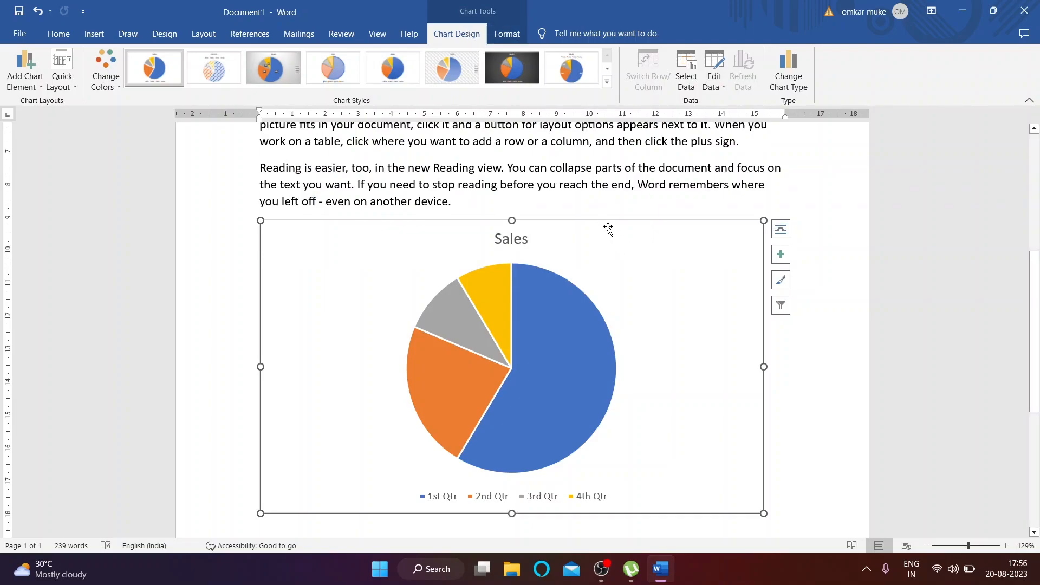
key("Delete")
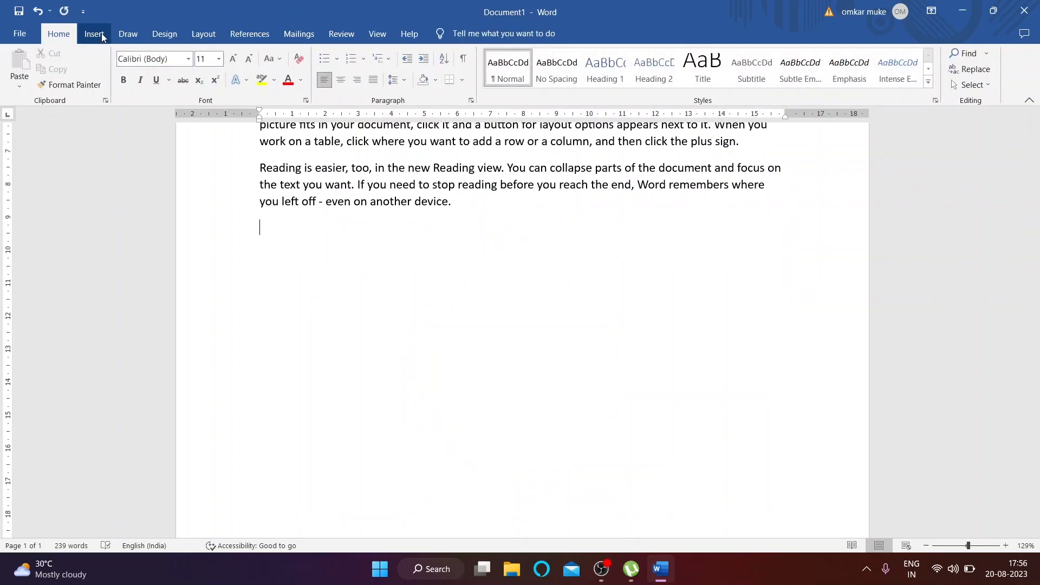
Step: Insert a screen clipping of the whole desktop, then delete it
left_click(97, 34)
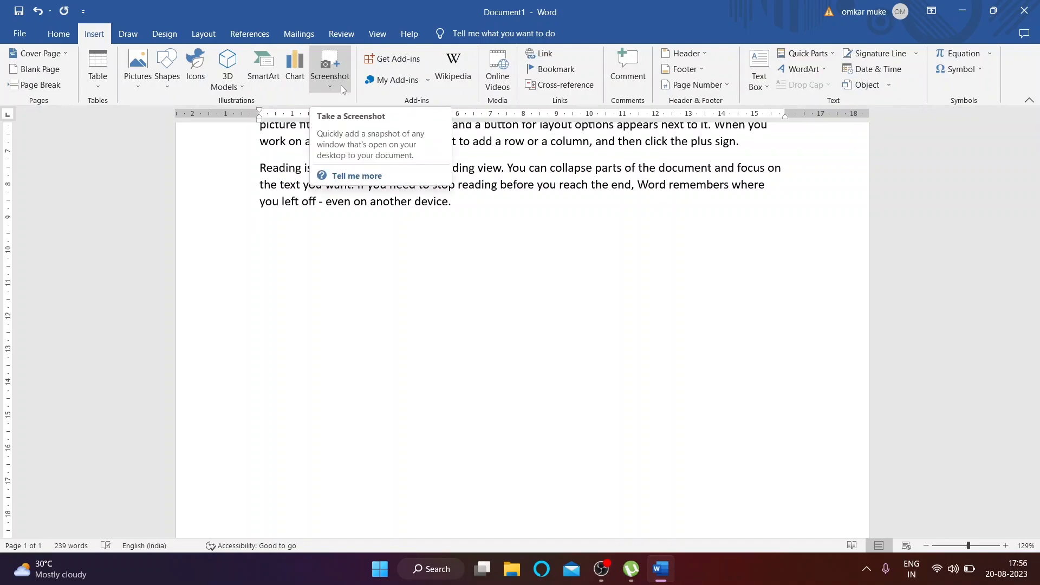
scroll(400, 290, "down", 1)
scroll(374, 260, "up", 4)
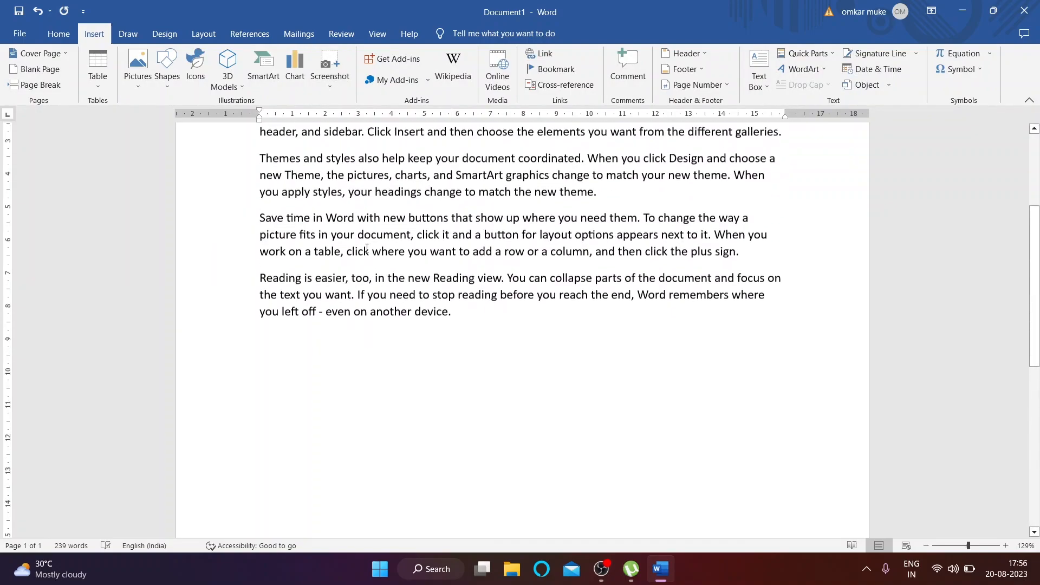
left_click(341, 85)
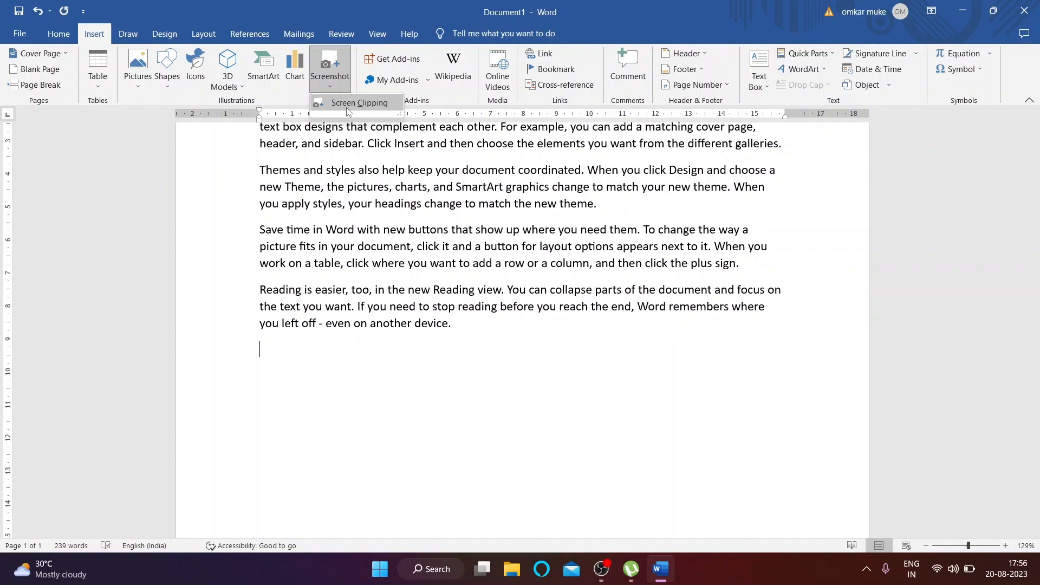
left_click(348, 104)
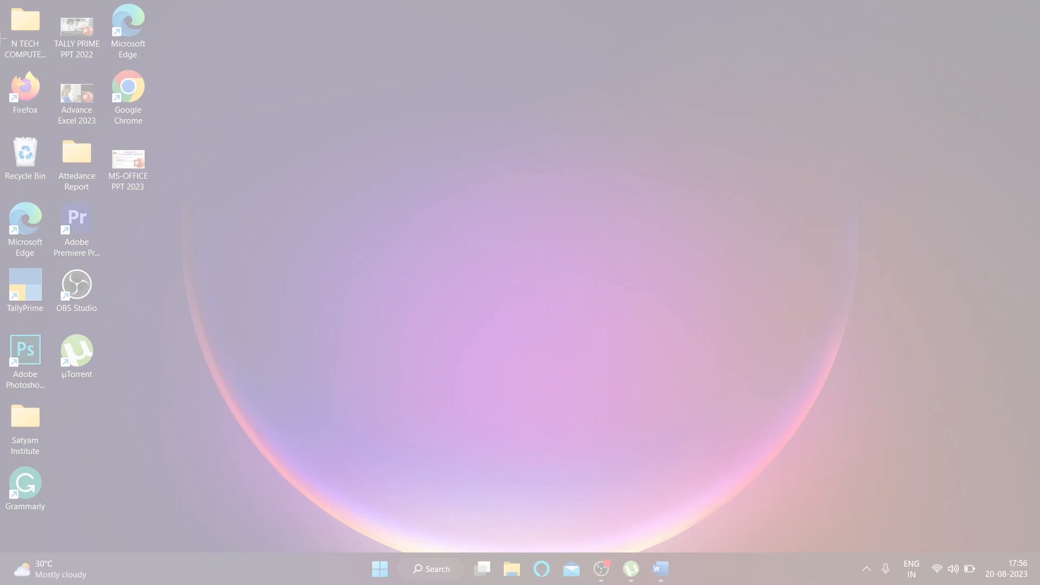
left_click_drag(2, 1, 1008, 548)
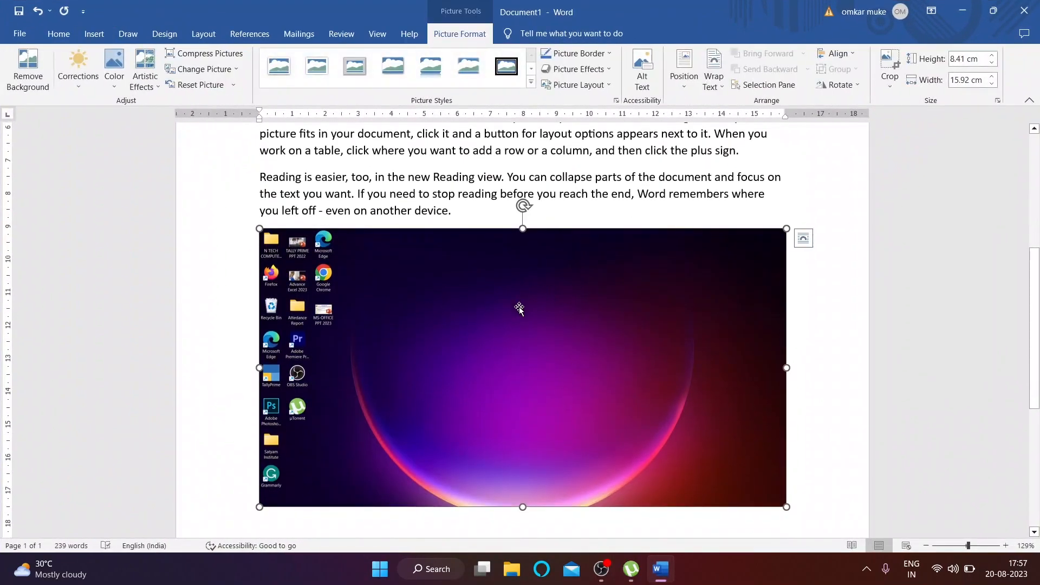
key("Delete")
Step: Open a File Explorer window, browse it, and return to Word
left_click(512, 569)
scroll(180, 385, "down", 3)
scroll(251, 399, "up", 3)
scroll(250, 399, "down", 3)
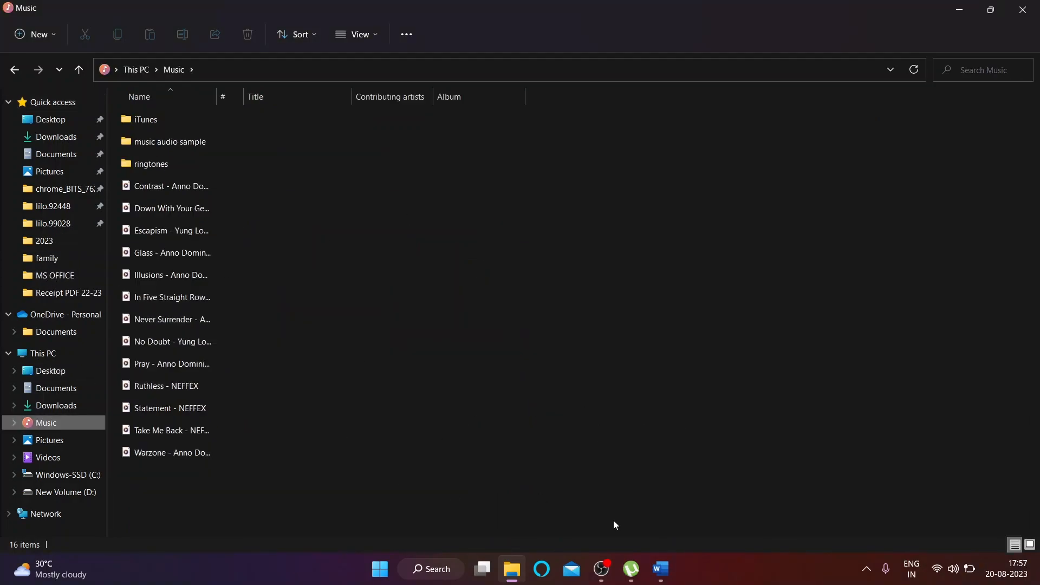
left_click(654, 575)
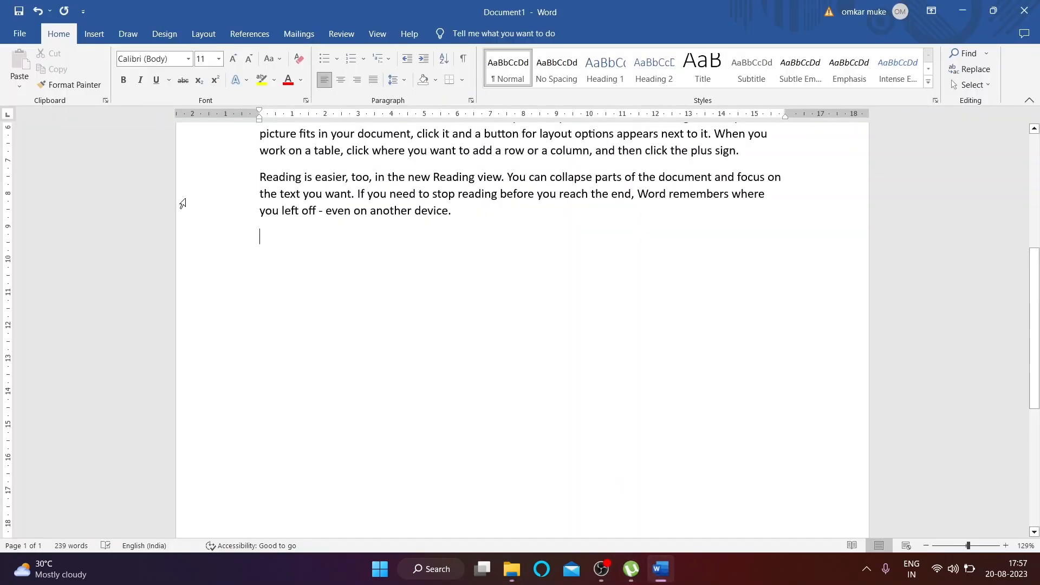
Step: Insert a screen clipping of the Music folder's file list, then delete it
left_click(94, 34)
left_click(330, 70)
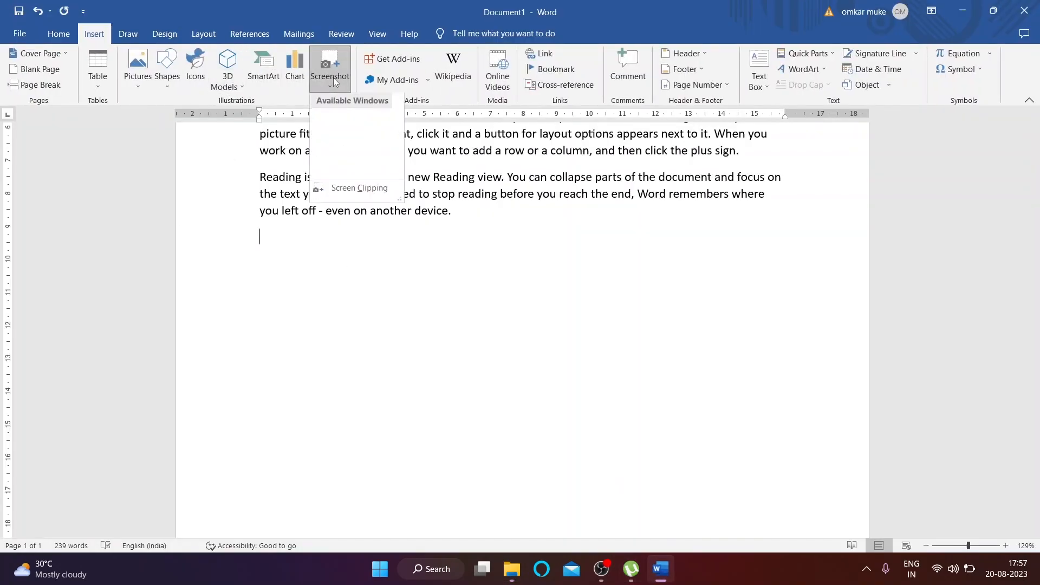
left_click(374, 202)
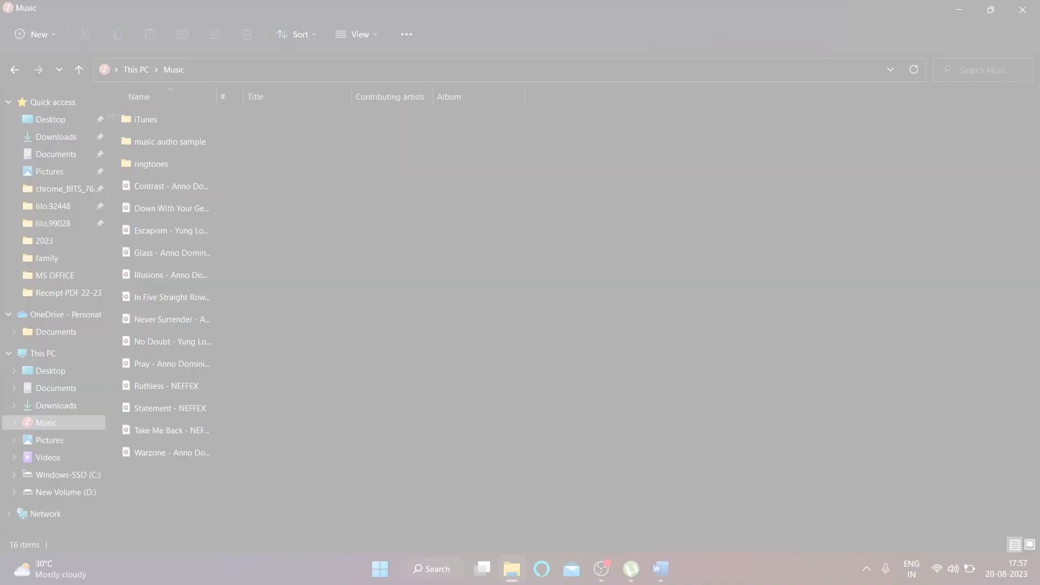
left_click_drag(112, 101, 222, 469)
scroll(344, 346, "down", 5)
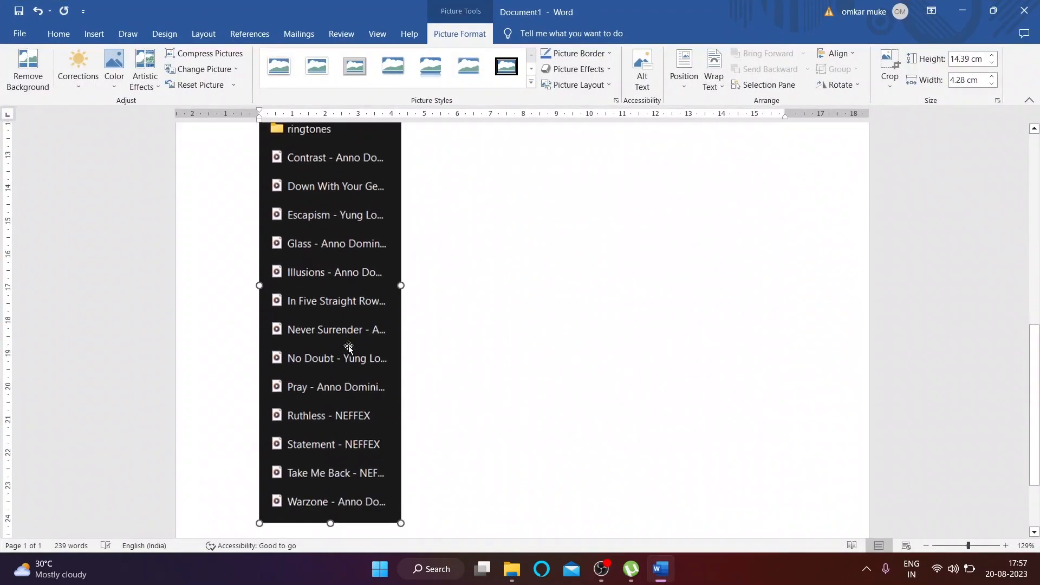
key("Delete")
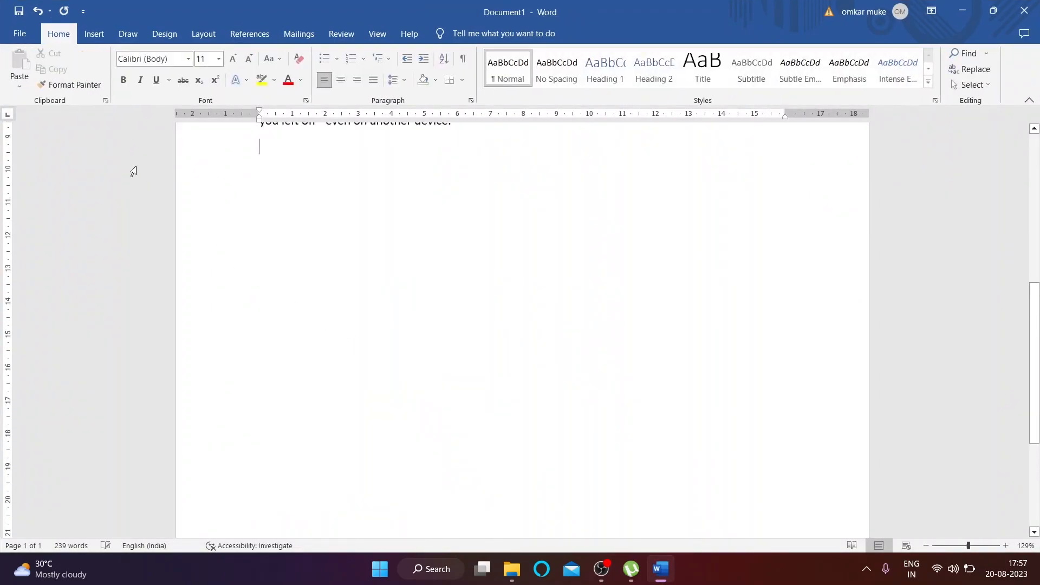
Step: Insert a screenshot of the Music window, then delete it
left_click(98, 38)
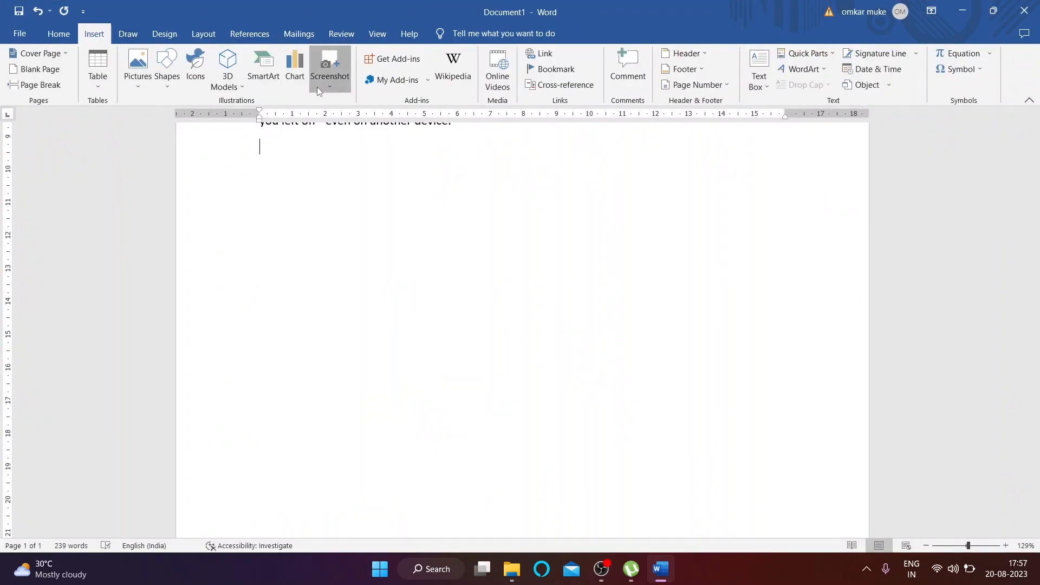
left_click(319, 85)
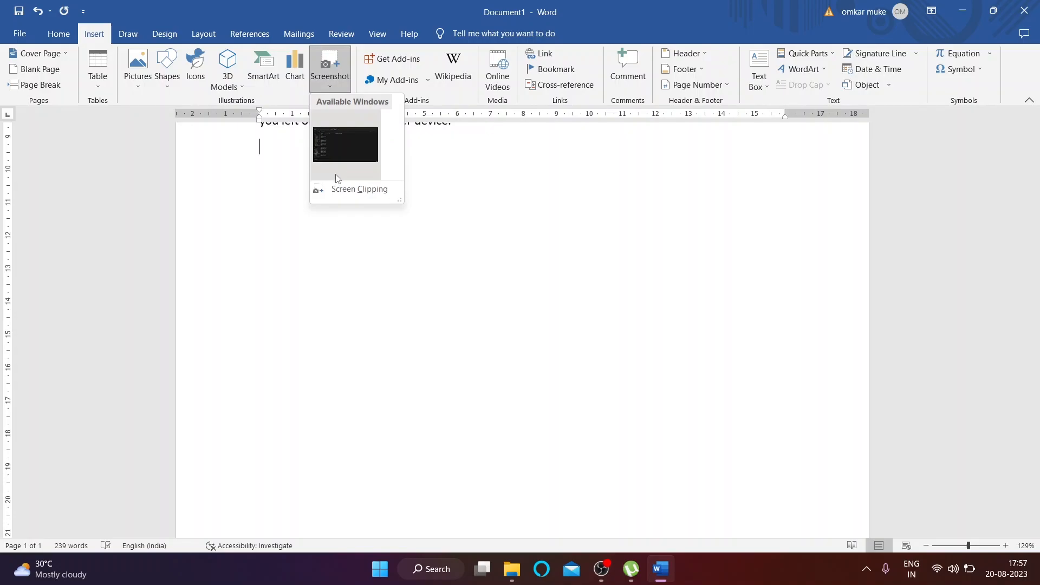
left_click(352, 146)
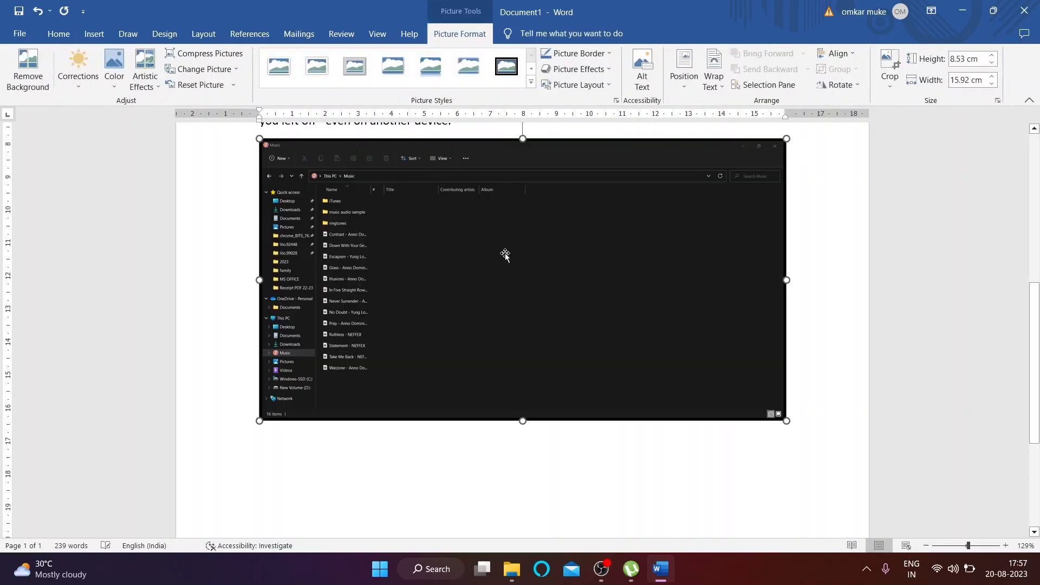
scroll(522, 236, "up", 2)
key("Delete")
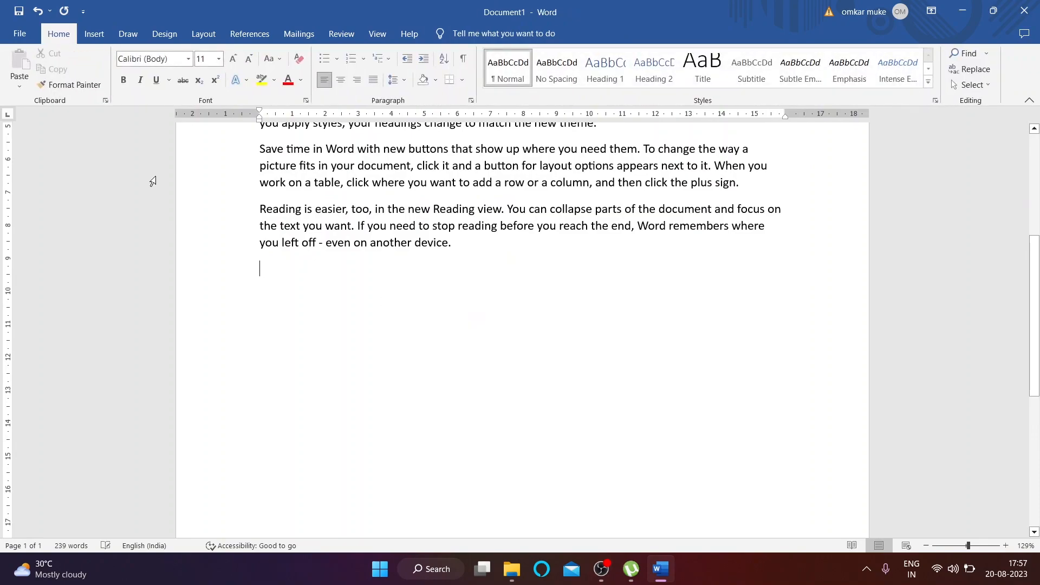
Step: Browse the Office add-ins store and view the installed add-ins
left_click(94, 34)
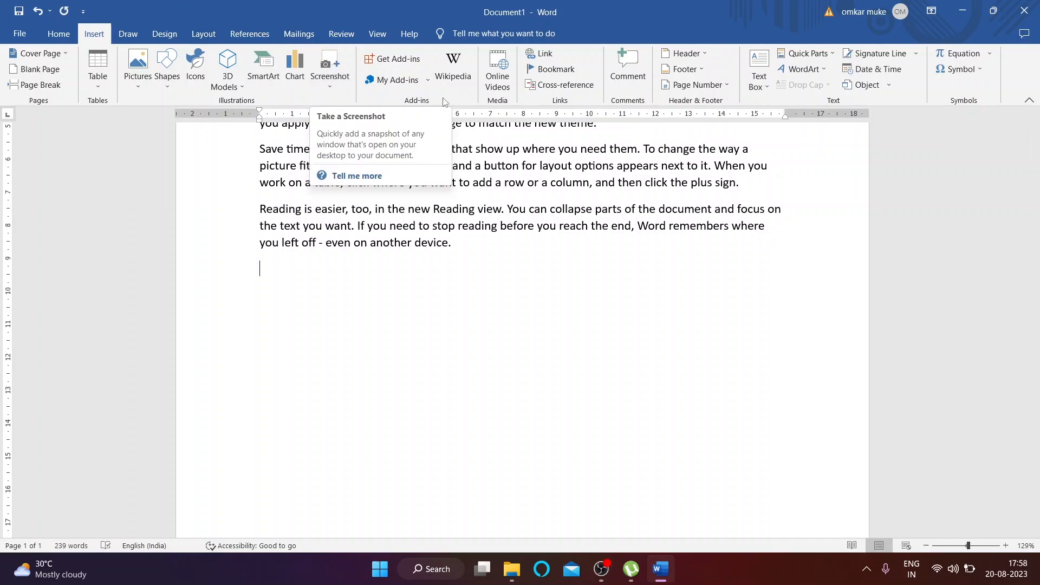
left_click(413, 71)
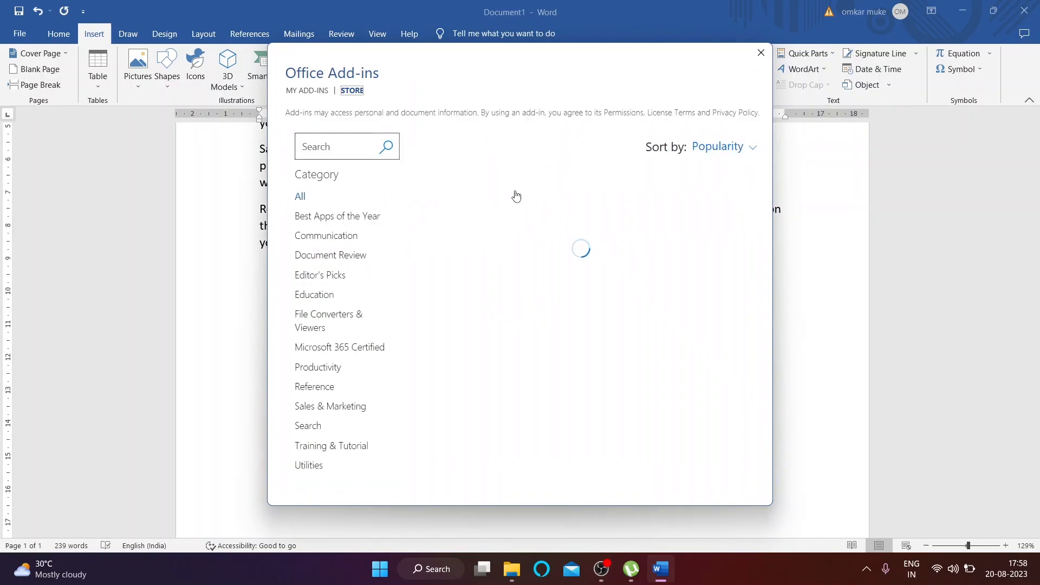
scroll(596, 228, "down", 5)
scroll(569, 234, "down", 8)
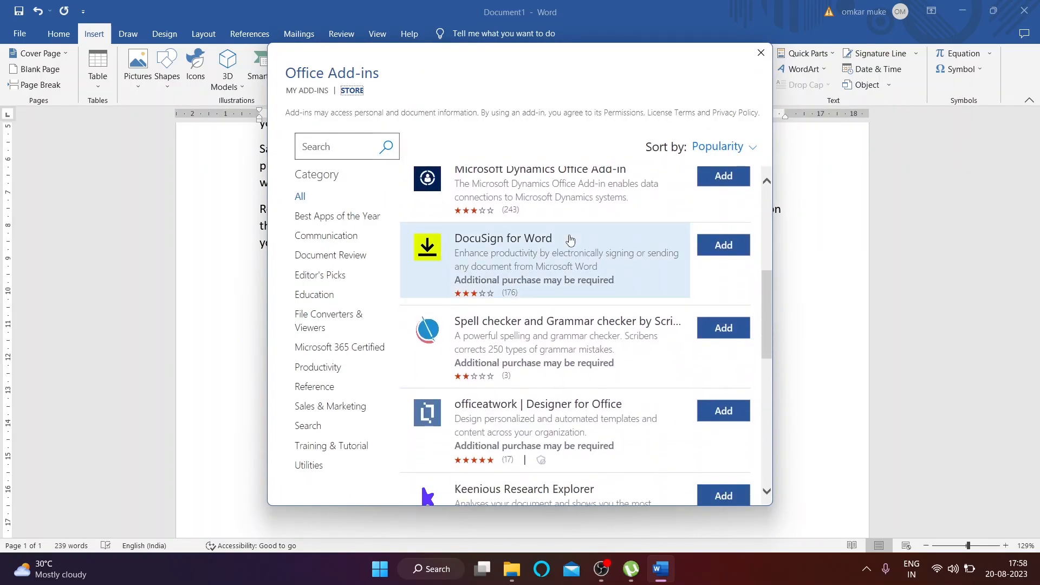
scroll(520, 236, "down", 8)
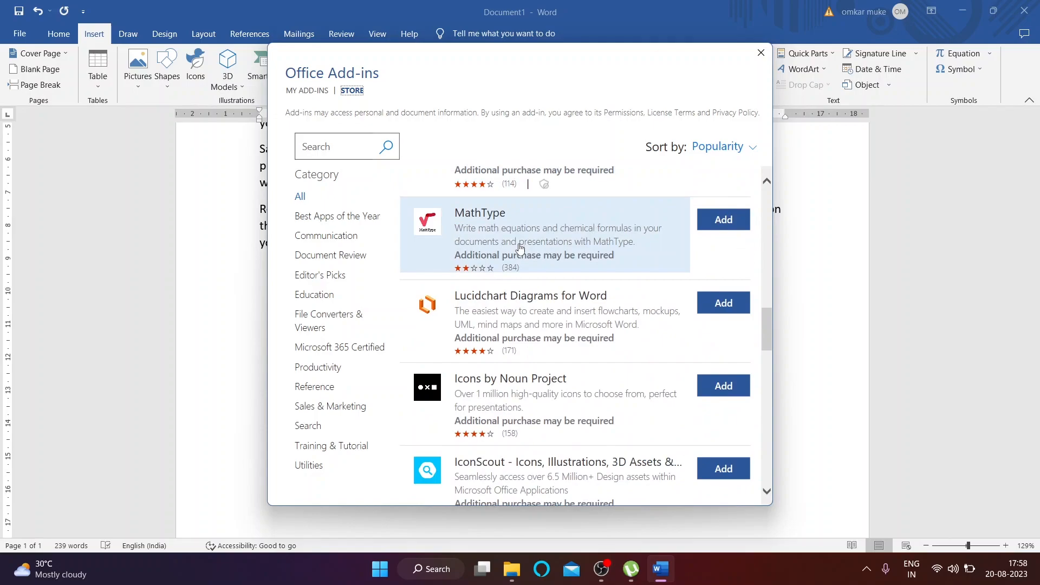
scroll(520, 251, "down", 3)
scroll(520, 250, "up", 5)
scroll(520, 250, "up", 15)
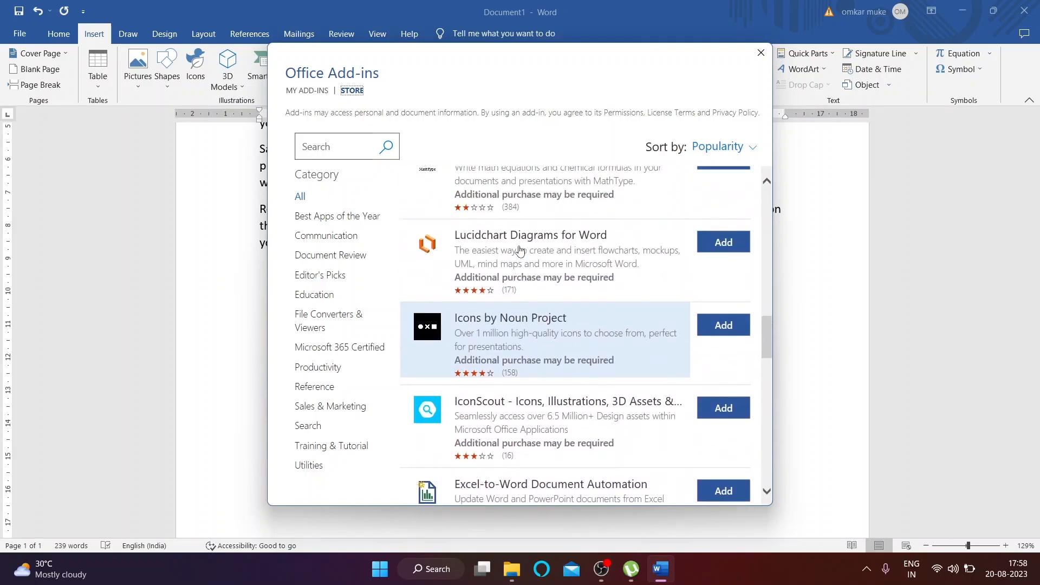
left_click(761, 52)
left_click(396, 90)
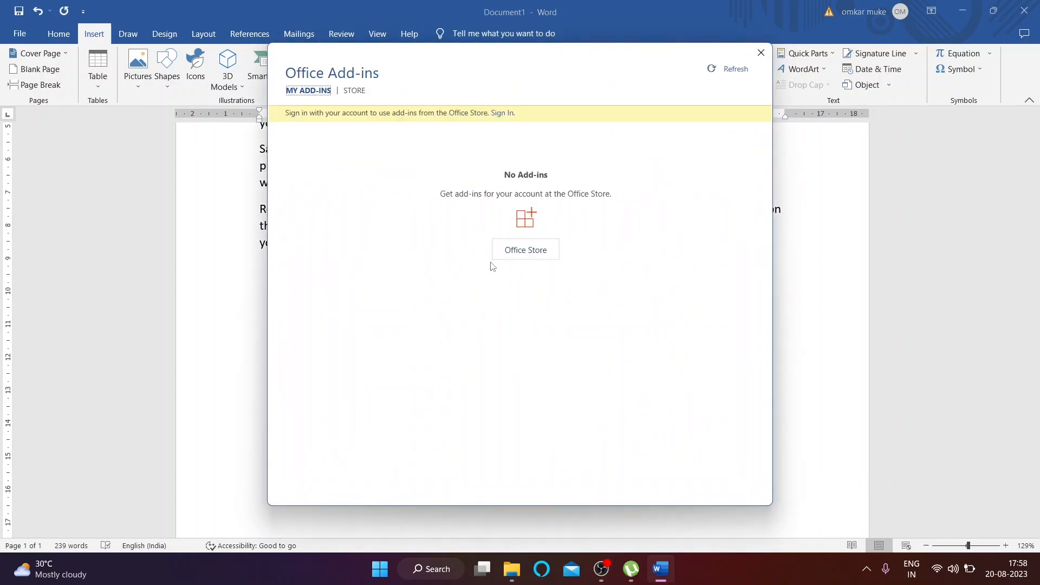
left_click(761, 52)
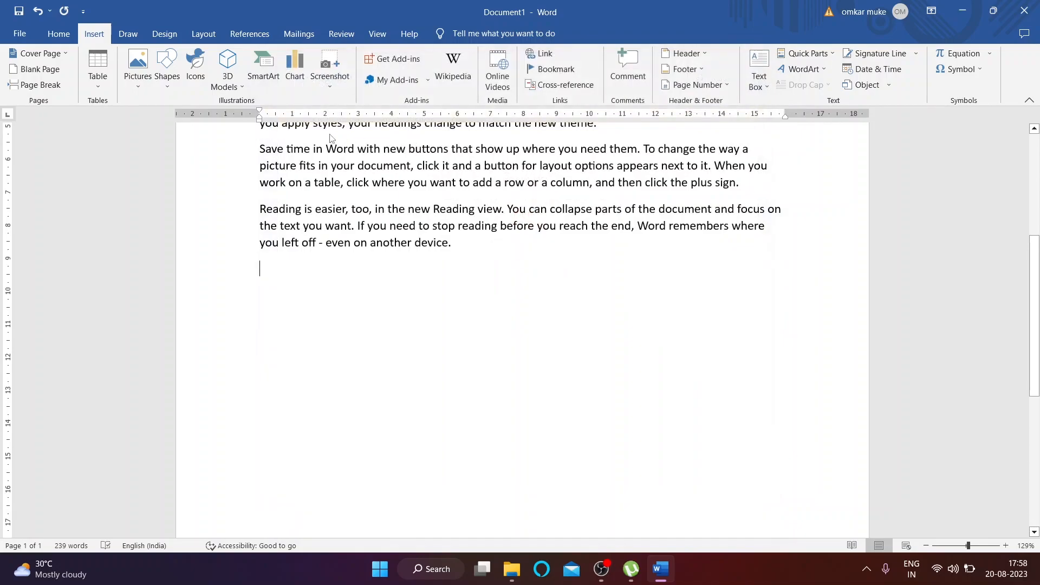
Step: Add the Wikipedia add-in, close its pane, and bring up Online Videos
left_click(453, 74)
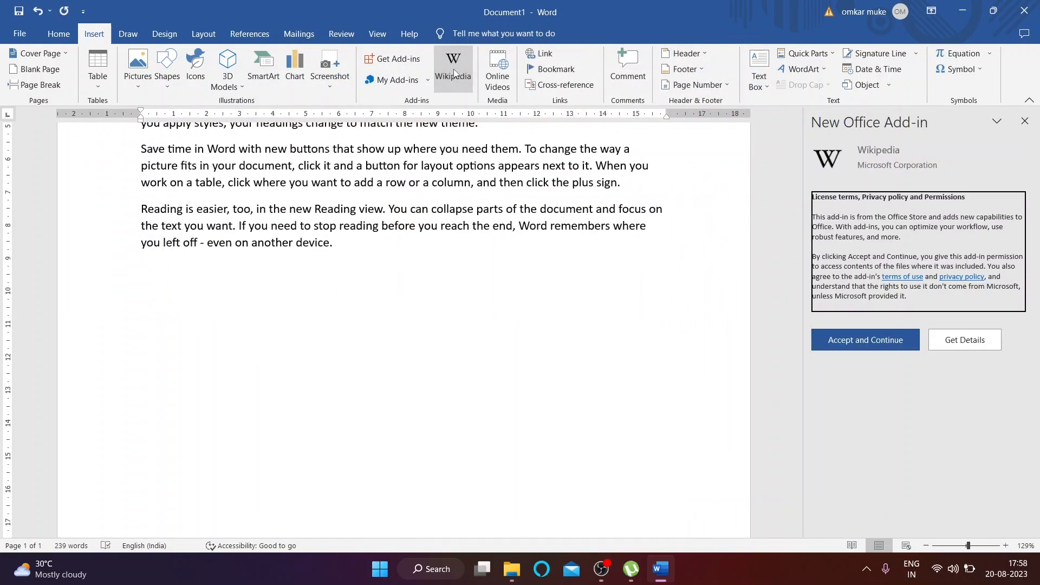
left_click(856, 340)
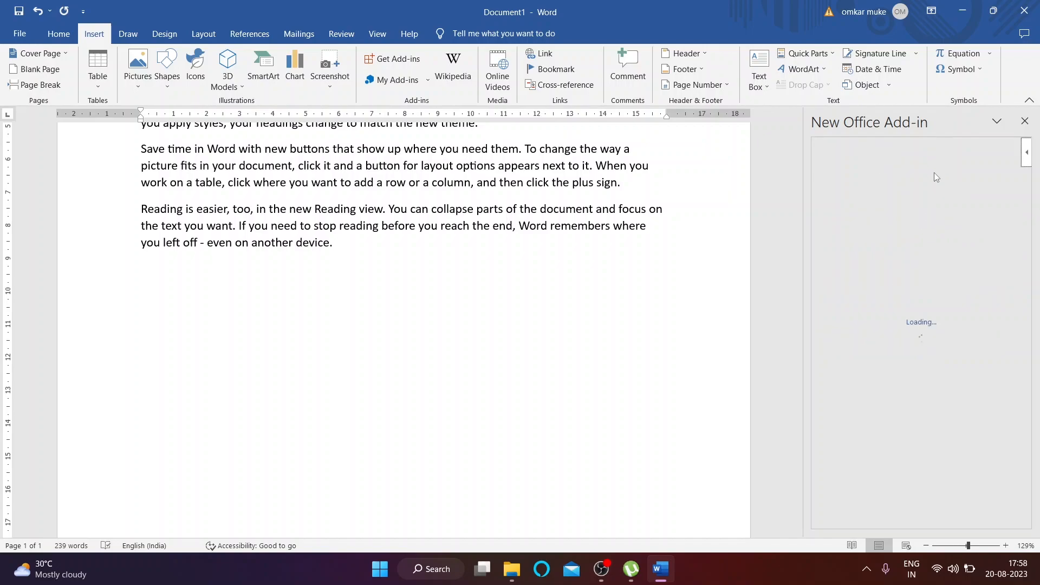
left_click(1025, 121)
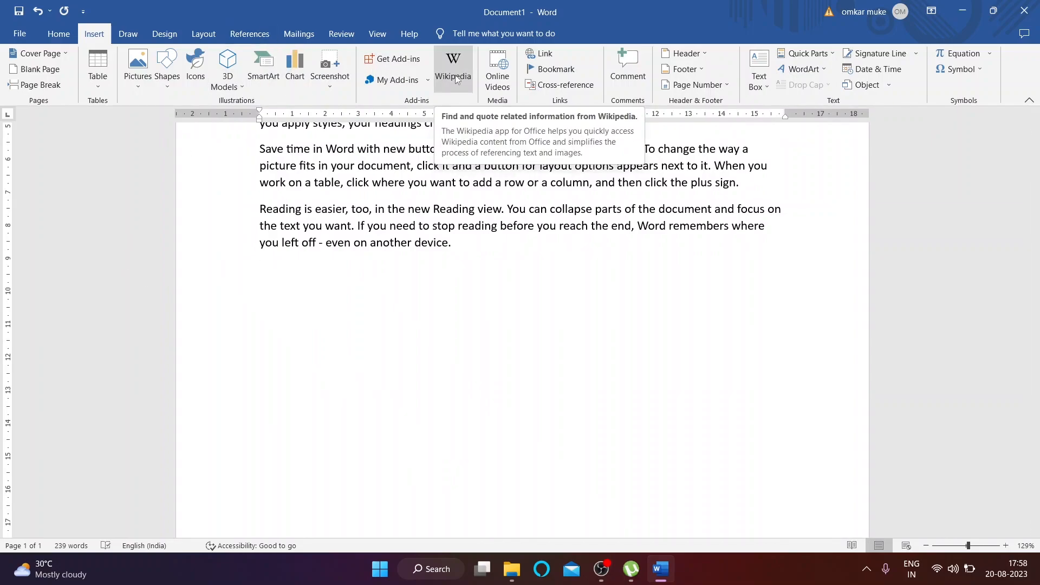
left_click(508, 84)
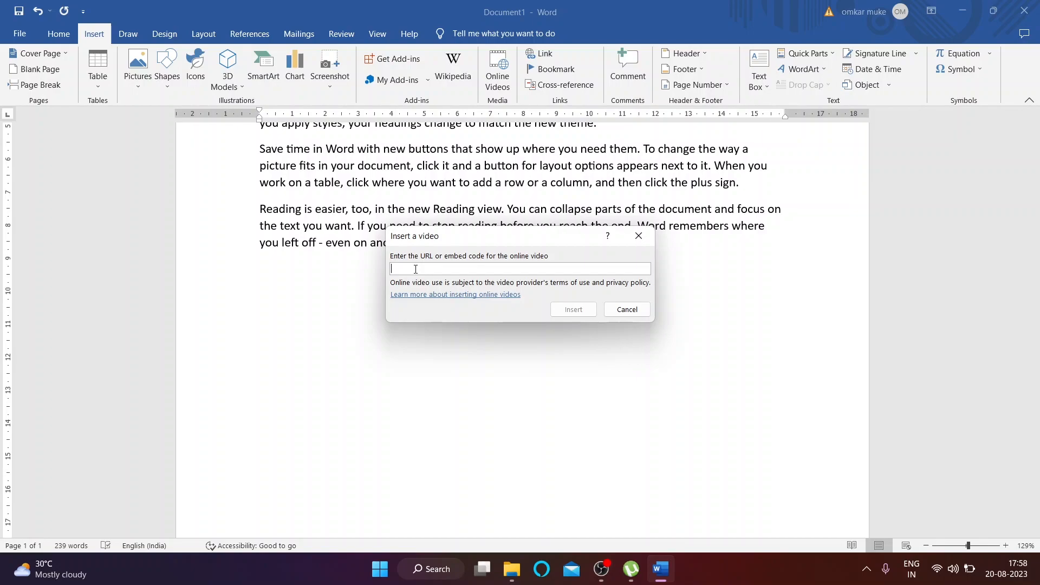
Step: Embed the Minimalism documentary YouTube video, play it briefly, then delete it
type("ww")
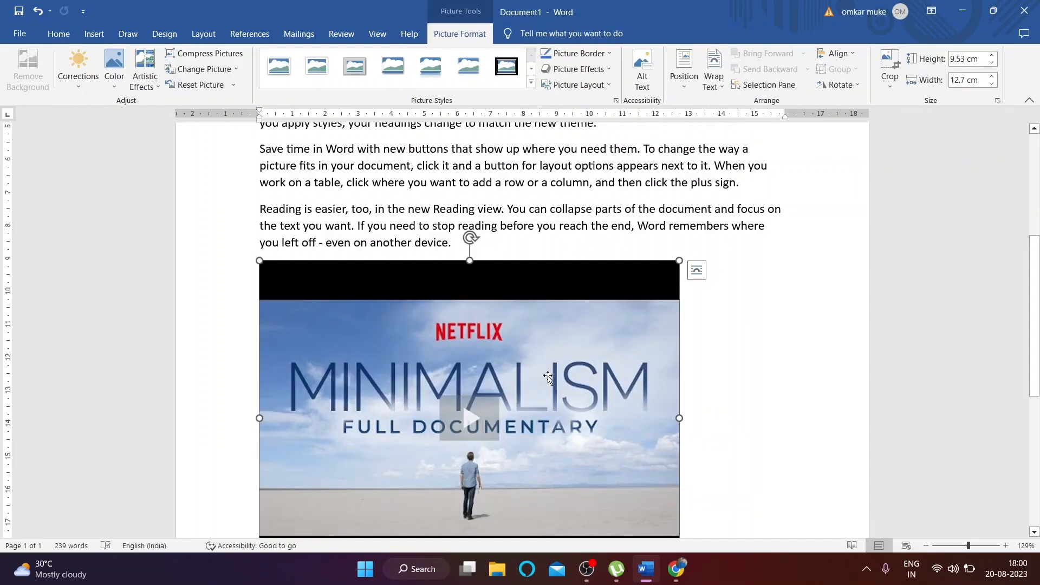
scroll(548, 390, "down", 2)
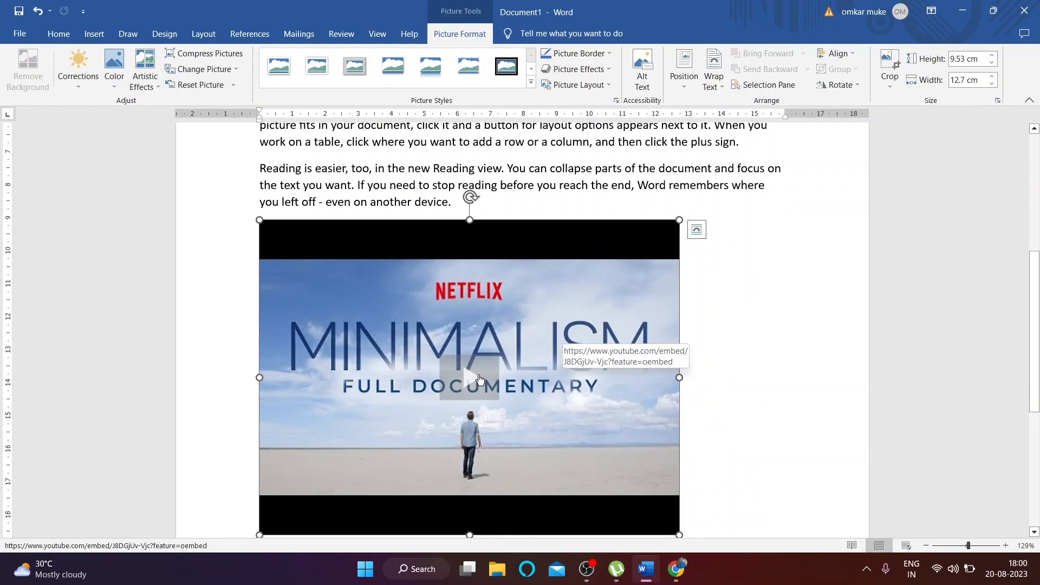
left_click(477, 381)
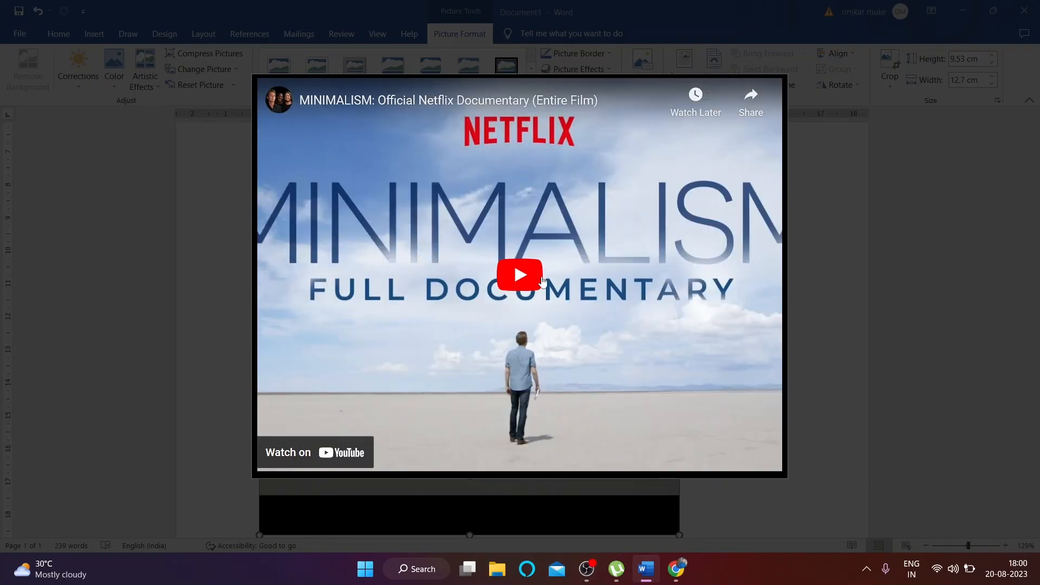
left_click(520, 277)
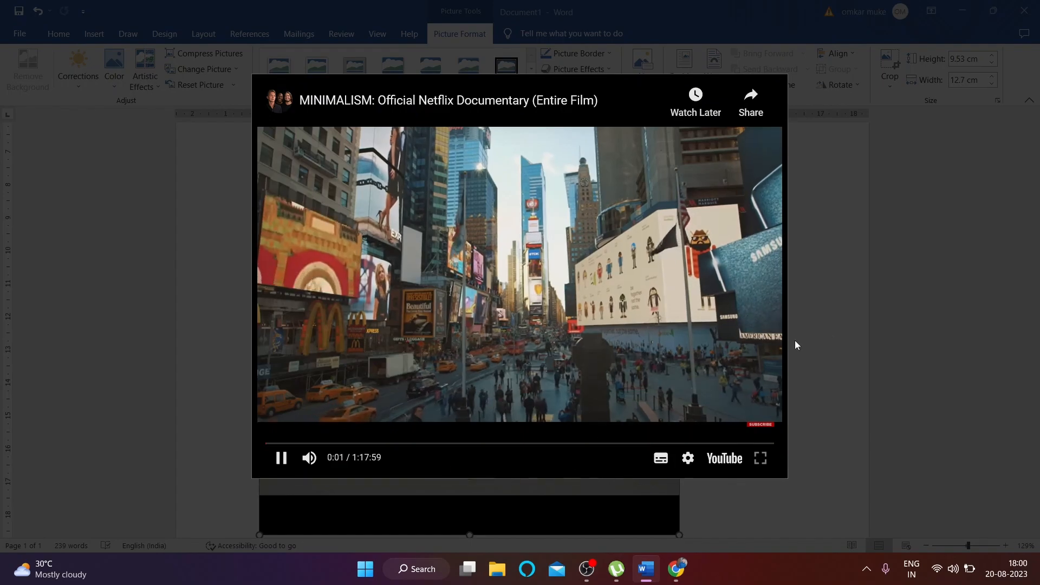
left_click(840, 324)
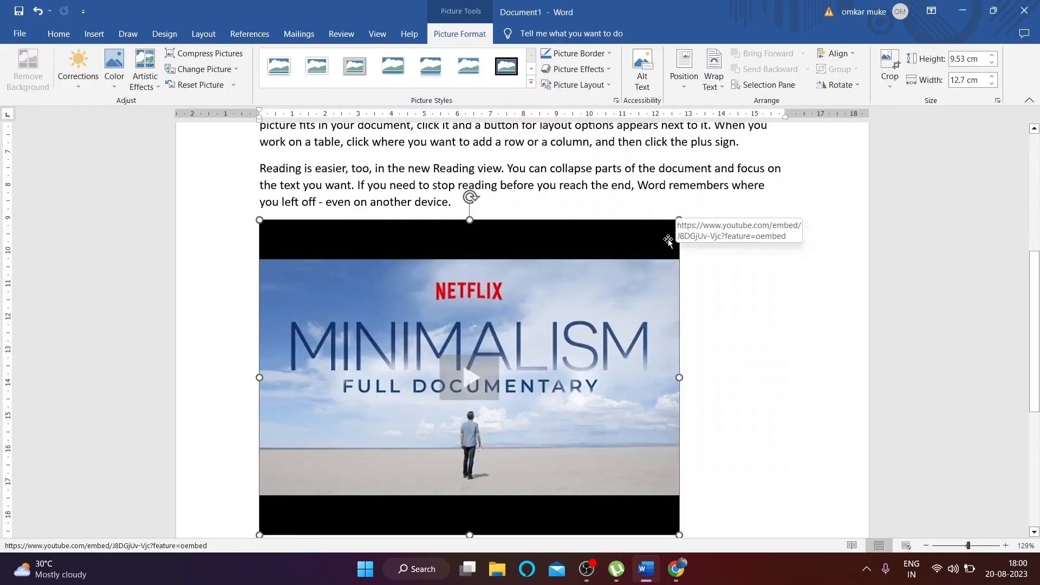
key("Delete")
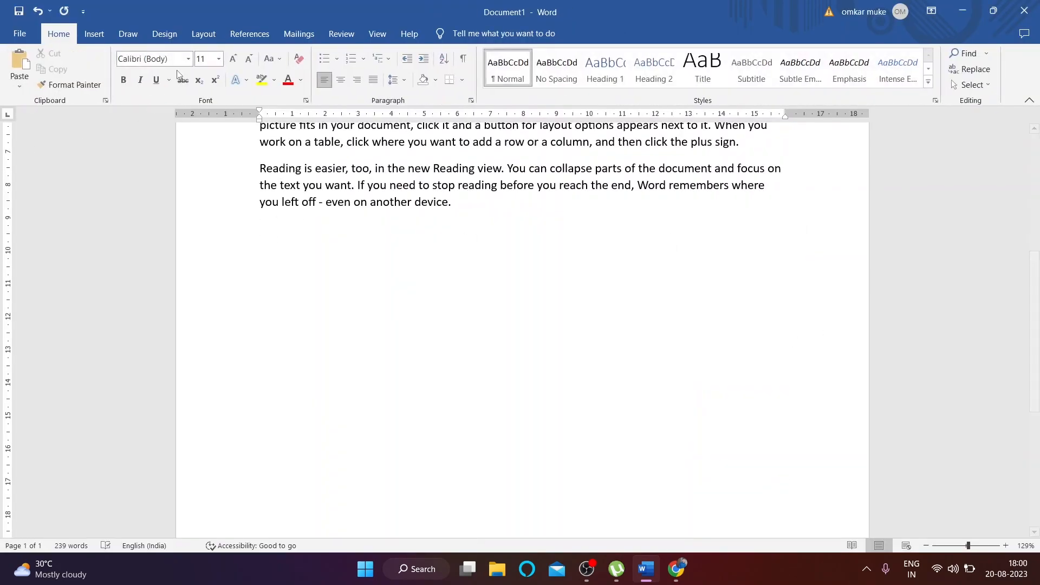
left_click(94, 33)
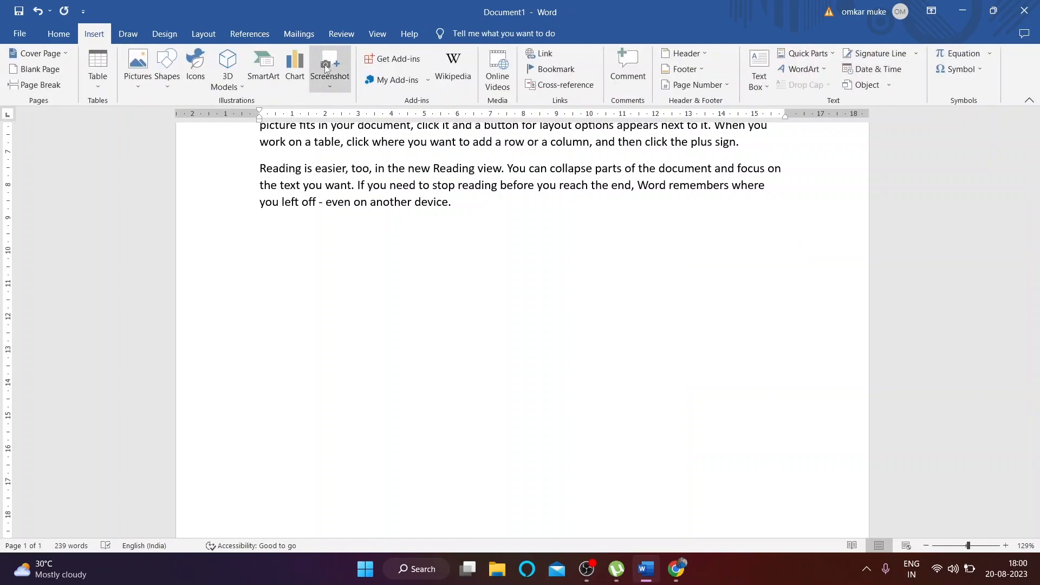
Step: Insert a hyperlink to the sparkler JPG in Pictures\photoshop\bled if
left_click(544, 54)
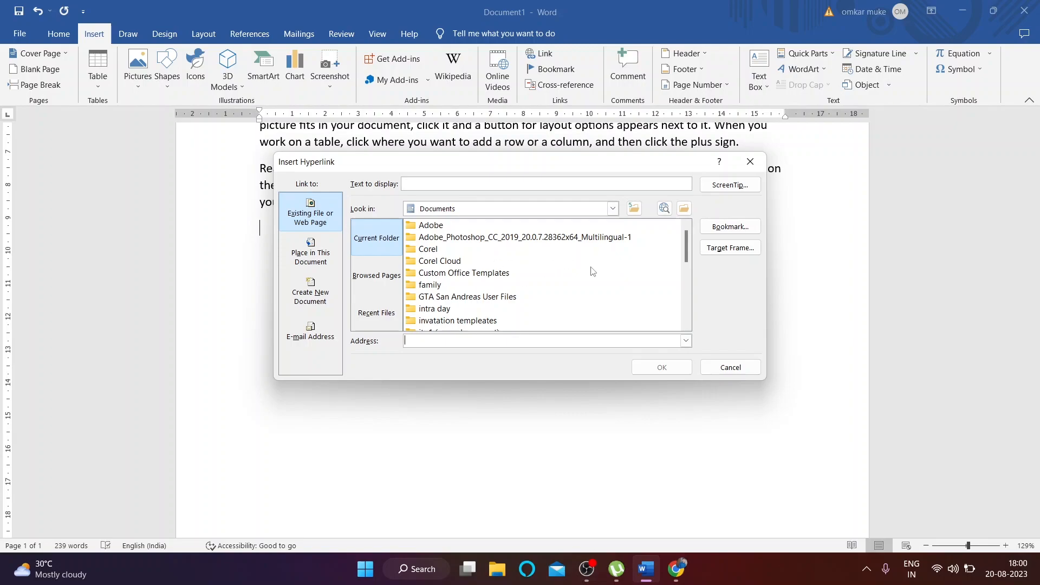
scroll(486, 293, "down", 5)
scroll(460, 296, "up", 1)
scroll(460, 296, "down", 1)
scroll(461, 296, "up", 2)
scroll(462, 295, "down", 1)
scroll(462, 295, "up", 2)
scroll(463, 295, "down", 3)
scroll(462, 295, "up", 1)
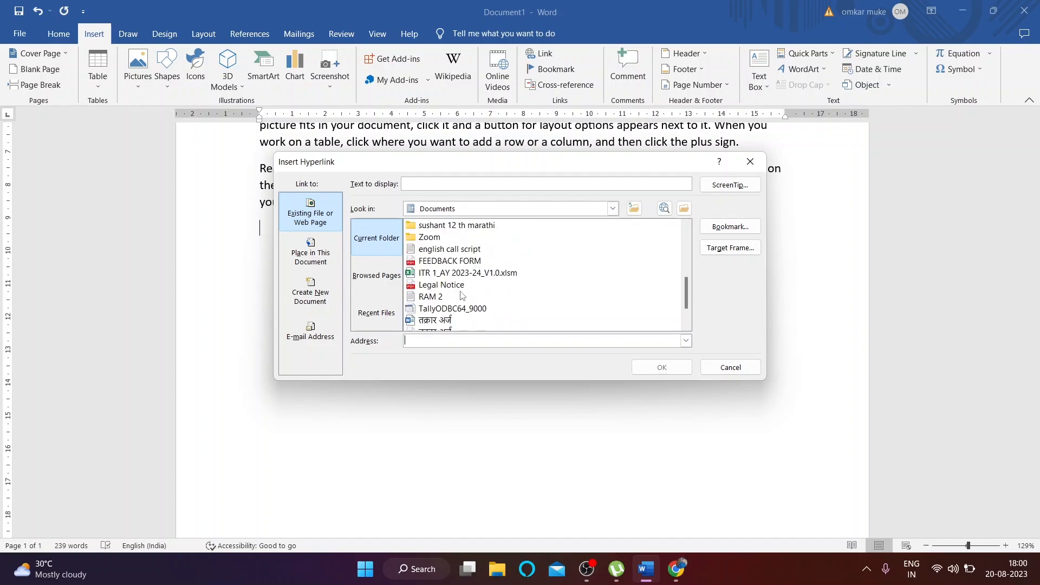
left_click(613, 208)
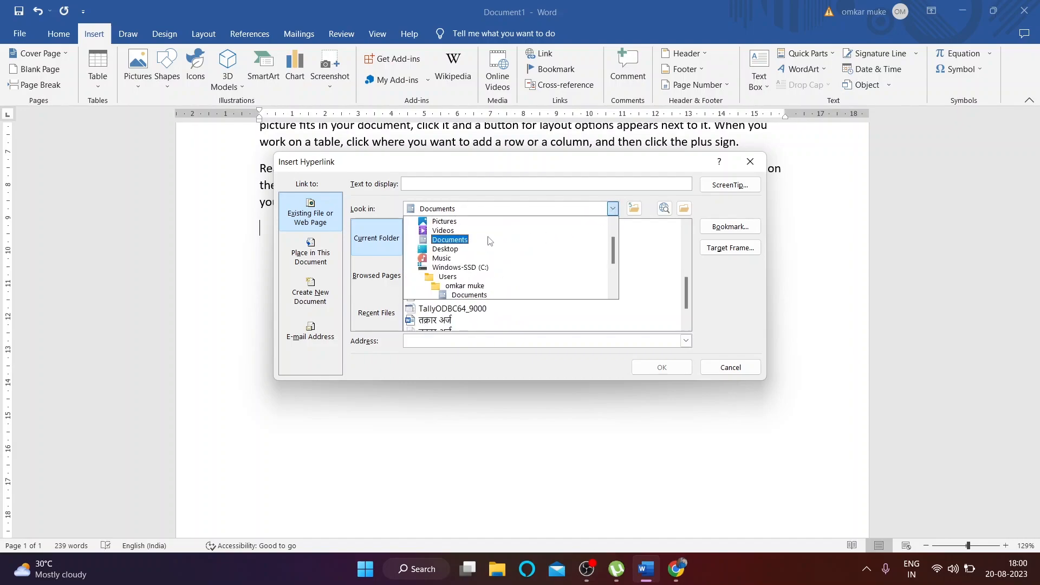
left_click(451, 222)
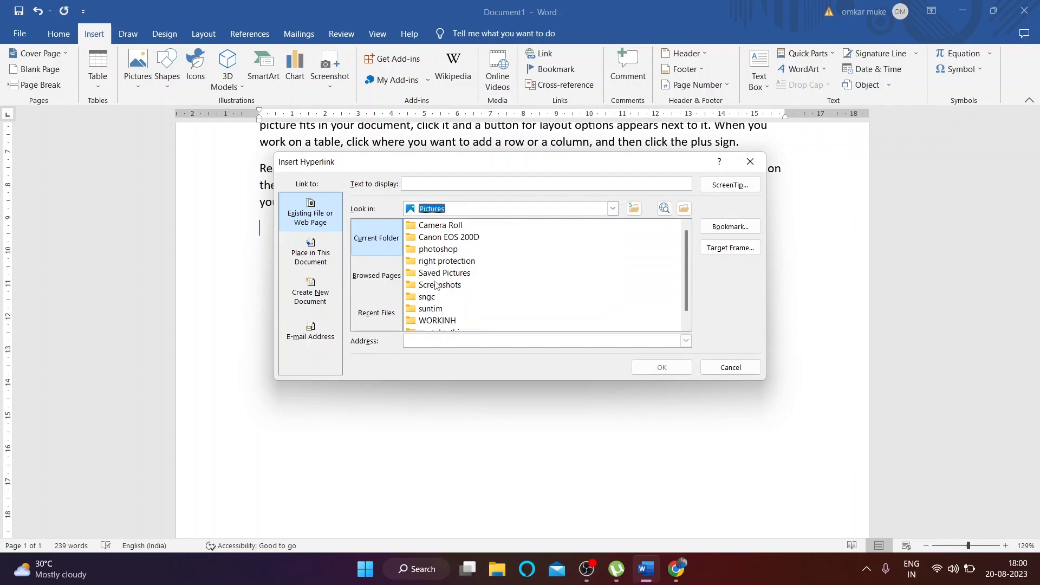
double_click(444, 250)
double_click(443, 237)
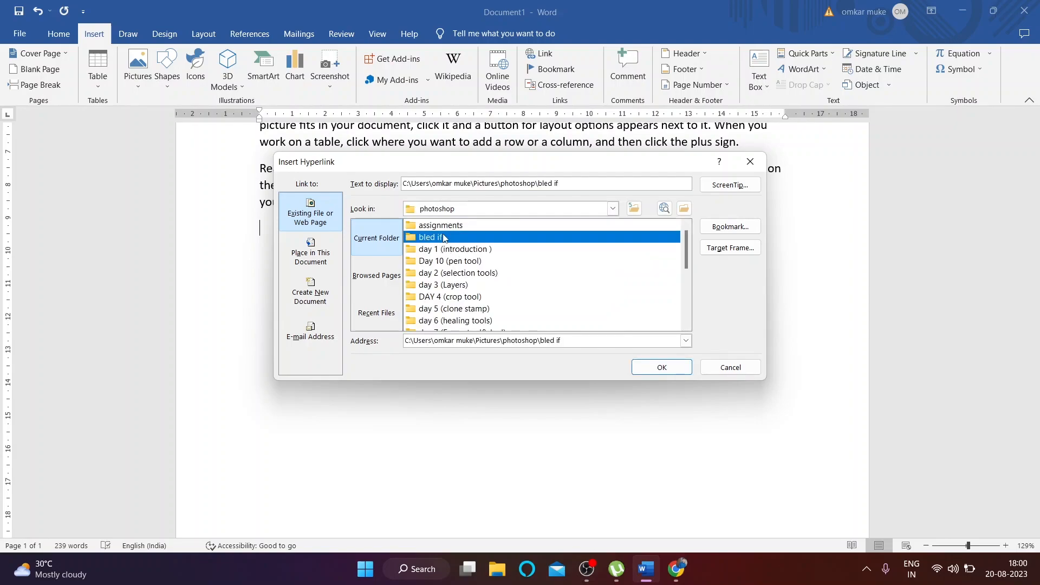
left_click(454, 240)
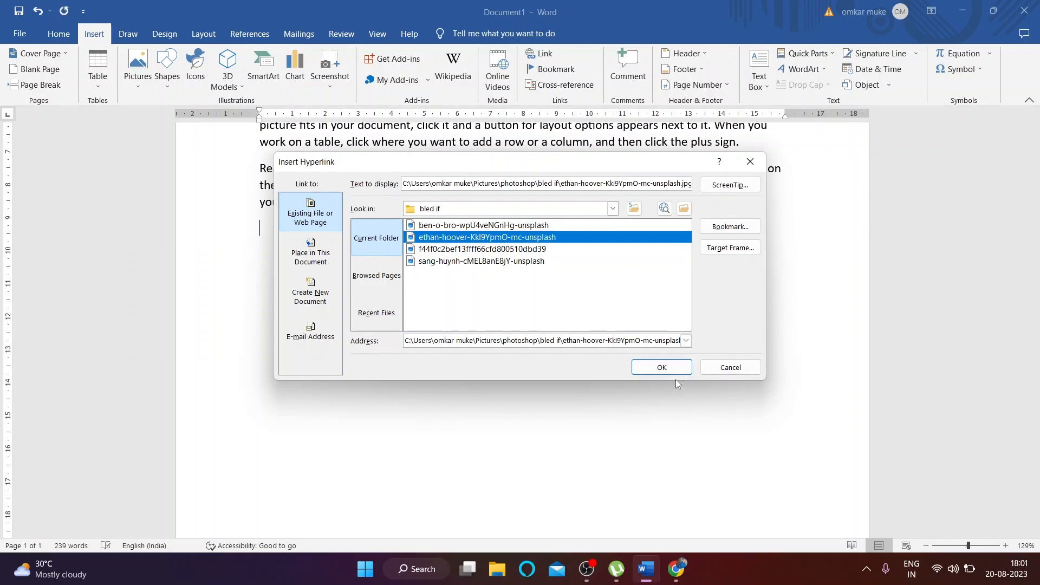
left_click(662, 368)
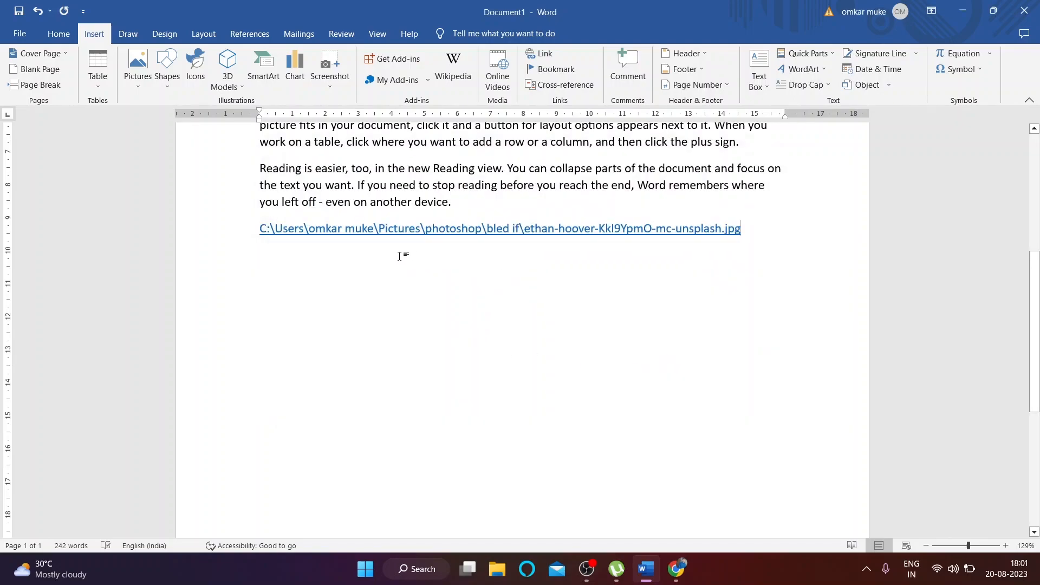
Step: Follow the link twice to open the sparkler image, closing the viewer each time
left_click(406, 234, "ctrl")
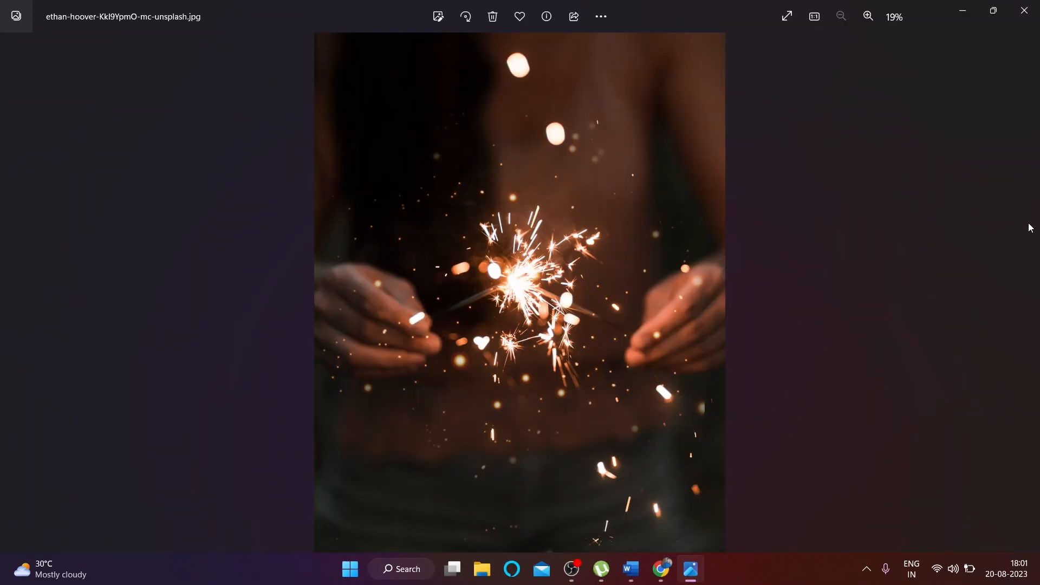
left_click(1024, 10)
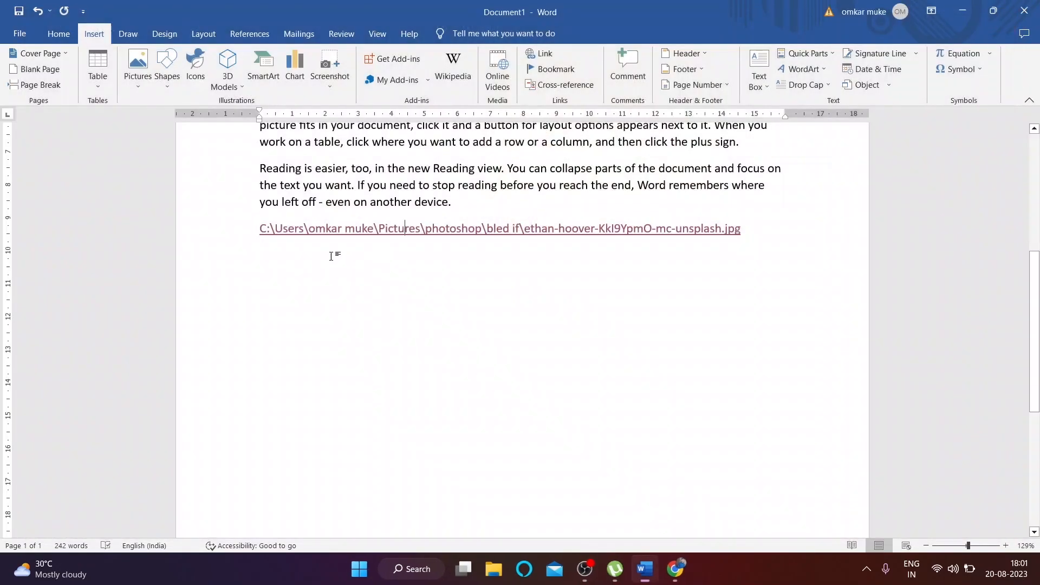
left_click(468, 232)
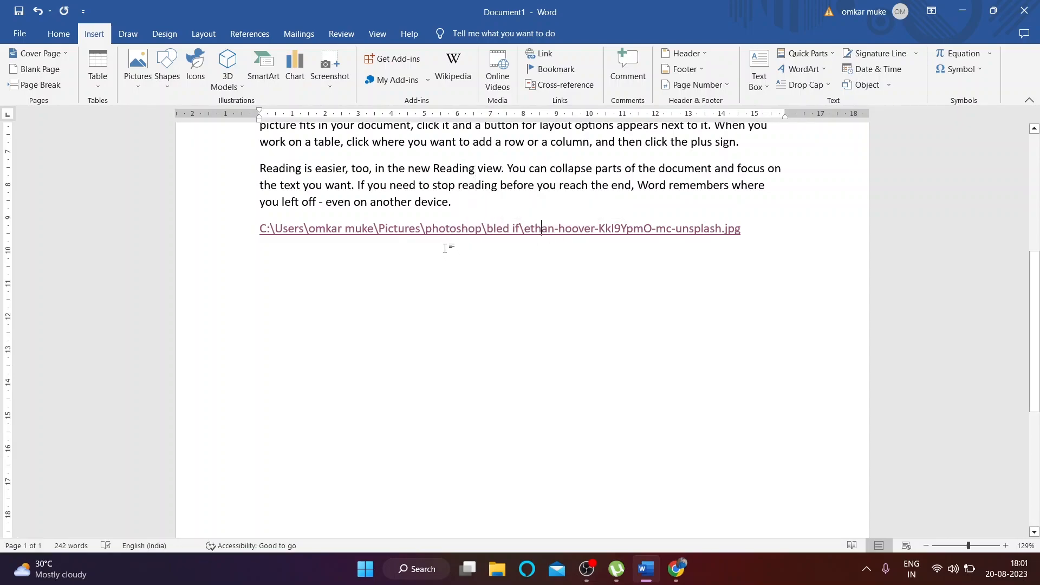
left_click(441, 232, "ctrl")
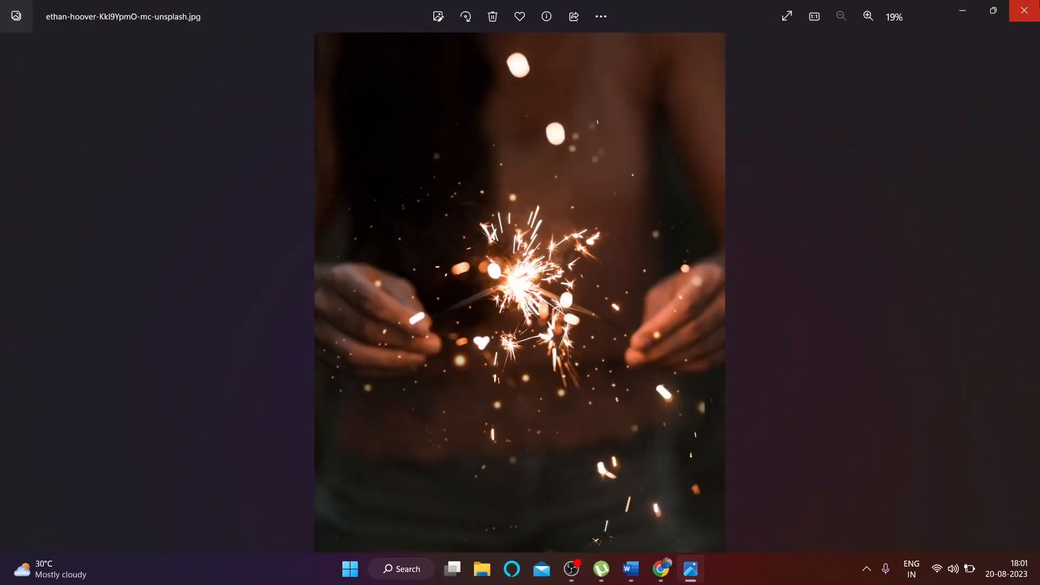
left_click(1034, 8)
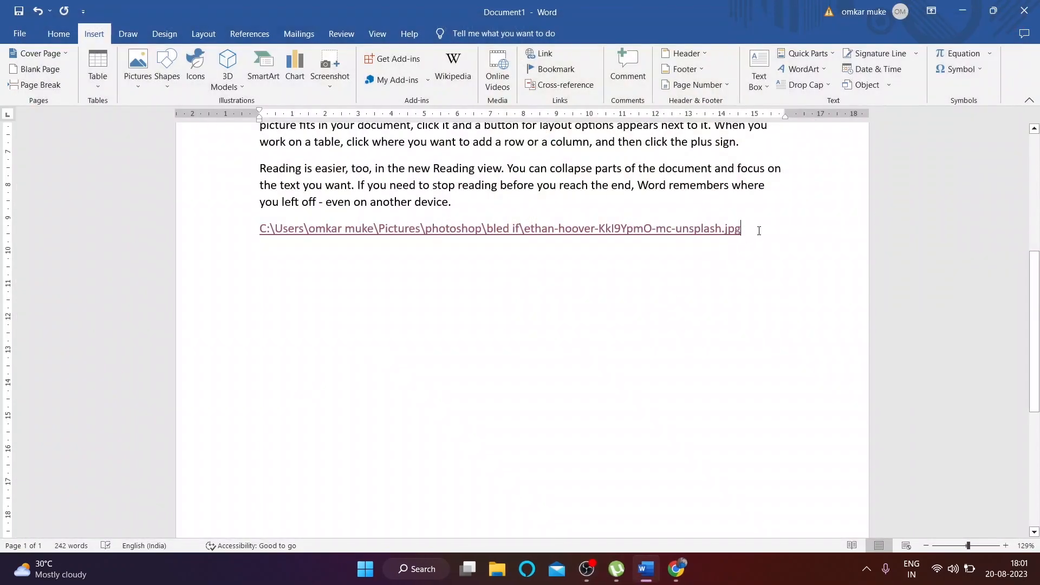
left_click(260, 253)
left_click(545, 54)
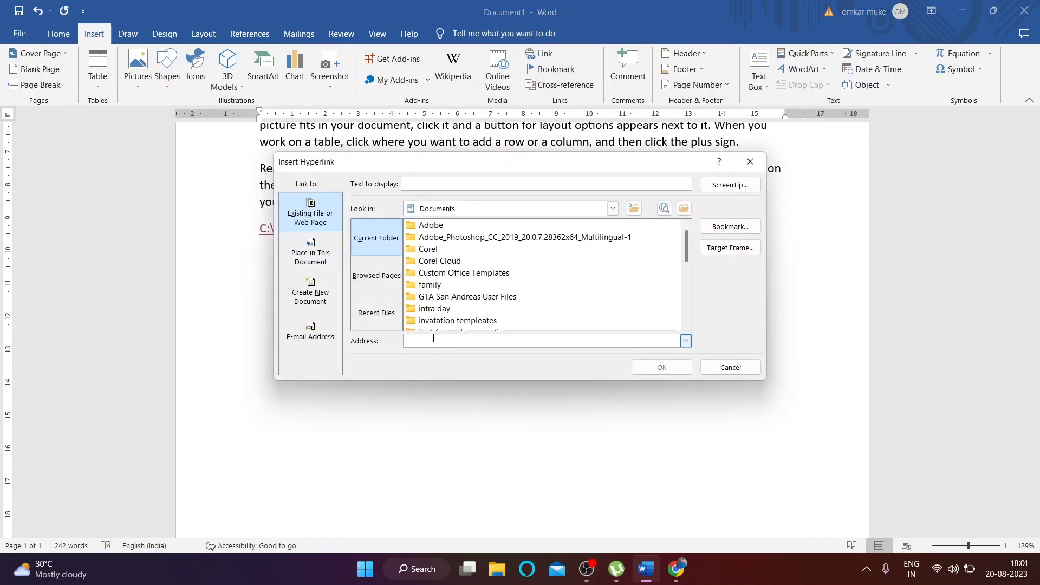
type("www.google.com")
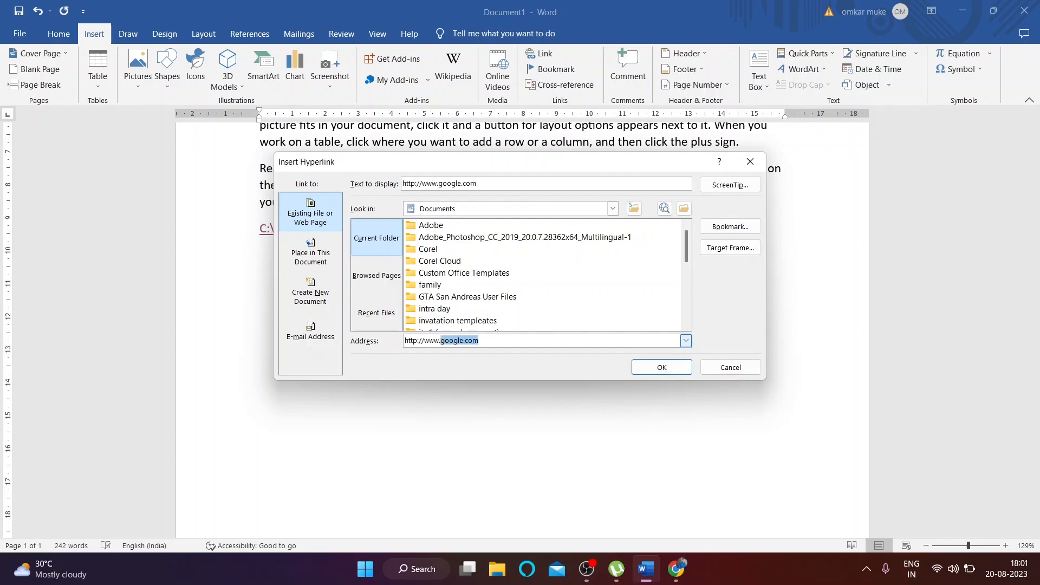
left_click(485, 341)
left_click(678, 367)
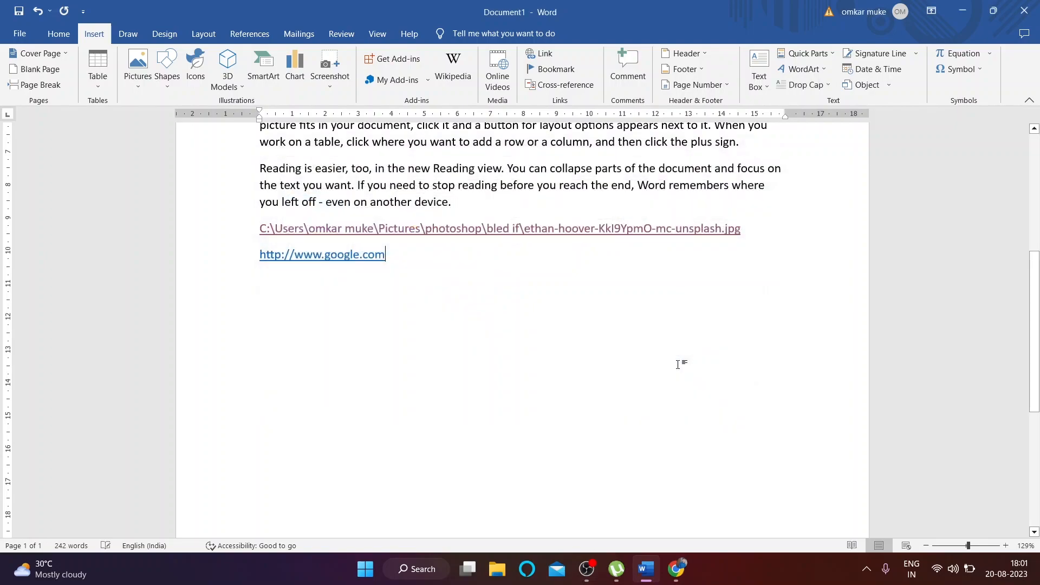
Step: Follow the google.com link, close the browser, and select the word Themes
left_click(280, 254, "ctrl")
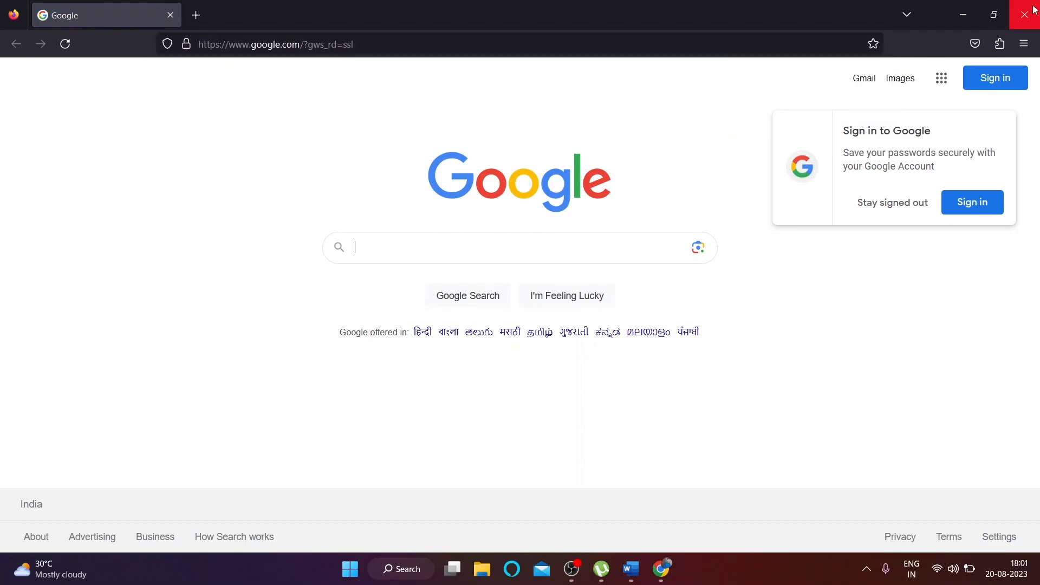
left_click(1028, 7)
scroll(298, 281, "up", 2)
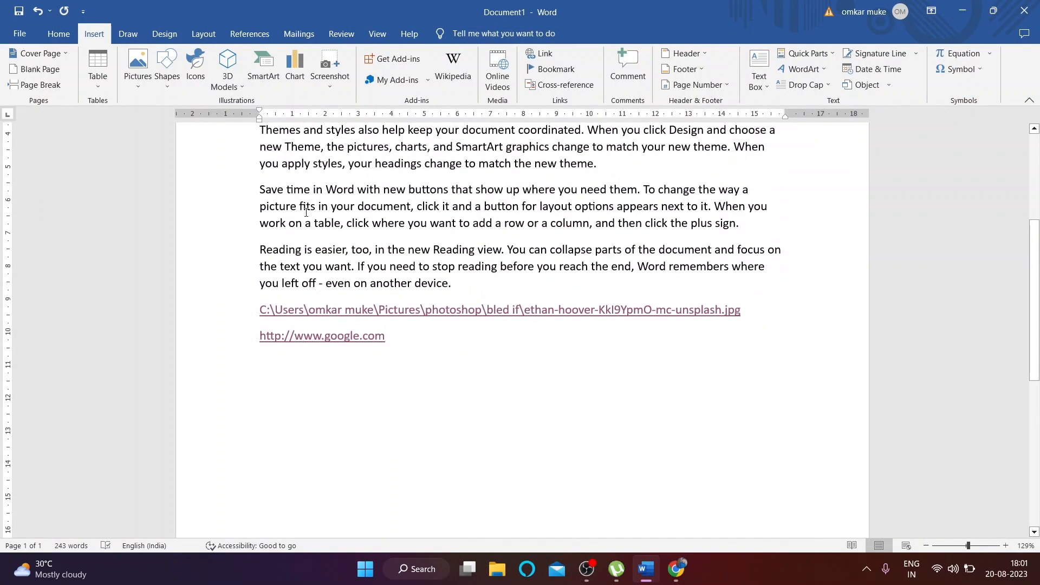
scroll(306, 213, "up", 1)
left_click_drag(265, 169, 304, 169)
left_click(302, 171)
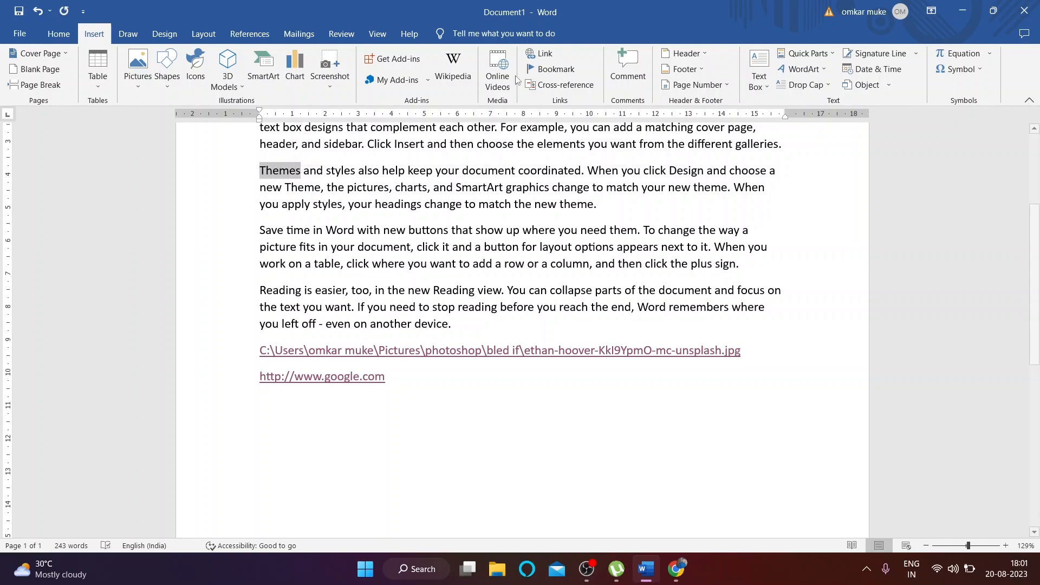
left_click(542, 54)
type("w")
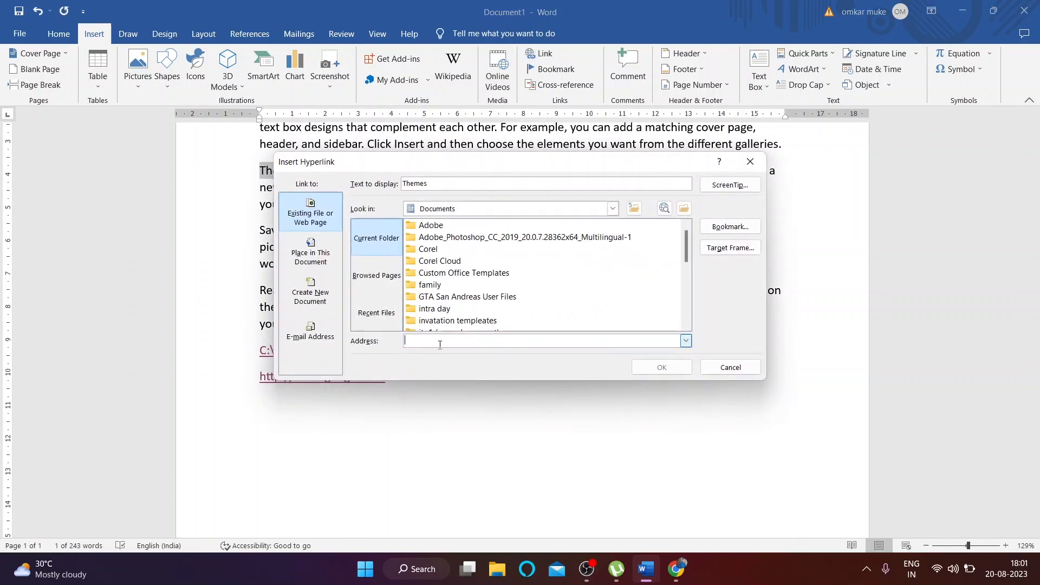
type("ww.")
key("BackSpace")
type("facebook.com")
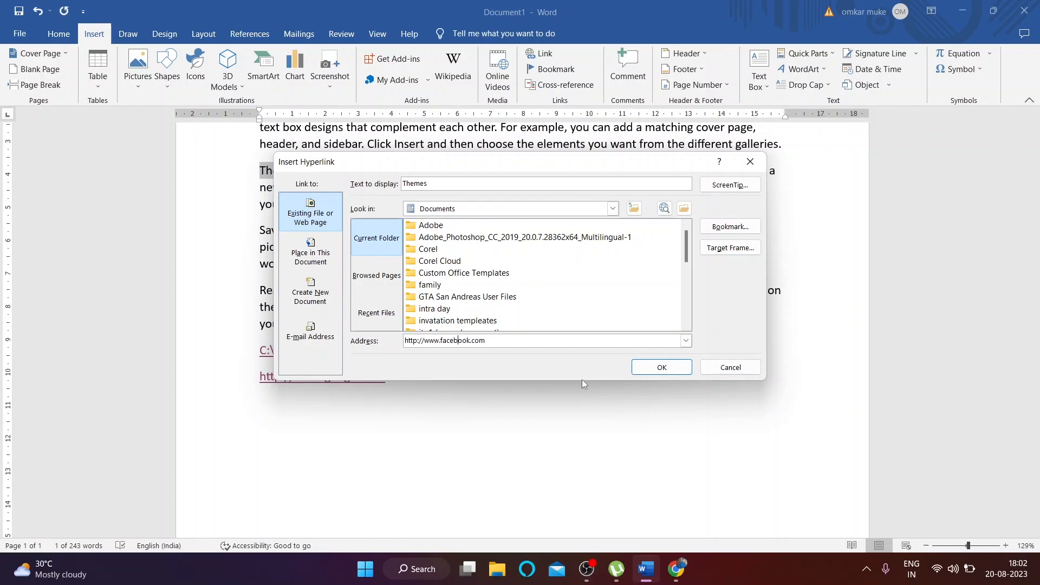
left_click(646, 371)
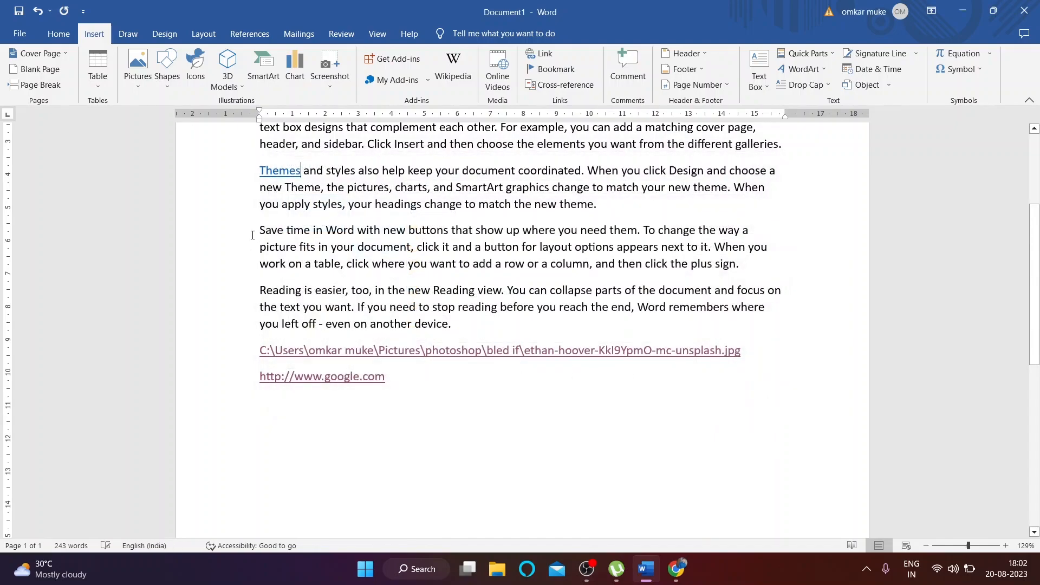
left_click(286, 170, "ctrl")
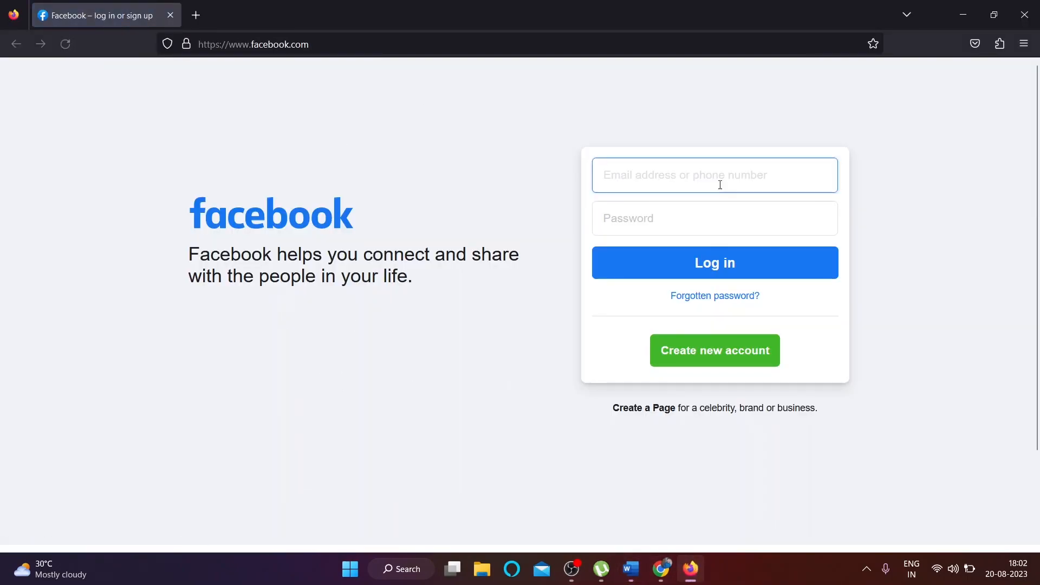
left_click(1024, 14)
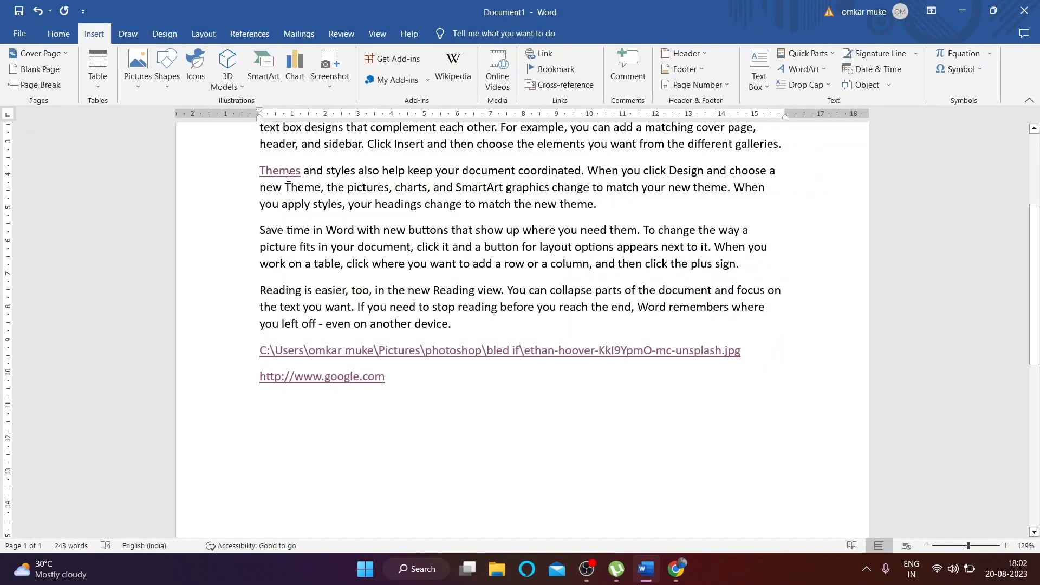
Step: Remove the link from Themes and delete the file-path and google.com links
double_click(291, 176)
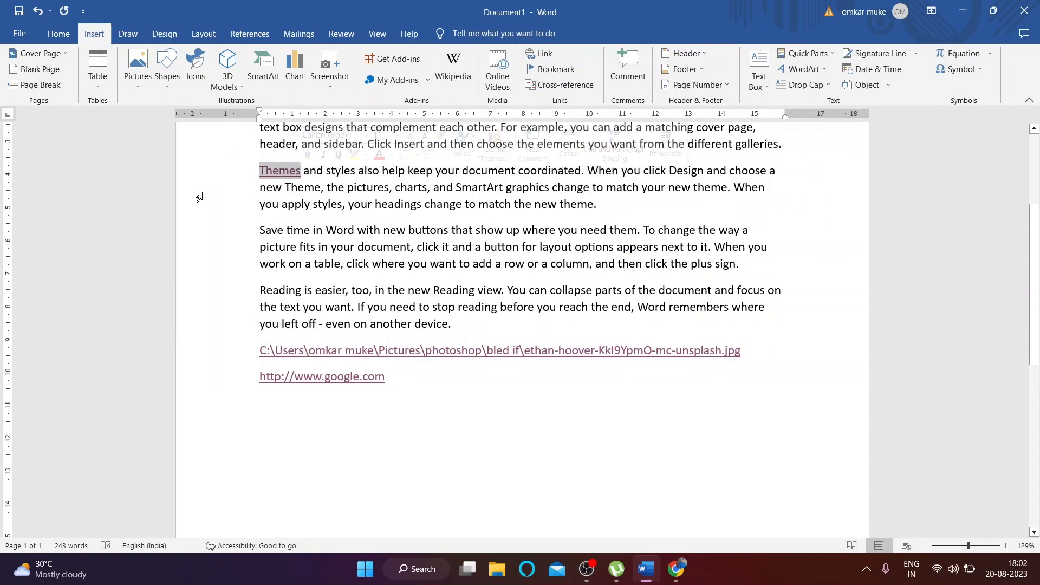
left_click(544, 54)
left_click(731, 339)
left_click_drag(262, 360, 387, 379)
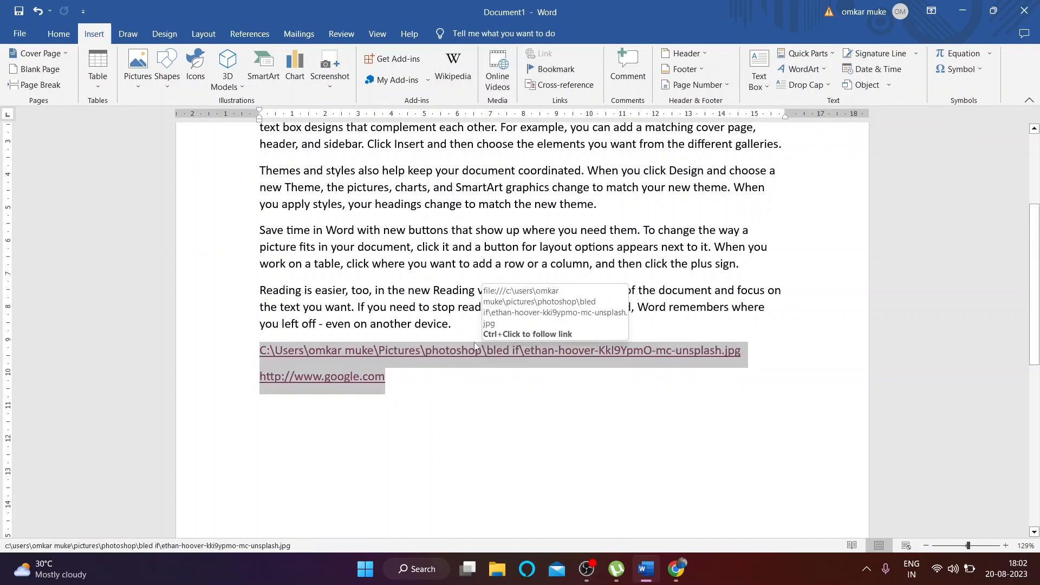
key("Delete")
Step: Select 'hemes' and open the hyperlink dialog twice, closing it without linking
left_click_drag(266, 170, 301, 170)
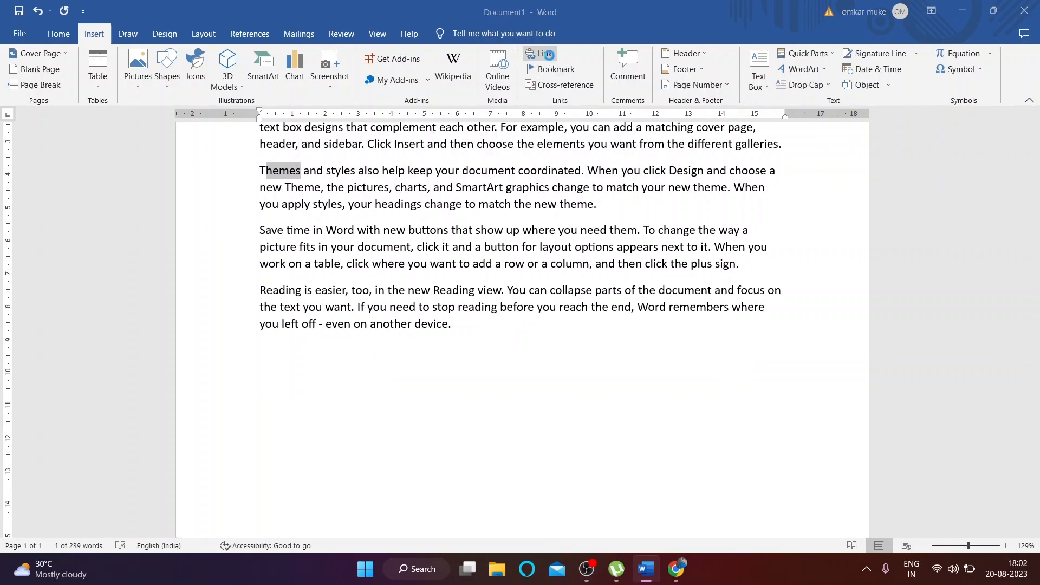
left_click(542, 53)
left_click(730, 372)
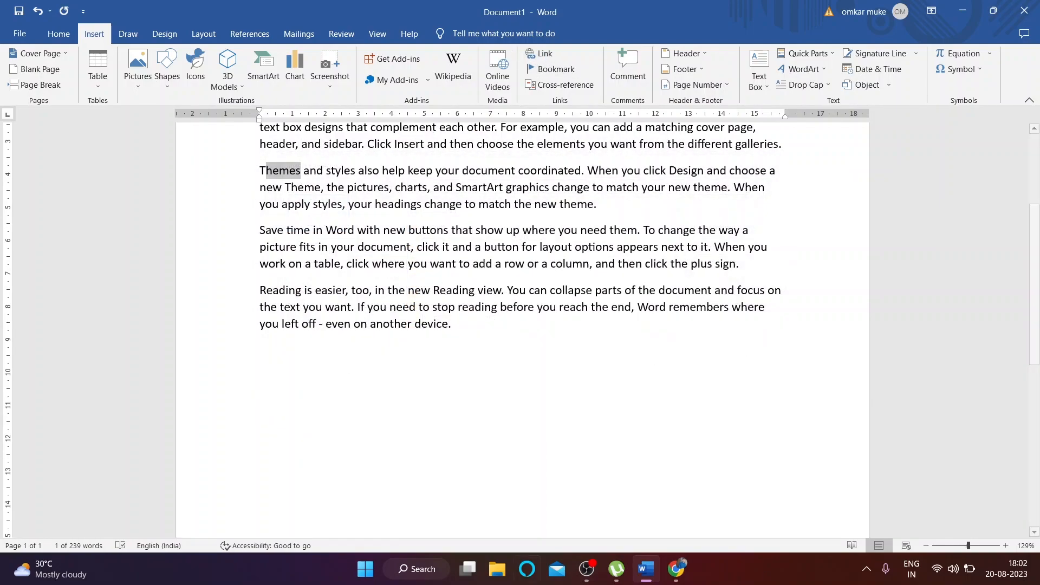
left_click(553, 55)
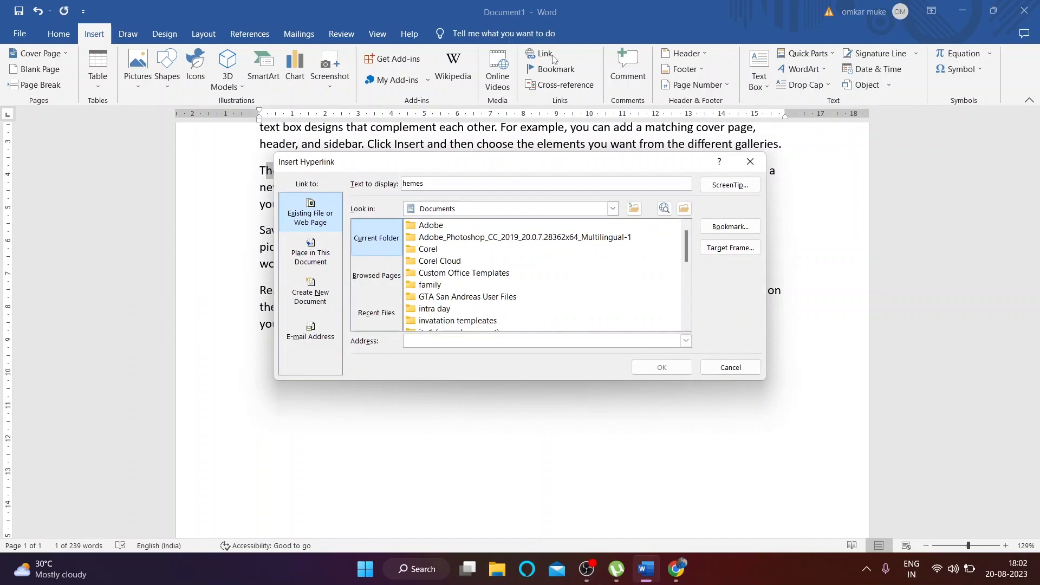
left_click(750, 161)
Step: Add a new paragraph after the Reading paragraph and begin typing '='
left_click(445, 290)
scroll(501, 355, "up", 1)
key("Return")
type("=")
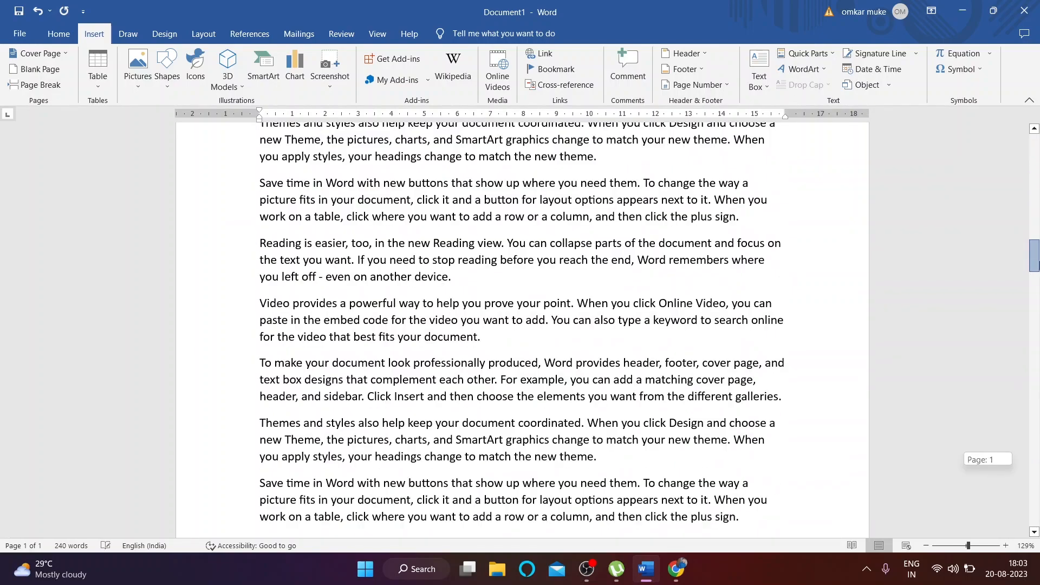
mouse_move(1032, 264)
left_mouse_down()
mouse_move(1026, 189)
mouse_move(1025, 263)
left_mouse_up()
Step: Bookmark the phrase 'want from the different' under the name ok
scroll(699, 425, "down", 2)
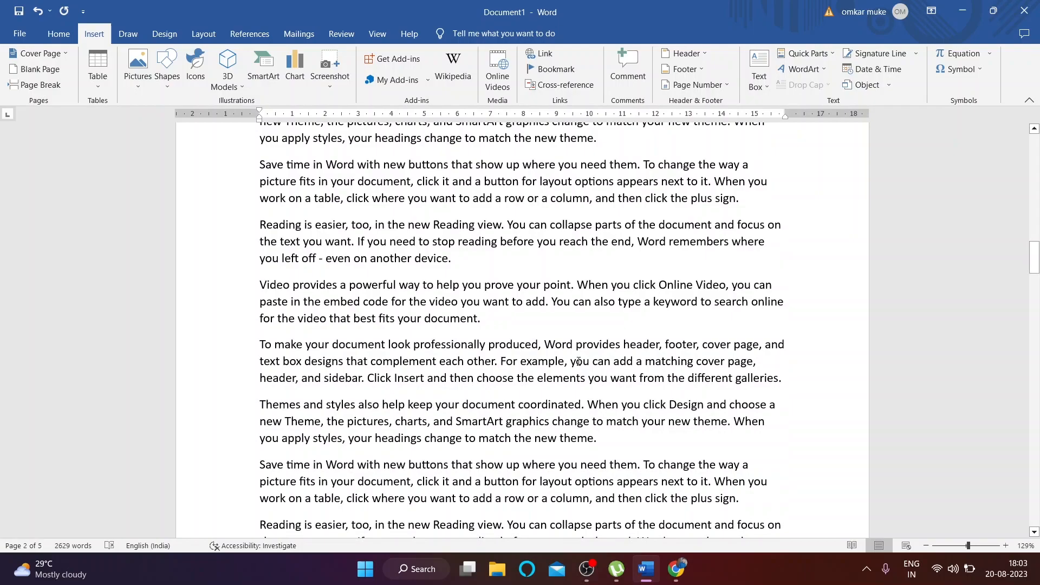
scroll(623, 382, "down", 1)
left_click_drag(610, 342, 733, 337)
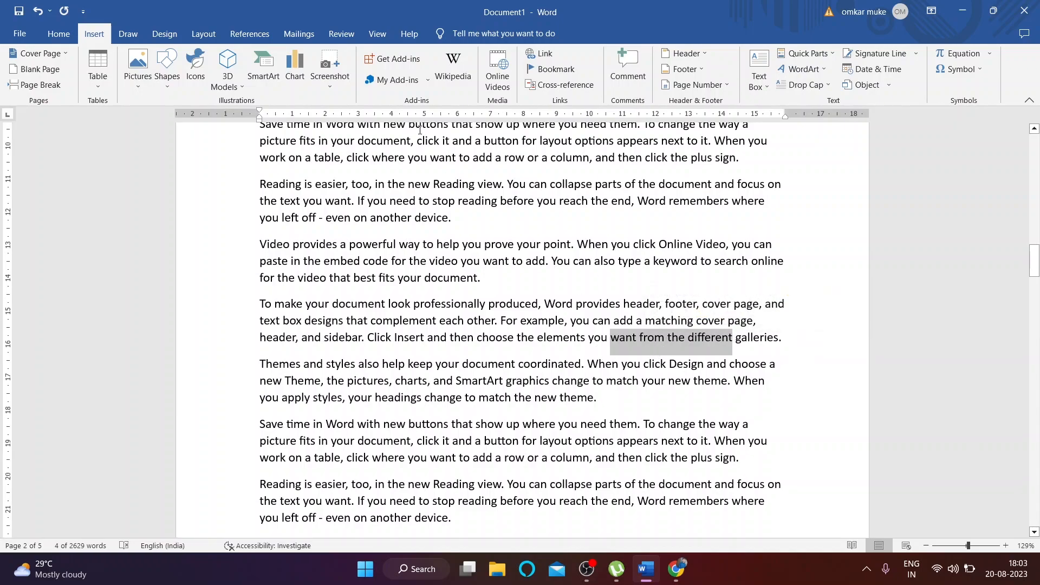
left_click(558, 67)
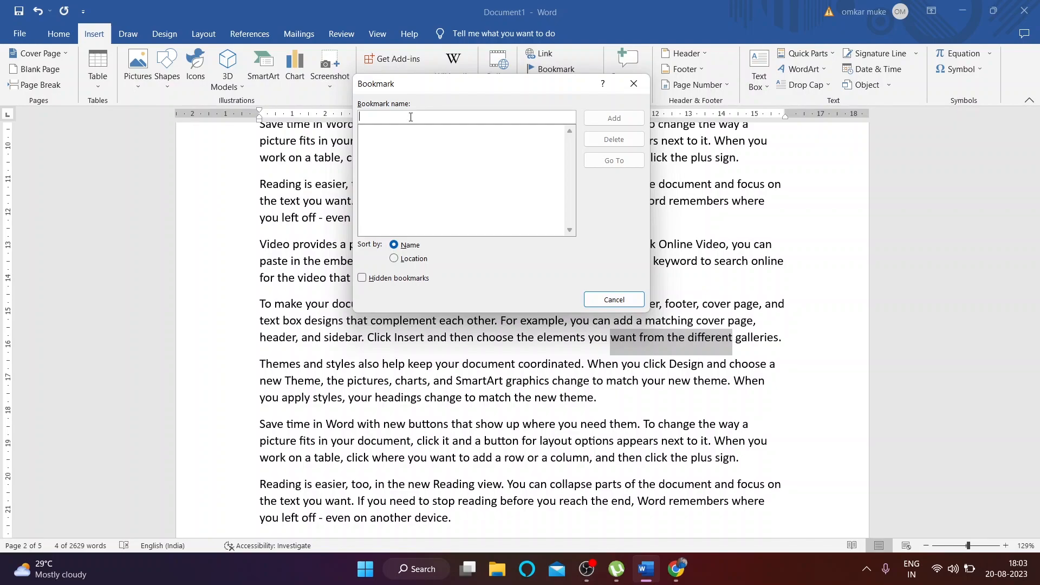
type("o")
left_click(615, 118)
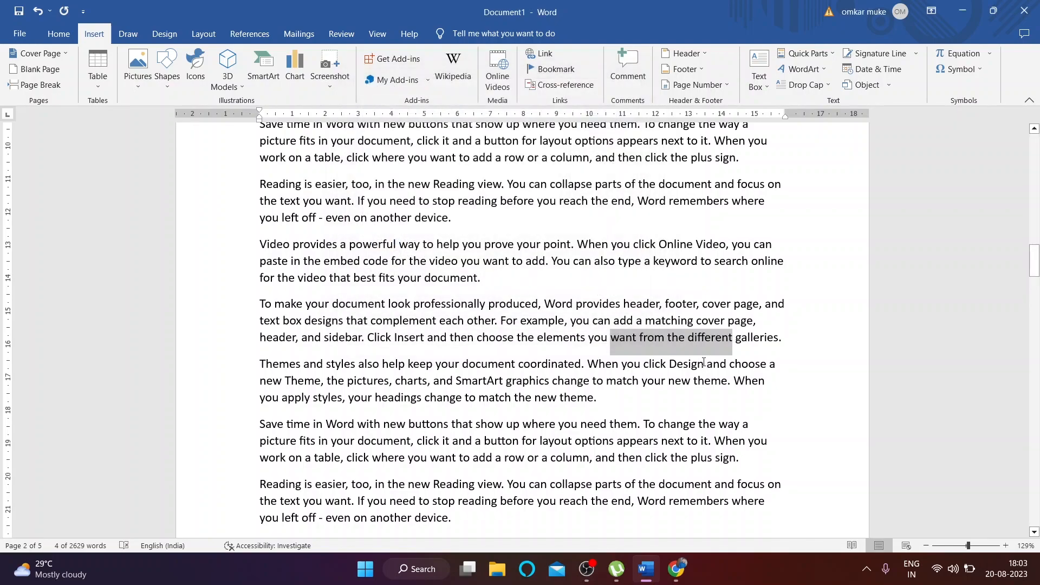
Step: From the top of the page, jump to the ok bookmark via Go To
scroll(703, 362, "up", 15)
scroll(622, 410, "up", 3)
left_click(244, 215)
left_click(400, 187)
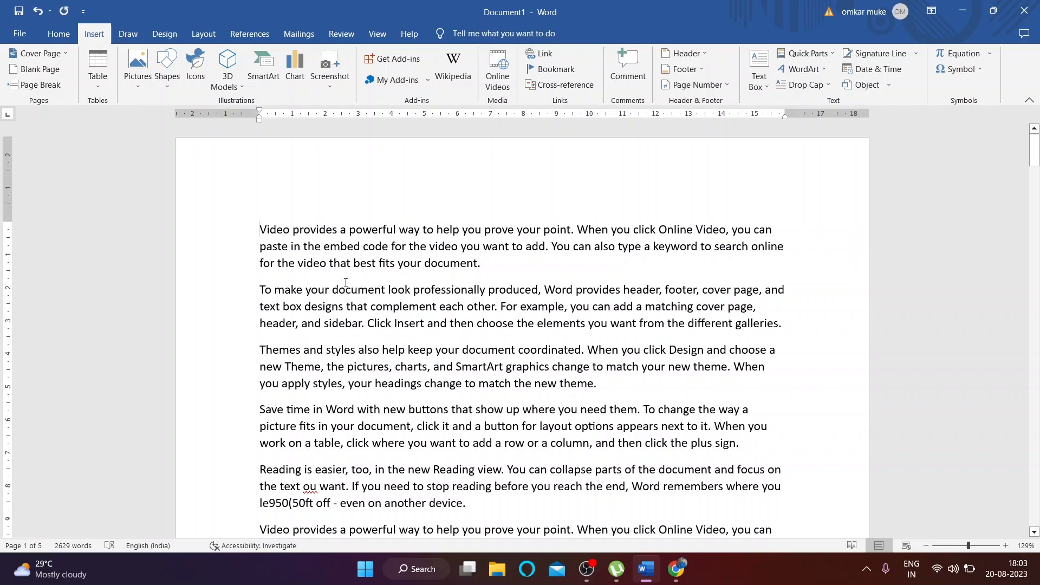
left_click(553, 69)
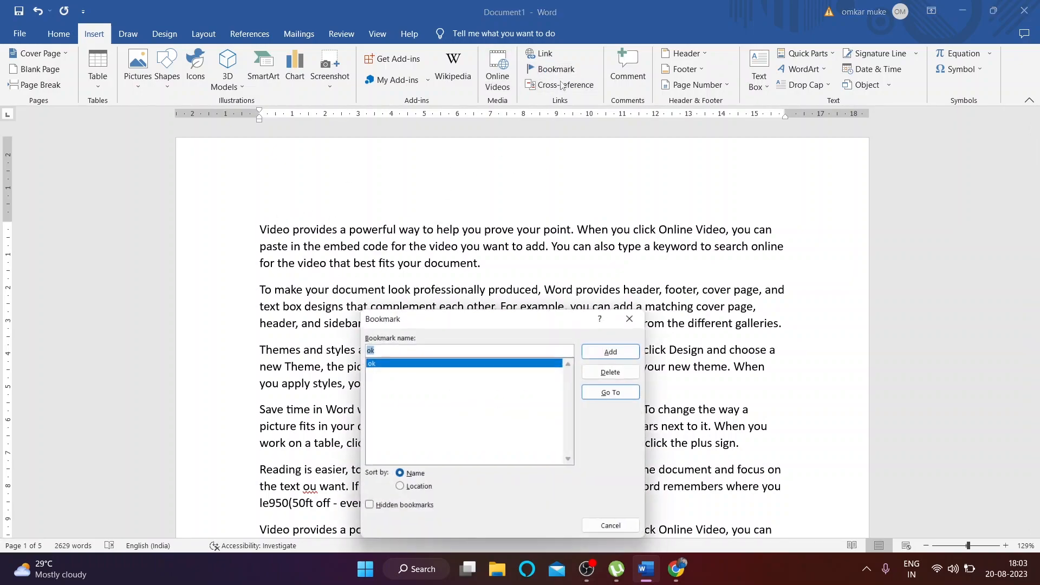
left_click(618, 391)
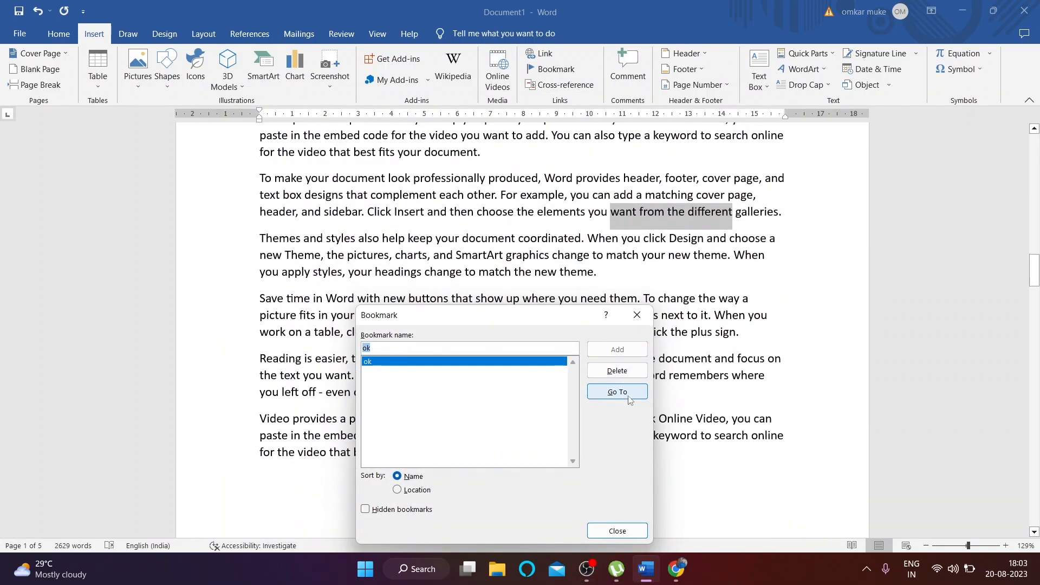
left_click(637, 315)
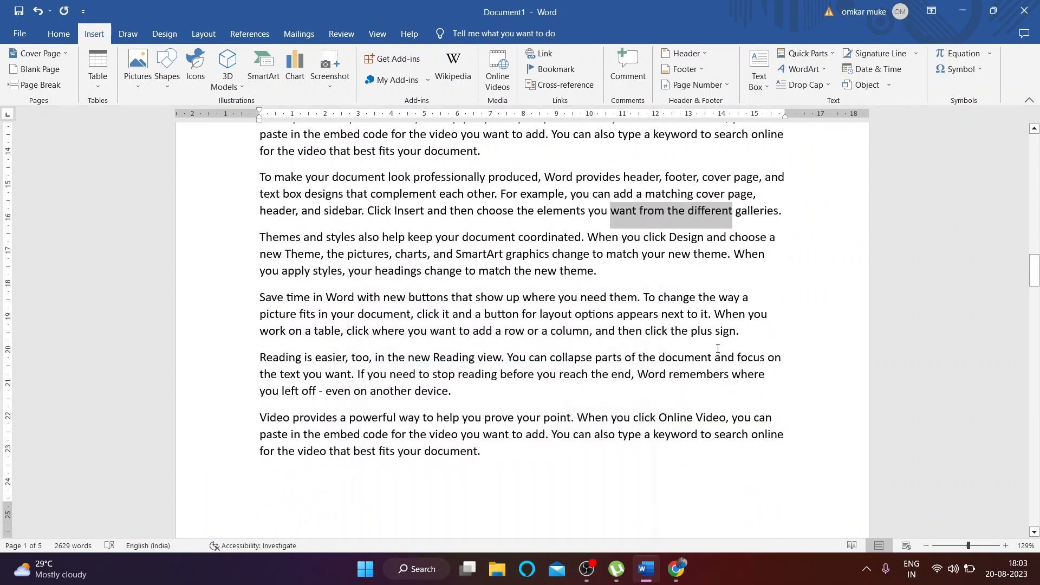
Step: Place the insertion point before 'Video' in the page's first line
scroll(719, 346, "up", 5)
scroll(720, 345, "down", 2)
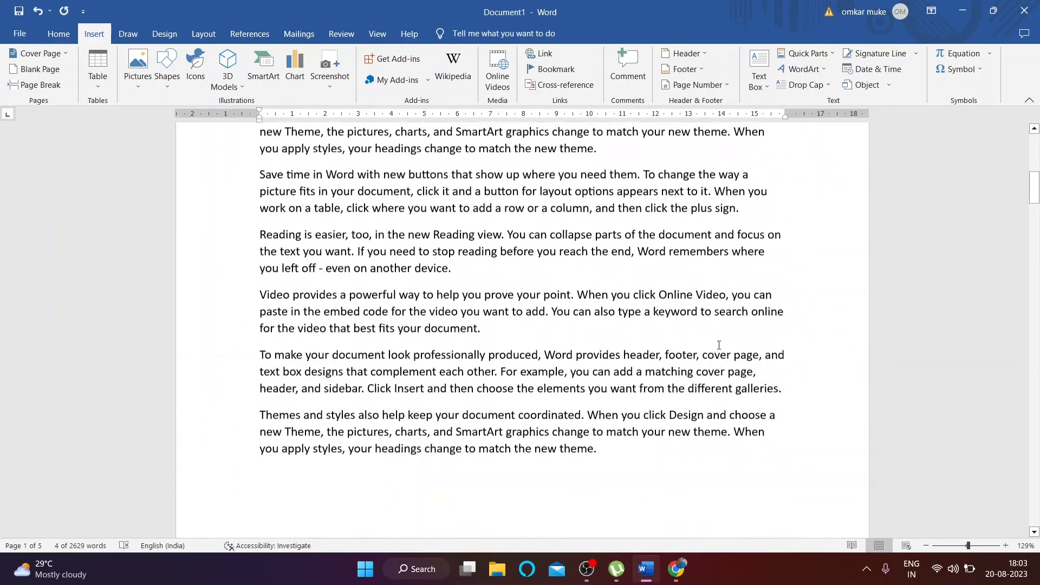
scroll(717, 345, "up", 3)
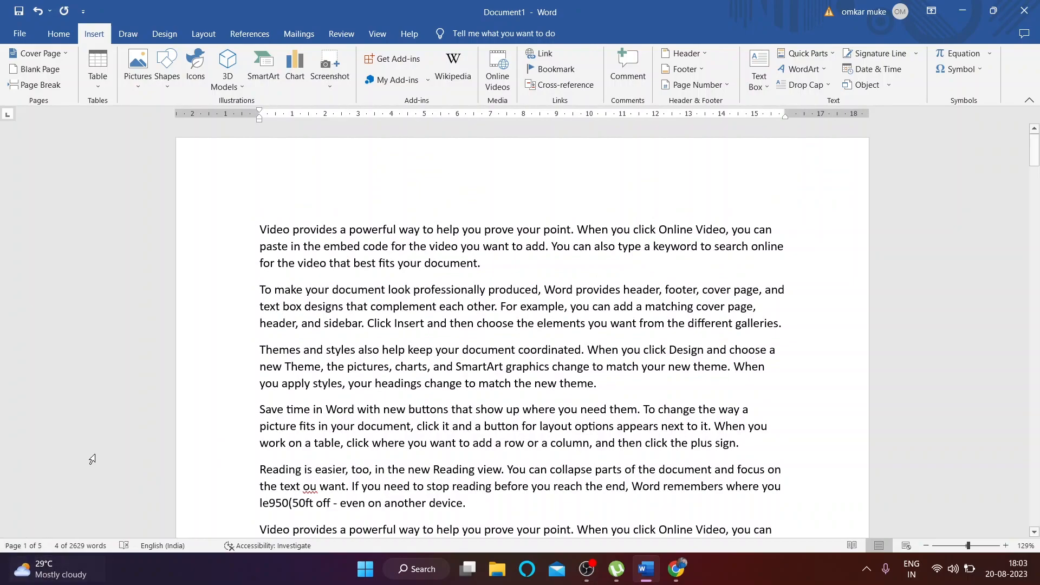
left_click(250, 229)
left_click(261, 234)
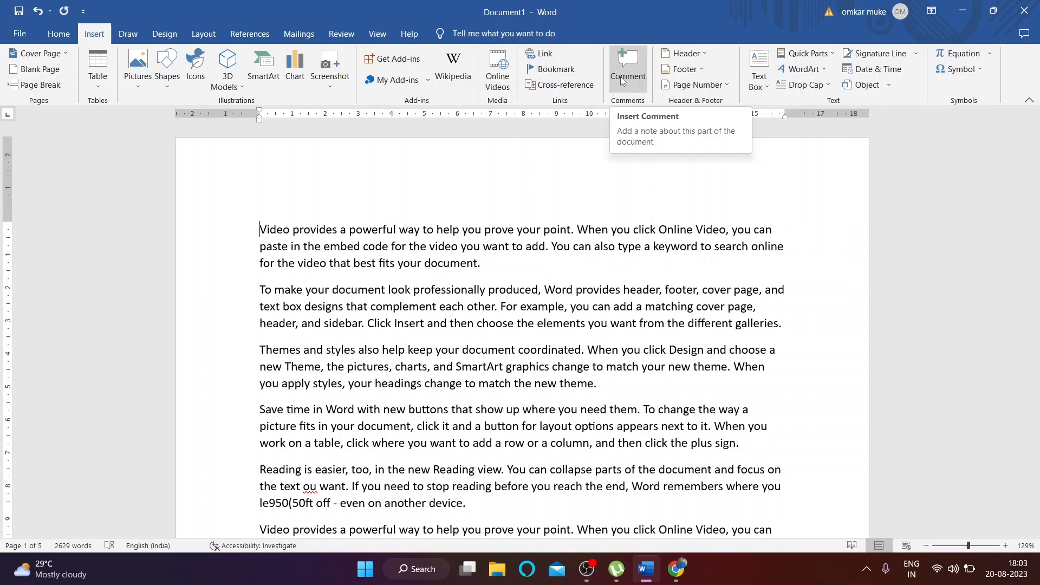
left_click(564, 323)
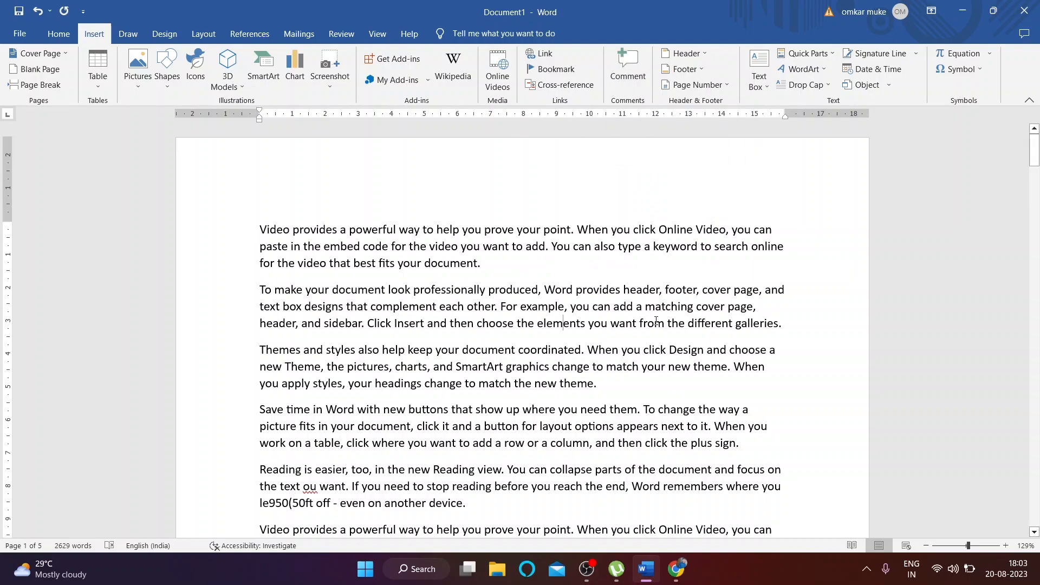
left_click_drag(683, 327, 781, 325)
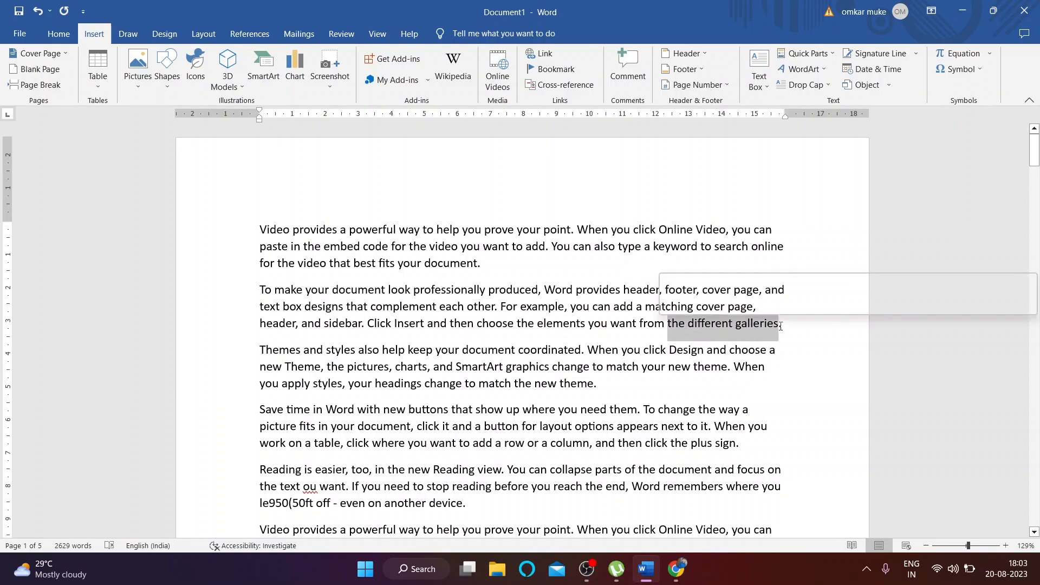
left_click(617, 67)
type("thnfgfghnnhthn")
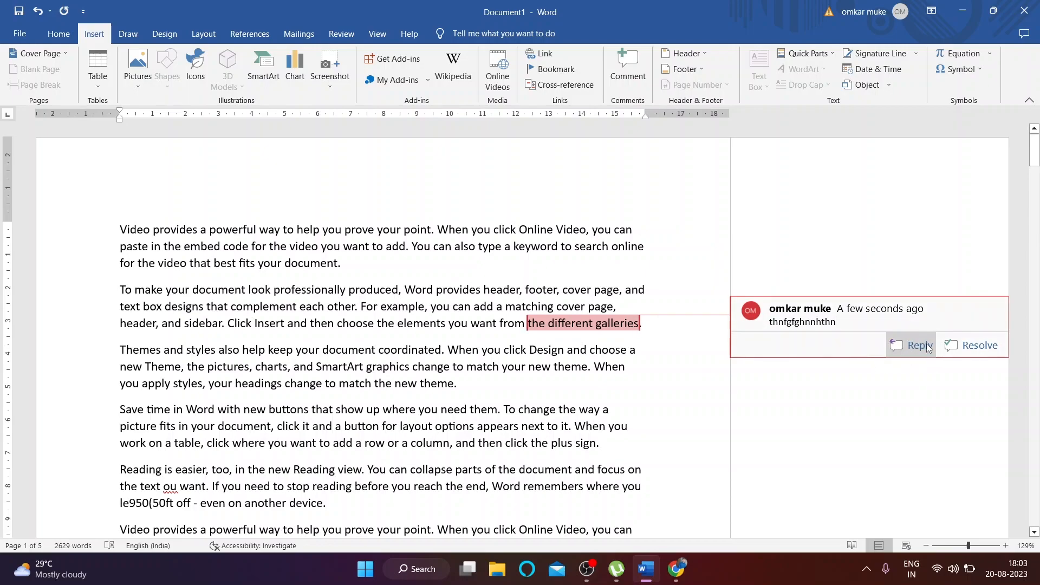
left_click(974, 346)
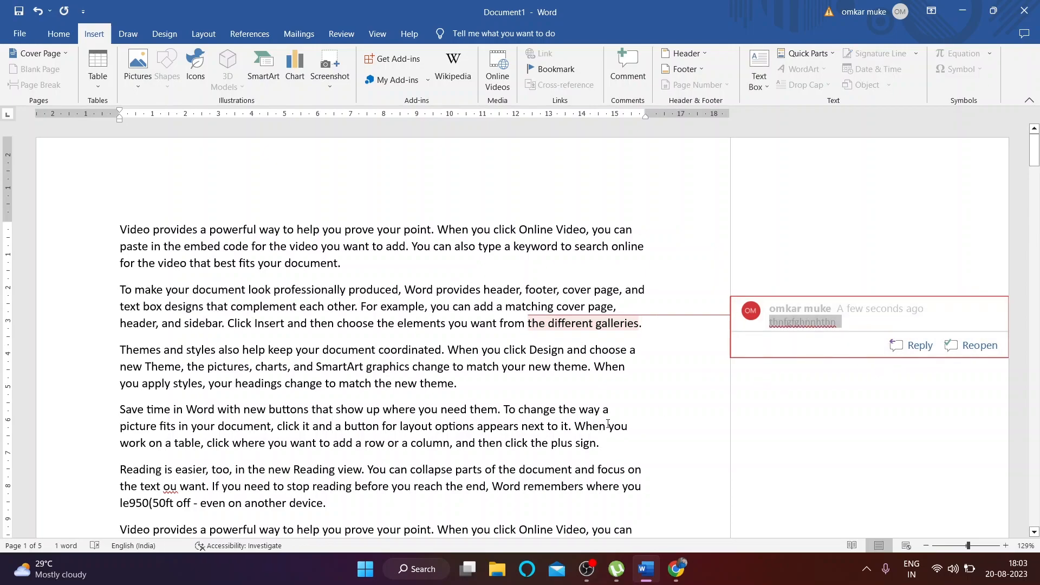
left_click(605, 349)
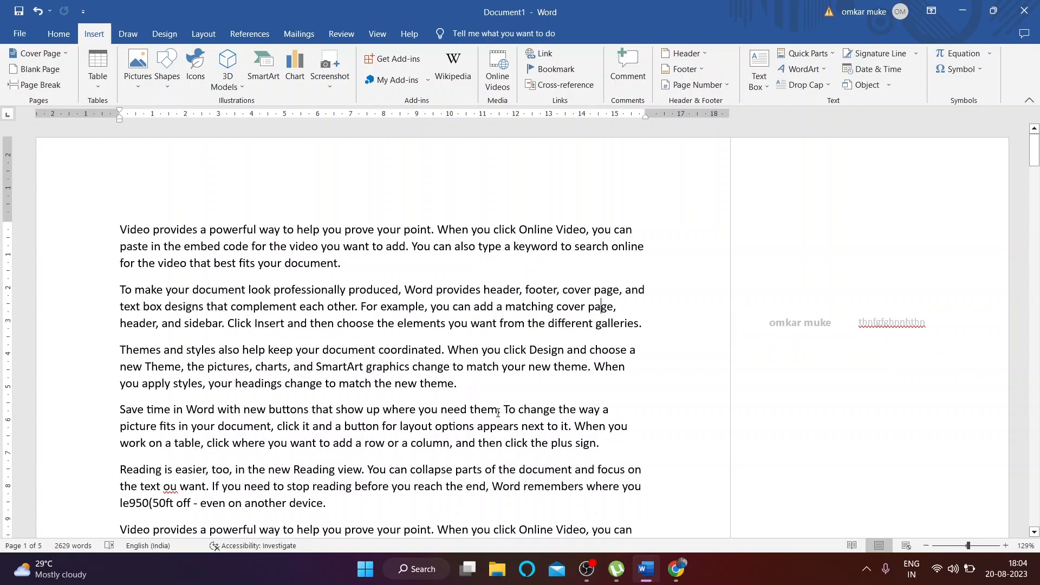
left_click_drag(497, 414, 588, 413)
left_click(627, 65)
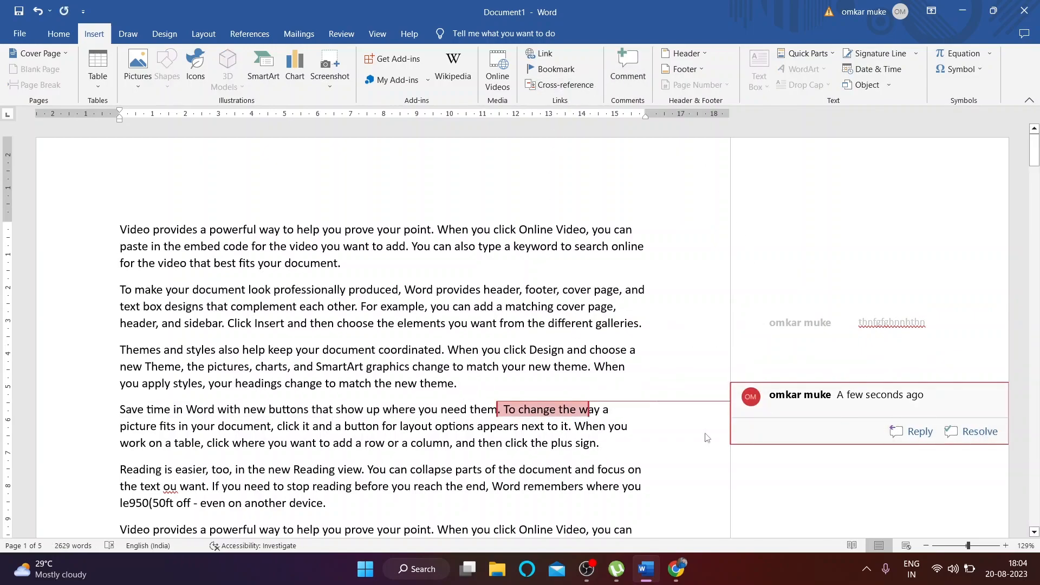
left_click(561, 443)
scroll(555, 351, "down", 2)
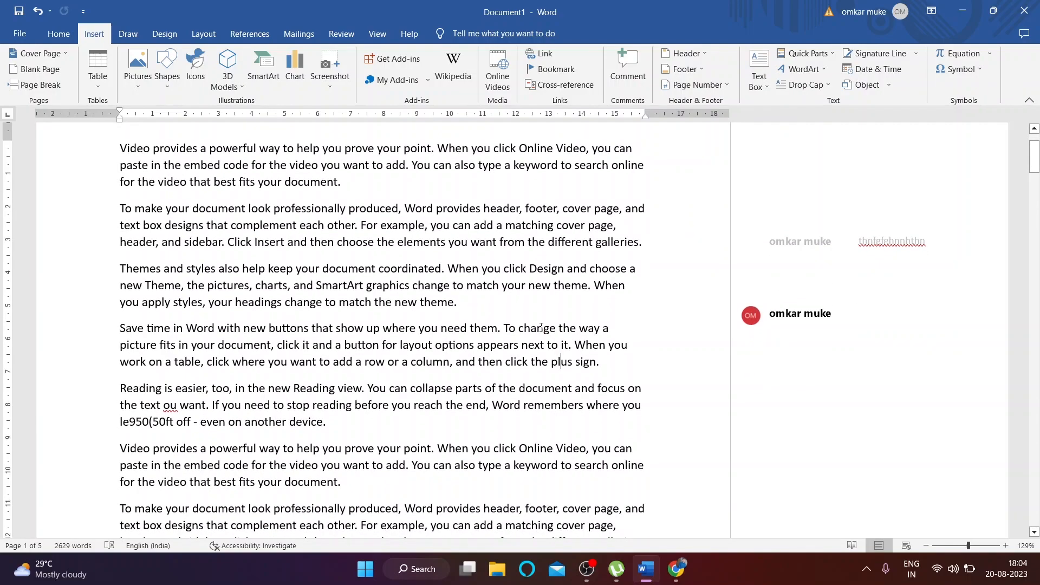
scroll(542, 329, "up", 2)
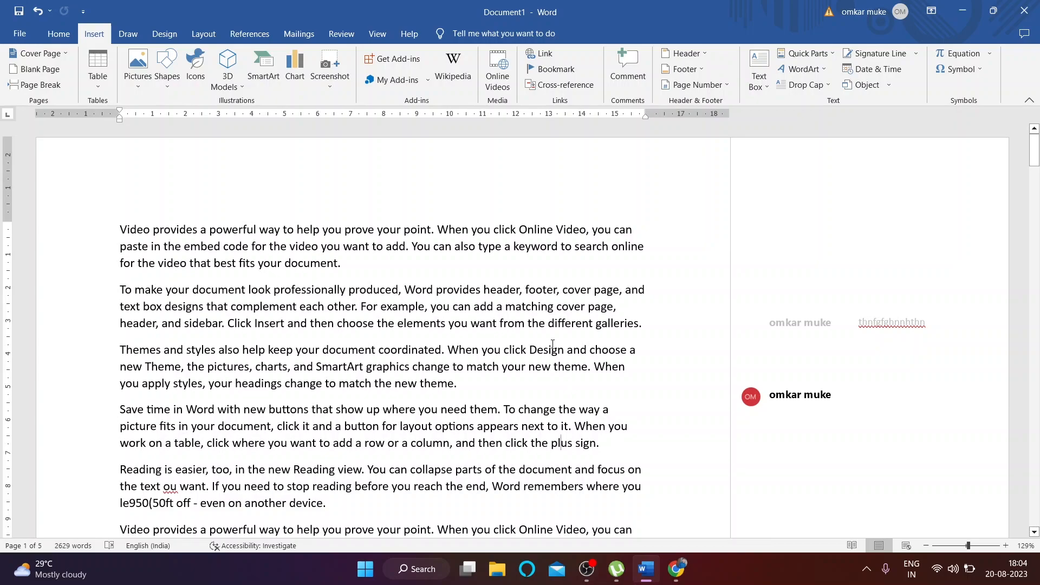
scroll(548, 370, "down", 1)
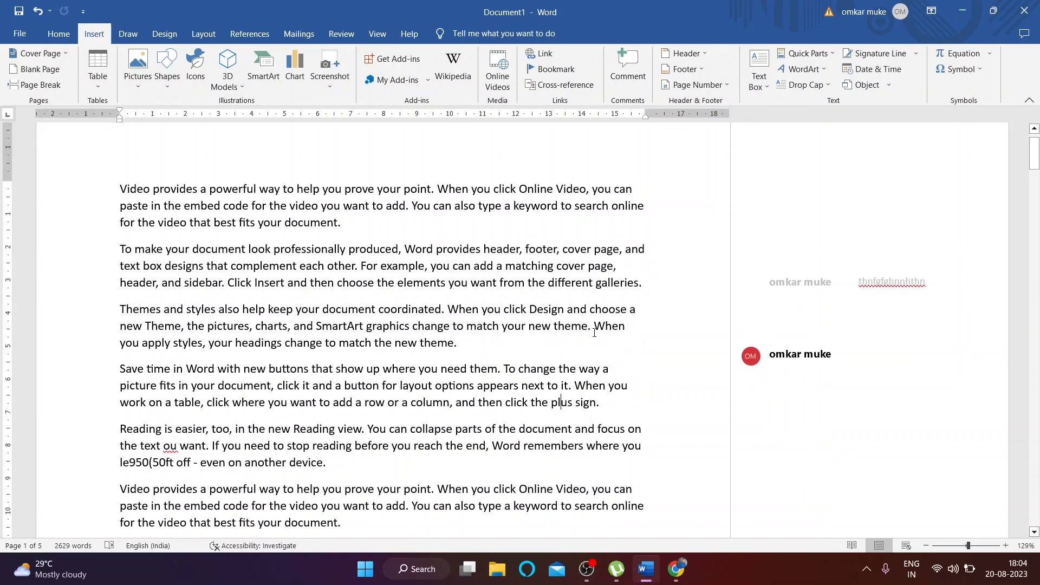
mouse_move(606, 284)
left_click(38, 11)
left_click(38, 11)
left_click(38, 12)
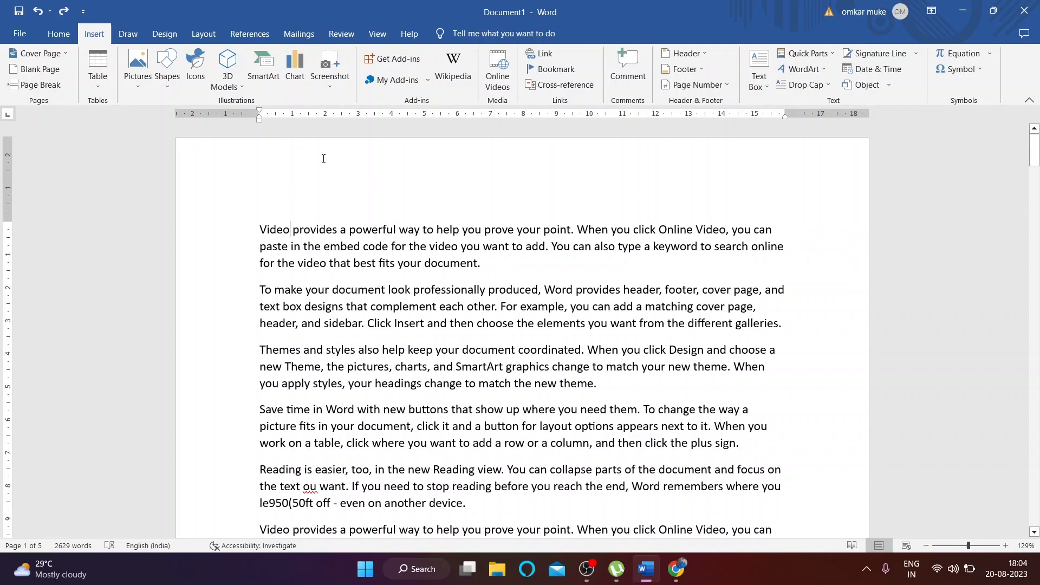
Step: Open and close the first page's header and footer areas to inspect them
double_click(444, 174)
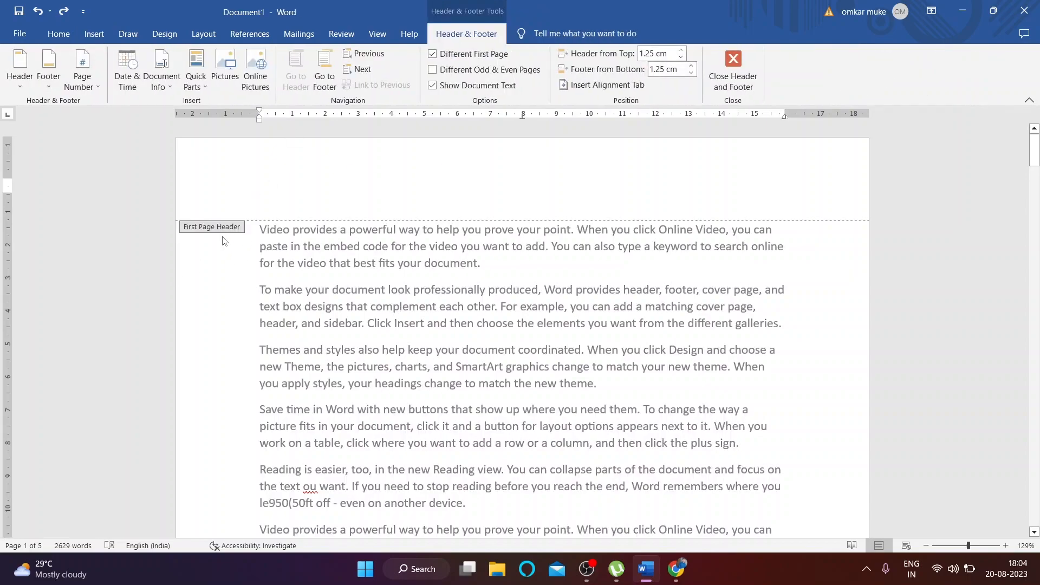
double_click(404, 271)
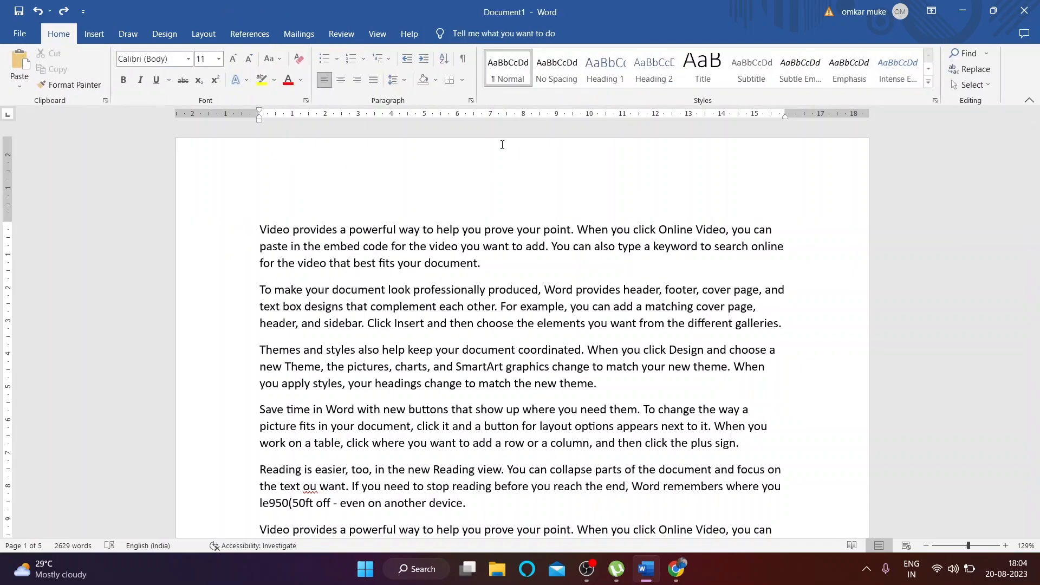
scroll(520, 409, "down", 10)
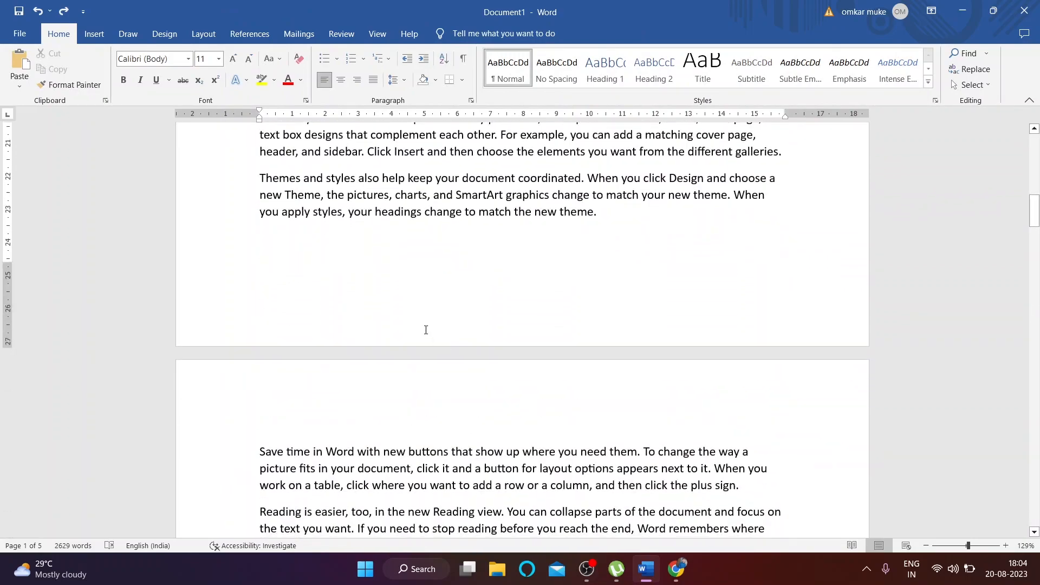
double_click(537, 301)
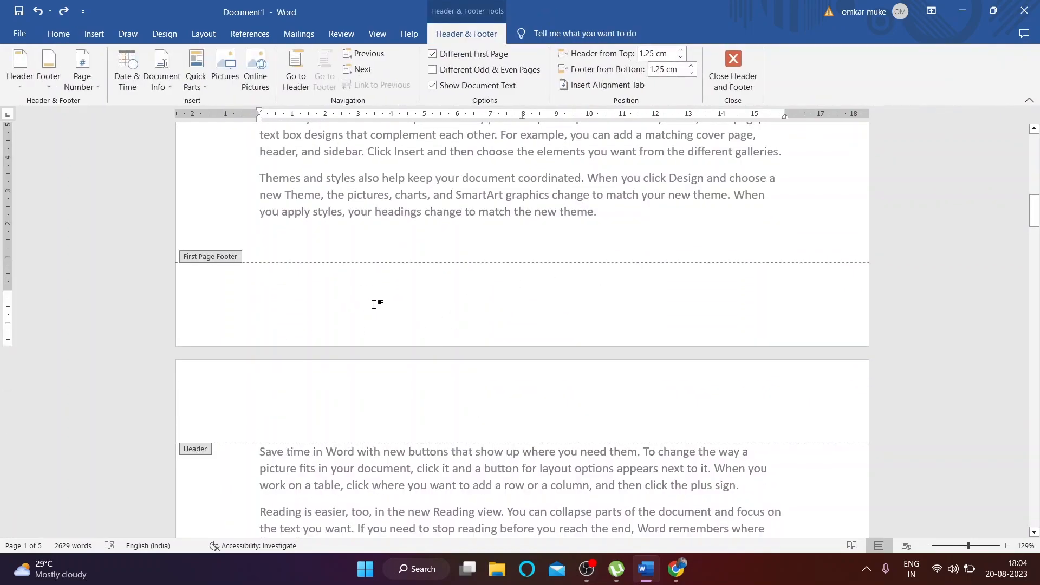
scroll(503, 347, "up", 8)
double_click(511, 337)
scroll(510, 327, "up", 5)
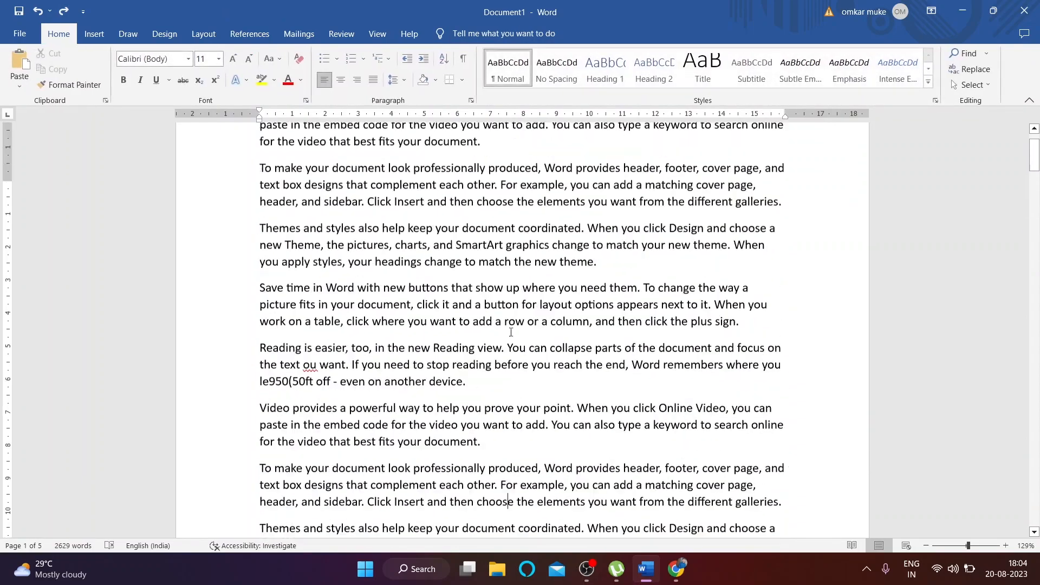
Step: Insert a blank header and try the text INTRODUCTION, then undo back to three placeholders
left_click(93, 34)
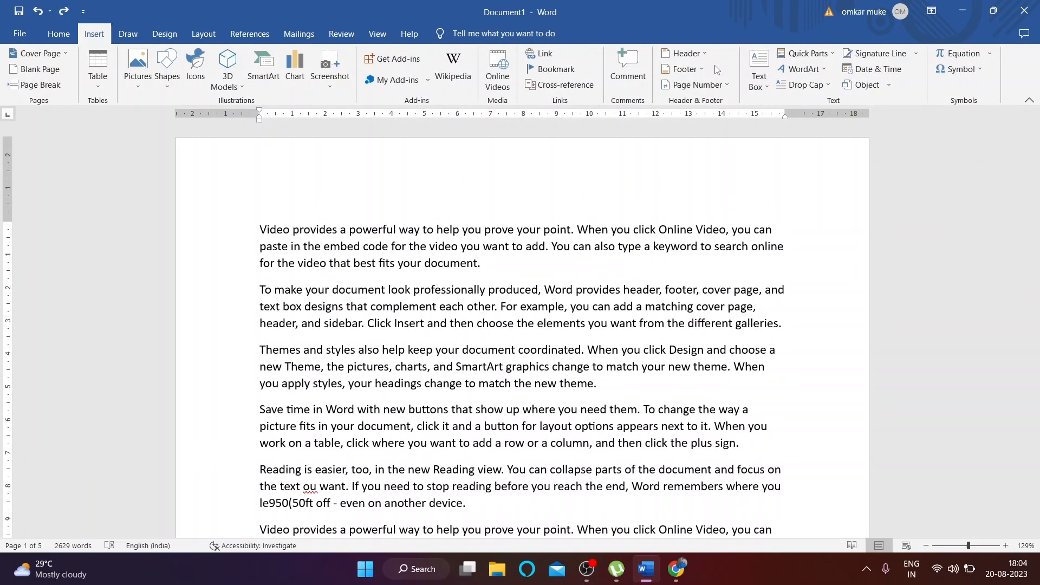
left_click(685, 53)
left_click(726, 109)
type("rthhtyhyhyh")
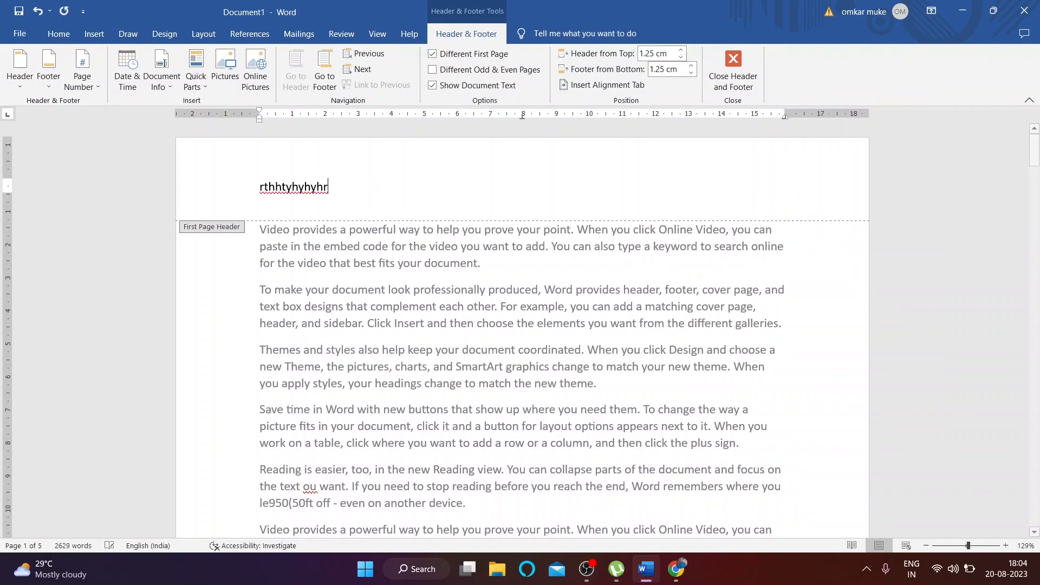
key("BackSpace")
key("BackSpace")
key("BackSpace")
key("BackSpace")
key("BackSpace")
key("BackSpace")
key("BackSpace")
key("BackSpace")
key("BackSpace")
key("BackSpace")
key("BackSpace")
key("Caps_Lock")
type("I")
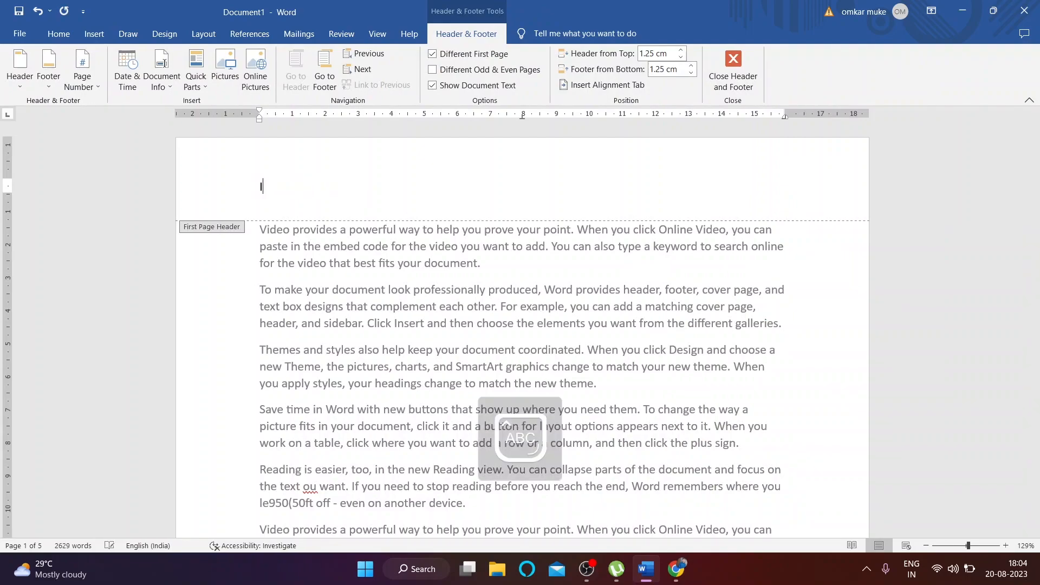
type("NTRODUCTION")
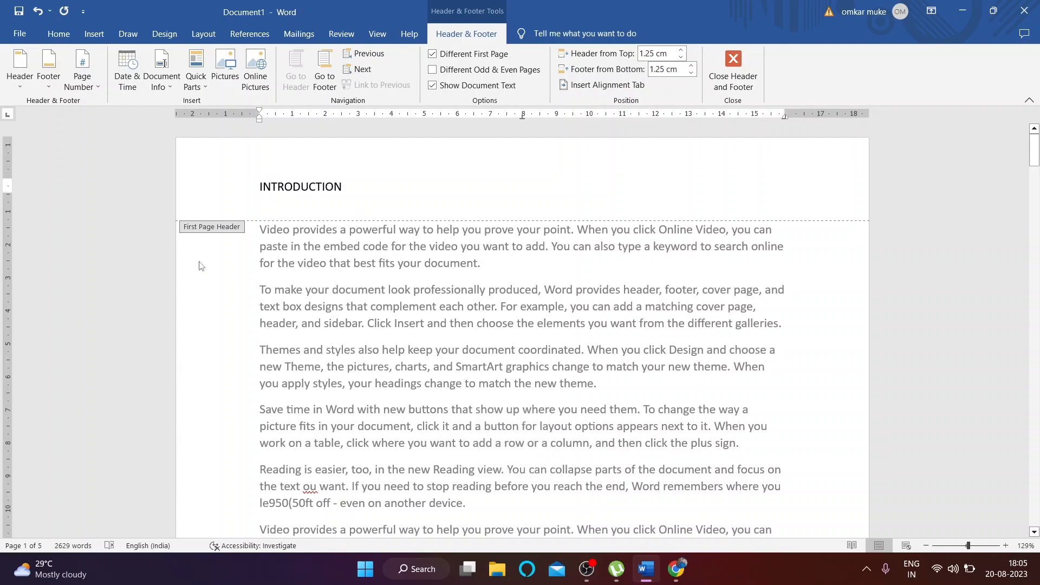
double_click(293, 265)
scroll(285, 196, "down", 5)
key("ctrl+z")
key("ctrl+z")
key("ctrl+z")
Step: Fill the left, middle and right header placeholders with RFEEFER, ERFERF and ERFERF
left_click(344, 205)
type("RFEEFER")
left_click(522, 187)
type("ERFERF")
left_click(765, 200)
type("ERFERFE")
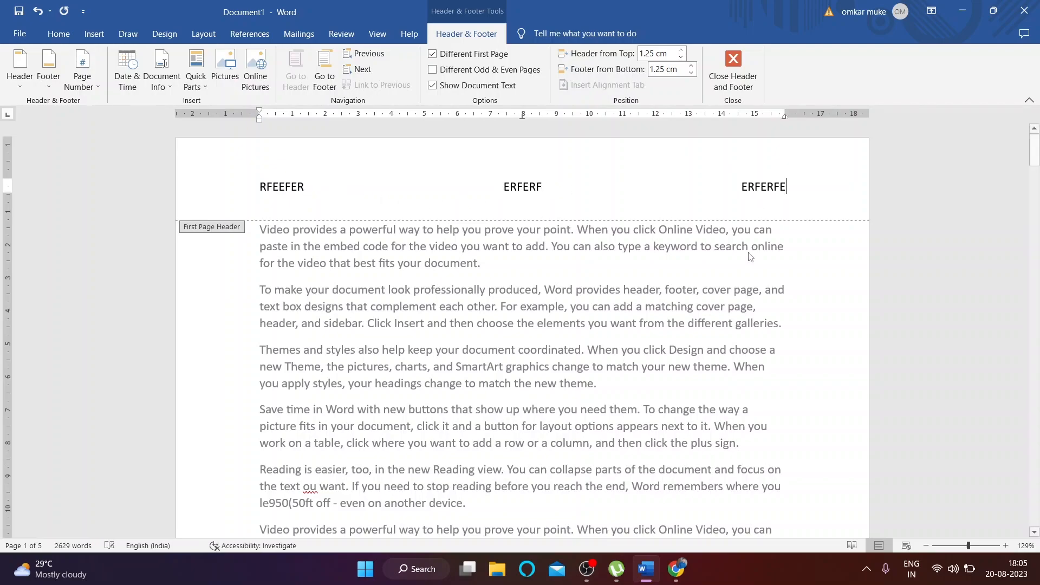
key("Escape")
scroll(563, 378, "down", 4)
scroll(569, 371, "up", 7)
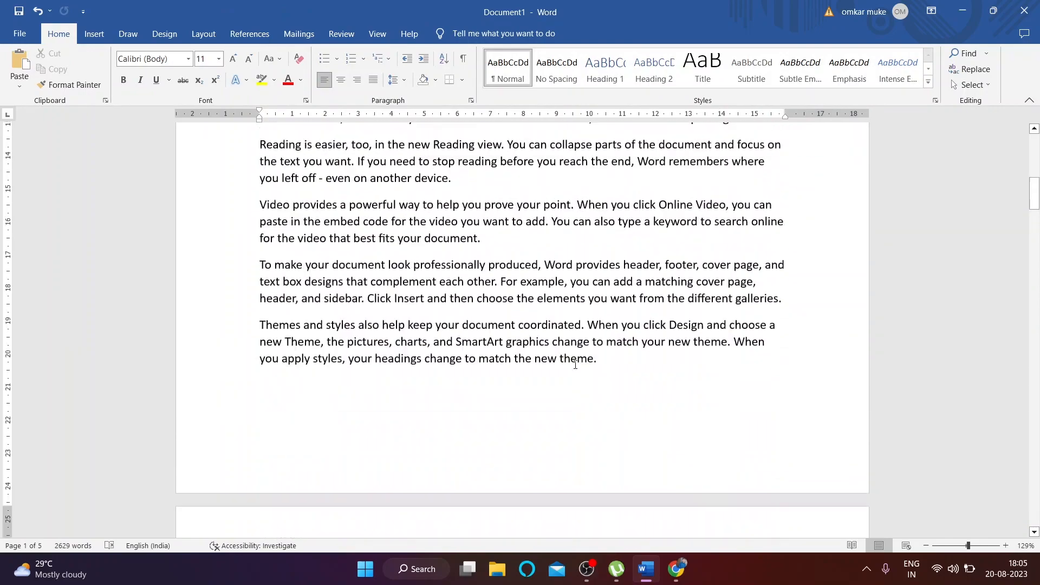
Step: Insert a blank footer reading GO TO NEXT PAGE and return to the body text
left_click(94, 34)
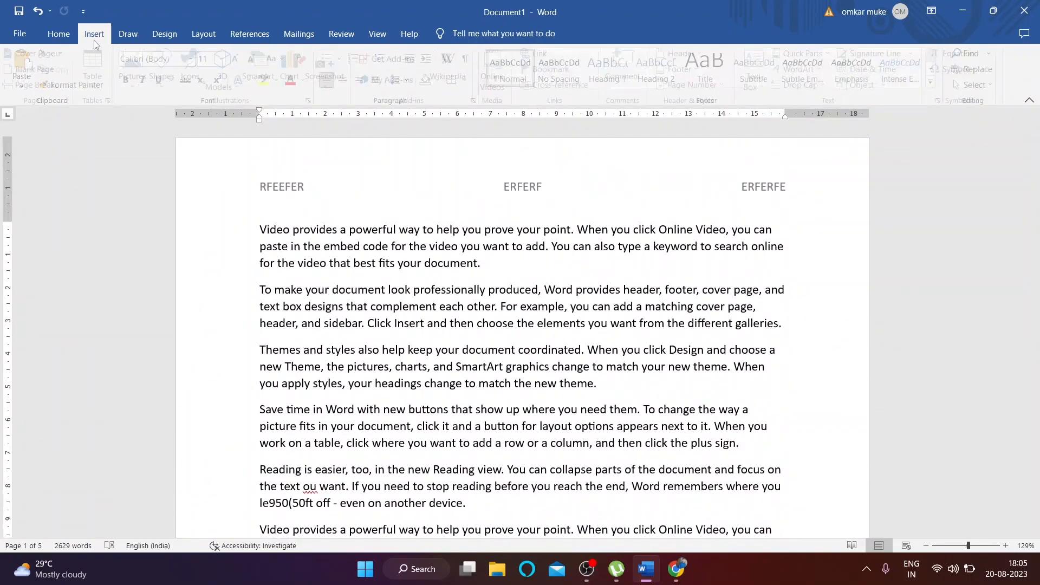
left_click(664, 71)
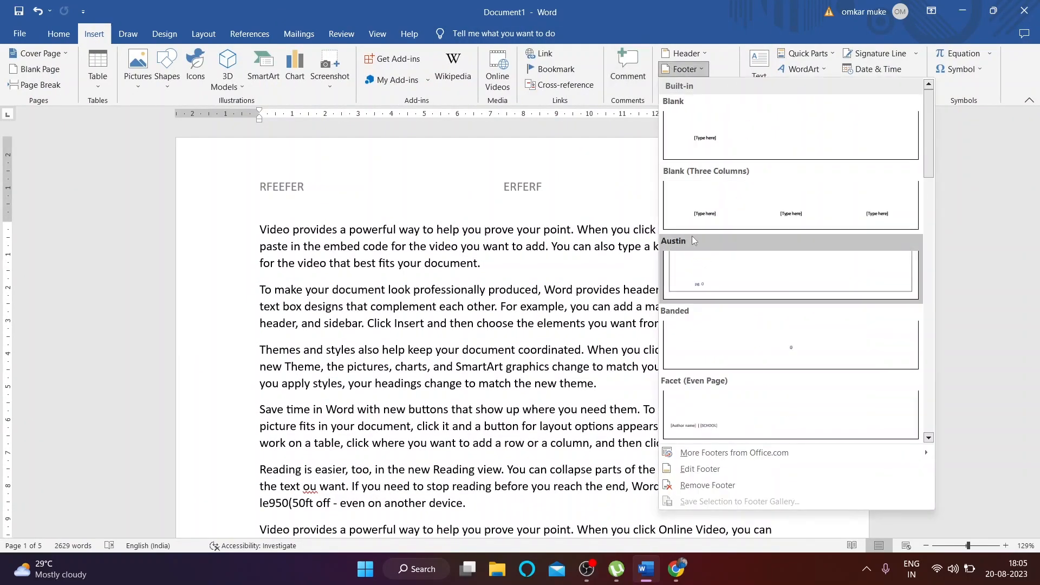
left_click(746, 135)
type("ERFERFERFR")
key("BackSpace")
key("BackSpace")
key("BackSpace")
key("BackSpace")
key("BackSpace")
key("BackSpace")
key("BackSpace")
key("BackSpace")
type("GOG")
key("BackSpace")
key("BackSpace")
key("BackSpace")
key("BackSpace")
scroll(497, 427, "up", 3)
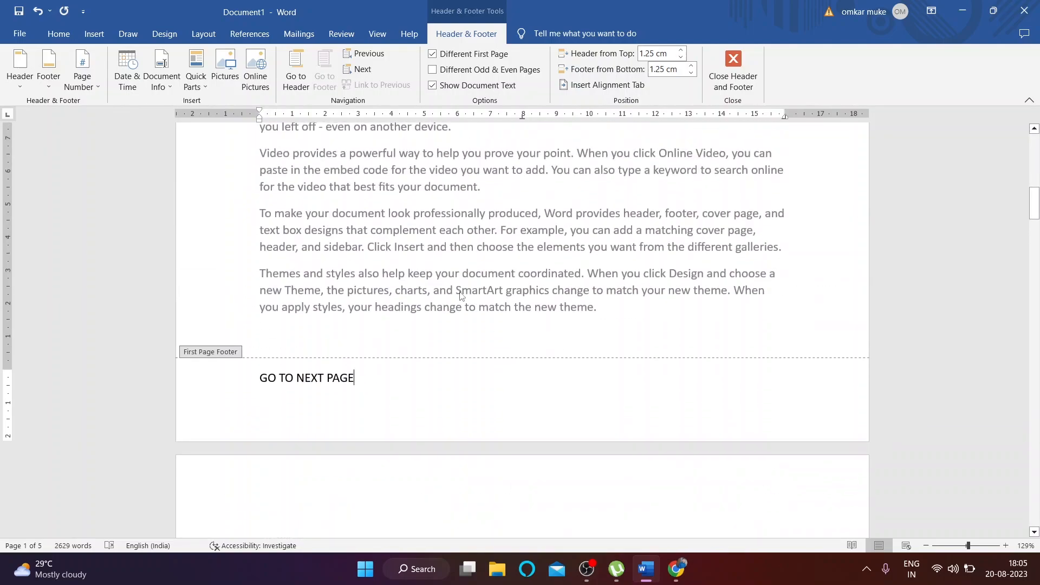
triple_click(459, 291)
scroll(361, 405, "up", 3)
scroll(361, 411, "down", 11)
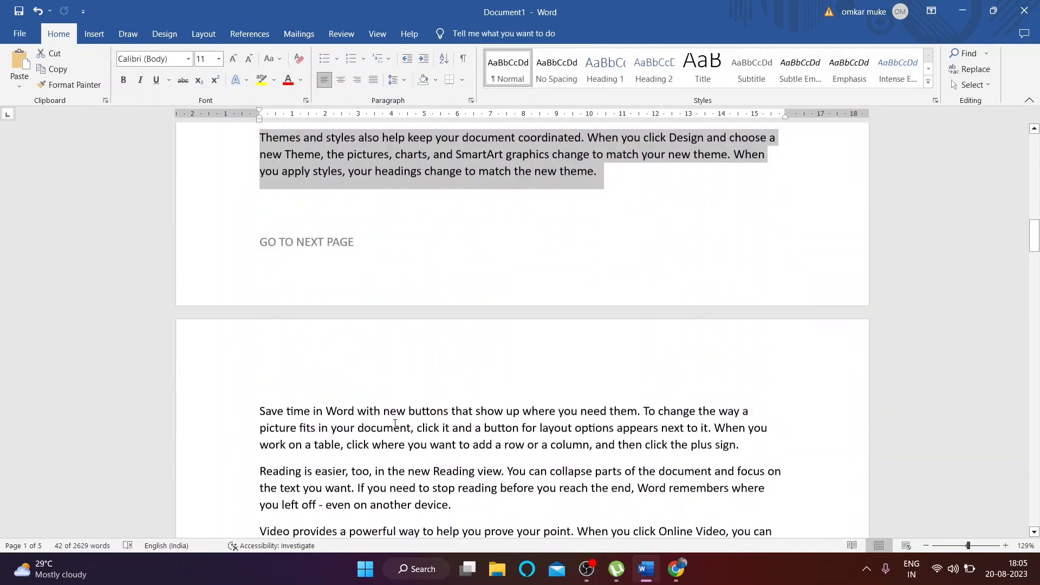
mouse_move(1036, 251)
left_mouse_down()
mouse_move(1036, 219)
mouse_move(1036, 239)
left_mouse_up()
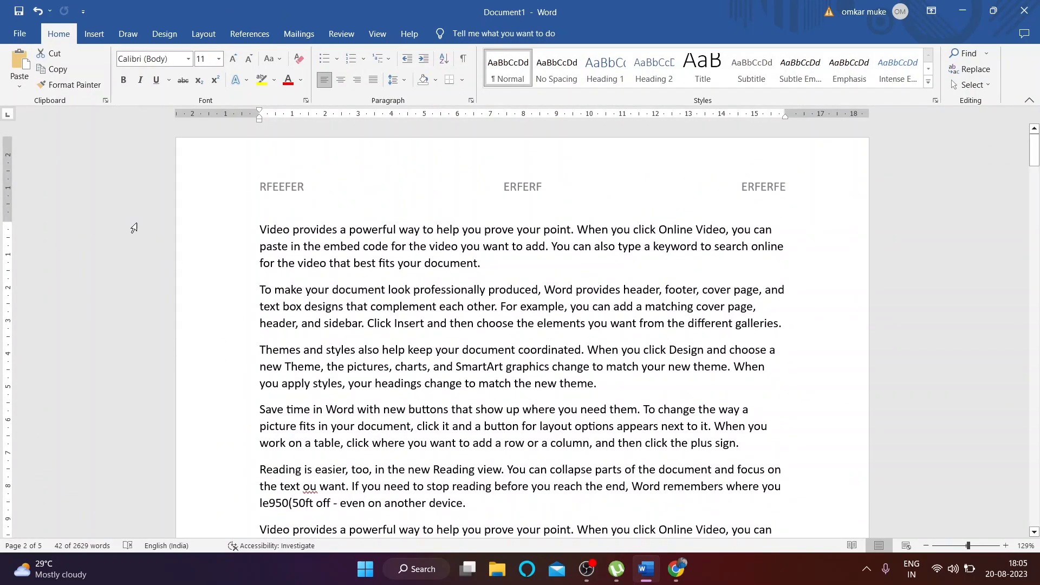
Step: Remove the RFEEFER/ERFERF header from the document and close header and footer editing
left_click(94, 33)
left_click(684, 53)
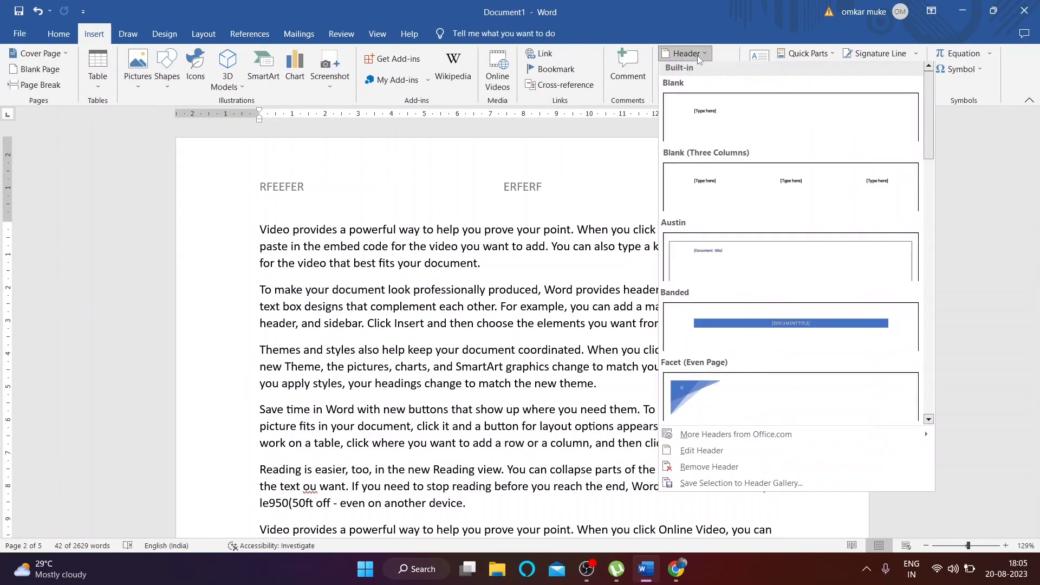
scroll(677, 394, "down", 10)
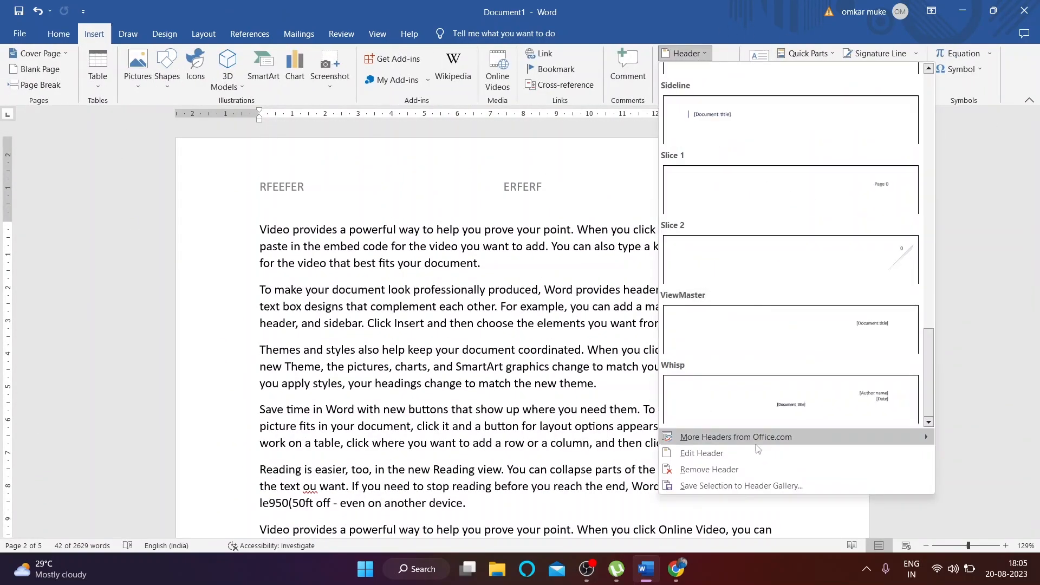
left_click(710, 469)
left_click(697, 85)
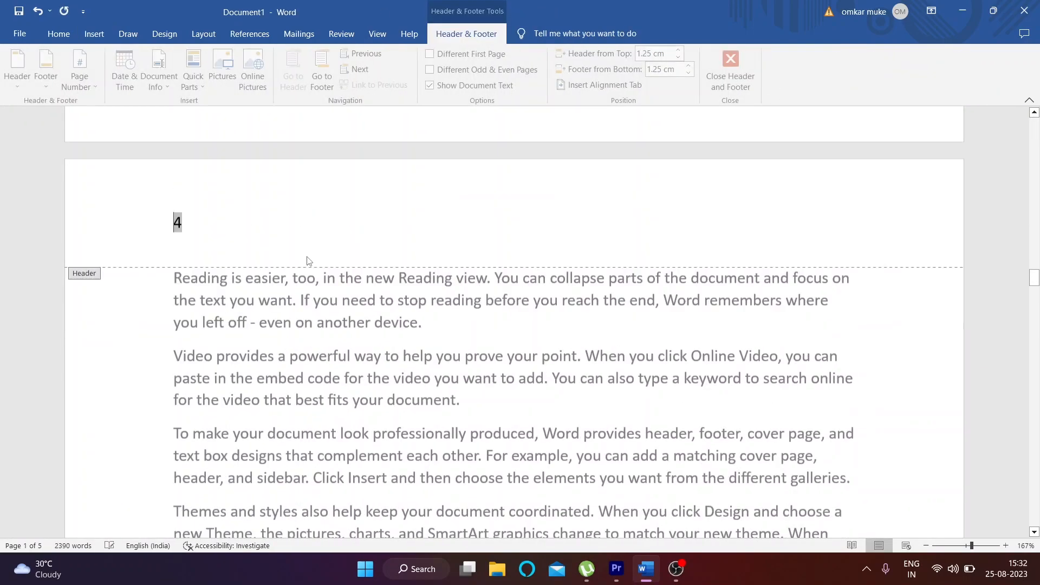
scroll(307, 261, "up", 2)
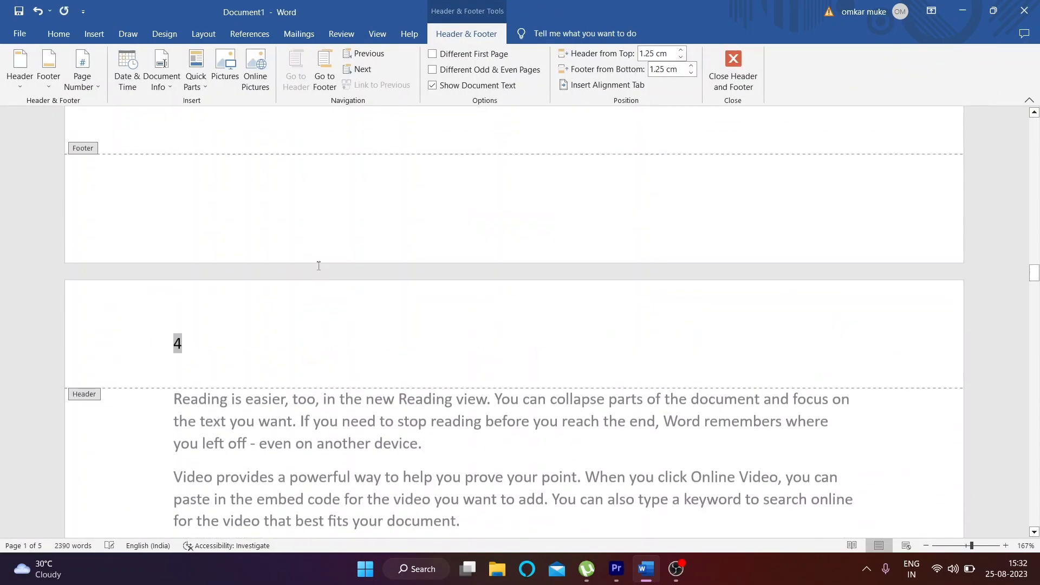
left_click(730, 70)
left_click_drag(1035, 289, 1034, 117)
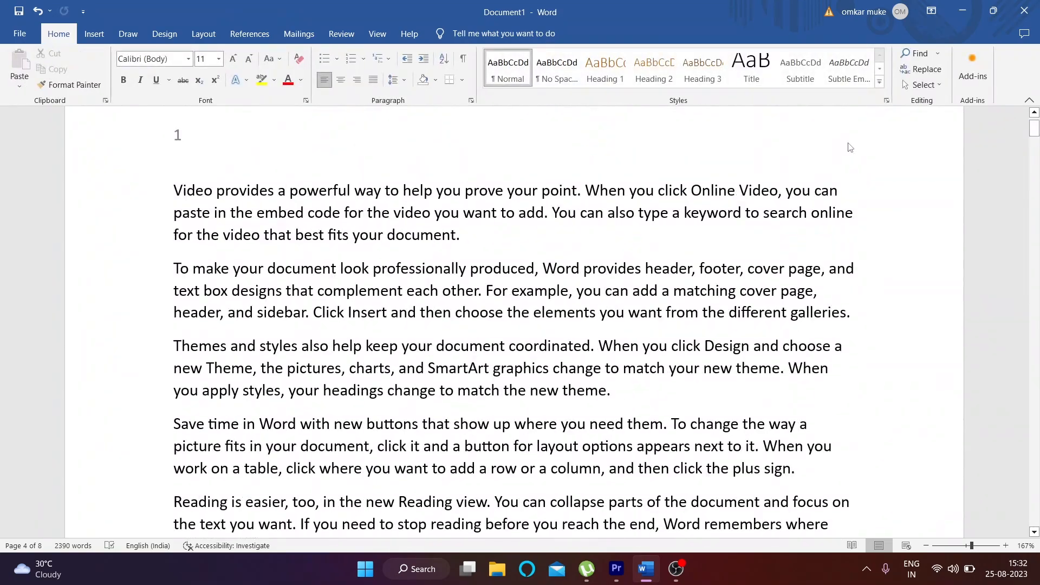
scroll(190, 288, "down", 6)
scroll(189, 287, "down", 5)
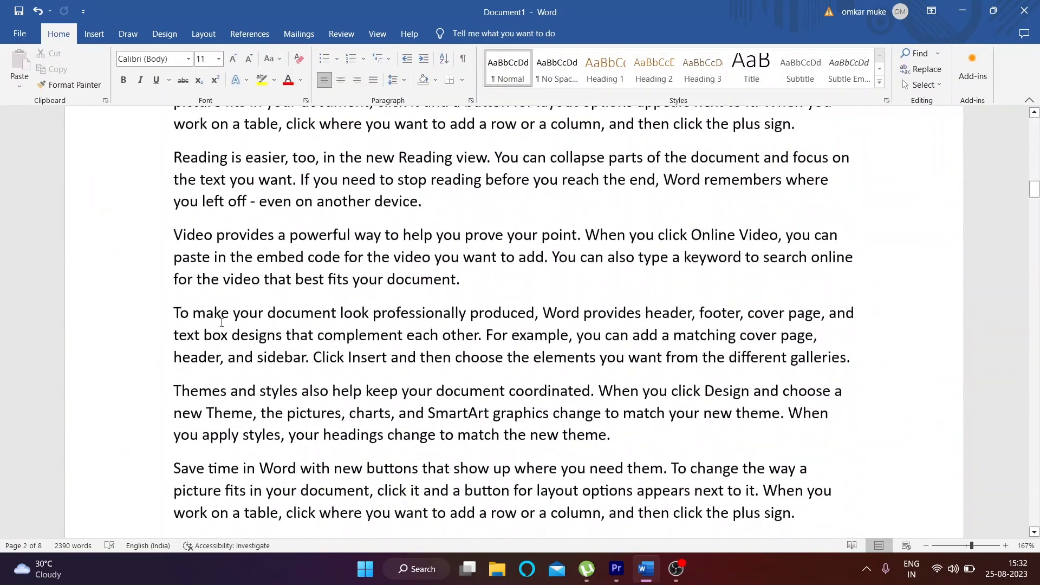
left_click_drag(1032, 233, 1033, 119)
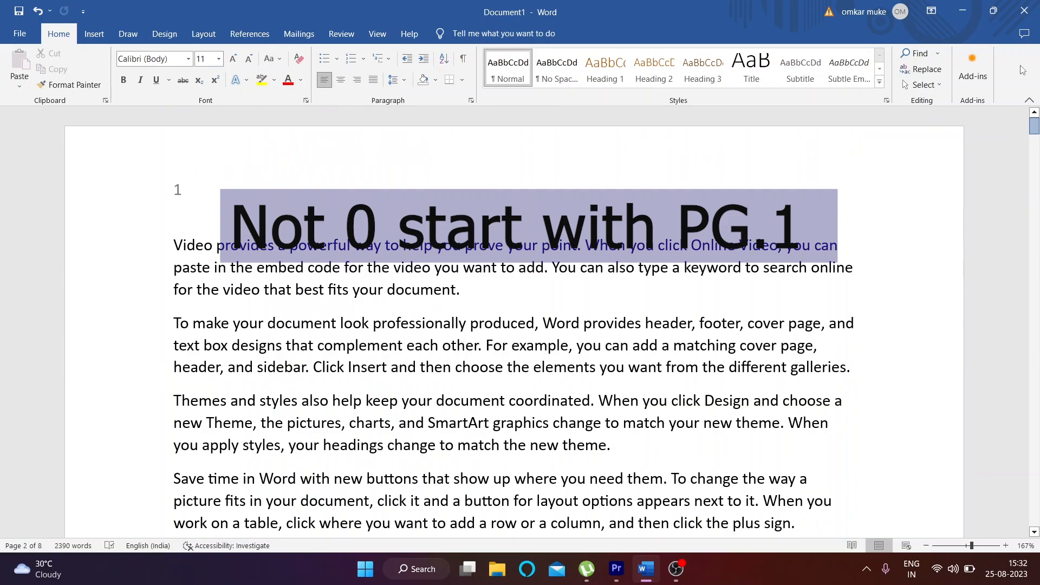
Step: Add Page Margins page numbers, showing 'Page | 0' beside the first page's body text
left_click(104, 34)
left_click(657, 67)
mouse_move(695, 135)
left_click(406, 209)
scroll(222, 239, "up", 3)
scroll(222, 239, "up", 4)
double_click(590, 247)
left_click_drag(1035, 302, 991, 80)
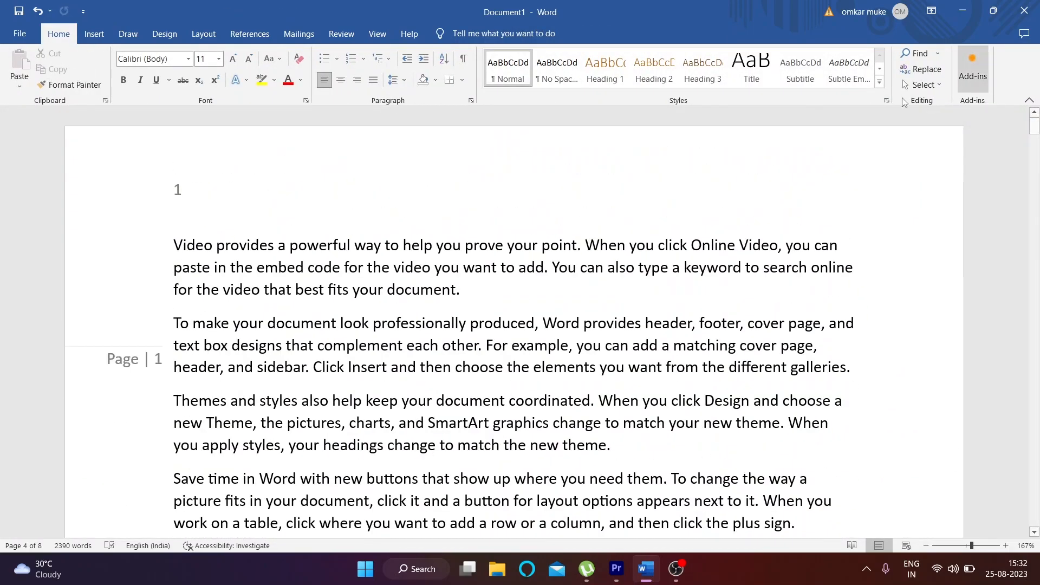
scroll(76, 360, "down", 18)
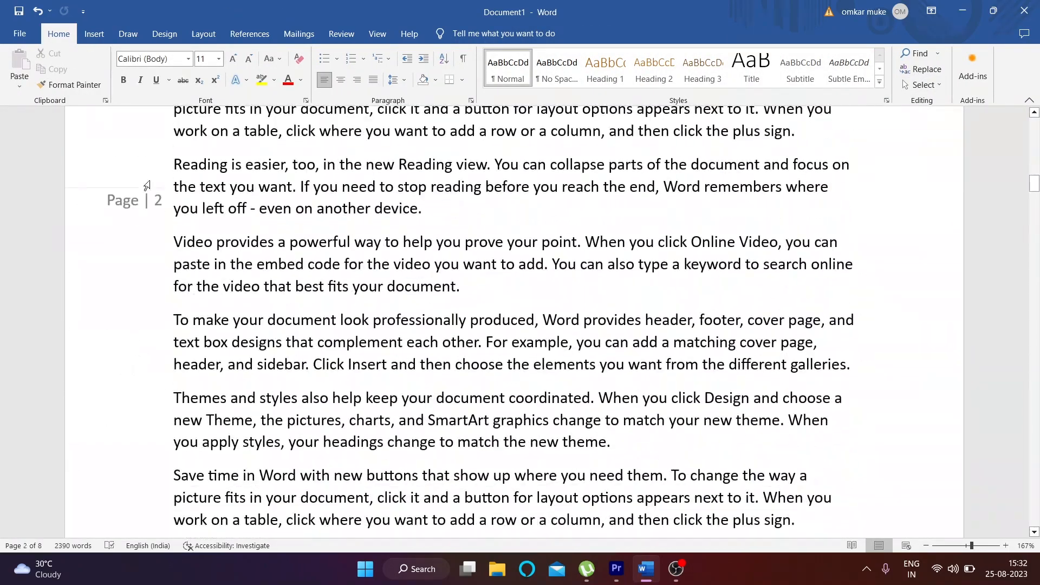
scroll(169, 295, "down", 10)
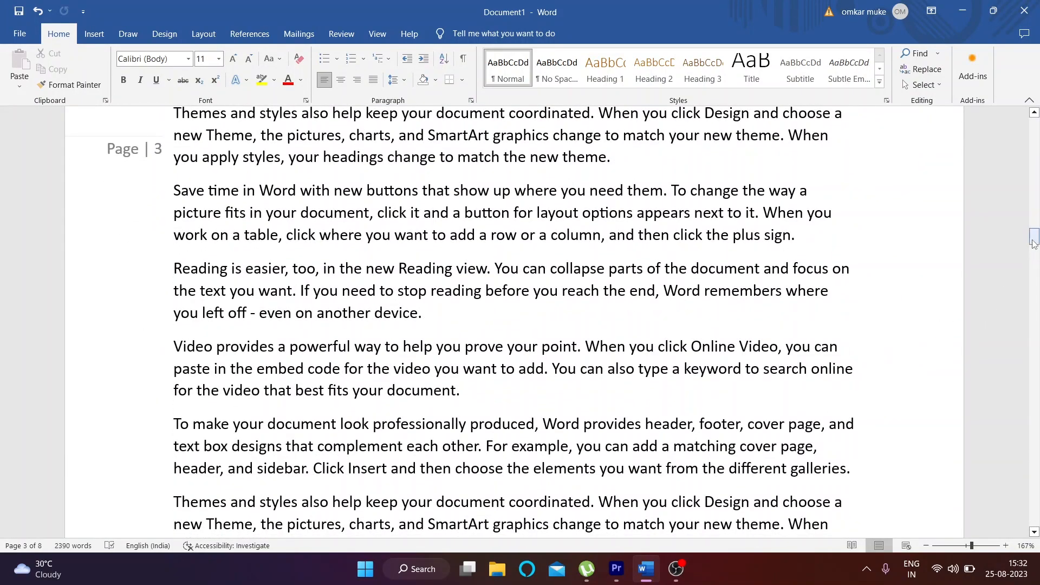
left_click(95, 33)
left_click(658, 68)
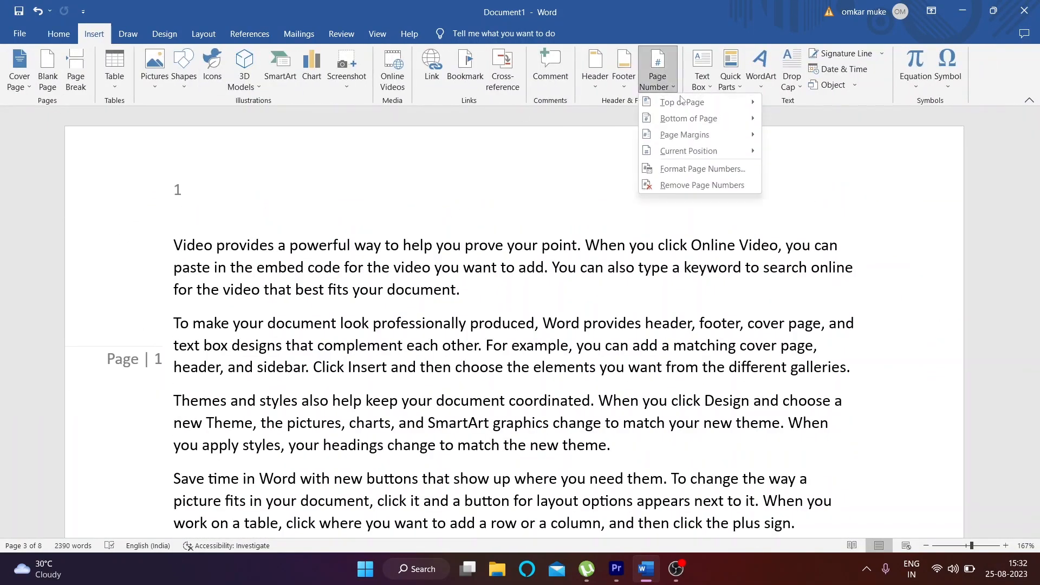
mouse_move(683, 119)
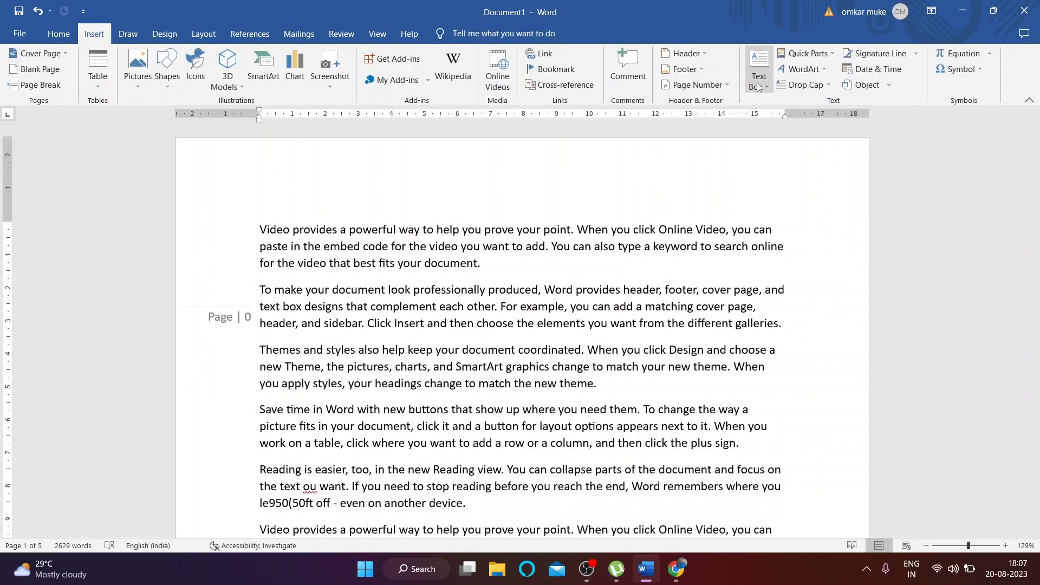
left_click(759, 87)
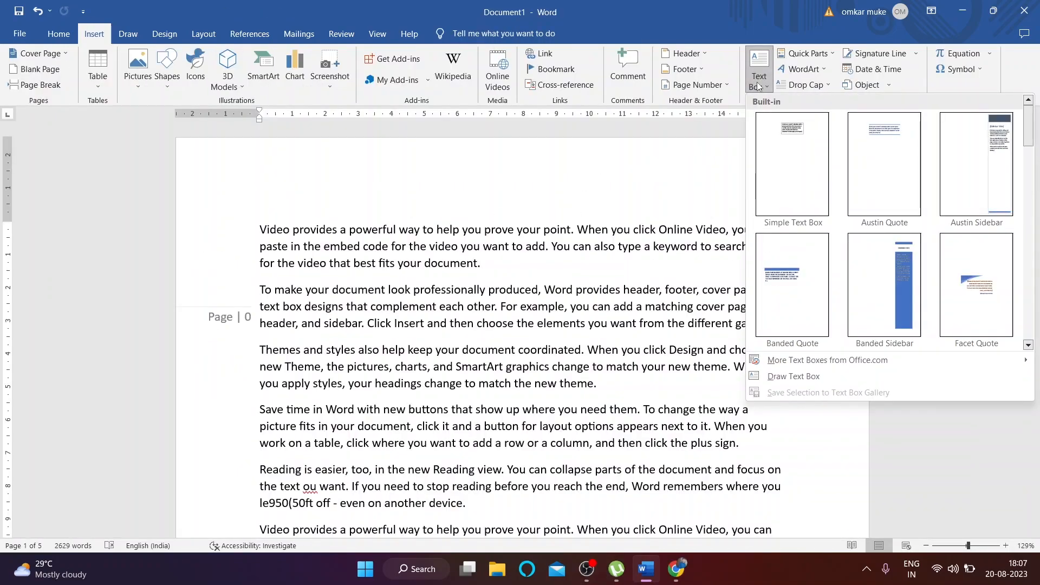
left_click(807, 152)
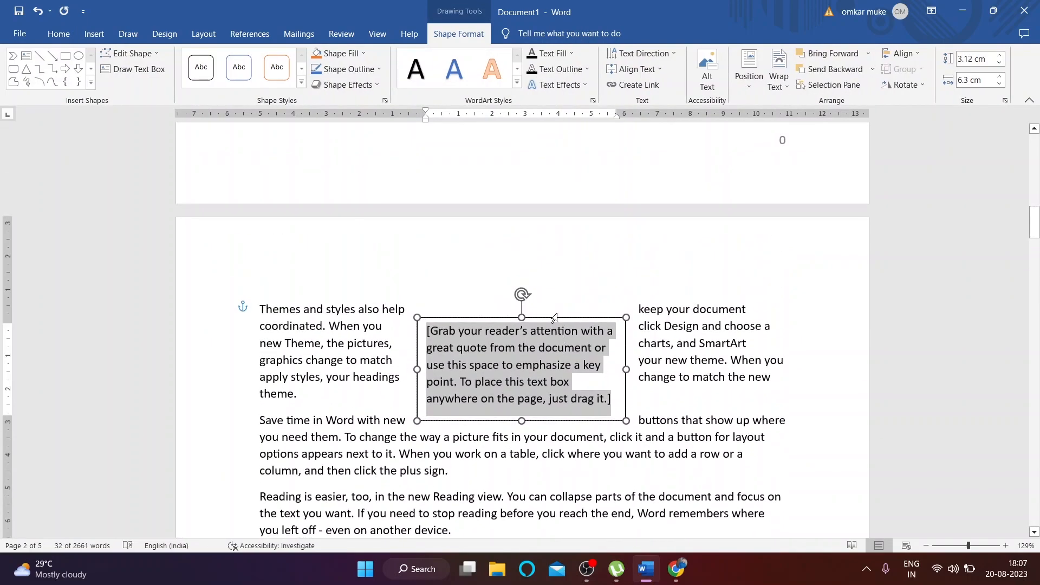
left_click(554, 317)
left_click_drag(582, 322, 617, 149)
scroll(639, 369, "up", 7)
left_click_drag(621, 491, 626, 148)
left_click(611, 229)
type("EFEFERFREFERFR")
scroll(611, 229, "up", 5)
left_click_drag(620, 438, 634, 270)
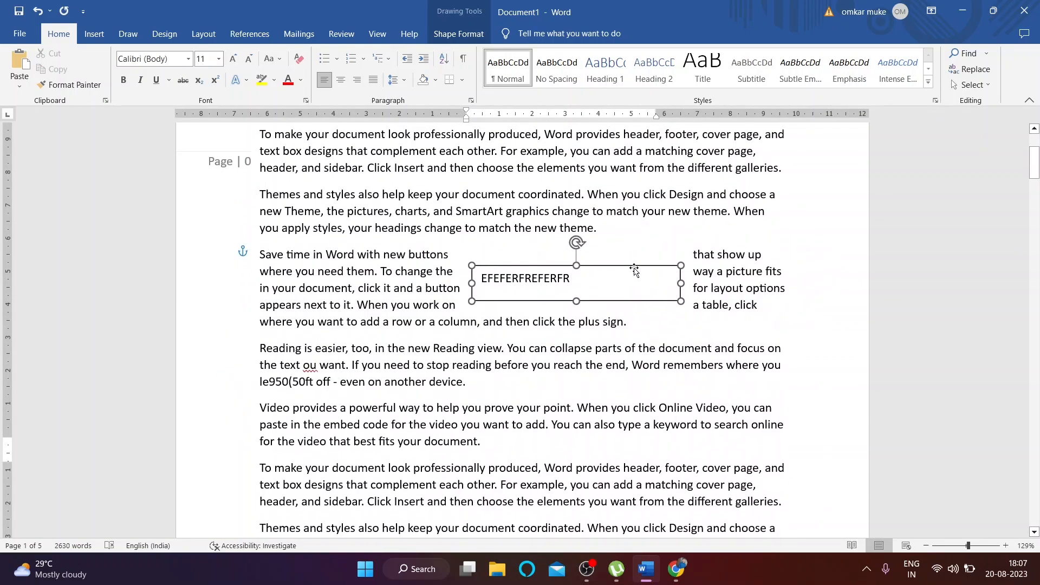
key("Delete")
scroll(380, 162, "up", 1)
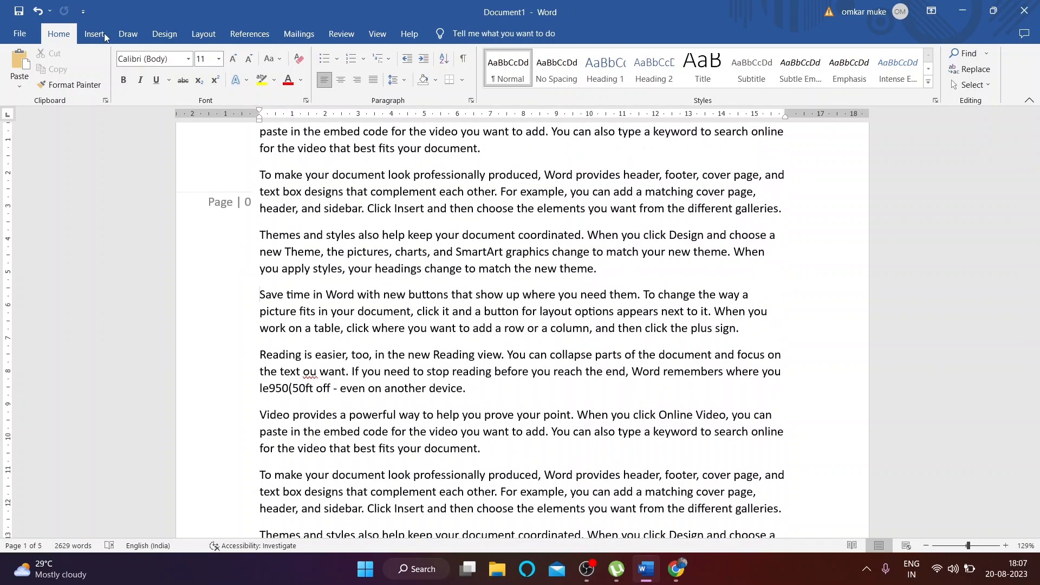
left_click(106, 35)
left_click(768, 80)
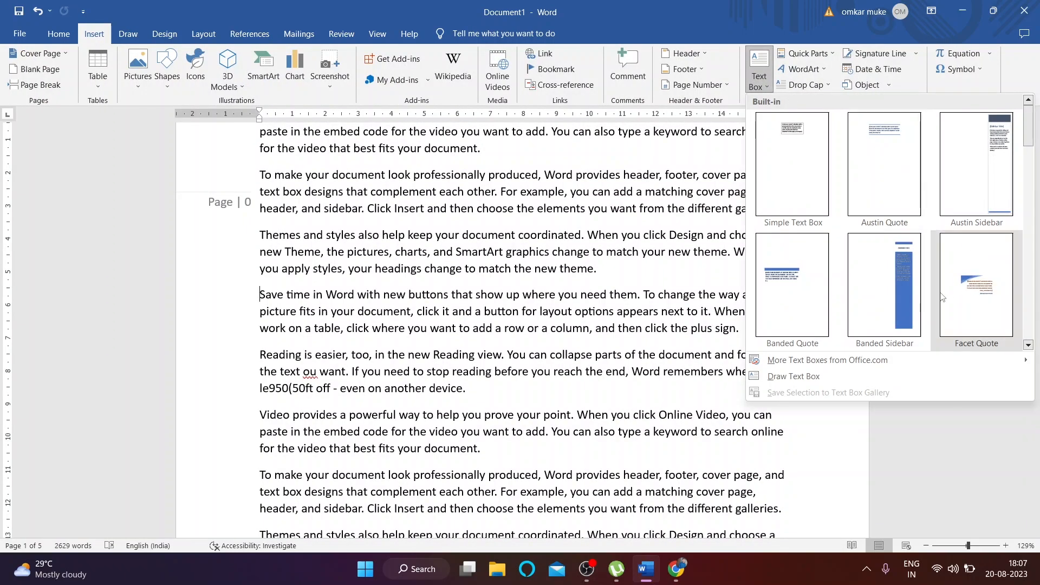
left_click(967, 282)
left_click_drag(619, 419, 559, 247)
key("Delete")
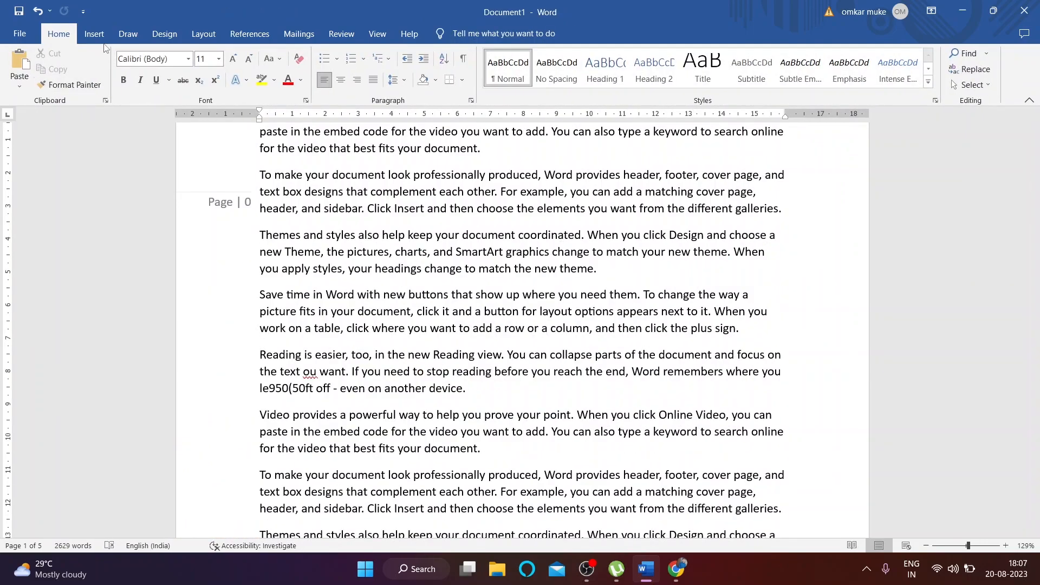
left_click(94, 34)
left_click(759, 69)
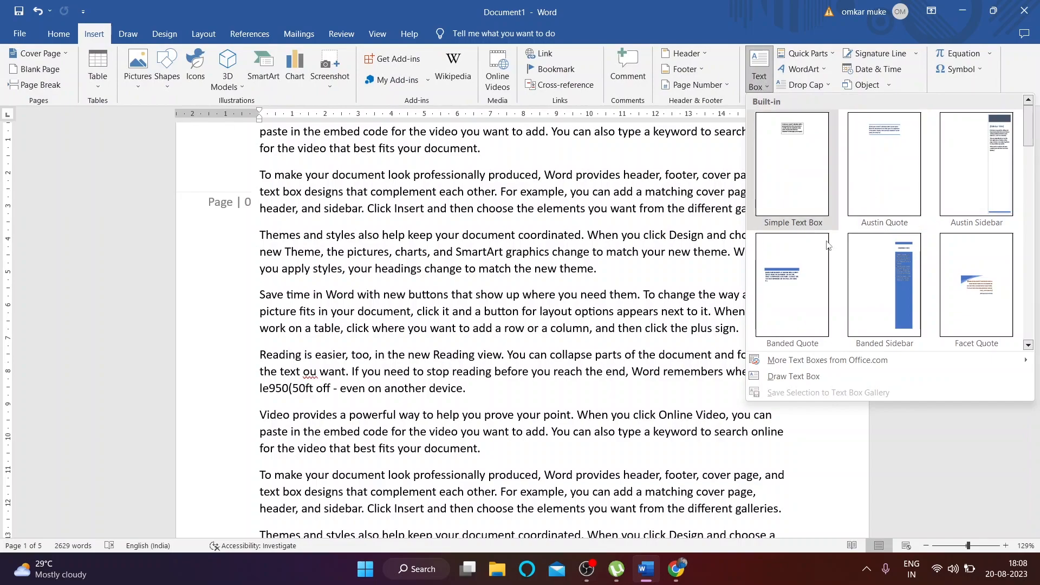
mouse_move(825, 361)
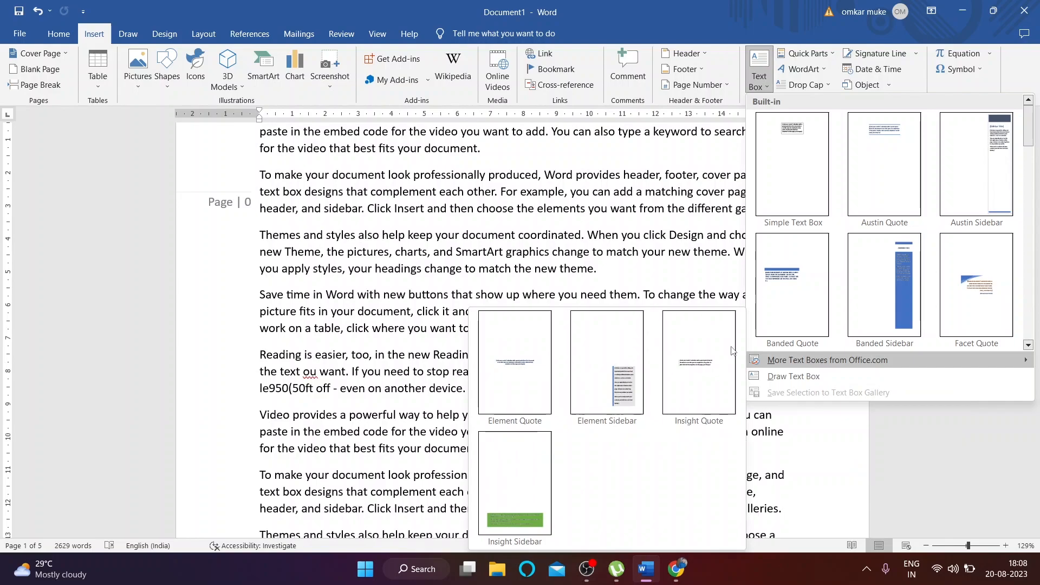
left_click(623, 178)
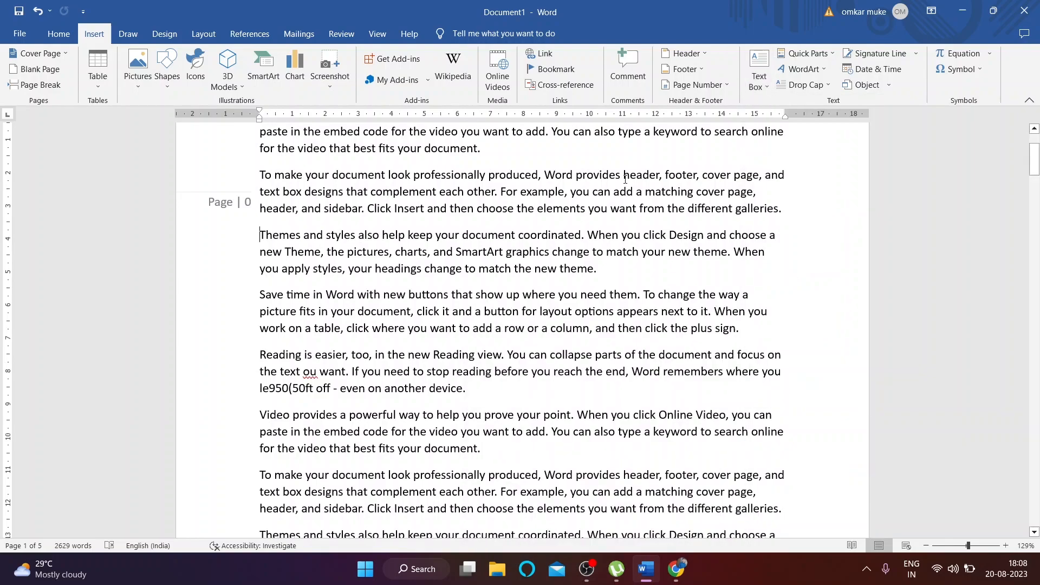
left_click(820, 71)
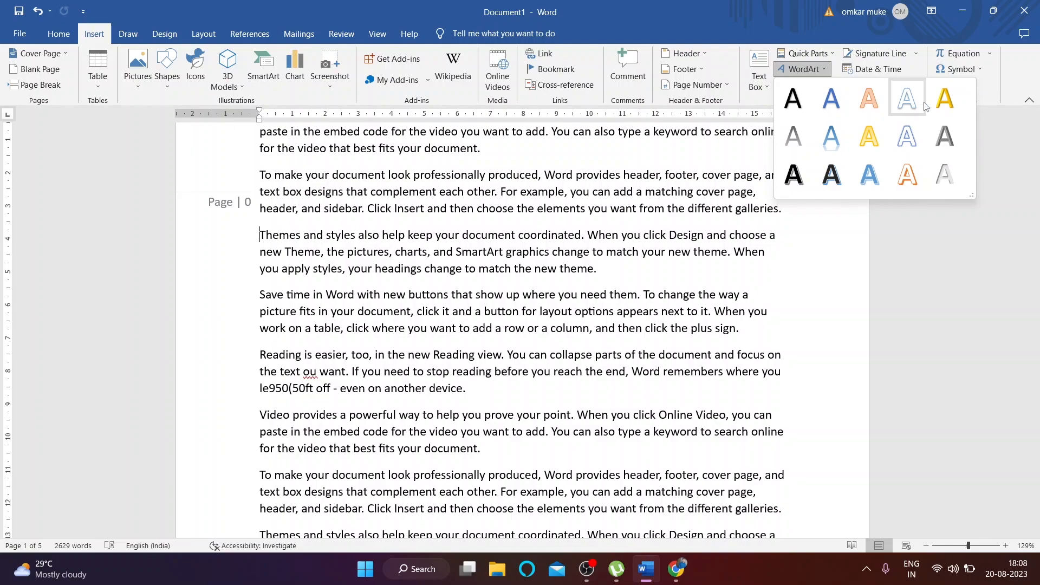
left_click(906, 103)
left_click_drag(473, 230, 661, 224)
left_click(655, 254)
type("EFERFERFREFREFREFr")
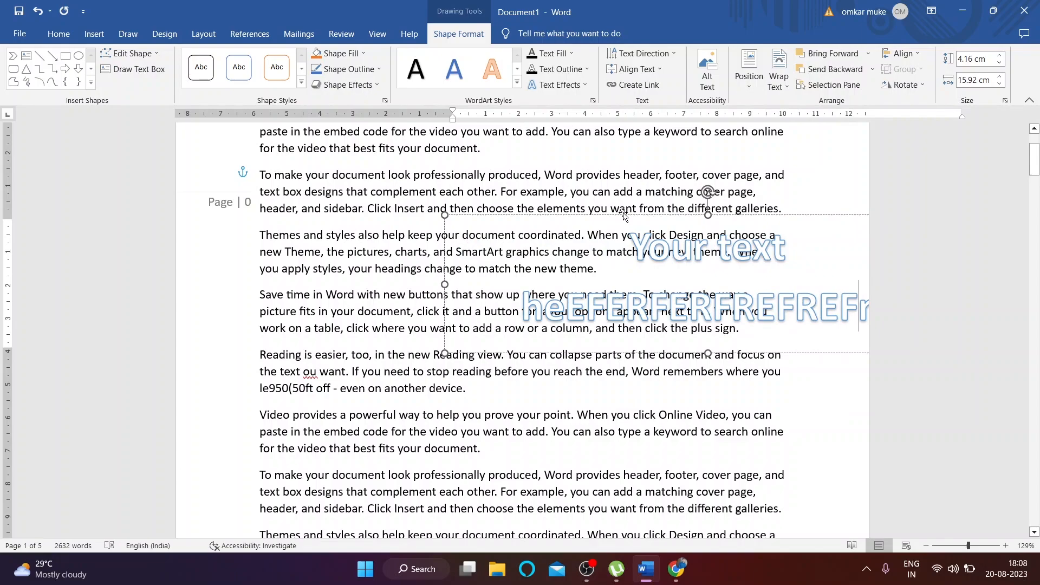
left_click_drag(624, 216, 556, 276)
key("Delete")
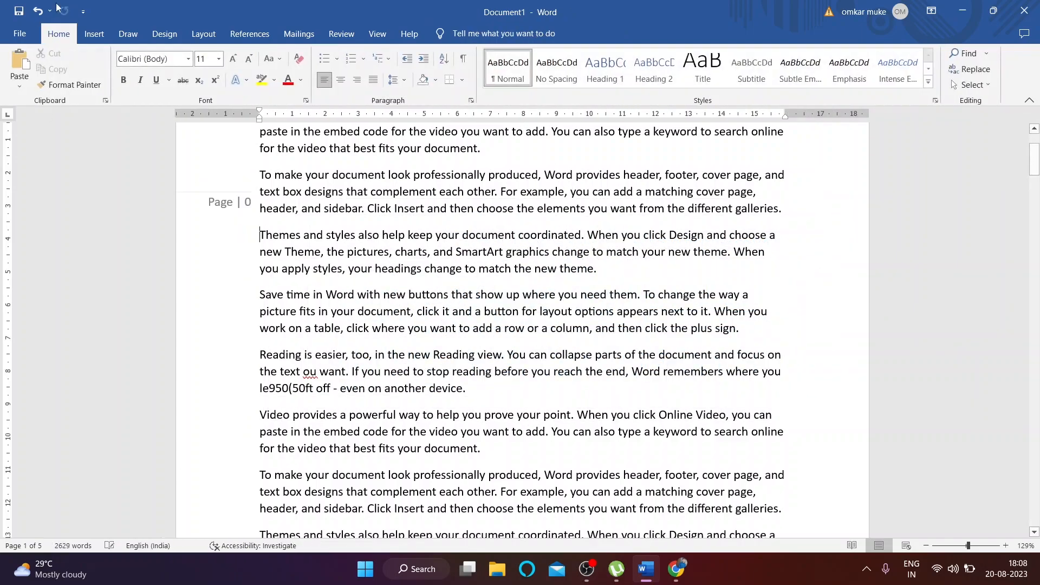
left_click(93, 33)
left_click(803, 68)
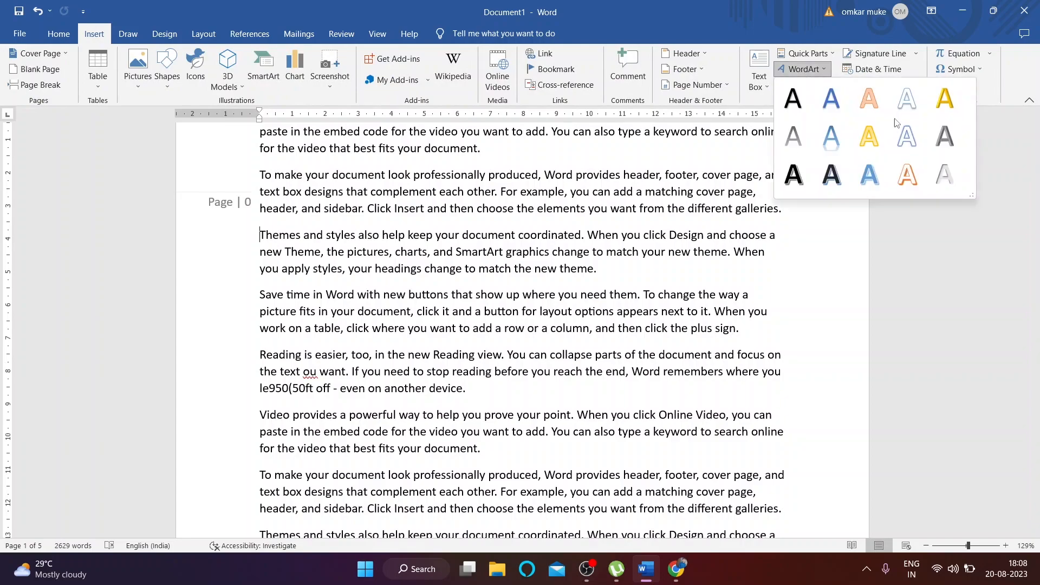
left_click(867, 254)
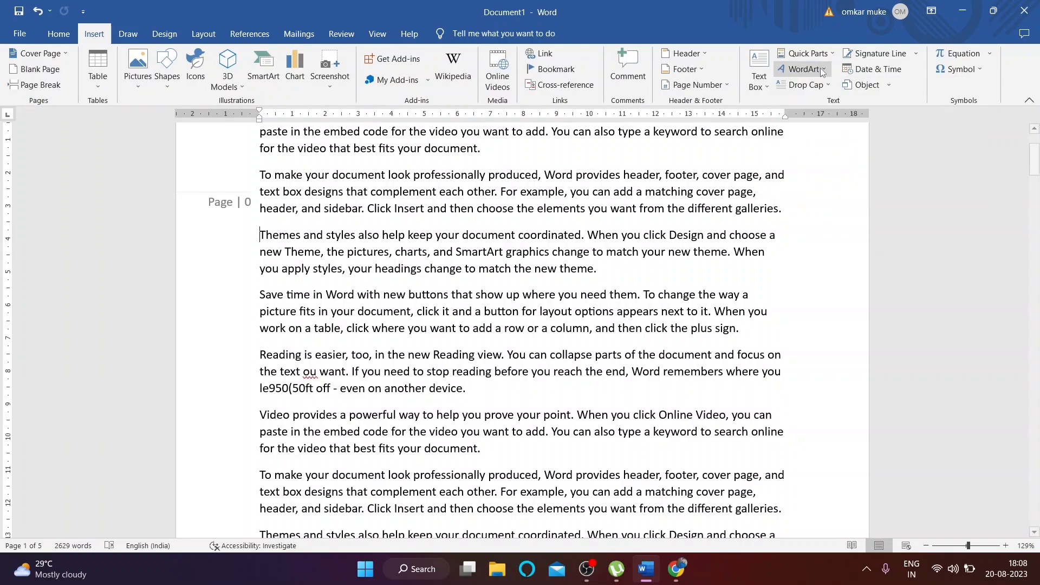
scroll(478, 331, "up", 3)
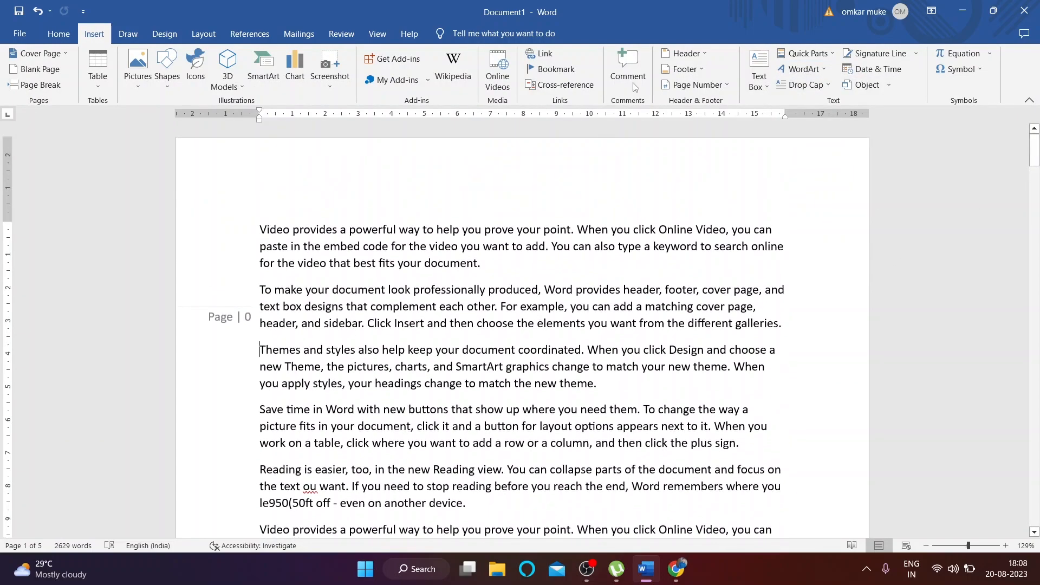
left_click(696, 84)
Step: Remove the page numbers from the document
left_click(714, 190)
left_click(806, 85)
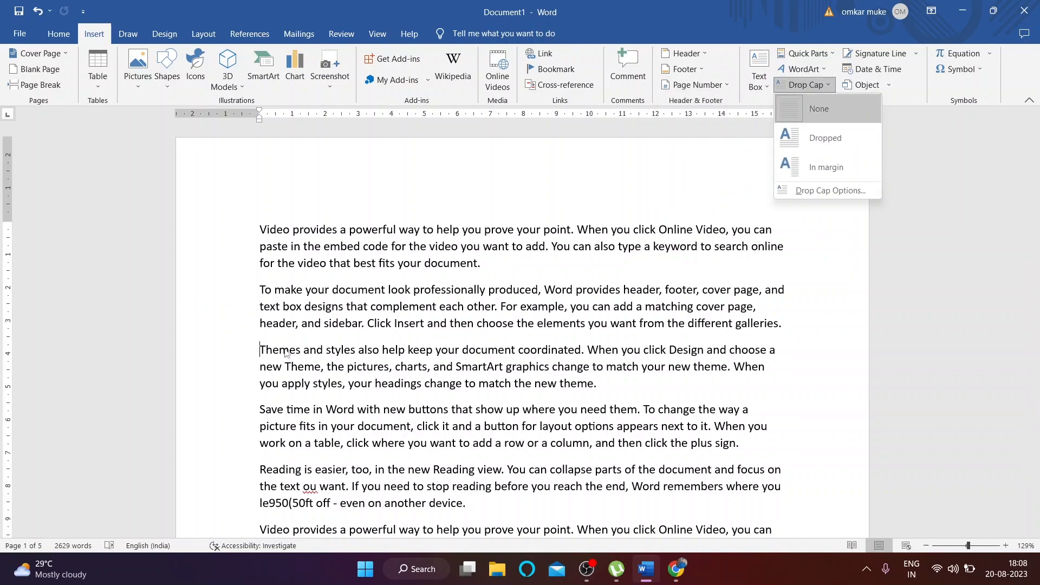
left_click(811, 104)
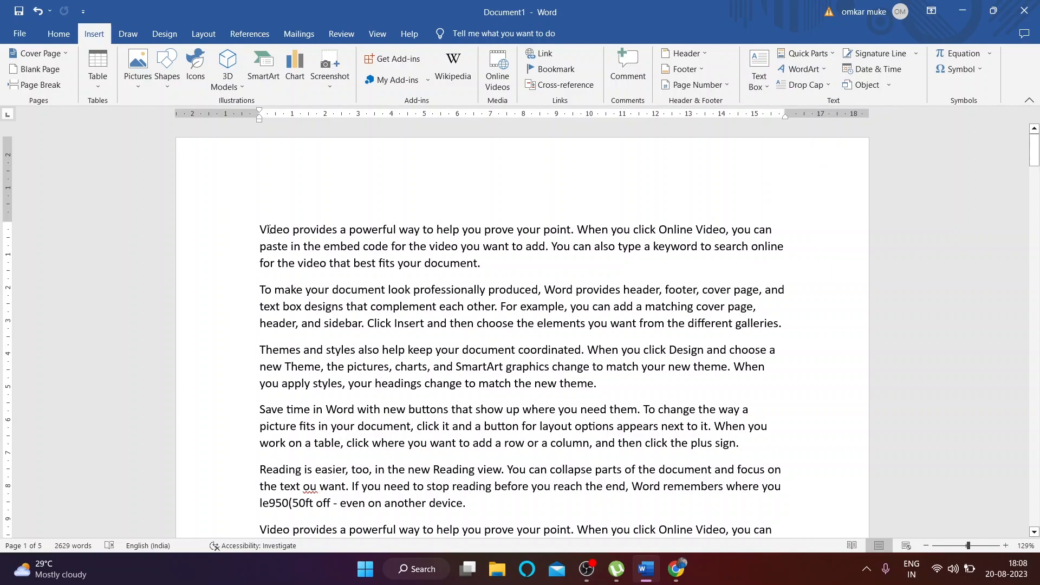
Step: Try a dropped capital on the first paragraph's V, then set Drop Cap back to None
left_click_drag(267, 229, 260, 229)
left_click(806, 84)
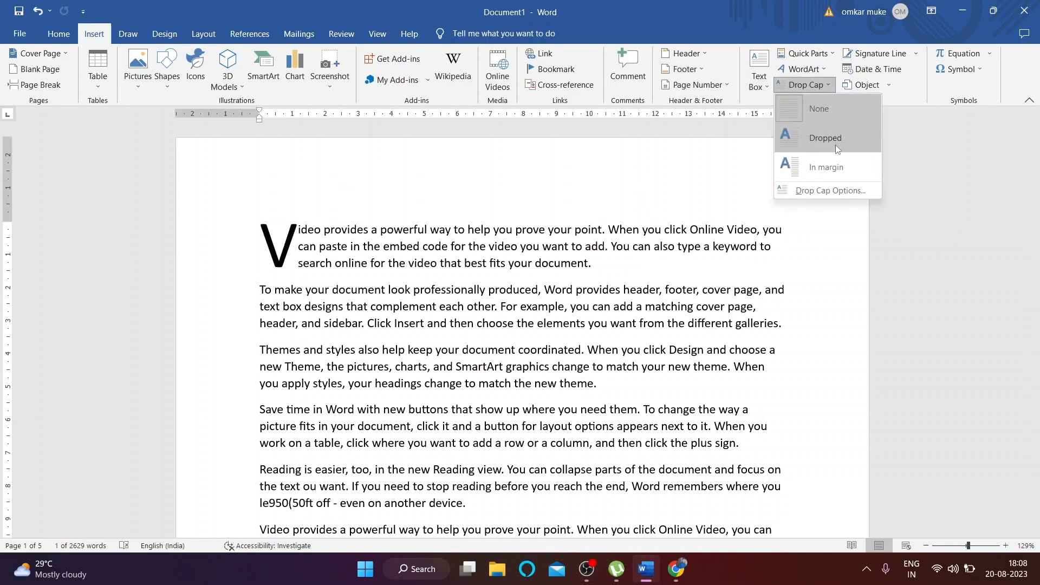
left_click(823, 140)
left_click(264, 355)
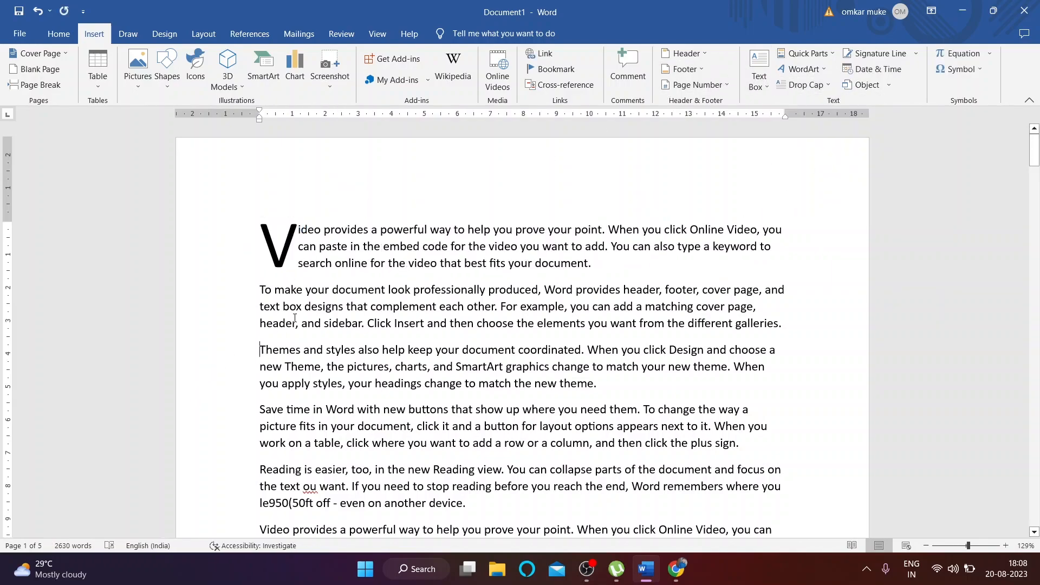
left_click_drag(303, 350, 260, 350)
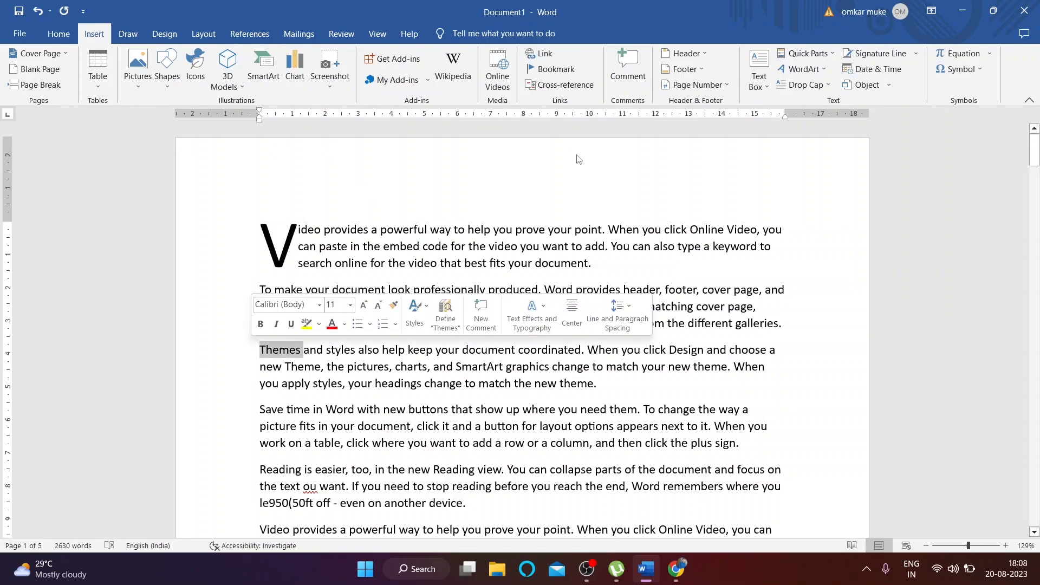
left_click(807, 89)
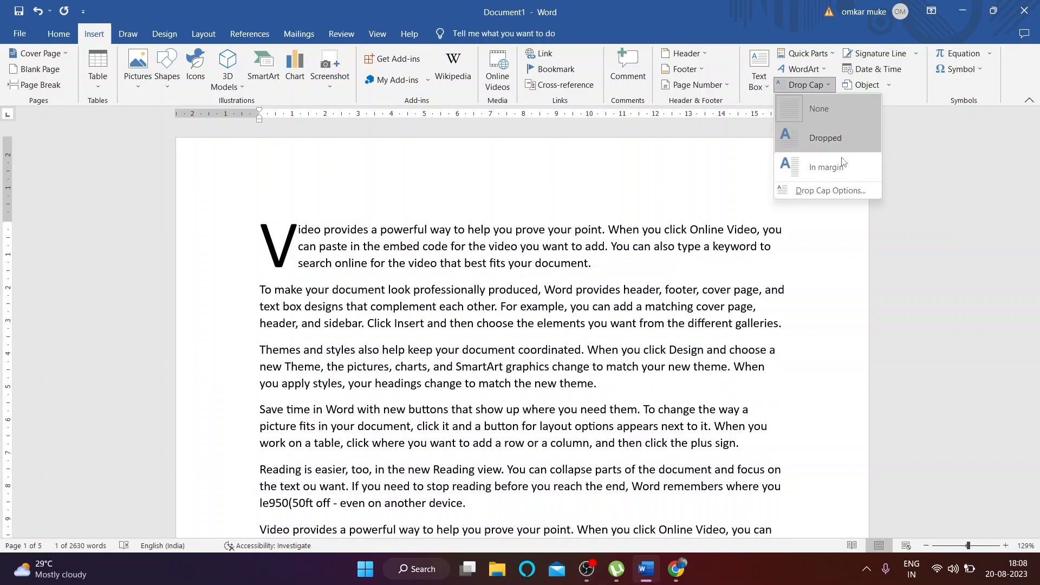
left_click(819, 109)
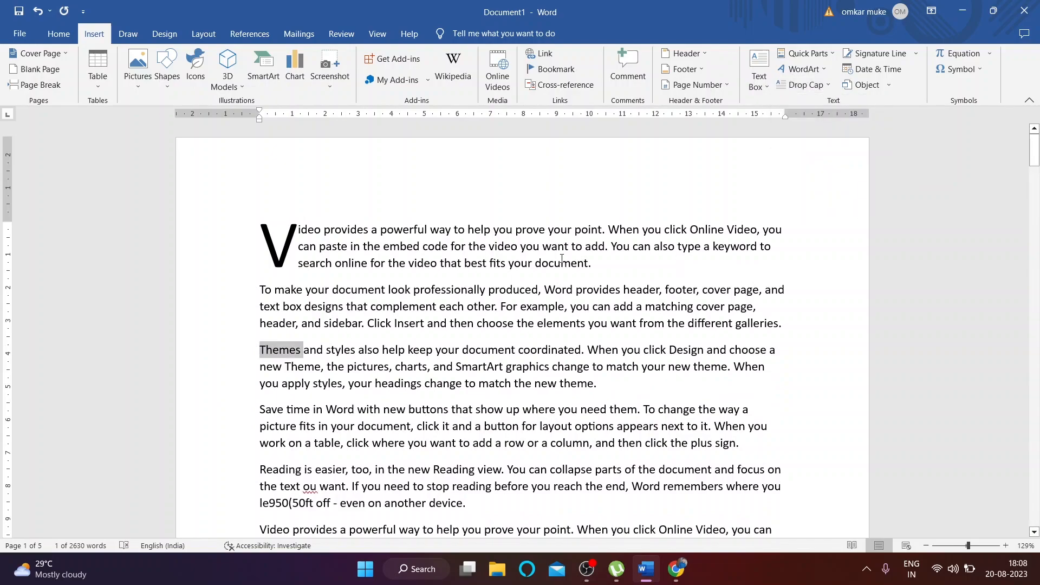
left_click(290, 260)
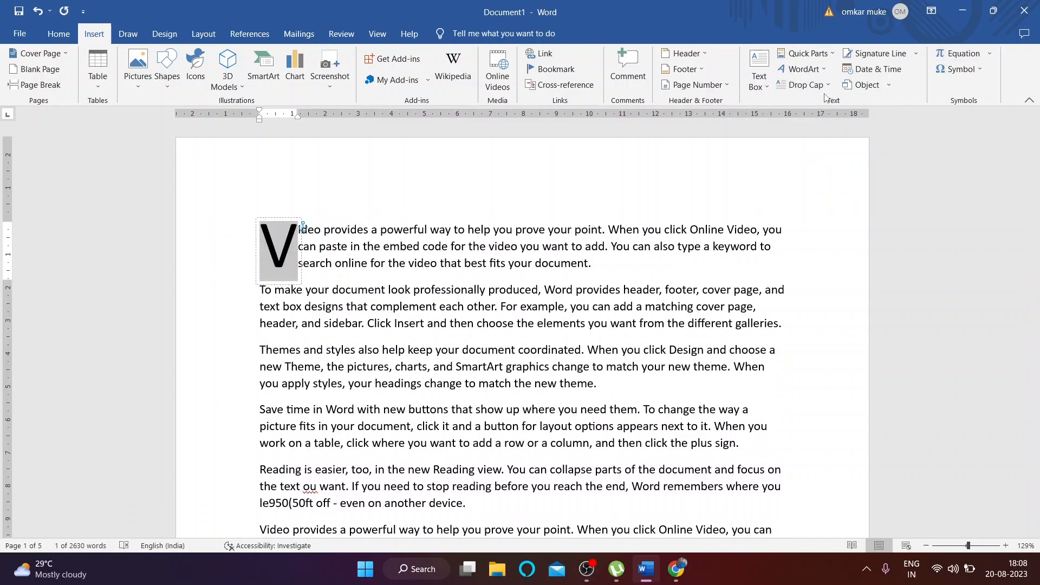
left_click(804, 85)
left_click(810, 113)
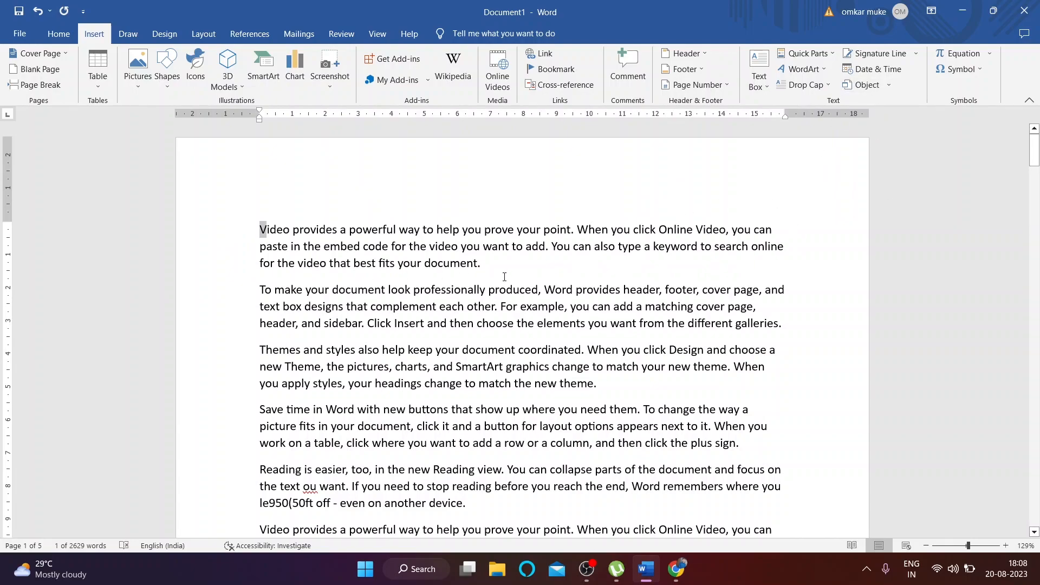
Step: Insert the date as 20 August 2023 after 'document.' in the first paragraph
left_click(894, 71)
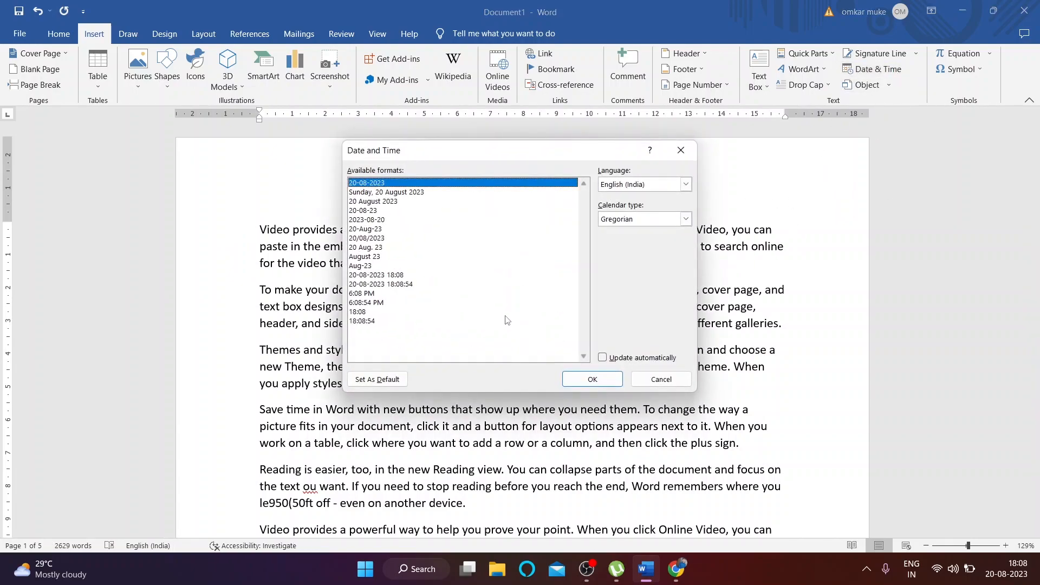
left_click(369, 200)
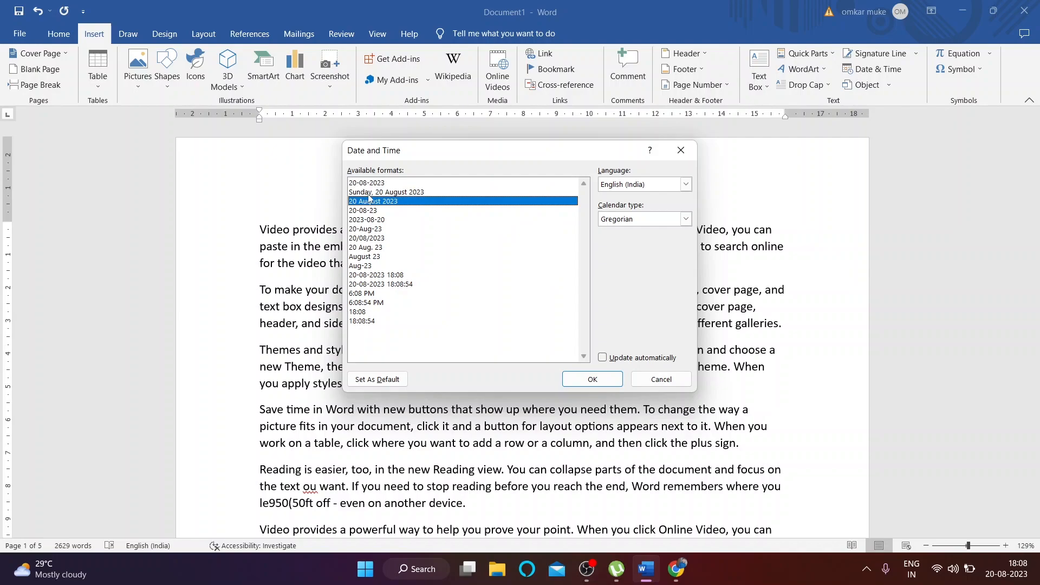
left_click(570, 380)
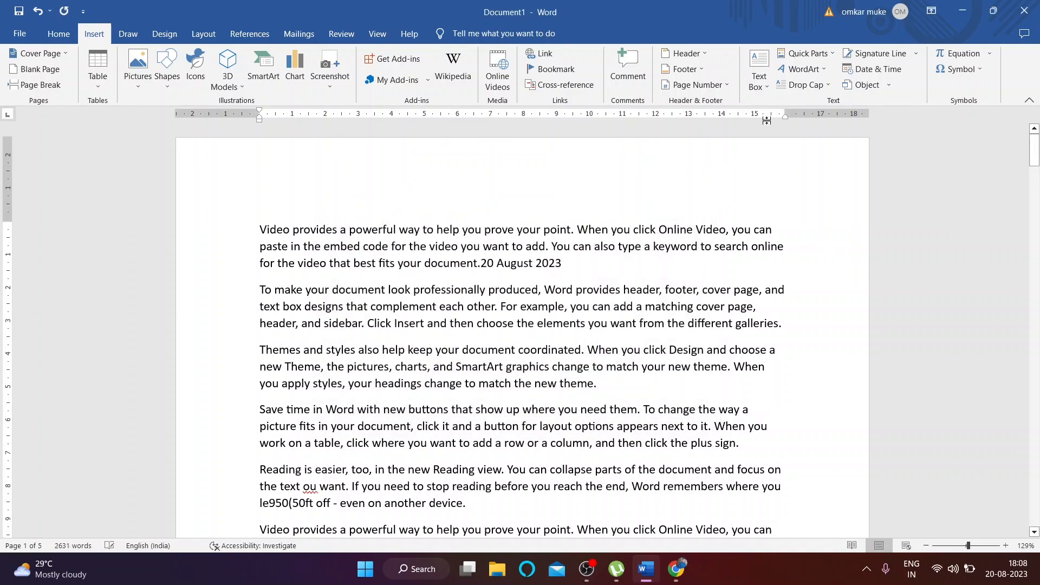
left_click(878, 69)
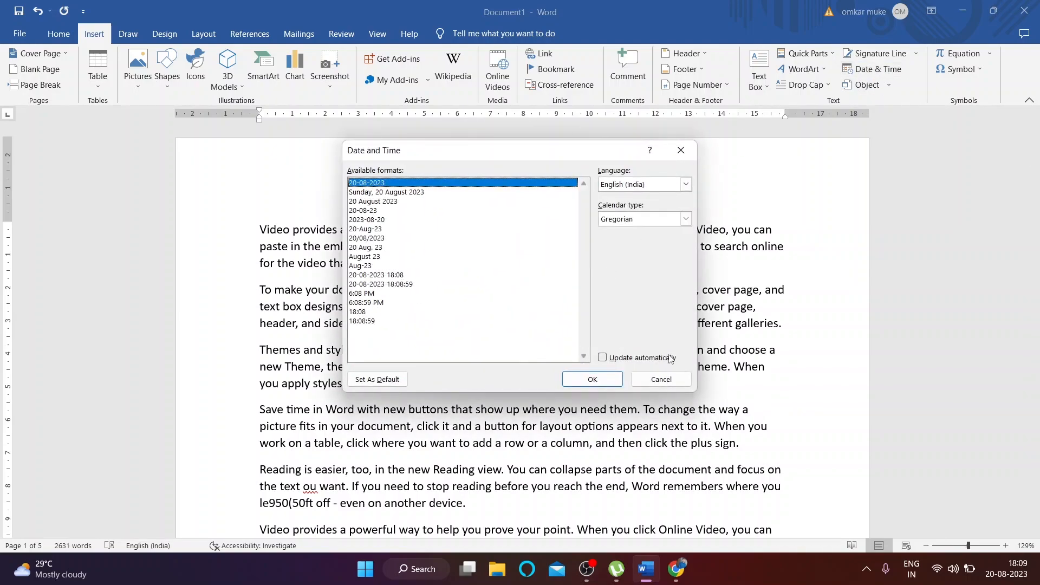
left_click(674, 382)
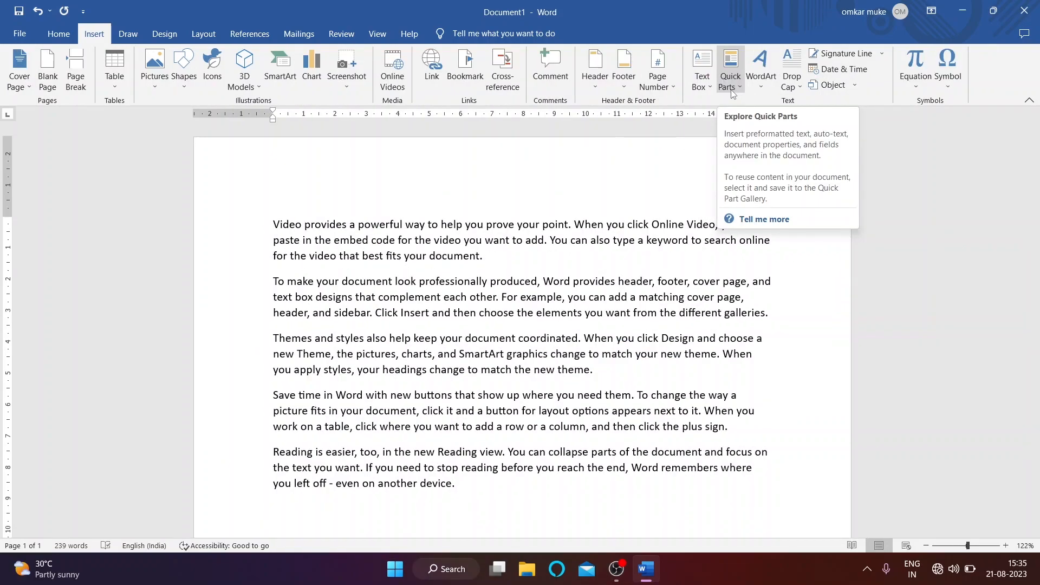
left_click(731, 91)
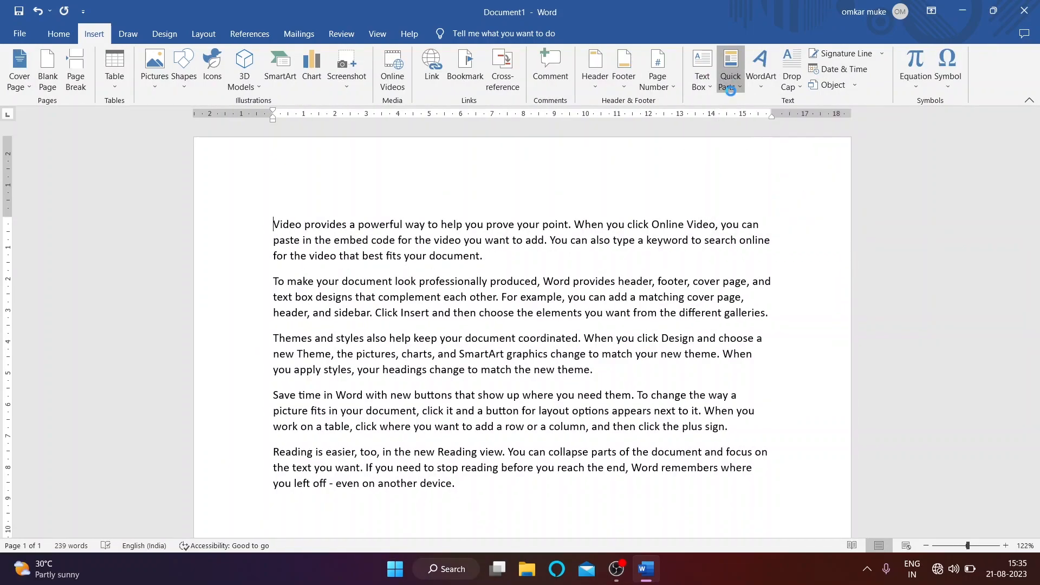
mouse_move(757, 109)
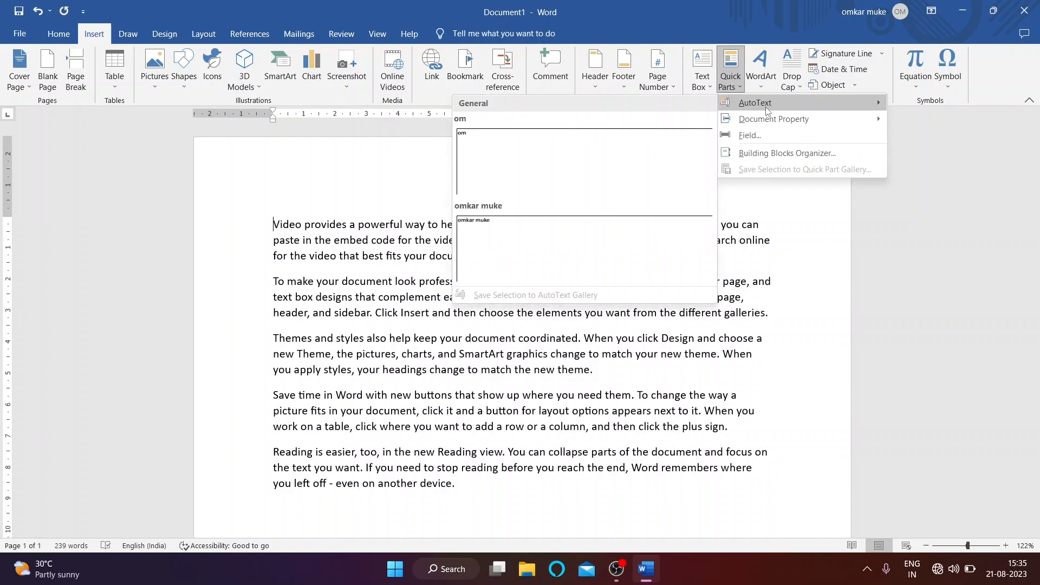
left_click(547, 226)
key("BackSpace")
key("BackSpace")
key("BackSpace")
key("BackSpace")
key("BackSpace")
key("BackSpace")
key("BackSpace")
key("BackSpace")
key("BackSpace")
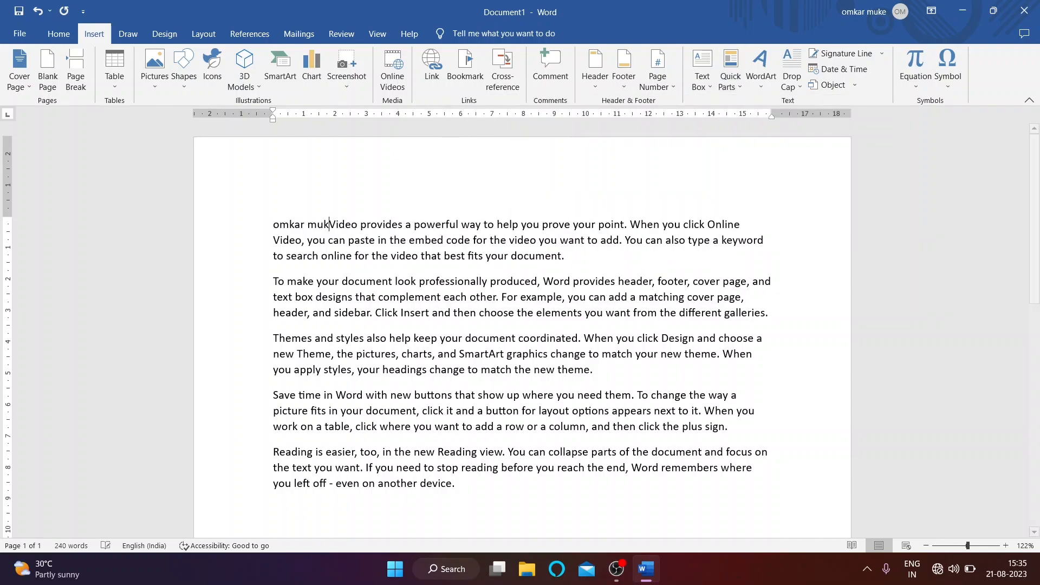
key("BackSpace")
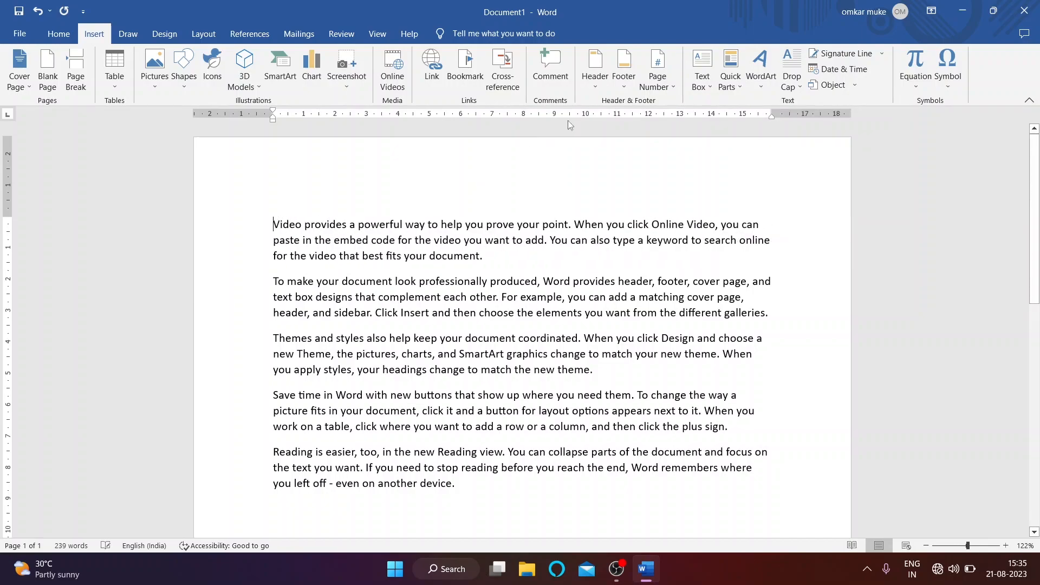
left_click(731, 71)
mouse_move(753, 105)
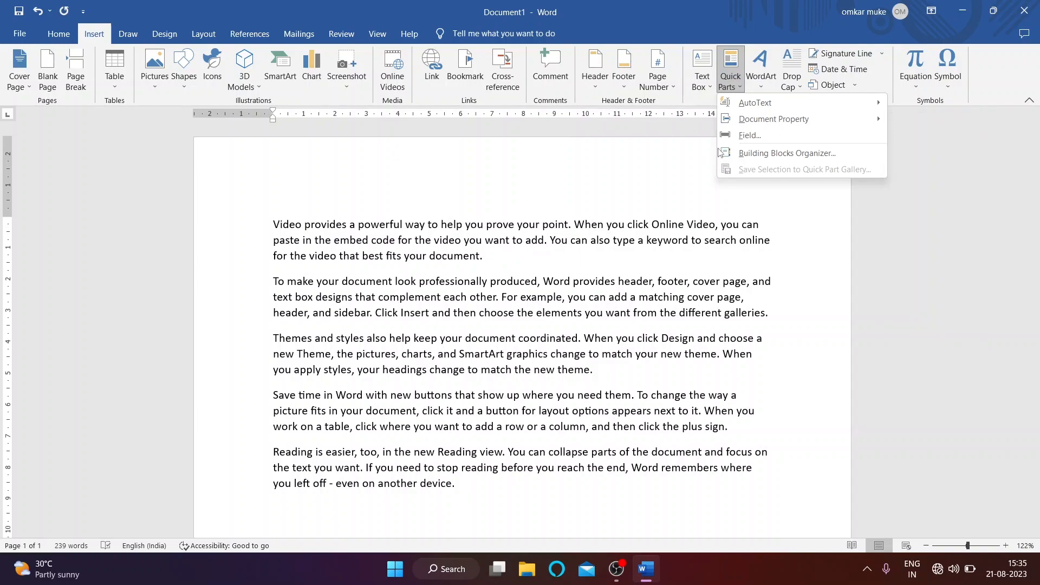
left_click(924, 151)
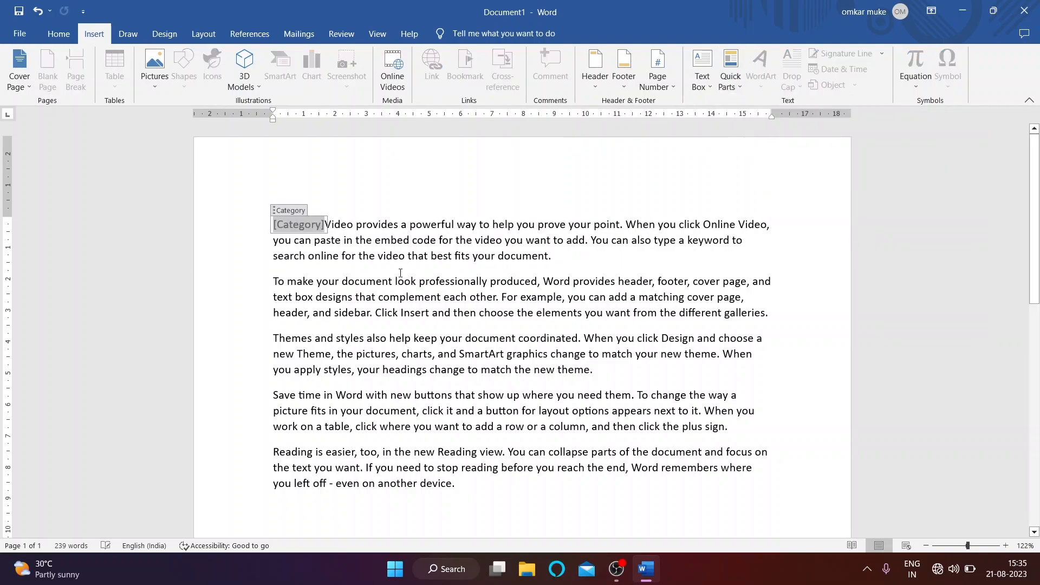
left_click(332, 224)
key("Return")
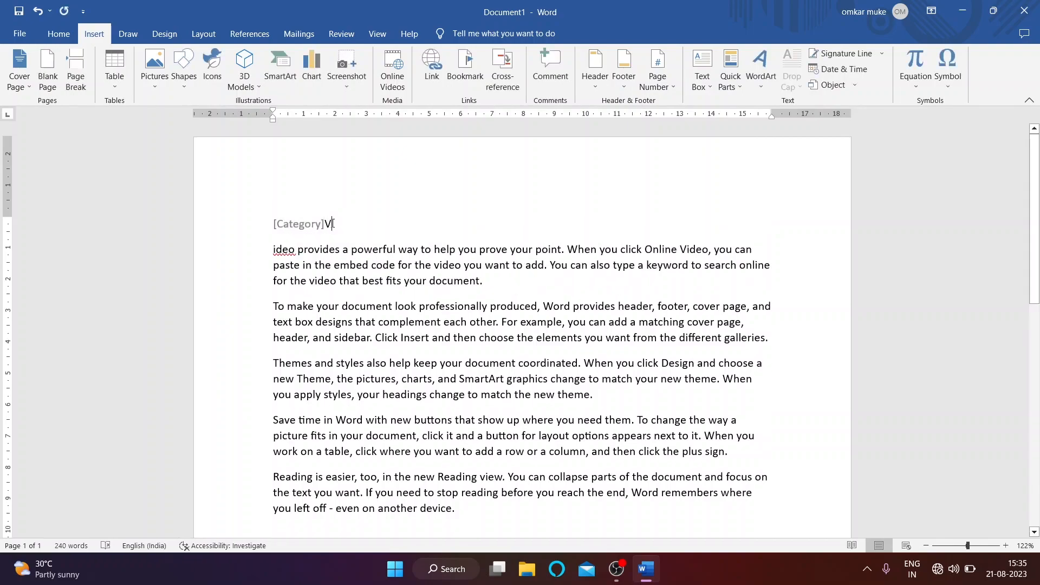
key("BackSpace")
left_click(305, 231)
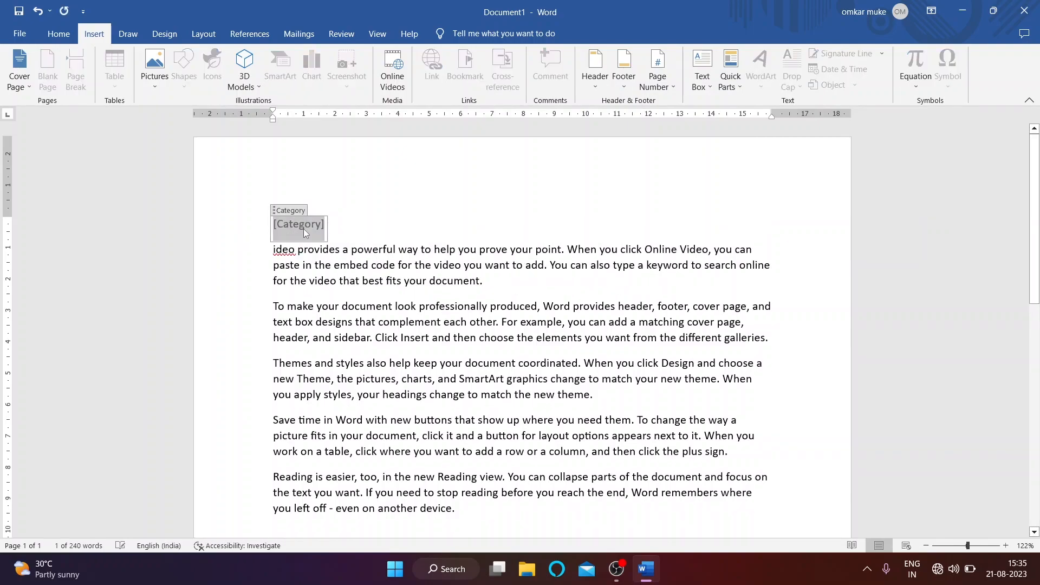
type("salesman")
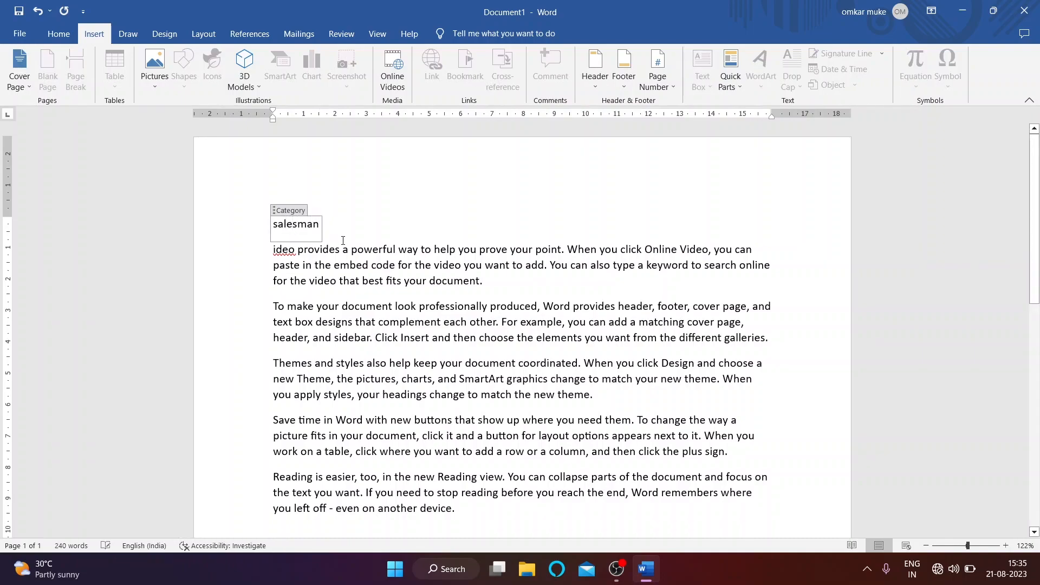
left_click(348, 255)
left_click(339, 236)
left_click(730, 71)
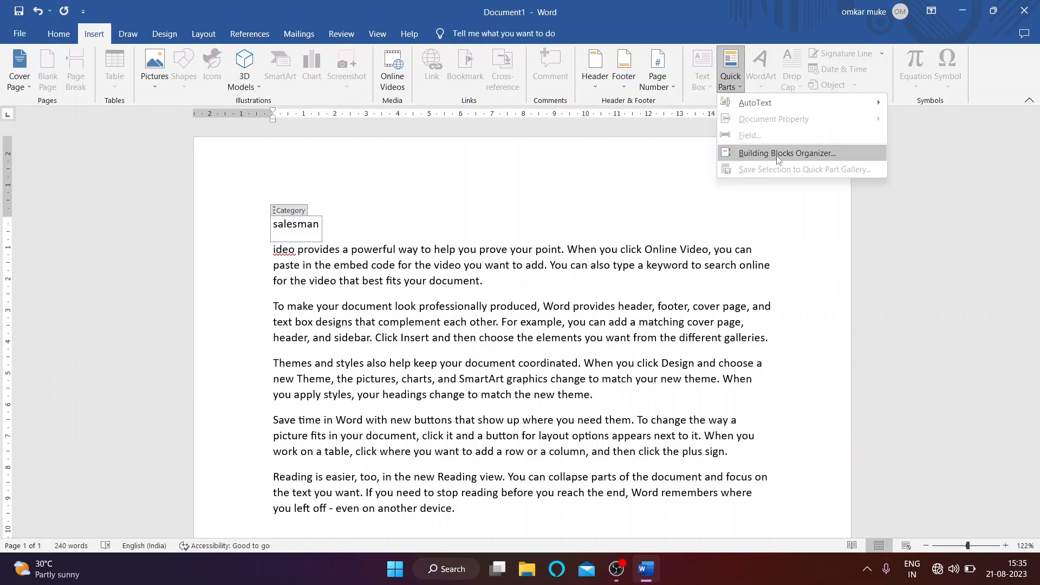
left_click(372, 253)
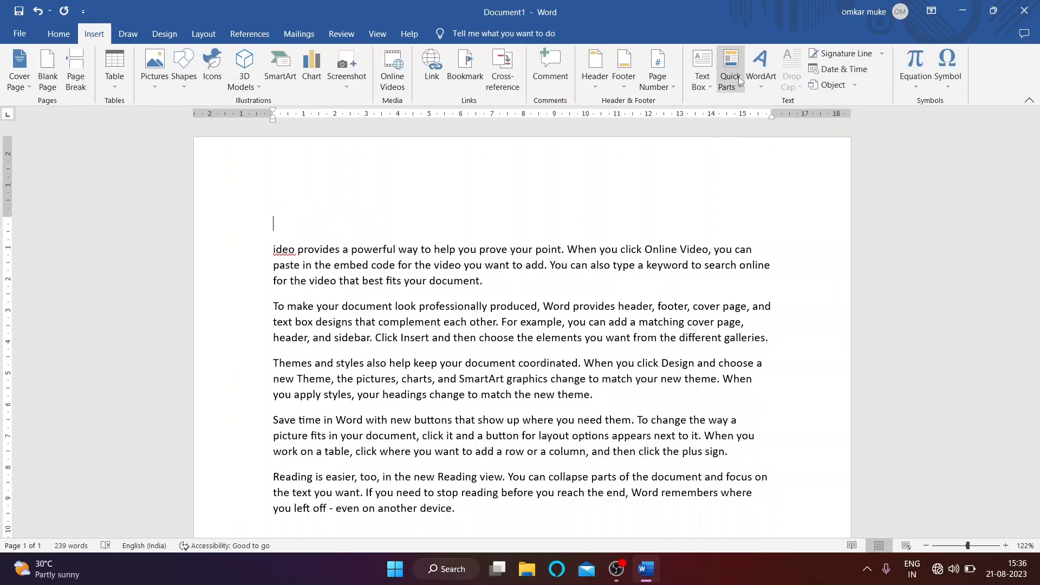
left_click(737, 76)
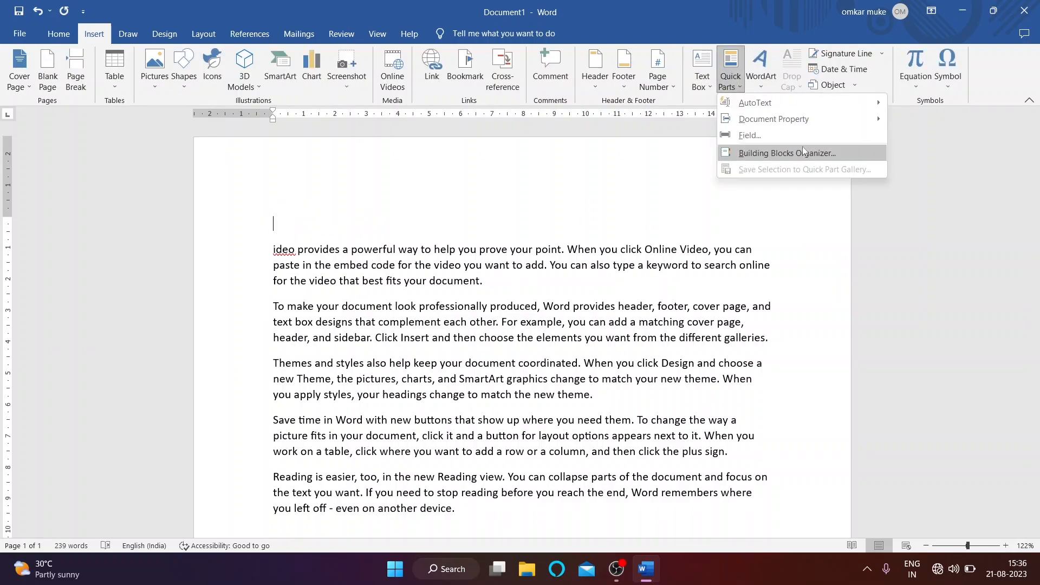
mouse_move(792, 123)
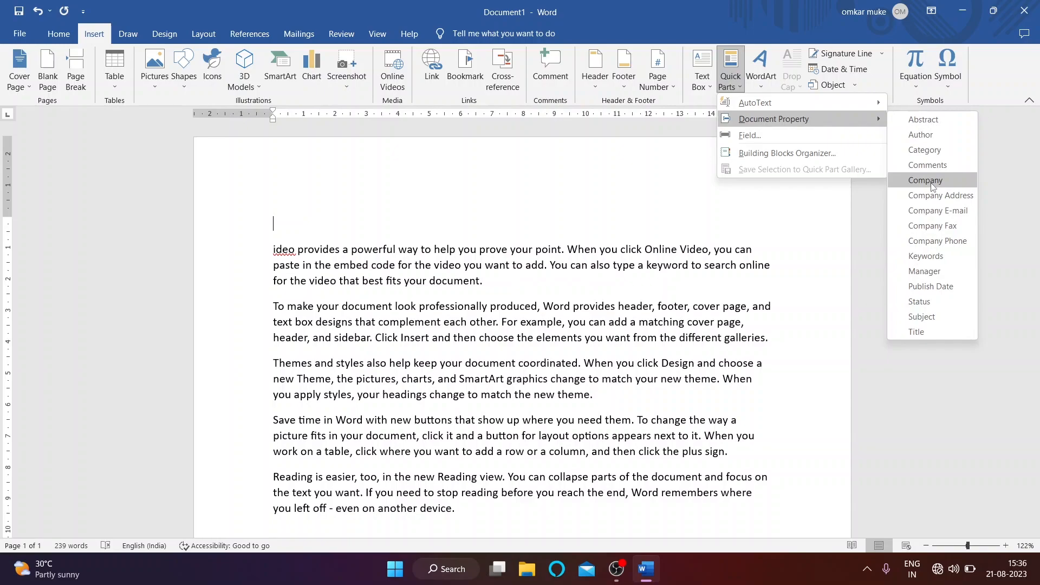
left_click(925, 180)
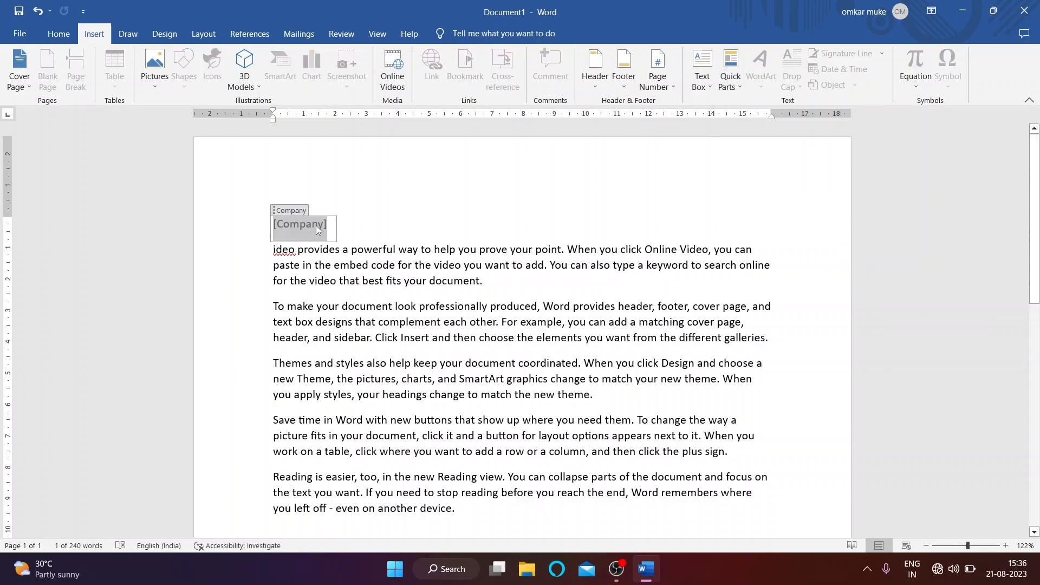
type("wipro")
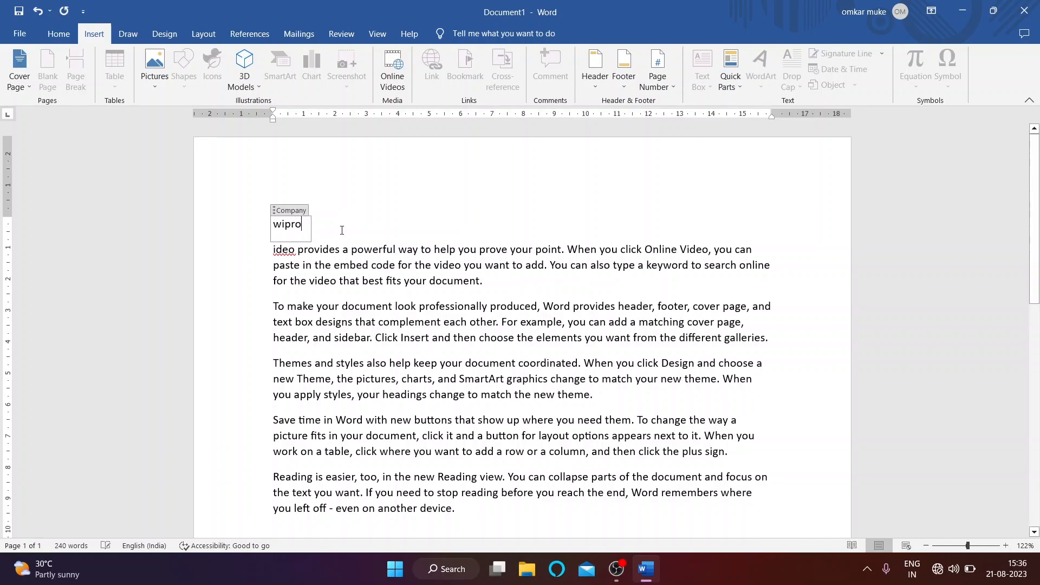
left_click(277, 209)
key("Delete")
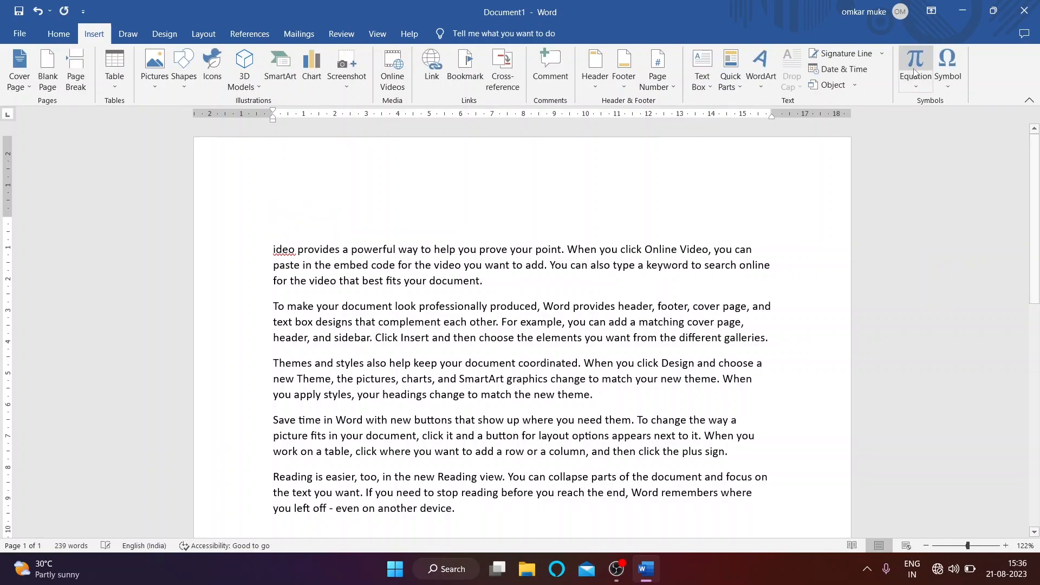
Step: Add a Microsoft Office signature line with the signer's name and title below the last paragraph
left_click(882, 52)
scroll(283, 335, "down", 5)
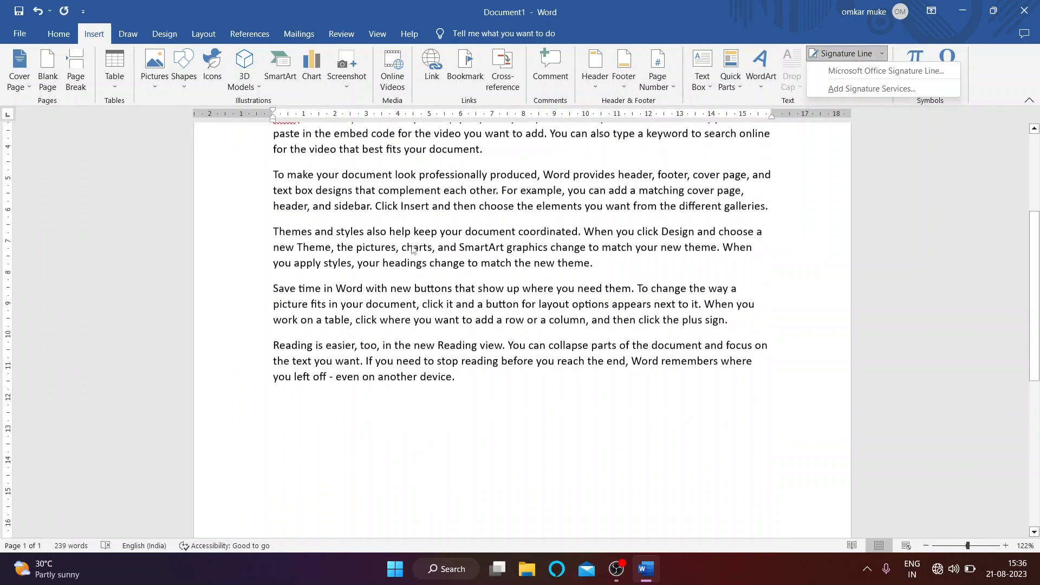
left_click(283, 335)
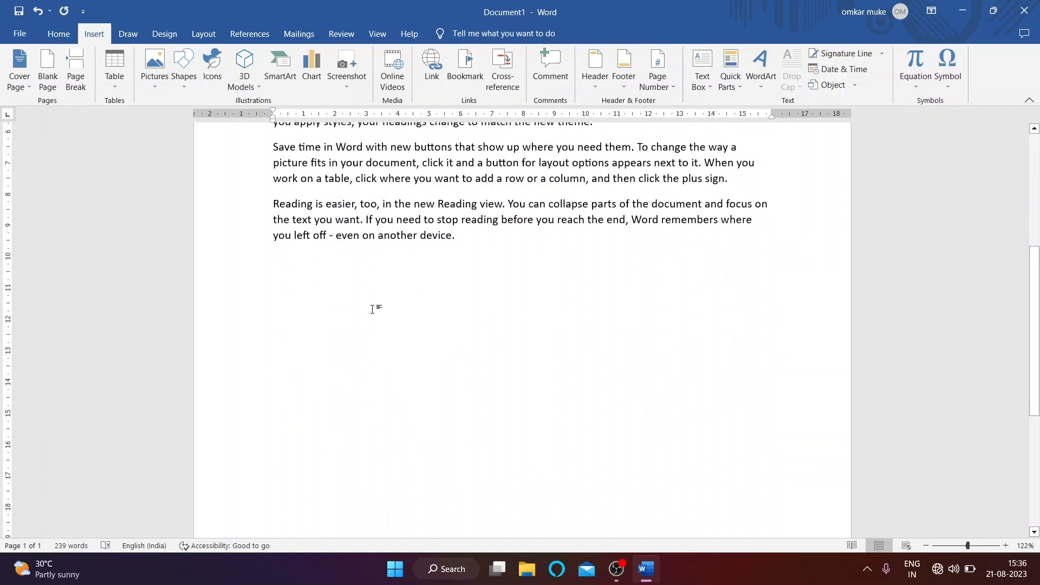
left_click(882, 53)
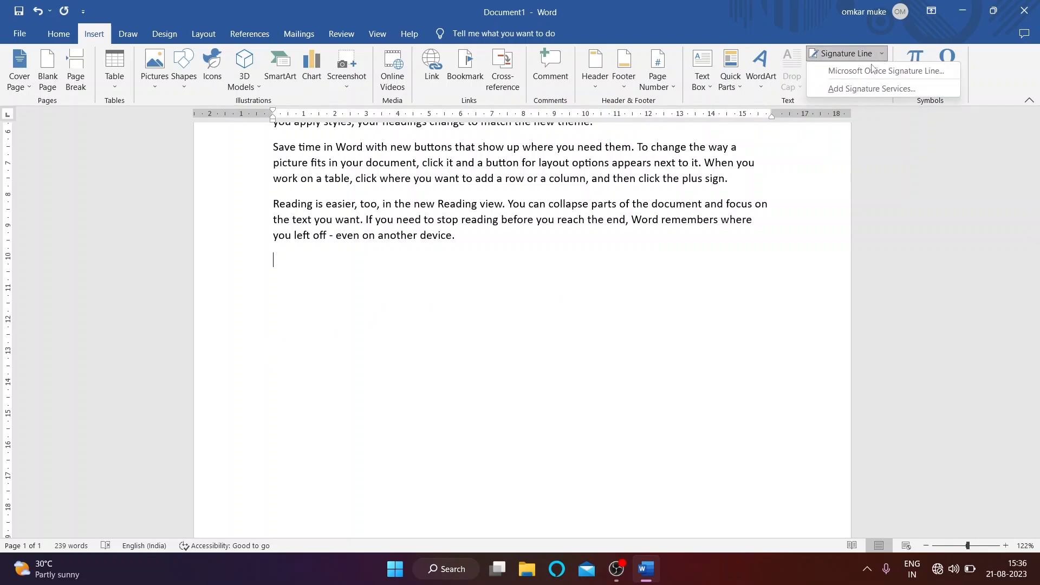
left_click(865, 76)
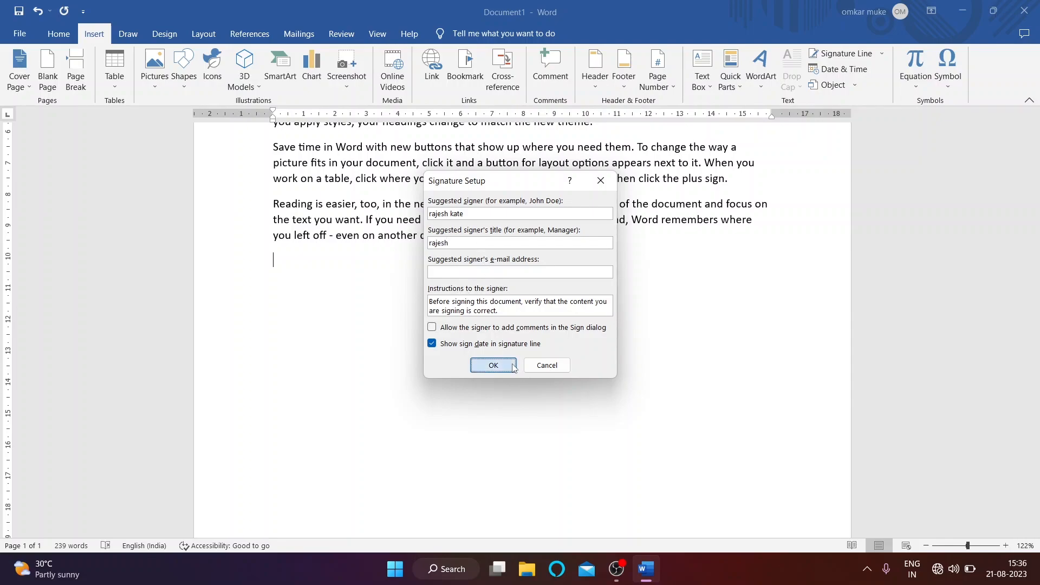
left_click(490, 365)
left_click(305, 325)
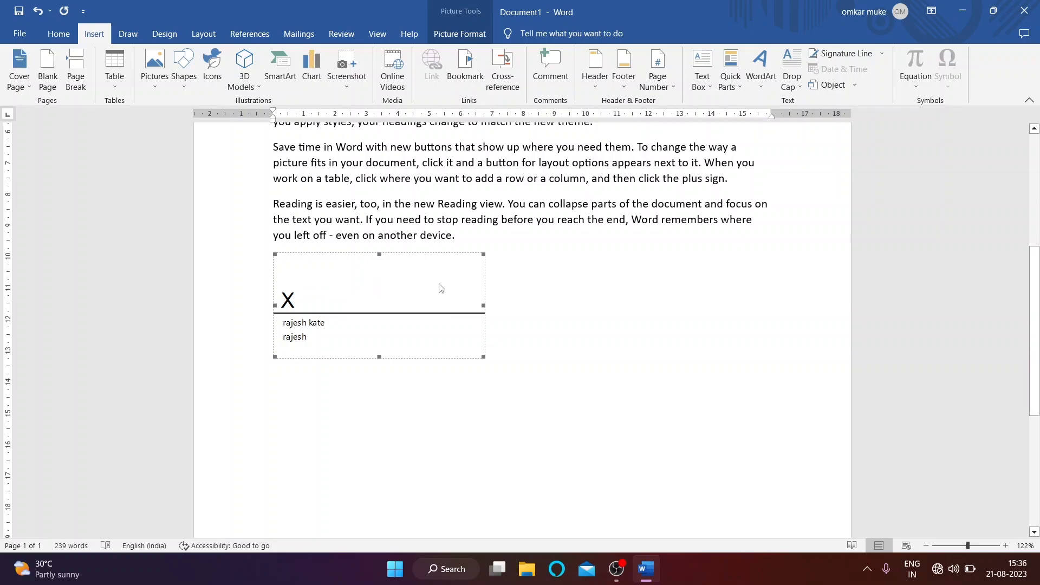
left_click_drag(418, 256, 428, 298)
left_click(422, 313)
Step: Delete the signature line, then browse Excel object types in the Object dialog and cancel
key("Delete")
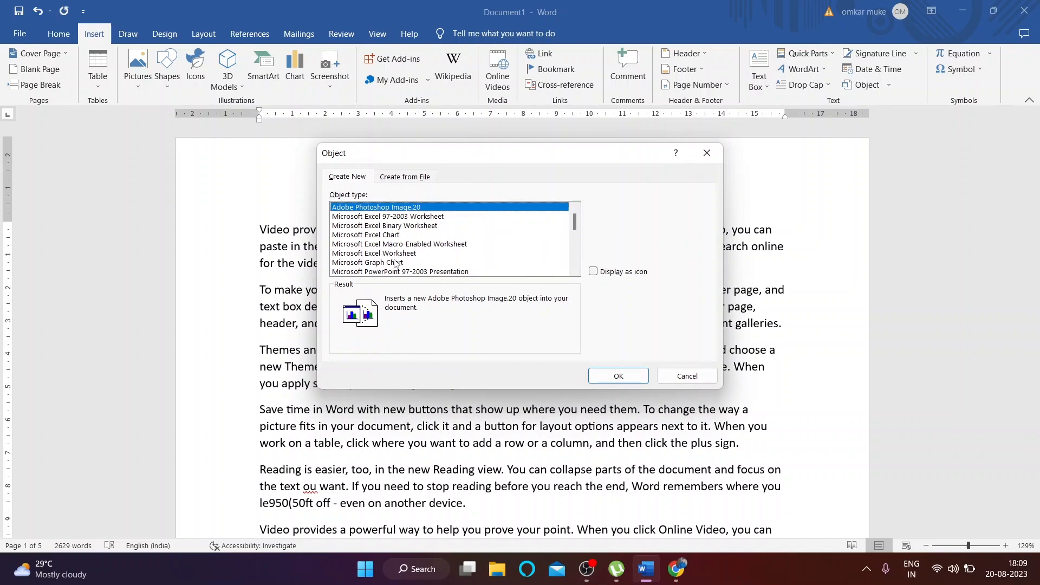
left_click(385, 235)
left_click(415, 254)
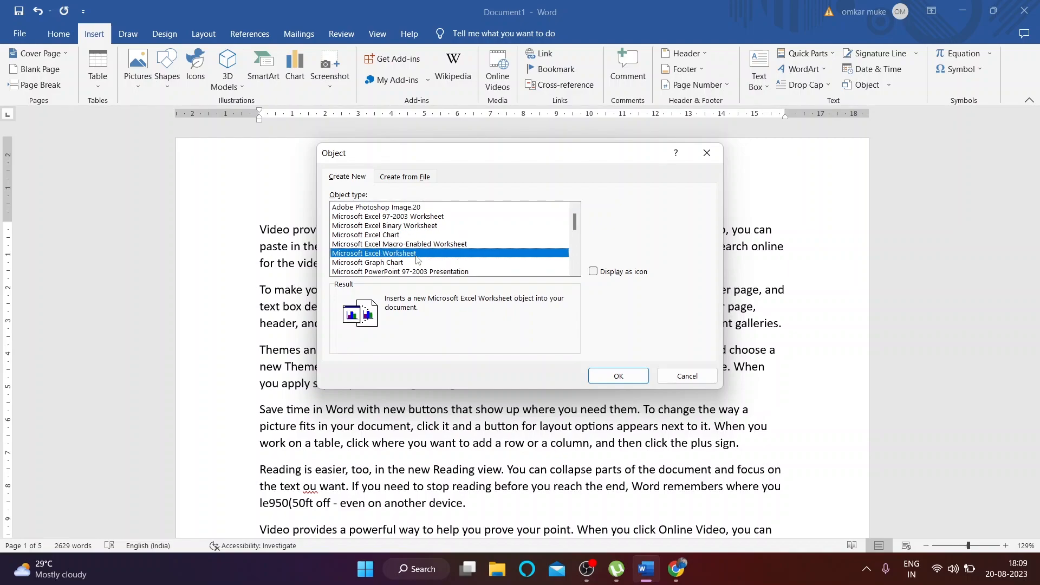
left_click(420, 226)
scroll(440, 265, "down", 3)
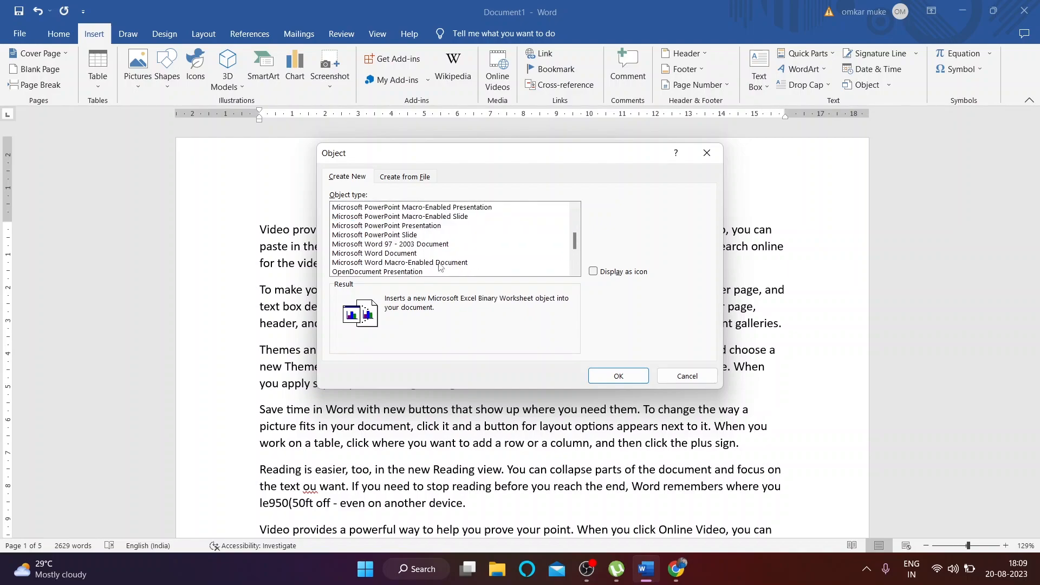
scroll(432, 249, "down", 3)
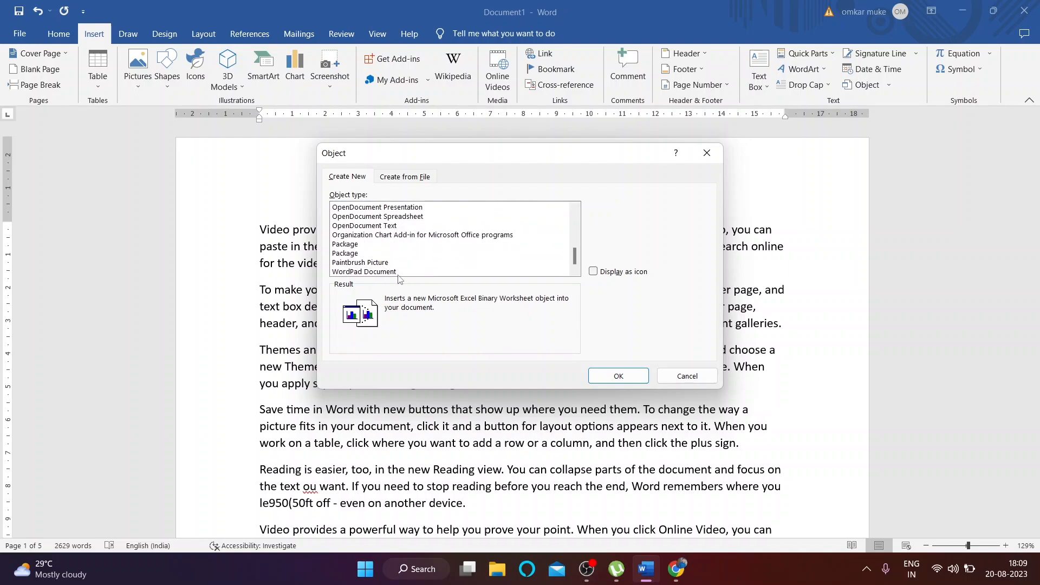
scroll(403, 266, "up", 1)
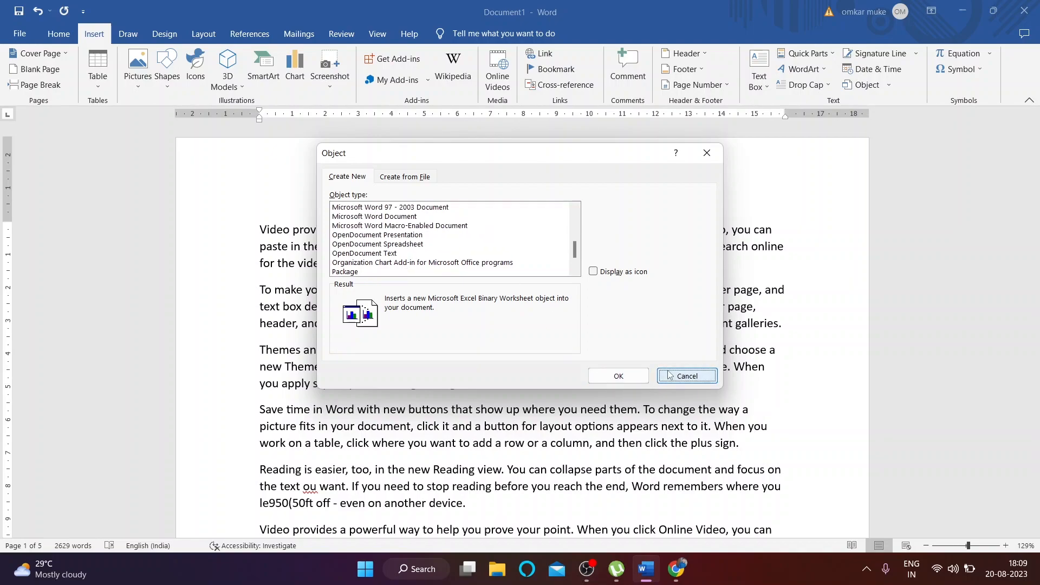
left_click(687, 376)
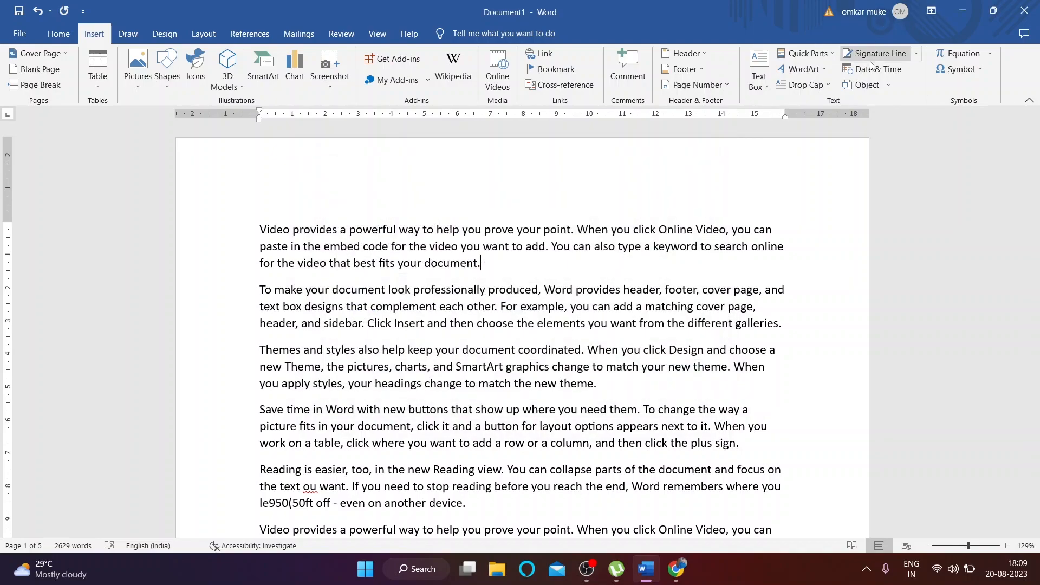
left_click(990, 56)
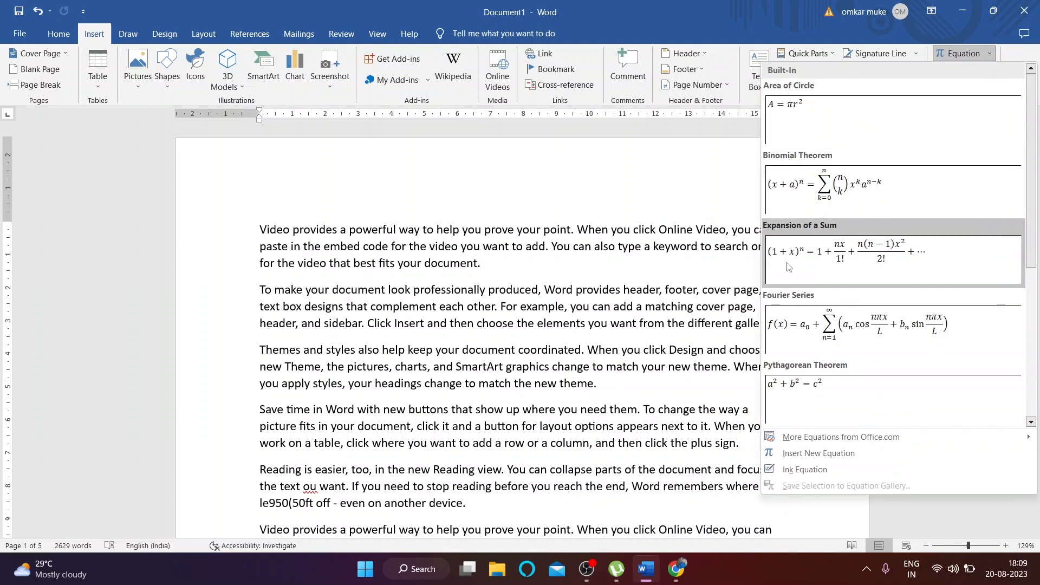
scroll(878, 255, "down", 4)
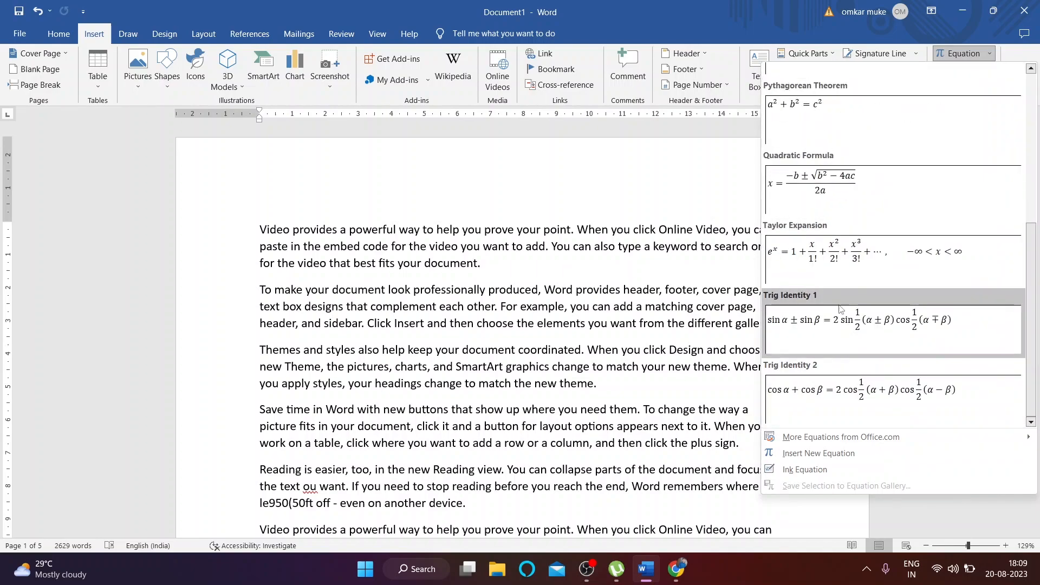
left_click(863, 273)
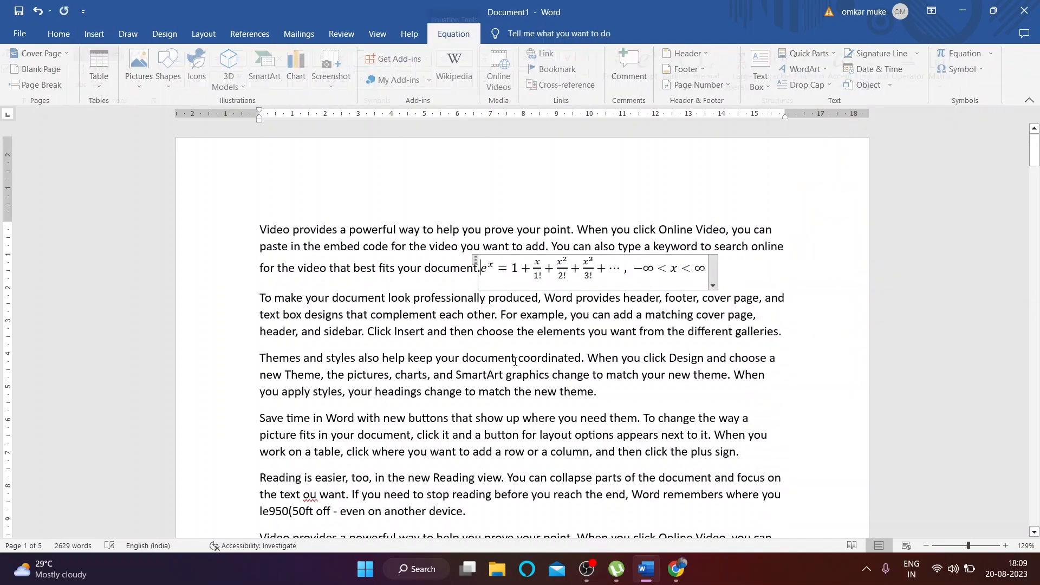
left_click(241, 171)
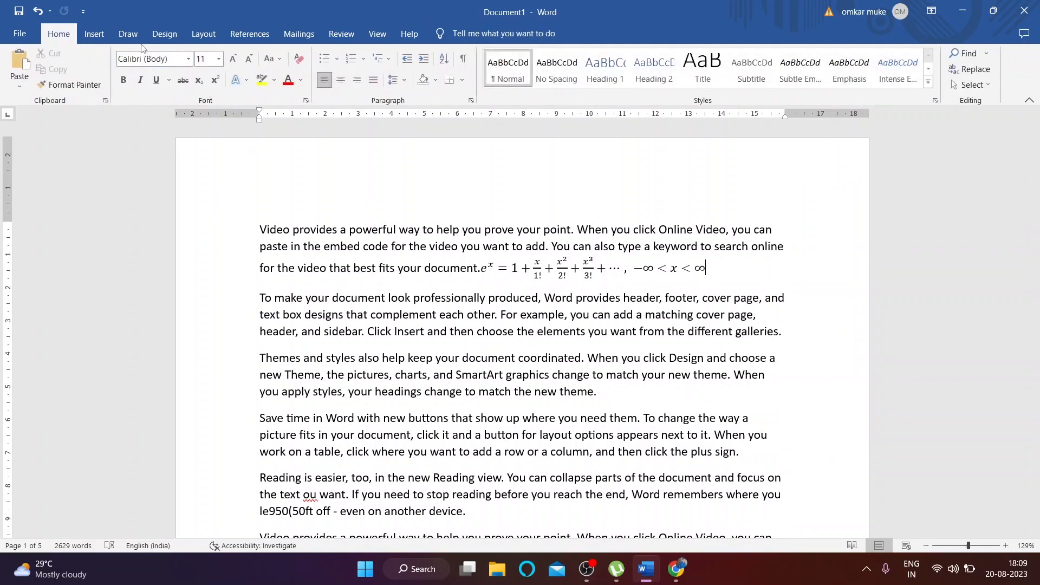
left_click(94, 33)
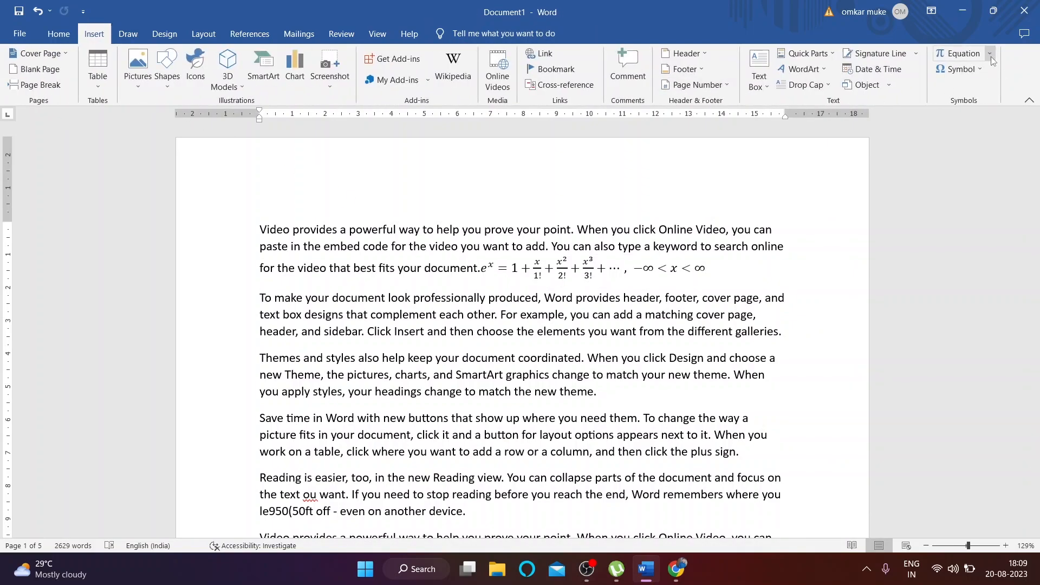
left_click(990, 54)
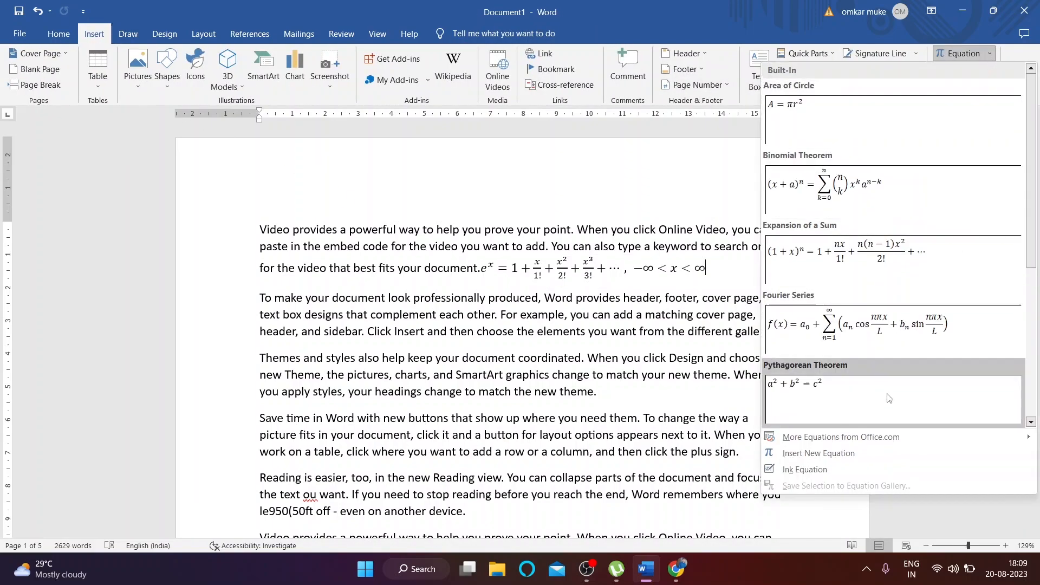
left_click(859, 451)
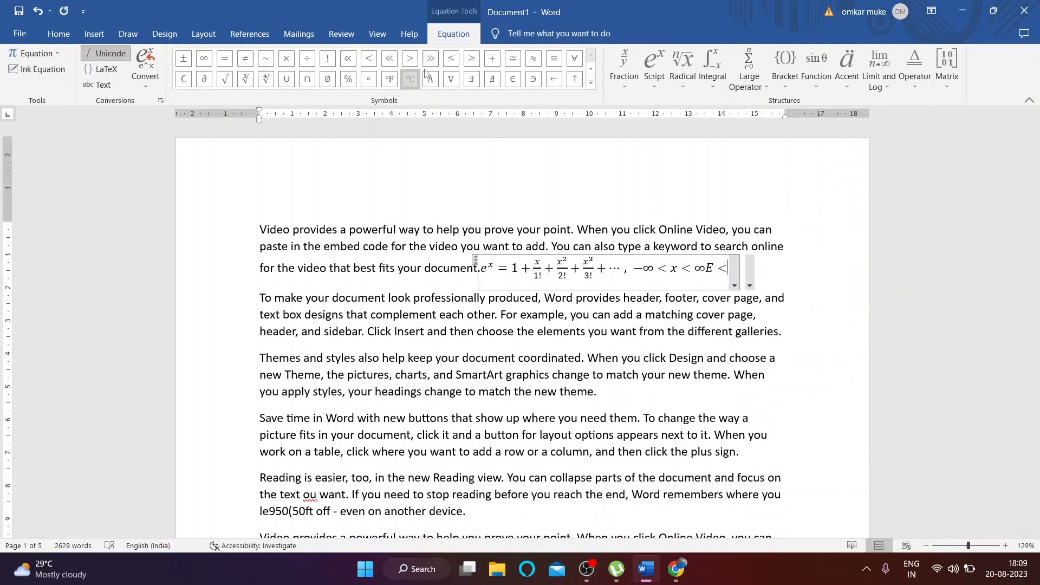
left_click(624, 68)
left_click(815, 55)
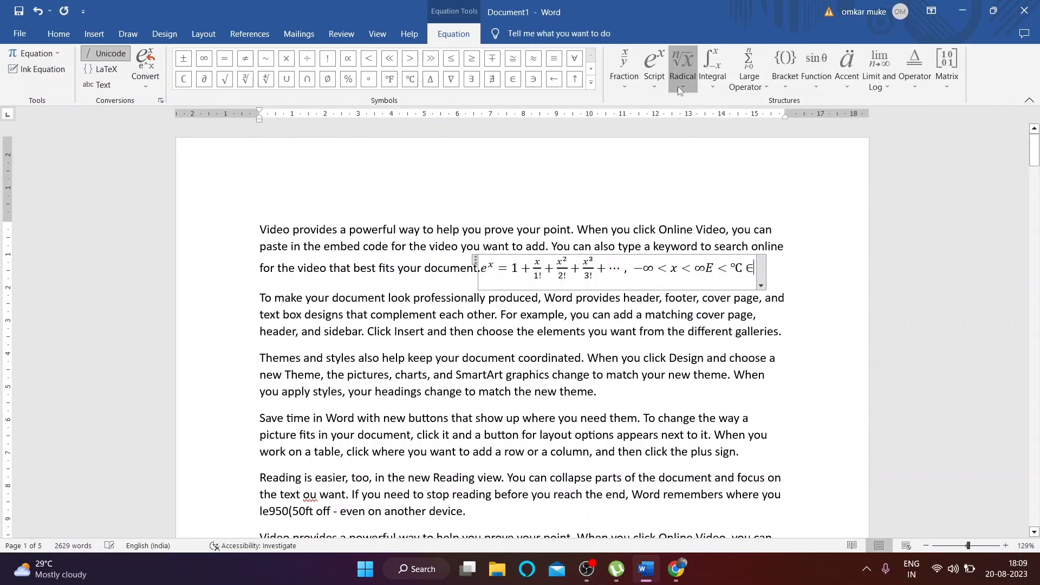
left_click(683, 68)
left_click(741, 156)
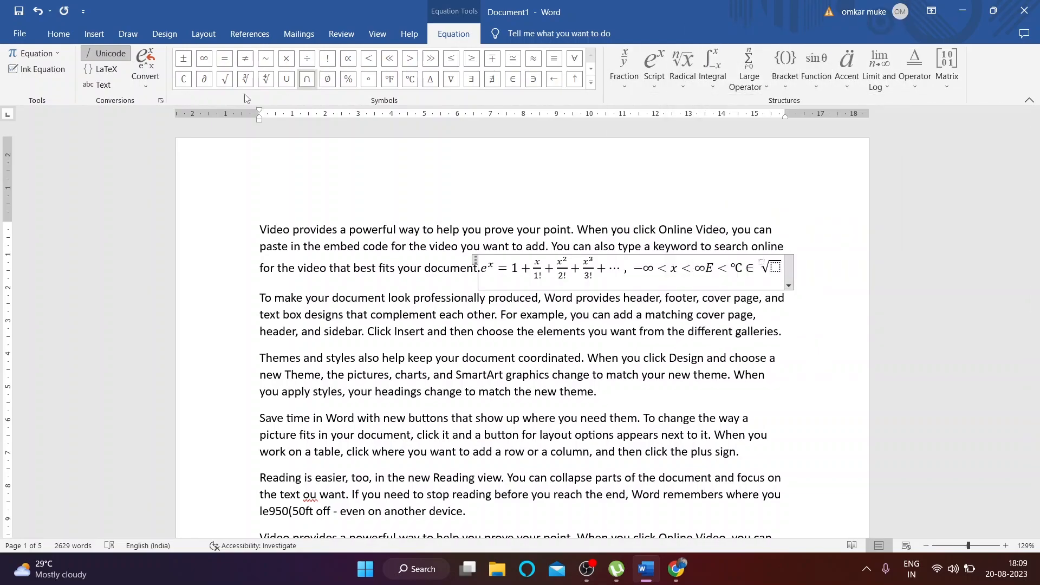
left_click(56, 35)
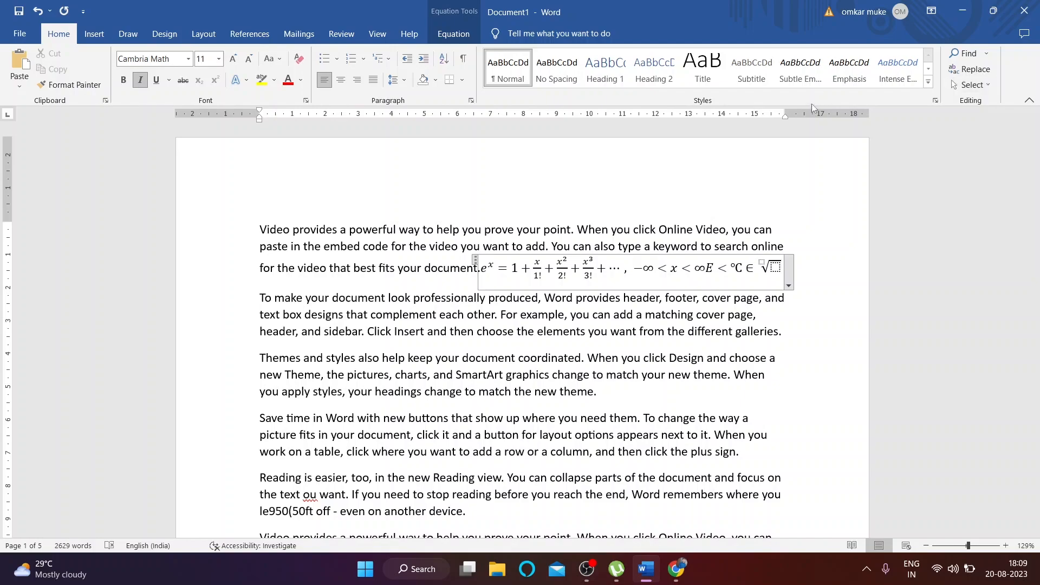
left_click(94, 34)
left_click(477, 260)
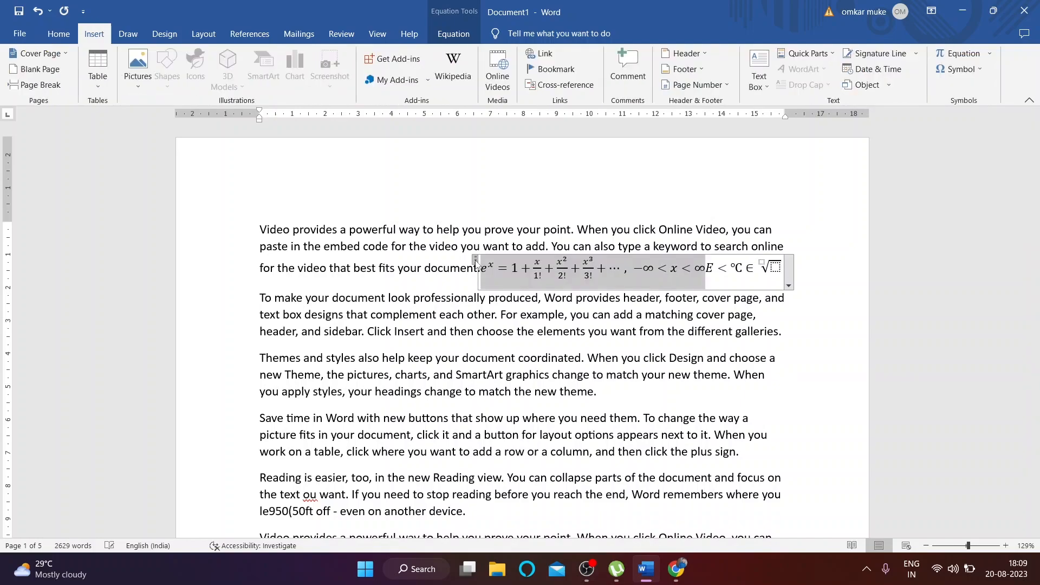
key("Delete")
left_click(476, 261)
key("Delete")
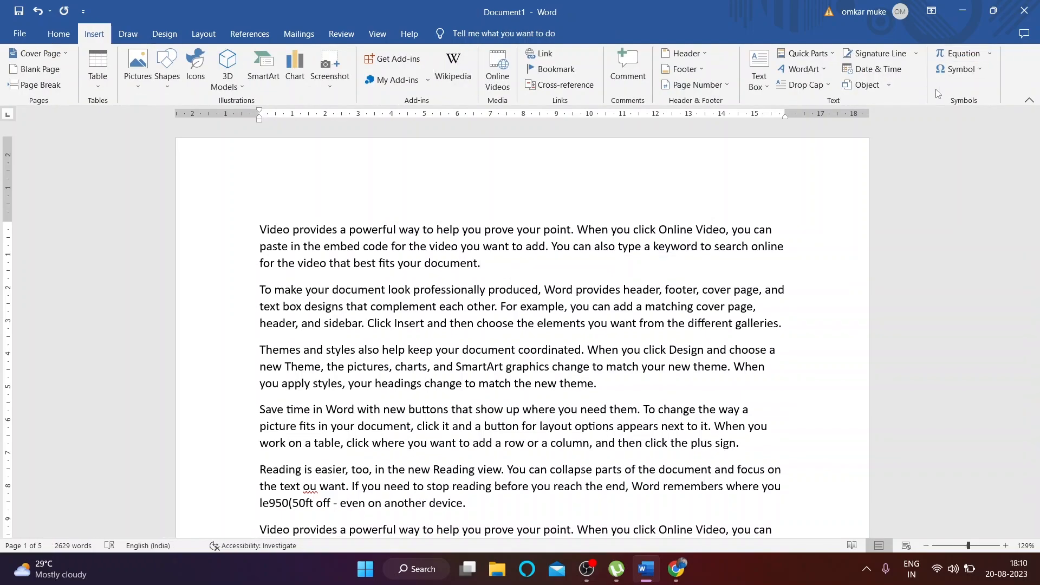
Step: Insert two quick symbols, including ©, after 'document.' and enlarge them three font sizes
left_click(978, 70)
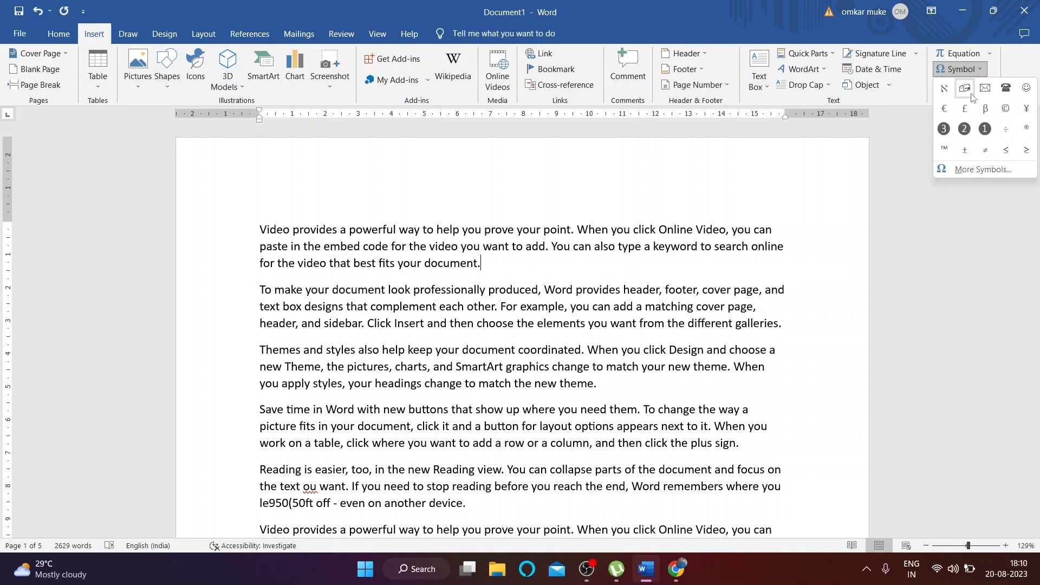
left_click(965, 89)
left_click(979, 70)
left_click(986, 132)
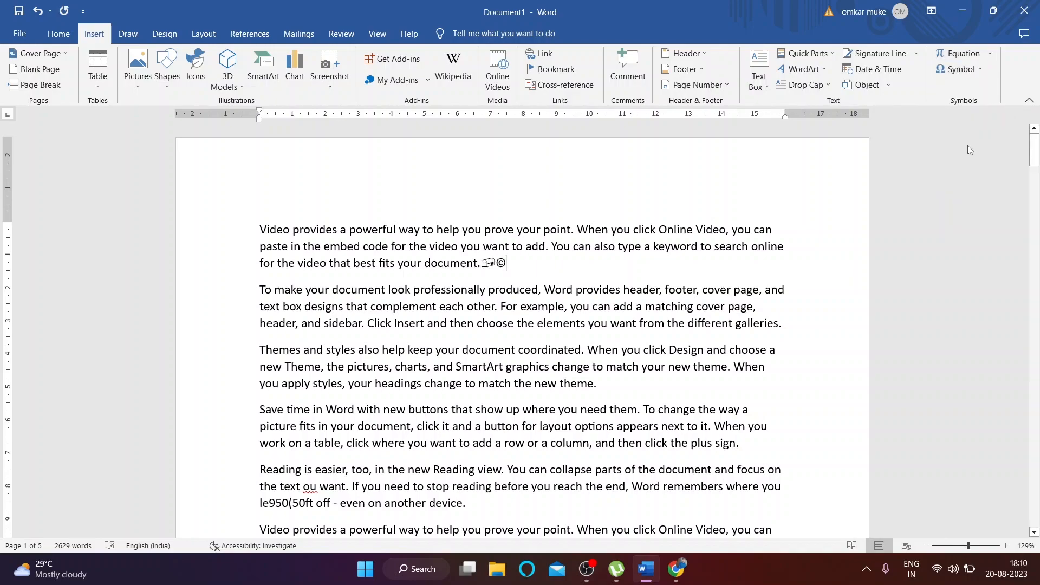
left_click_drag(480, 264, 507, 264)
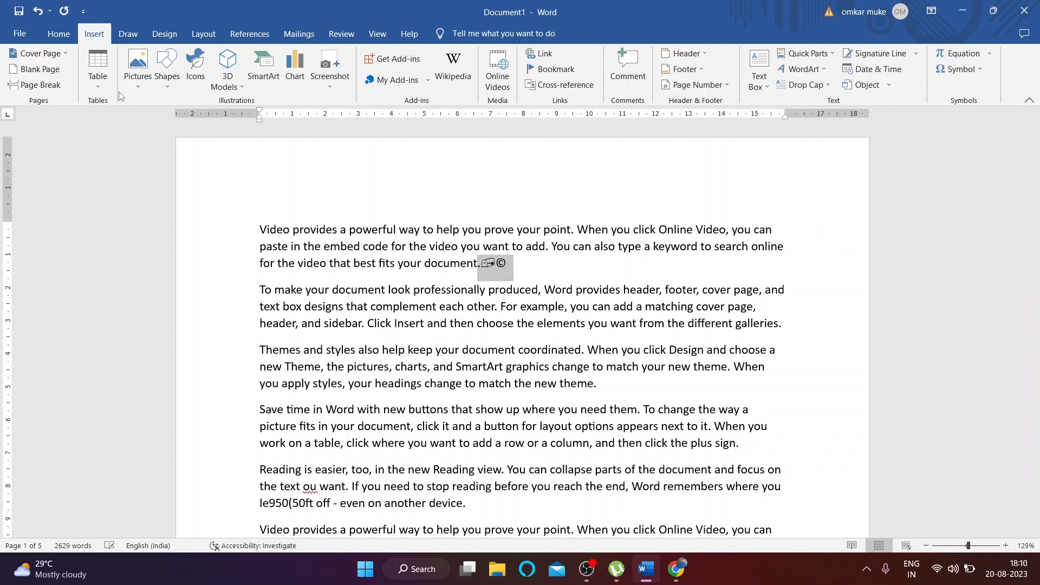
left_click(57, 41)
left_click(232, 59)
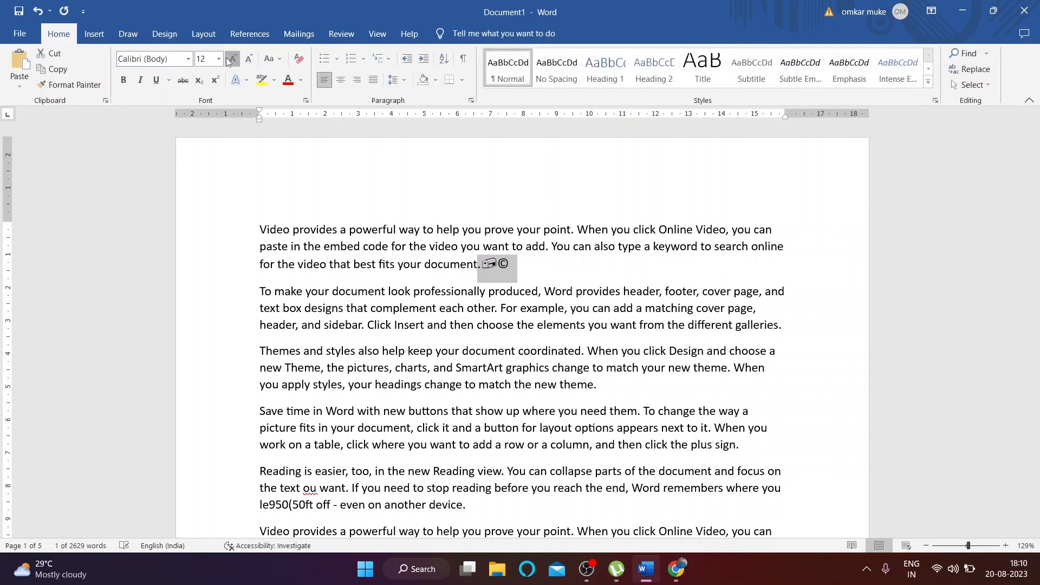
left_click(232, 60)
left_click(232, 60)
left_click(231, 59)
left_click(231, 60)
left_click(232, 60)
Step: Insert the ❶ symbol right after the © sign
left_click(556, 274)
left_click(94, 33)
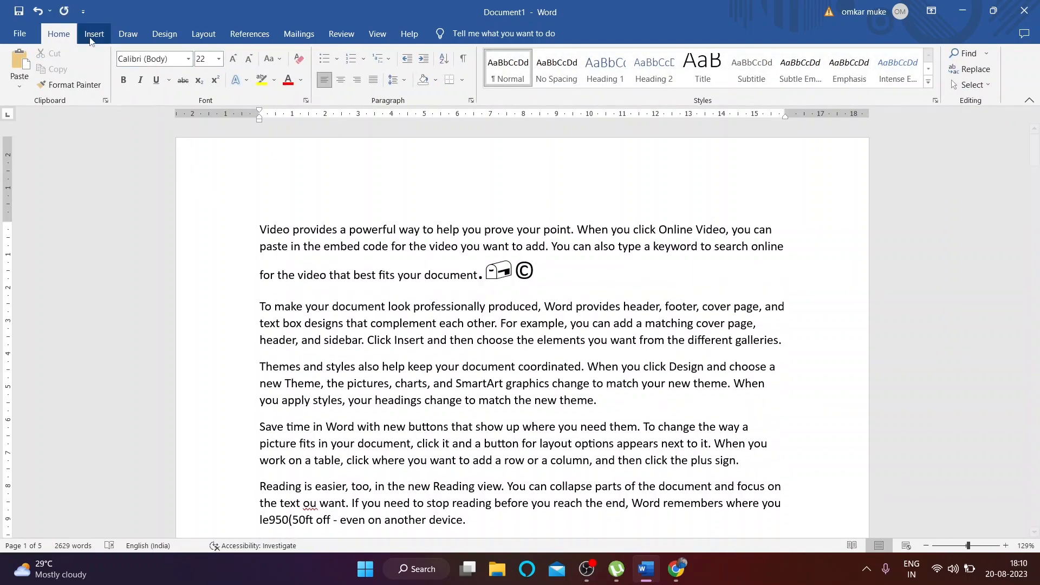
left_click(960, 68)
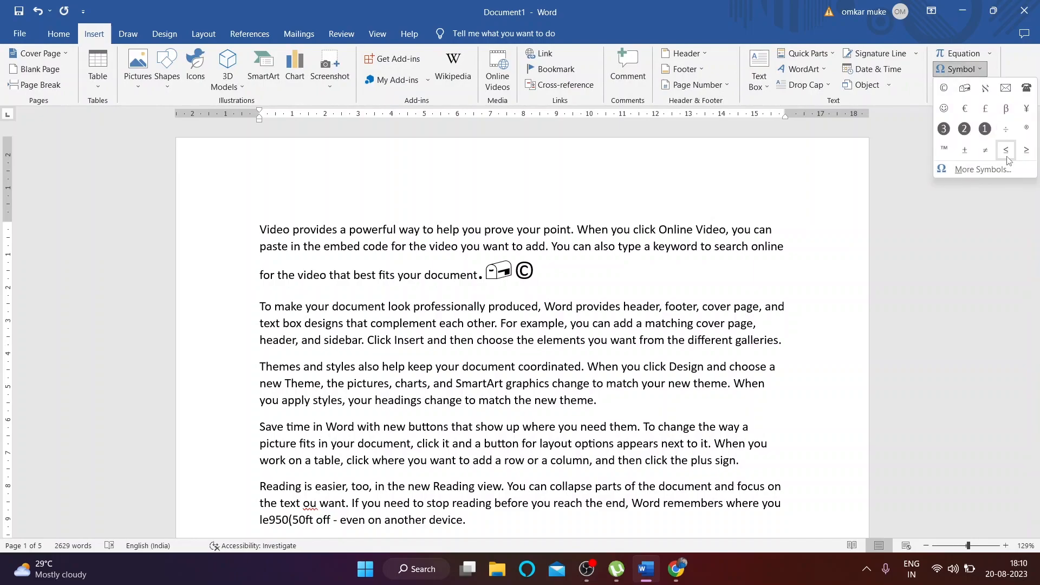
left_click(986, 129)
left_click(960, 69)
Step: Add (, ☎ and € from the Algerian and Bahnschrift Condensed symbol sets
left_click(963, 185)
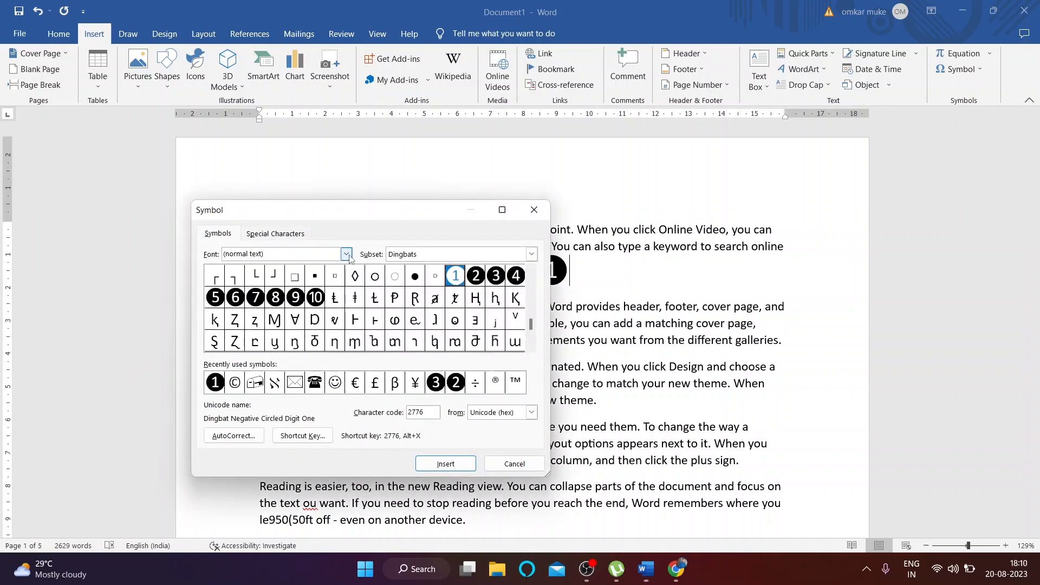
left_click(348, 255)
left_click(293, 294)
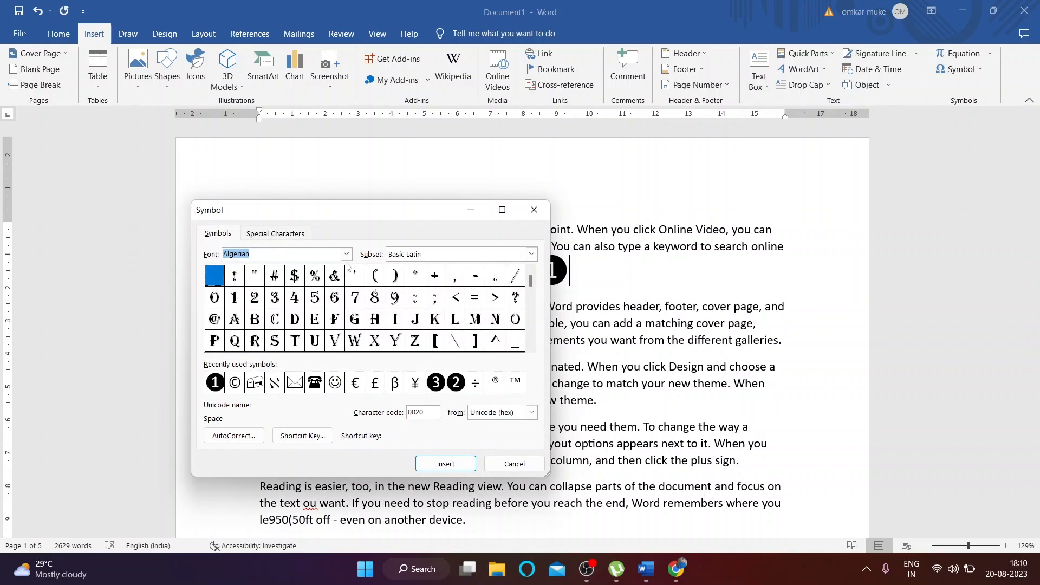
double_click(378, 277)
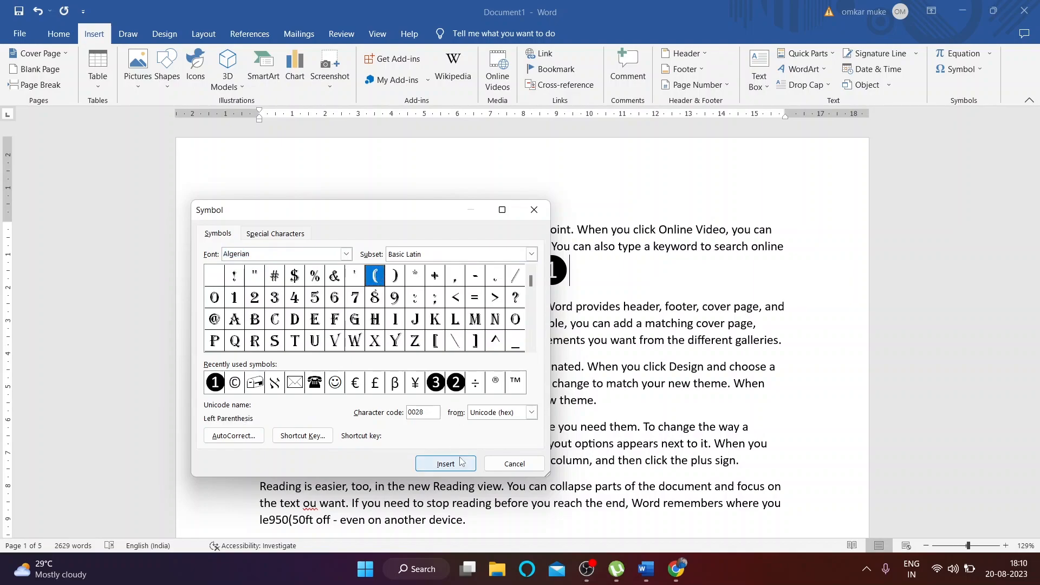
double_click(342, 387)
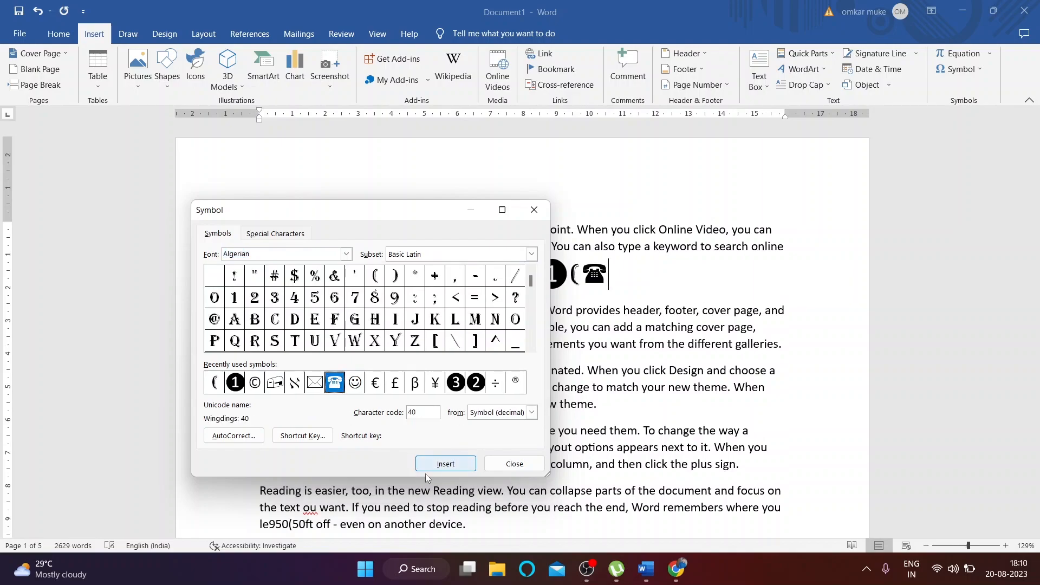
left_click(347, 255)
scroll(282, 304, "down", 2)
left_click(304, 320)
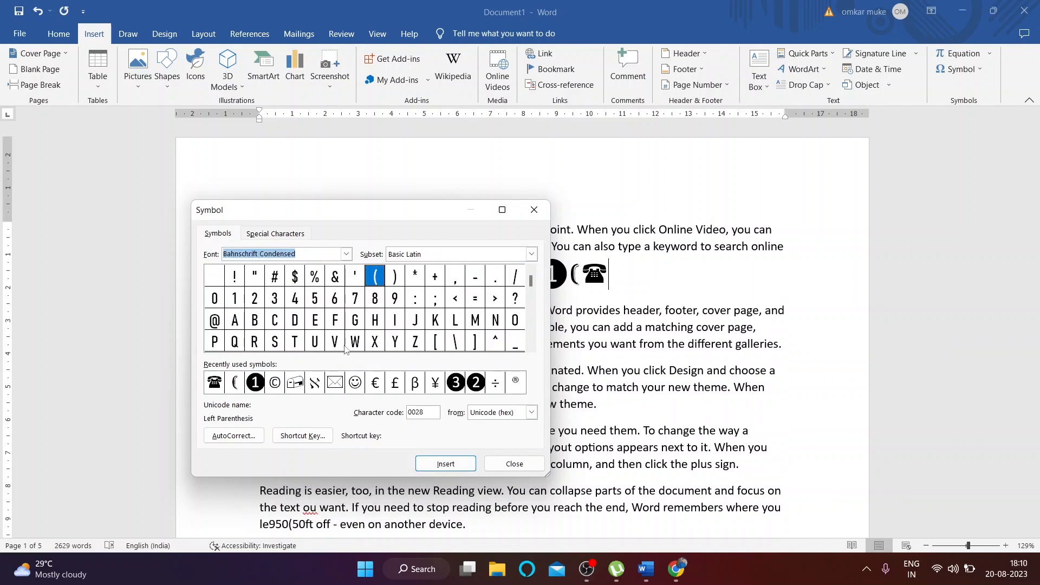
double_click(375, 383)
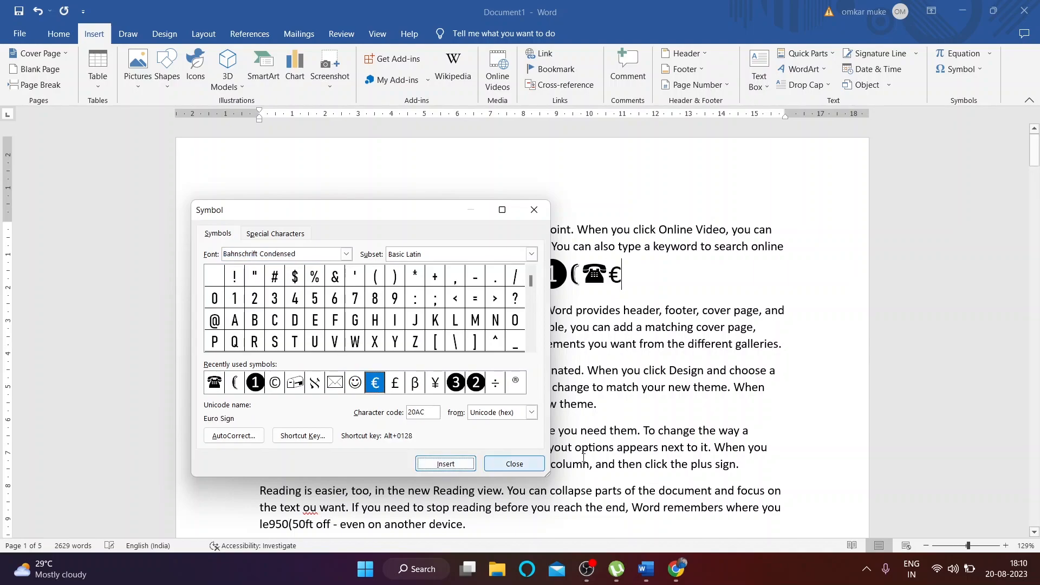
left_click(514, 464)
Step: Replace the symbols after 'document' with a registered sign ®
left_click_drag(493, 271, 667, 267)
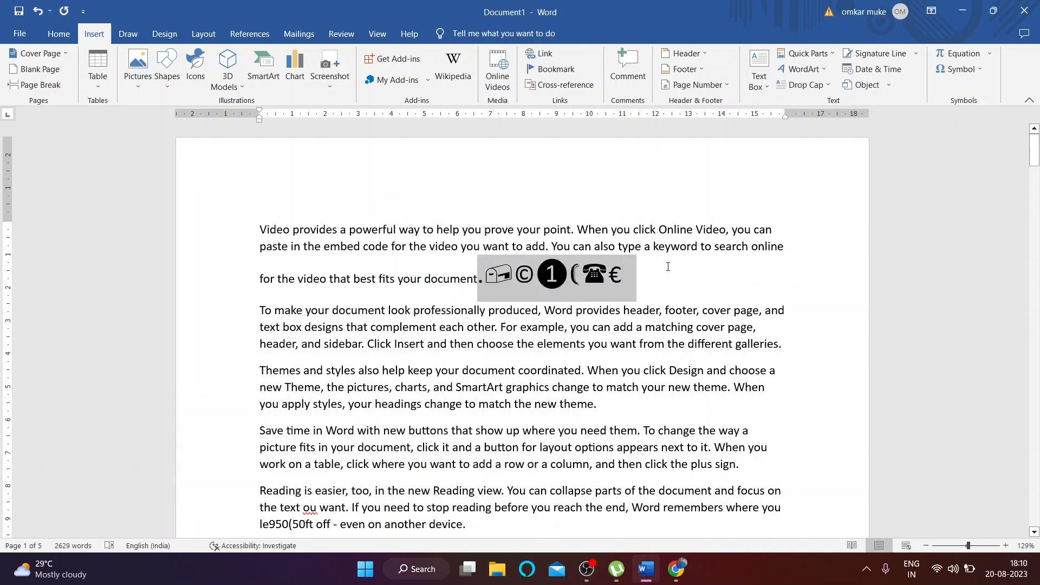
left_click(960, 69)
left_click(990, 169)
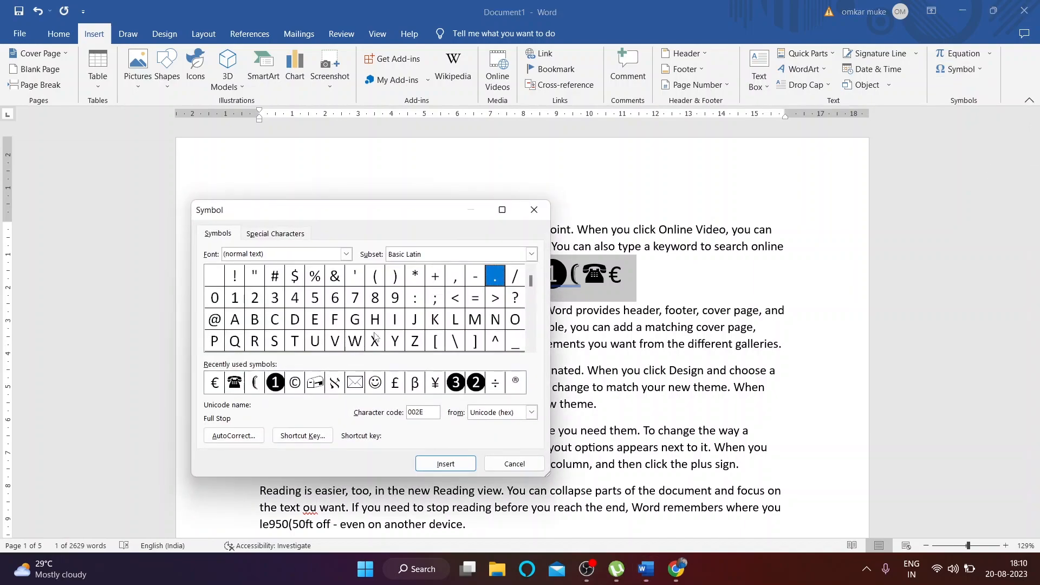
left_click(515, 382)
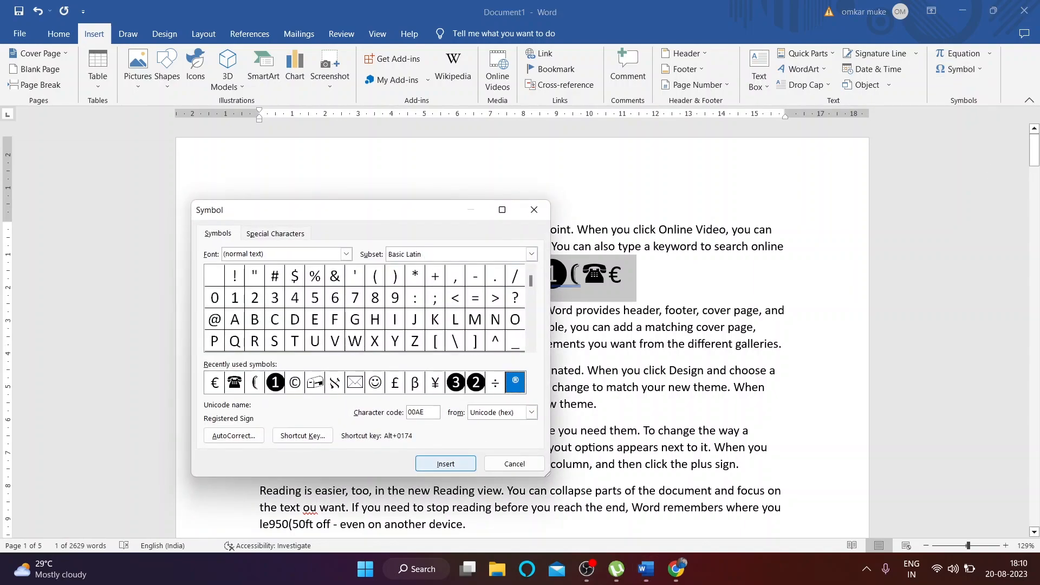
left_click(445, 464)
left_click(346, 255)
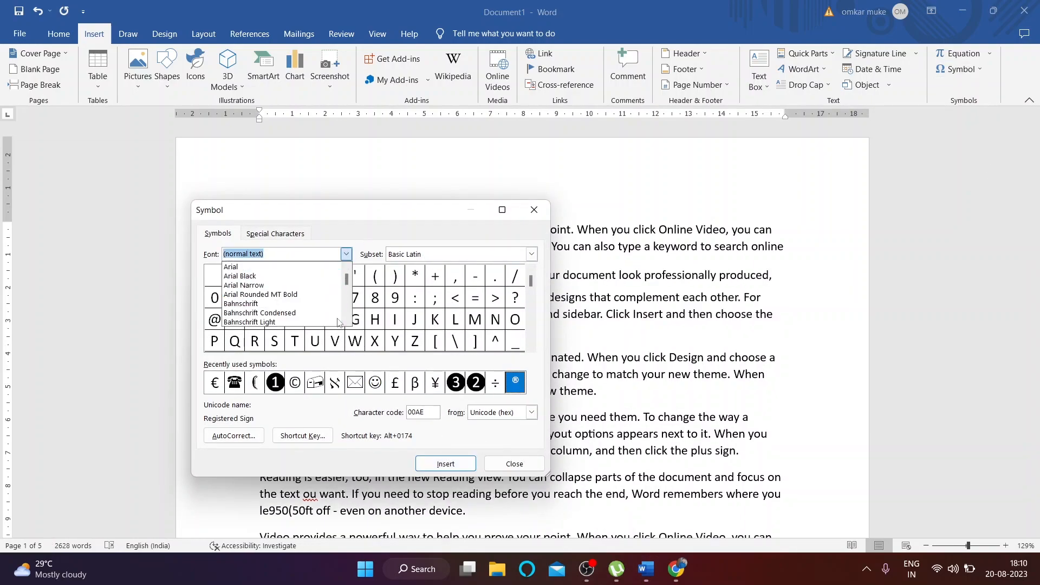
left_click(315, 296)
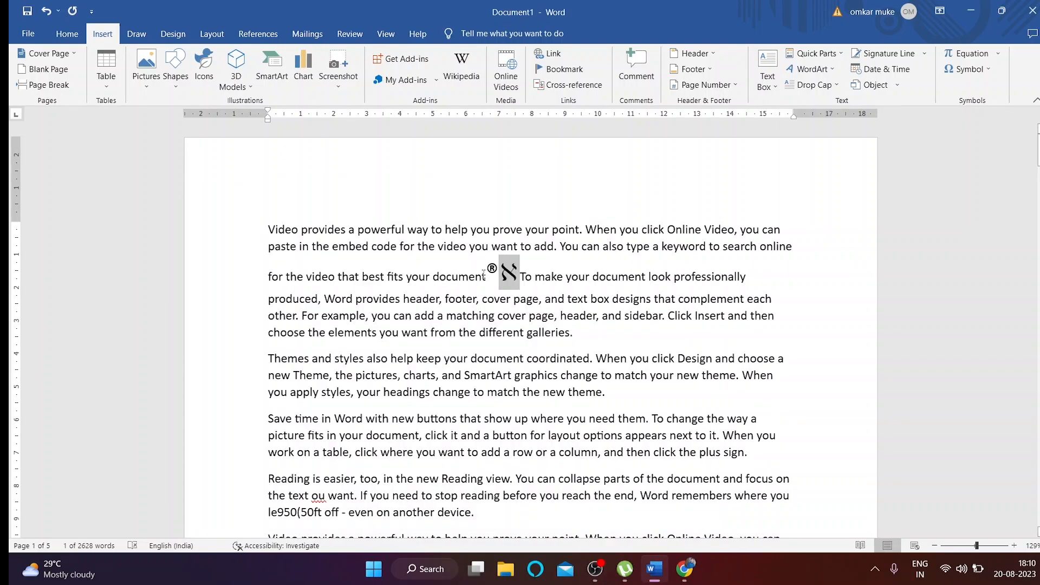
left_click(287, 332)
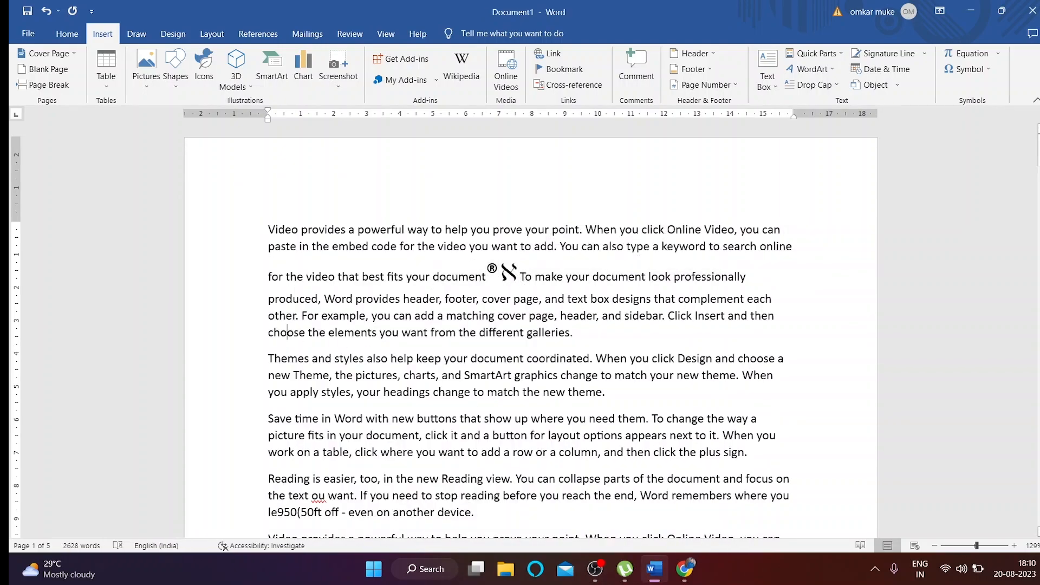
double_click(482, 276)
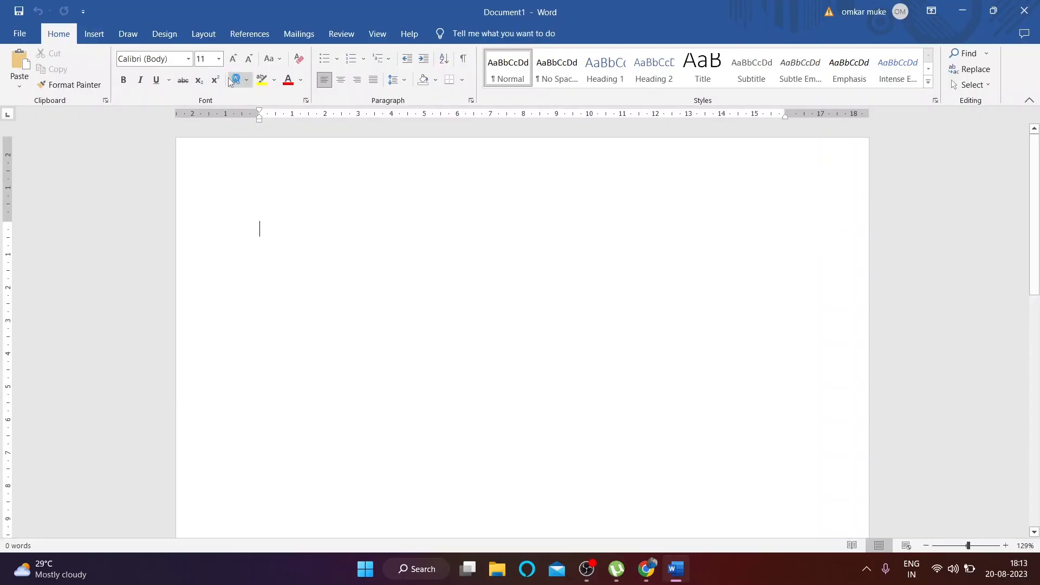
Step: On the Draw tab, draw four looping strokes on the page with the black pen
left_click(128, 33)
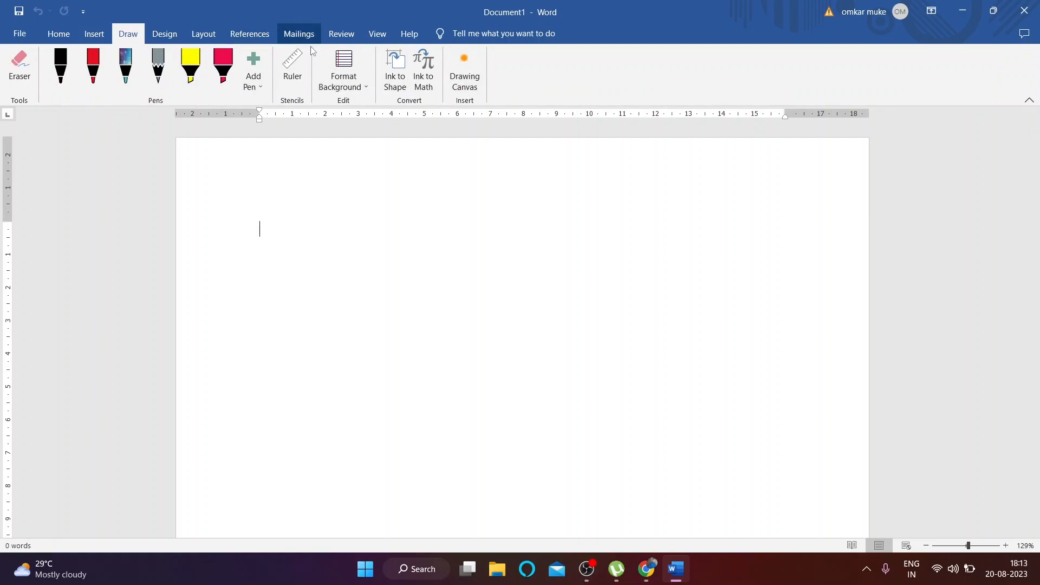
left_click(20, 66)
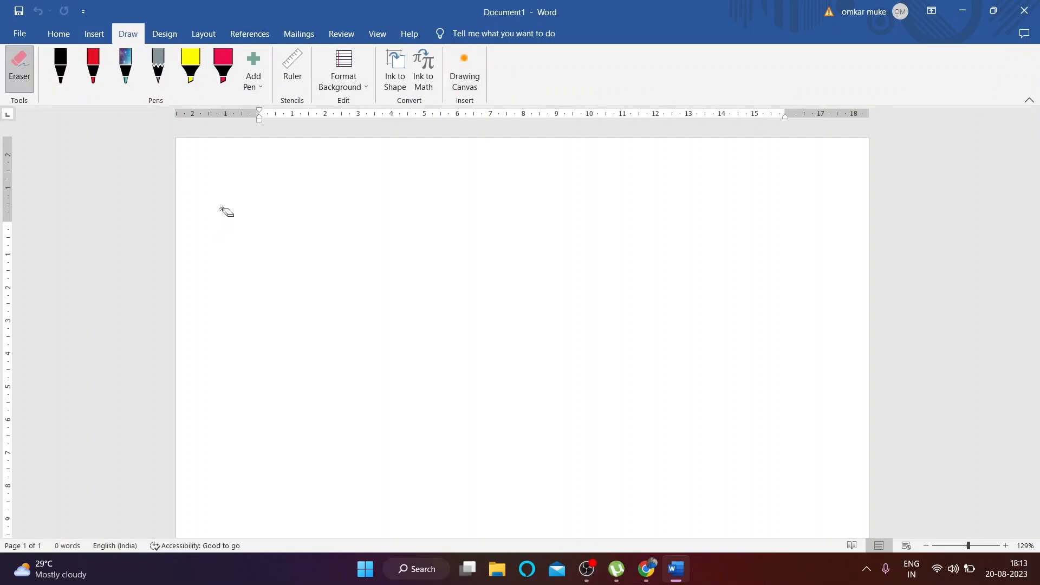
left_click(60, 66)
left_click_drag(290, 239, 507, 251)
mouse_move(444, 311)
left_mouse_down()
mouse_move(624, 323)
mouse_move(767, 262)
left_mouse_up()
left_click_drag(512, 267, 674, 294)
mouse_move(731, 244)
left_mouse_down()
mouse_move(678, 314)
mouse_move(683, 225)
left_mouse_up()
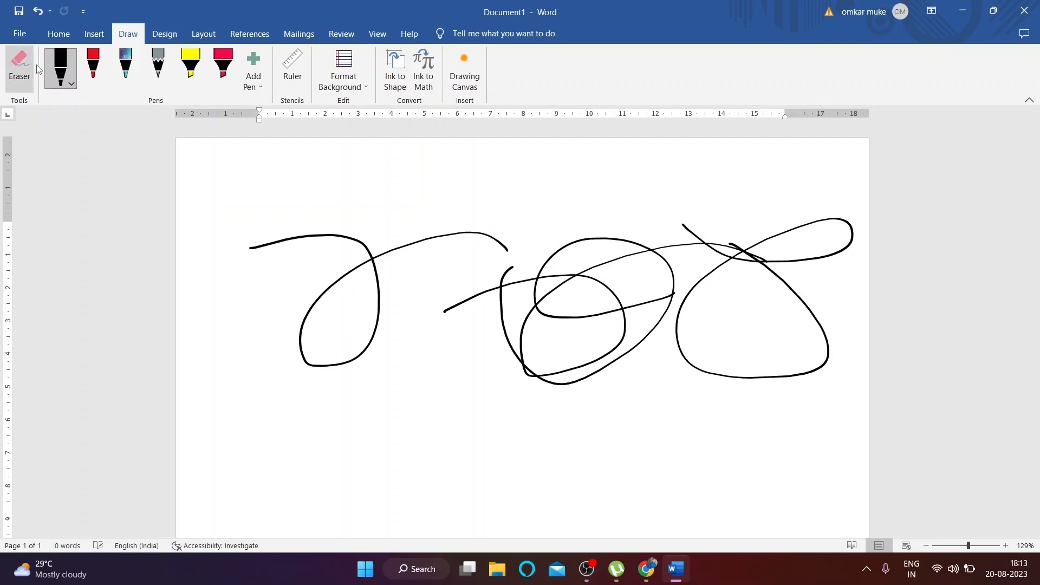
Step: Erase the black ink, then draw two looping strokes with the red pen
left_click(19, 66)
mouse_move(242, 247)
left_mouse_down()
mouse_move(645, 286)
mouse_move(755, 284)
left_mouse_up()
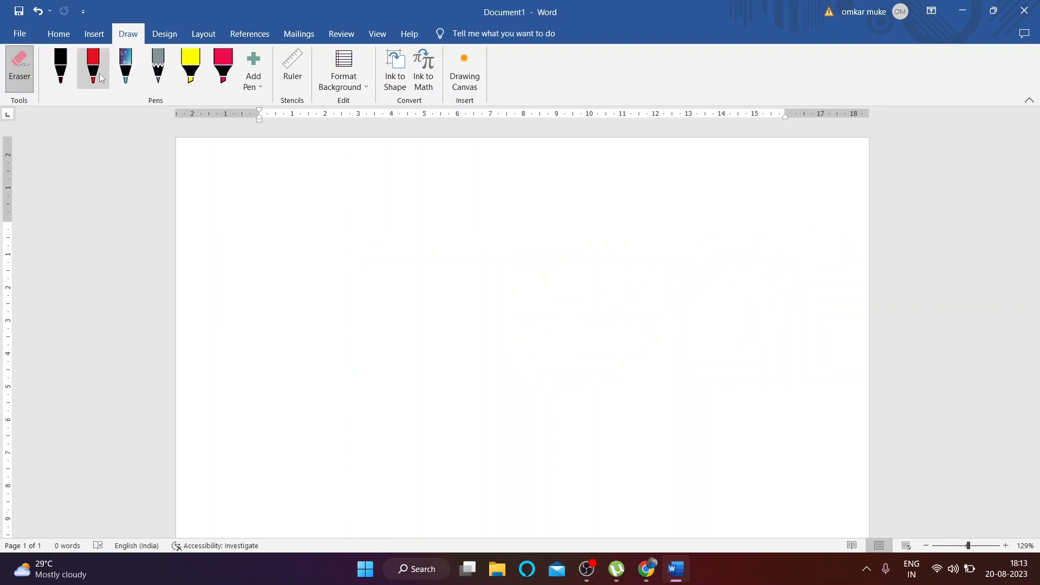
left_click(99, 79)
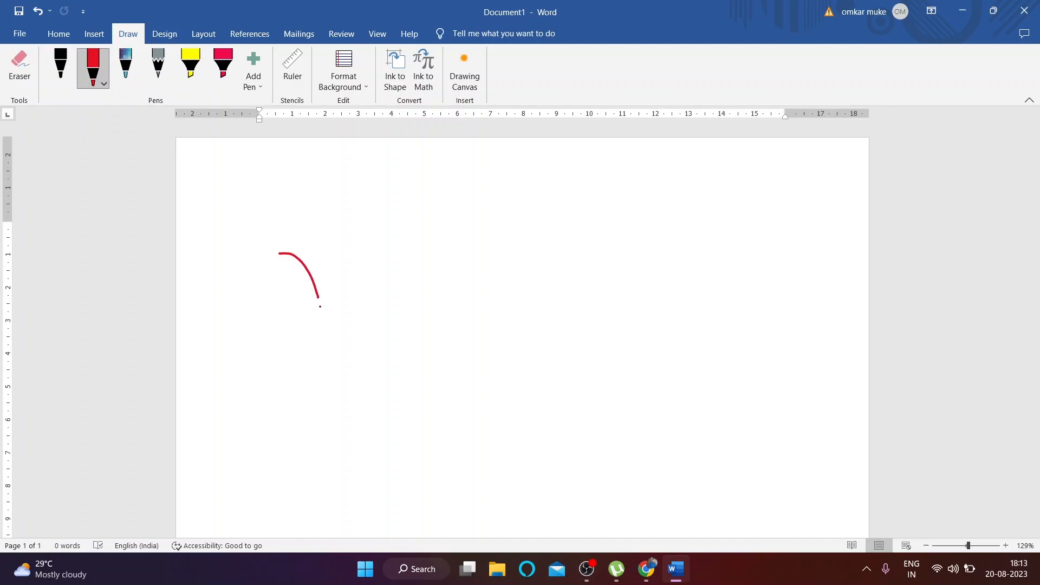
left_click_drag(417, 252, 608, 349)
mouse_move(425, 374)
left_mouse_down()
mouse_move(471, 227)
mouse_move(587, 355)
mouse_move(314, 271)
left_mouse_up()
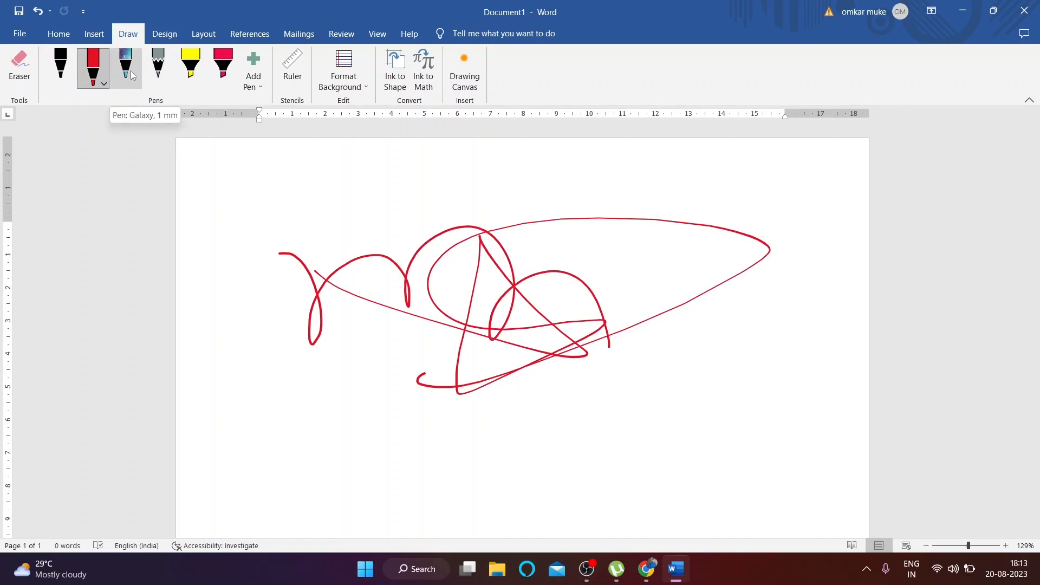
Step: Draw a stroke with the Galaxy pen and a light magenta pencil stroke
left_click(131, 74)
mouse_move(295, 238)
left_mouse_down()
mouse_move(428, 292)
mouse_move(729, 265)
mouse_move(686, 242)
left_mouse_up()
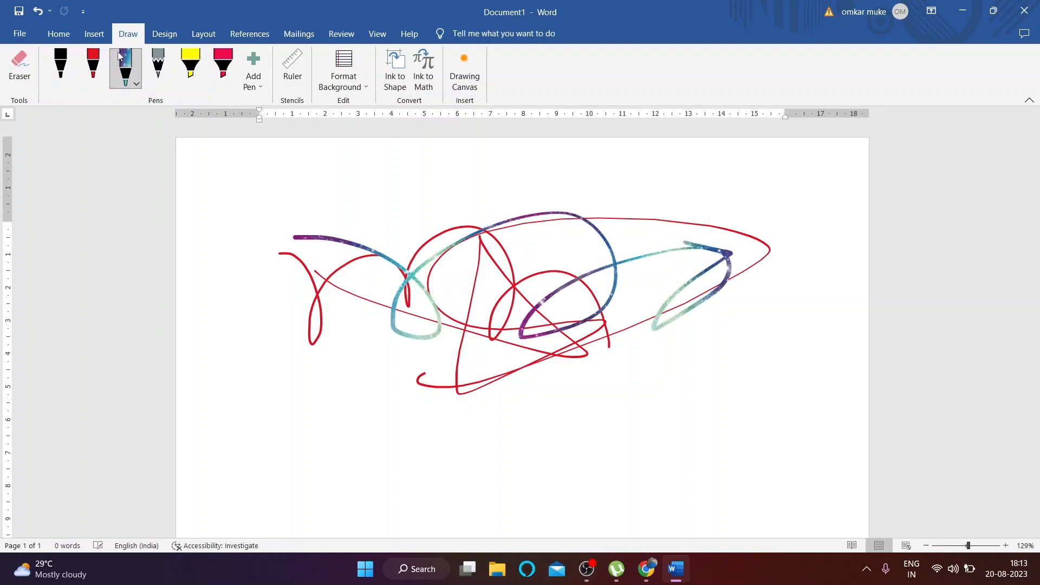
left_click(164, 57)
left_click(169, 86)
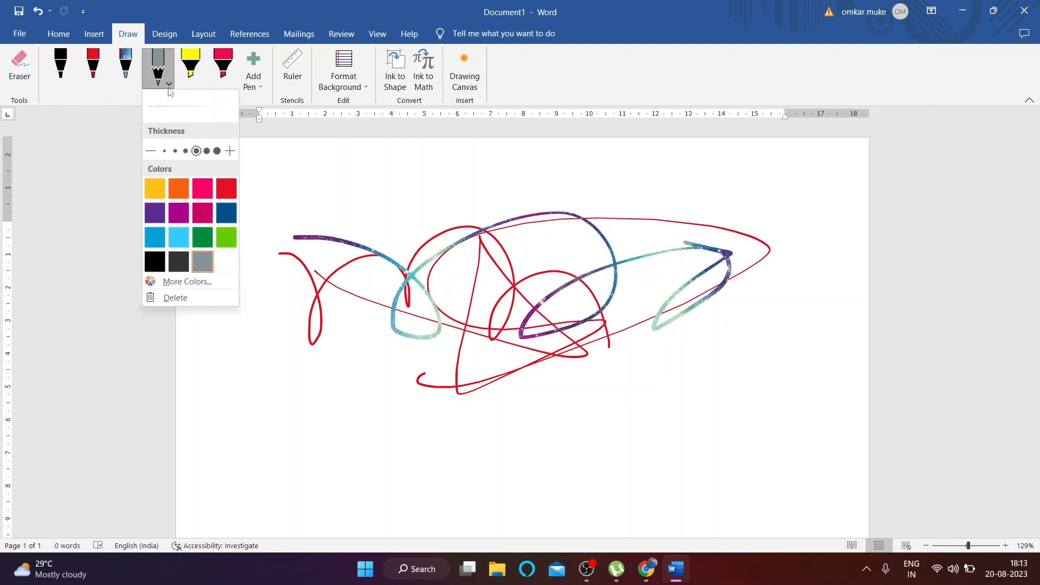
mouse_move(328, 233)
left_mouse_down()
mouse_move(444, 220)
mouse_move(588, 183)
left_mouse_up()
left_click(169, 85)
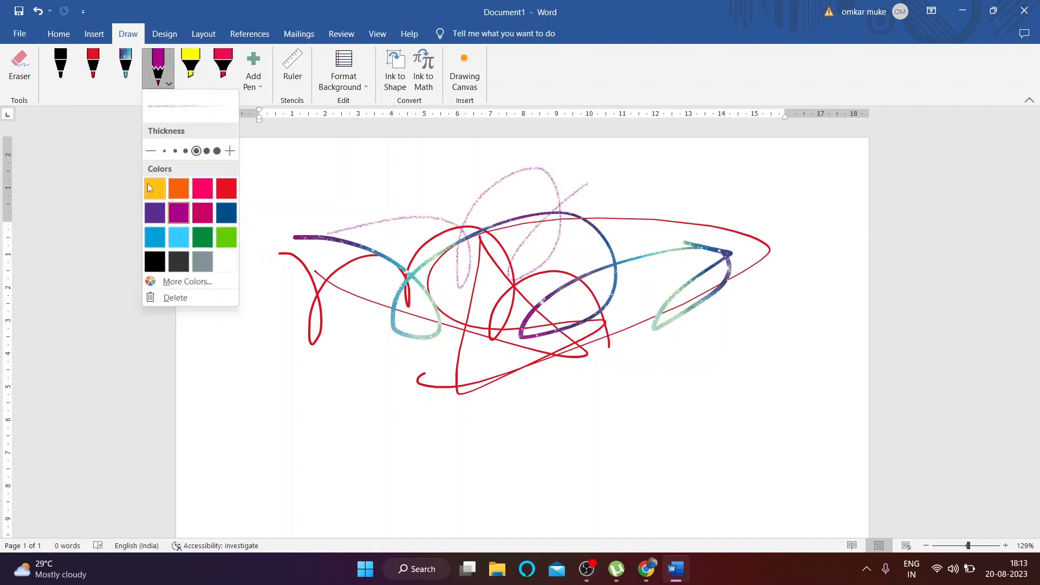
Step: Recolour the highlighter cyan and draw a thick cyan highlight across the page
left_click(191, 65)
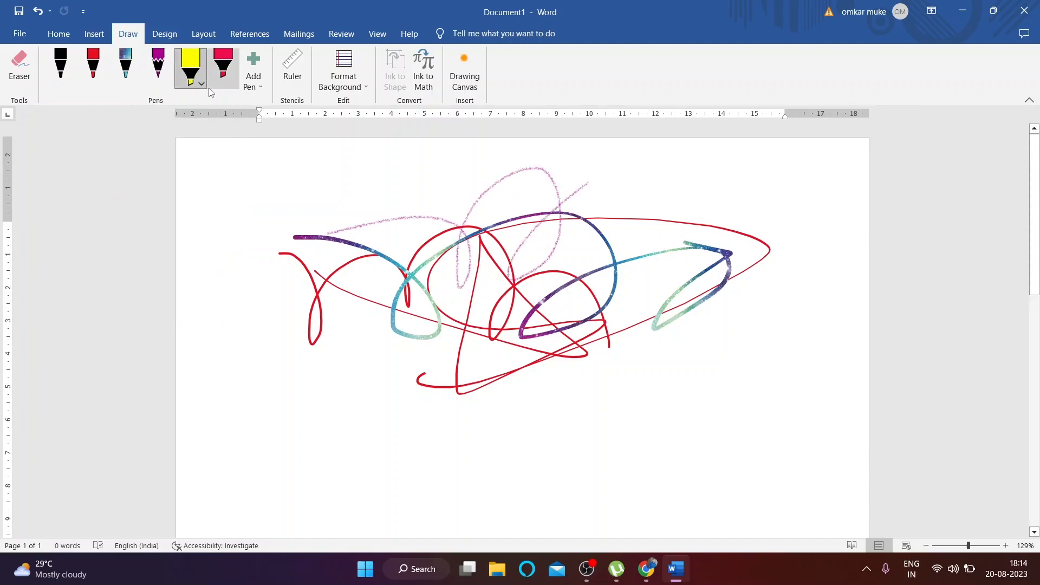
left_click(201, 84)
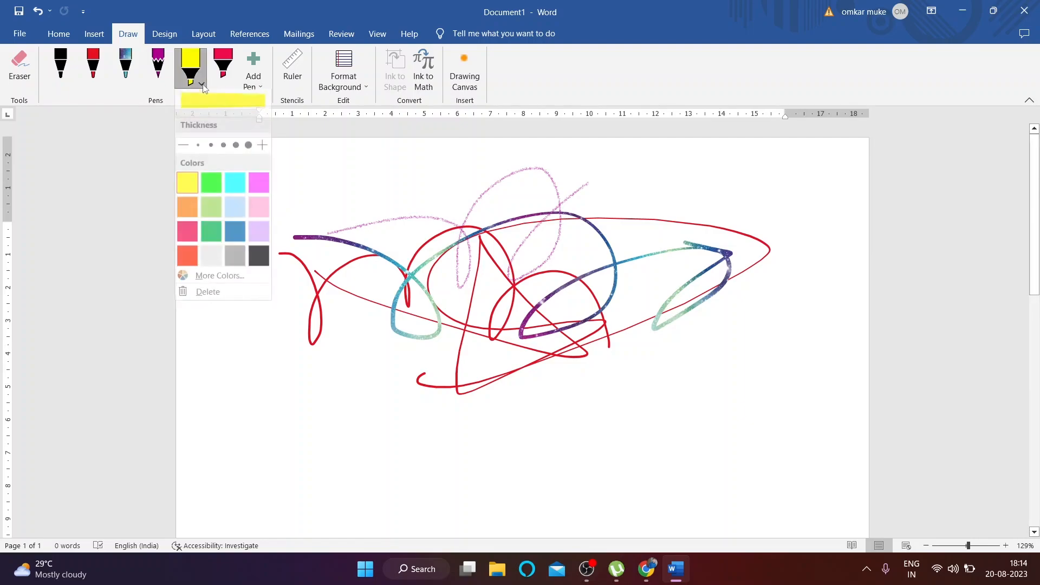
left_click(235, 187)
mouse_move(272, 352)
left_mouse_down()
mouse_move(487, 336)
mouse_move(541, 417)
left_mouse_up()
left_click(20, 65)
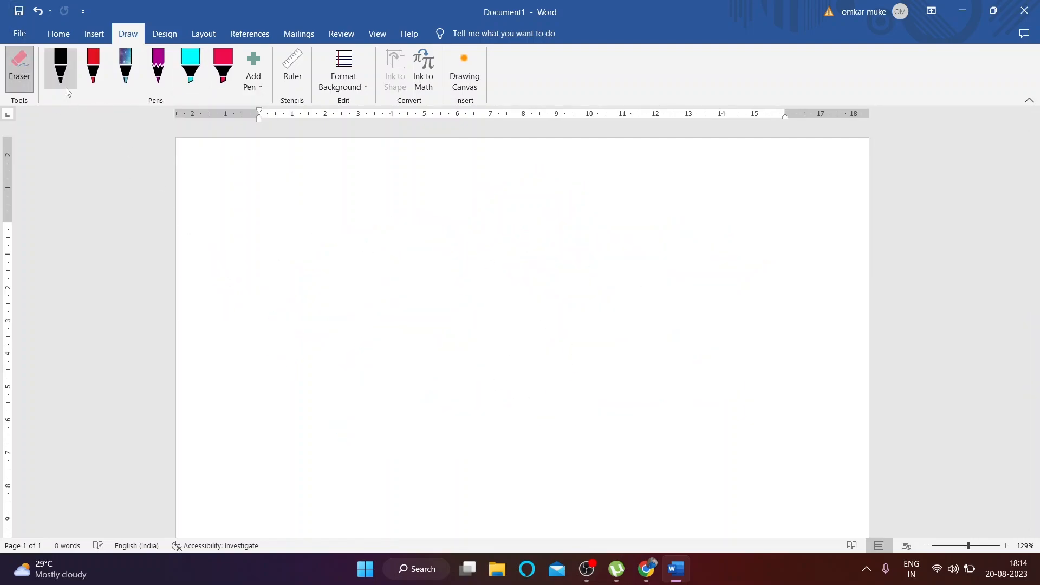
Step: Place the ruler stencil on the page, slide it, then remove it
left_click(253, 81)
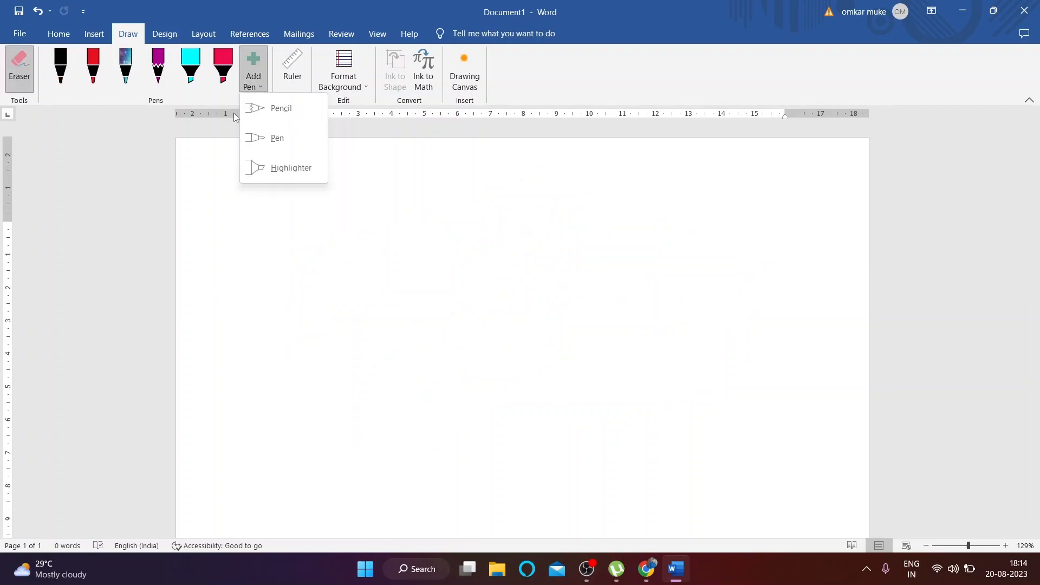
left_click(300, 79)
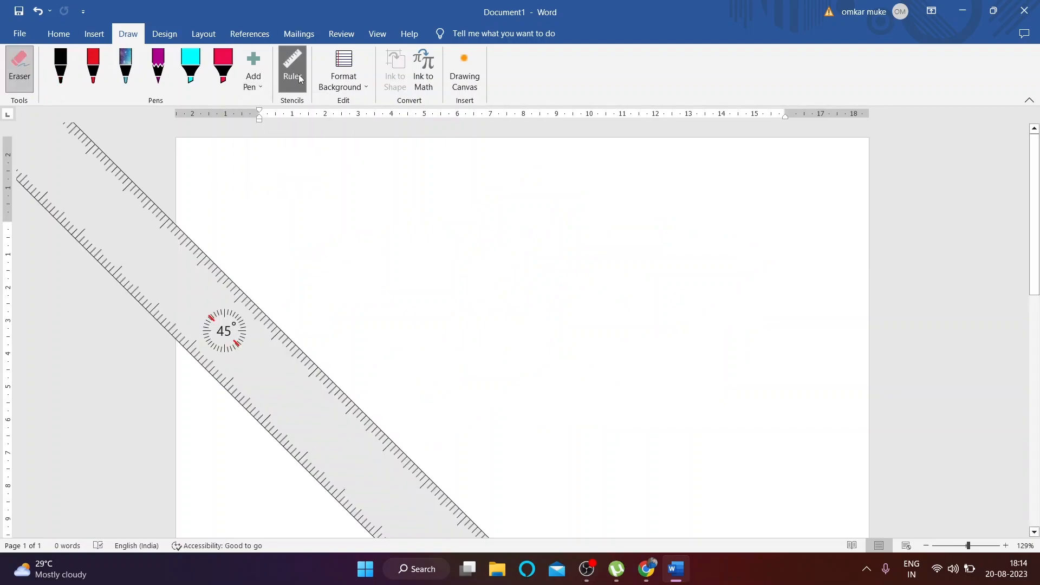
left_click_drag(219, 287, 206, 252)
left_click(292, 68)
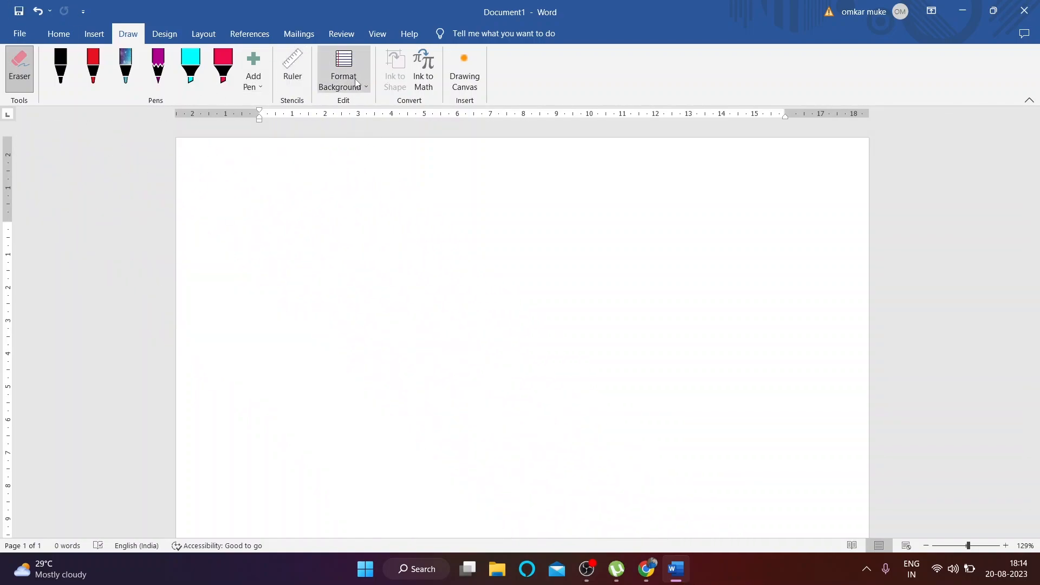
Step: Try narrow and wide Rule Lines backgrounds, then a square Grid Lines background
left_click(343, 71)
left_click(393, 135)
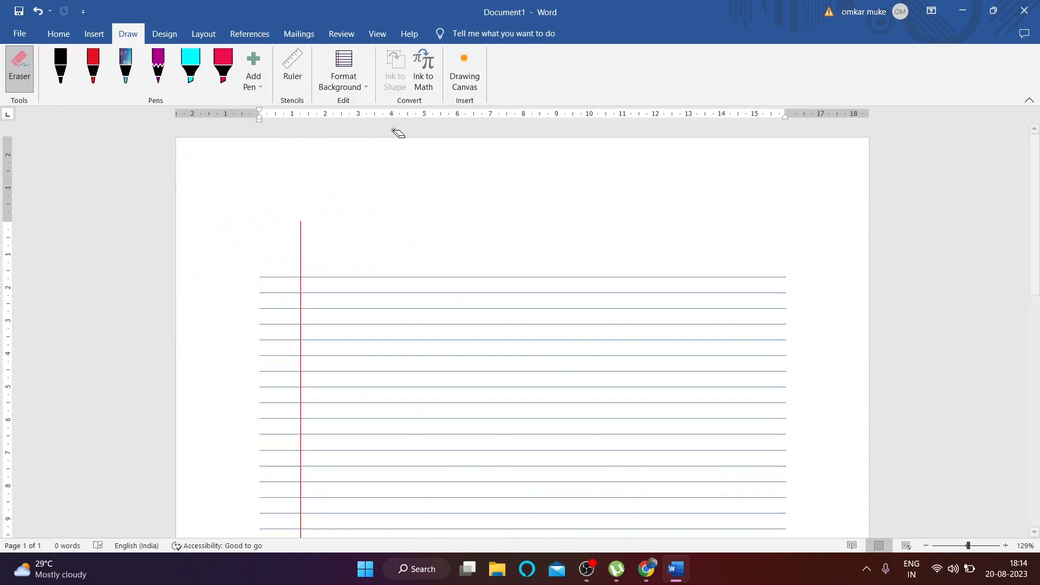
left_click(344, 69)
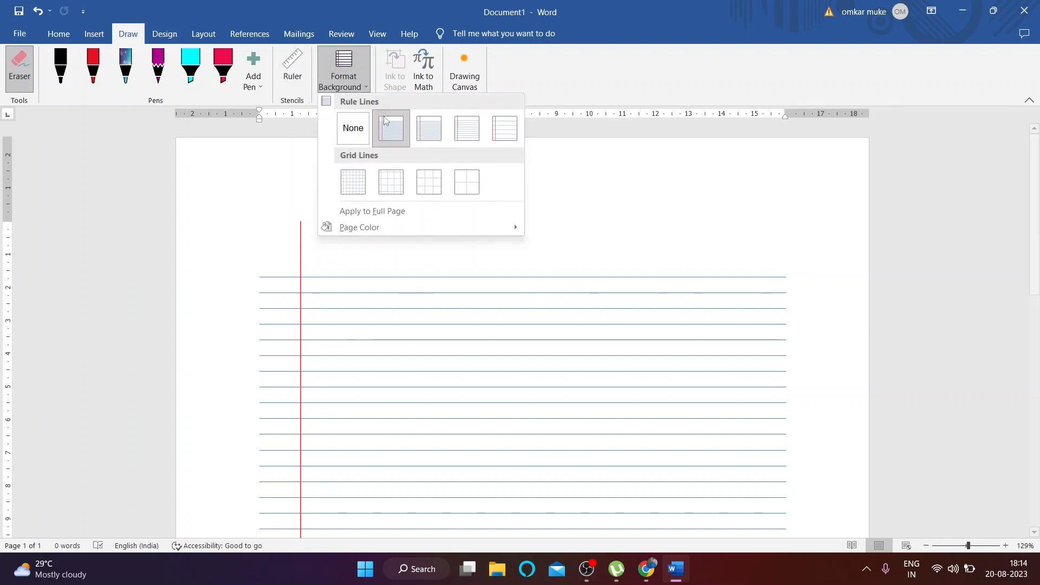
left_click(465, 134)
left_click(347, 74)
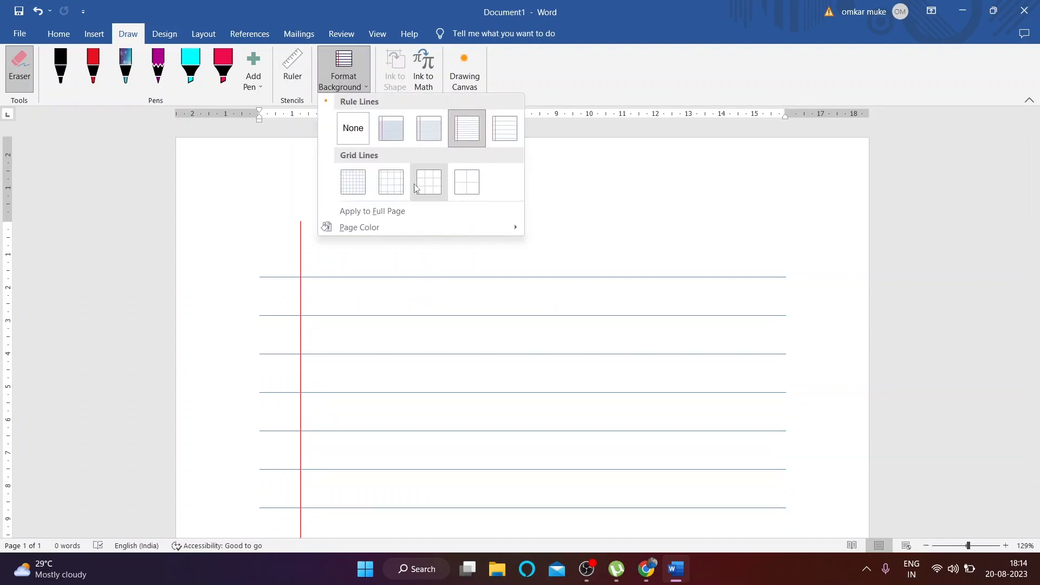
left_click(424, 183)
Step: Try a larger grid and wide rule lines with red margin, then set background to None
left_click(349, 81)
left_click(469, 184)
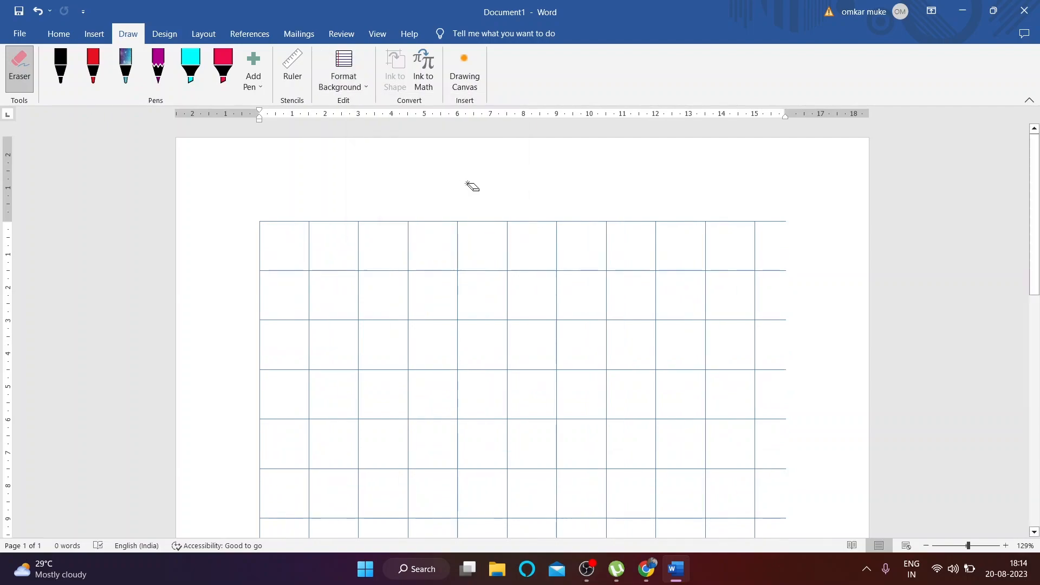
left_click(363, 86)
left_click(467, 128)
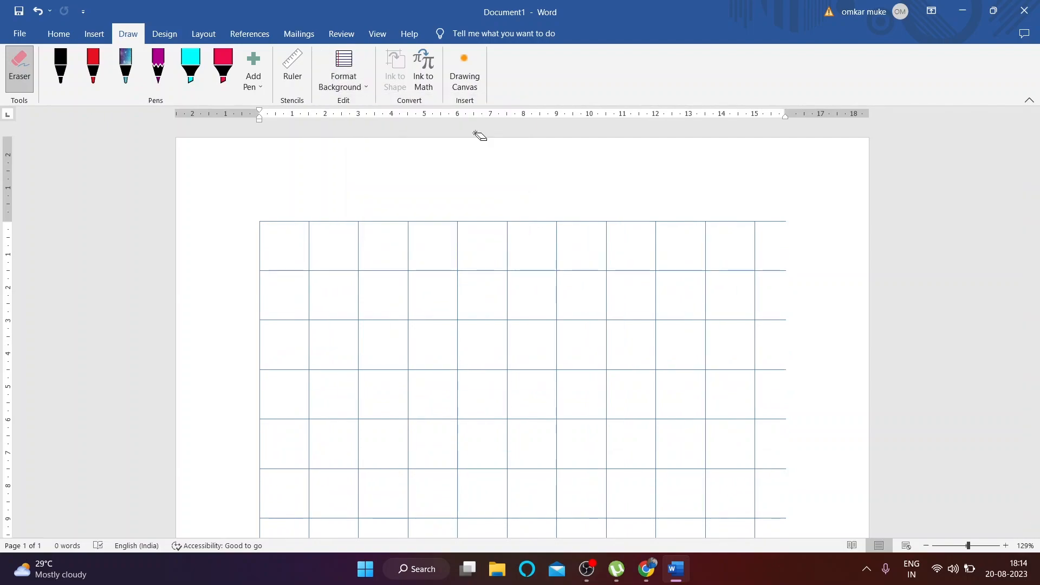
left_click(347, 75)
left_click(342, 125)
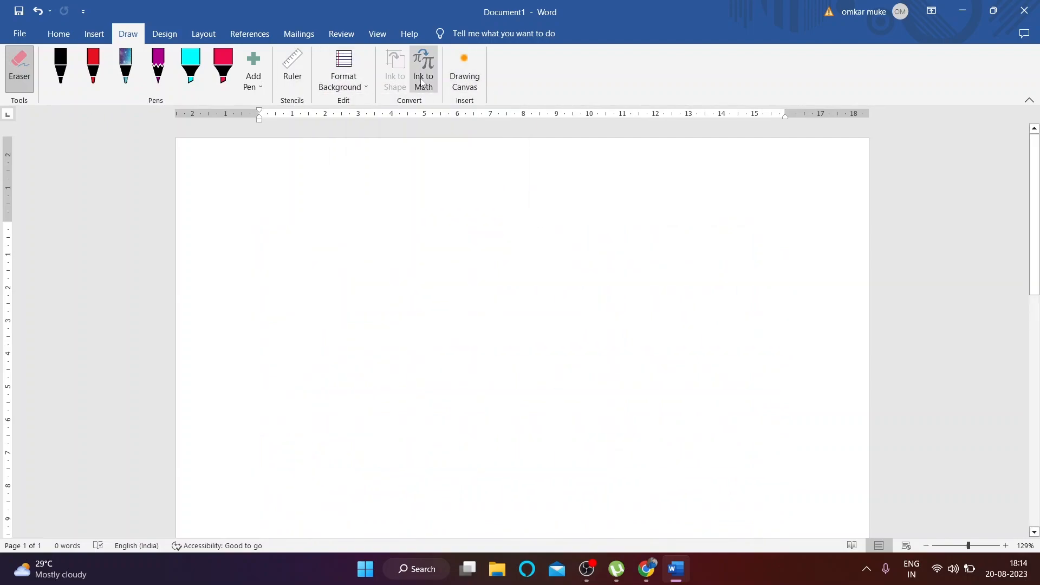
Step: Insert a Drawing Canvas and draw a looping red stroke across it
left_click(477, 65)
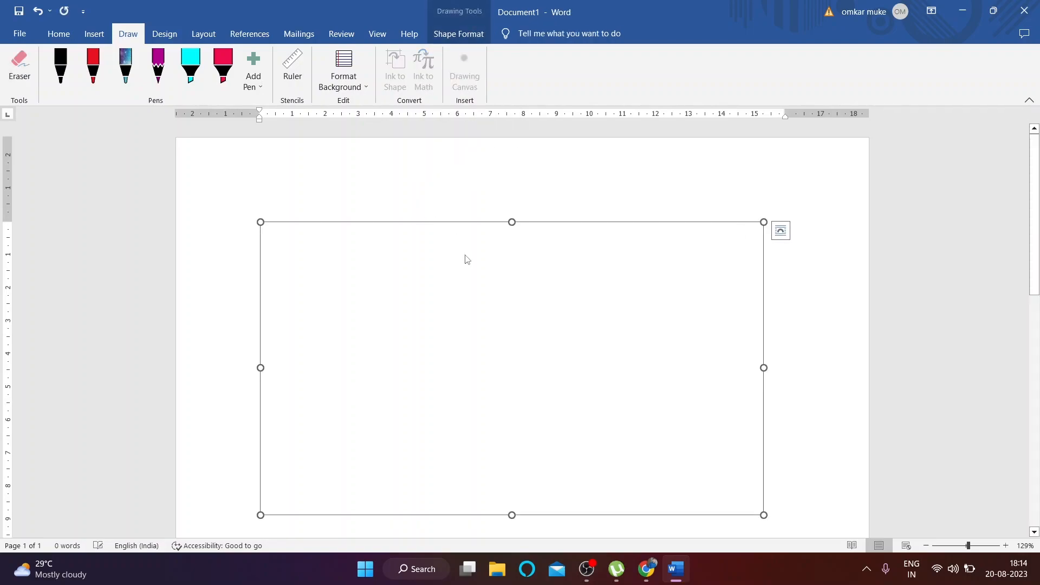
left_click(93, 65)
mouse_move(242, 302)
left_mouse_down()
mouse_move(323, 267)
mouse_move(789, 325)
mouse_move(482, 340)
mouse_move(441, 243)
mouse_move(260, 367)
mouse_move(429, 320)
left_mouse_up()
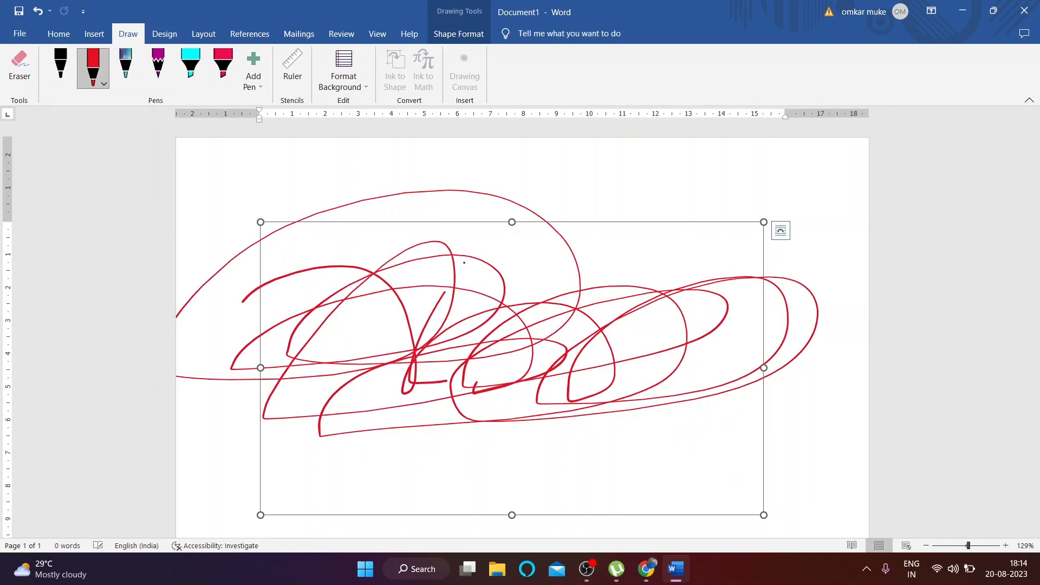
Step: Erase the red stroke with the Eraser and close the drawing document
left_click(20, 34)
key("Escape")
left_click(19, 65)
left_click(412, 251)
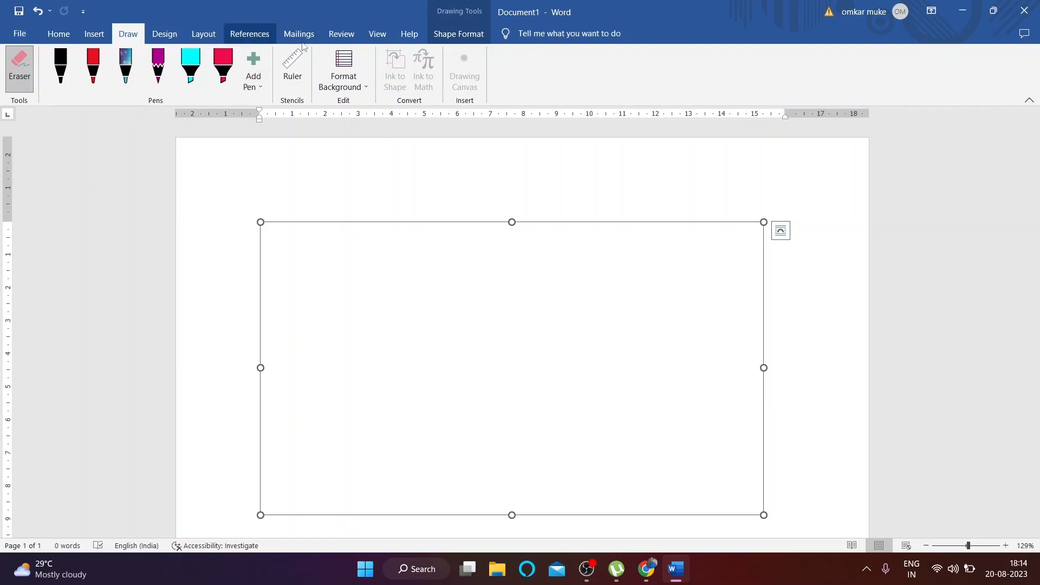
left_click(1024, 10)
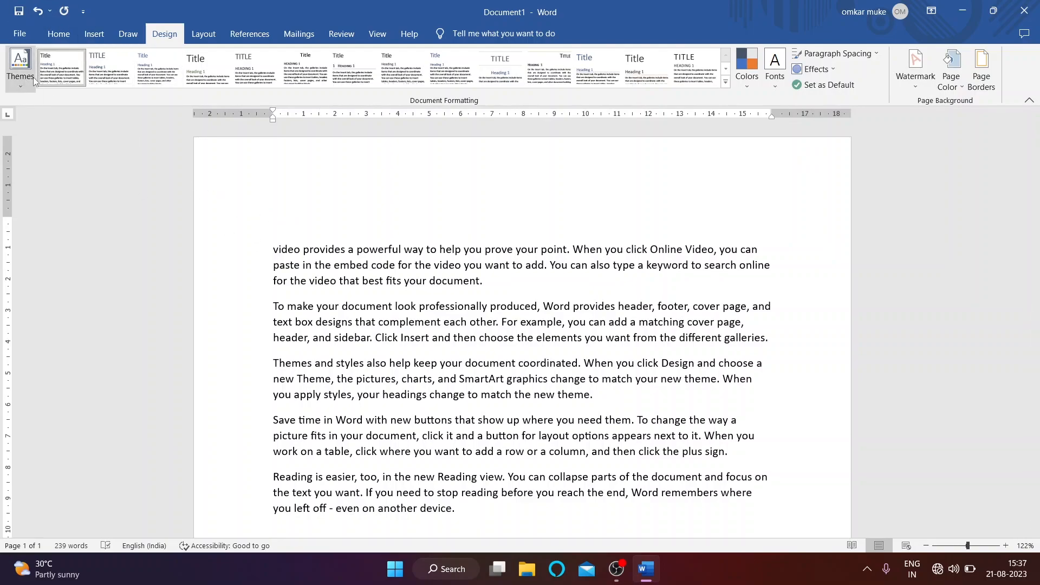
Step: Select all the sample text and apply the Strong style
left_click_drag(275, 253, 279, 545)
left_click(65, 36)
scroll(733, 126, "up", 3)
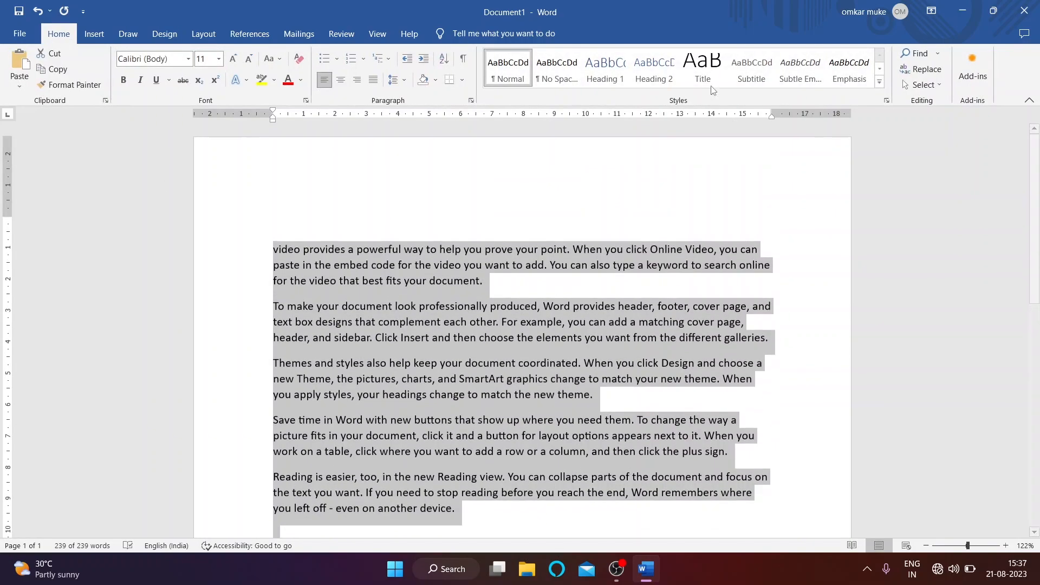
left_click(880, 82)
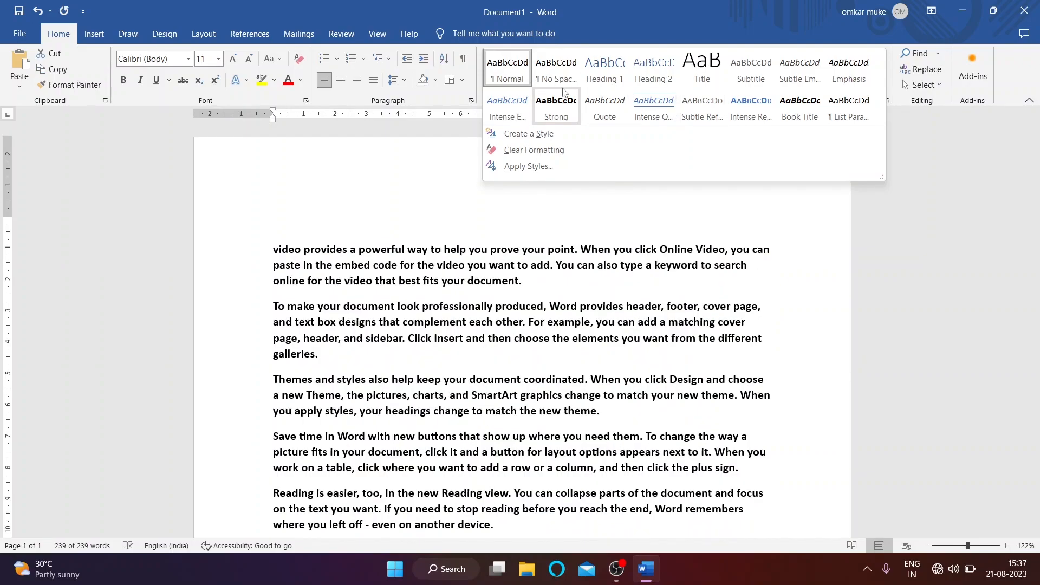
left_click(564, 92)
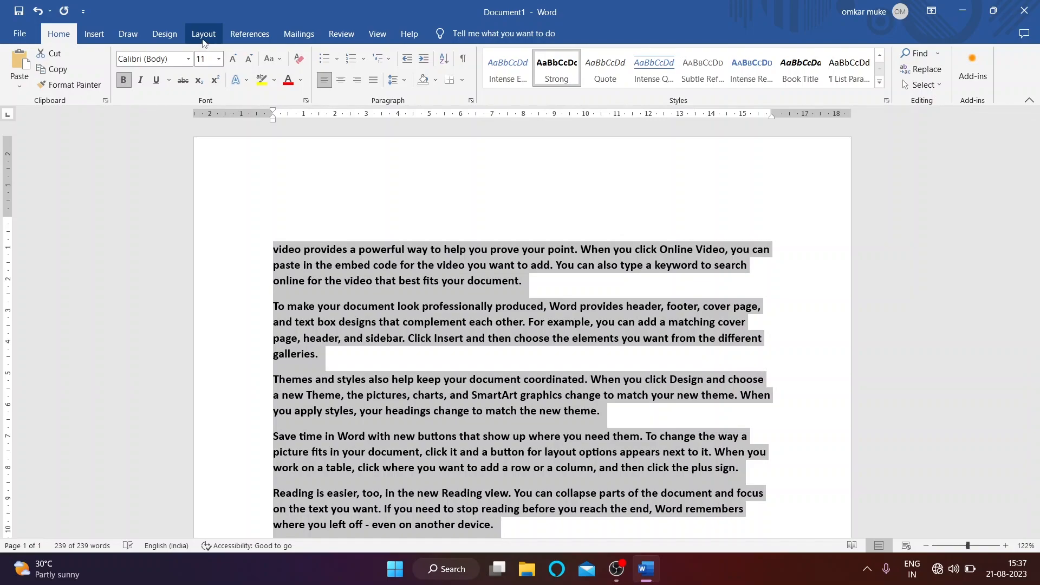
Step: Browse Design themes and style sets, then format all text with the Heading 2 style
left_click(164, 34)
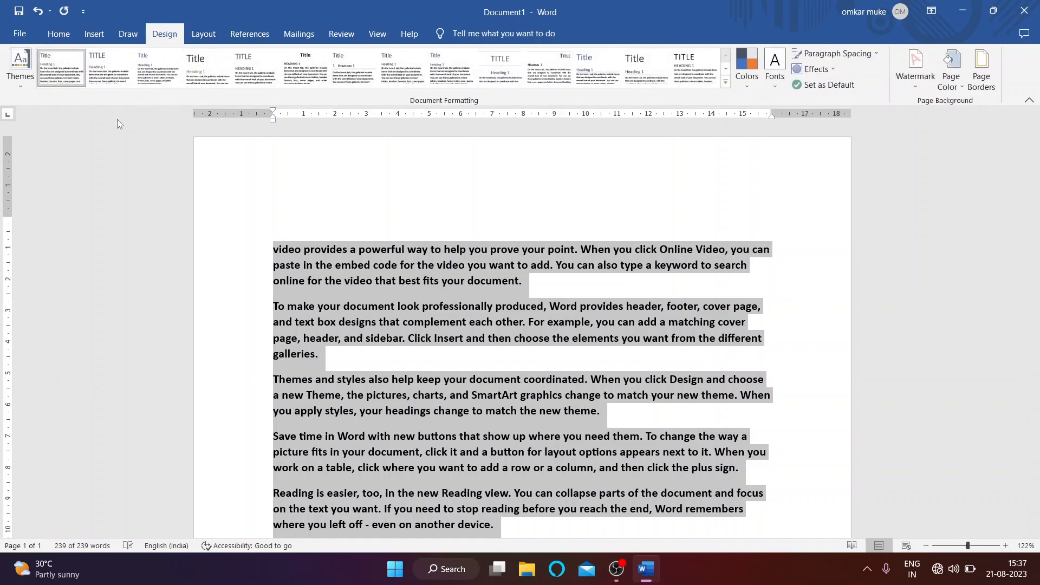
left_click(21, 69)
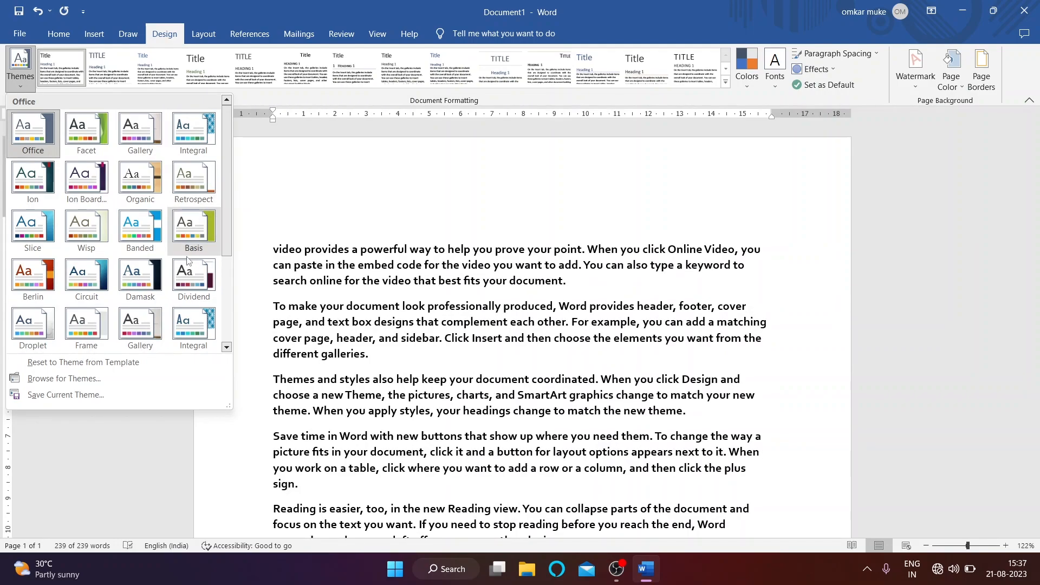
scroll(152, 304, "down", 3)
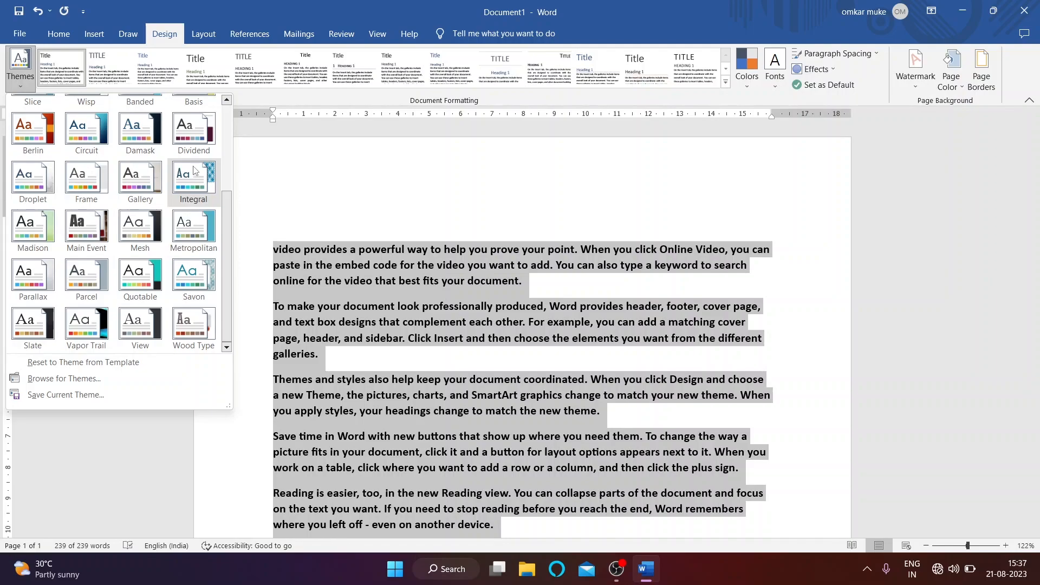
left_click(710, 96)
left_click(725, 82)
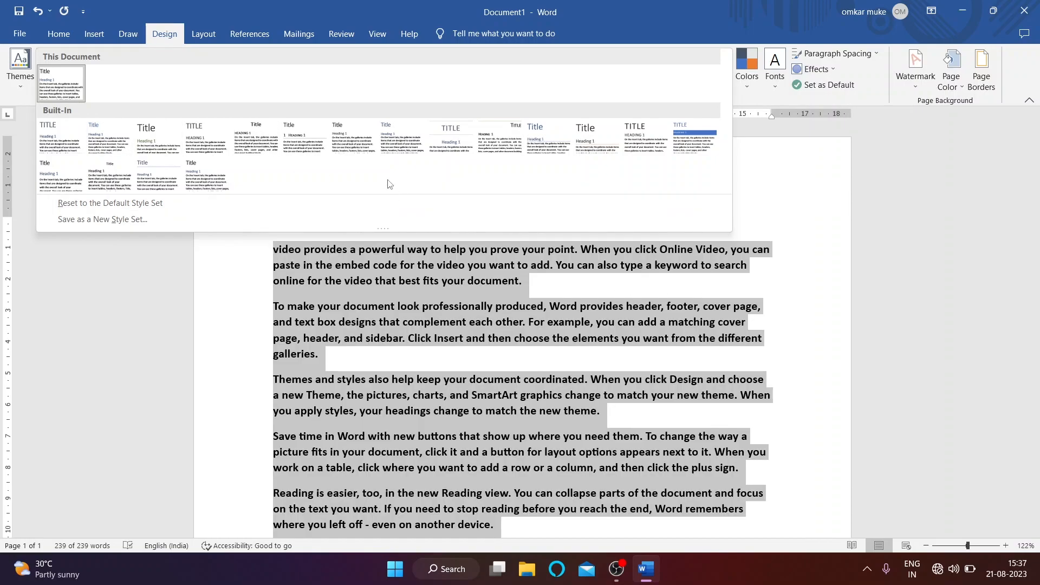
left_click(68, 38)
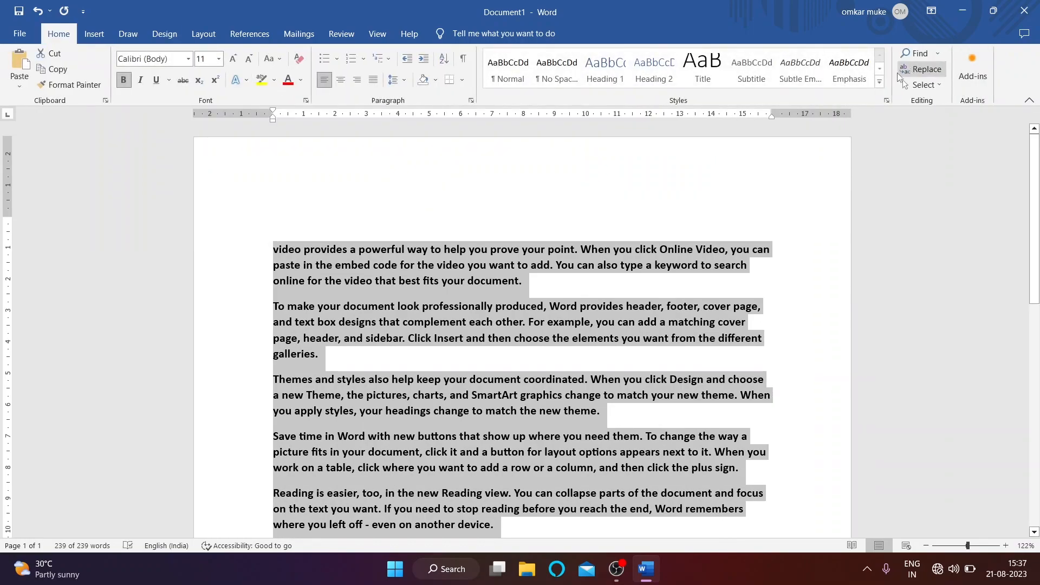
left_click(880, 82)
key("ctrl+a")
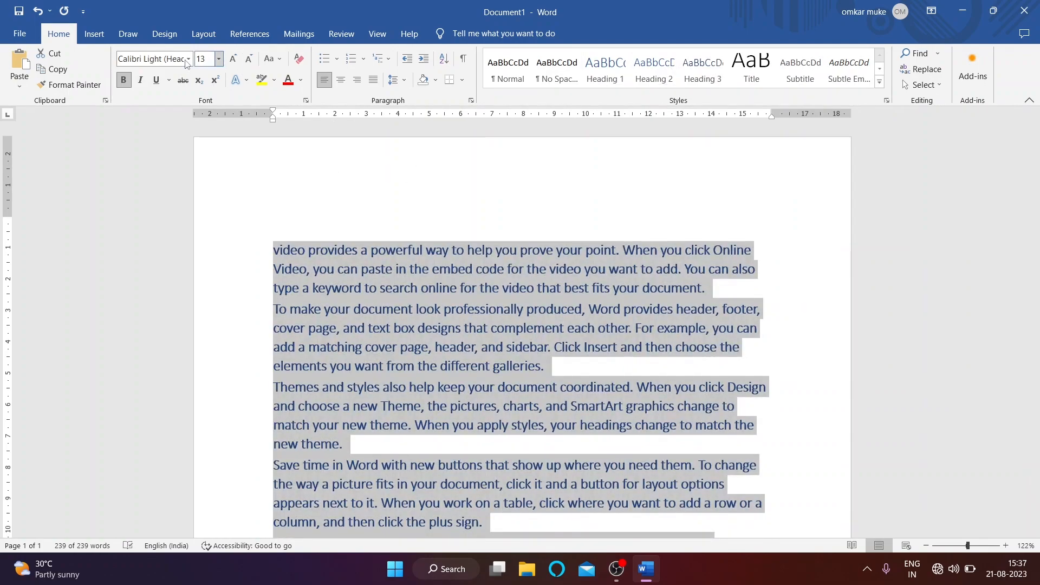
Step: Apply the Basis theme, then switch to the Retrospect theme
left_click(164, 35)
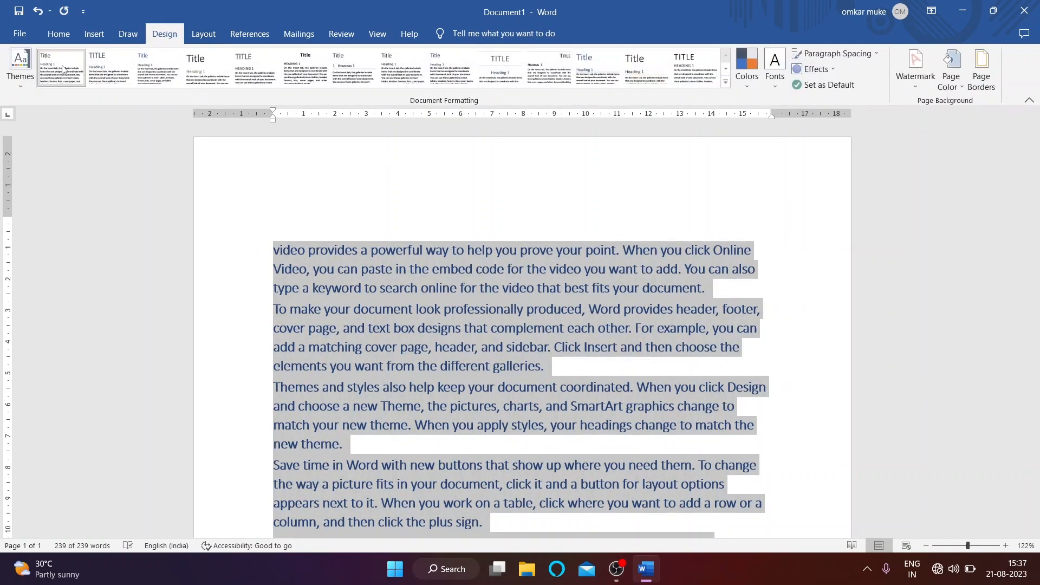
left_click(20, 64)
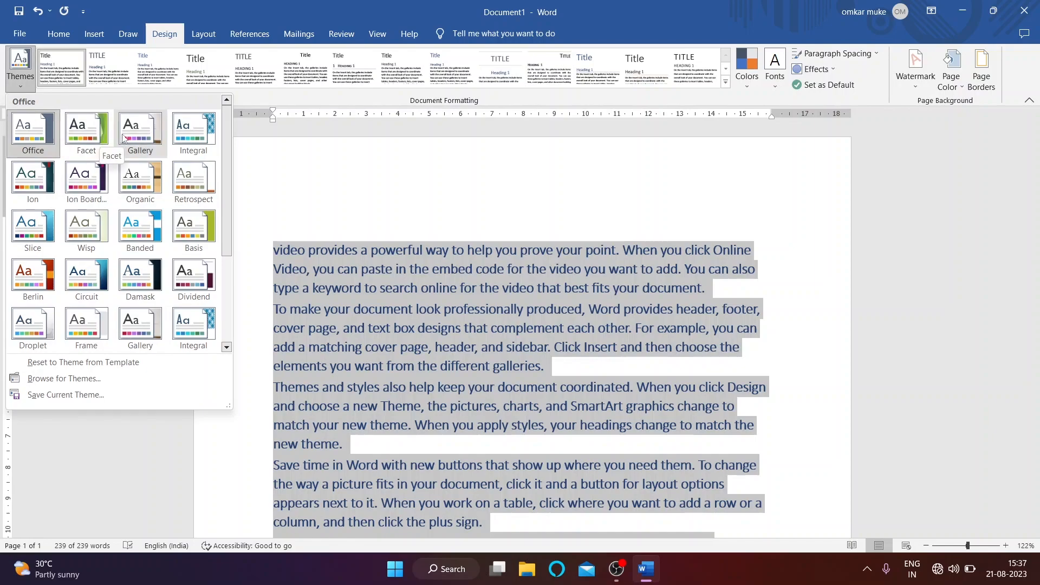
left_click(194, 232)
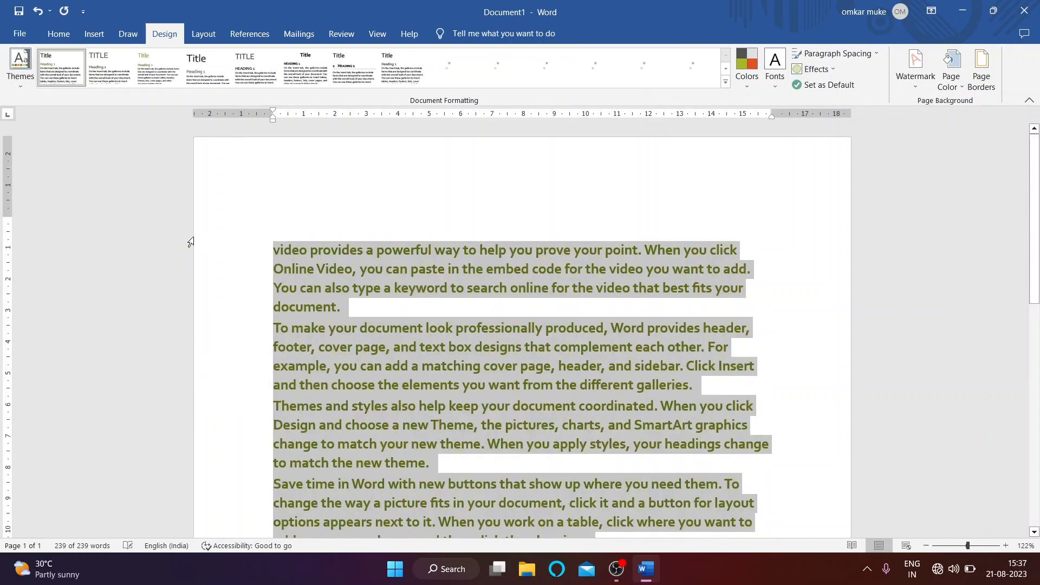
left_click(20, 64)
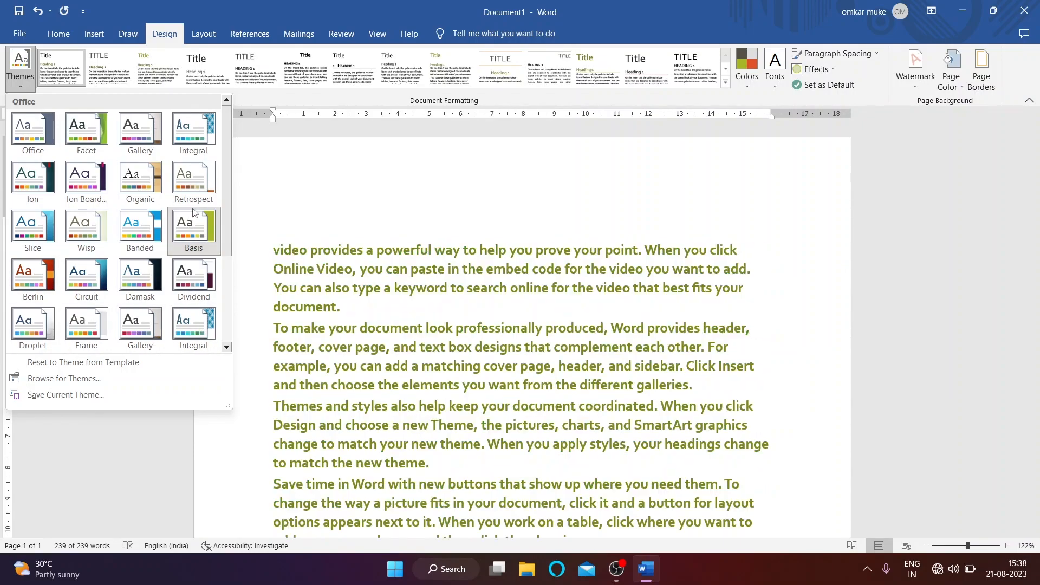
left_click(194, 182)
Step: Preview the theme Colors palettes and Fonts pairs without choosing any
left_click(746, 67)
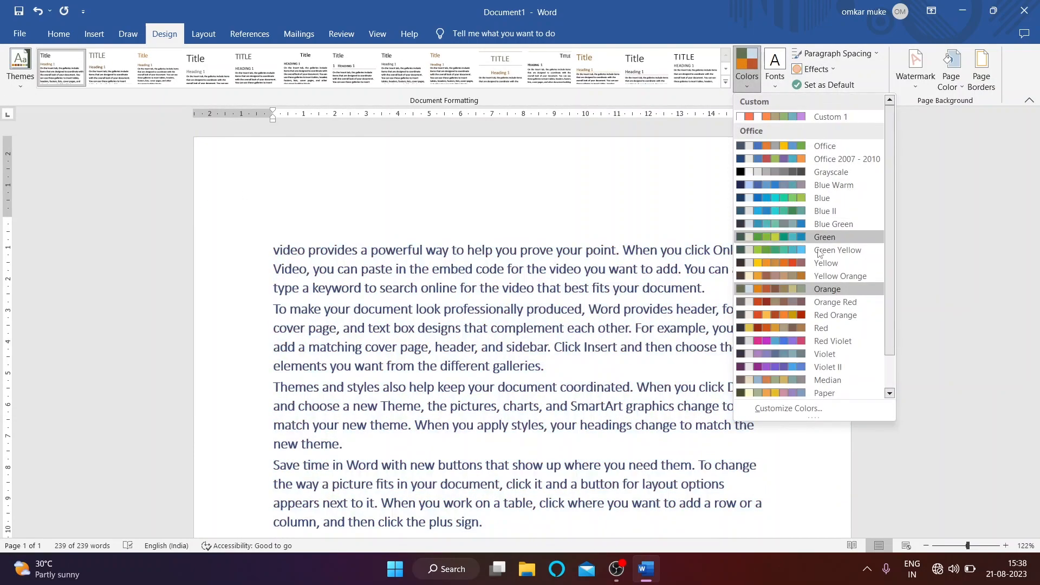
scroll(834, 255, "down", 1)
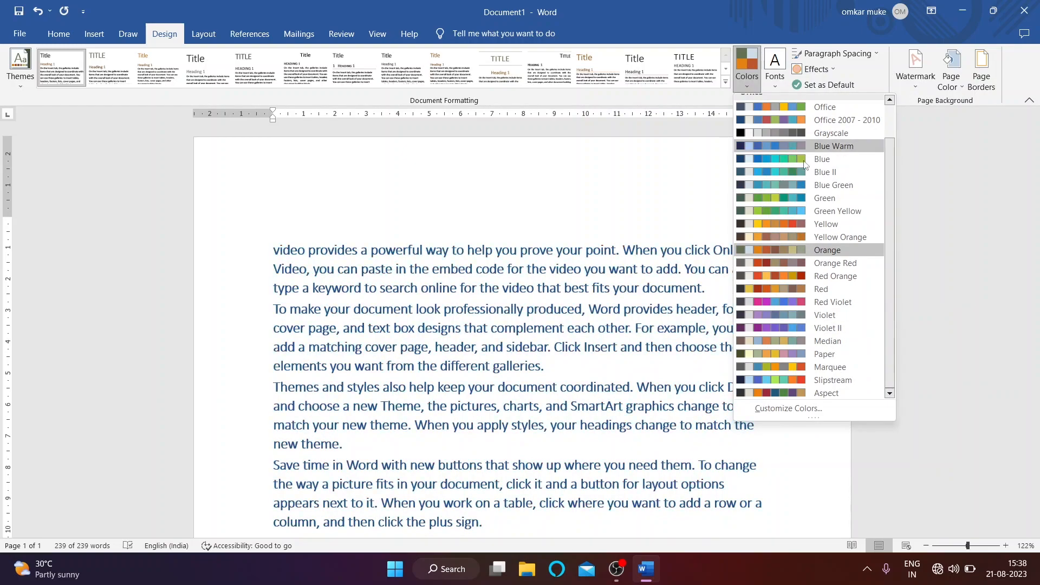
left_click(671, 184)
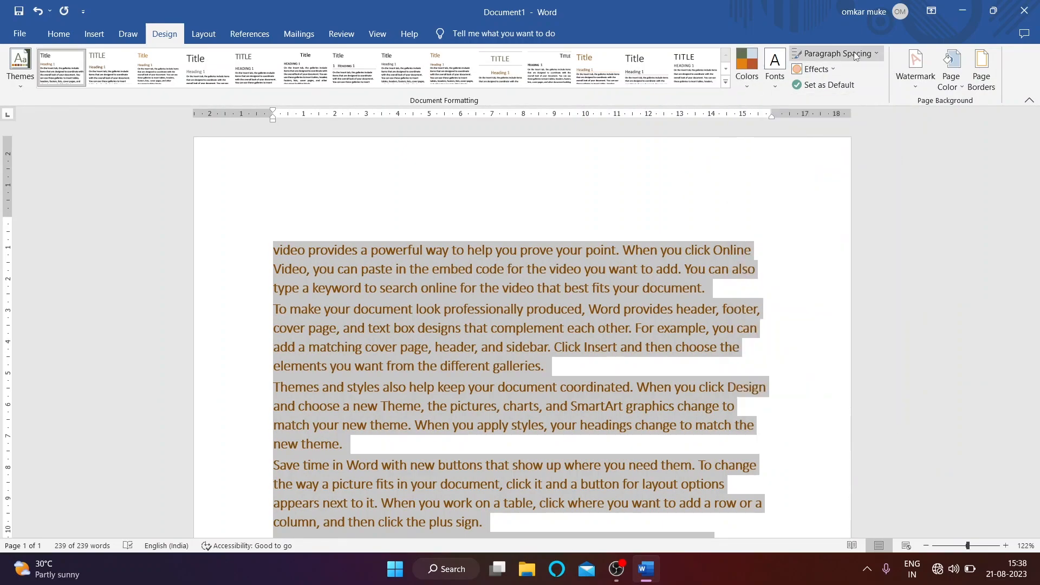
left_click(771, 84)
scroll(796, 227, "down", 8)
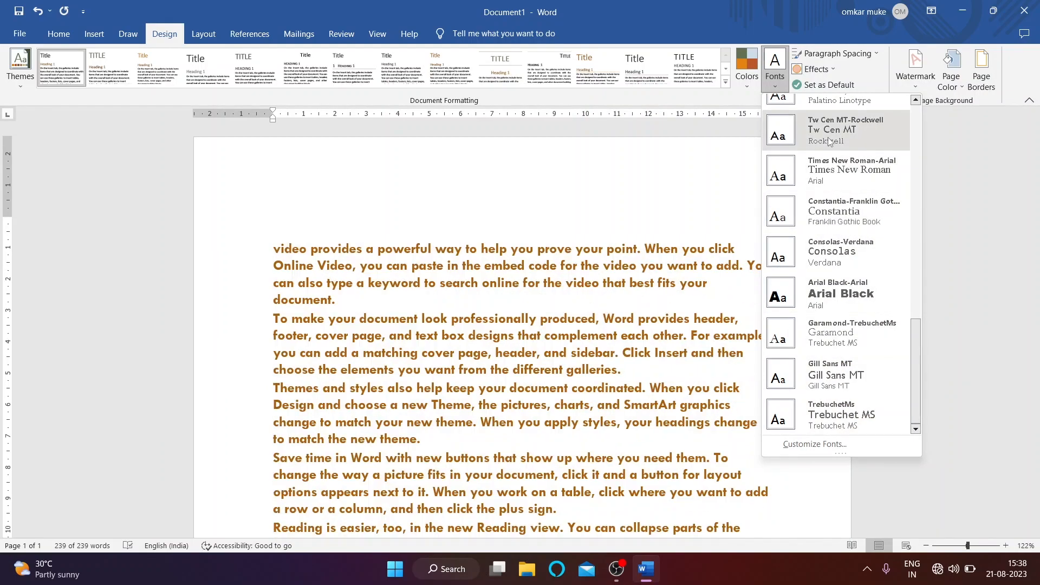
left_click(694, 158)
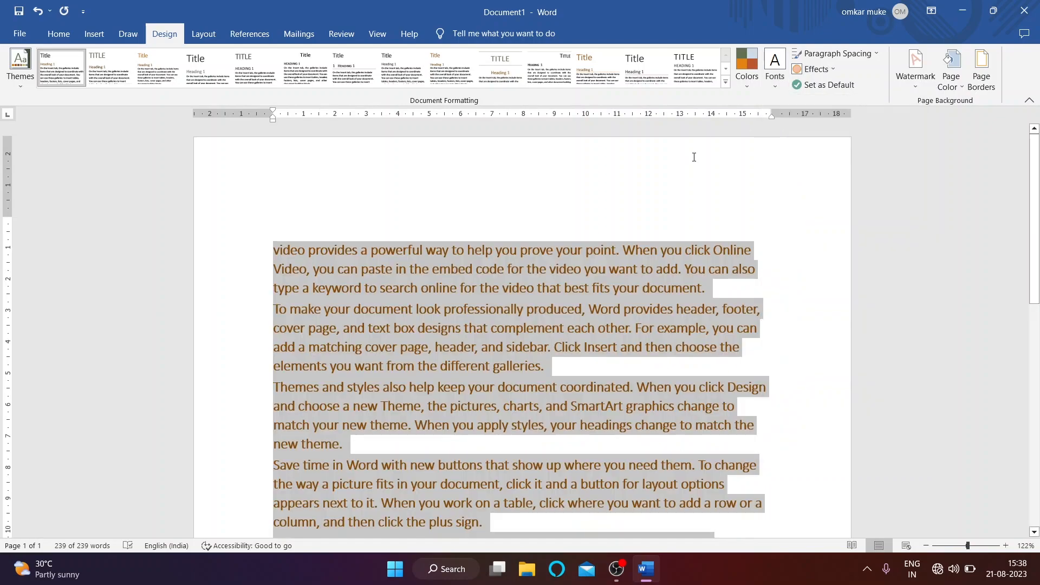
Step: Preview Paragraph Spacing options, then confirm Set as Default for the current style and theme
left_click(860, 53)
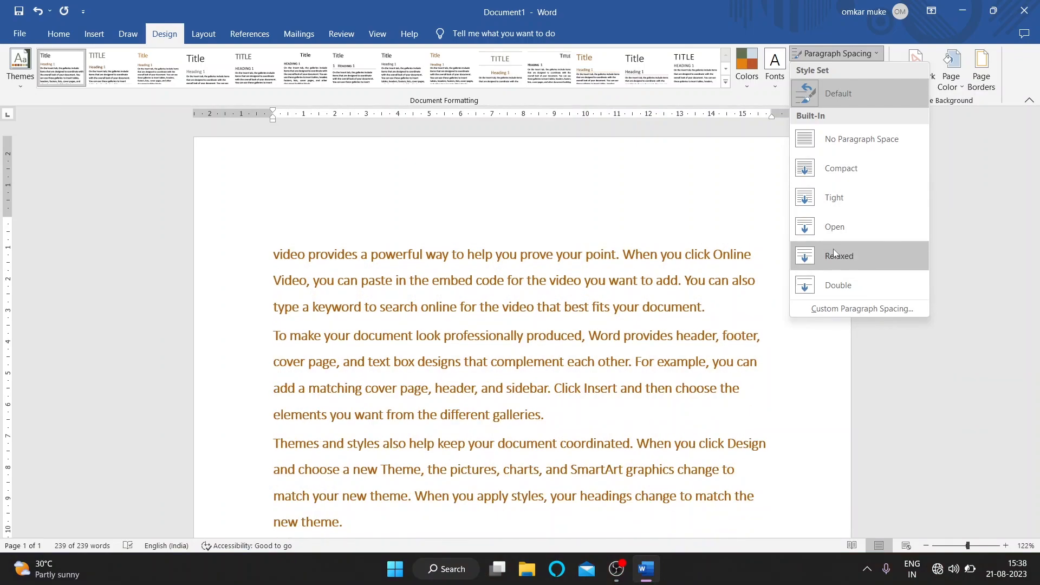
key("XF86MonBrightnessUp")
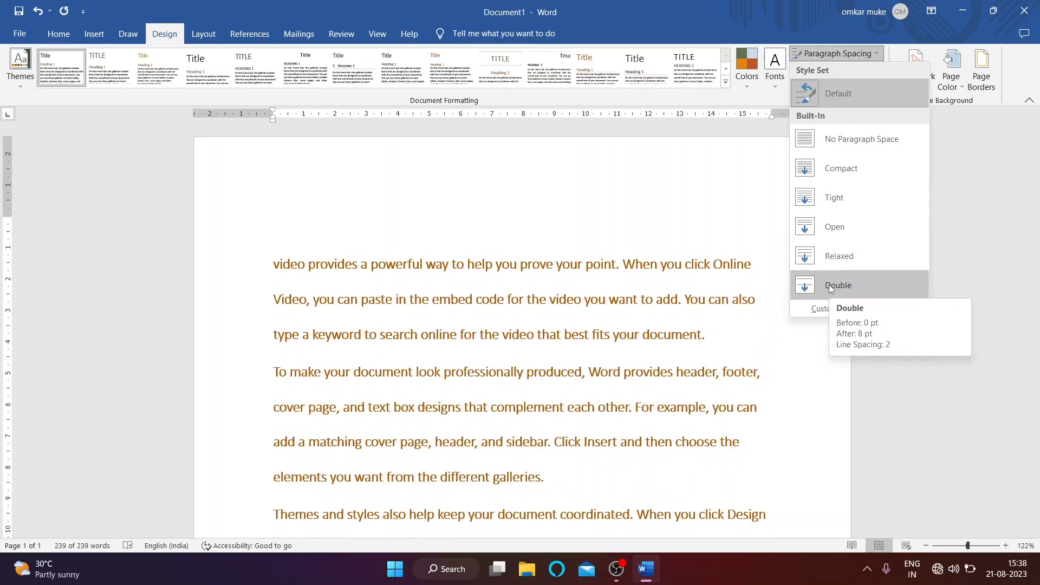
key("ctrl+a")
key("Escape")
left_click(826, 86)
left_click(500, 324)
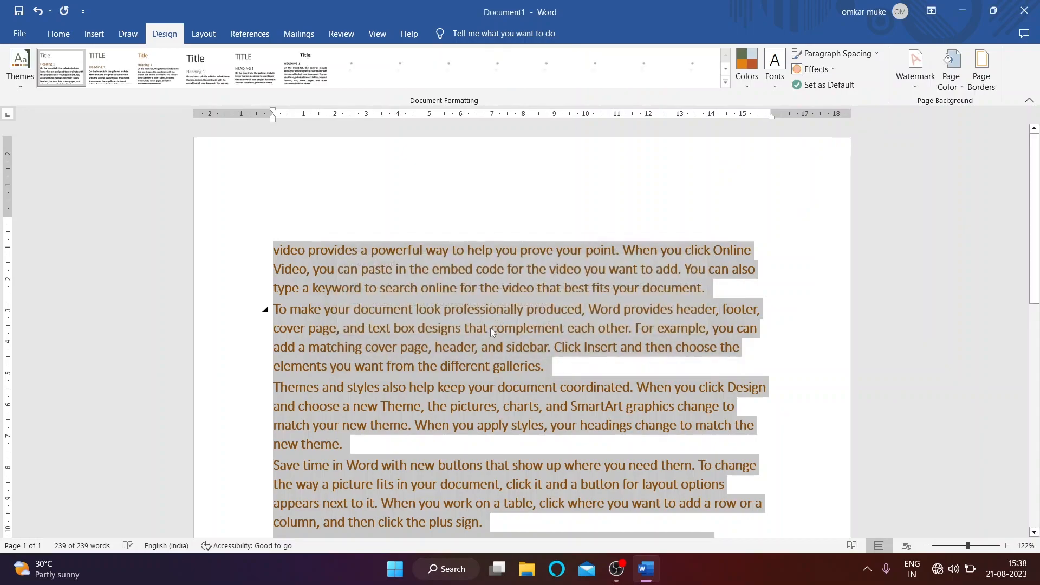
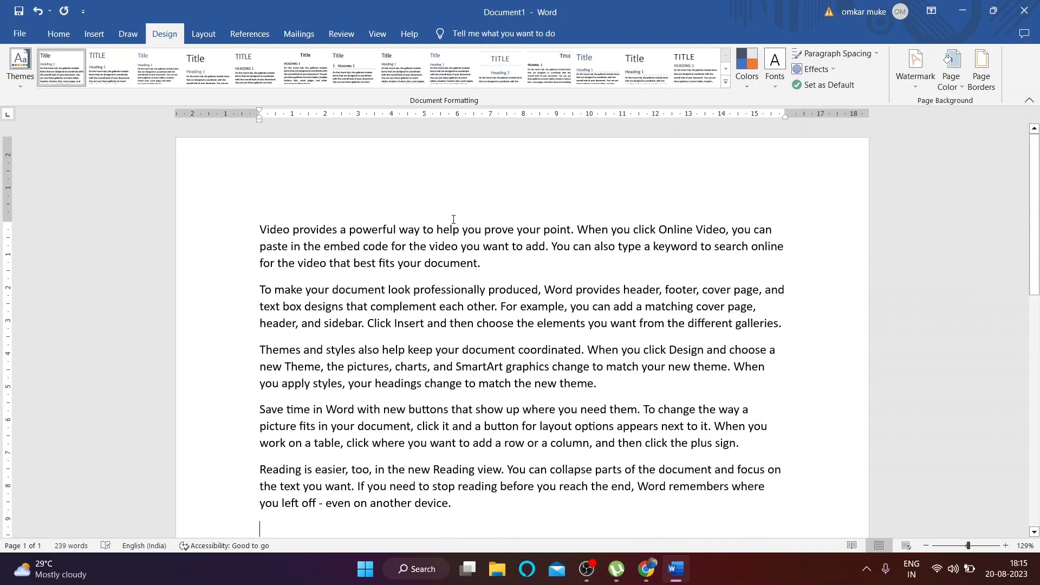
Step: Apply the diagonal CONFIDENTIAL 1 watermark from the Design tab's Watermark gallery
scroll(448, 225, "down", 3)
scroll(442, 271, "up", 3)
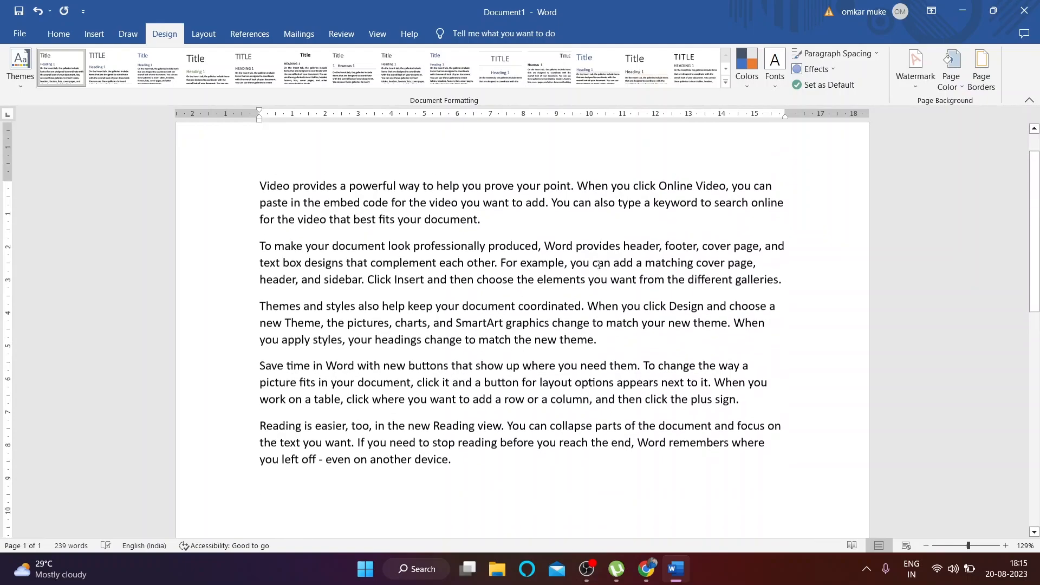
scroll(441, 309, "down", 3)
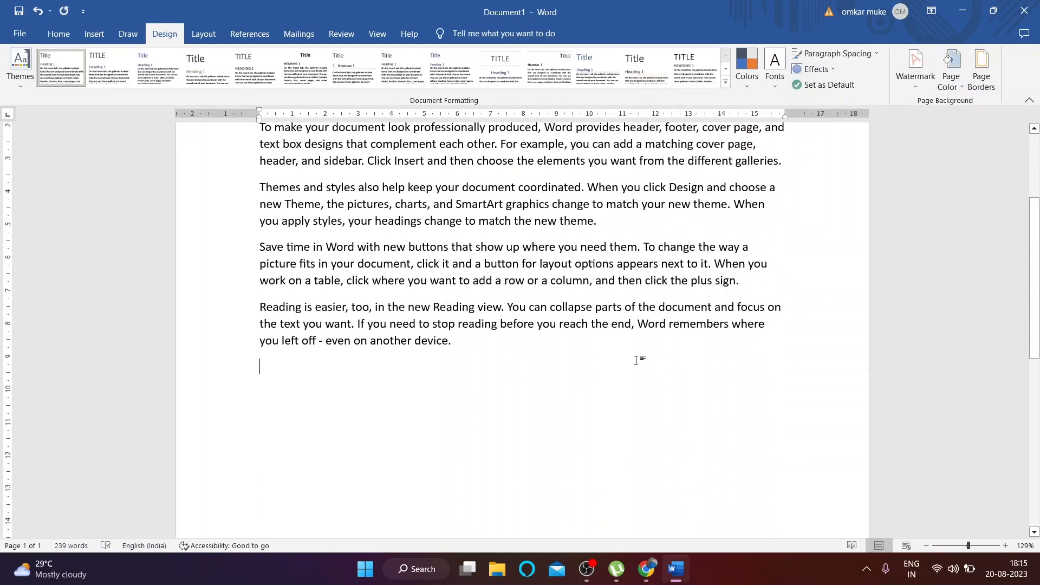
scroll(637, 360, "up", 2)
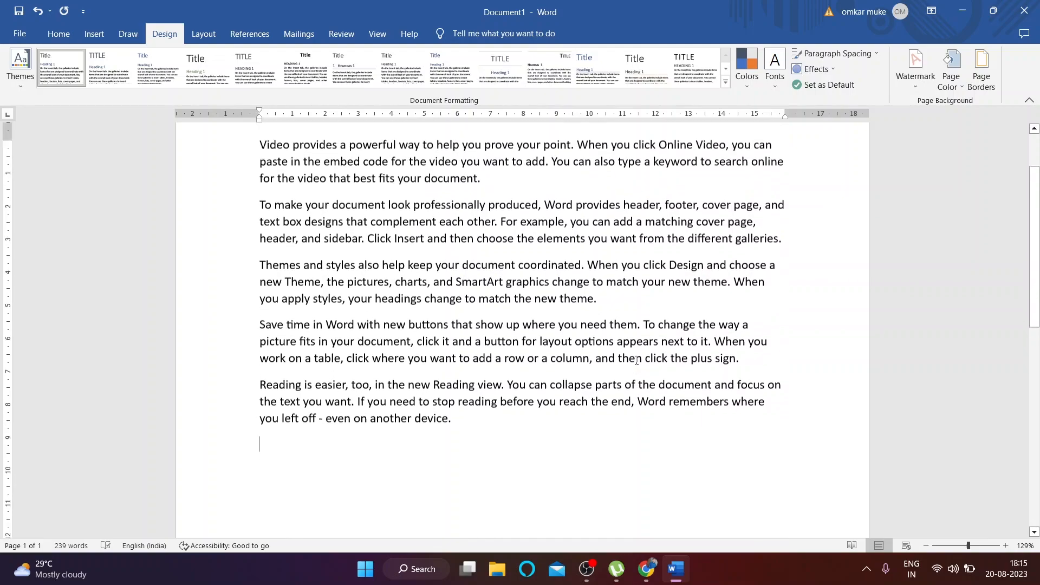
scroll(637, 360, "up", 1)
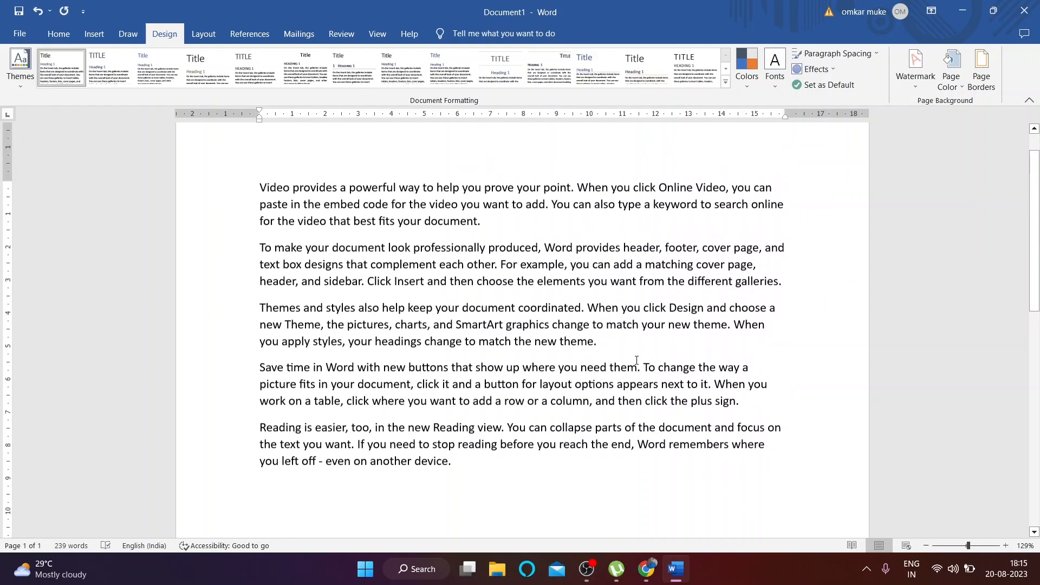
left_click(916, 85)
left_click(816, 171)
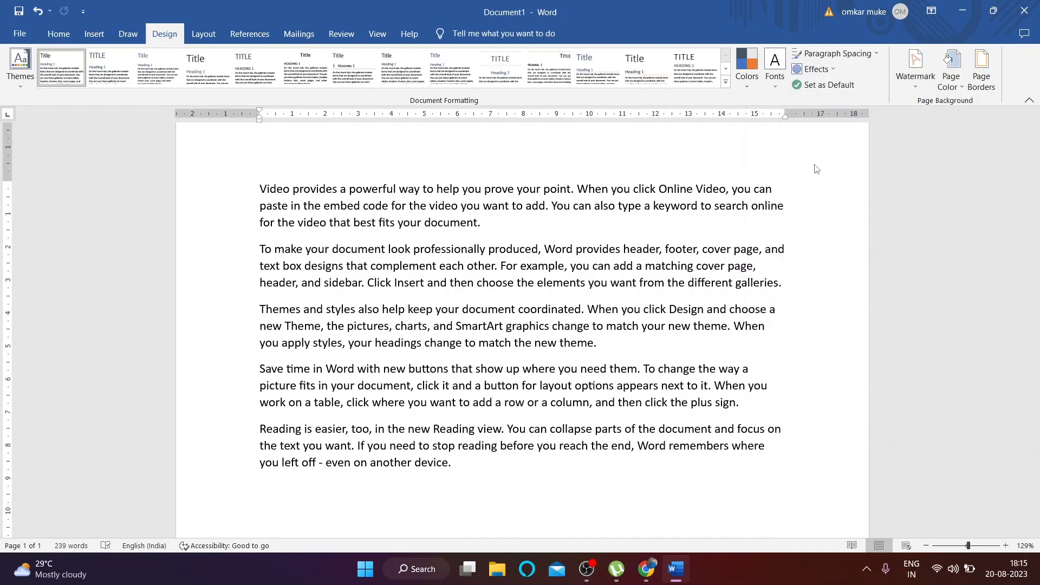
scroll(483, 367, "down", 10)
scroll(433, 347, "down", 1)
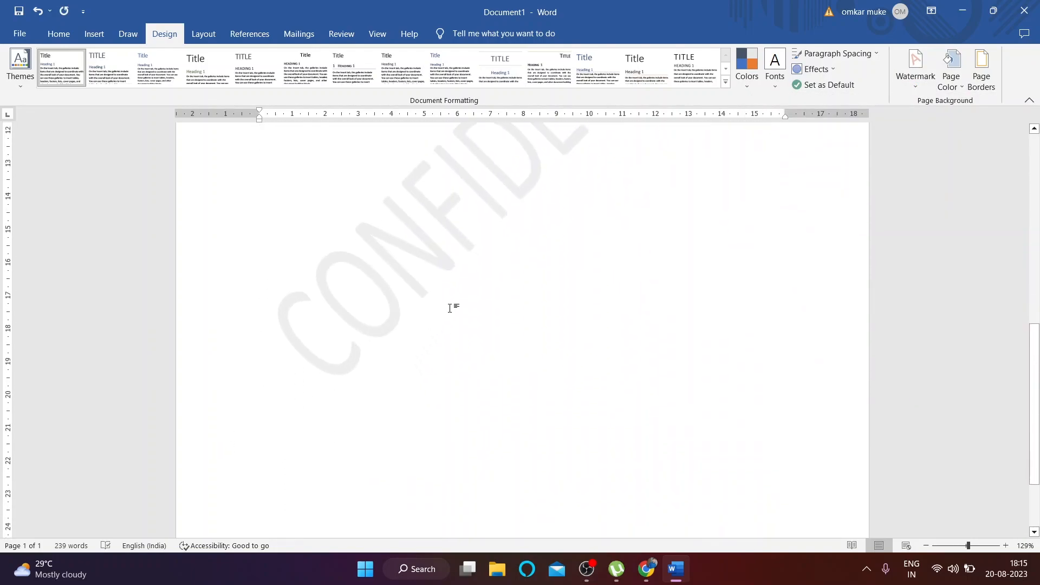
scroll(422, 329, "up", 7)
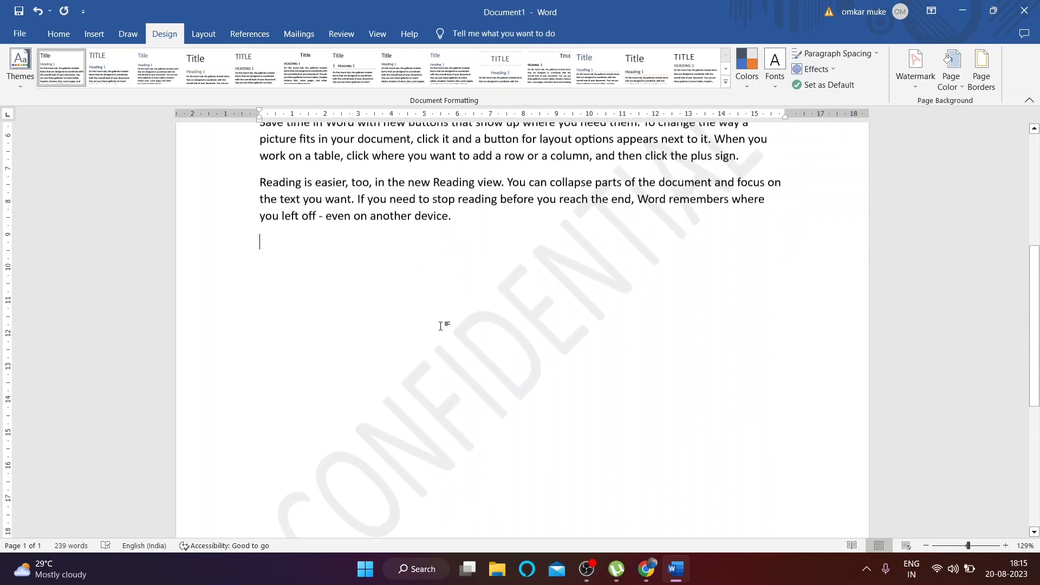
Step: Try the CONFIDENTIAL 2 and then DO NOT COPY 1 watermarks from the gallery
left_click(918, 87)
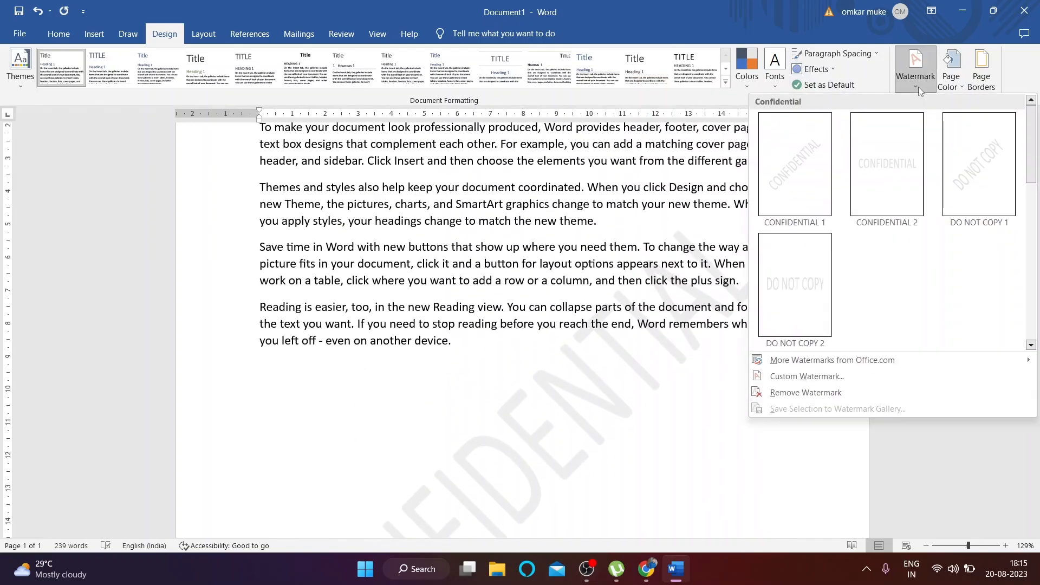
left_click(909, 145)
left_click(915, 65)
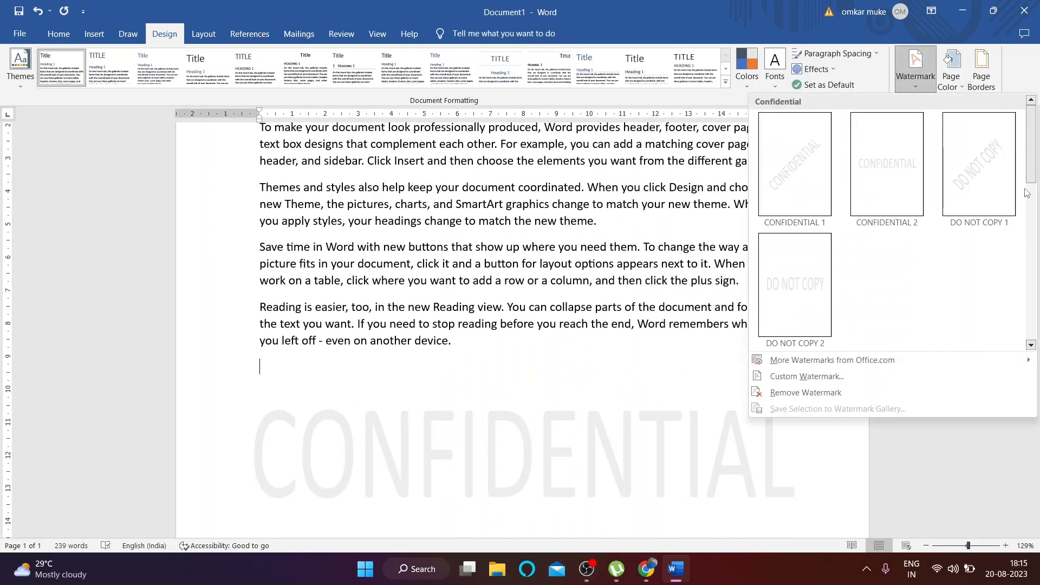
left_click(996, 163)
left_click(915, 65)
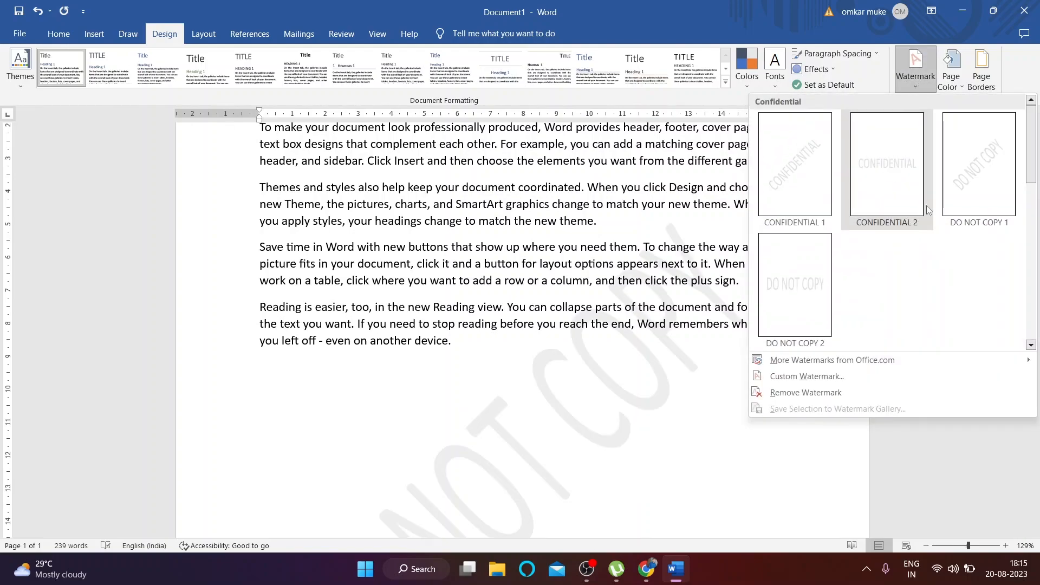
scroll(906, 200, "down", 3)
scroll(923, 169, "up", 3)
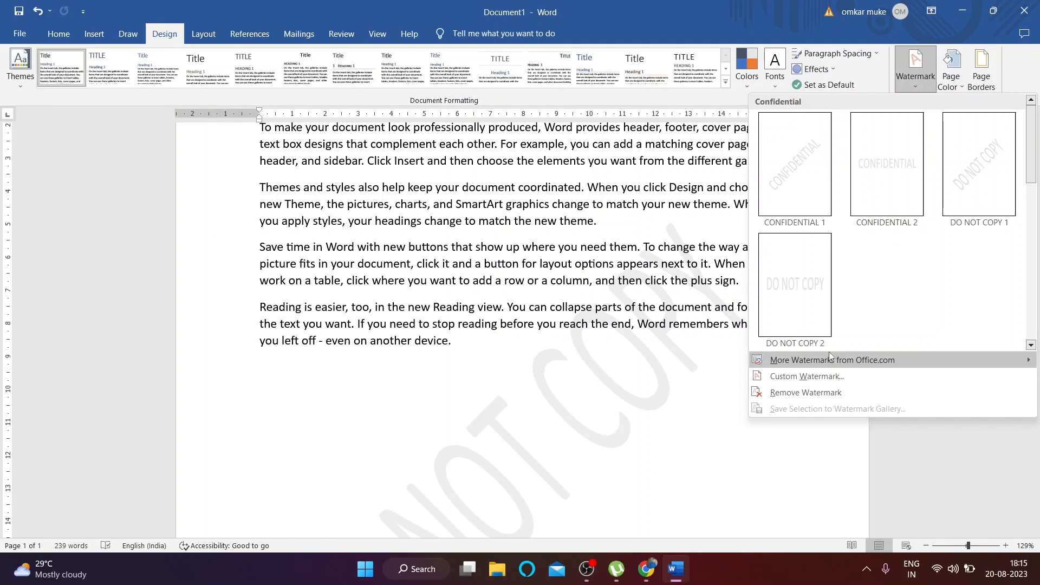
Step: In Custom Watermark, replace the DO NOT COPY text with TOY and apply it
left_click(807, 376)
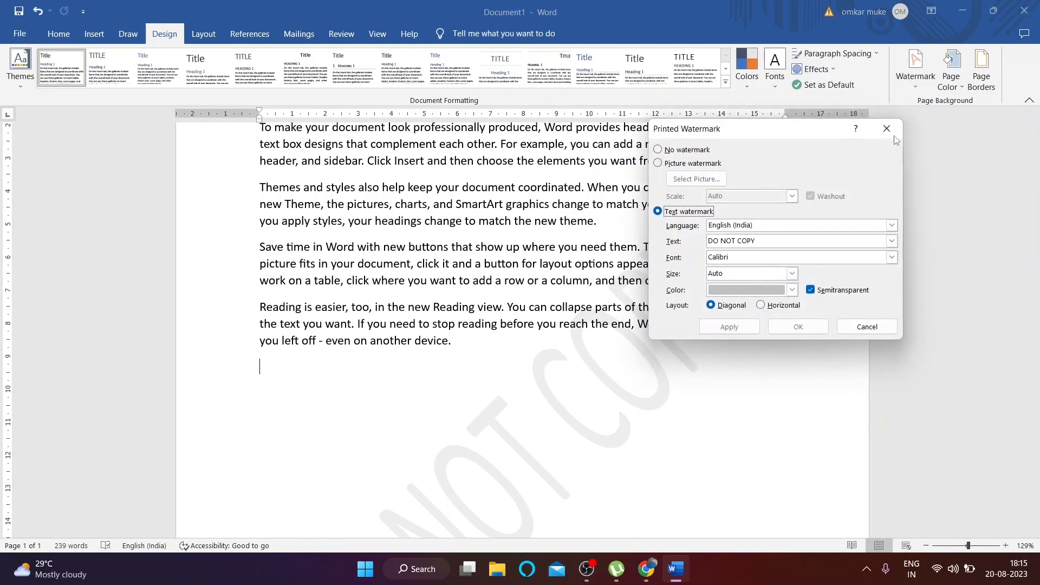
left_click(887, 129)
left_click(916, 67)
left_click(808, 376)
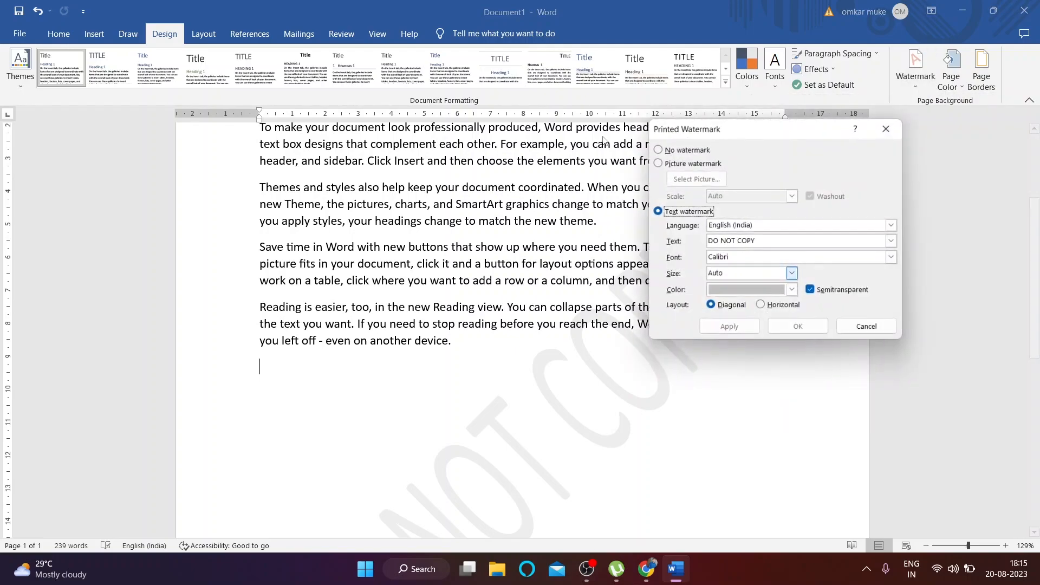
left_click(758, 241)
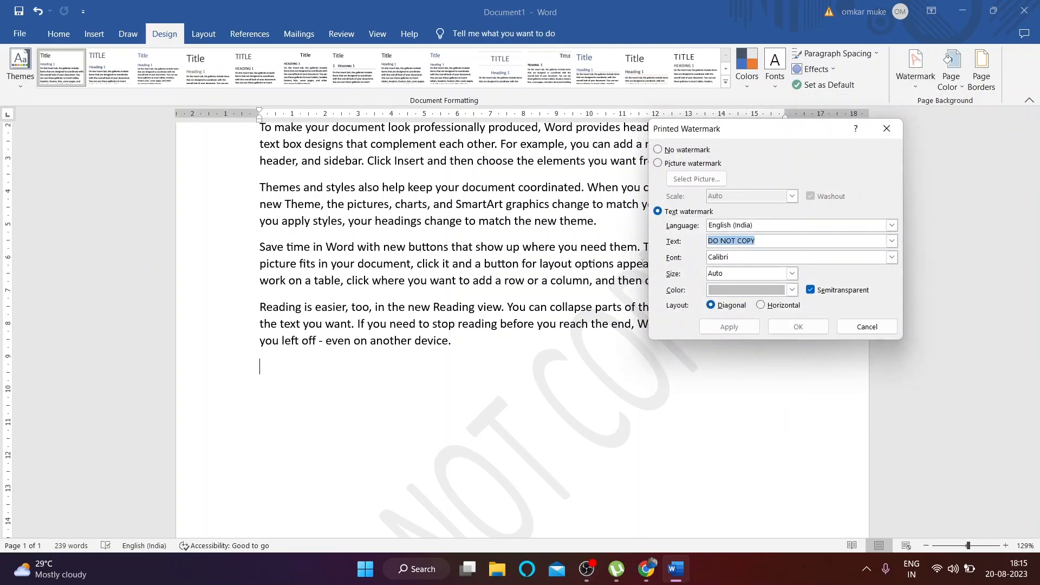
key("BackSpace")
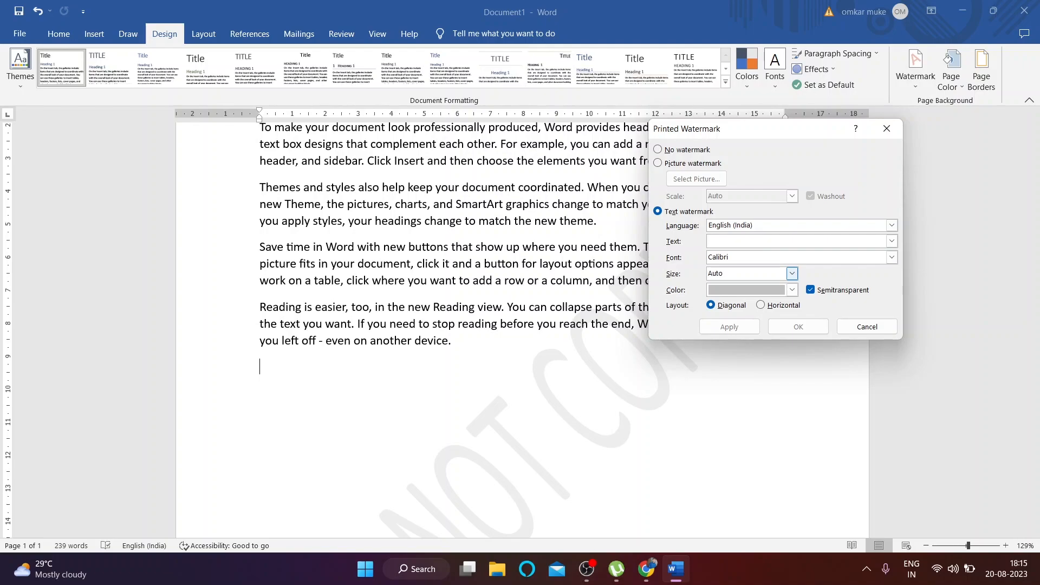
type("TOY")
left_click(725, 327)
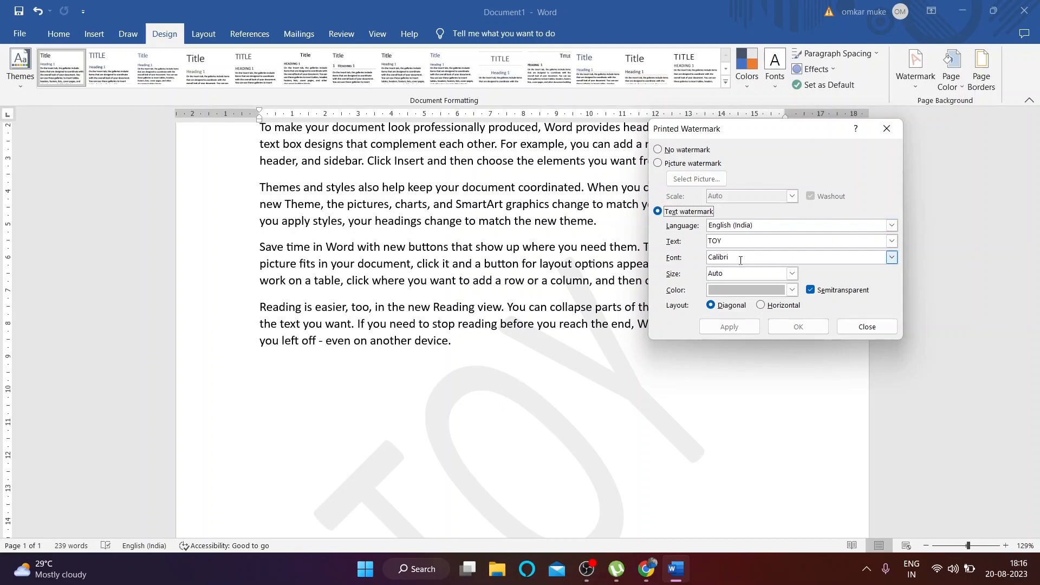
Step: Set the watermark font to Century and its size to Auto, after trying 40
left_click(891, 257)
scroll(746, 302, "down", 4)
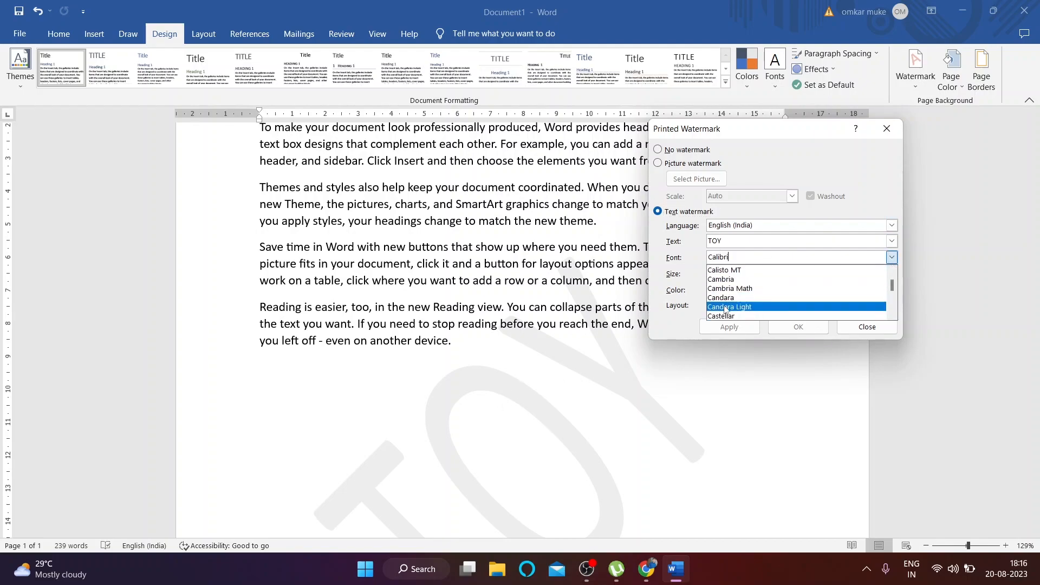
left_click(747, 288)
left_click(730, 326)
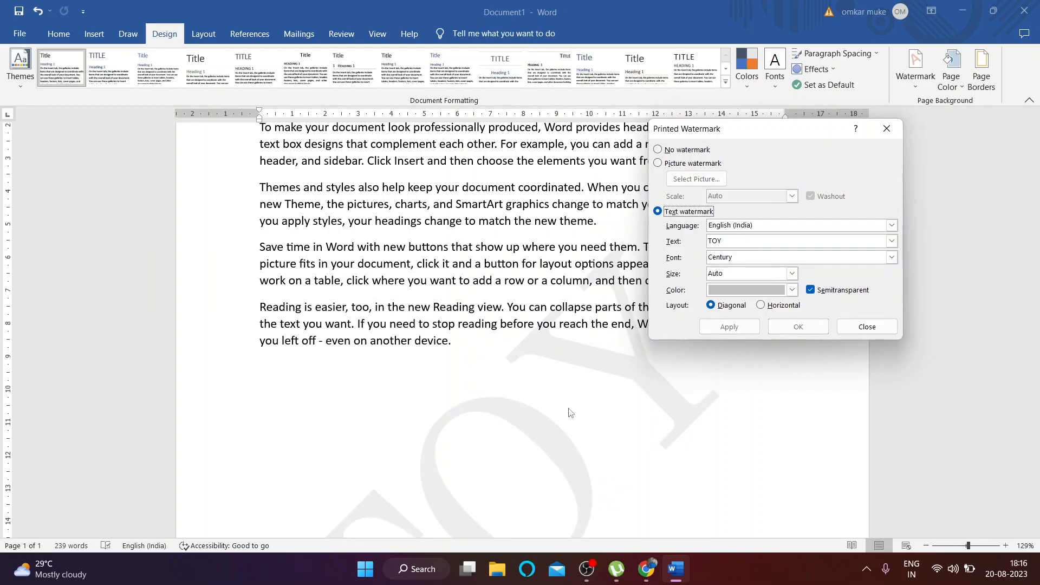
left_click(792, 273)
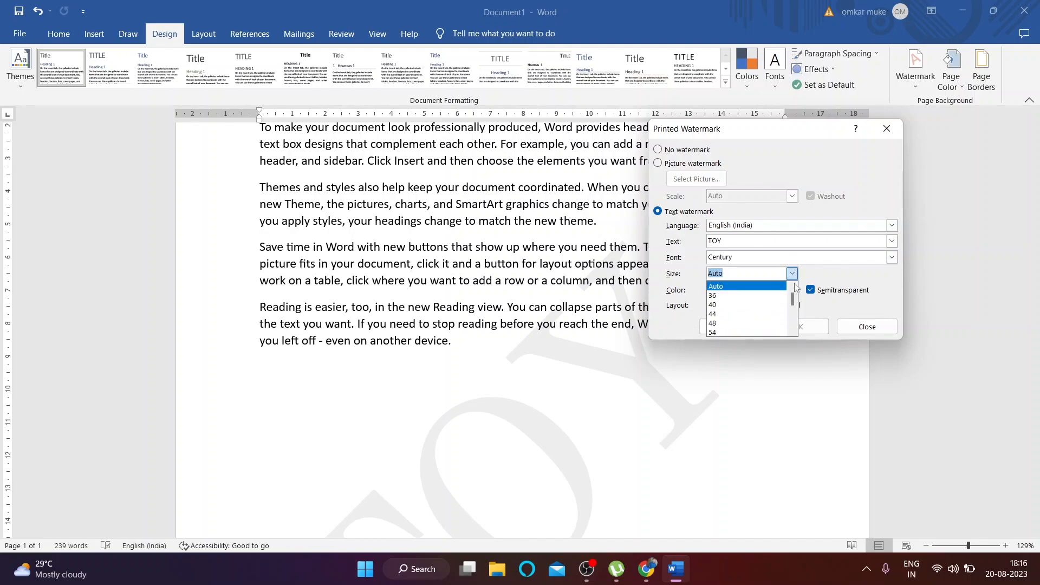
left_click(744, 304)
left_click(729, 326)
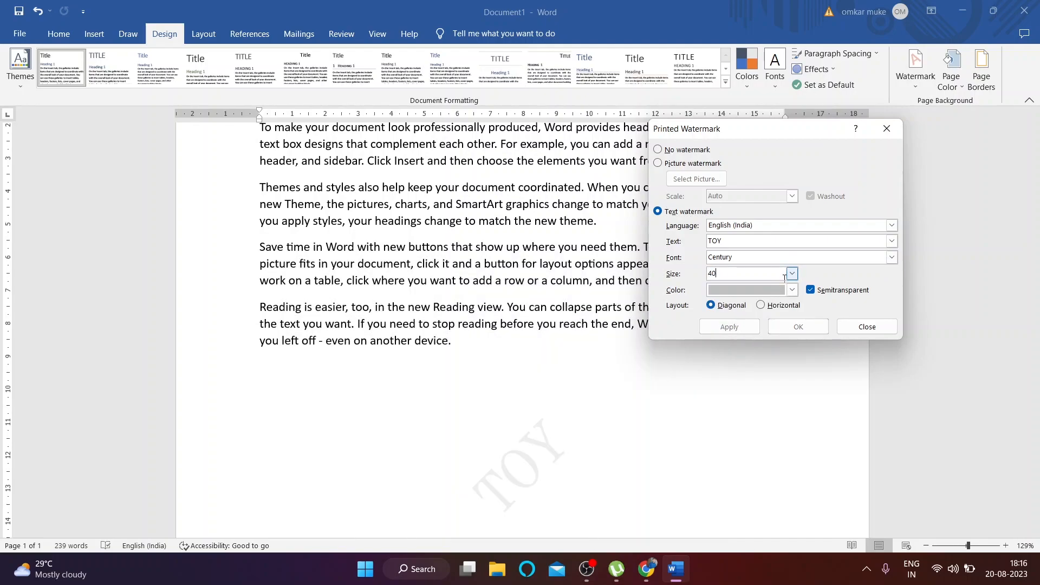
left_click(792, 273)
left_click(734, 282)
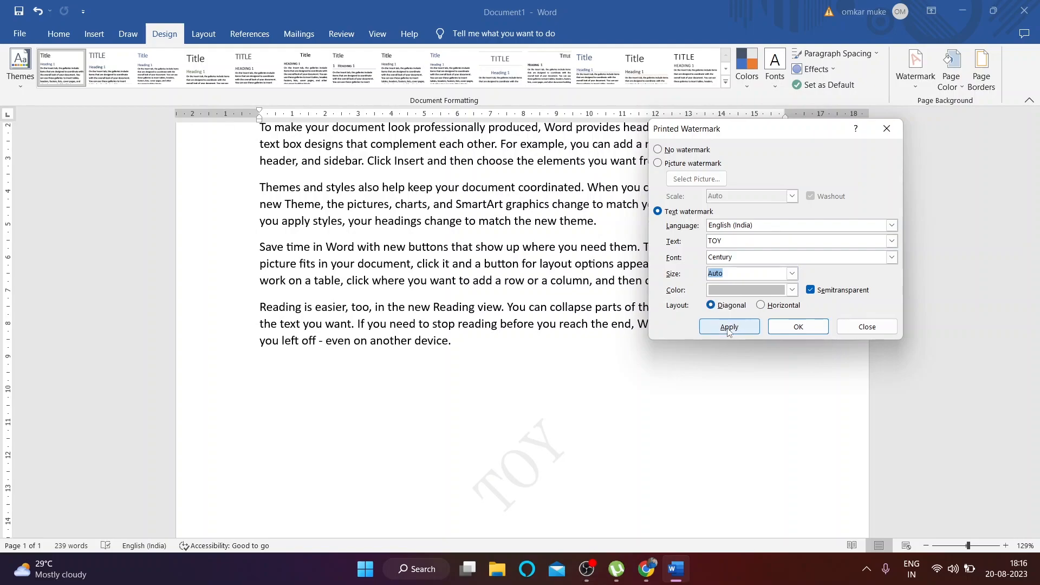
left_click(730, 326)
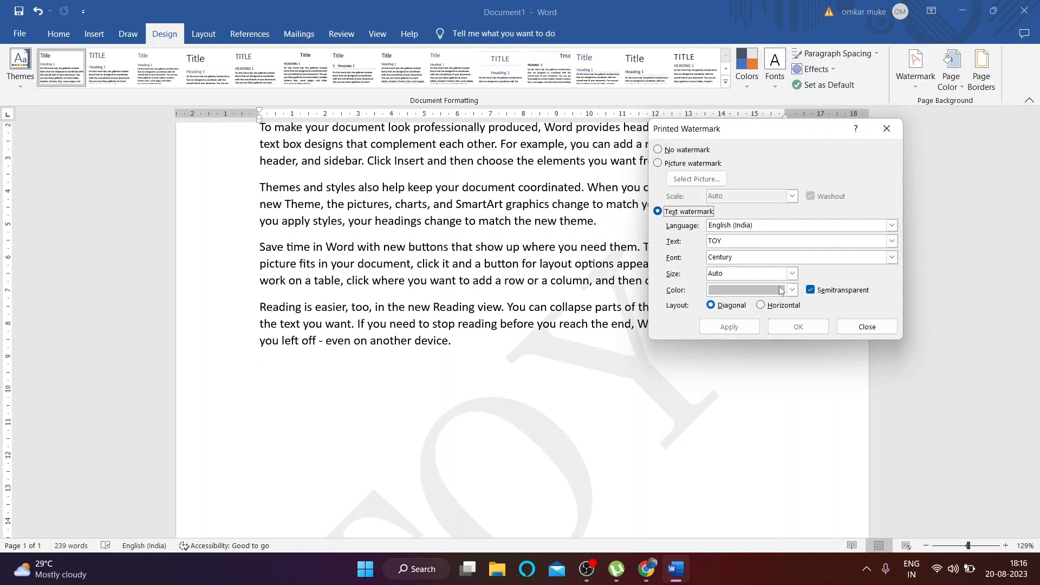
Step: Colour the watermark green instead of orange and keep a diagonal layout after trying horizontal
left_click(761, 291)
left_click(770, 336)
left_click(729, 327)
left_click(792, 291)
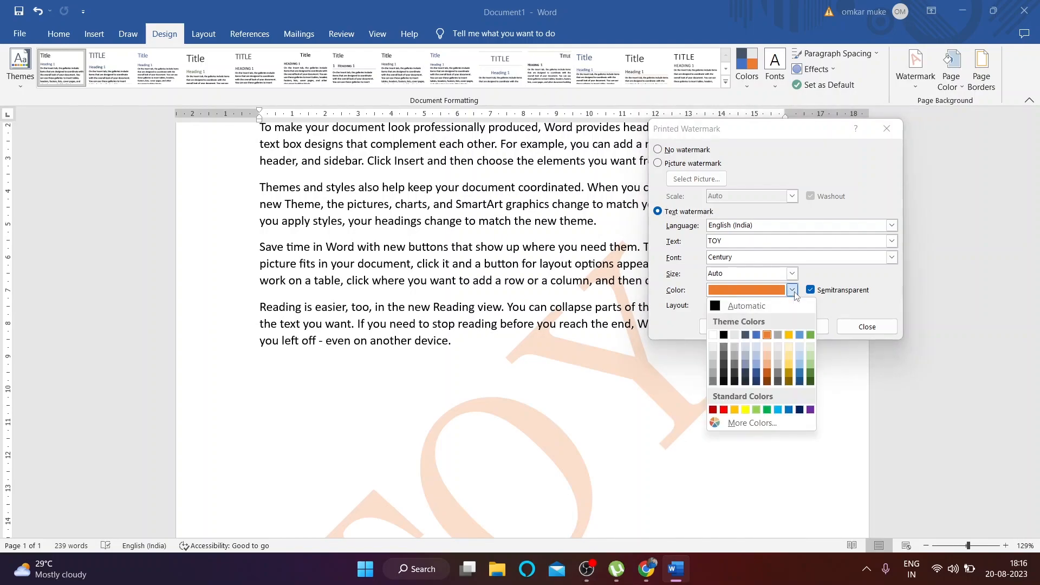
left_click(811, 334)
left_click(730, 326)
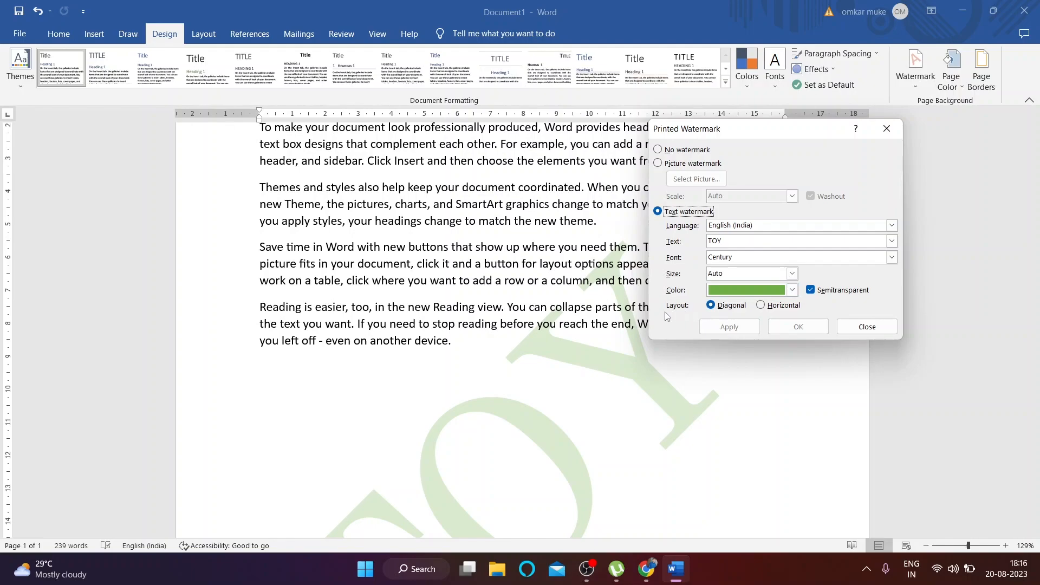
left_click(761, 305)
left_click(730, 326)
left_click(713, 307)
left_click(729, 327)
left_click(867, 327)
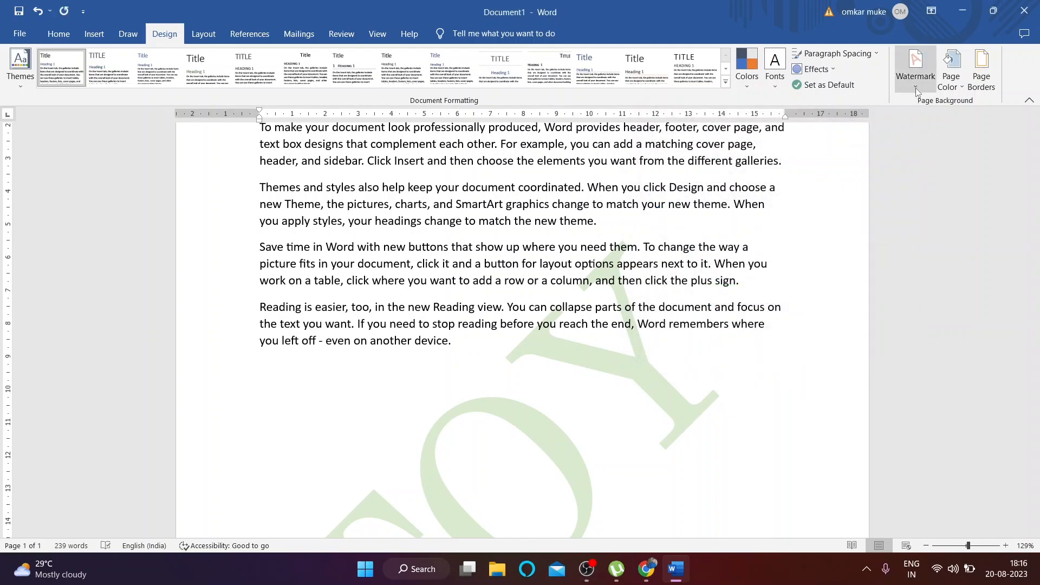
Step: Switch the custom watermark to a picture watermark and start selecting a picture
left_click(916, 69)
left_click(834, 376)
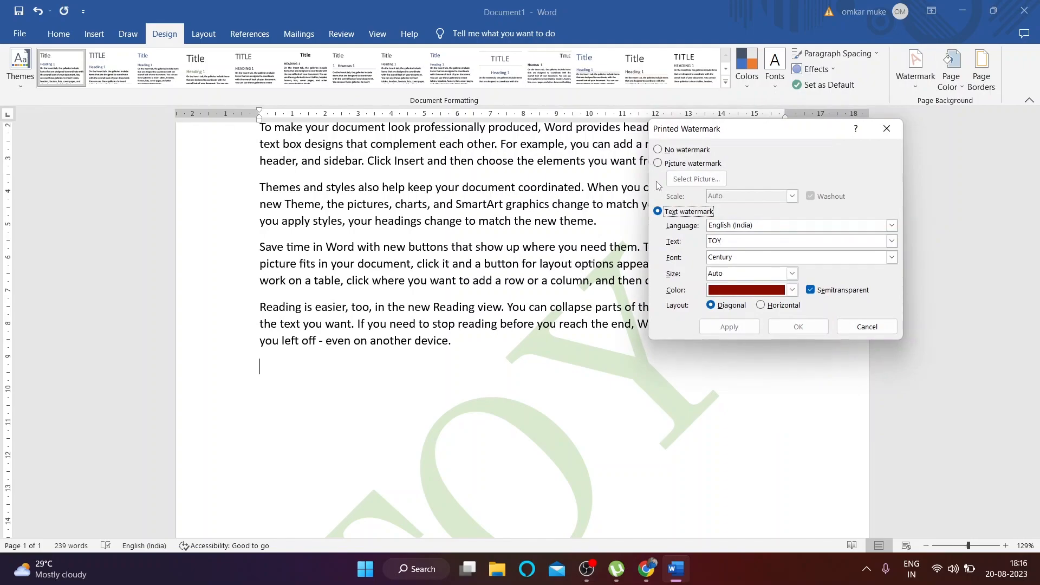
left_click(657, 164)
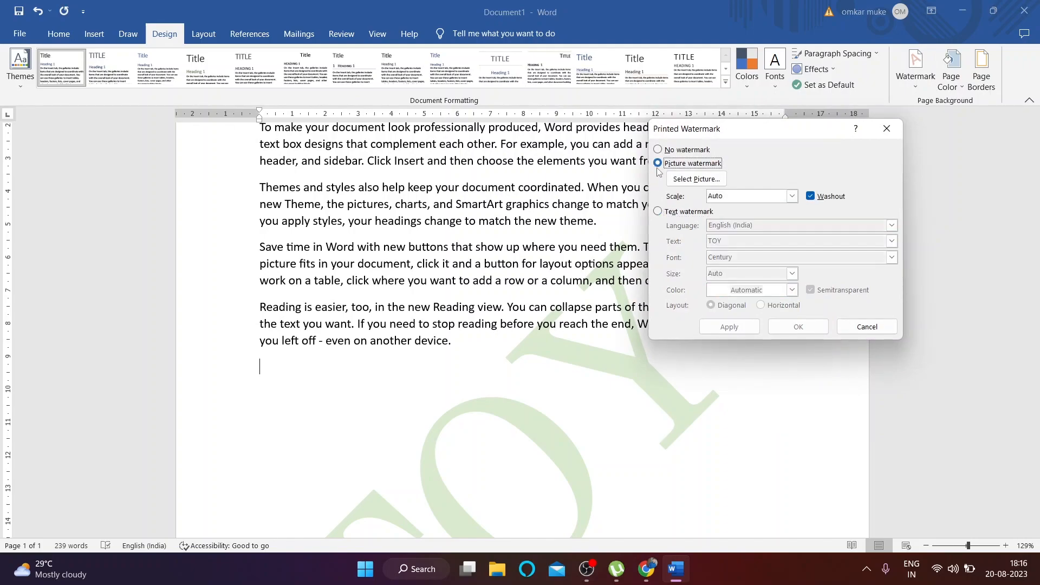
left_click(697, 179)
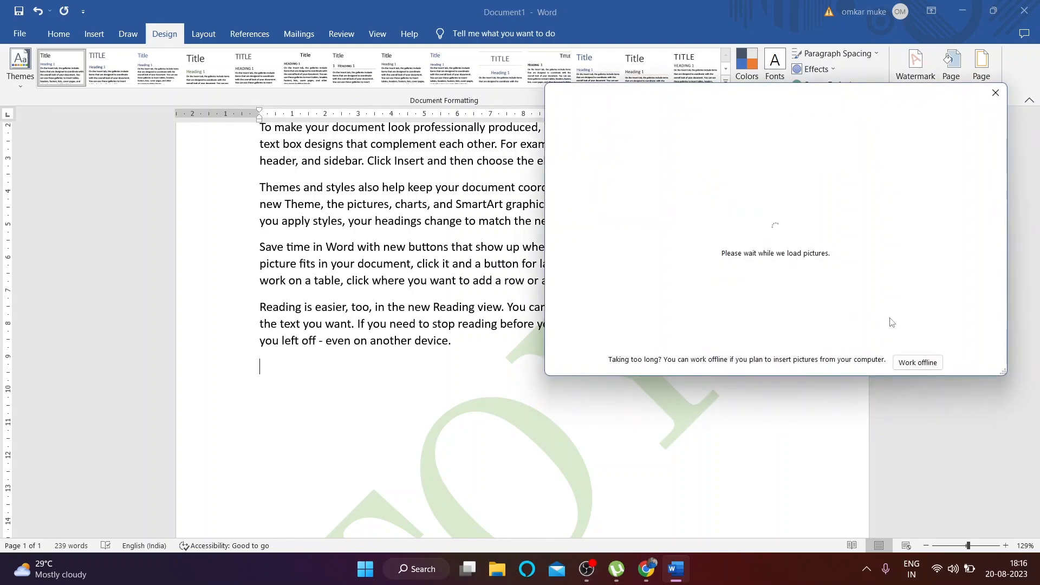
left_click(918, 364)
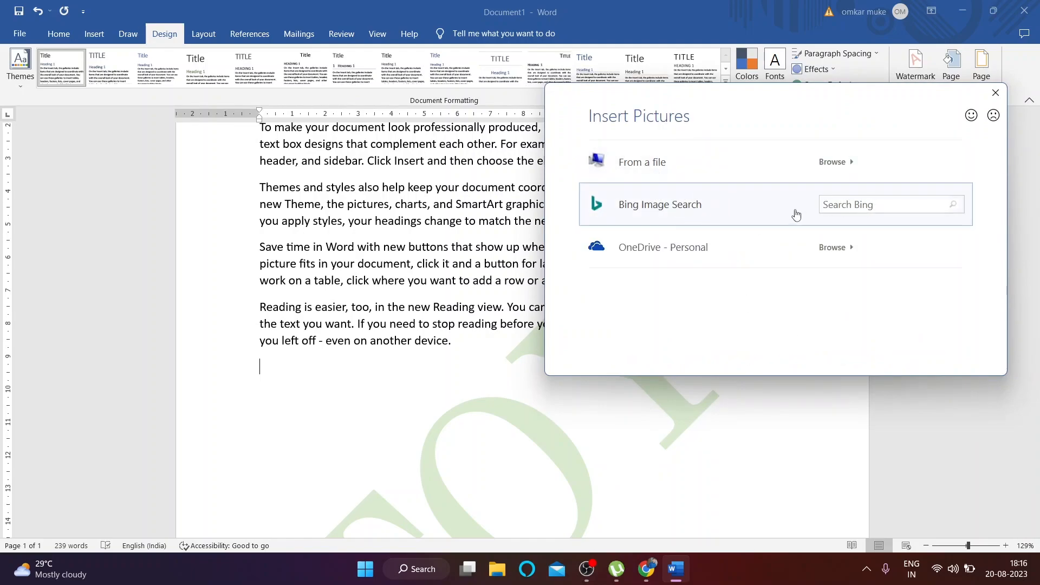
Step: Insert the shoe photo from photoshop > assignments as the watermark and apply it
left_click(712, 163)
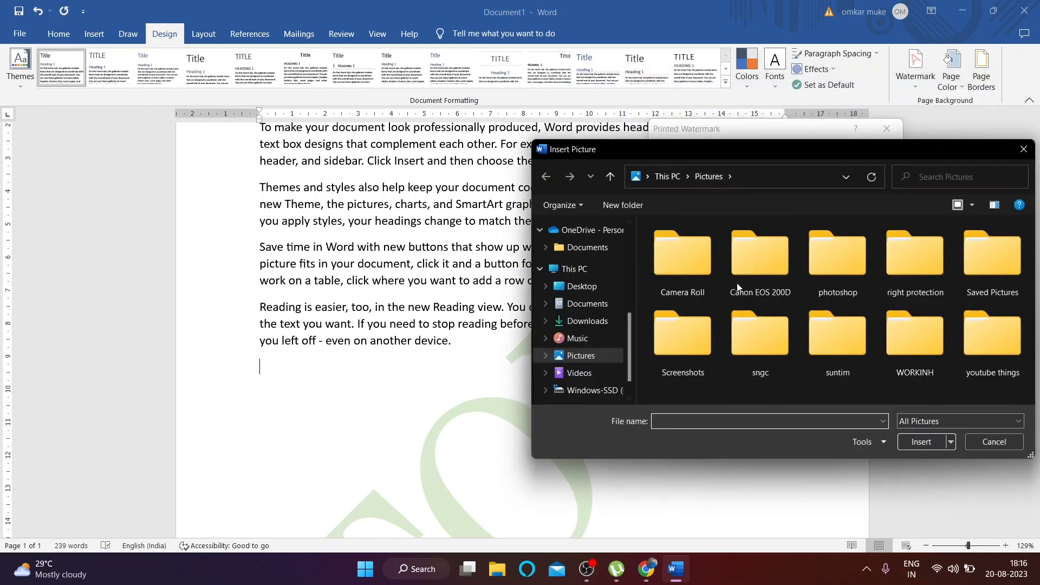
double_click(833, 252)
double_click(713, 264)
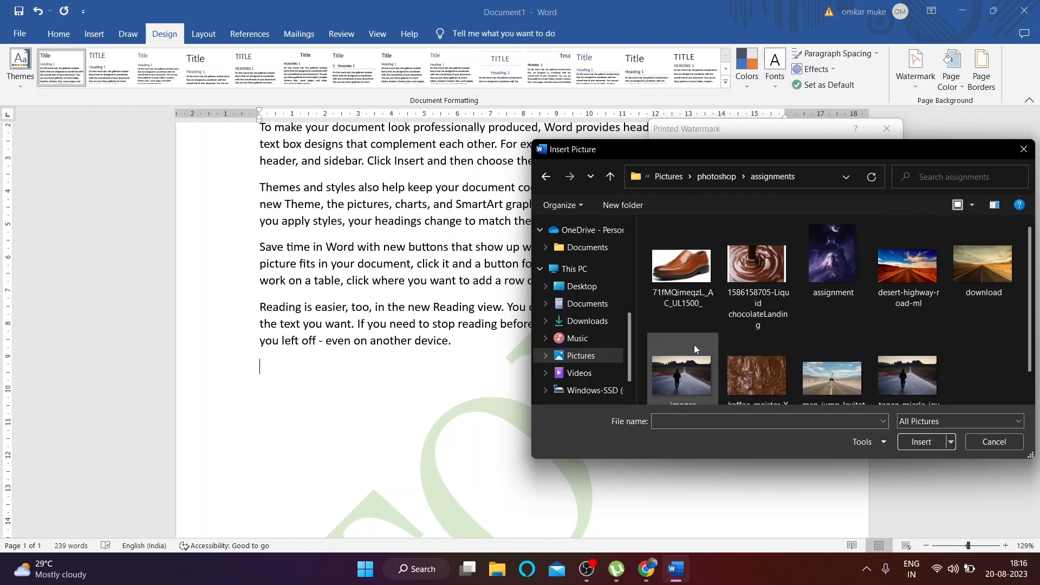
left_click(684, 265)
left_click(953, 443)
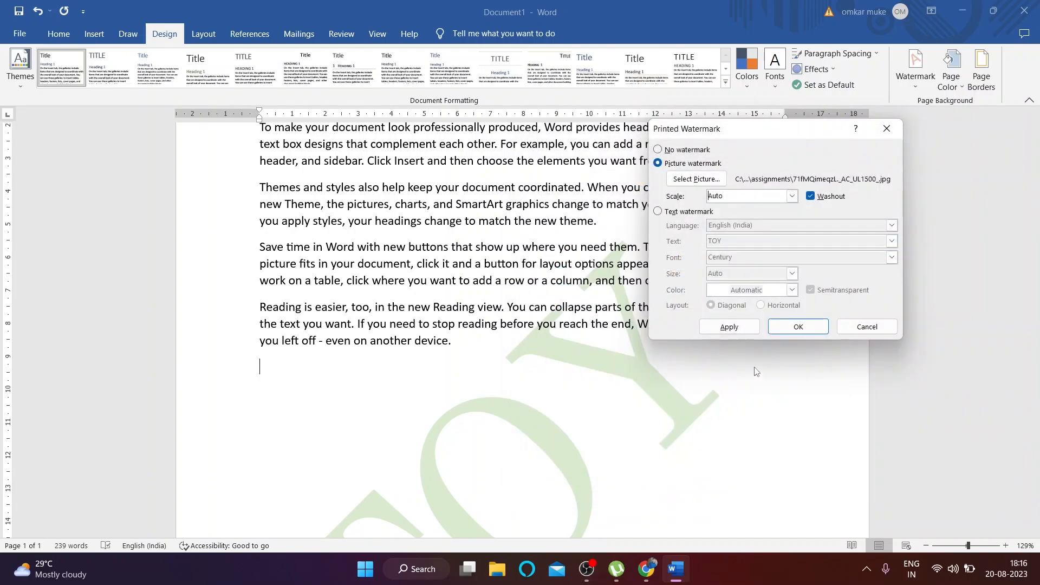
left_click(729, 326)
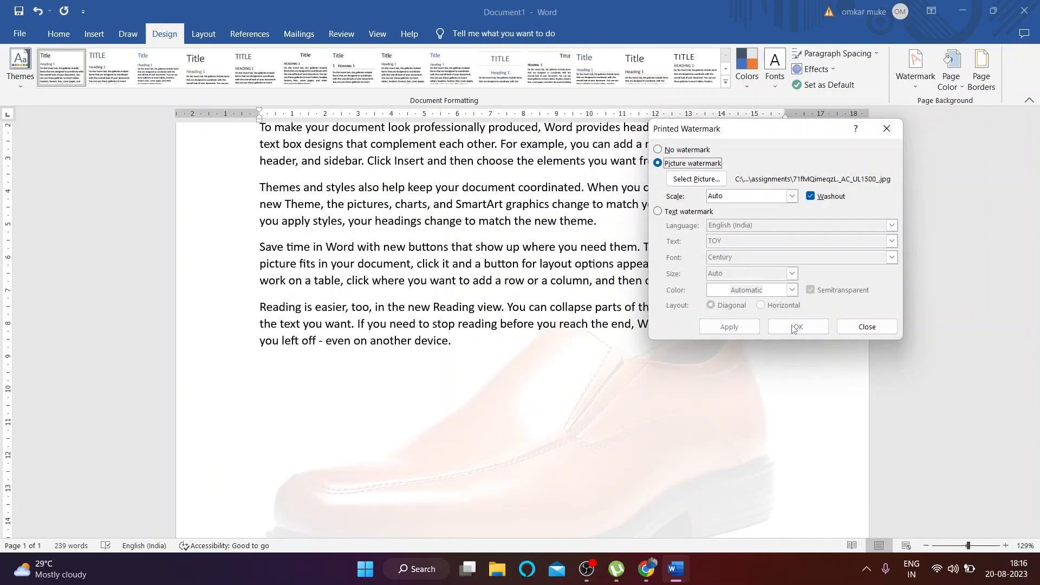
left_click(814, 330)
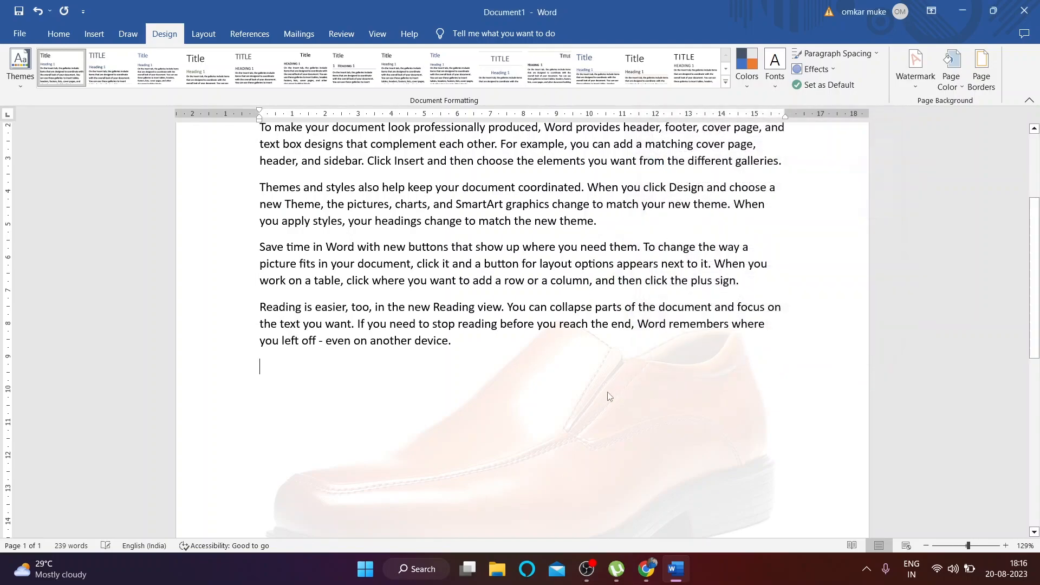
scroll(614, 387, "down", 8)
scroll(550, 403, "up", 6)
scroll(557, 399, "up", 5)
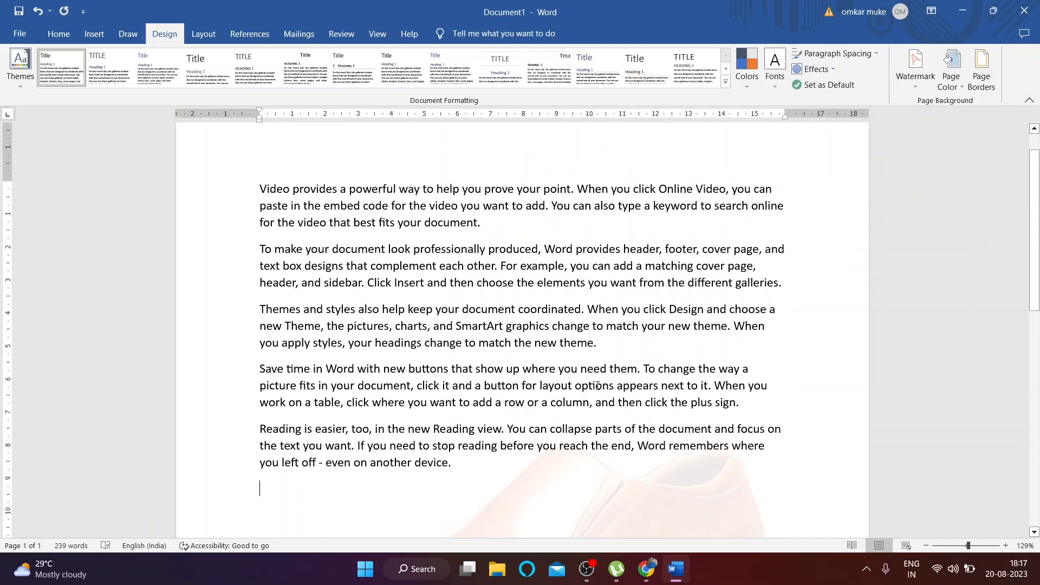
Step: Search Bing images for WIPRO as the new watermark picture
left_click(915, 66)
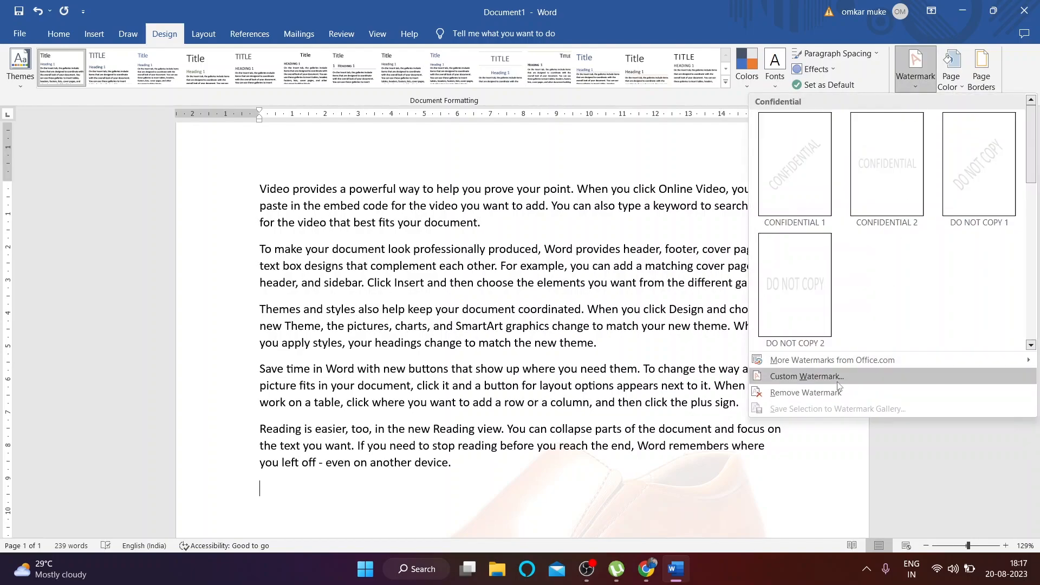
left_click(845, 378)
left_click(692, 182)
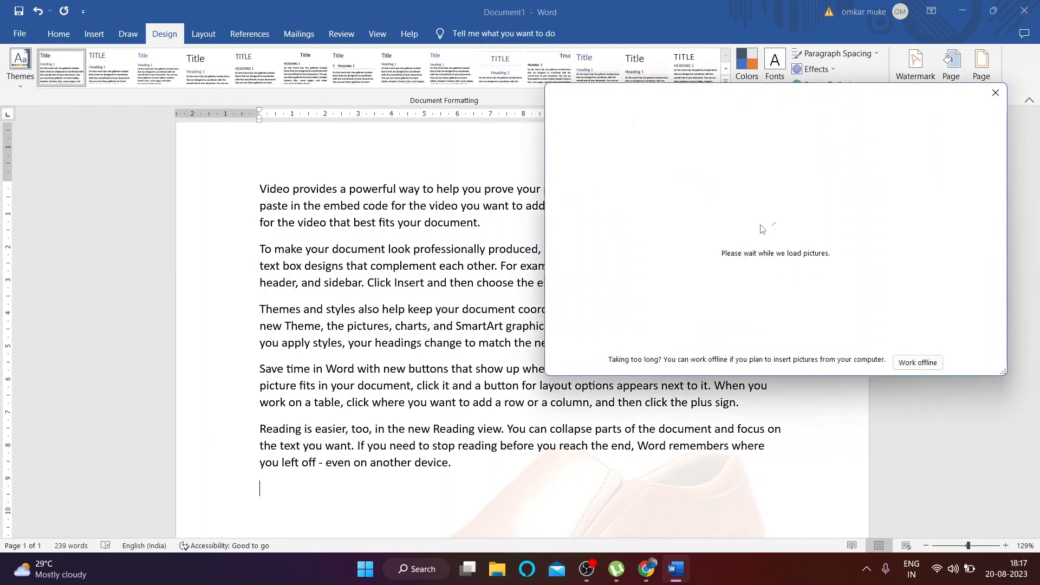
left_click(855, 211)
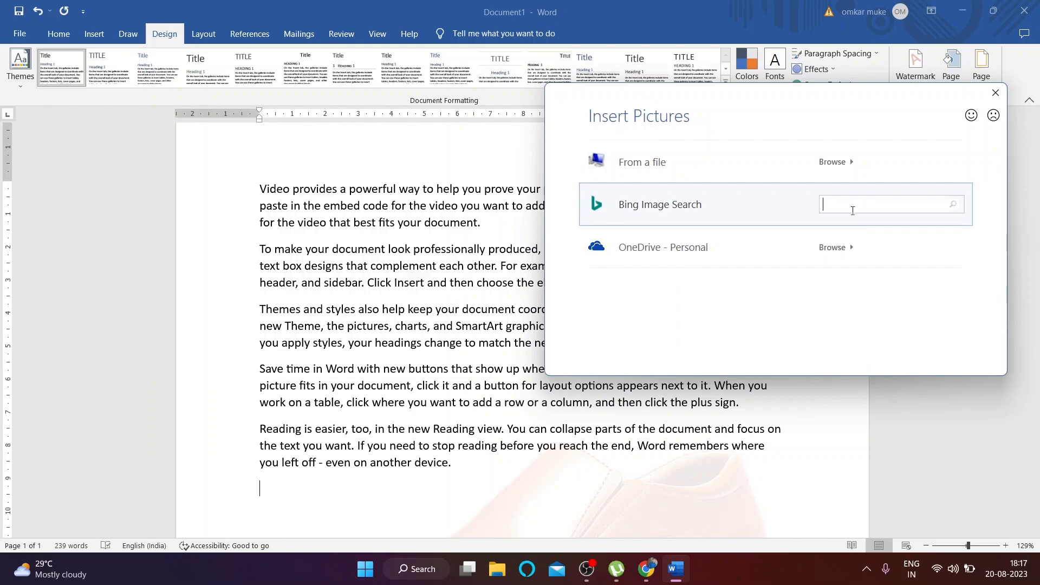
type("WIPRO")
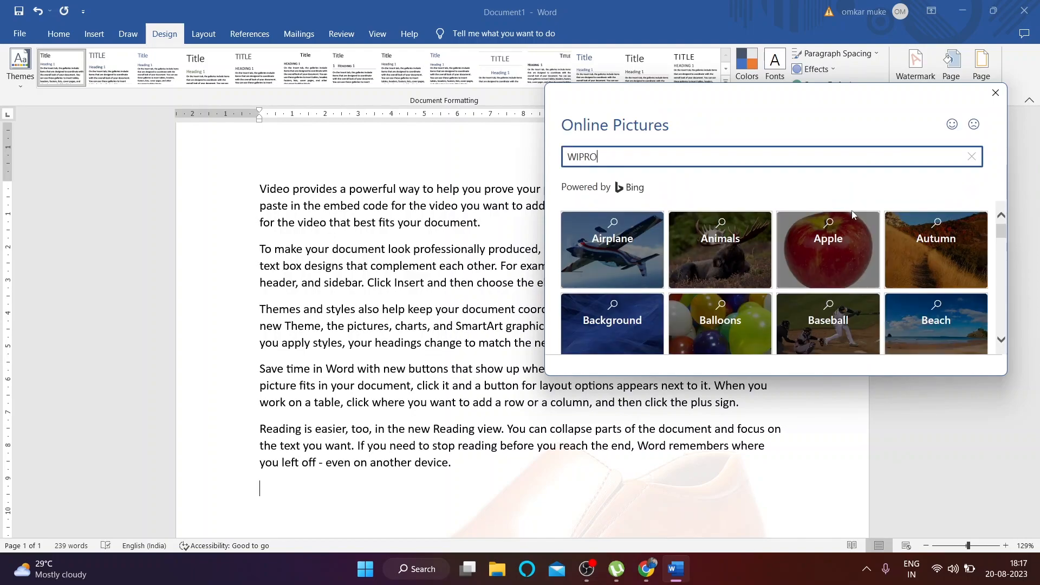
key("Return")
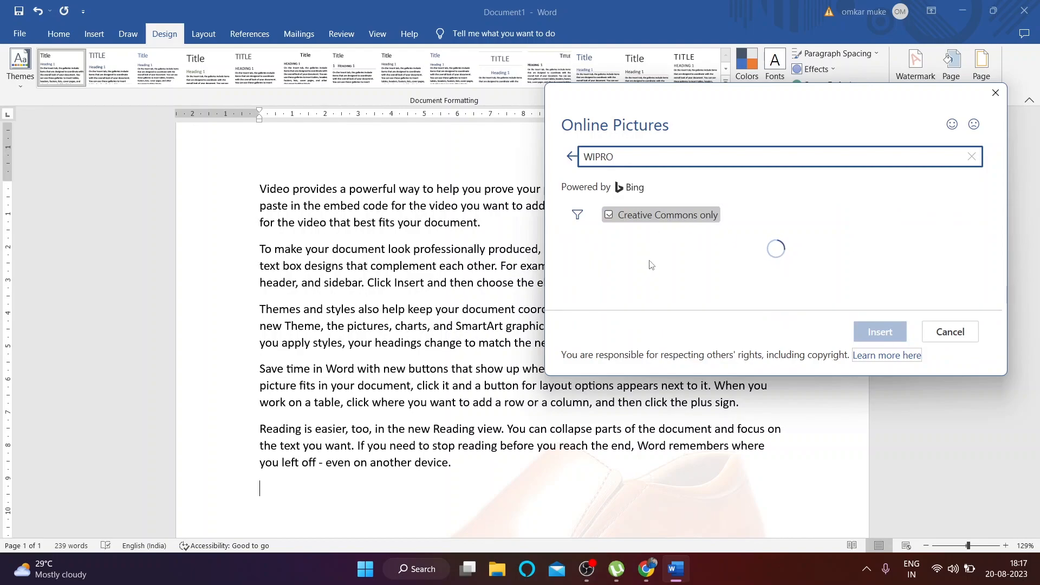
Step: Insert the white wipro logo result as the picture watermark and apply it
scroll(768, 265, "down", 2)
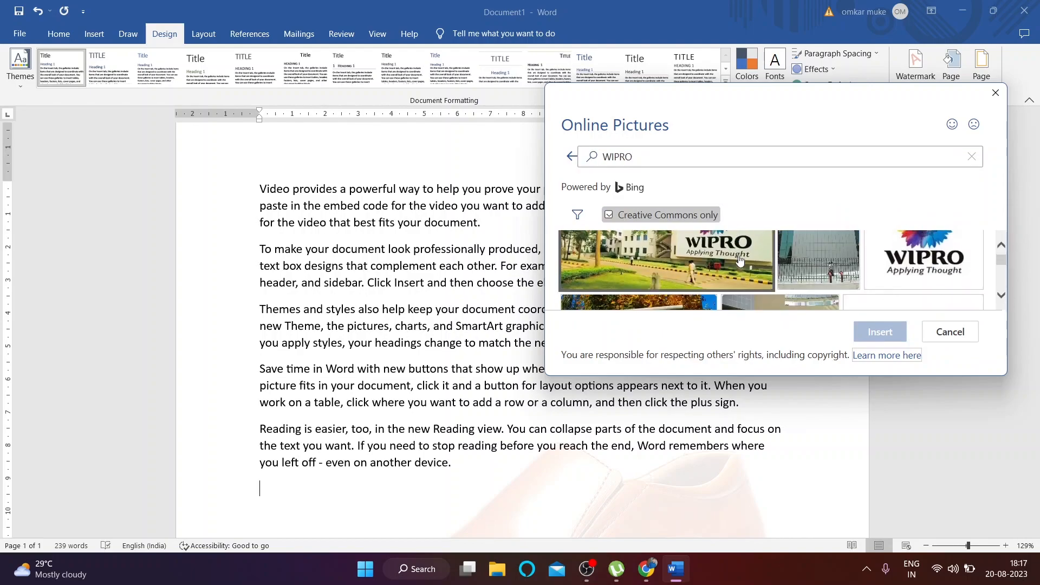
scroll(768, 266, "up", 1)
scroll(916, 285, "down", 1)
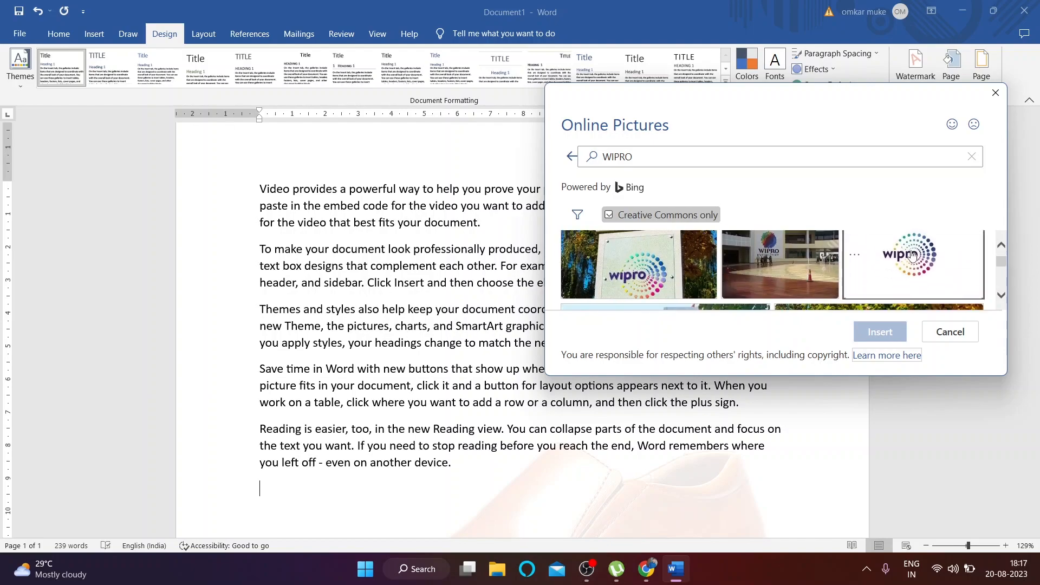
left_click(897, 277)
left_click(880, 332)
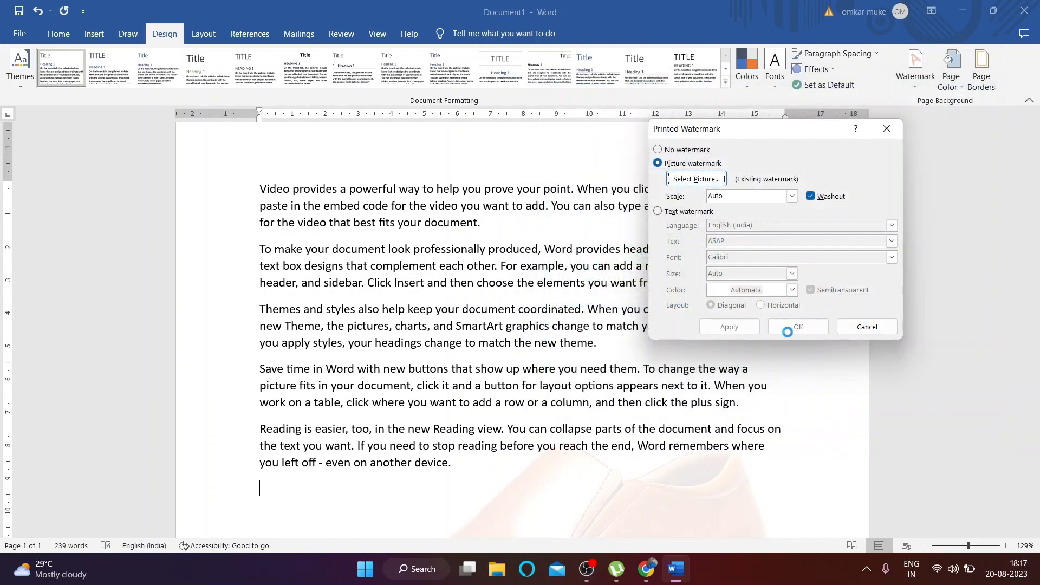
left_click(729, 327)
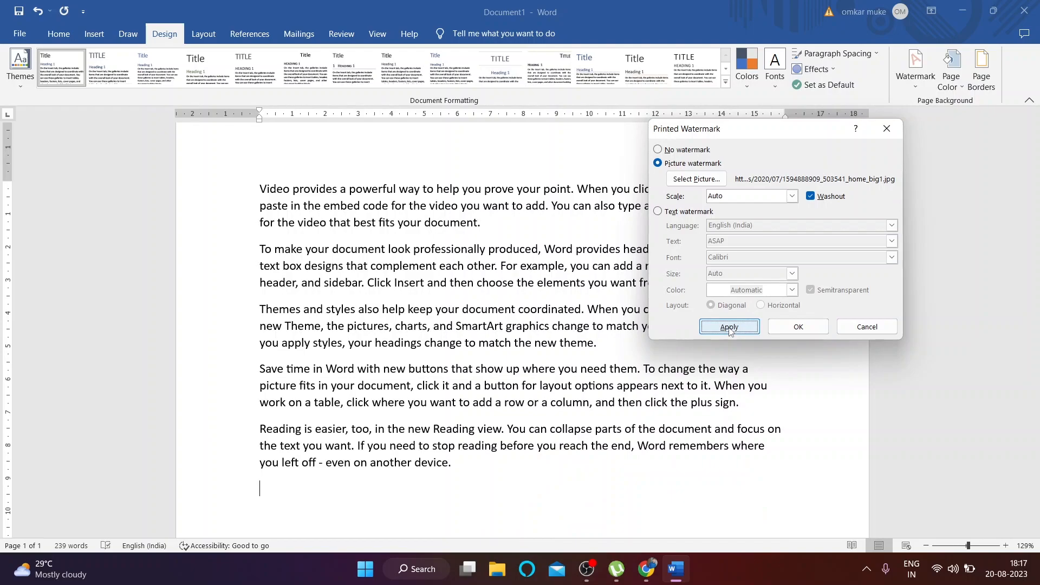
left_click(868, 326)
scroll(503, 376, "down", 7)
Step: Remove the Wipro logo watermark using Remove Watermark
scroll(574, 306, "up", 3)
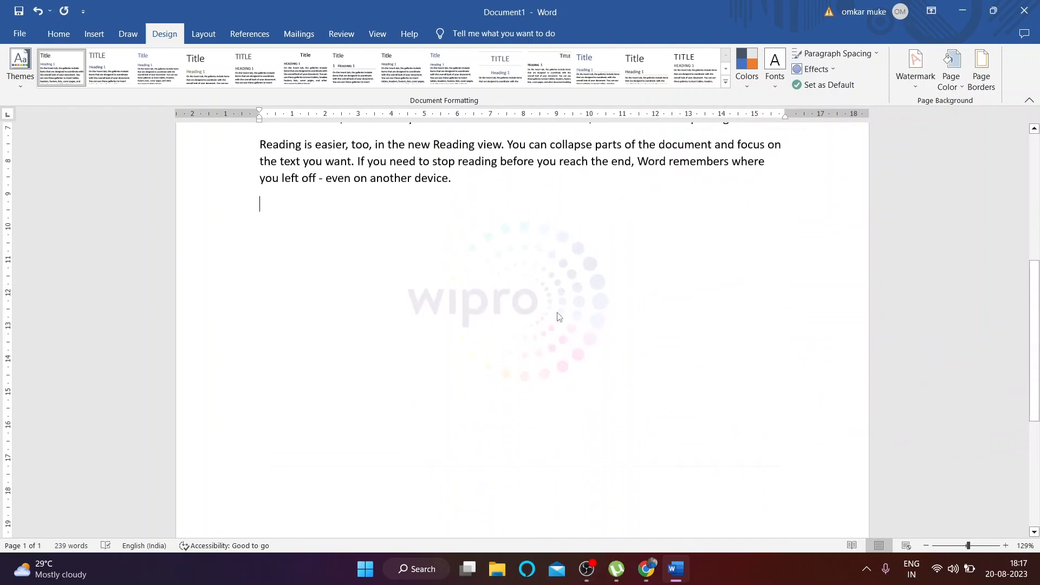
scroll(570, 298, "up", 4)
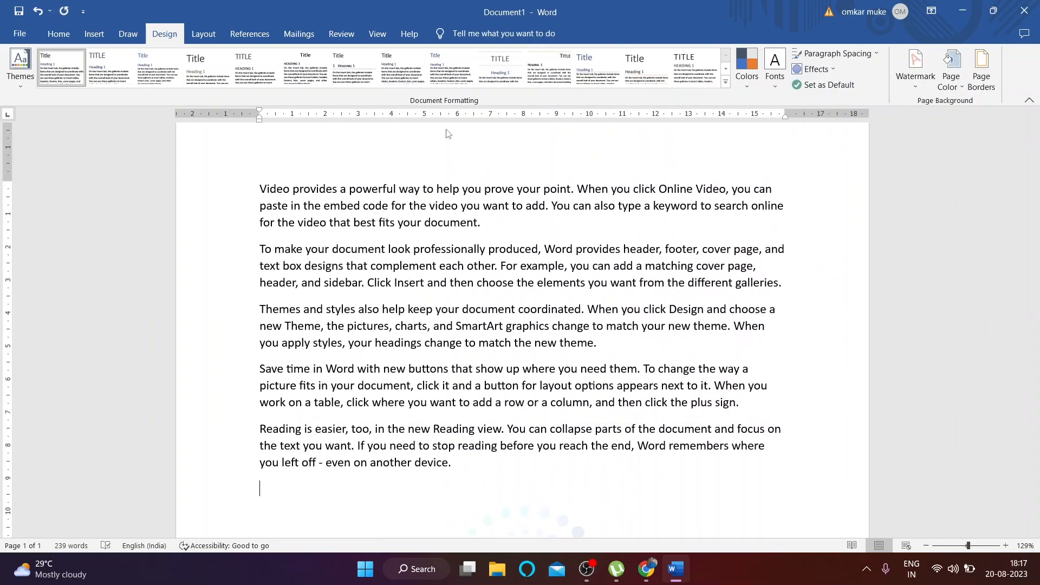
left_click(911, 87)
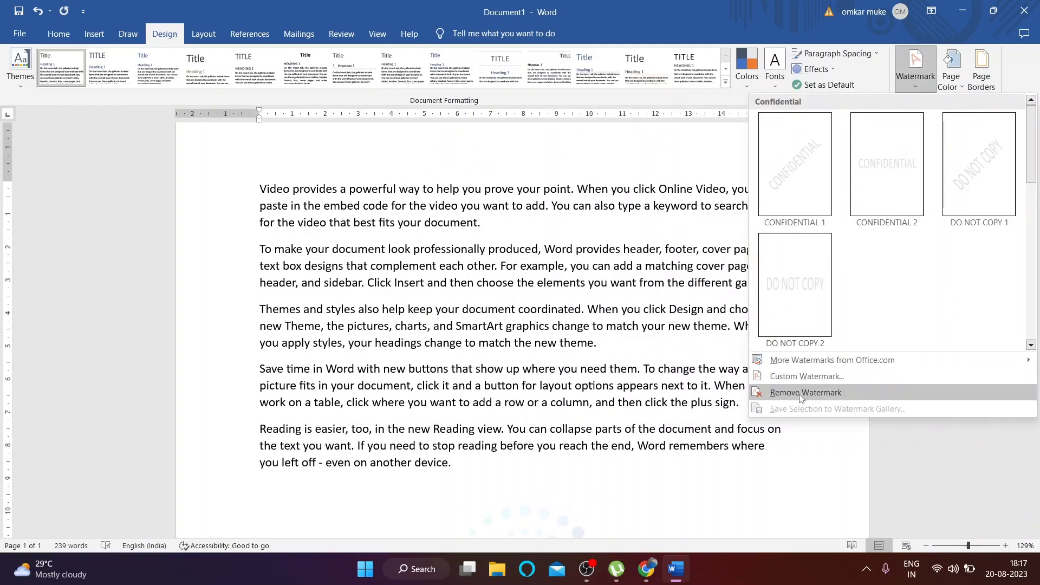
left_click(821, 393)
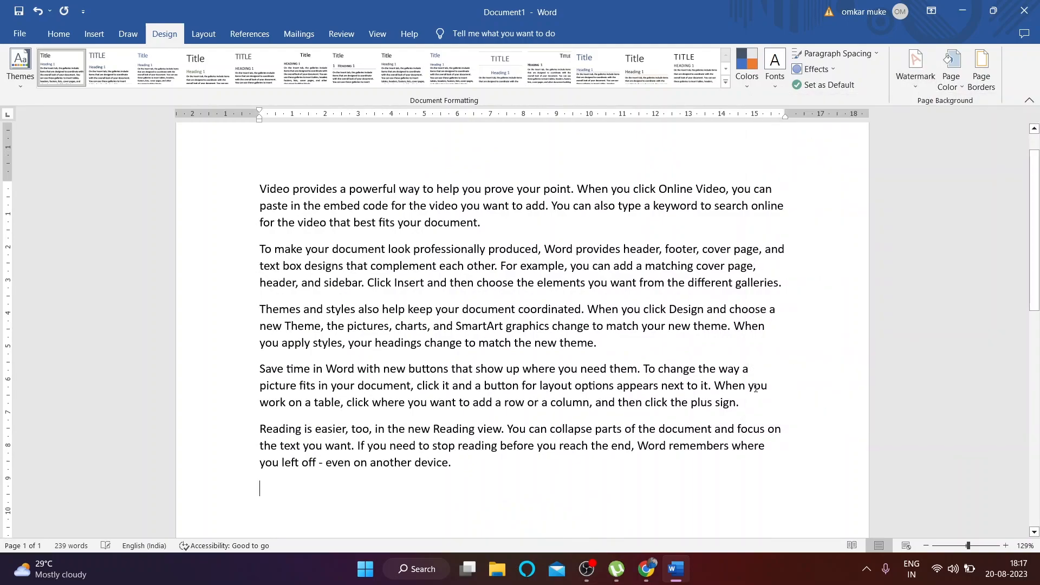
scroll(541, 346, "down", 3)
scroll(524, 344, "up", 2)
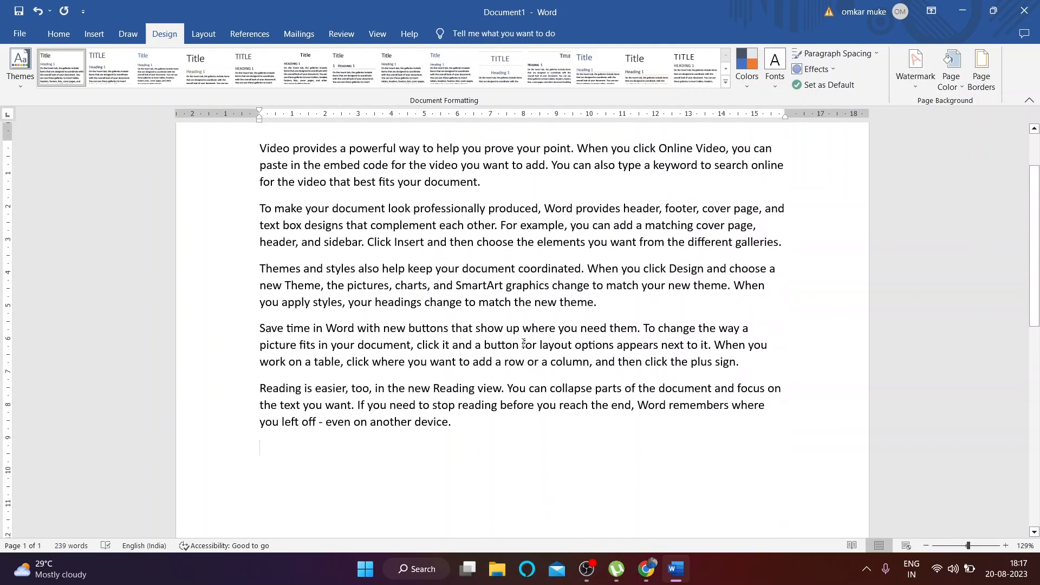
Step: Set the page colour to pink from More Colors
left_click(957, 83)
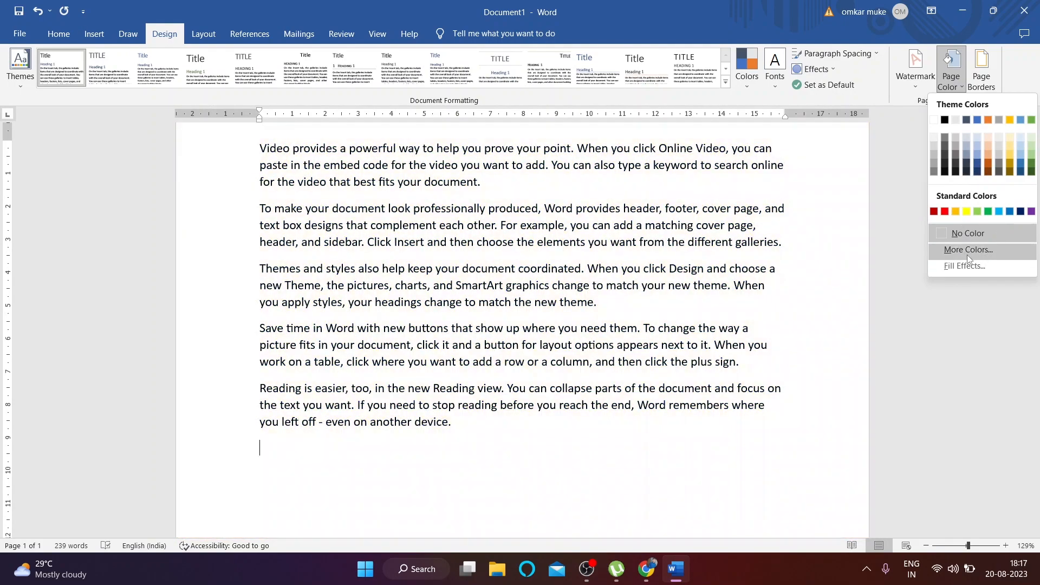
left_click(967, 252)
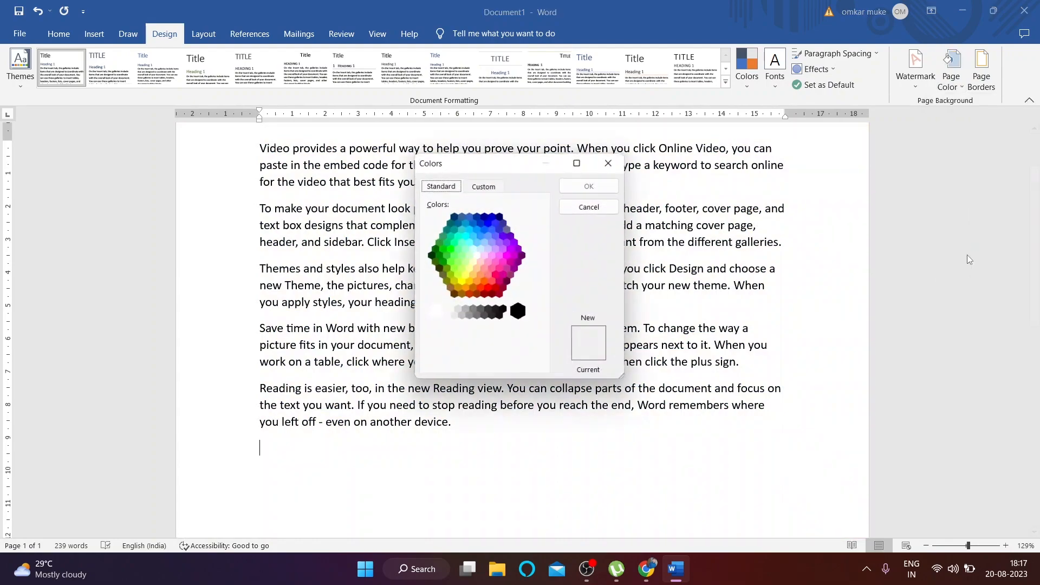
double_click(486, 268)
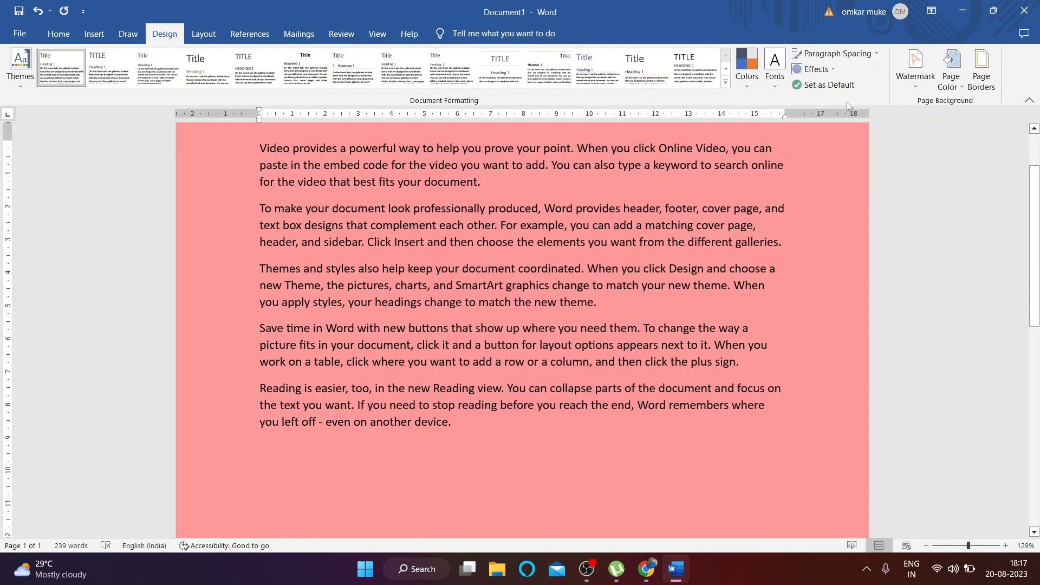
Step: Change the page colour to a custom dark maroon (#480000)
left_click(953, 82)
left_click(972, 280)
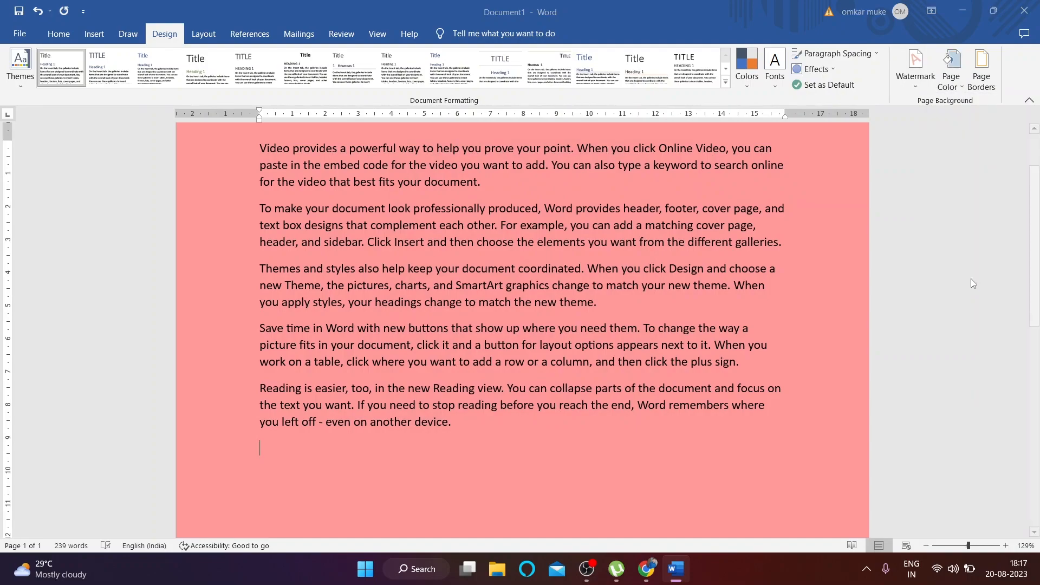
left_click(479, 187)
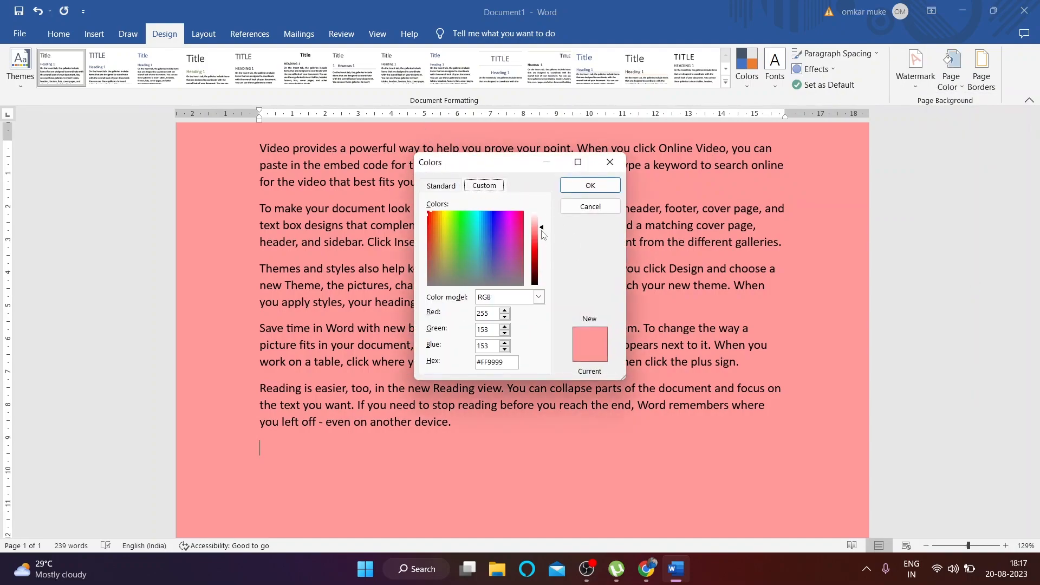
mouse_move(530, 275)
left_mouse_down()
mouse_move(533, 264)
mouse_move(537, 273)
left_mouse_up()
left_click(590, 185)
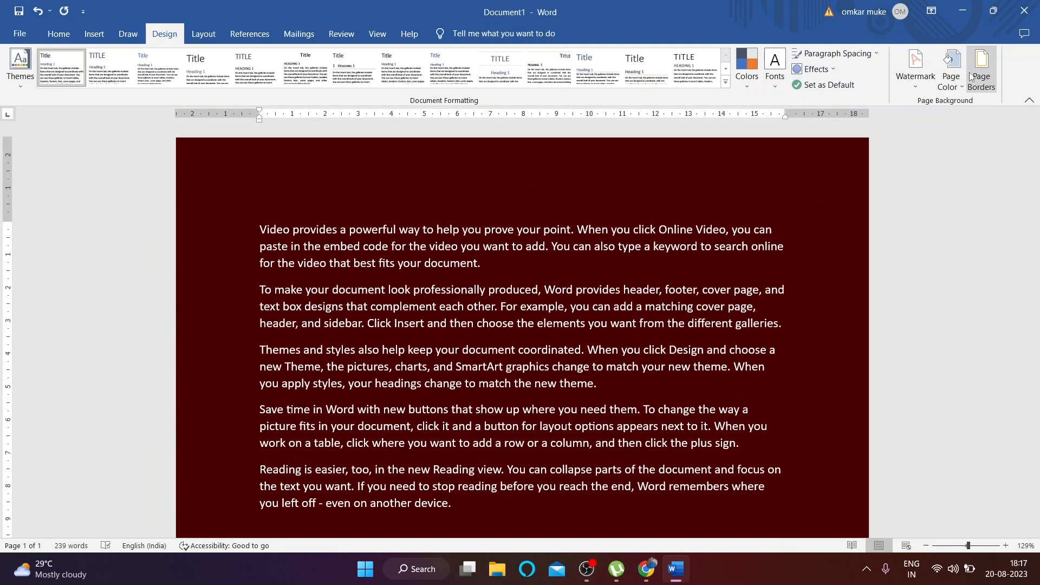
left_click(952, 69)
left_click(974, 291)
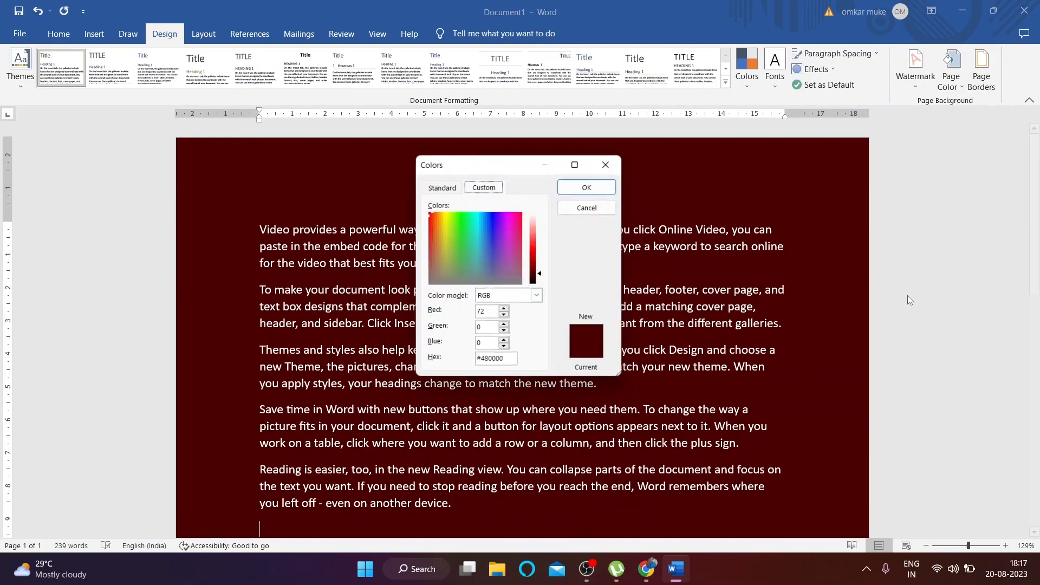
left_click(621, 158)
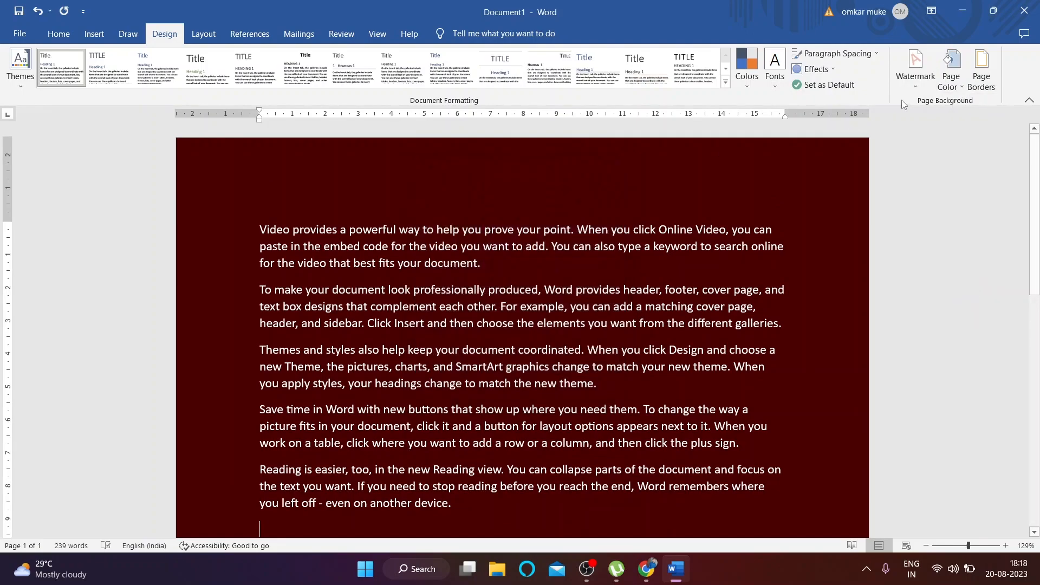
Step: Fill the page background with a one-colour dark red gradient
left_click(952, 70)
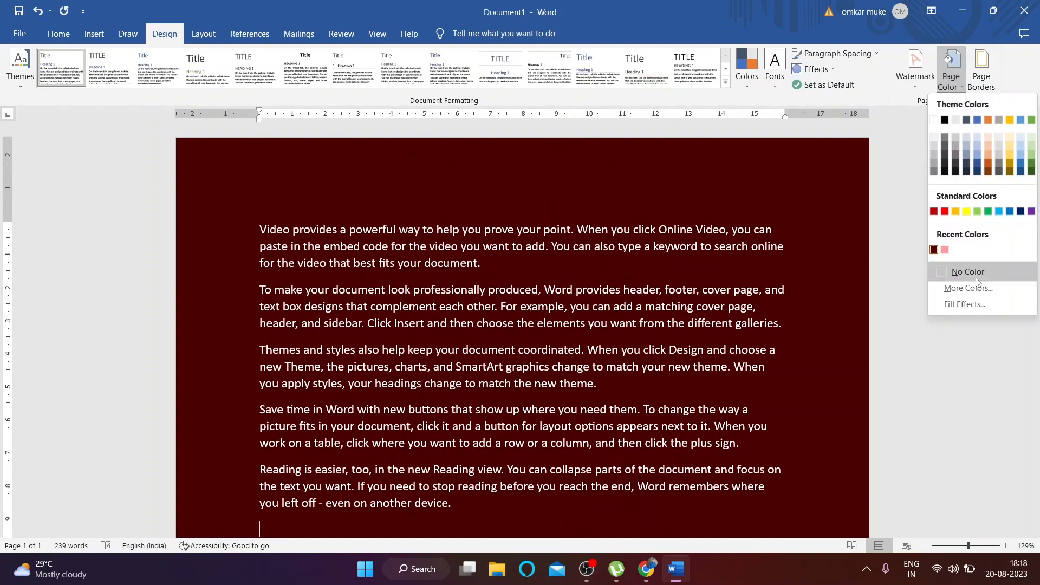
left_click(955, 305)
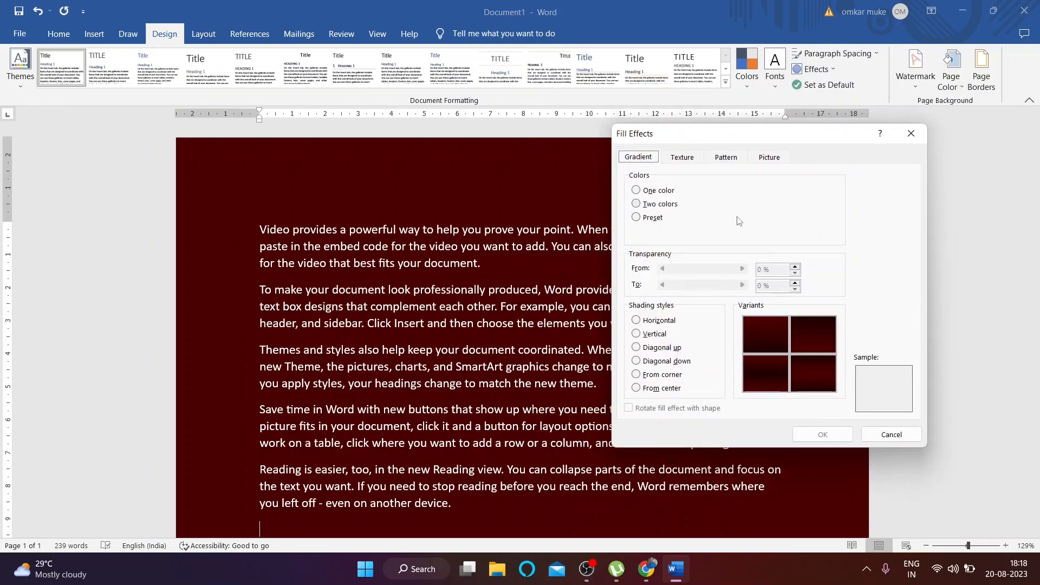
left_click(636, 190)
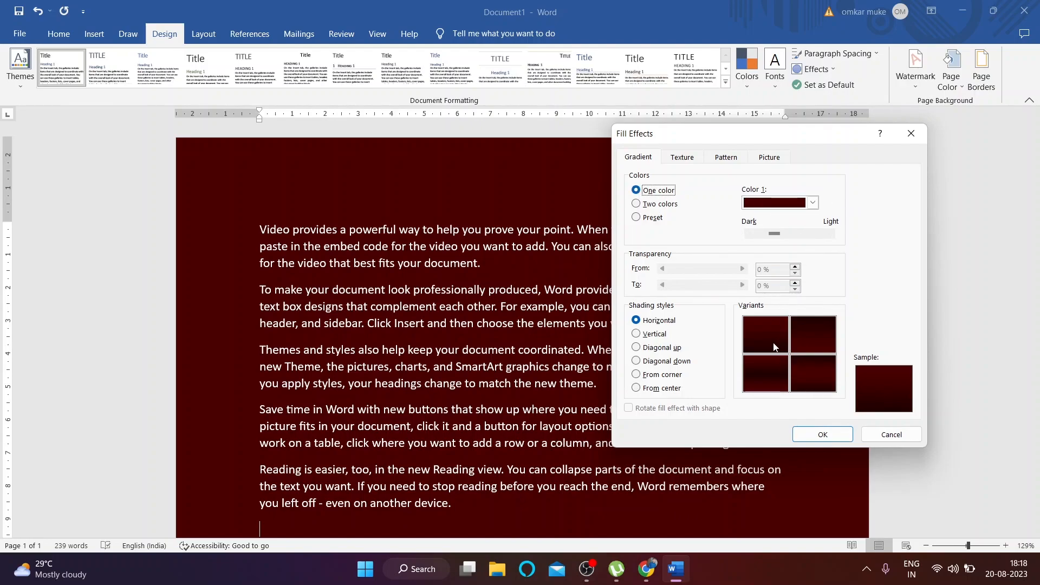
left_click(822, 434)
scroll(622, 262, "down", 10)
scroll(612, 265, "up", 6)
scroll(619, 262, "up", 3)
Step: Switch to a two-colour gradient from orange to dark orange
left_click(951, 76)
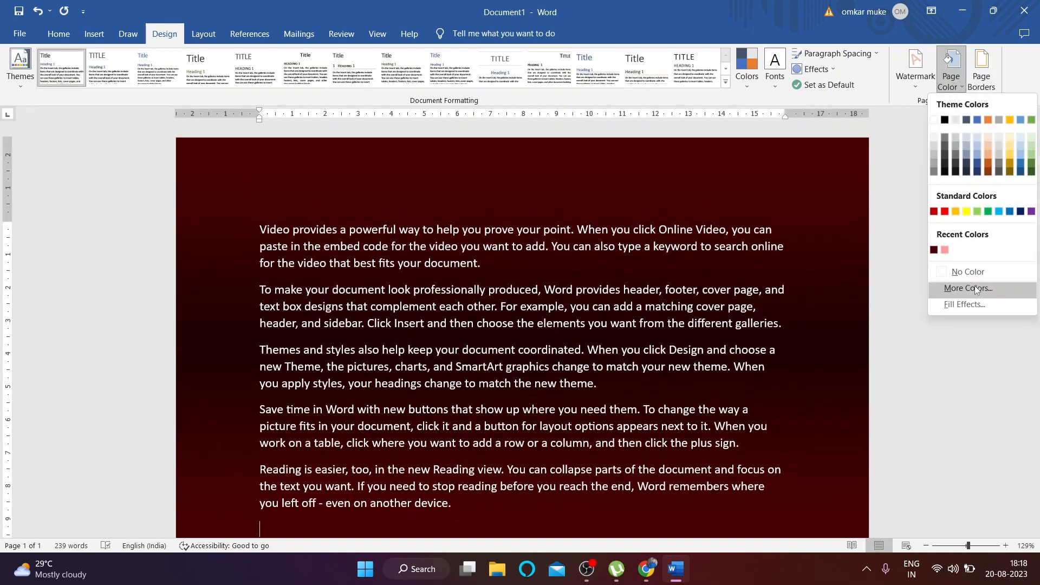
left_click(976, 307)
left_click(662, 209)
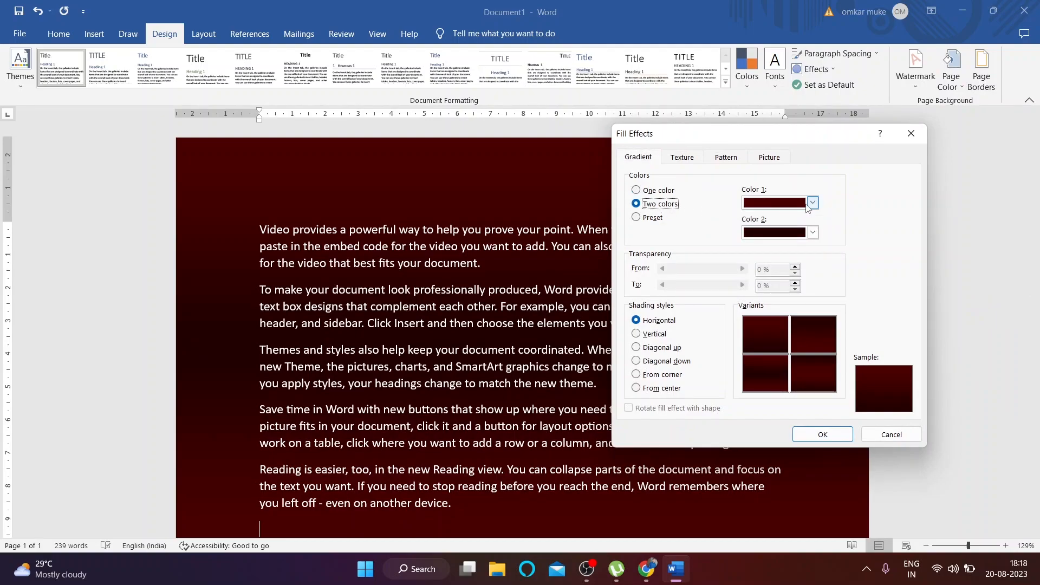
left_click(811, 204)
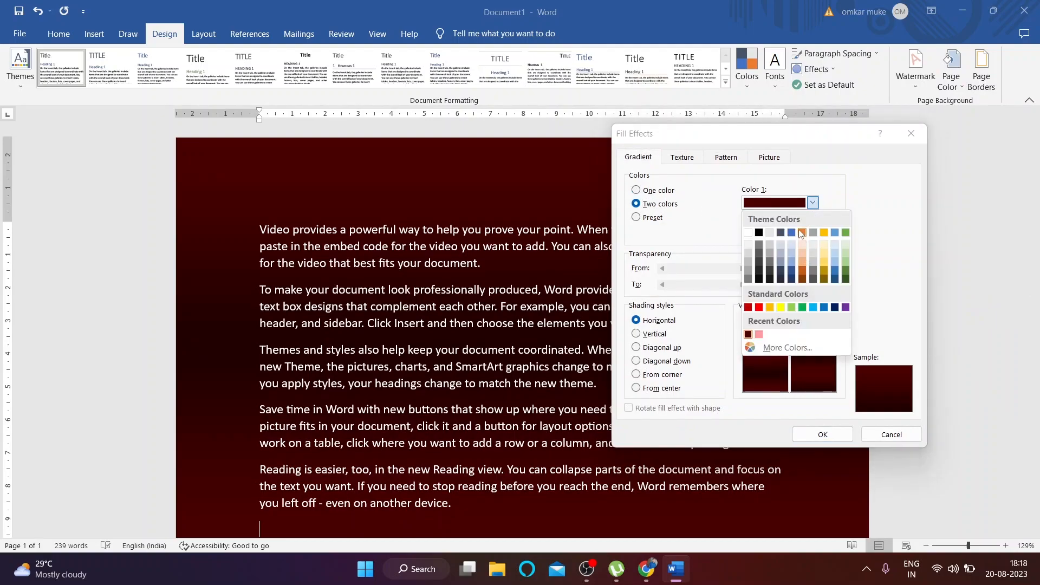
left_click(802, 232)
left_click(816, 233)
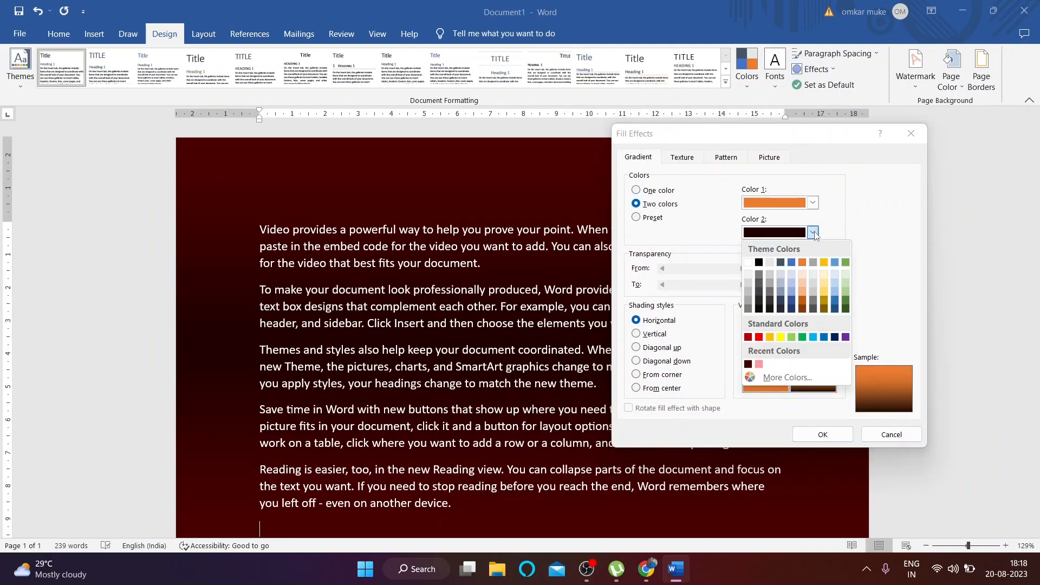
left_click(804, 309)
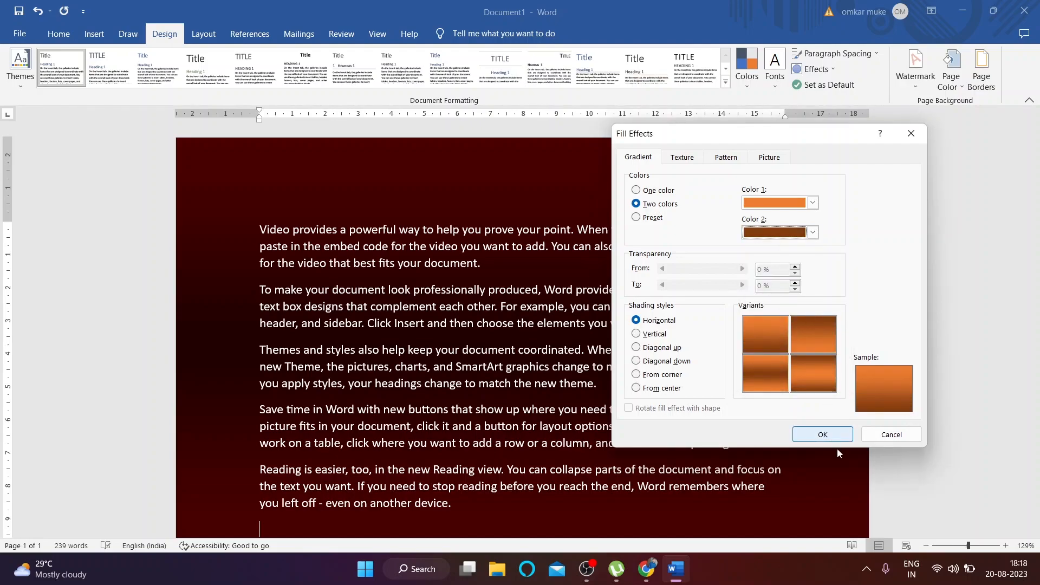
left_click(823, 434)
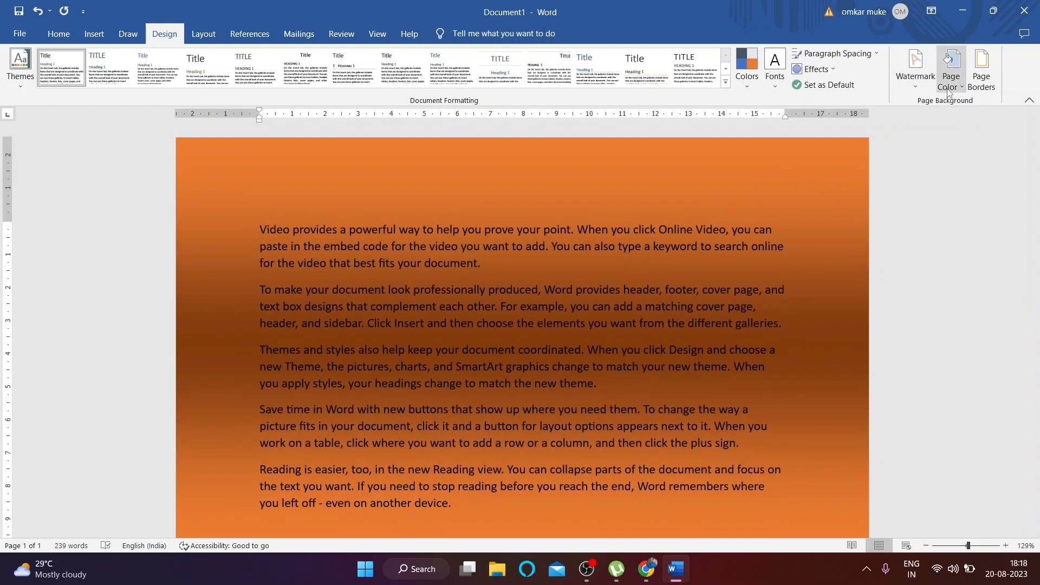
Step: Change the gradient shading to vertical, then to diagonal down
left_click(952, 75)
left_click(963, 304)
left_click(655, 335)
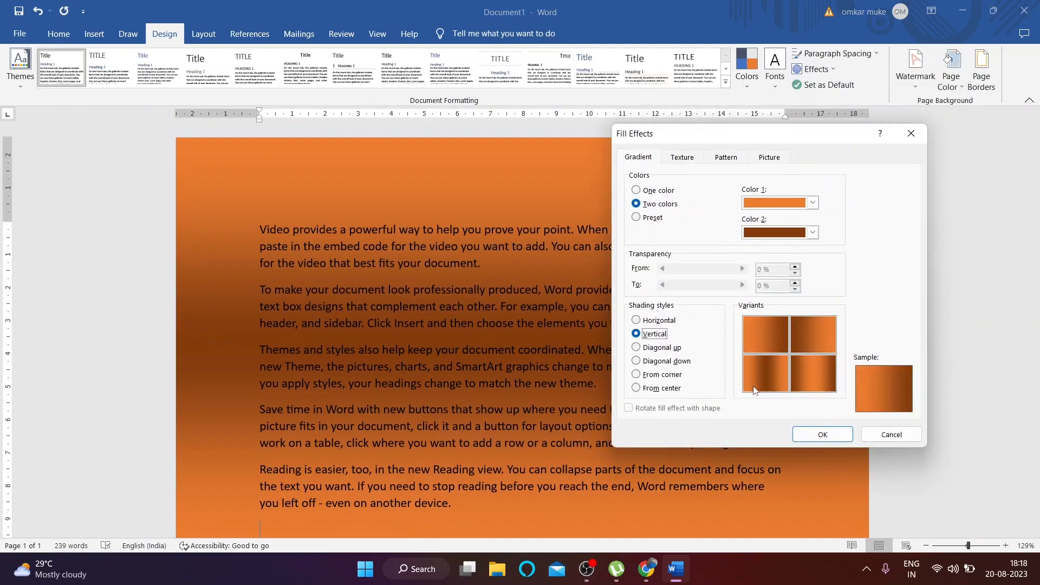
left_click(823, 434)
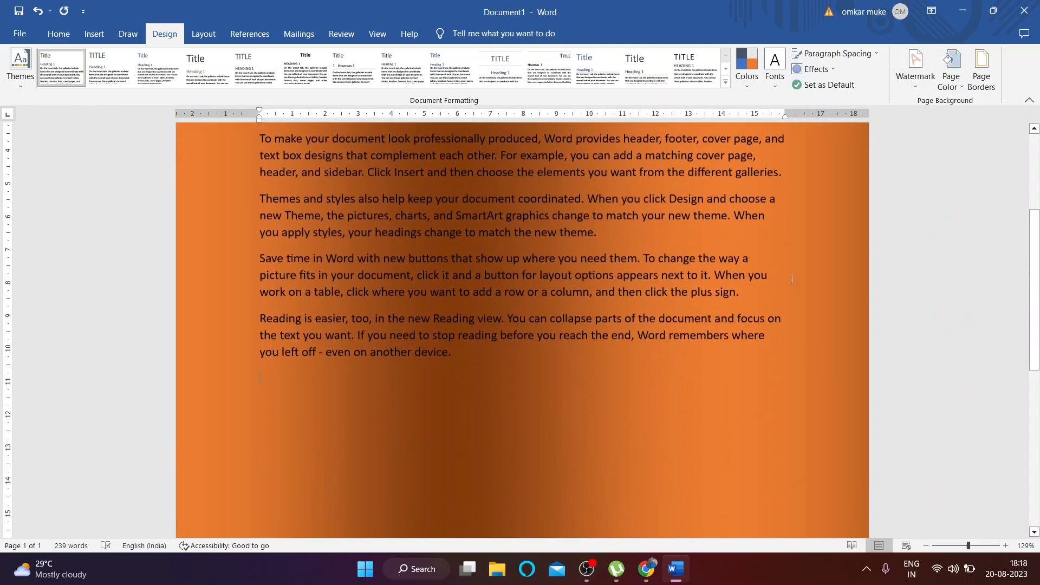
left_click(951, 76)
left_click(960, 310)
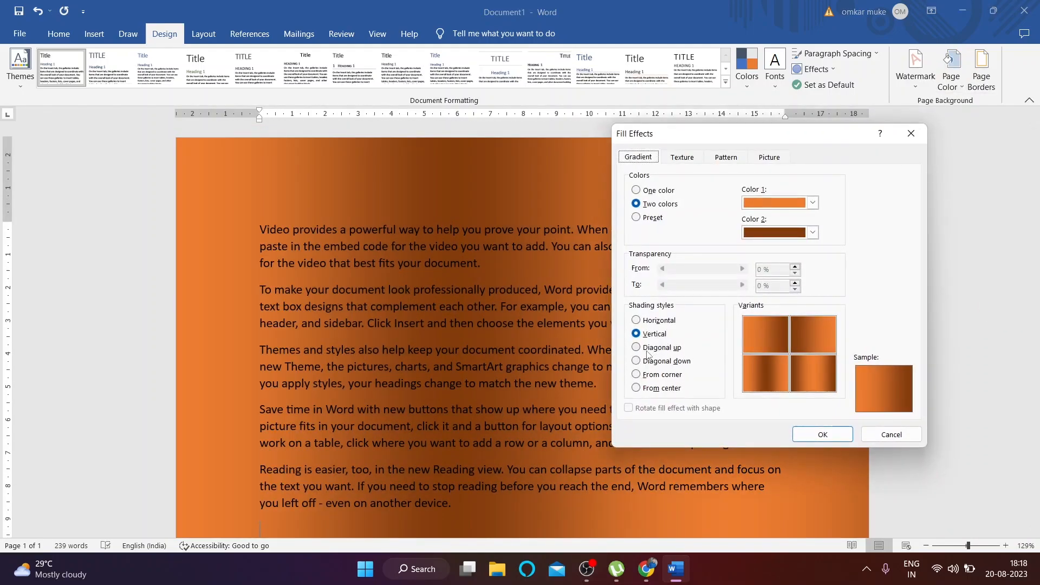
left_click(636, 347)
left_click(650, 362)
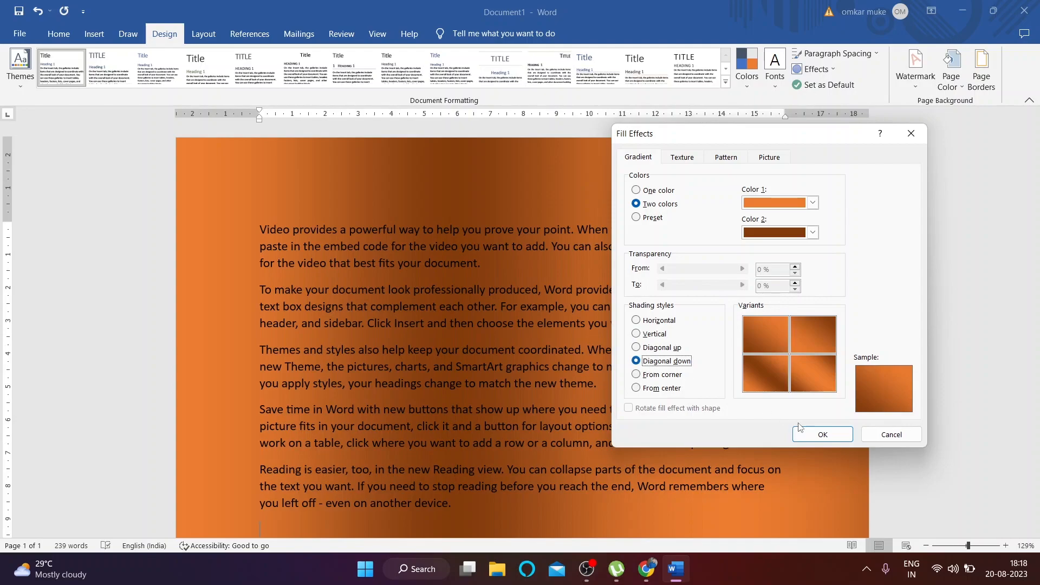
left_click(816, 434)
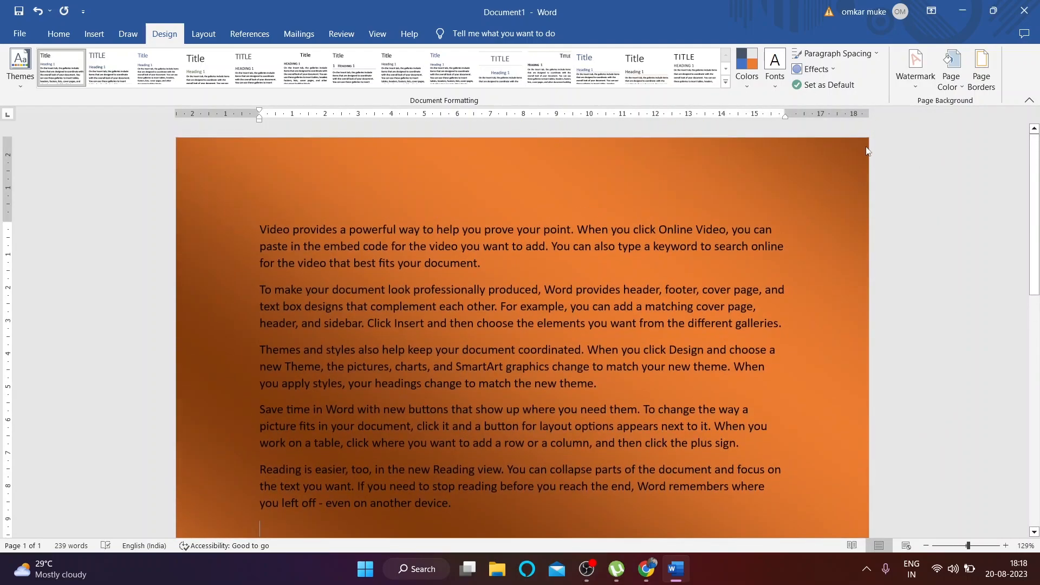
Step: Recolour the diagonal gradient to run from blue to light blue
left_click(951, 70)
left_click(944, 298)
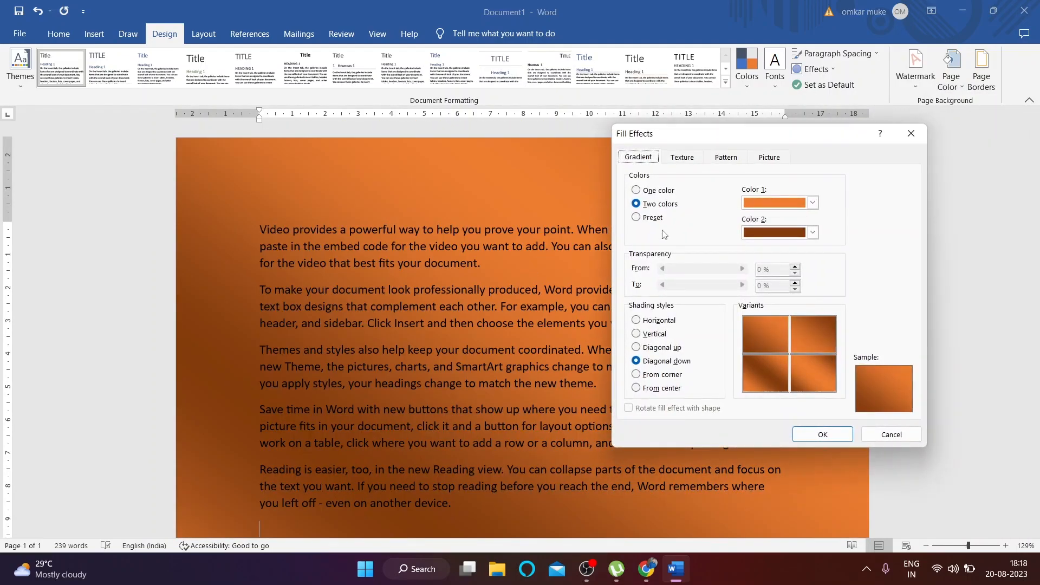
left_click(813, 203)
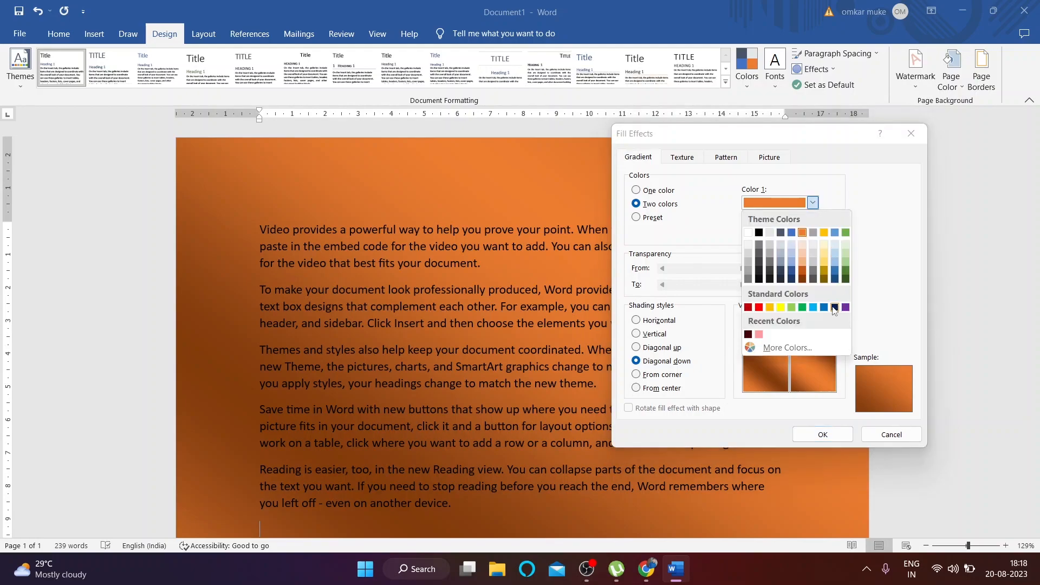
left_click(825, 307)
left_click(812, 233)
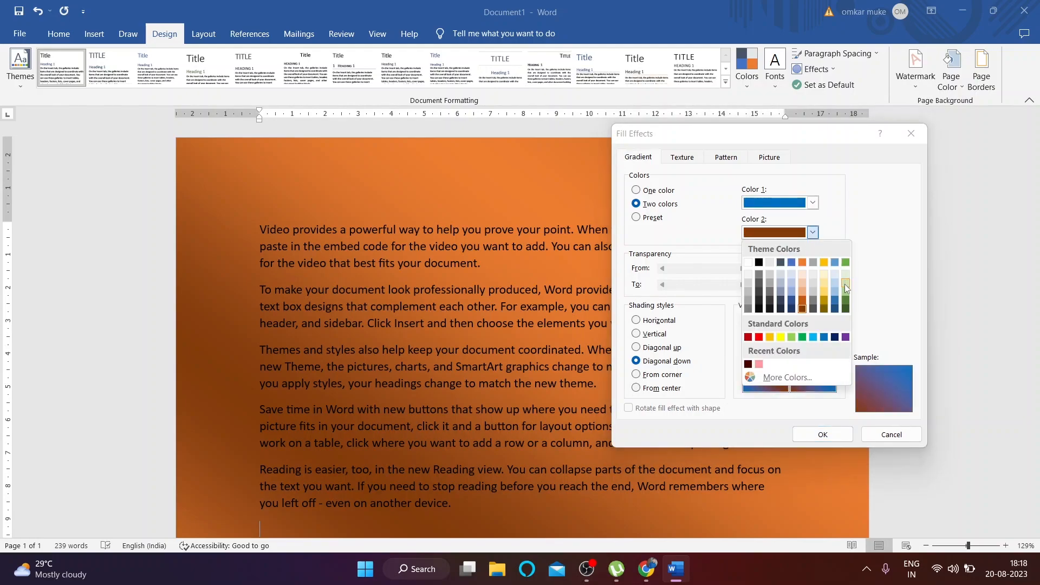
left_click(836, 275)
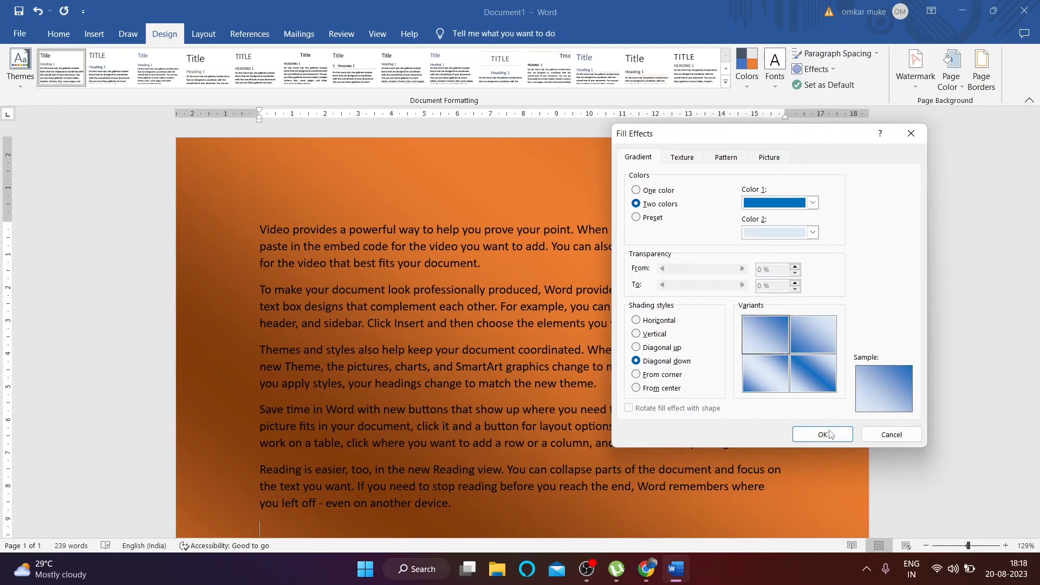
left_click(823, 434)
scroll(585, 281, "down", 10)
scroll(617, 285, "up", 9)
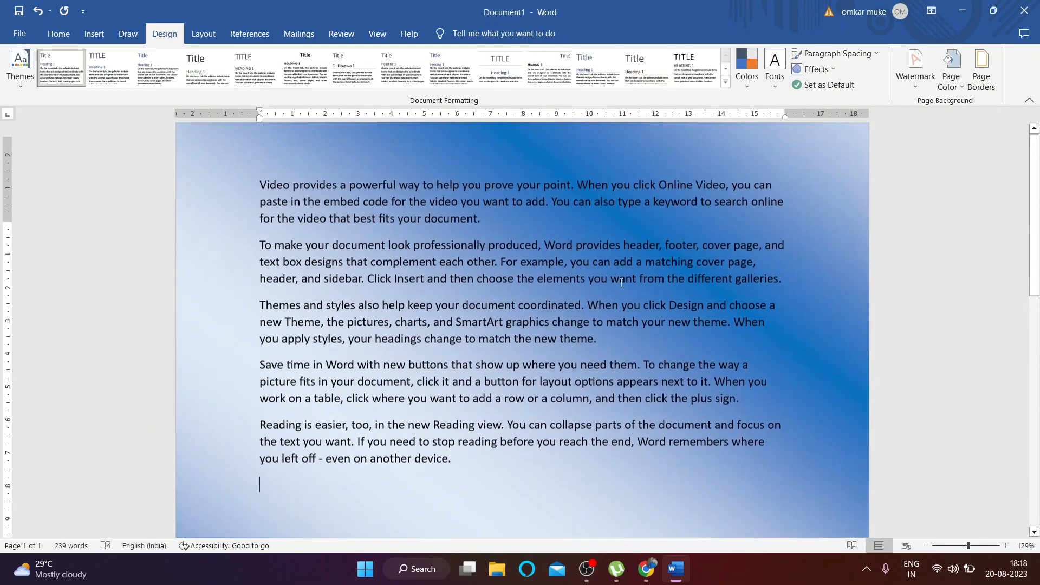
scroll(617, 284, "up", 1)
left_click(916, 68)
left_click(951, 81)
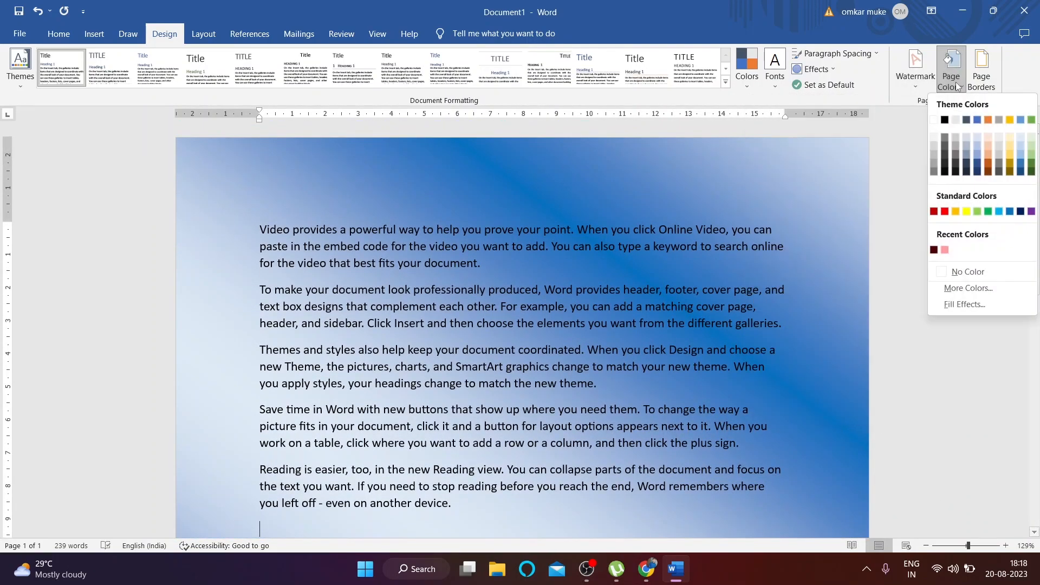
Step: Apply the Paper bag texture as the page background
left_click(980, 306)
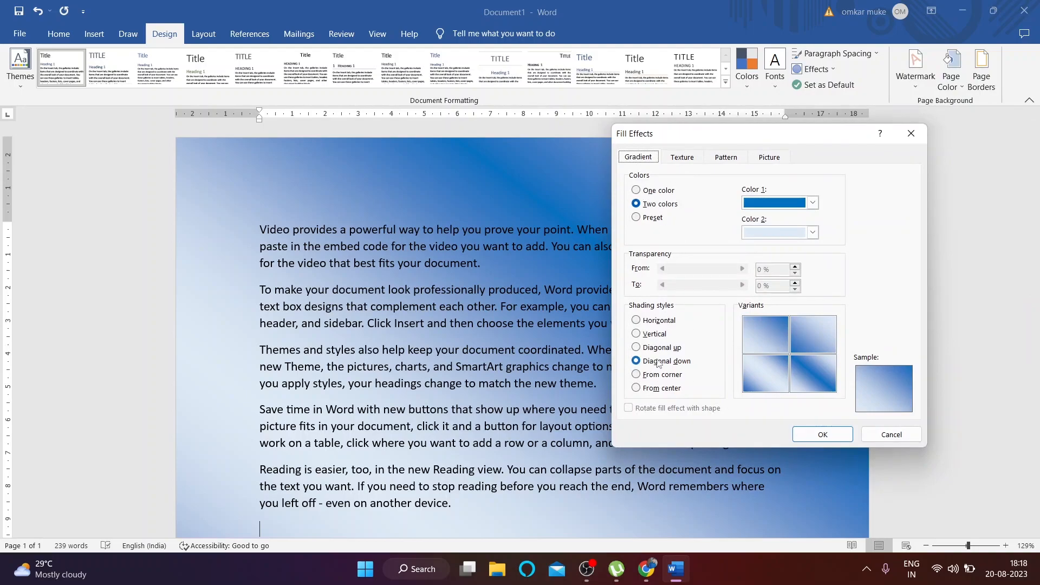
left_click(677, 159)
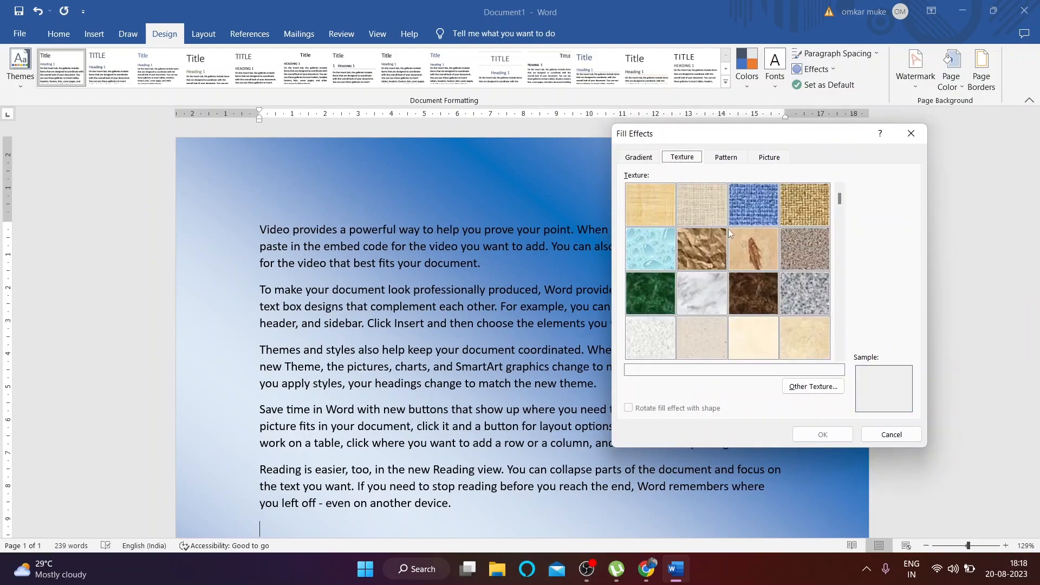
left_click(719, 240)
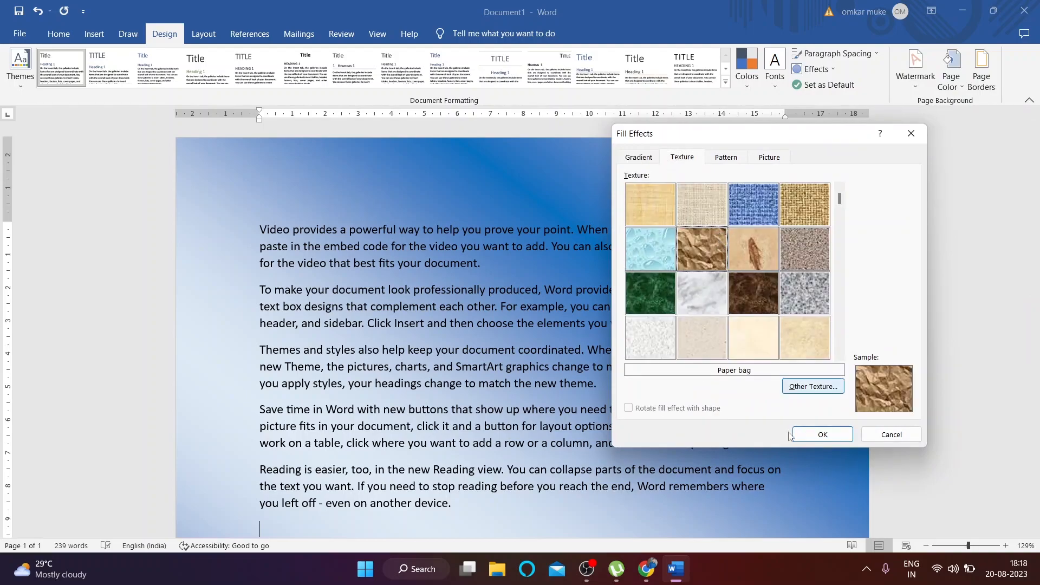
left_click(823, 435)
scroll(520, 325, "down", 4)
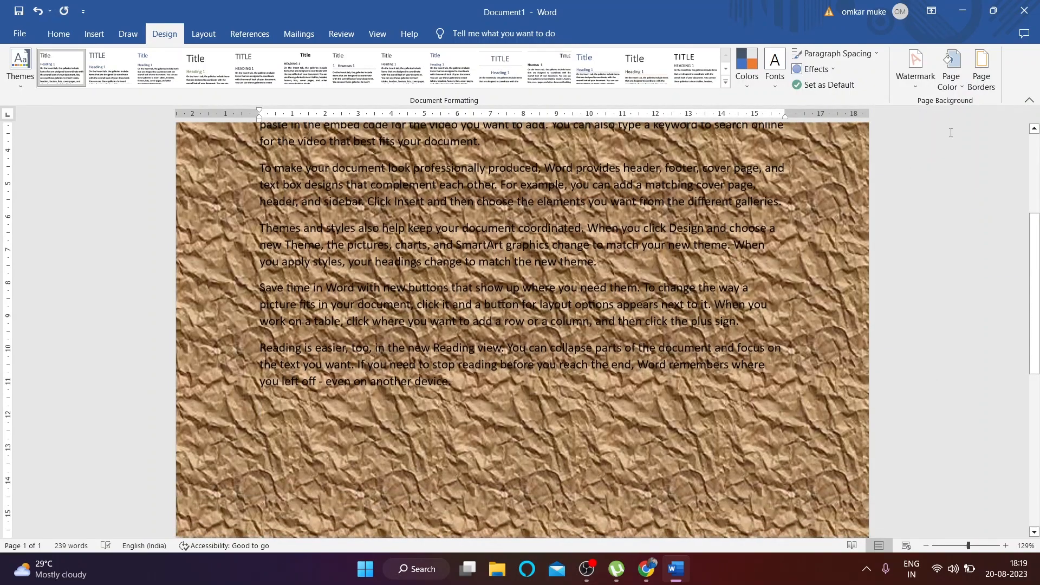
Step: Switch the page background texture to Green marble
left_click(921, 69)
left_click(953, 87)
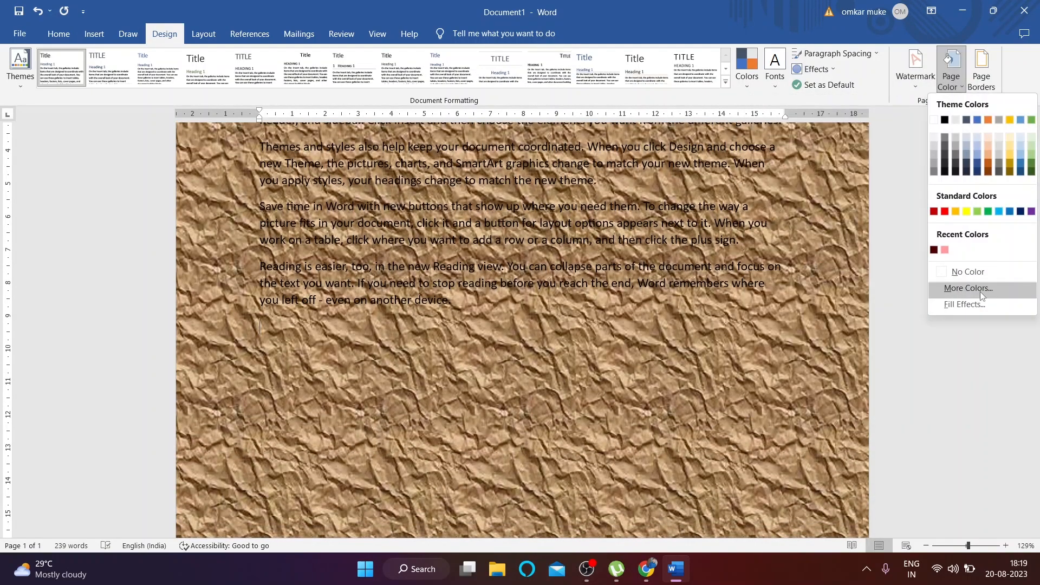
left_click(969, 304)
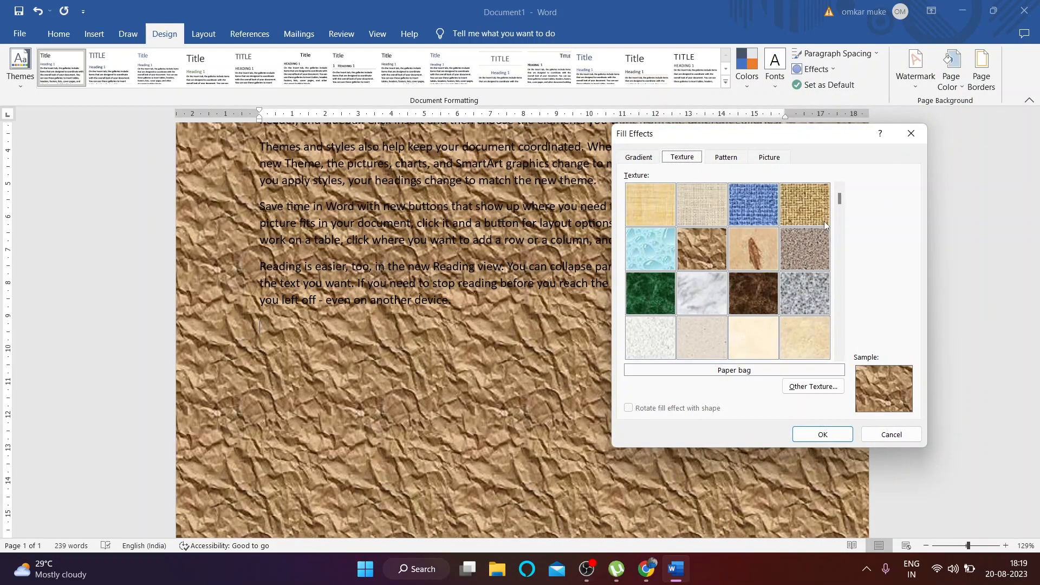
left_click(669, 287)
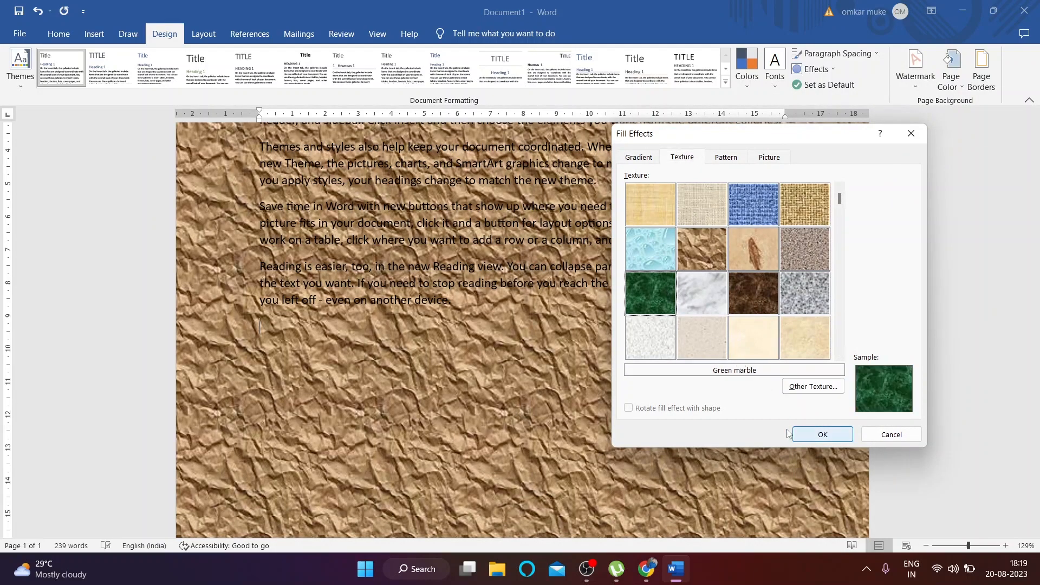
left_click(822, 434)
Step: Replace the texture with Recycled paper after previewing Purple mesh
left_click(951, 73)
left_click(967, 307)
scroll(841, 265, "down", 1)
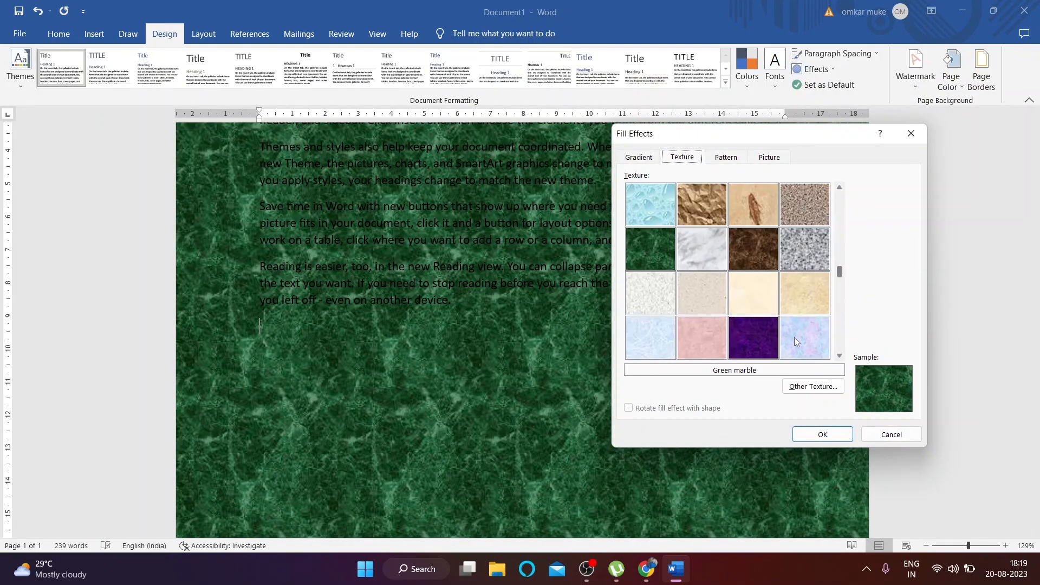
left_click(776, 338)
left_click(723, 313)
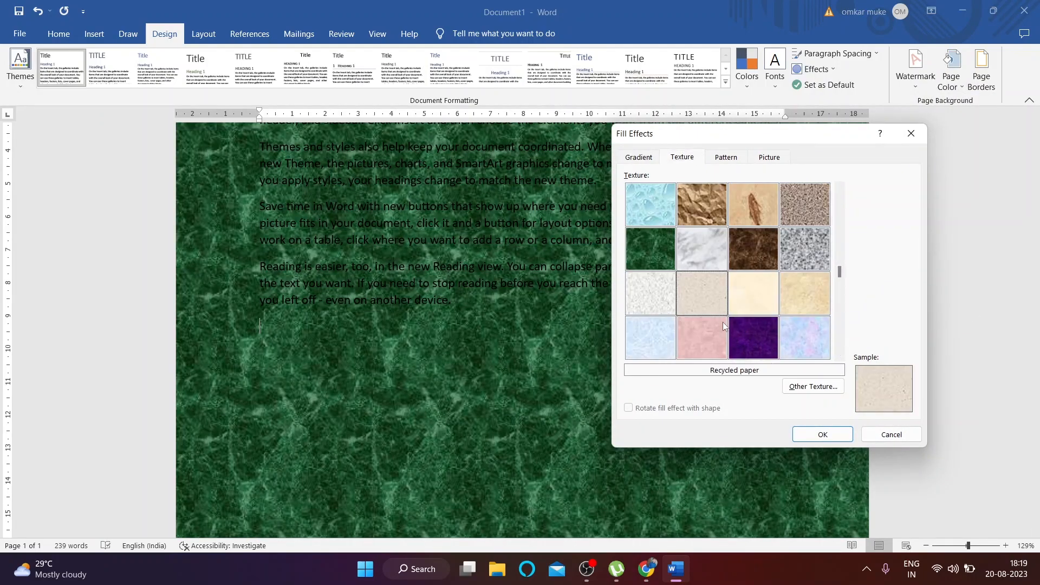
left_click(817, 433)
scroll(878, 287, "up", 4)
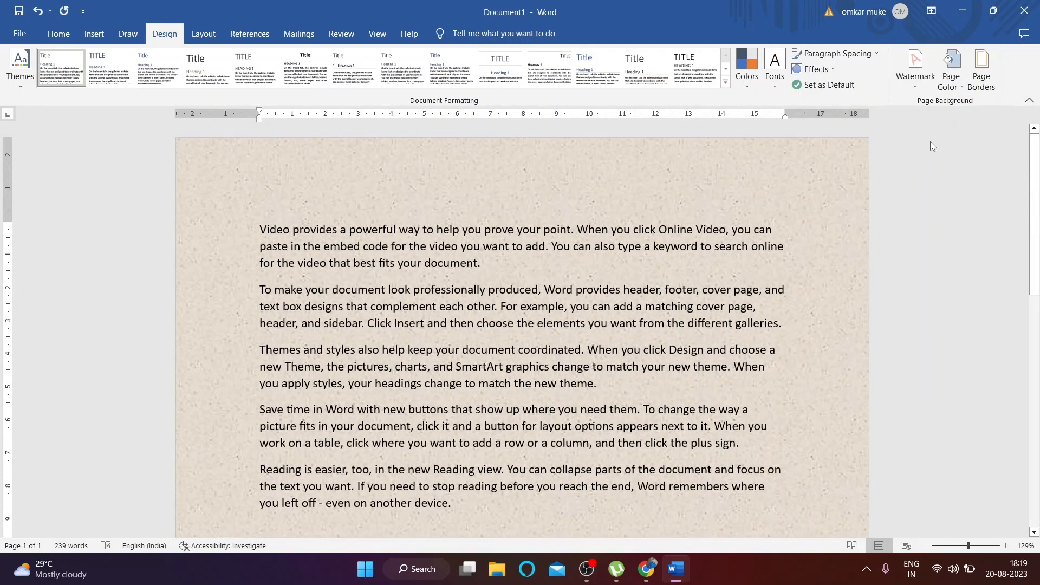
Step: Open the custom page colour picker and dismiss it unchanged
left_click(956, 91)
left_click(945, 286)
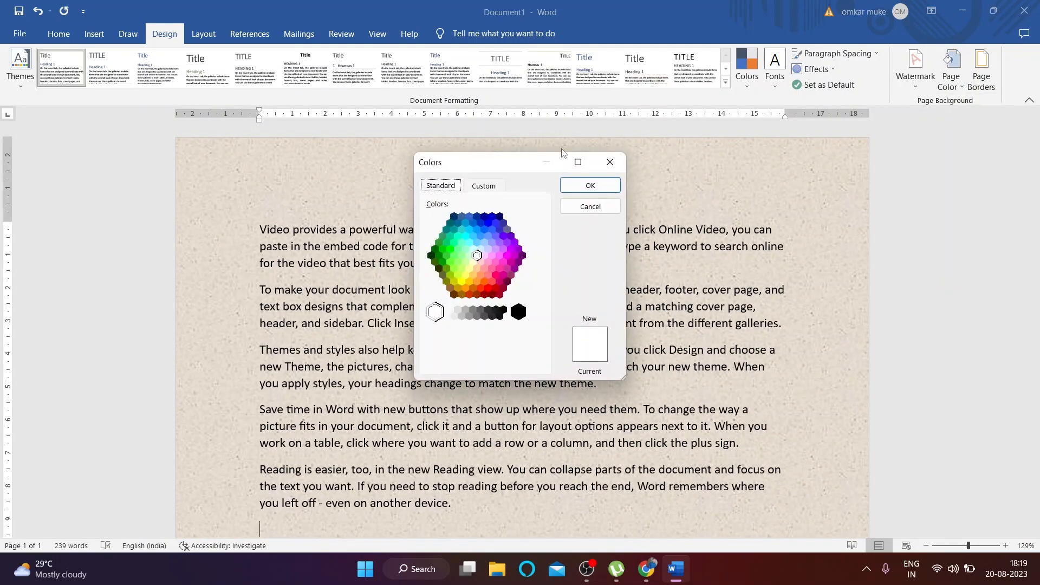
left_click(602, 166)
Step: Browse online pictures for a texture, cancel without changes, and return to Fill Effects
left_click(952, 82)
left_click(949, 309)
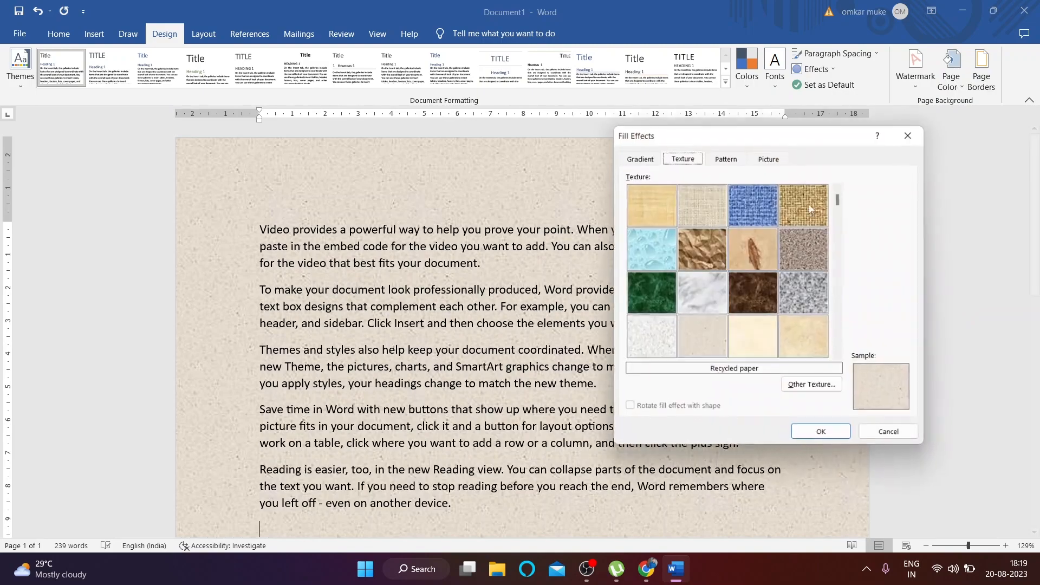
left_click(807, 386)
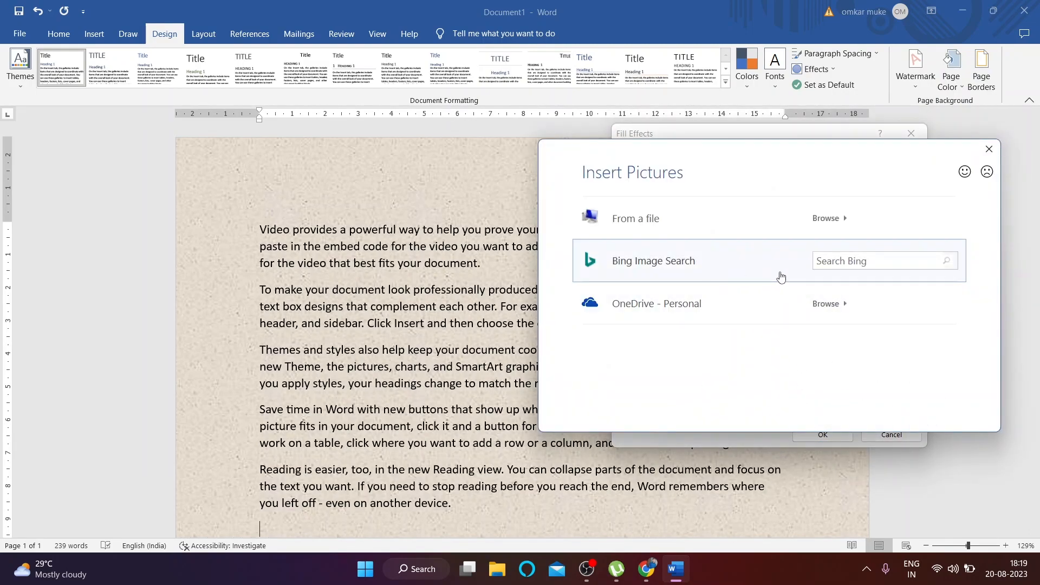
left_click(781, 277)
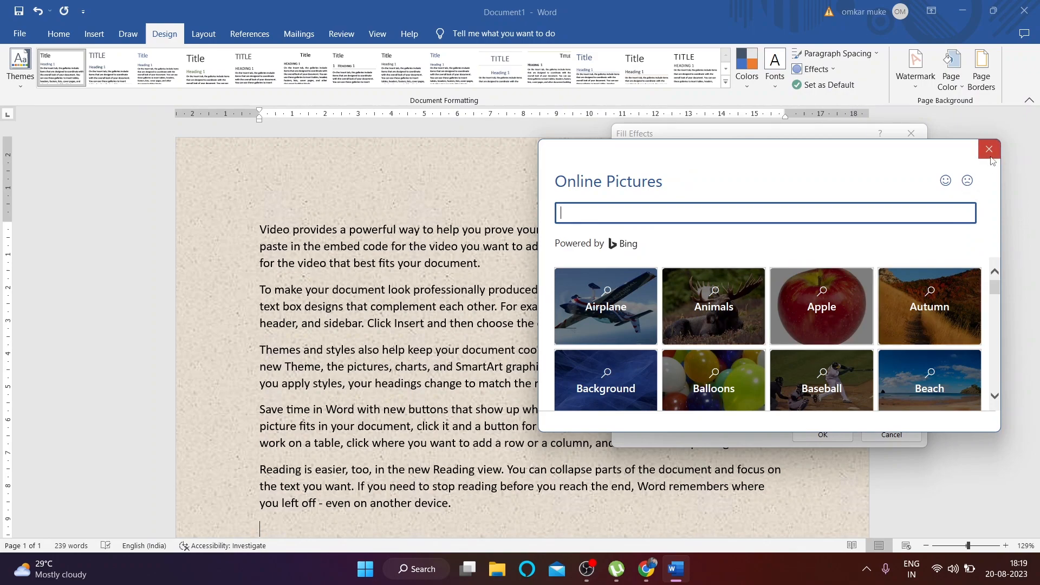
left_click(990, 155)
left_click(914, 137)
left_click(954, 82)
left_click(959, 304)
Step: Set up a pattern fill with a gold foreground and blue background
left_click(728, 158)
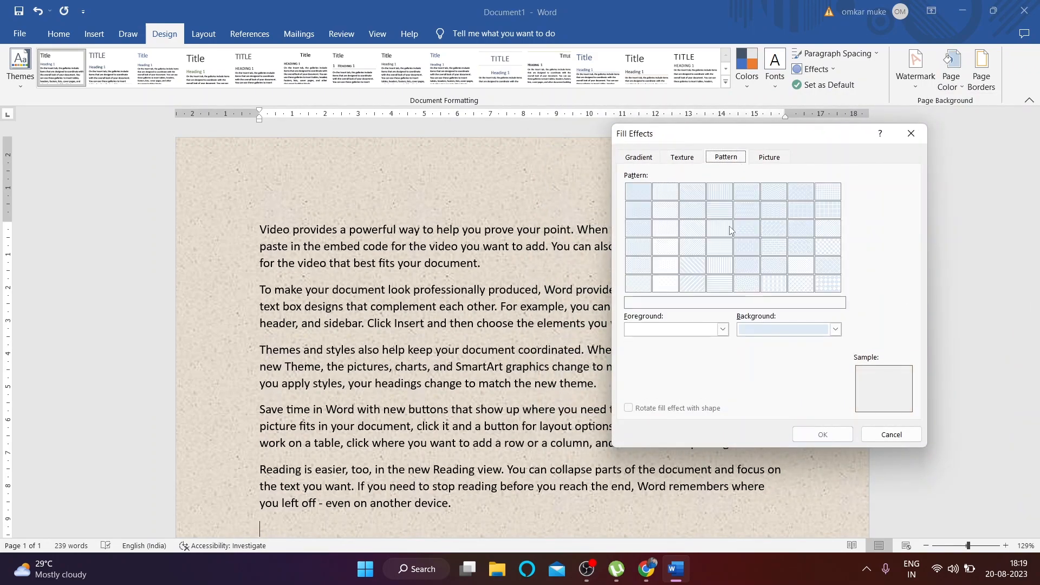
left_click(737, 228)
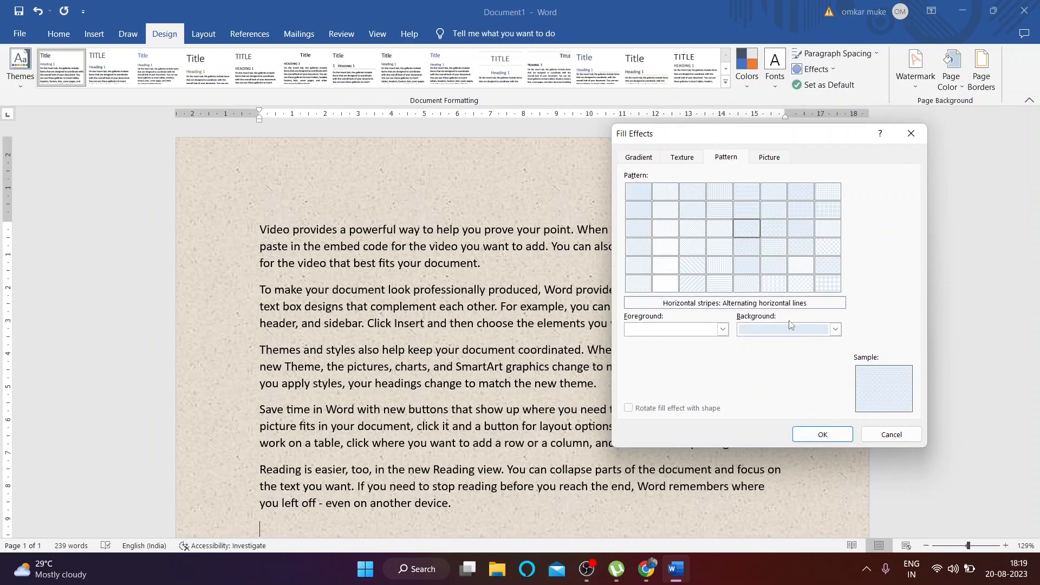
left_click(722, 331)
left_click(706, 359)
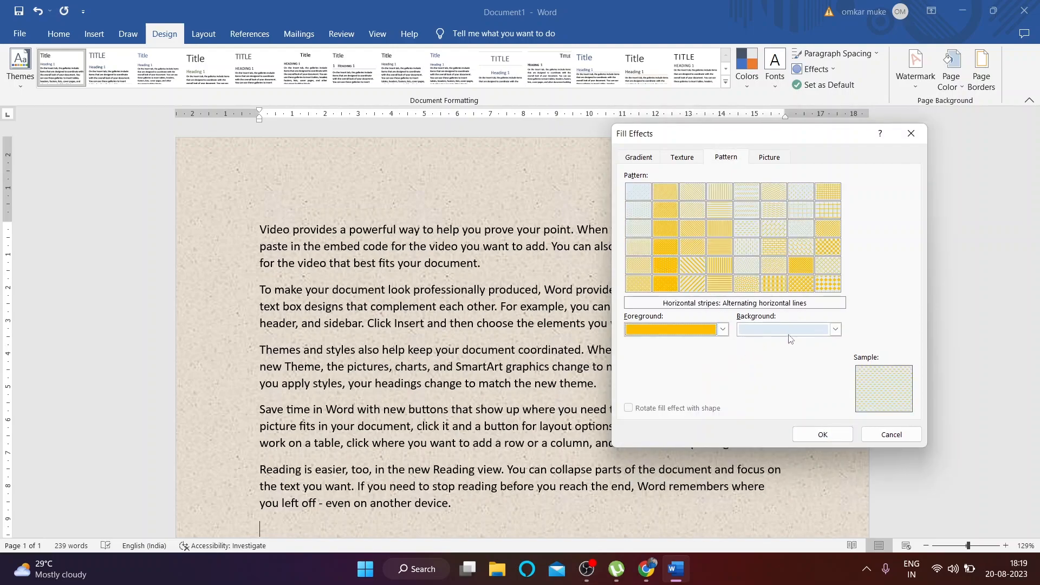
left_click(835, 330)
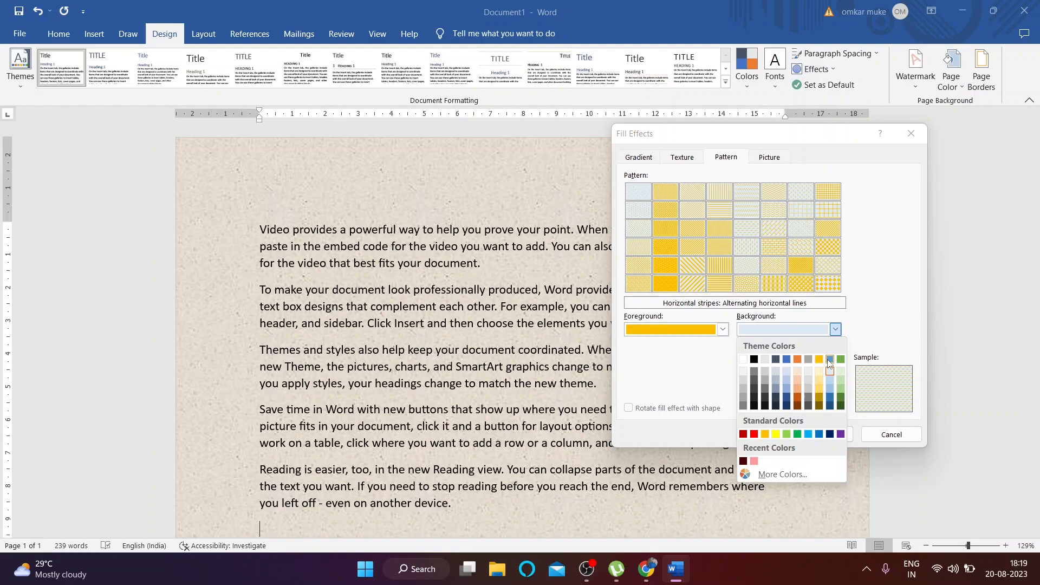
left_click(829, 360)
Step: Try several patterns and apply Diagonal brick in blue and gold
left_click(714, 249)
left_click(687, 247)
left_click(716, 232)
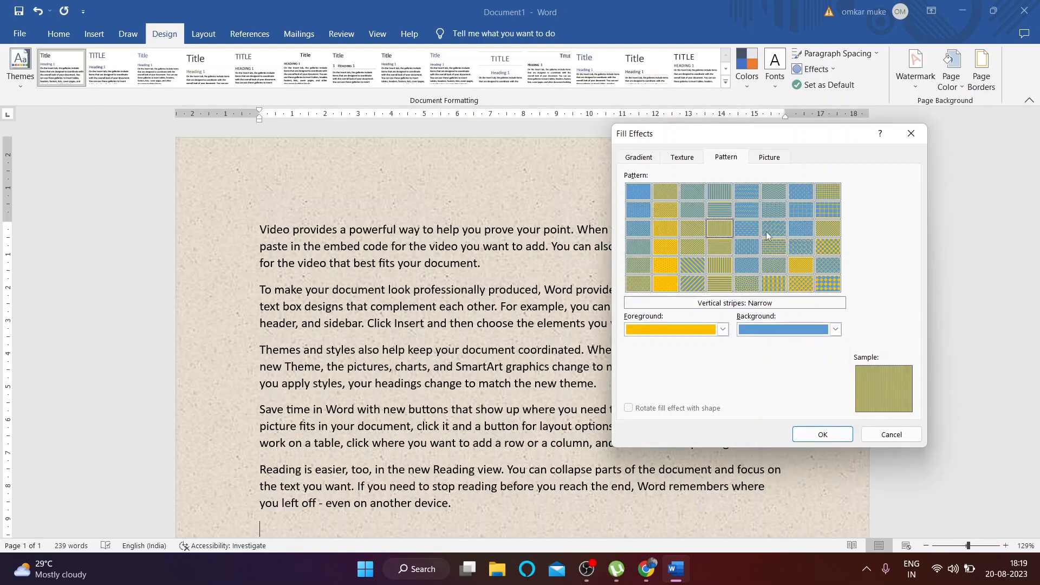
left_click(768, 234)
left_click(822, 435)
Step: Apply the dense Dotted 90% pattern to the page, then reopen Fill Effects
left_click(949, 86)
left_click(970, 306)
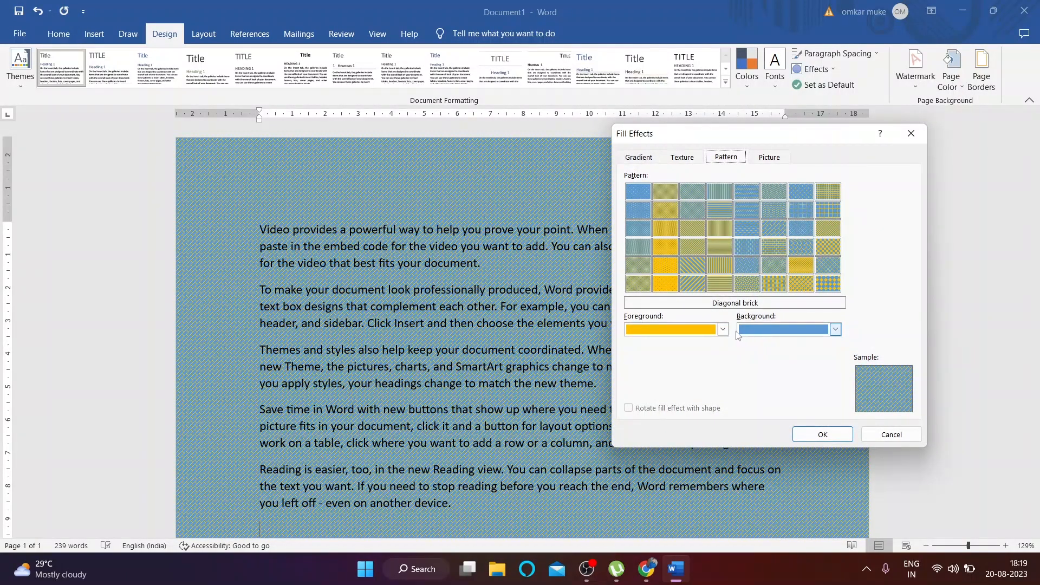
left_click(665, 283)
left_click(822, 435)
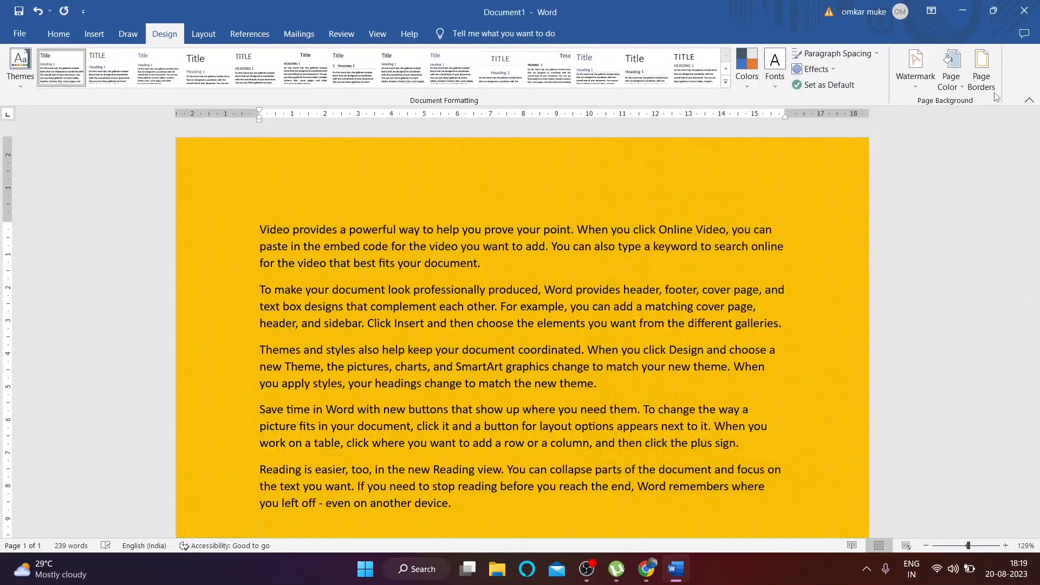
left_click(949, 87)
left_click(956, 305)
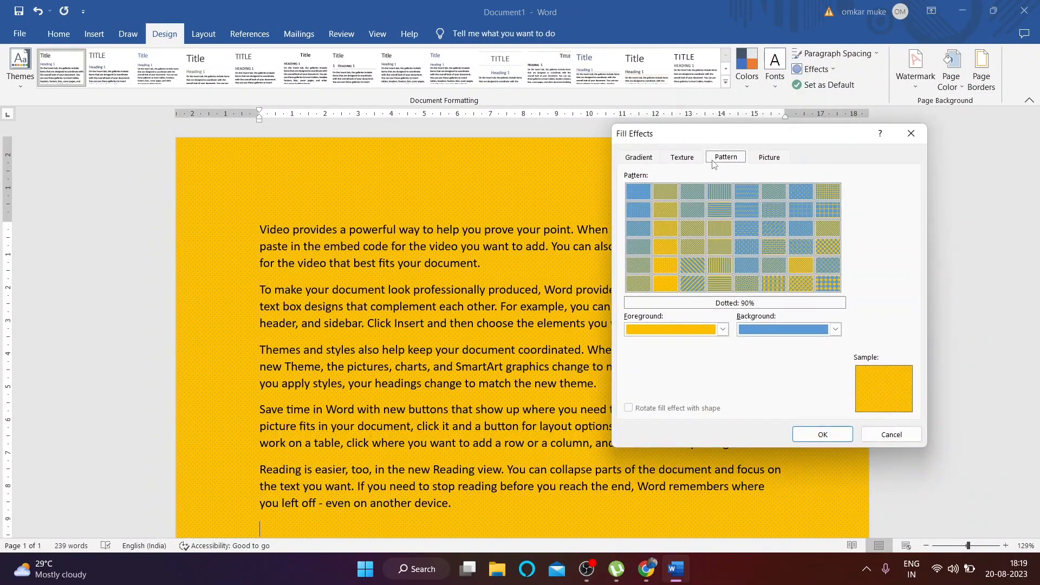
Step: Set the city skyline image from photoshop > bled if as the page background picture
left_click(770, 159)
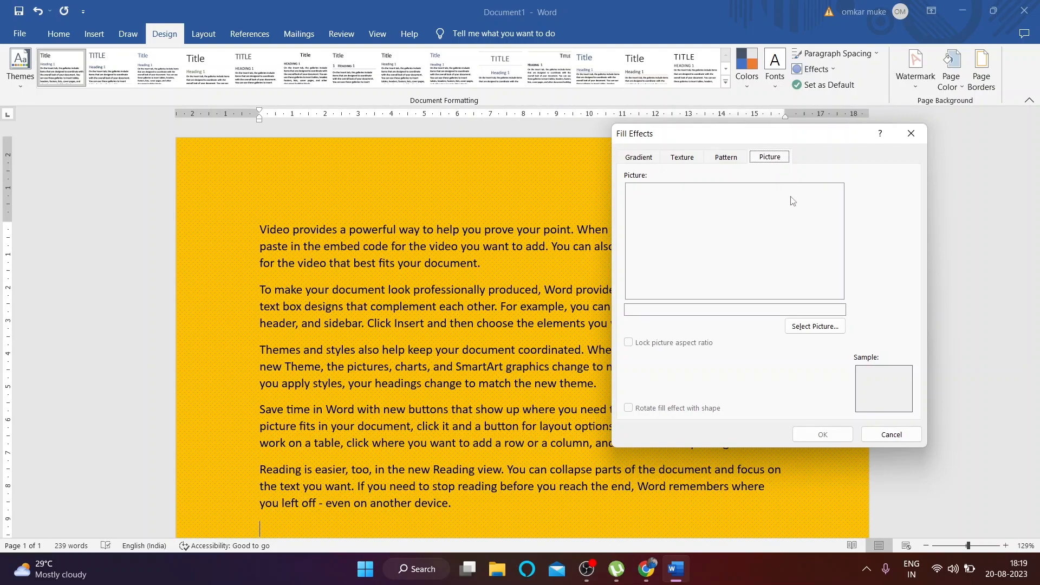
left_click(815, 326)
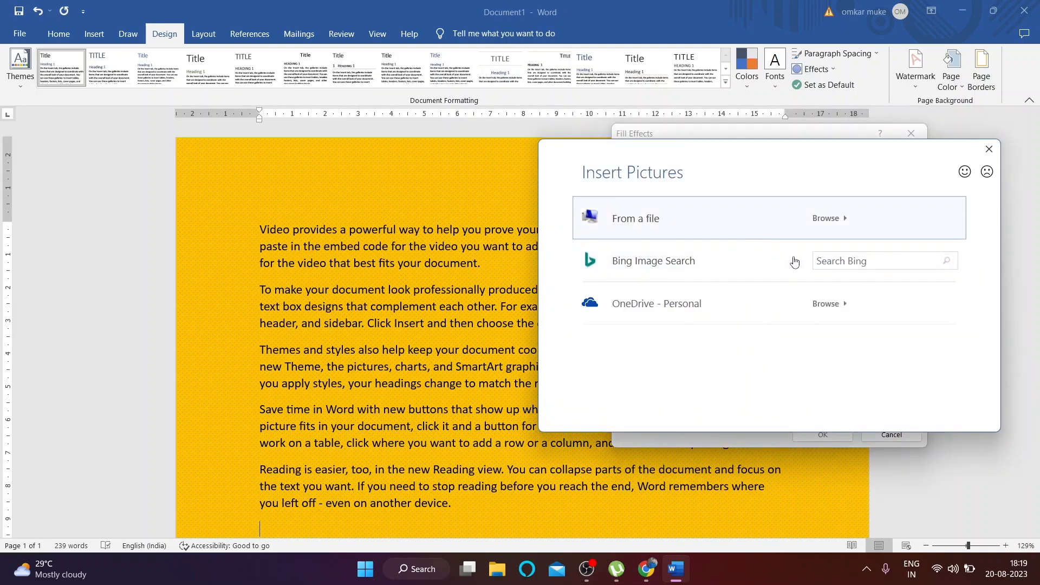
left_click(772, 220)
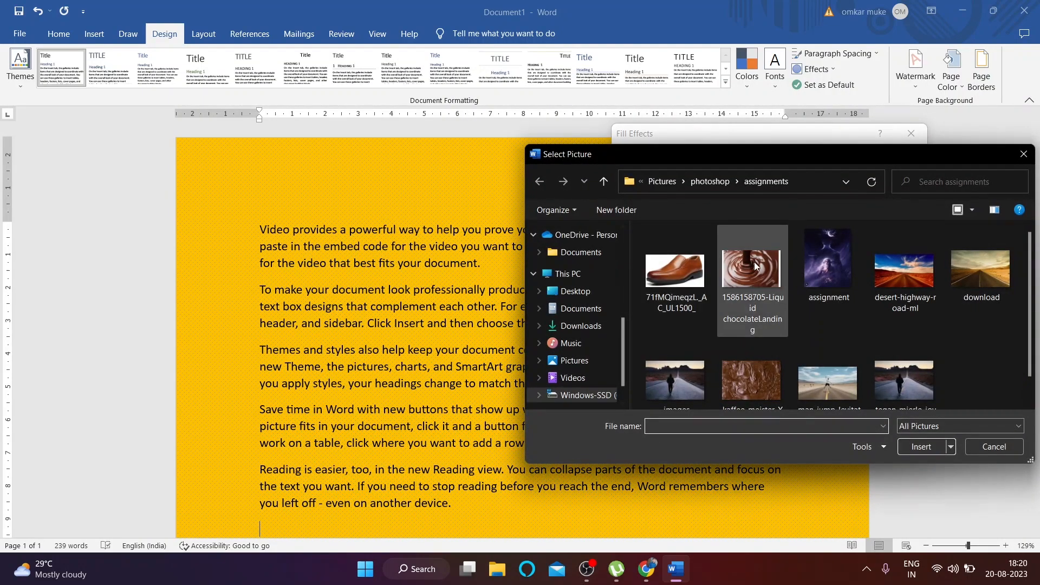
scroll(753, 262, "down", 1)
left_click(701, 183)
double_click(750, 252)
left_click(676, 268)
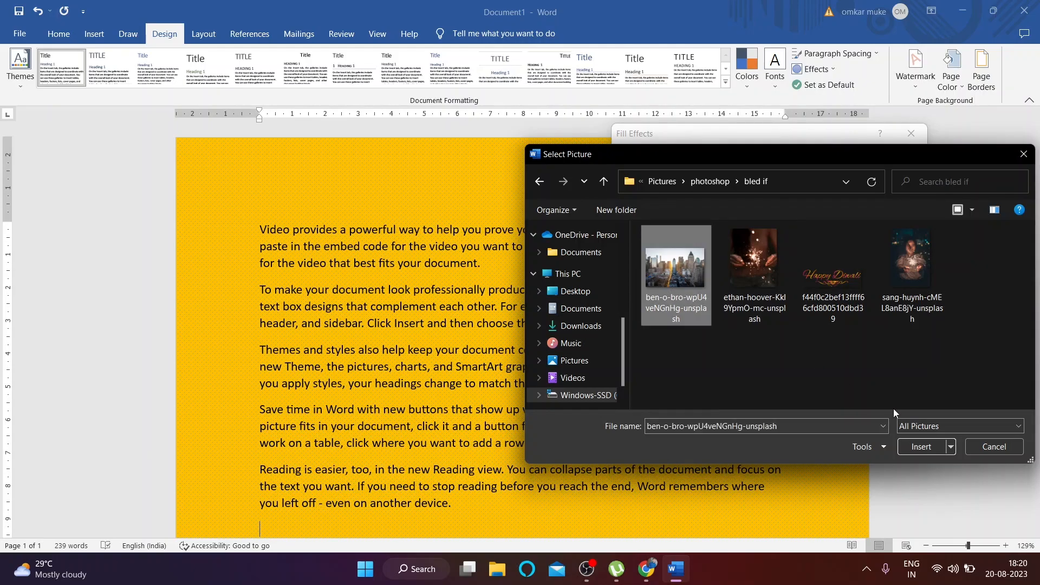
left_click(922, 451)
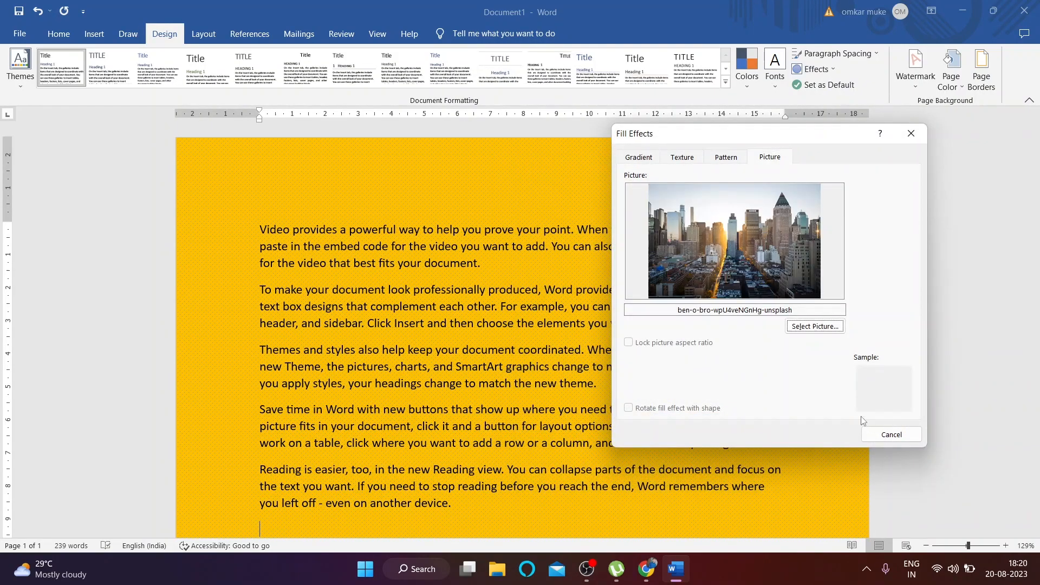
left_click(819, 435)
Step: Scroll through the document to check the skyline behind the paragraphs
scroll(593, 275, "down", 10)
scroll(662, 323, "up", 10)
scroll(662, 324, "down", 10)
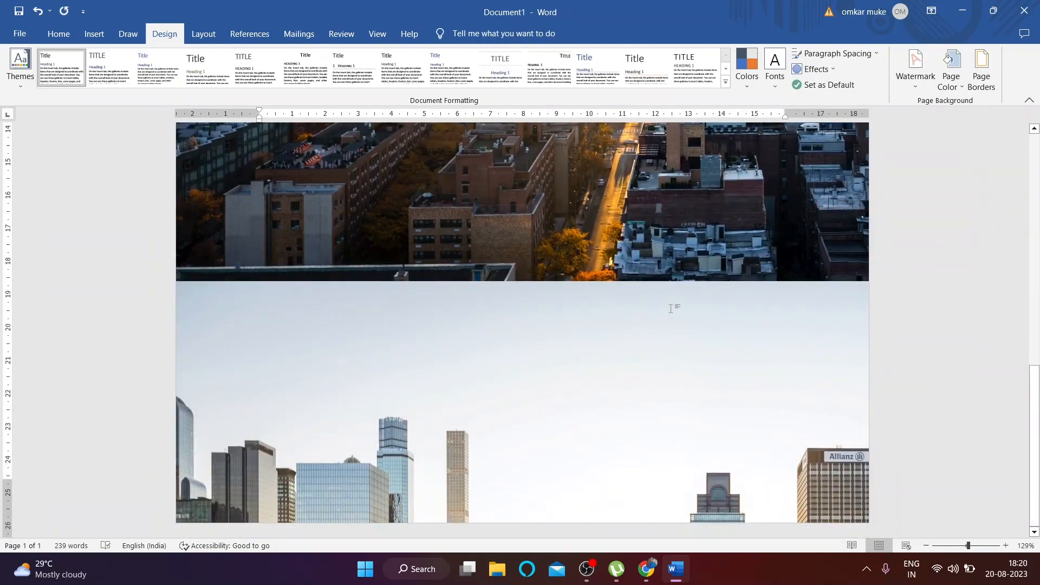
scroll(670, 308, "up", 10)
scroll(640, 194, "down", 10)
scroll(644, 193, "up", 5)
scroll(648, 190, "down", 8)
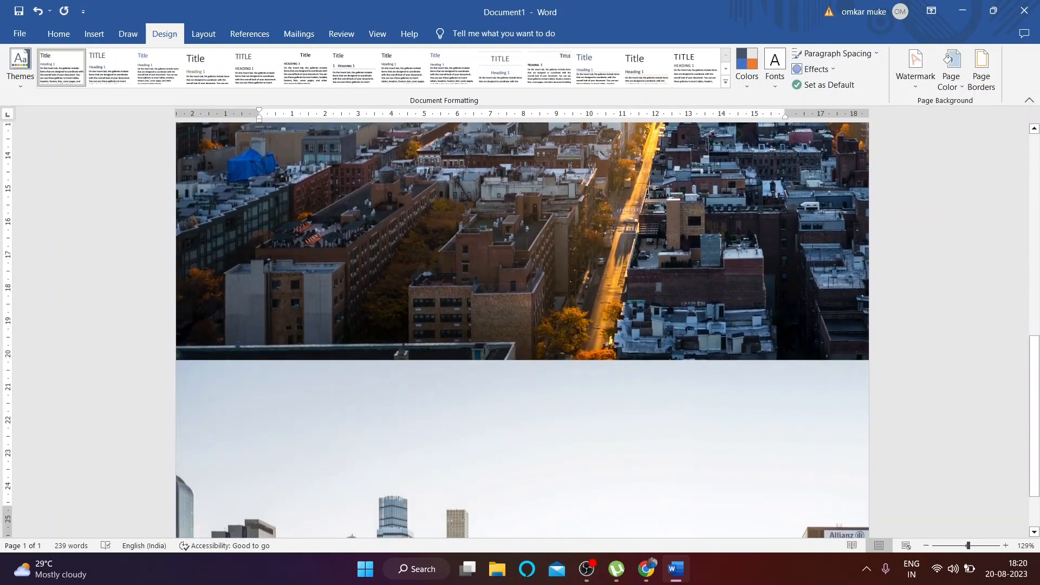
scroll(649, 191, "down", 3)
scroll(650, 201, "up", 5)
scroll(649, 203, "up", 5)
scroll(653, 212, "down", 10)
scroll(657, 222, "down", 3)
scroll(663, 404, "up", 10)
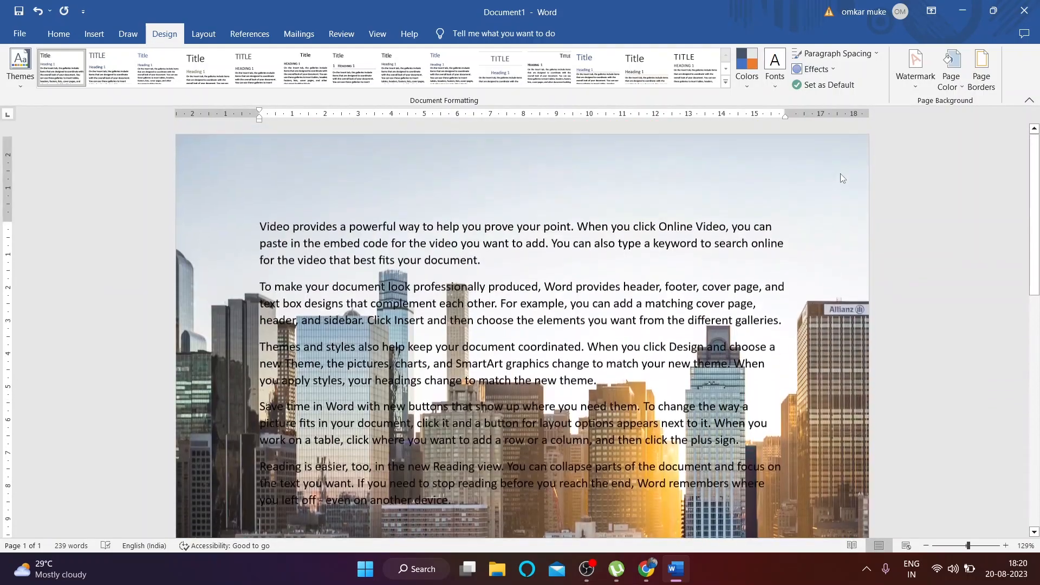
Step: Browse Bing Background pictures online and try the blue-black cloud image, then close the search
left_click(957, 96)
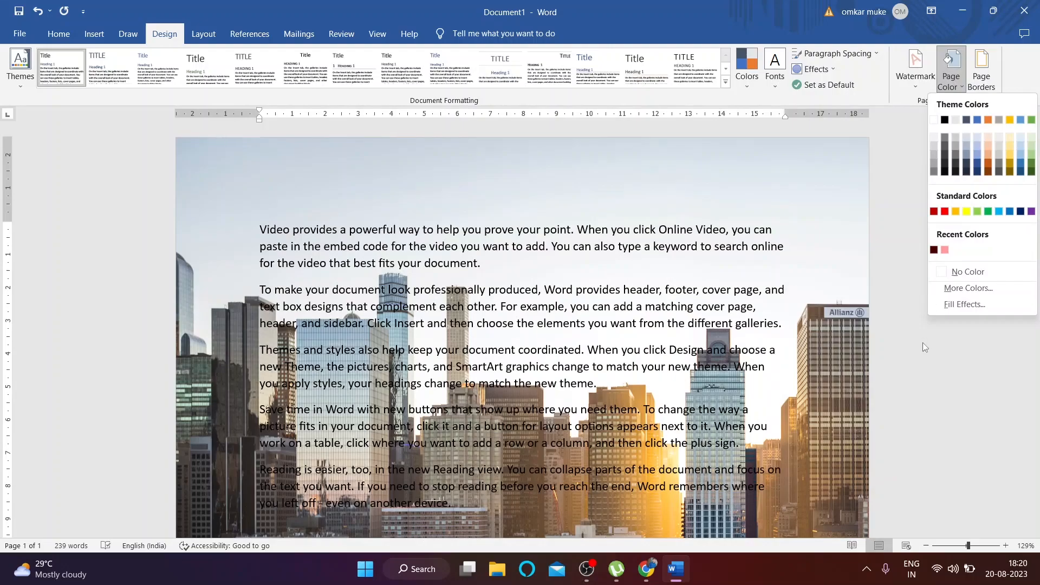
left_click(937, 306)
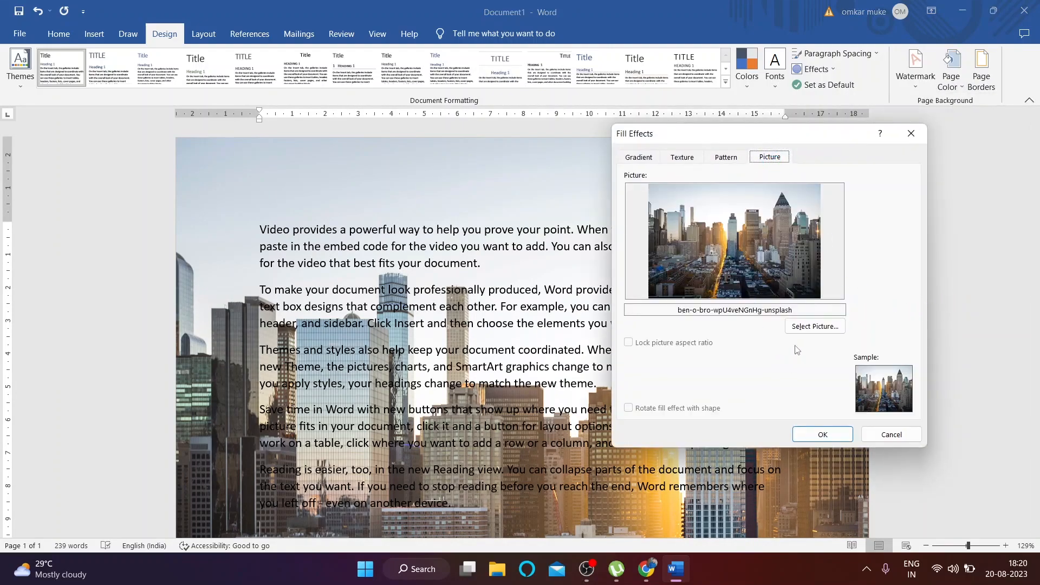
left_click(880, 388)
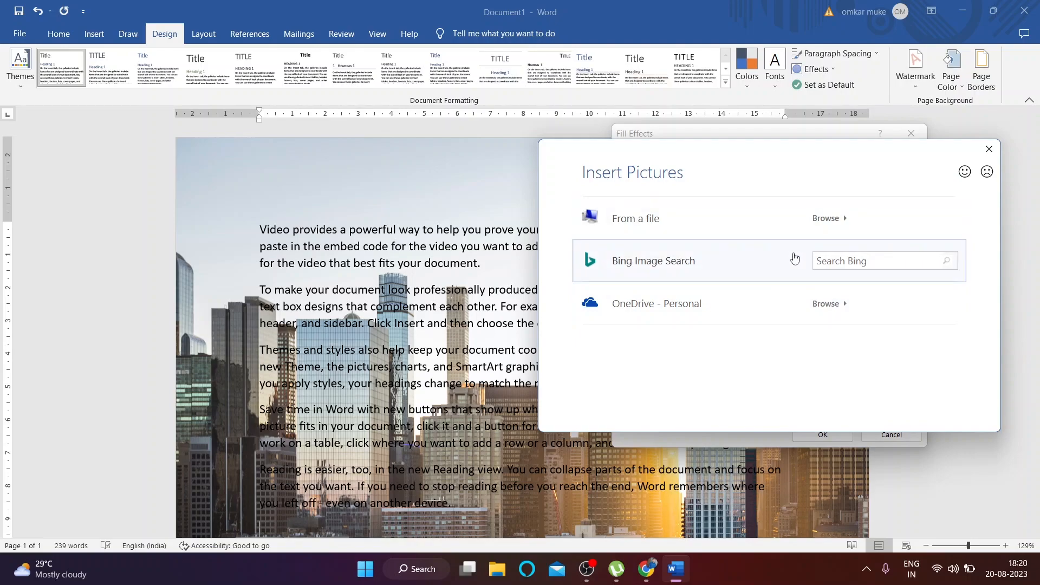
left_click(795, 259)
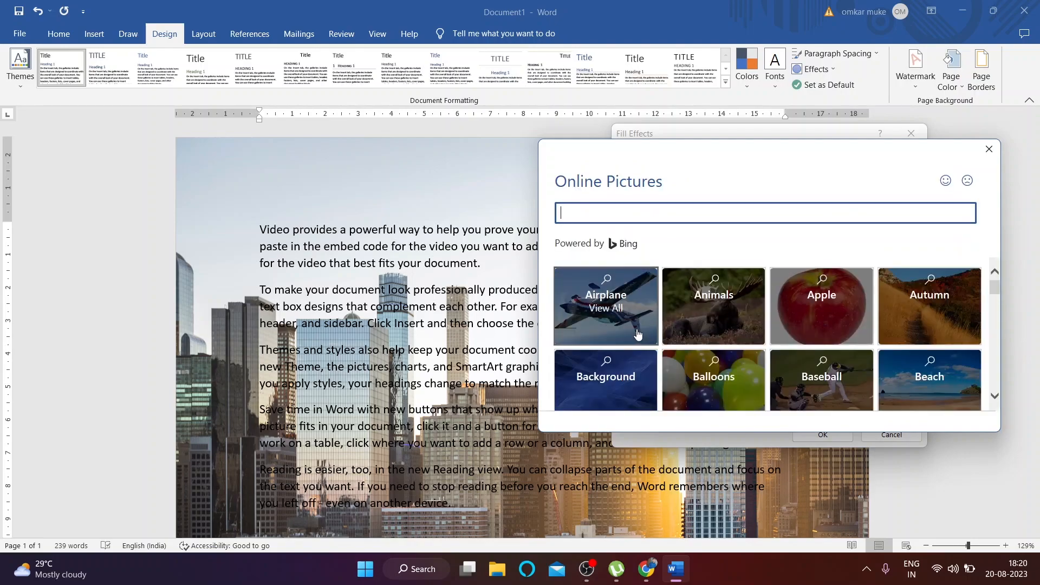
left_click(639, 393)
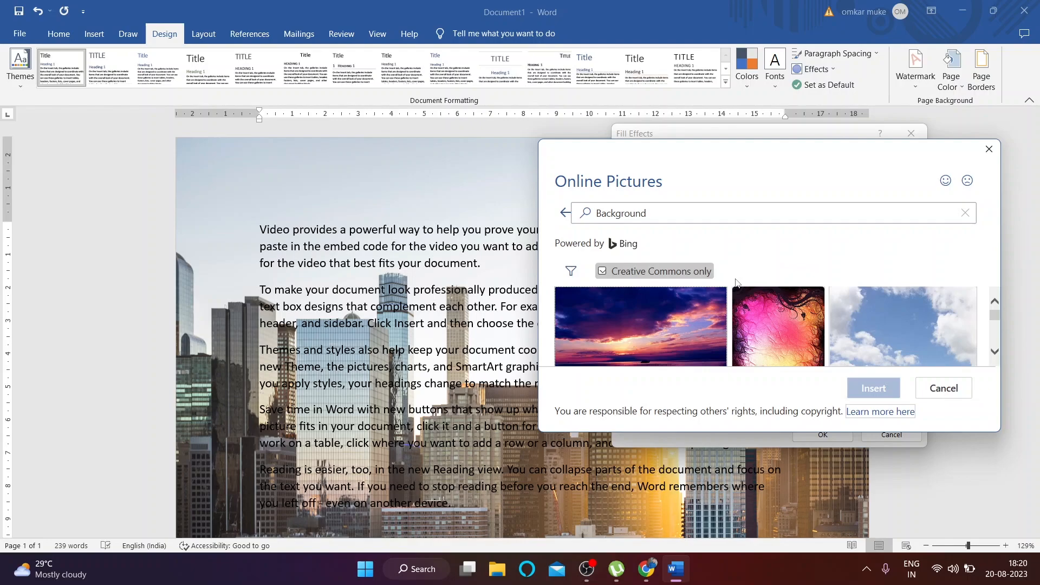
scroll(747, 325, "down", 3)
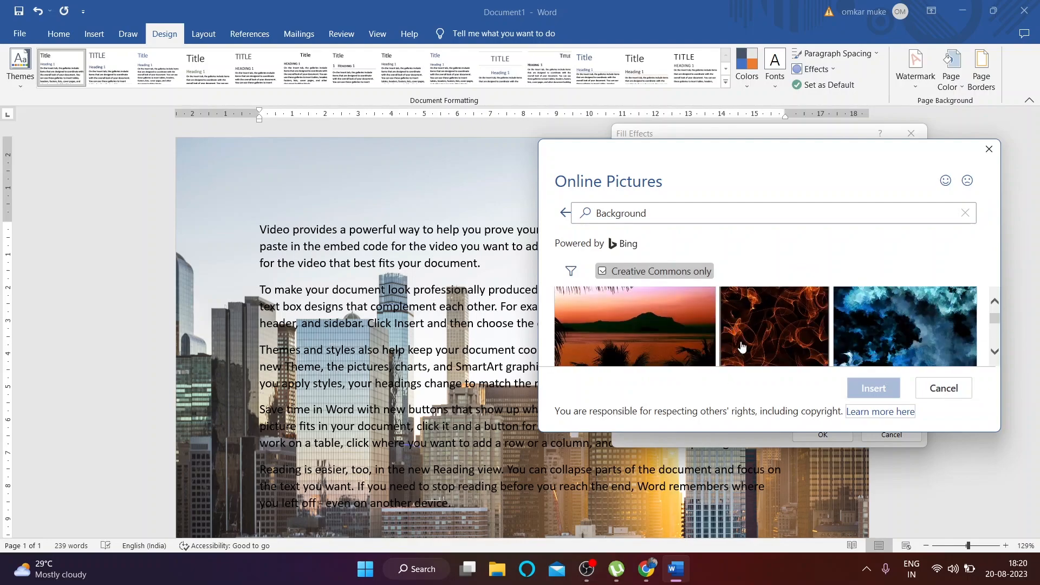
scroll(746, 345, "down", 1)
scroll(919, 331, "up", 2)
left_click(919, 341)
left_click(873, 388)
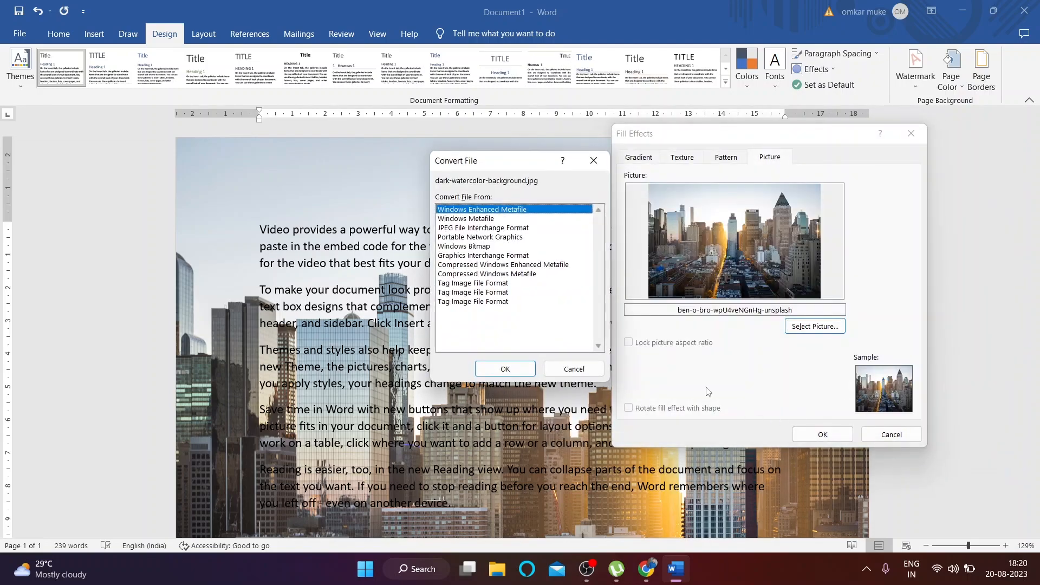
left_click(989, 145)
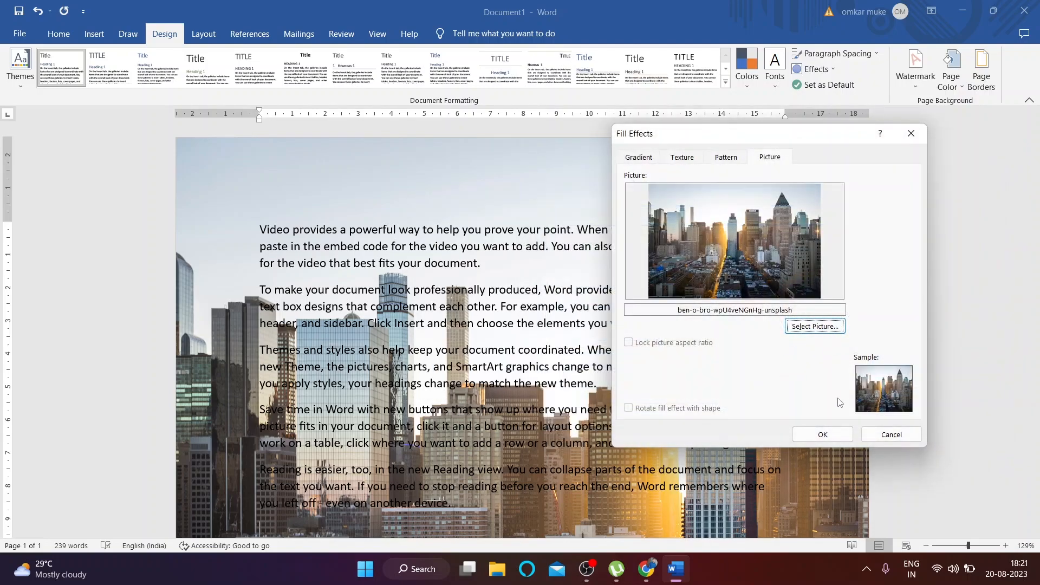
Step: Use the ethan-hoover sparkler image file as the page background picture
left_click(825, 327)
key("Escape")
left_click(808, 283)
left_click(766, 268)
left_click(921, 447)
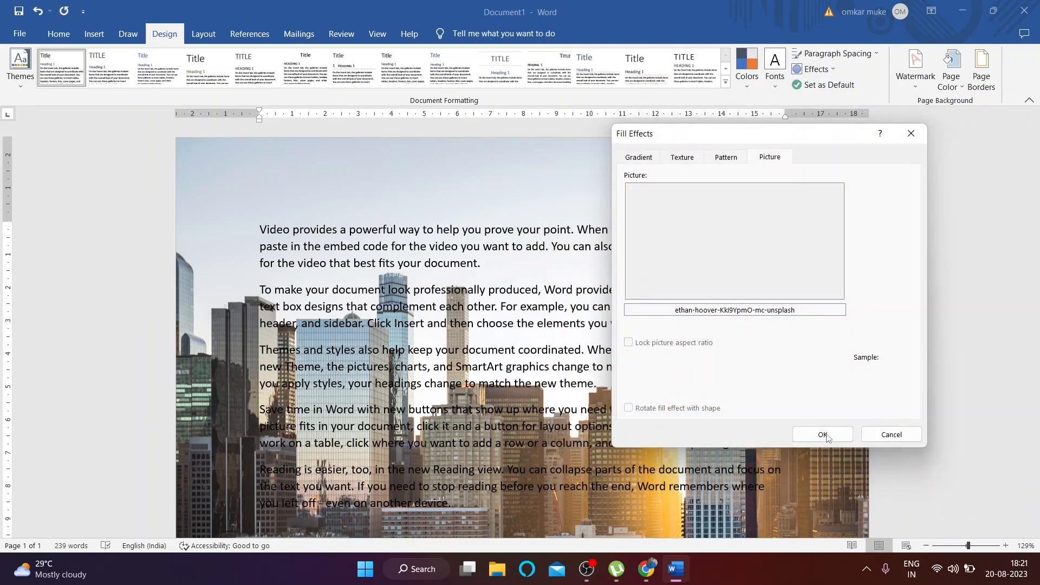
left_click(823, 434)
scroll(666, 361, "down", 10)
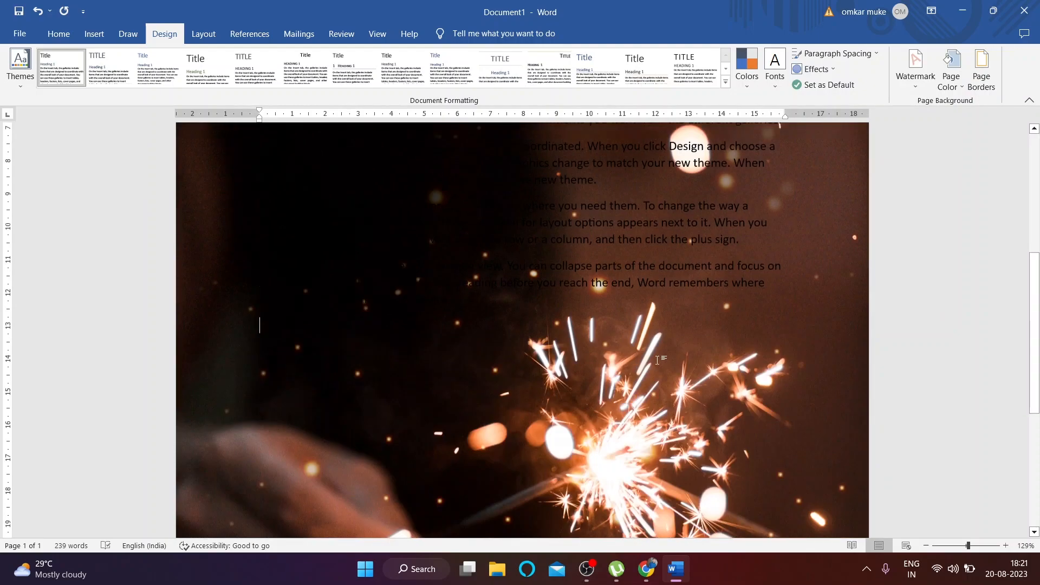
scroll(667, 361, "up", 10)
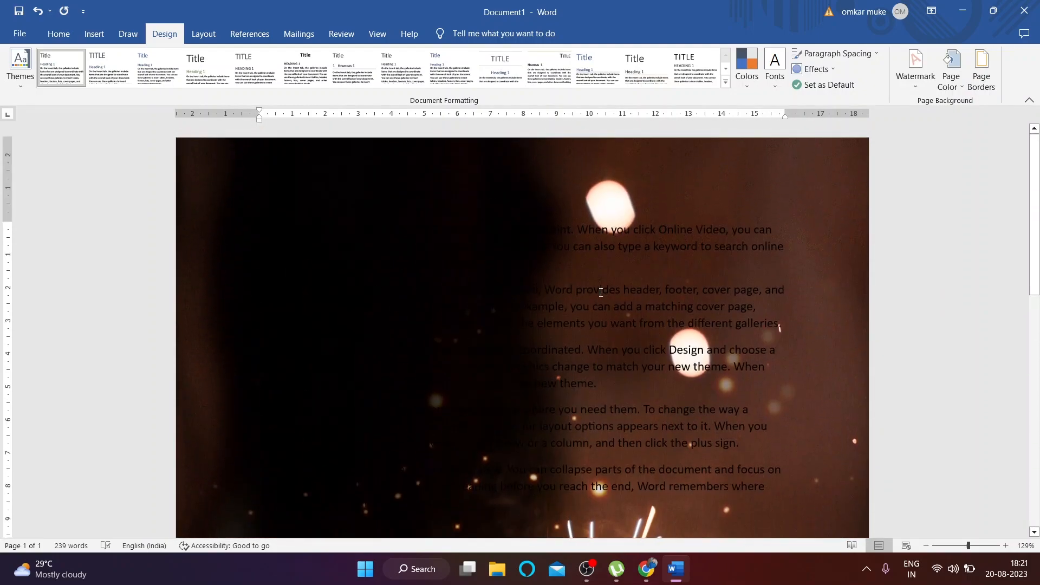
key("ctrl+a")
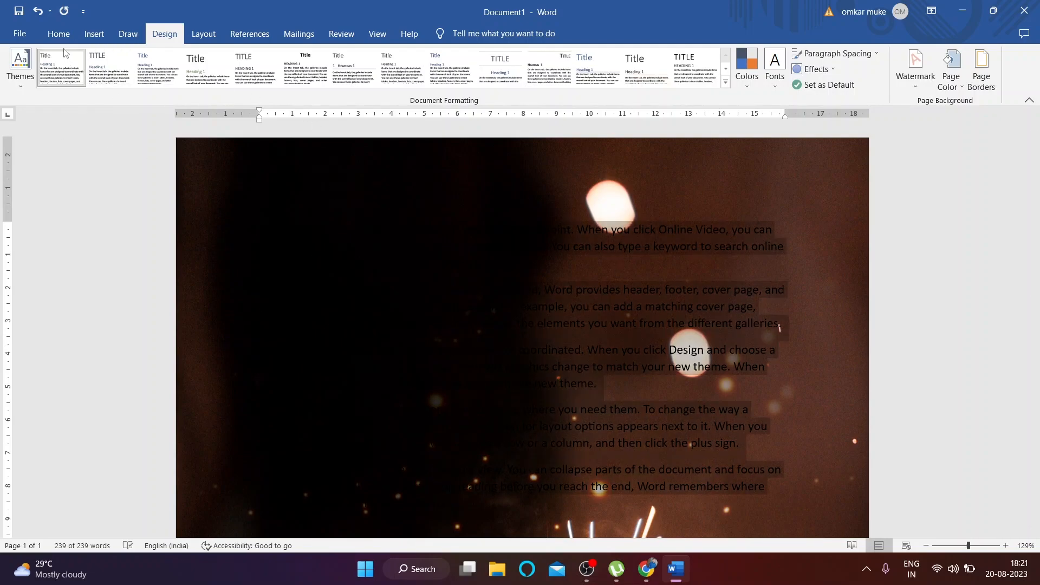
Step: Make all the document text white
left_click(59, 34)
left_click(303, 81)
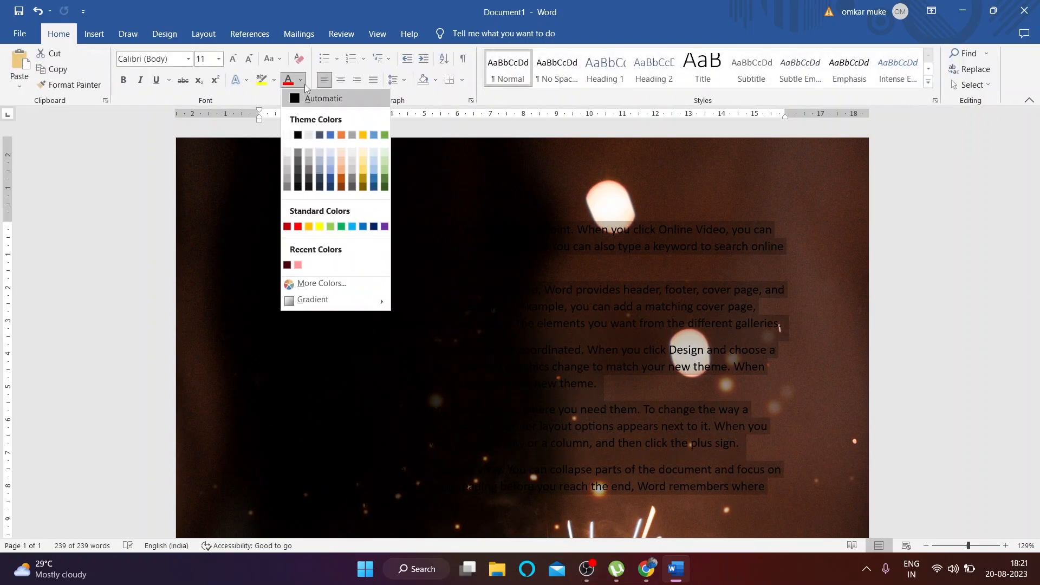
left_click(293, 133)
left_click(429, 286)
scroll(429, 286, "down", 3)
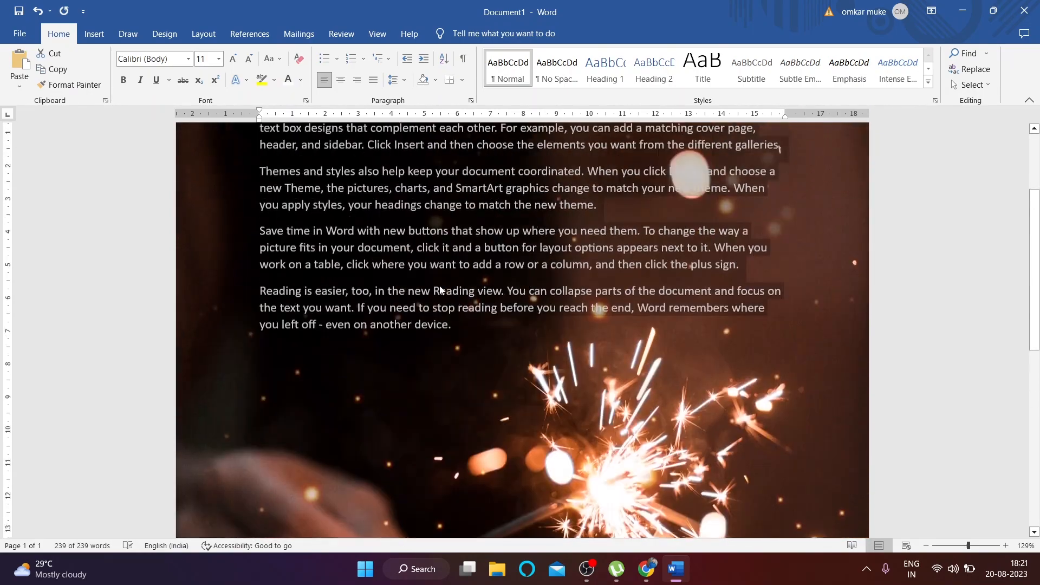
scroll(429, 286, "up", 4)
Step: Set Page Color to No Color, removing the sparkler photo
left_click(129, 33)
left_click(152, 38)
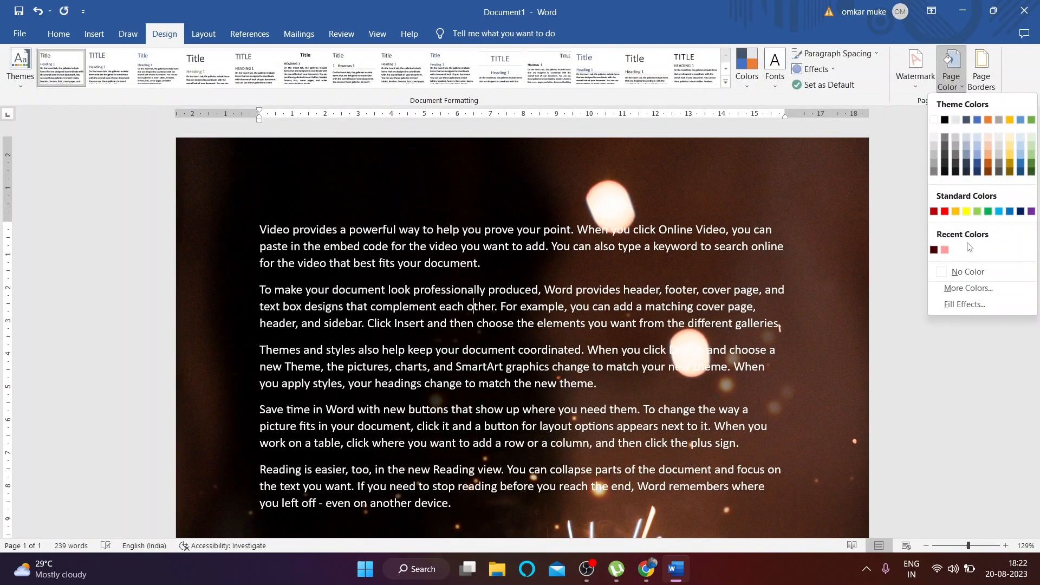
left_click(963, 270)
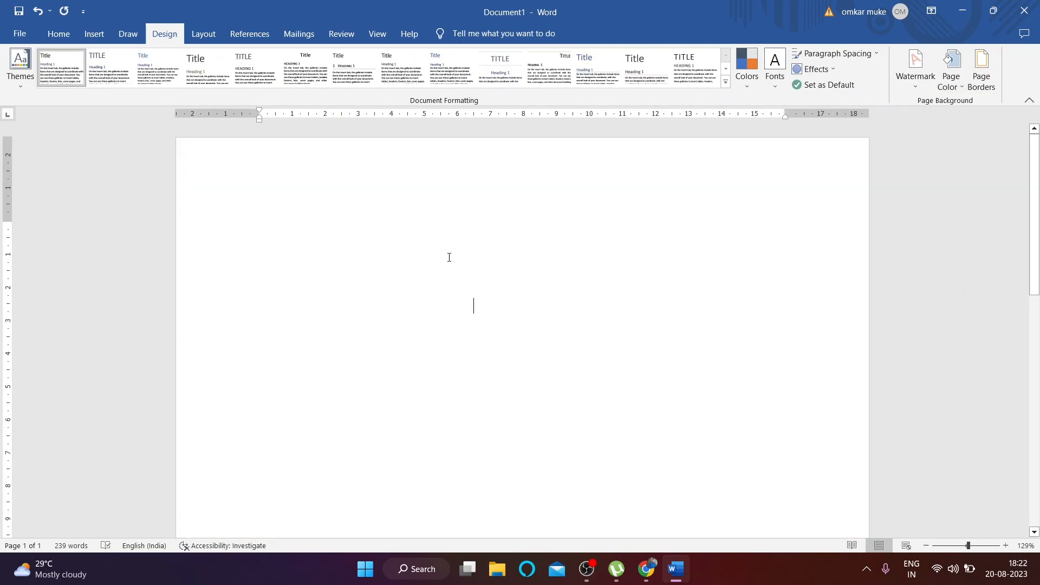
Step: Set the font colour of all text back to Automatic black
key("ctrl+a")
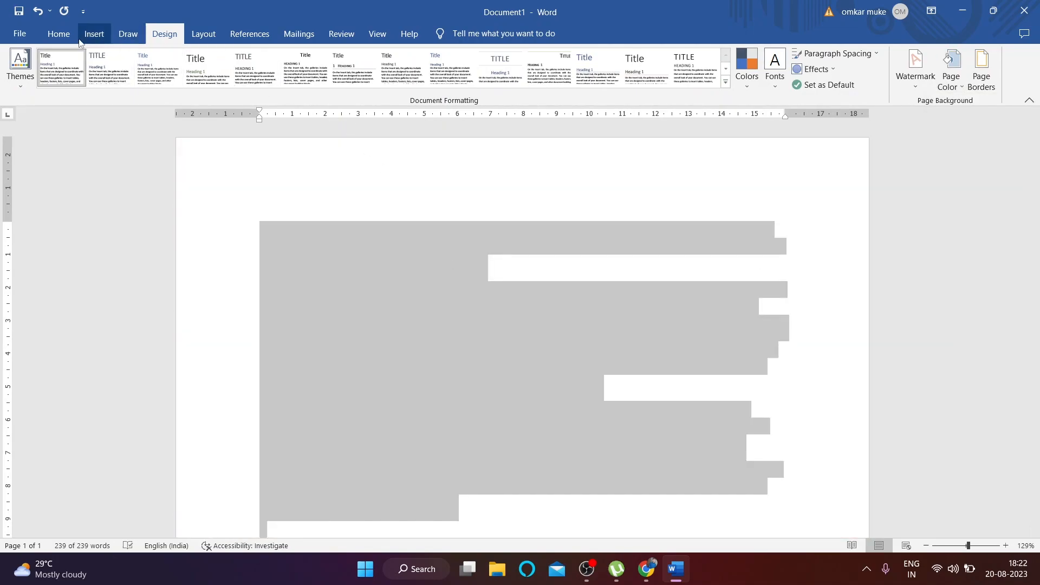
left_click(60, 34)
left_click(301, 81)
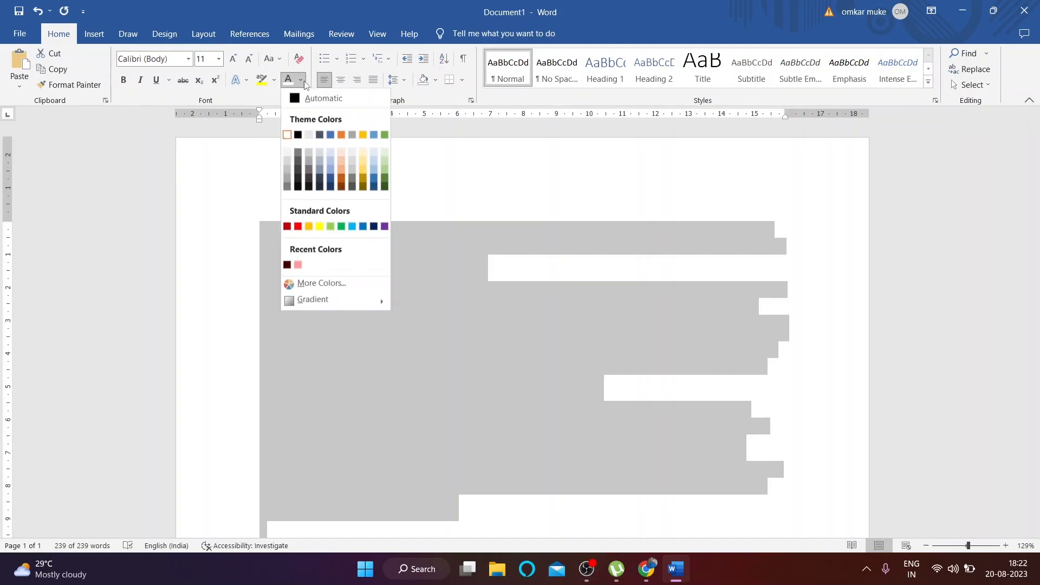
left_click(303, 100)
left_click(531, 182)
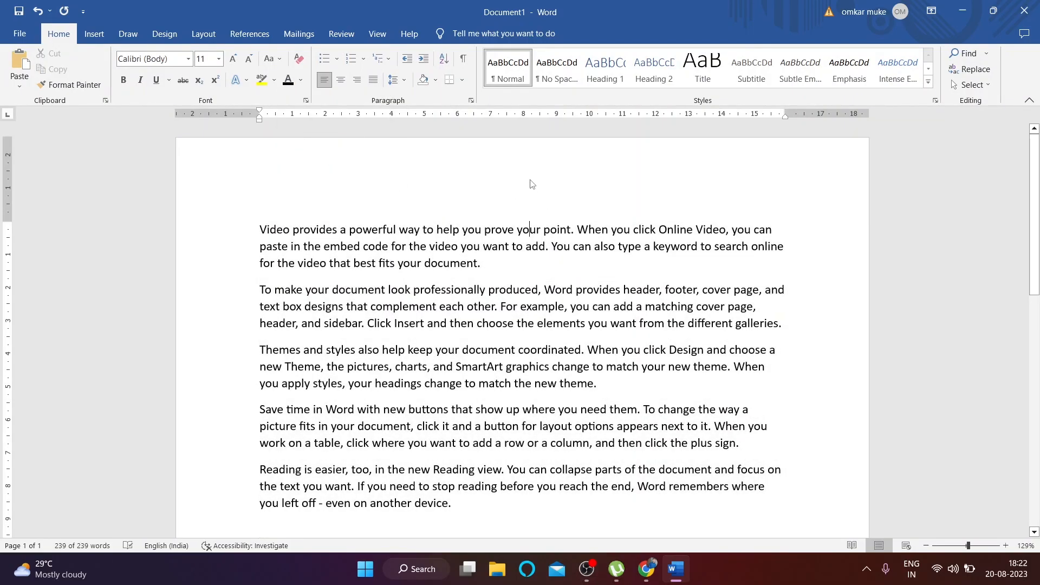
left_click(154, 41)
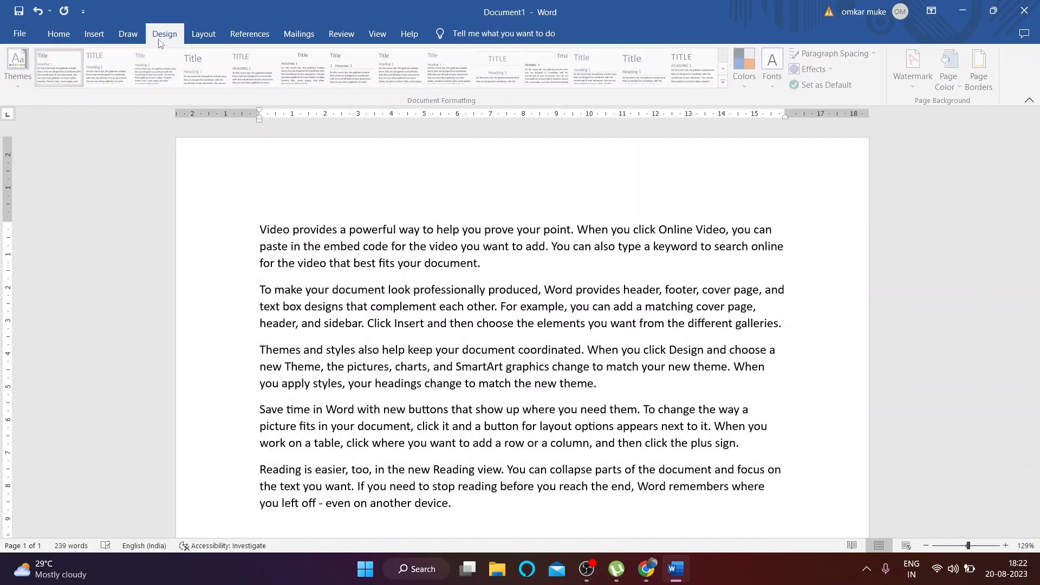
Step: Put a box border around the first paragraph
left_click(990, 75)
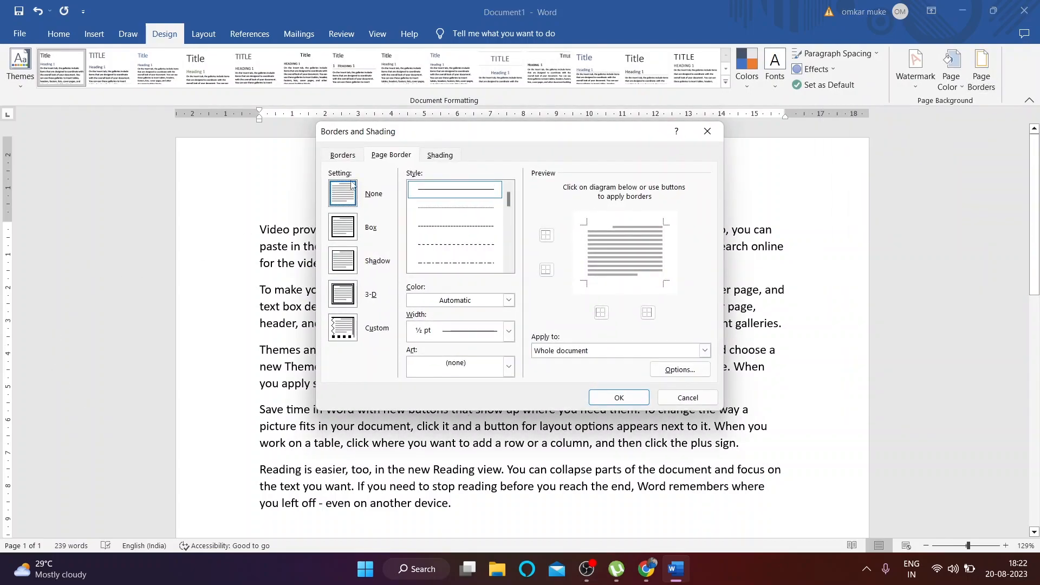
left_click(343, 156)
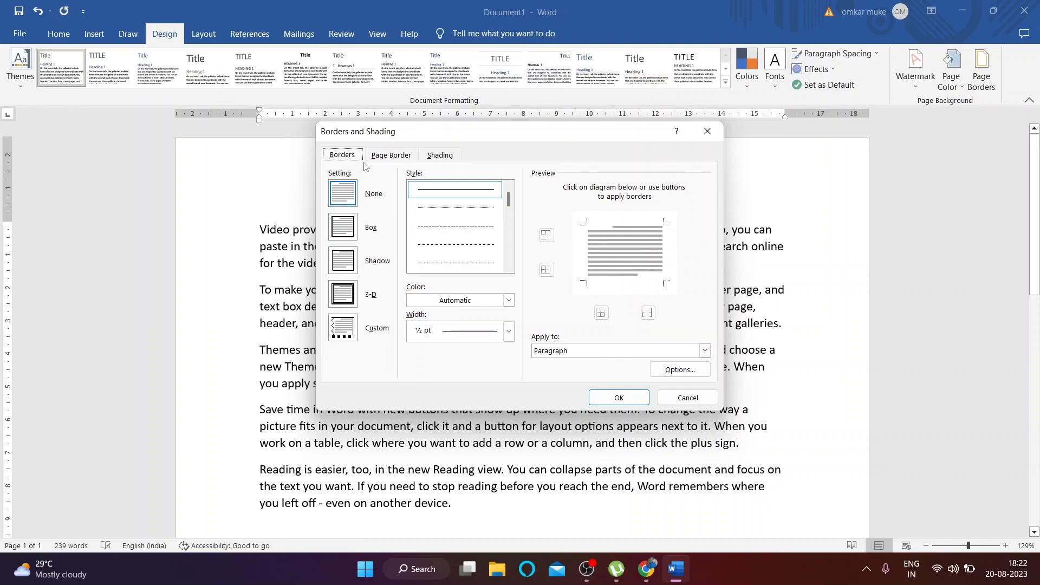
left_click(349, 238)
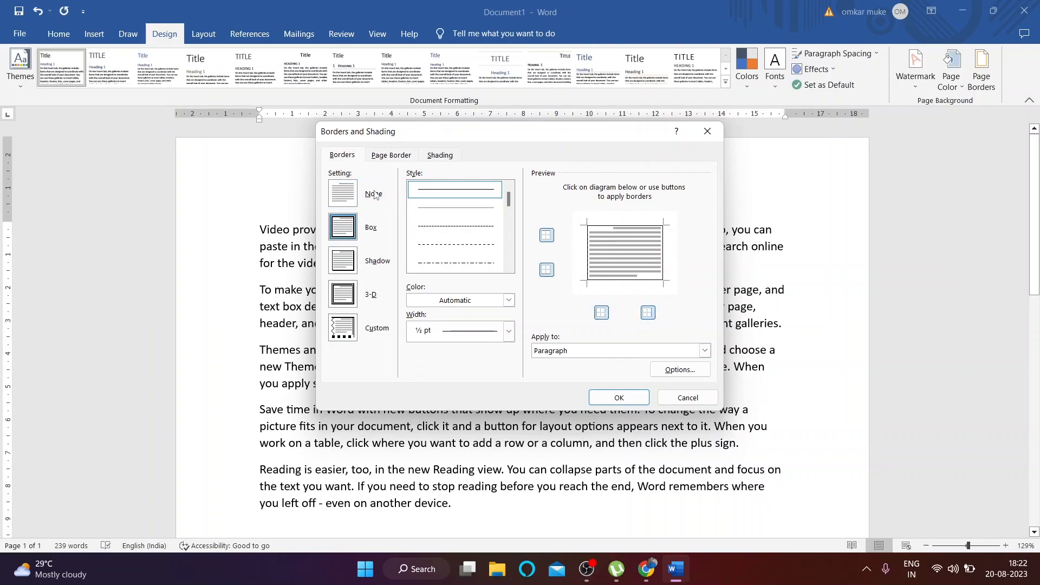
Step: Apply a thick box border around the page
left_click(384, 156)
left_click(347, 238)
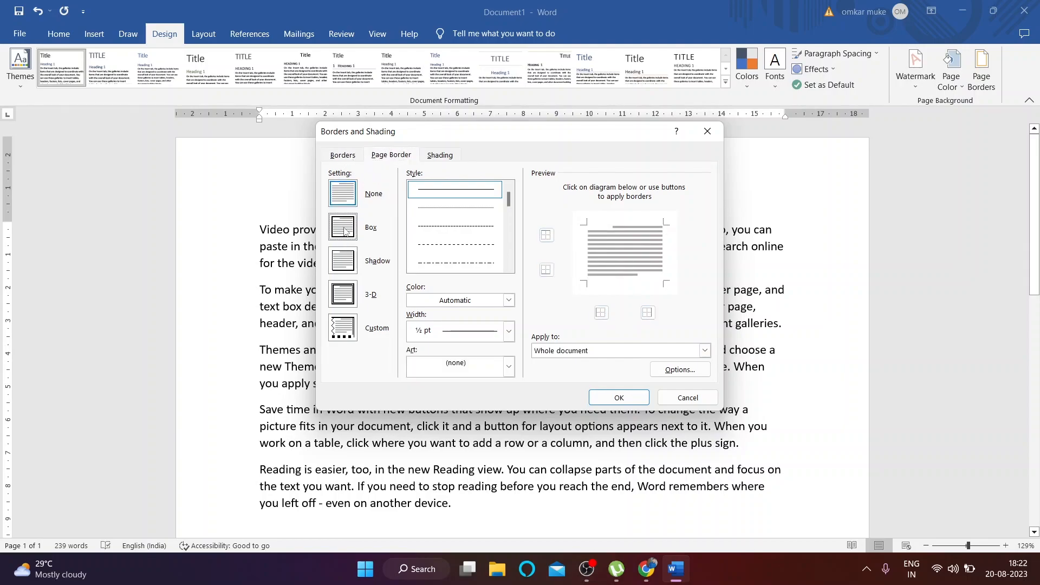
left_click_drag(512, 201, 512, 234)
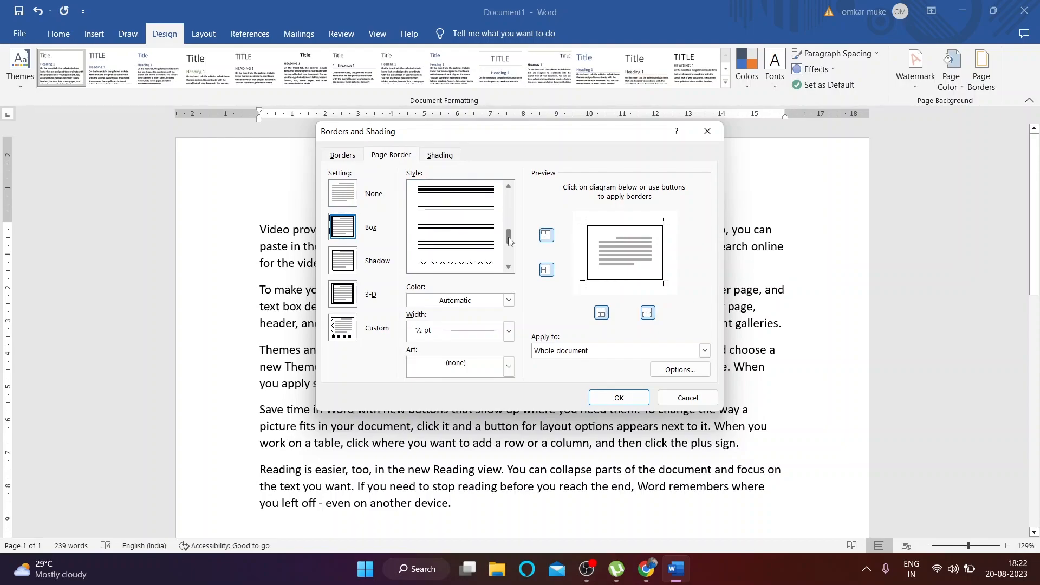
left_click(495, 264)
left_click(609, 395)
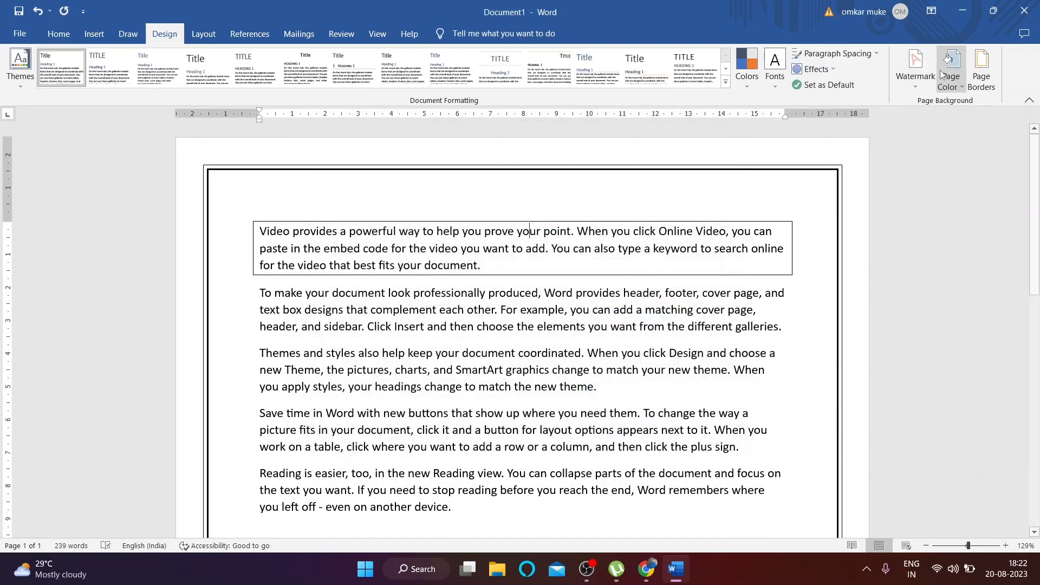
Step: Change the page border to a thick Shadow style
left_click(981, 70)
scroll(518, 233, "down", 3)
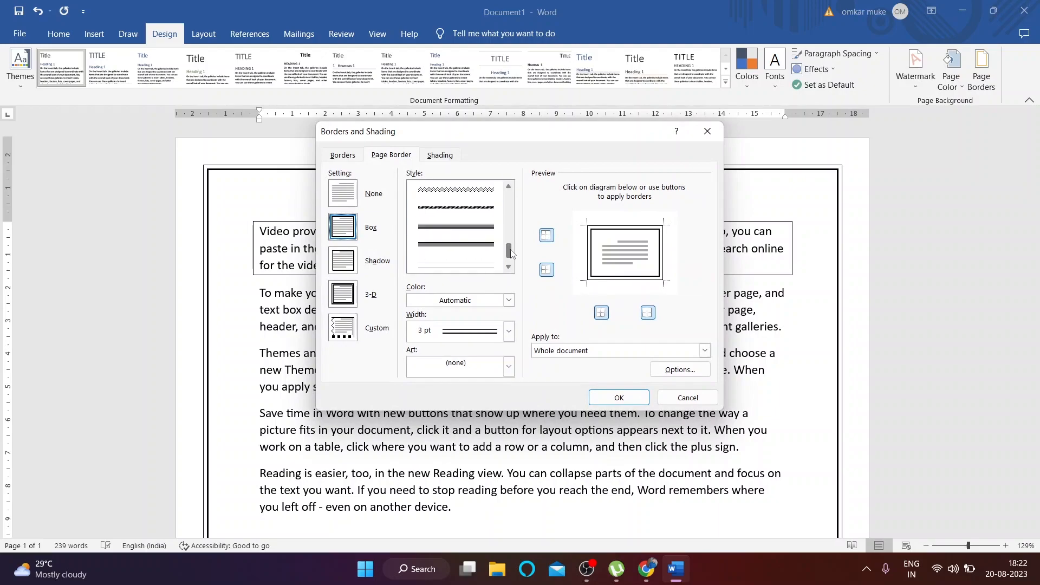
left_click(481, 233)
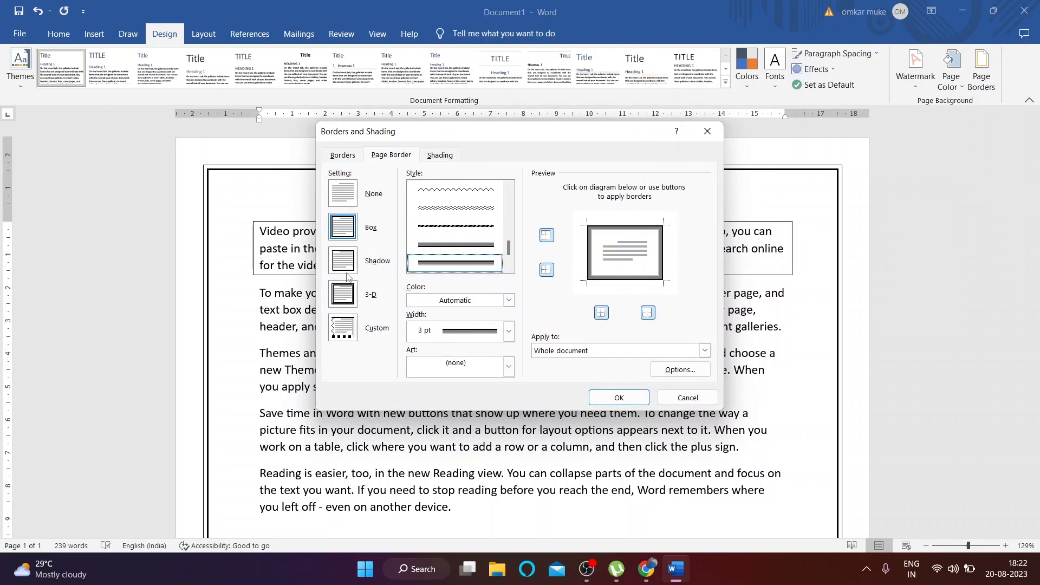
left_click(347, 273)
left_click(619, 397)
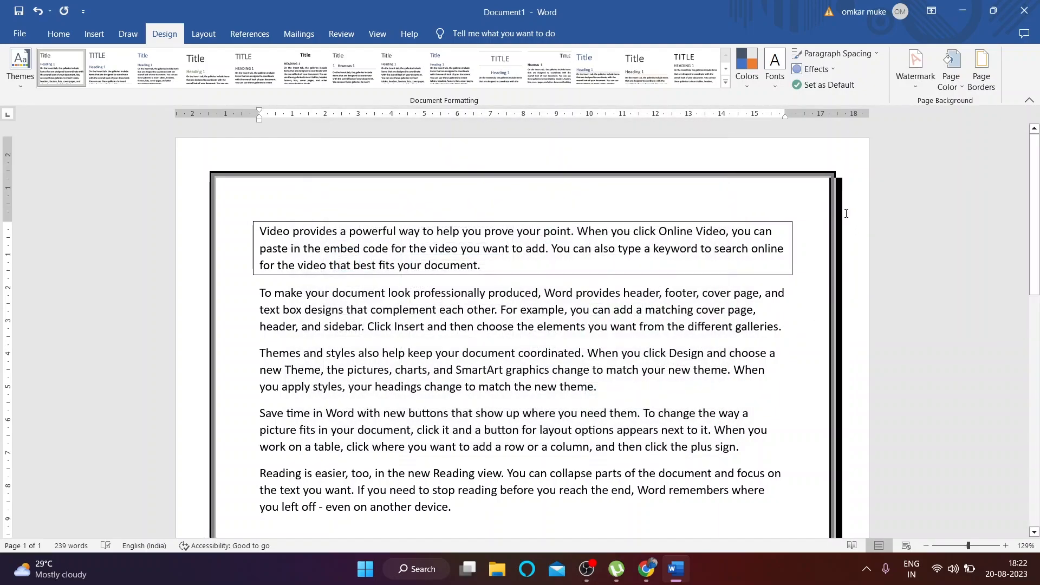
scroll(845, 211, "down", 8)
scroll(851, 460, "up", 8)
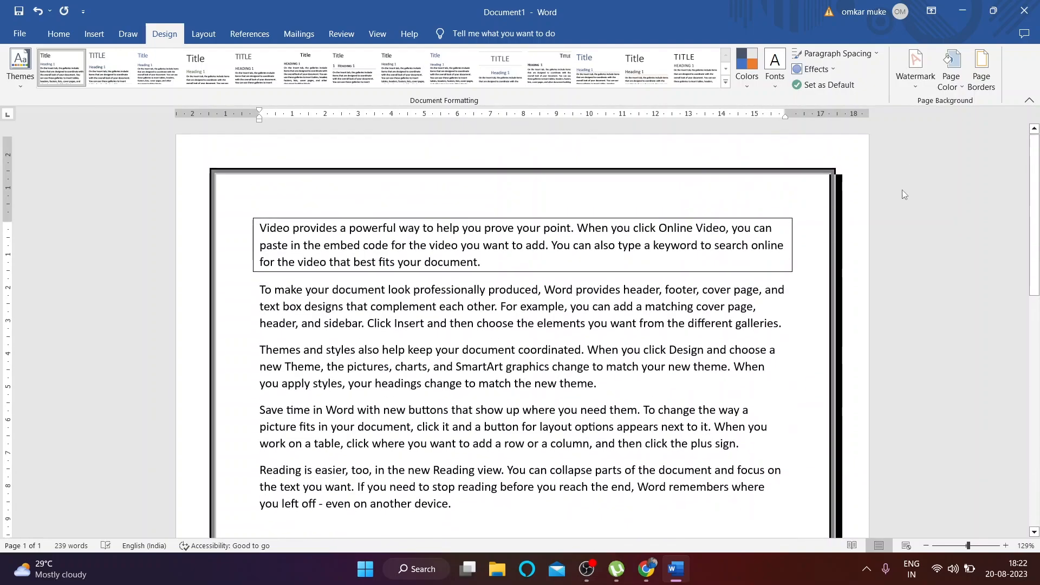
Step: Switch the page border to 3-D with a thick line style
left_click(981, 70)
left_click(343, 294)
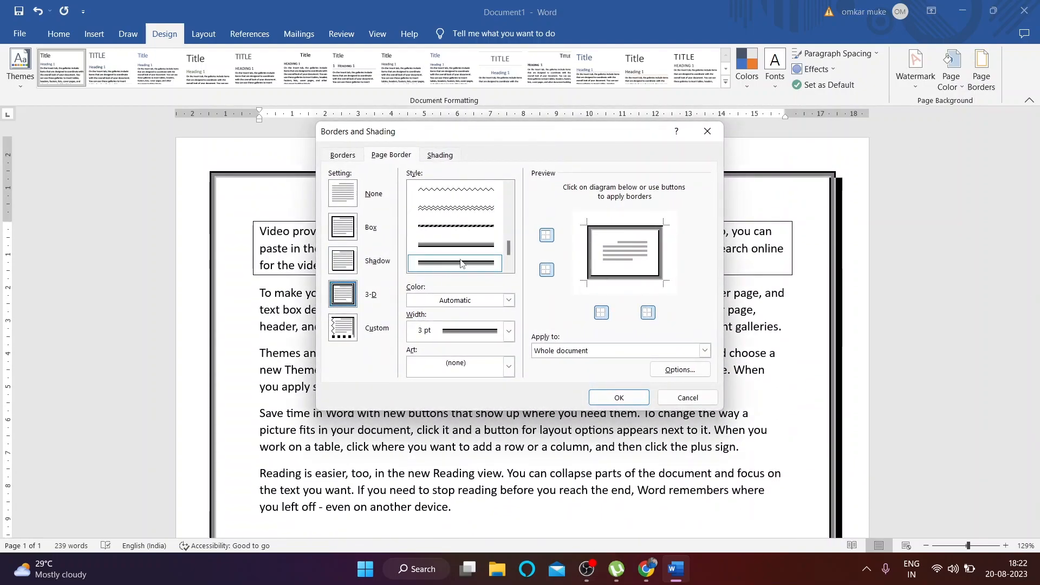
scroll(512, 247, "up", 2)
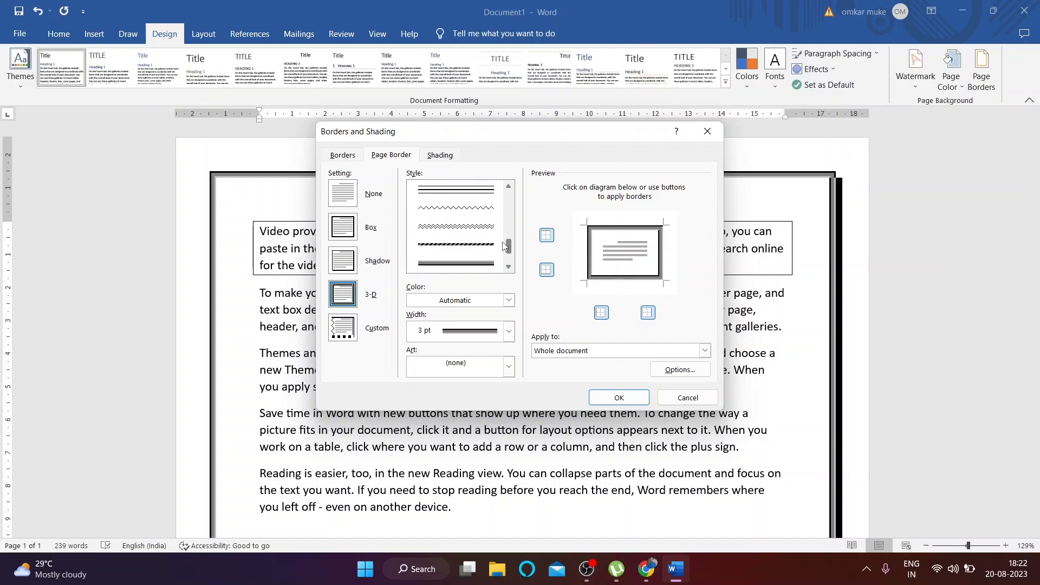
left_click(465, 263)
left_click(618, 398)
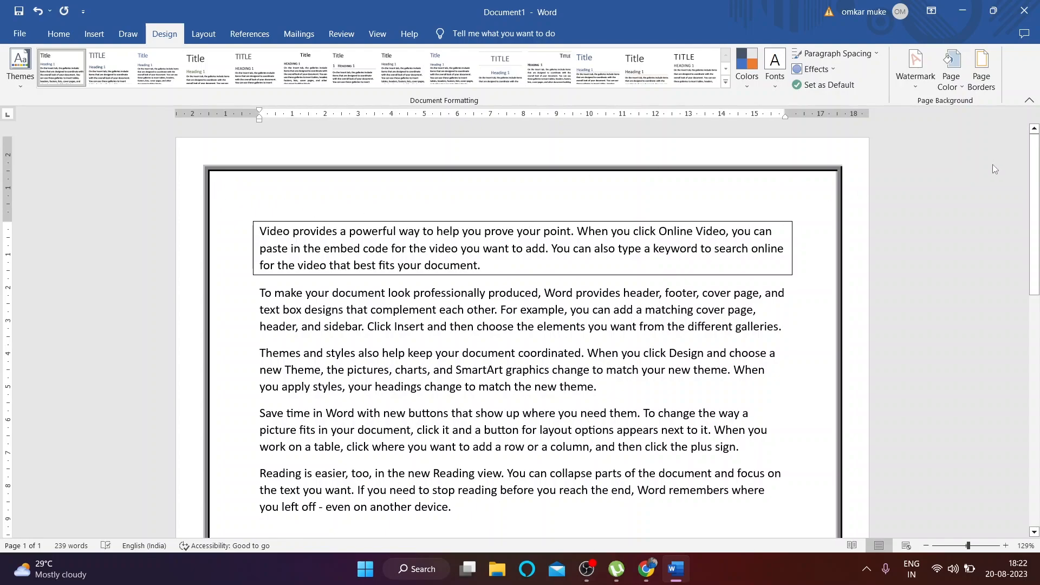
left_click(981, 71)
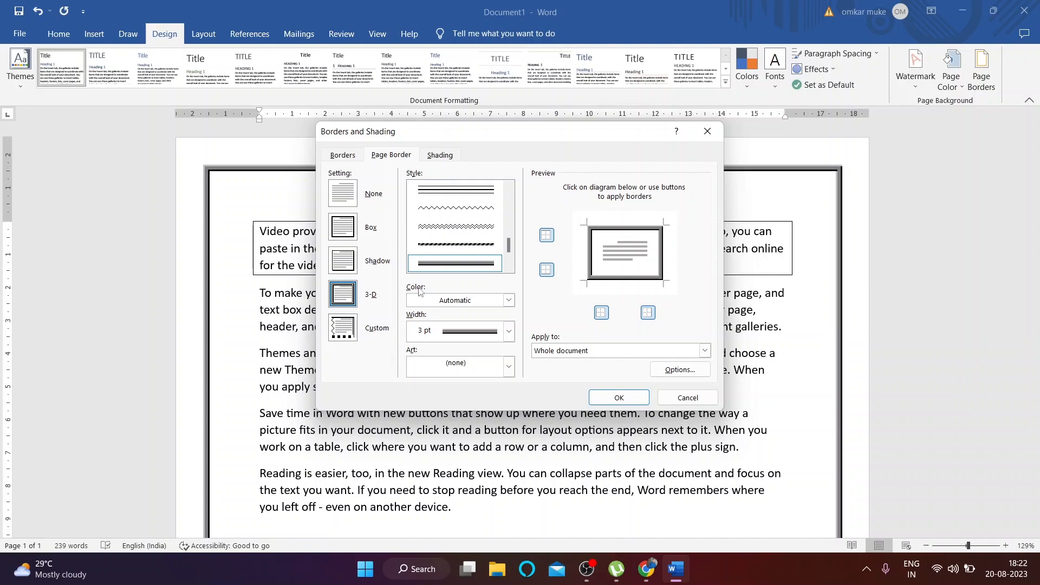
Step: Make the page border orange, after briefly trying blue
left_click(508, 300)
left_click(499, 347)
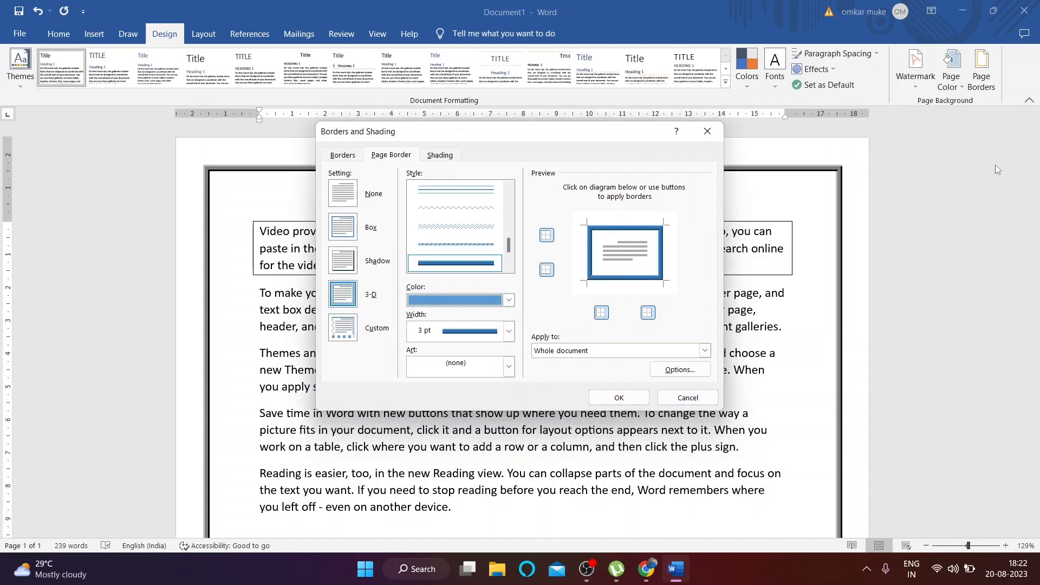
left_click(509, 300)
left_click(467, 347)
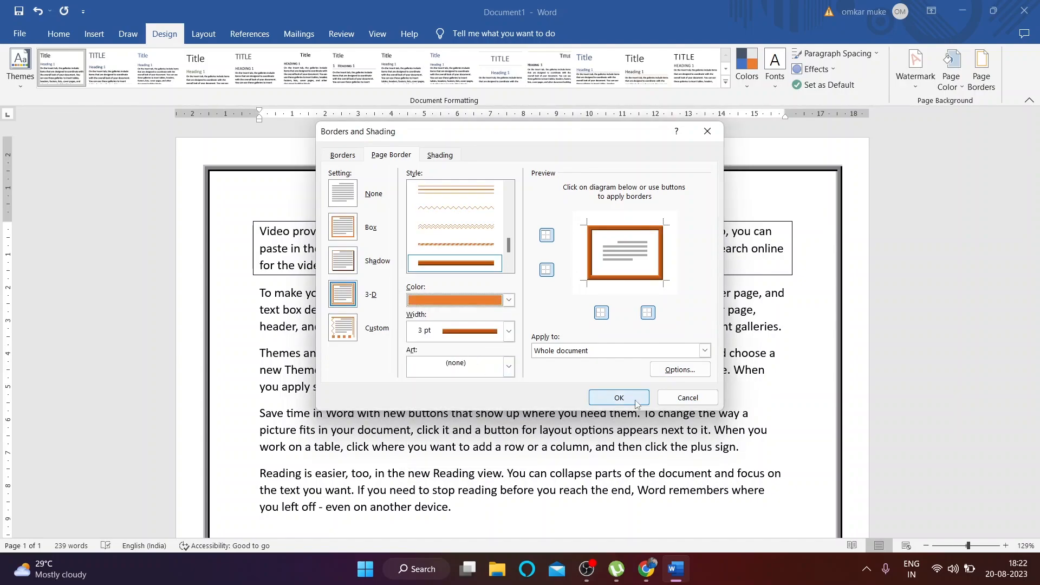
left_click(619, 398)
Step: Thin the page border to 1½ pt width, after trying 6 pt
left_click(981, 71)
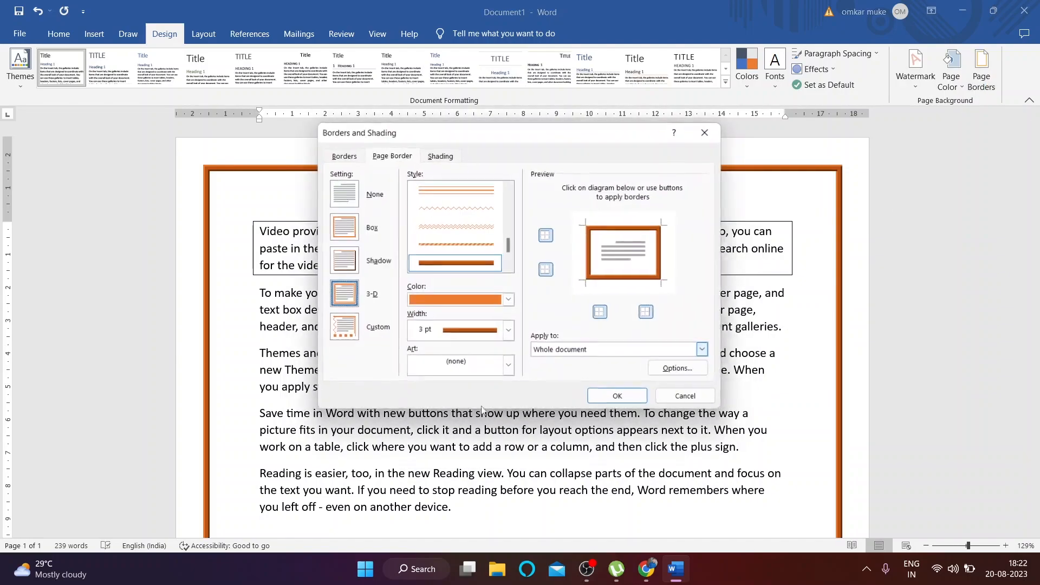
left_click(508, 300)
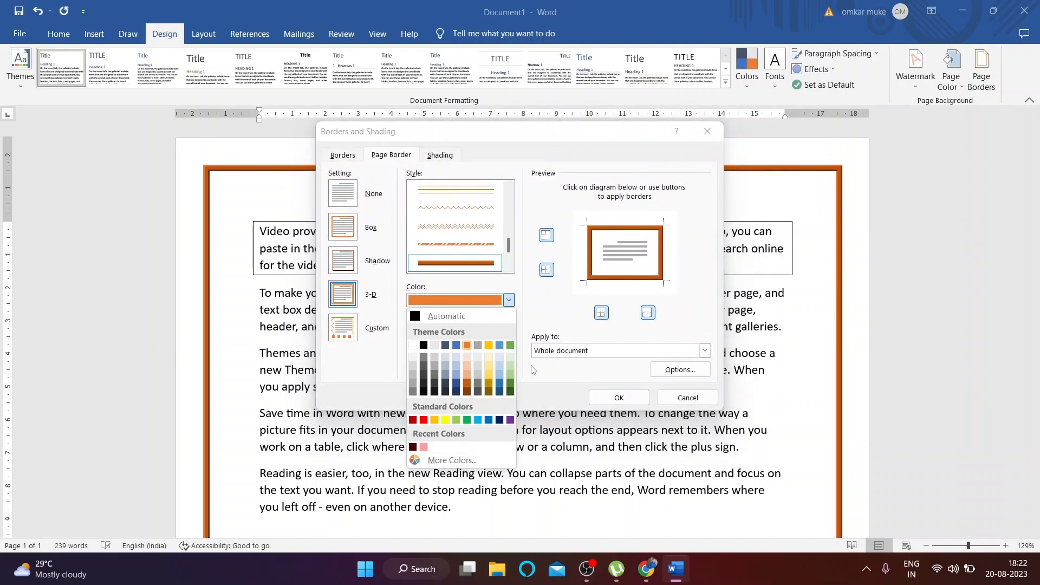
left_click(536, 320)
left_click(508, 331)
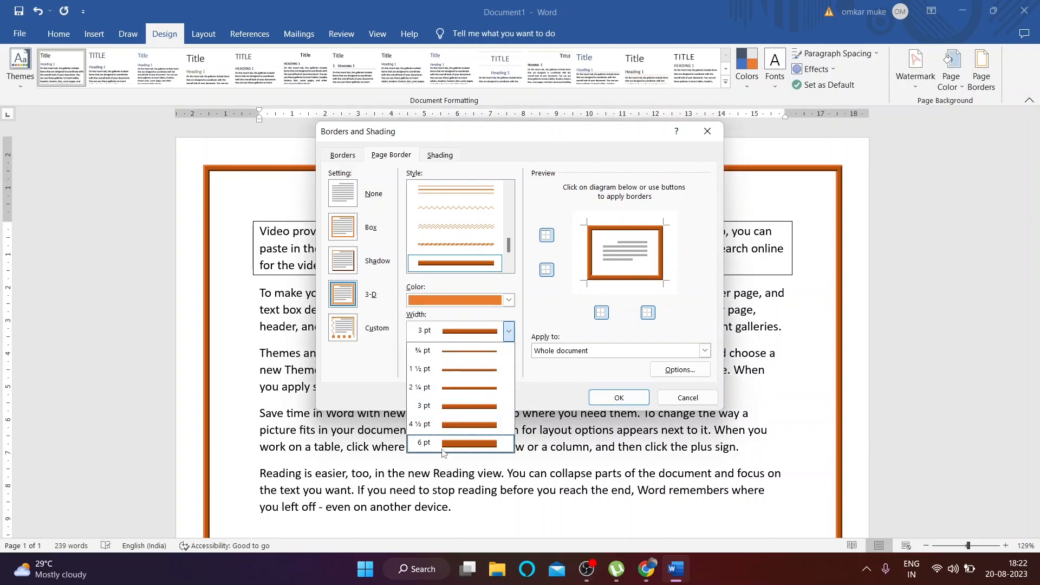
left_click(466, 443)
left_click(508, 331)
left_click(493, 378)
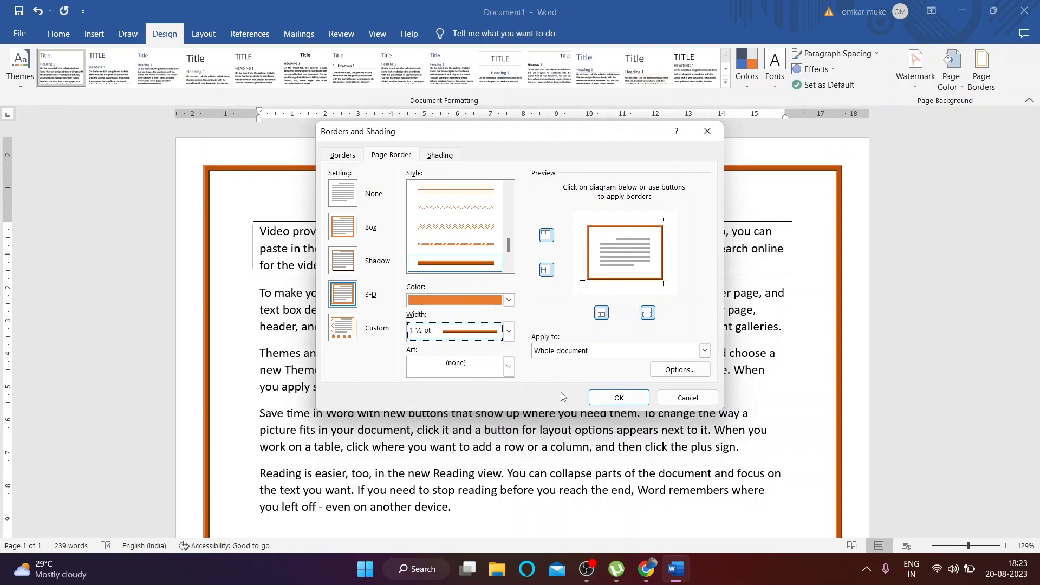
left_click(592, 400)
left_click(981, 70)
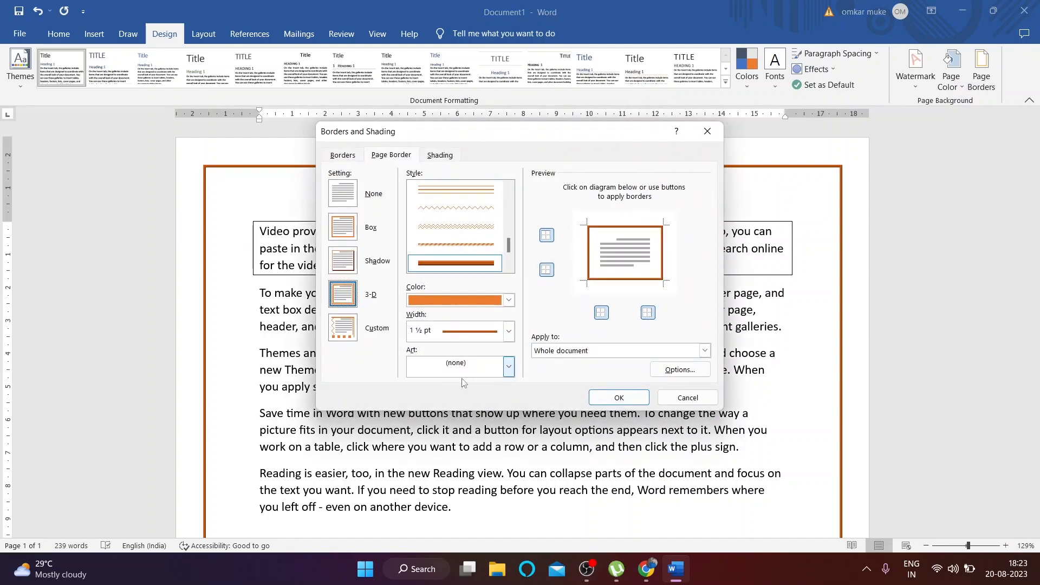
Step: Apply the bird silhouette art border to the page
left_click(508, 370)
scroll(466, 422, "down", 5)
scroll(465, 433, "down", 4)
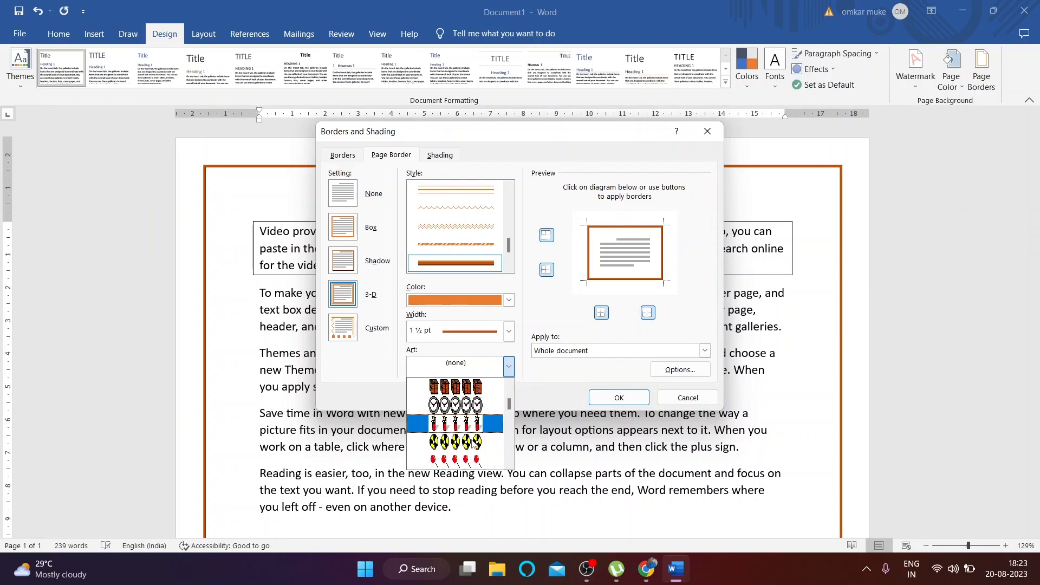
left_click(460, 424)
left_click(620, 398)
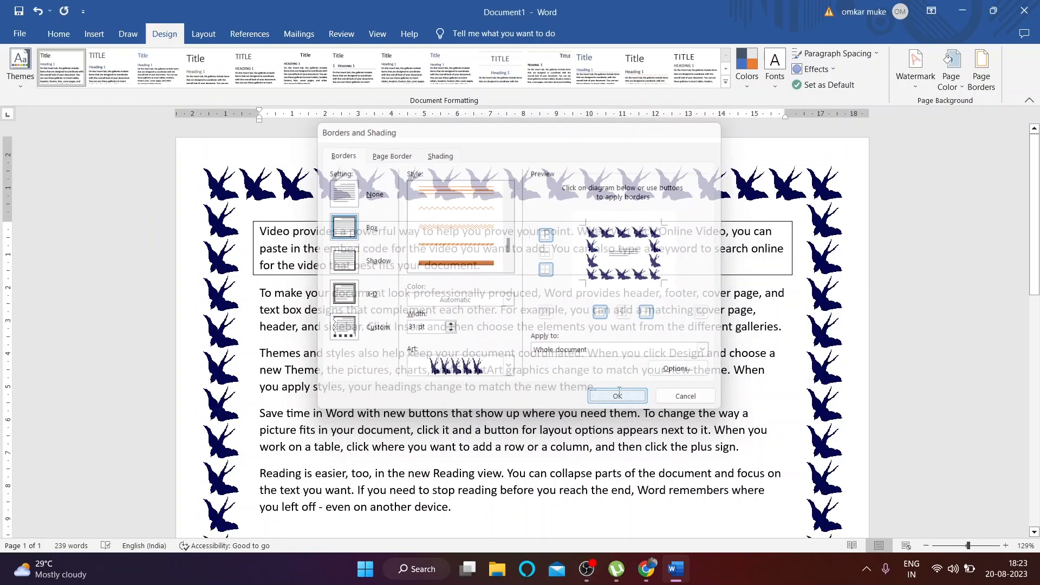
Step: Replace it with the pumpkin art page border
left_click(981, 70)
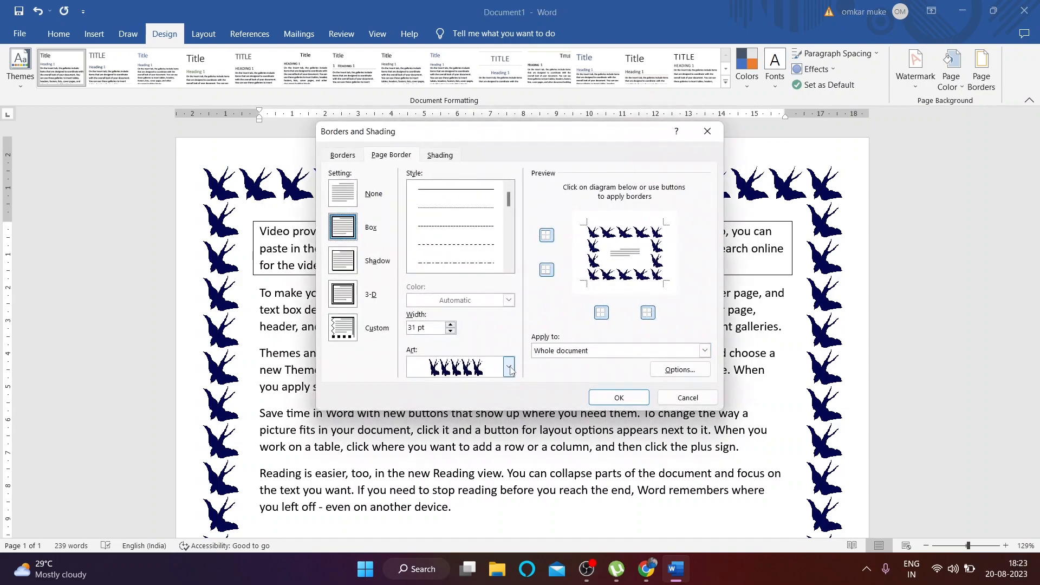
left_click(509, 368)
scroll(465, 428, "down", 4)
scroll(474, 432, "down", 5)
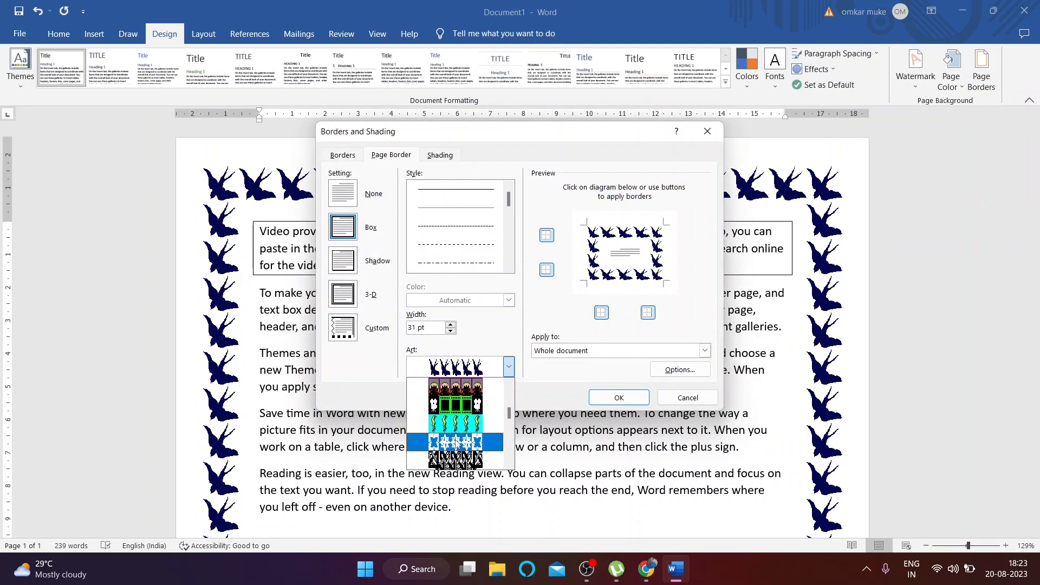
scroll(459, 445, "down", 2)
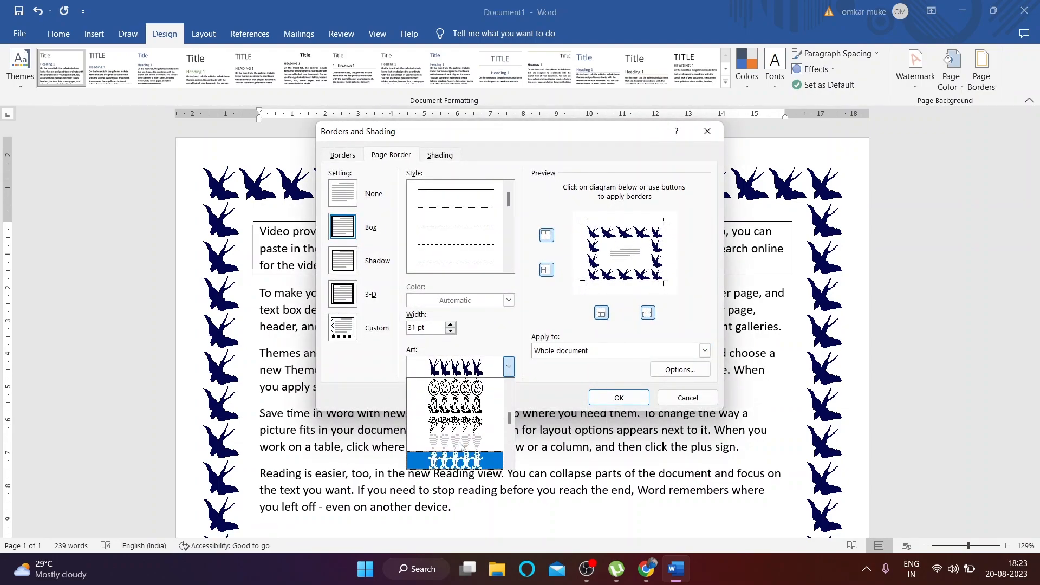
left_click(455, 387)
left_click(620, 398)
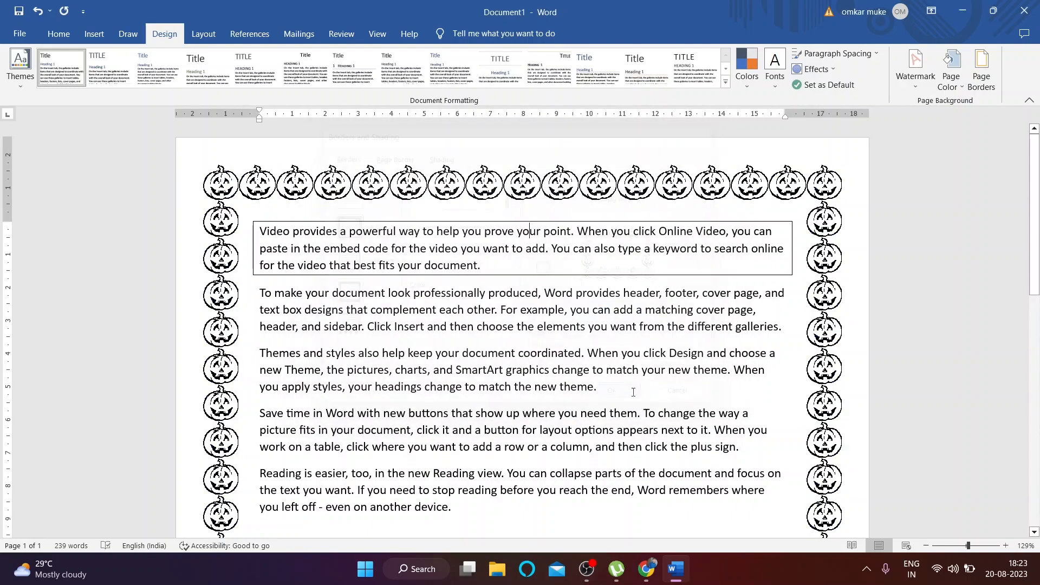
Step: Replace it with the gingerbread figure art page border
left_click(975, 81)
left_click(508, 367)
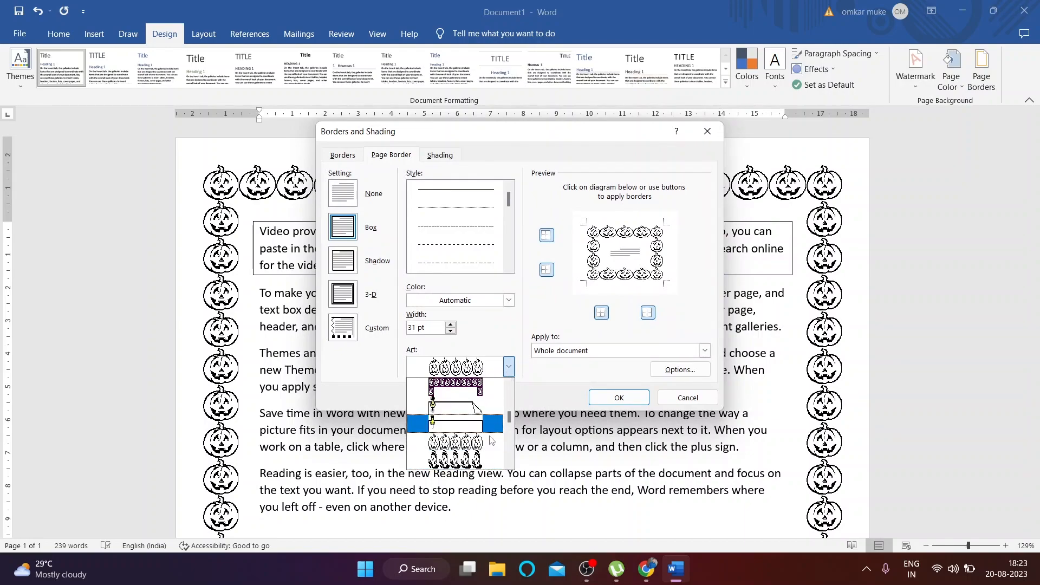
left_click(468, 440)
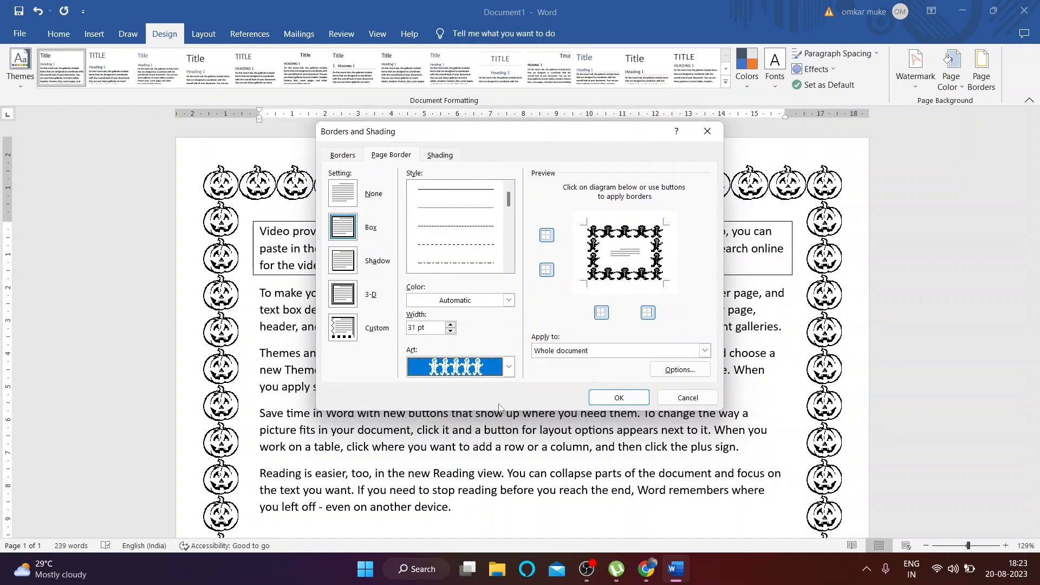
left_click(618, 402)
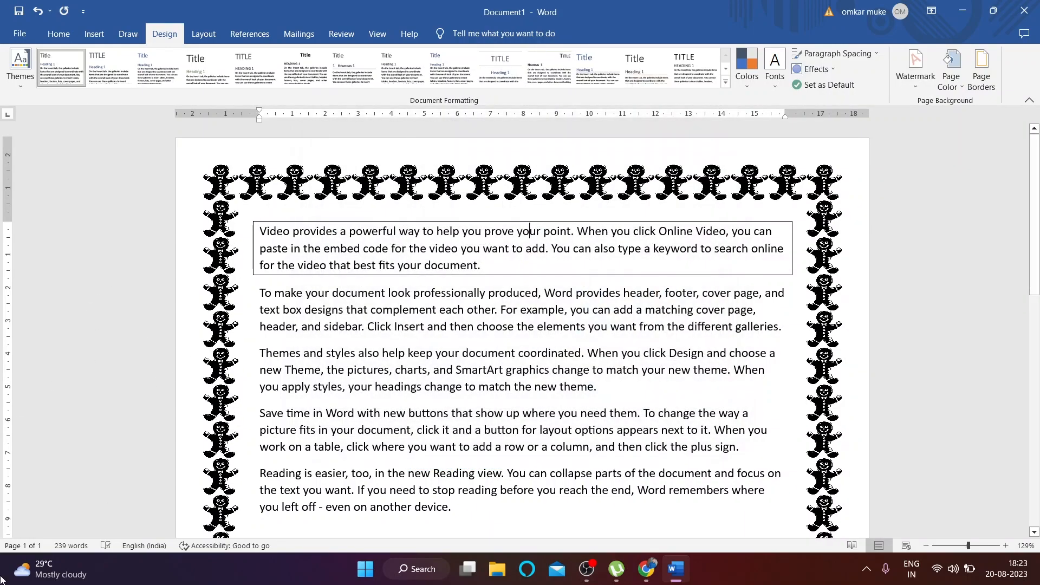
Step: Apply the pillar art page border, then reopen the border settings with Custom selected
left_click(981, 69)
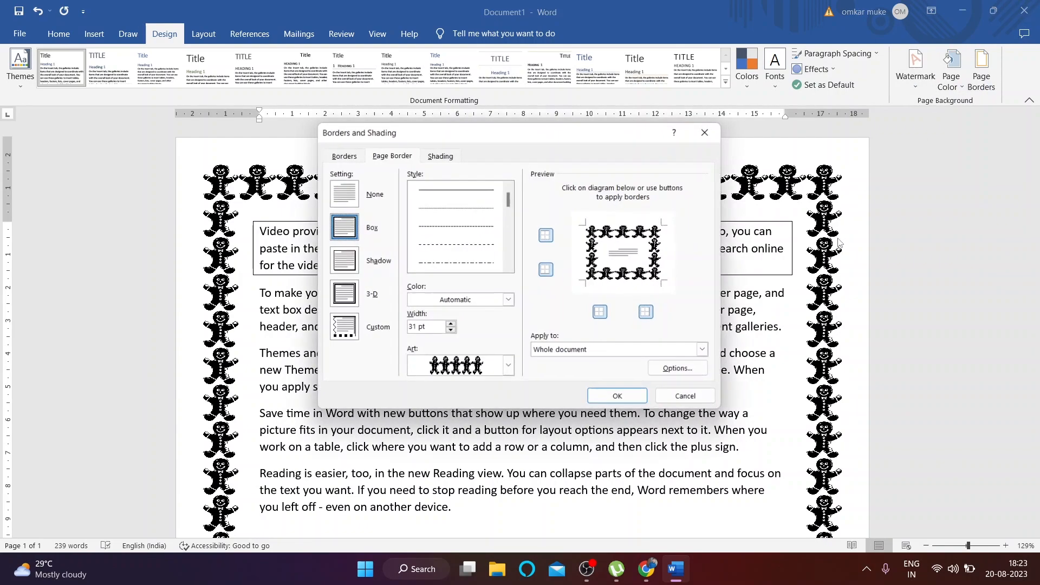
left_click(508, 365)
scroll(479, 426, "down", 5)
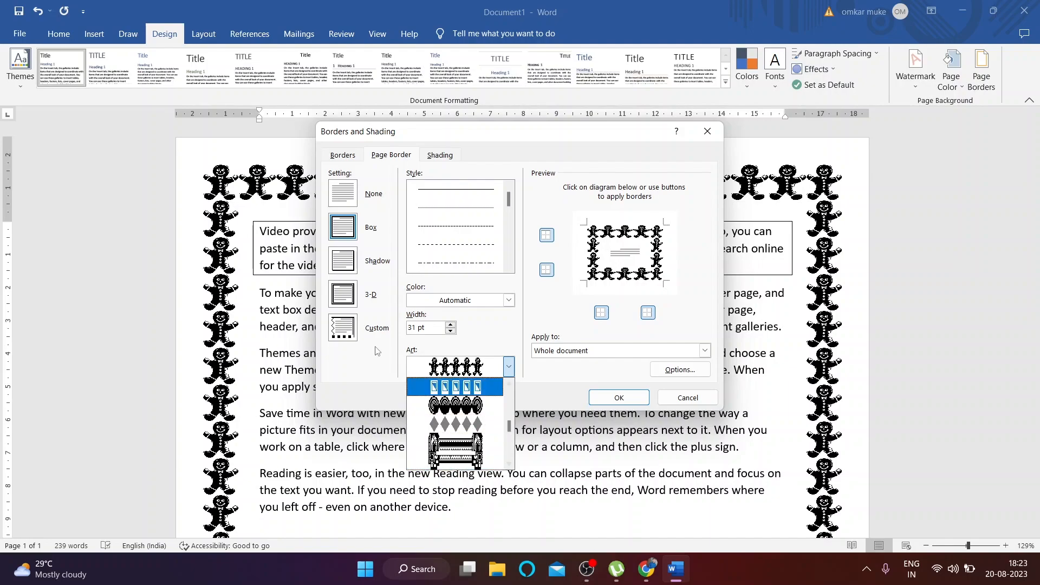
left_click(455, 449)
left_click(619, 398)
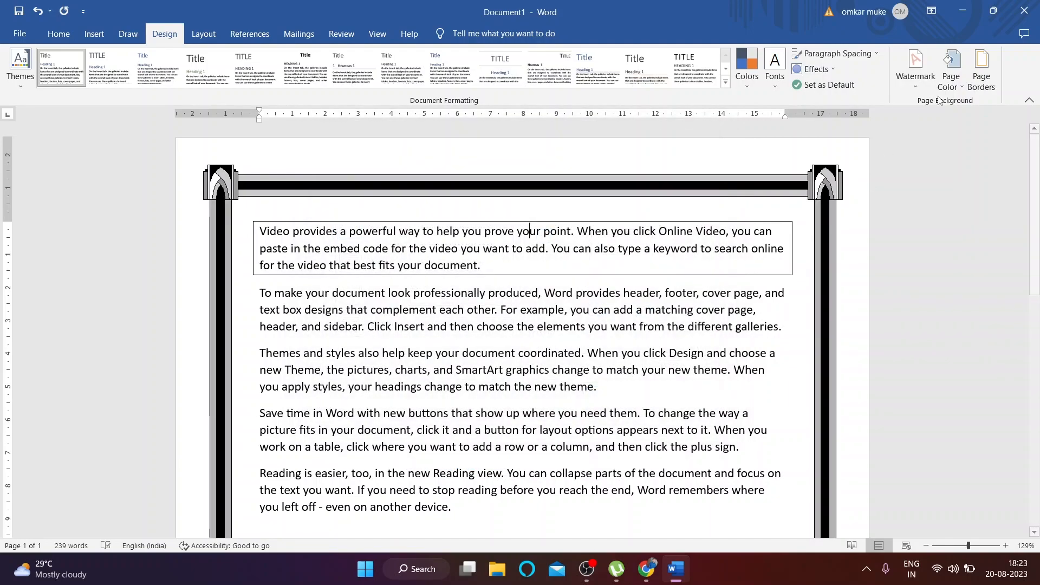
left_click(981, 69)
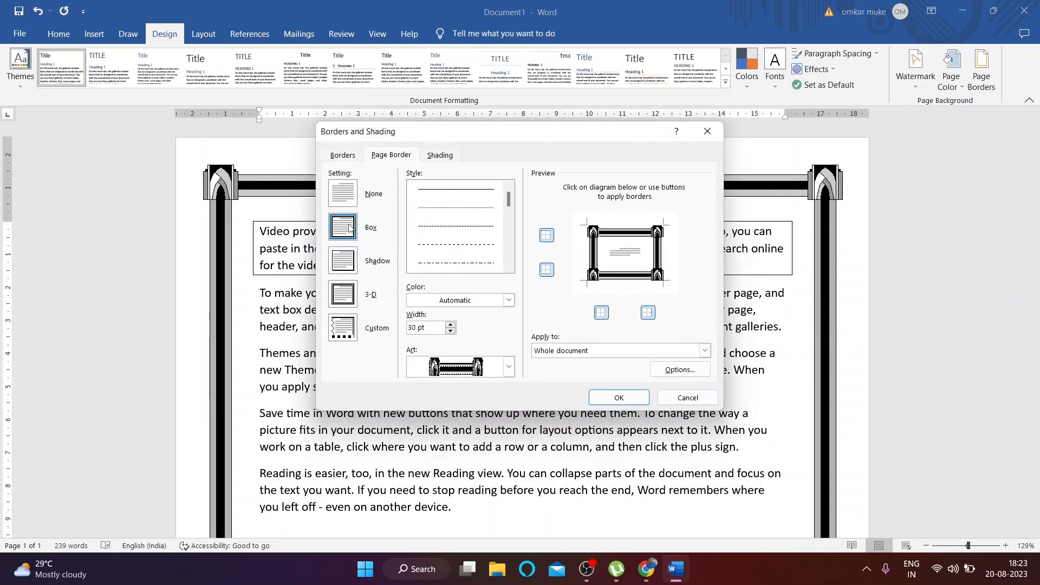
left_click(335, 336)
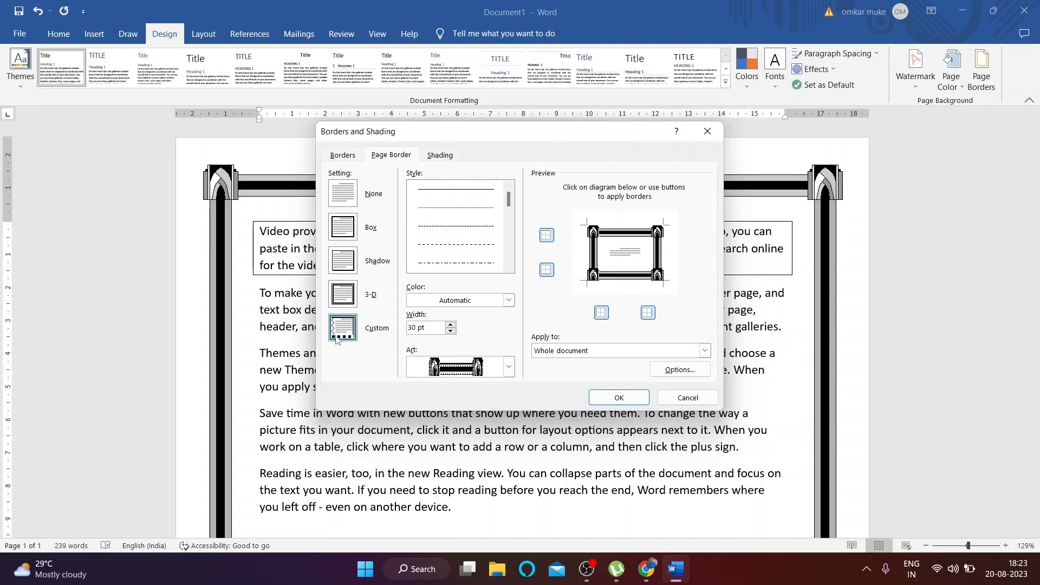
Step: Toggle the top, bottom and left border sides off and on, then turn off the right side
left_click(546, 236)
left_click(546, 237)
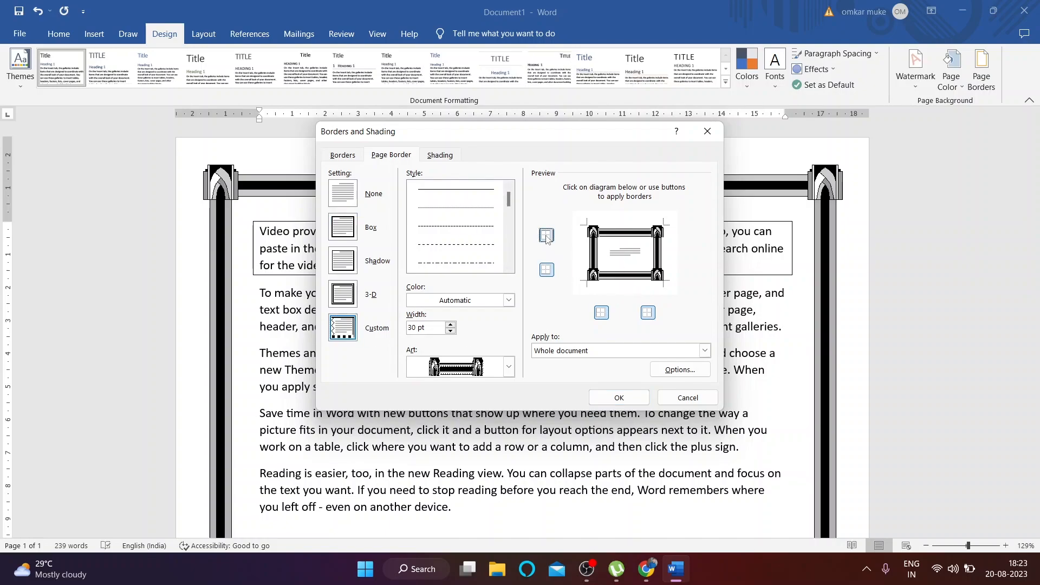
left_click(547, 270)
left_click(546, 270)
left_click(599, 315)
left_click(648, 314)
left_click(607, 315)
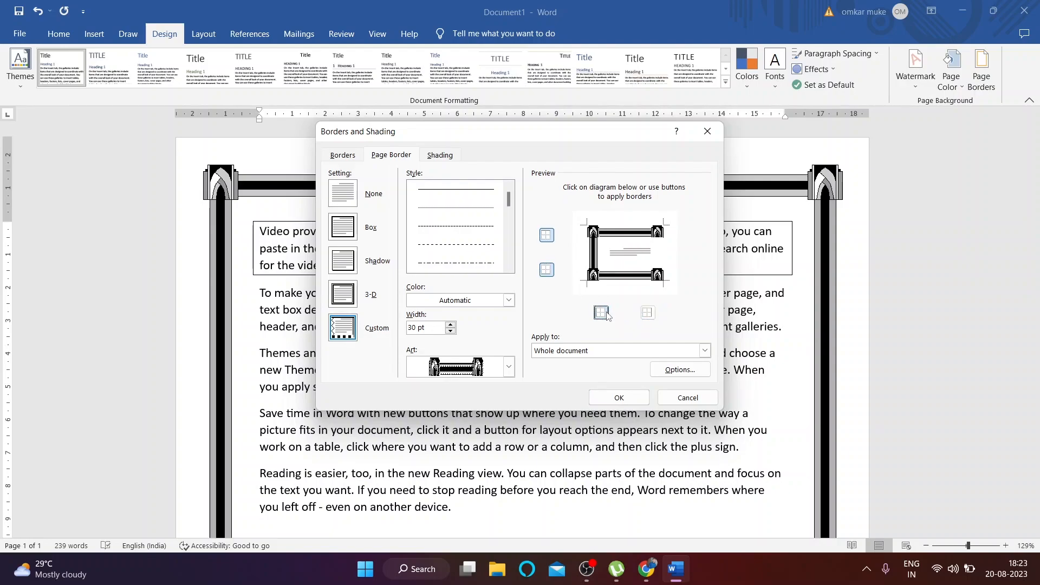
Step: Remove top and bottom sides and apply a left-only pillar border
left_click(545, 271)
left_click(546, 271)
left_click(545, 270)
left_click(546, 273)
left_click(547, 235)
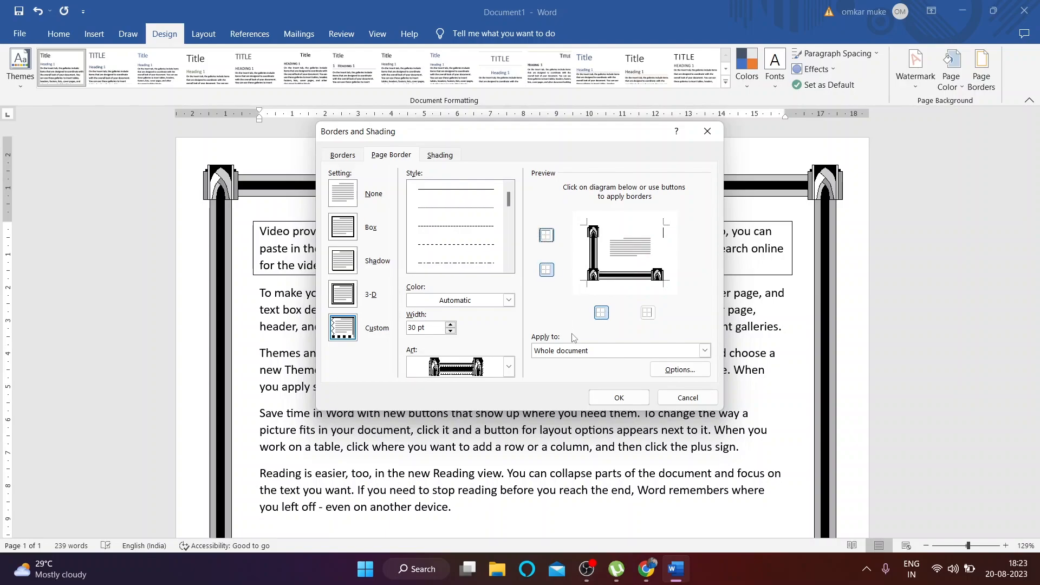
left_click(547, 271)
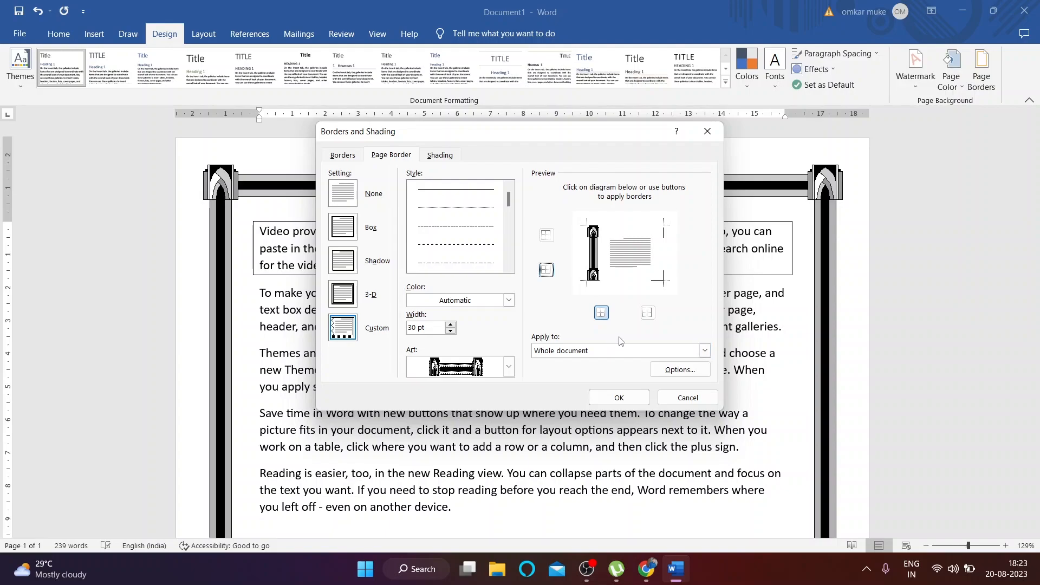
left_click(627, 398)
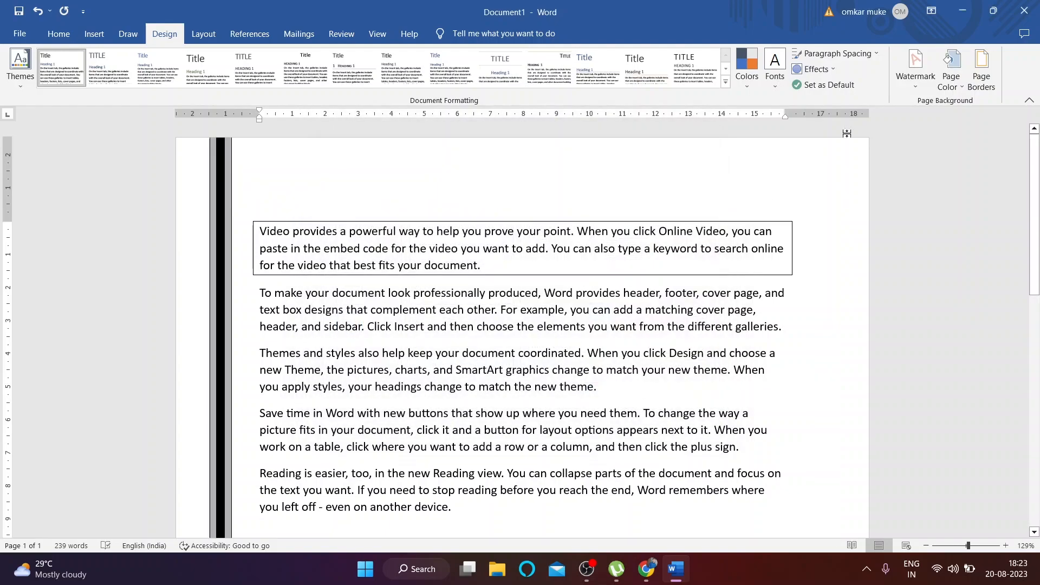
Step: Add the right side back, giving left and right pillar borders
left_click(981, 68)
left_click(645, 319)
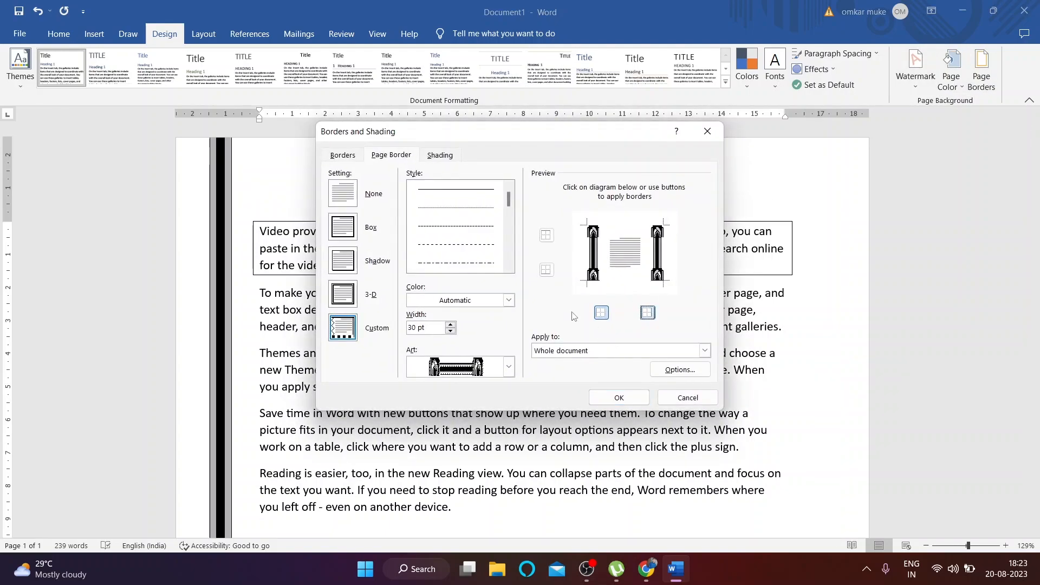
left_click(619, 397)
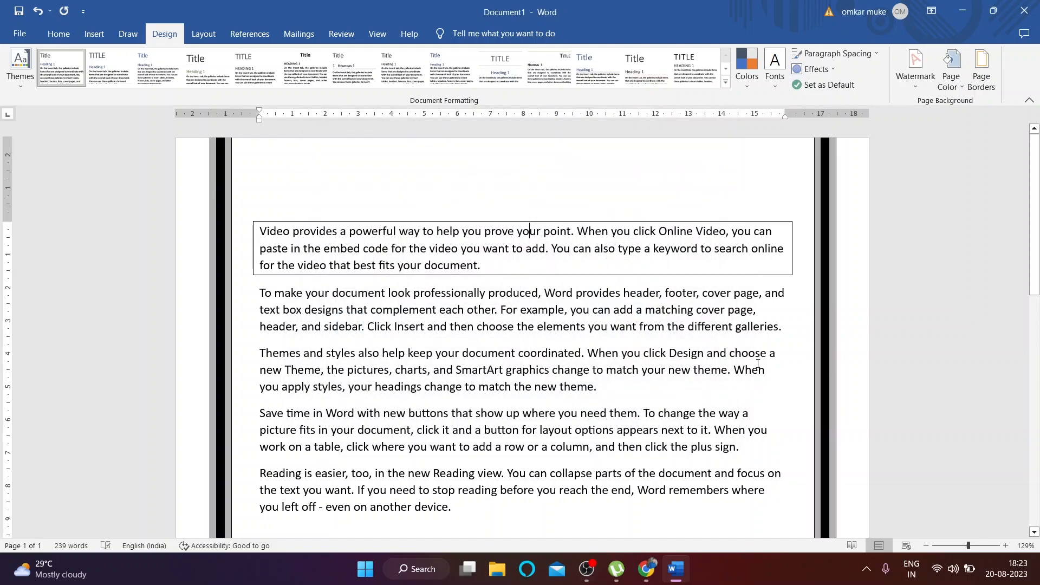
Step: Add the bottom side back for a three-sided pillar border
left_click(981, 68)
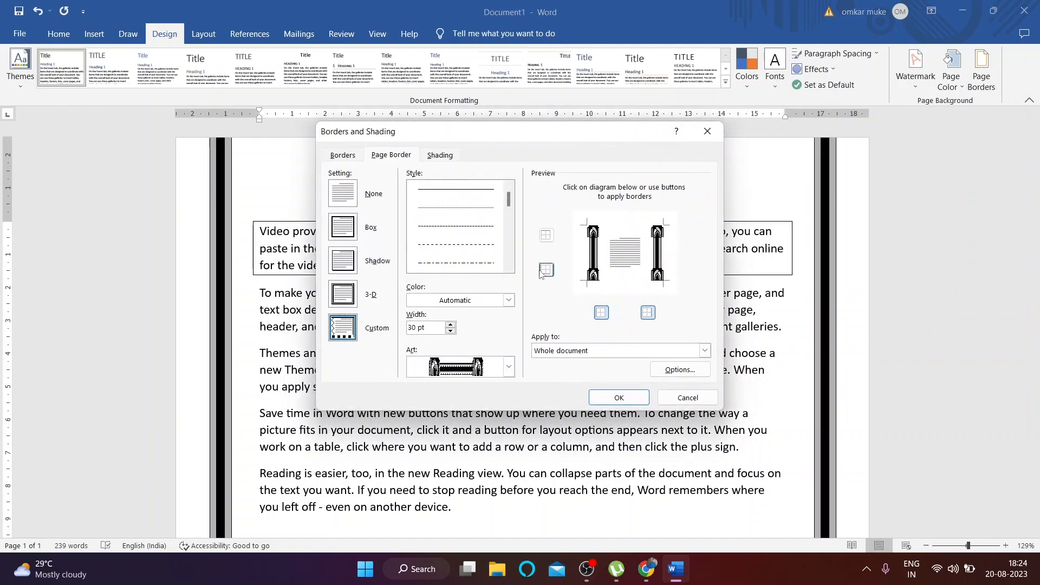
left_click(546, 271)
left_click(619, 398)
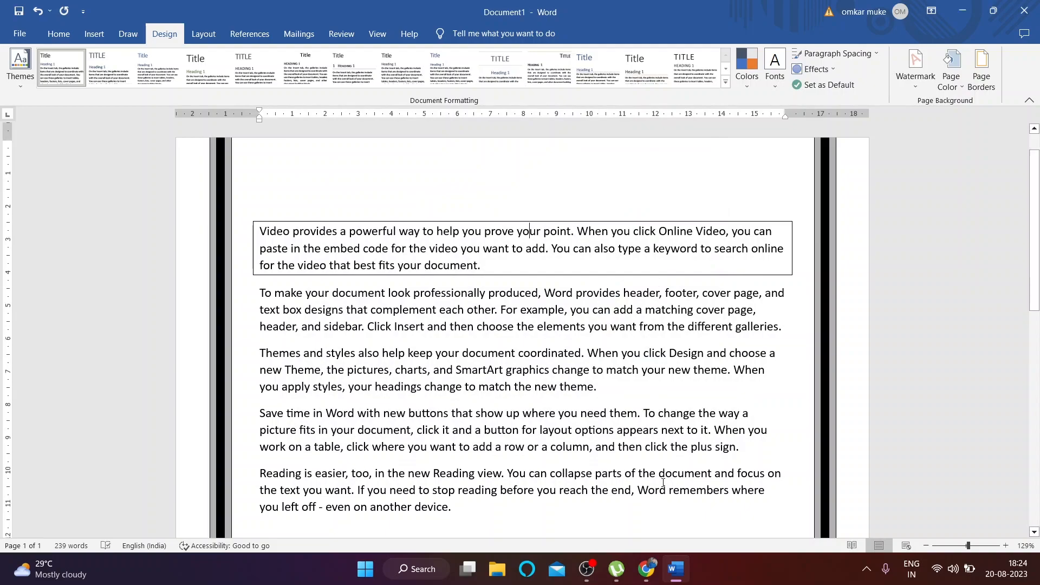
scroll(664, 482, "down", 8)
scroll(662, 482, "up", 10)
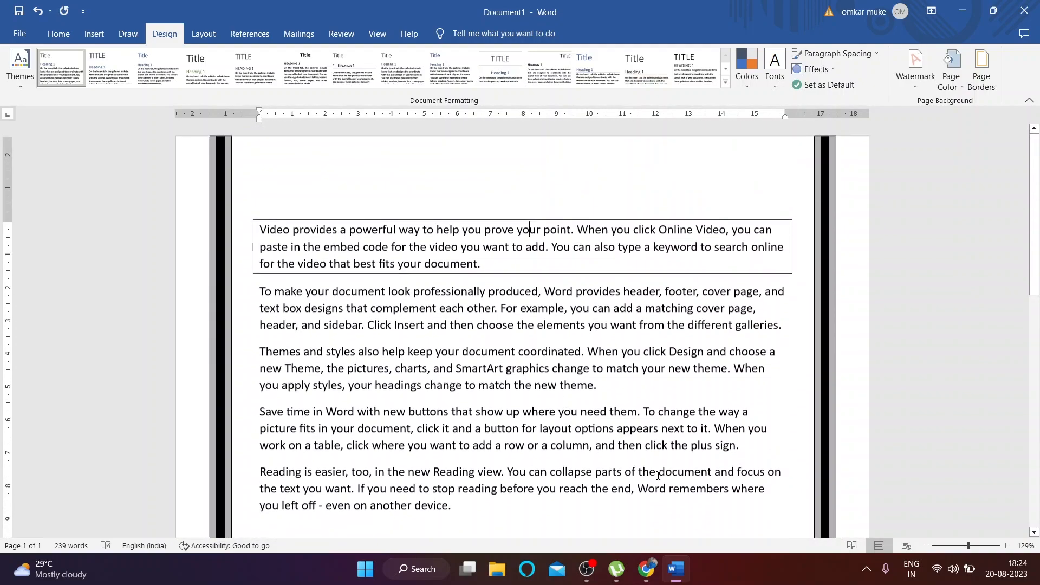
Step: Add the top side back so the pillar border frames all four sides
left_click(982, 70)
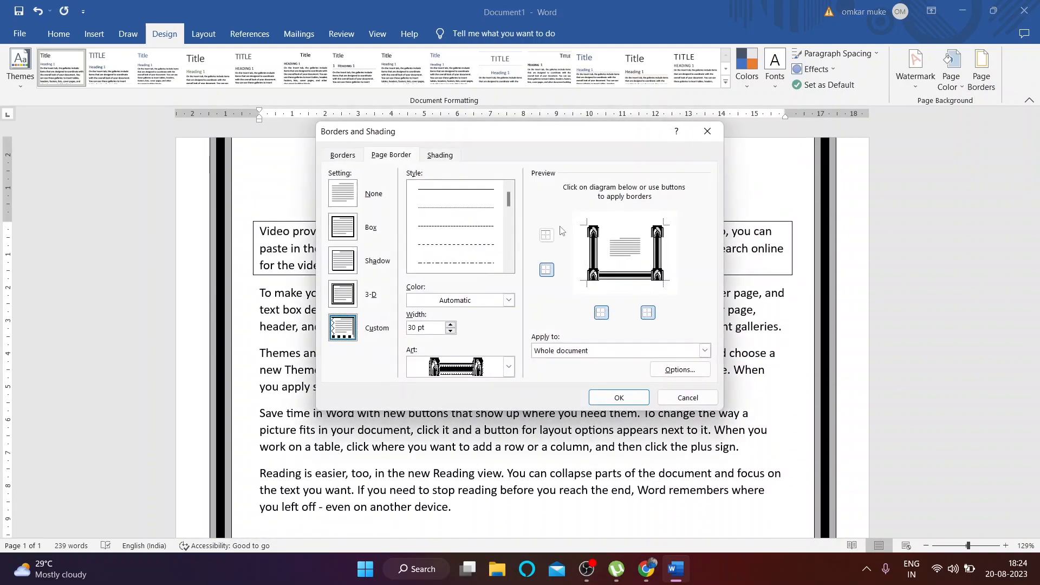
left_click(547, 236)
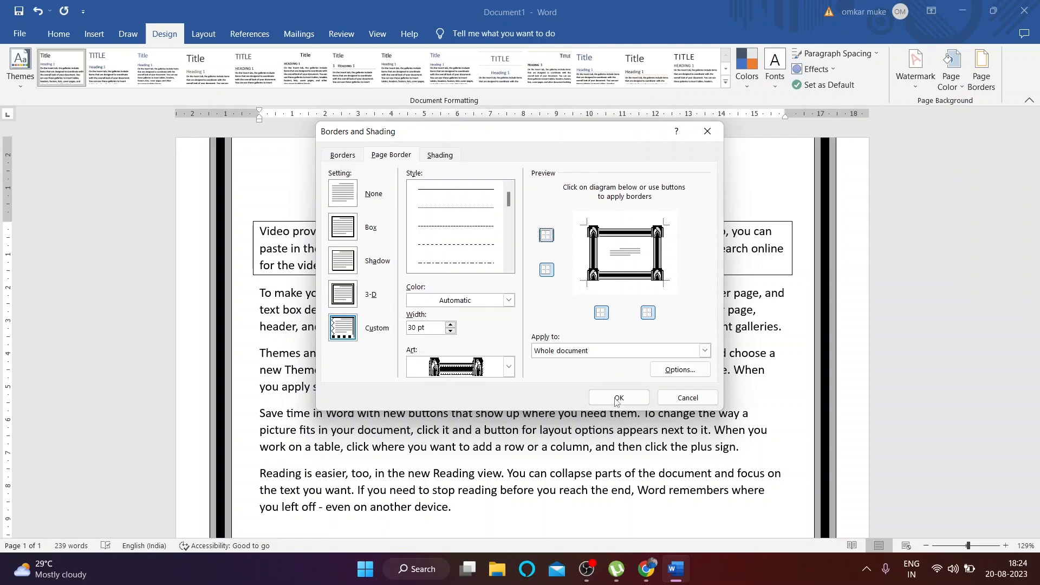
left_click(611, 405)
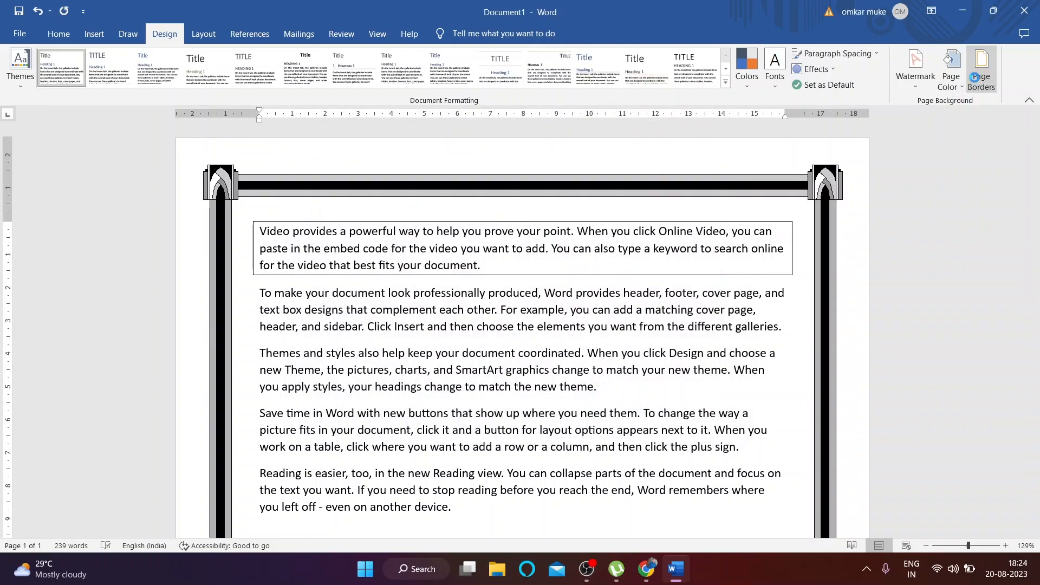
left_click(981, 69)
Step: Set the page border to None and shade the first paragraph blue
left_click(347, 194)
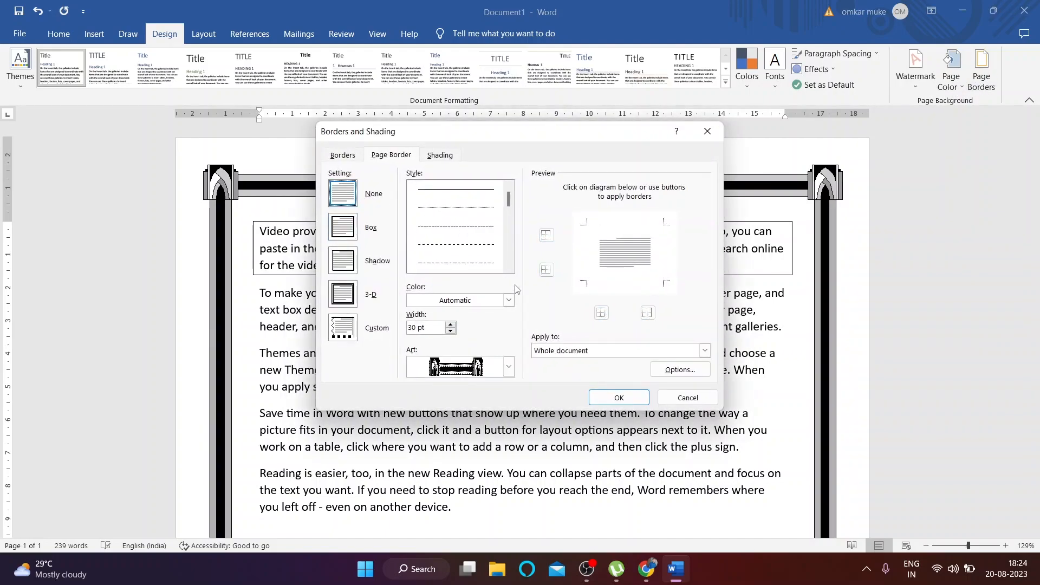
left_click(618, 397)
left_click(981, 69)
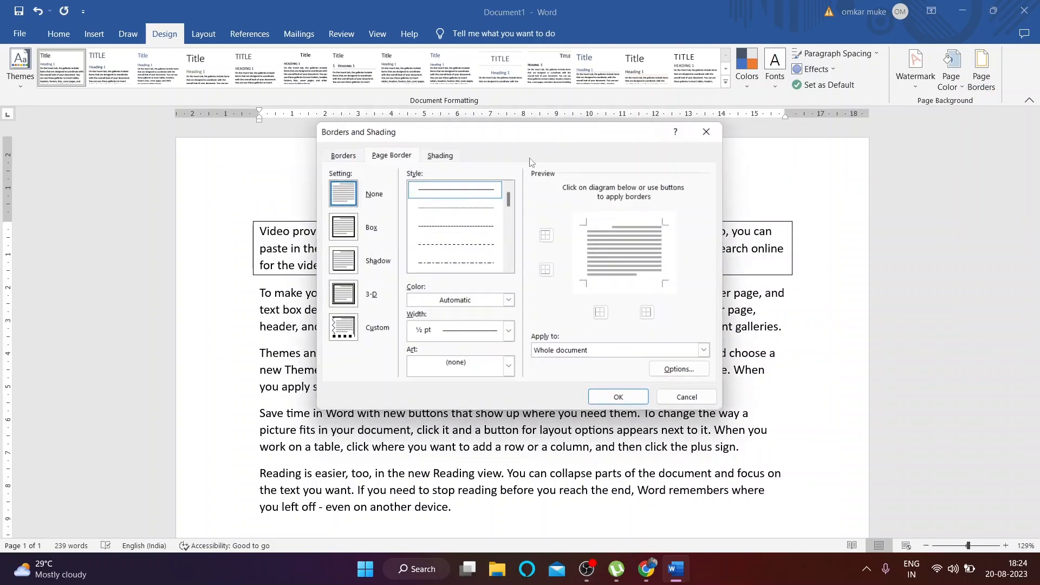
left_click(440, 155)
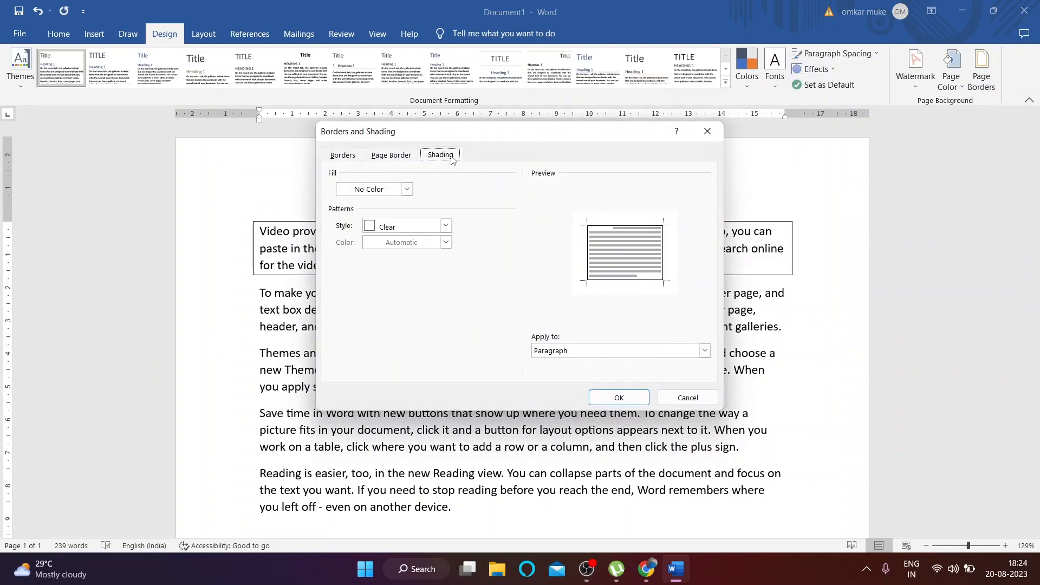
left_click(406, 189)
left_click(386, 220)
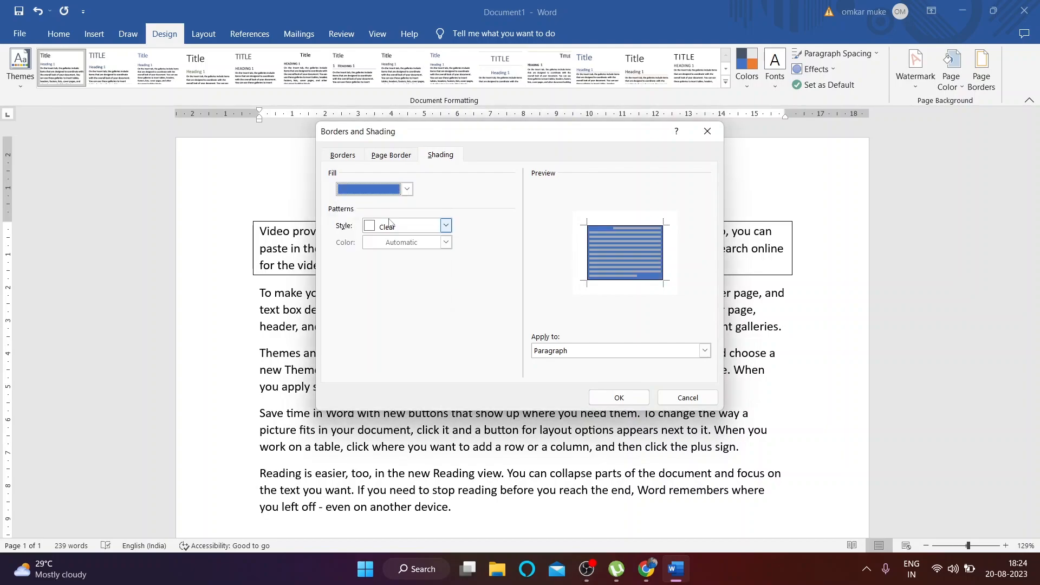
left_click(619, 396)
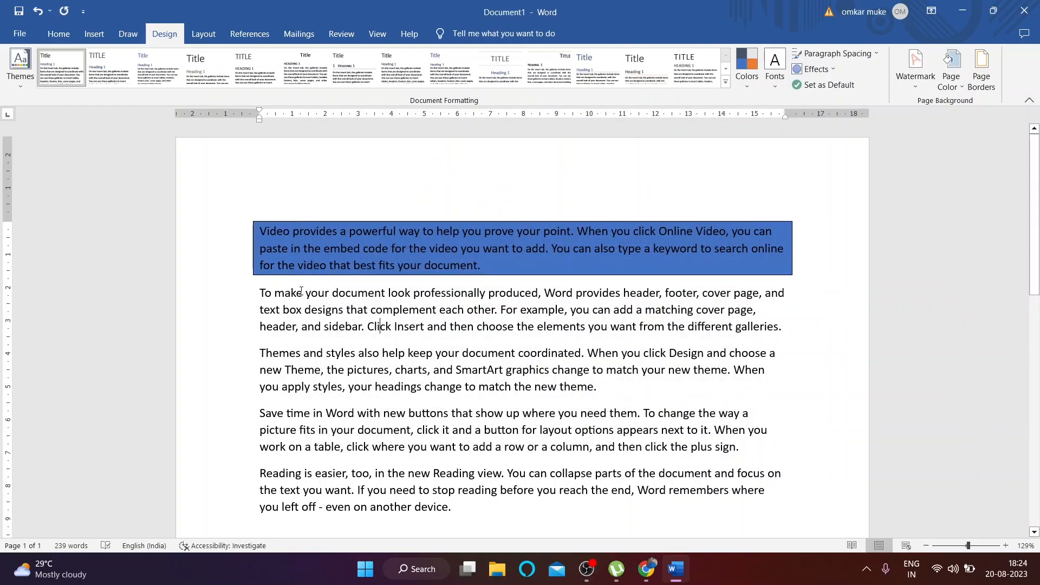
Step: View the paragraph Borders tab and cancel without applying any border
left_click(981, 71)
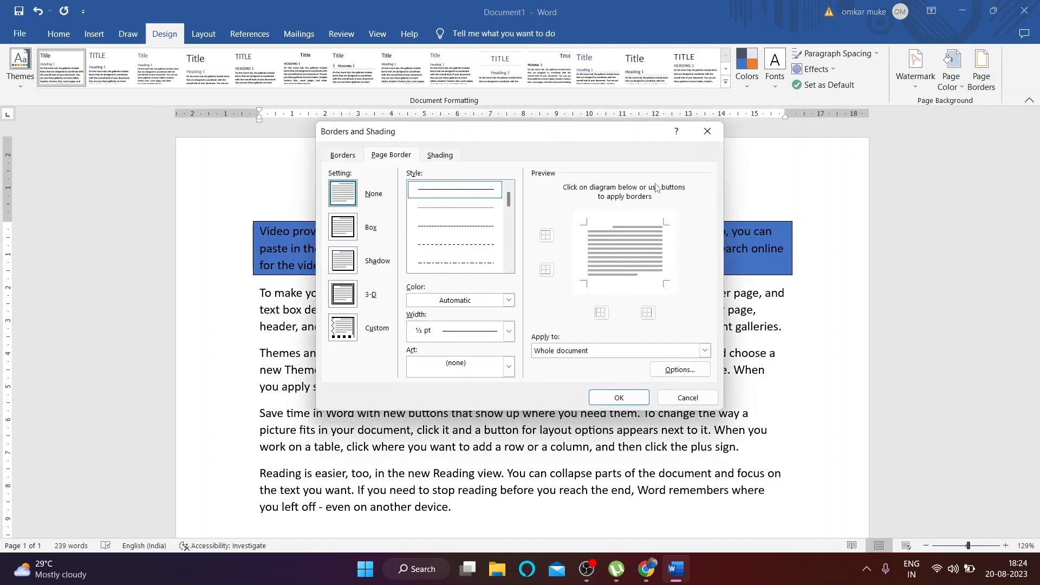
left_click(343, 155)
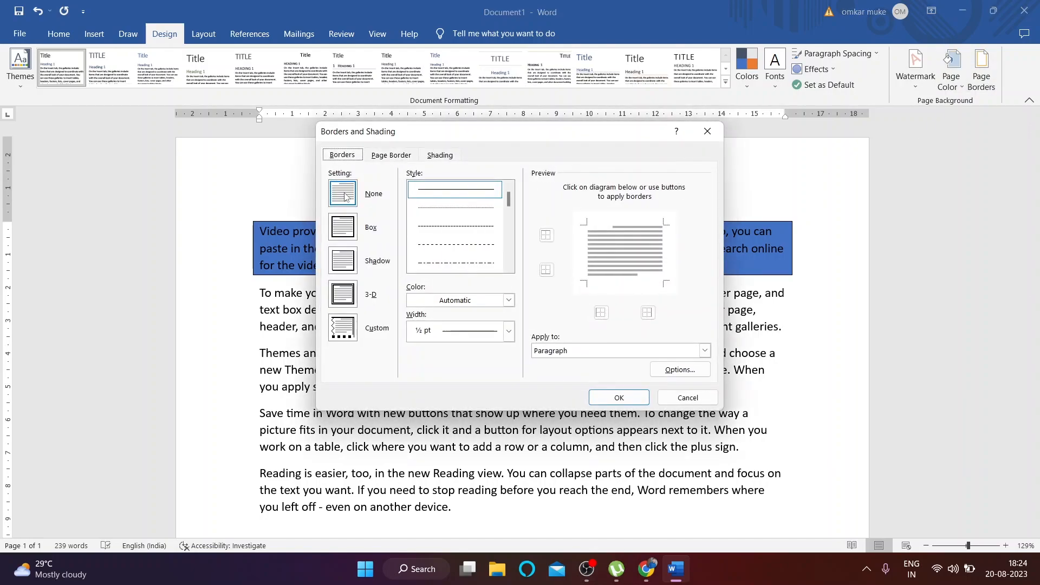
left_click(686, 398)
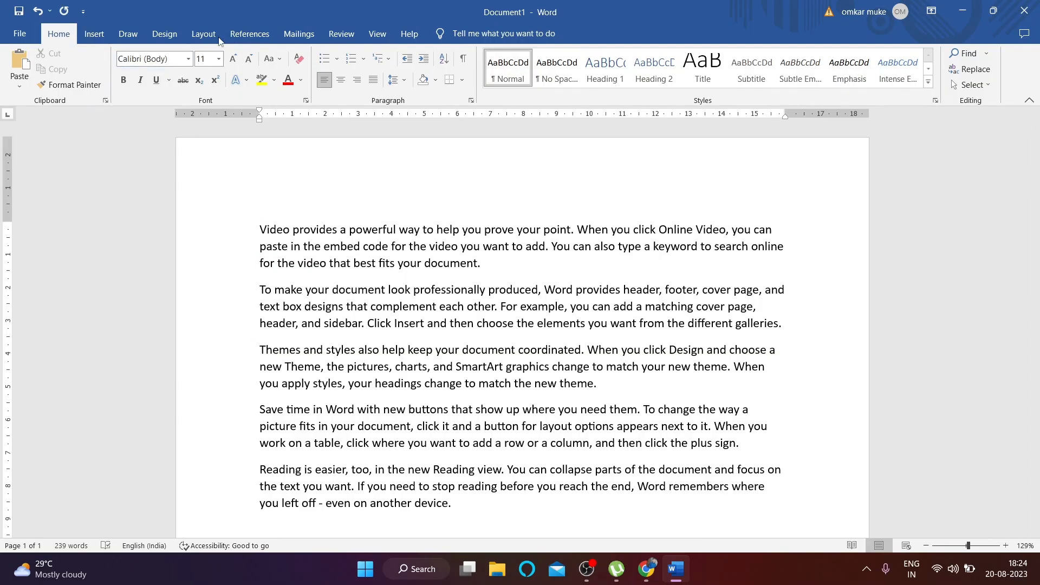
left_click(211, 42)
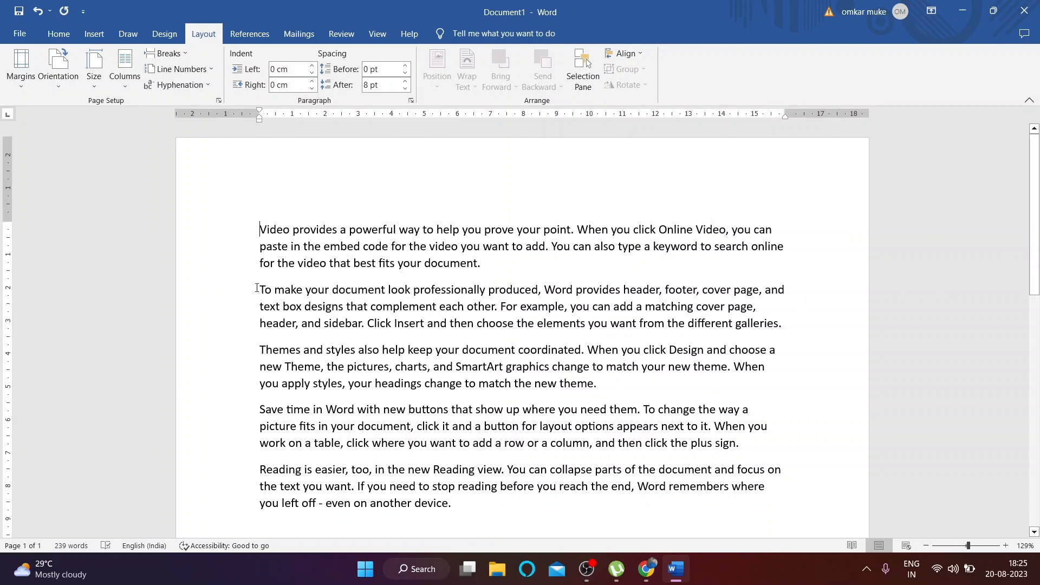
Step: Try the Narrow, Moderate and Wide margin presets, then open Custom Margins
left_click(29, 84)
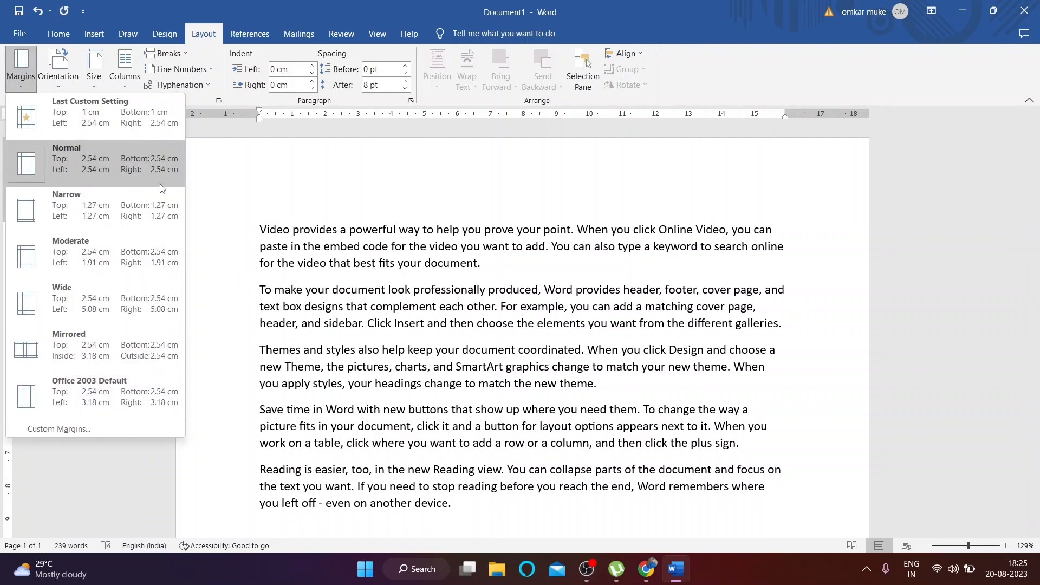
left_click(79, 193)
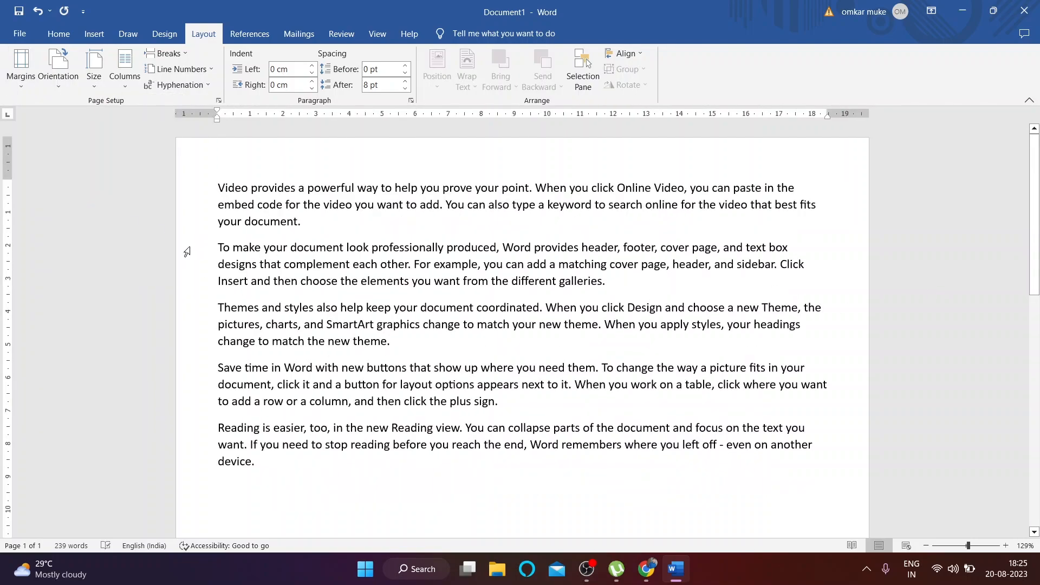
left_click(27, 83)
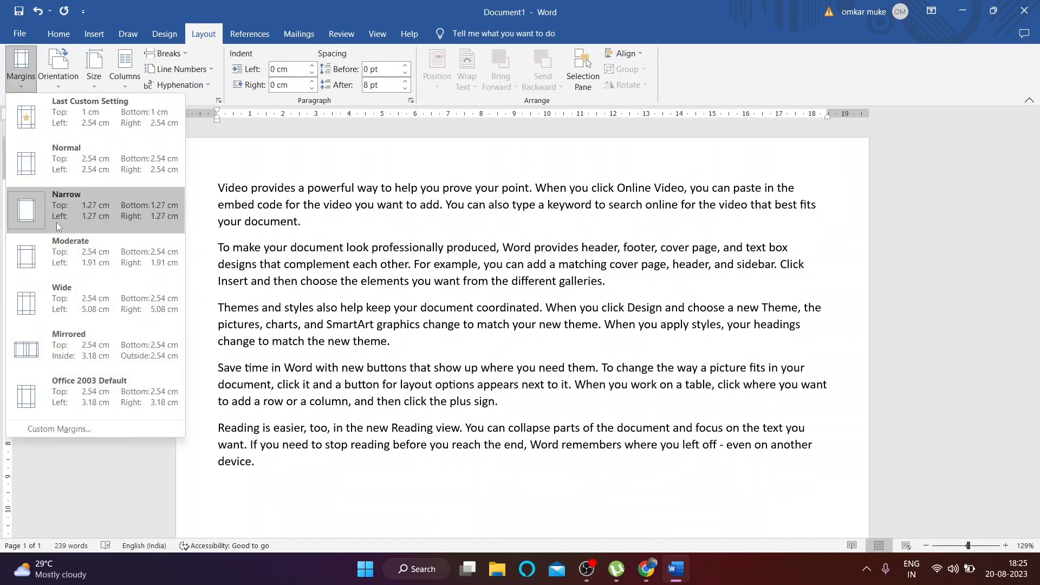
left_click(58, 252)
left_click(31, 87)
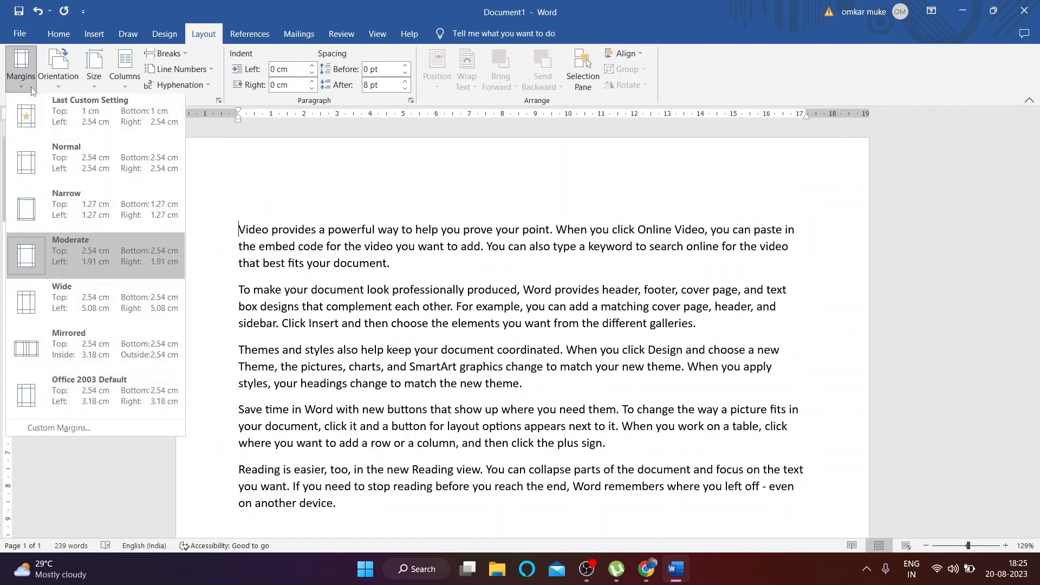
left_click(99, 317)
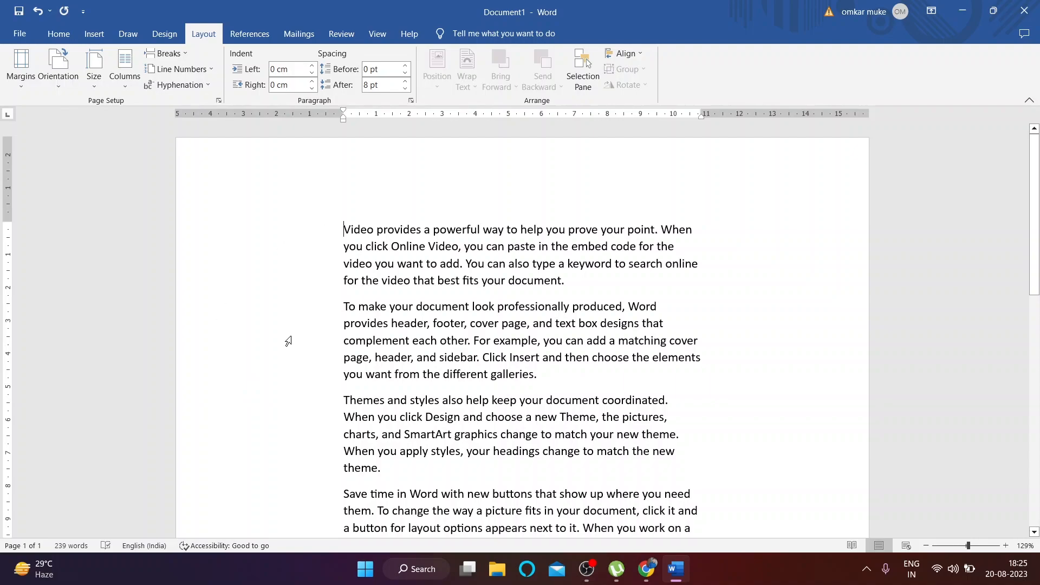
left_click(27, 81)
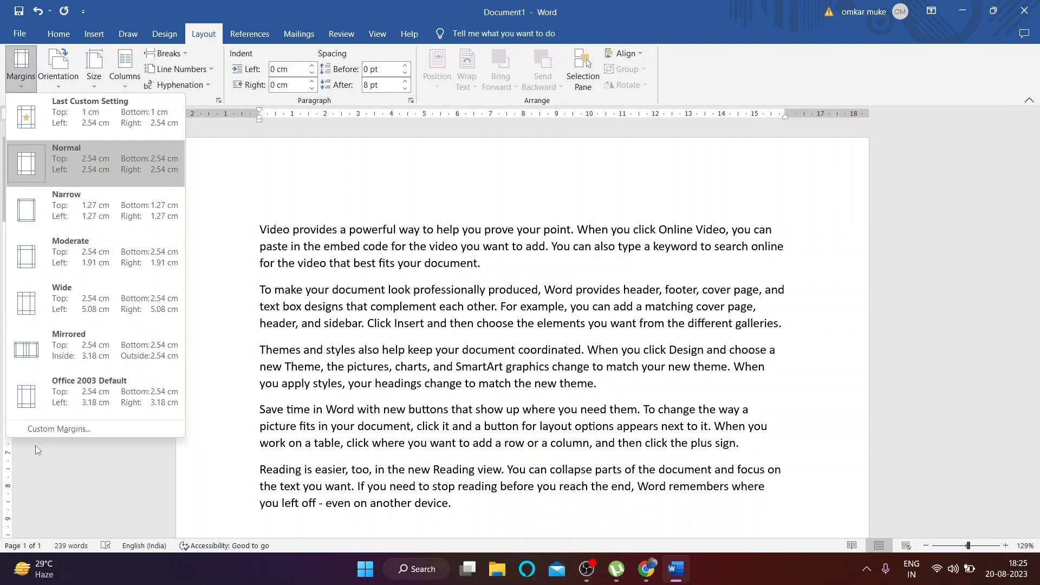
left_click(59, 429)
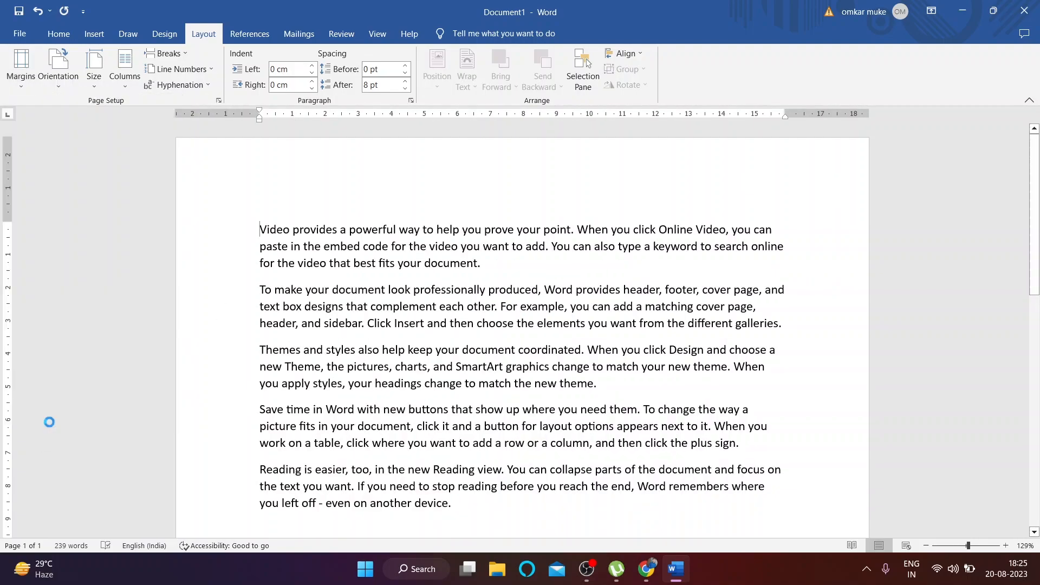
Step: Set the top margin to 3 cm
left_click_drag(161, 173, 590, 168)
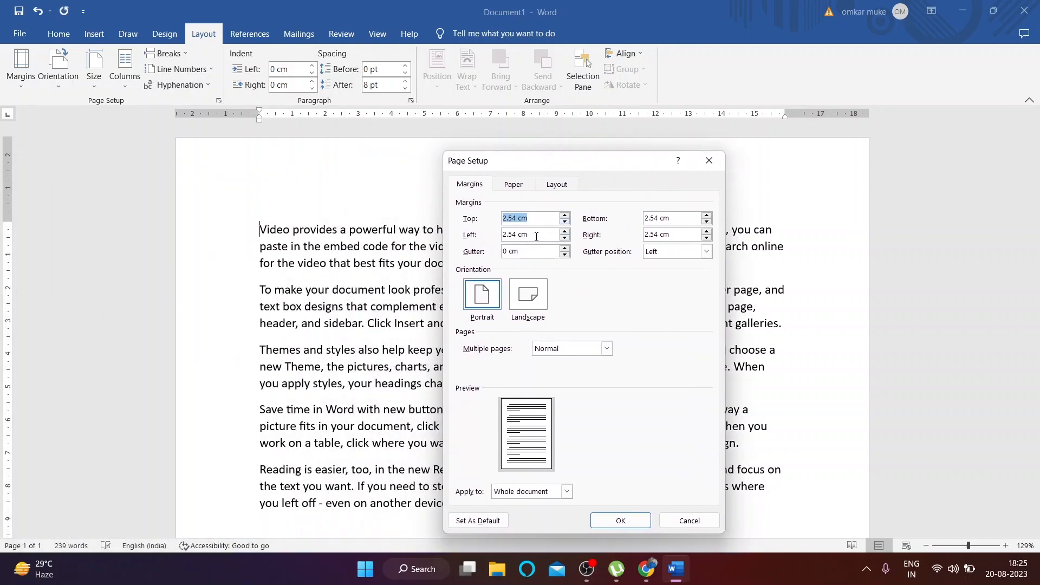
left_click(565, 215)
left_click(565, 216)
left_click(565, 215)
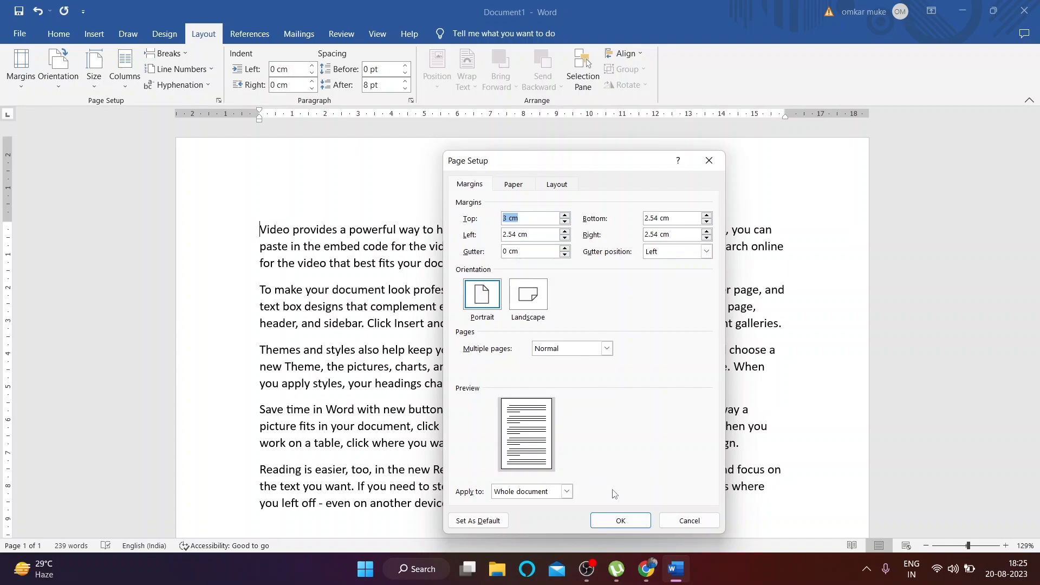
left_click(620, 521)
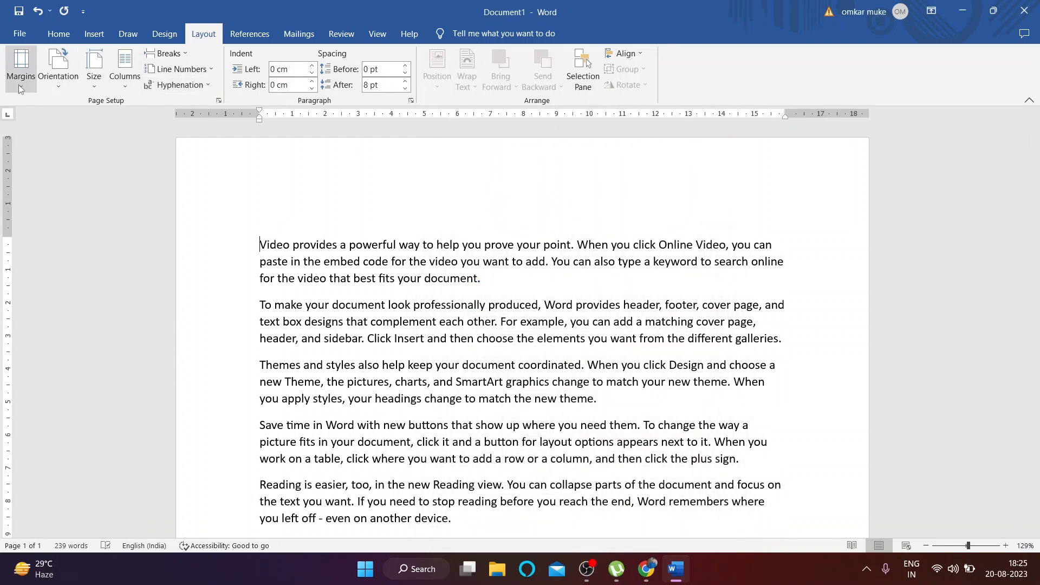
Step: Set the left margin to 3.5 cm, then reopen Custom Margins and close it unchanged
left_click(21, 68)
left_click(103, 428)
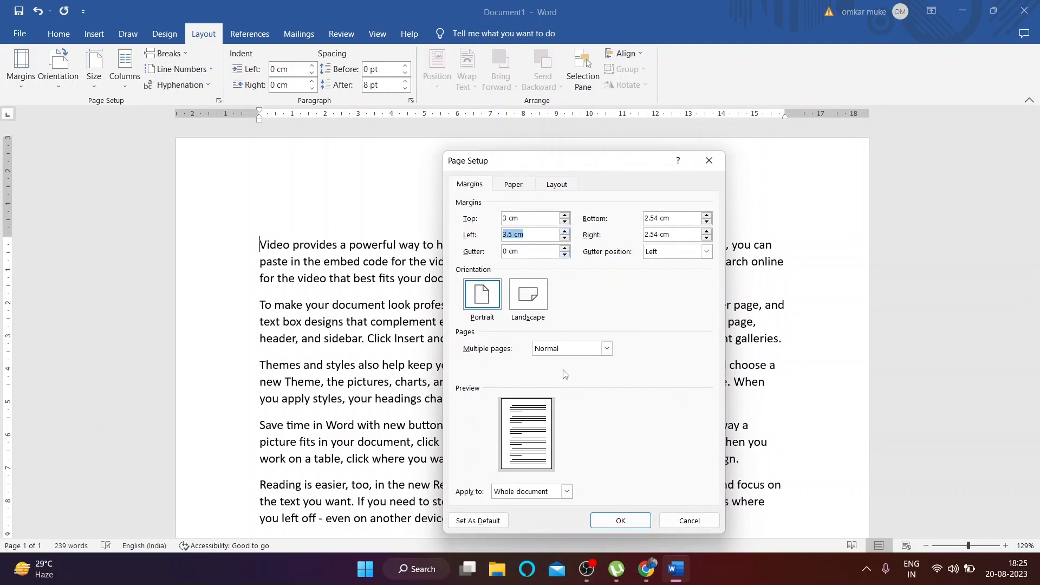
left_click(632, 525)
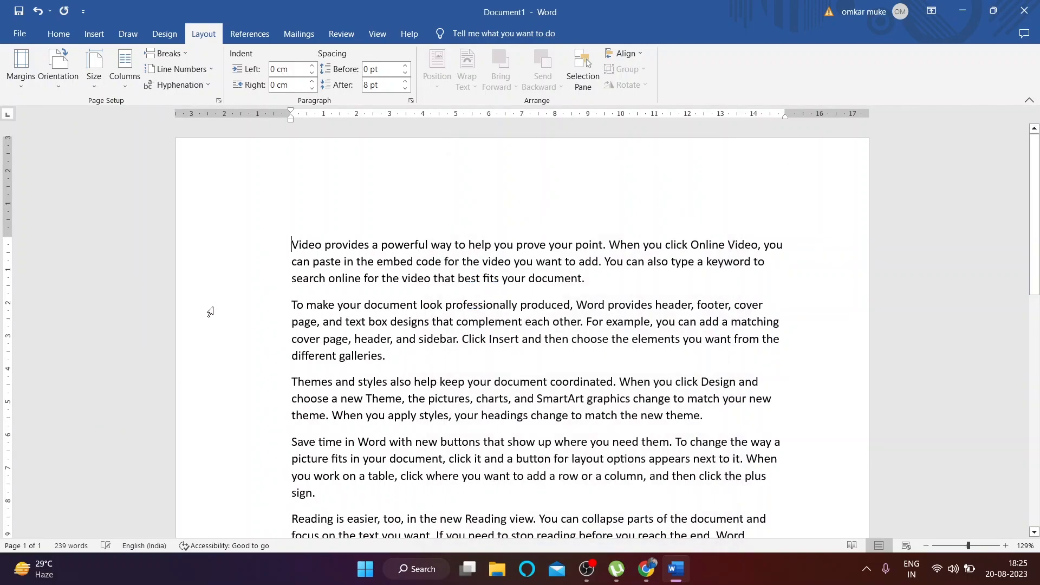
left_click(33, 84)
left_click(95, 429)
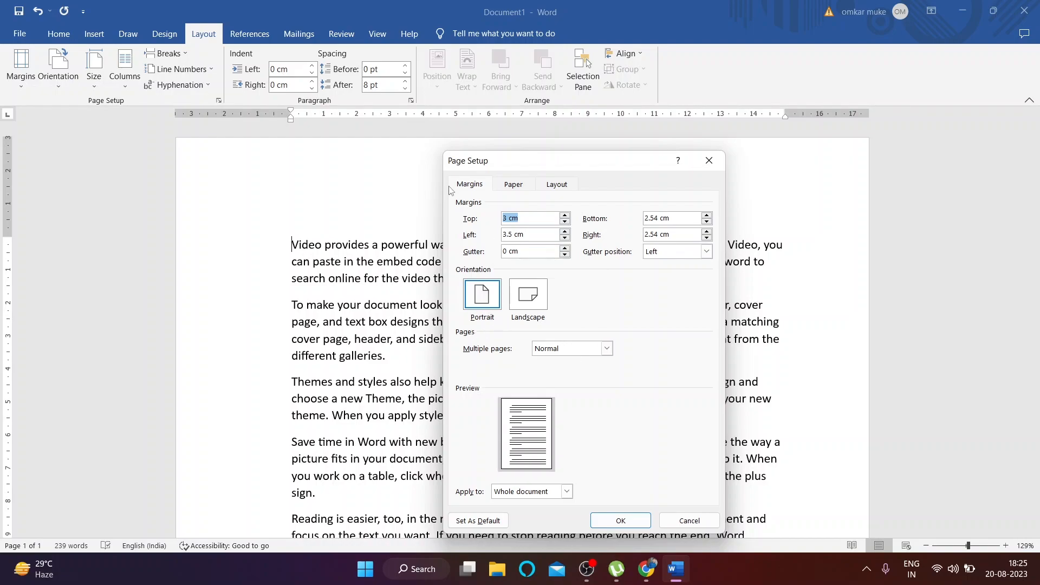
left_click(709, 161)
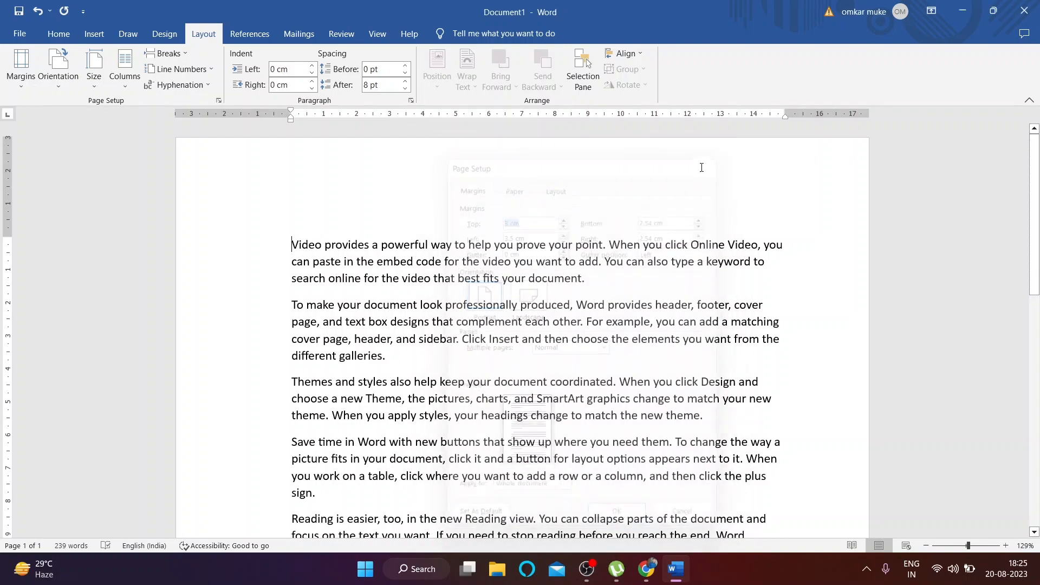
Step: Switch the page to landscape, back to portrait, then landscape again
left_click(57, 69)
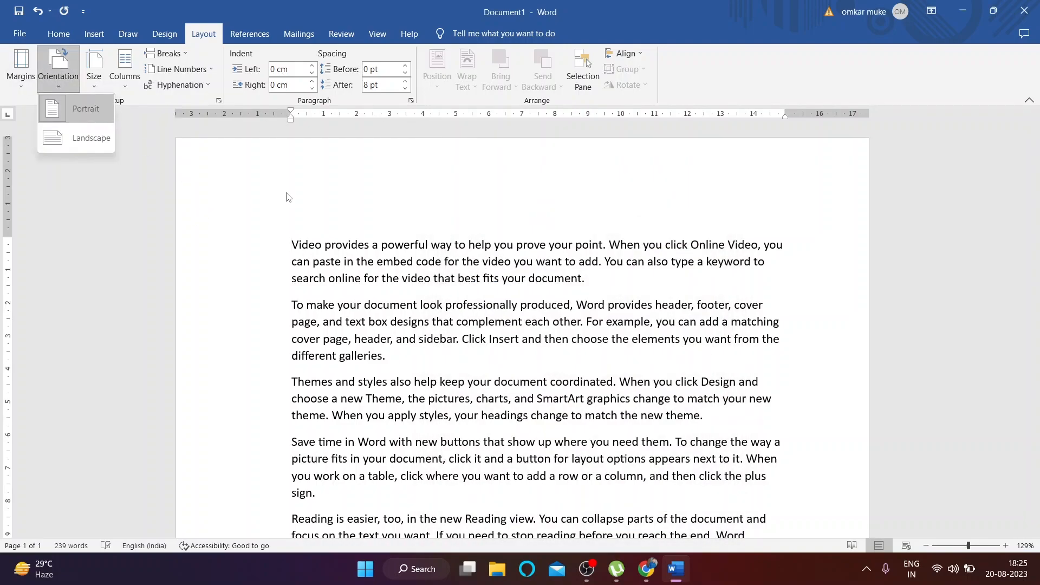
left_click(61, 90)
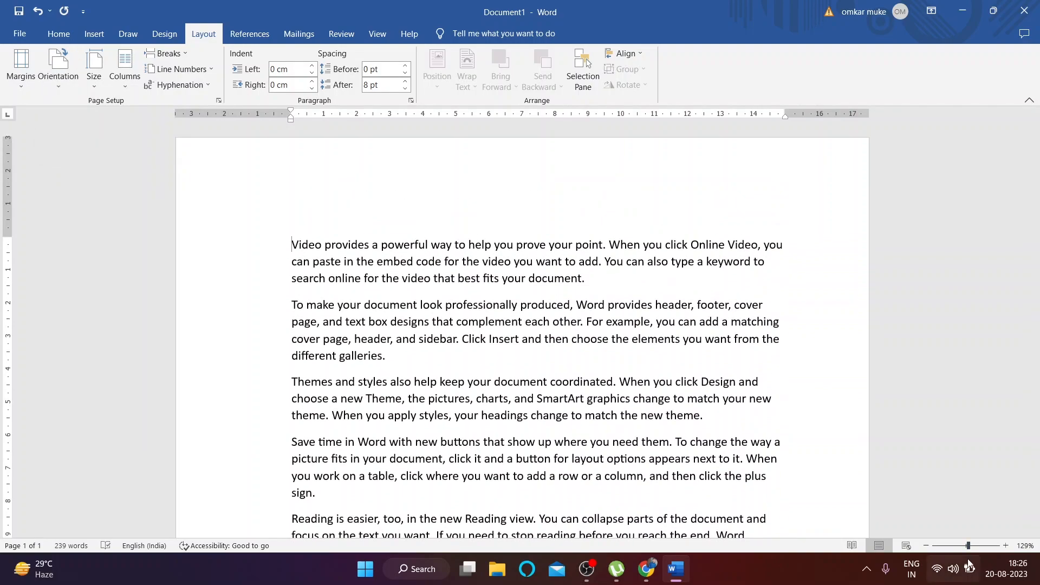
scroll(900, 516, "down", 8, "ctrl")
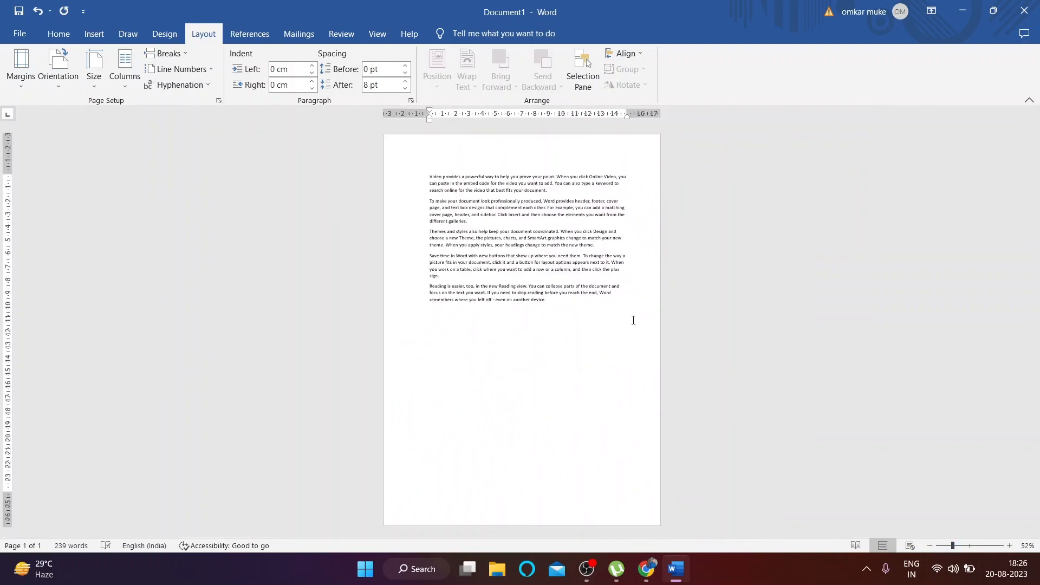
left_click(58, 67)
left_click(80, 142)
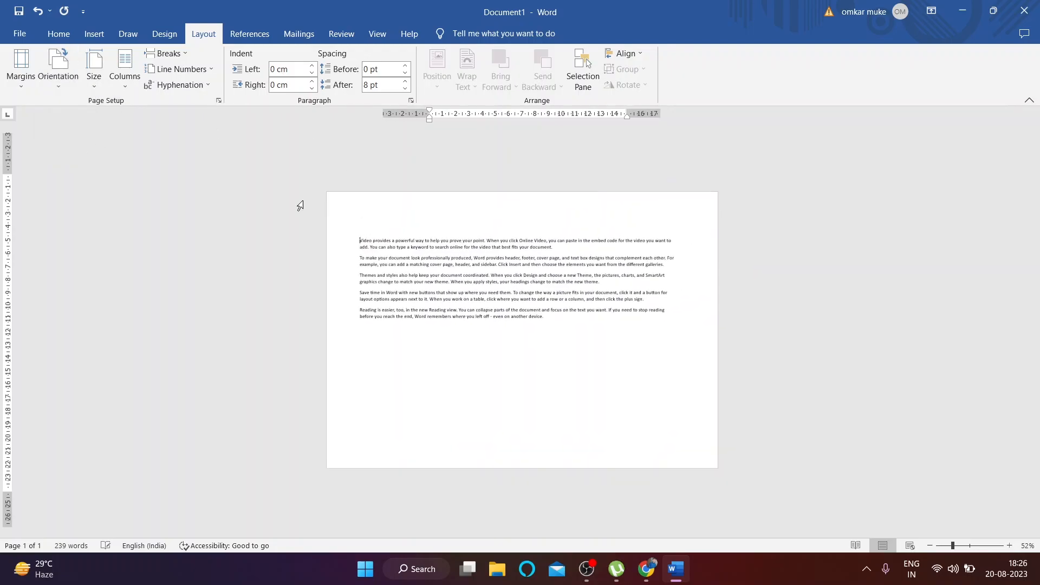
left_click(58, 67)
left_click(80, 117)
left_click(59, 85)
left_click(71, 138)
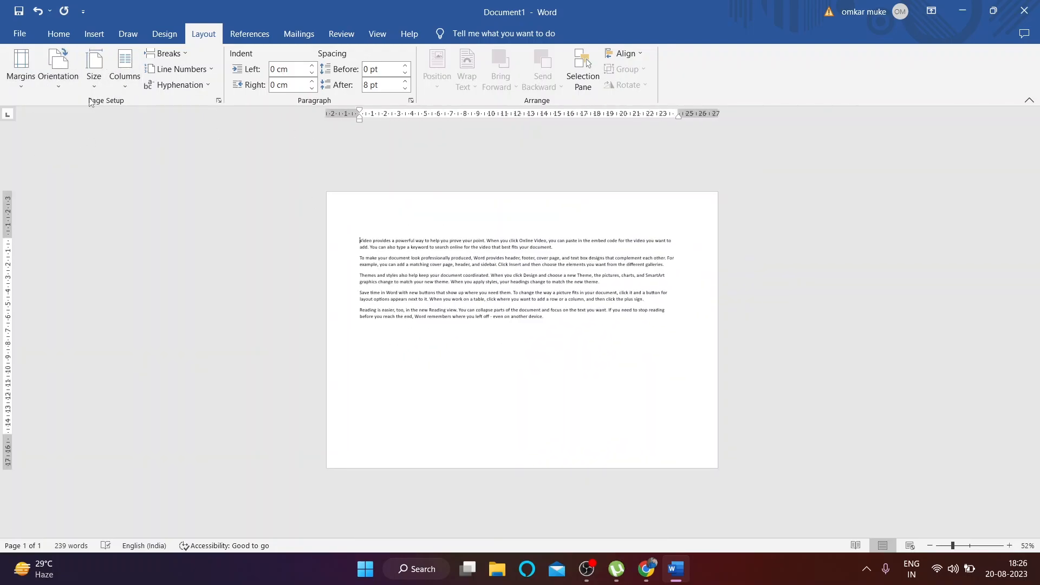
left_click(971, 545)
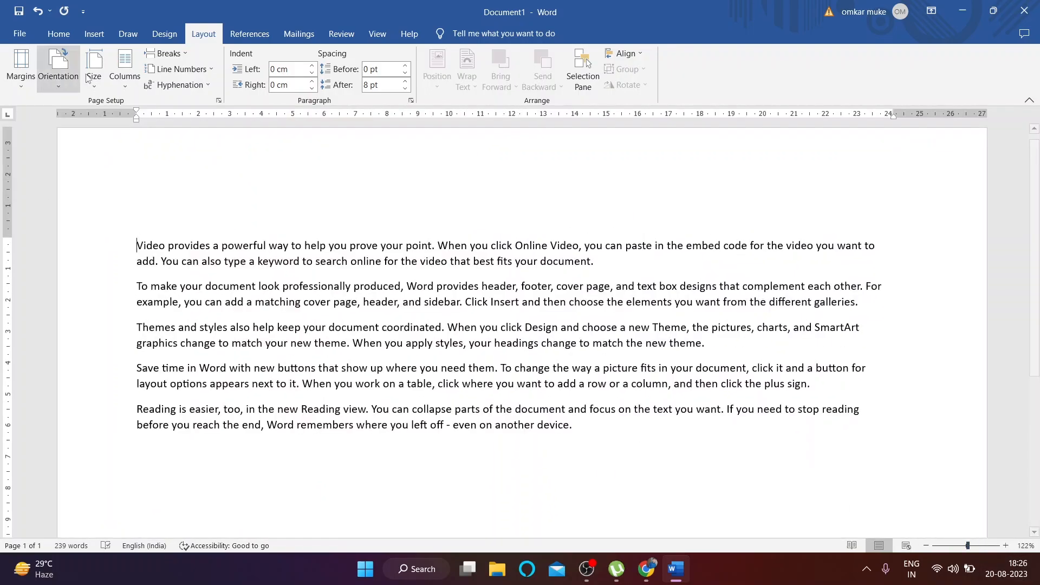
Step: Return to portrait, try landscape once more, and settle on portrait orientation
left_click(59, 76)
left_click(97, 108)
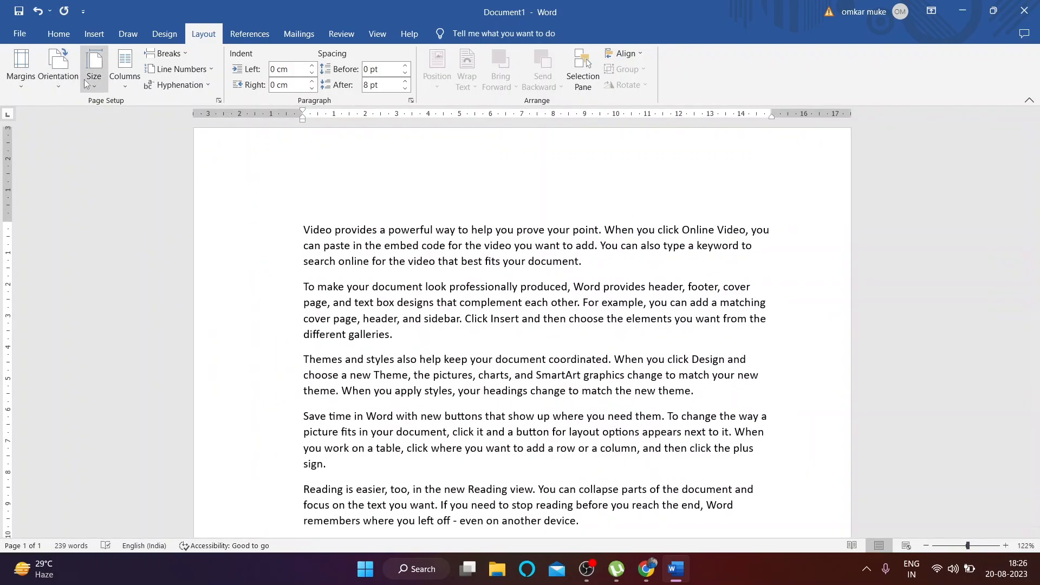
left_click(48, 81)
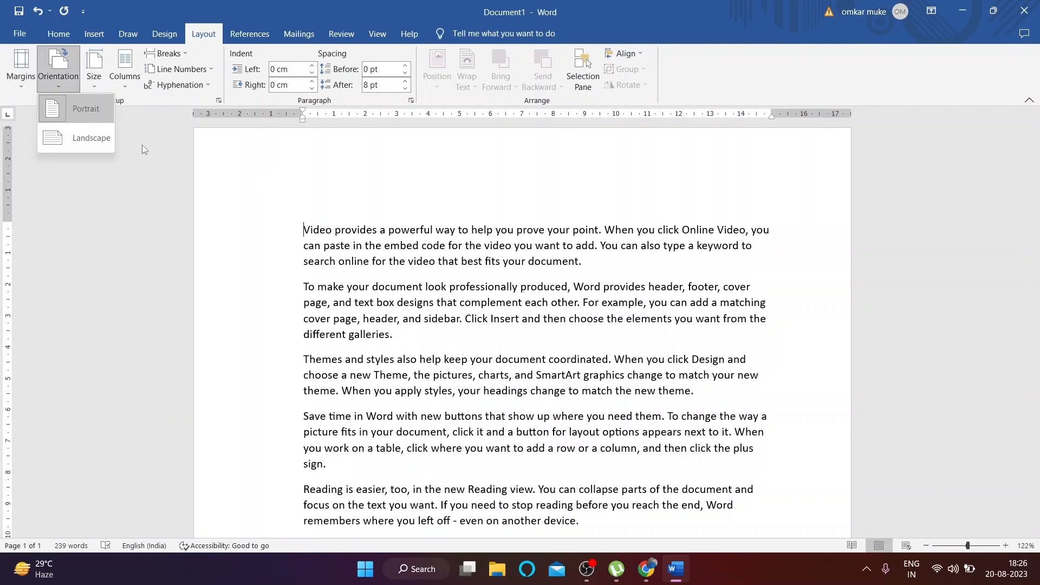
left_click(34, 140)
left_click(58, 76)
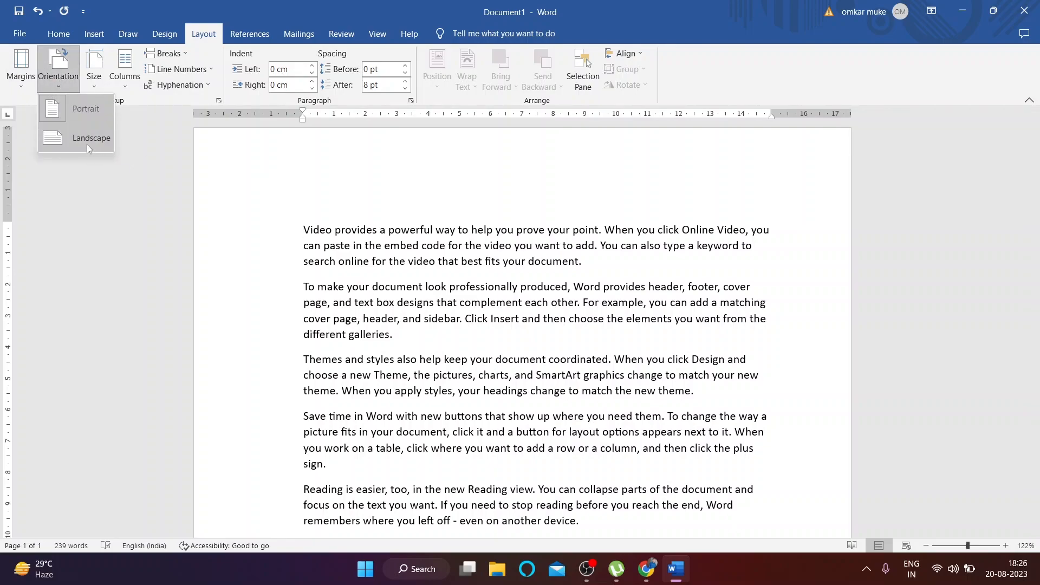
left_click(86, 143)
left_click(60, 81)
left_click(84, 109)
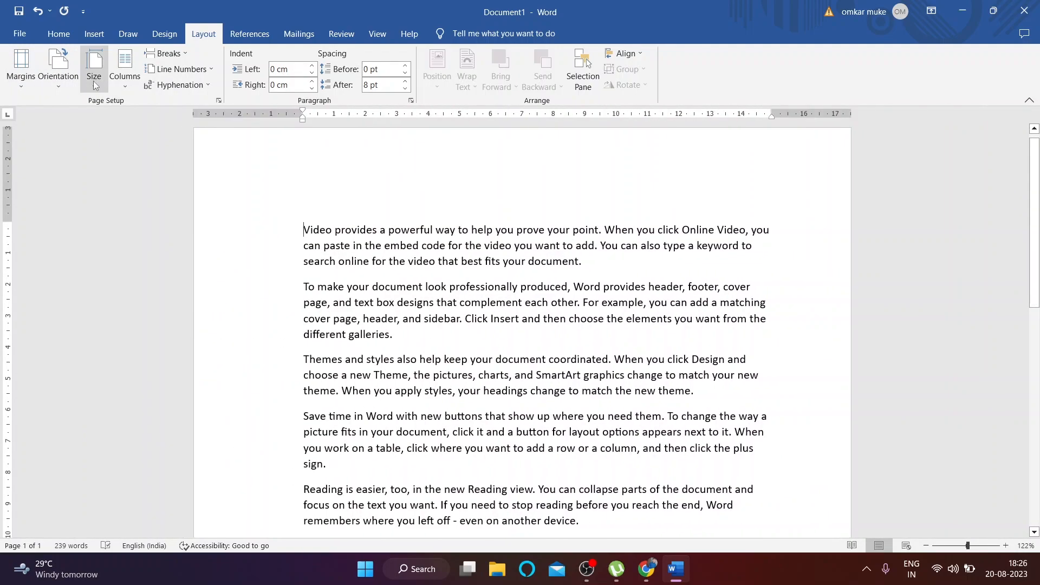
left_click(94, 89)
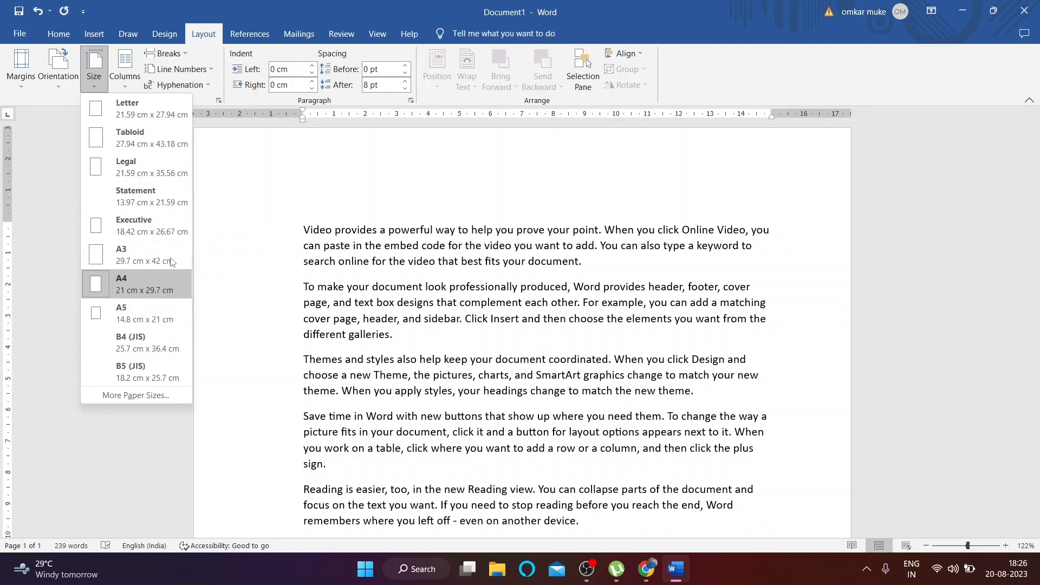
Step: Try Letter and Legal paper sizes, return to A4, and view hyphenation options without changing them
left_click(125, 108)
left_click(93, 70)
left_click(138, 167)
left_click(94, 70)
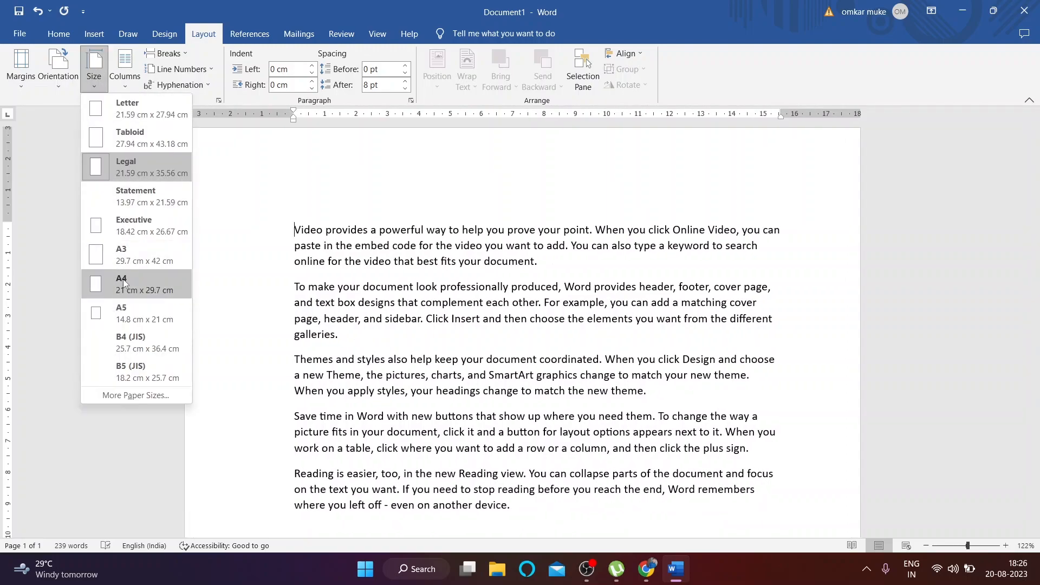
left_click(123, 279)
left_click(103, 82)
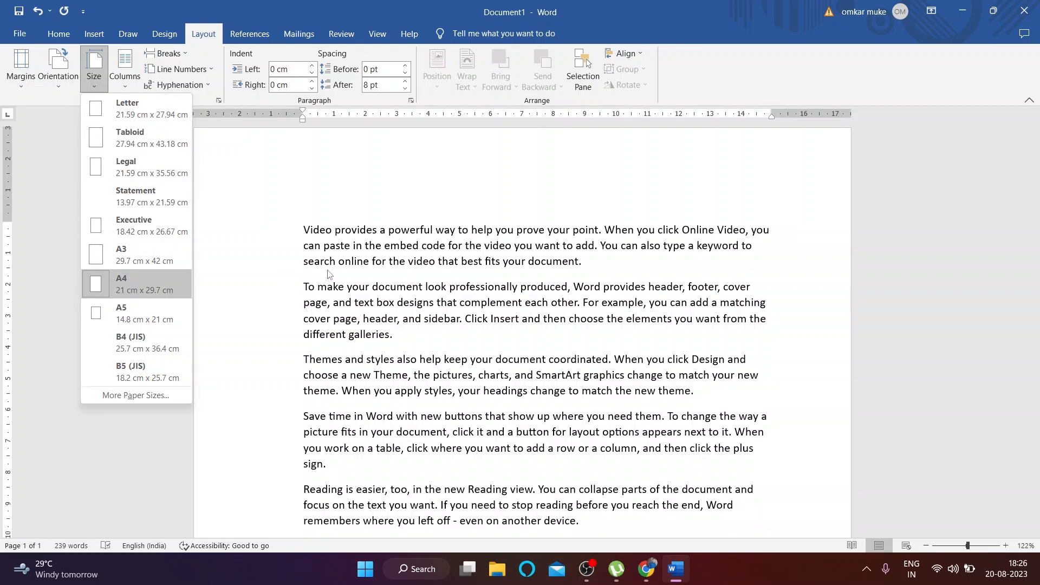
left_click(144, 84)
left_click(167, 215)
left_click(117, 81)
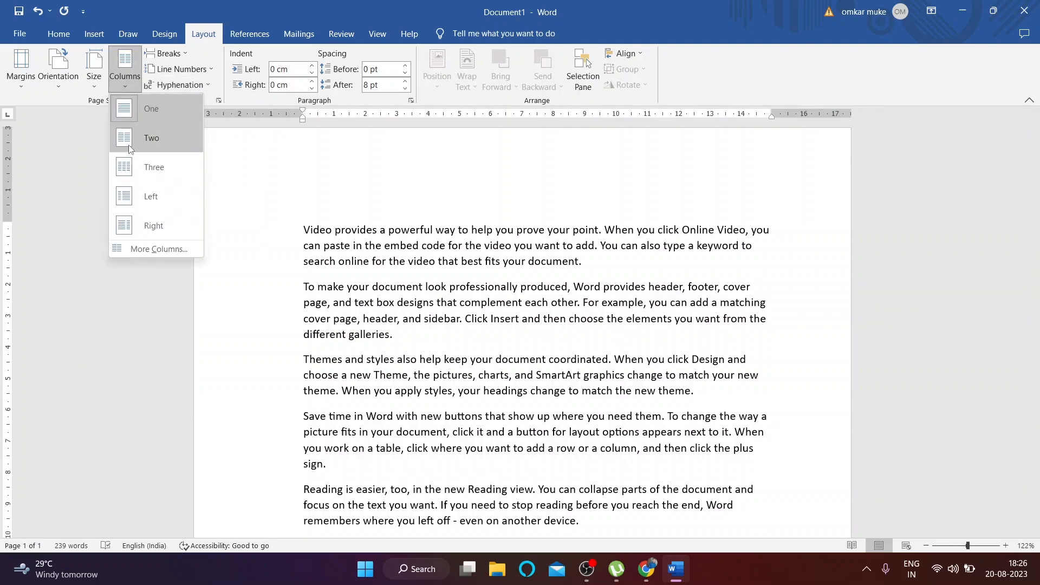
left_click(126, 148)
scroll(379, 289, "down", 5)
scroll(380, 288, "up", 3)
left_click(125, 76)
left_click(126, 166)
scroll(192, 210, "down", 3)
scroll(193, 211, "up", 5)
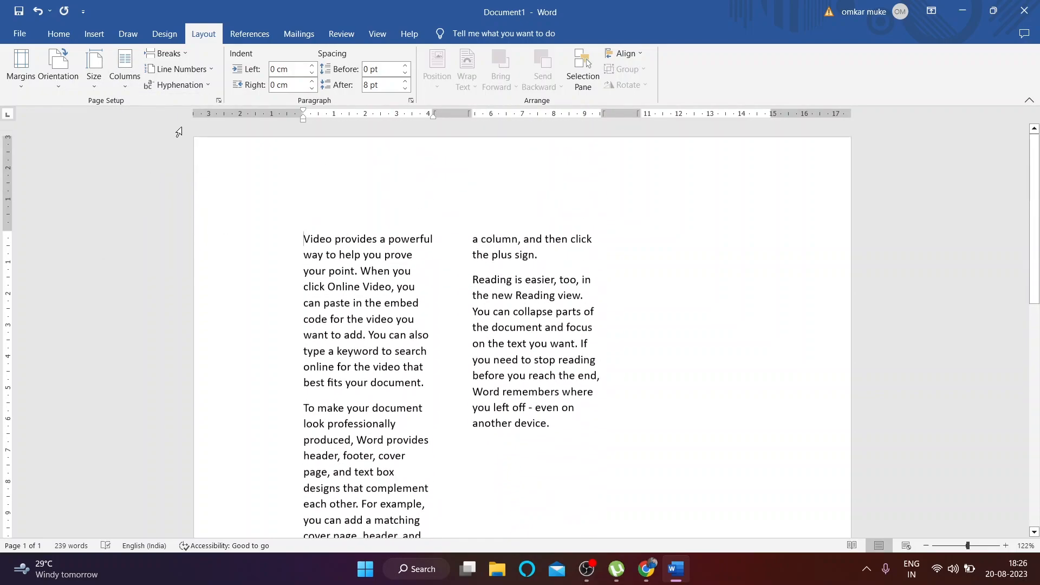
left_click(125, 76)
left_click(135, 197)
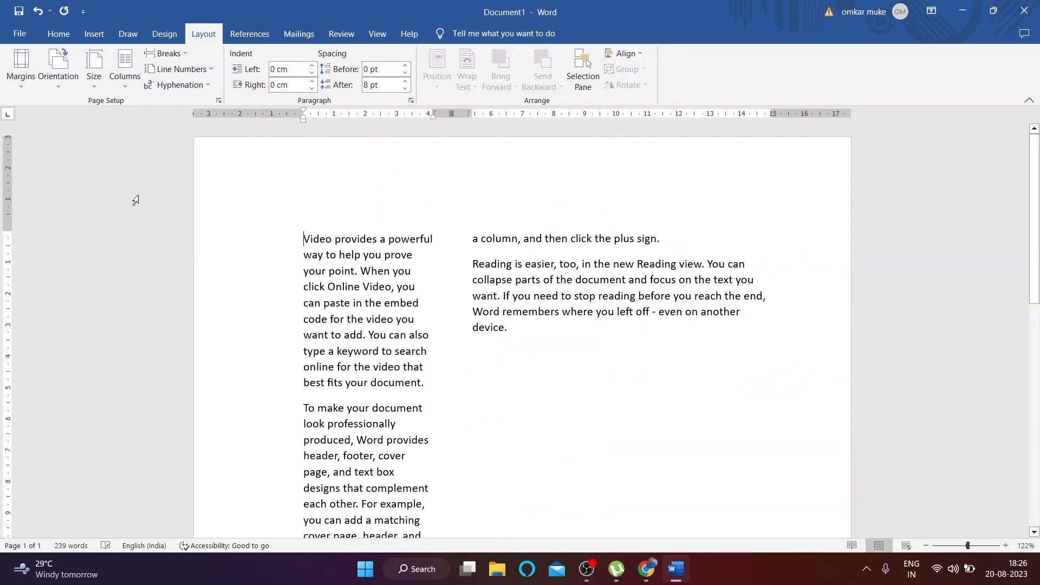
left_click(123, 78)
left_click(153, 225)
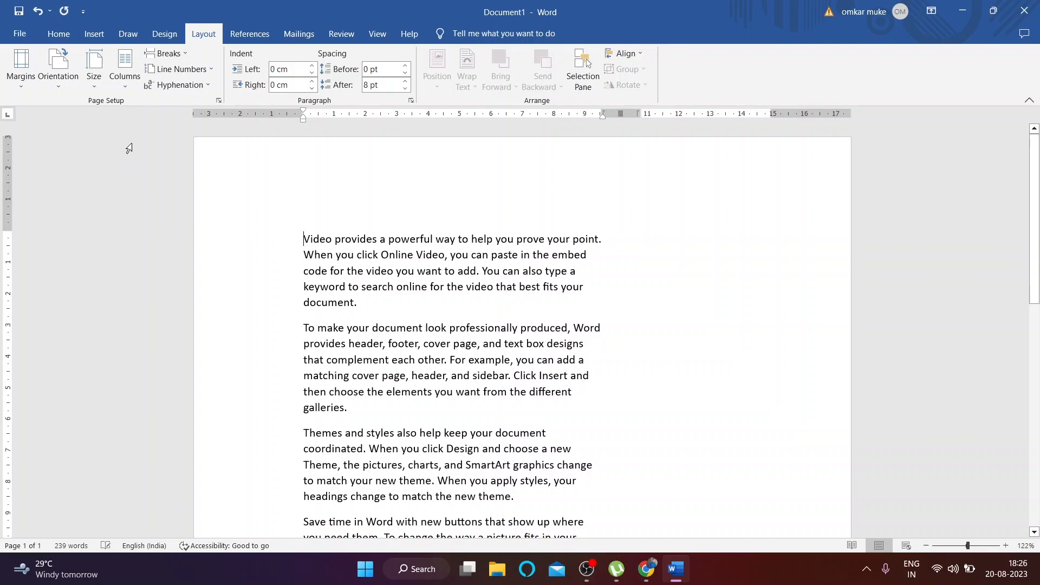
left_click(125, 76)
left_click(156, 109)
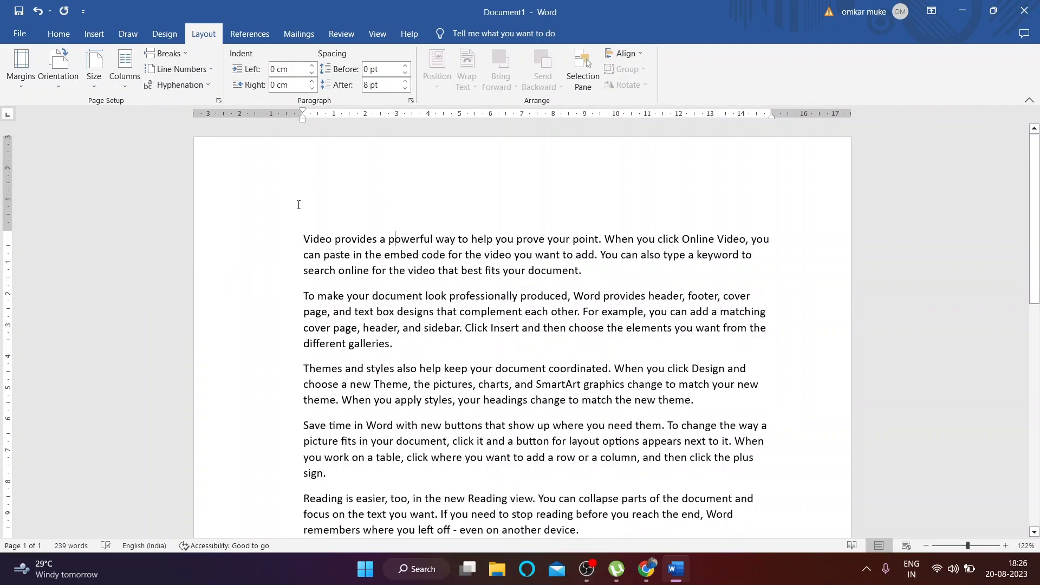
left_click(124, 75)
left_click(151, 135)
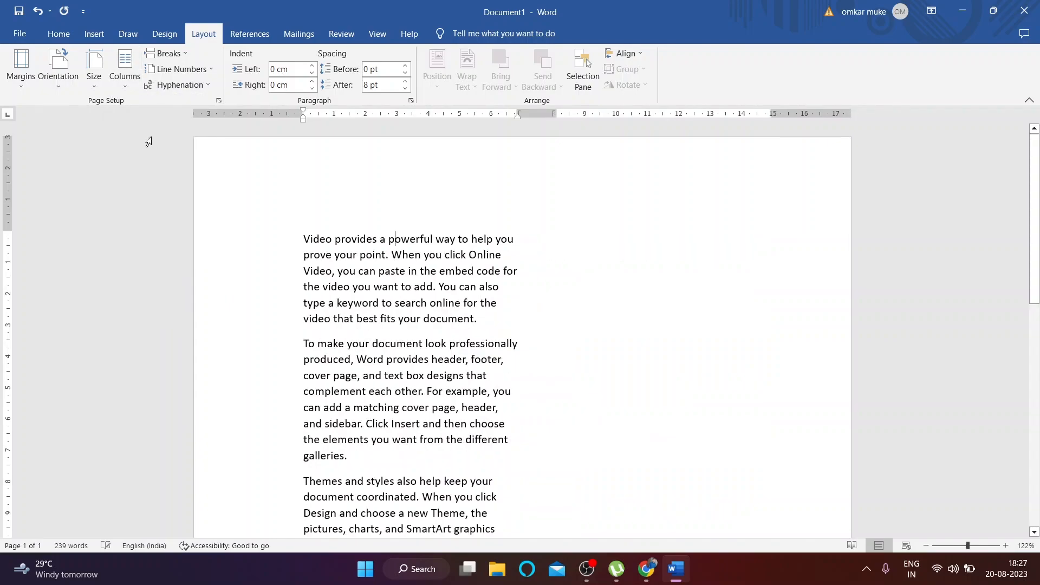
scroll(357, 331, "down", 4)
scroll(367, 334, "up", 3)
scroll(368, 335, "up", 3)
left_click(125, 75)
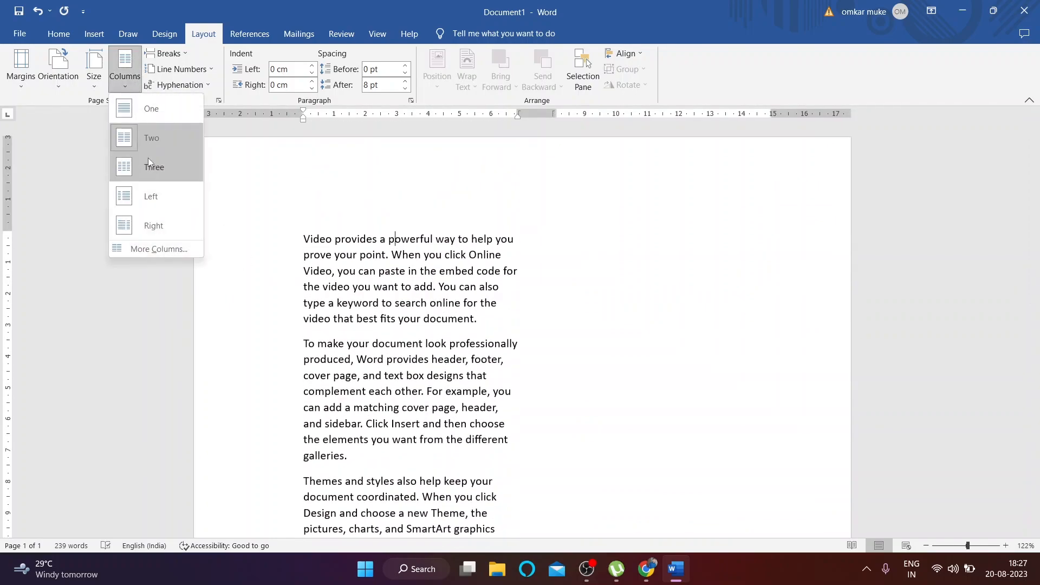
left_click(162, 248)
left_click(472, 230)
left_click(472, 230)
left_click(473, 230)
left_click(473, 229)
left_click(472, 229)
left_click(585, 373)
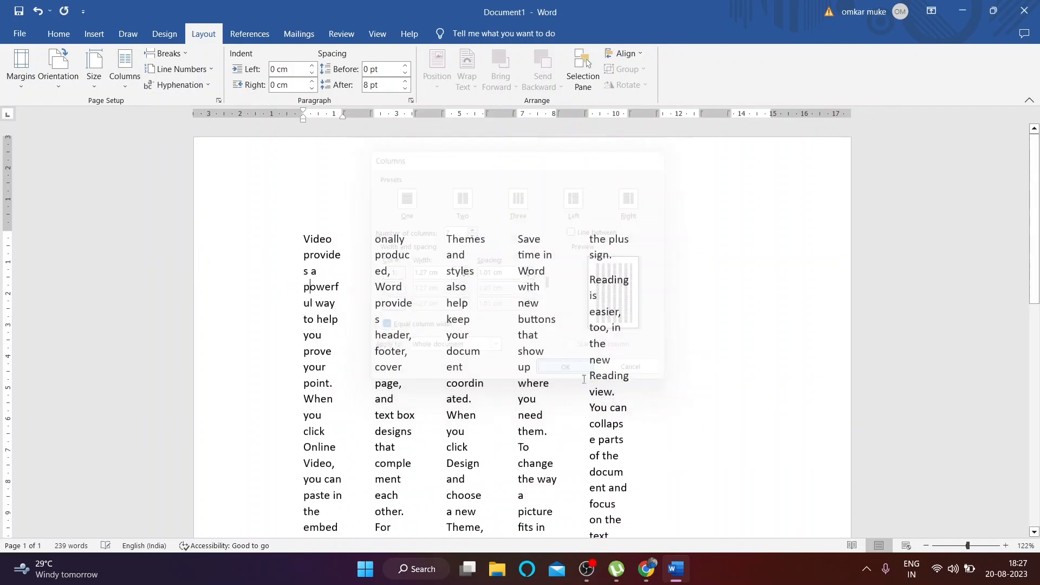
left_click(125, 71)
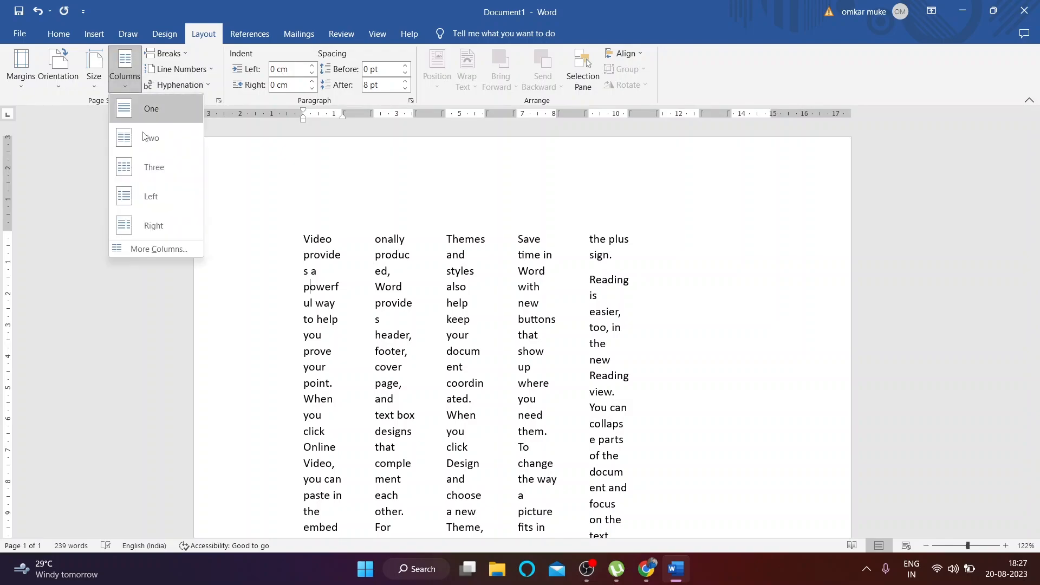
left_click(177, 248)
left_click(636, 374)
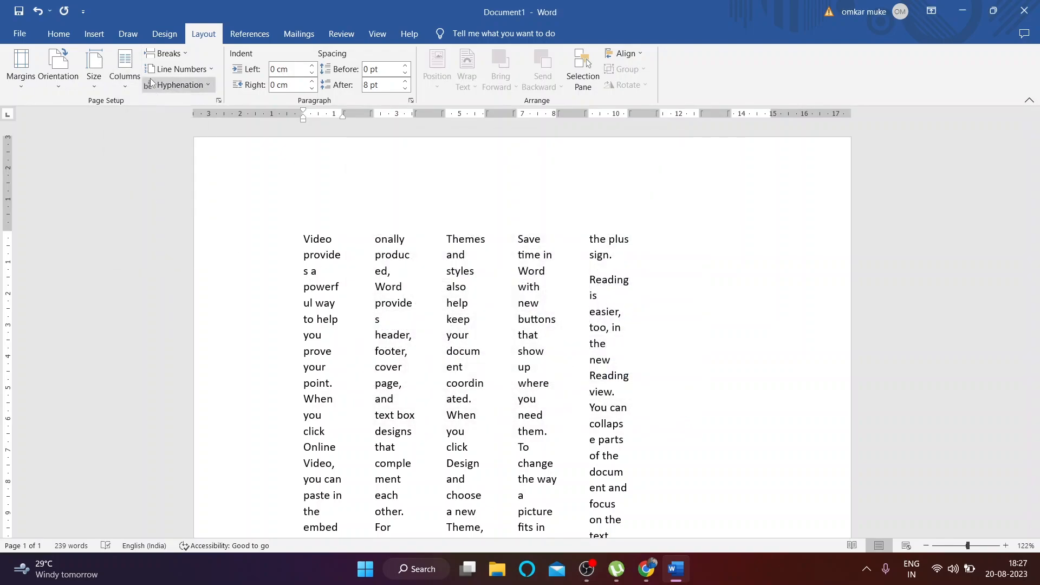
left_click(125, 70)
left_click(164, 108)
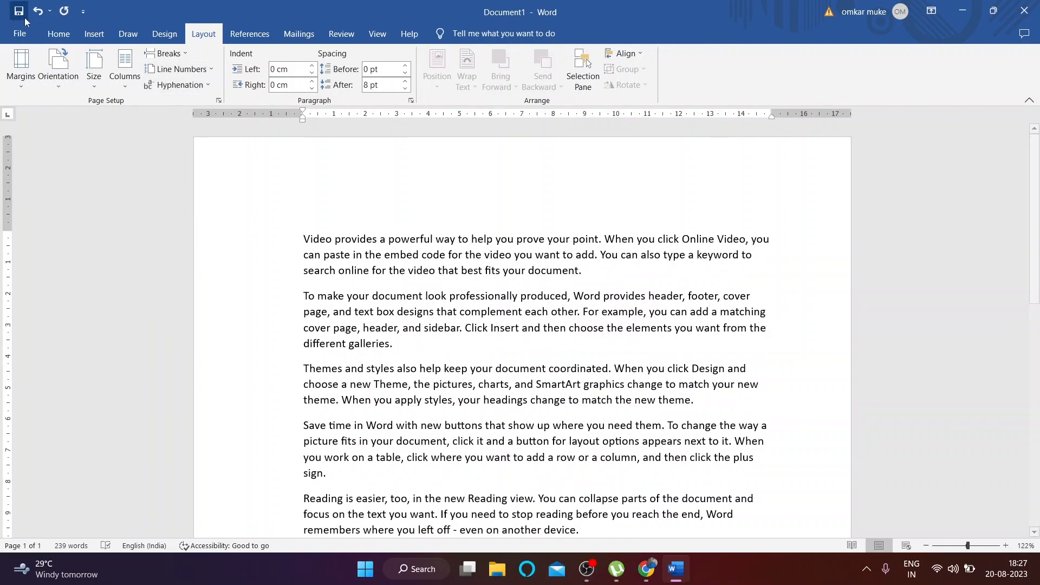
Step: Close the breaks list unused and turn on Continuous line numbers
left_click(189, 56)
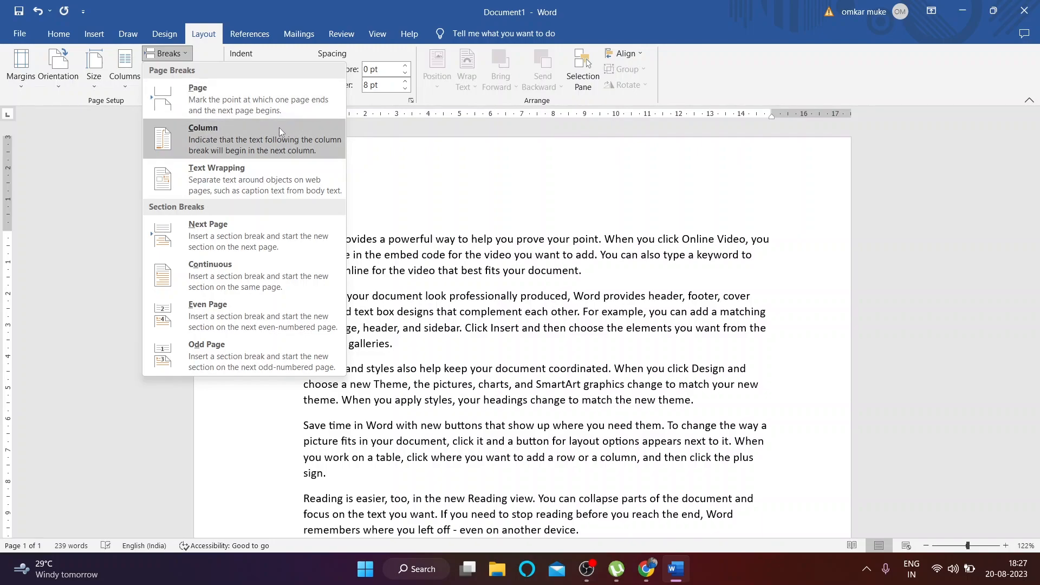
left_click(464, 195)
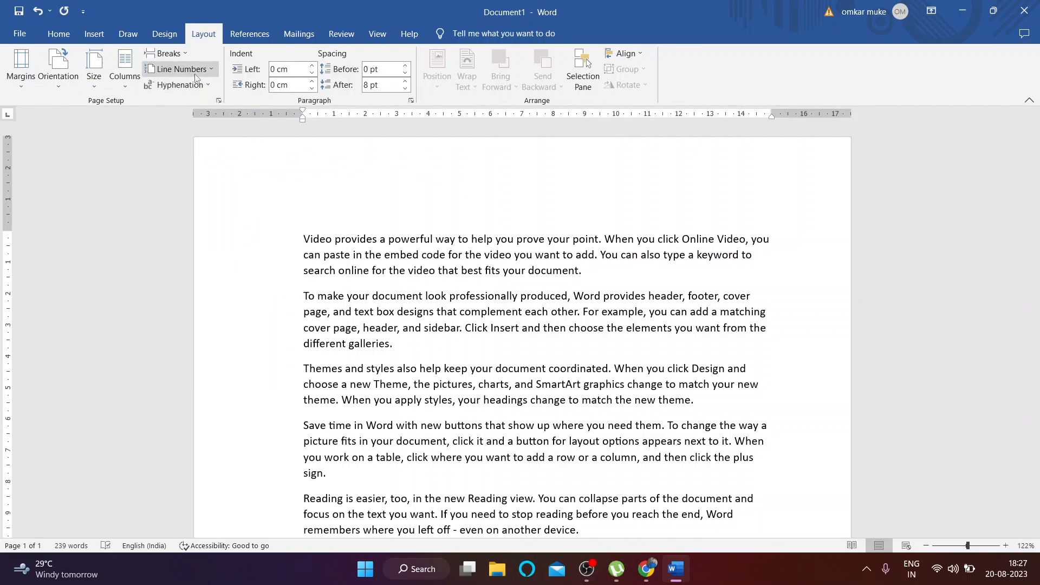
left_click(180, 69)
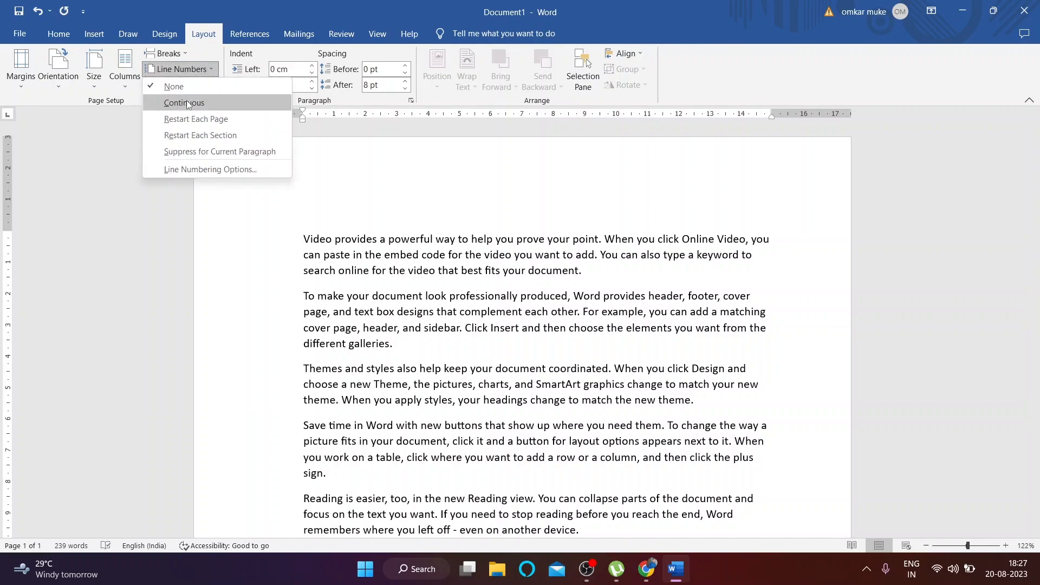
left_click(186, 99)
scroll(287, 283, "down", 10)
scroll(288, 284, "up", 12)
scroll(432, 319, "down", 3)
scroll(600, 353, "down", 2)
Step: Start a new paragraph after the last line to extend the sample text
key("Return")
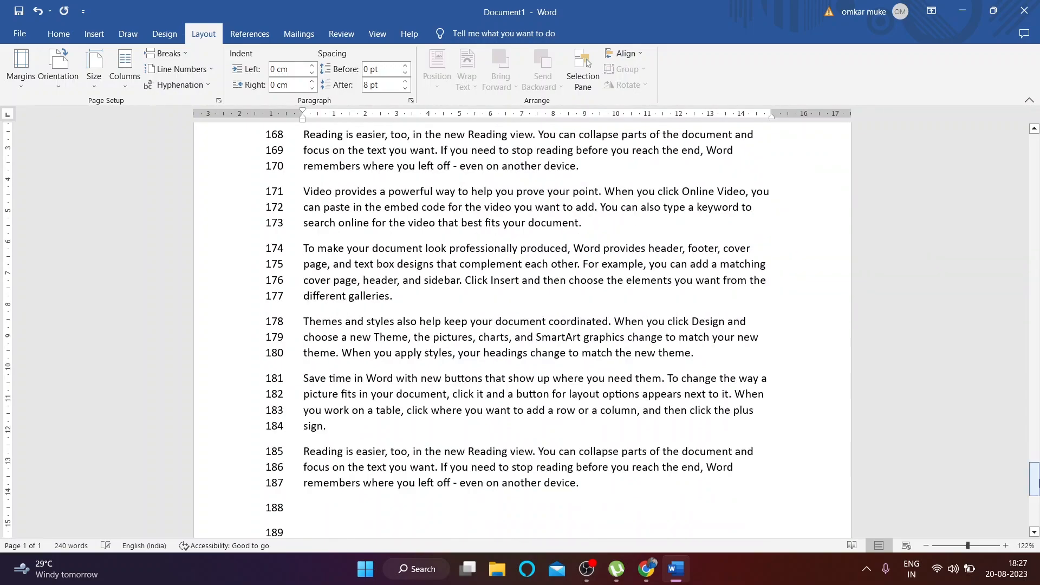
left_click_drag(1034, 482, 1029, 160)
scroll(291, 486, "down", 12)
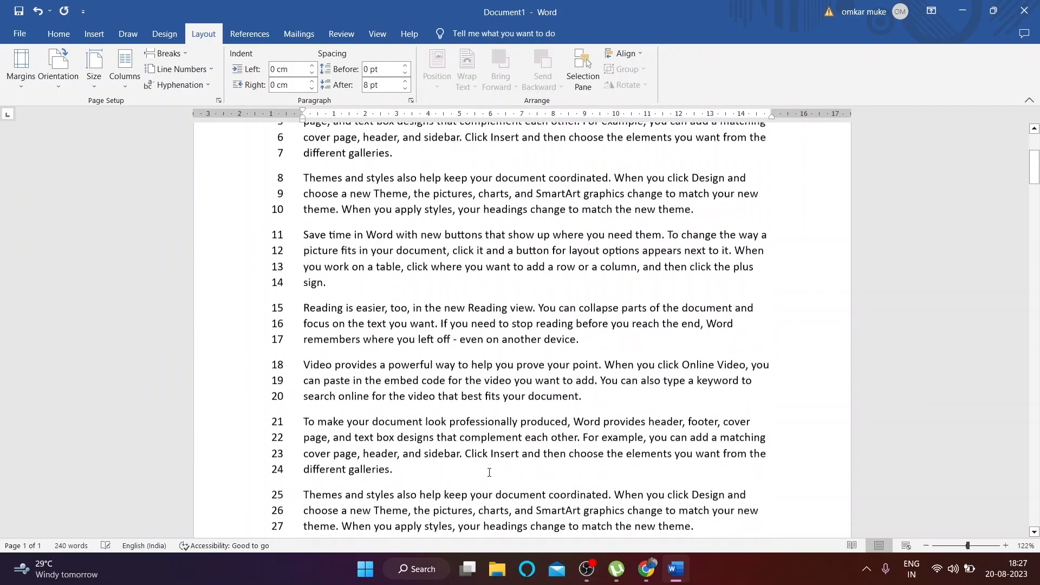
scroll(291, 486, "down", 5)
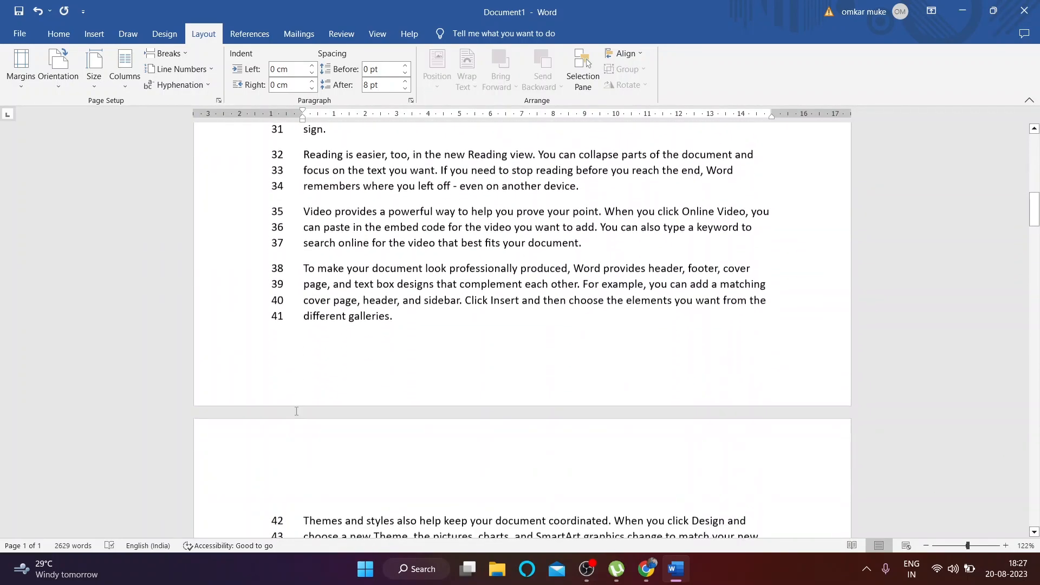
scroll(291, 415, "up", 15)
scroll(341, 443, "up", 1)
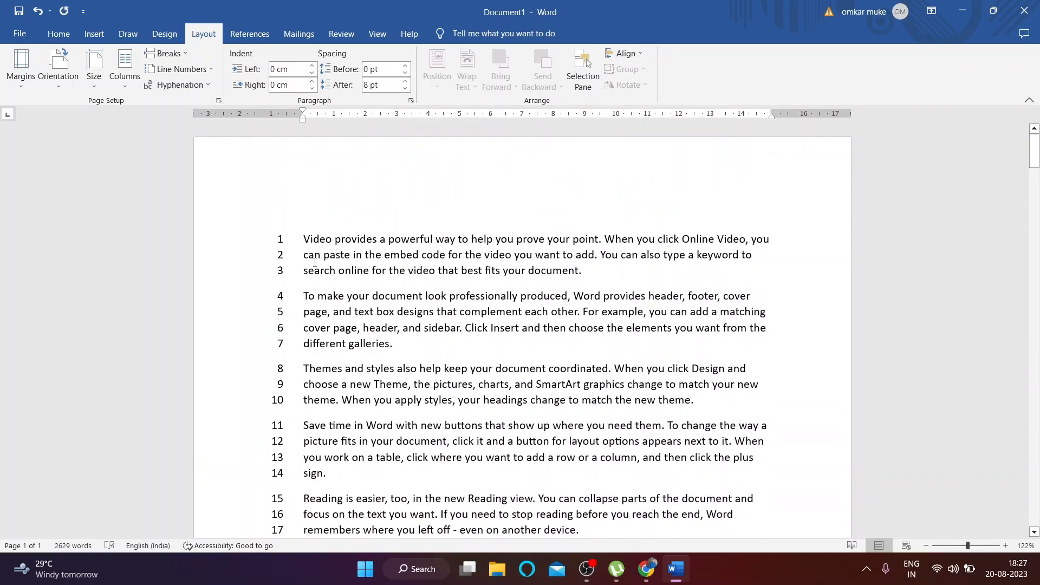
Step: Set line numbers to Restart Each Page and check them across the five pages
left_click(184, 69)
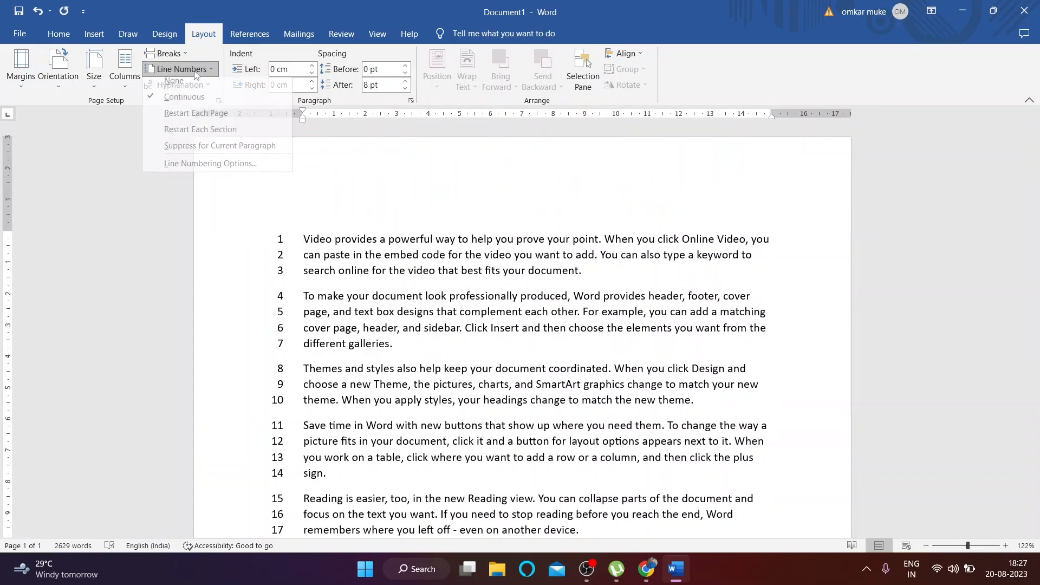
left_click(210, 116)
scroll(308, 256, "down", 10)
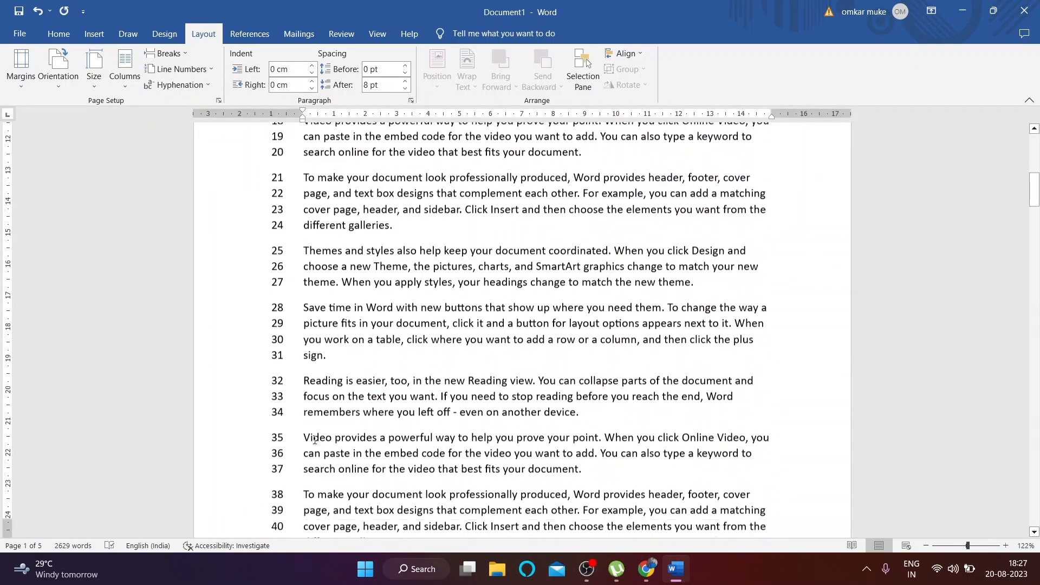
scroll(275, 362, "down", 5)
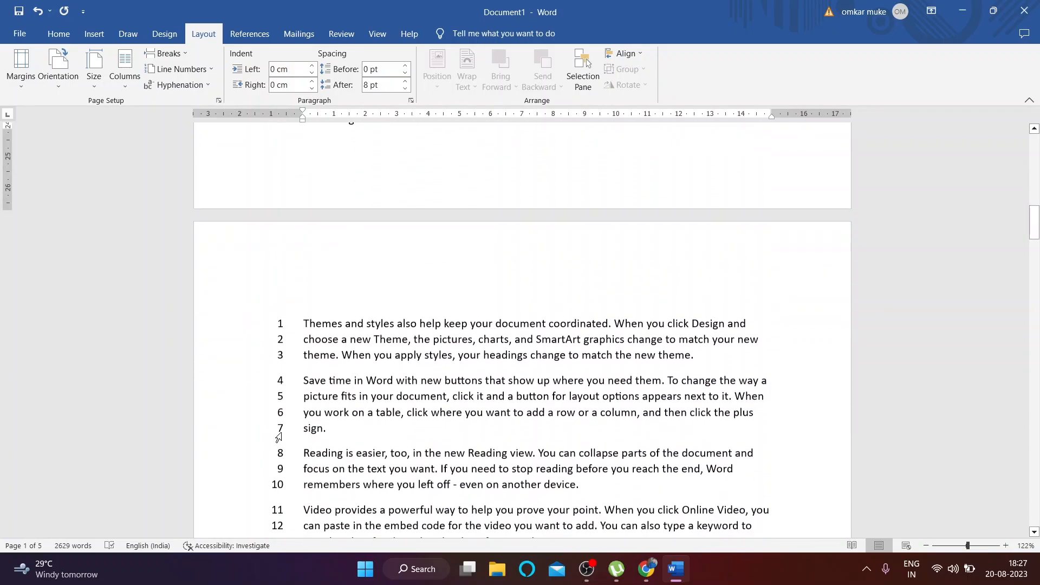
scroll(287, 422, "up", 12)
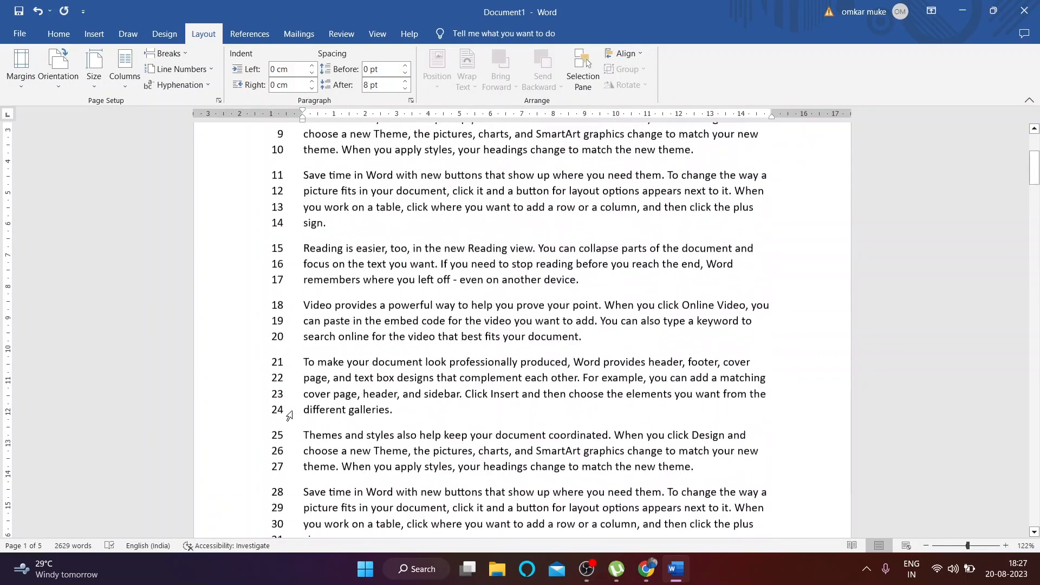
scroll(304, 434, "down", 7)
scroll(304, 434, "down", 20)
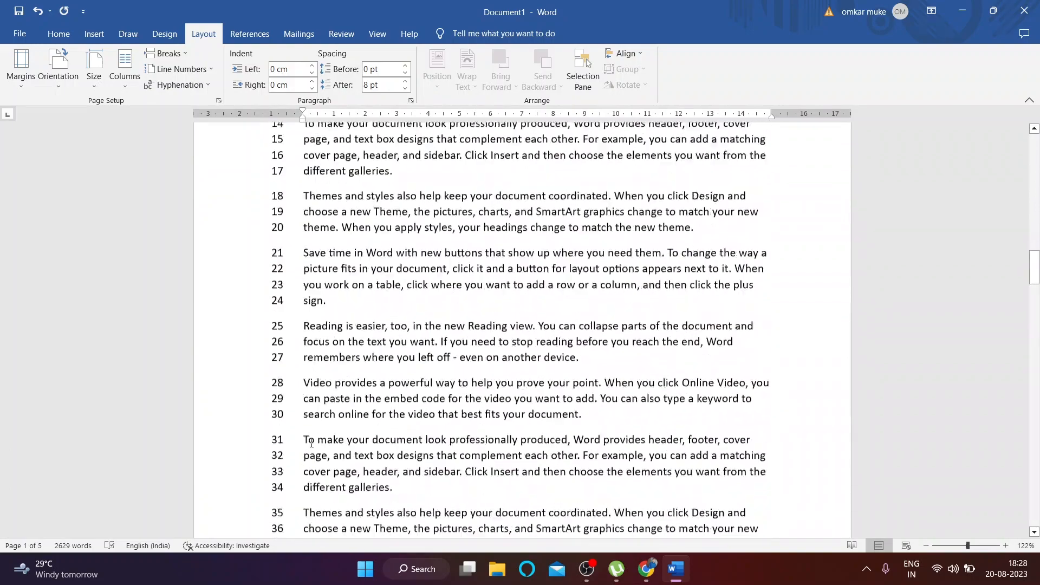
scroll(284, 315, "down", 3)
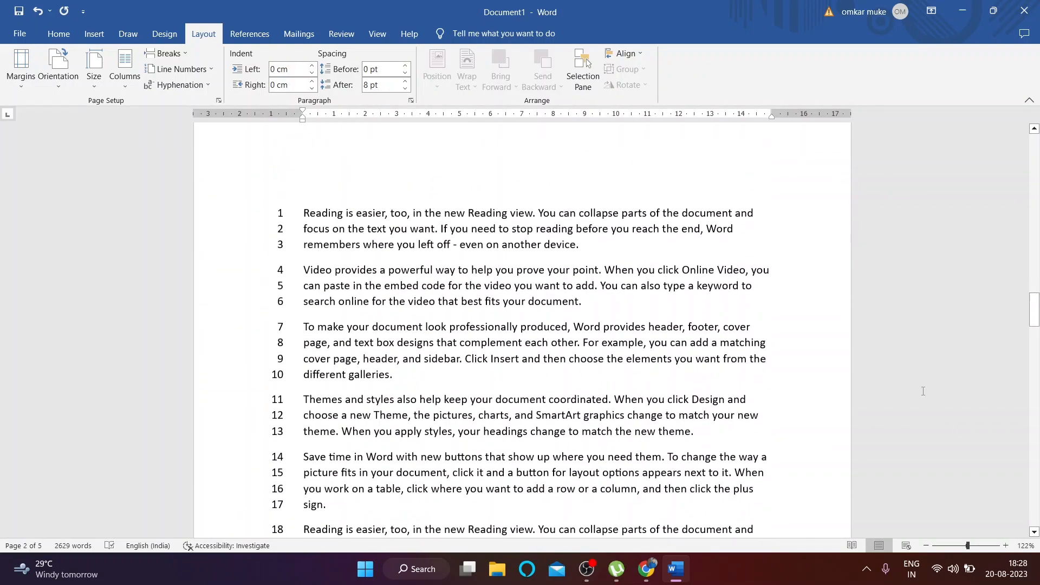
left_click_drag(1036, 319, 1035, 331)
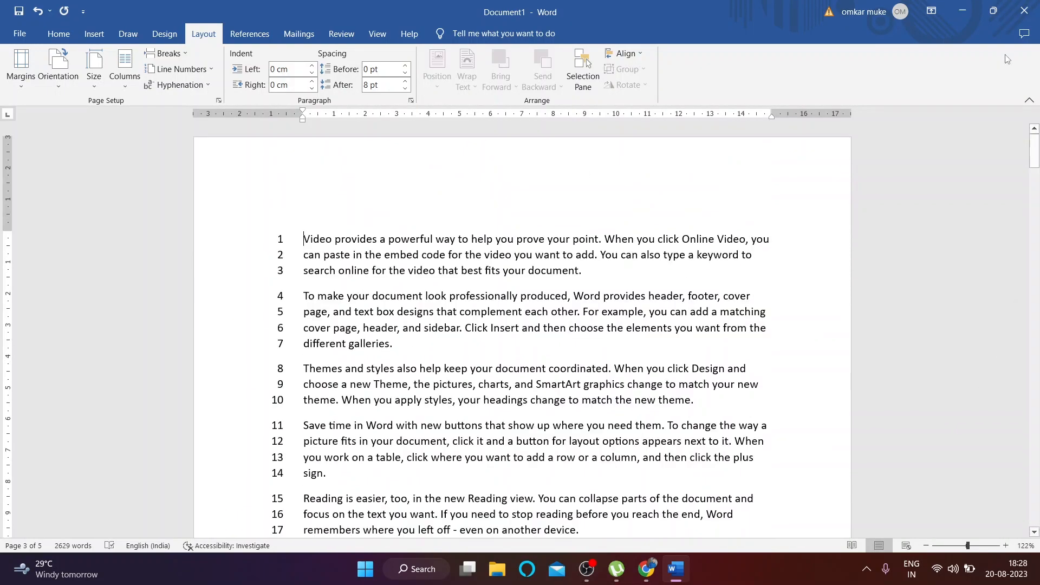
Step: Try restart-each-section, none and continuous line numbering on the first four paragraphs
left_click(179, 69)
left_click(220, 142)
left_click_drag(301, 233, 328, 476)
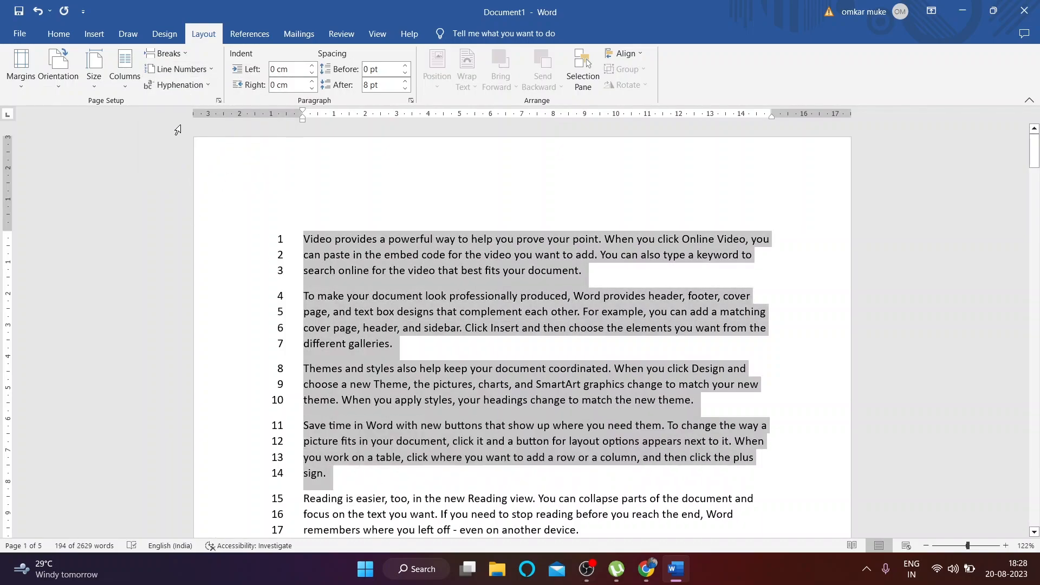
left_click(184, 70)
left_click(209, 142)
left_click(201, 70)
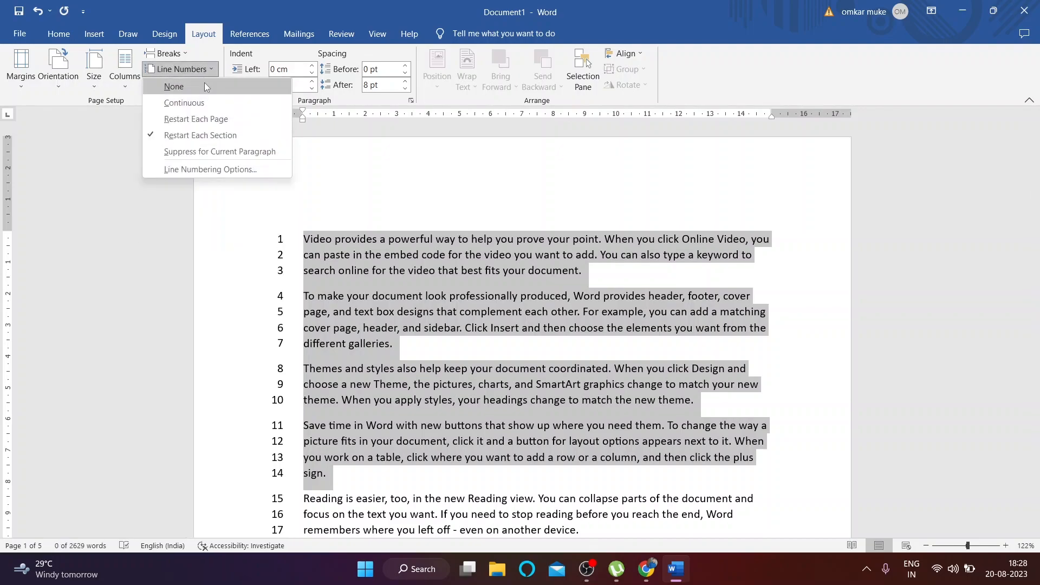
left_click(203, 81)
left_click(201, 75)
left_click(198, 142)
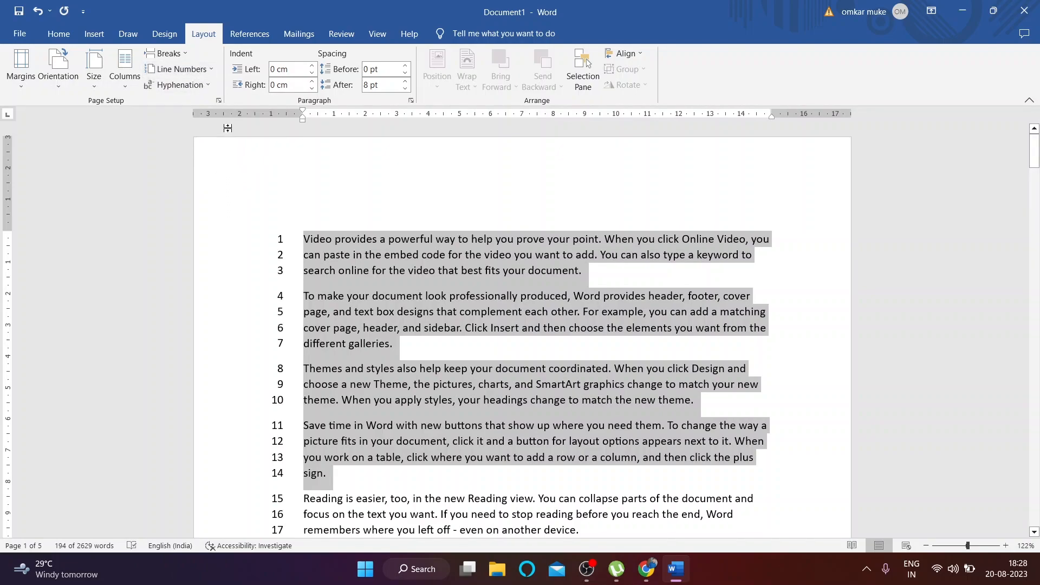
left_click(181, 68)
left_click(207, 104)
Step: Suppress line numbers for the paragraphs on lines 18 to 27
scroll(307, 237, "down", 7)
left_click(307, 237)
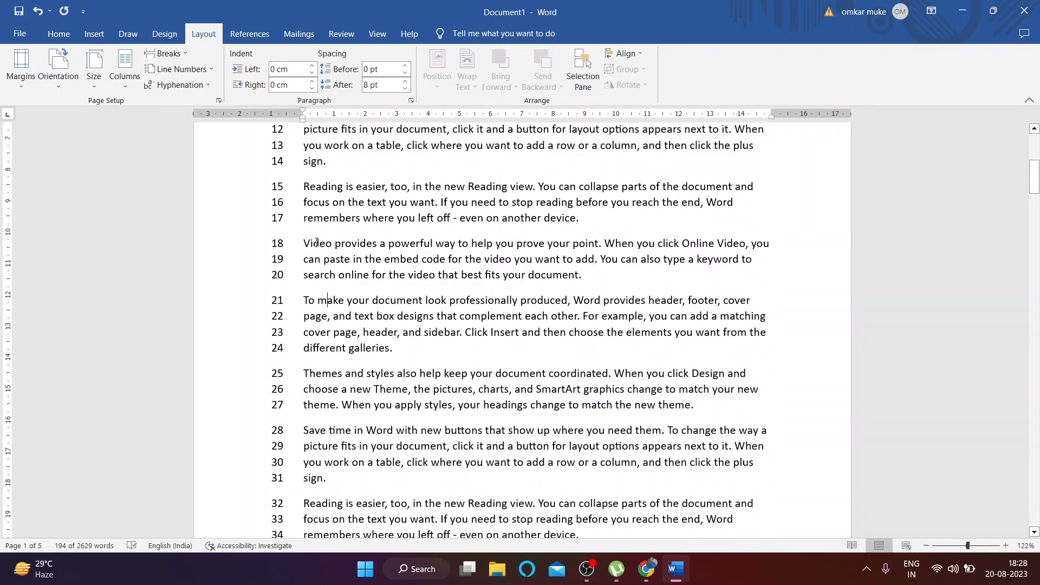
left_click_drag(303, 236, 715, 401)
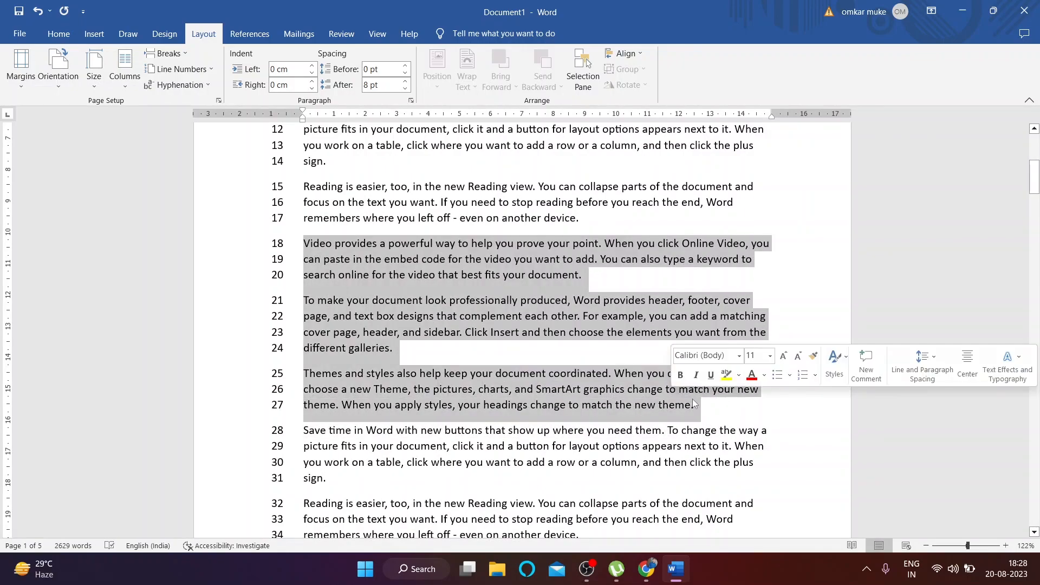
left_click(181, 69)
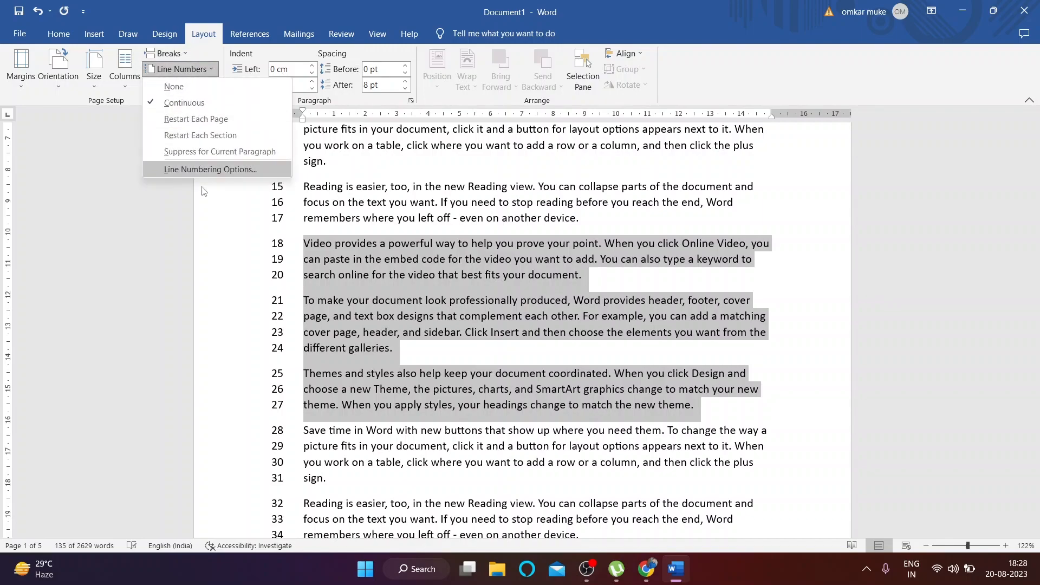
left_click(226, 153)
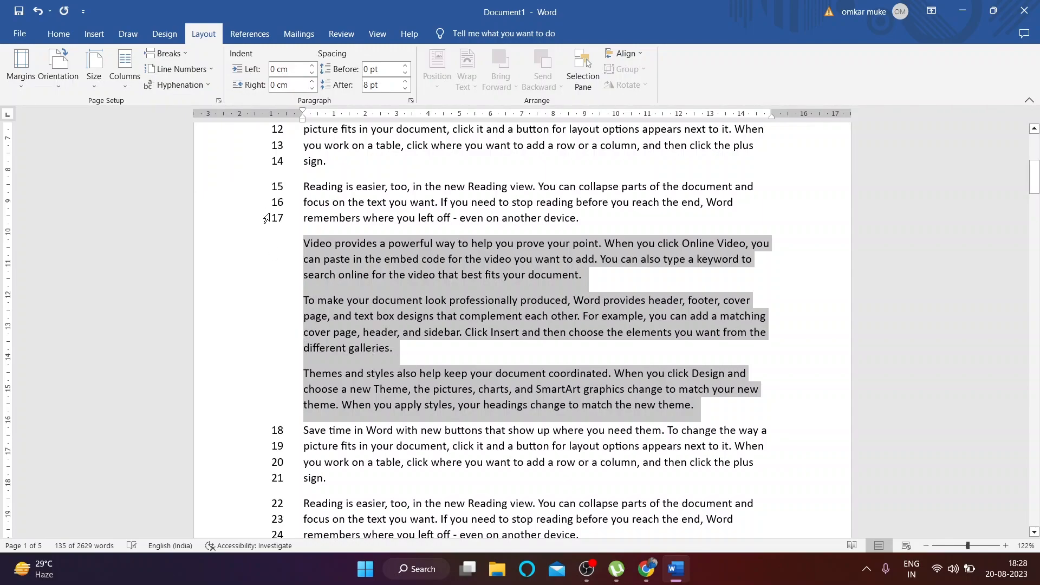
Step: With the caret before 'Video', set Line Numbers to None for the whole document
scroll(282, 303, "up", 2)
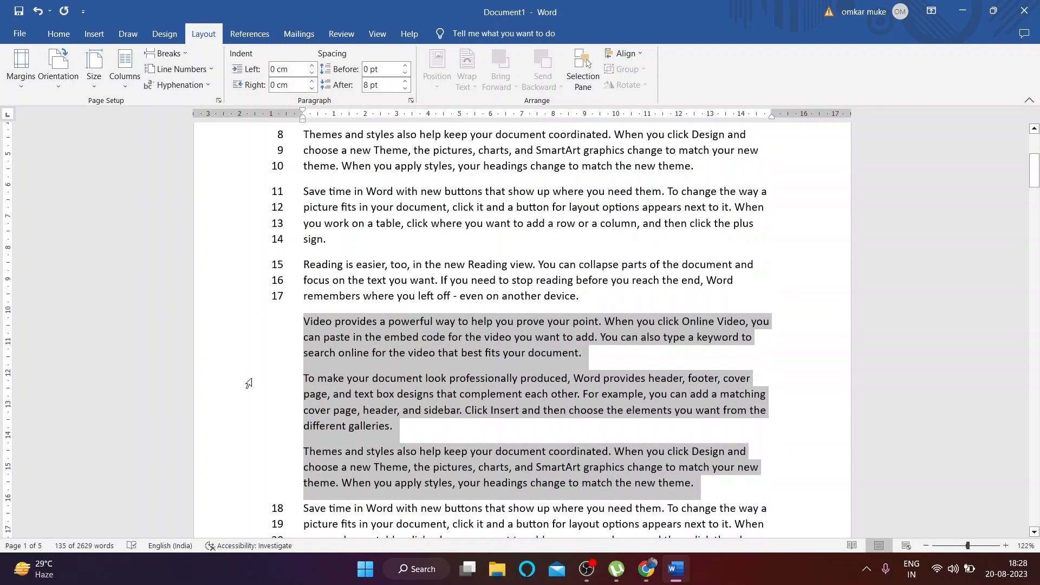
scroll(274, 312, "down", 4)
scroll(280, 348, "up", 8)
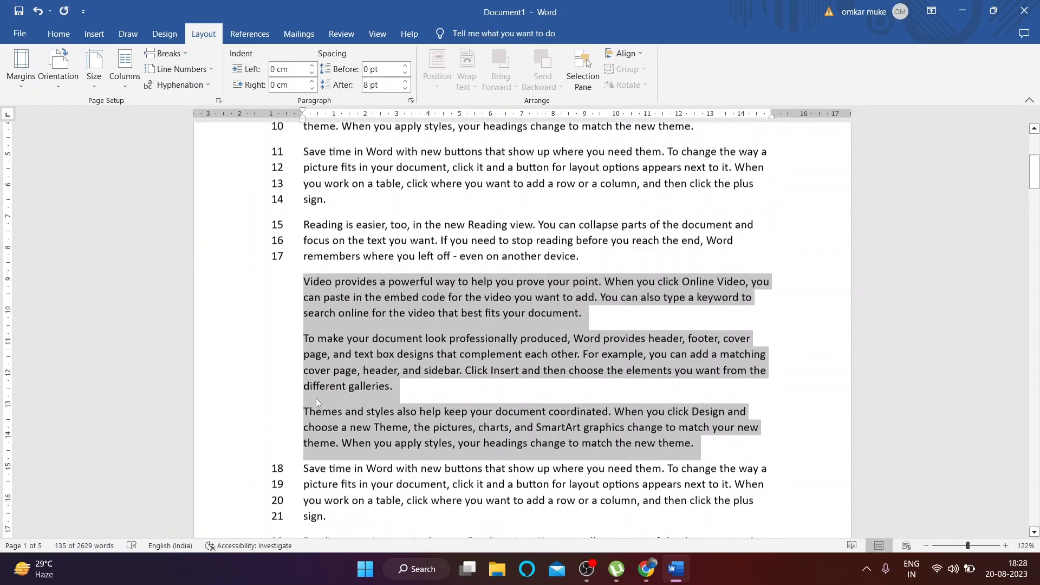
scroll(258, 181, "up", 2)
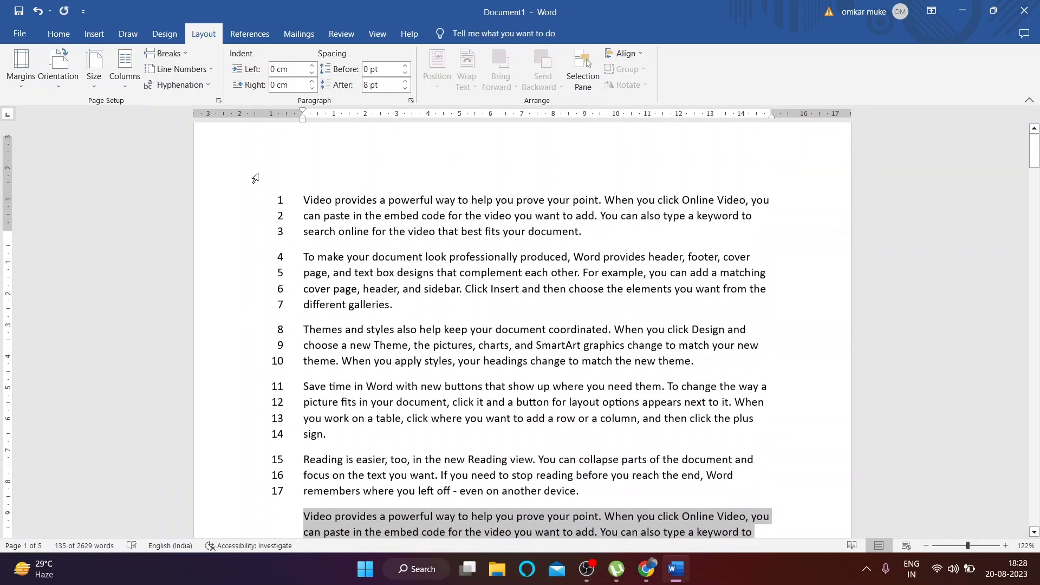
left_click(300, 232)
left_click(304, 234)
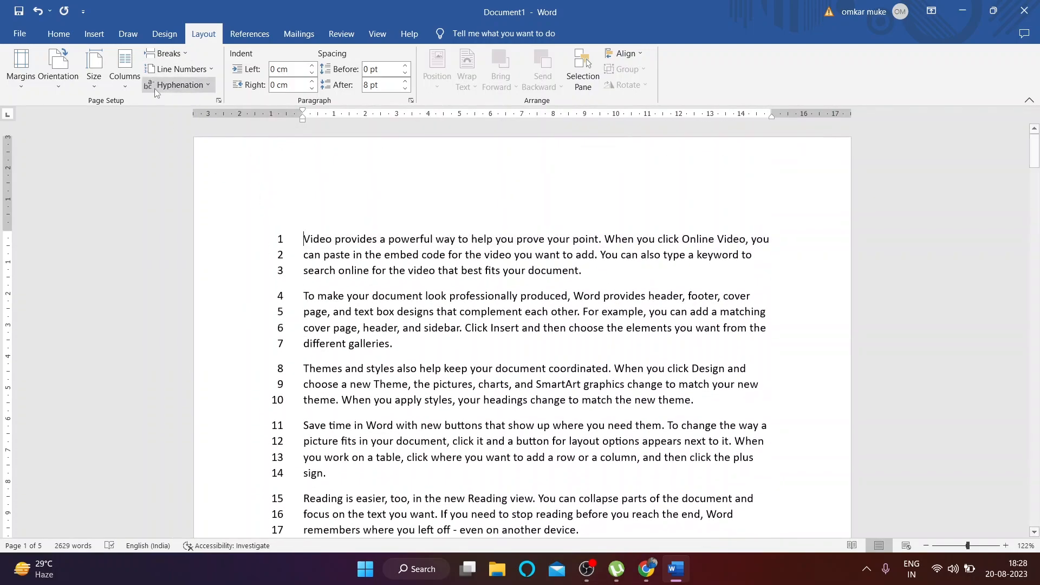
left_click(212, 72)
left_click(207, 87)
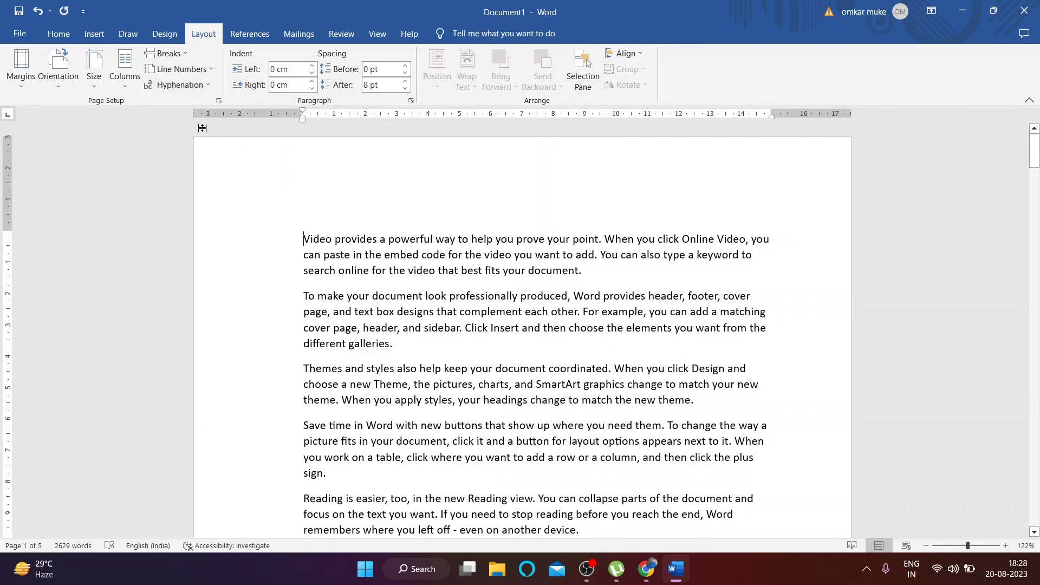
Step: Turn on automatic hyphenation for the document
left_click(192, 83)
left_click(818, 310)
scroll(764, 317, "down", 1)
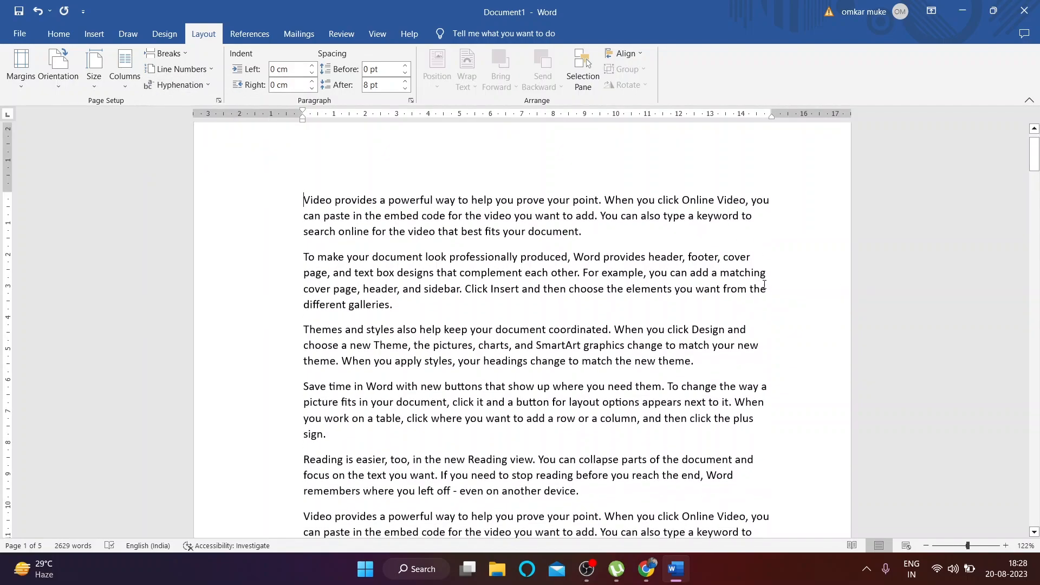
scroll(772, 362, "down", 2)
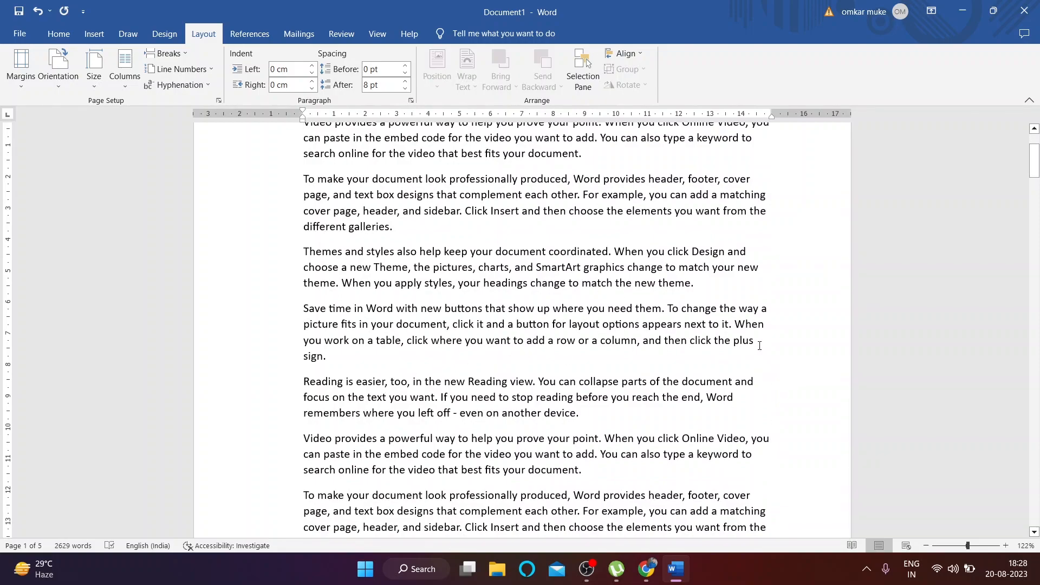
scroll(759, 331, "down", 5)
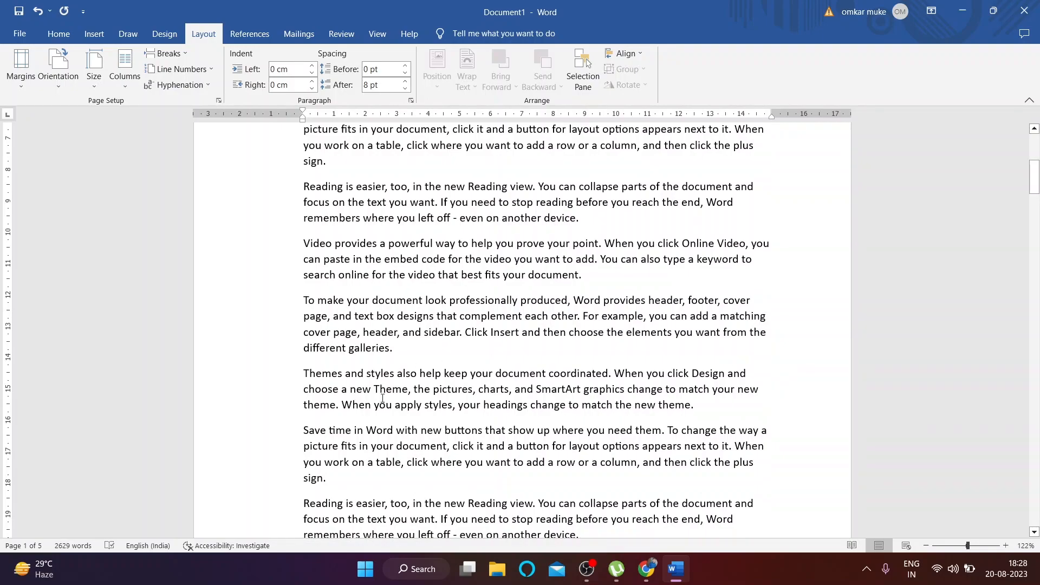
scroll(352, 370, "up", 6)
left_click(186, 84)
left_click(208, 118)
Step: Review the split words, set hyphenation back to None, and show the Home tools
scroll(737, 283, "down", 5)
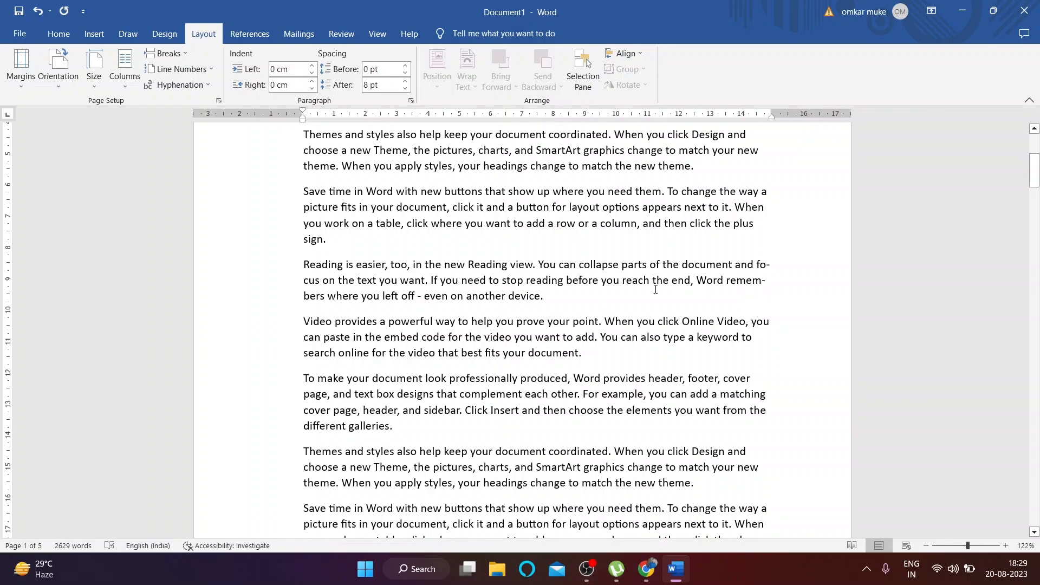
scroll(756, 368, "down", 5)
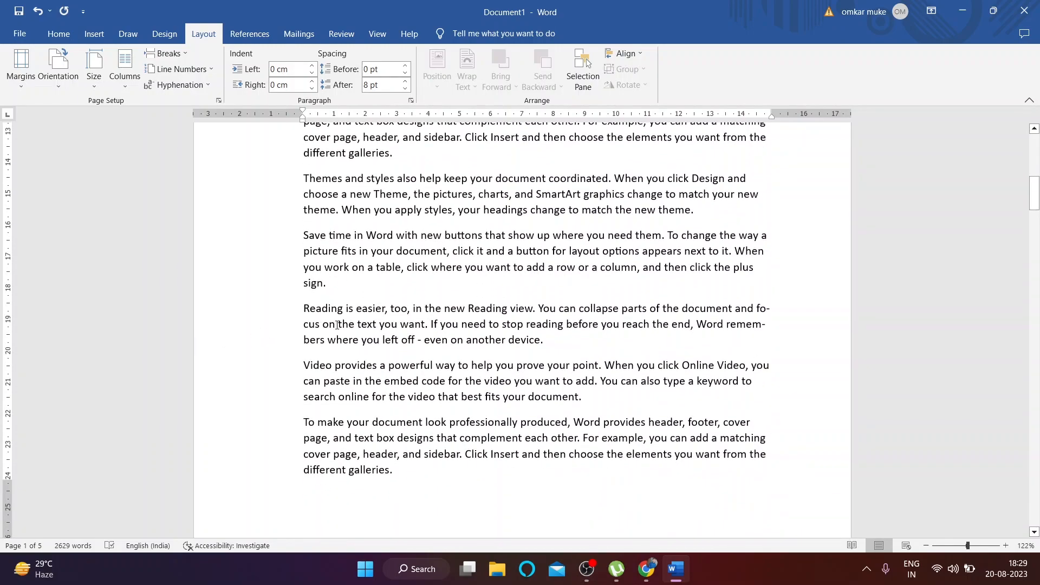
scroll(771, 360, "up", 4)
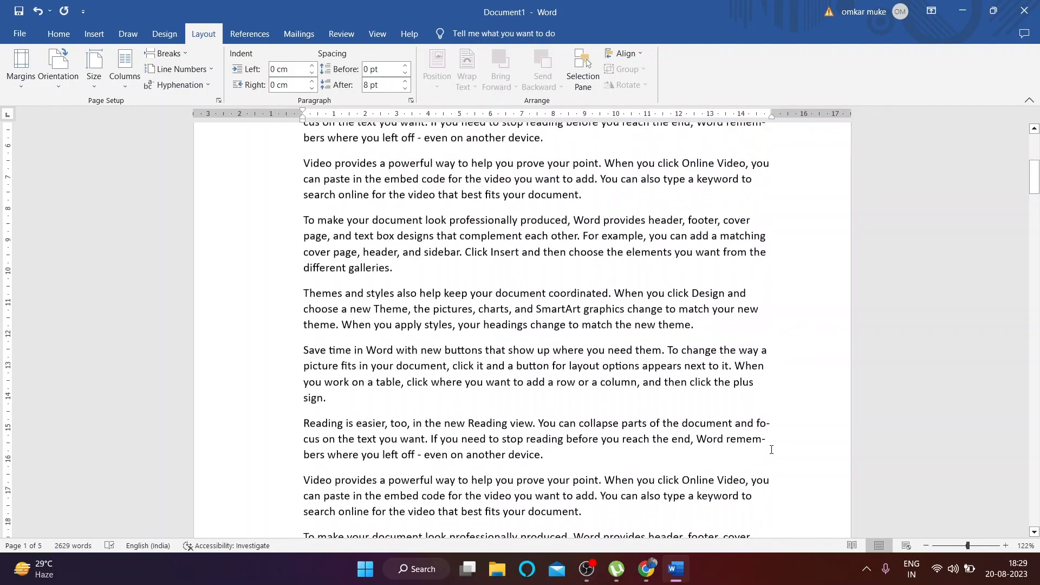
left_click(177, 74)
left_click(126, 107)
left_click(174, 87)
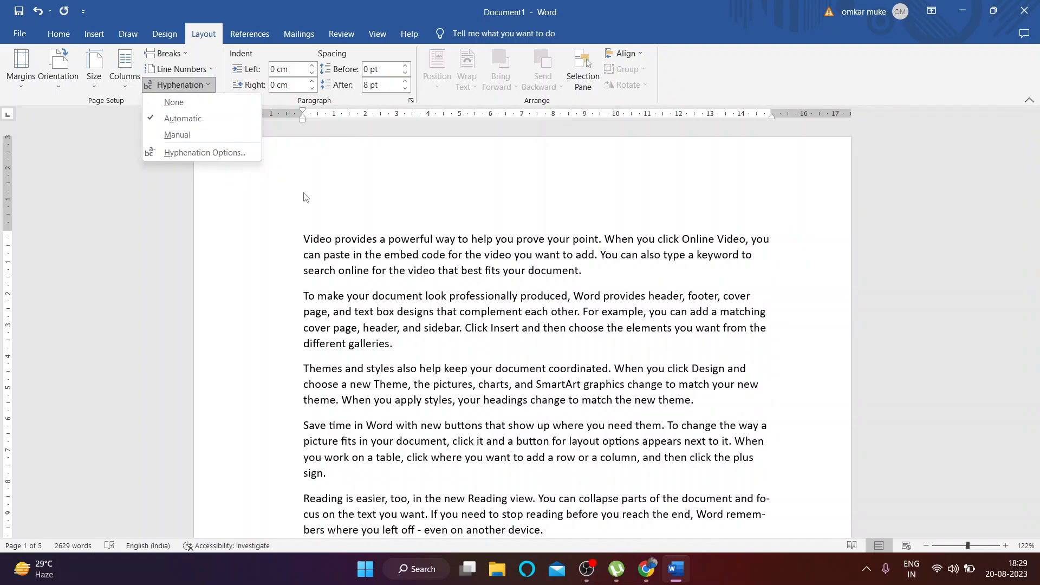
left_click(190, 102)
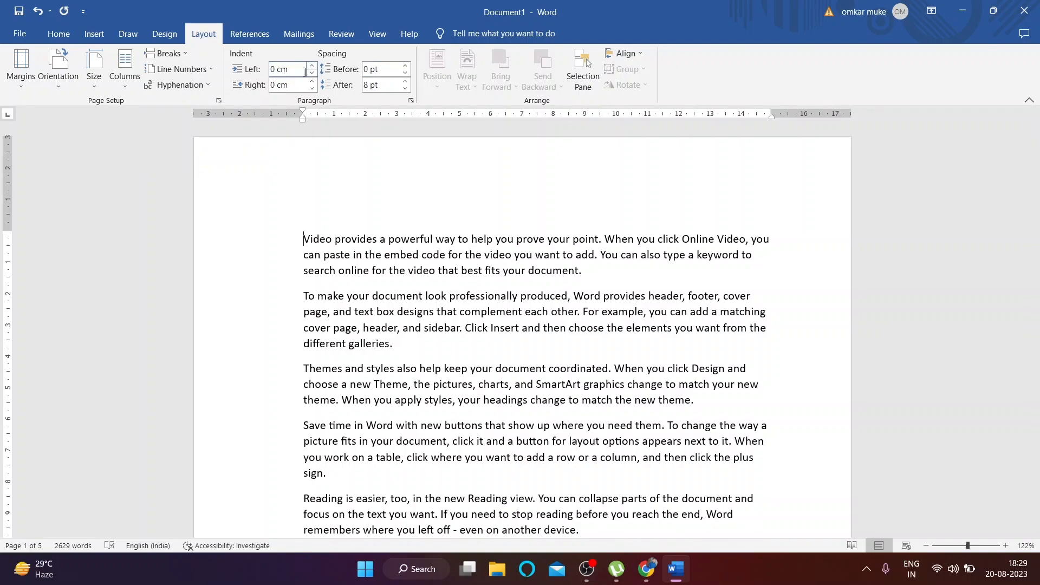
left_click(61, 34)
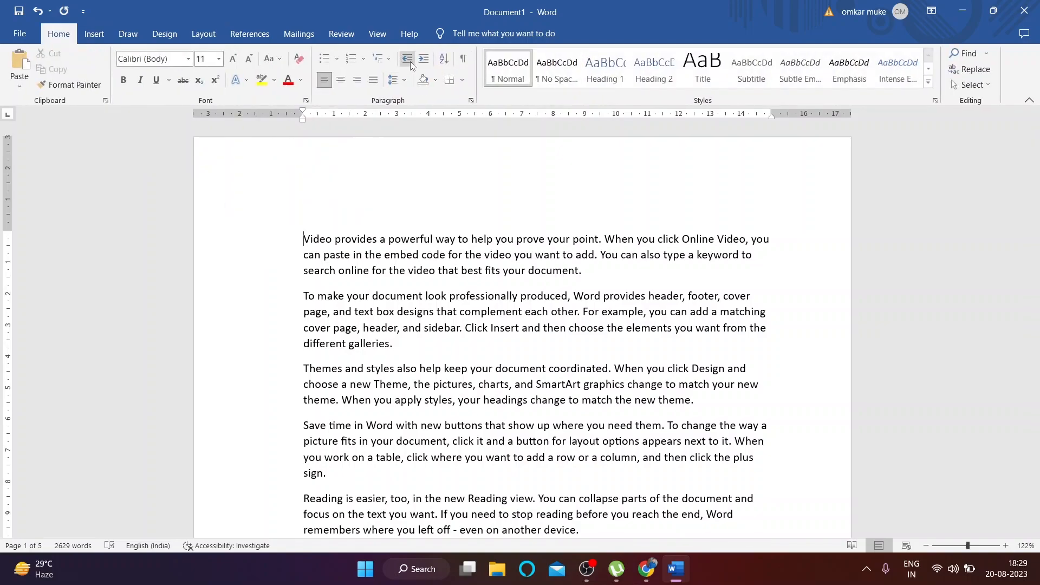
Step: Try a 0.2 cm and then negative left indents on the first paragraph, returning to 0 cm
triple_click(308, 234)
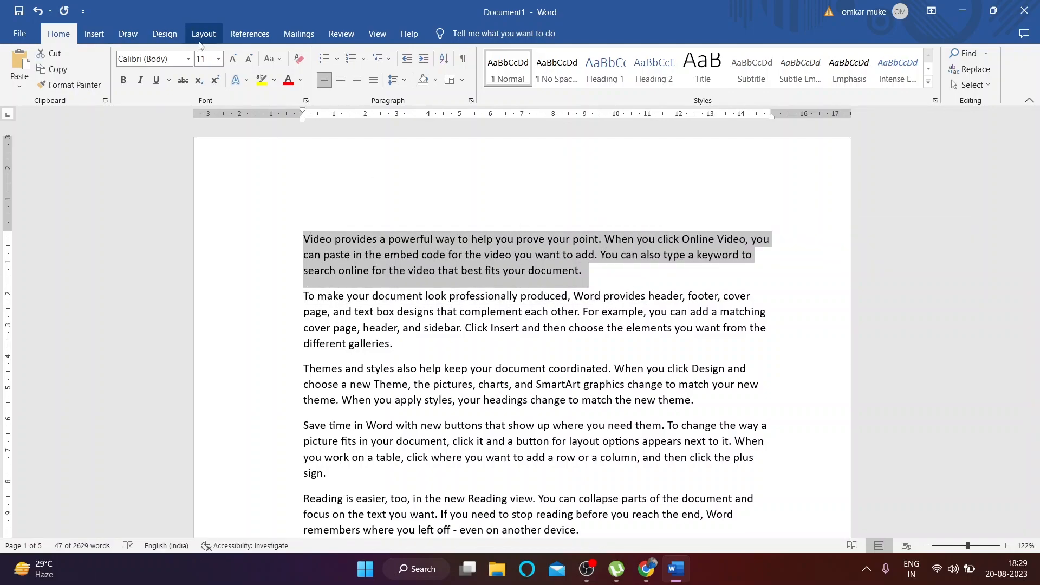
left_click(204, 33)
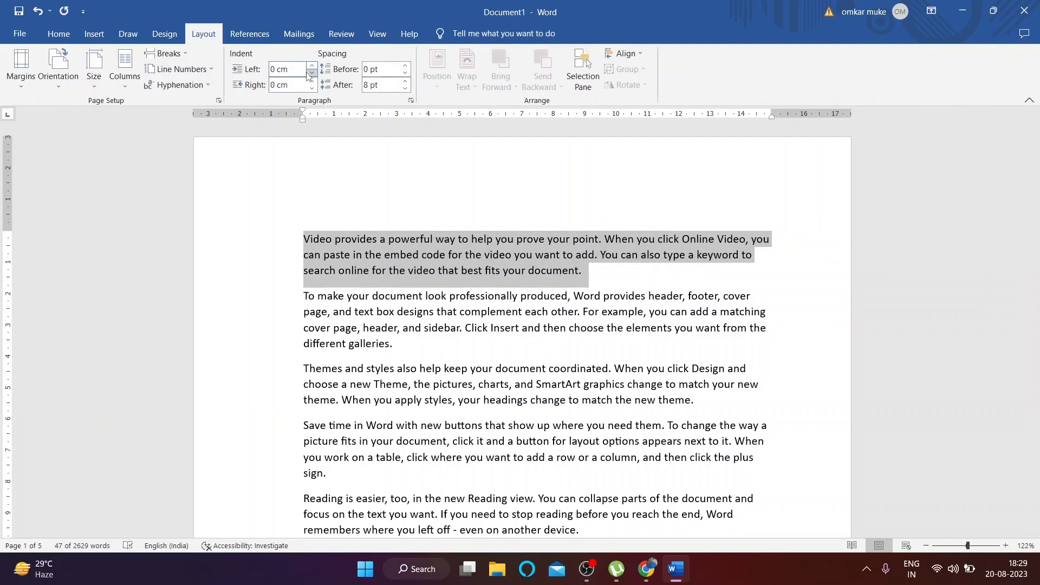
left_click(312, 66)
left_click(312, 66)
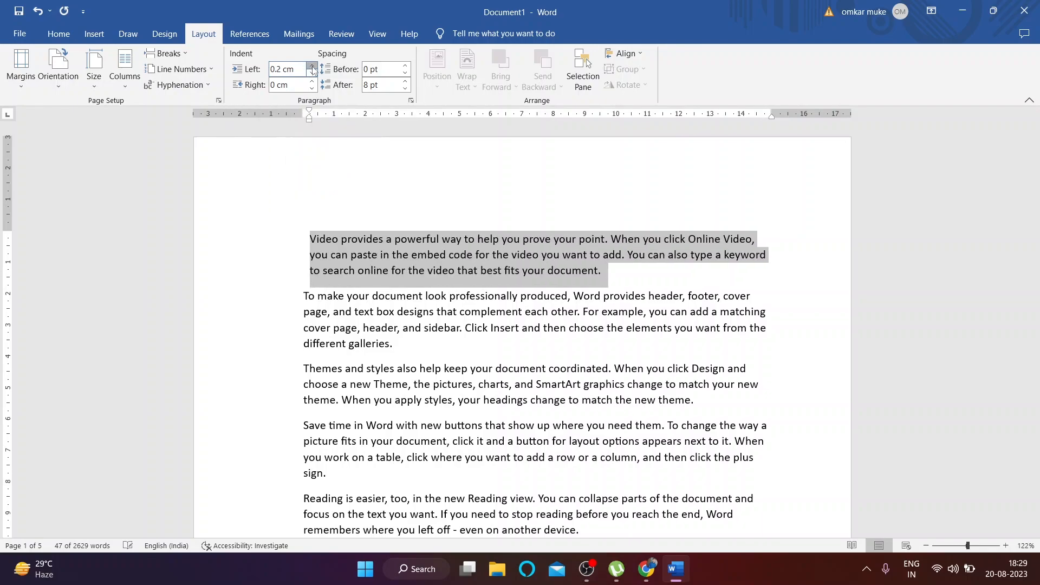
left_click(312, 74)
left_click(312, 75)
left_click(312, 74)
left_click(313, 75)
left_click(312, 75)
left_click(312, 75)
left_click(312, 75)
left_click(312, 75)
left_click(312, 75)
left_click(312, 75)
left_click(312, 74)
left_click(312, 75)
left_click(312, 75)
left_click(312, 66)
left_click(312, 66)
left_click(312, 66)
left_click(312, 66)
left_click(312, 66)
left_click(312, 66)
left_click(312, 66)
left_click(312, 66)
left_click(312, 66)
left_click(312, 66)
left_click(312, 75)
left_click(313, 89)
Step: Widen the paragraph with a -0.6 cm or lower right indent, then restore it to 0 cm
left_click(312, 88)
left_click(312, 88)
left_click(312, 88)
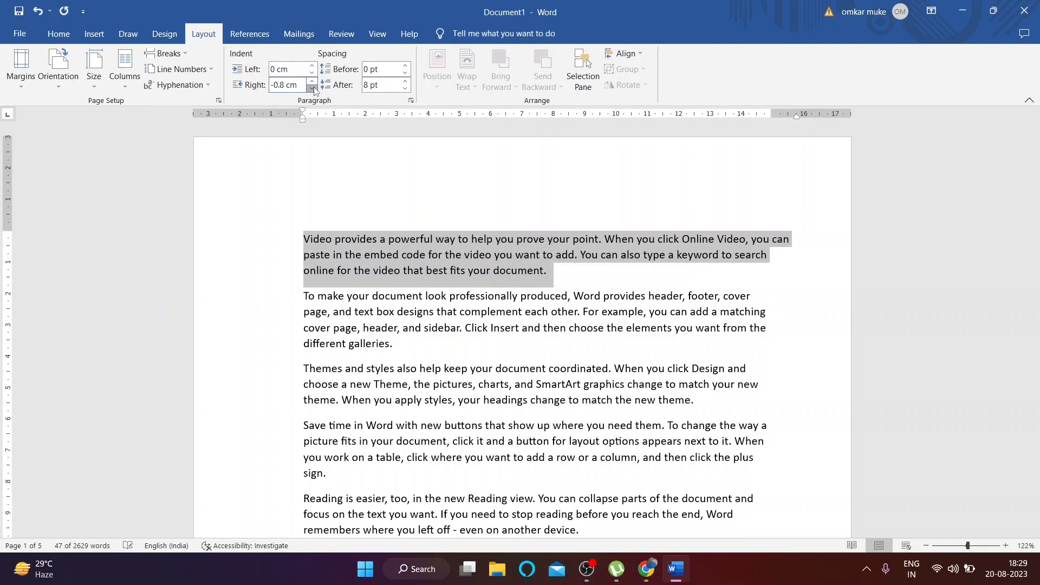
left_click(313, 88)
left_click(313, 88)
left_click(313, 89)
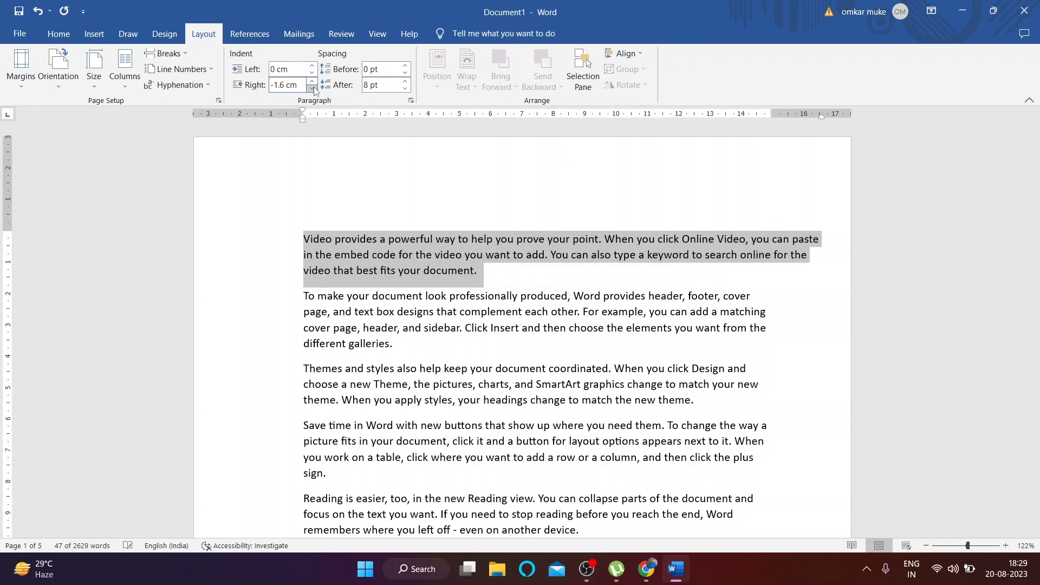
left_click(314, 81)
left_click(313, 81)
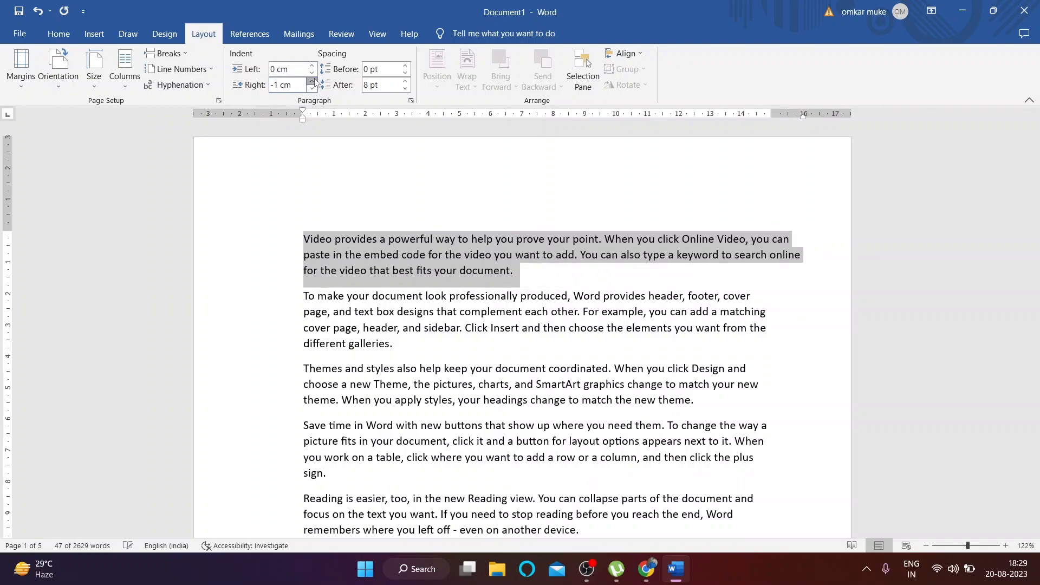
left_click(313, 81)
left_click(313, 81)
left_click(313, 80)
left_click(313, 81)
left_click(313, 80)
left_click(313, 80)
left_click(313, 80)
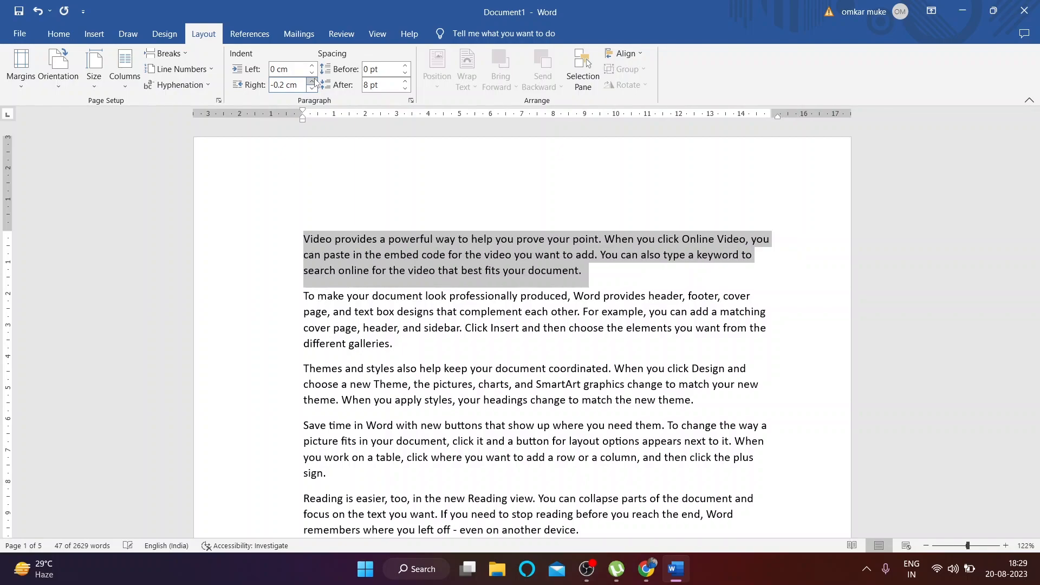
left_click(312, 81)
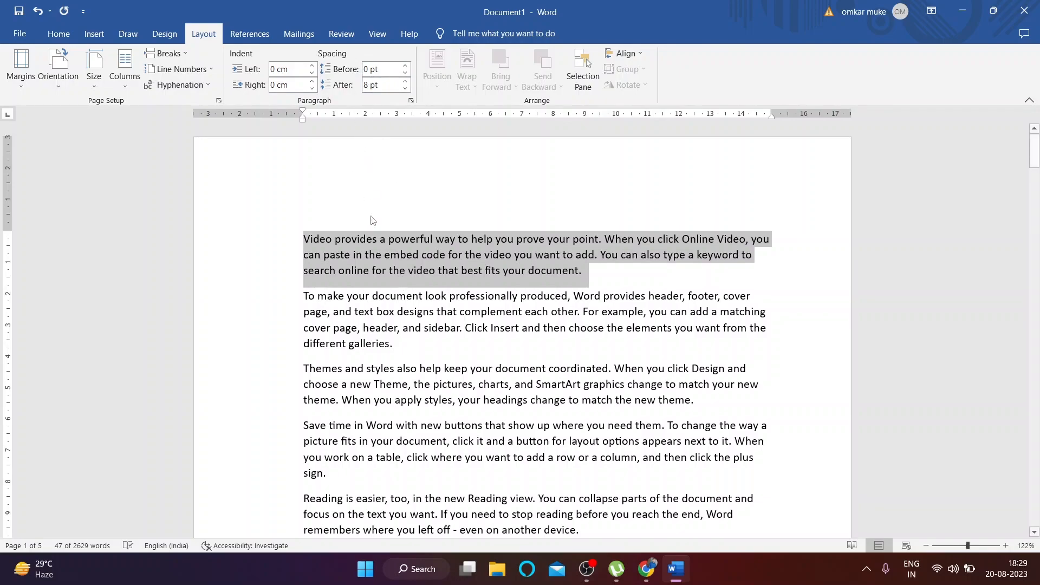
Step: Try 72 pt and 60 pt space before the first paragraph, ending at 0 pt before, 12 pt after
left_click_drag(406, 67, 405, 89)
left_click(405, 73)
left_click(405, 73)
left_click_drag(402, 74, 405, 74)
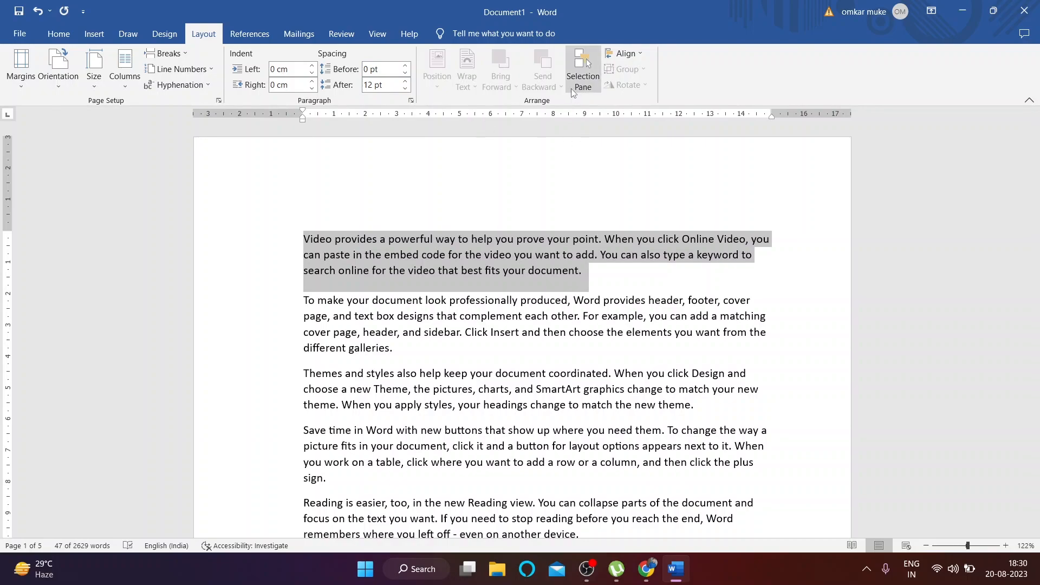
left_click(311, 199)
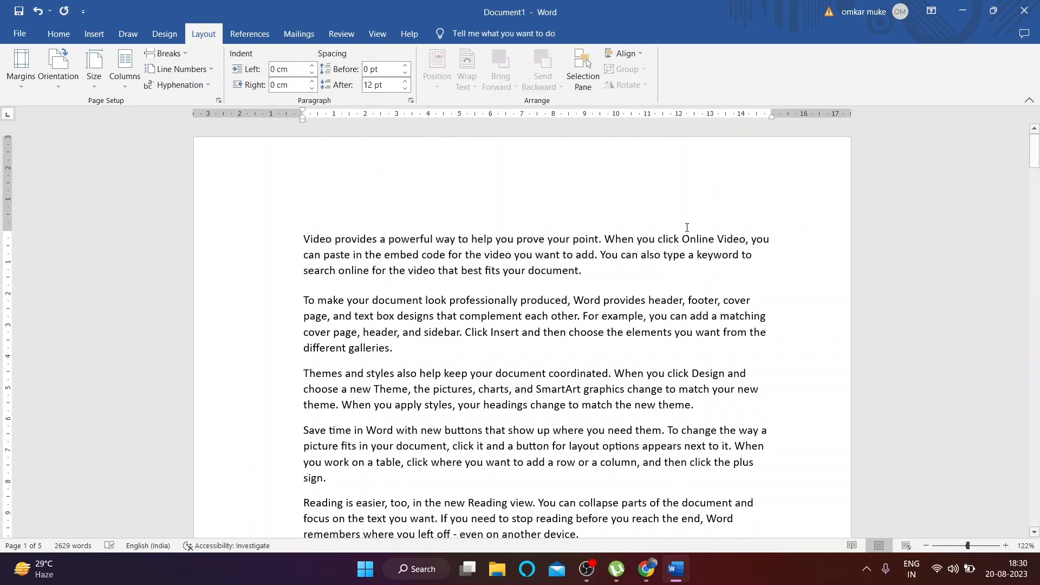
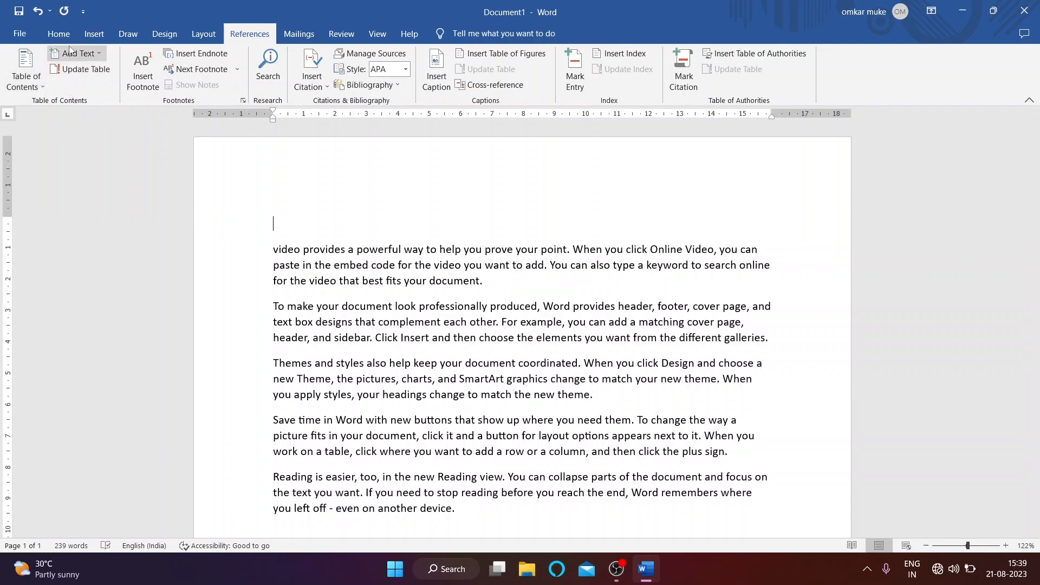
Step: Break 'video', 'Themes' and 'Save time' onto their own lines
left_click(304, 249)
key("Return")
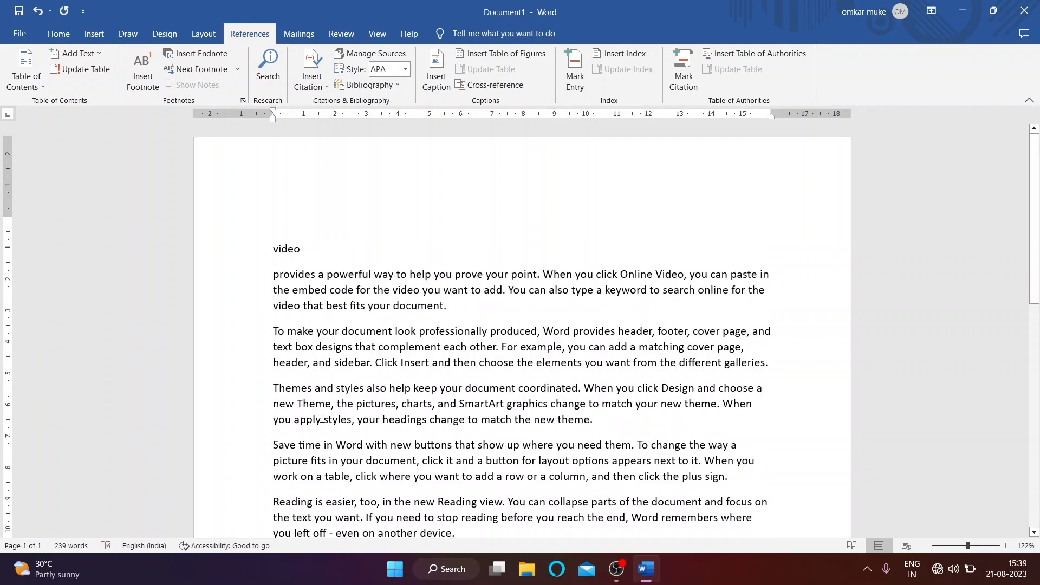
scroll(315, 385, "down", 1)
key("Return")
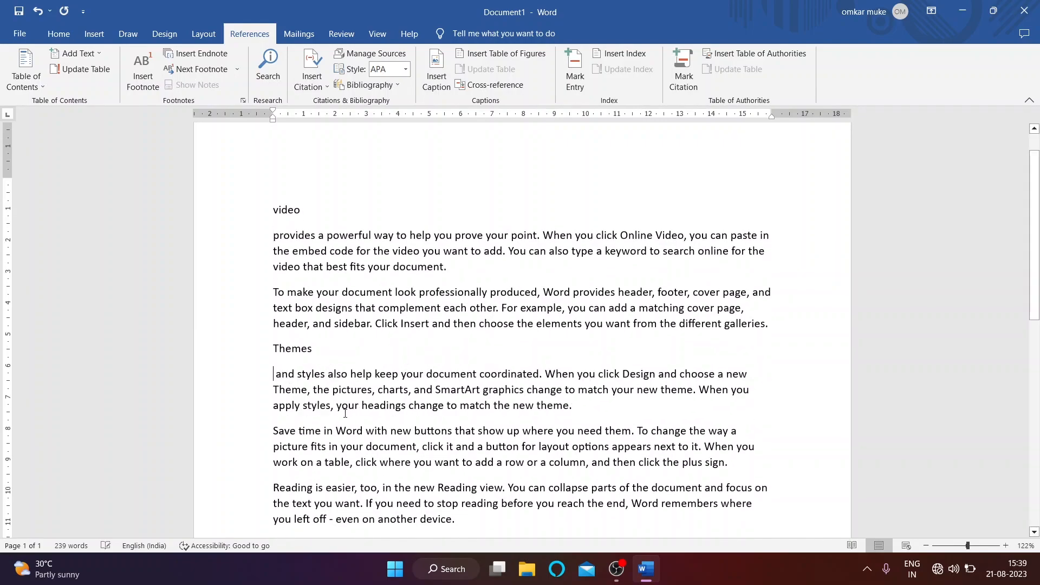
scroll(323, 402, "down", 3)
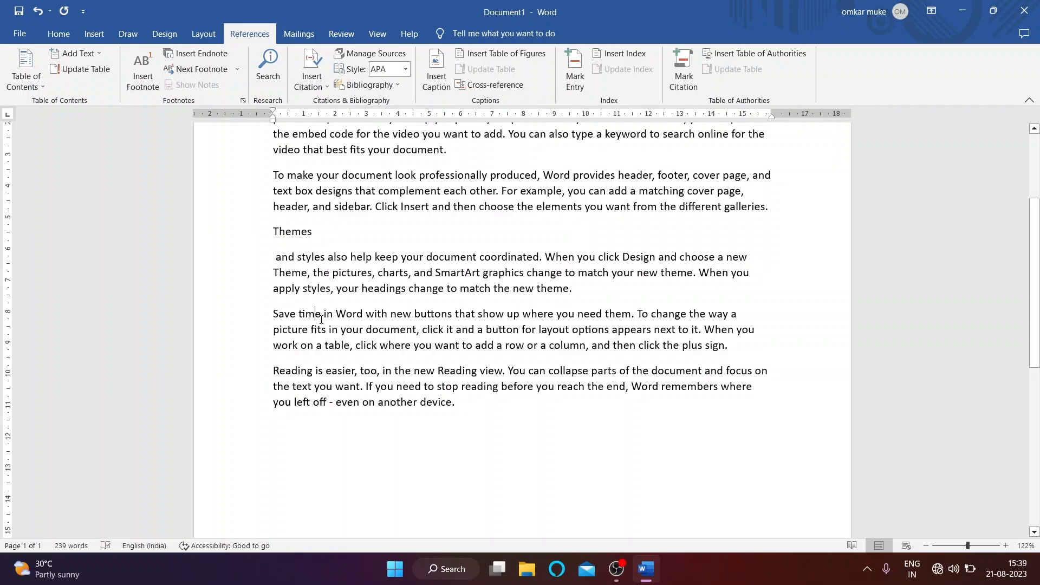
key("Return")
scroll(321, 319, "up", 2)
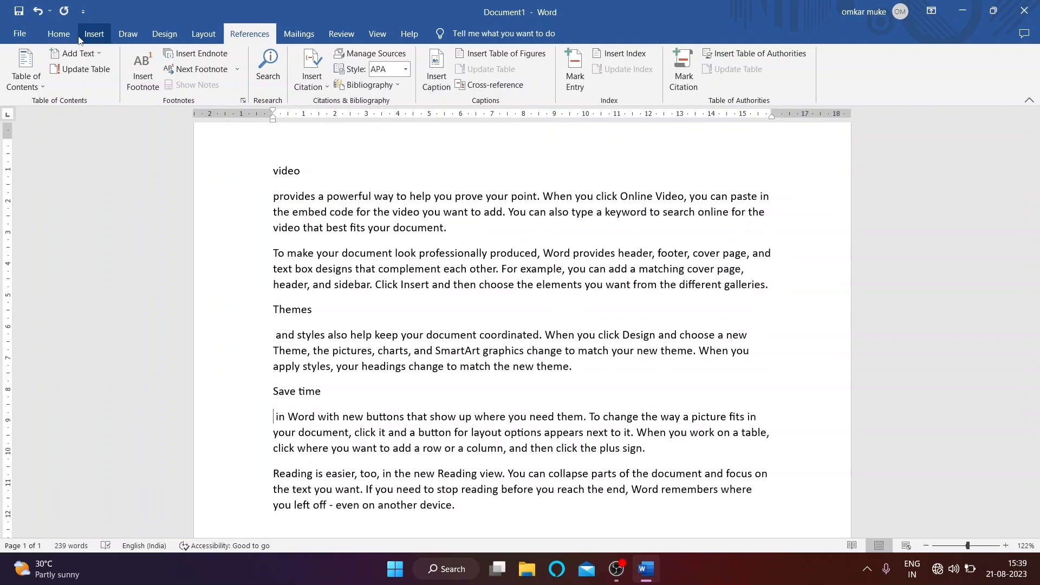
Step: Apply the Heading 1 style to 'video', 'Themes' and 'Save time'
left_click(58, 34)
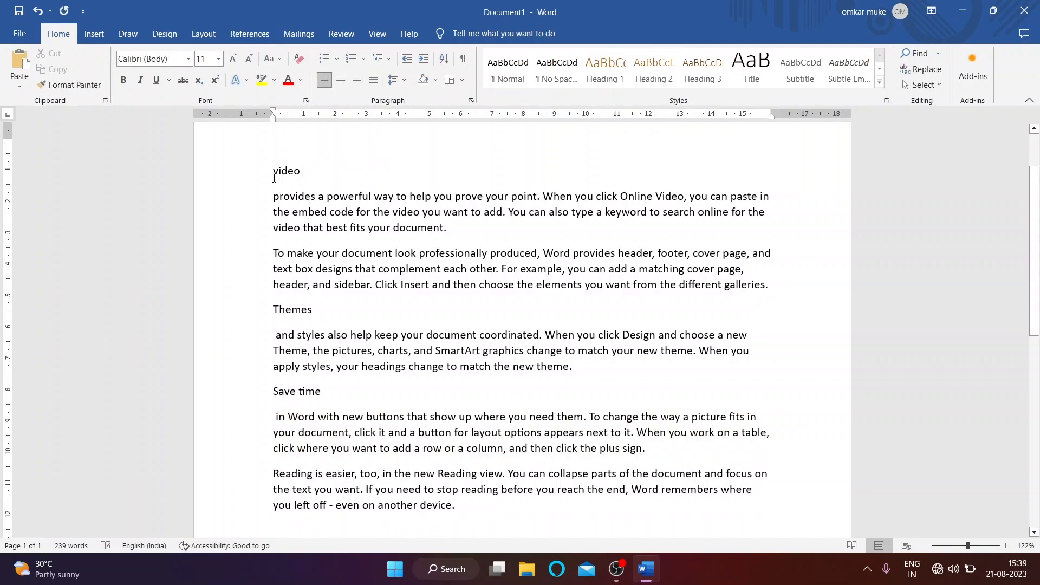
left_click_drag(275, 179, 337, 174)
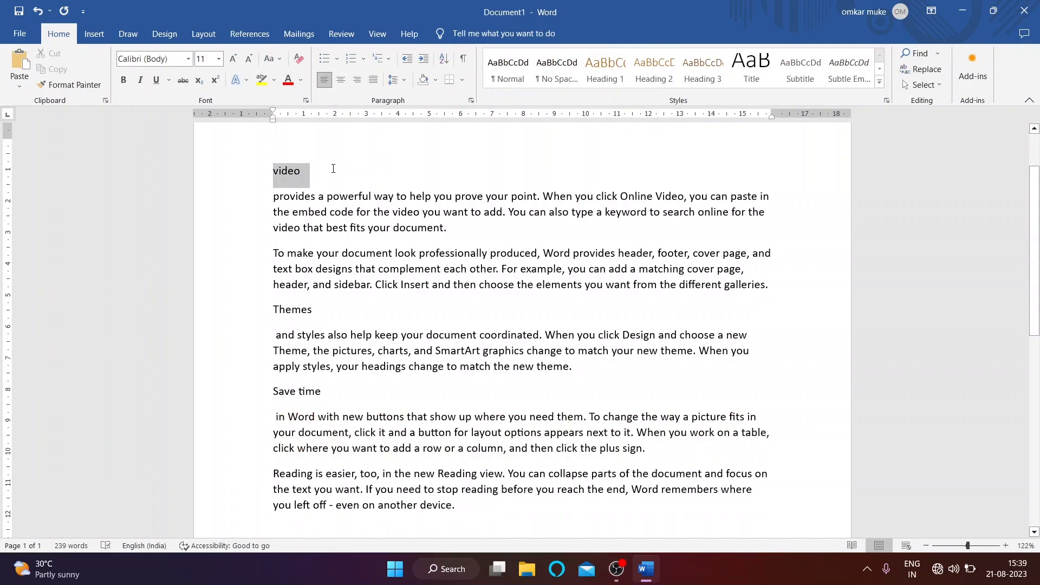
left_click(625, 76)
left_click_drag(312, 313, 263, 310)
left_click(611, 76)
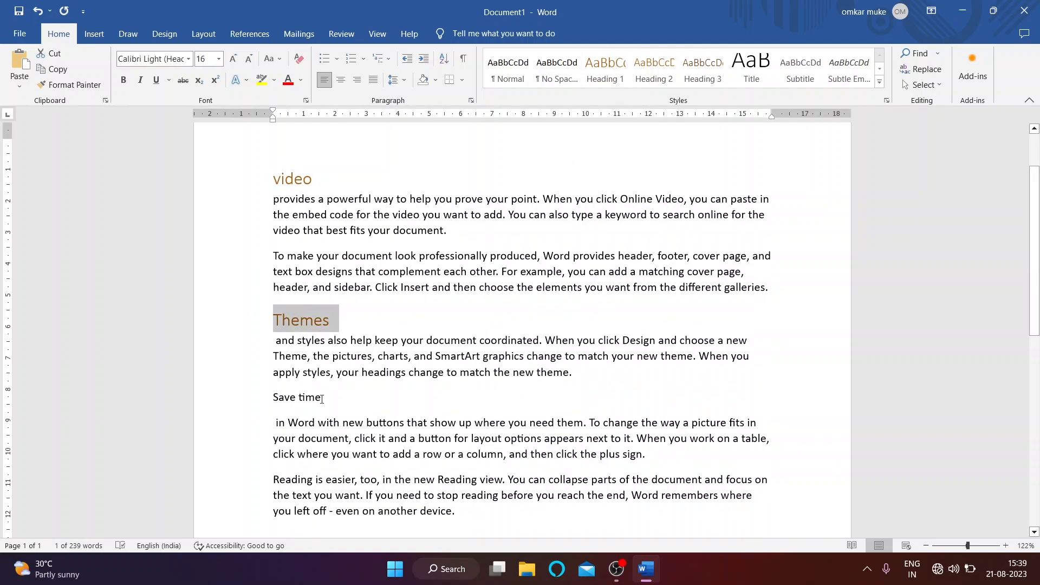
left_click_drag(329, 403, 248, 390)
left_click(304, 424)
left_click_drag(329, 405, 266, 392)
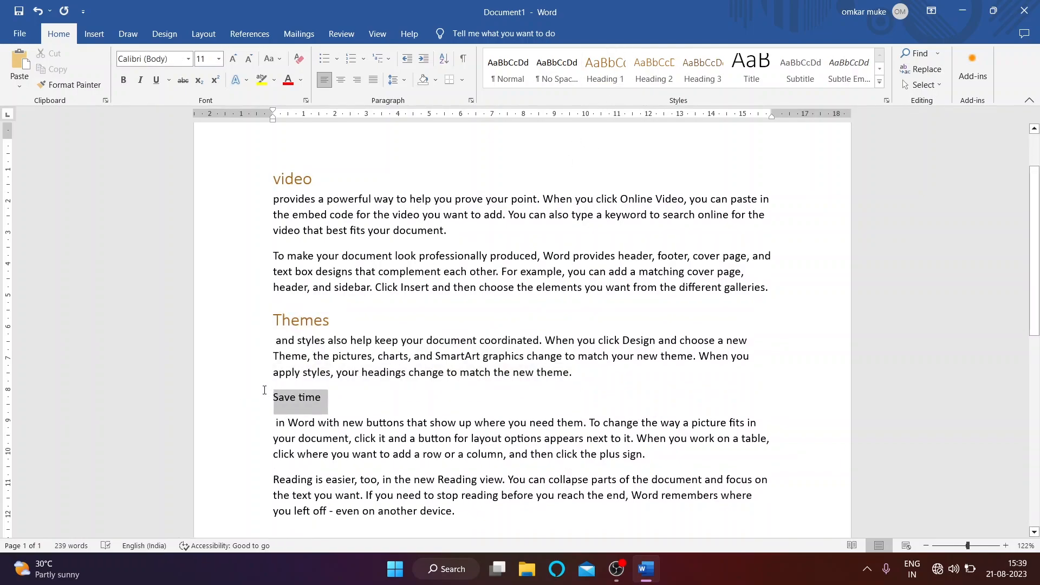
left_click(605, 76)
Step: Put the insertion point on the empty line above the 'video' heading
scroll(494, 514, "up", 1)
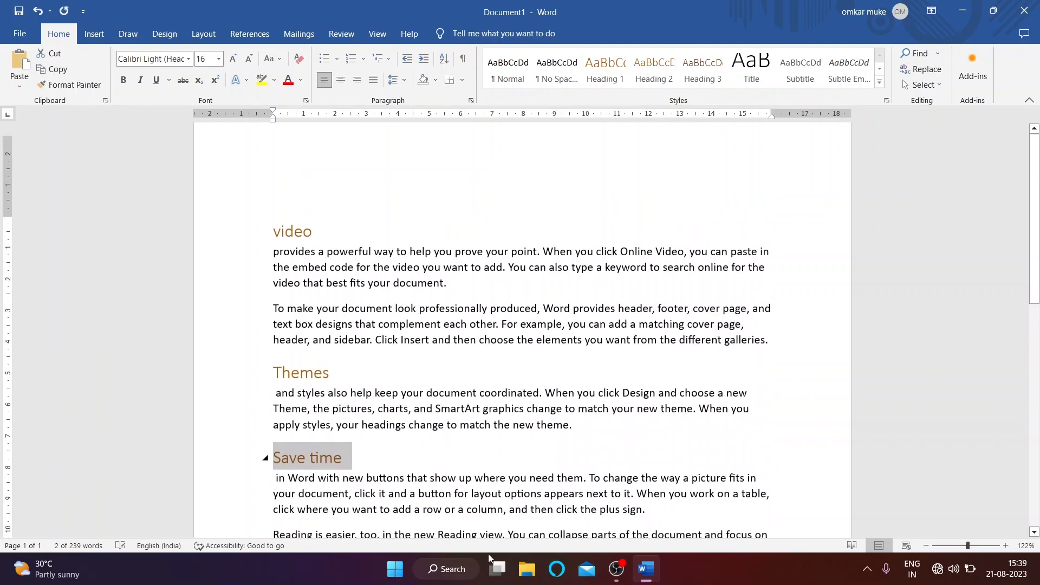
left_click(283, 222)
scroll(333, 331, "down", 1)
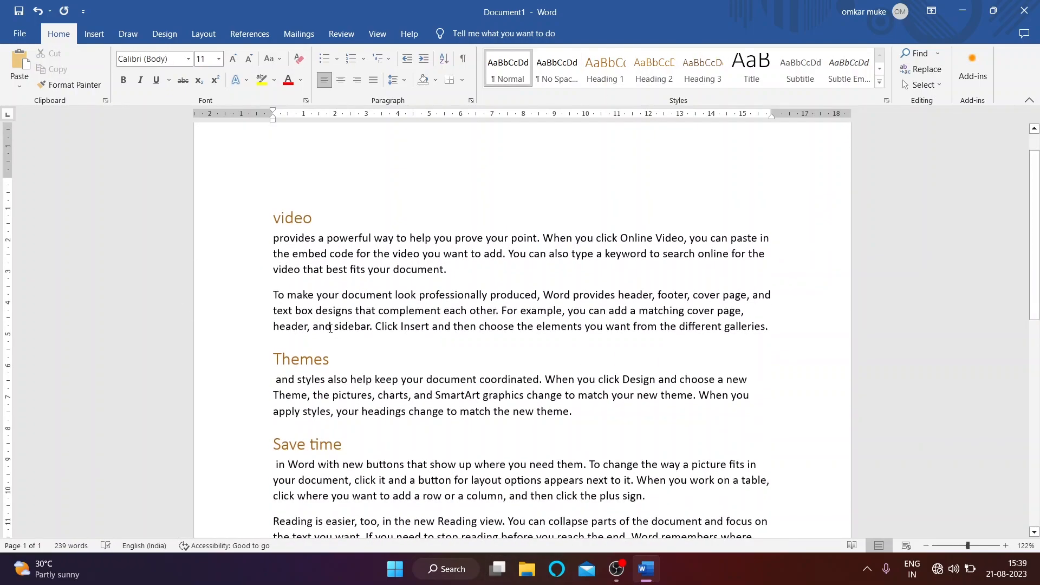
left_click_drag(315, 215, 284, 215)
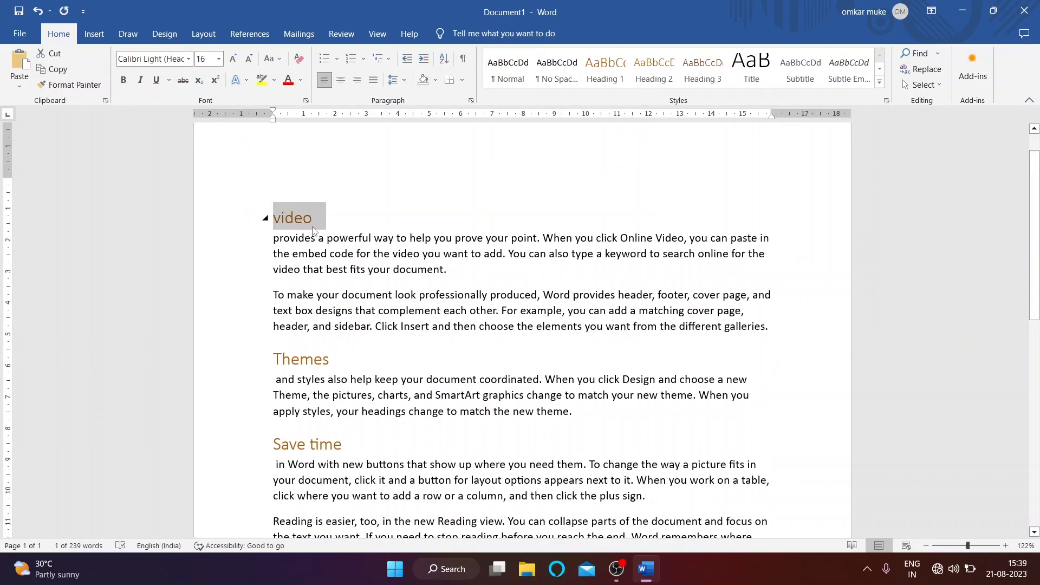
left_click(273, 184)
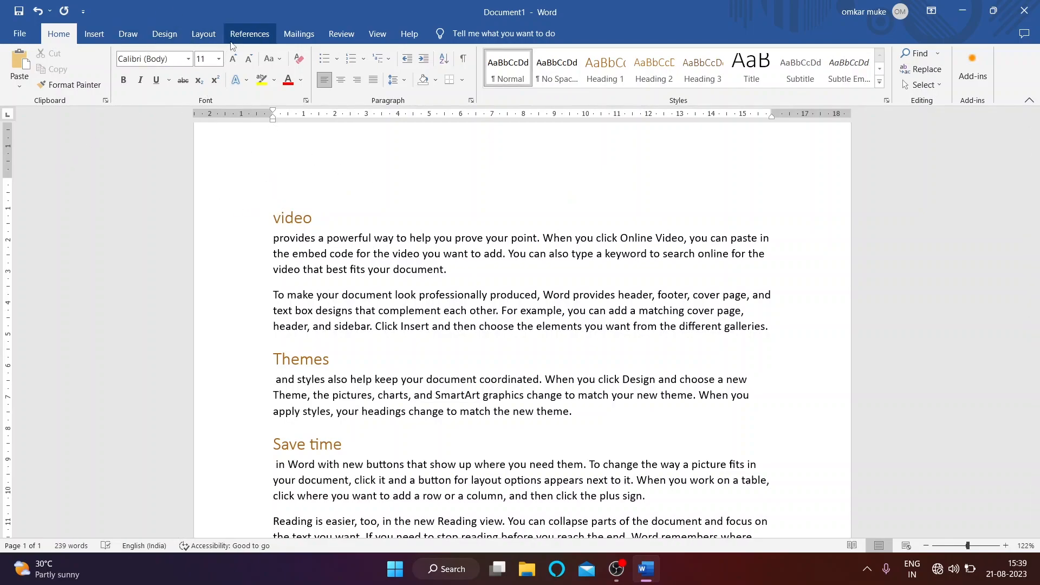
left_click(249, 34)
Step: Insert an Automatic Table 1 table of contents at the top of the document
left_click(21, 81)
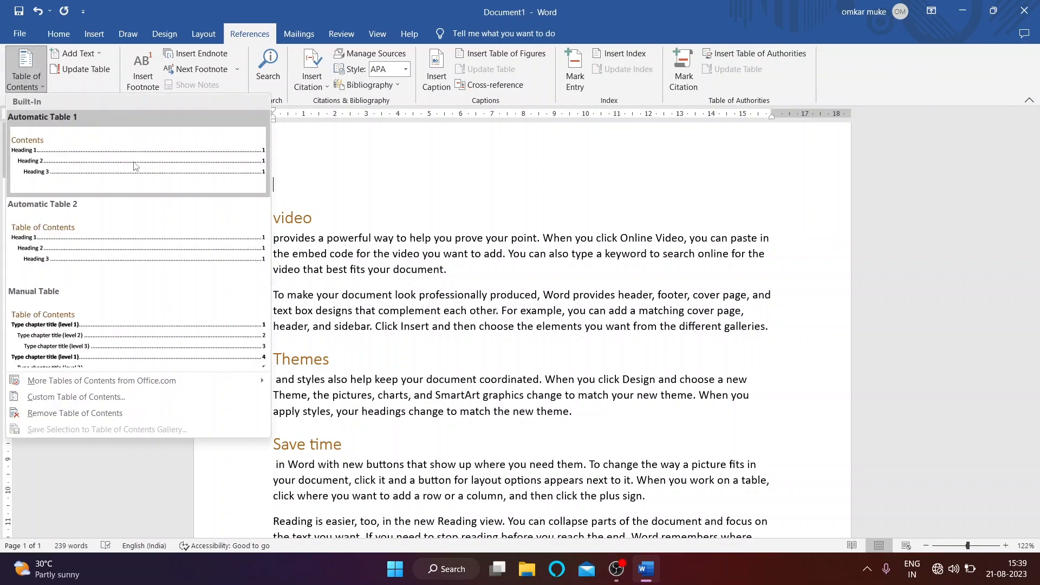
left_click(106, 169)
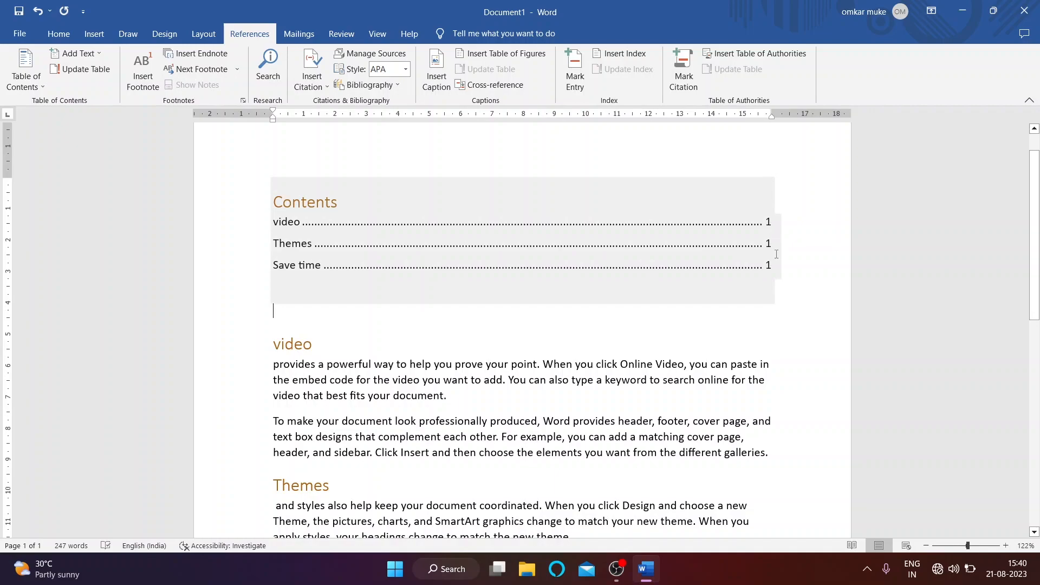
scroll(776, 254, "down", 8)
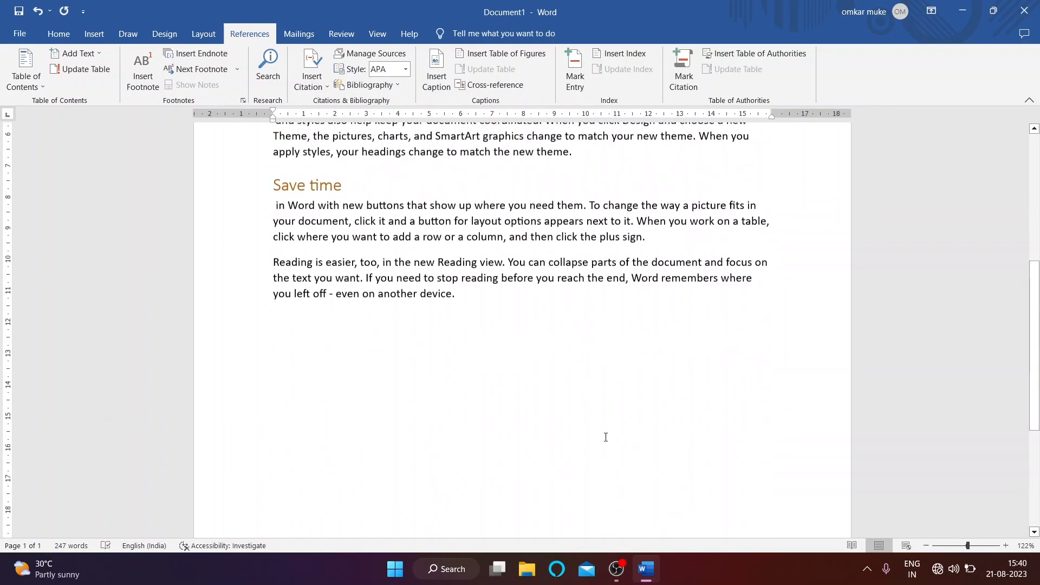
scroll(605, 437, "up", 3)
Step: Generate five sample paragraphs with =rand(5) below the last paragraph
left_click(484, 455)
key("Return")
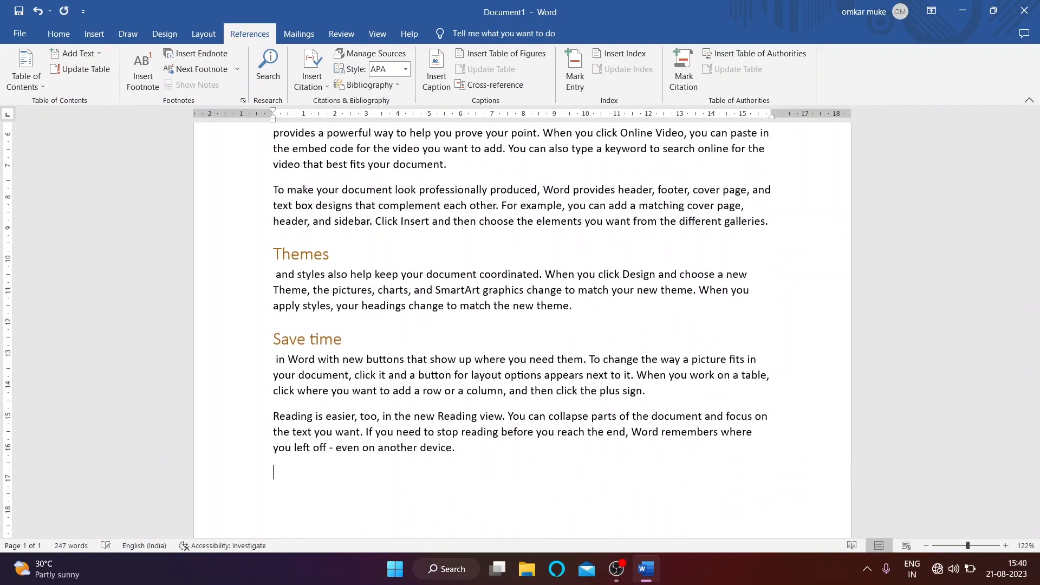
scroll(484, 453, "down", 1)
type("=r")
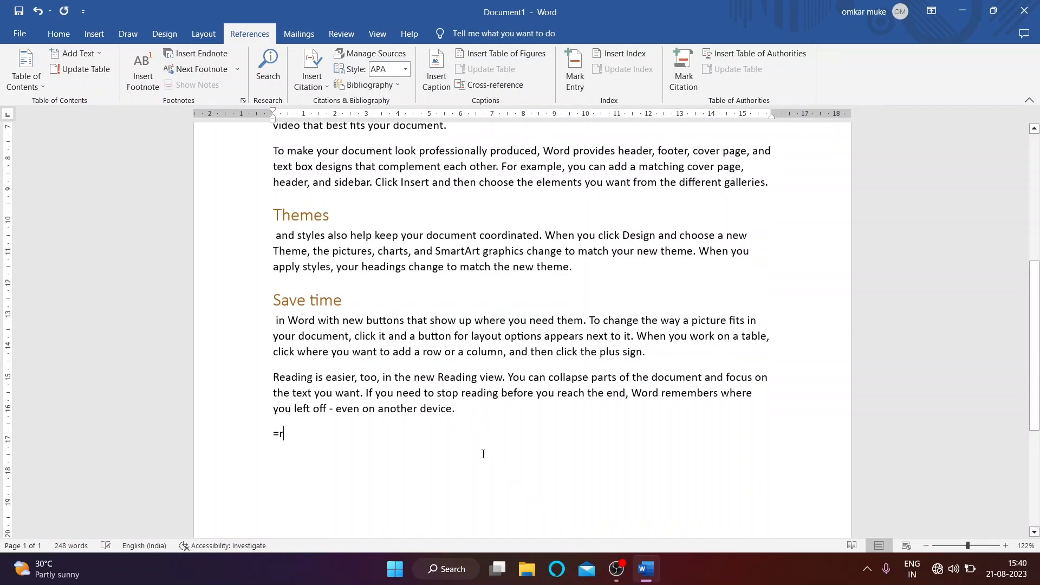
type("and(50")
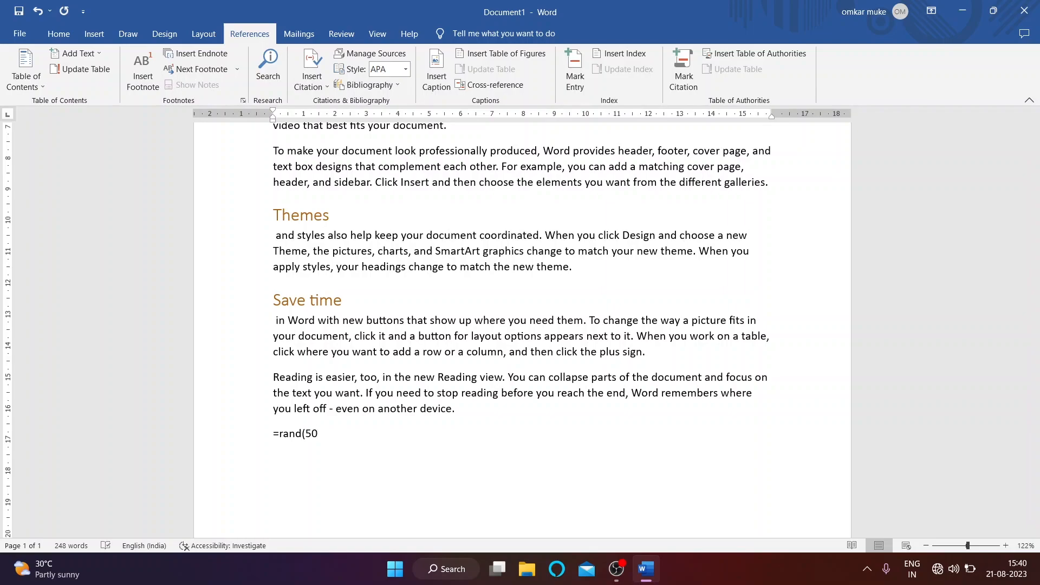
key("BackSpace")
type(")")
key("Return")
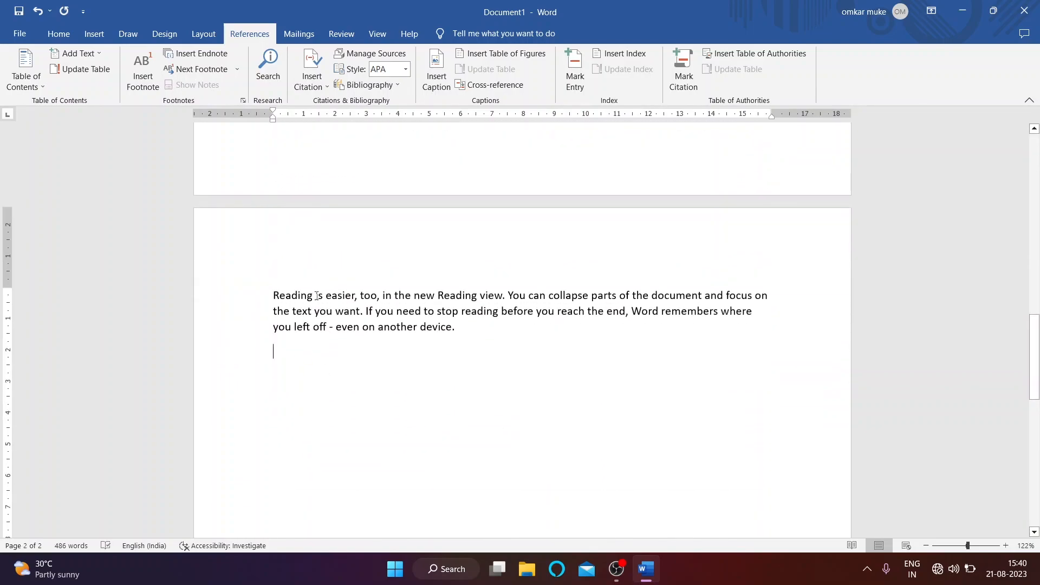
Step: Move 'Reading' onto its own line at the top of page 2 and make it Heading 1
key("ctrl+BackSpace")
scroll(329, 291, "up", 3)
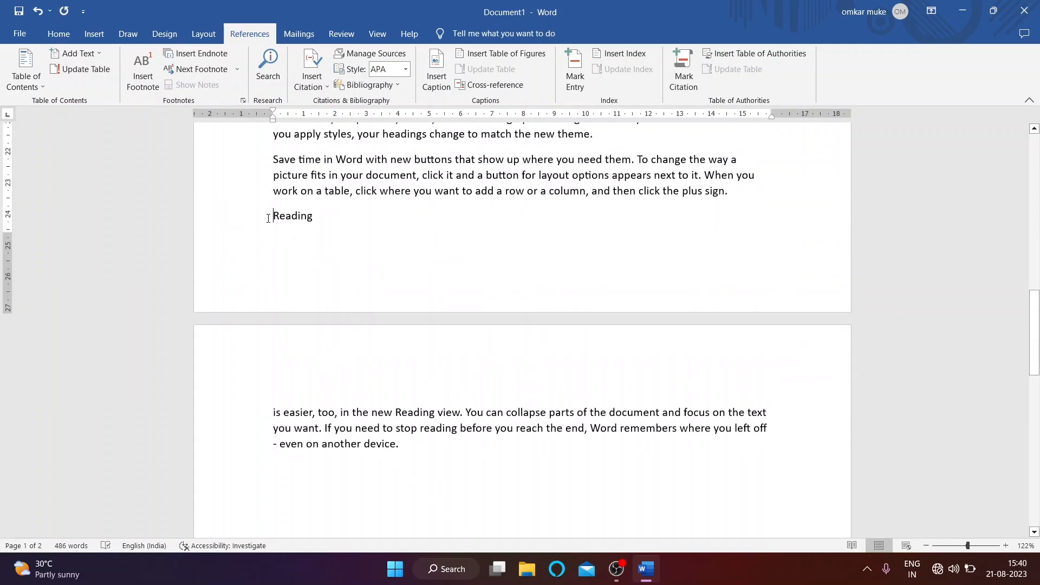
key("ctrl+Return")
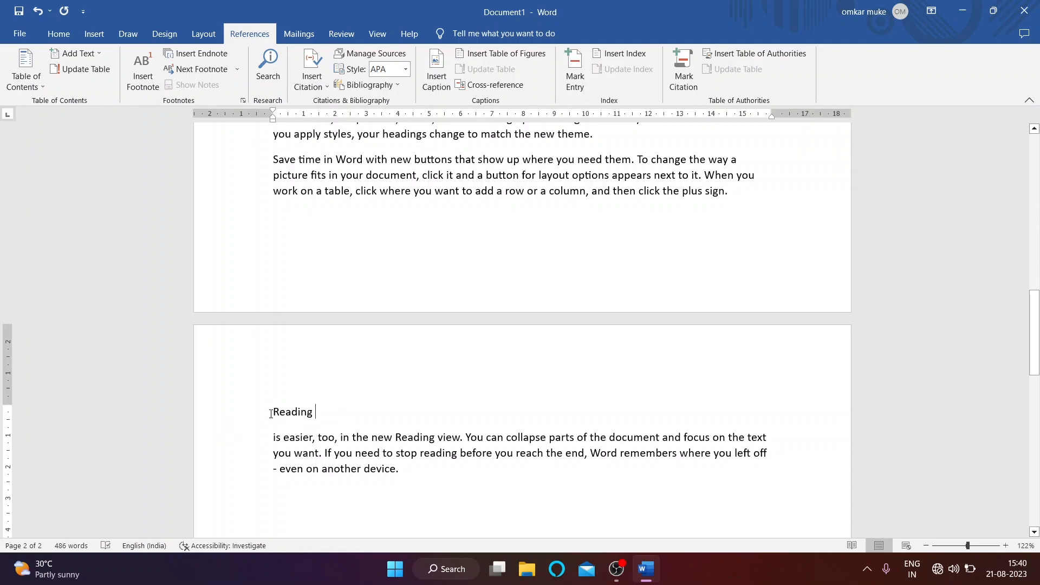
left_click_drag(269, 413, 323, 413)
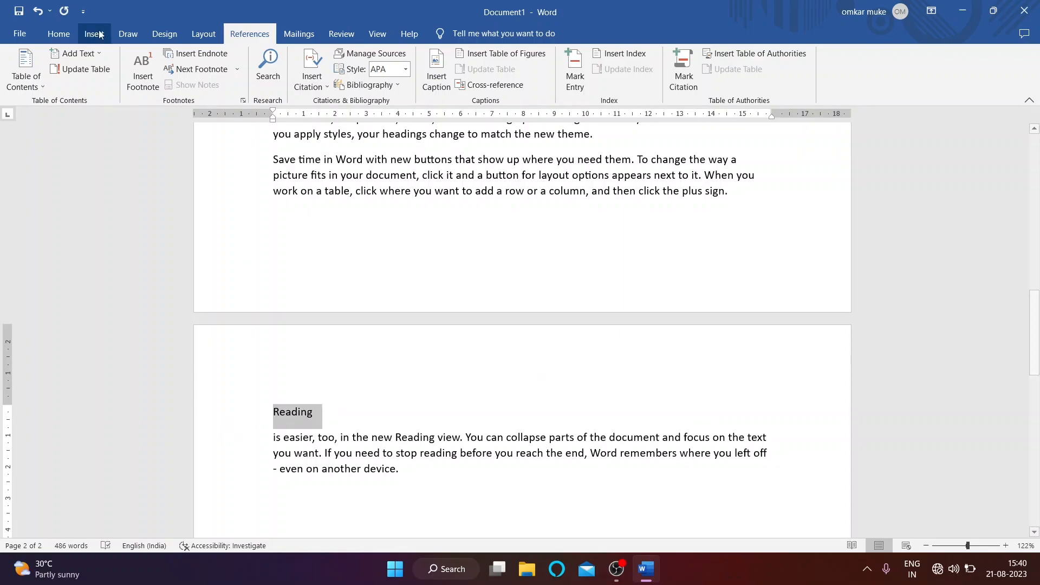
left_click(58, 34)
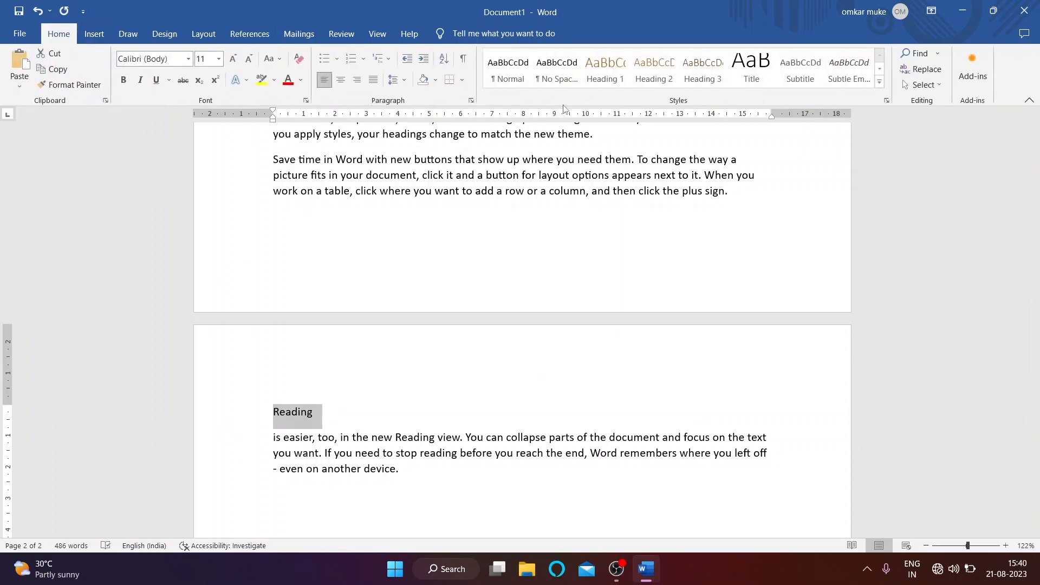
left_click(605, 67)
left_click(380, 262)
scroll(390, 281, "up", 3)
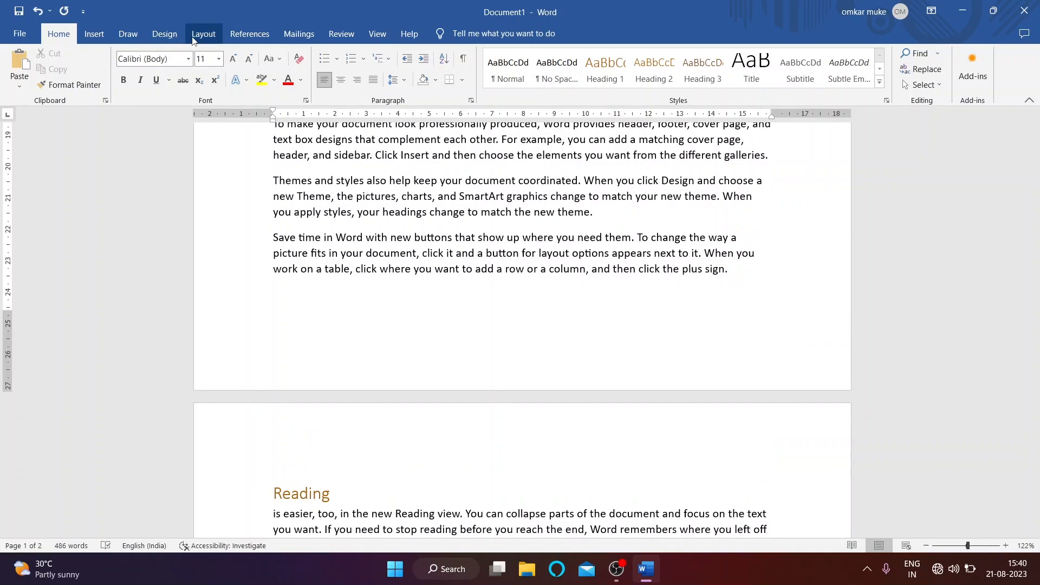
left_click(236, 43)
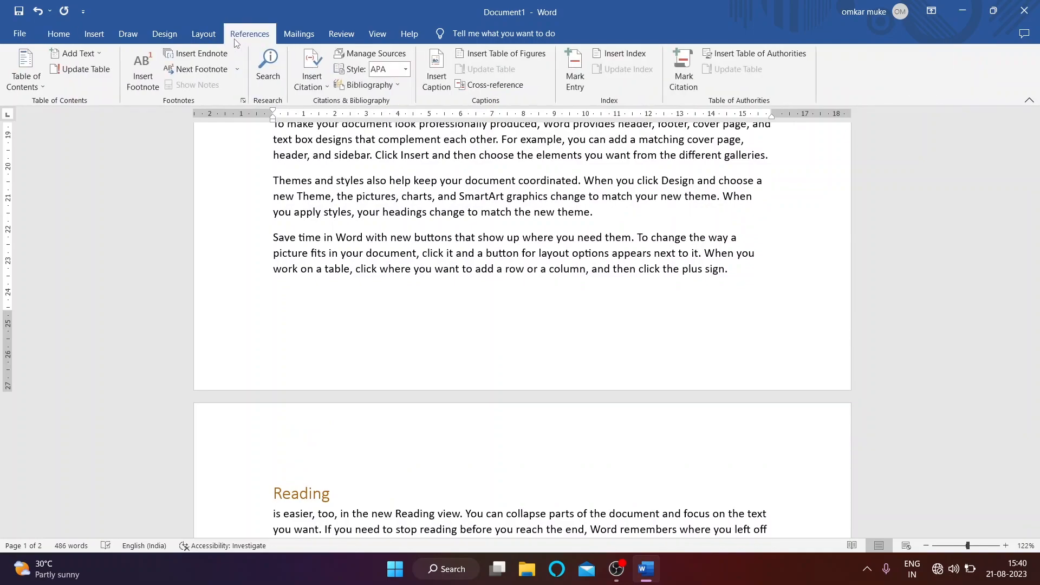
Step: Update the entire Contents table so it adds Reading on page 2
left_click(81, 69)
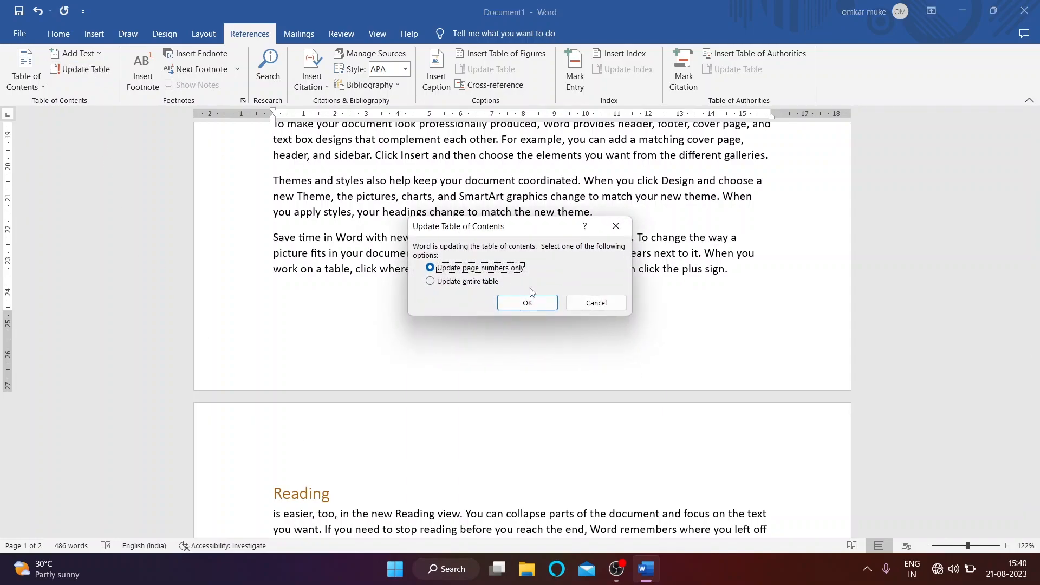
left_click(433, 282)
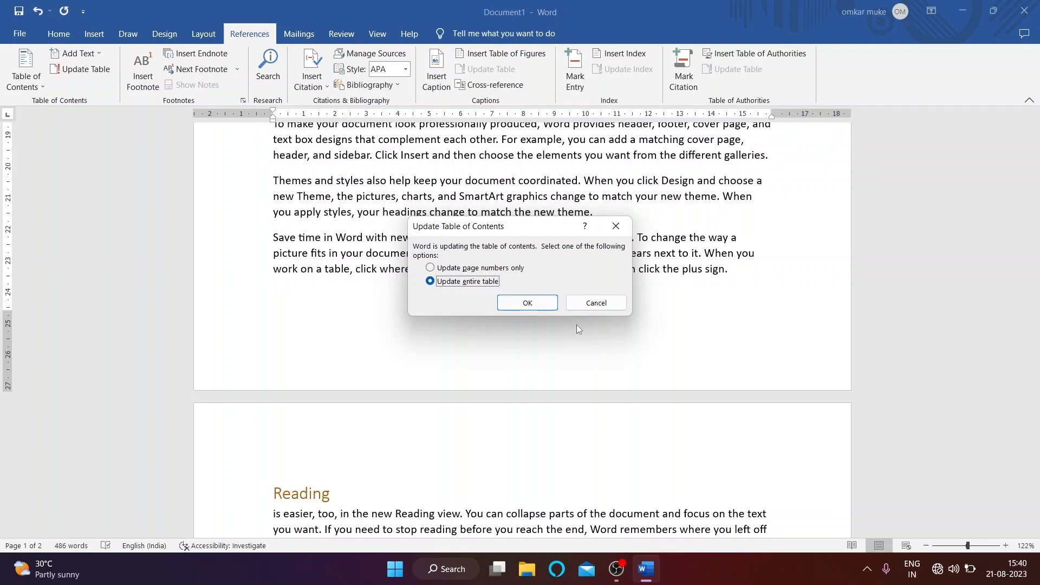
left_click(527, 303)
scroll(626, 418, "up", 10)
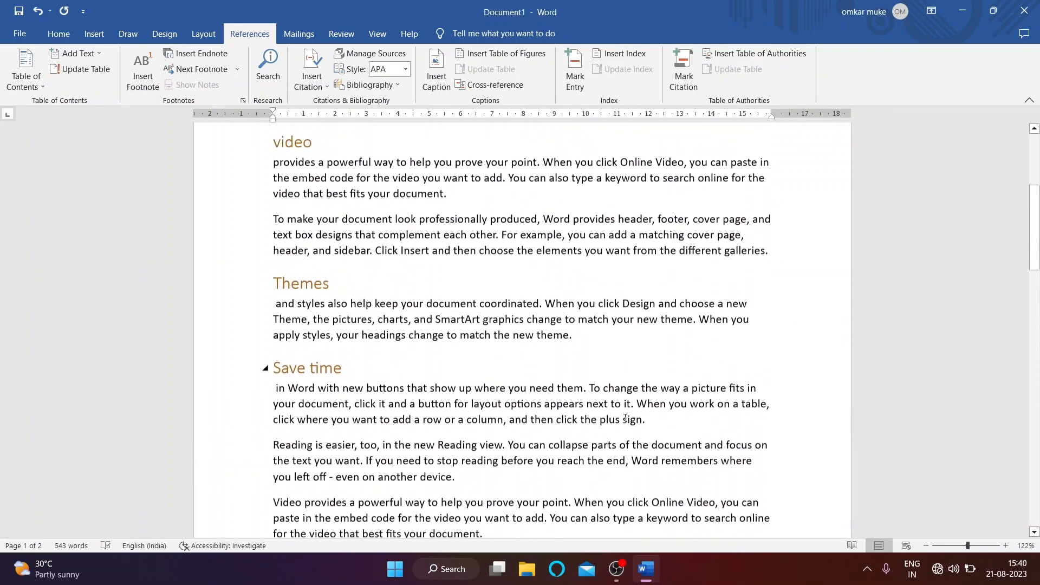
scroll(625, 418, "up", 1)
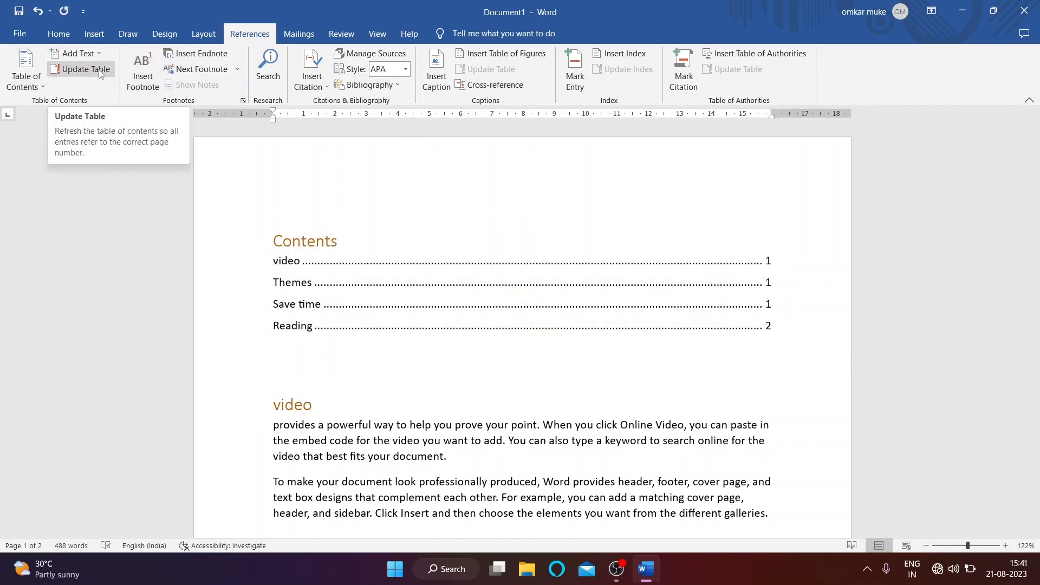
left_click(77, 53)
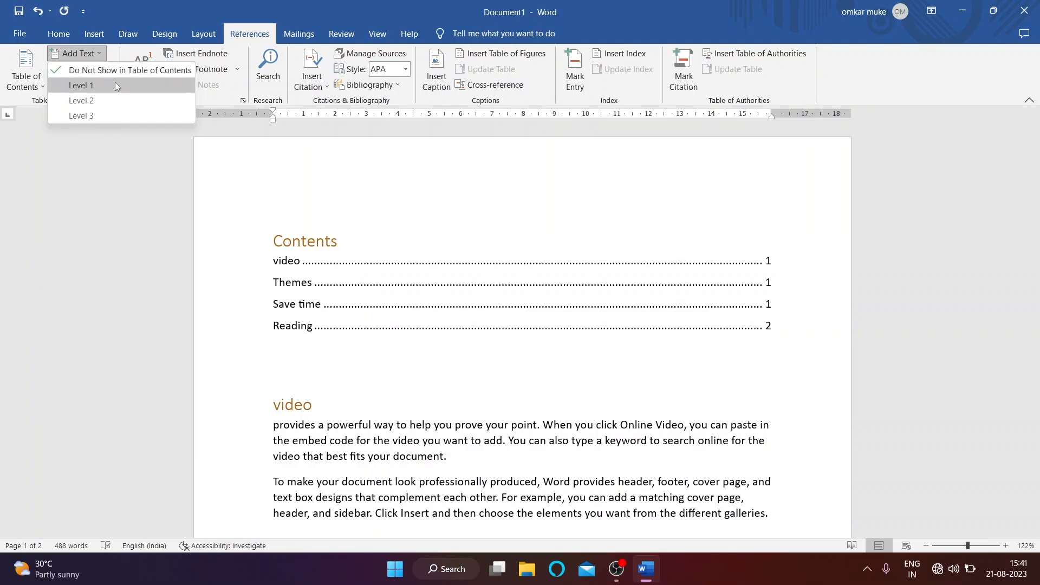
left_click(308, 439)
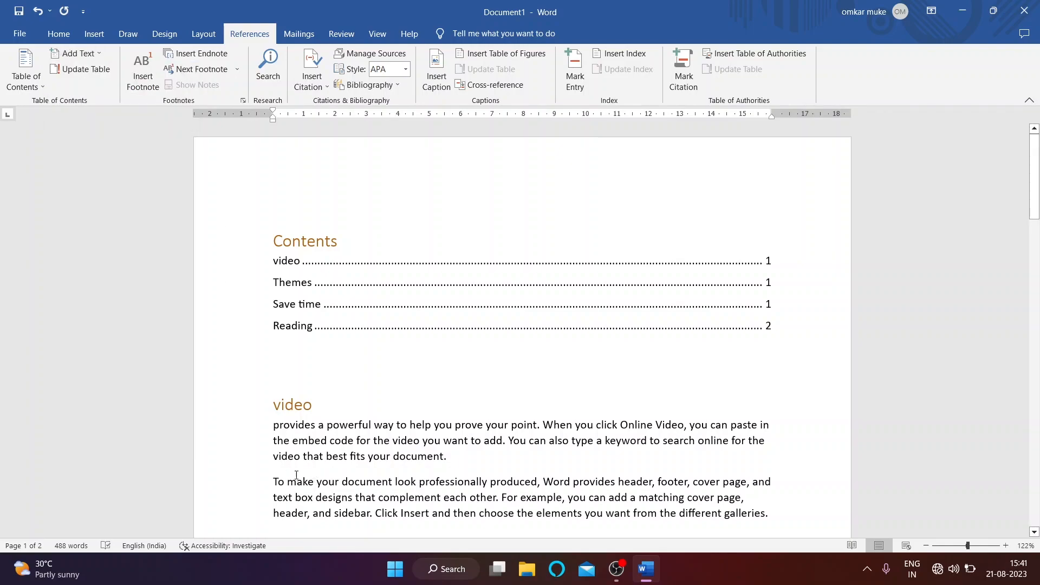
left_click_drag(306, 476, 242, 474)
left_click(78, 53)
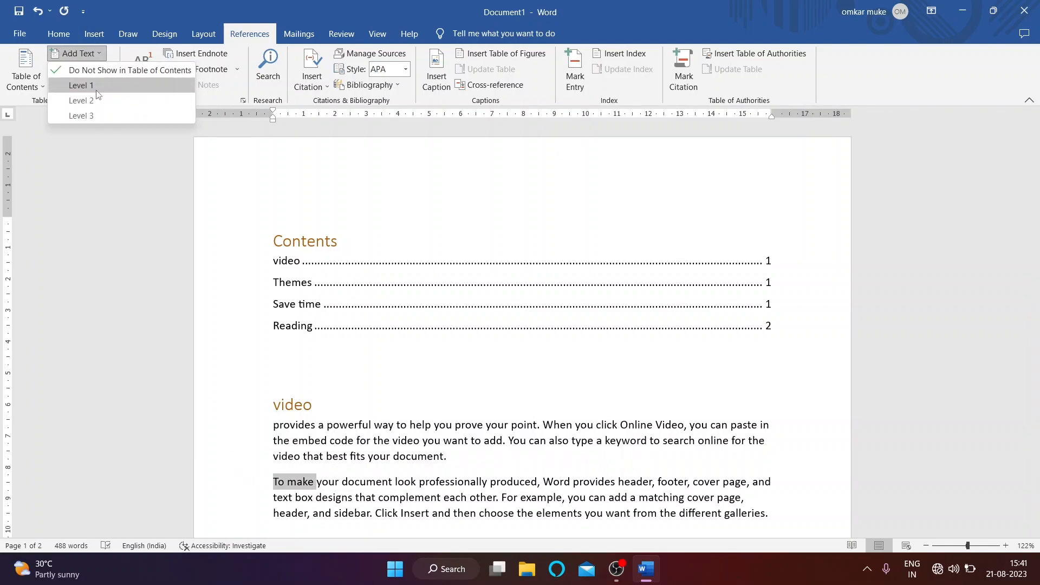
left_click(96, 85)
left_click(75, 53)
left_click(89, 67)
left_click(367, 421)
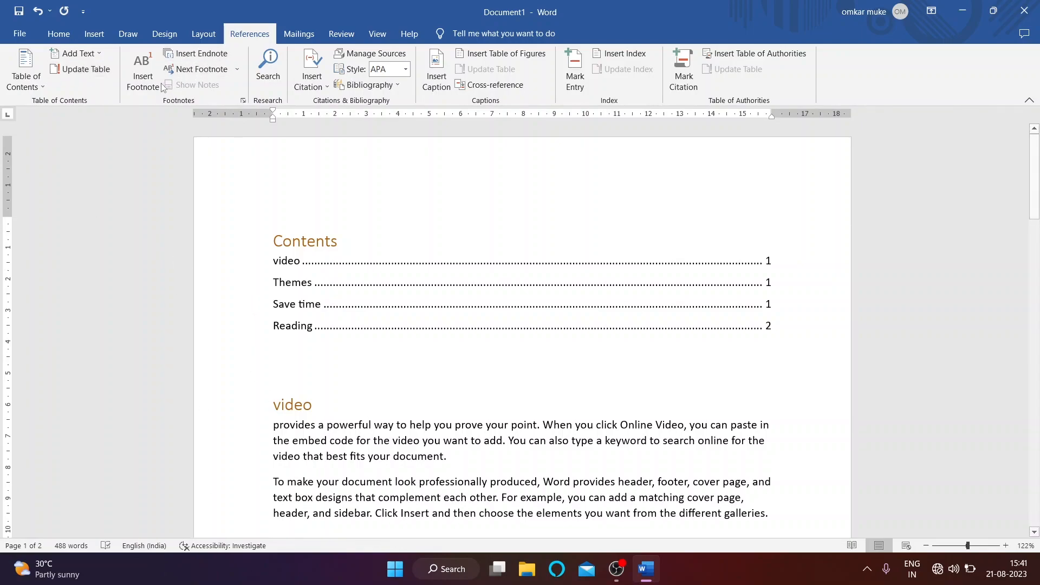
Step: Add footnote 1 after 'produced,' with the note text 'Chng this sentence'
scroll(153, 91, "down", 4)
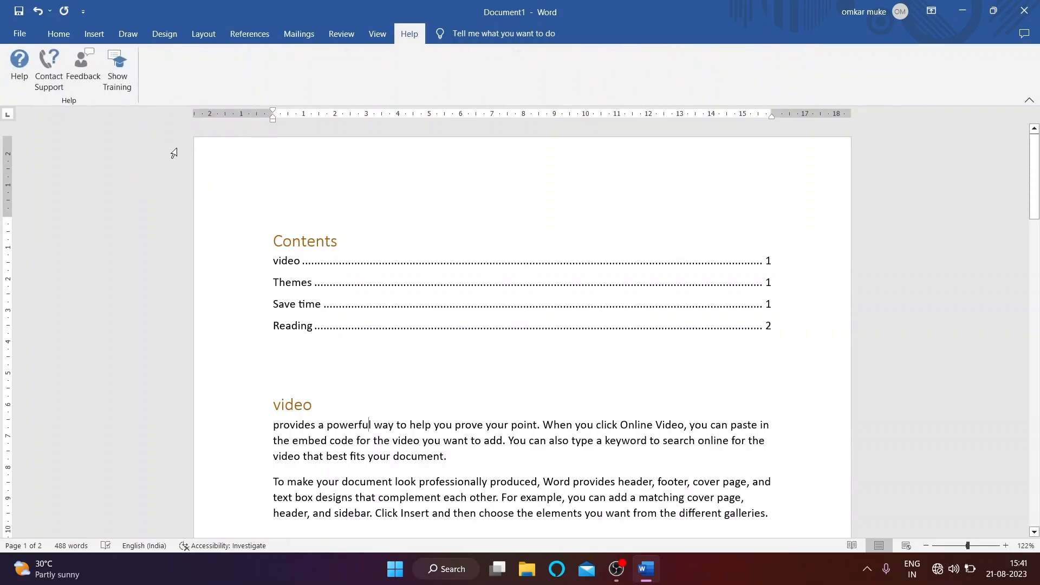
left_click(250, 34)
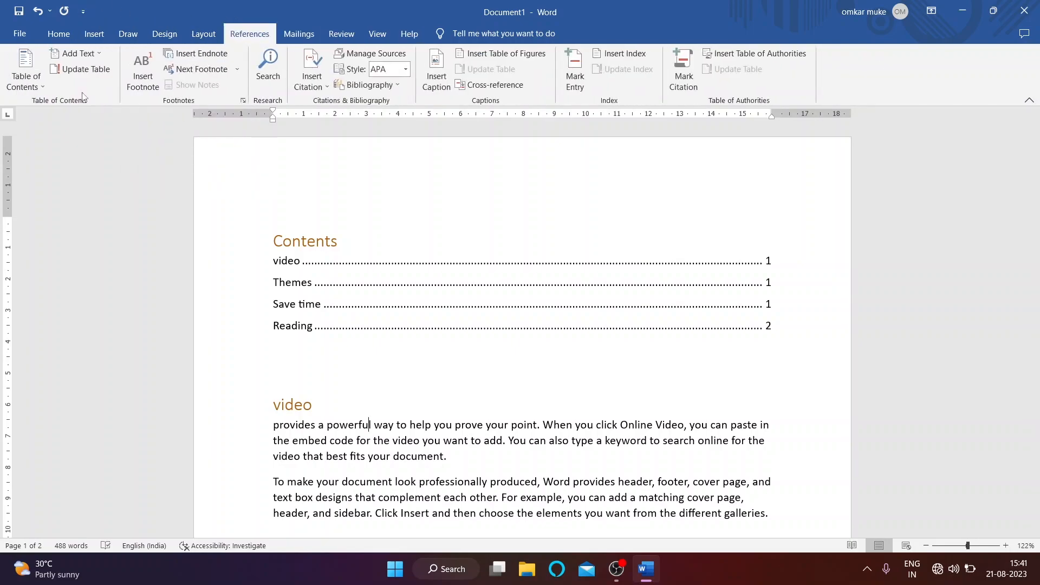
scroll(230, 221, "down", 5)
scroll(381, 331, "up", 2)
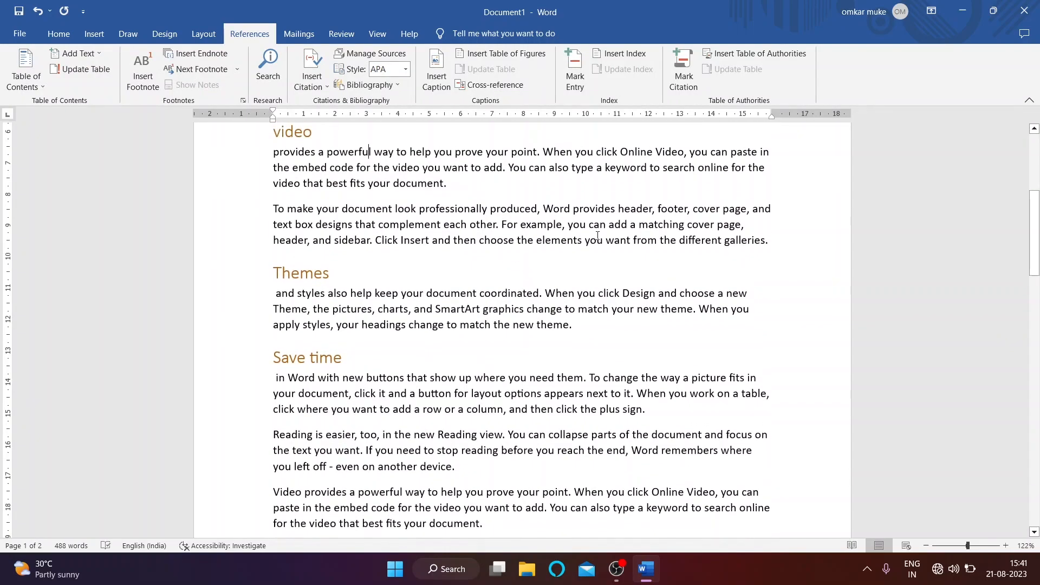
scroll(553, 214, "up", 2)
left_click_drag(544, 230, 597, 230)
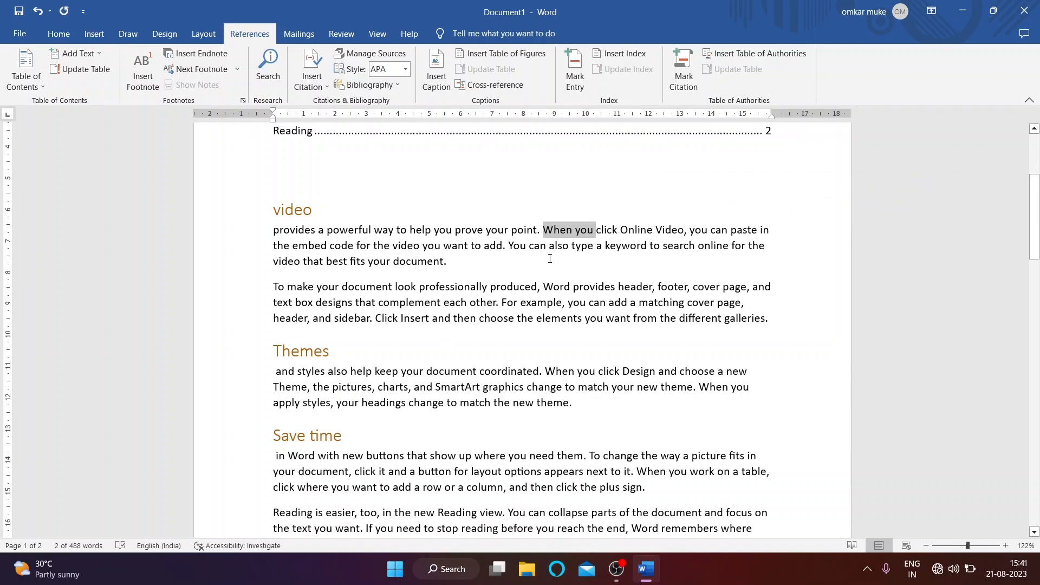
left_click_drag(490, 286, 540, 287)
left_click(141, 60)
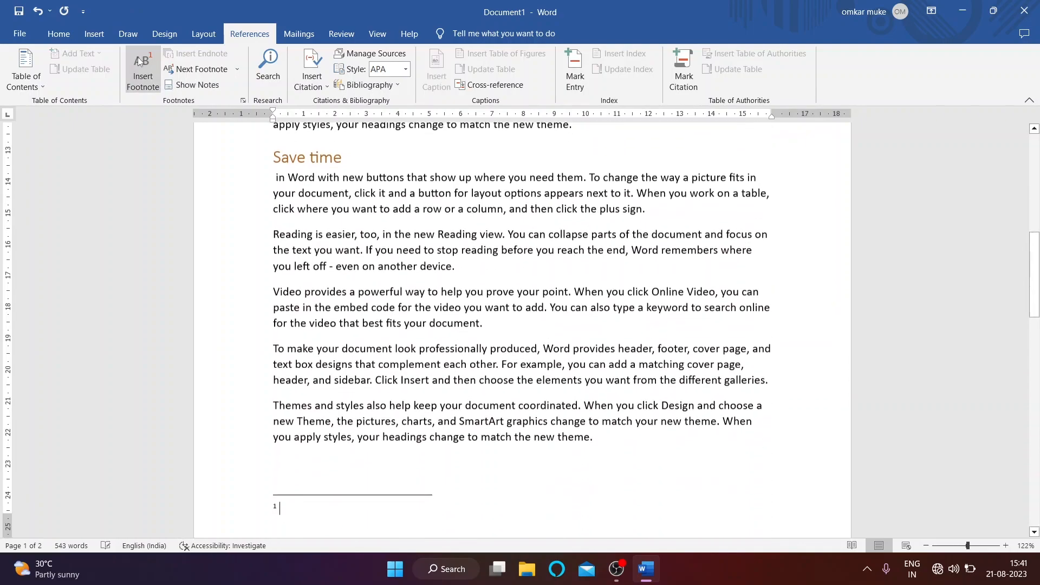
scroll(317, 447, "down", 4)
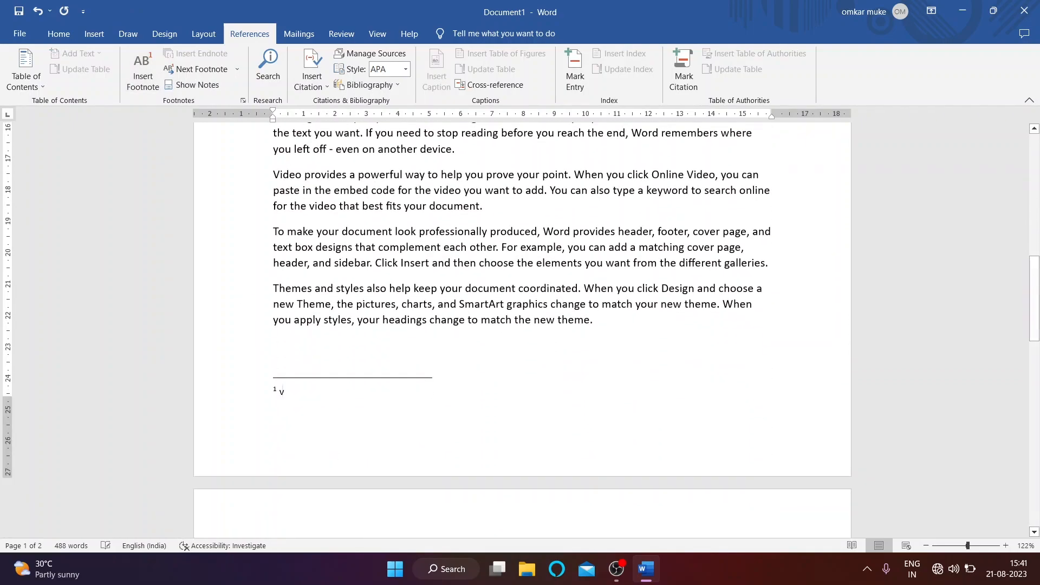
type("chng ")
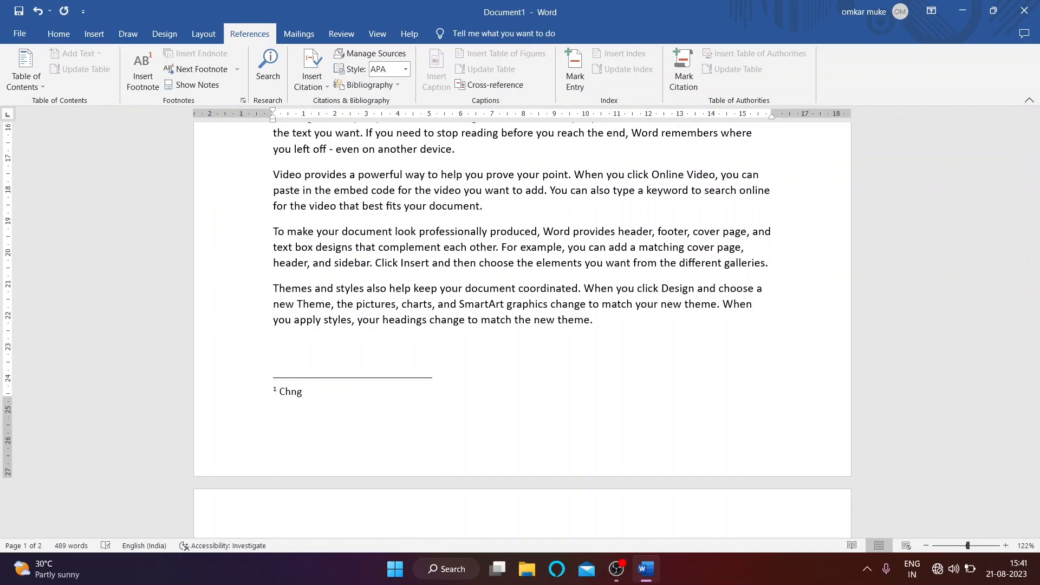
type("this sentence")
left_click(302, 323)
scroll(524, 277, "up", 4)
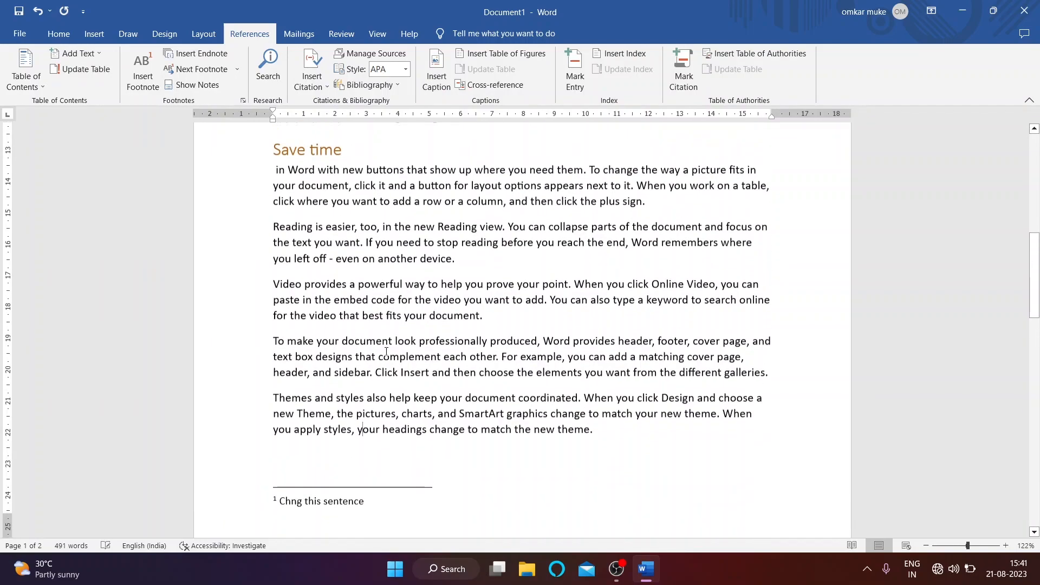
scroll(519, 254, "up", 2)
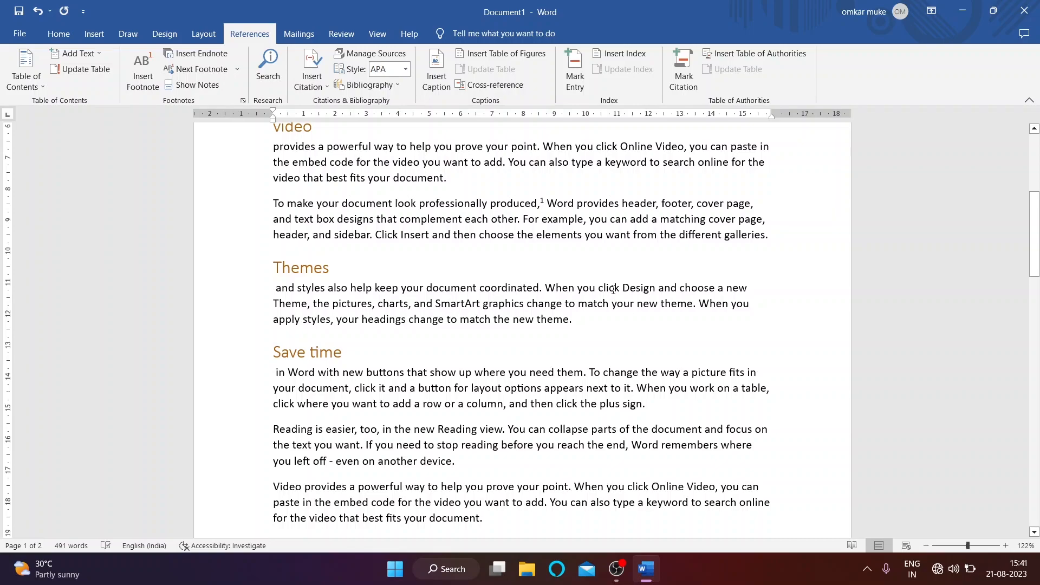
Step: Add footnote 2 after 'Design' in the Themes paragraph reading 'keep it up'
left_click_drag(622, 289, 657, 289)
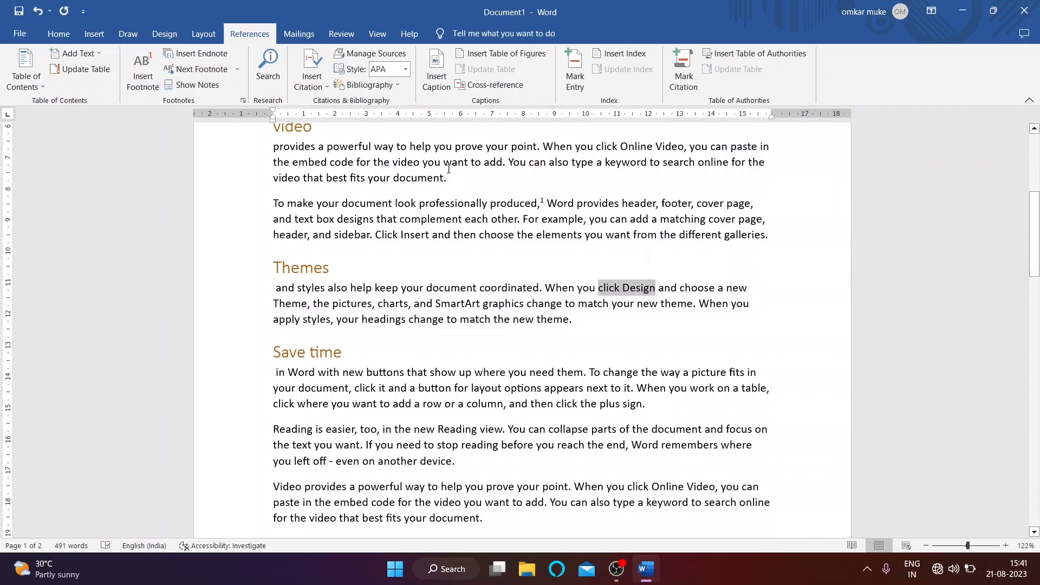
left_click(141, 69)
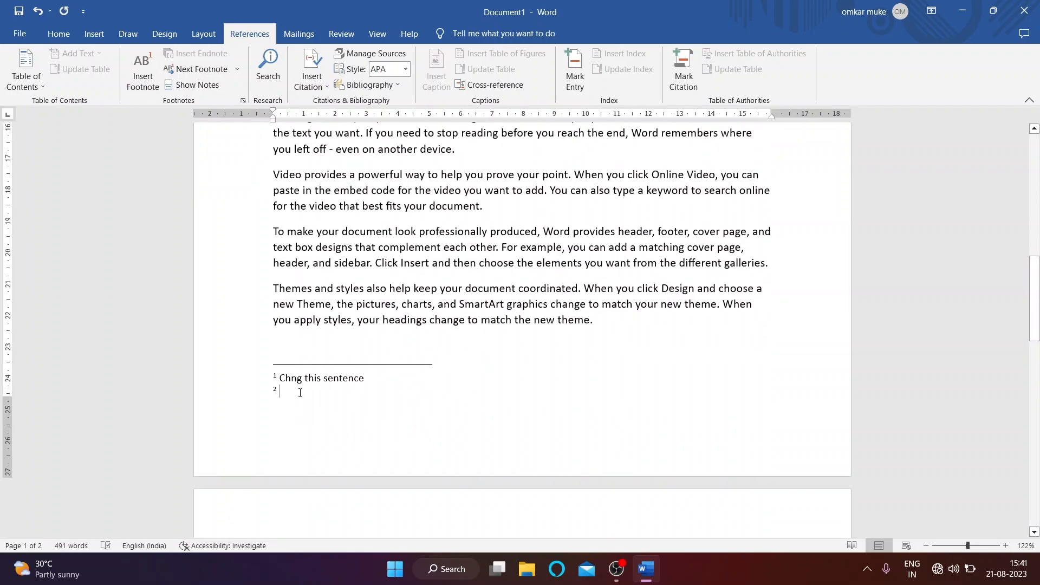
type("keep it up")
left_click(642, 355)
scroll(642, 355, "up", 6)
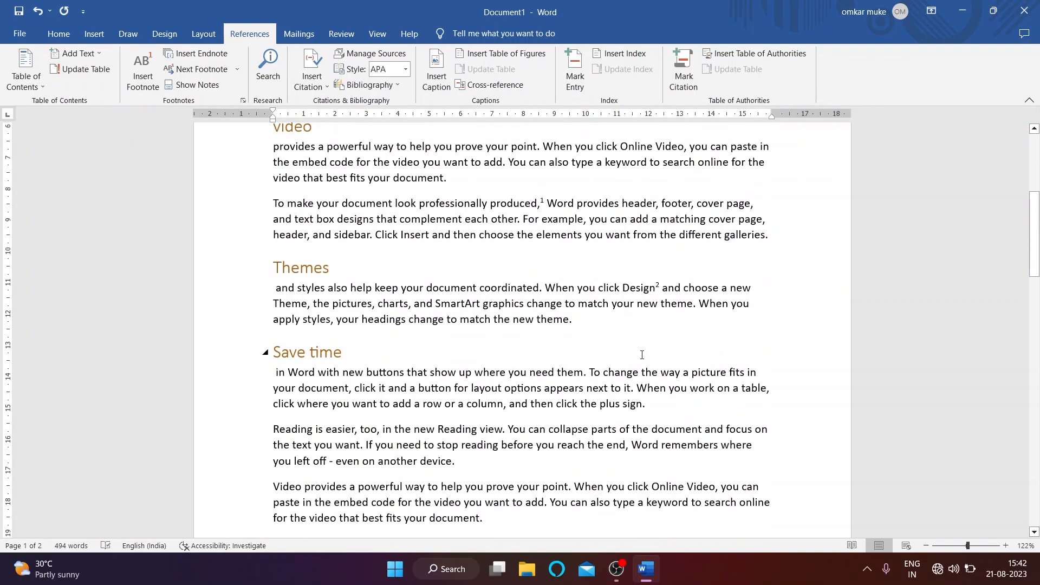
scroll(645, 347, "up", 1)
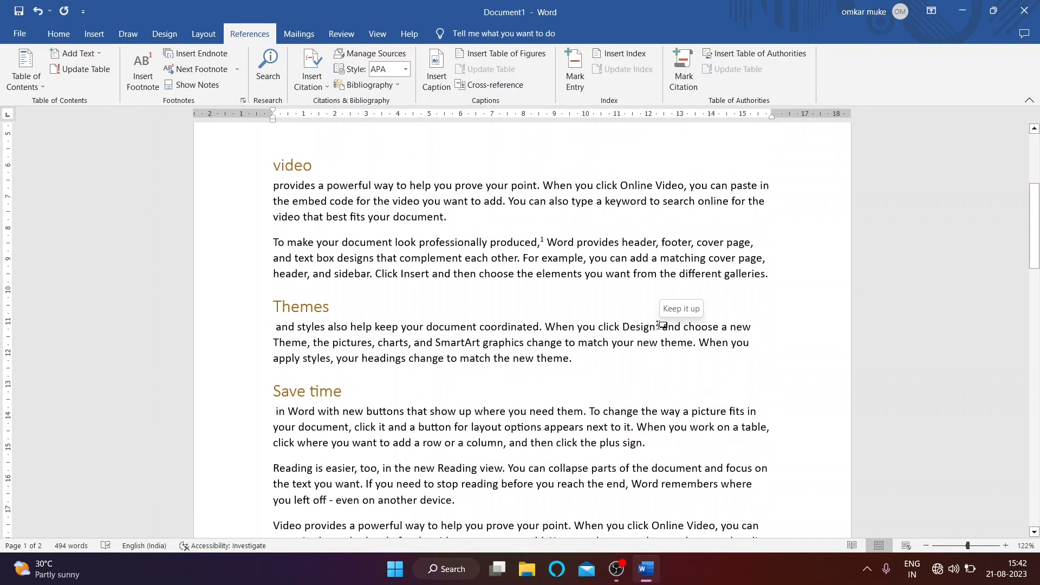
Step: Jump between footnote mark 2 and its note, then return to the body text
left_click(660, 325, "ctrl")
left_click(660, 325, "ctrl")
double_click(660, 325, "ctrl")
scroll(297, 251, "up", 2)
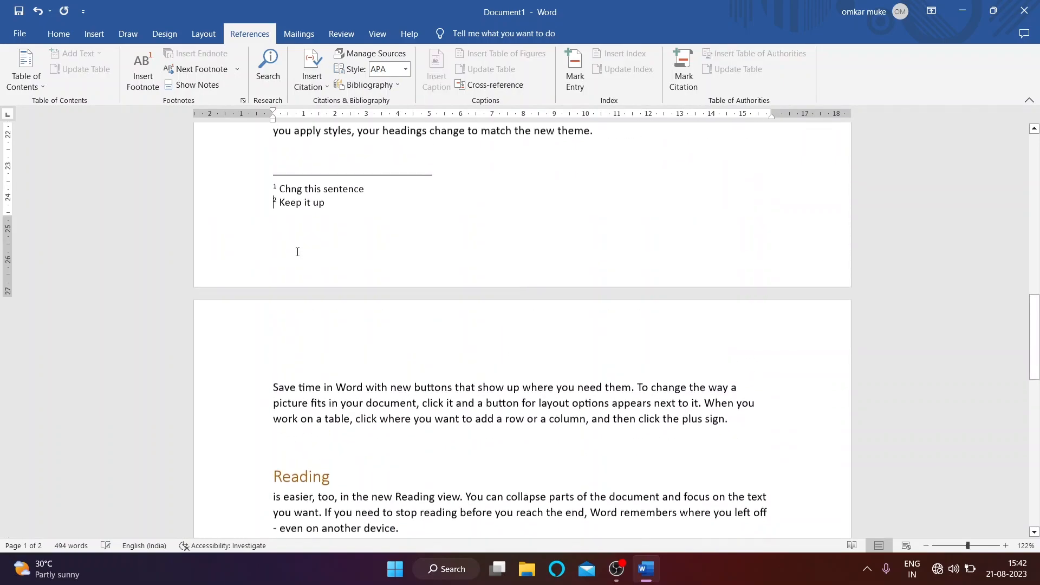
scroll(311, 224, "up", 15)
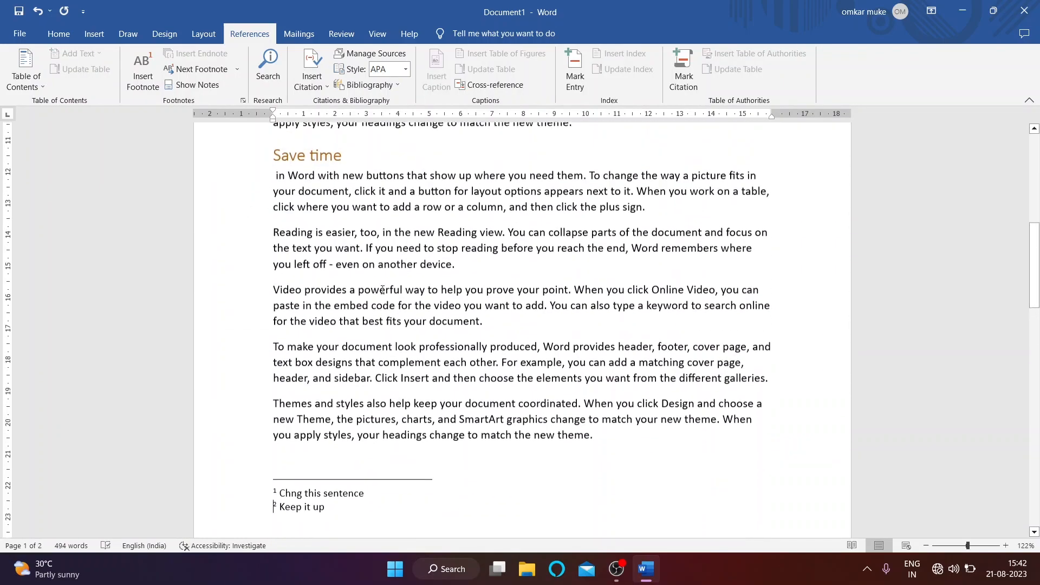
double_click(658, 416)
scroll(322, 310, "up", 2)
scroll(322, 309, "up", 15)
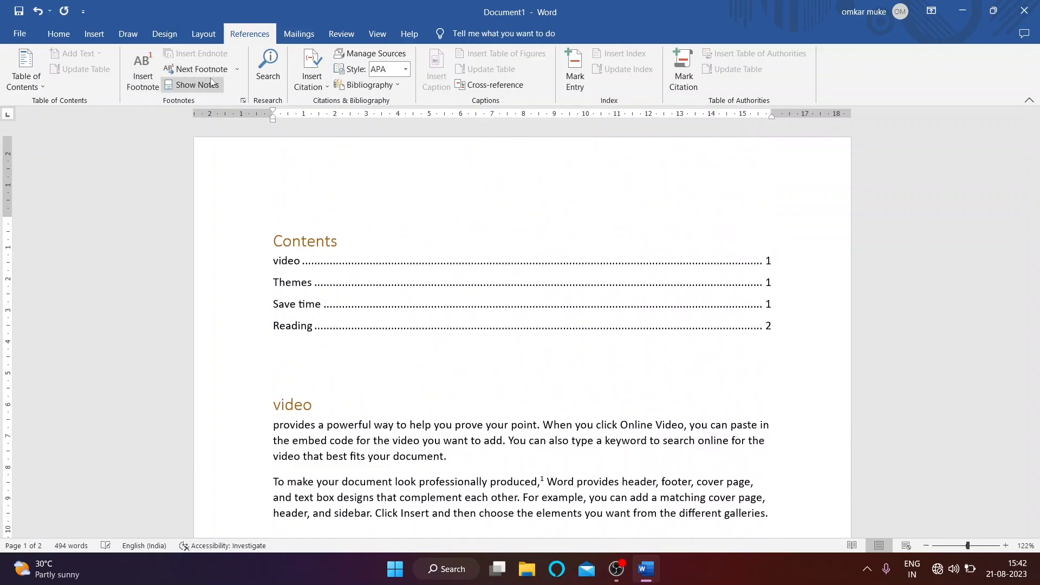
scroll(317, 327, "down", 3)
left_click(316, 327)
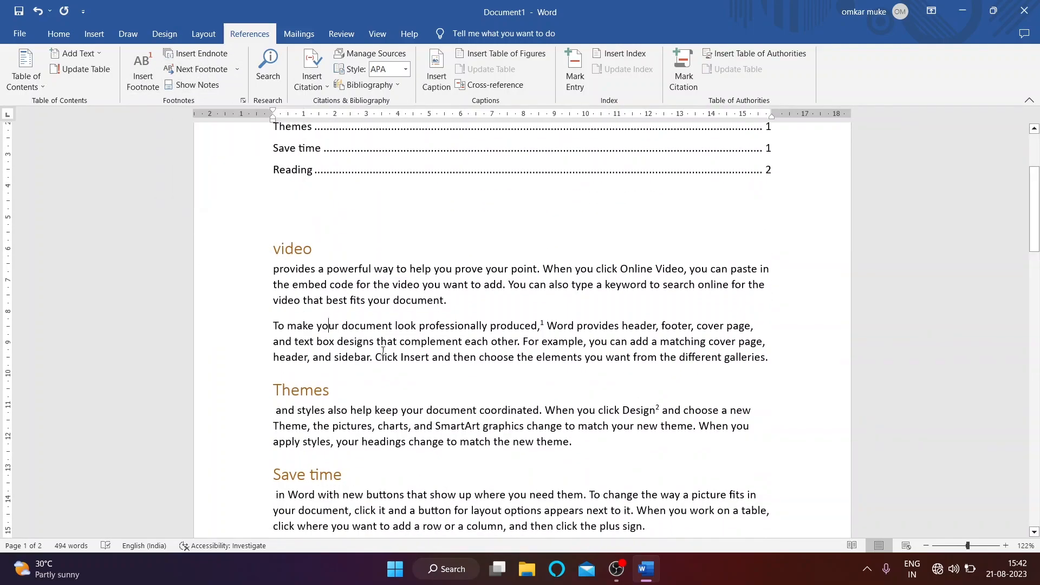
Step: Add an endnote after 'help keep' in the Themes paragraph reading 'thanks'
left_click_drag(354, 414, 400, 413)
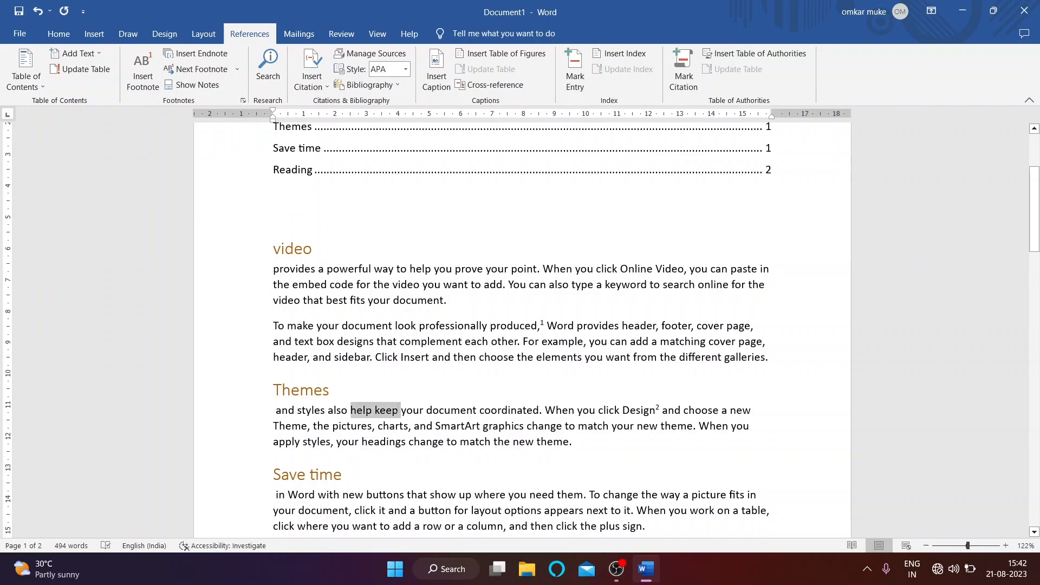
left_click(201, 54)
scroll(332, 158, "up", 5)
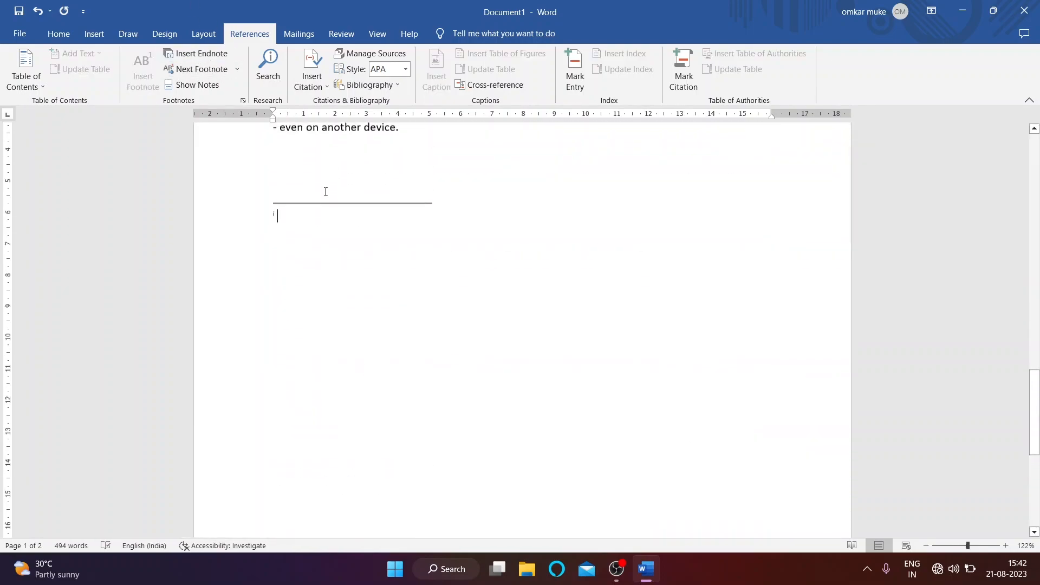
scroll(323, 348, "down", 2)
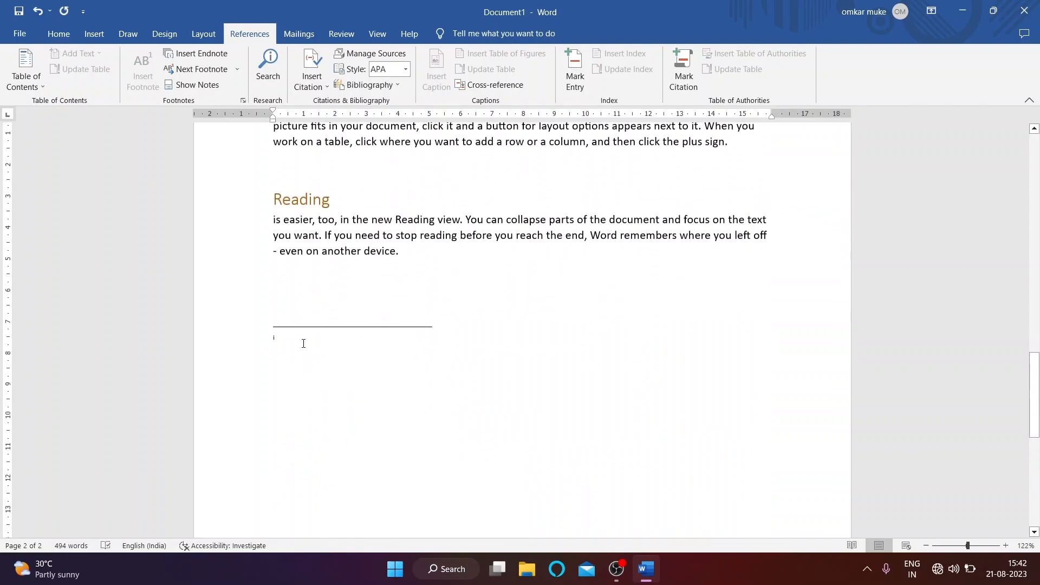
scroll(323, 349, "up", 1)
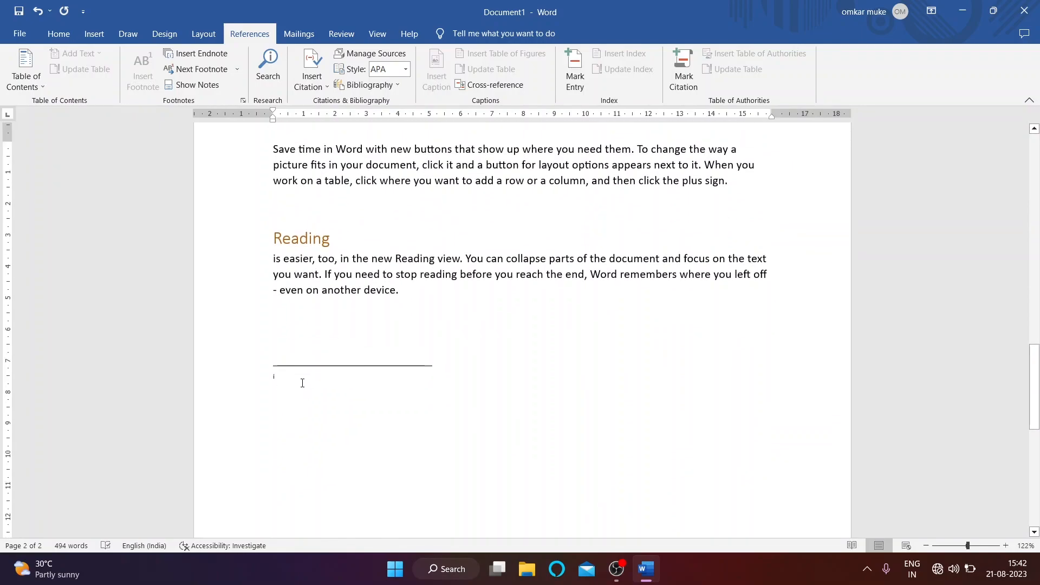
type("thnks")
scroll(334, 369, "up", 12)
scroll(339, 363, "up", 7)
left_click(441, 244)
Step: Jump from endnote mark i to its note and back with Show Notes
scroll(390, 321, "down", 3)
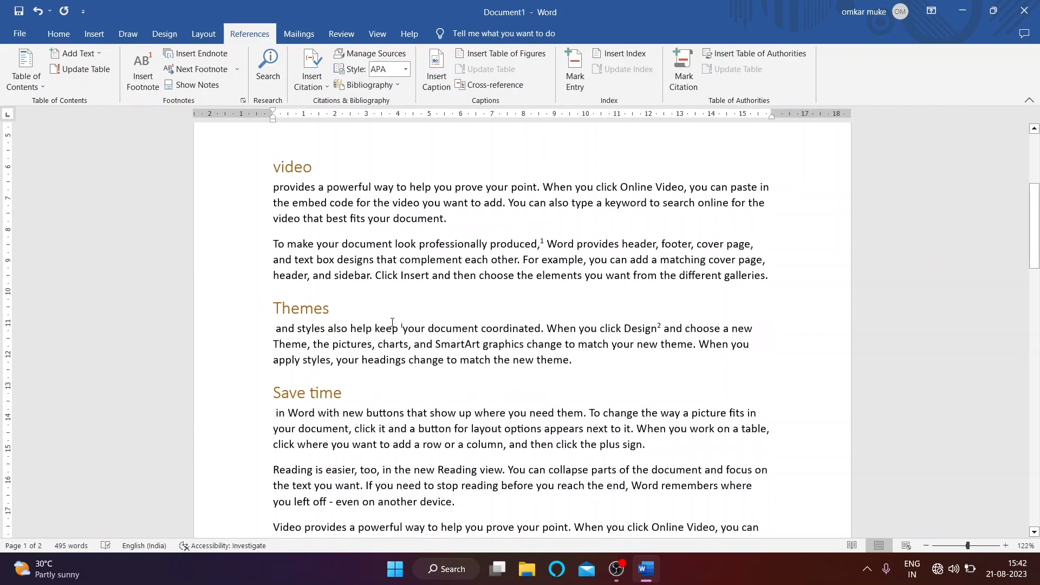
mouse_move(406, 325)
double_click(401, 325)
scroll(383, 309, "up", 3)
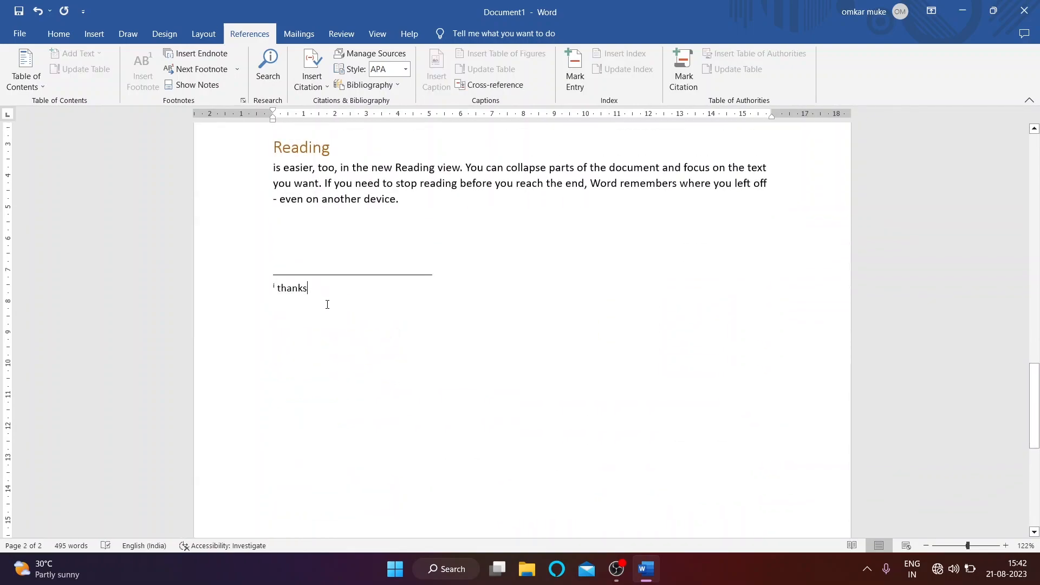
scroll(267, 300, "up", 3)
left_click(208, 86)
left_click(208, 86)
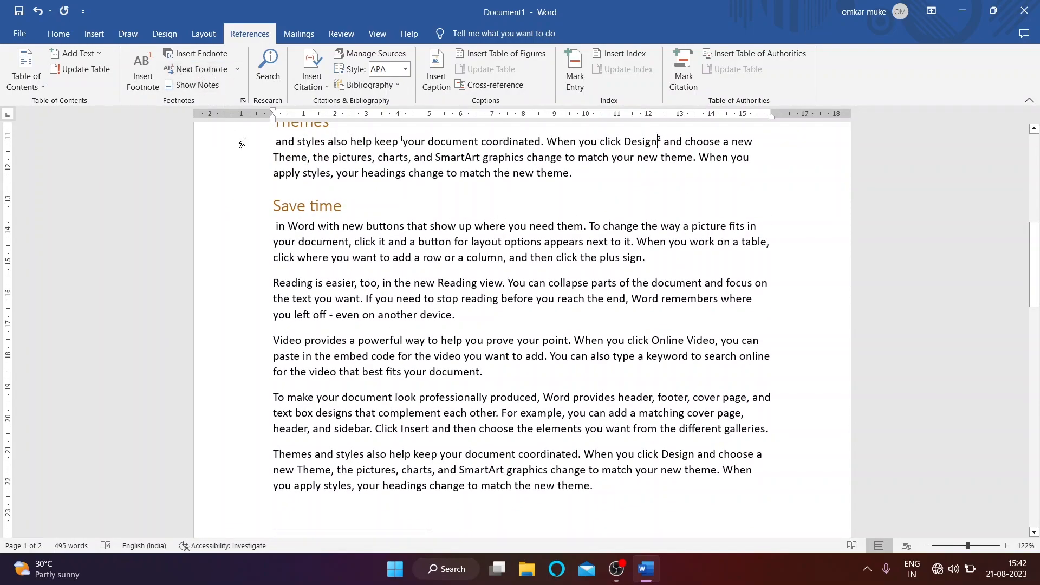
scroll(231, 122, "down", 4)
scroll(285, 223, "up", 10)
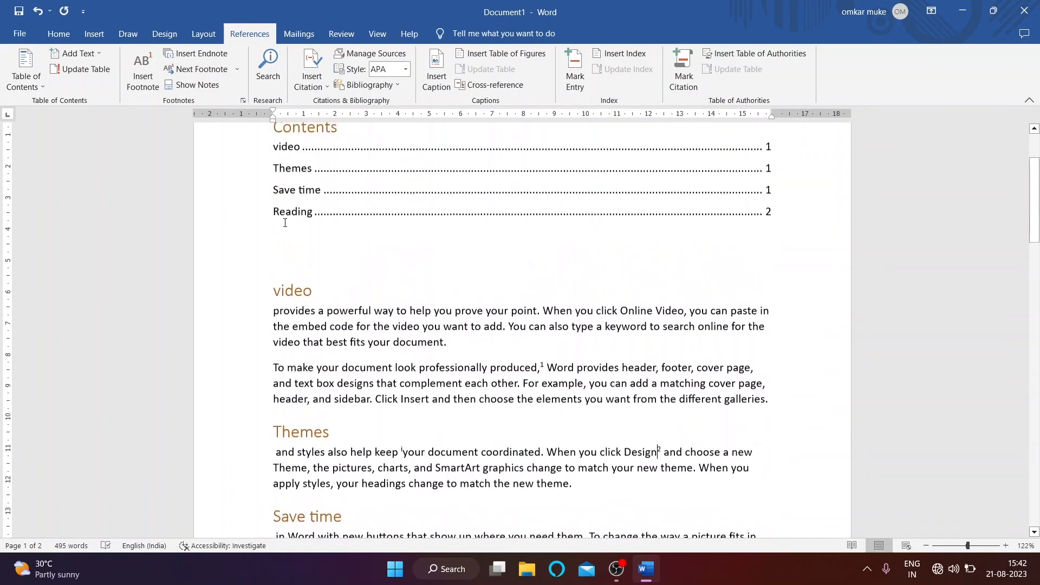
scroll(285, 222, "up", 2)
Step: View the endnote area, then the footnote area, and scroll back up to the Contents
left_click(206, 82)
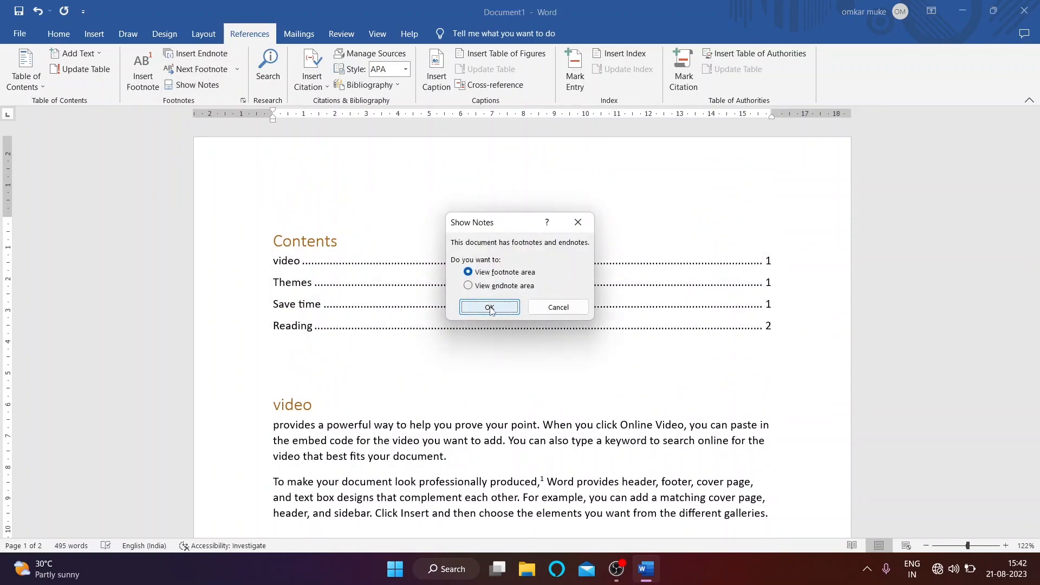
left_click(477, 287)
left_click(488, 307)
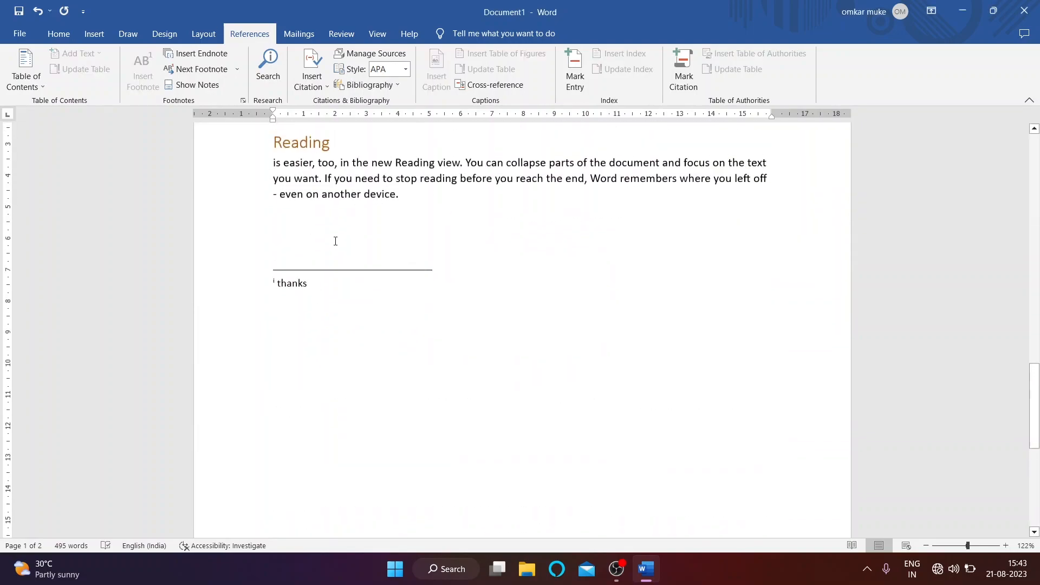
left_click(196, 85)
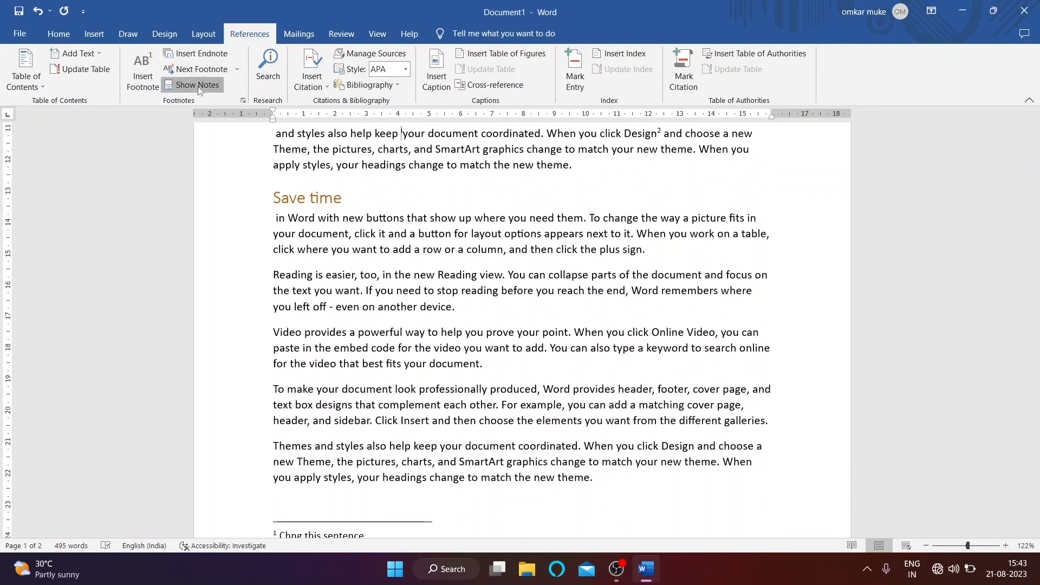
left_click(197, 85)
left_click(493, 306)
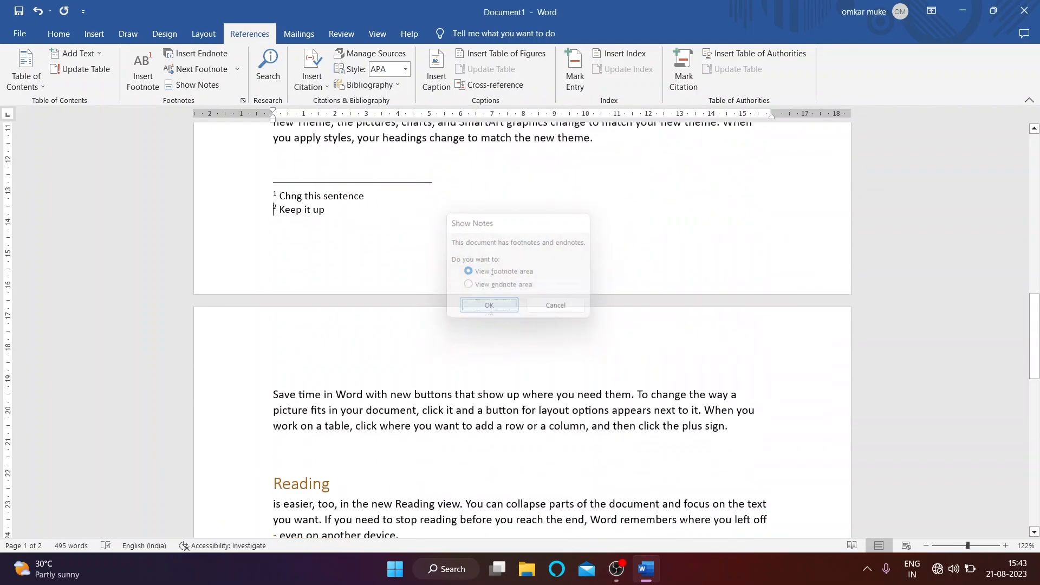
scroll(332, 199, "up", 15)
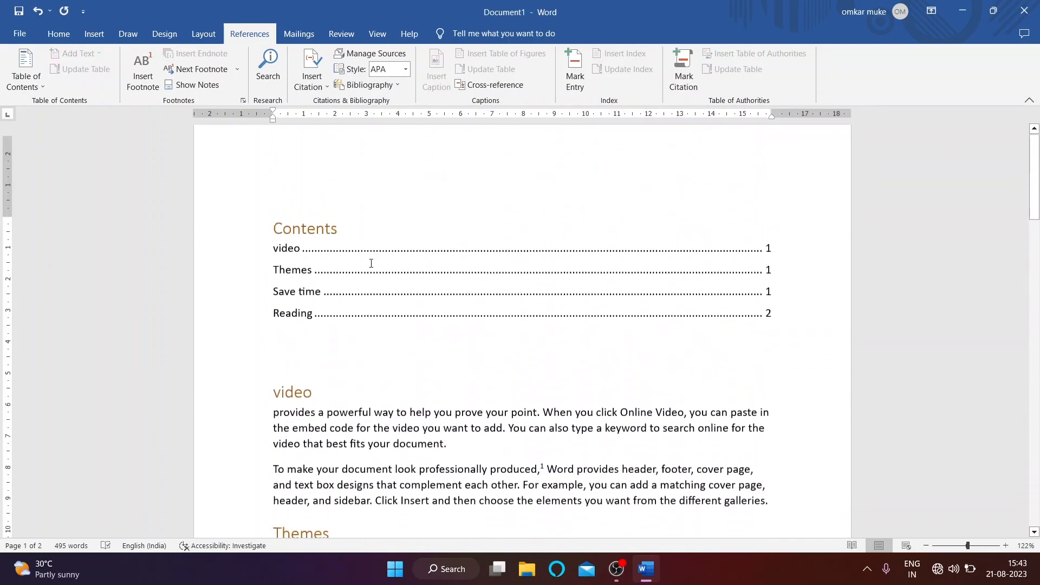
scroll(373, 264, "up", 1)
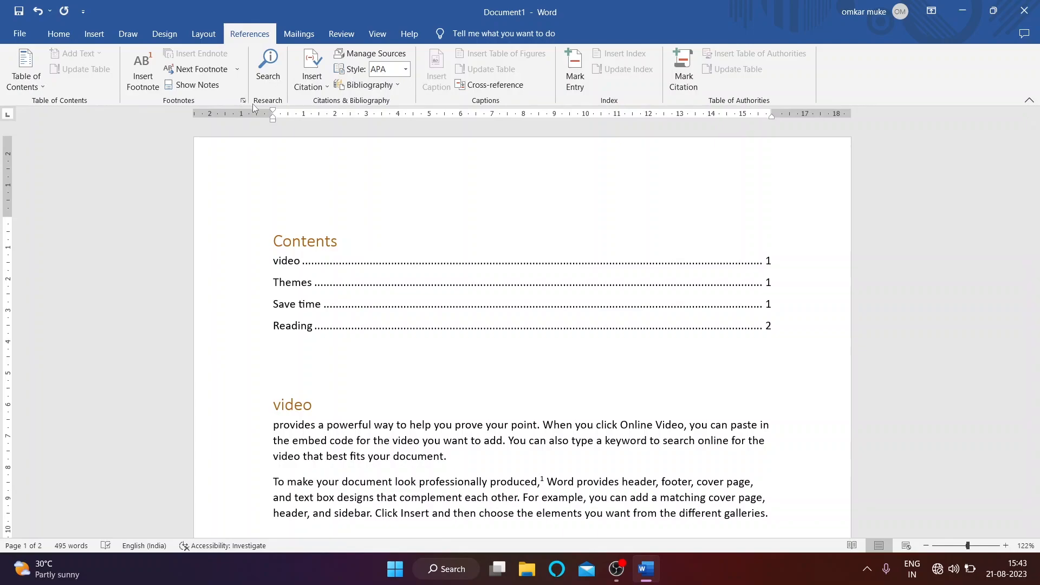
Step: Search 'cat' in the research pane, switch Wi-Fi on, then close the Search pane
left_click(267, 68)
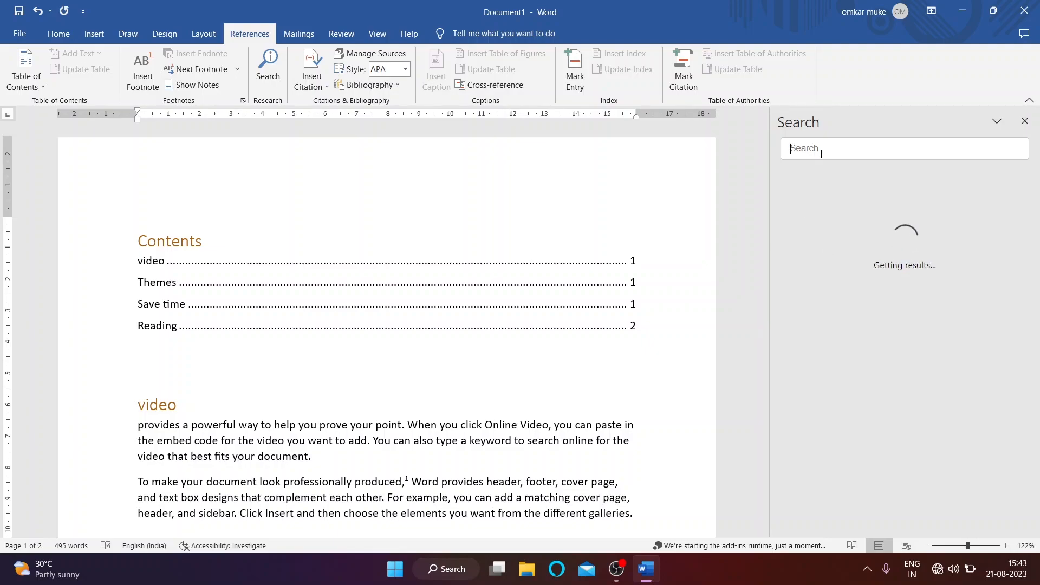
type("c")
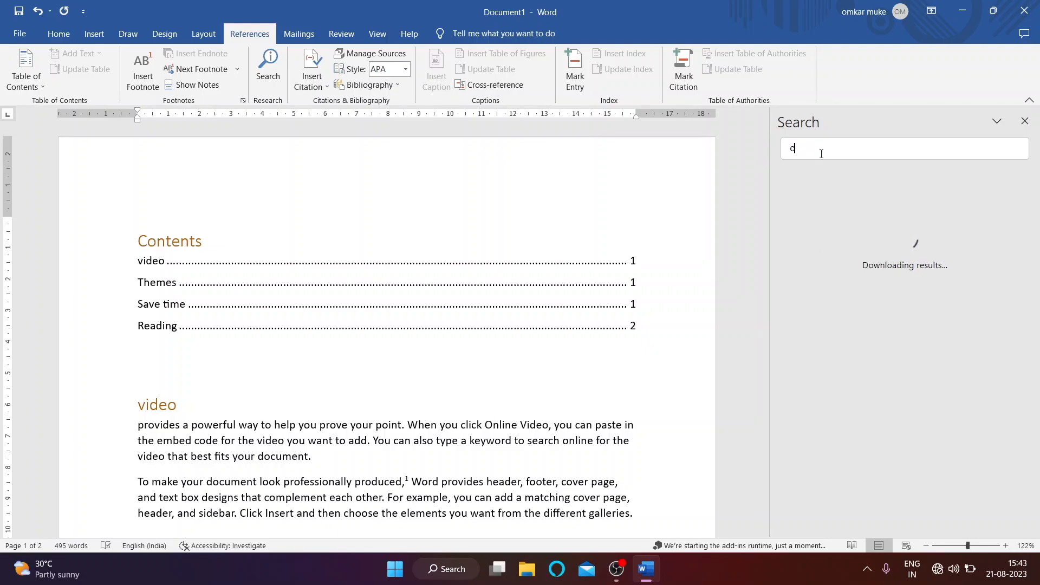
type("at")
left_click(941, 576)
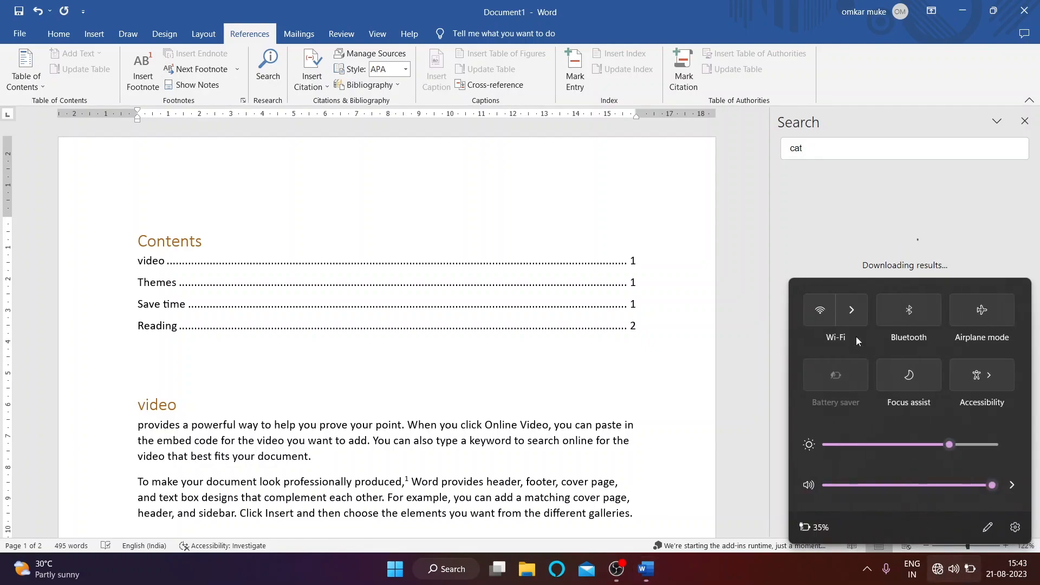
left_click(849, 319)
left_click(1006, 290)
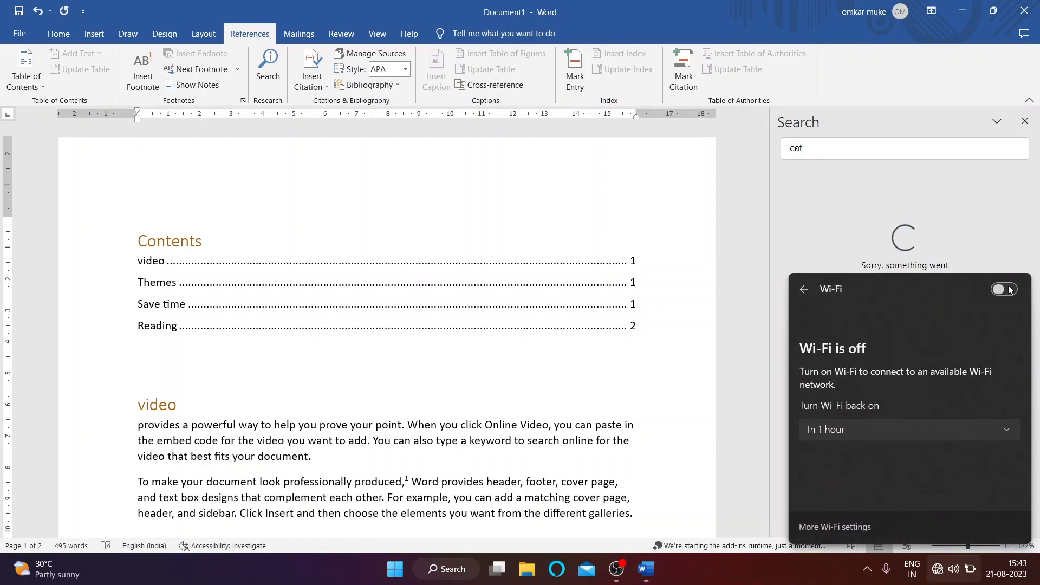
left_click(877, 147)
left_click(1024, 121)
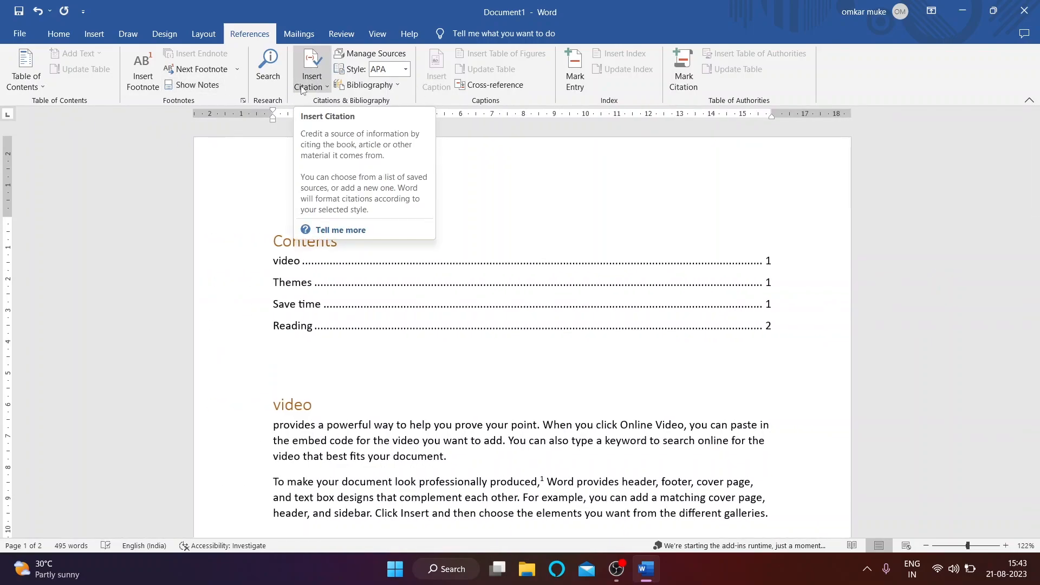
Step: Place the insertion point at the end of the paragraph under the 'video' heading
scroll(273, 278, "down", 3)
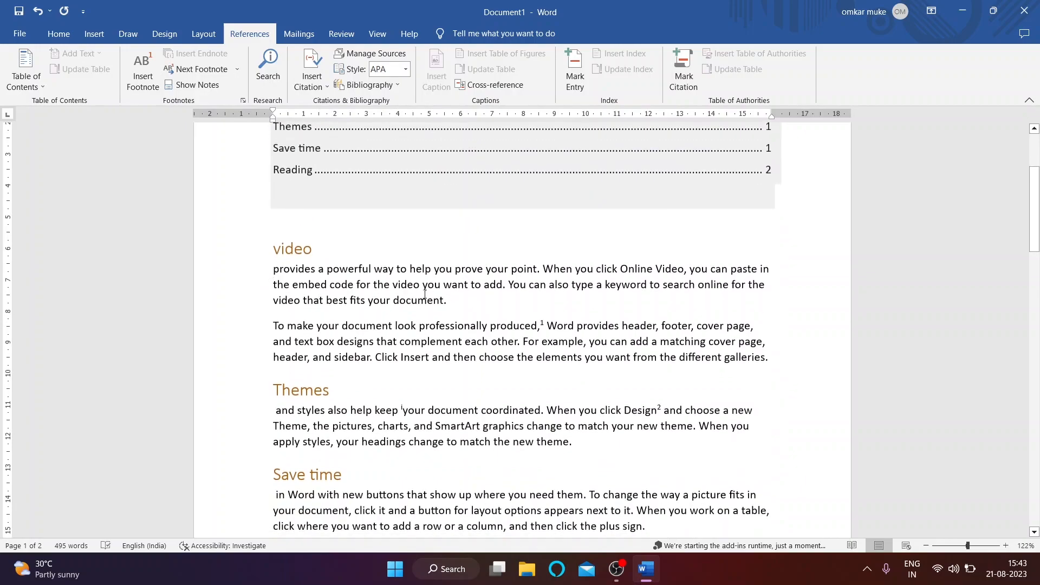
left_click_drag(286, 273, 458, 314)
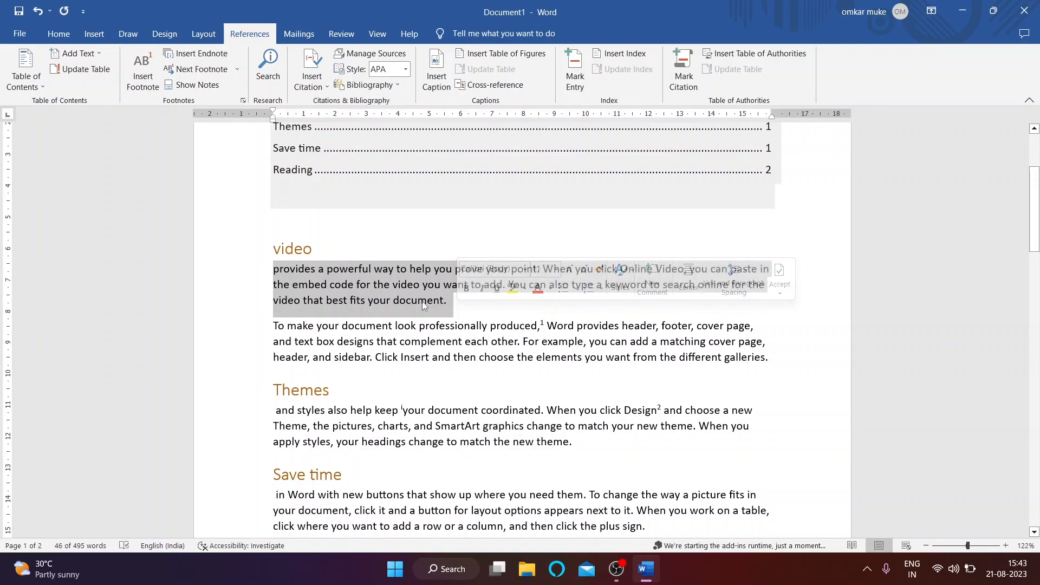
left_click(454, 308)
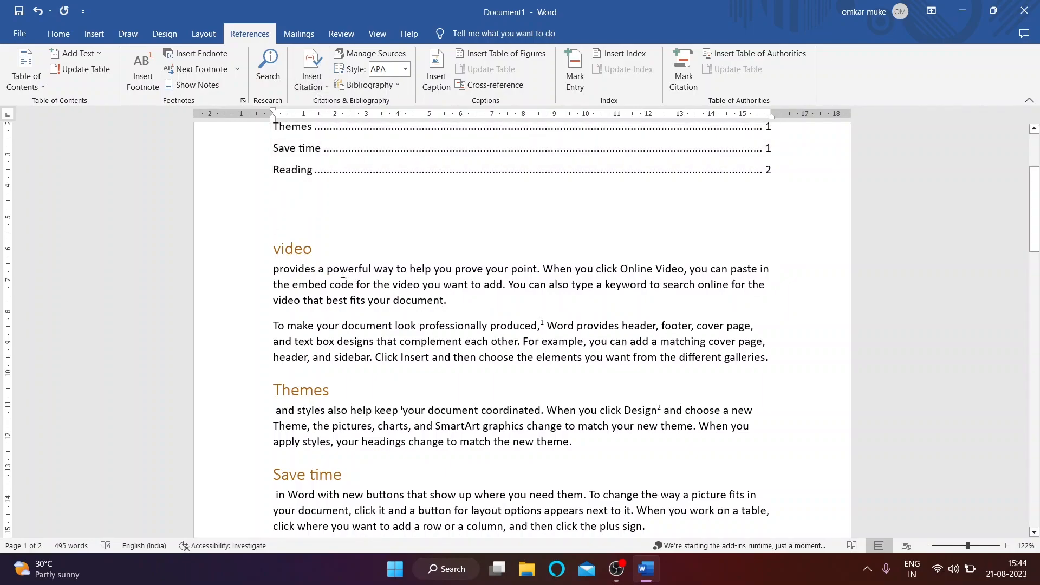
left_click_drag(281, 267, 448, 307)
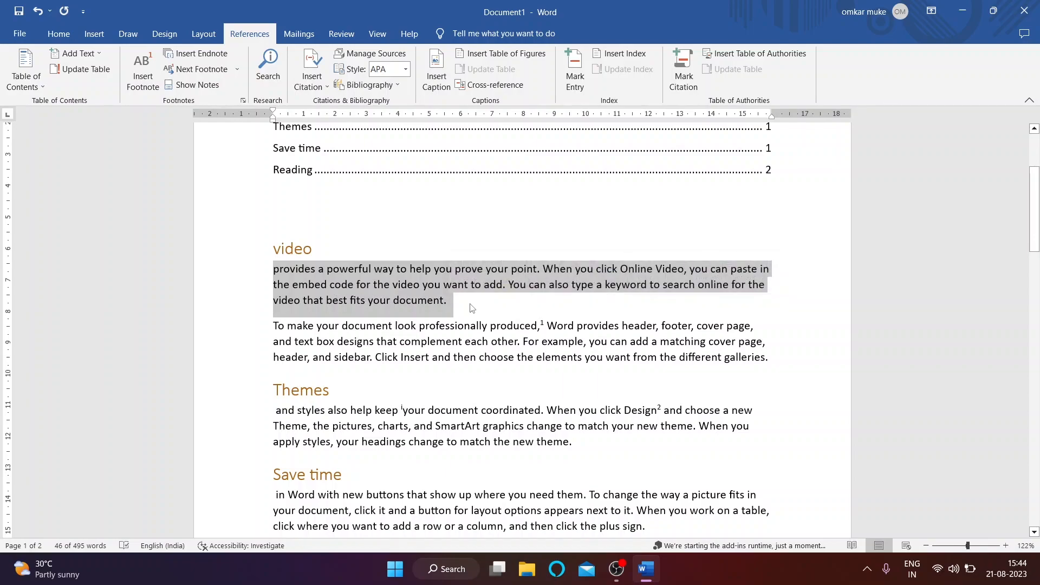
left_click(447, 304)
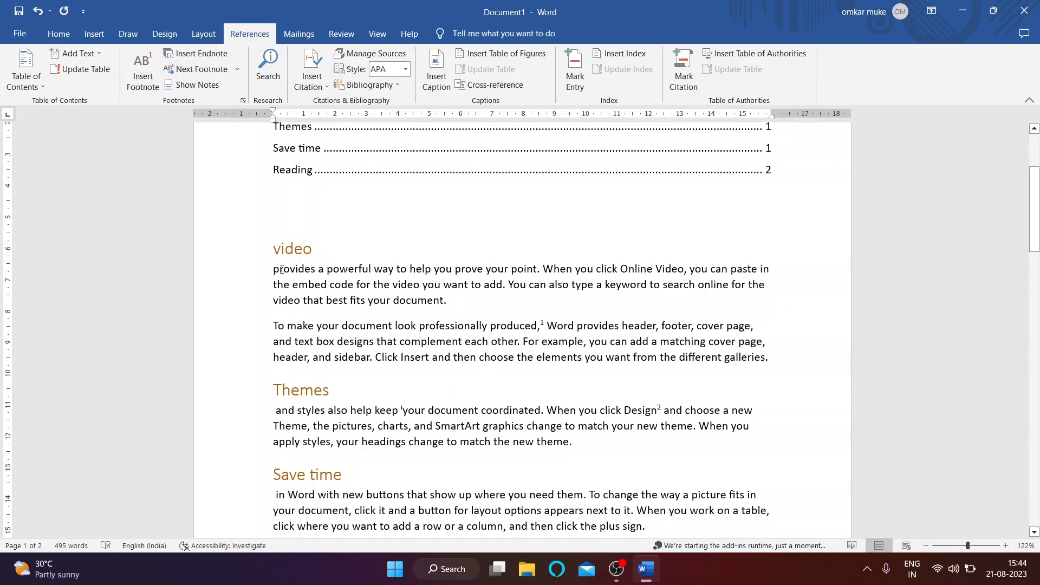
left_click_drag(274, 272, 464, 302)
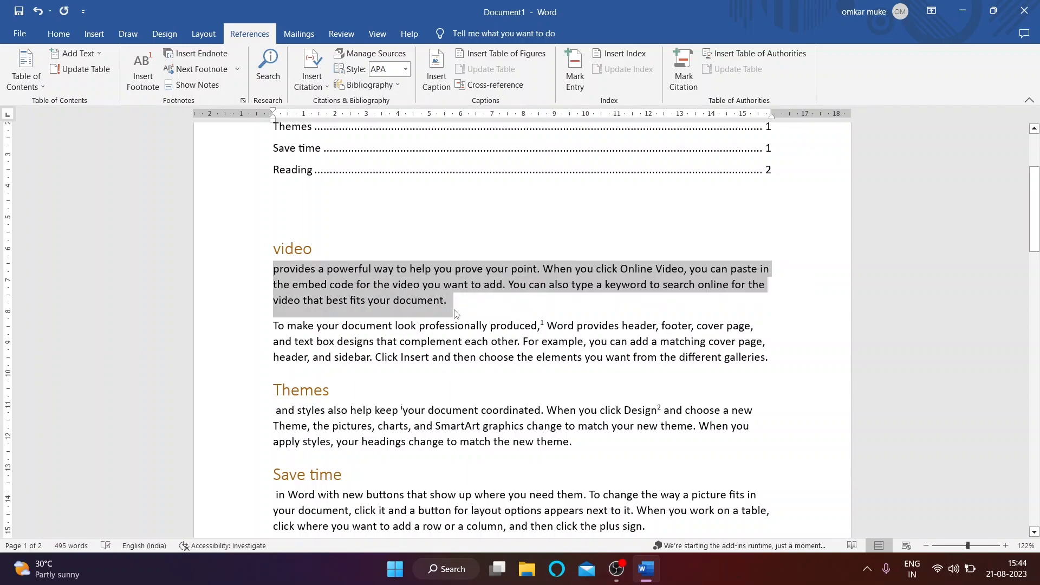
left_click(465, 301)
left_click_drag(282, 269, 461, 305)
left_click(462, 305)
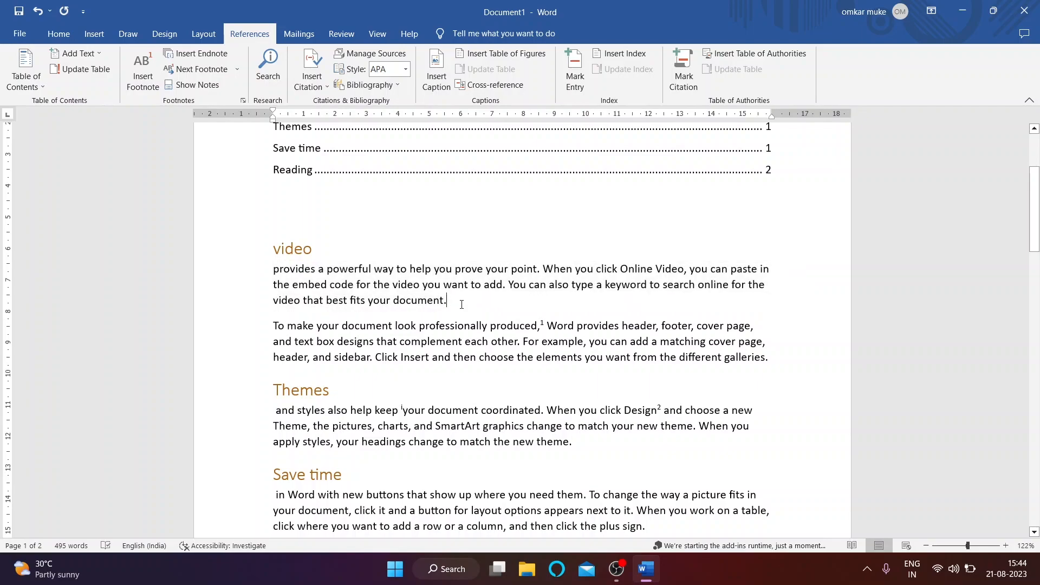
Step: Start a new citation source with Film as the source type
left_click(312, 78)
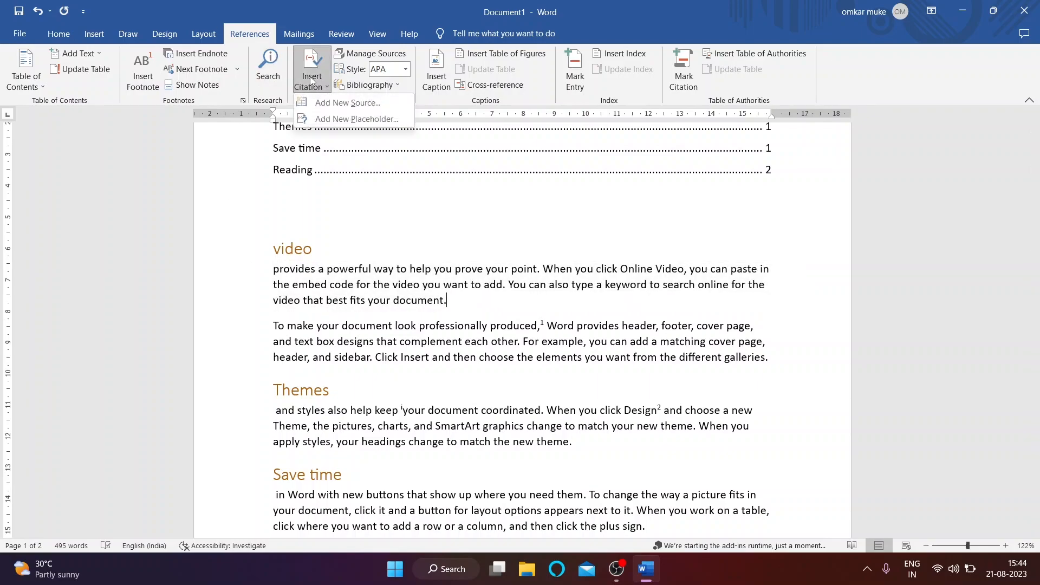
left_click(369, 119)
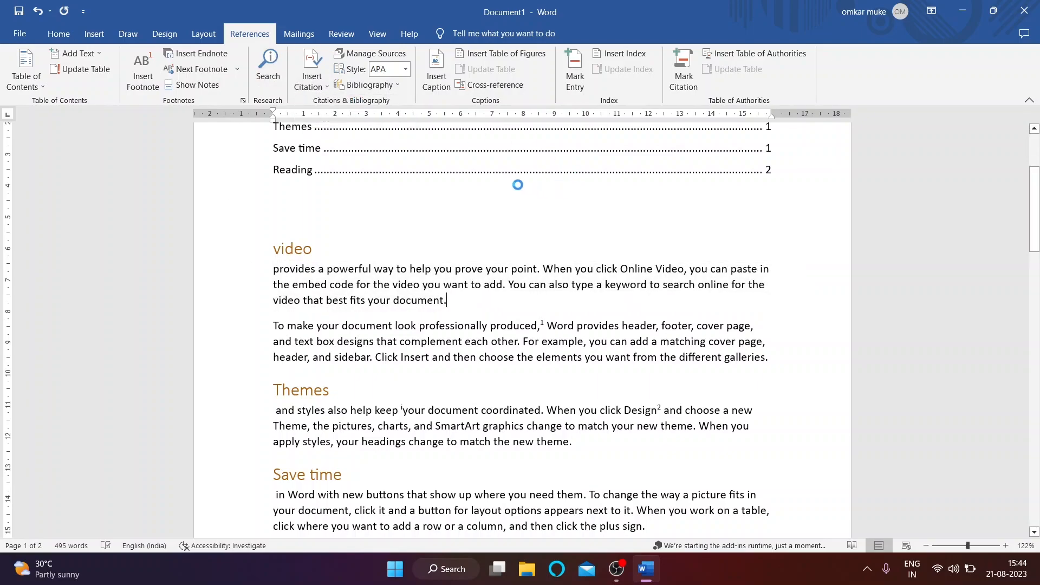
left_click_drag(506, 158, 652, 169)
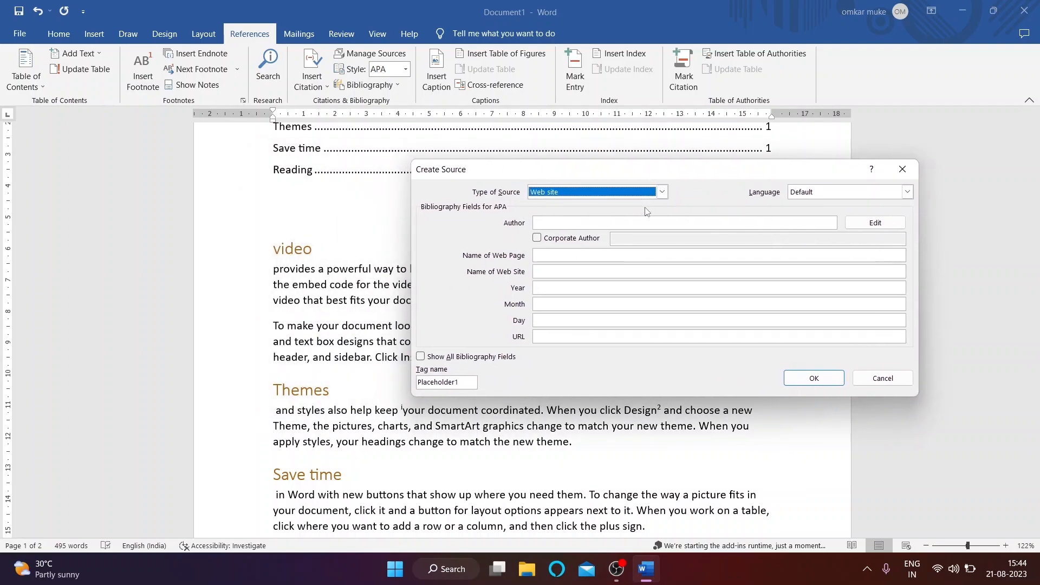
left_click(662, 192)
scroll(574, 238, "up", 1)
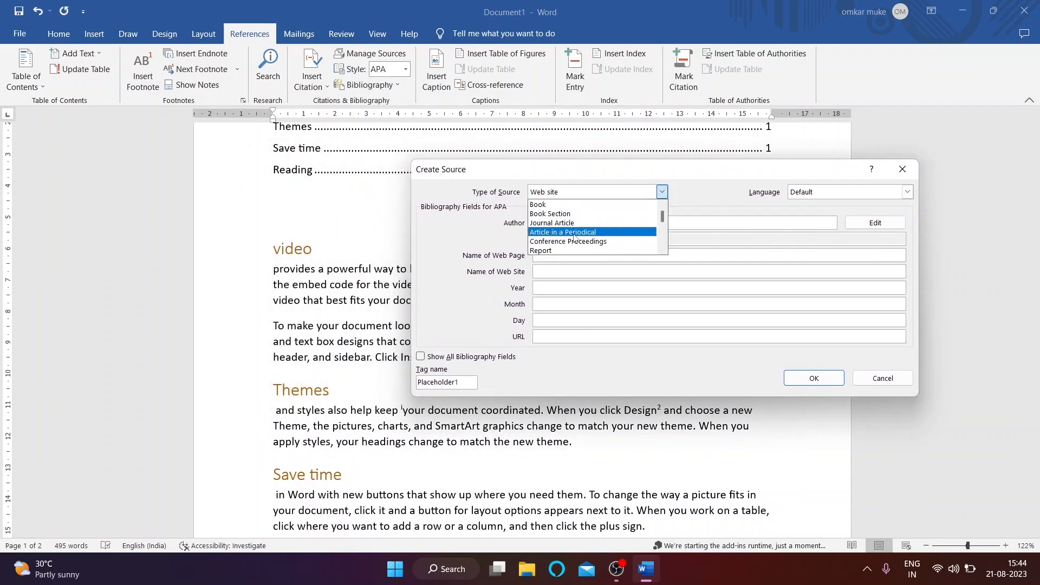
scroll(573, 233, "down", 5)
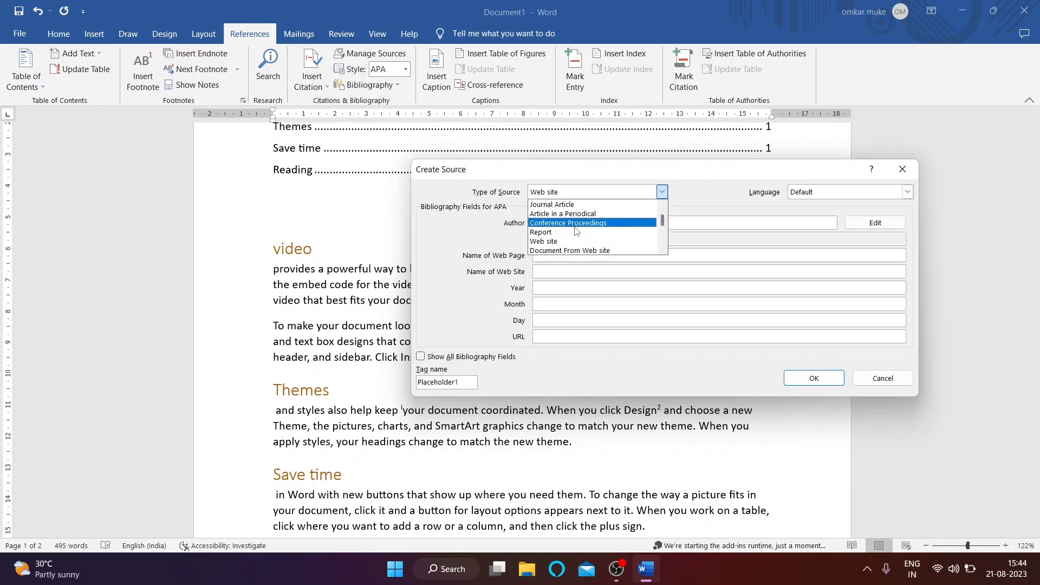
scroll(575, 232, "down", 2)
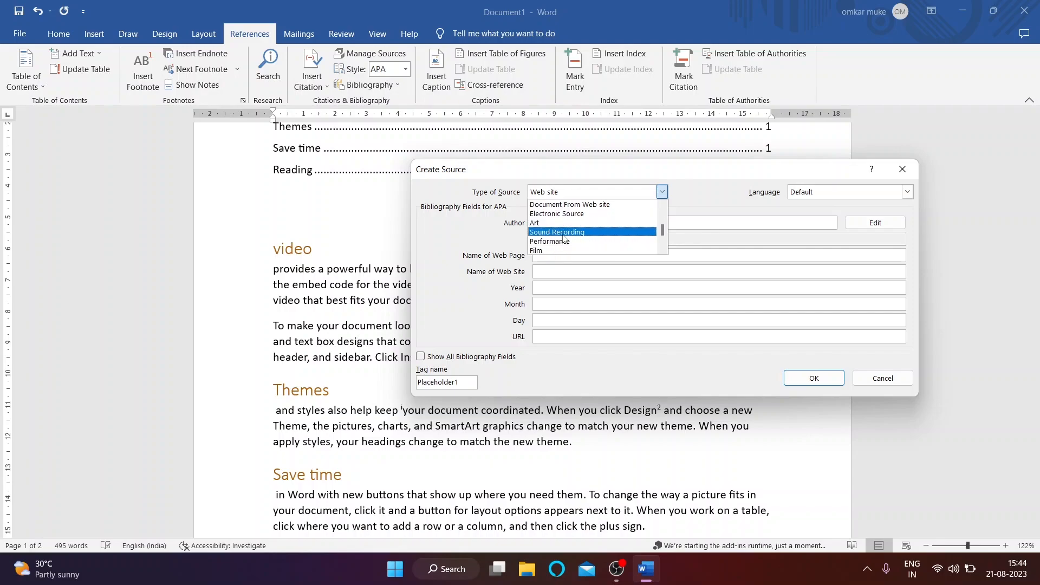
scroll(573, 230, "up", 1)
scroll(573, 232, "down", 3)
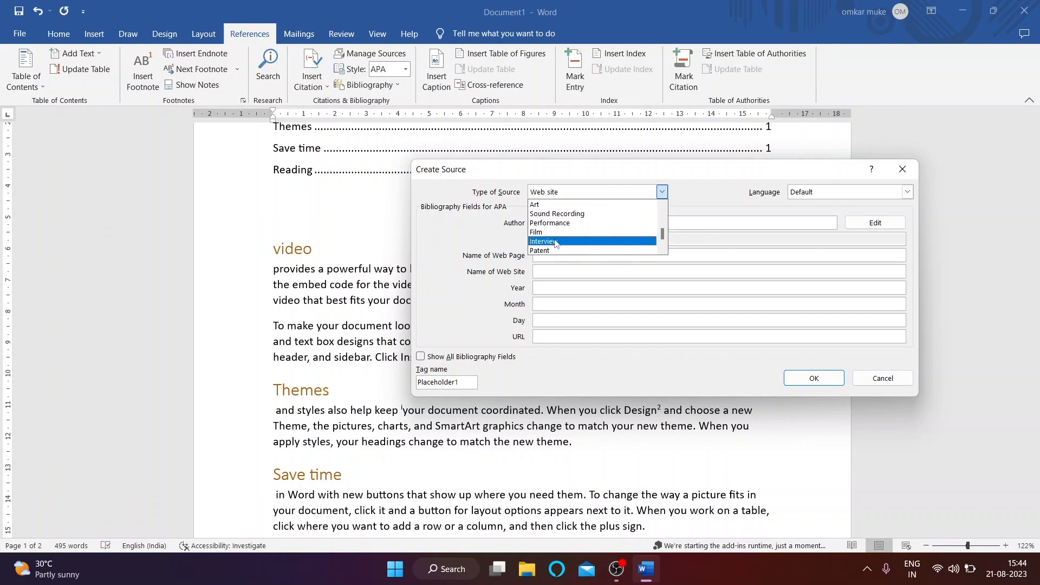
left_click(562, 232)
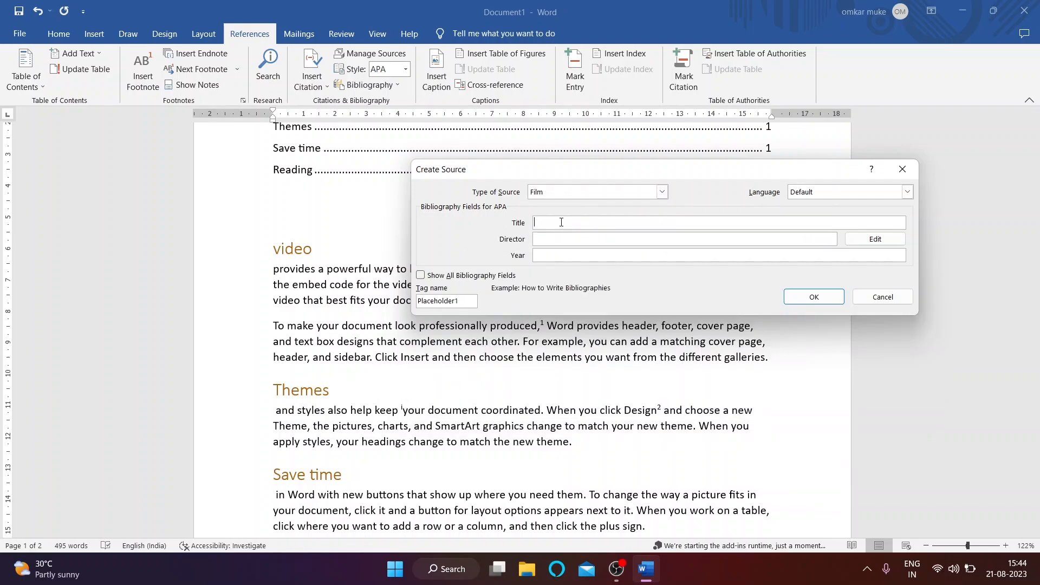
Step: Enter title RRR, the director and year 2022, and insert the APA citation
type("RRR")
left_click(560, 240)
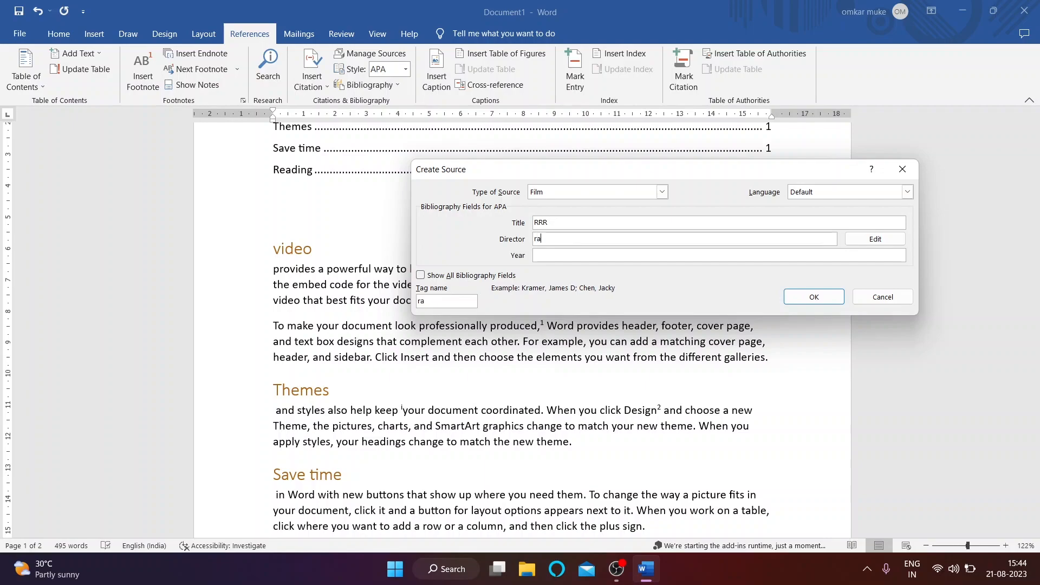
type("raja moulo")
left_click(550, 260)
left_click(590, 239)
left_click(577, 255)
type("2002222")
left_click(791, 295)
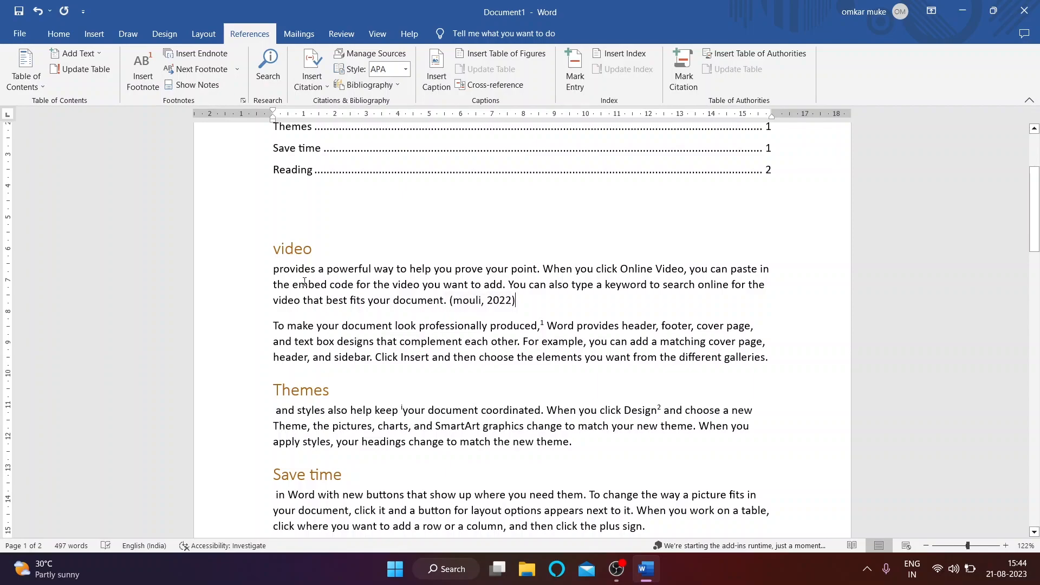
scroll(305, 281, "down", 2)
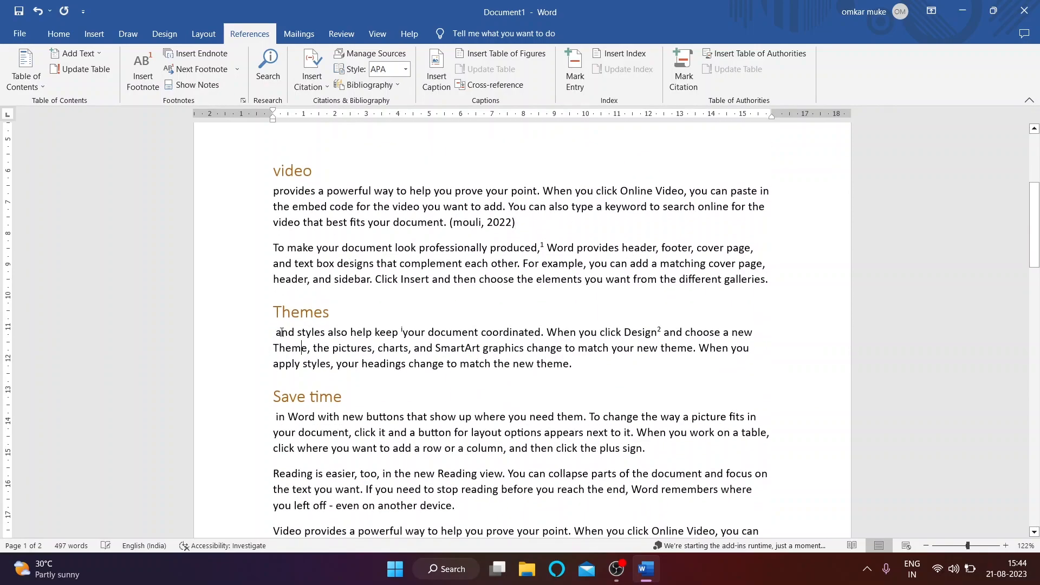
Step: Cite a new 2022 Book source 'doglapan' by grover, publisher 'self', at the end of the Themes paragraph
left_click(314, 88)
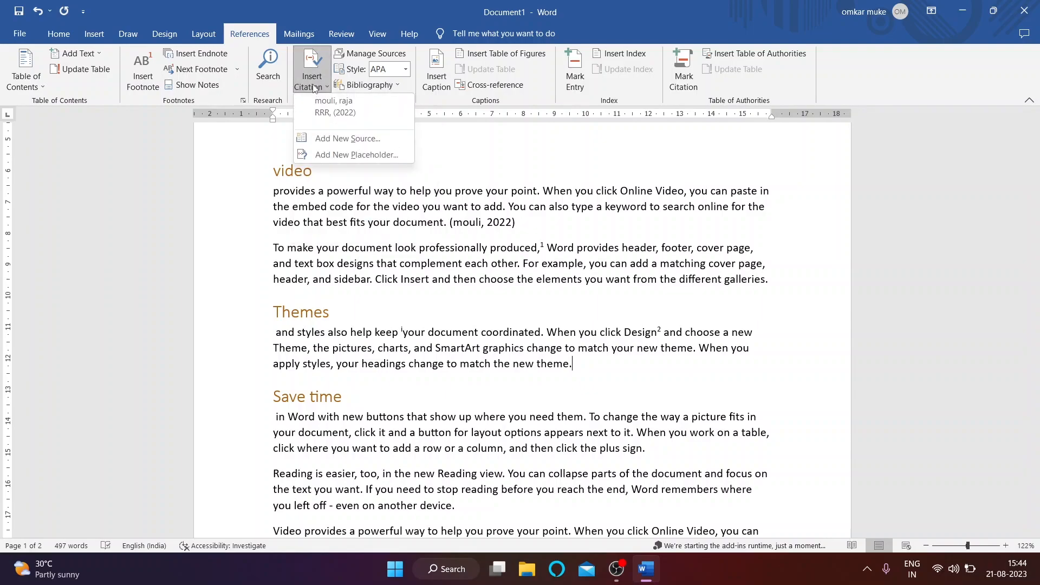
left_click(348, 138)
left_click(661, 191)
scroll(561, 239, "down", 2)
scroll(561, 242, "up", 4)
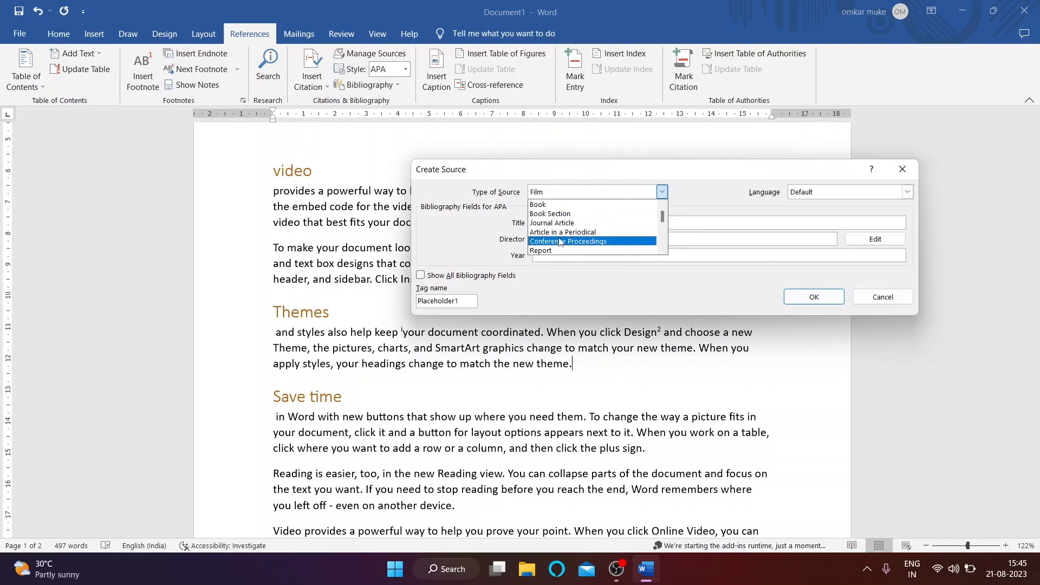
left_click(551, 205)
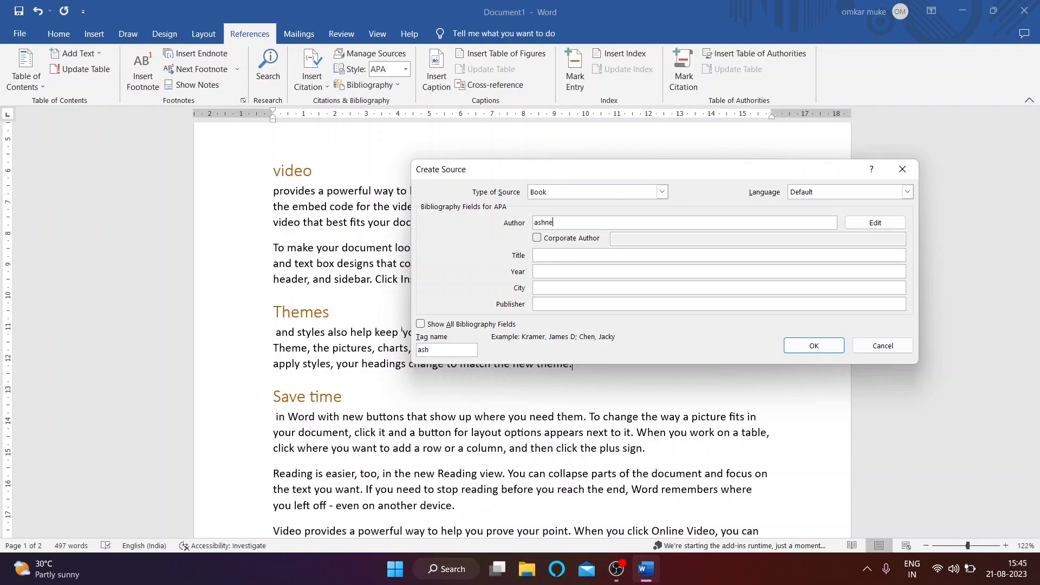
left_click(547, 270)
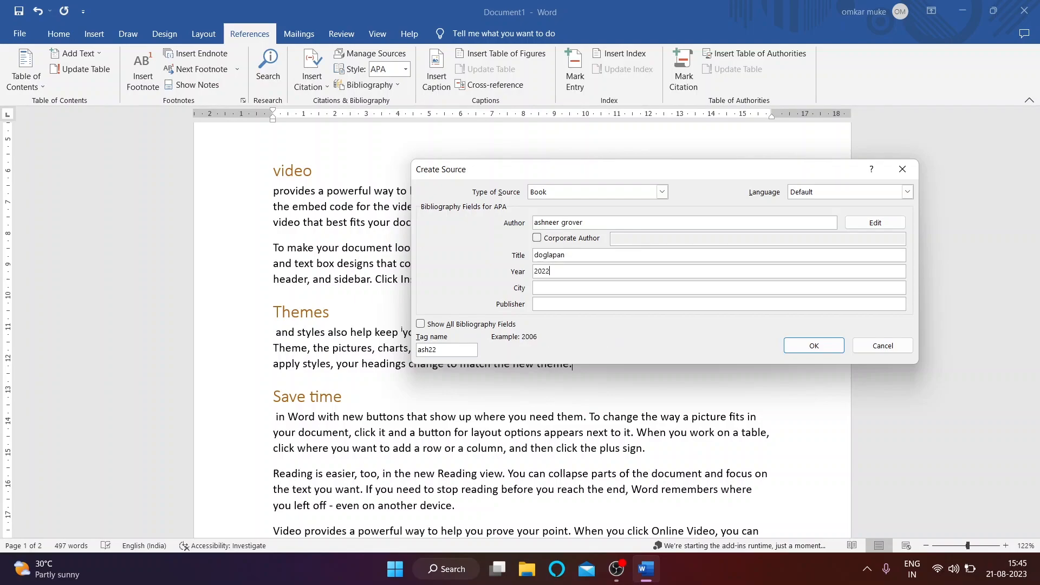
left_click(621, 287)
left_click(617, 306)
type("self")
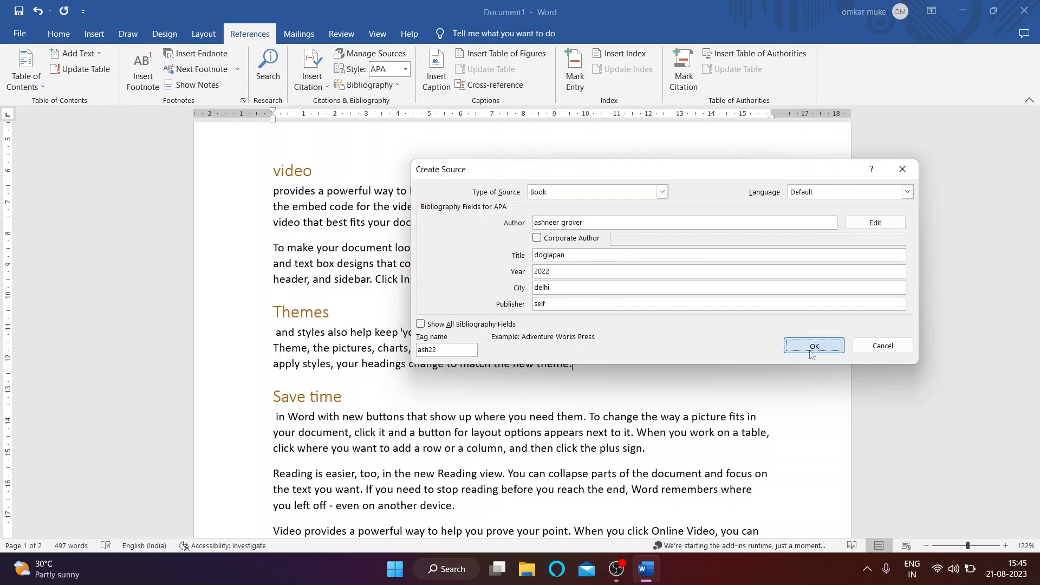
left_click(814, 346)
scroll(466, 270, "down", 1)
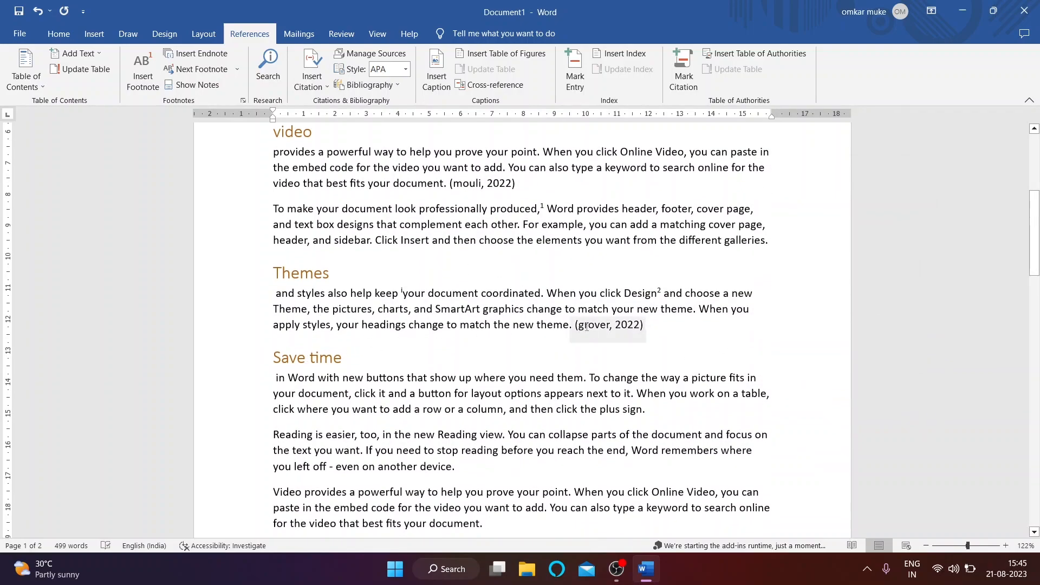
scroll(639, 341, "down", 2)
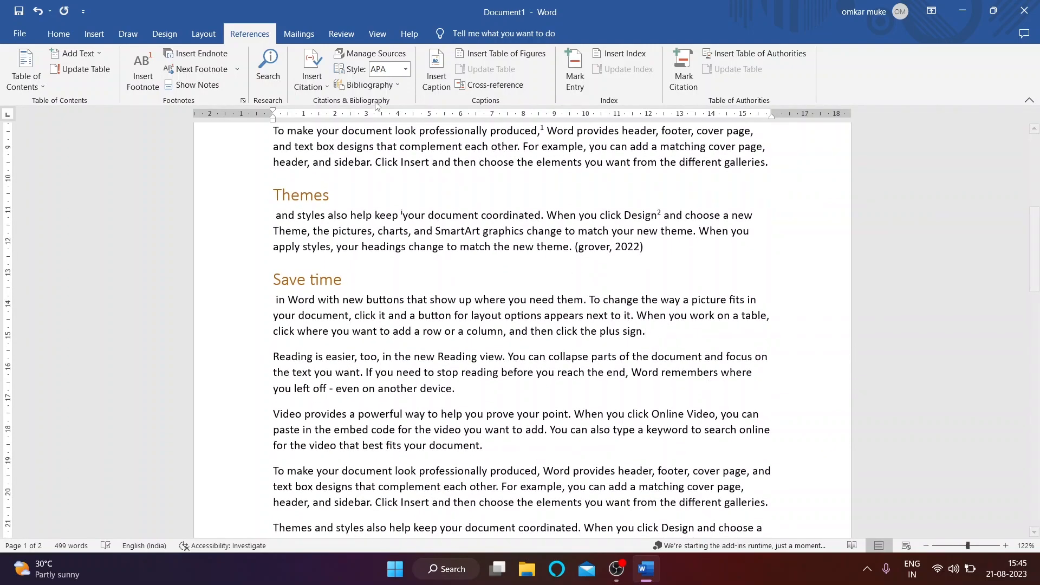
Step: Start a new citation source and set its type to Web site
left_click(312, 78)
left_click(339, 175)
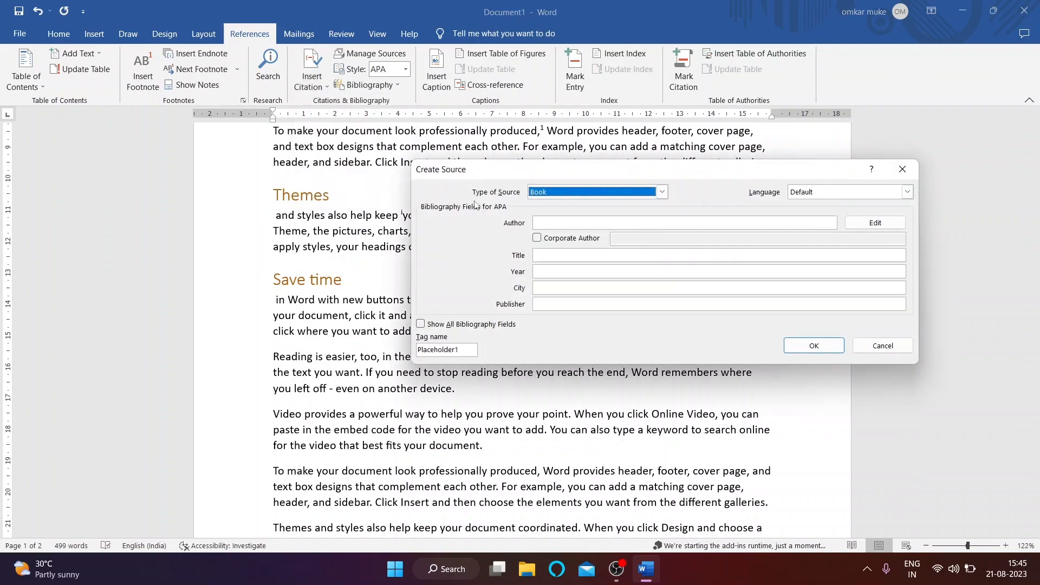
left_click(661, 192)
scroll(573, 227, "down", 1)
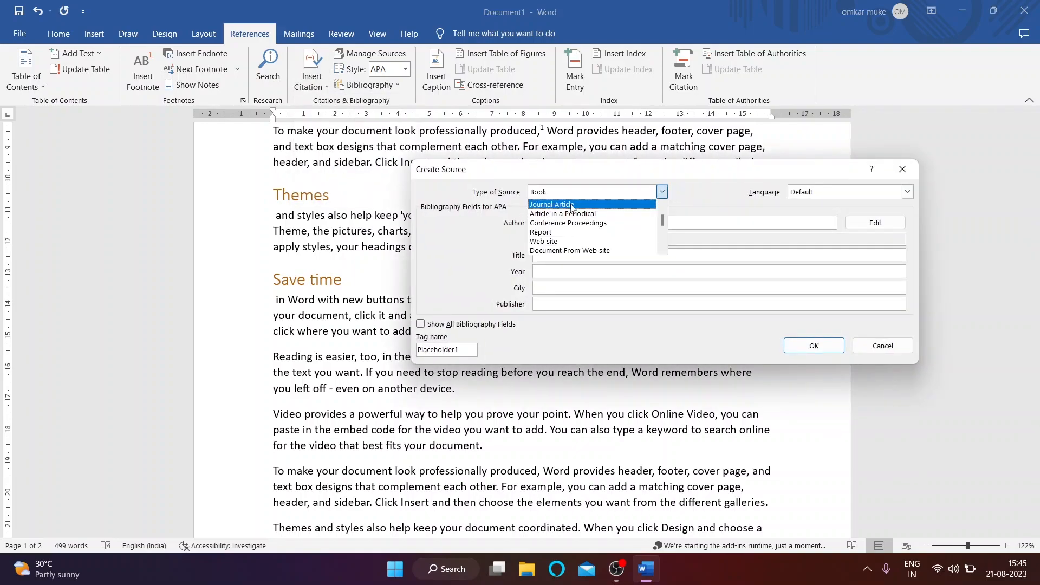
scroll(573, 234, "down", 1)
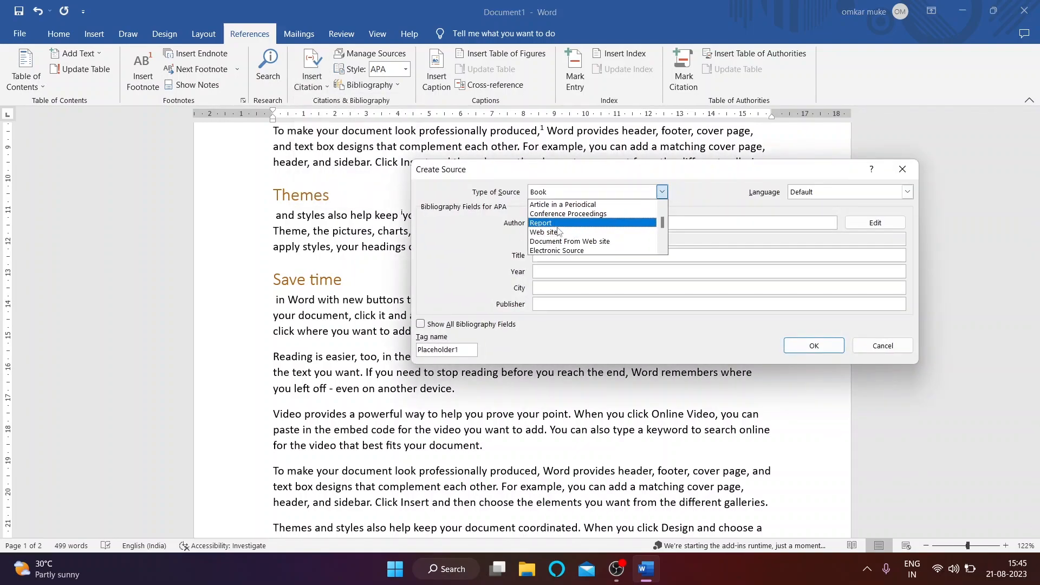
scroll(564, 252, "down", 1)
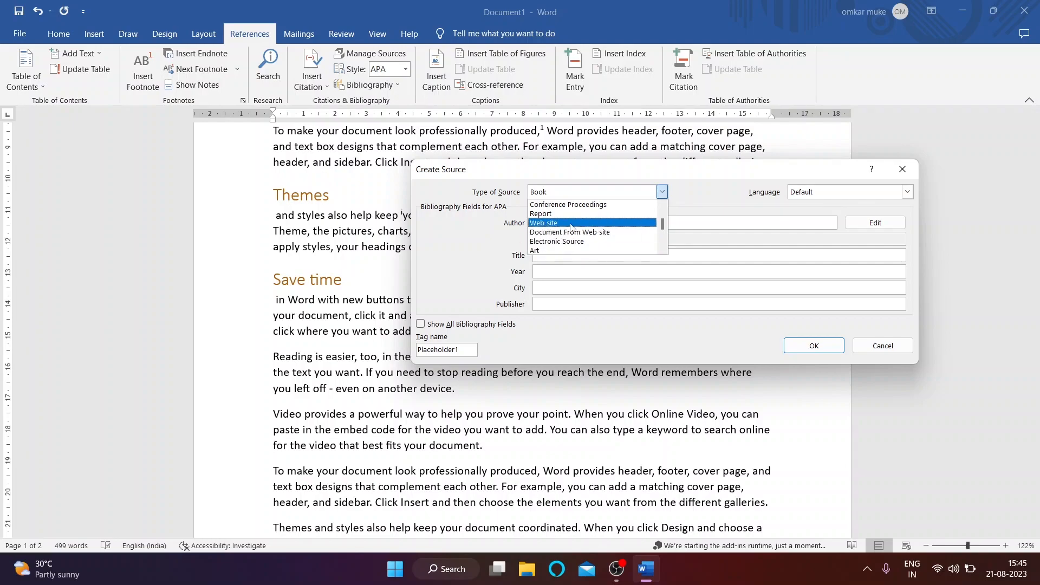
scroll(558, 250, "down", 2)
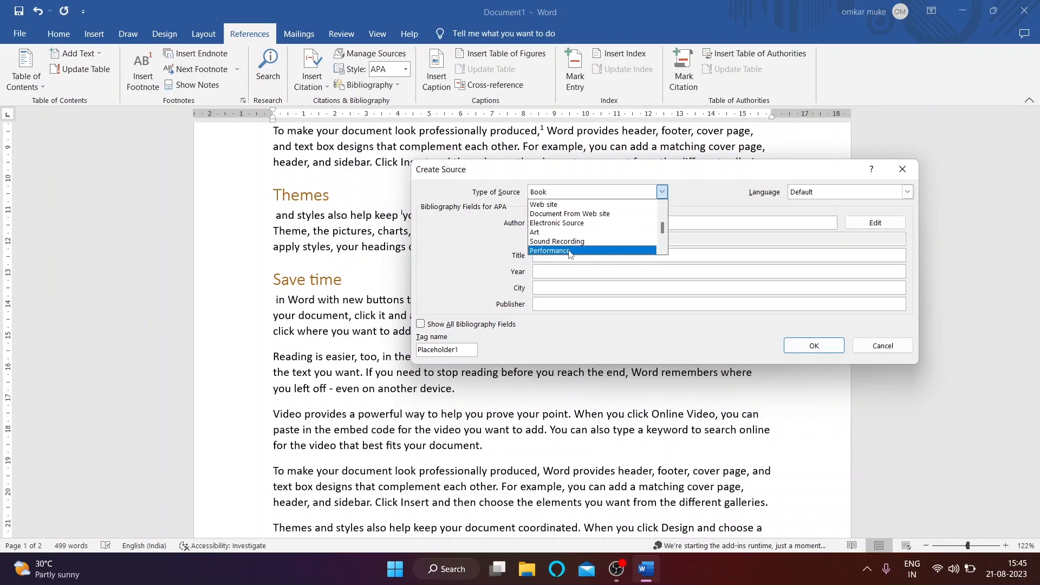
left_click(566, 251)
left_click(662, 192)
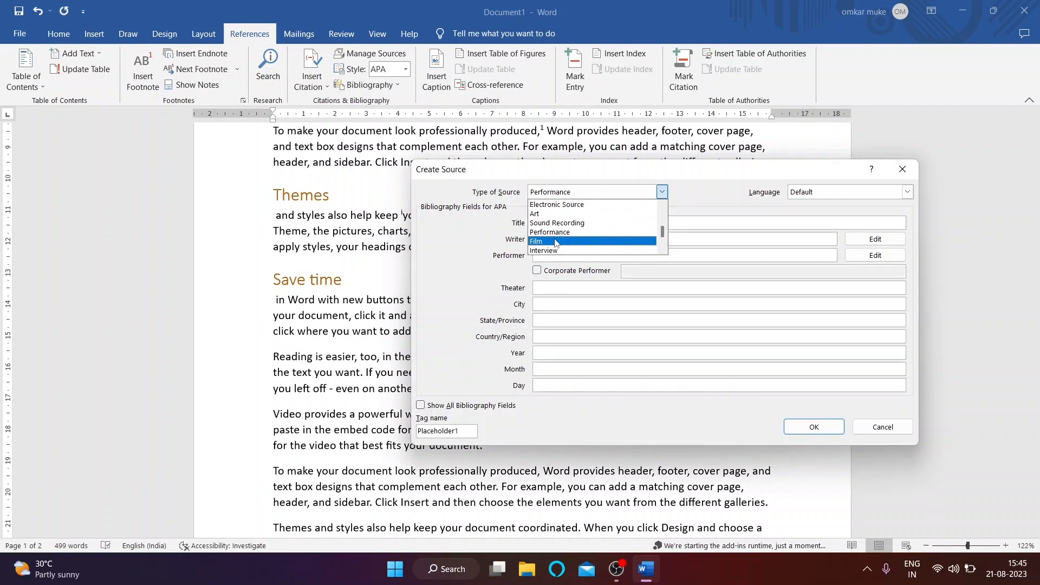
scroll(559, 243, "down", 1)
left_click(560, 240)
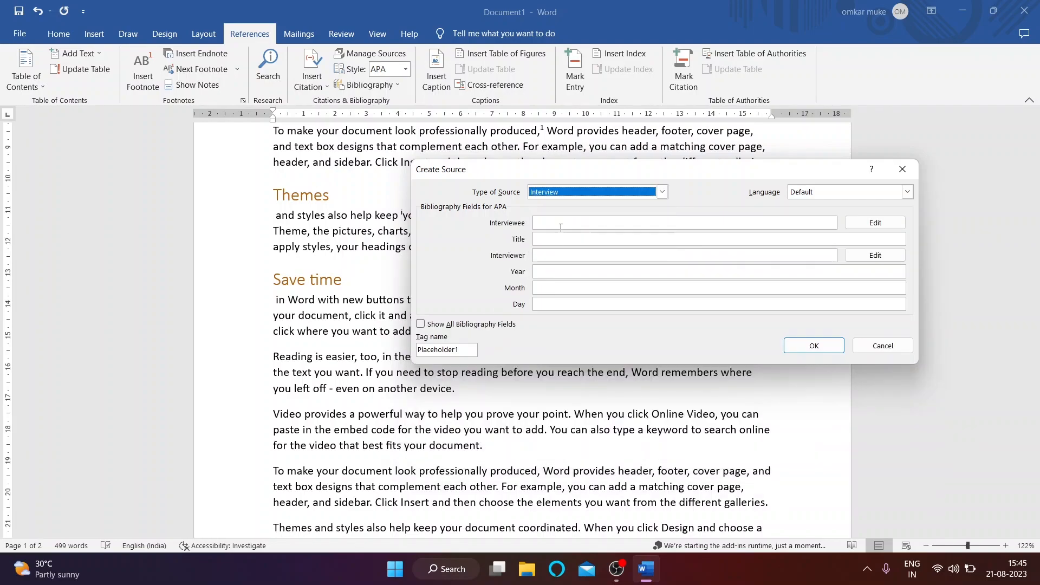
left_click(662, 192)
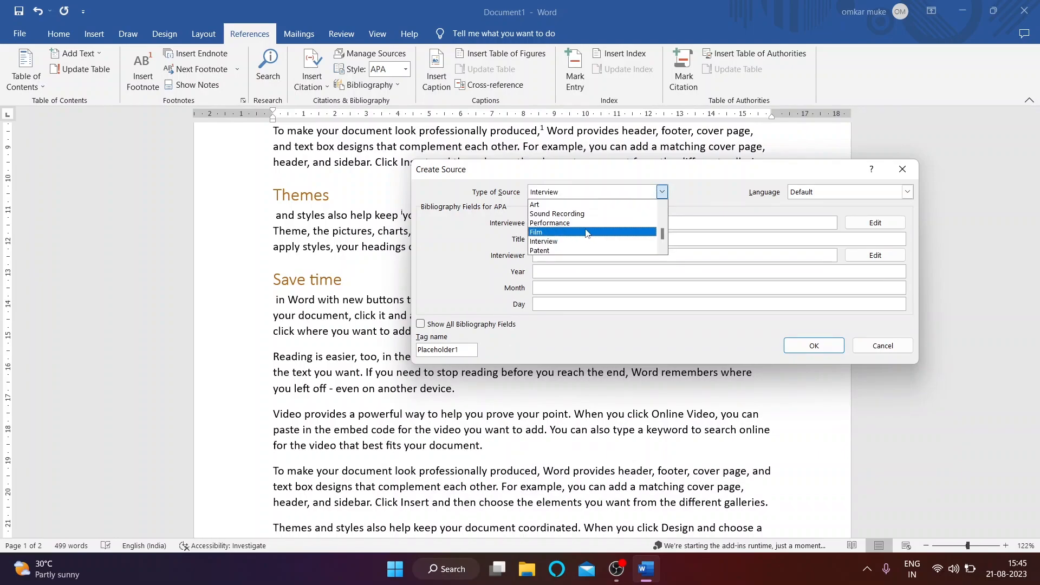
scroll(565, 231, "up", 2)
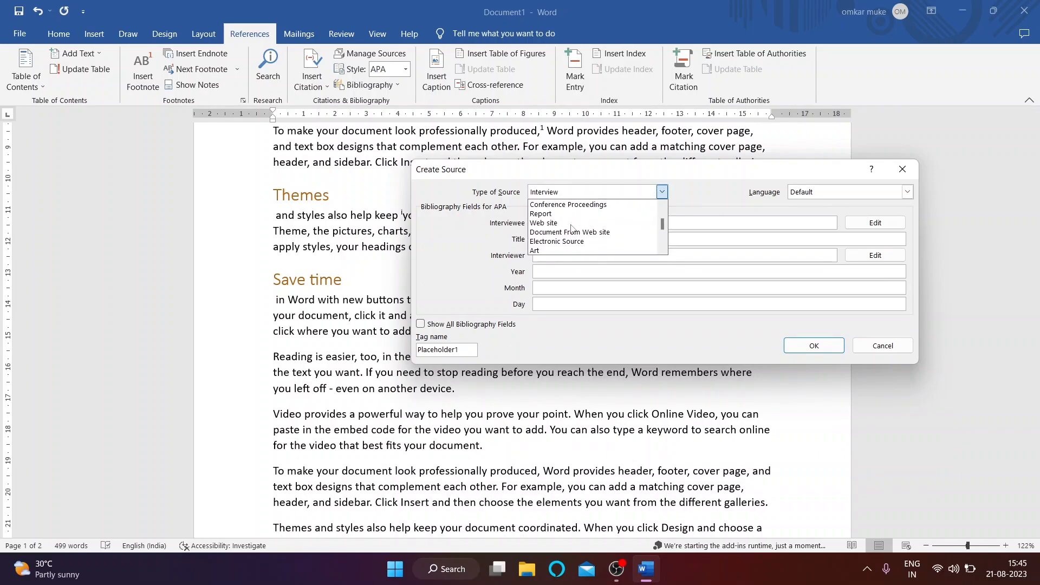
left_click(568, 224)
Step: Insert the 2023 'flower' Wikipedia web-page citation and open the Source Manager
left_click(568, 224)
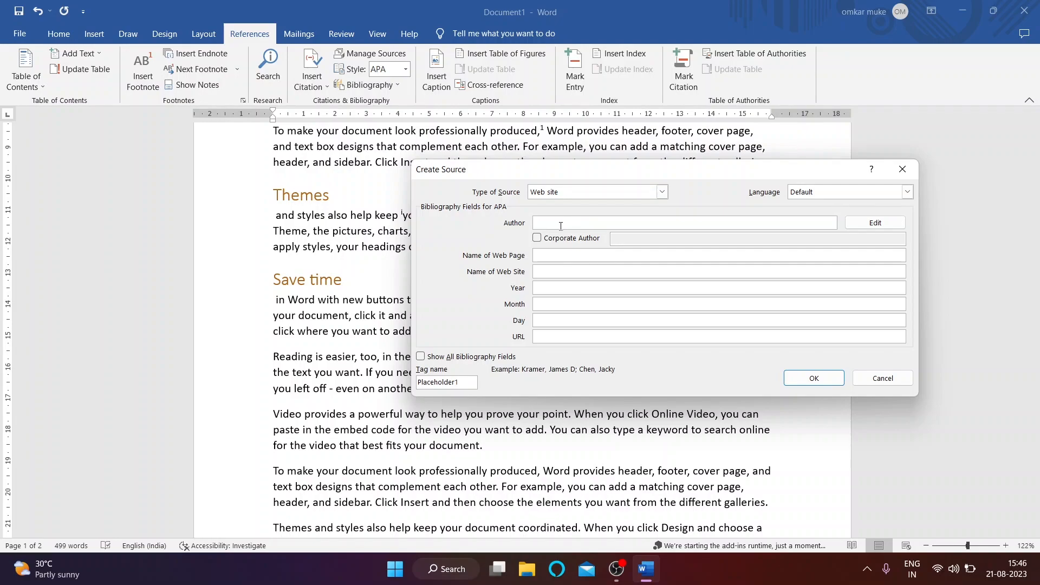
key("BackSpace")
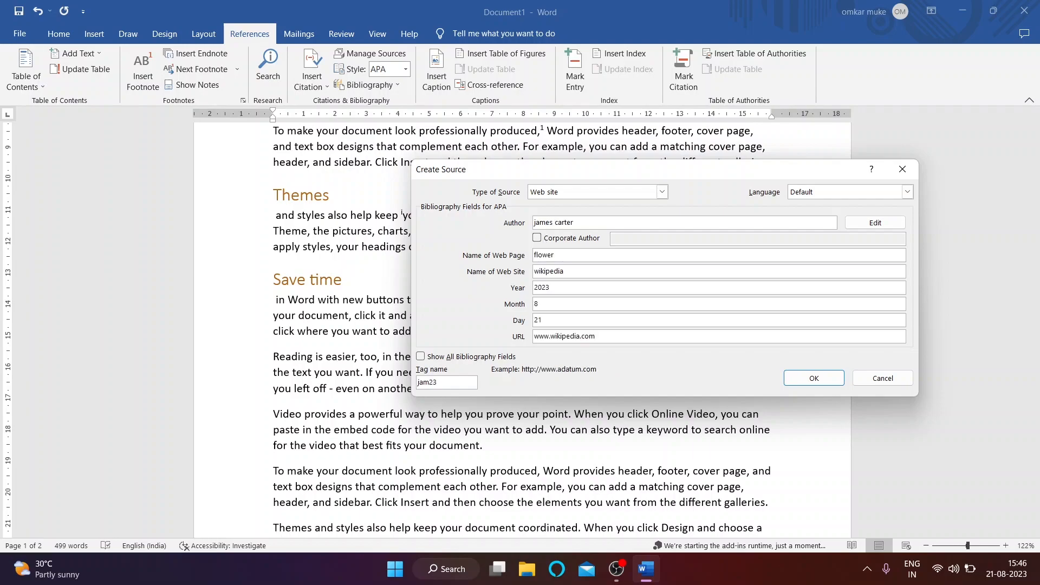
left_click(814, 378)
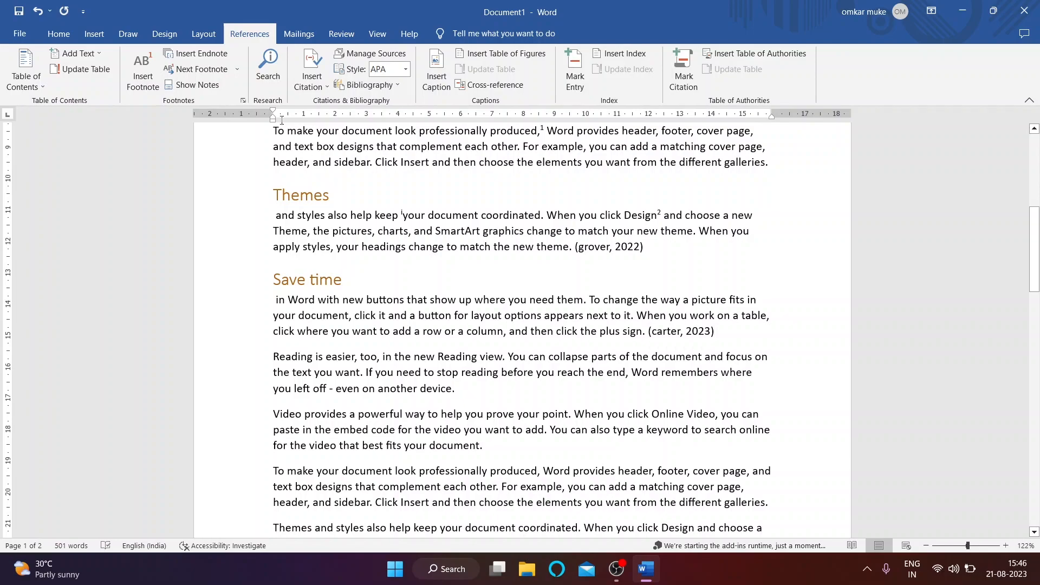
left_click(341, 52)
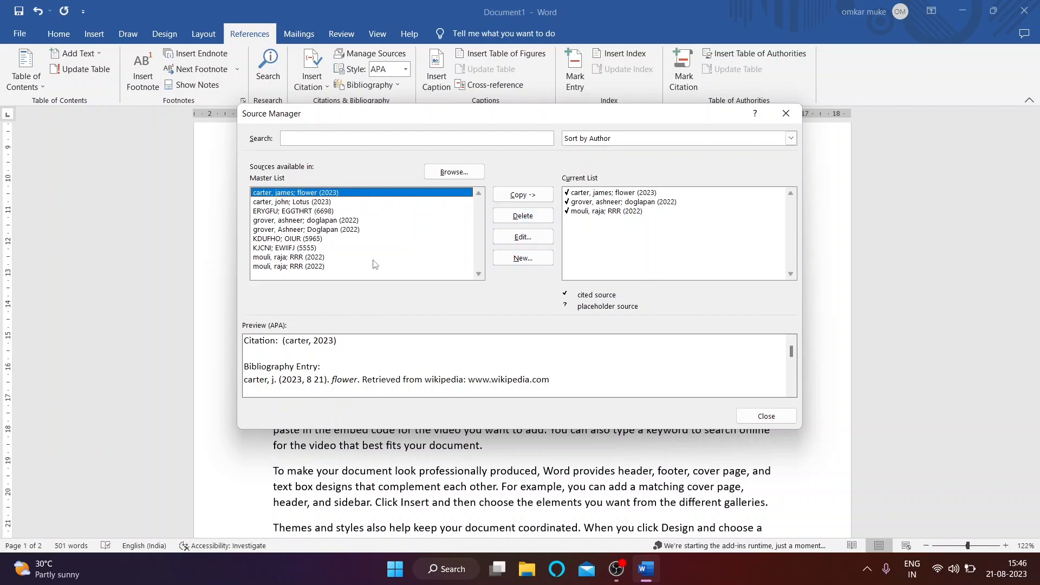
Step: Close the Source Manager and insert a bibliography on a new line below the Thanks footnote
left_click(786, 113)
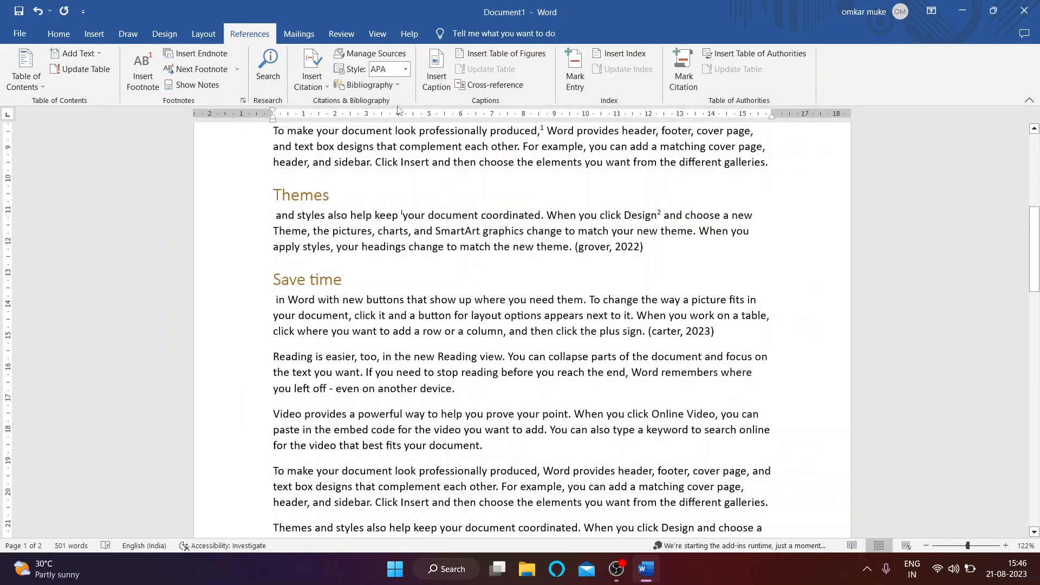
scroll(450, 147, "down", 15)
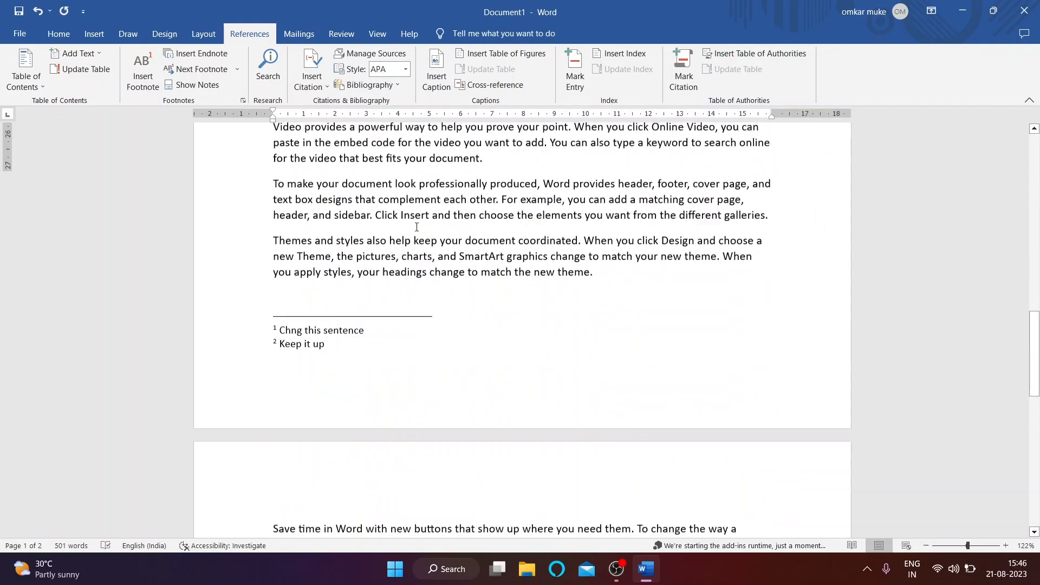
scroll(338, 292, "down", 2)
left_click(283, 258)
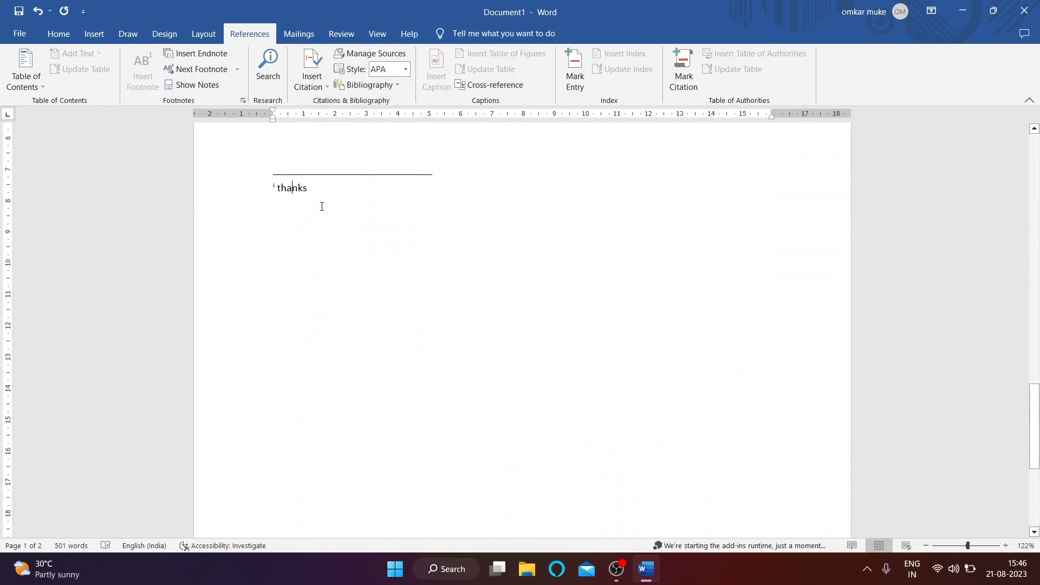
key("Return")
left_click(401, 86)
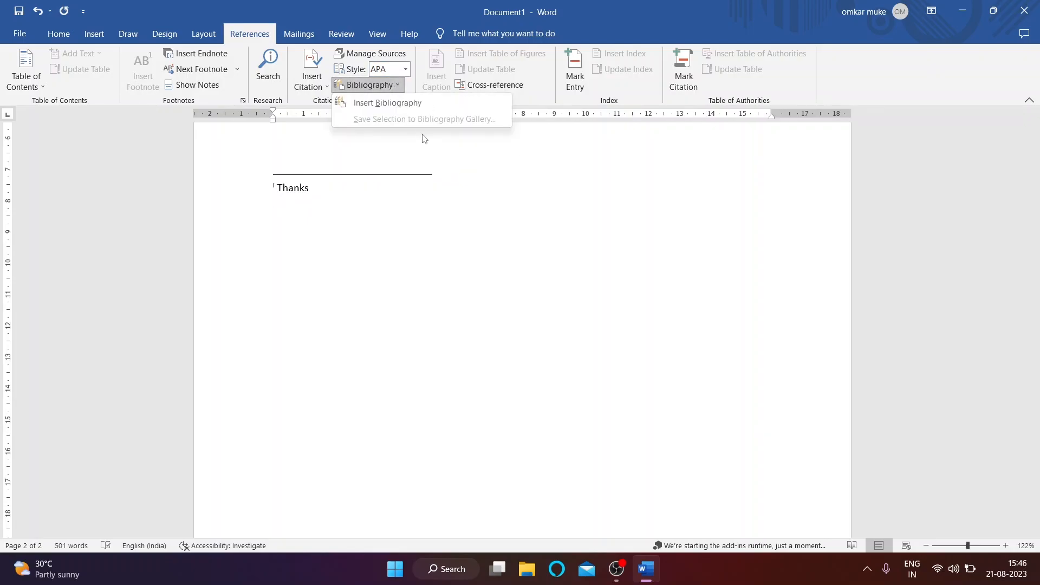
left_click(395, 103)
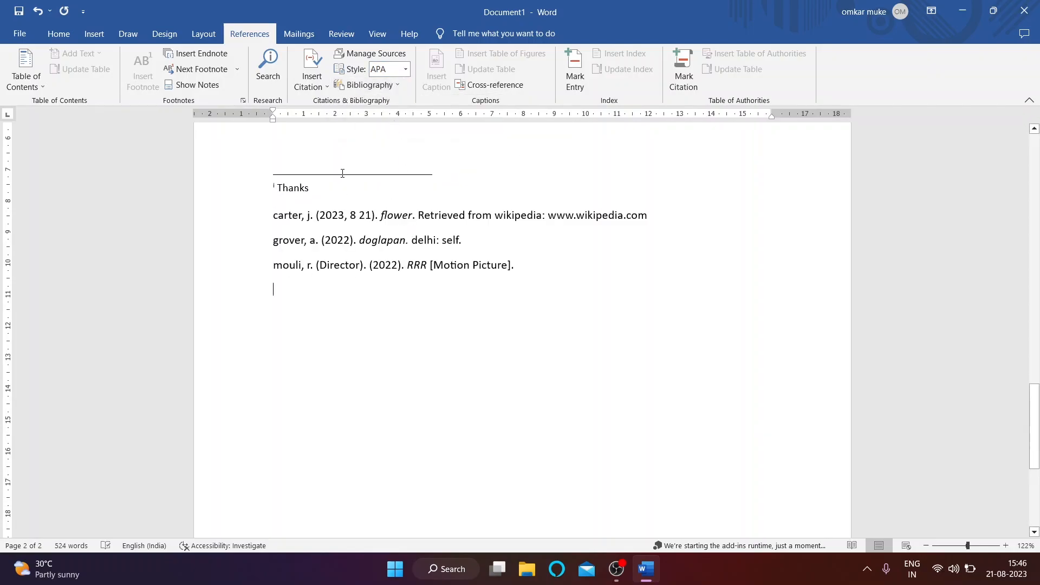
Step: Place the insertion point at the end of the video paragraph
scroll(370, 265, "up", 12)
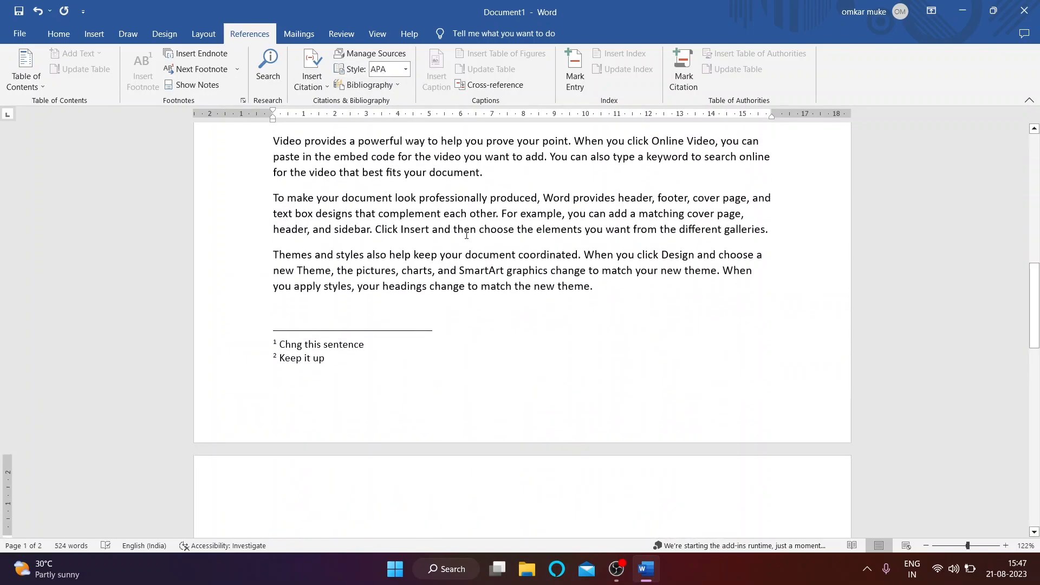
scroll(468, 229, "down", 10)
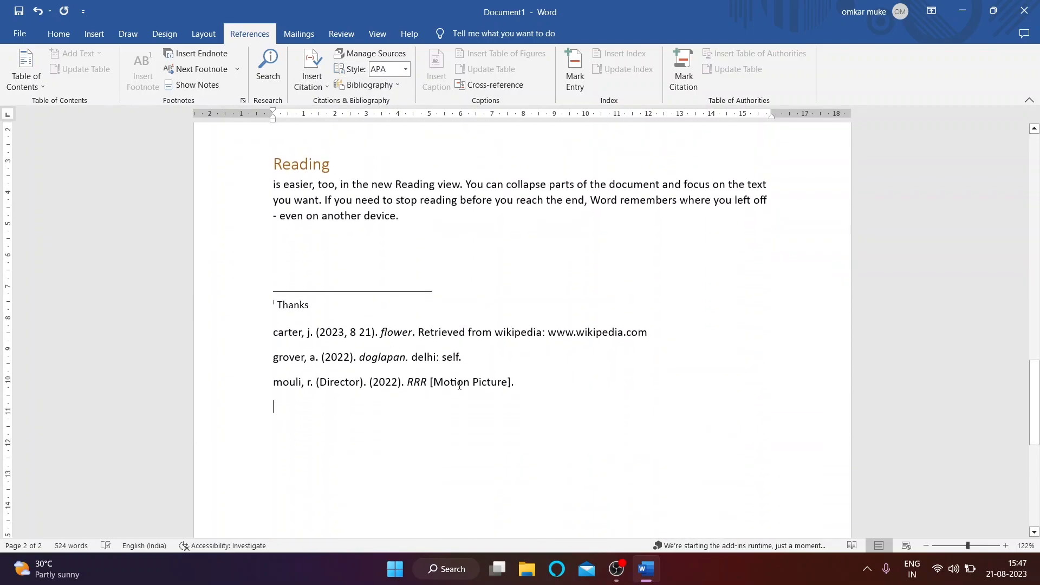
scroll(457, 378, "up", 15)
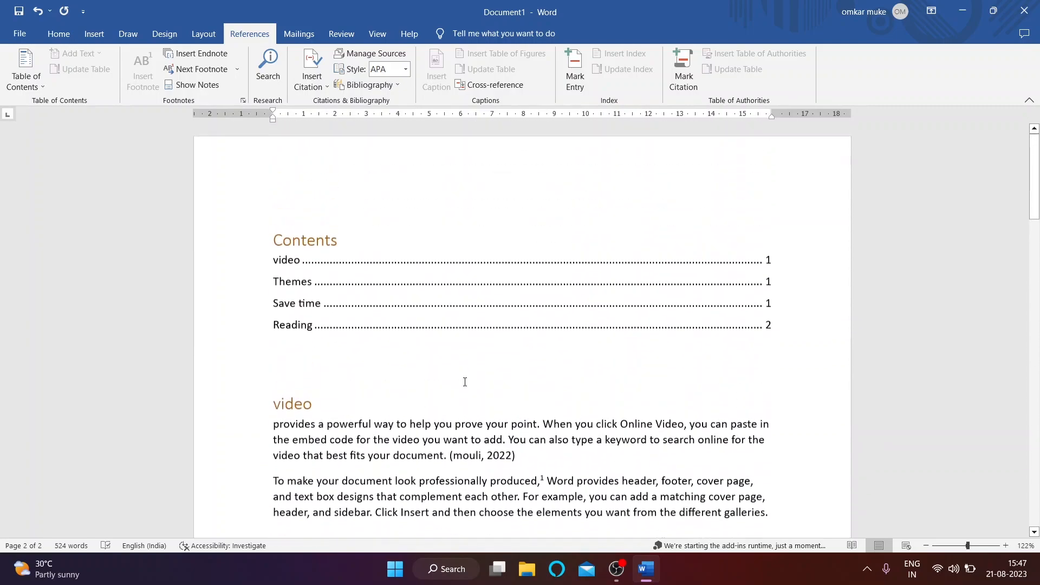
left_click(488, 248)
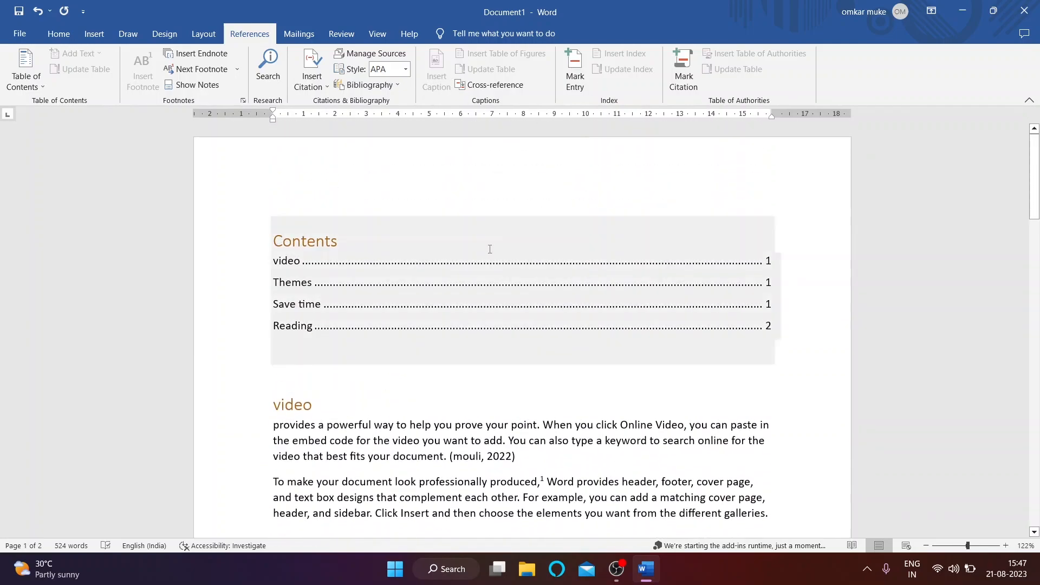
scroll(551, 269, "down", 3)
left_click(540, 260)
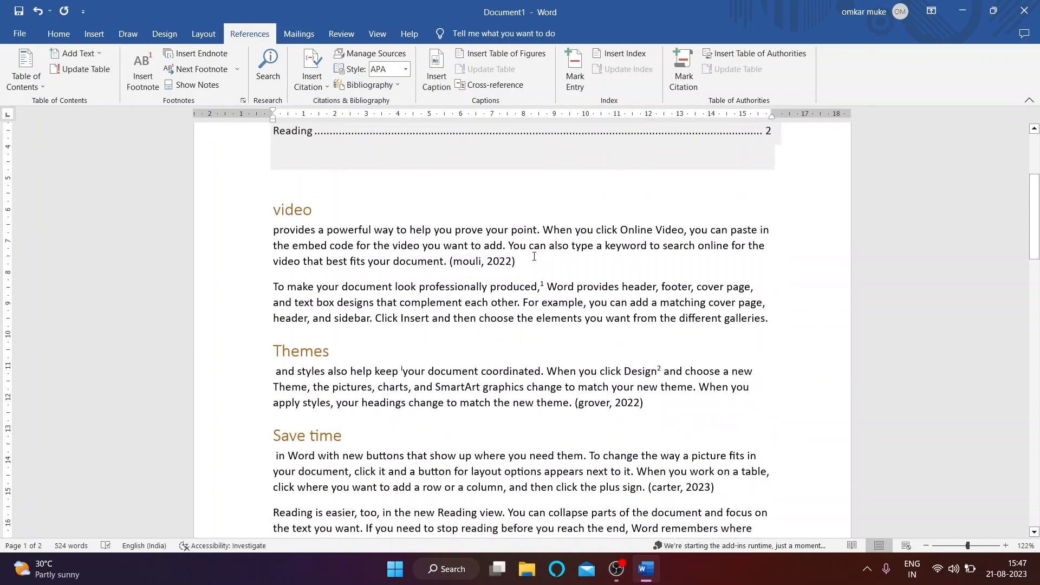
Step: Insert the tiger photo from the photoshop 'day 1 (introduction)' folder below the video paragraph
key("Return")
left_click(94, 34)
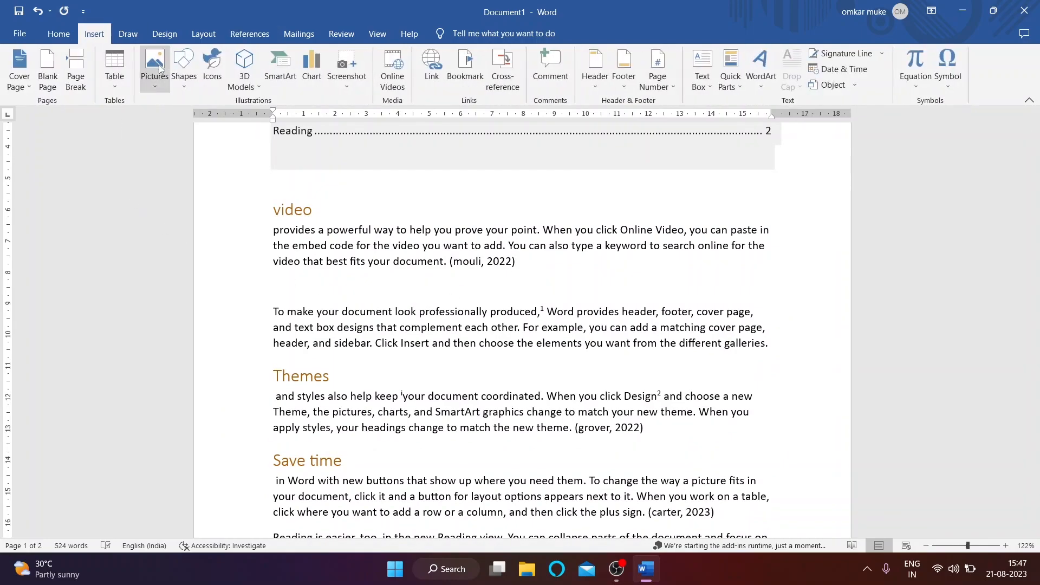
left_click(155, 68)
left_click(170, 119)
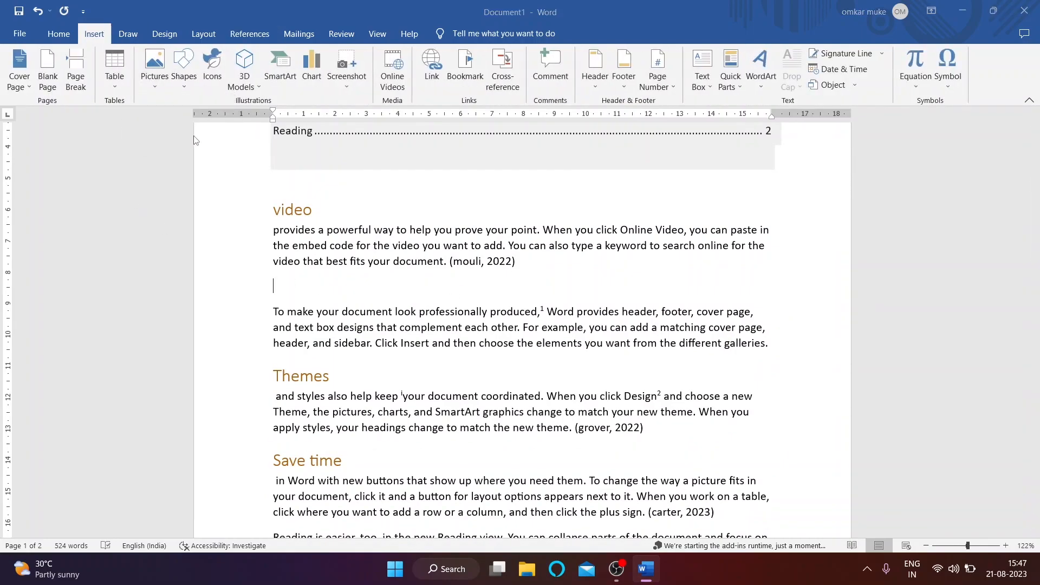
double_click(284, 128)
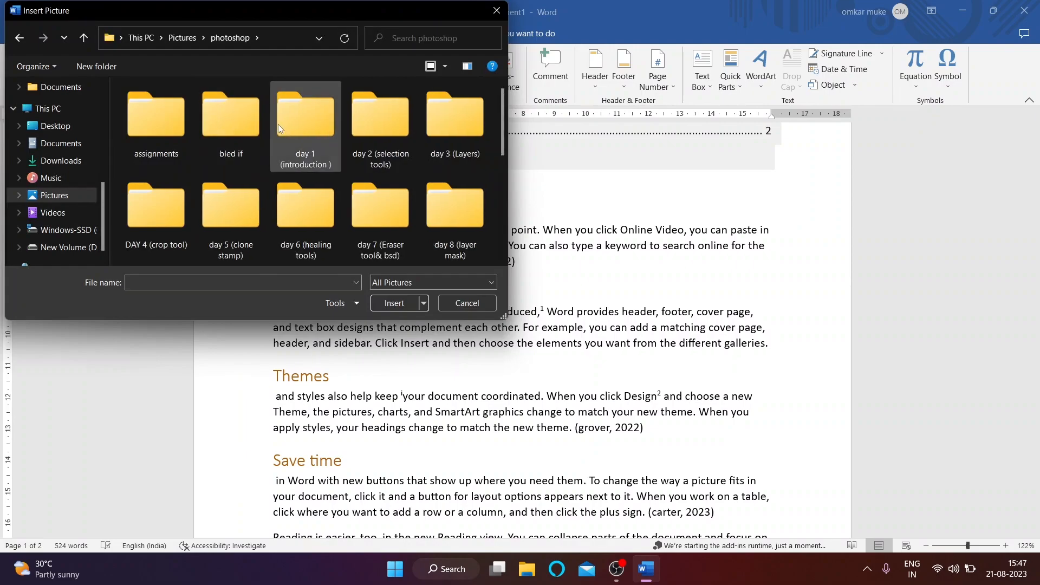
double_click(286, 127)
double_click(389, 130)
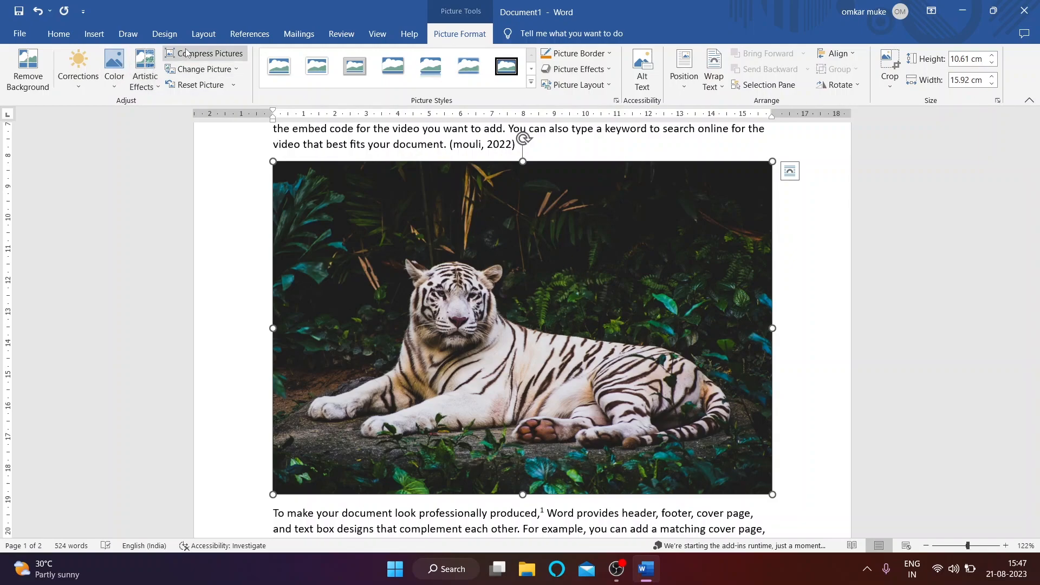
Step: Caption the tiger picture 'Figure 1 tiger'
left_click(165, 34)
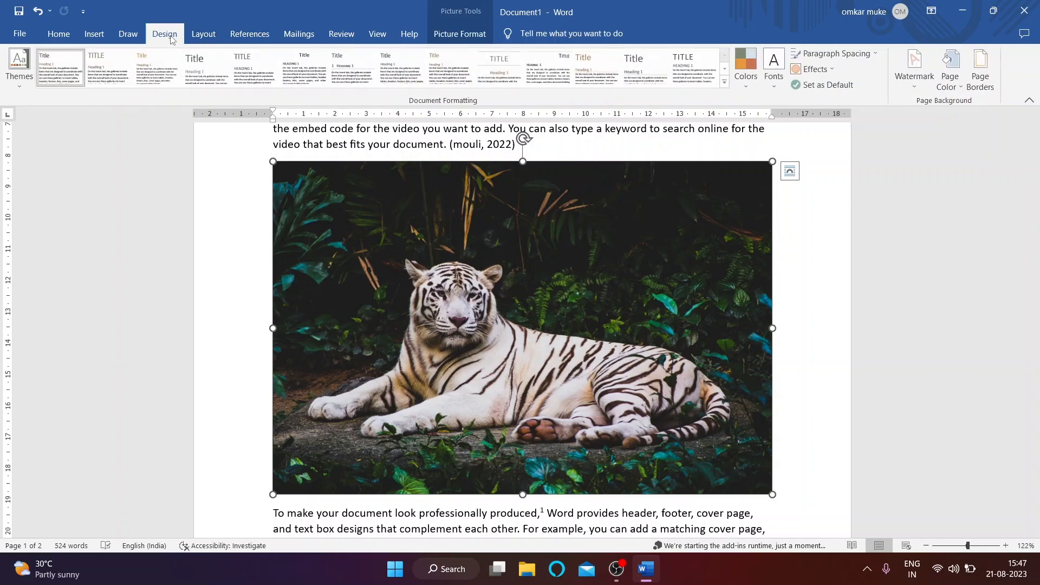
left_click(243, 37)
left_click(436, 71)
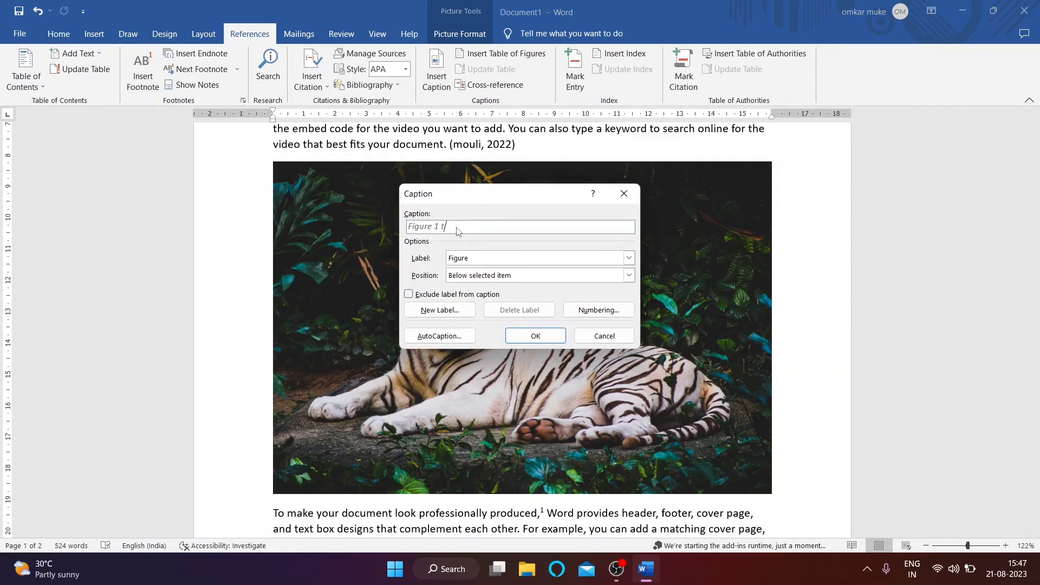
type("tiger")
key("Return")
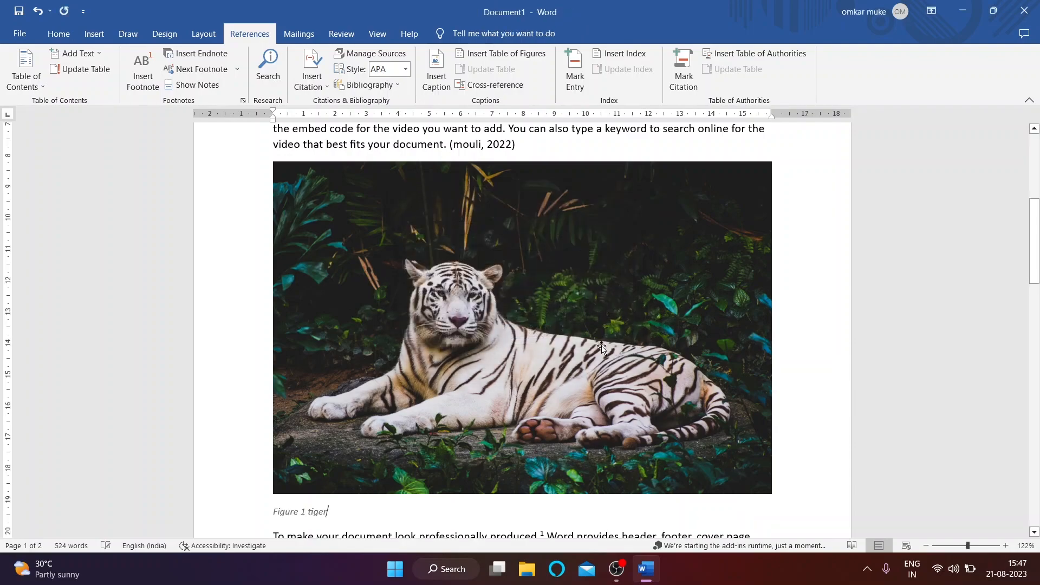
Step: Add an empty paragraph after '(grover, 2022)' at the end of the Themes paragraph
scroll(457, 268, "down", 2)
scroll(457, 267, "down", 8)
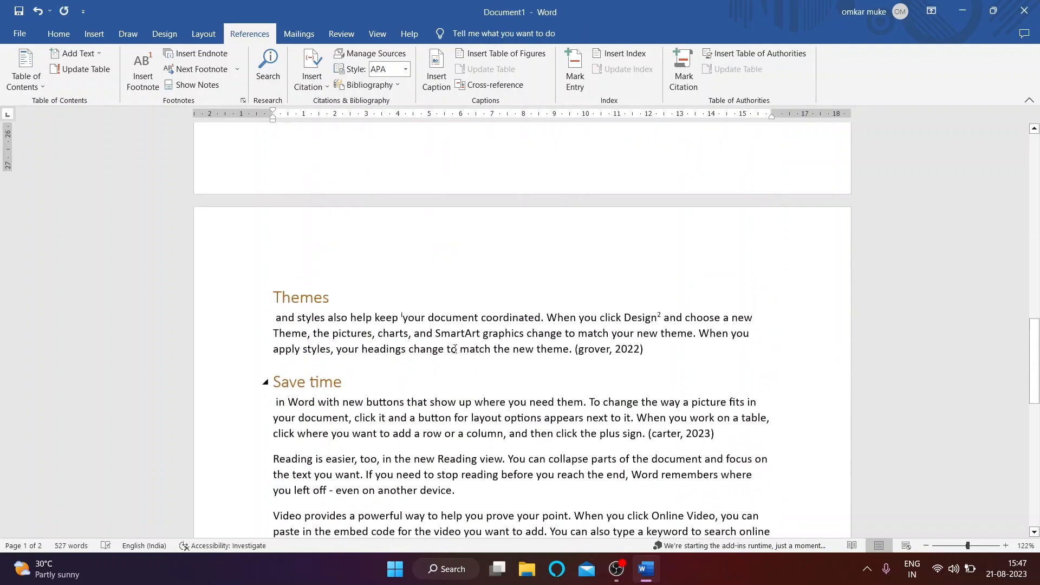
left_click(680, 323)
key("Return")
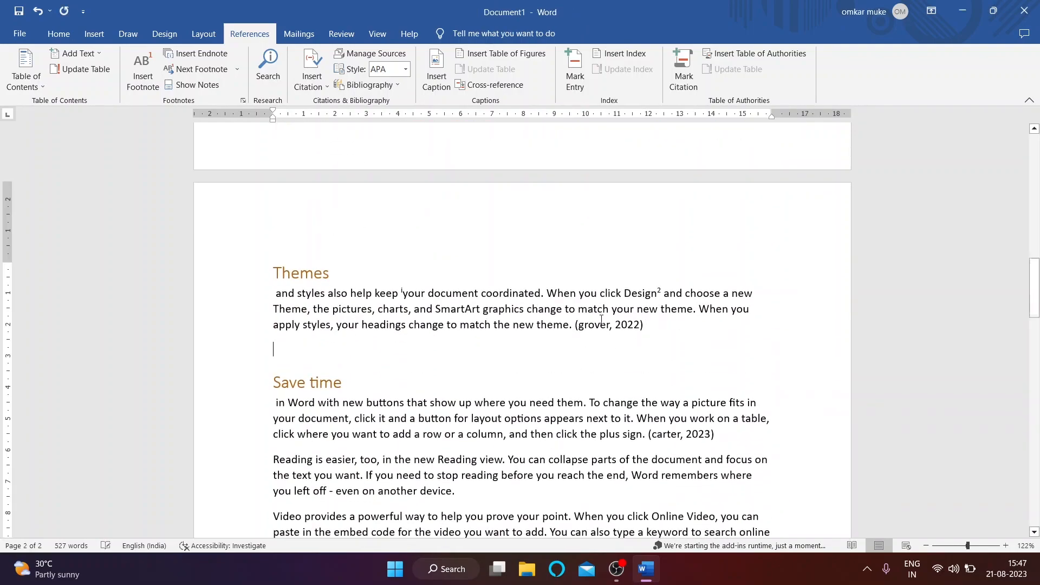
Step: Draw a smiley face shape and position it below the Themes paragraph, above the Save time heading
left_click(94, 34)
left_click(183, 76)
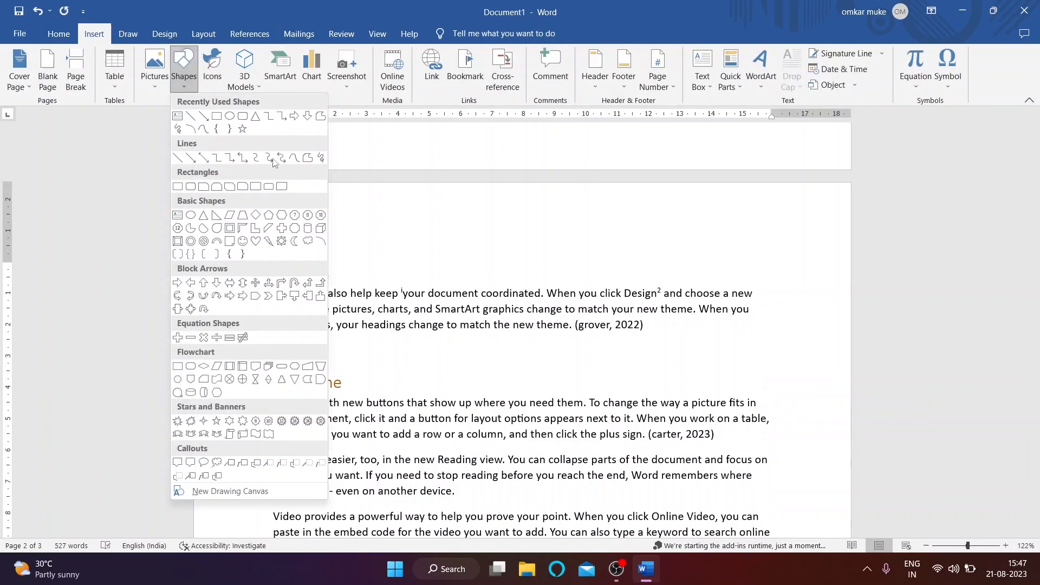
left_click(256, 242)
left_click(183, 74)
left_click(243, 242)
mouse_move(379, 324)
left_mouse_down()
mouse_move(594, 426)
mouse_move(698, 435)
left_mouse_up()
left_click_drag(527, 348, 524, 273)
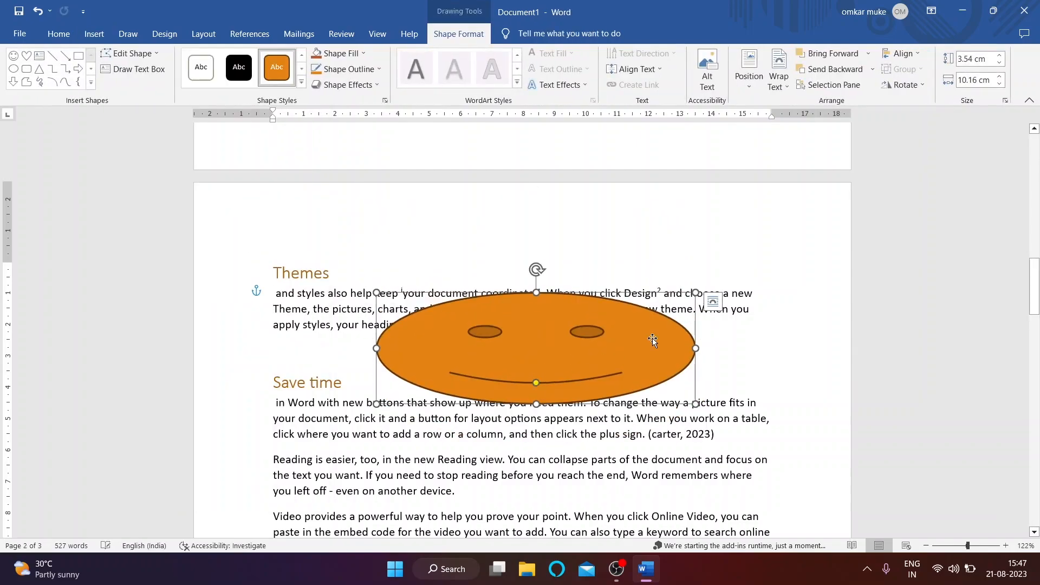
left_click(276, 378)
key("Return")
key("Return")
key("Return")
key("Return")
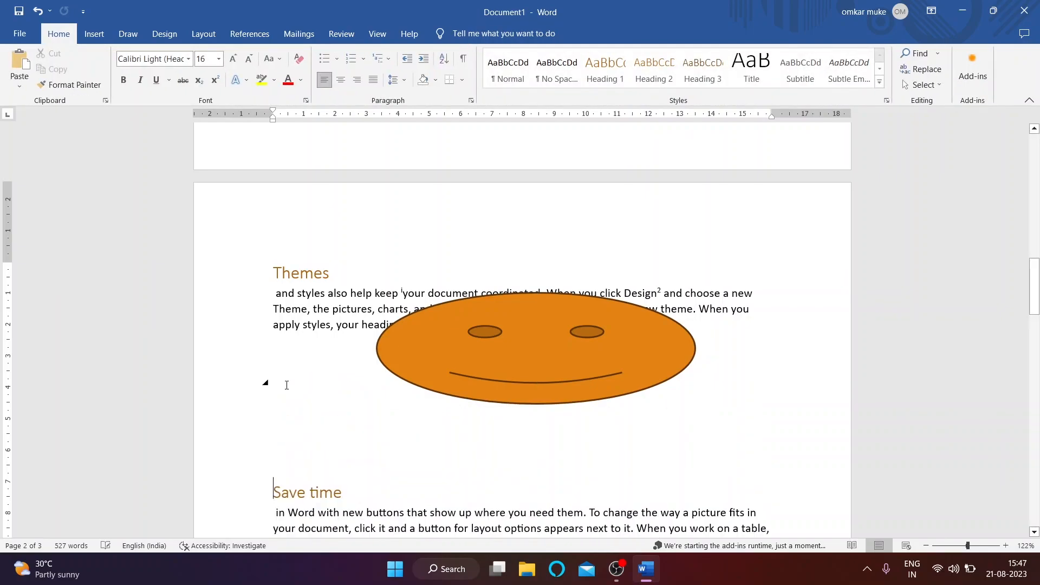
left_click_drag(553, 378, 524, 483)
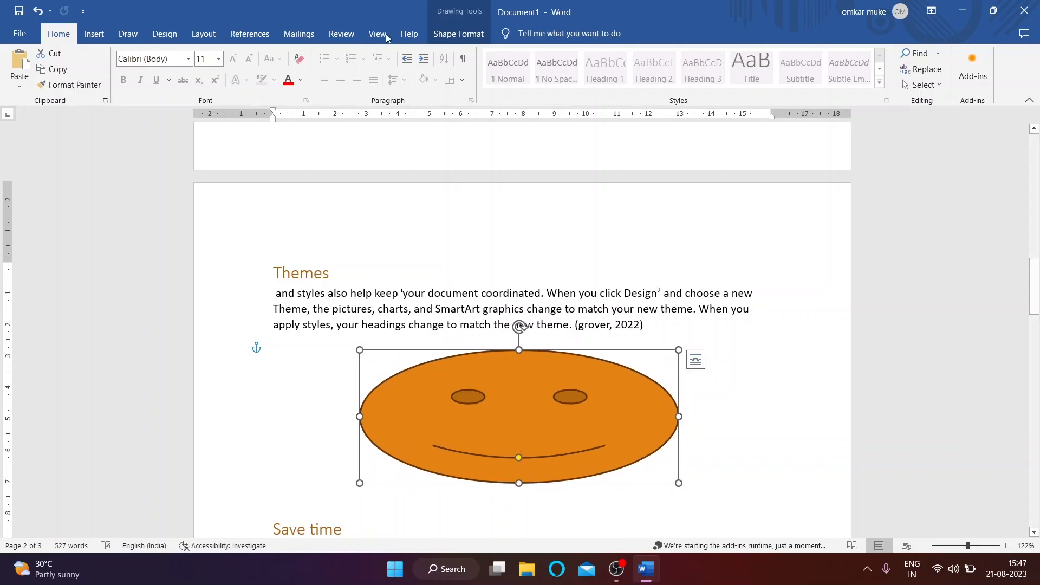
Step: Caption the smiley face 'Figure 2 smile'
left_click(249, 33)
left_click(434, 78)
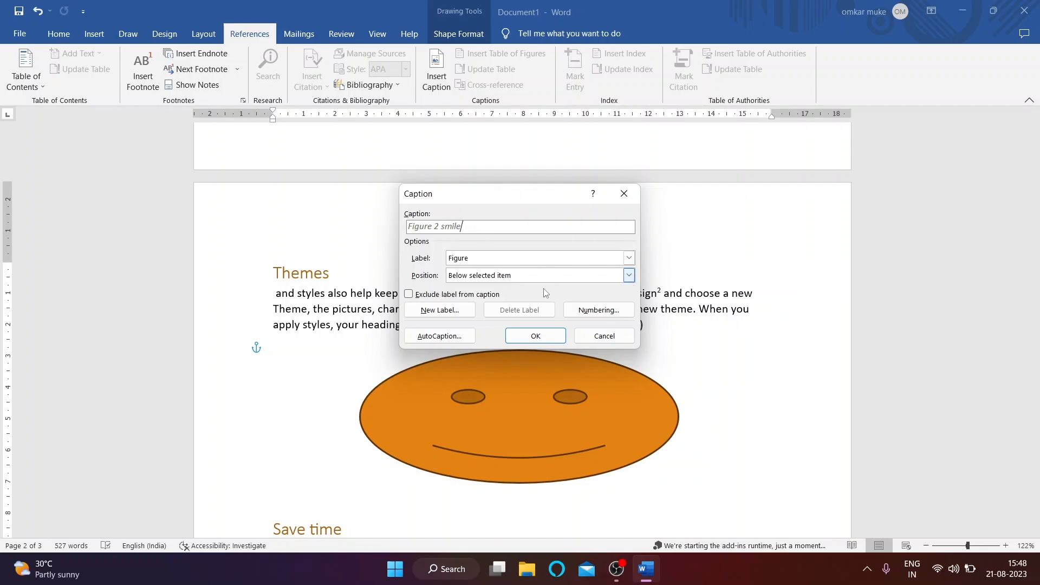
left_click(539, 336)
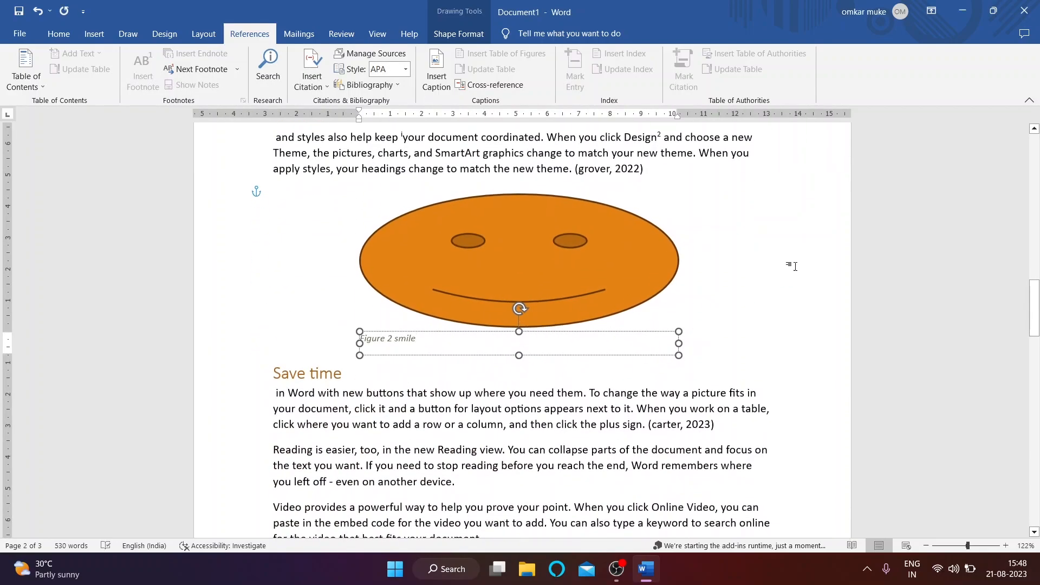
left_click(792, 267)
scroll(481, 299, "down", 4)
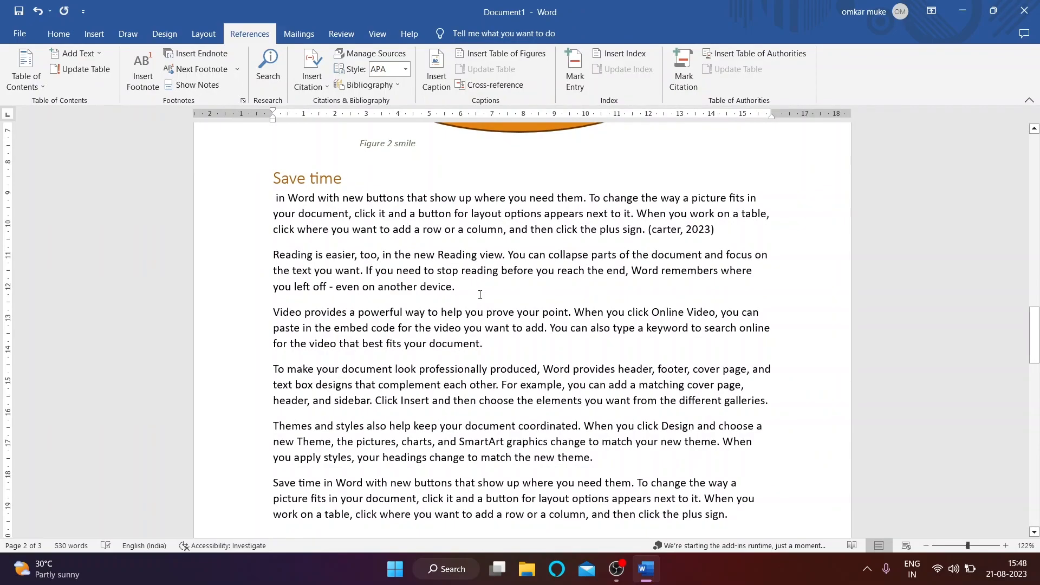
Step: Insert a table of figures on the last page, below the bibliography
scroll(497, 316, "down", 3)
scroll(499, 319, "up", 4)
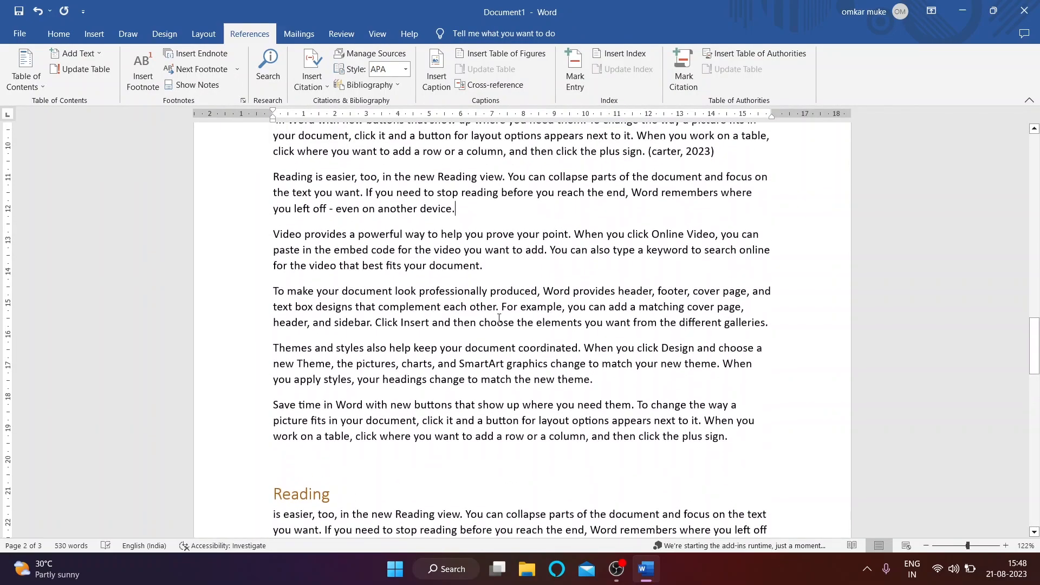
scroll(499, 318, "up", 2)
left_click(94, 34)
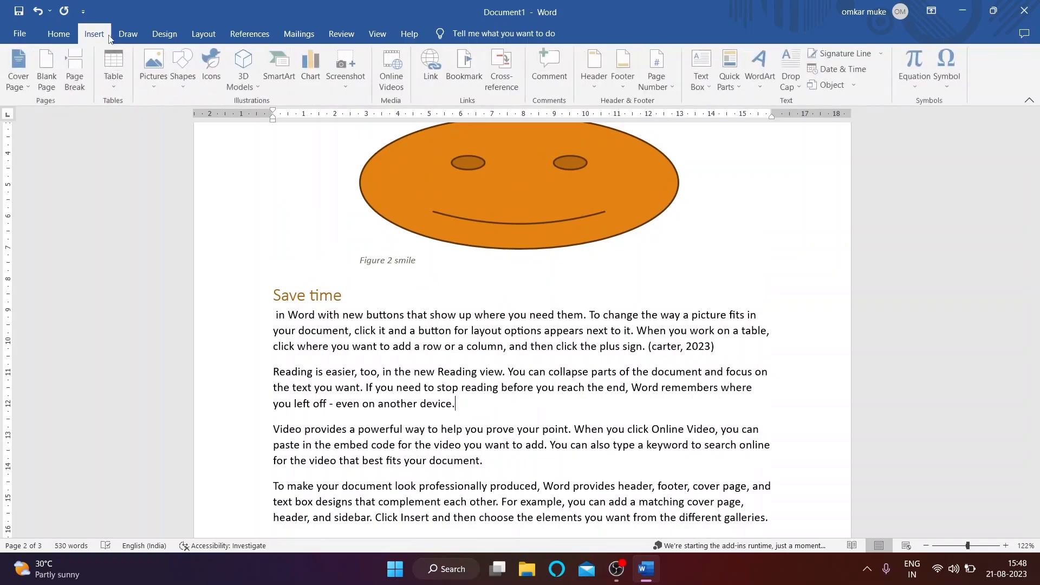
left_click(521, 216)
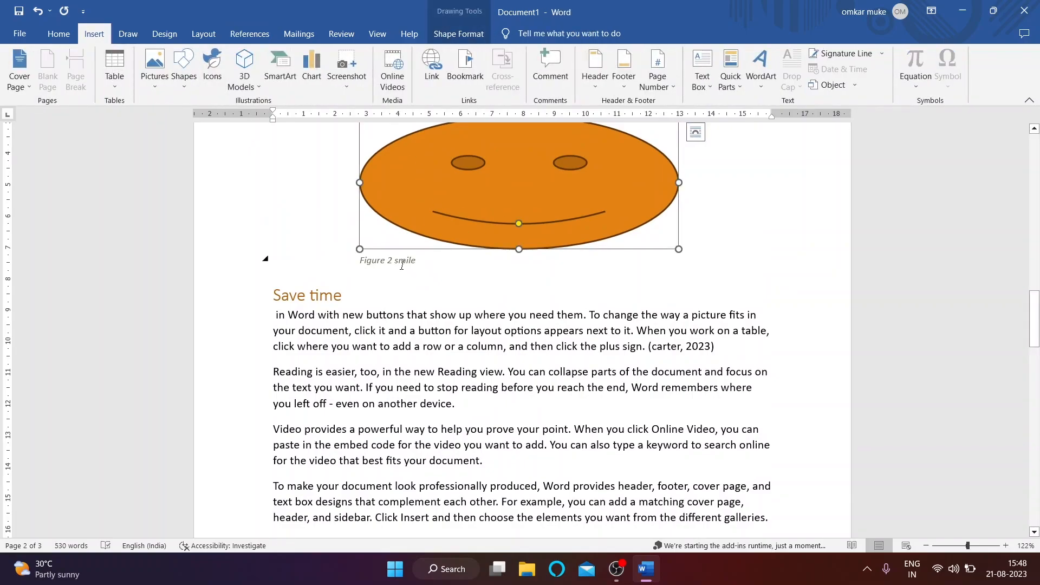
scroll(458, 243, "down", 15)
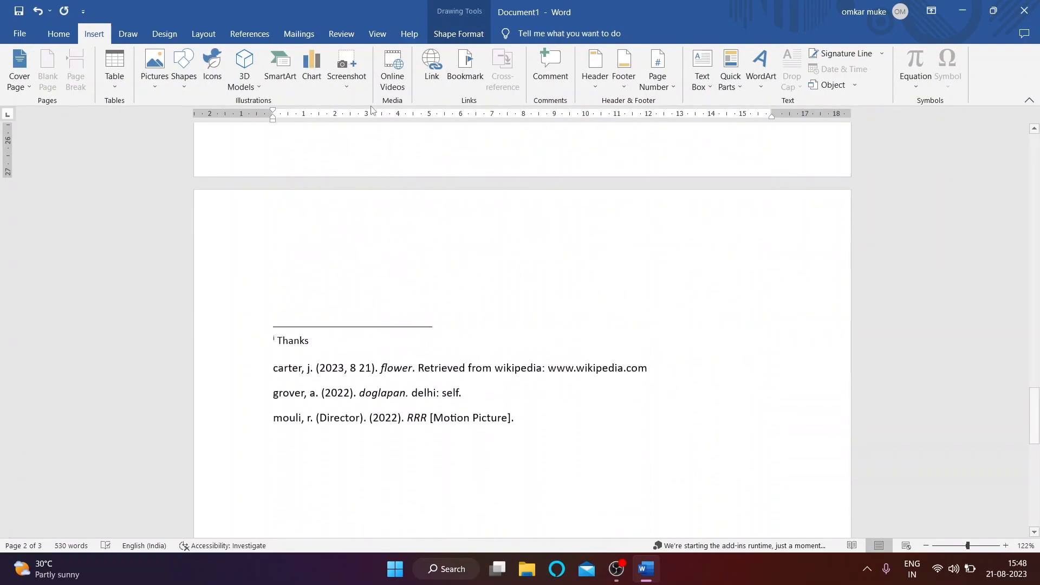
left_click(270, 351)
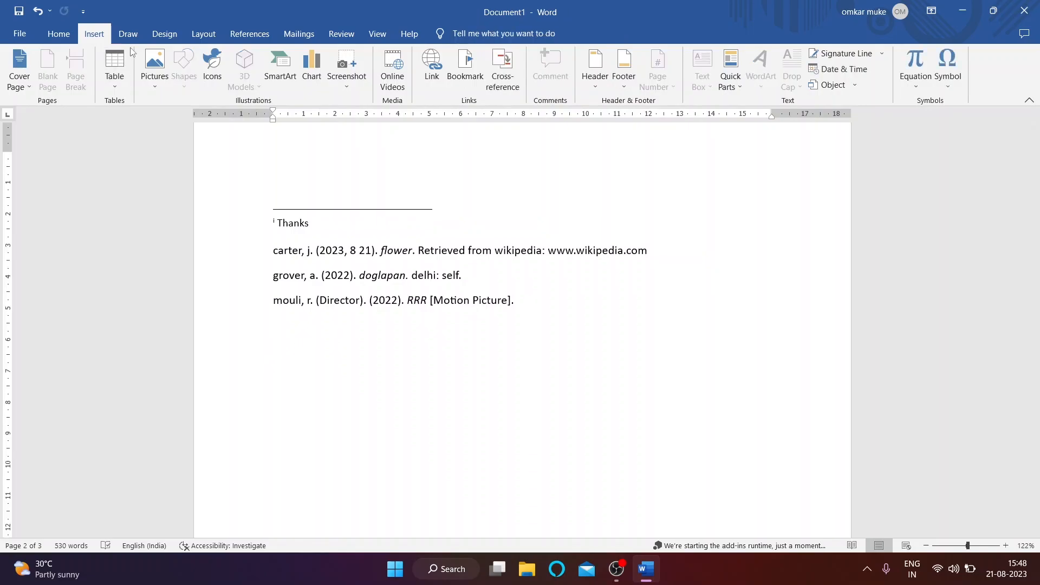
left_click(247, 36)
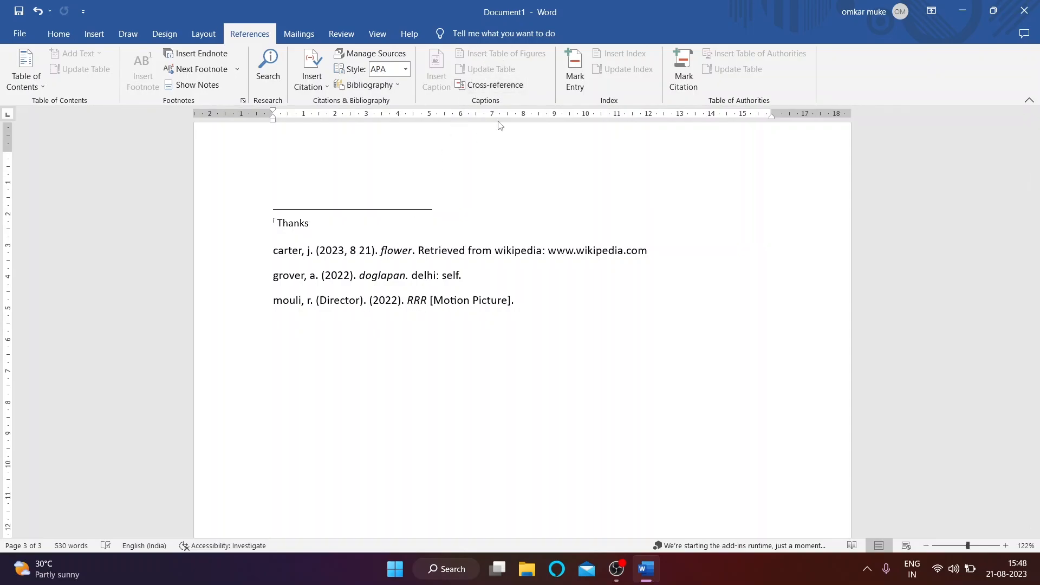
left_click(622, 415)
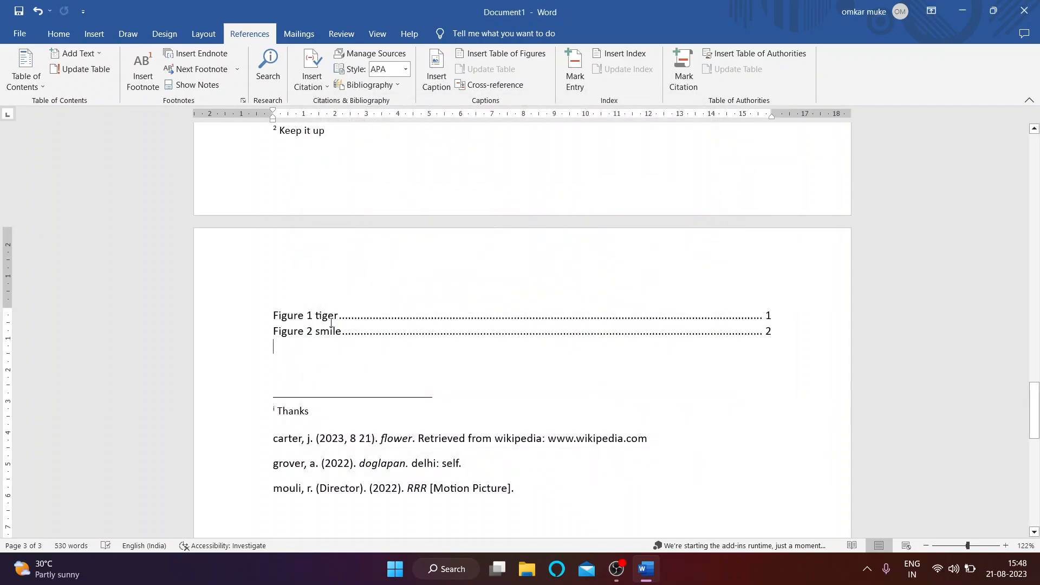
Step: Test the table of figures links for Figure 1 tiger and Figure 2 smile
left_click(331, 321, "ctrl")
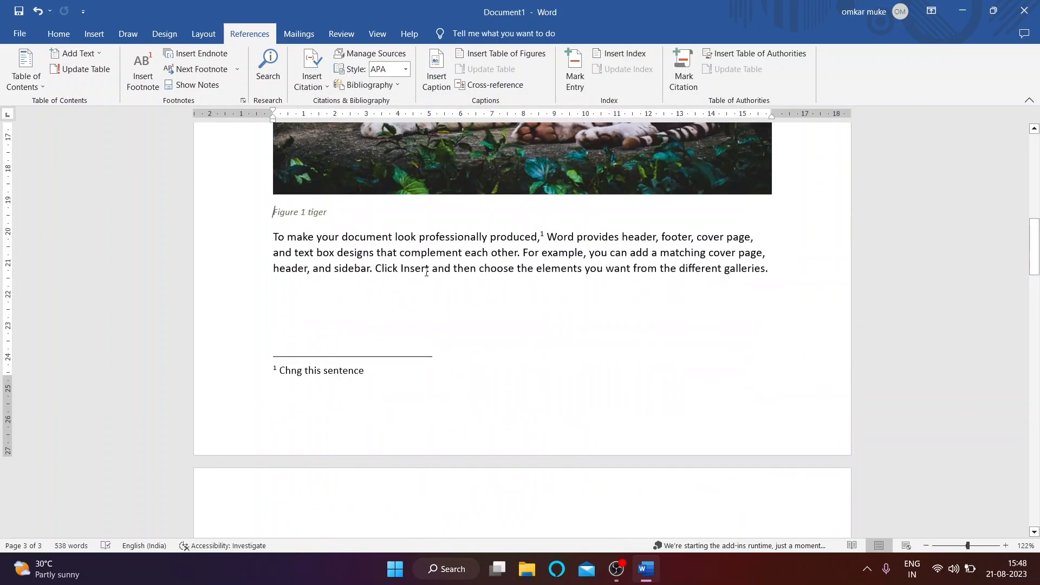
scroll(440, 247, "down", 5)
scroll(439, 247, "down", 15)
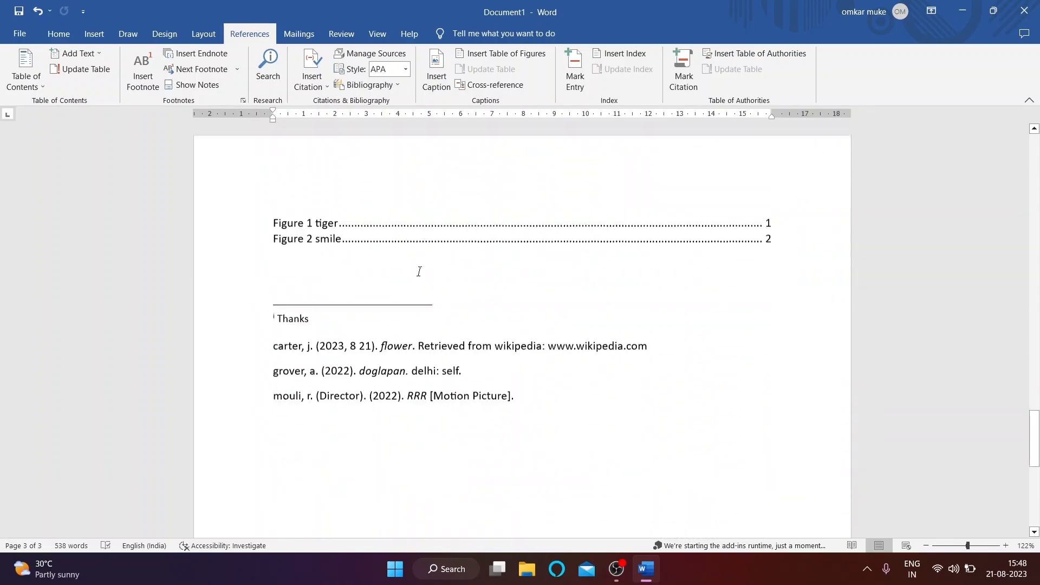
left_click(339, 228, "ctrl")
scroll(512, 207, "up", 6)
scroll(513, 207, "up", 10)
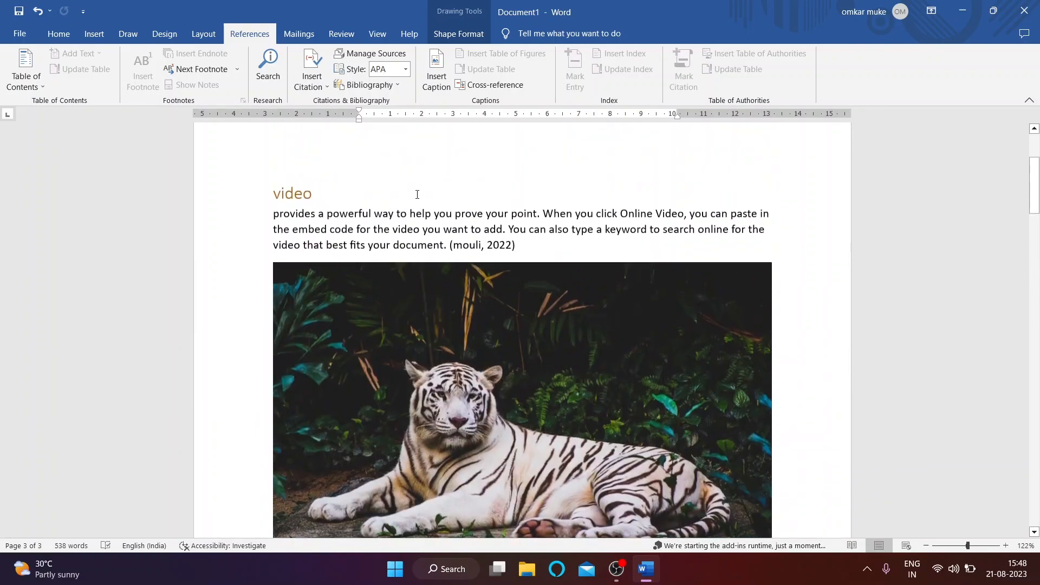
scroll(503, 195, "up", 1)
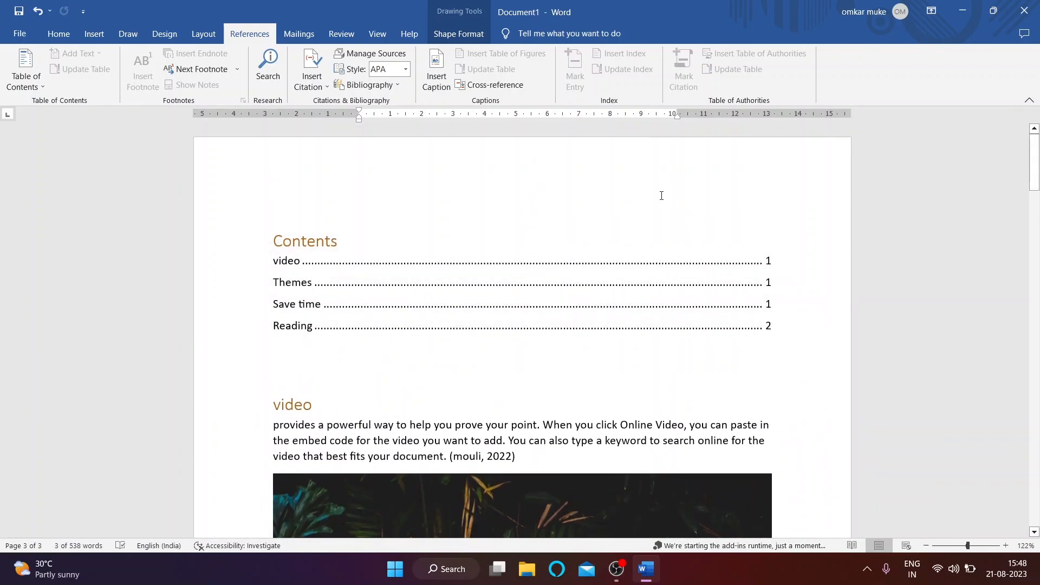
Step: Select the Save time phrase to be indexed
left_click(662, 195)
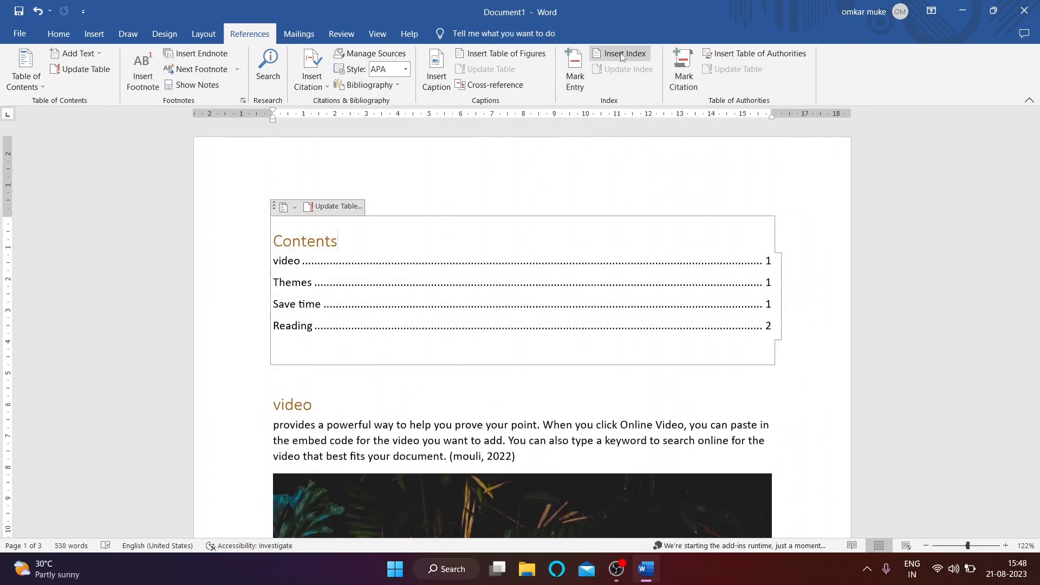
scroll(587, 97, "down", 4)
scroll(474, 222, "down", 10)
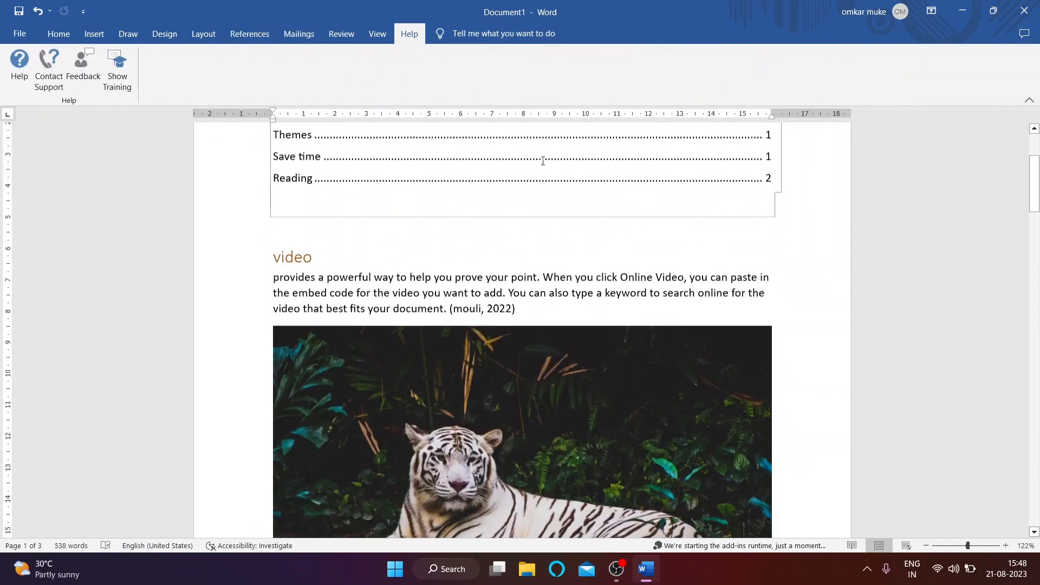
scroll(431, 259, "down", 2)
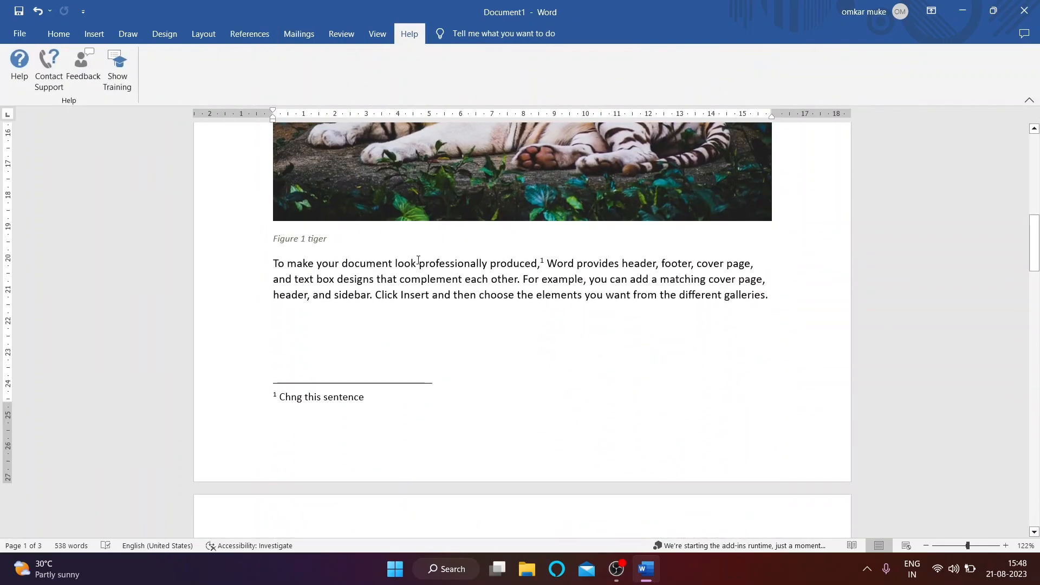
scroll(428, 281, "down", 10)
scroll(444, 314, "down", 1)
left_click_drag(376, 275, 572, 288)
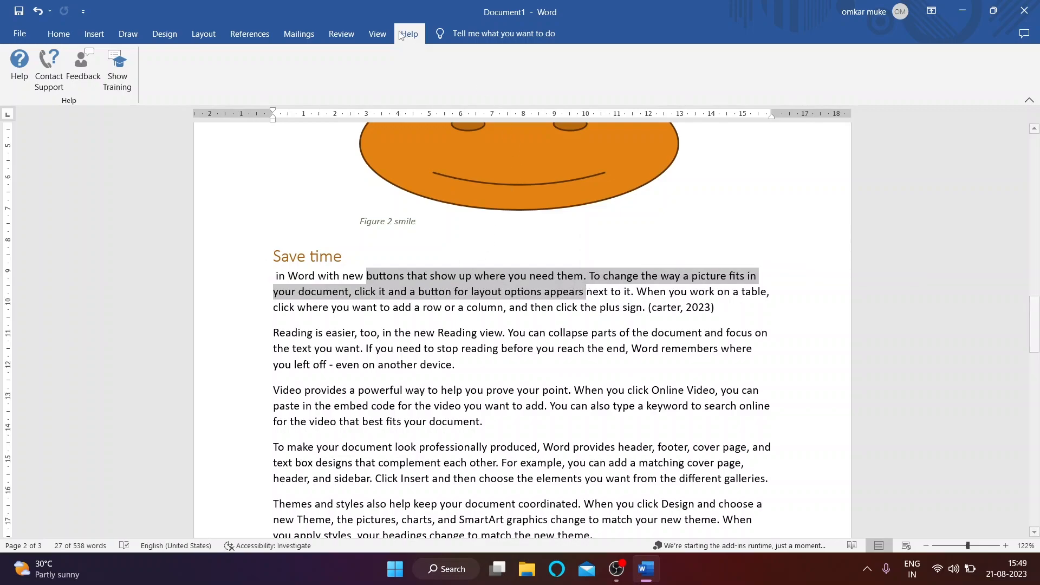
Step: Mark the selected Save time passage as an index entry
left_click(232, 38)
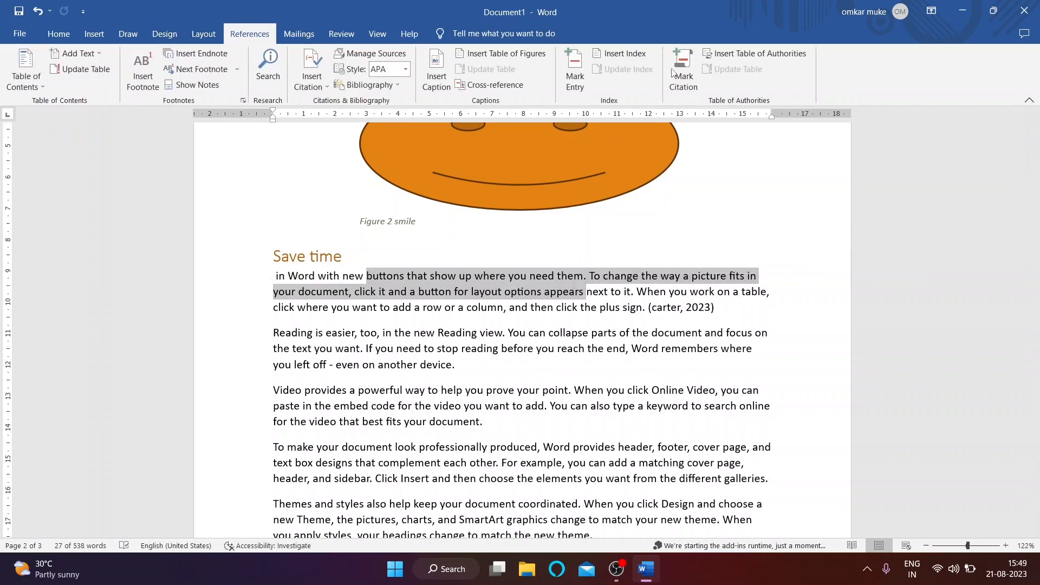
left_click(575, 68)
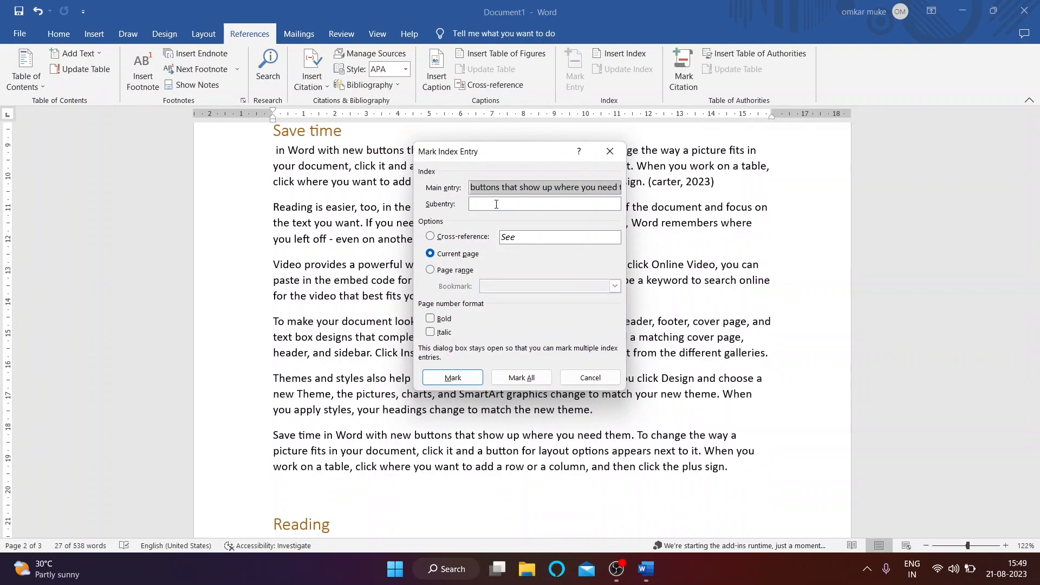
left_click_drag(492, 160, 607, 166)
left_click(625, 216)
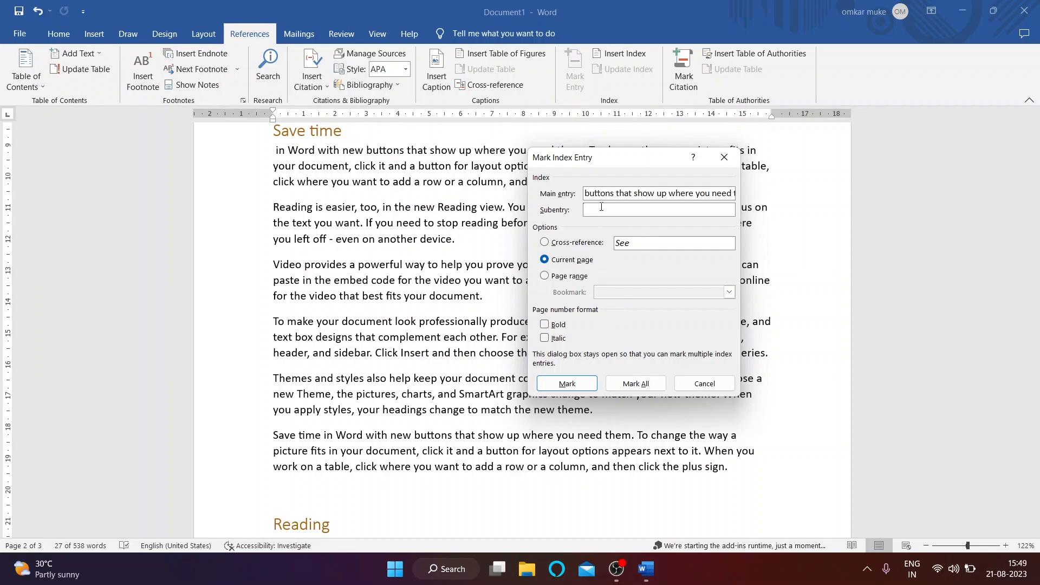
left_click(567, 384)
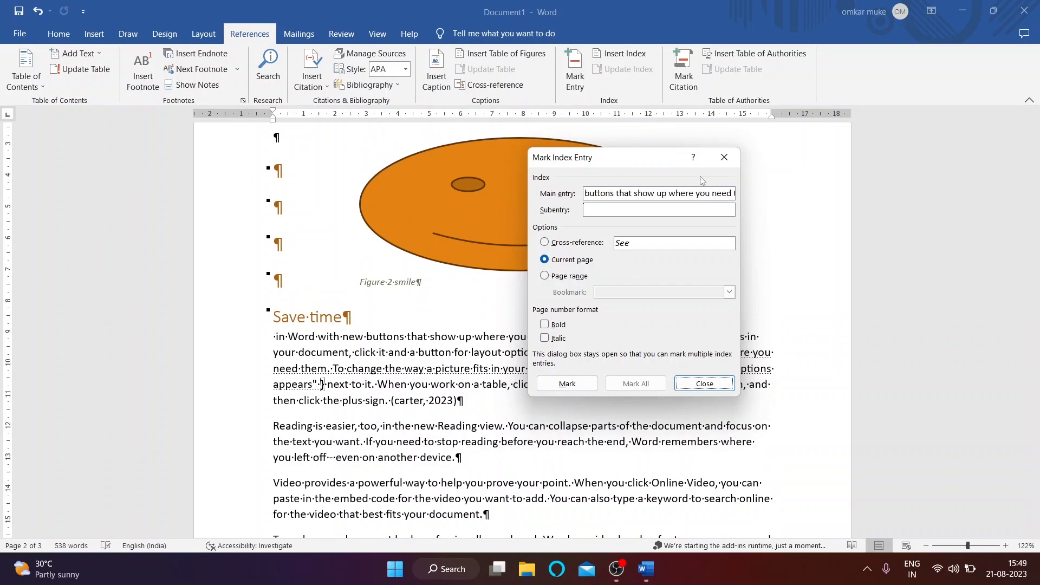
left_click(724, 157)
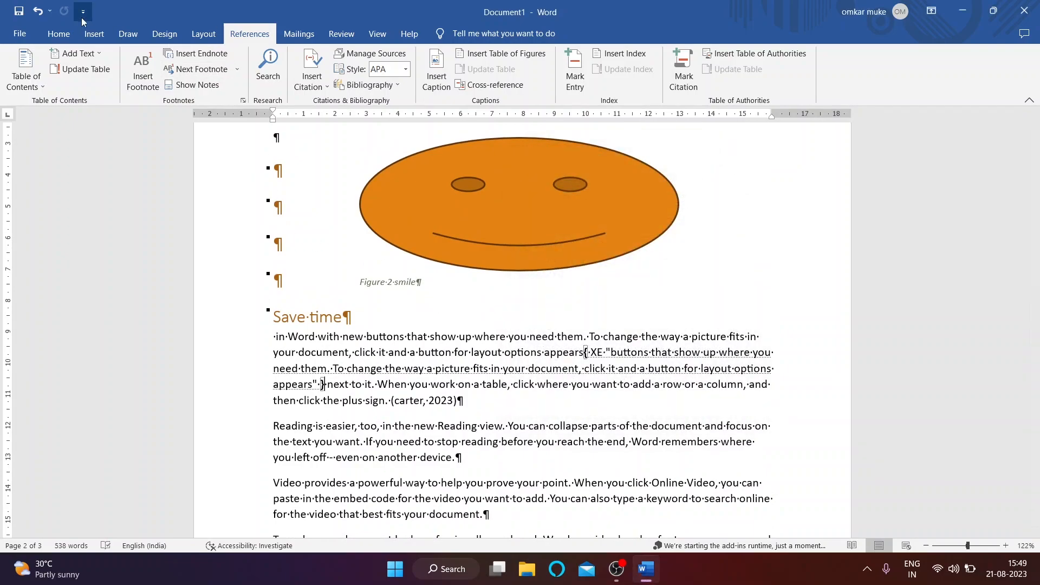
Step: Hide the formatting marks again and return to the References tools
left_click(59, 33)
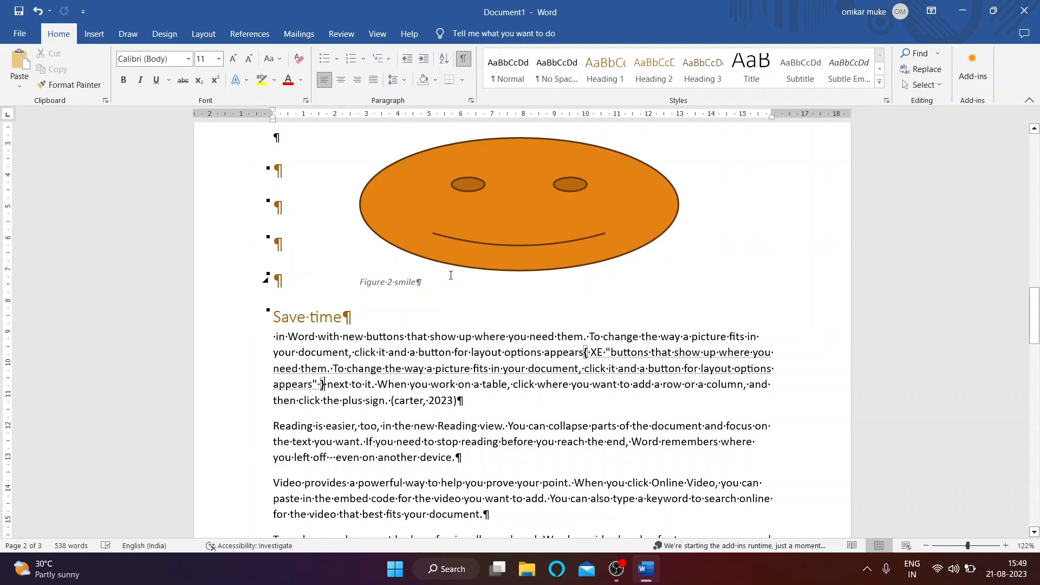
left_click(465, 60)
scroll(520, 325, "down", 2)
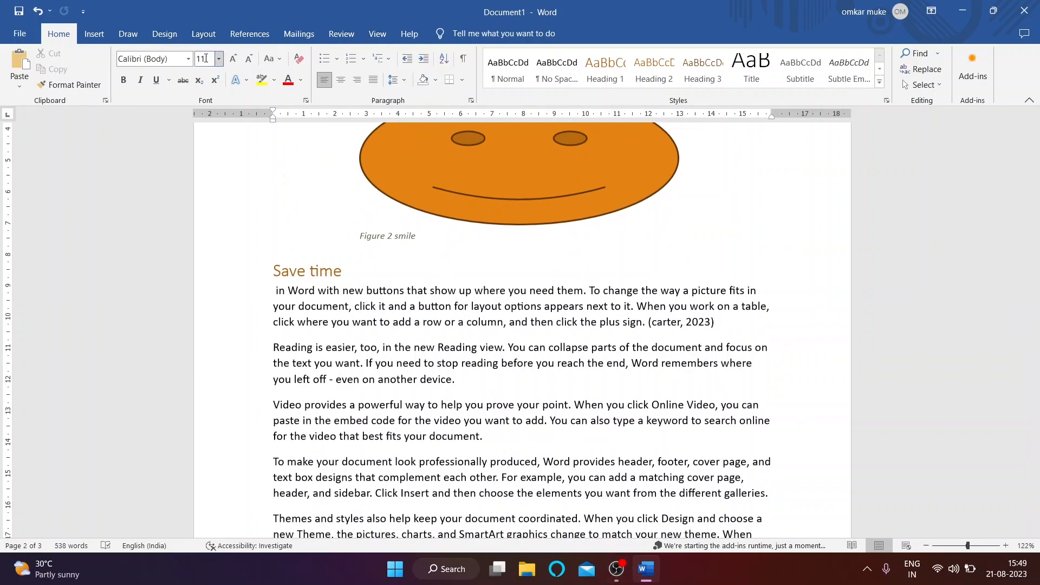
left_click(248, 34)
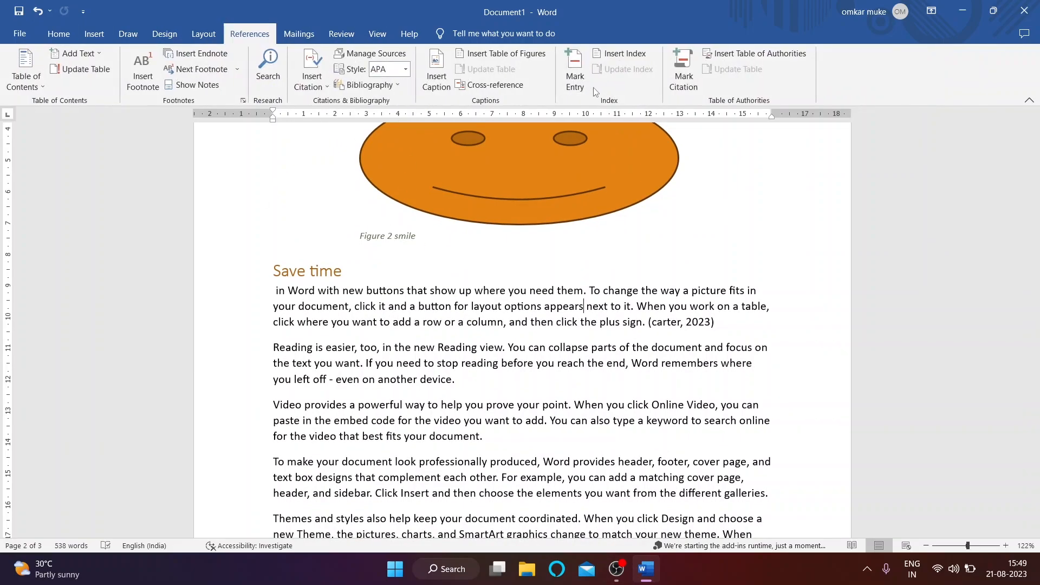
Step: Mark the Video paragraph's 'prove your point' sentence as an index entry
left_click(617, 54)
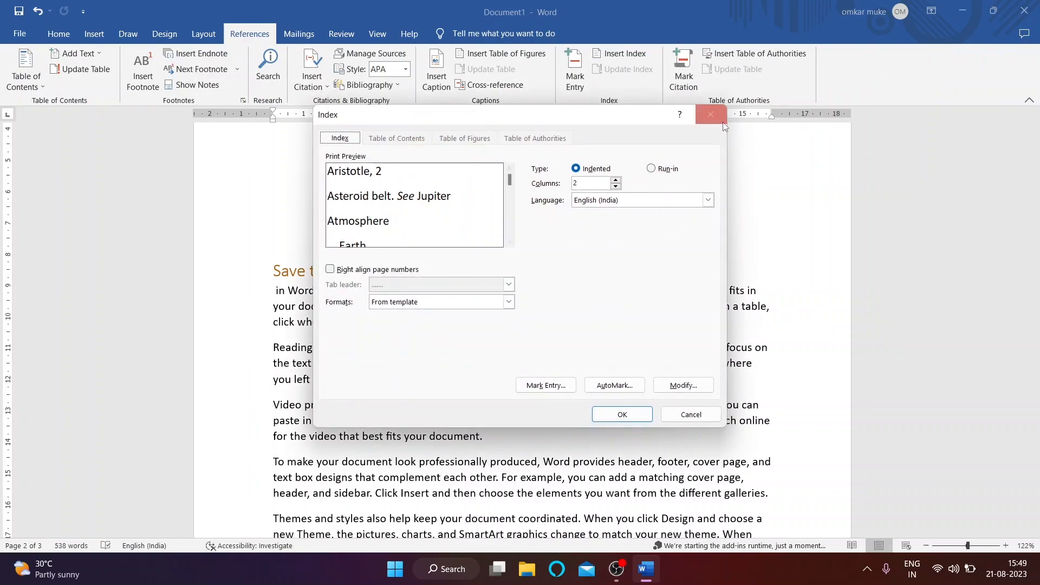
left_click(723, 124)
scroll(377, 263, "down", 5)
left_click_drag(359, 247, 550, 272)
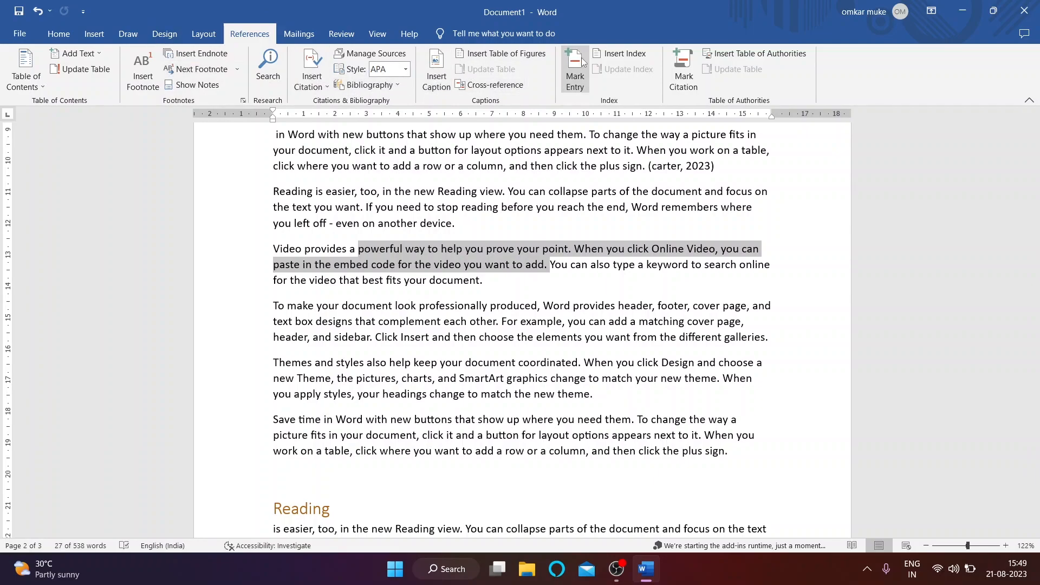
left_click(575, 70)
left_click(621, 214)
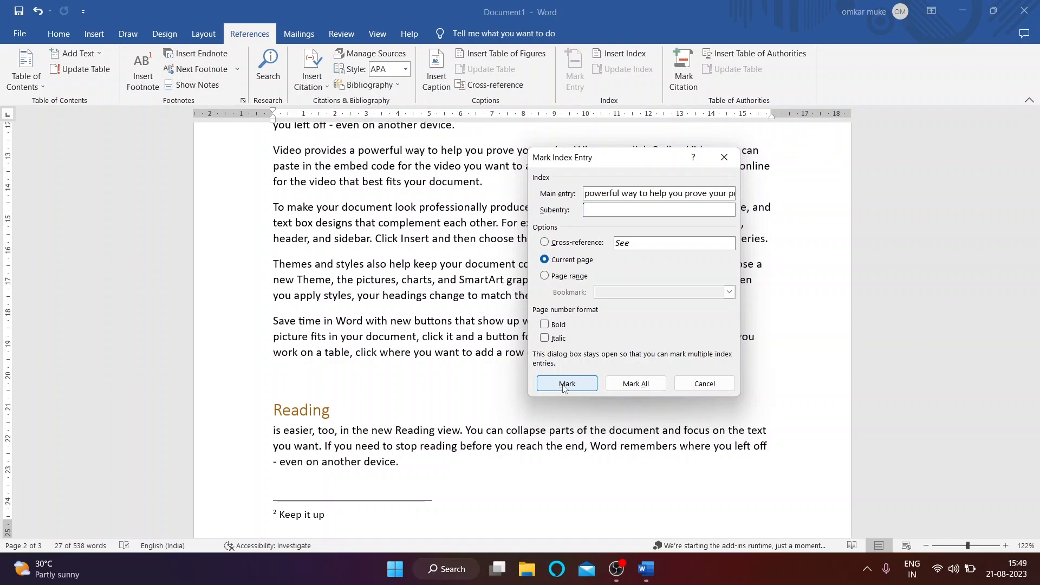
left_click(566, 383)
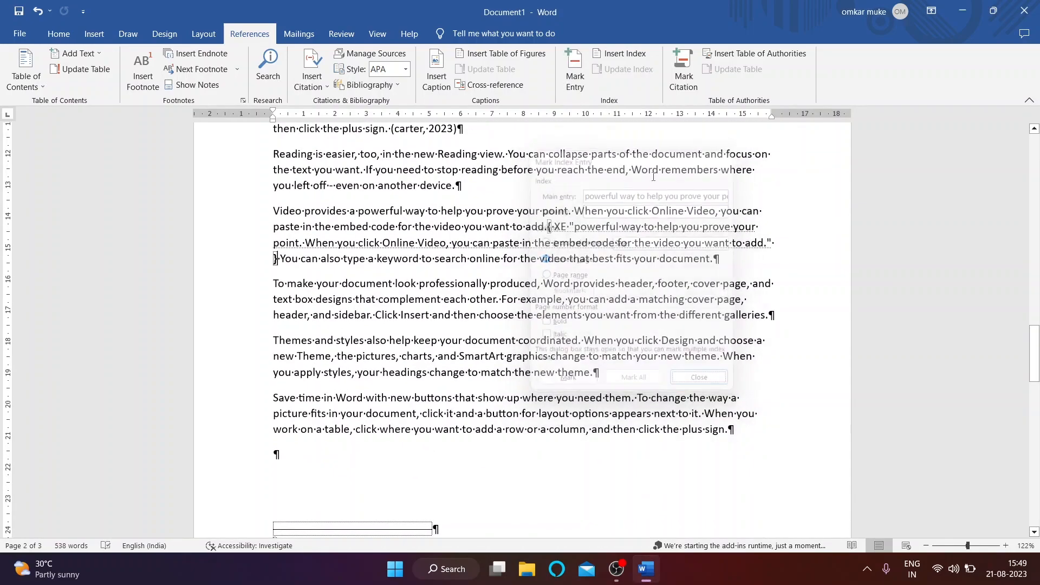
Step: Hide the formatting marks and place the caret below the table of figures
scroll(682, 171, "up", 3)
left_click(58, 34)
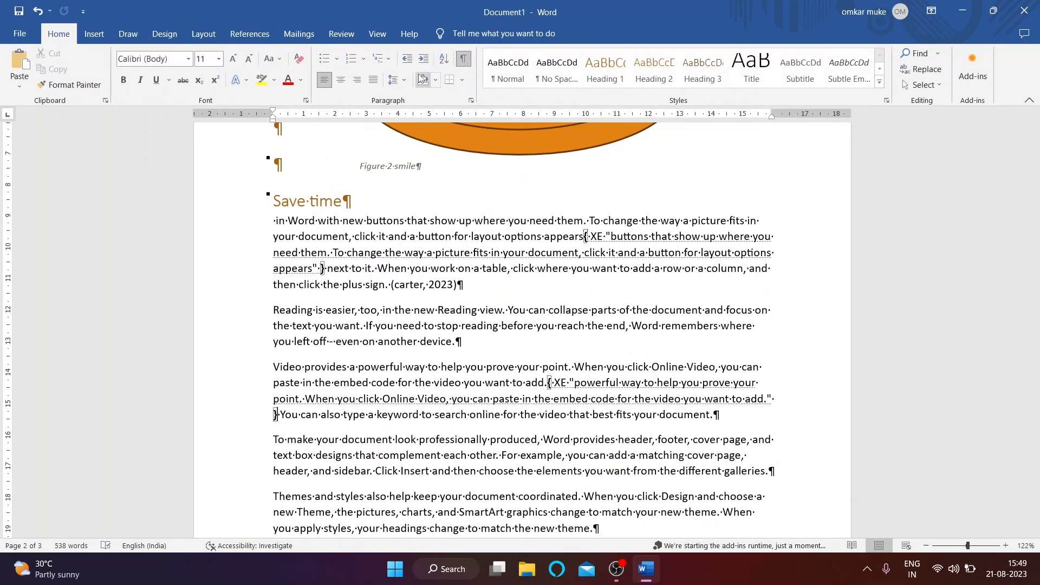
left_click(463, 58)
left_click(94, 33)
scroll(400, 253, "down", 10)
scroll(401, 253, "down", 7)
scroll(318, 238, "up", 1)
left_click(287, 288)
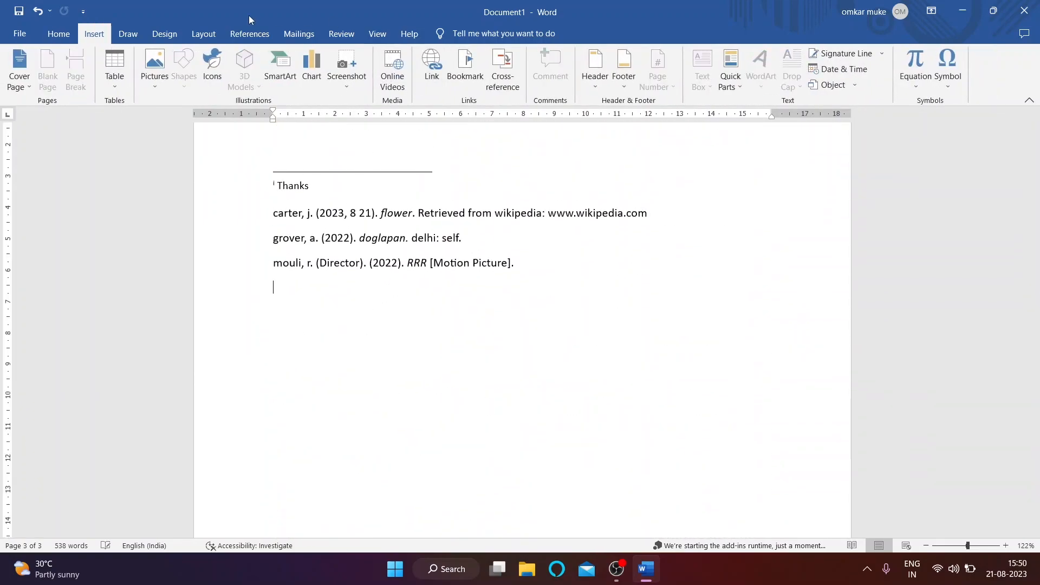
left_click(249, 33)
scroll(581, 152, "up", 1)
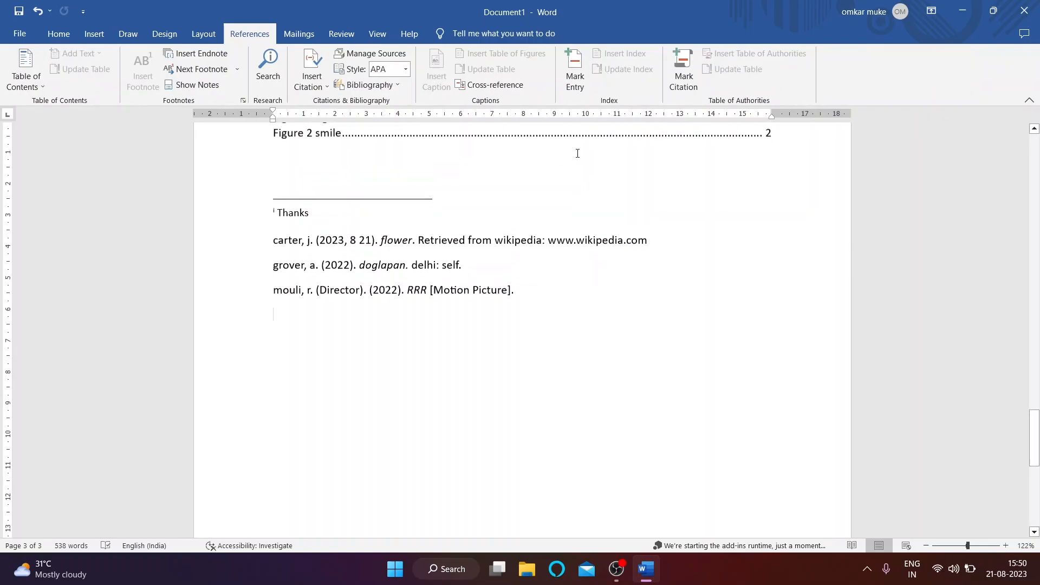
left_click(295, 187)
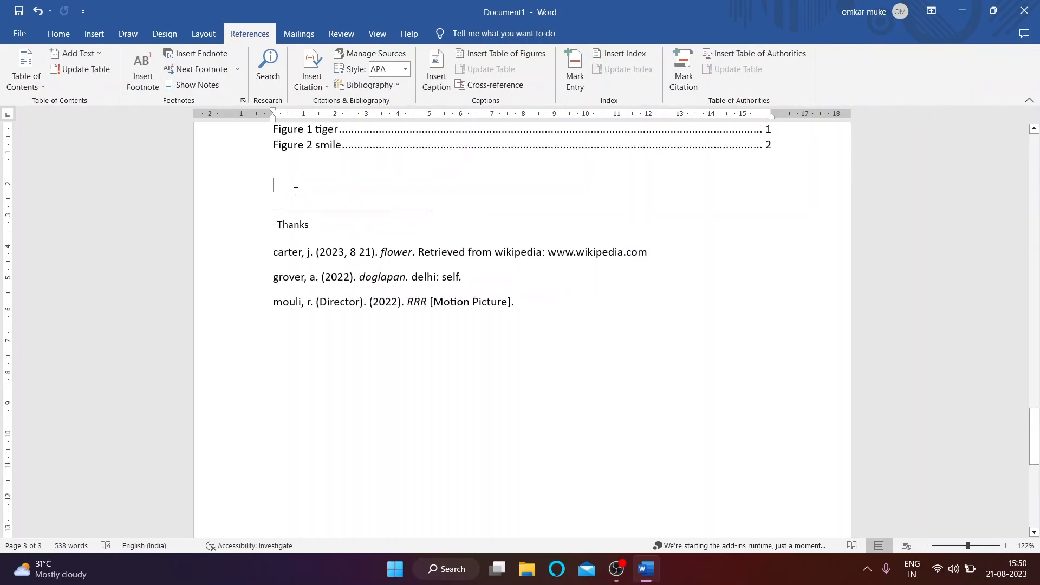
left_click(626, 57)
left_click(622, 414)
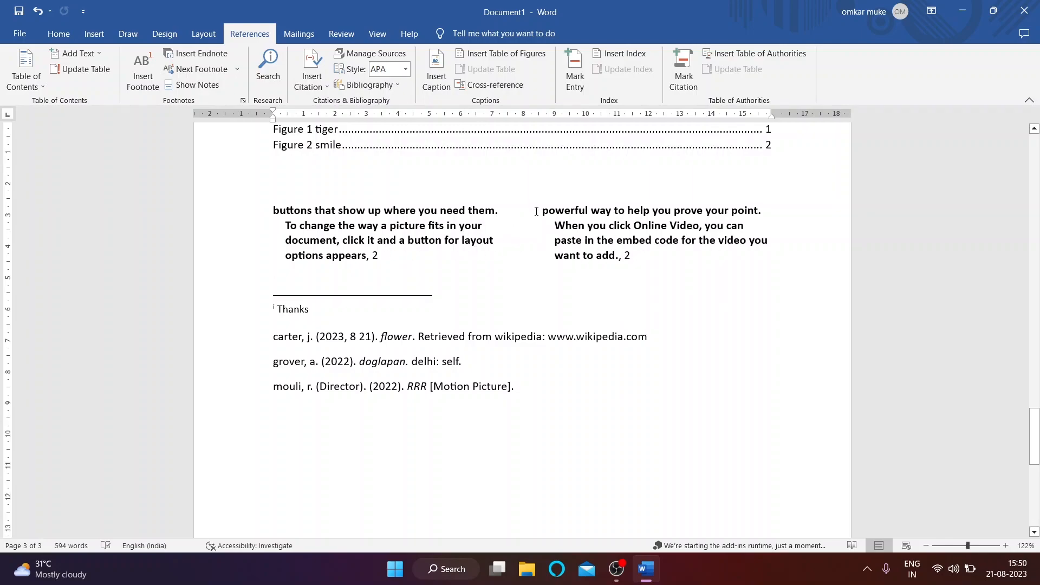
key("ctrl+z")
scroll(537, 211, "up", 15)
scroll(540, 215, "up", 20)
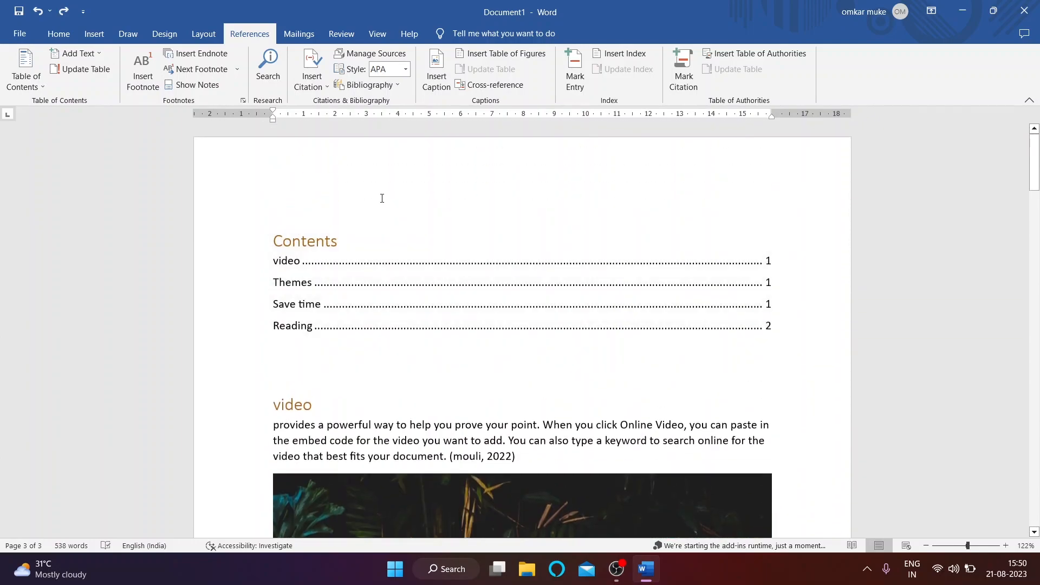
left_click(382, 198)
left_click(318, 403)
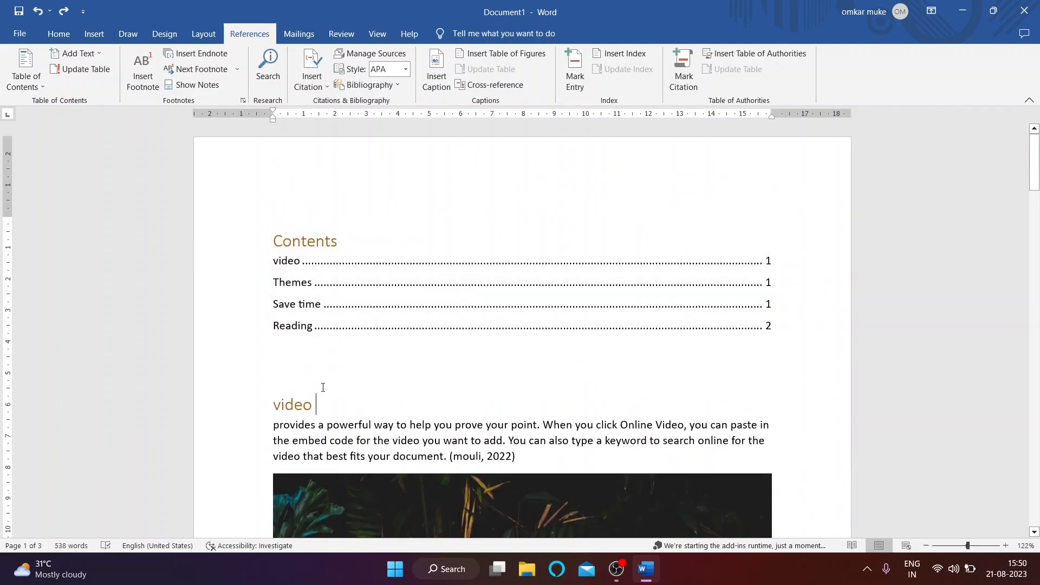
left_click(623, 53)
left_click(623, 414)
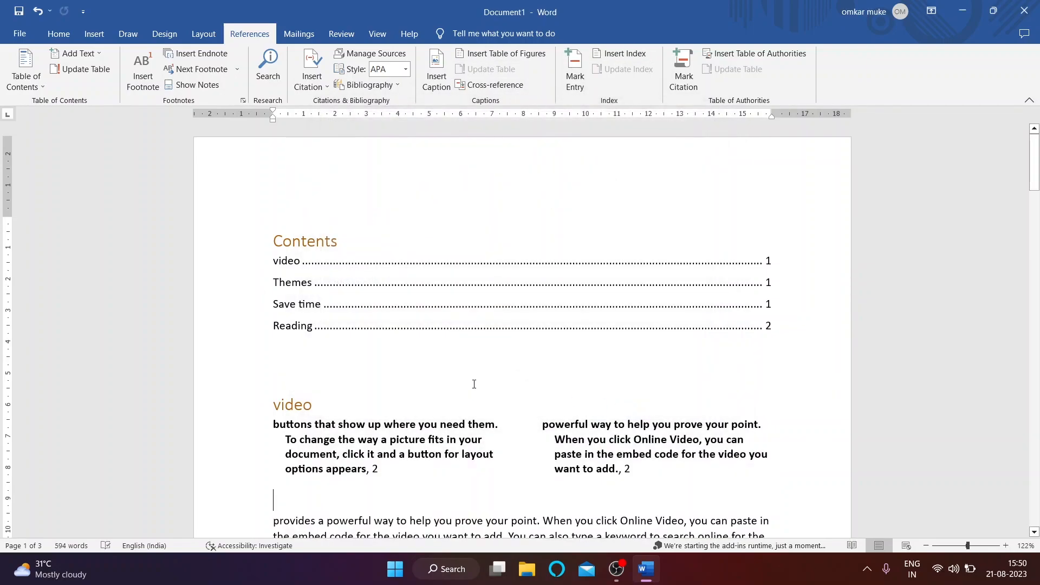
key("ctrl+z")
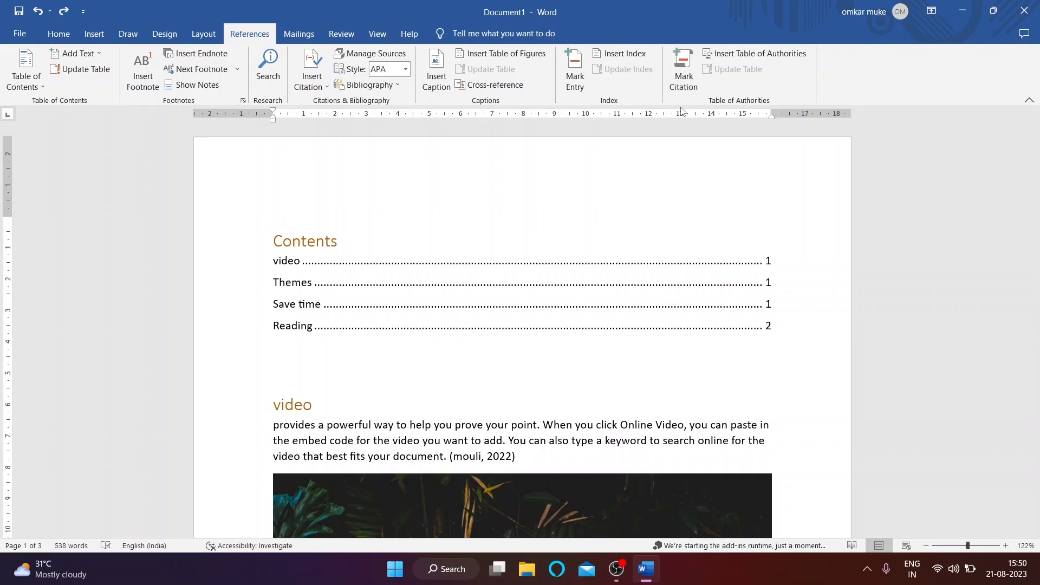
scroll(684, 70, "down", 4)
scroll(649, 209, "down", 1)
left_click(250, 33)
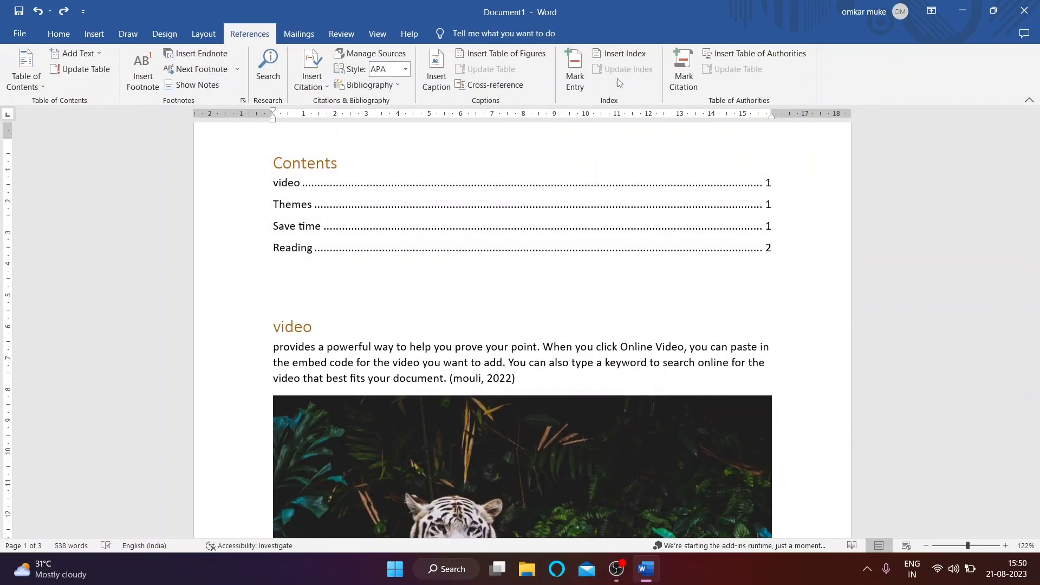
Step: Mark the (grover, 2022) citation as a table-of-authorities entry and close the marking window
scroll(687, 135, "down", 10)
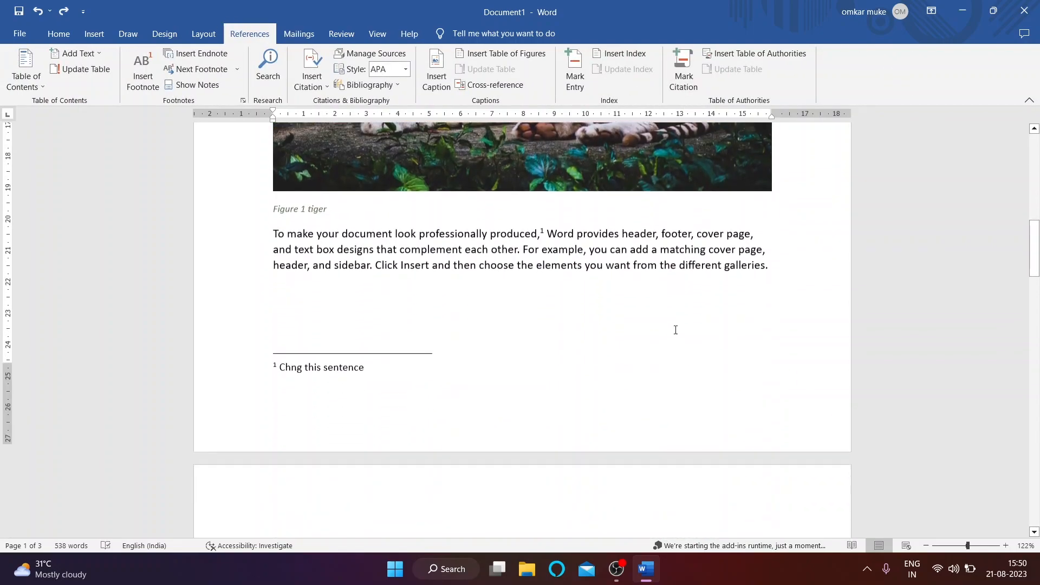
scroll(667, 327, "up", 4)
scroll(683, 68, "down", 4)
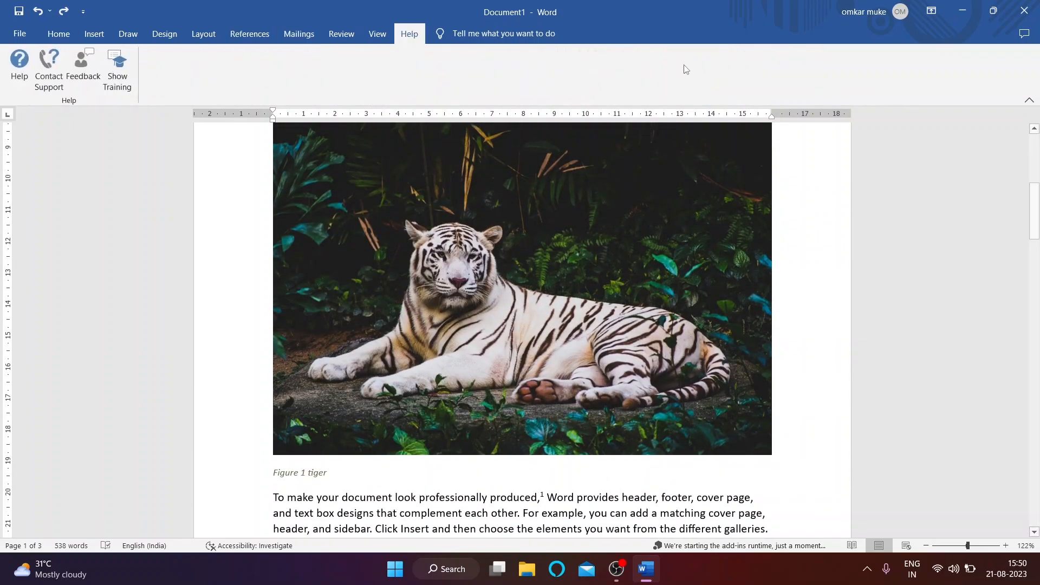
scroll(200, 63, "up", 4)
scroll(648, 365, "down", 4)
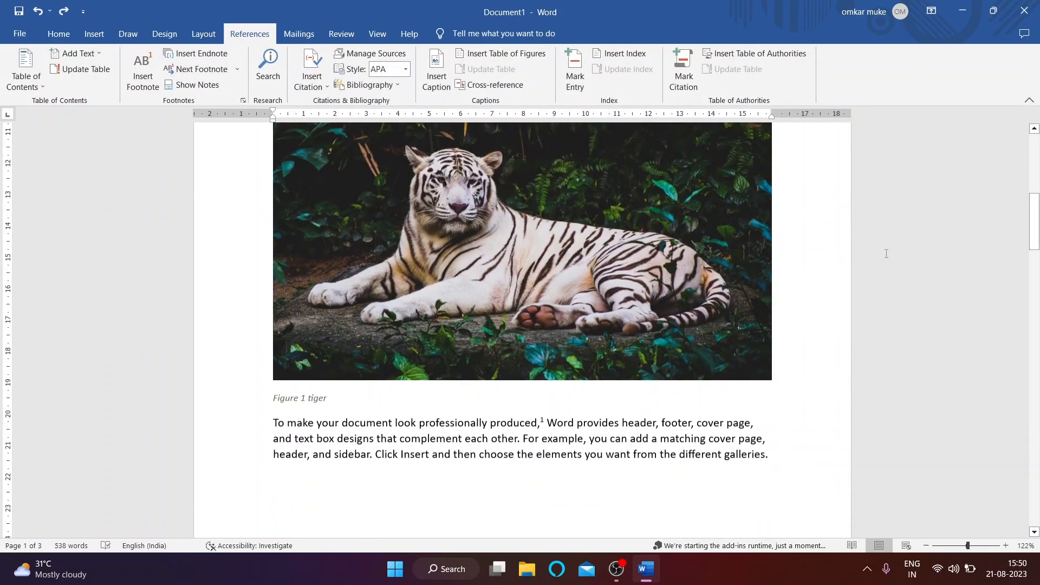
scroll(648, 365, "down", 5)
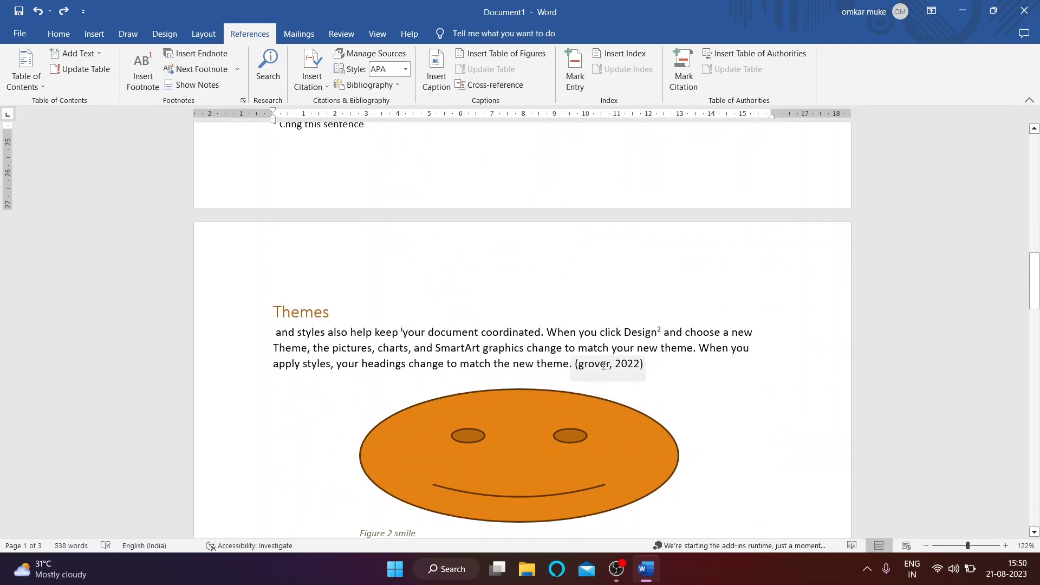
double_click(638, 368)
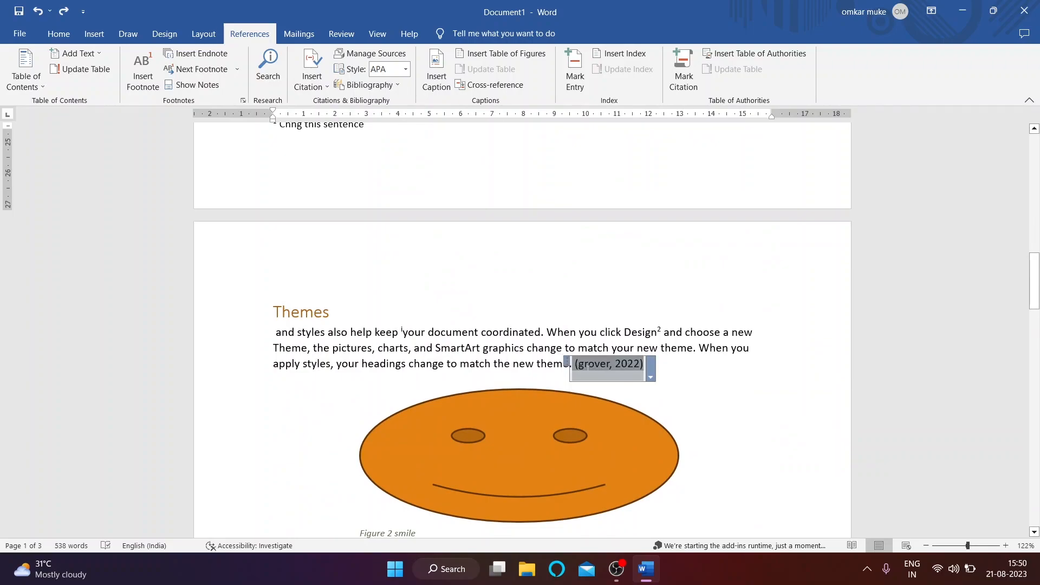
left_click(684, 69)
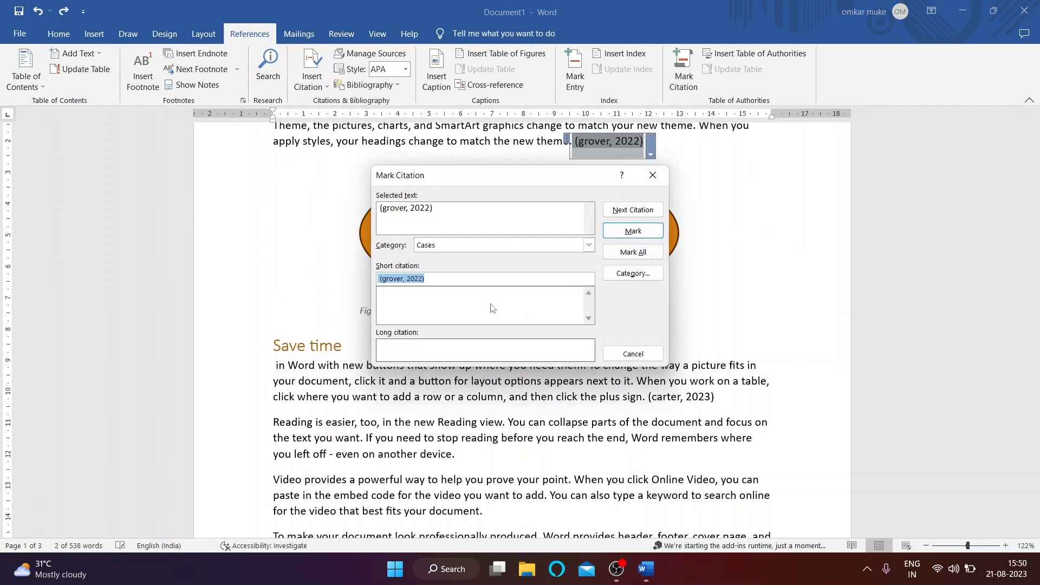
left_click(633, 233)
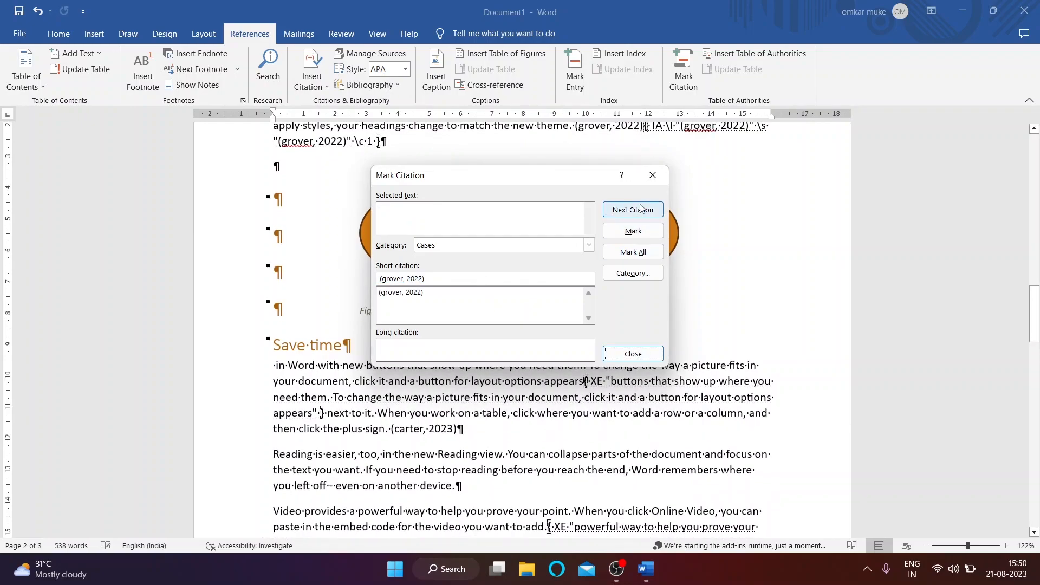
left_click(651, 175)
Step: Turn off Show/Hide ¶ on the Home tab to hide formatting marks and field codes
scroll(629, 247, "up", 3)
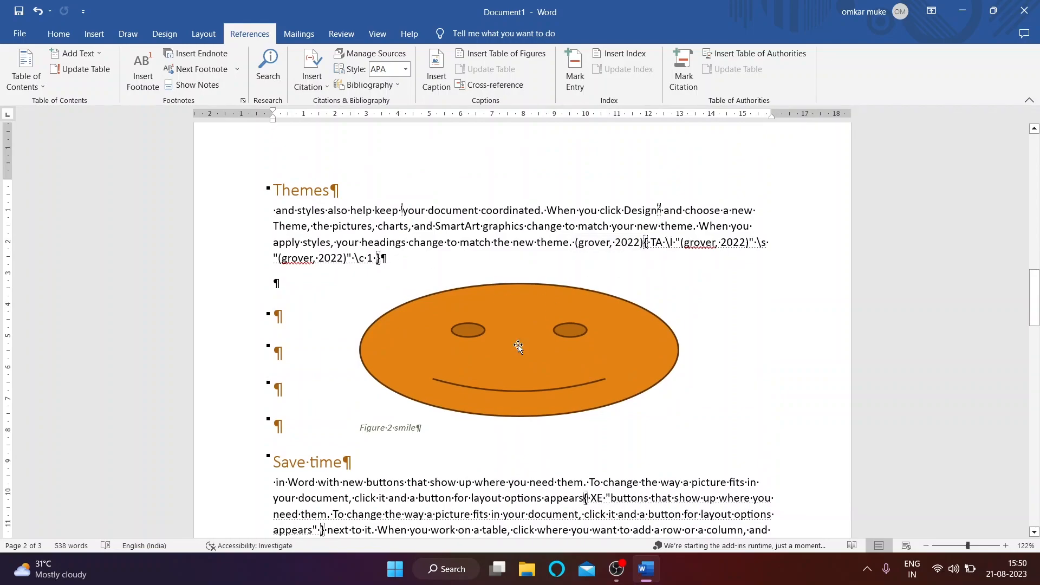
scroll(552, 309, "down", 6)
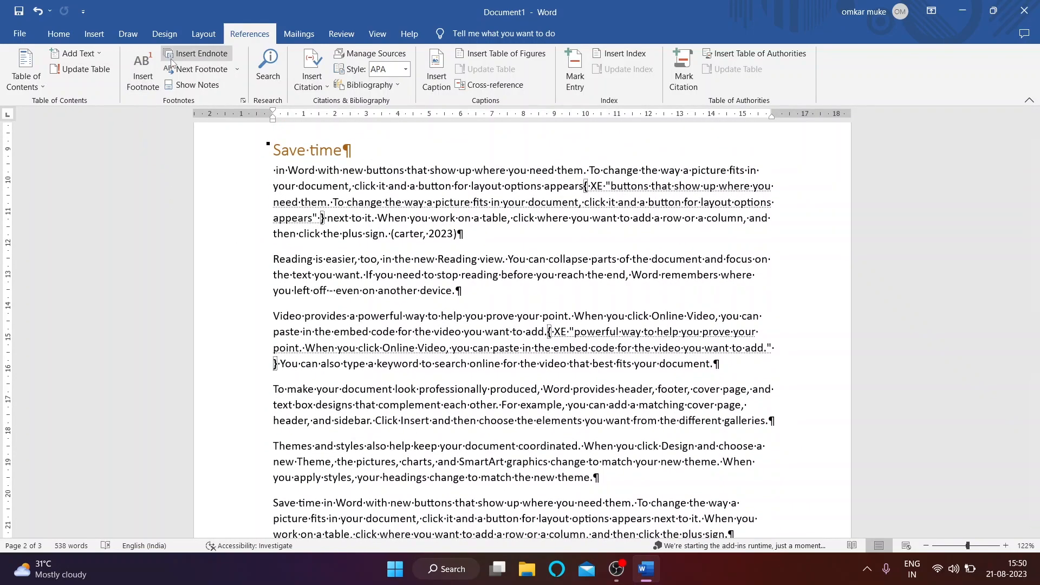
left_click(64, 34)
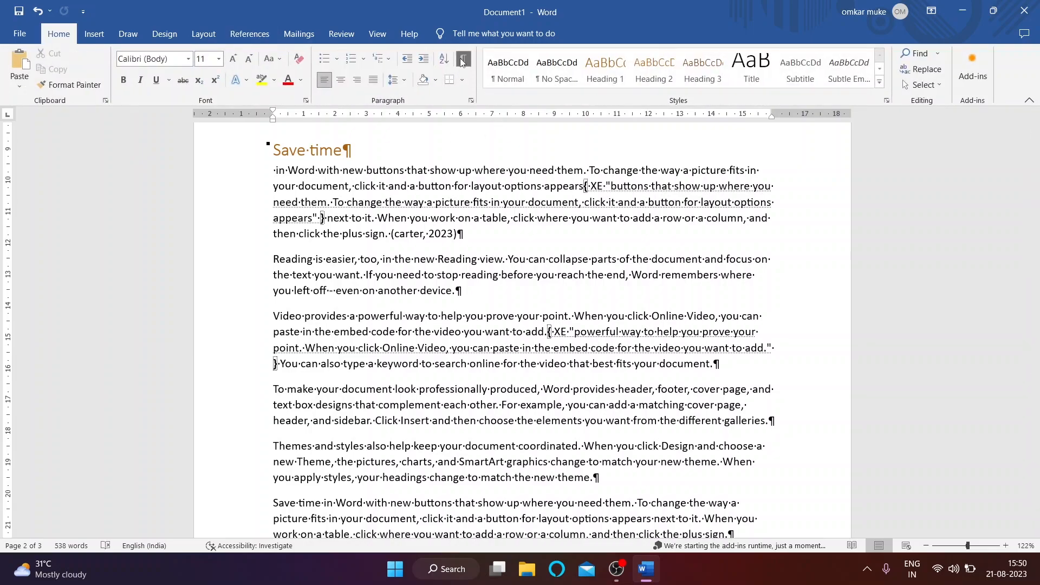
left_click(463, 58)
Step: Mark the (mouli, 2022) citation as a Cases entry for the table of authorities
scroll(506, 386, "up", 15)
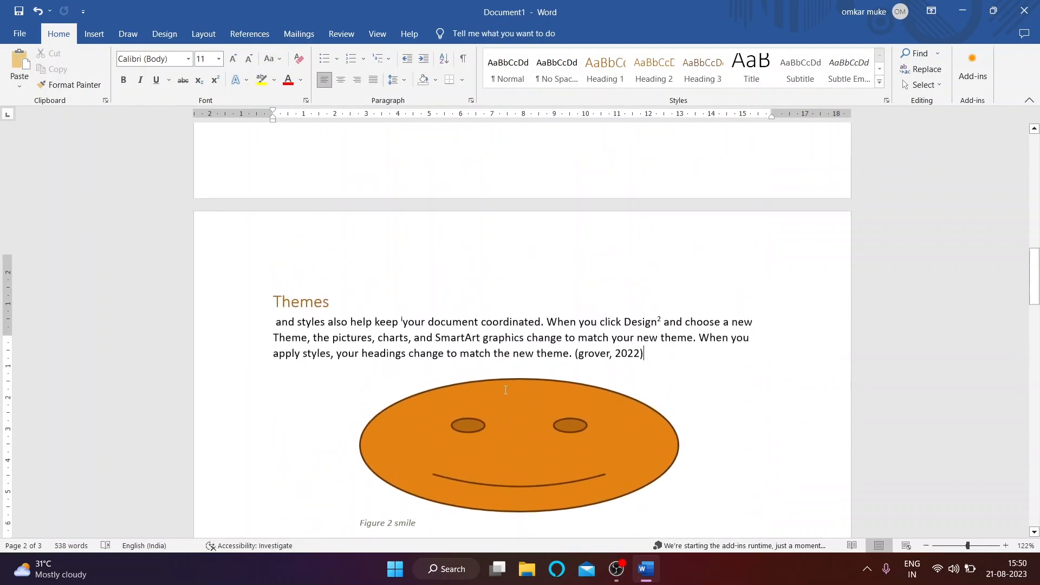
scroll(507, 386, "up", 6)
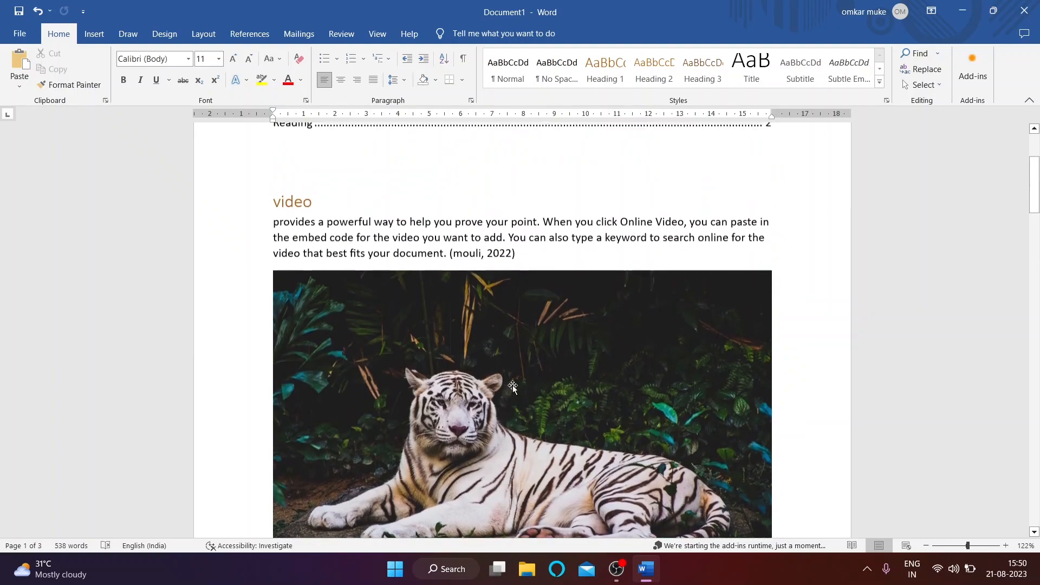
left_click_drag(520, 334, 448, 334)
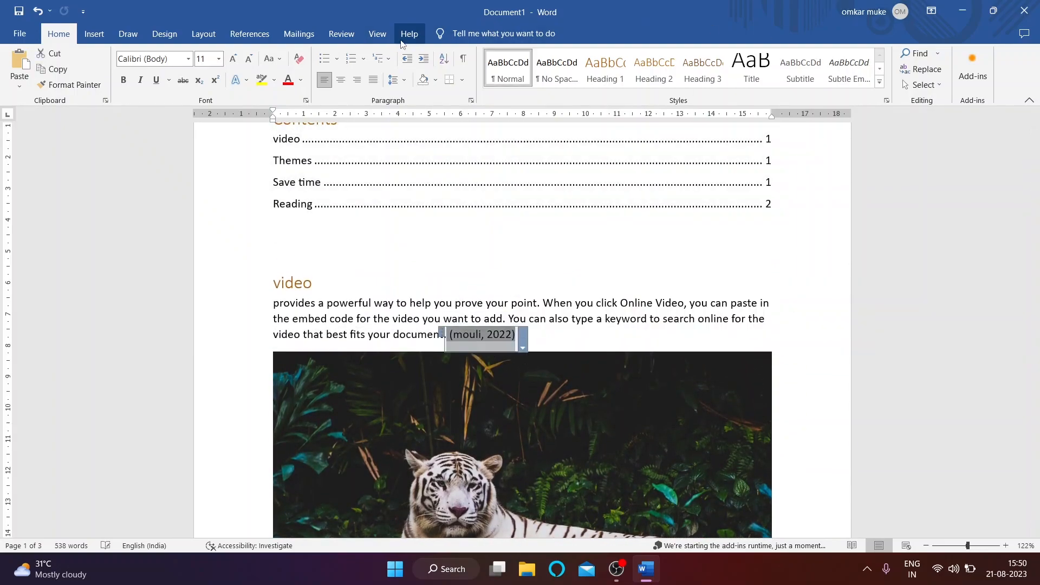
left_click(249, 34)
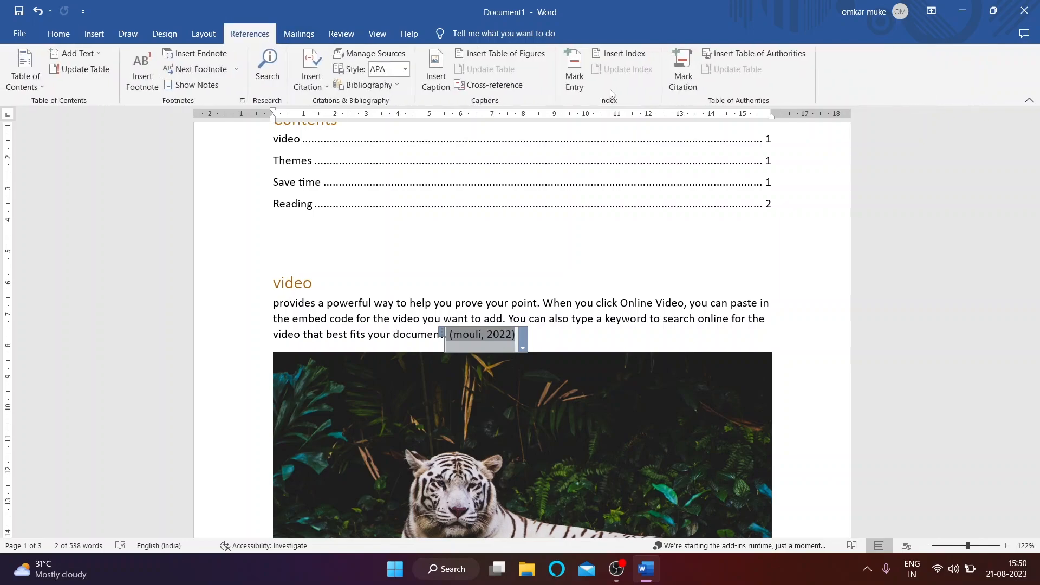
left_click(682, 79)
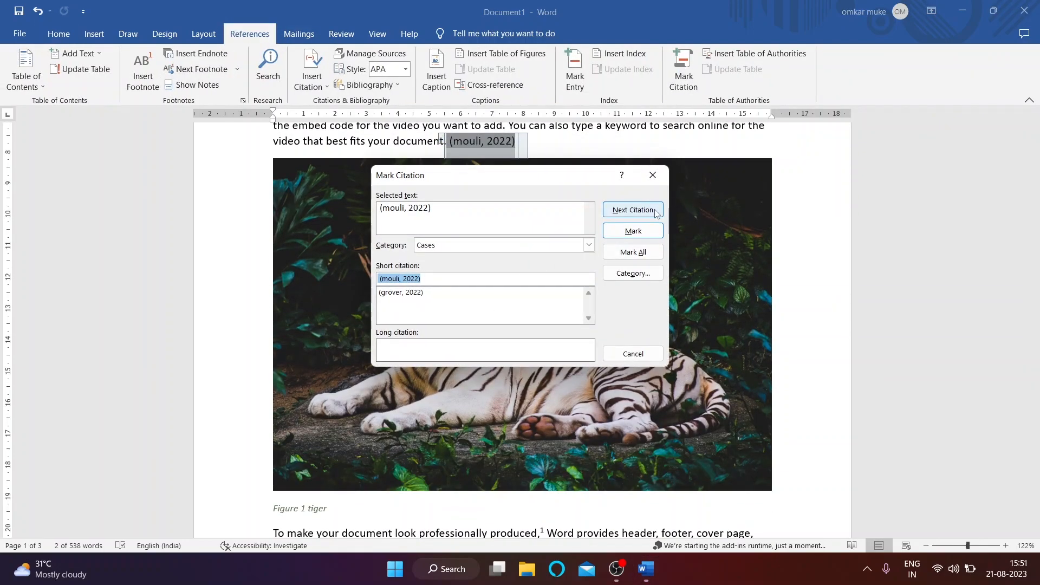
left_click(633, 231)
Step: Hide formatting marks again, close Mark Citation, and place the cursor after 'galleries.'
left_click(59, 34)
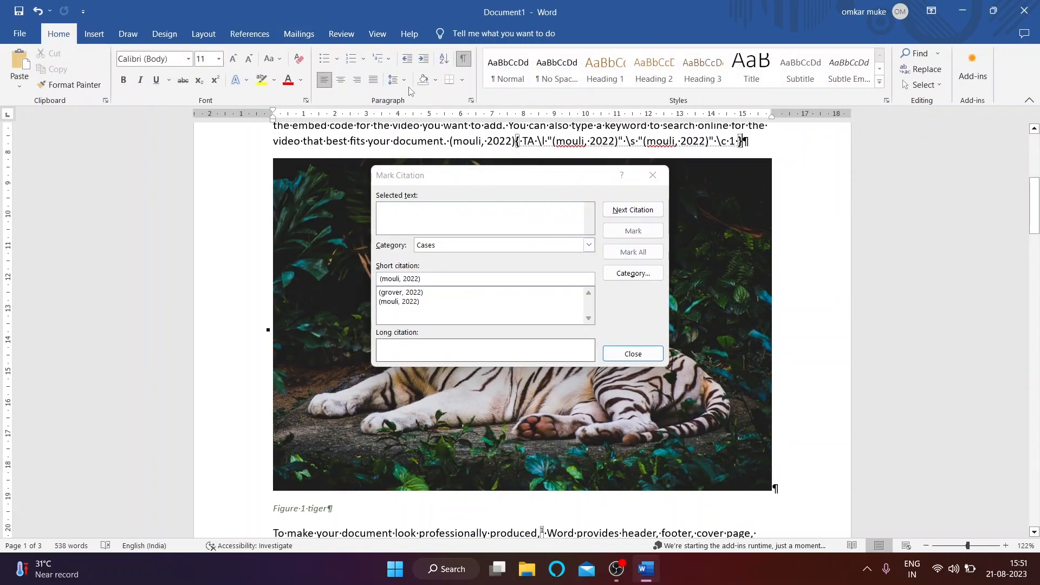
left_click(463, 60)
left_click(653, 175)
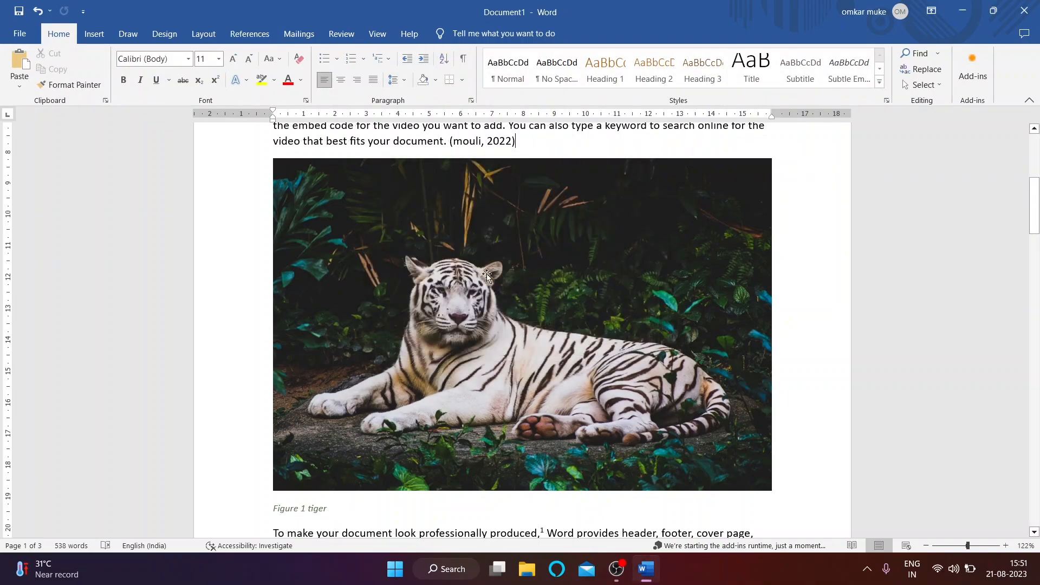
scroll(587, 409, "up", 2)
scroll(587, 409, "down", 4)
scroll(588, 409, "down", 10)
scroll(582, 403, "up", 6)
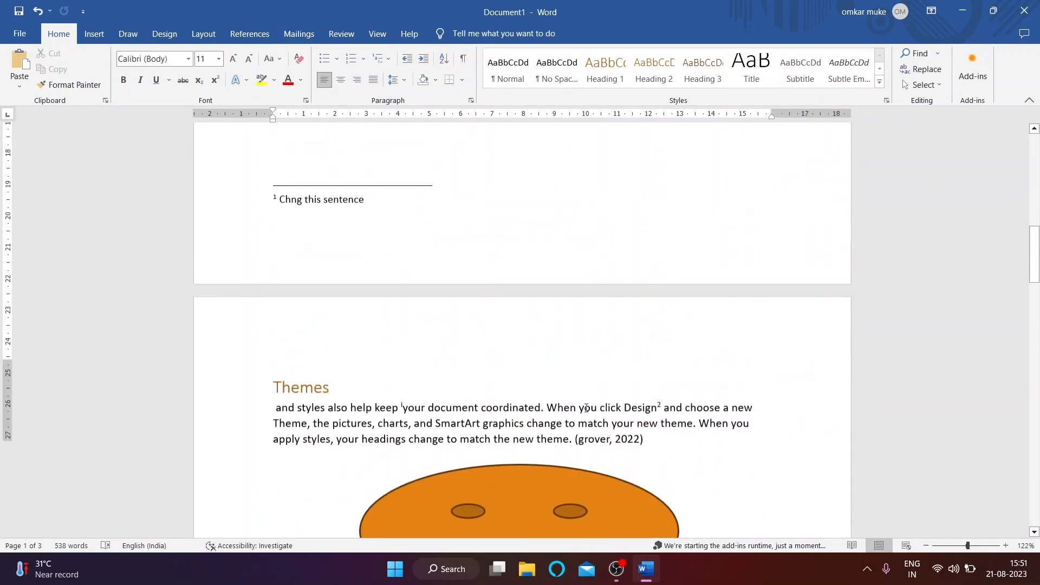
left_click(787, 271)
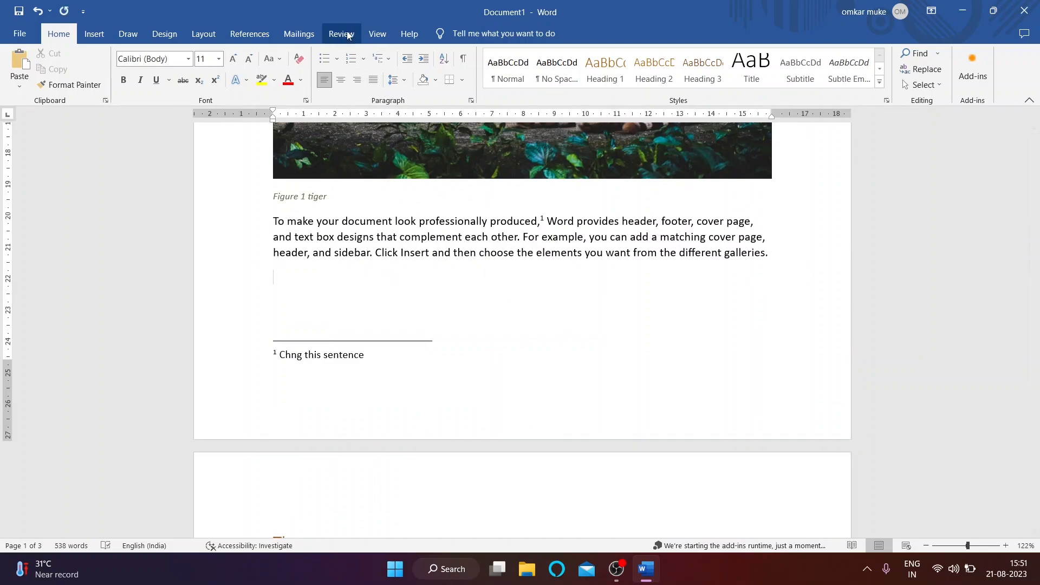
left_click(235, 40)
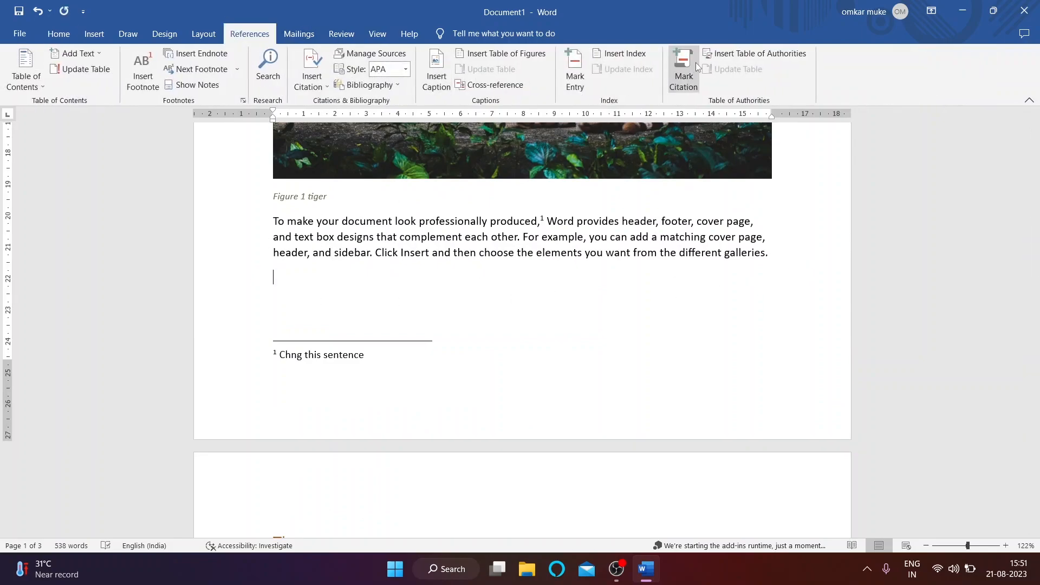
Step: Insert the Cases table of authorities after the galleries paragraph and scroll through to review it
left_click(725, 53)
left_click(622, 414)
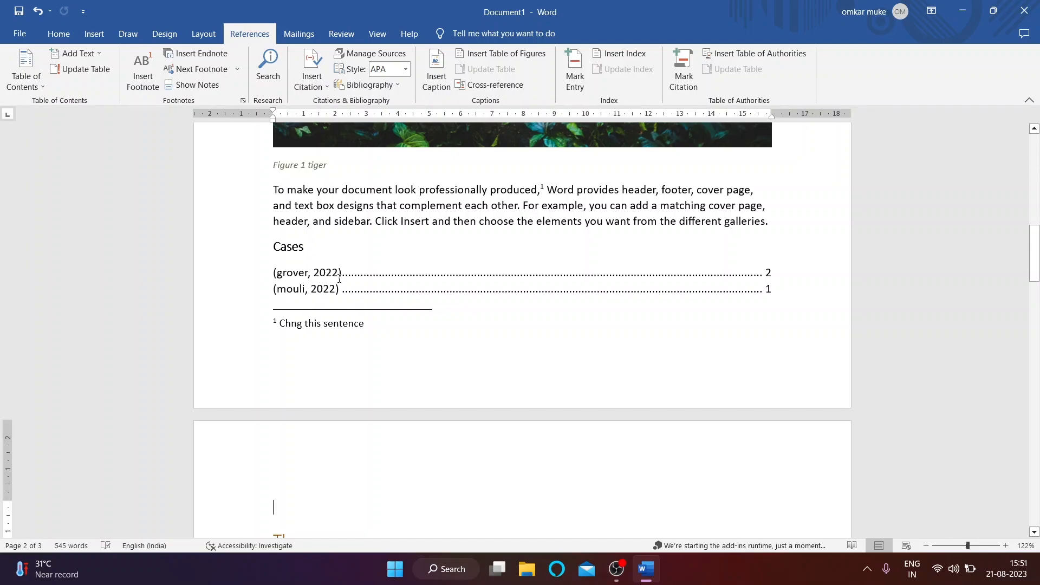
scroll(476, 282, "up", 6)
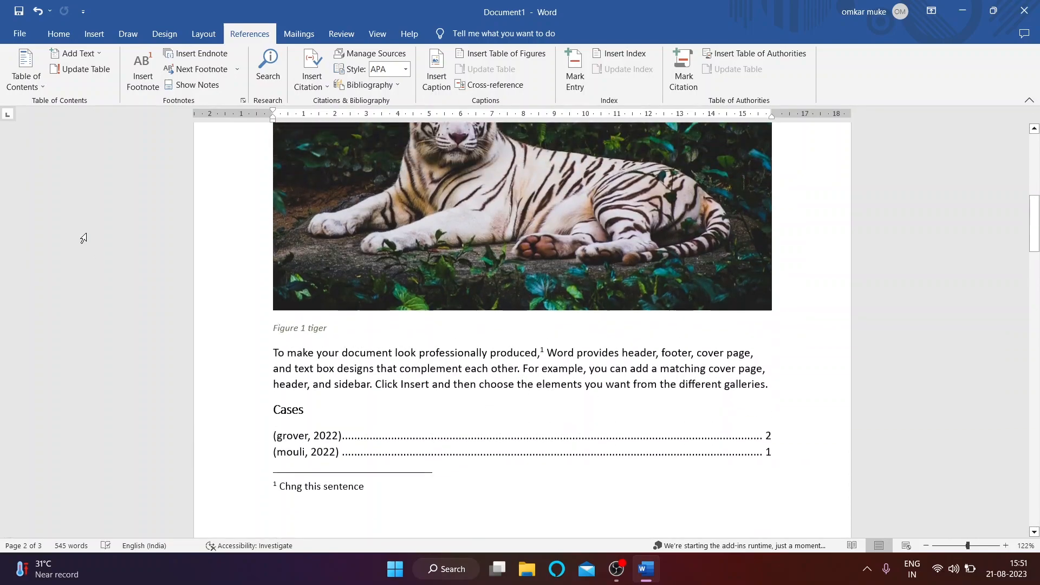
scroll(351, 438, "down", 3)
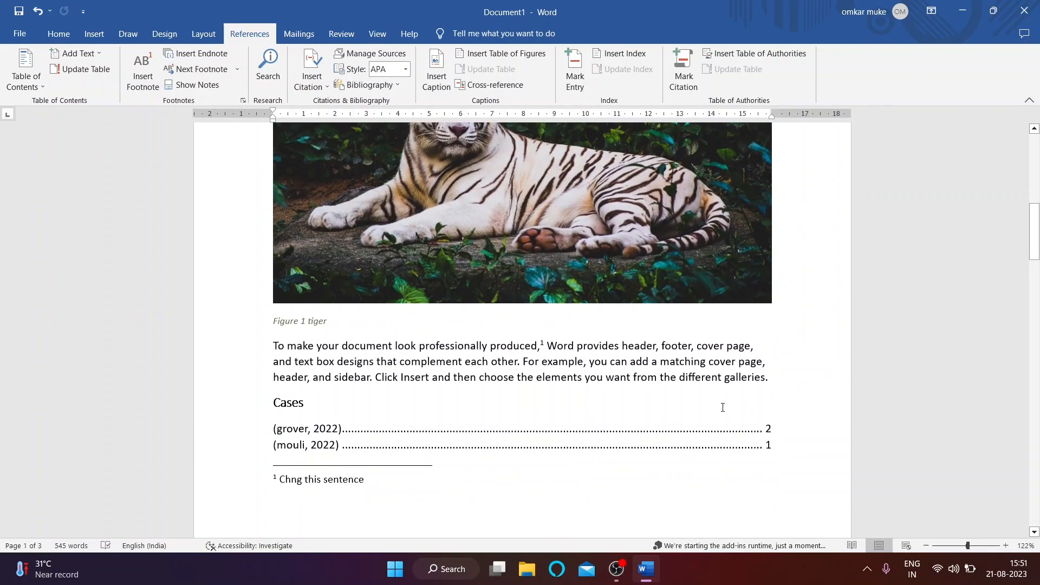
scroll(724, 407, "down", 6)
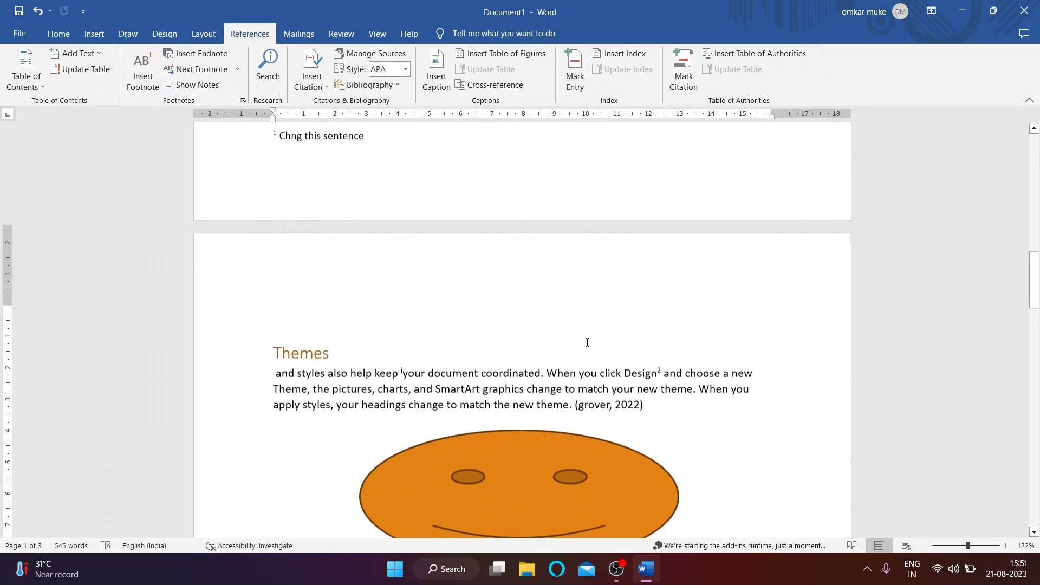
scroll(769, 378, "up", 5)
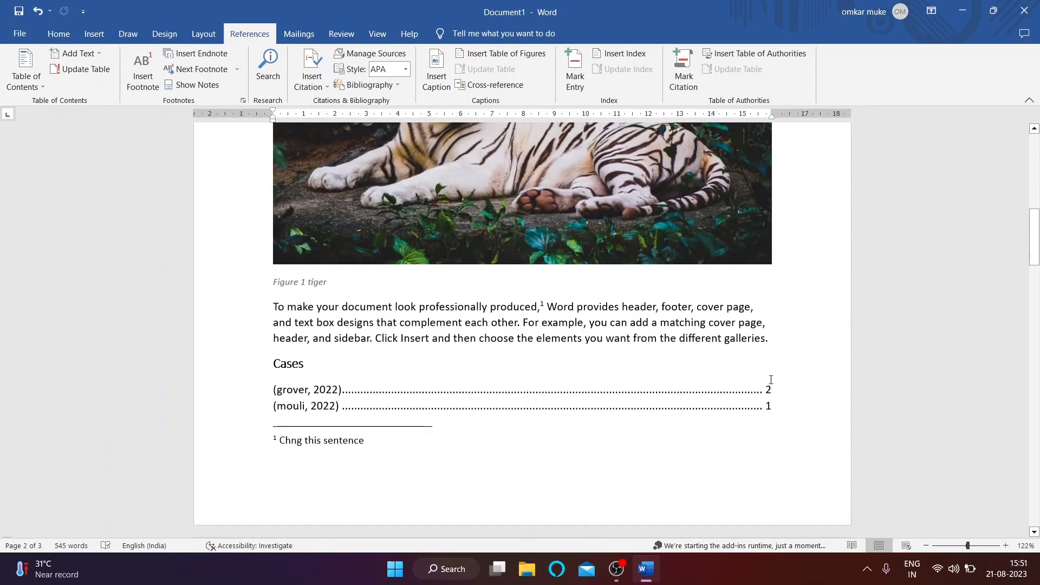
scroll(247, 314, "up", 10)
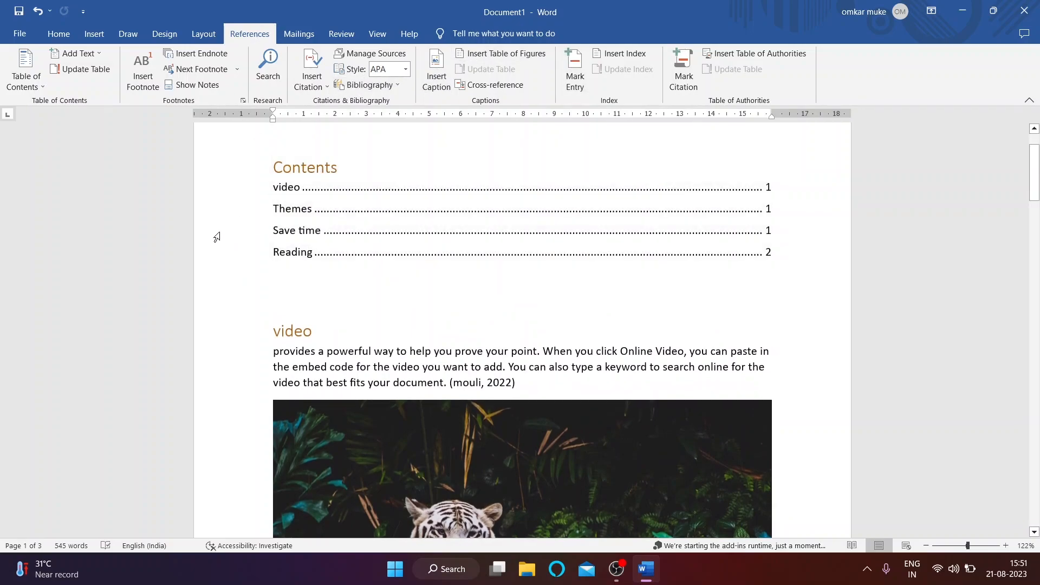
scroll(217, 237, "up", 1)
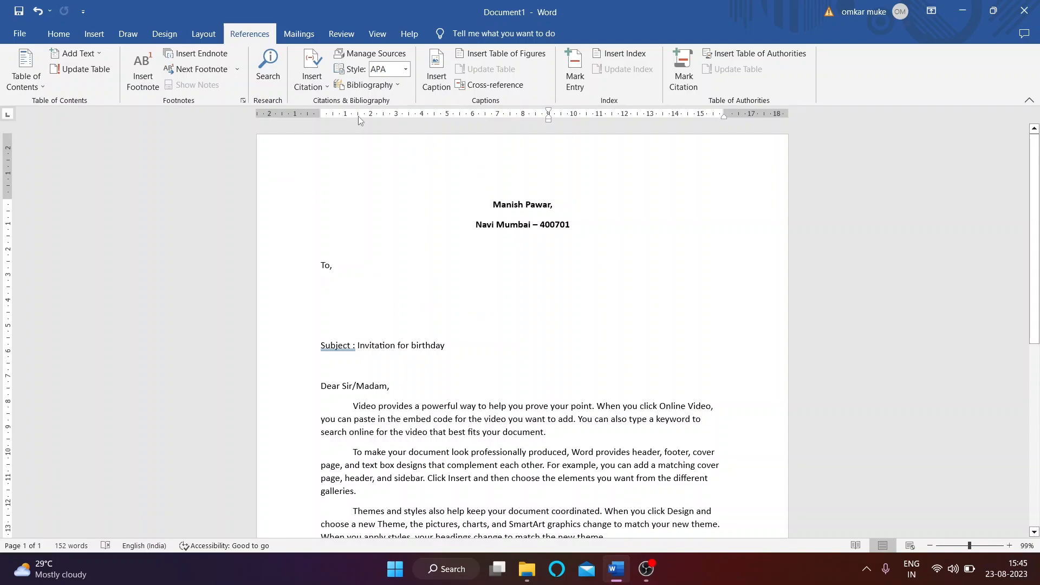
Step: Switch to the Mailings tab and look over the birthday invitation letter
left_click(298, 34)
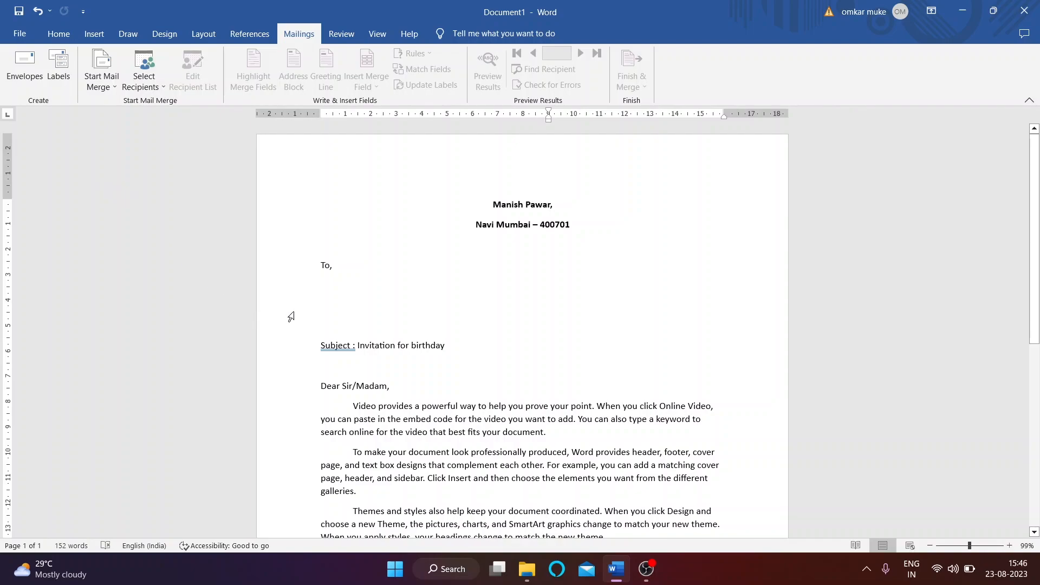
scroll(550, 213, "down", 3)
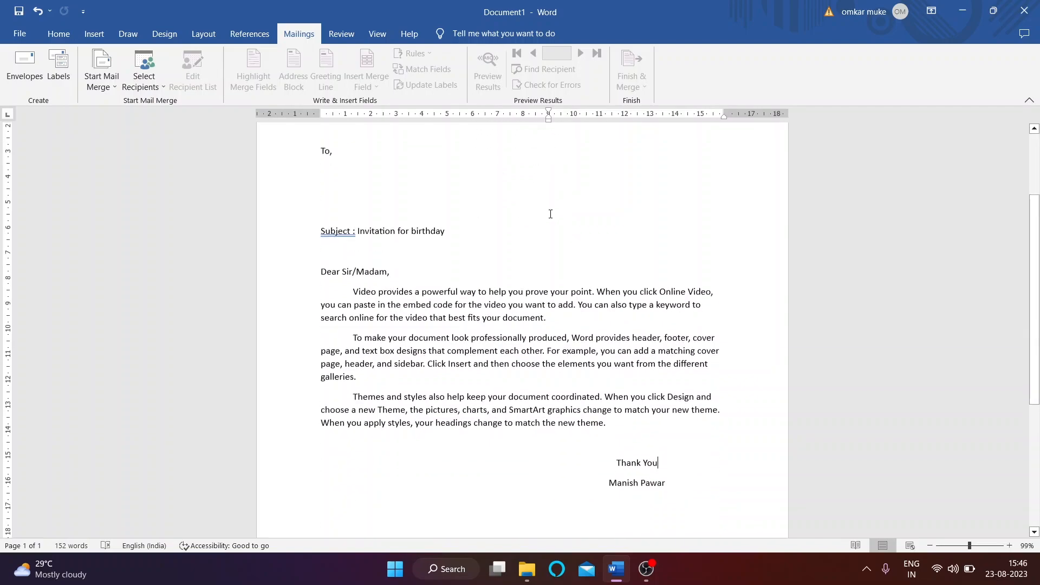
scroll(520, 307, "up", 3)
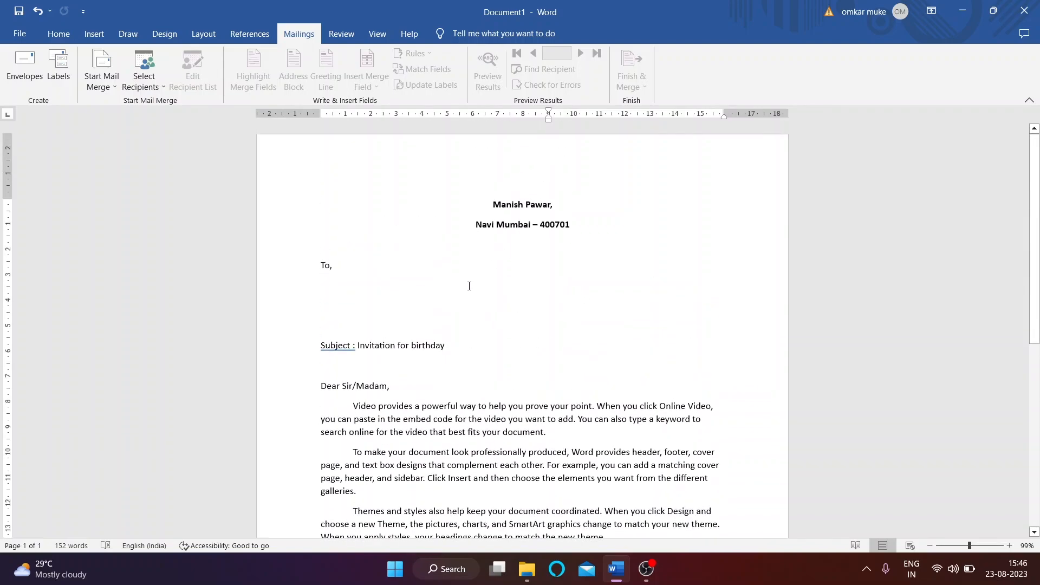
scroll(469, 288, "down", 2)
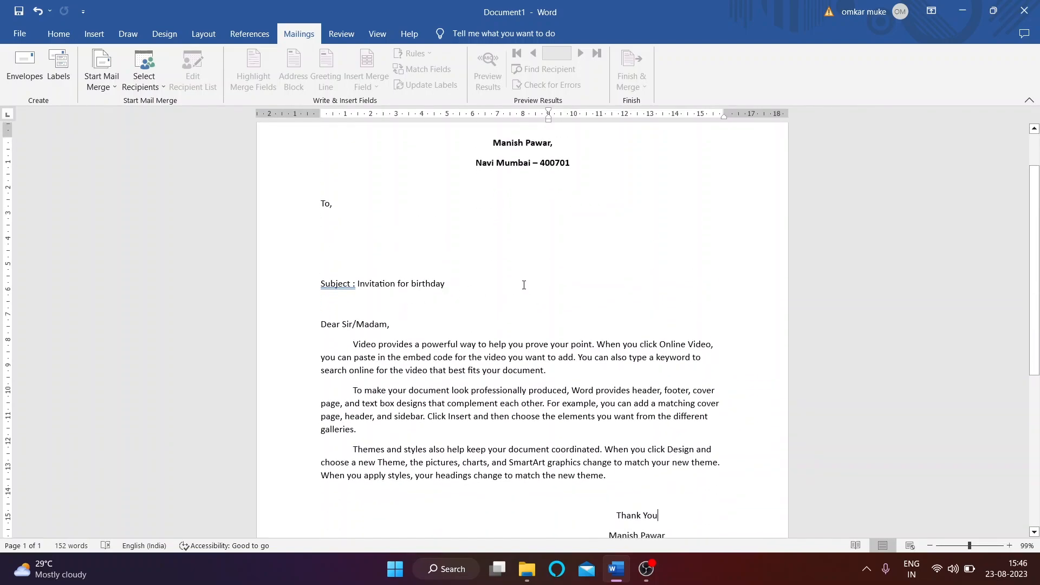
scroll(513, 259, "up", 2)
scroll(511, 272, "down", 2)
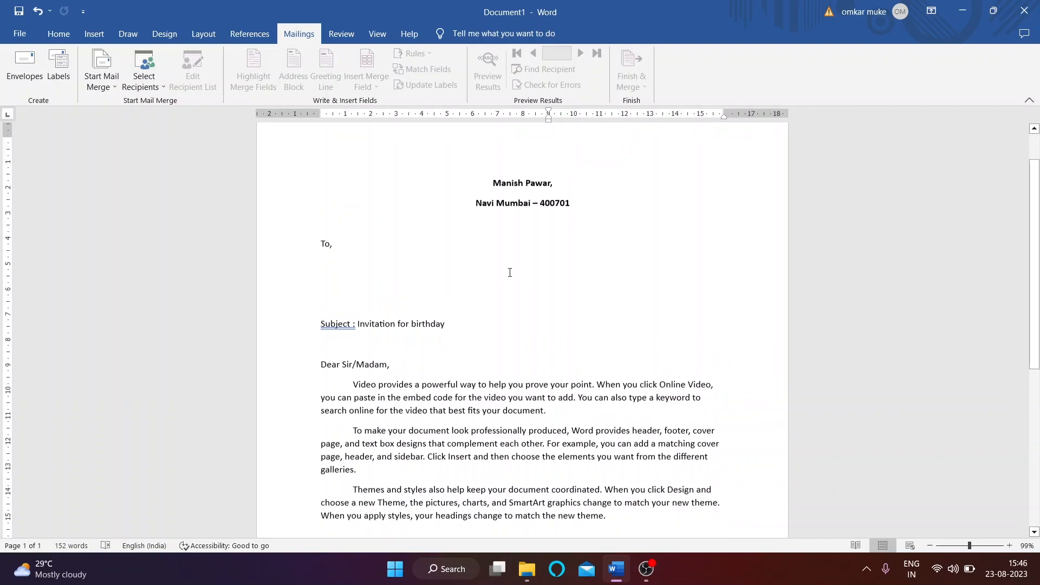
scroll(487, 266, "down", 3)
scroll(496, 283, "up", 5)
scroll(496, 284, "up", 1)
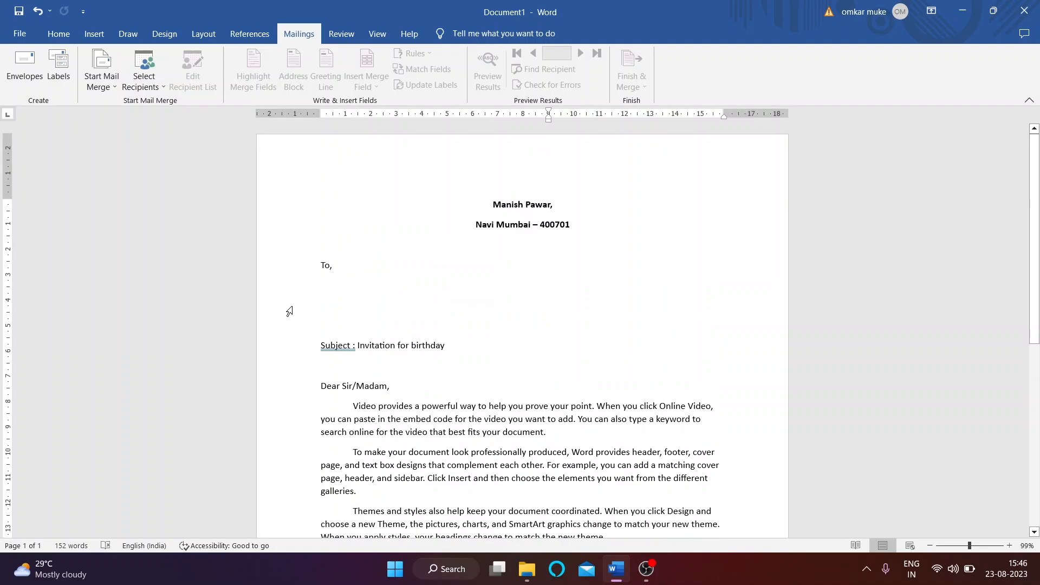
Step: Start a new typed recipient list via Select Recipients and open Customize Columns
left_click(154, 92)
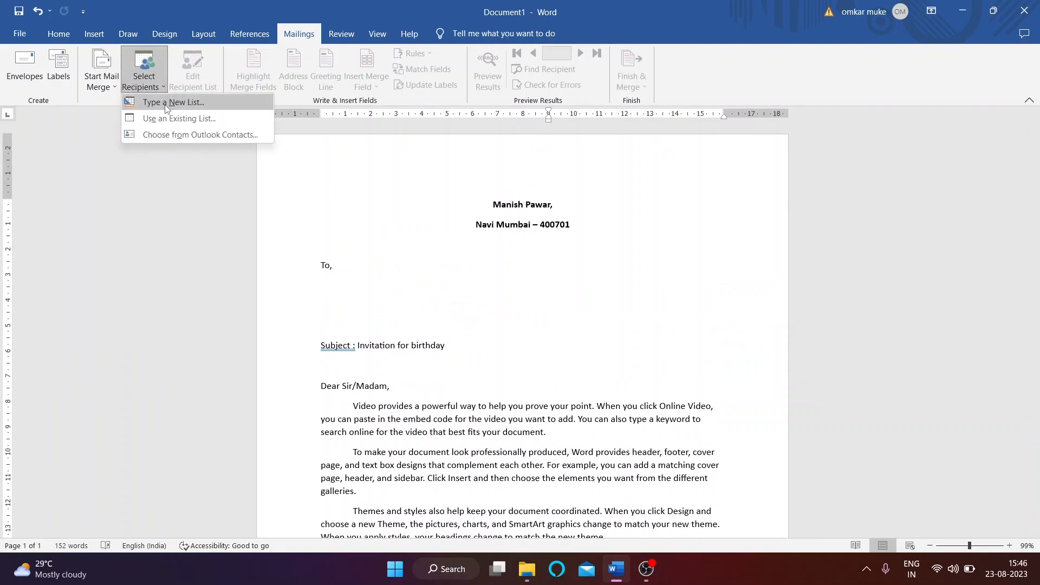
left_click(179, 103)
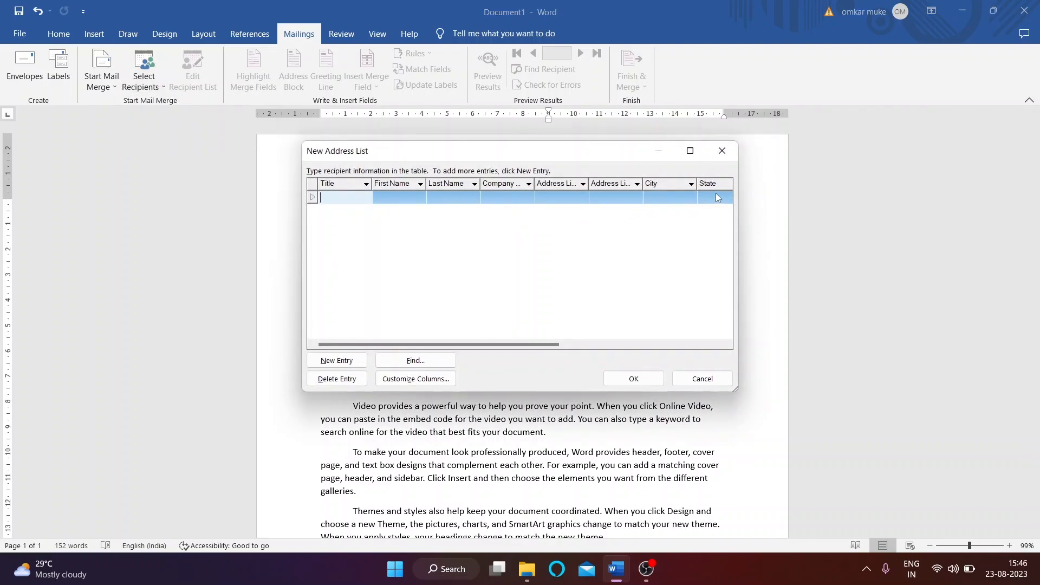
left_click_drag(485, 154, 416, 168)
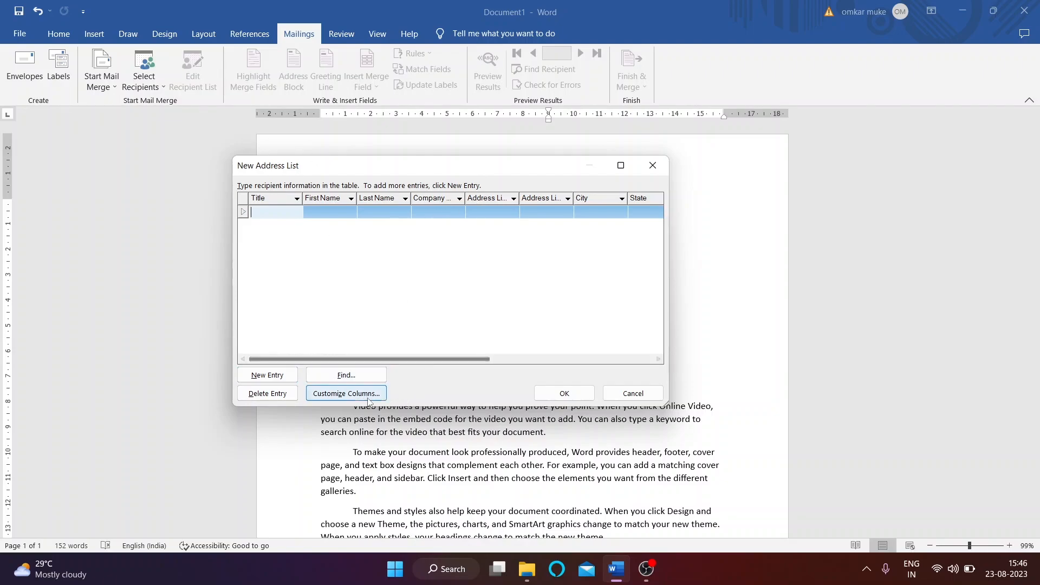
left_click(346, 393)
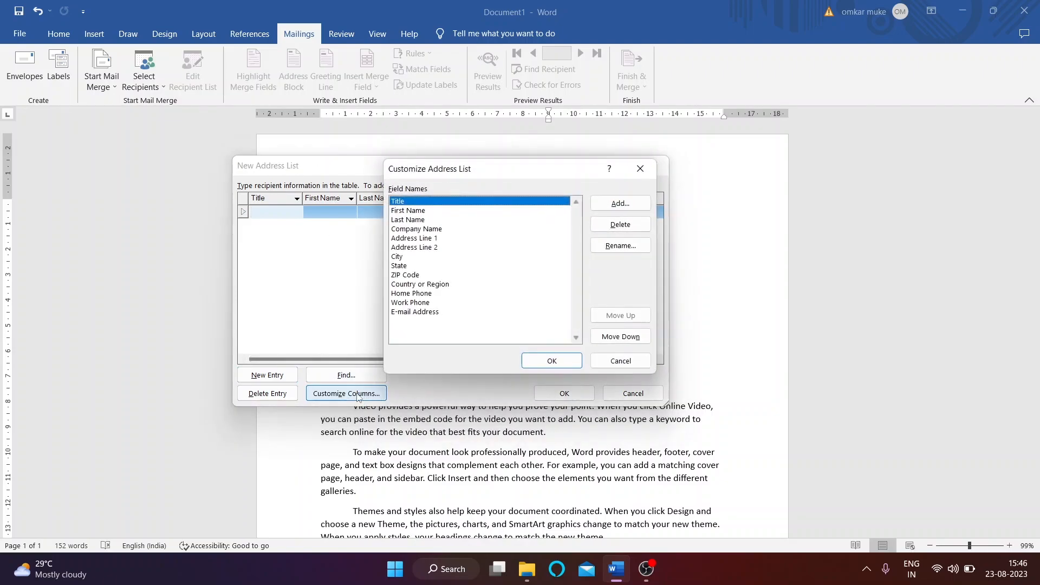
Step: Delete the E-mail Address, Work Phone, Country or Region and State fields
left_click(425, 312)
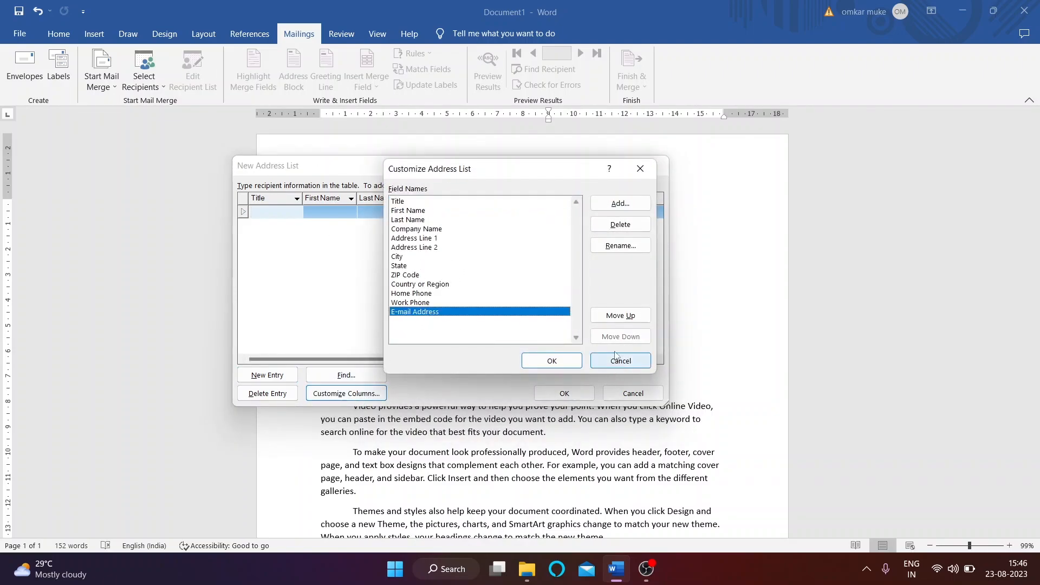
left_click(621, 229)
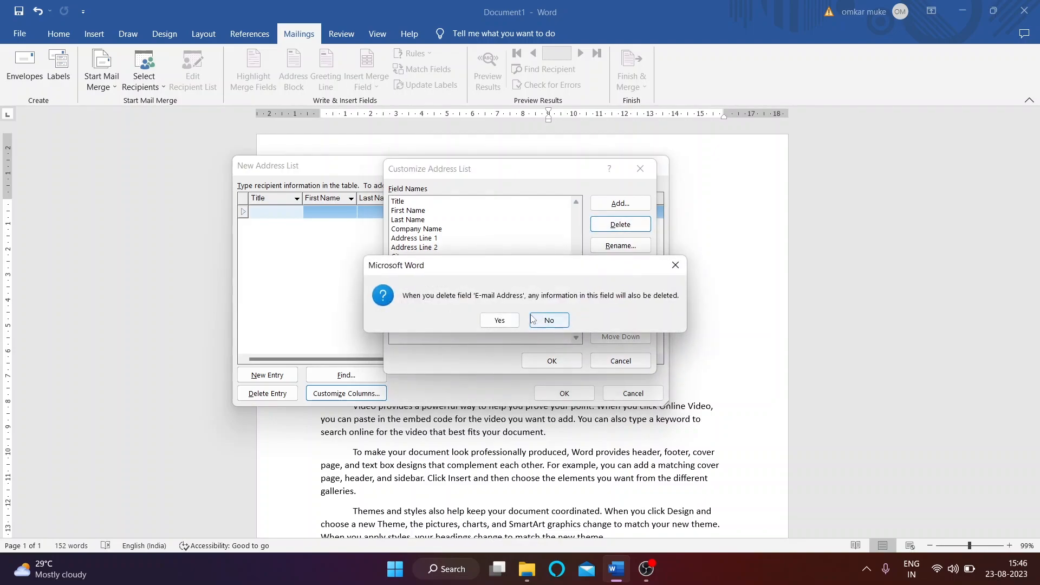
left_click(506, 319)
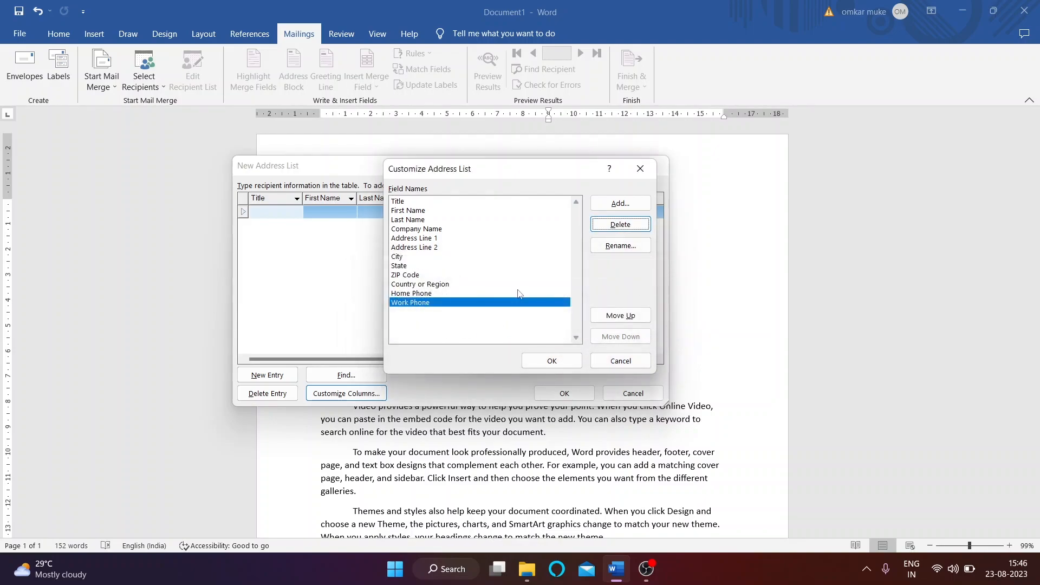
left_click(620, 224)
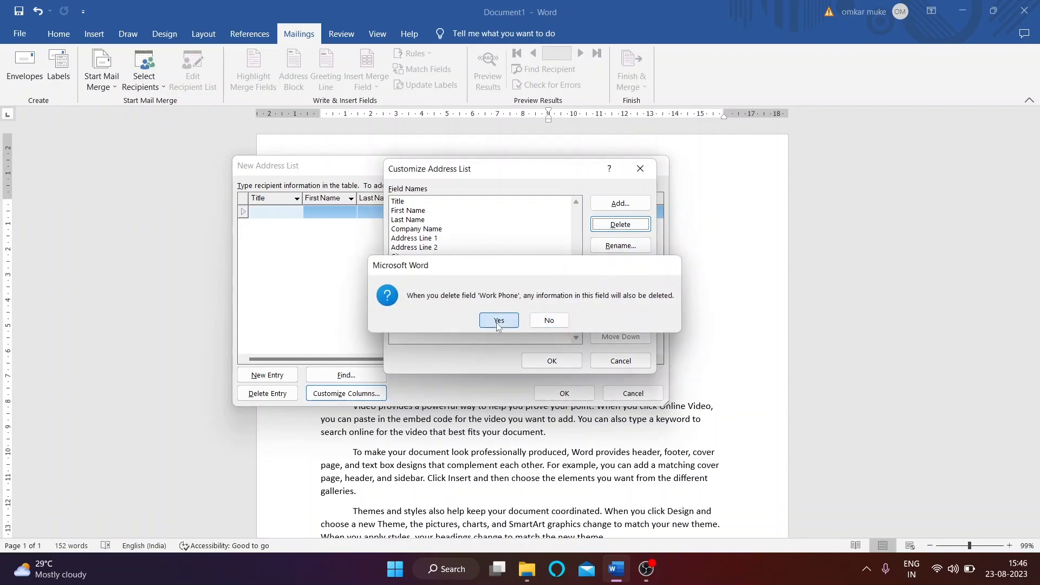
left_click(506, 320)
left_click(431, 285)
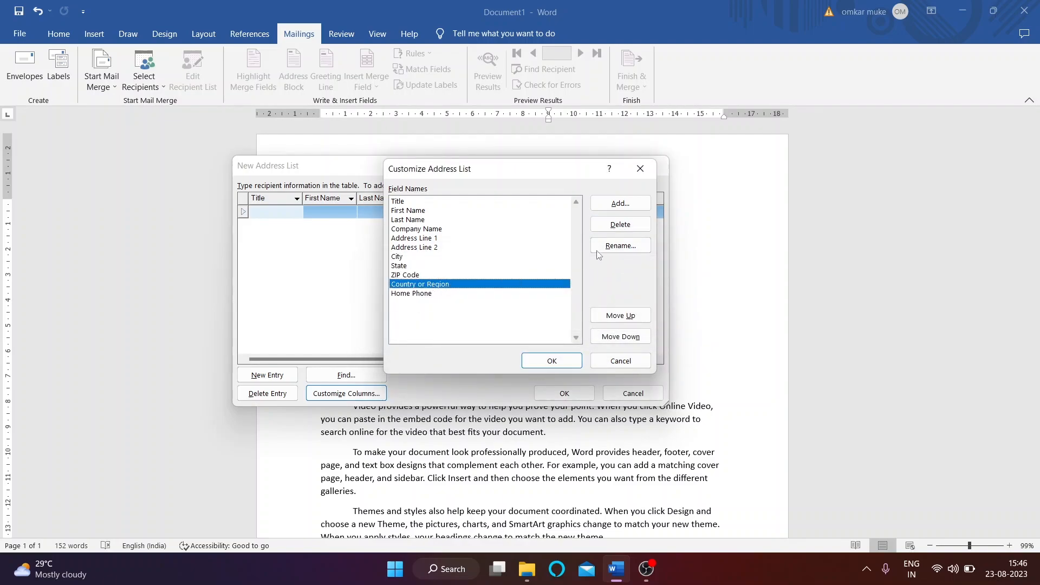
left_click(620, 224)
left_click(499, 319)
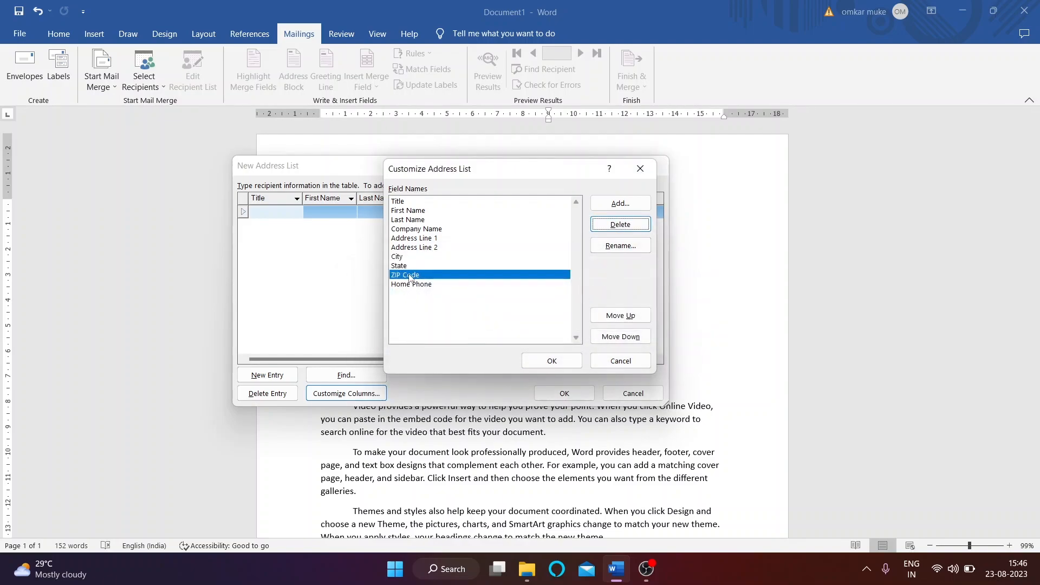
left_click(421, 266)
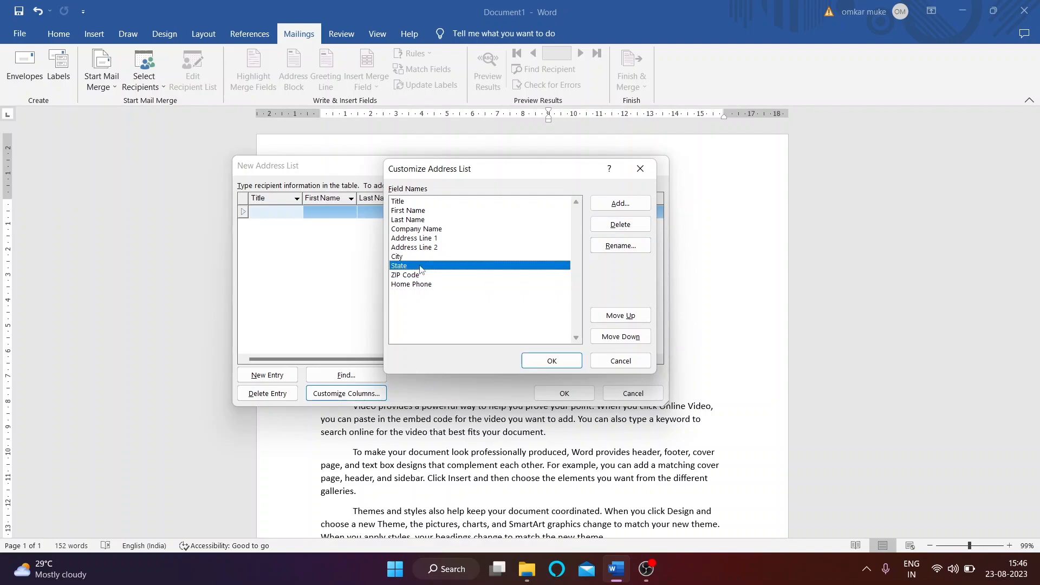
left_click(615, 224)
left_click(498, 320)
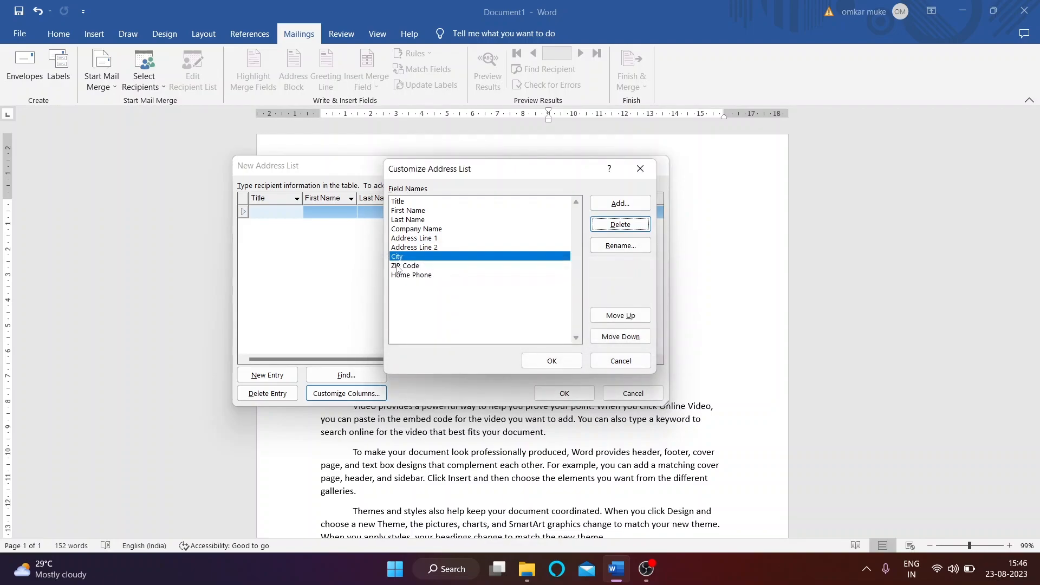
Step: Delete the Address Line 2, Company Name, Last Name and Title fields
left_click(414, 247)
left_click(620, 224)
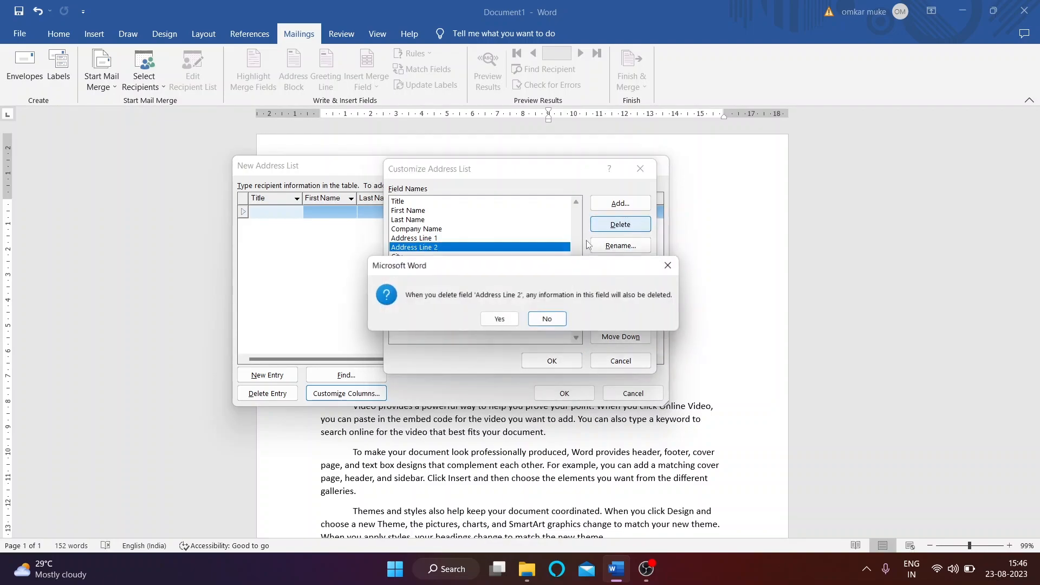
left_click(501, 320)
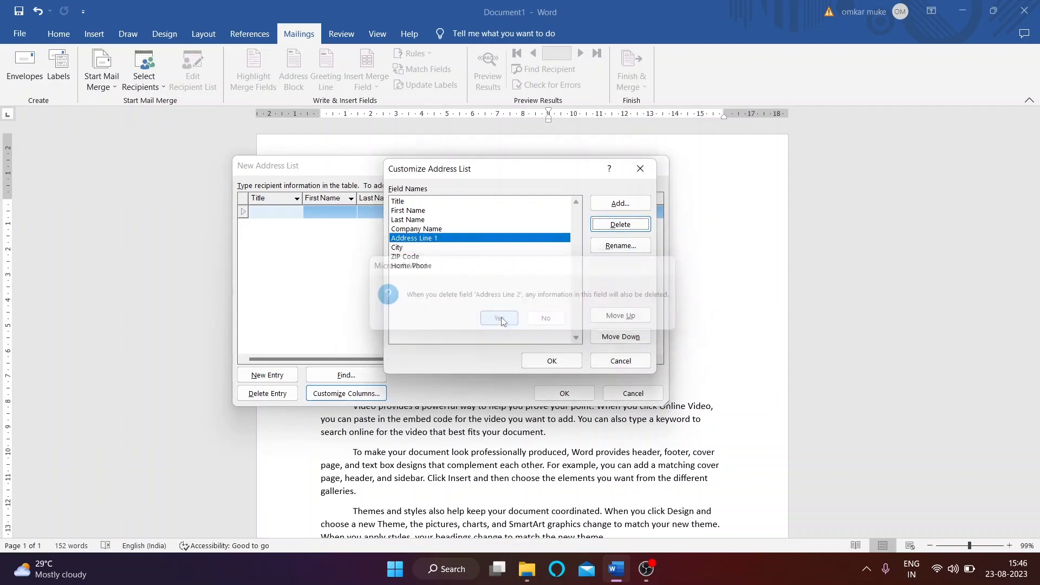
left_click(456, 229)
left_click(621, 224)
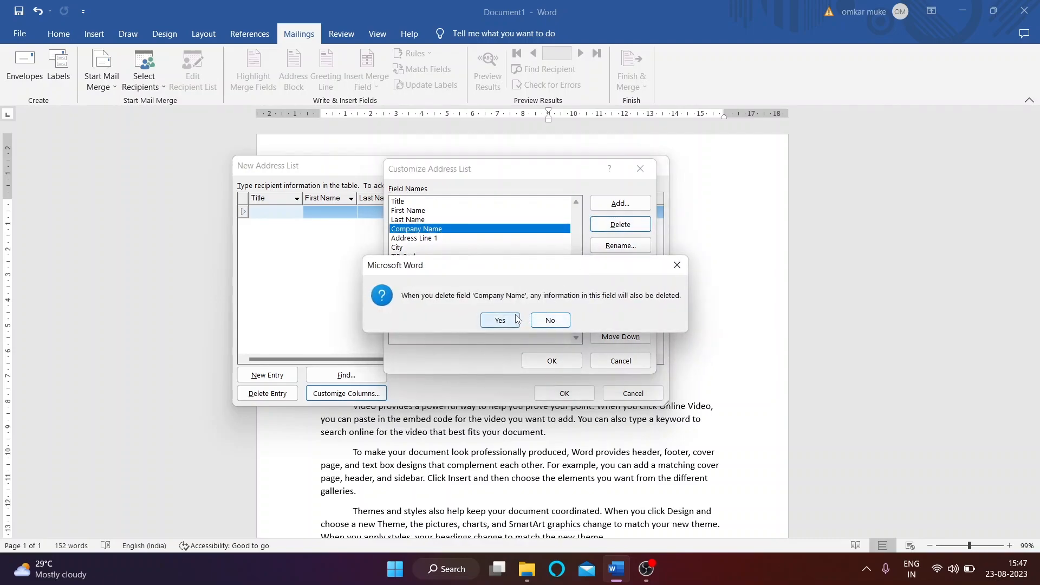
left_click(499, 320)
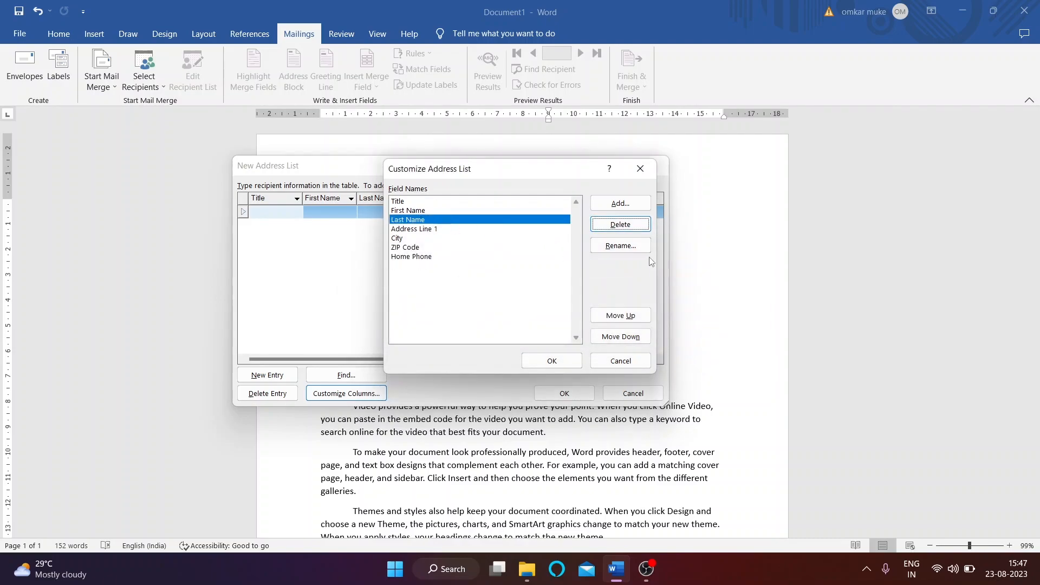
left_click(620, 224)
left_click(499, 320)
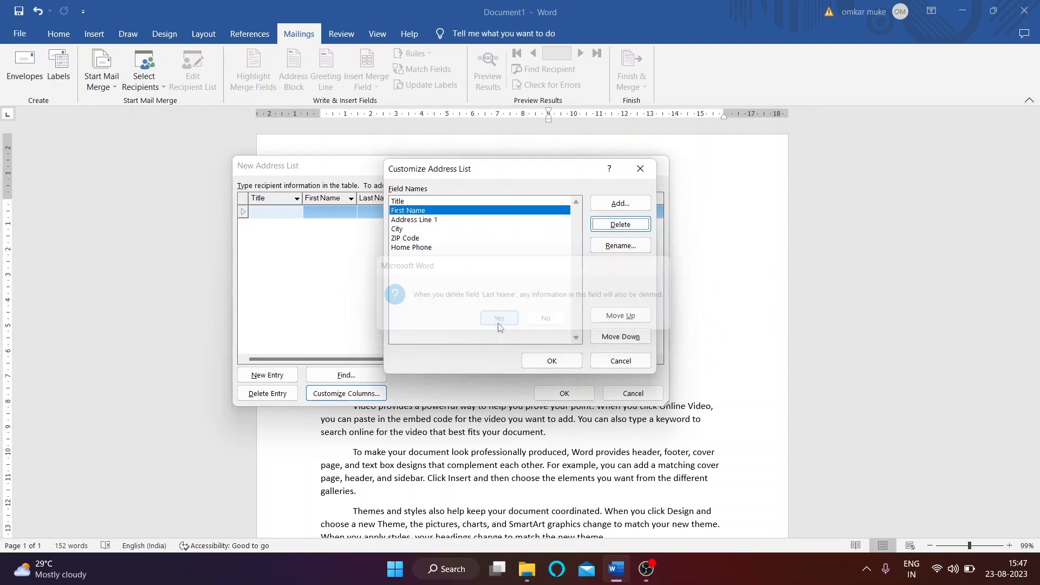
left_click(415, 202)
left_click(620, 225)
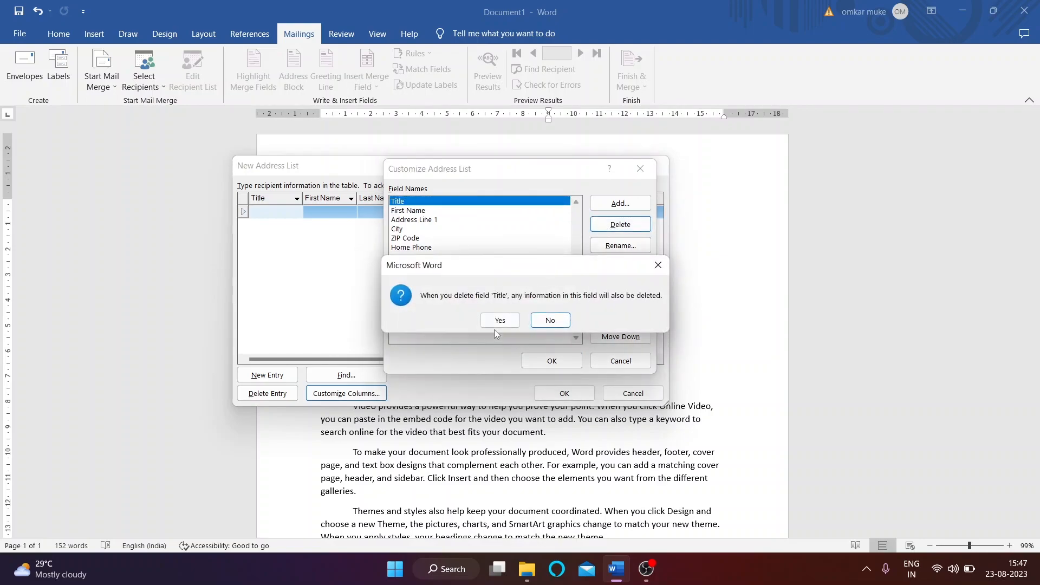
left_click(499, 319)
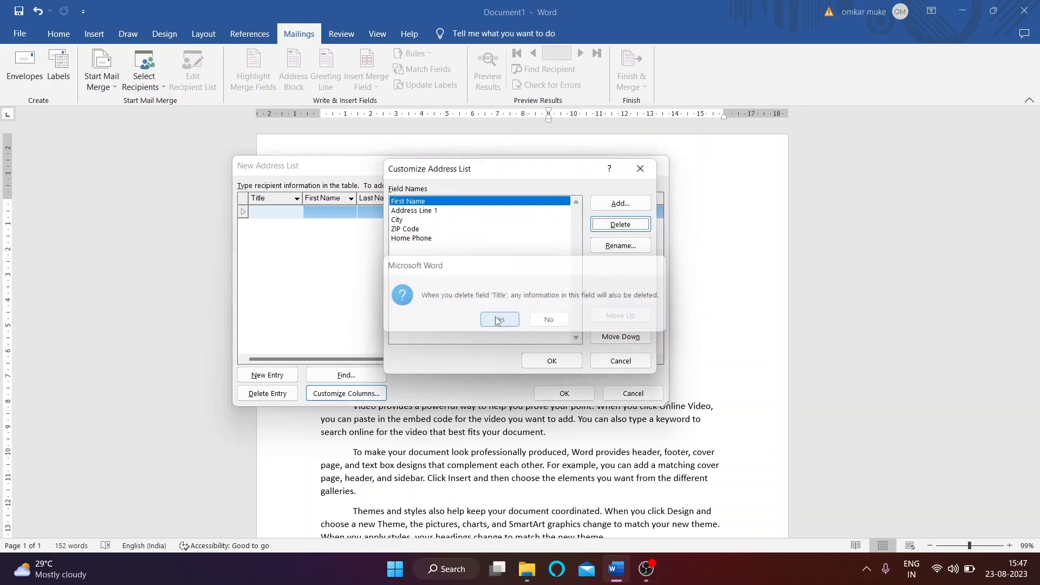
Step: Rename First Name to 'full name' and Address Line 1 to 'Address'
left_click(621, 246)
type("fu")
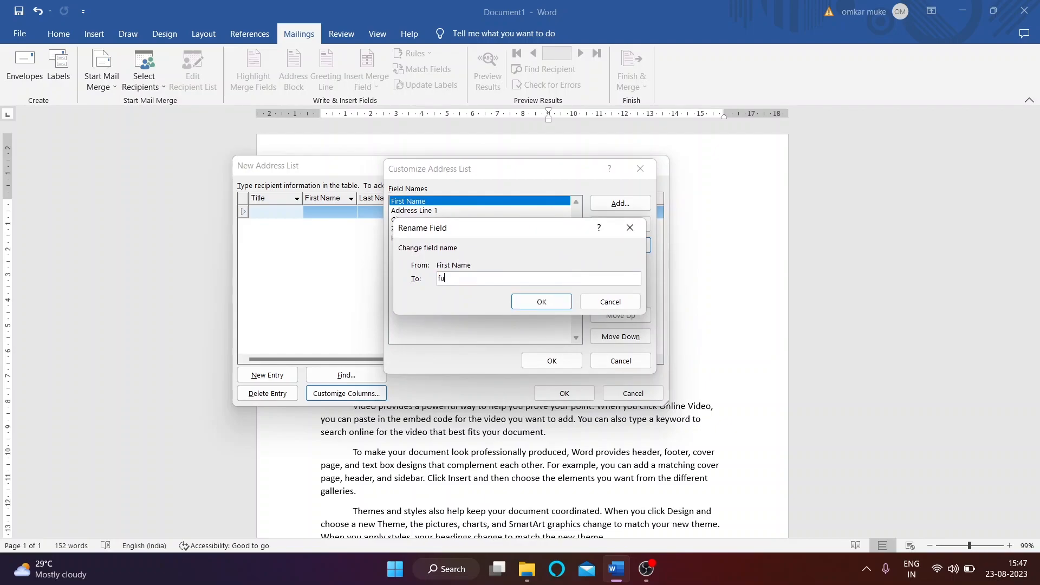
type("ll name")
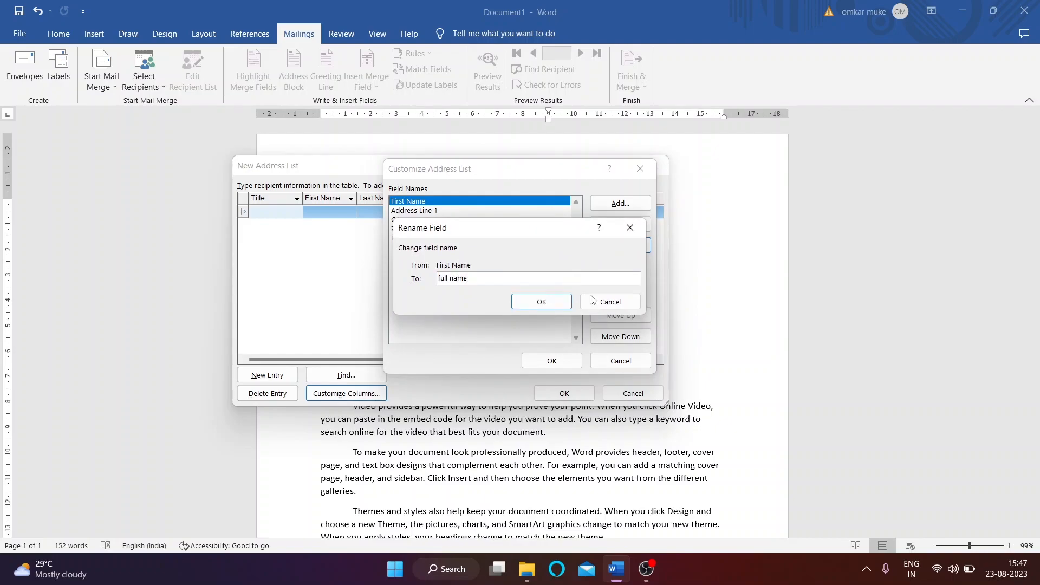
left_click(542, 302)
left_click(412, 210)
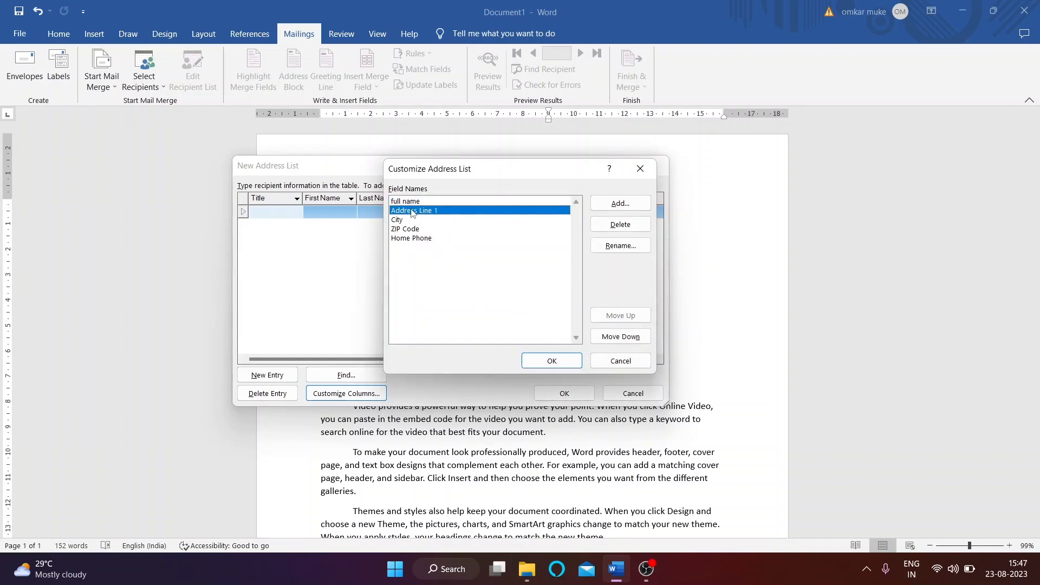
left_click(621, 246)
key("End")
key("BackSpace")
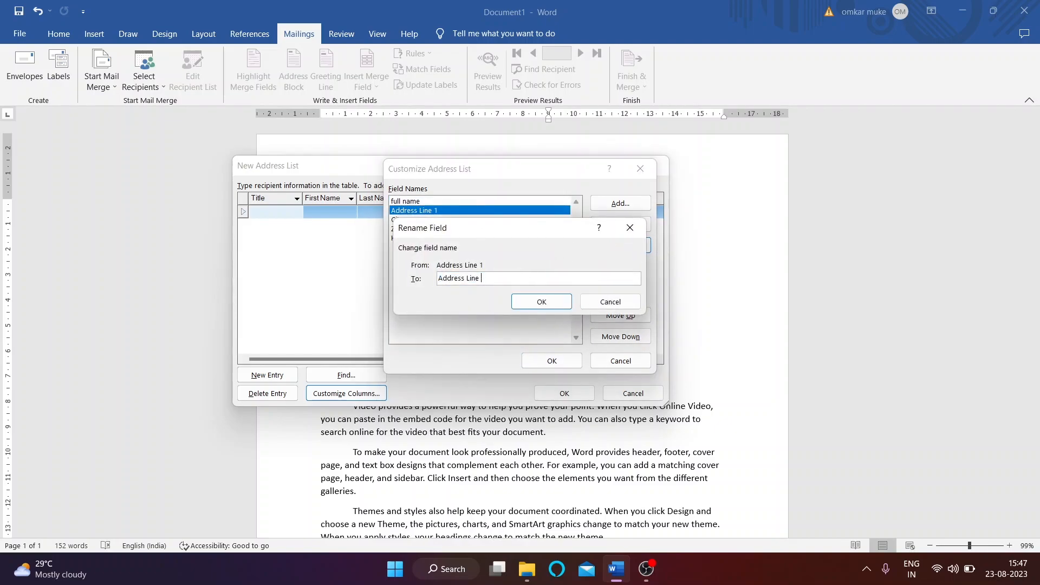
left_click(542, 301)
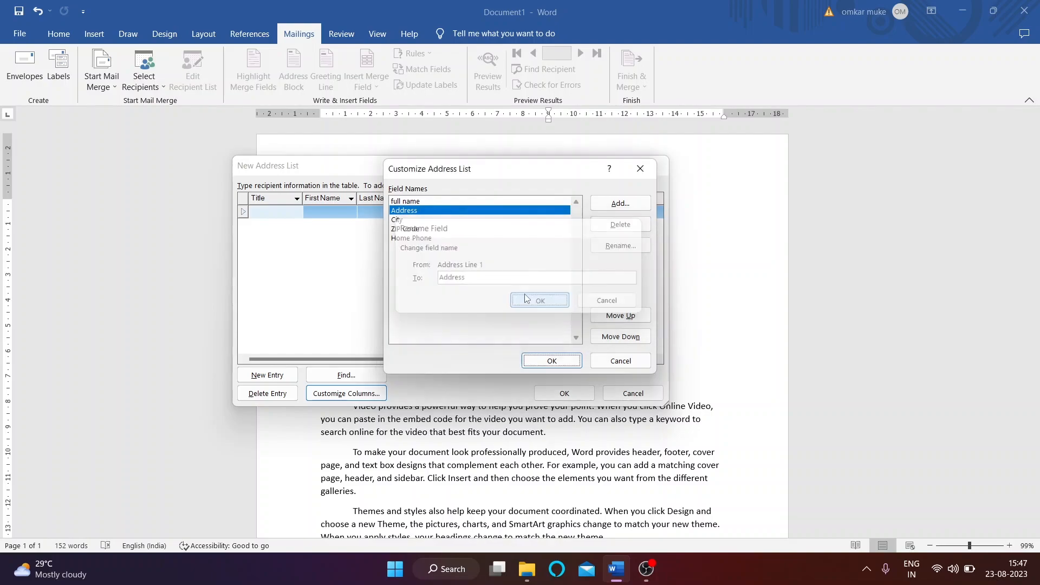
Step: Remove the Home Phone field, keeping City and ZIP Code, and apply the customised columns
left_click(407, 220)
left_click(410, 229)
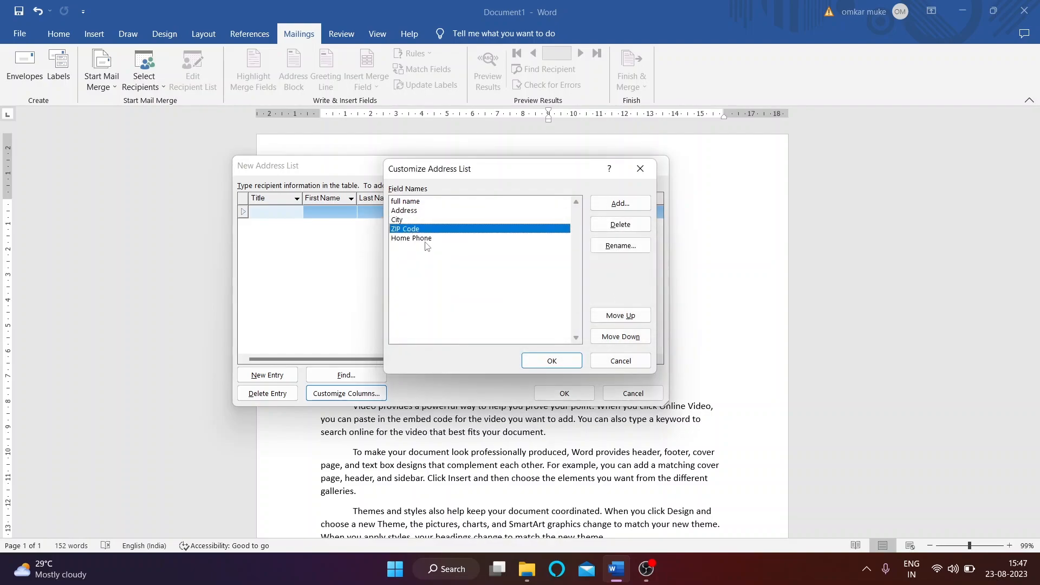
left_click(426, 239)
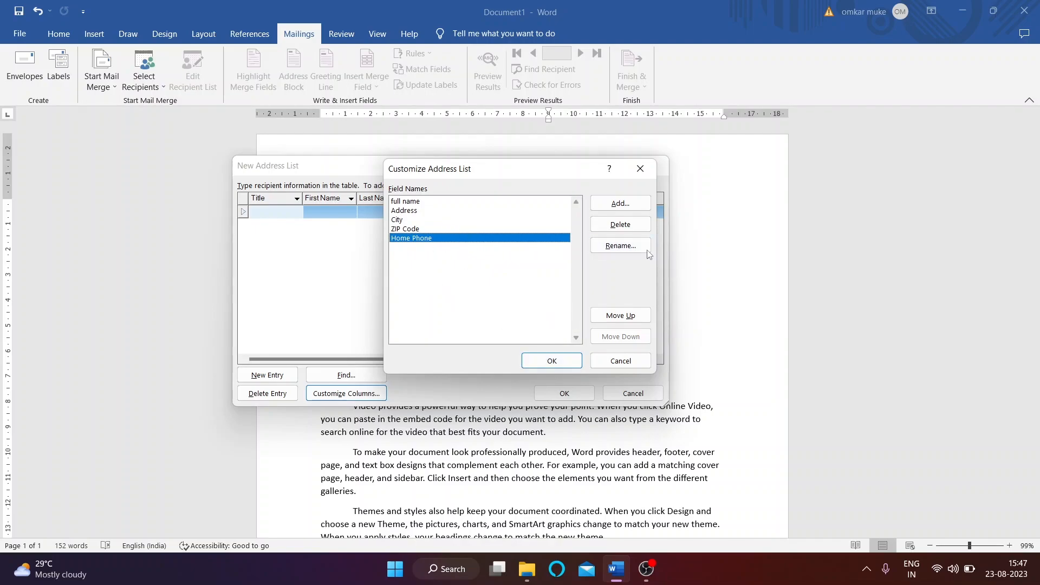
left_click(622, 226)
left_click(499, 321)
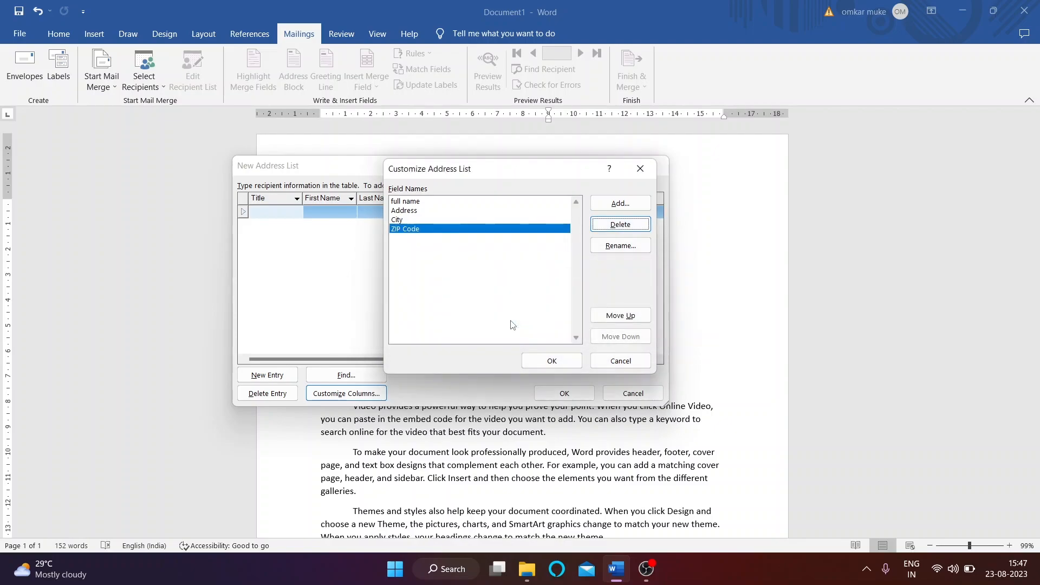
left_click(549, 361)
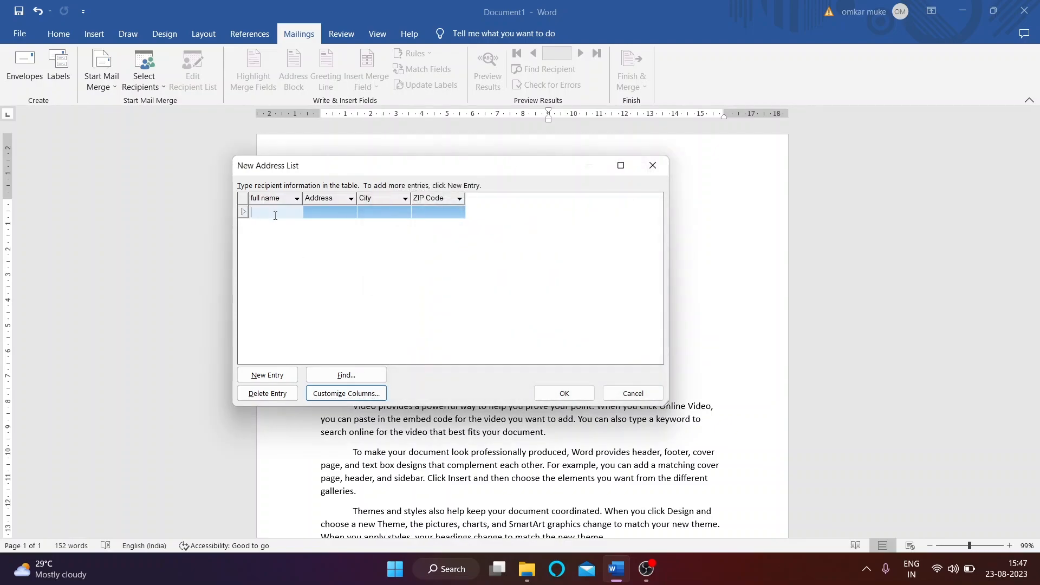
Step: Fill in the first recipient's full name, address, city and ZIP code, then add a second entry row
type("mani")
key("BackSpace")
key("BackSpace")
key("BackSpace")
key("Tab")
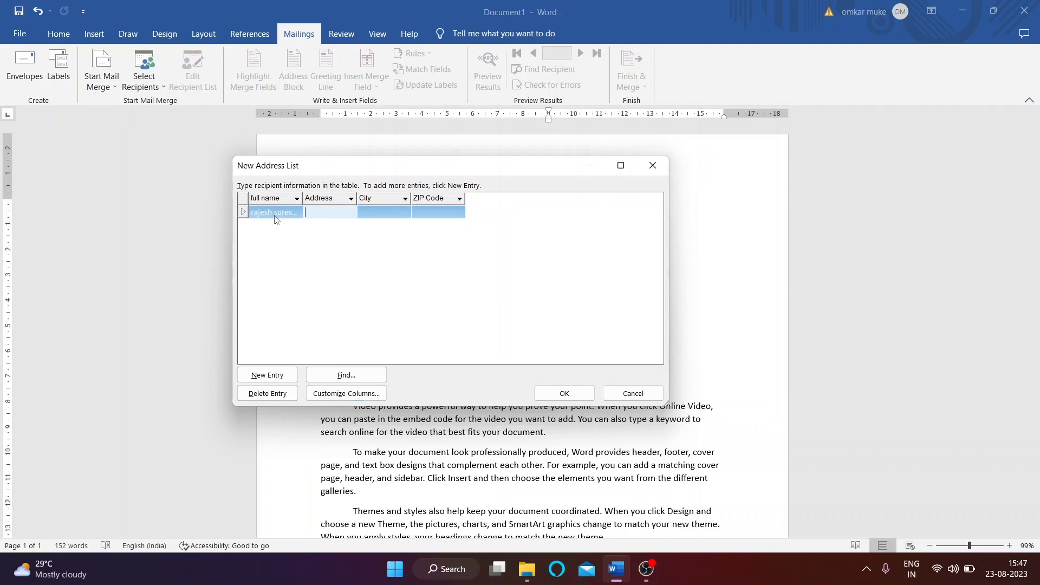
key("Tab")
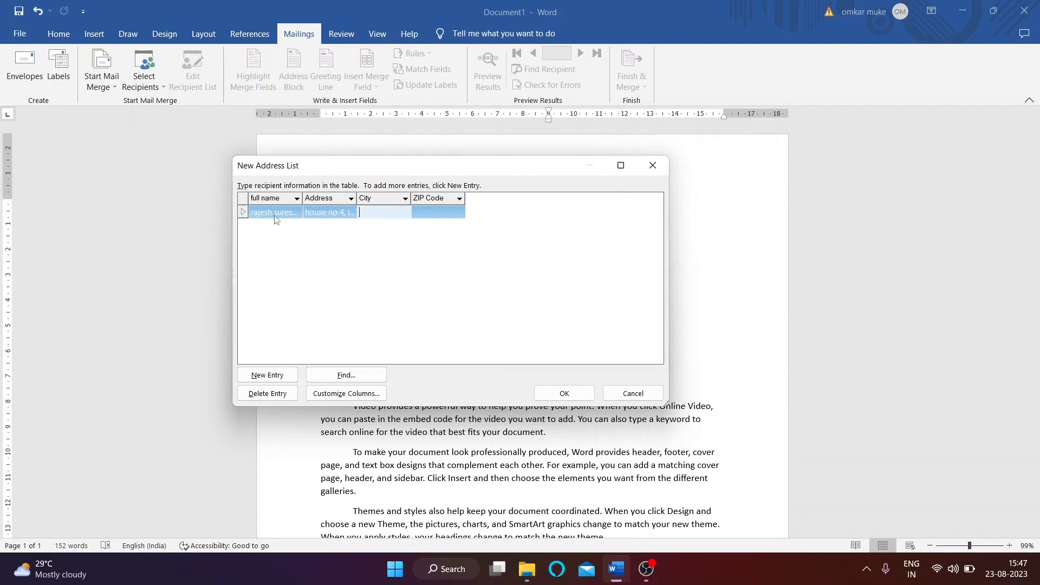
type("mumbai")
key("Tab")
type("400")
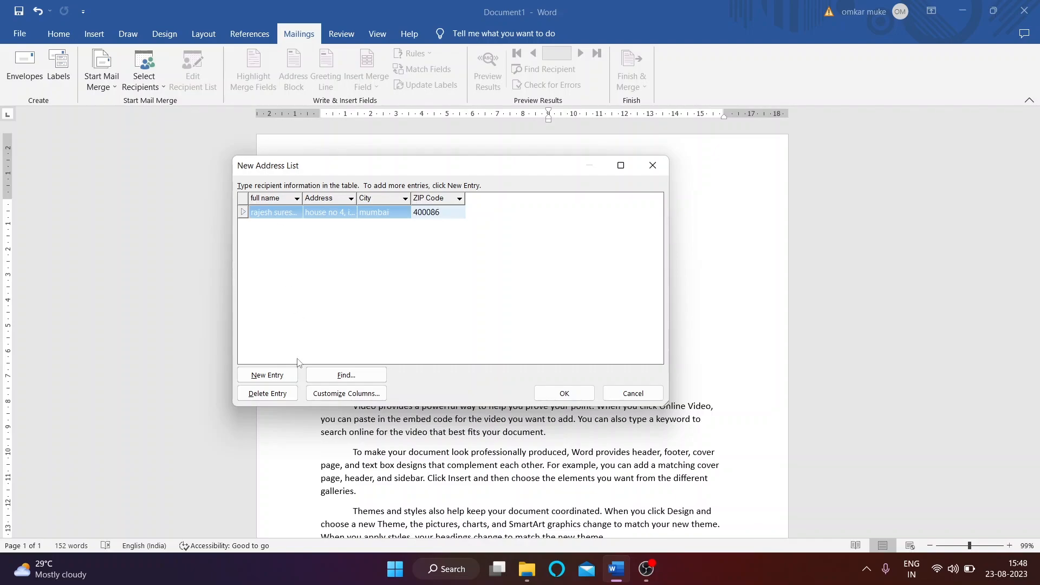
left_click(264, 374)
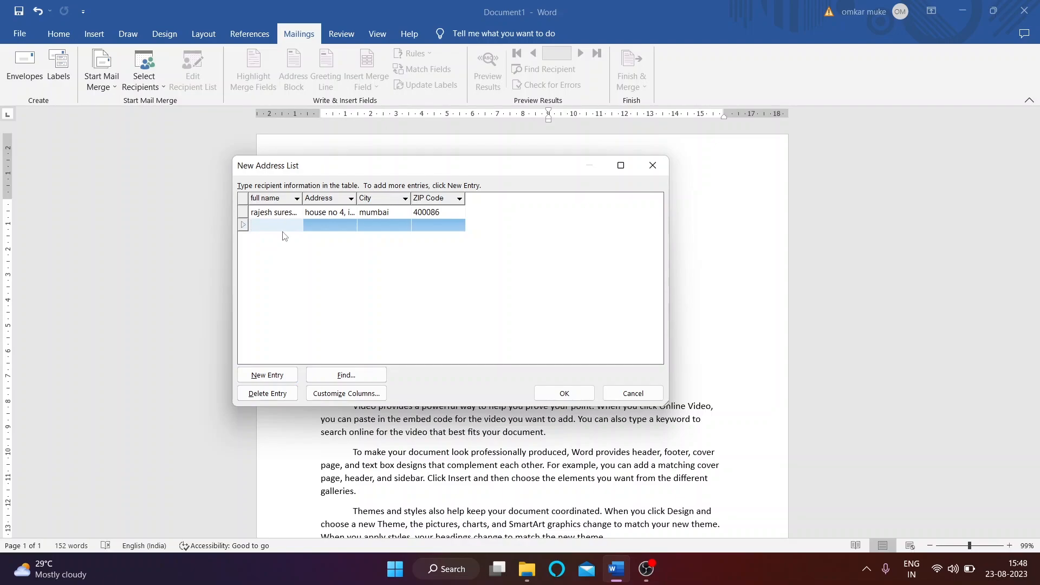
Step: Enter the second recipient's name, address, city and ZIP code, then add and begin a third entry
key("Tab")
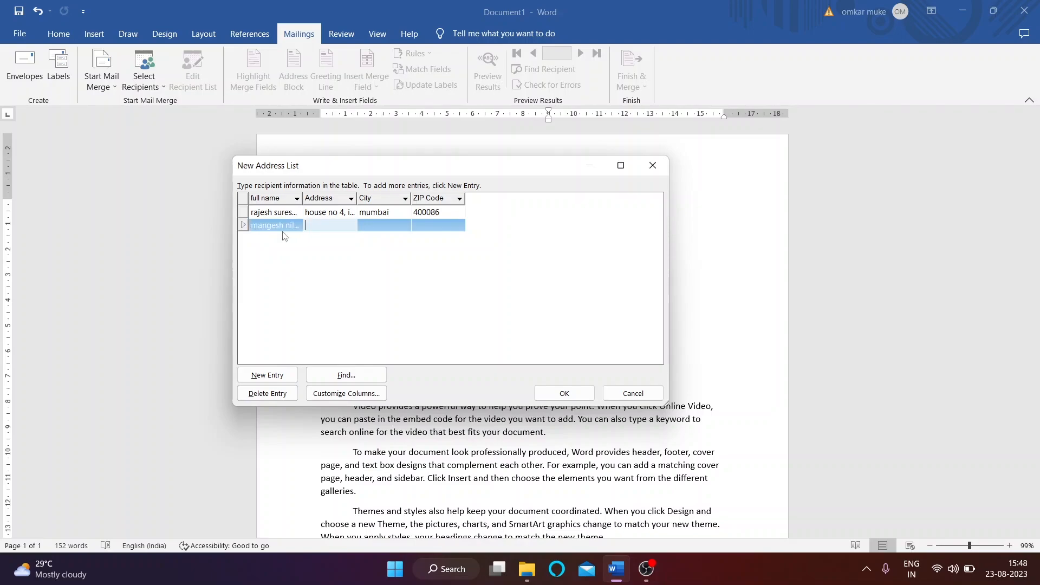
key("Tab")
type("mum")
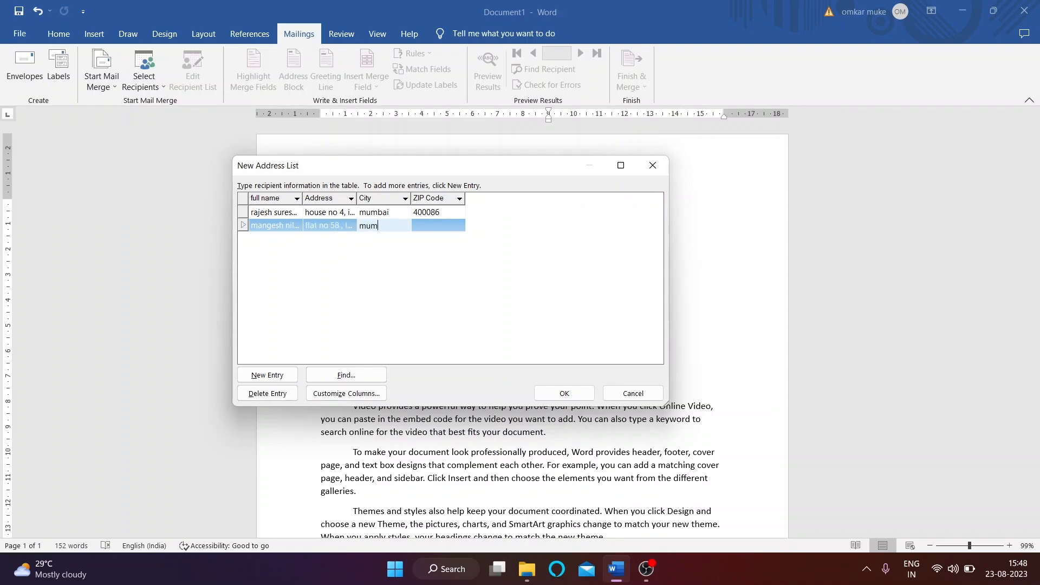
type("bai")
key("Tab")
type("4000")
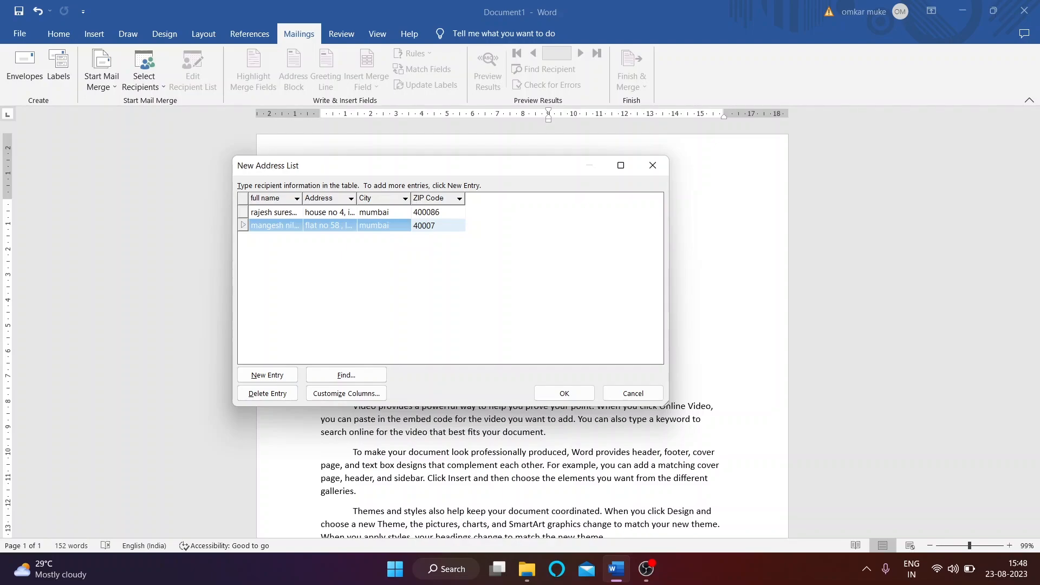
key("Return")
left_click(267, 375)
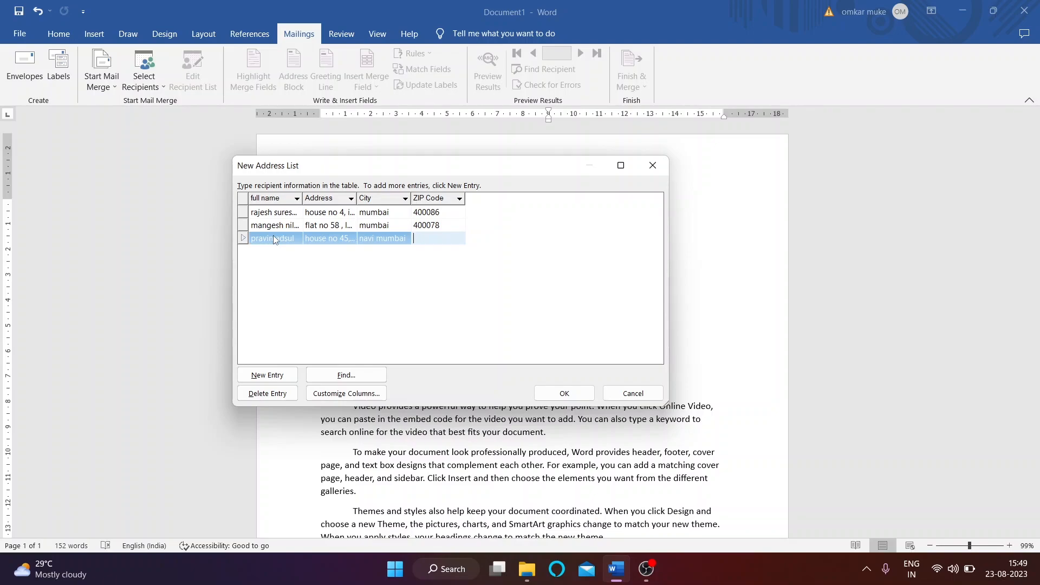
type("410106")
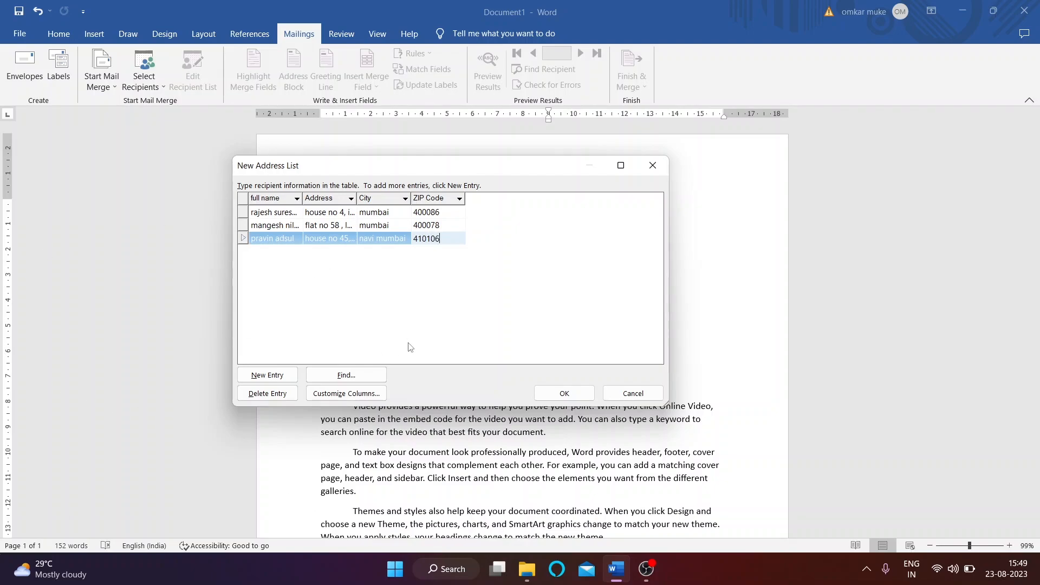
Step: Finish the three-contact address list so the Save Address List window appears
left_click(564, 393)
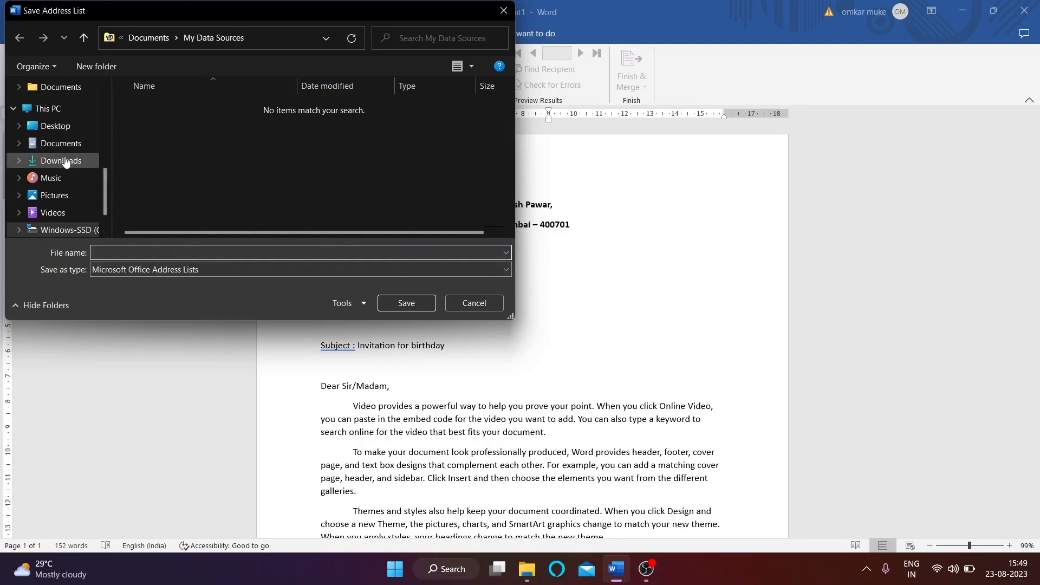
Step: Save the address list as 'family contacts' on the Desktop
scroll(65, 155, "up", 3)
scroll(65, 153, "up", 3)
left_click(55, 108)
left_click(150, 253)
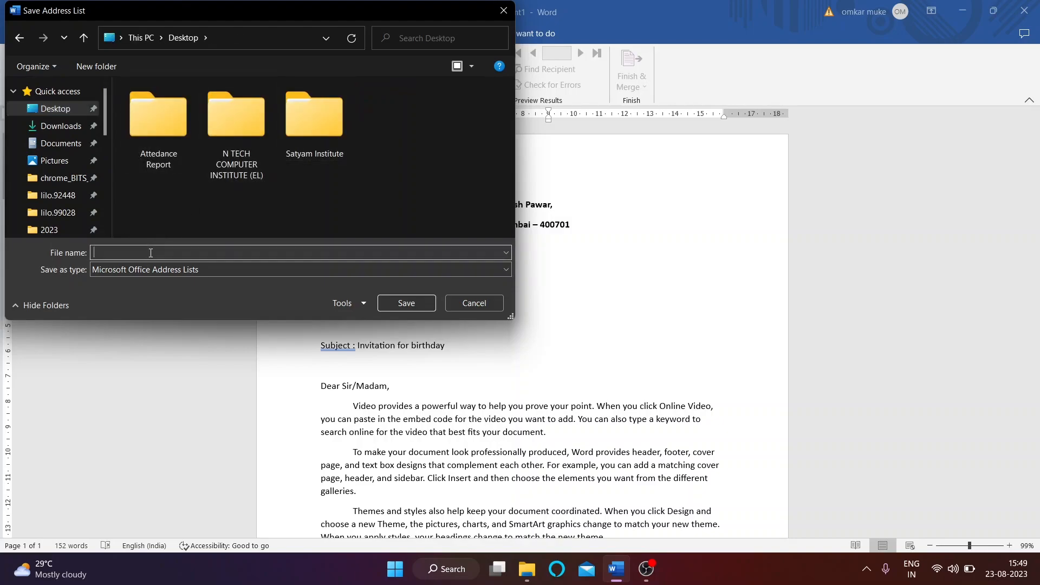
type("family contacts")
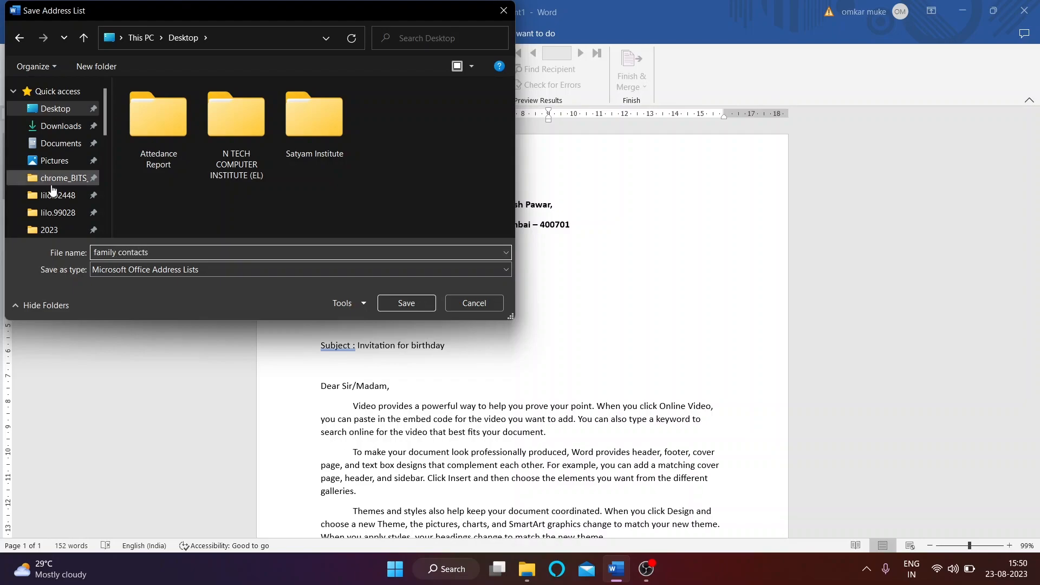
left_click(415, 303)
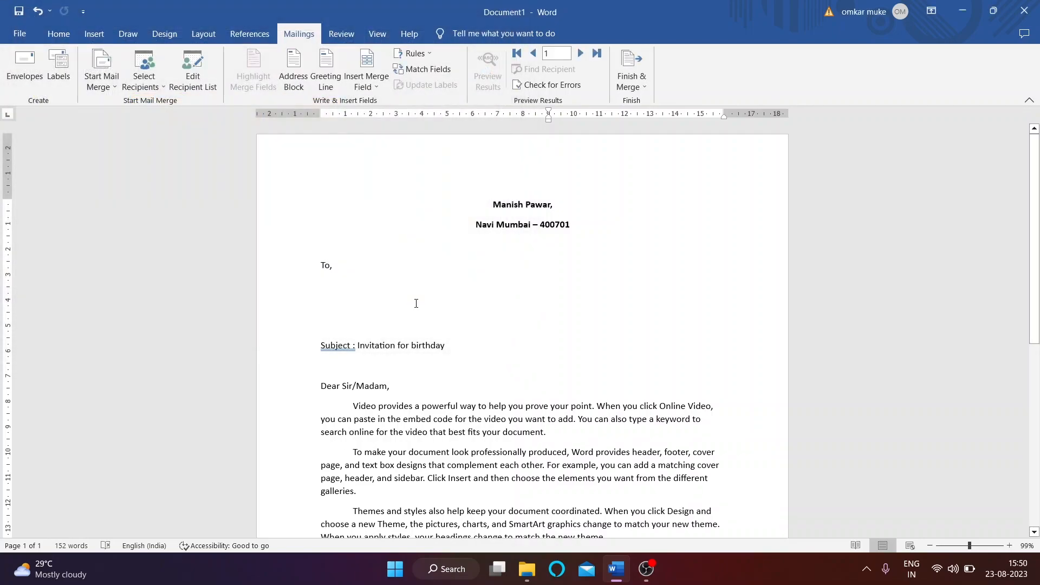
left_click(962, 10)
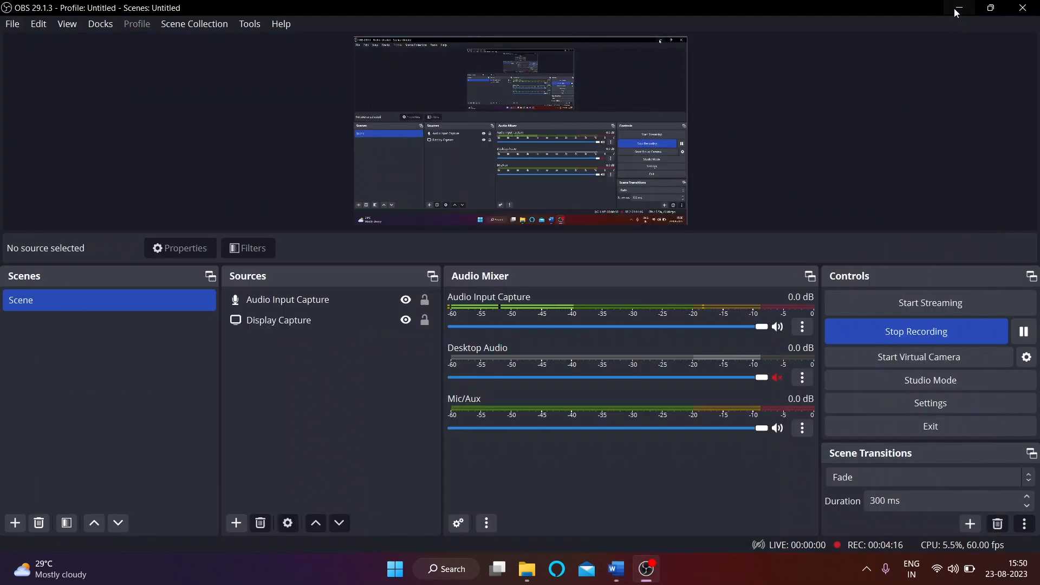
left_click(954, 8)
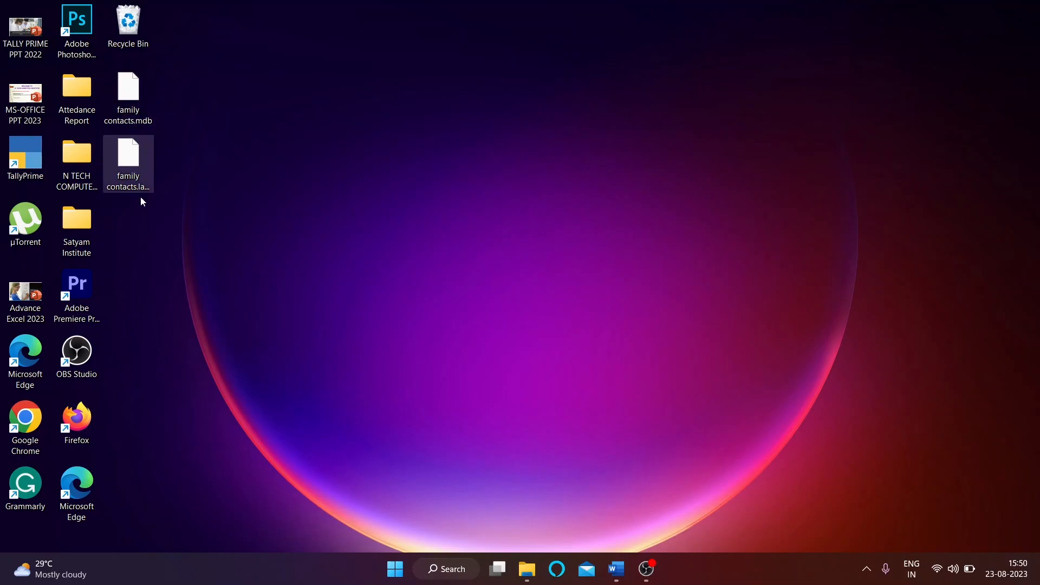
left_click(616, 569)
left_click(335, 289)
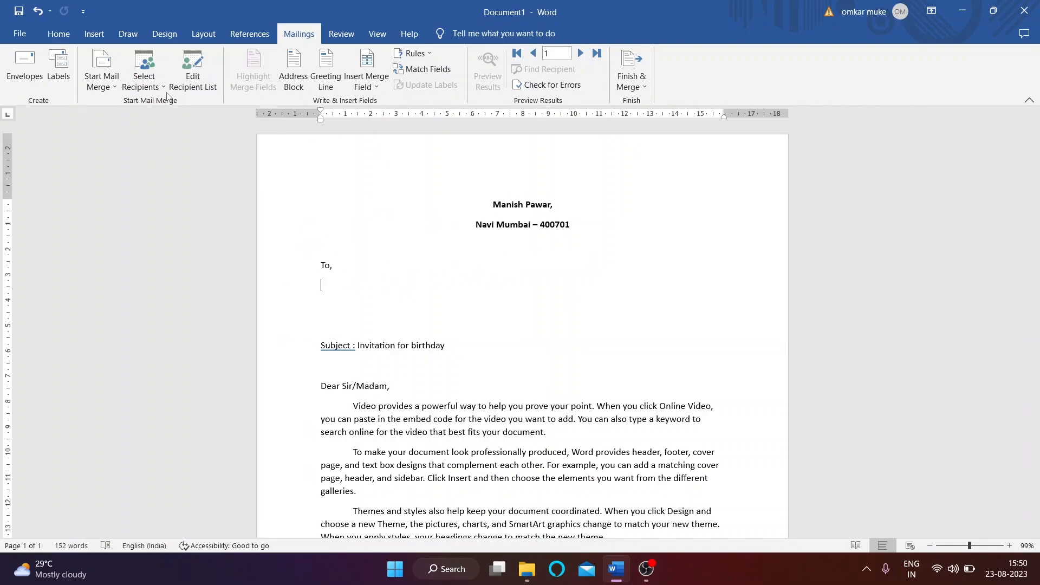
left_click(143, 81)
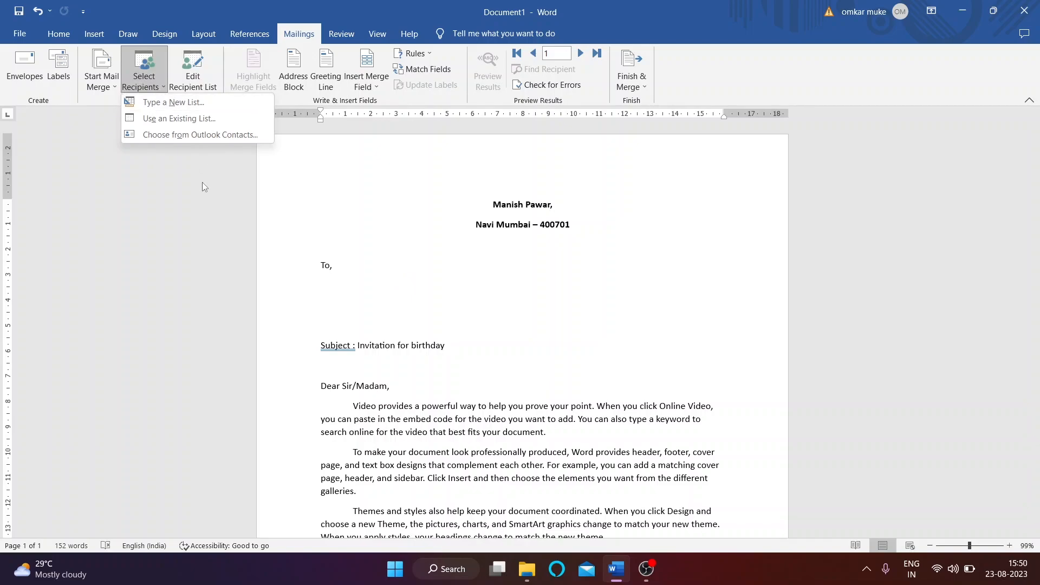
left_click(174, 102)
left_click(198, 80)
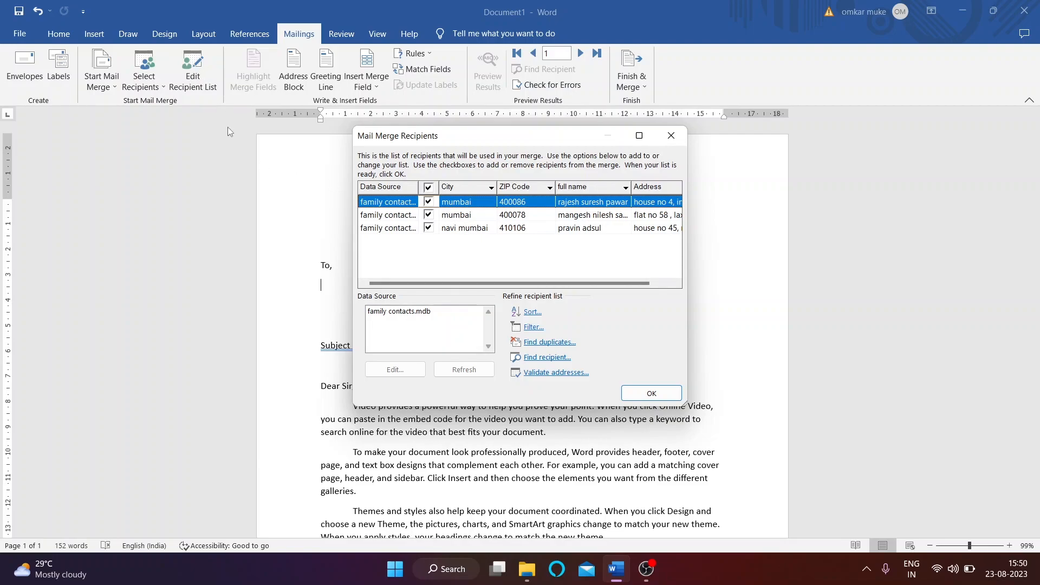
left_click(451, 216)
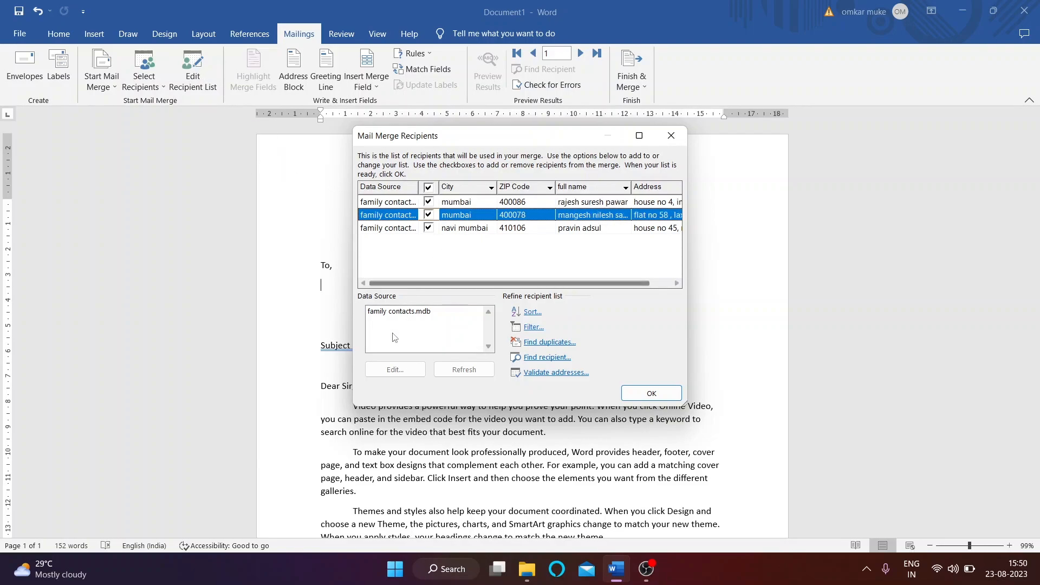
left_click(391, 314)
left_click(391, 314)
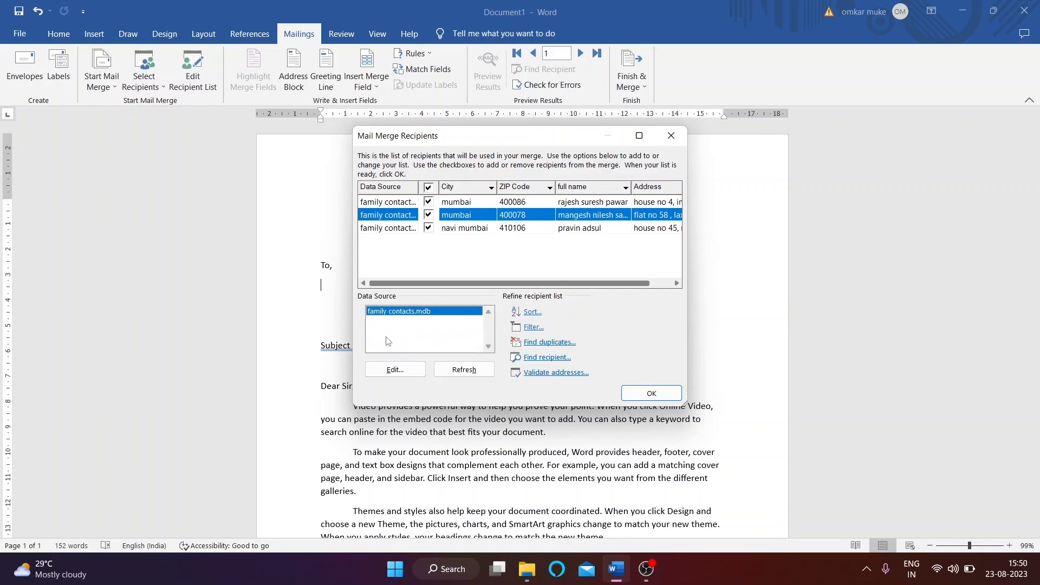
left_click(398, 369)
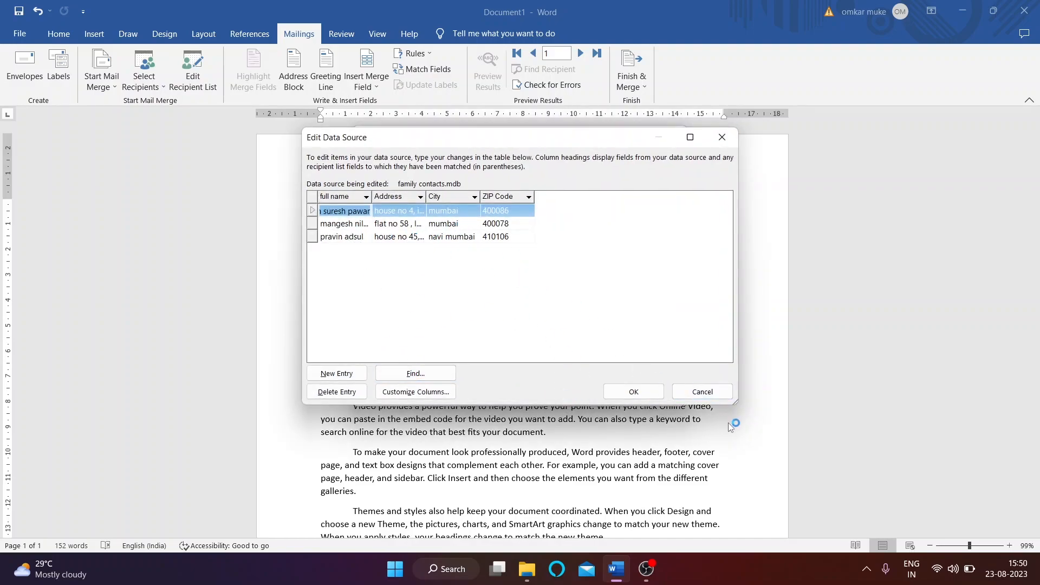
left_click(702, 393)
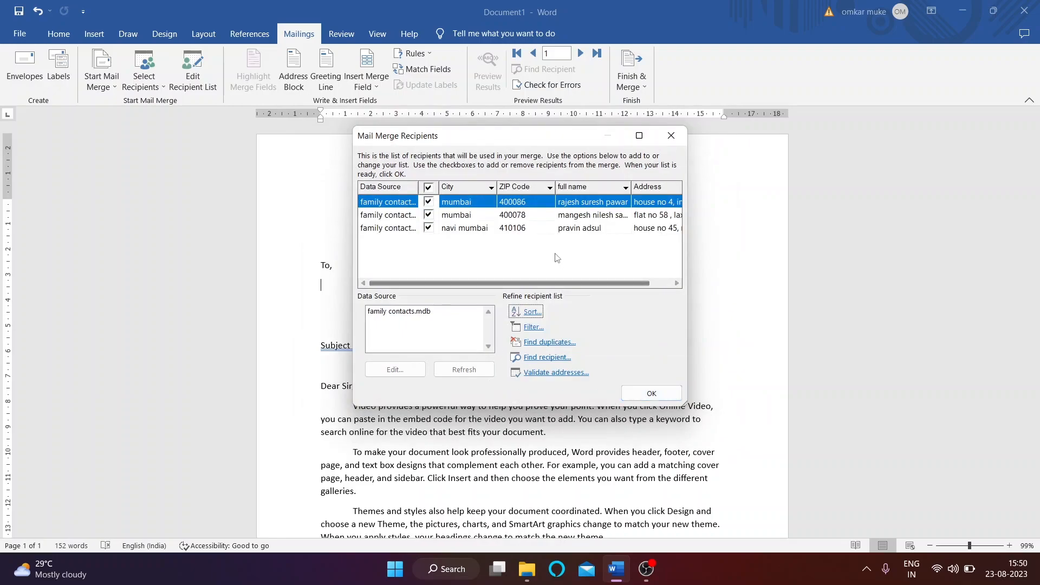
left_click(671, 135)
left_click(321, 285)
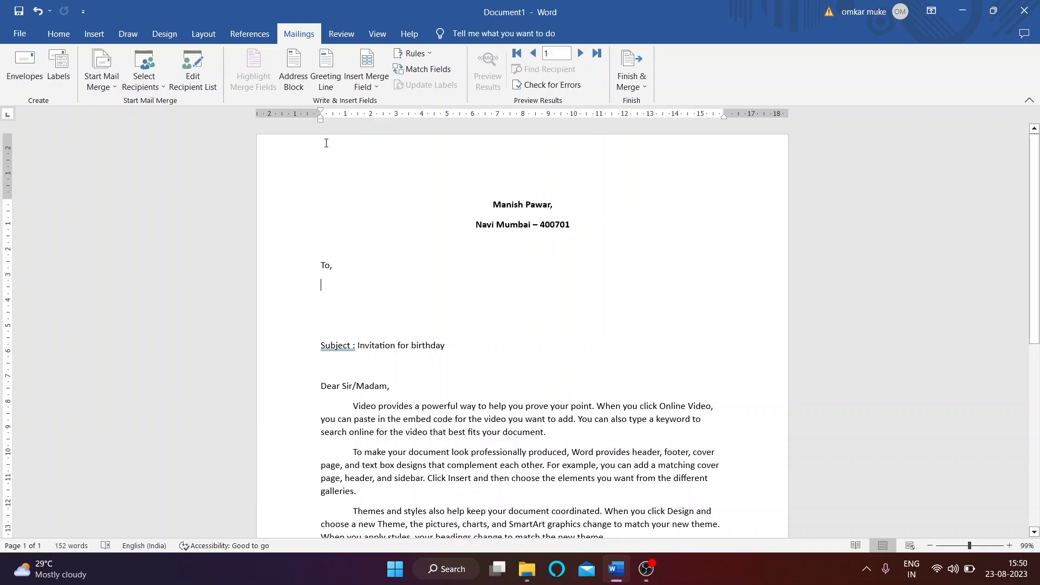
Step: Insert the full_name merge field, then Address_ on a new line followed by a comma
left_click(377, 86)
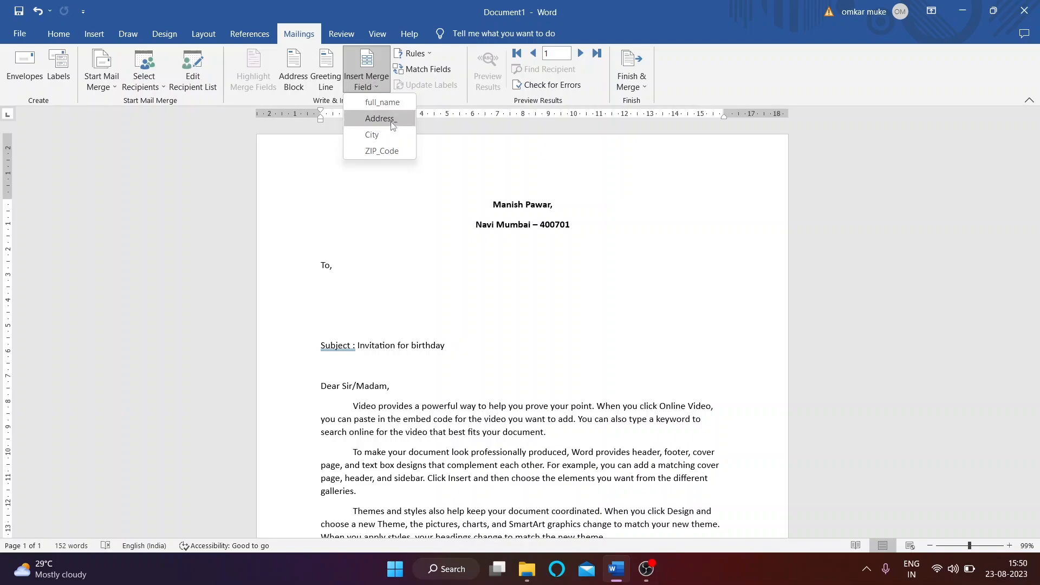
left_click(382, 101)
key("Return")
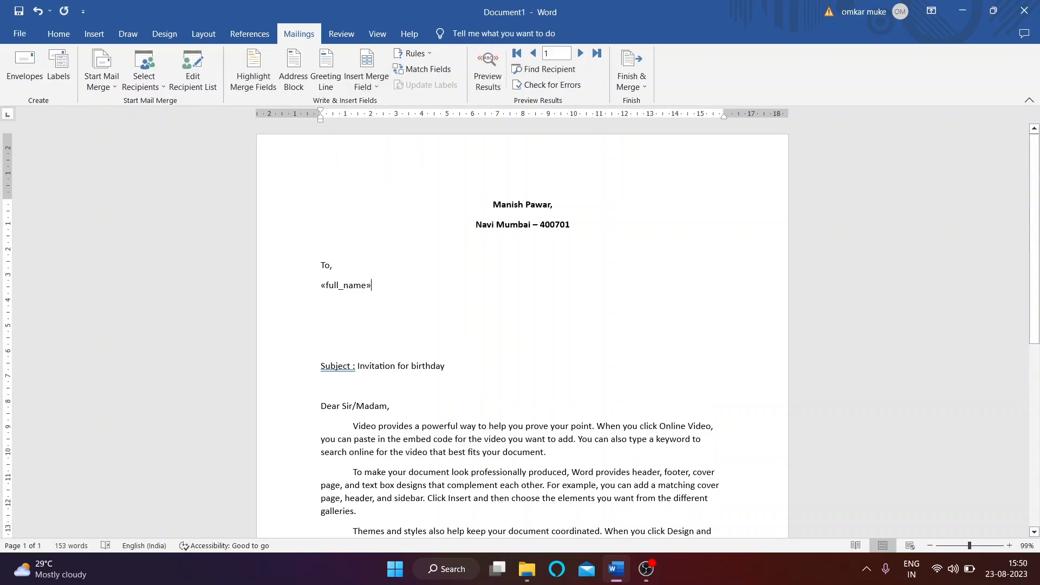
left_click(352, 82)
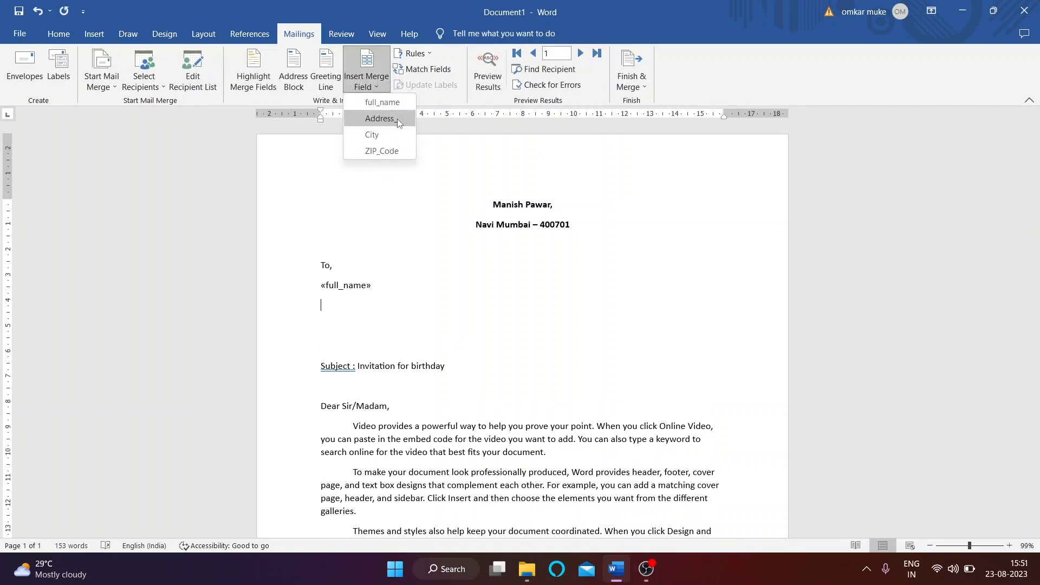
left_click(399, 121)
left_click(382, 83)
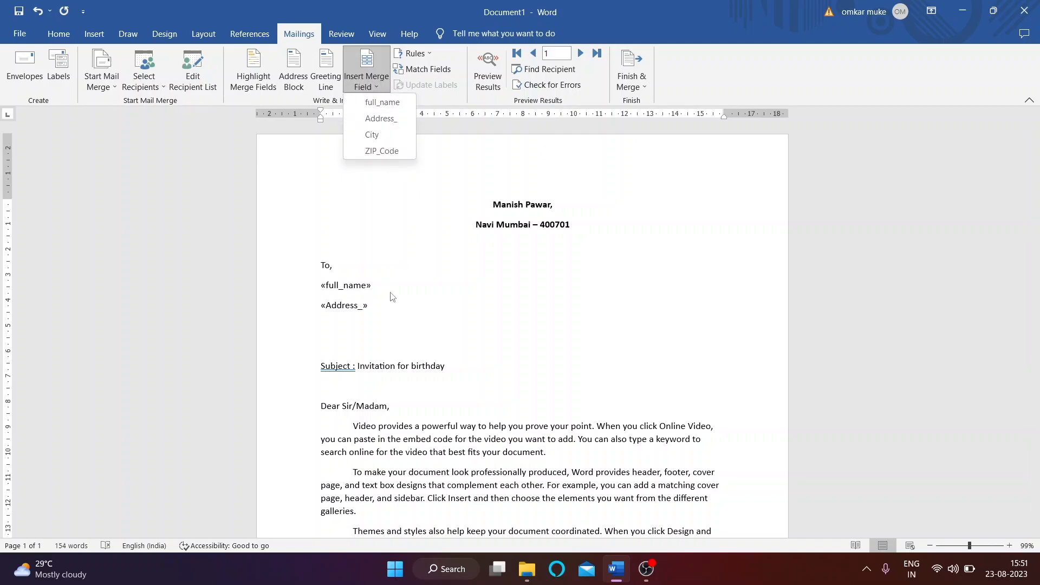
left_click(375, 304)
type(",")
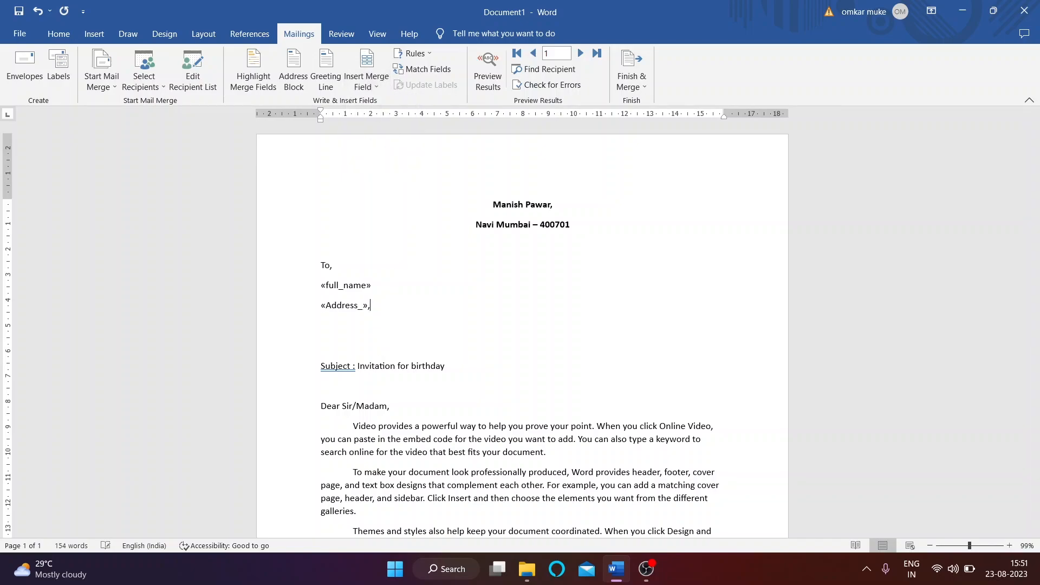
Step: Add the City field after the comma and ZIP_Code on the next line
left_click(365, 82)
left_click(372, 128)
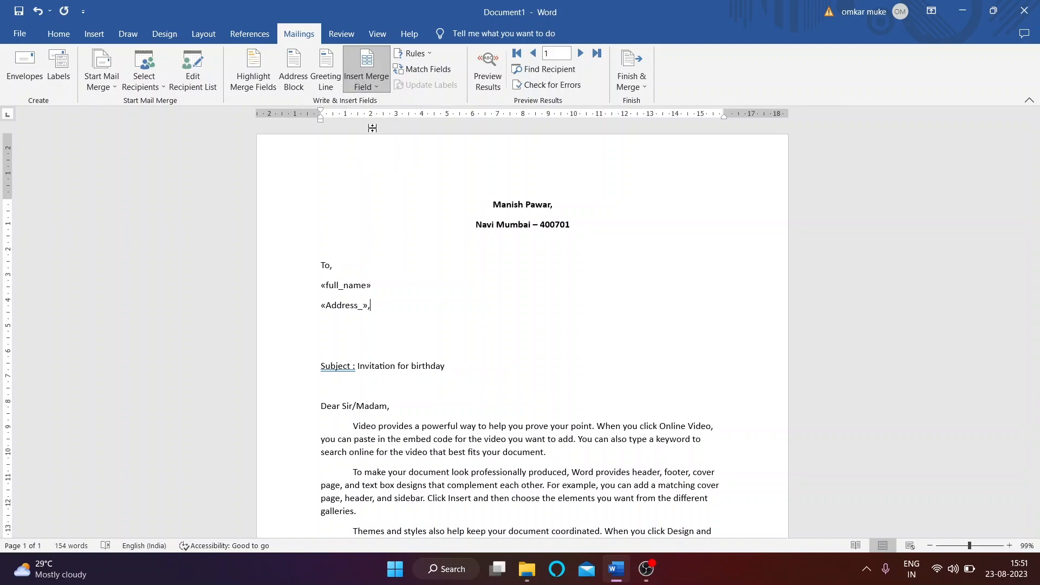
key("Return")
left_click(382, 84)
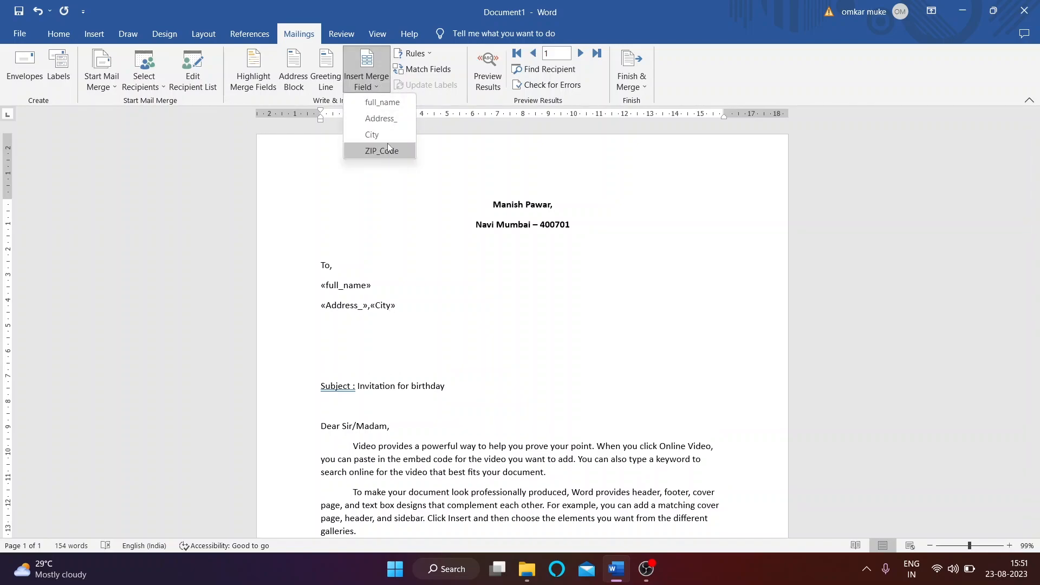
left_click(385, 155)
left_click(363, 87)
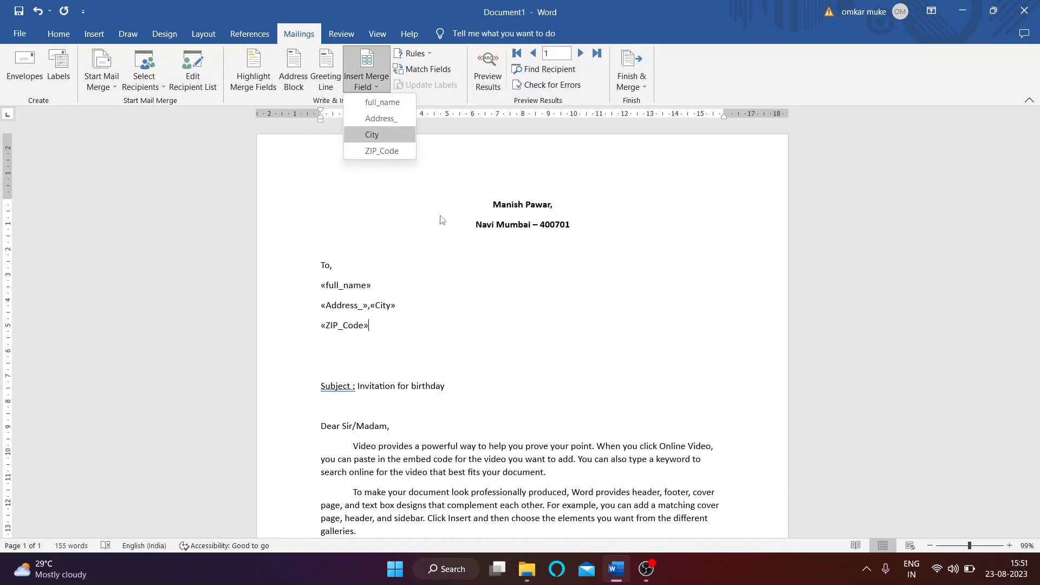
left_click(414, 224)
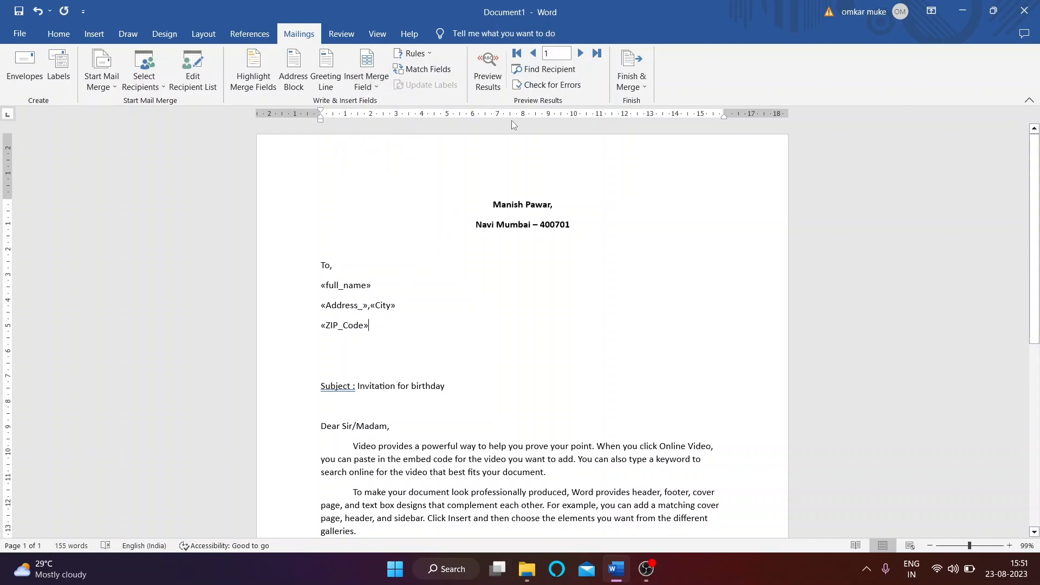
Step: Preview the letter for each of the three recipients, then return to showing field names
left_click(494, 66)
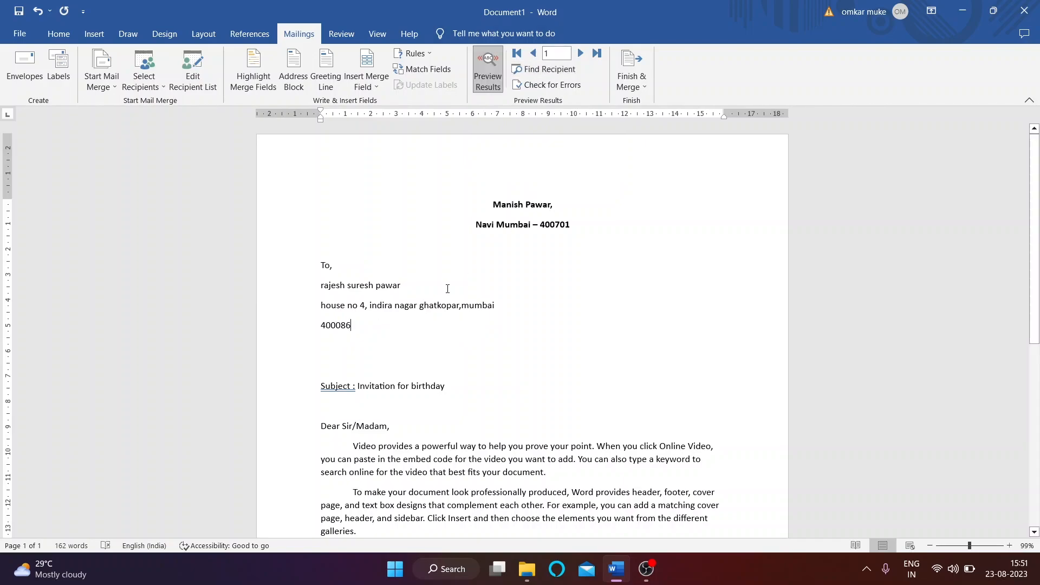
left_click(580, 53)
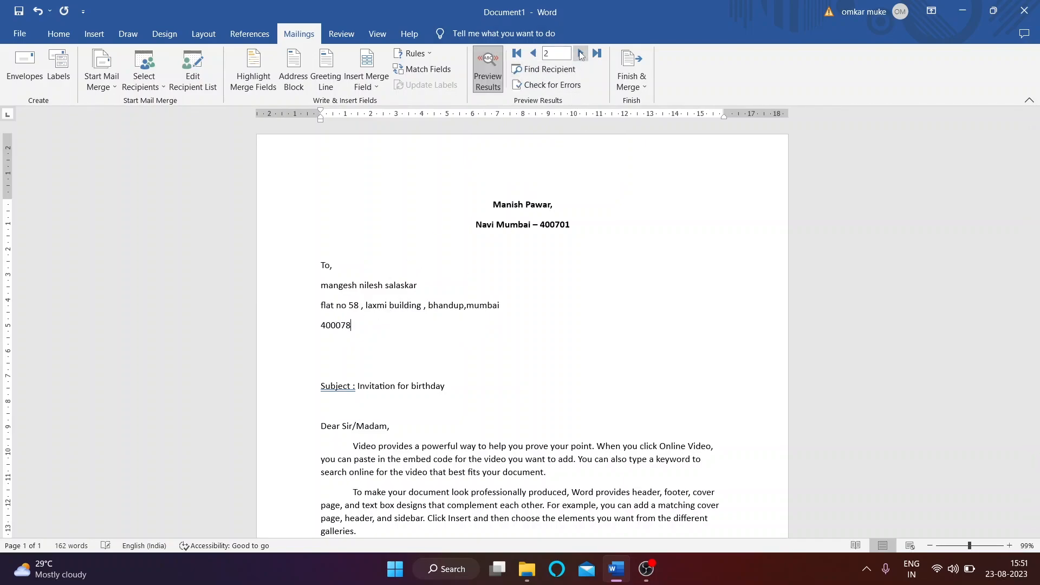
left_click(580, 53)
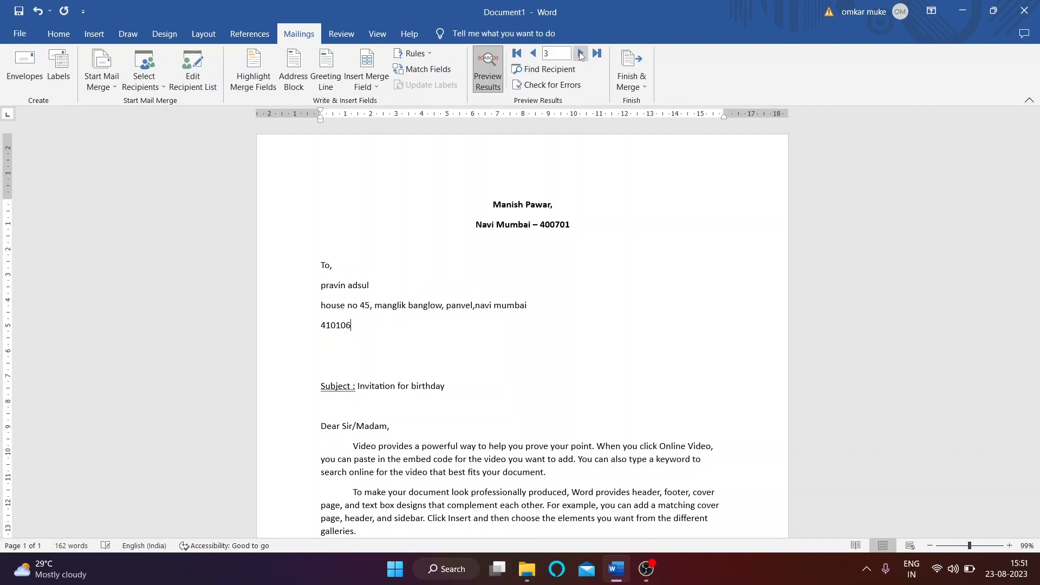
left_click(532, 54)
left_click(533, 54)
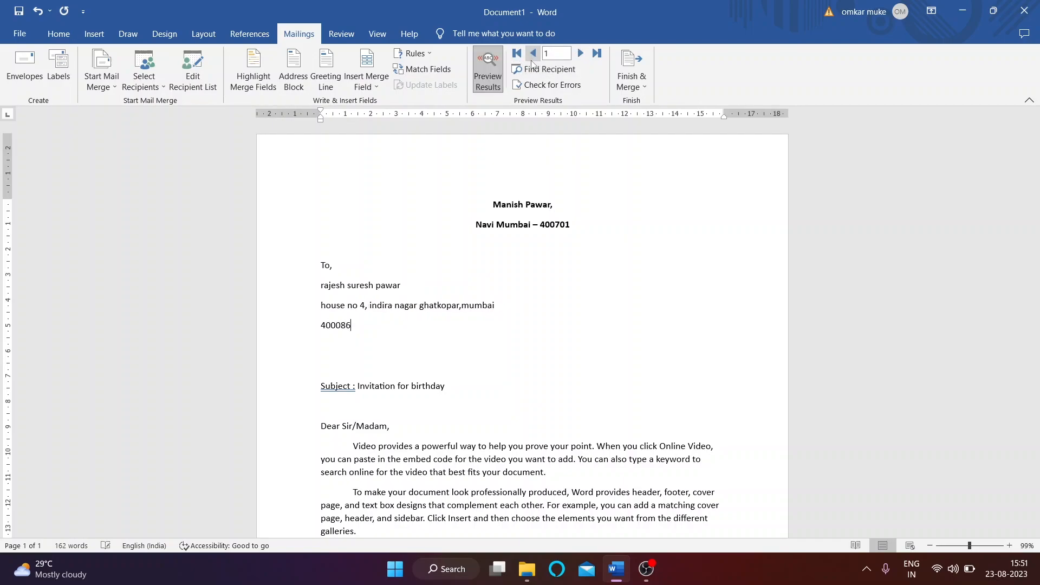
left_click(487, 74)
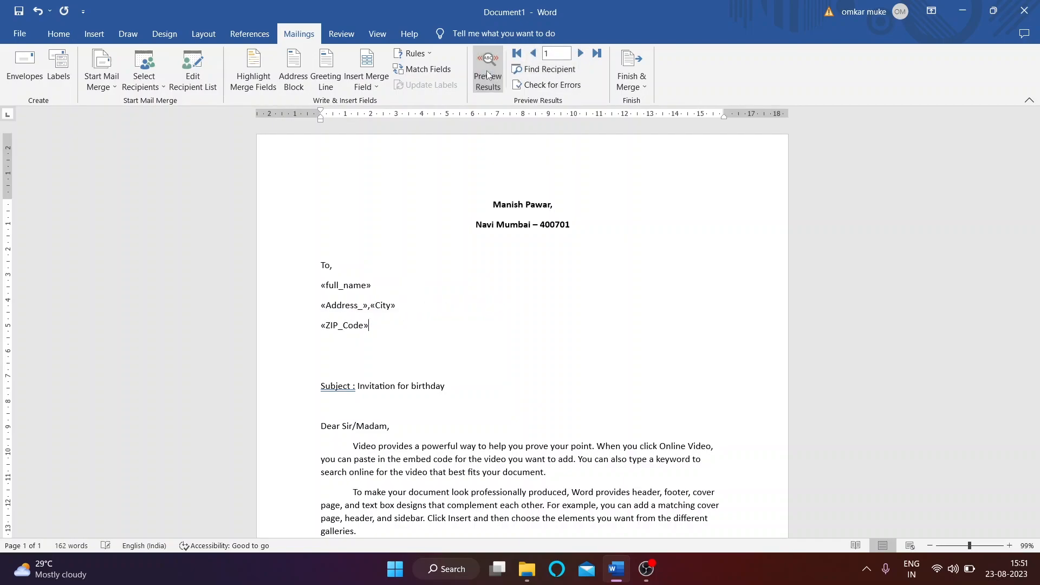
Step: Merge the letter into individual editable letters, producing the Letters1 document
left_click(632, 81)
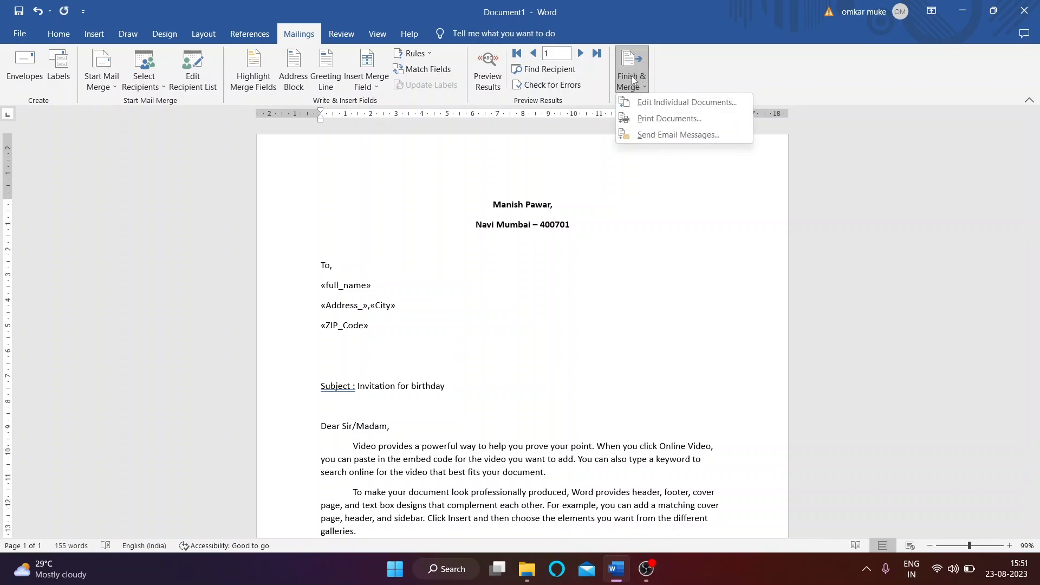
left_click(660, 108)
left_click(458, 284)
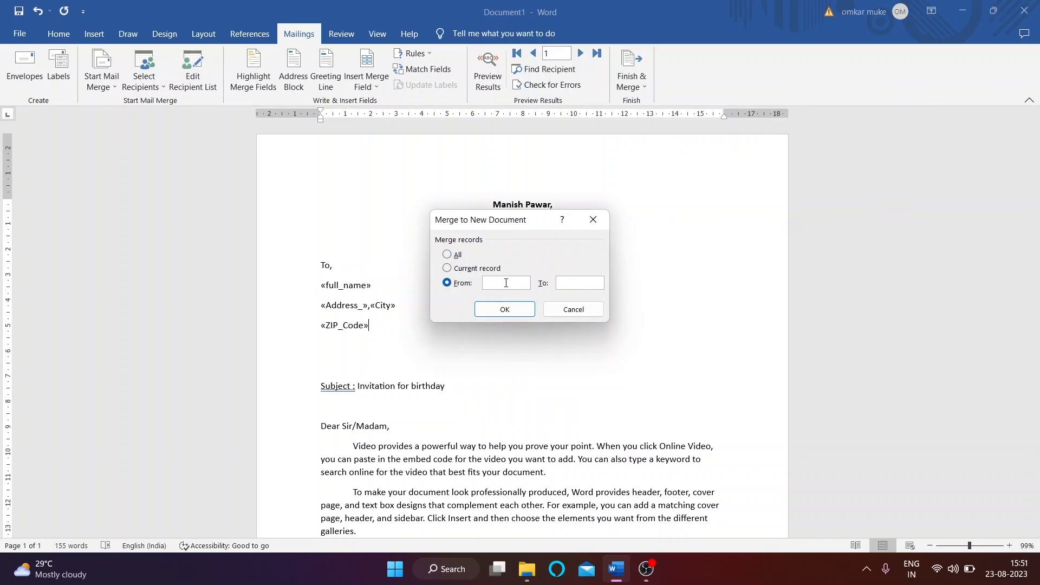
left_click(448, 255)
left_click(458, 268)
left_click(448, 284)
left_click(521, 310)
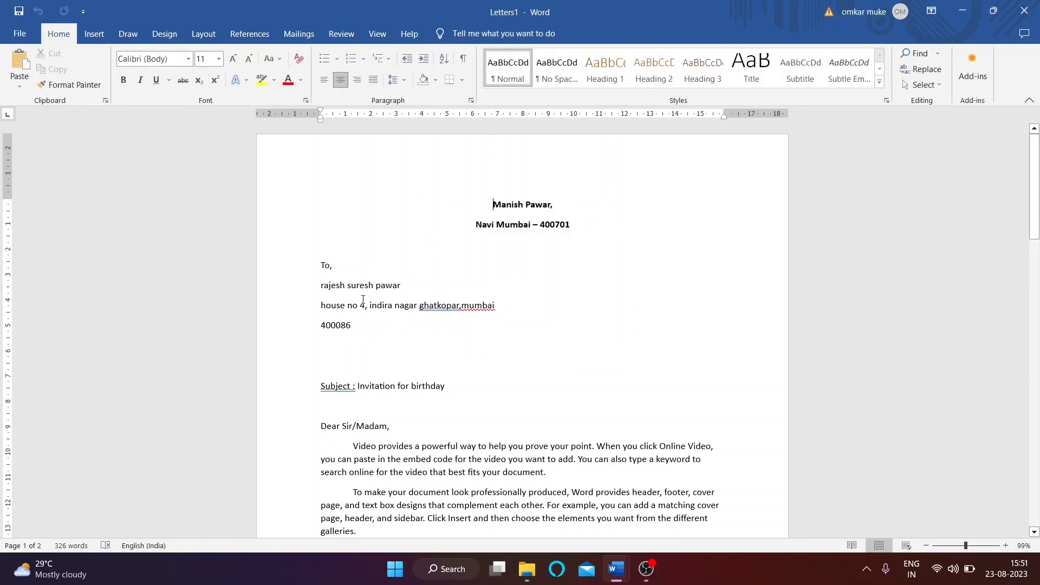
Step: Scroll through the merged Letters1 letters, then switch back to the Document1 template
scroll(363, 300, "down", 15)
scroll(394, 316, "down", 5)
scroll(418, 332, "up", 1)
scroll(422, 332, "down", 12)
scroll(423, 333, "up", 4)
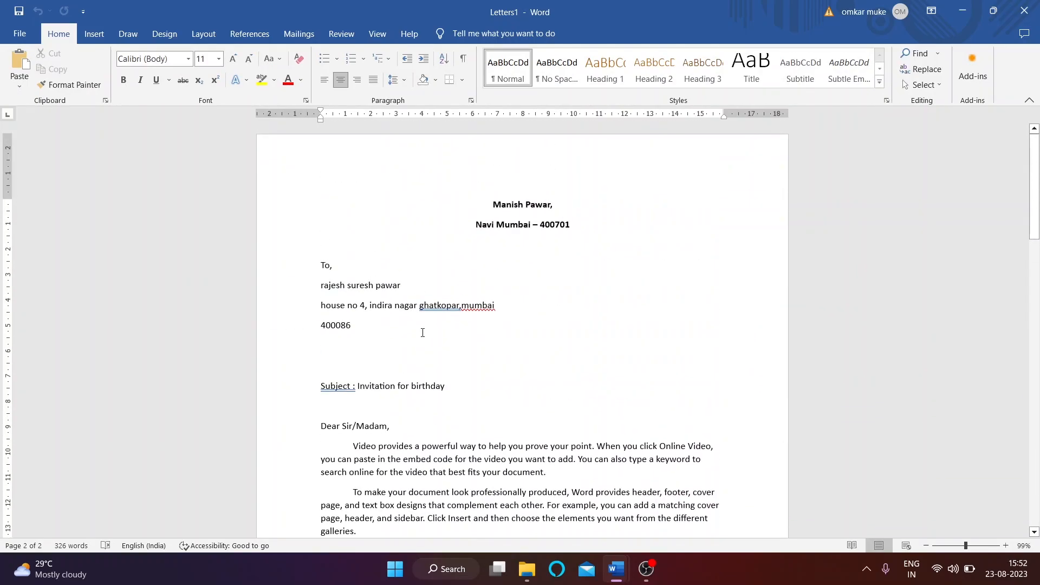
left_click(299, 33)
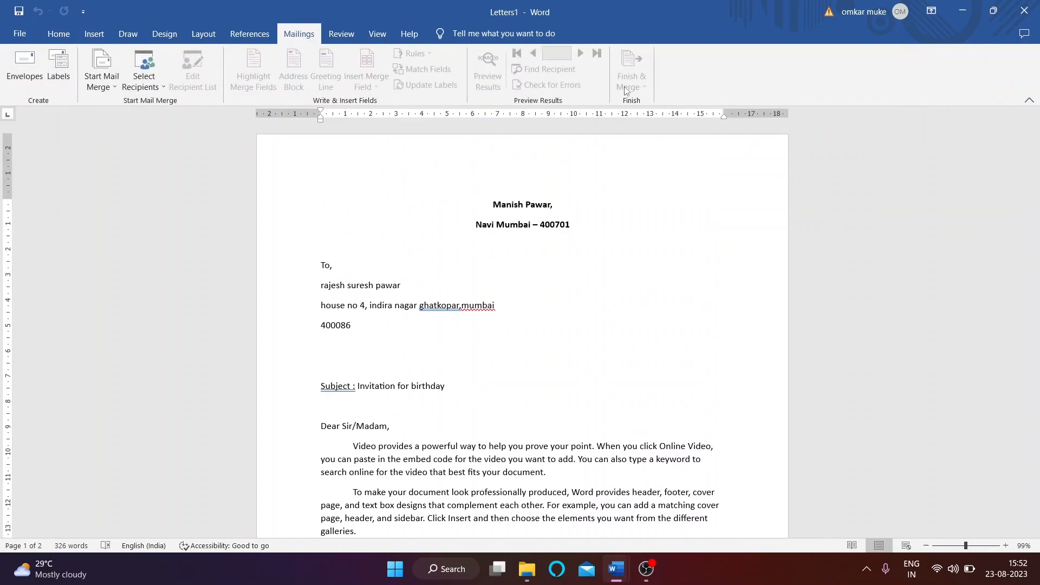
mouse_move(616, 569)
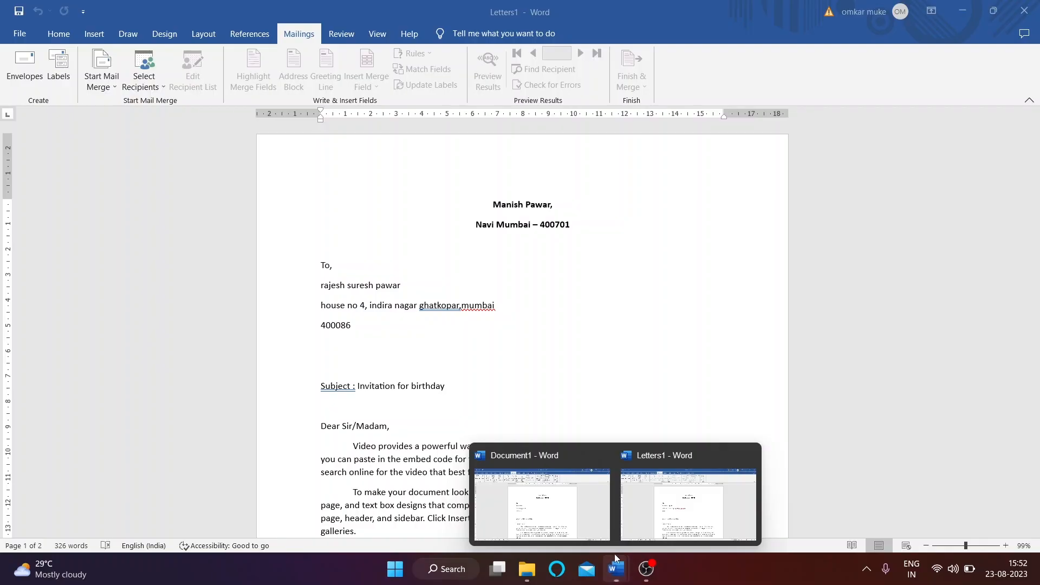
left_click(578, 527)
mouse_move(616, 569)
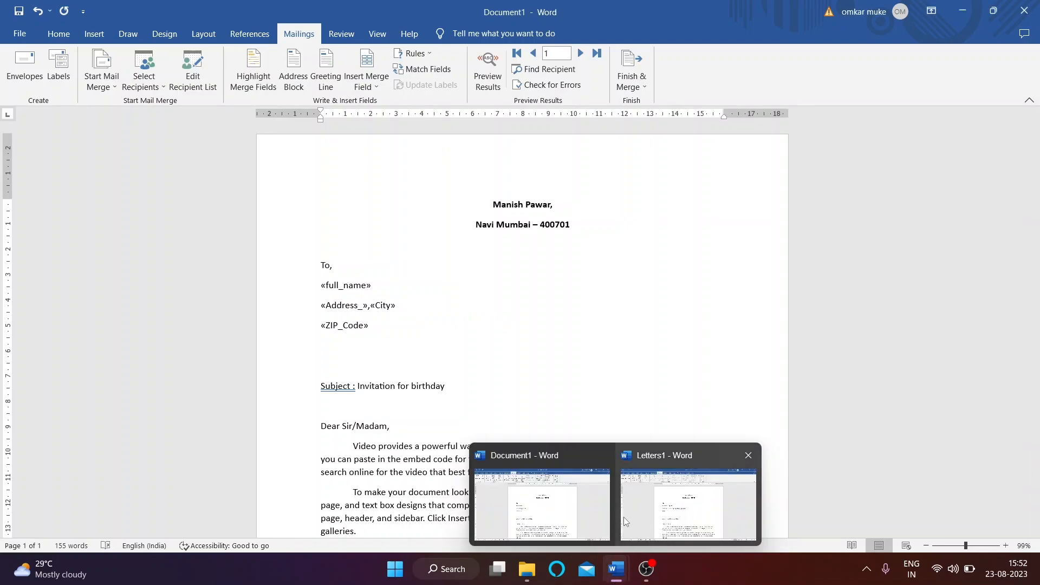
Step: In Document1, highlight the merge fields and preview the first recipient's data
left_click(618, 574)
left_click(394, 273)
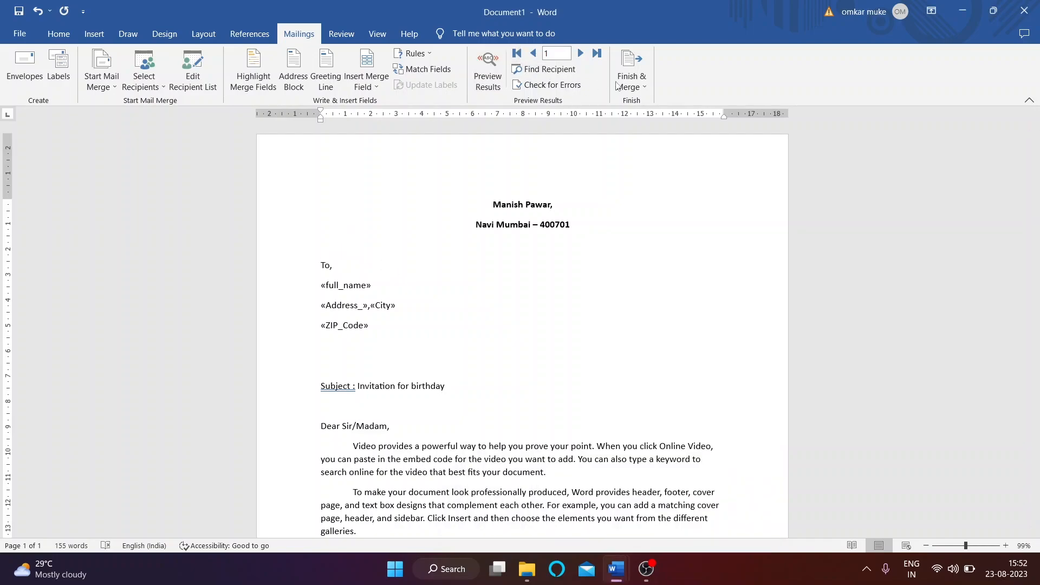
left_click(324, 282)
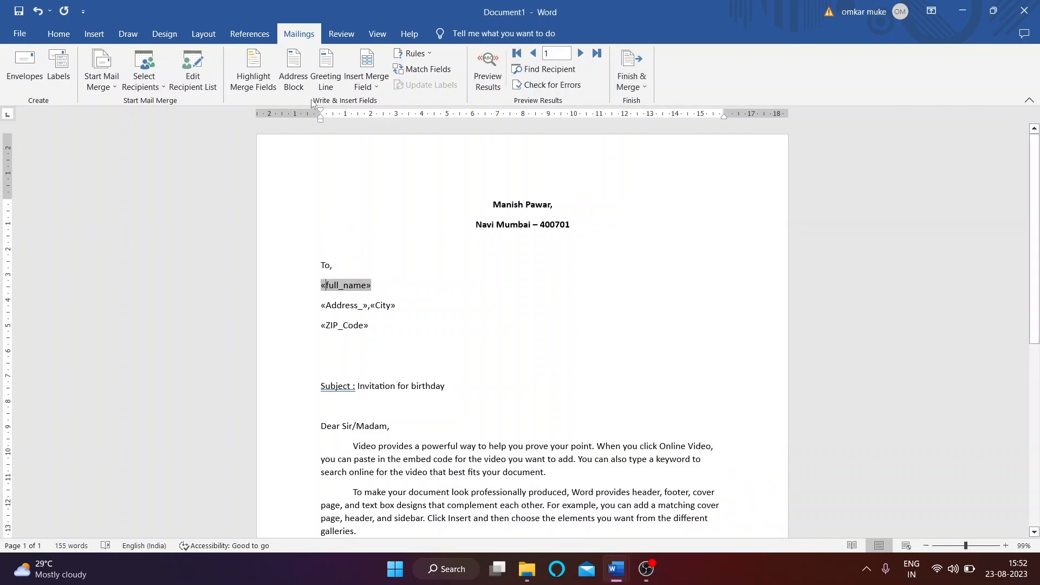
left_click(253, 71)
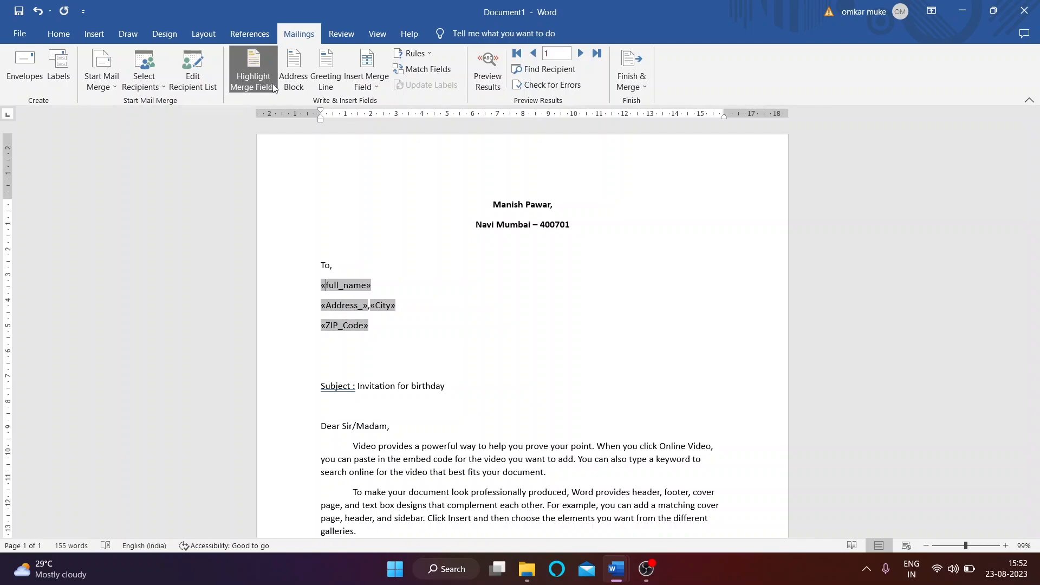
left_click(490, 71)
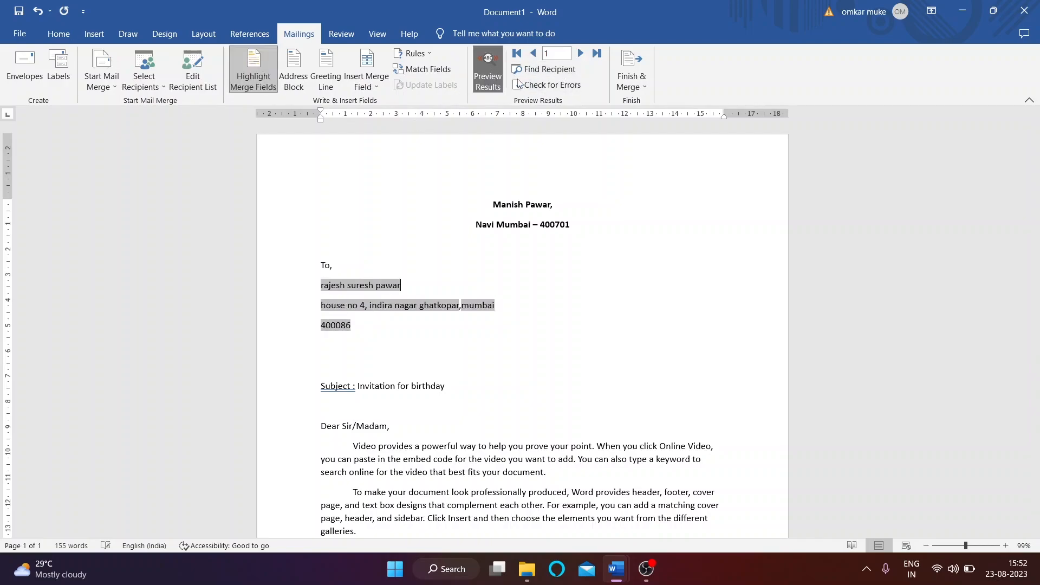
left_click(252, 70)
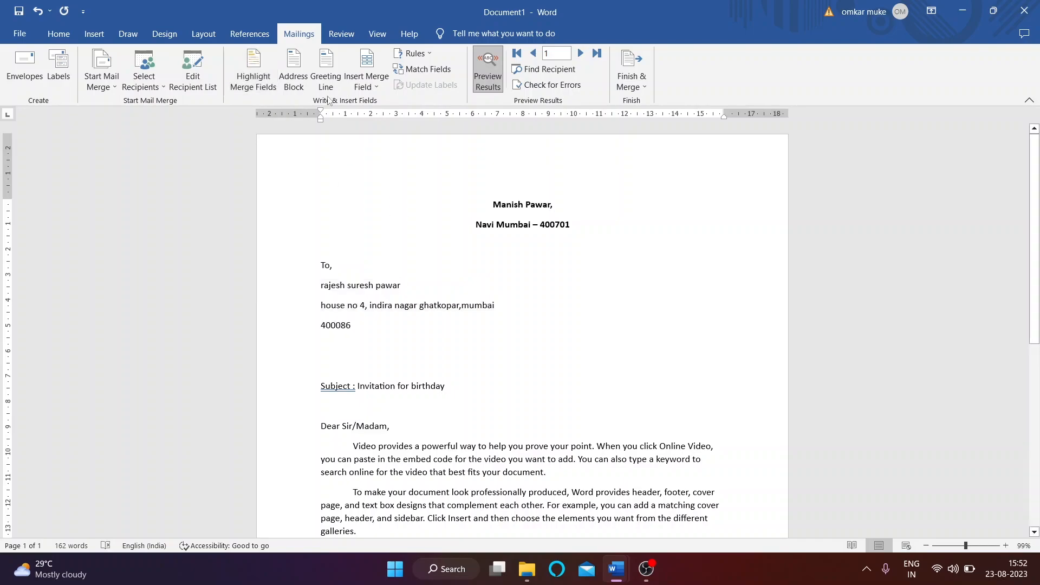
Step: Add an empty line below the address and open the Insert Address Block settings
left_click(355, 345)
key("Return")
left_click(294, 71)
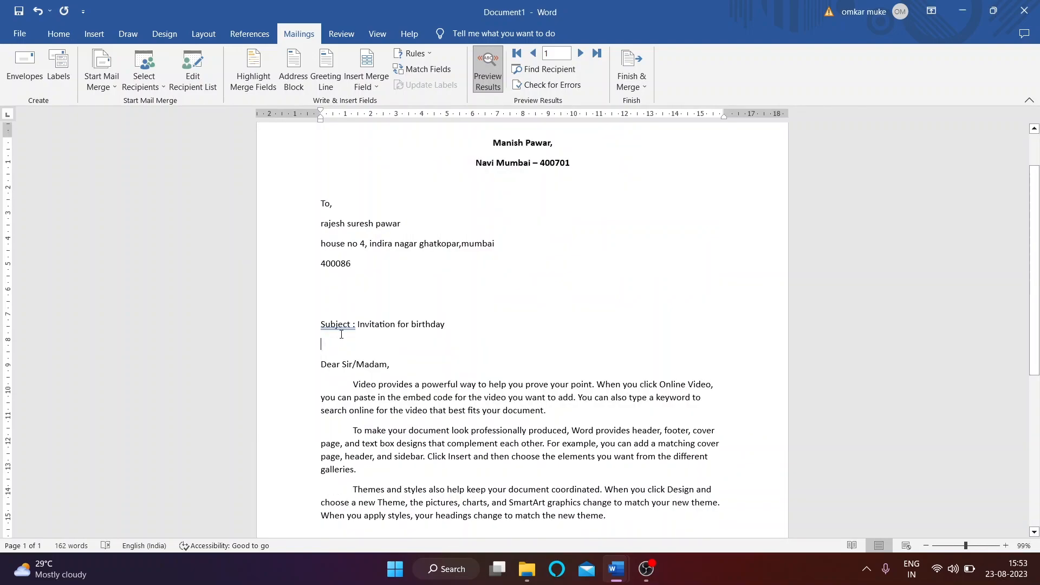
Step: In Greeting Line, keep 'Dear', the full-name format and the default punctuation
left_click(333, 81)
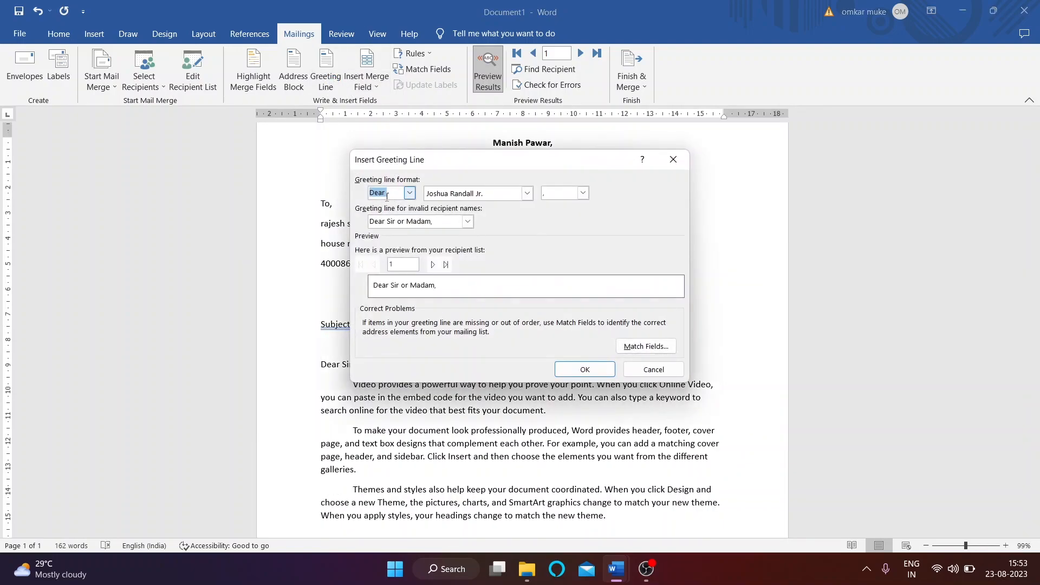
left_click(411, 195)
left_click(410, 195)
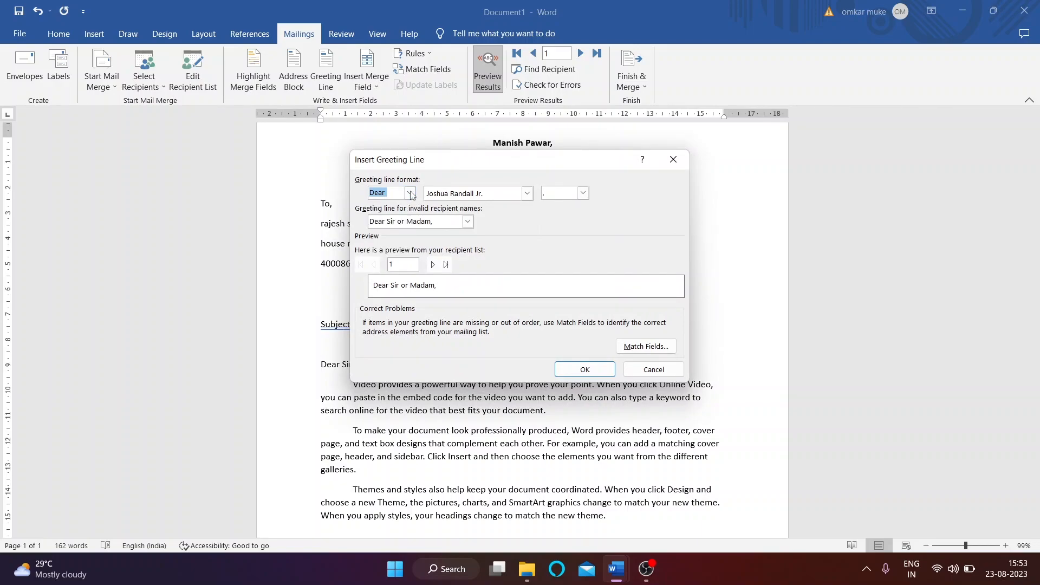
left_click(527, 193)
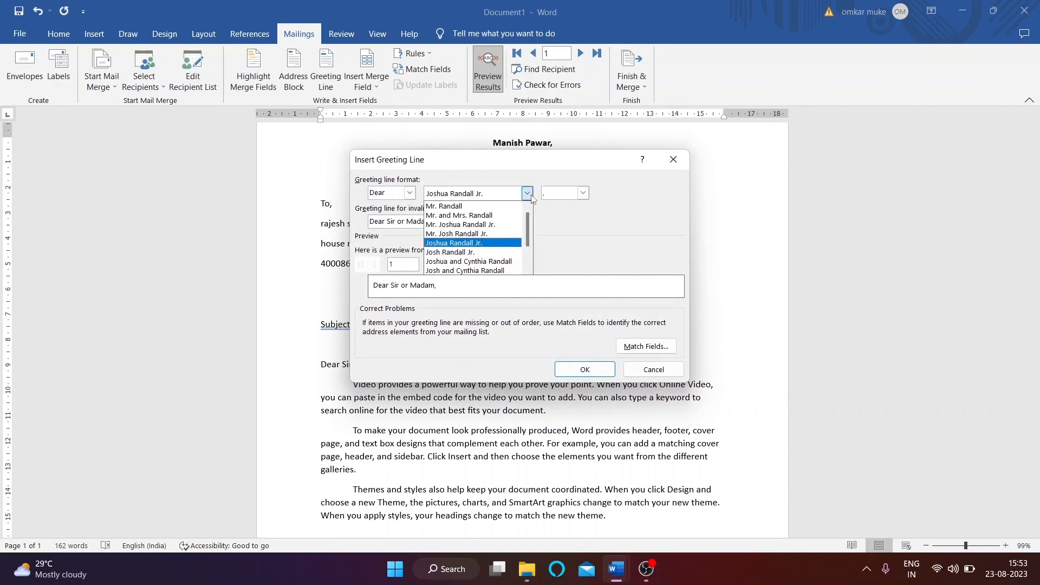
left_click(486, 246)
left_click(583, 194)
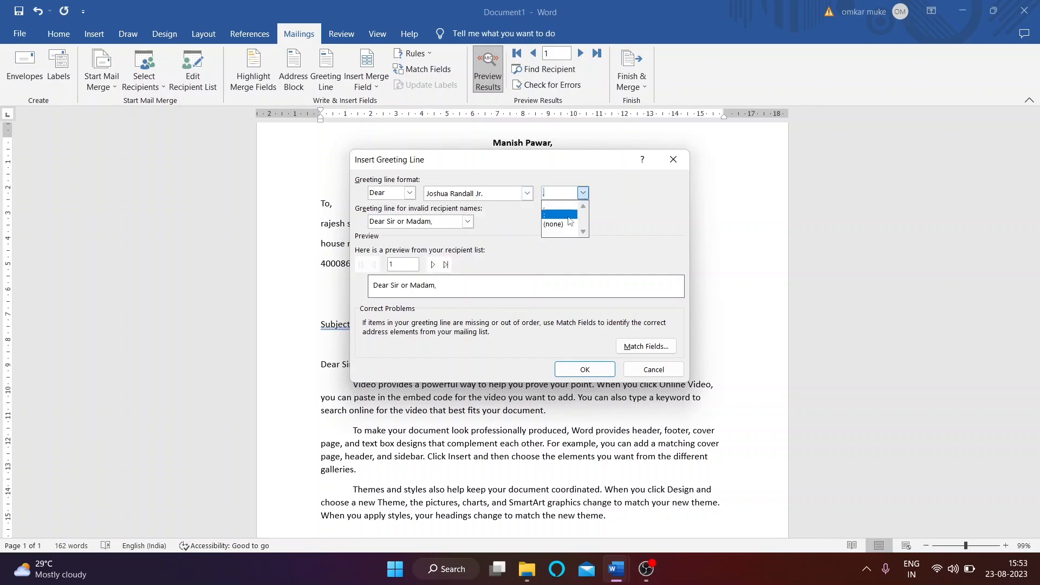
left_click(625, 209)
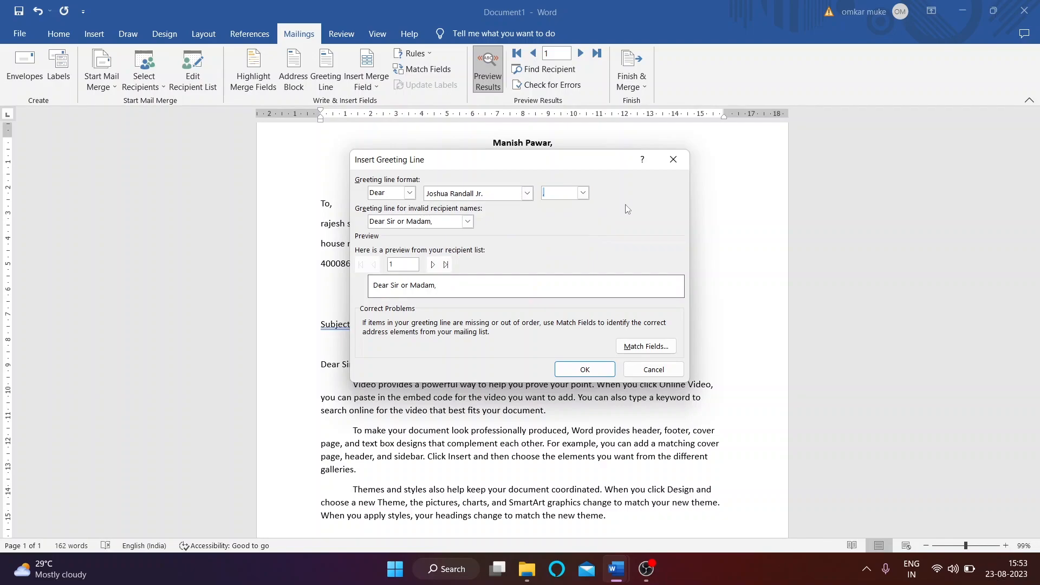
Step: Use 'Dear Sir or Madam,' for invalid names and insert the greeting line
left_click(461, 220)
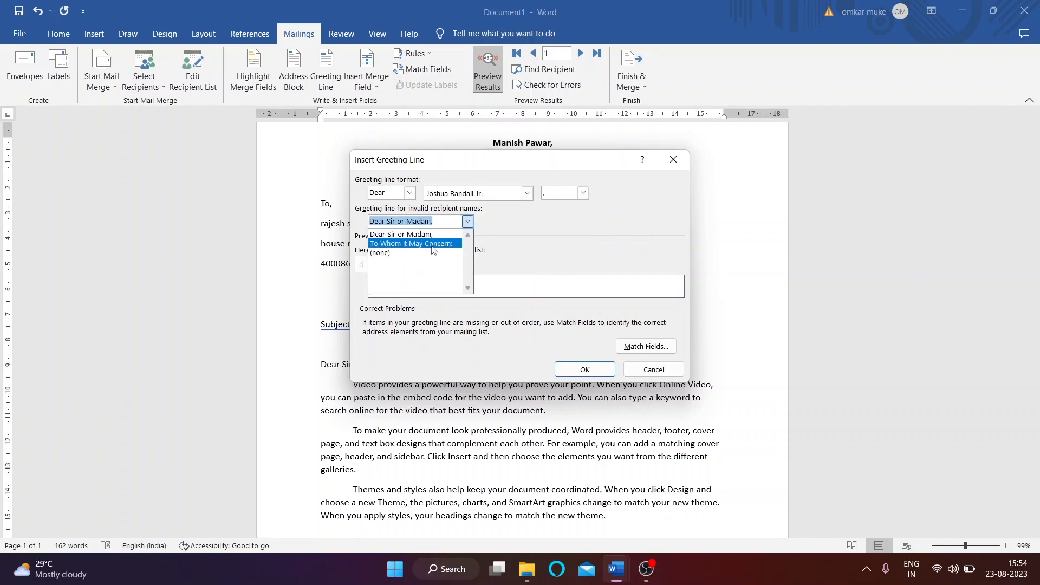
left_click(434, 244)
left_click(461, 223)
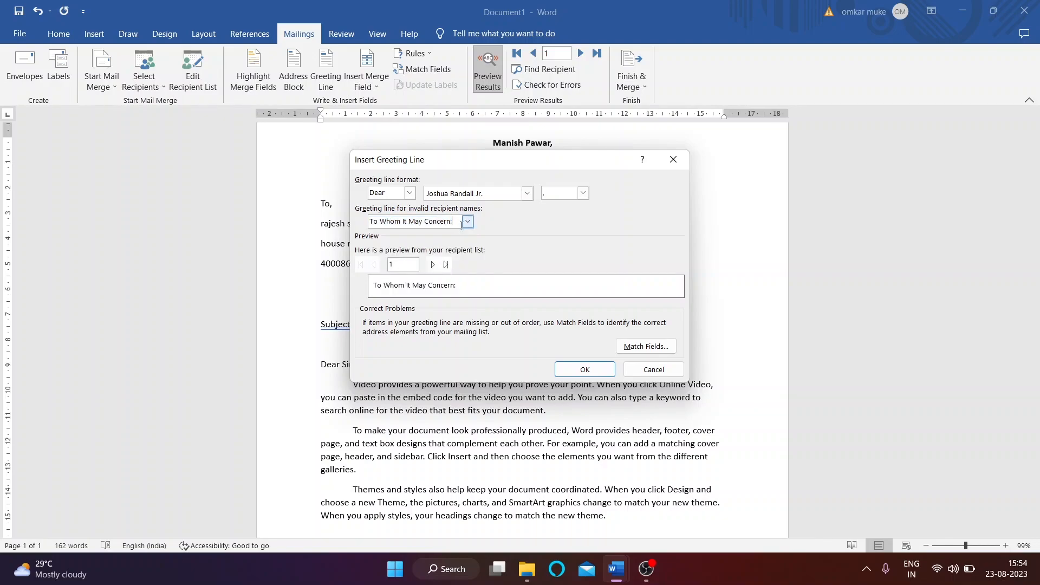
left_click(467, 222)
left_click(411, 234)
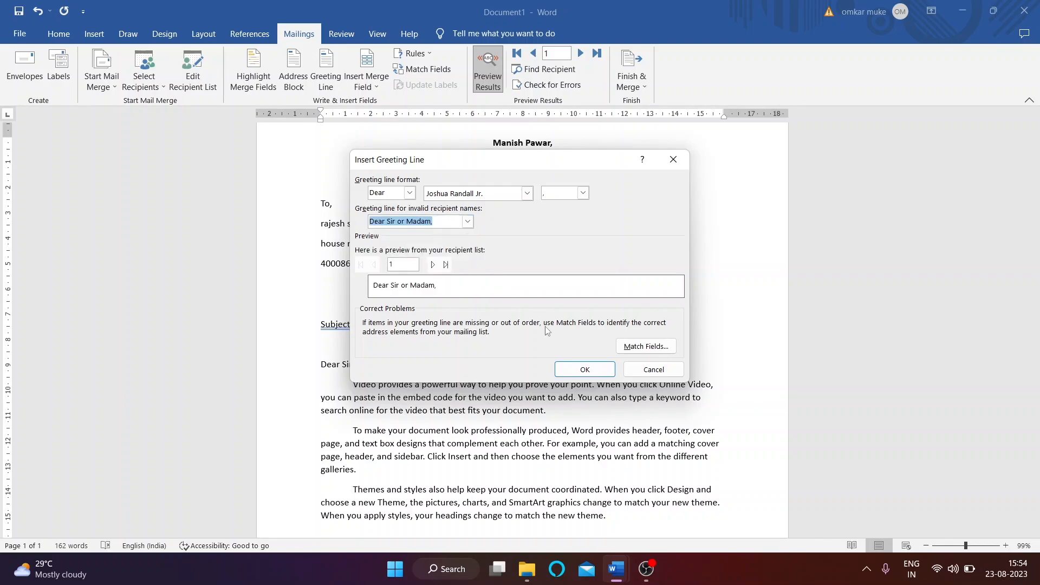
left_click(585, 369)
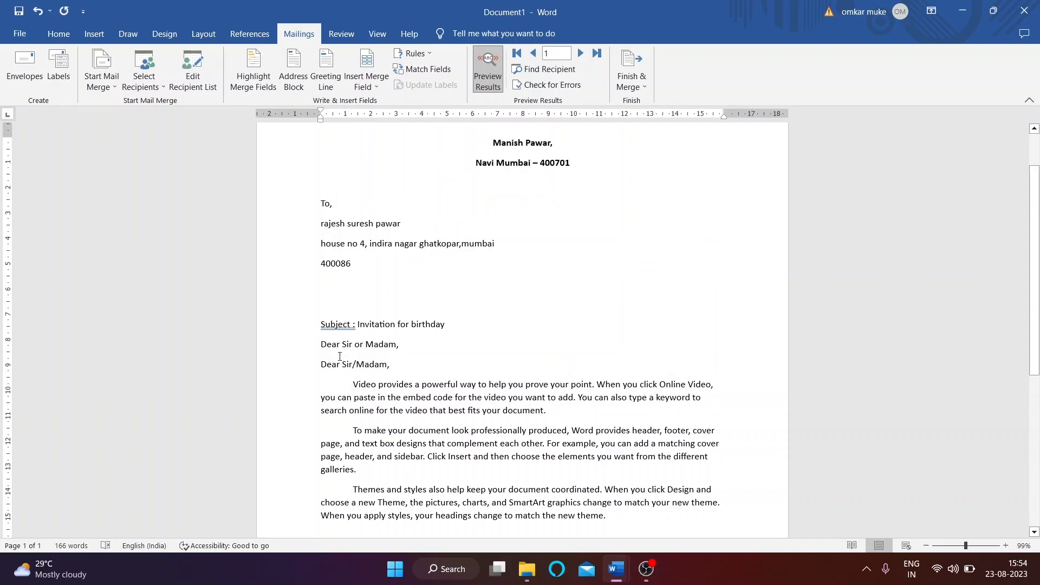
Step: Delete the inserted greeting, then insert a 'To Whom It May Concern:' greeting and delete it too
left_click(304, 353)
key("Delete")
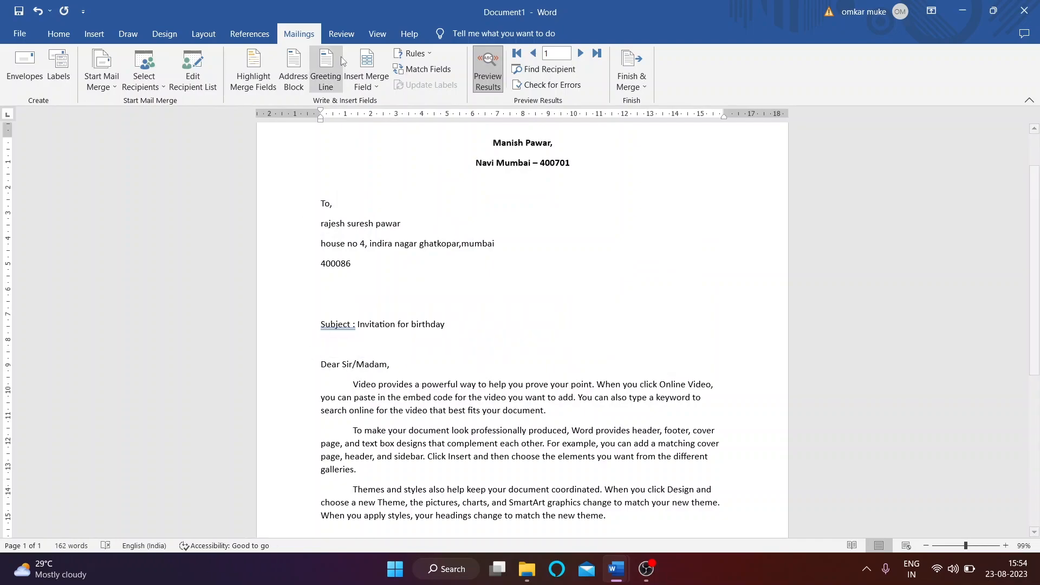
left_click(327, 78)
left_click(467, 222)
left_click(428, 242)
left_click(585, 369)
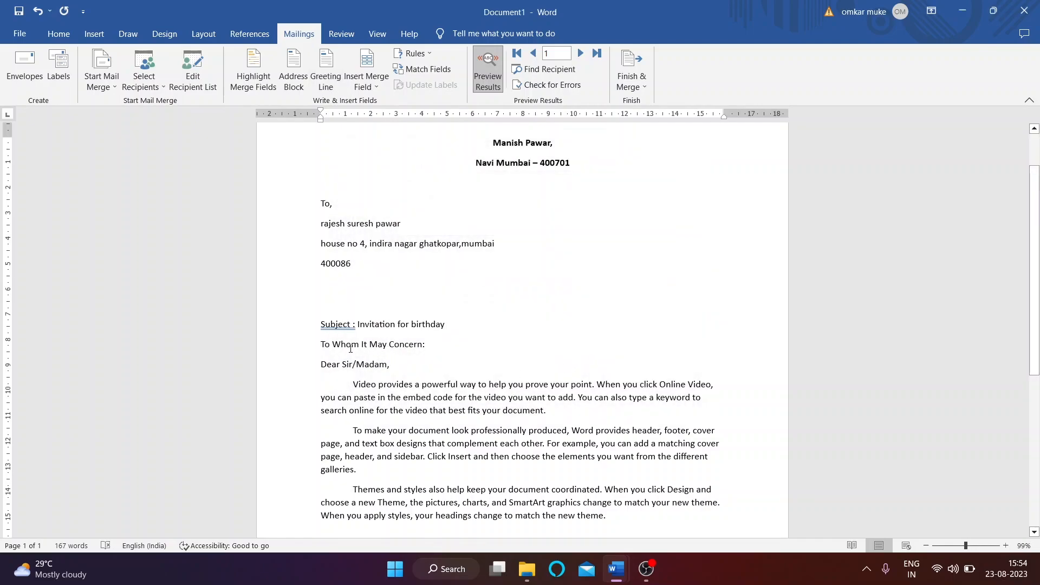
left_click_drag(322, 342, 424, 341)
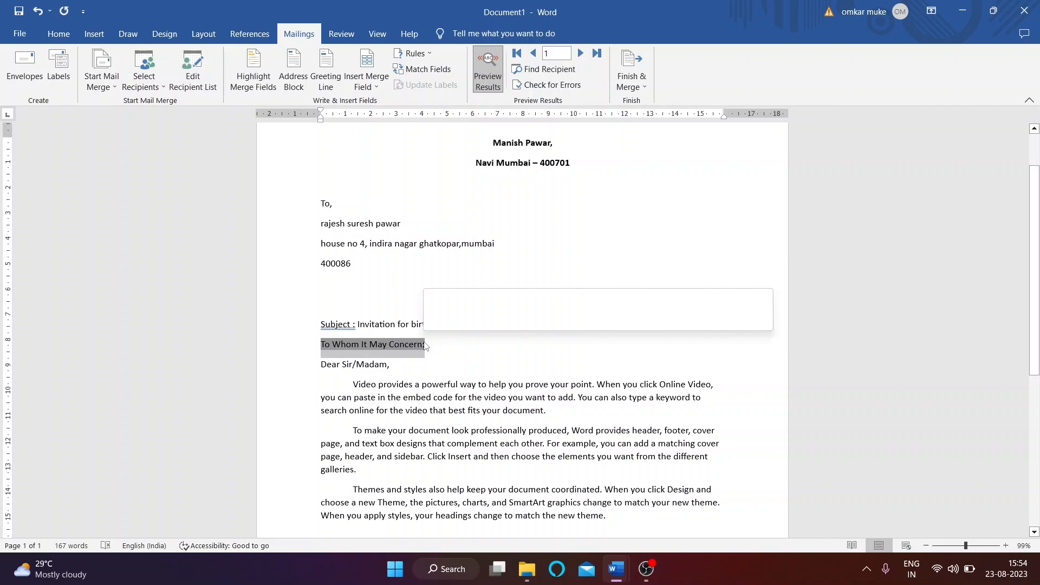
key("Delete")
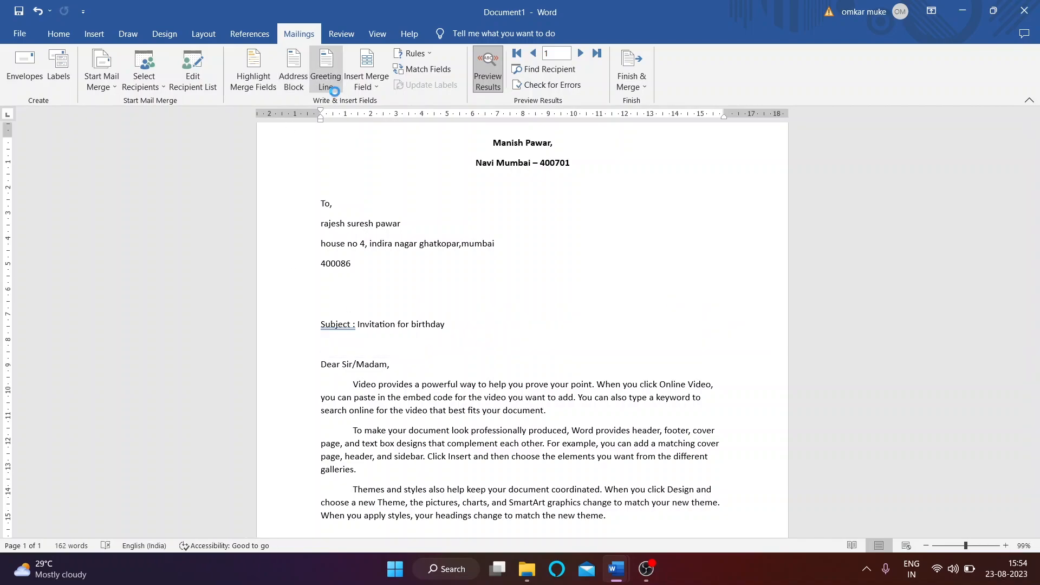
Step: Cancel the Greeting Line dialog and remove the empty line so 'Dear Sir/Madam,' follows the Subject
left_click(325, 77)
left_click(673, 159)
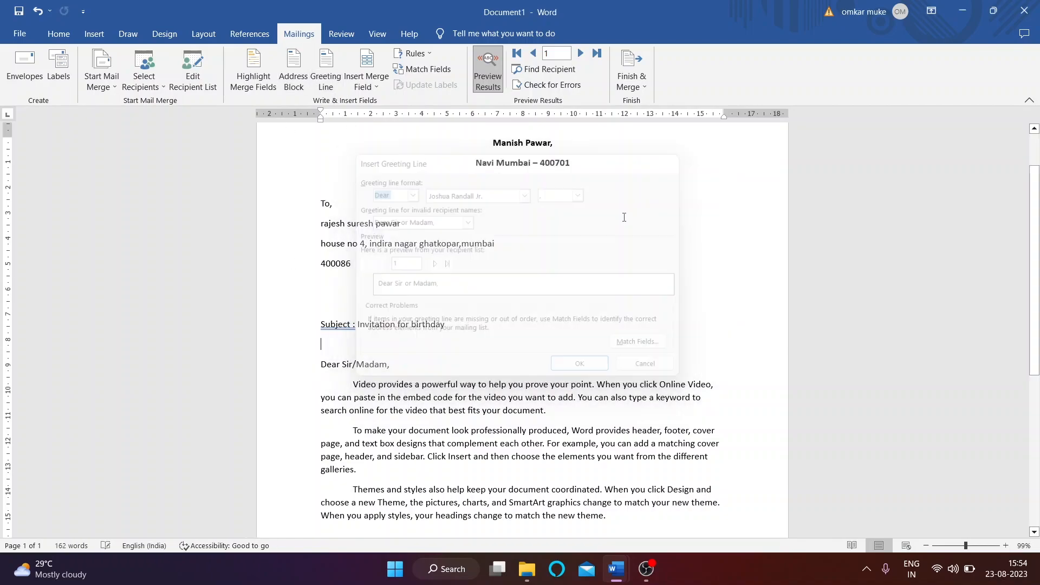
key("BackSpace")
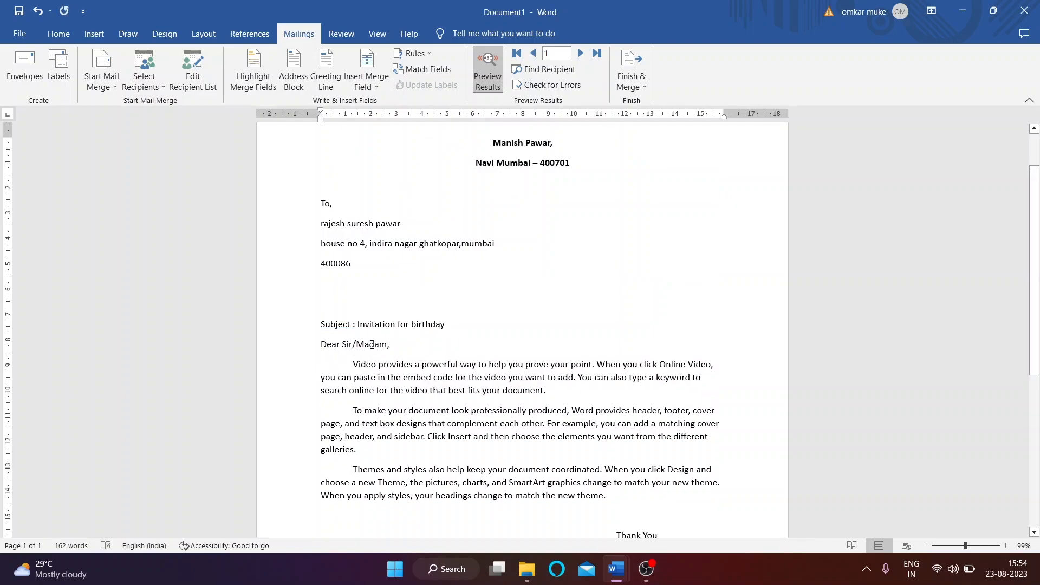
left_click_drag(323, 321, 336, 324)
left_click(365, 344)
scroll(404, 294, "up", 1)
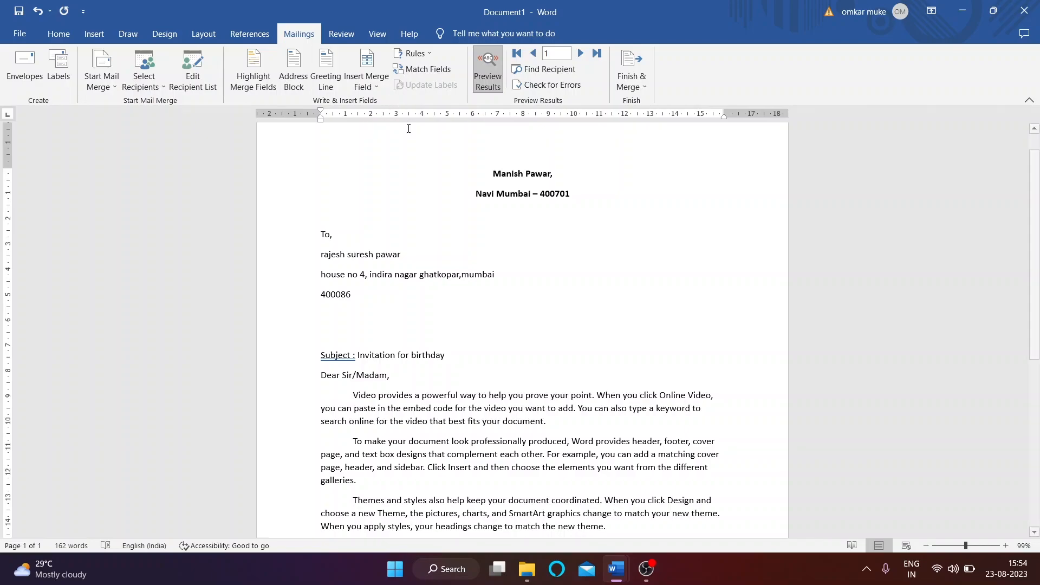
scroll(460, 211, "up", 1)
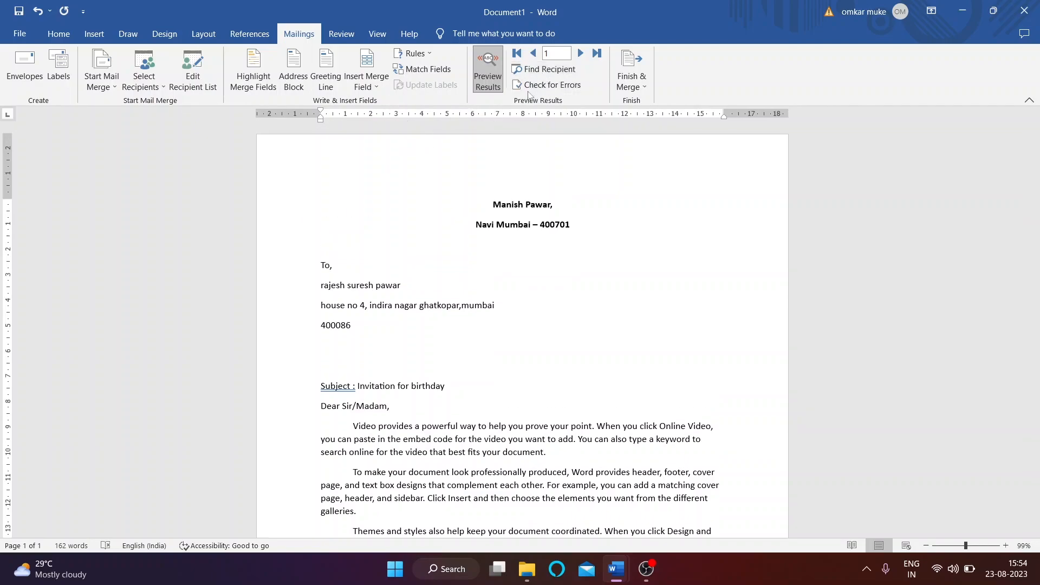
Step: Start printing all merged records, then cancel the save and dismiss the merge error
left_click(22, 33)
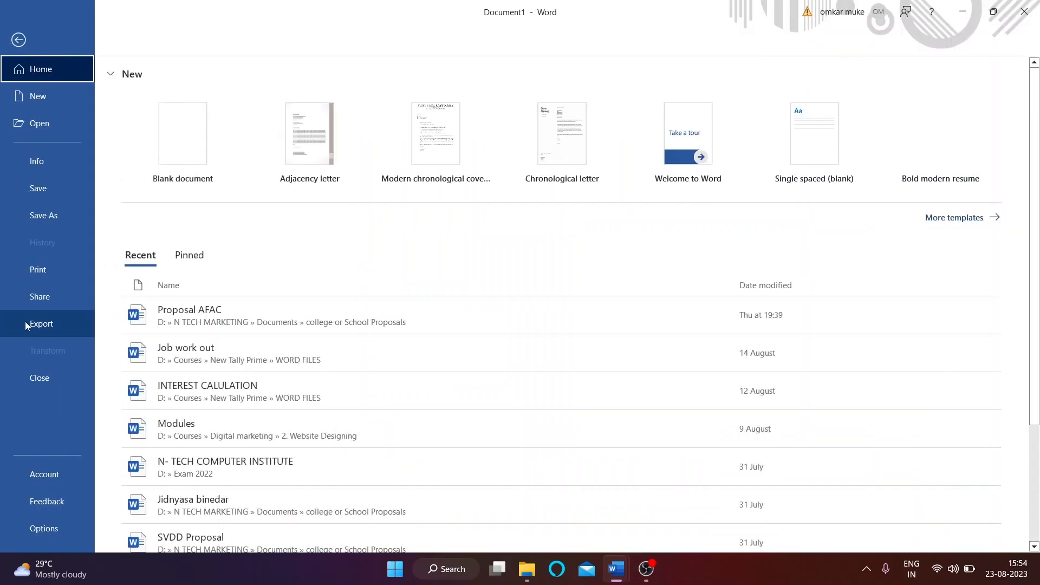
left_click(15, 16)
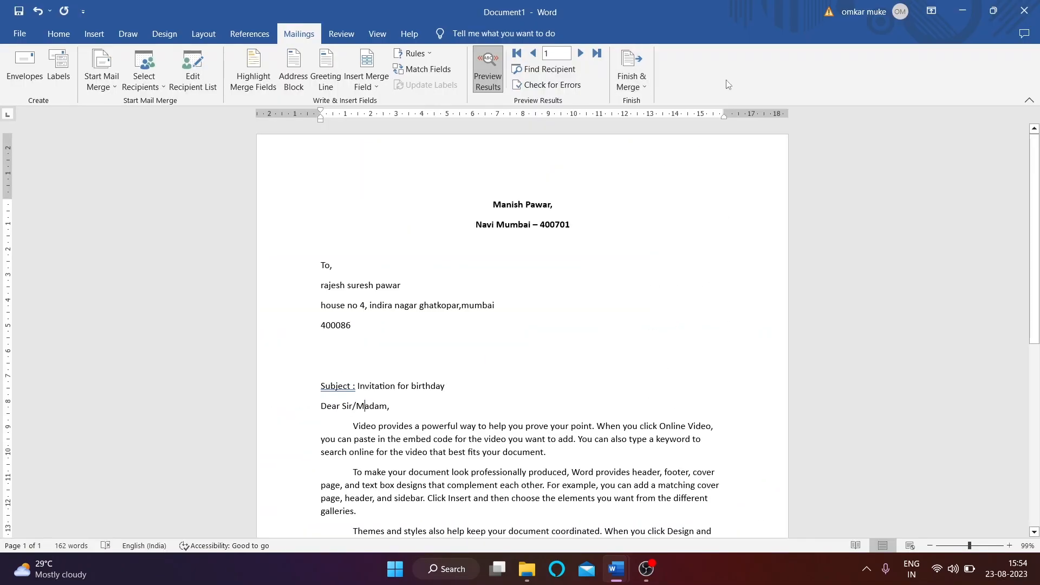
left_click(627, 81)
left_click(667, 118)
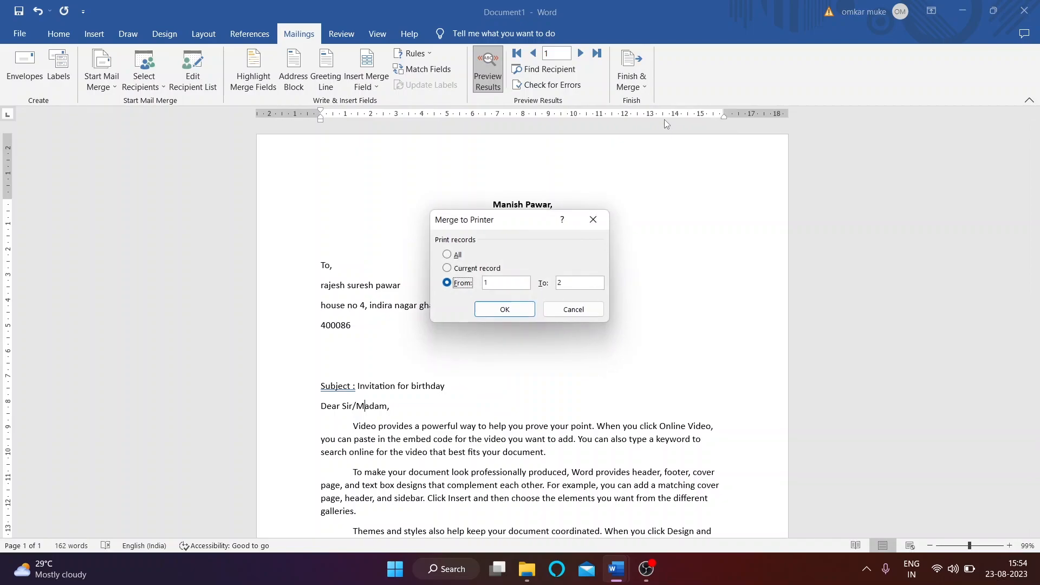
left_click(452, 259)
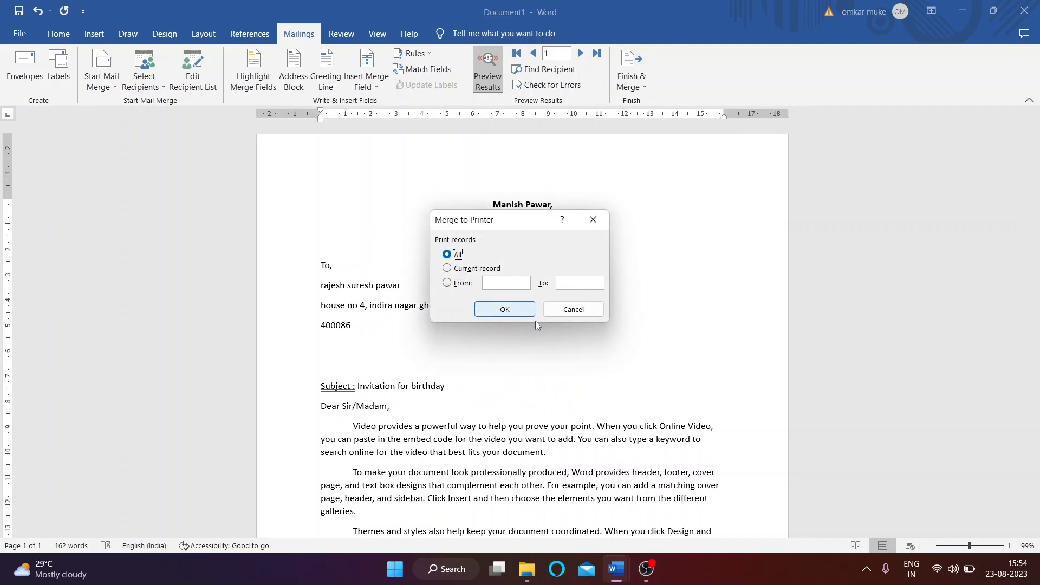
left_click(517, 309)
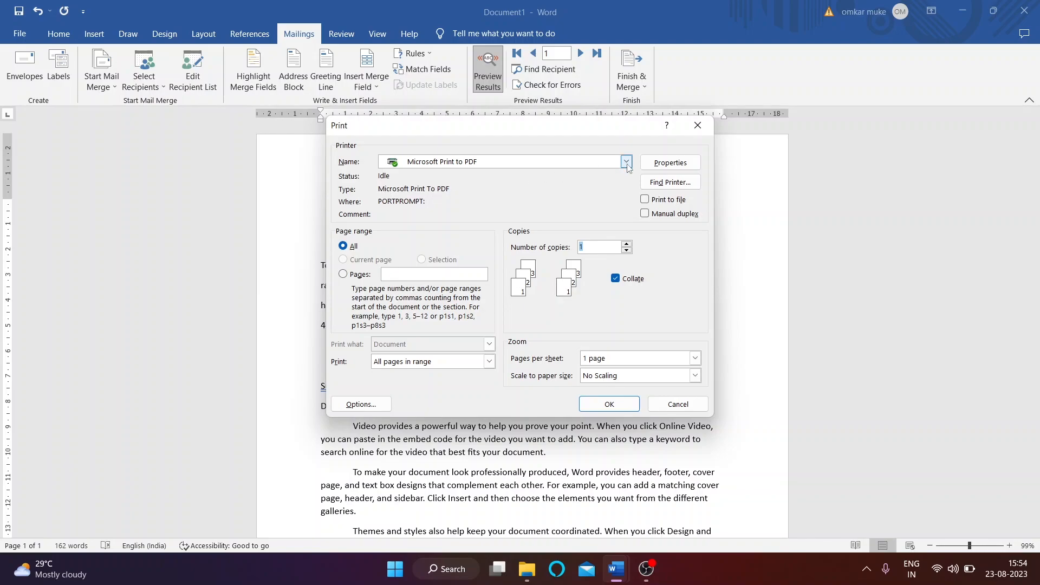
left_click(610, 401)
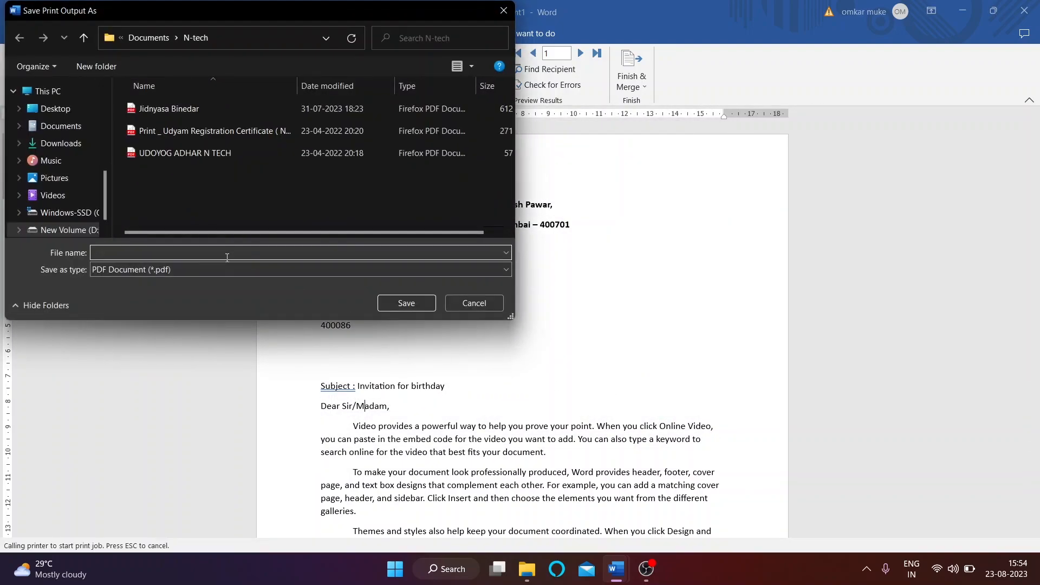
left_click(469, 303)
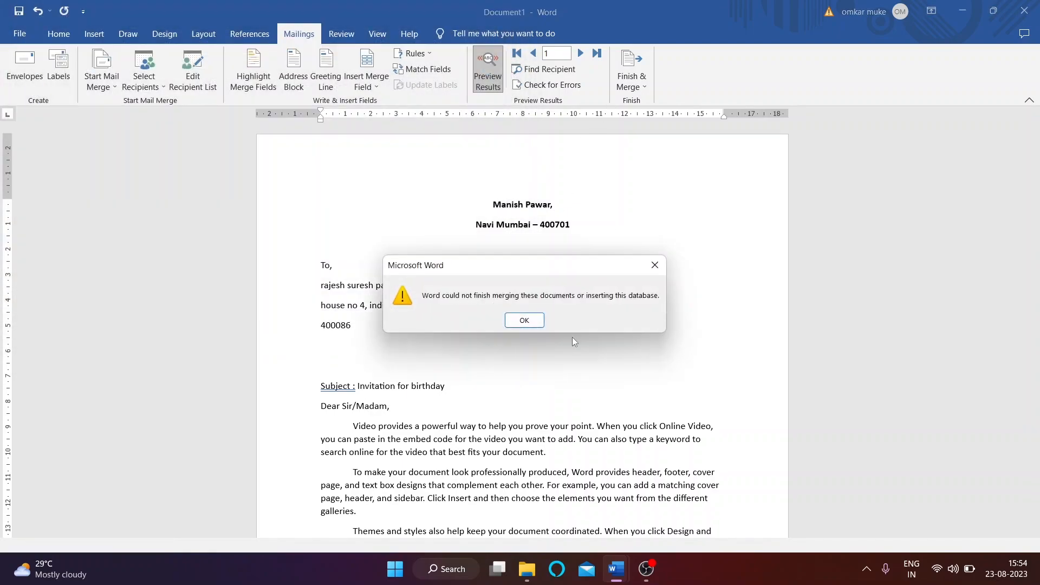
left_click(524, 320)
Step: Print all merged letters with Microsoft Print to PDF, saving '123 pdf' on the Desktop
left_click(631, 78)
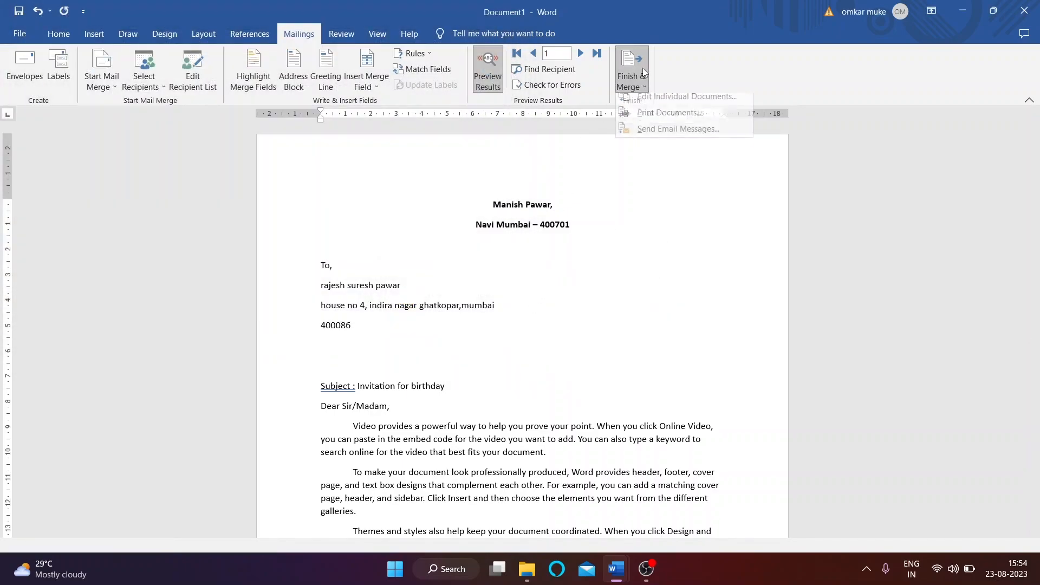
left_click(665, 119)
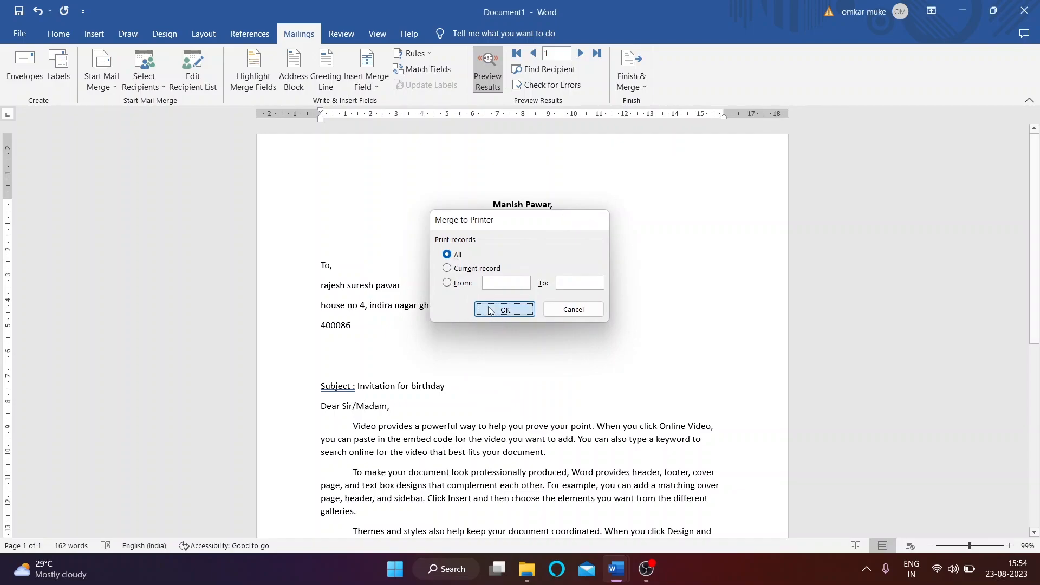
left_click(490, 311)
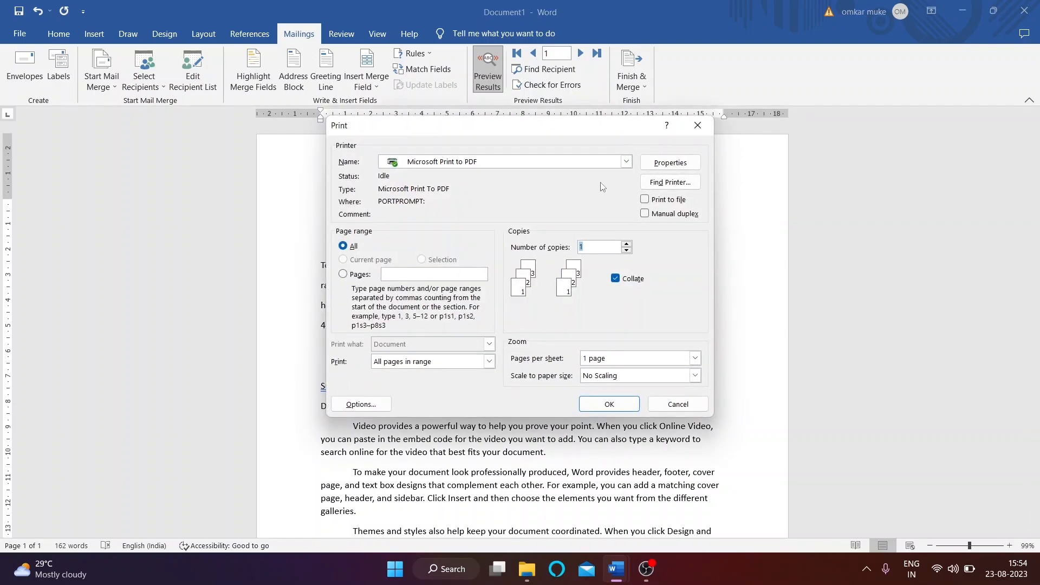
left_click(626, 162)
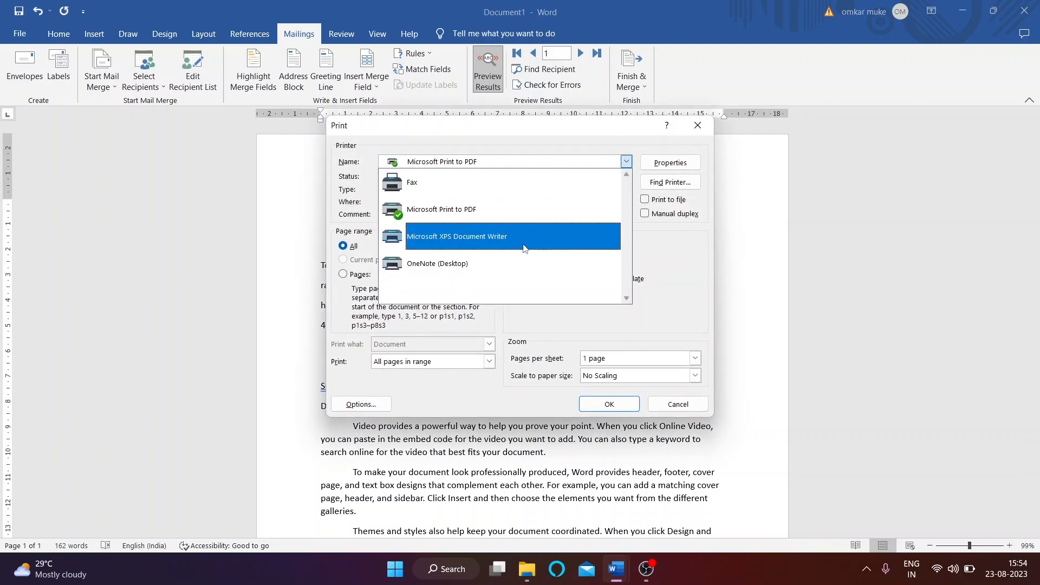
left_click(667, 290)
left_click(610, 406)
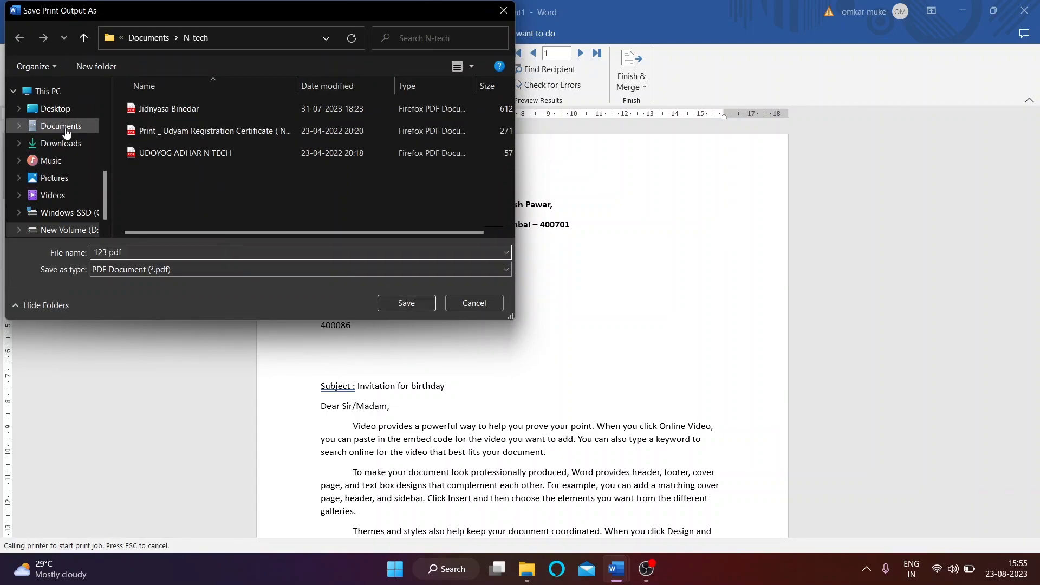
left_click(398, 302)
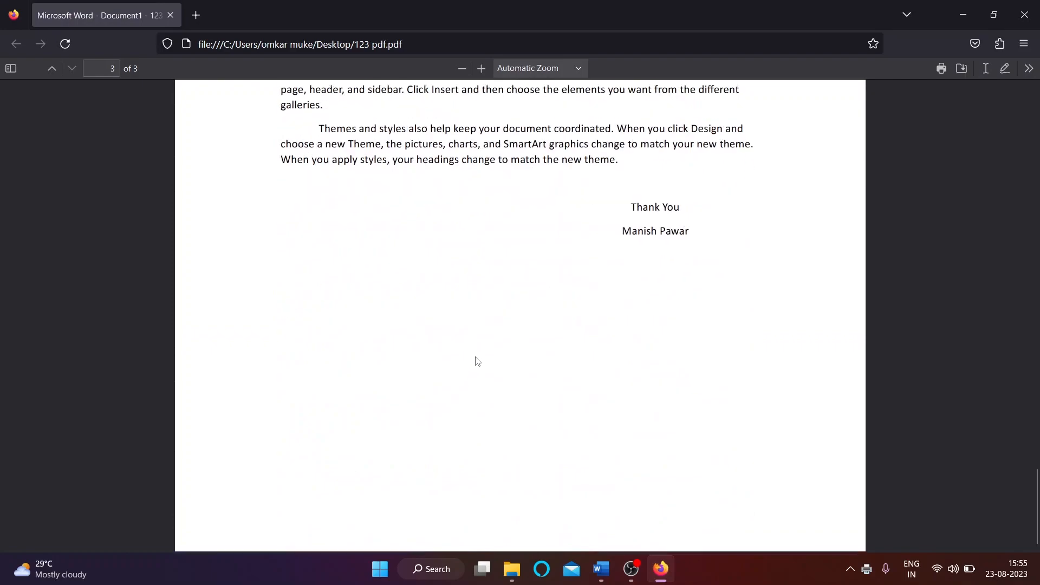
Step: Close the PDF viewer and bring up the Letters1 merged document
scroll(477, 361, "up", 20)
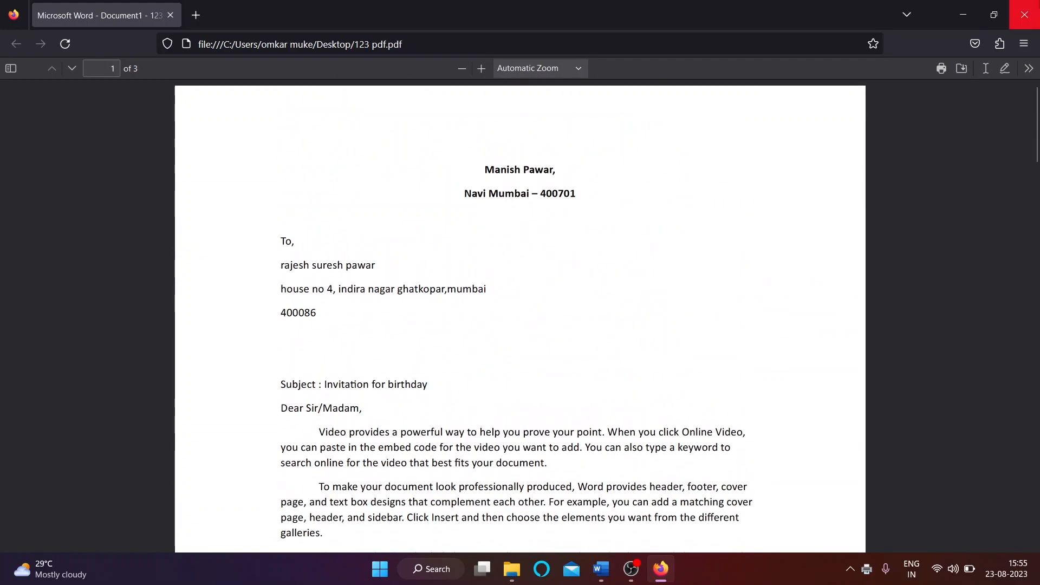
left_click(1024, 14)
mouse_move(619, 565)
left_click(688, 503)
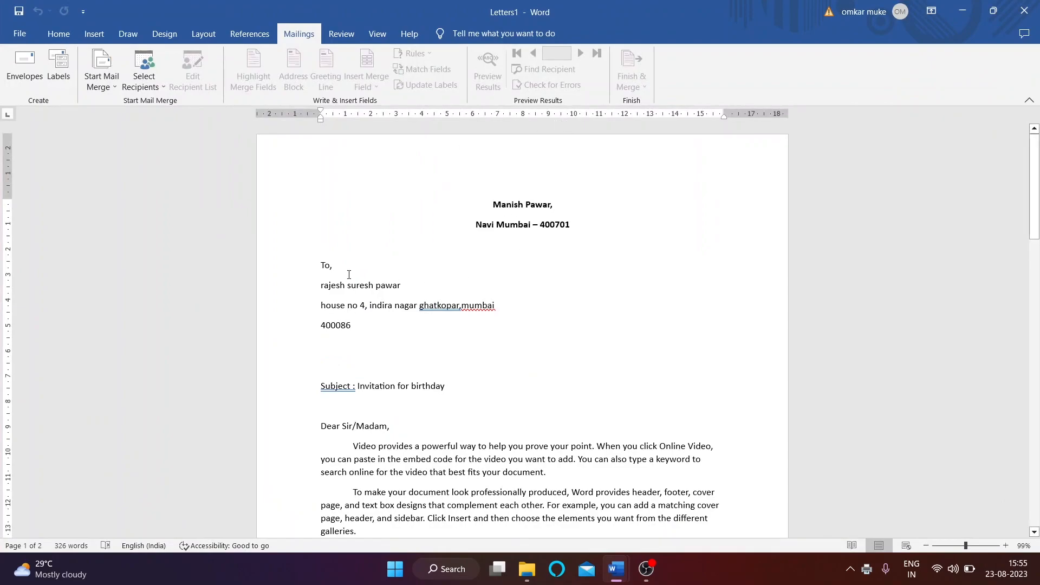
Step: From Document1, try Send Email Messages, find no e-mail field for To, and cancel
mouse_move(616, 568)
left_click(539, 529)
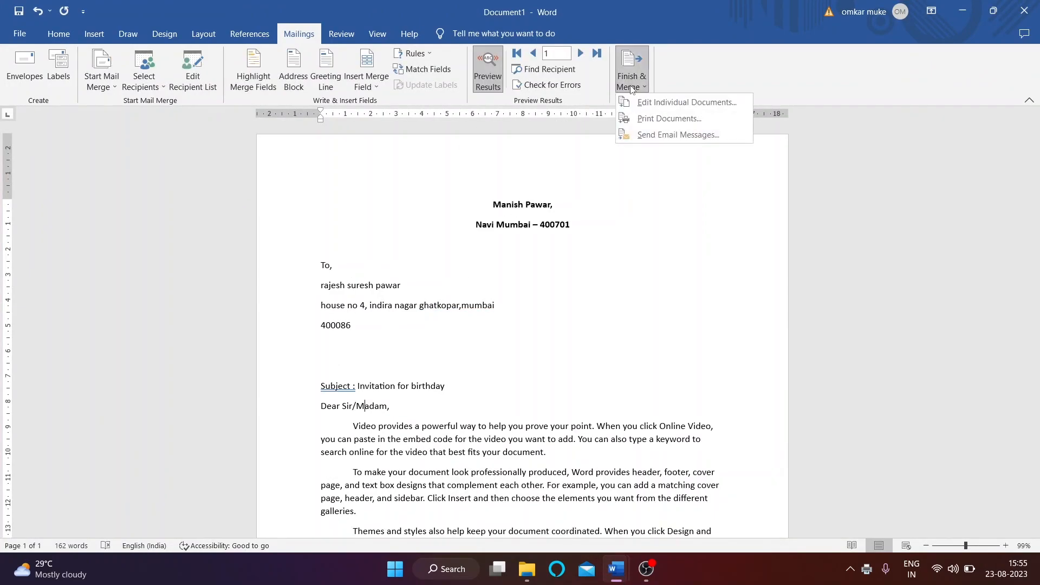
left_click(672, 133)
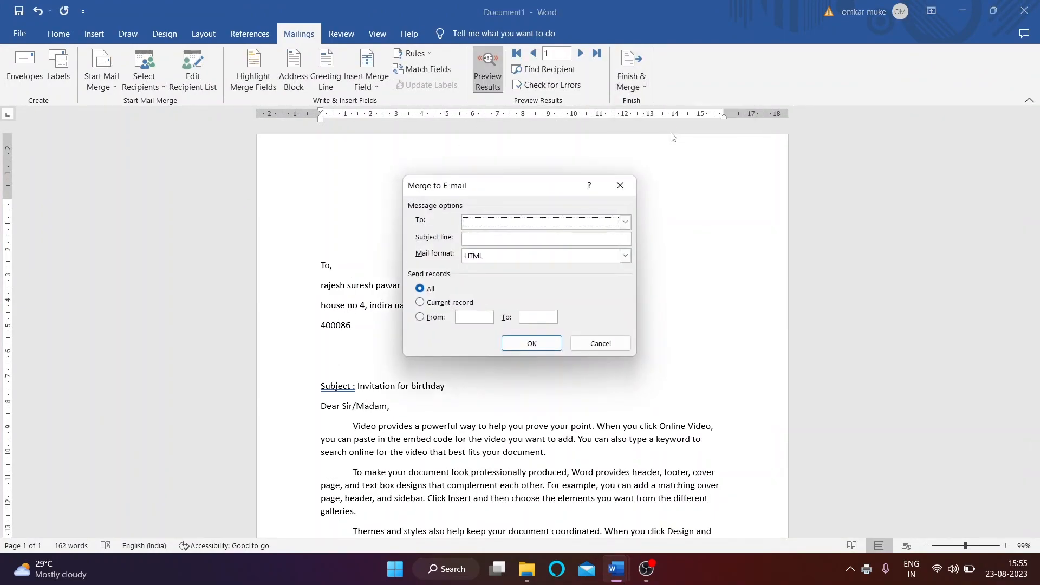
left_click(483, 222)
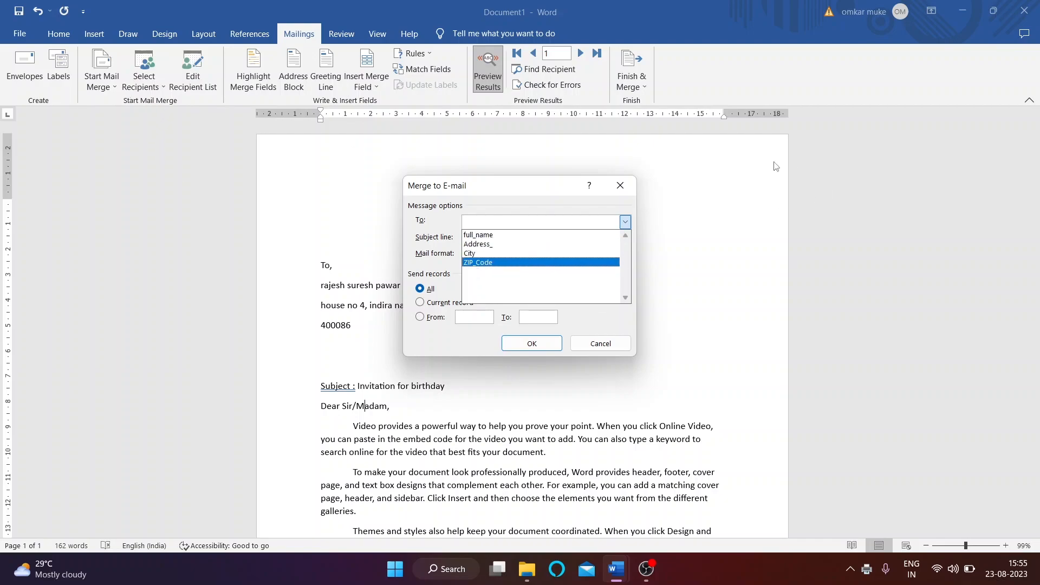
left_click(619, 187)
left_click(619, 185)
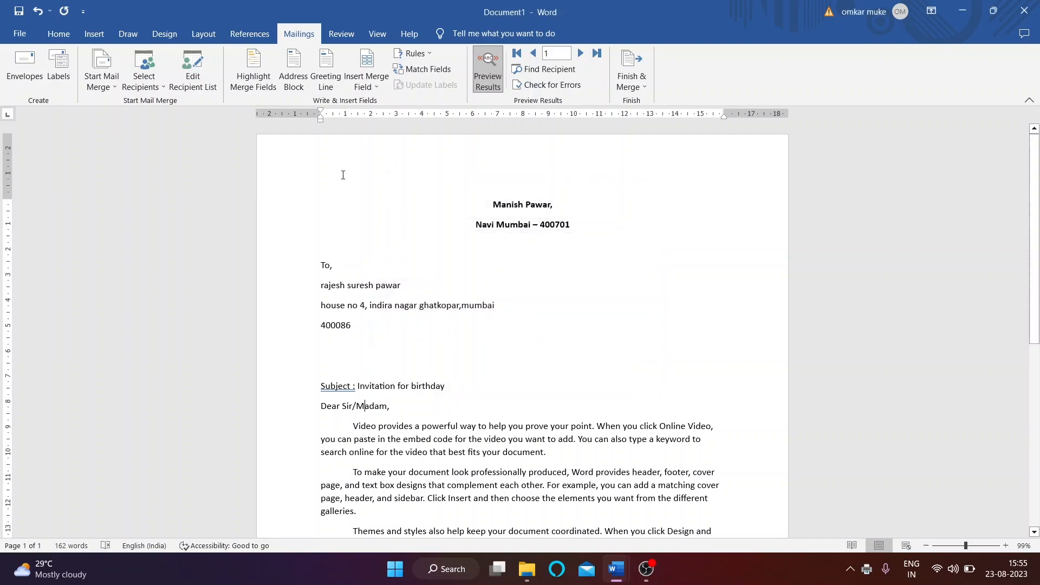
left_click(106, 91)
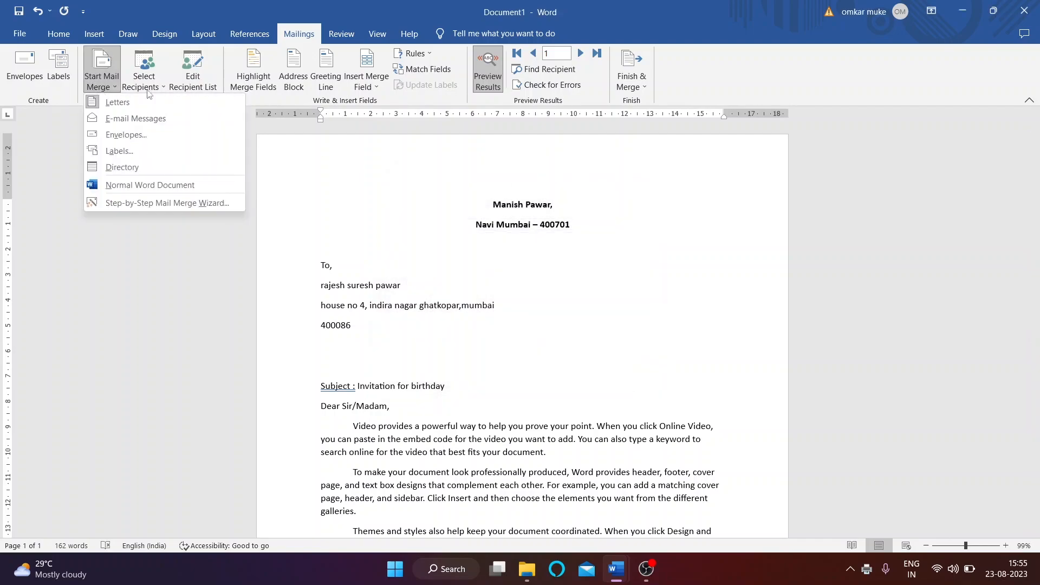
Step: Edit the family contacts.mdb data source and add an 'email' column after ZIP Code
left_click(399, 239)
left_click(185, 85)
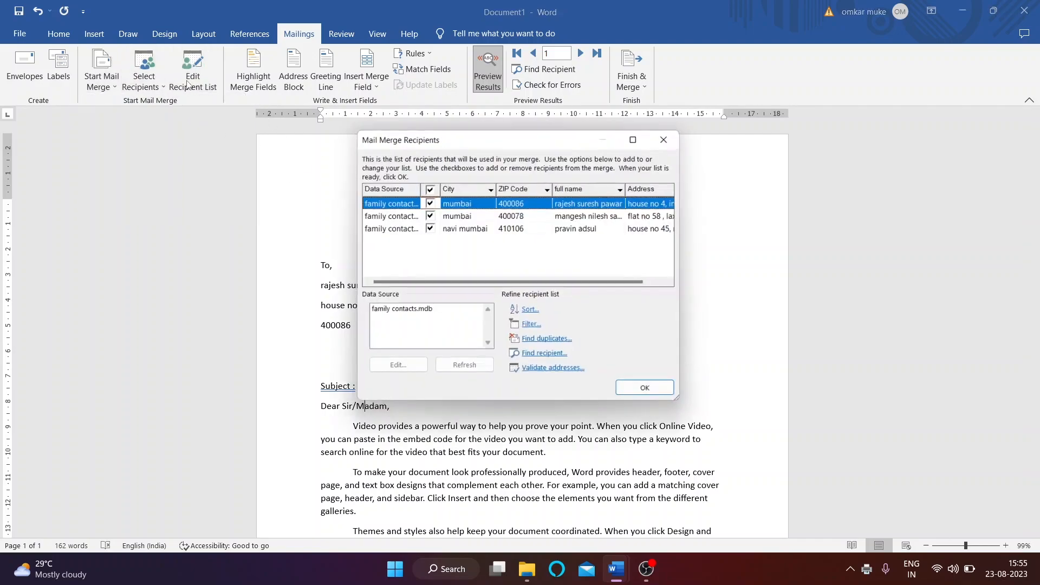
left_click(406, 313)
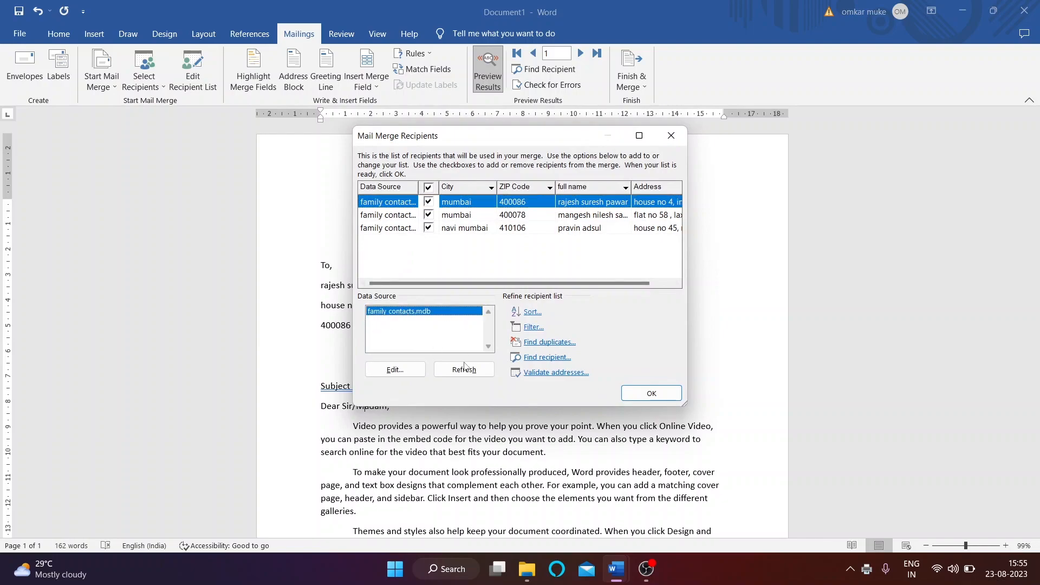
left_click(394, 369)
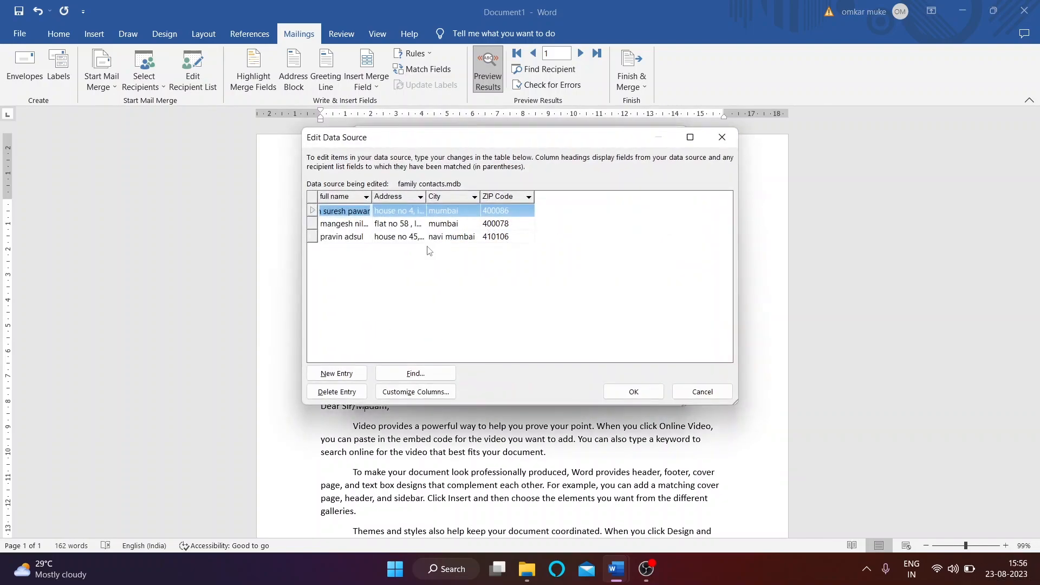
left_click(419, 394)
left_click(477, 324)
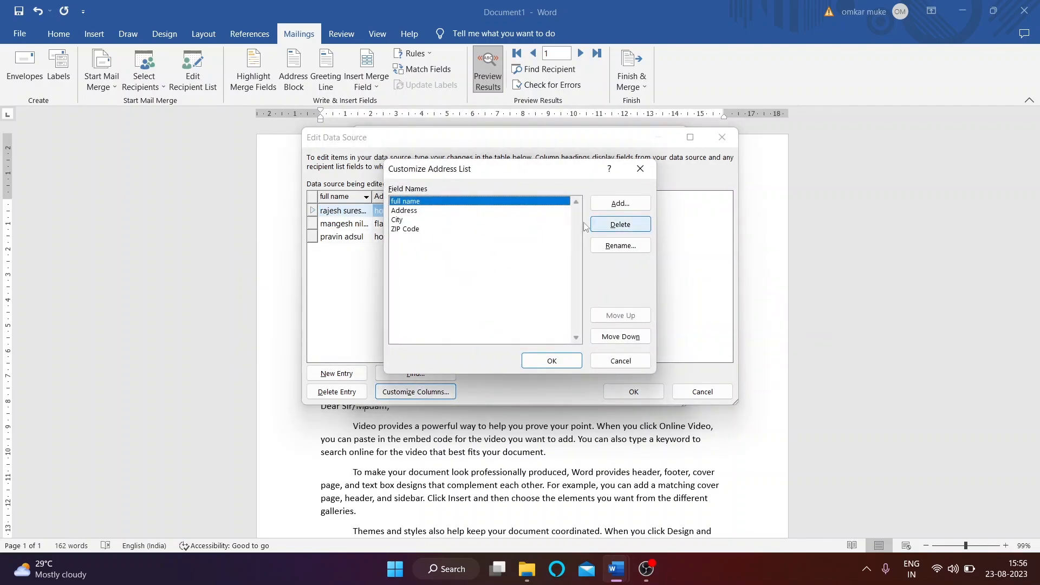
left_click(398, 232)
left_click(623, 205)
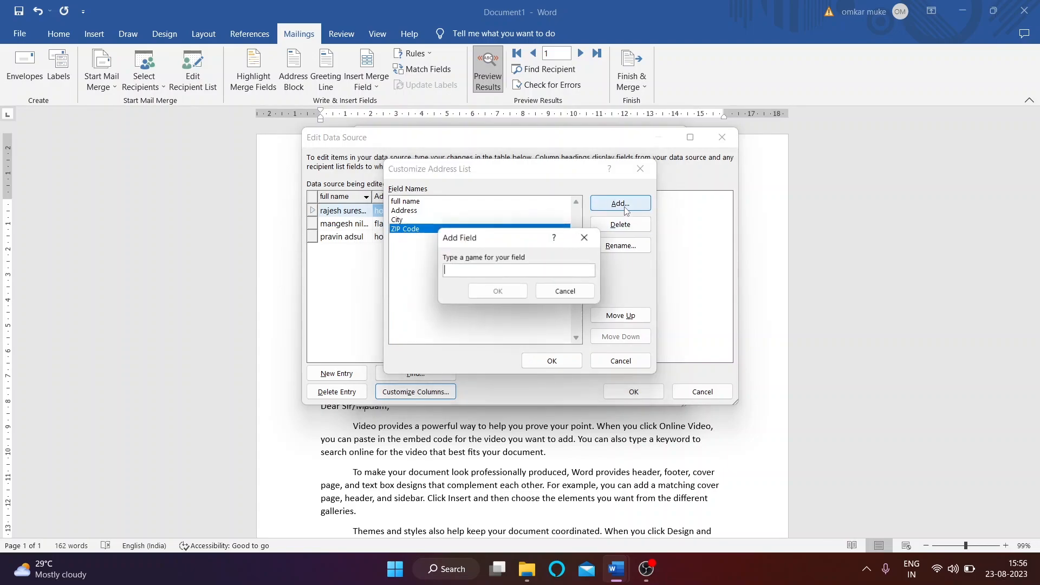
type("e")
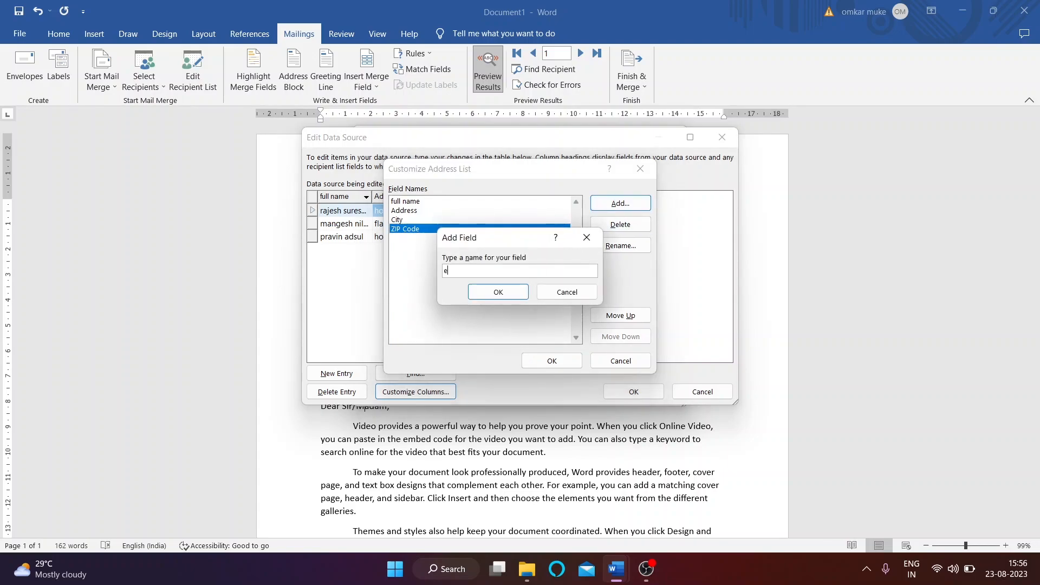
type("mi")
key("BackSpace")
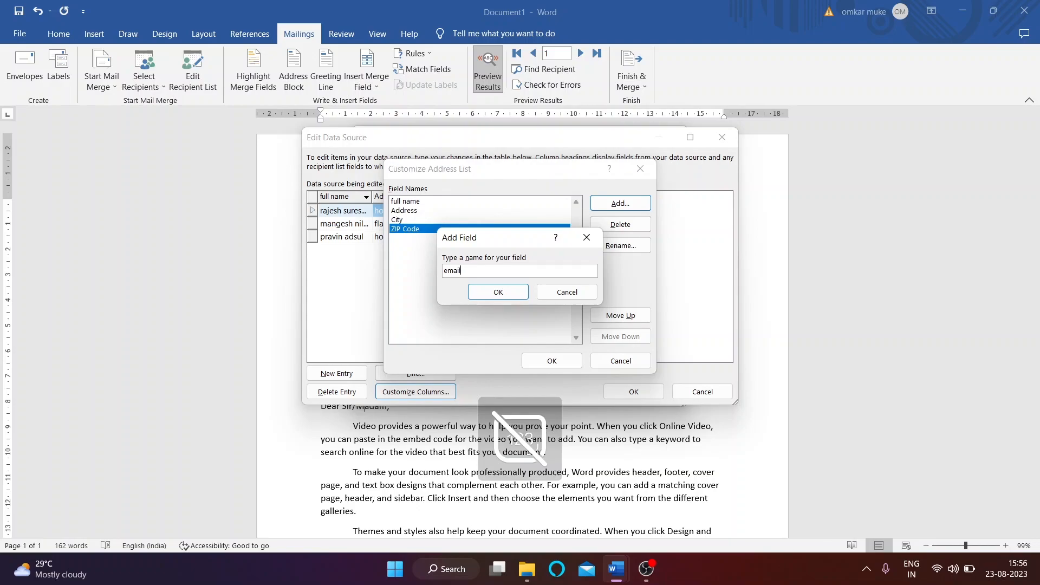
left_click(521, 291)
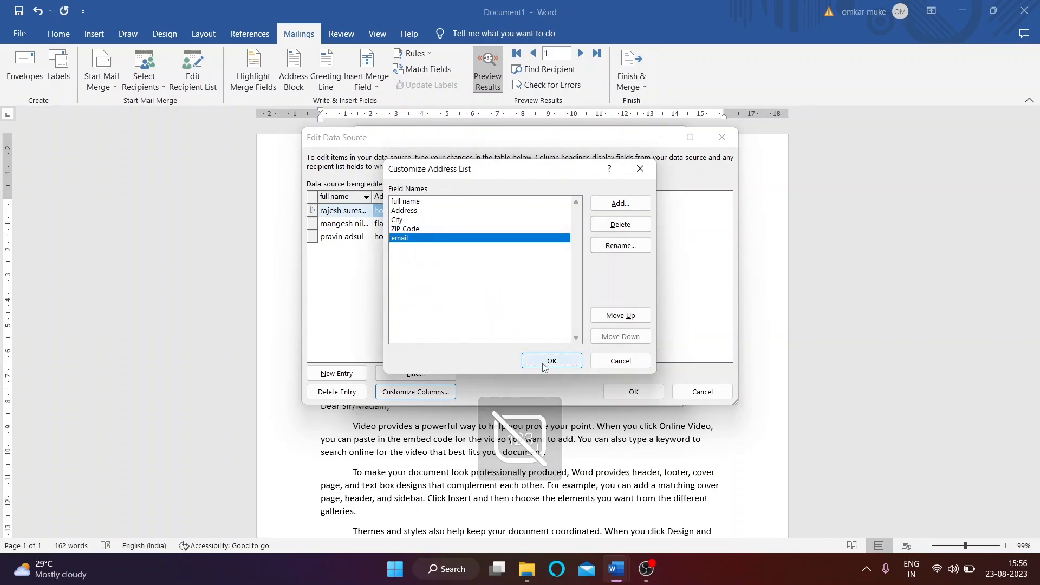
left_click(551, 362)
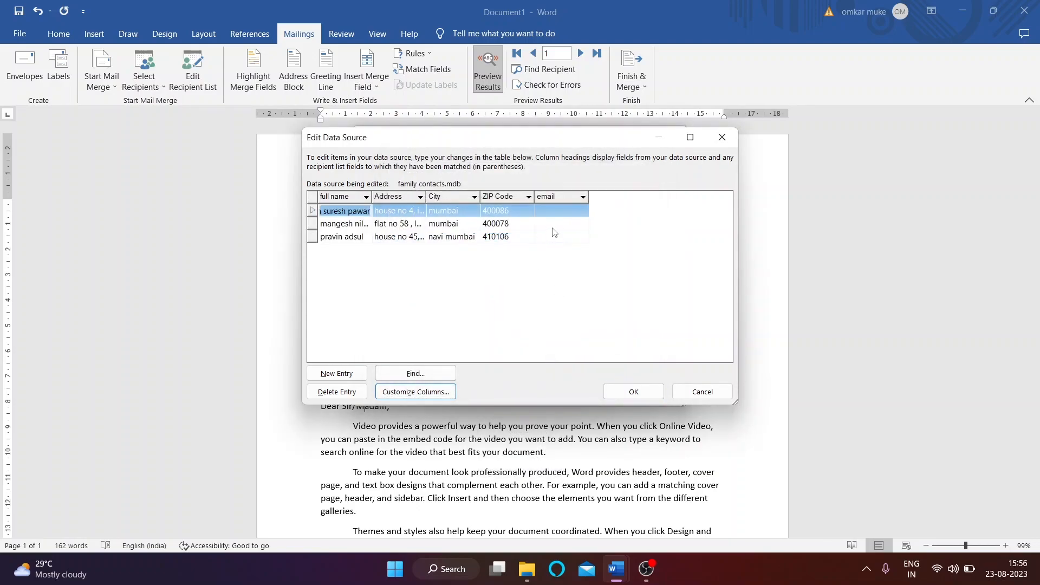
Step: Fill in the first recipient's e-mail address and save the recipient list
left_click(554, 209)
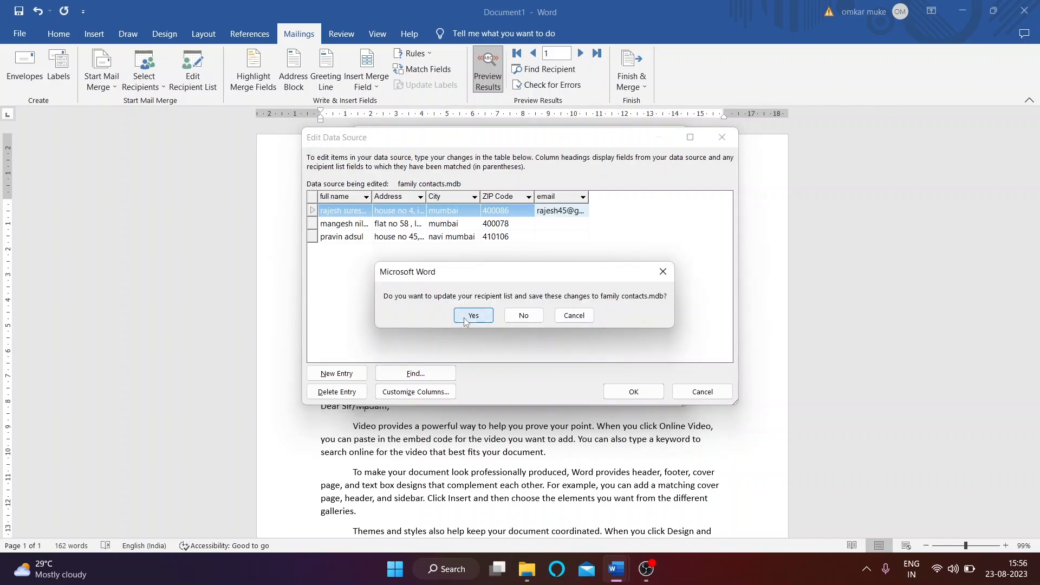
left_click(466, 318)
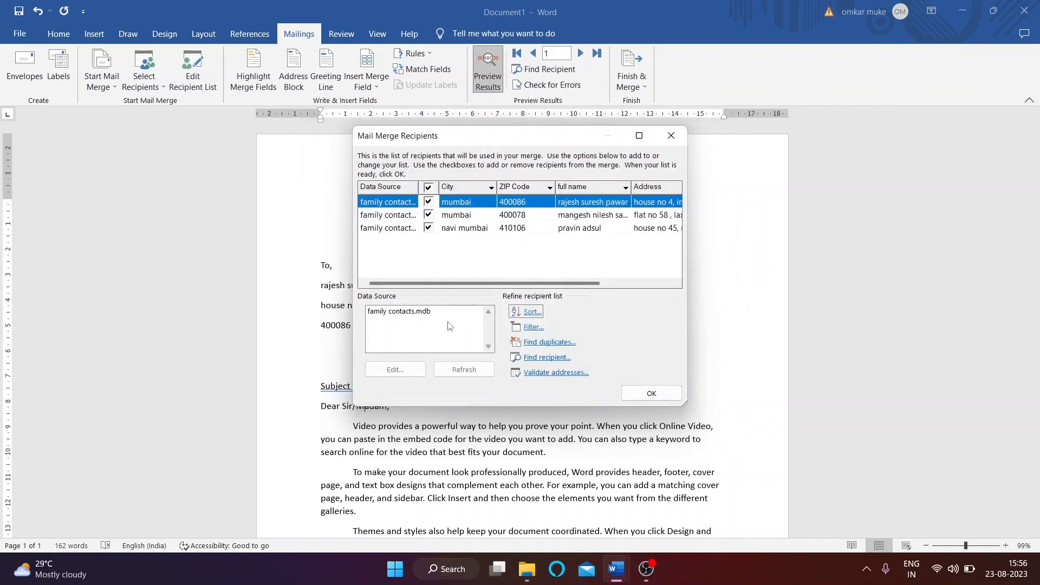
left_click(671, 136)
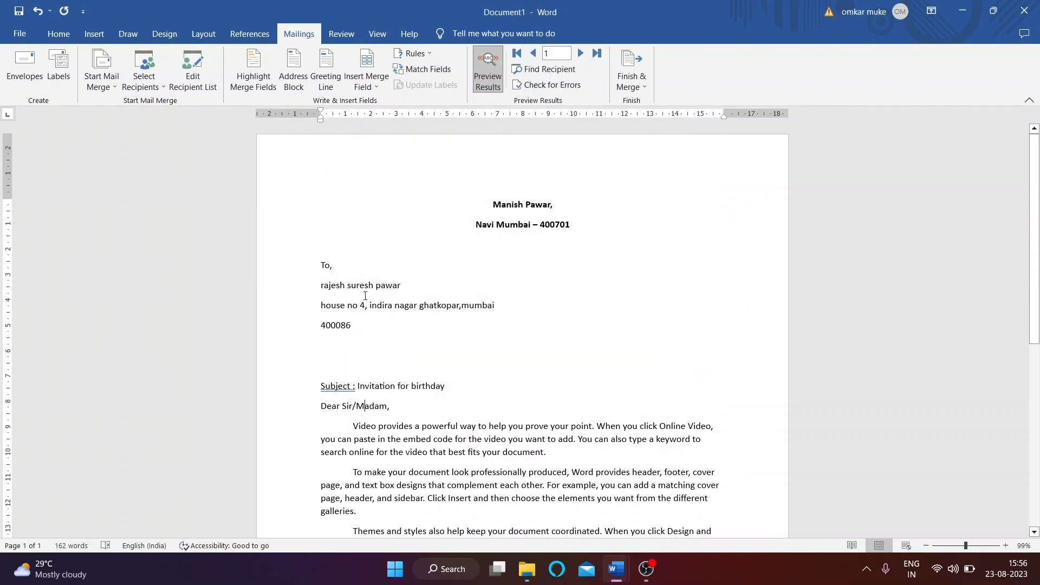
left_click(632, 76)
left_click(684, 132)
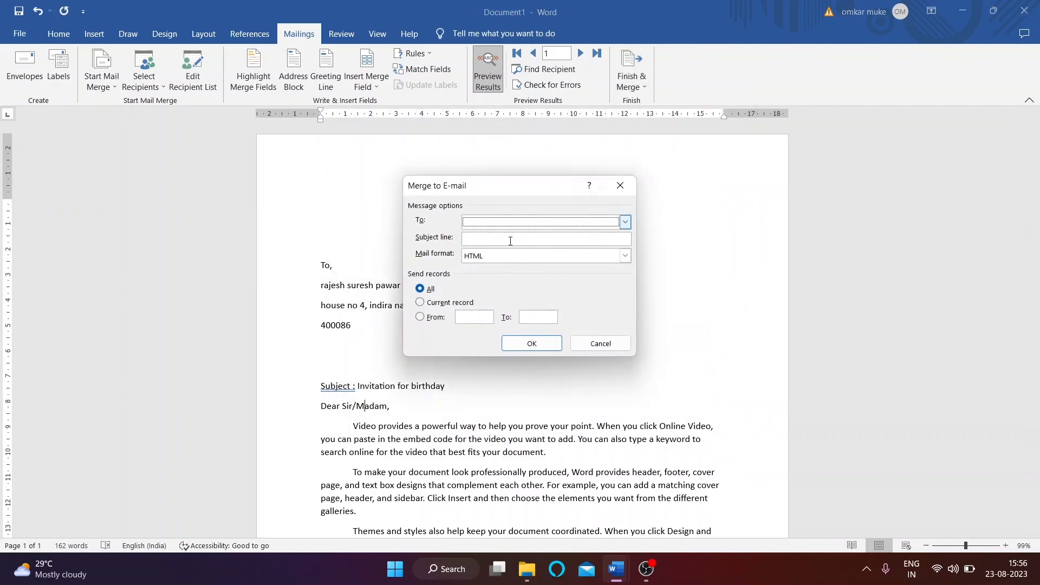
left_click(625, 222)
left_click(509, 271)
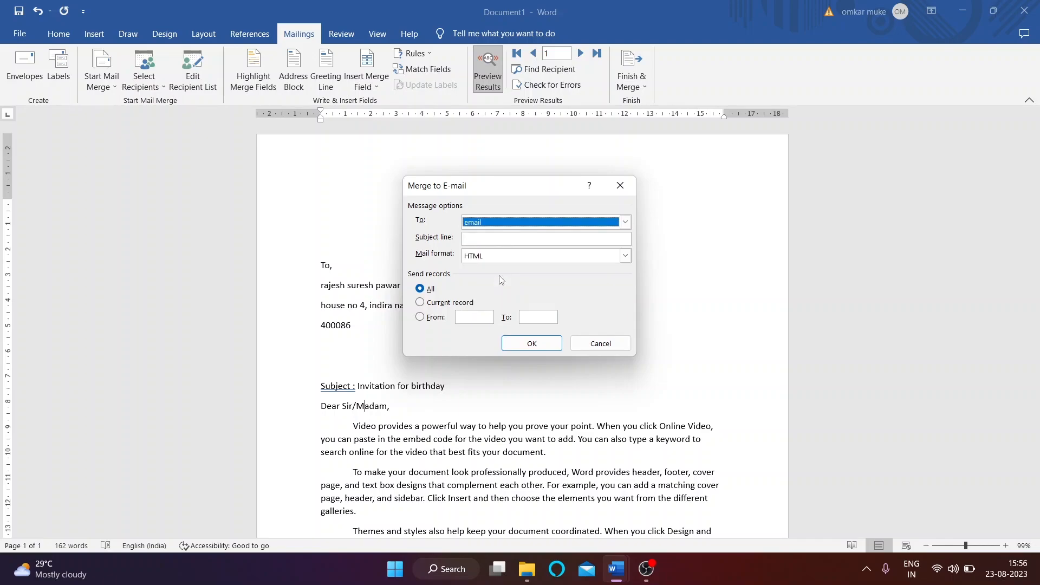
left_click(489, 239)
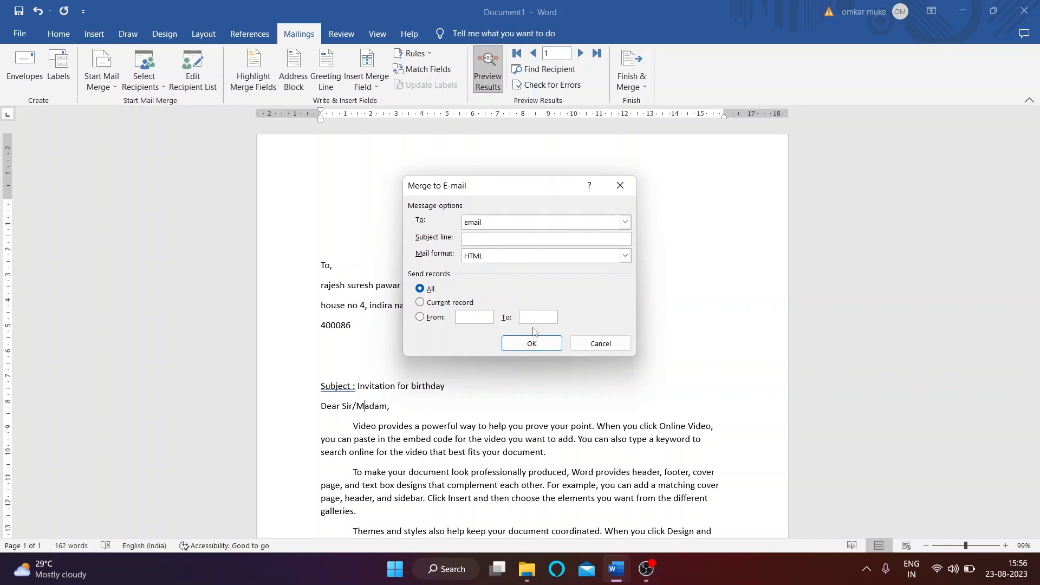
left_click(535, 343)
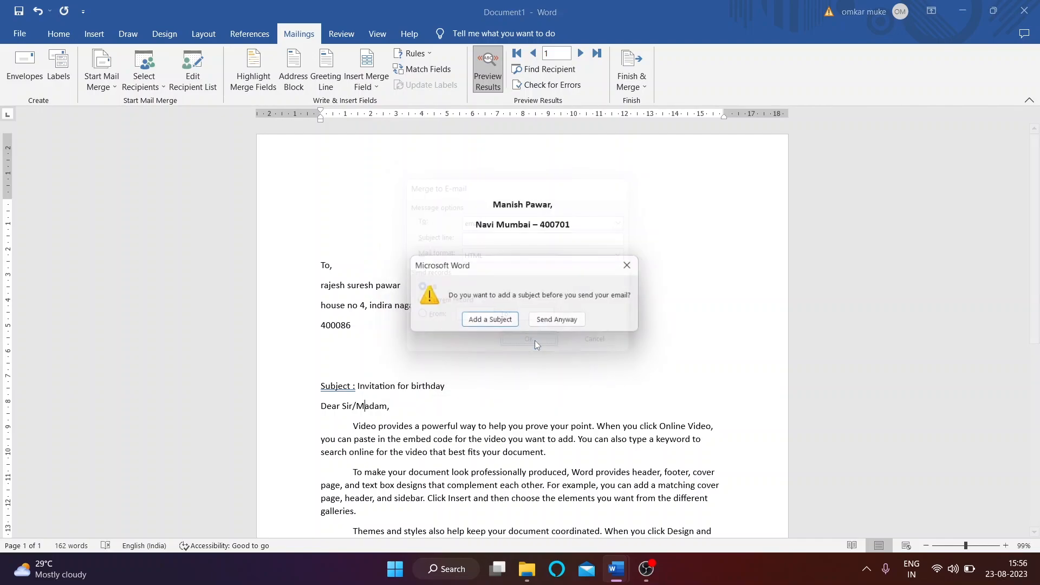
left_click(503, 321)
type("int")
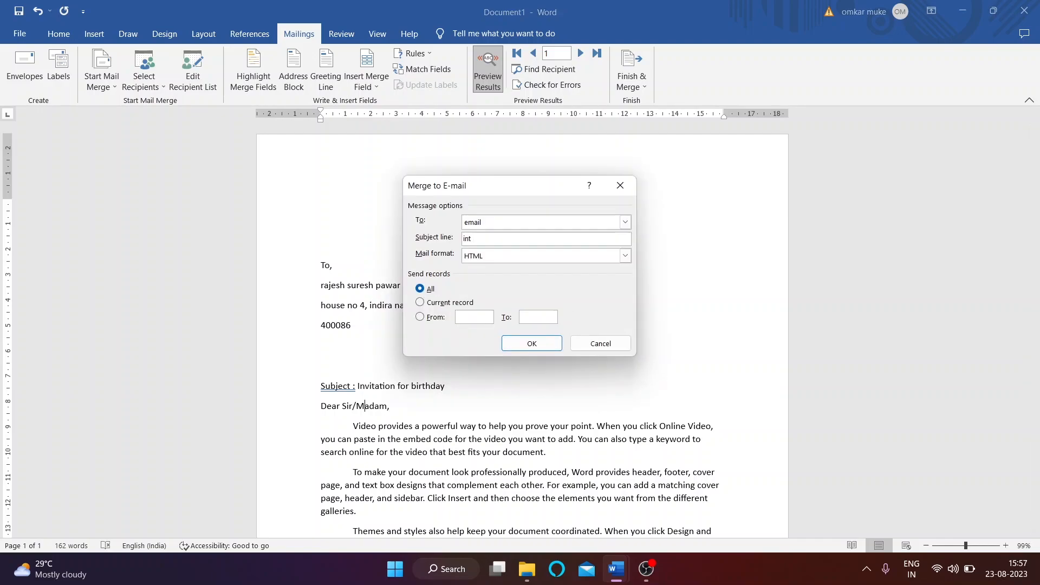
type(" for birthday")
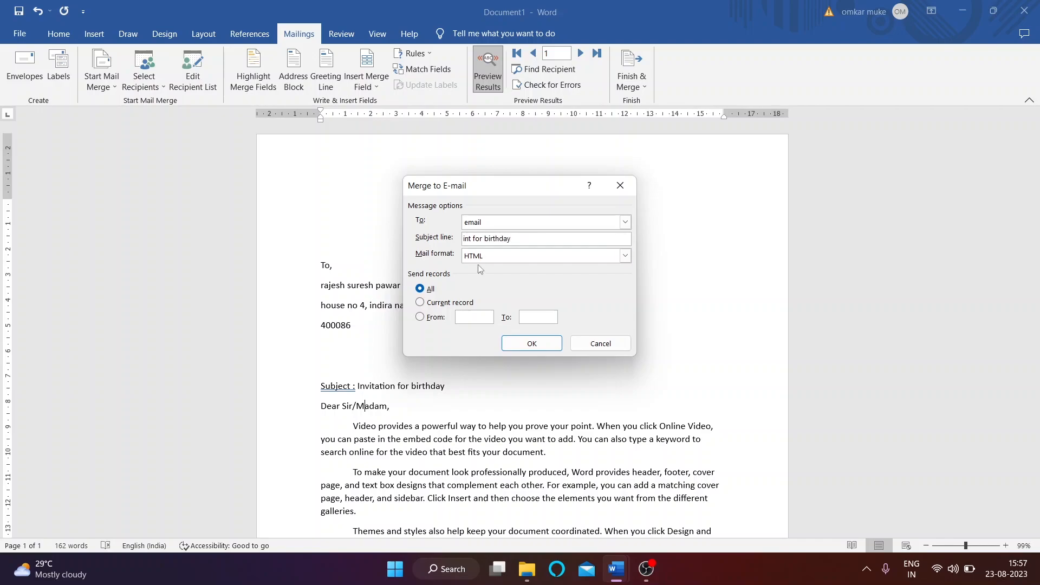
left_click(530, 344)
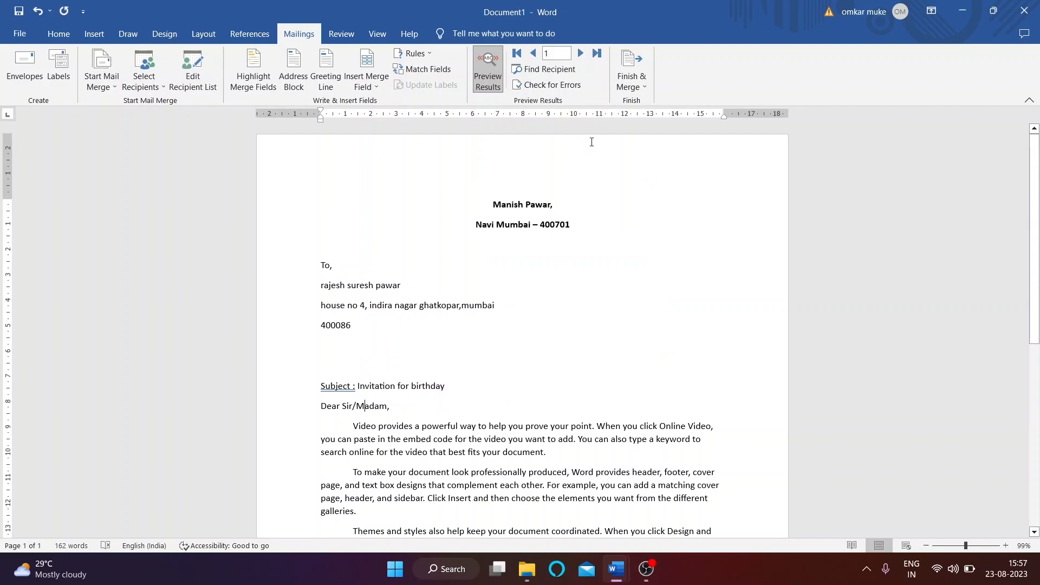
left_click(631, 81)
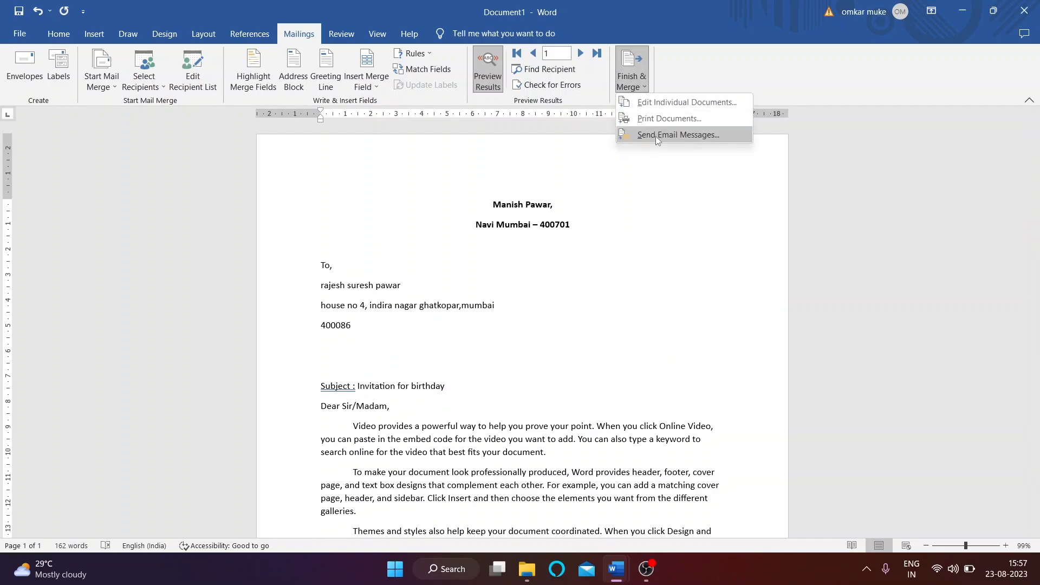
left_click(602, 264)
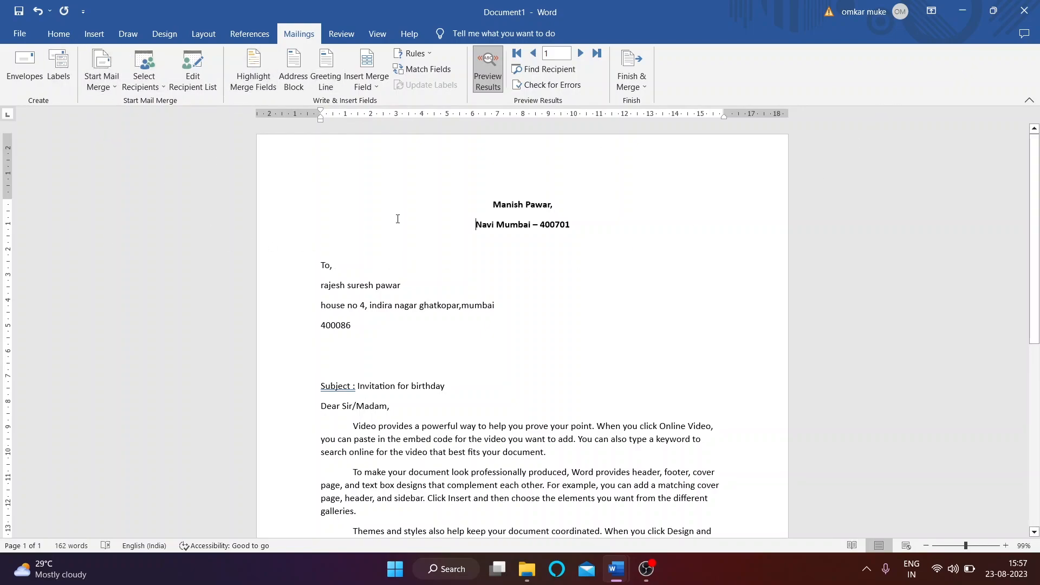
key("ctrl+a")
Step: Delete the letter text, then try the Letters and E-mail merge types
key("Delete")
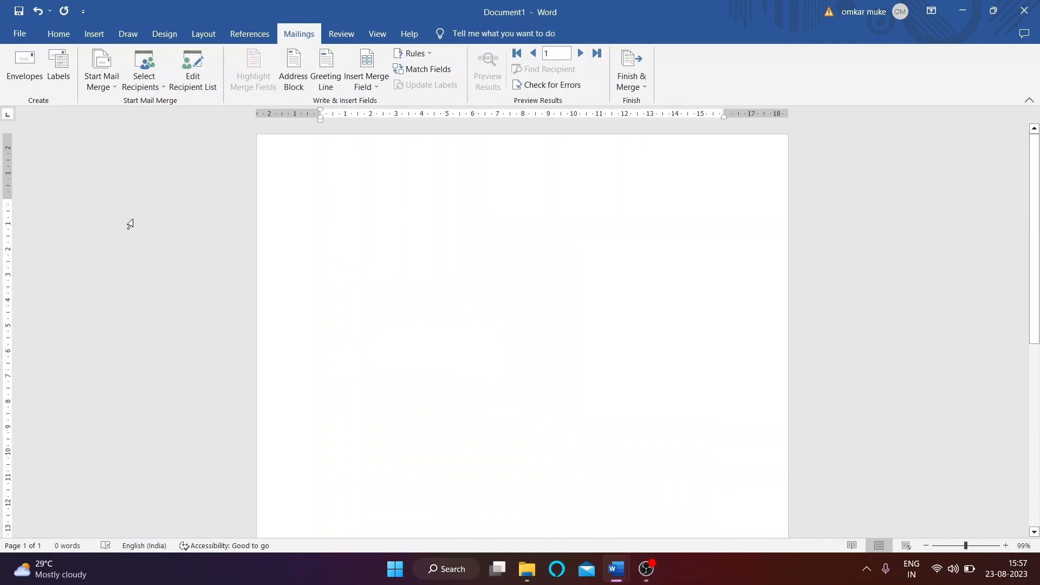
left_click(102, 76)
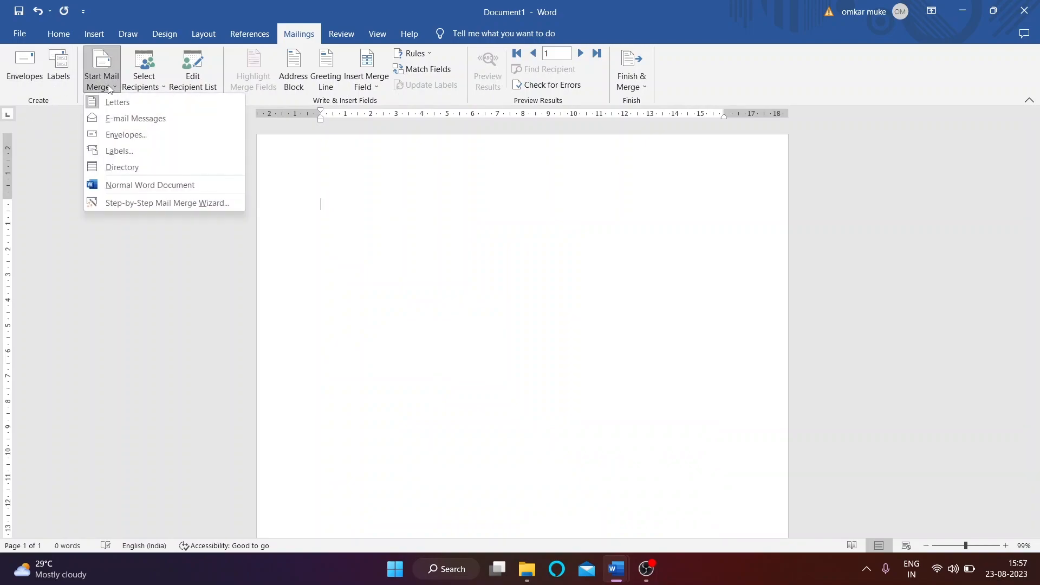
left_click(123, 102)
left_click(102, 75)
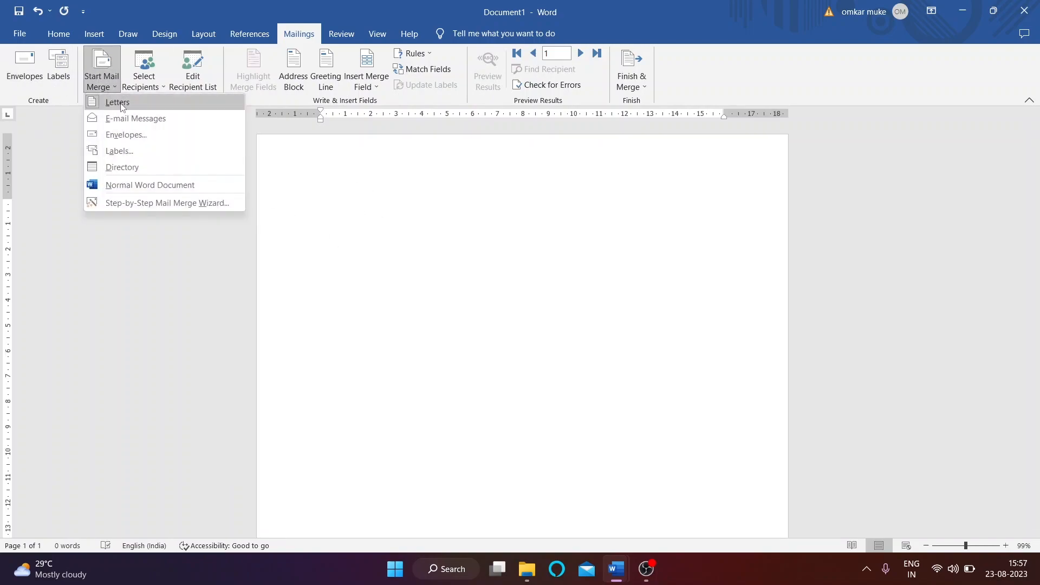
left_click(124, 118)
Step: Switch the merge to Envelopes, keeping the Size 10 envelope
left_click(101, 76)
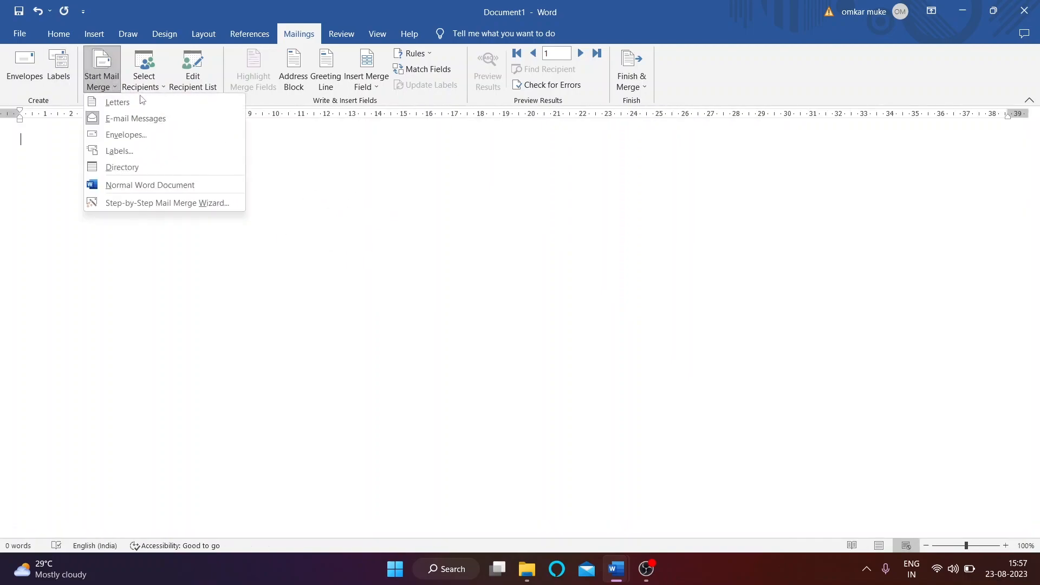
left_click(149, 135)
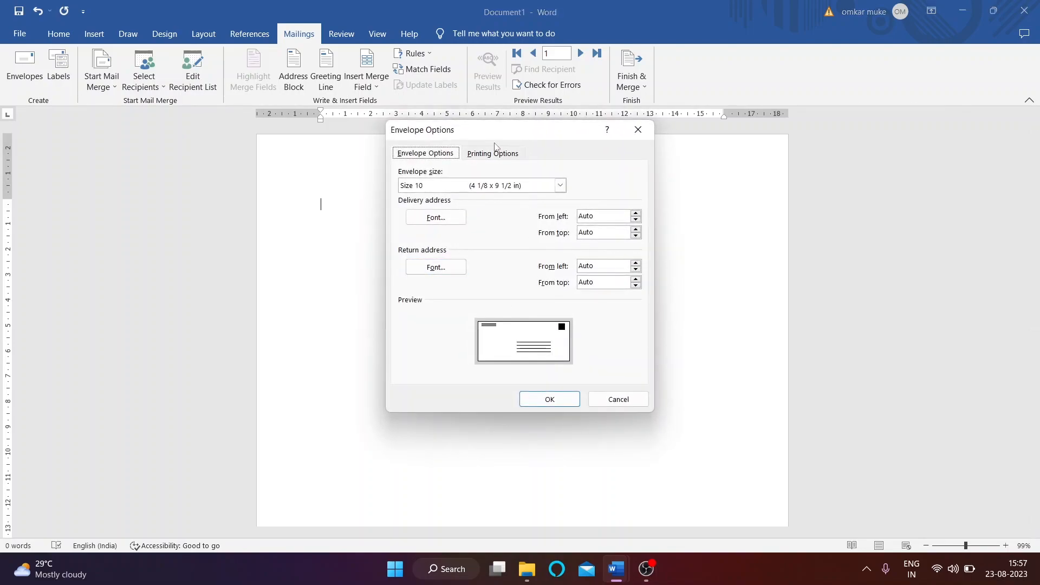
left_click(560, 186)
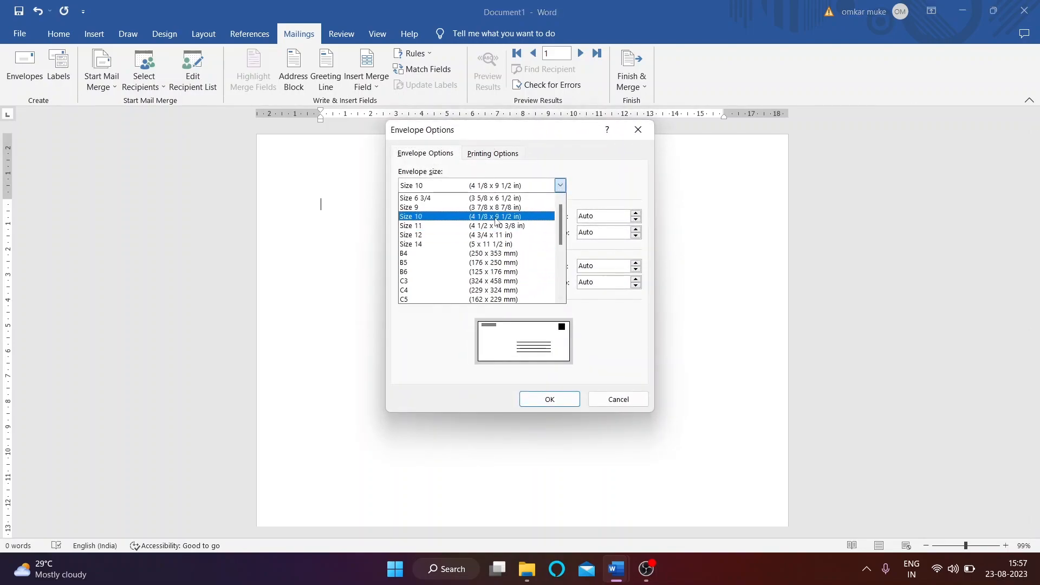
left_click(533, 217)
left_click(536, 399)
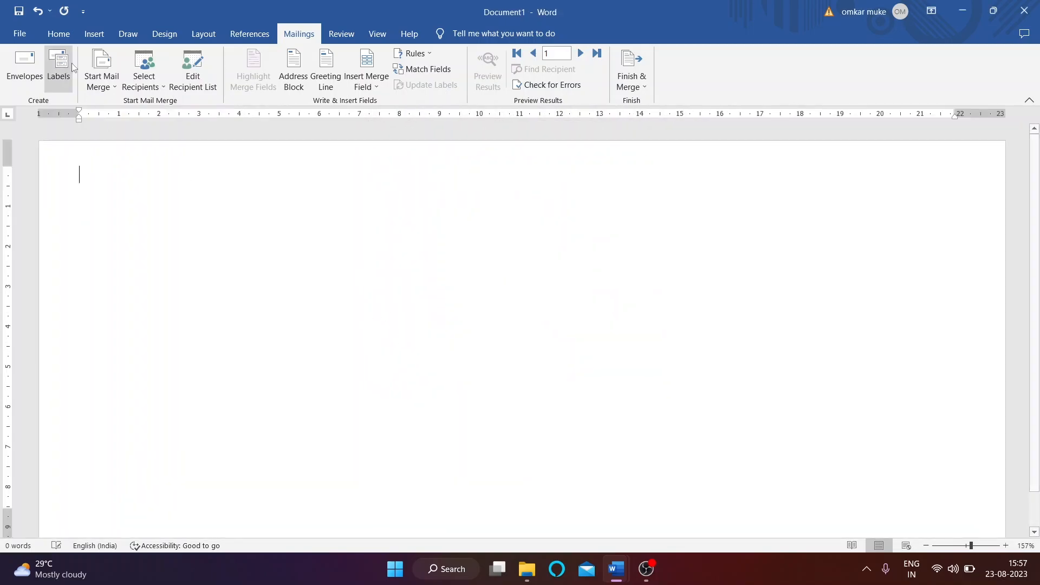
Step: Switch the merge to Labels with default label options, accepting the document-clearing warning
left_click(101, 82)
left_click(119, 150)
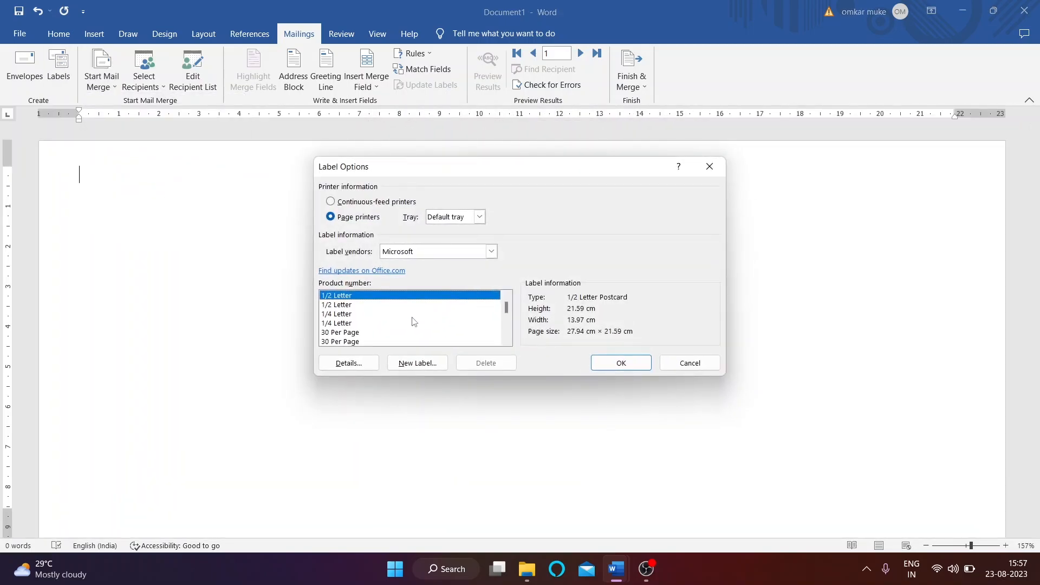
left_click(600, 364)
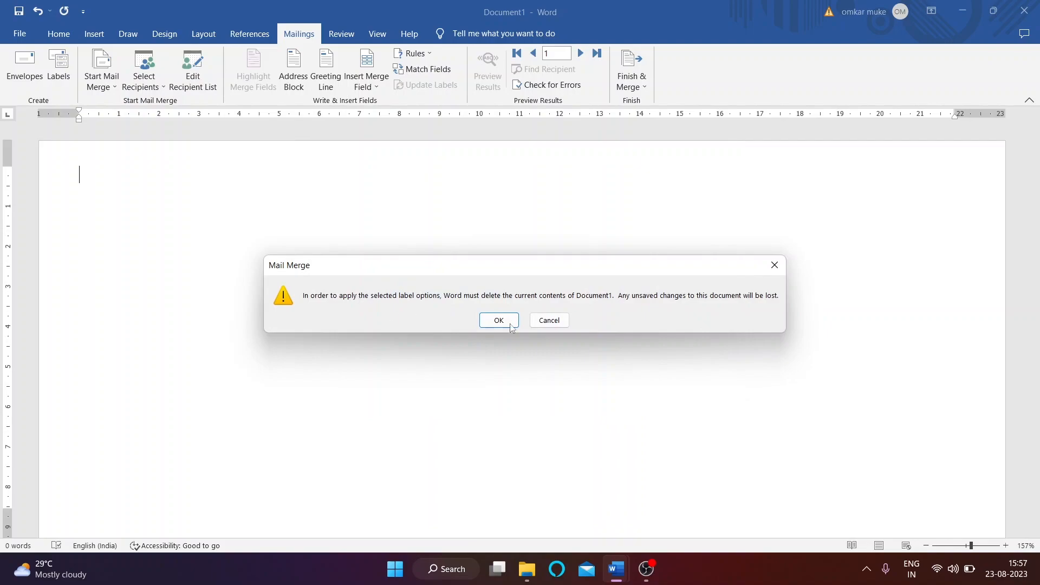
left_click(773, 265)
left_click(144, 76)
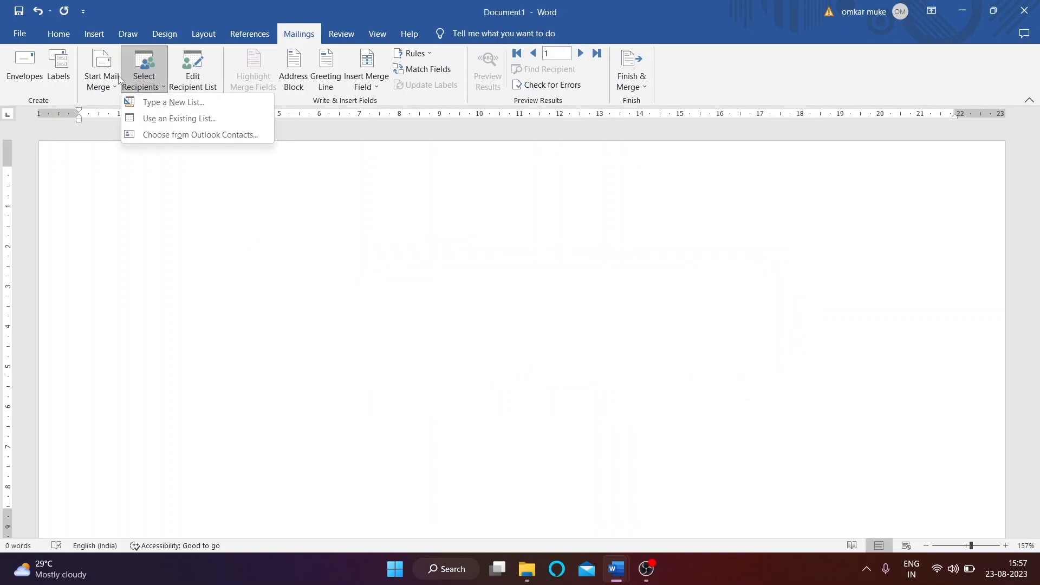
Step: Try the Directory type, then revert to a Normal Word Document
left_click(101, 81)
left_click(132, 165)
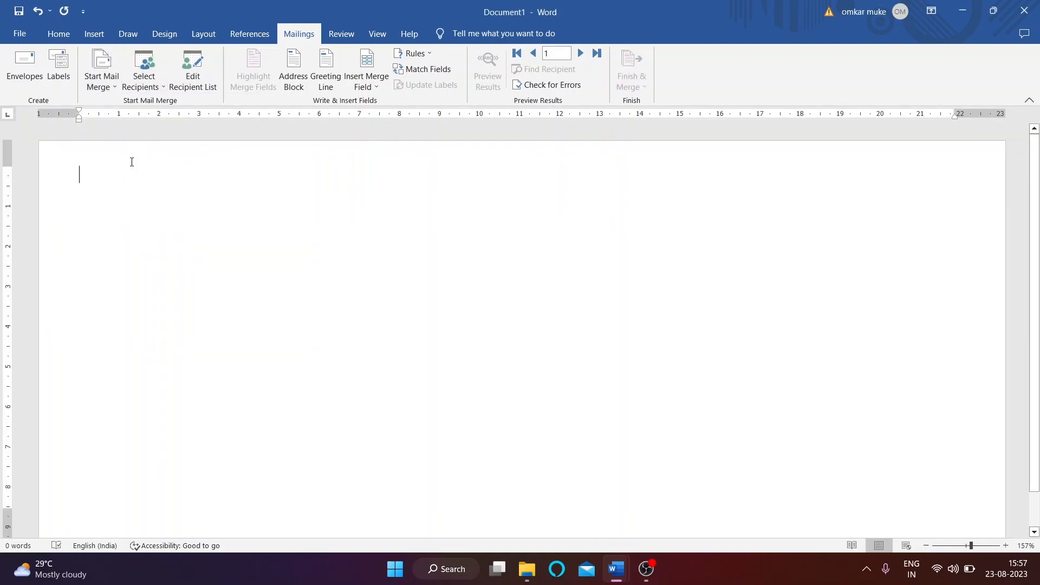
left_click(102, 82)
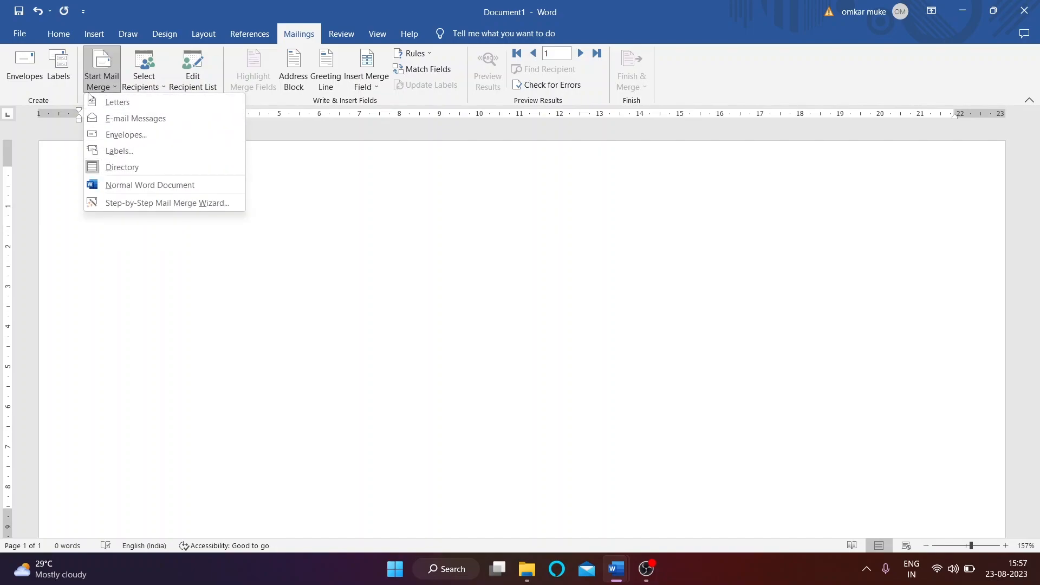
left_click(306, 180)
left_click(101, 73)
left_click(170, 186)
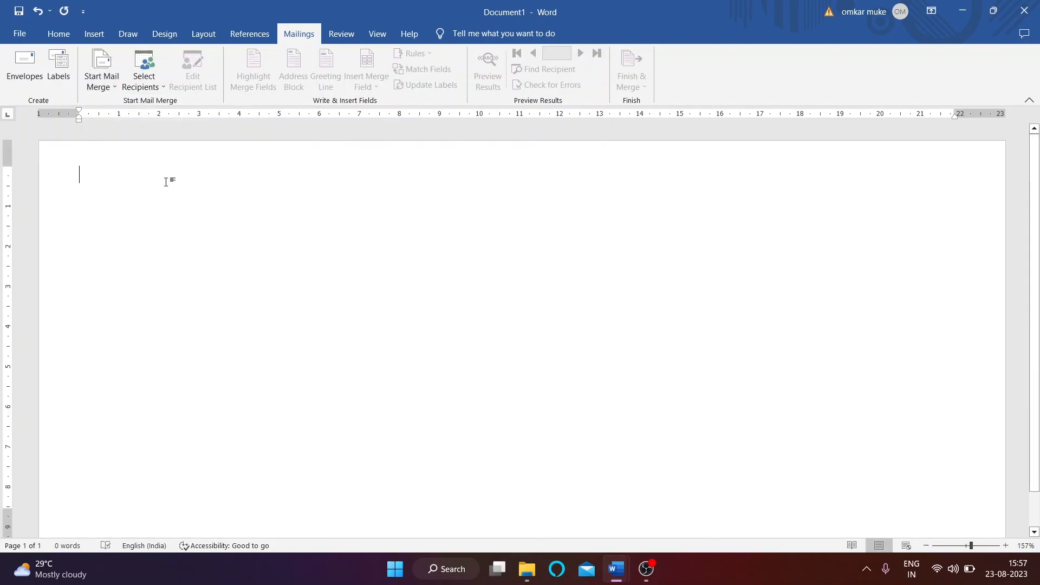
left_click(111, 74)
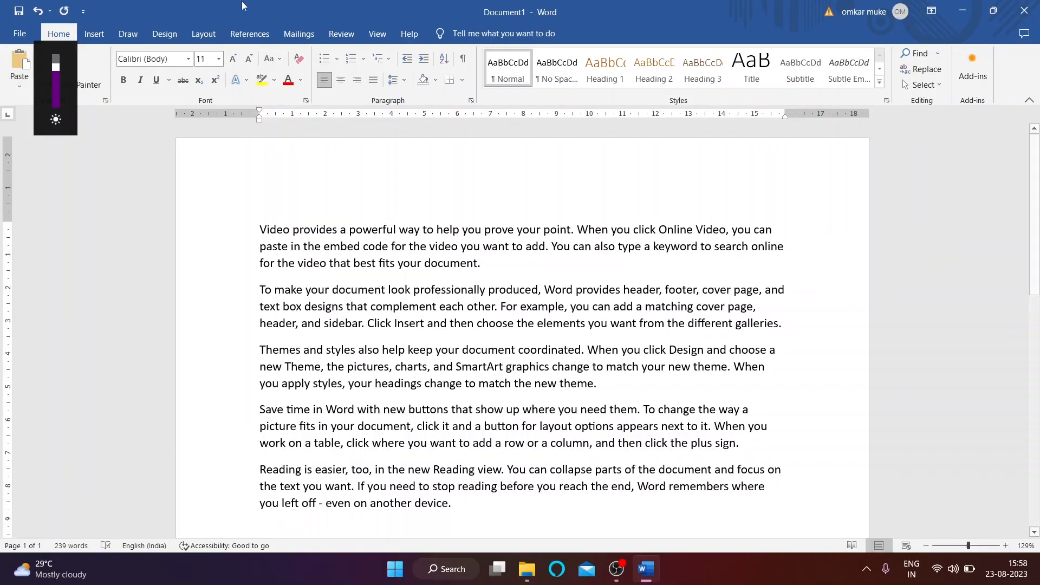
Step: On the Review tab, add a new first line reading 'Lal kila ahe kuthe'
left_click(341, 33)
left_click(198, 172)
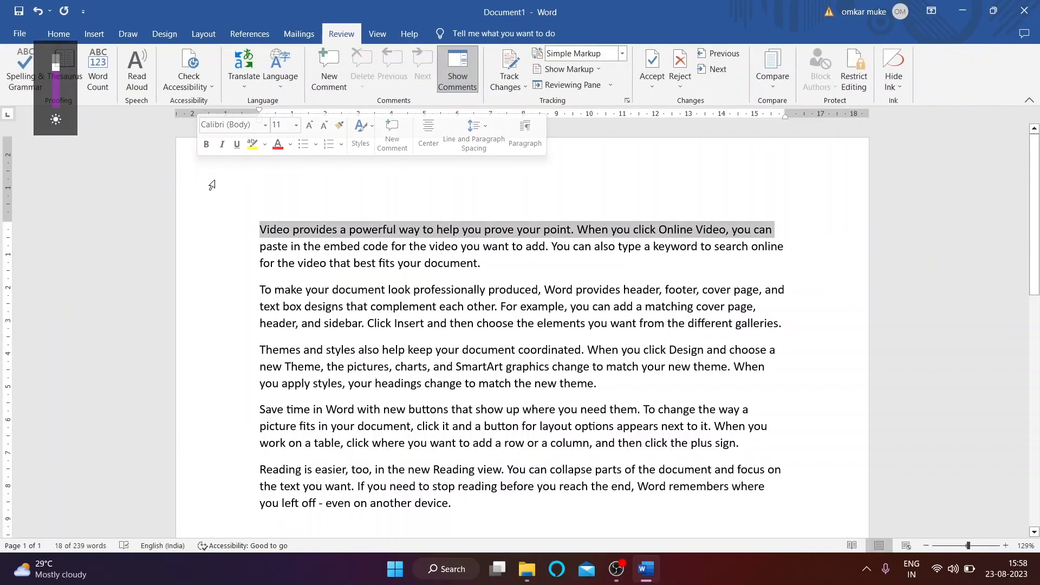
left_click(281, 226)
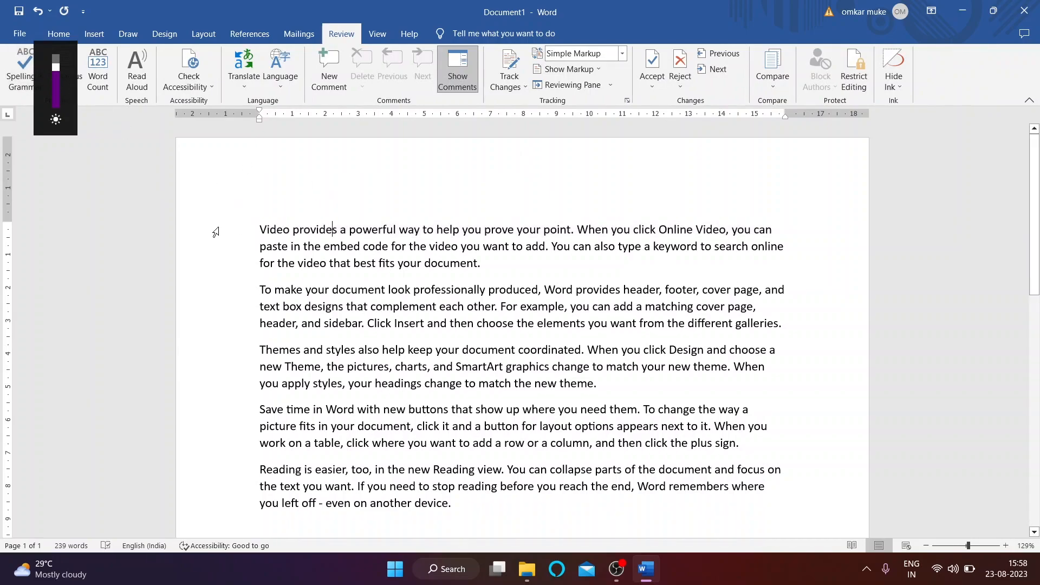
key("Return")
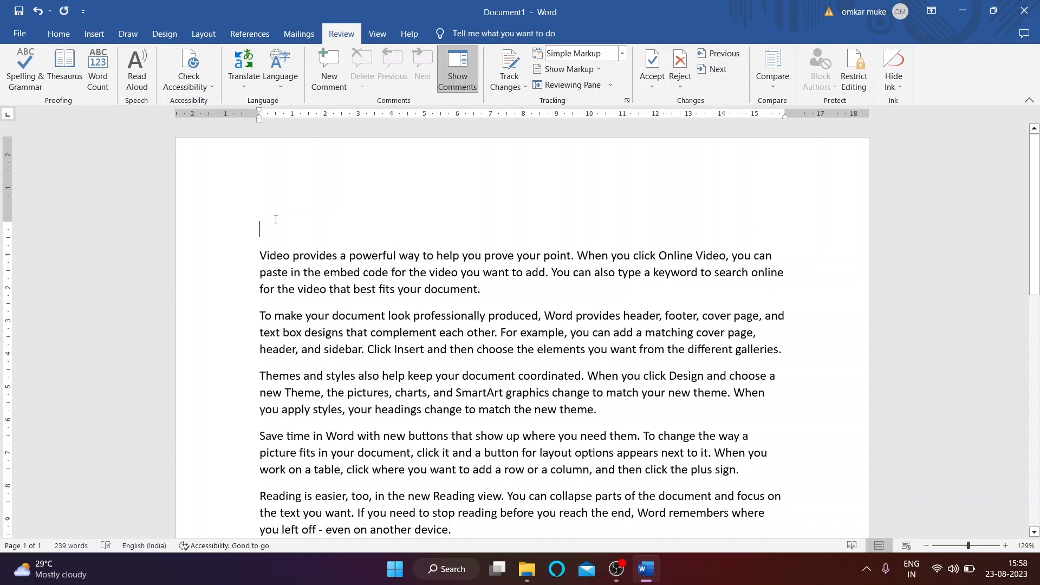
type("Lal kila ahe kuthe")
Step: Run Spelling & Grammar, close the Proofing pane, and add an empty line below
left_click(22, 70)
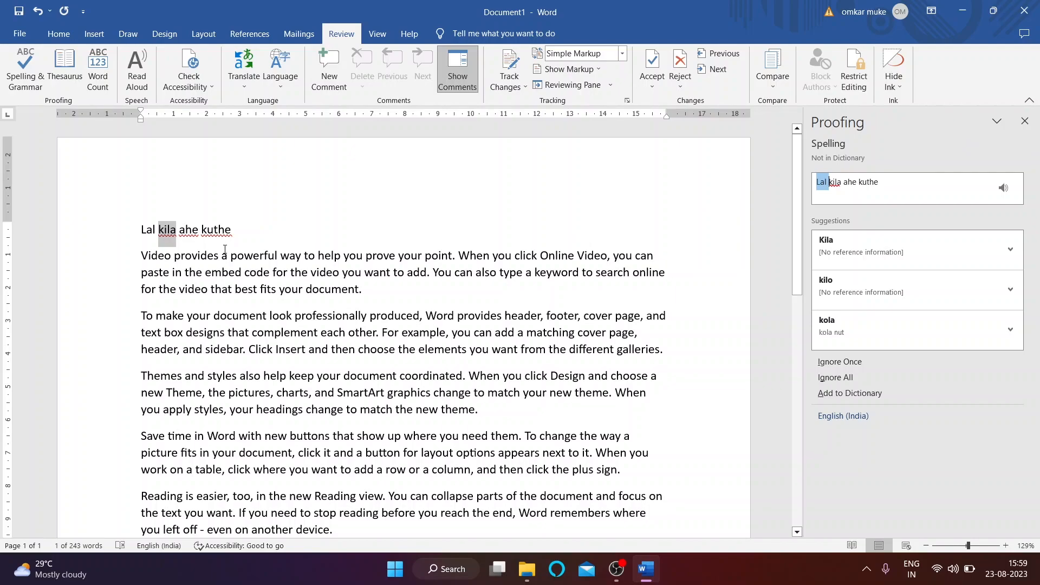
left_click(237, 232)
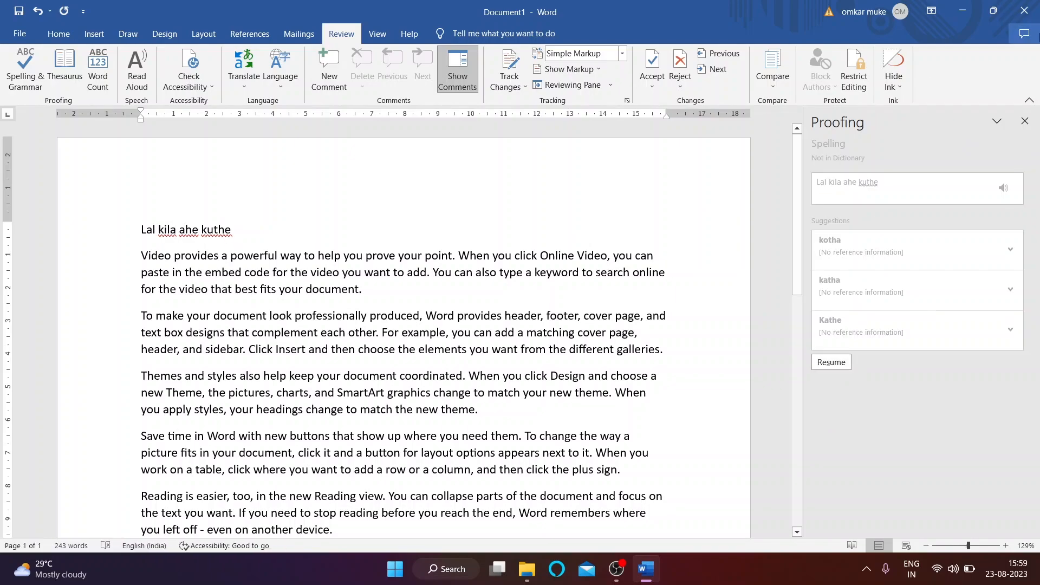
left_click(1024, 121)
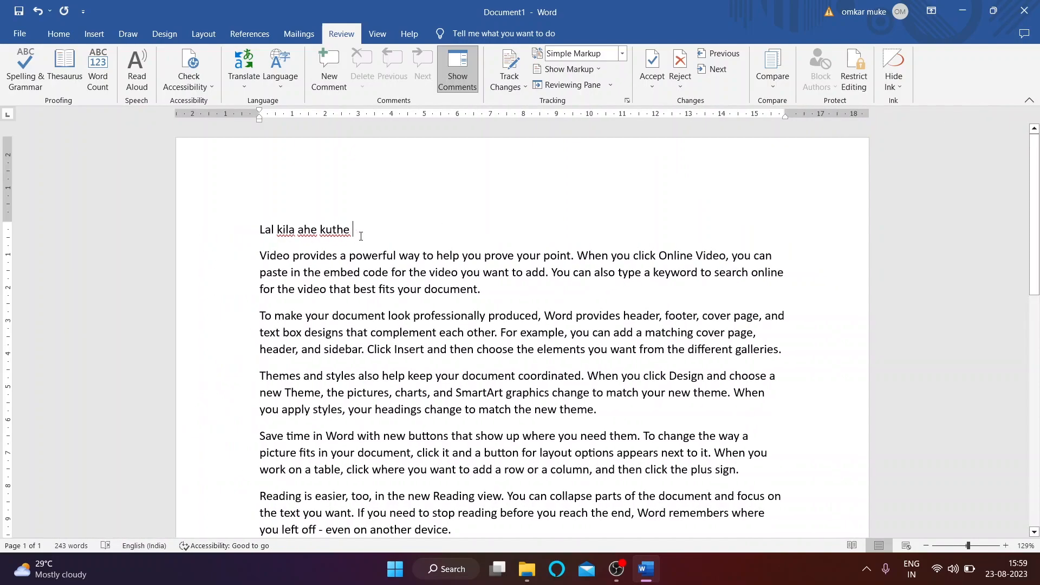
key("Return")
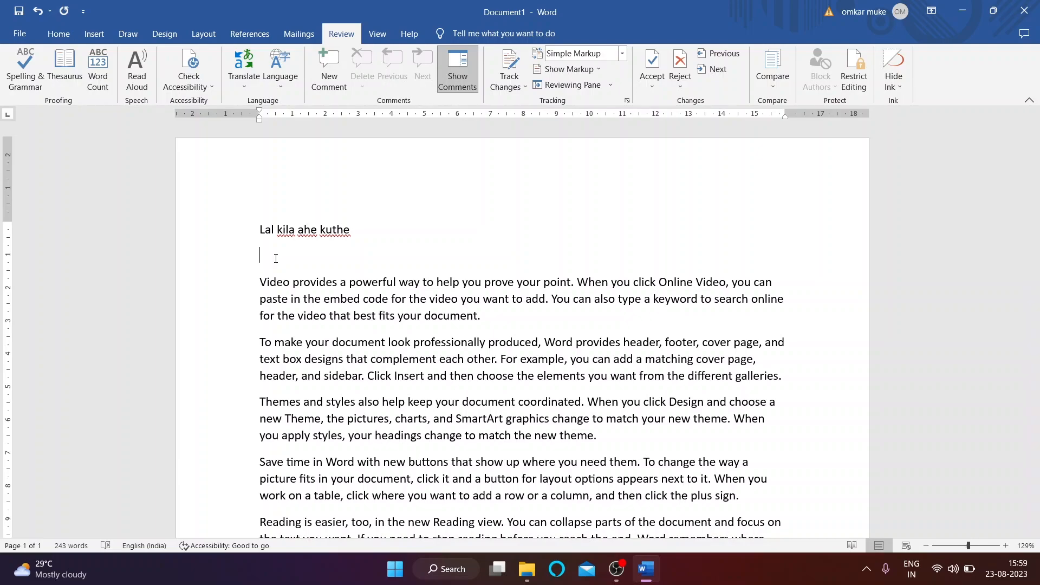
Step: Type misspelled versions of mouse, mobile and watch on separate lines
type("mose")
key("Return")
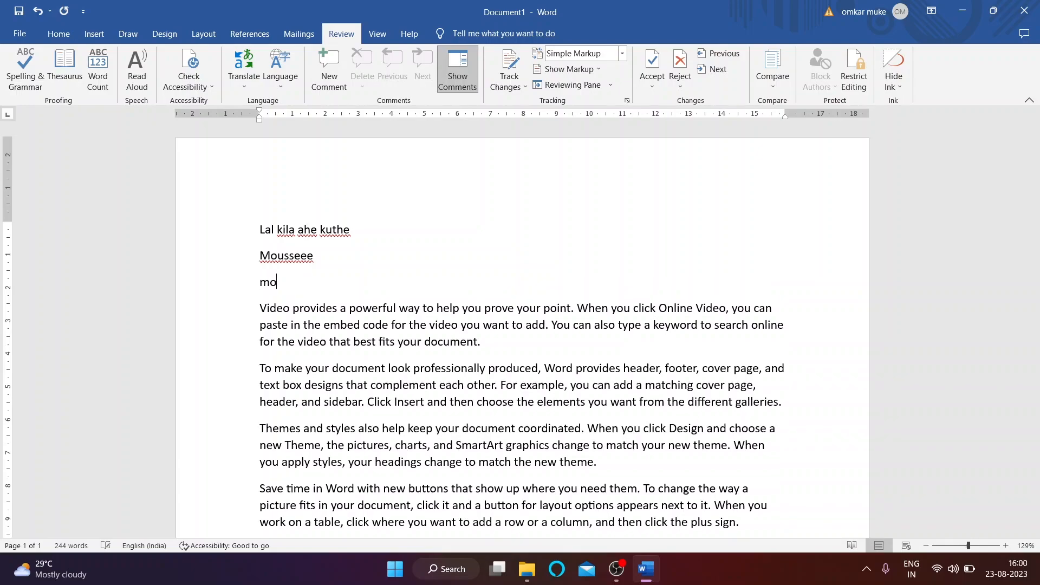
type("moovil")
key("Return")
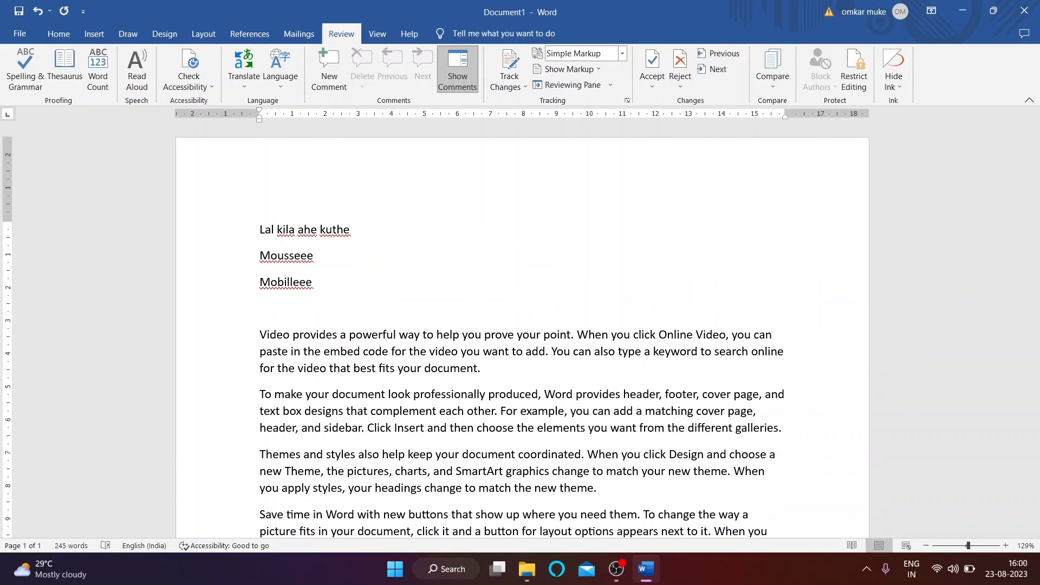
type("wa")
key("Return")
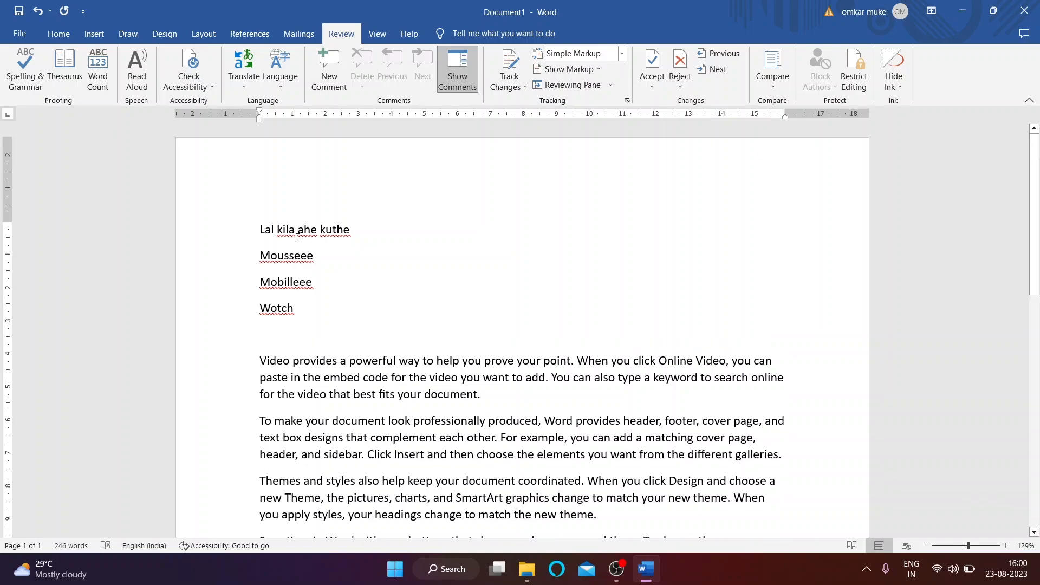
left_click_drag(257, 256, 319, 256)
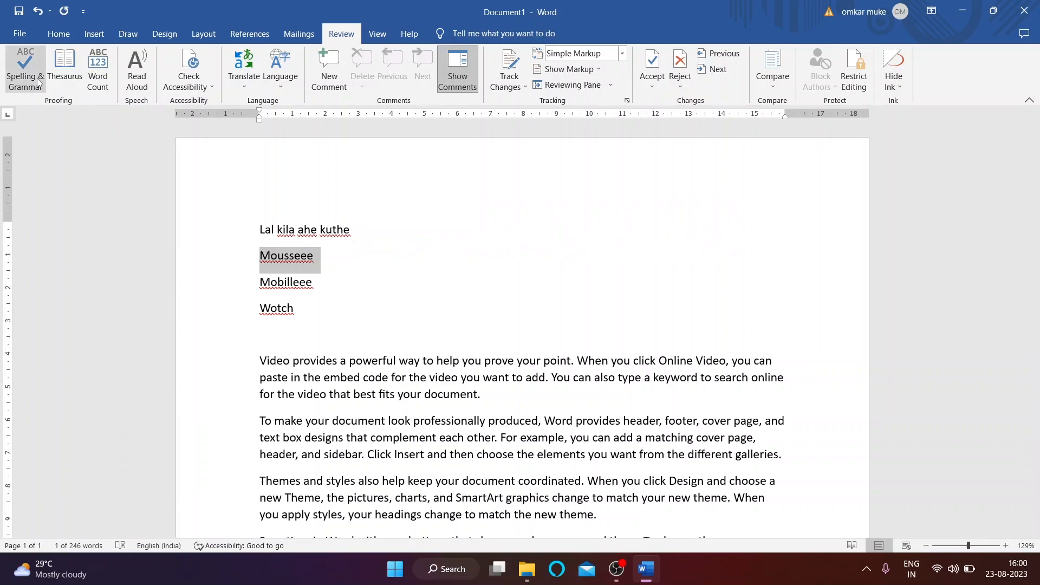
Step: Spell-check and correct the words to Mouse, Mobiles and Watch
left_click(37, 81)
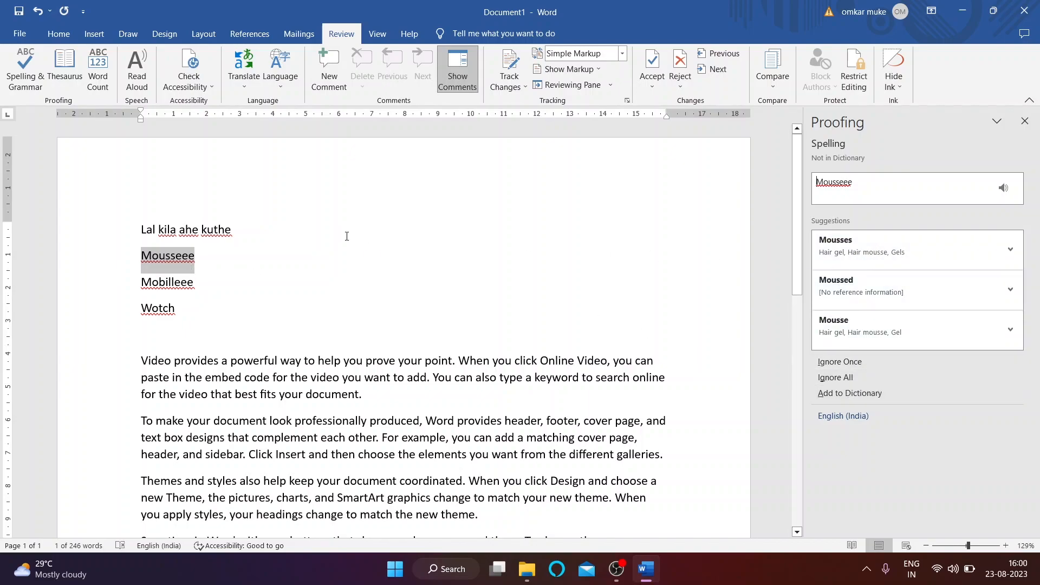
left_click(174, 262)
left_click_drag(142, 259, 186, 262)
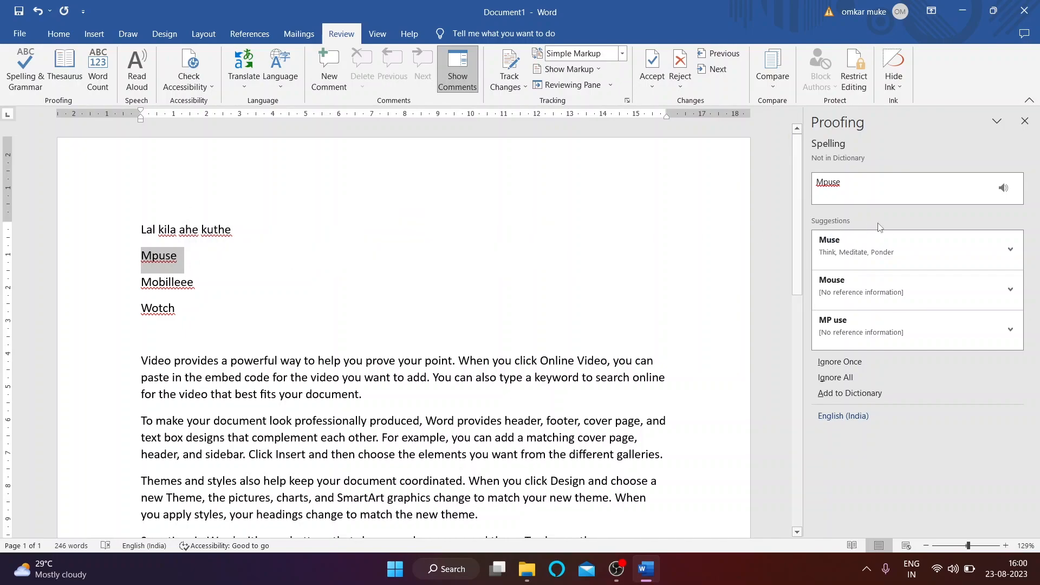
left_click(856, 280)
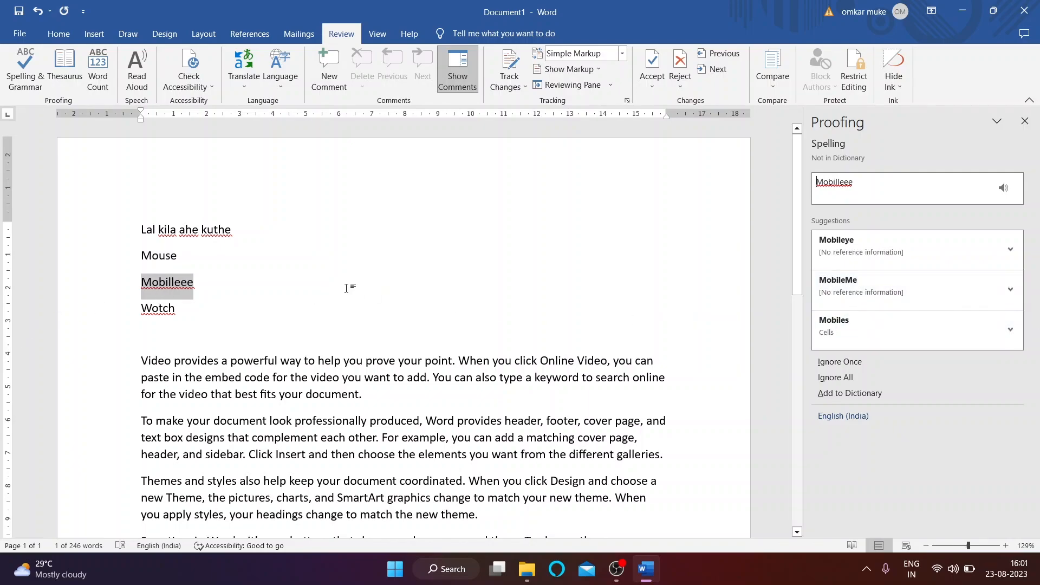
left_click(876, 321)
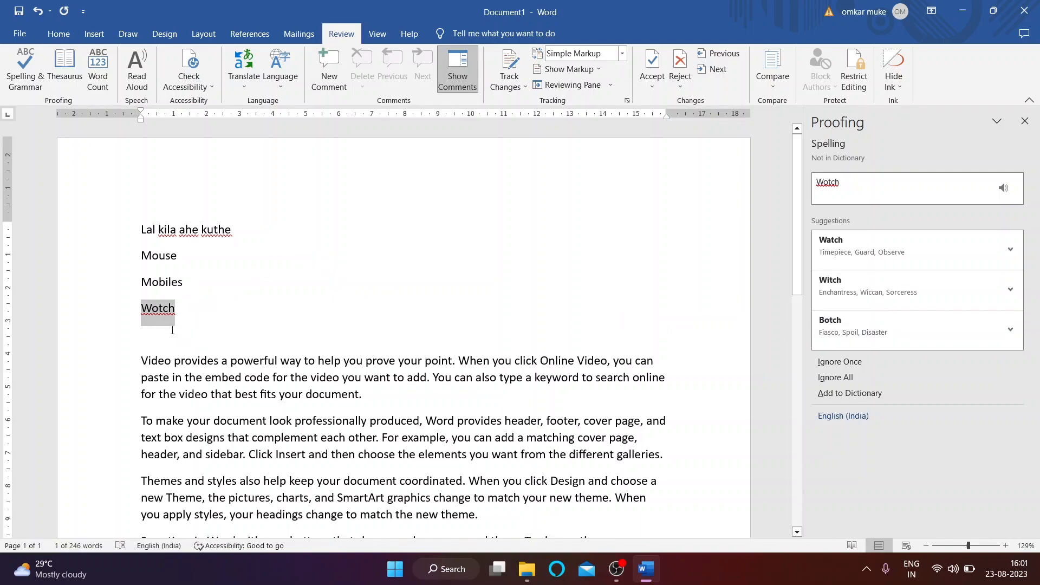
left_click(864, 244)
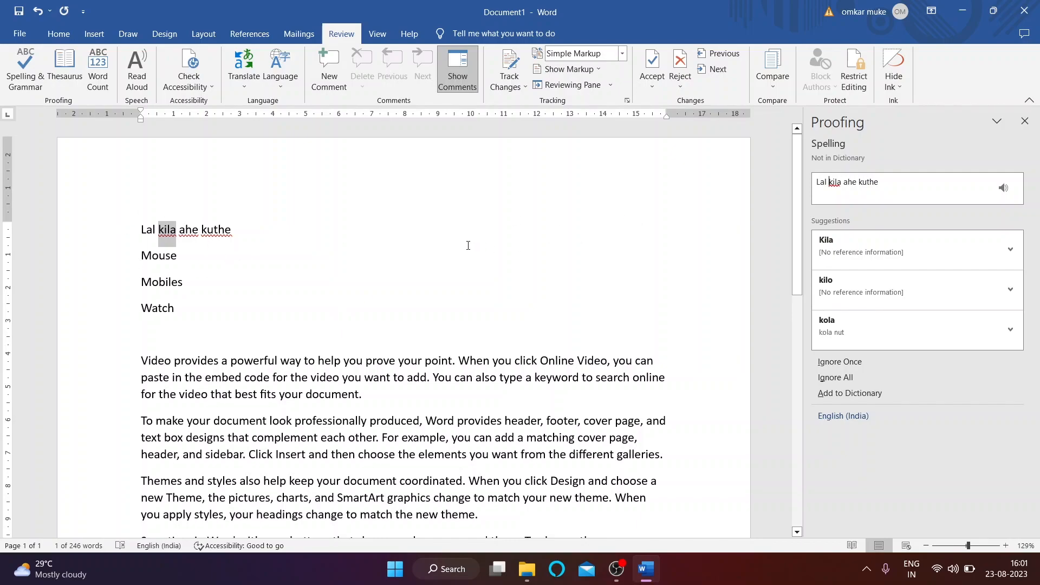
Step: Ignore kila, ahe and kuthe, finish the check, then rerun it
left_click(843, 362)
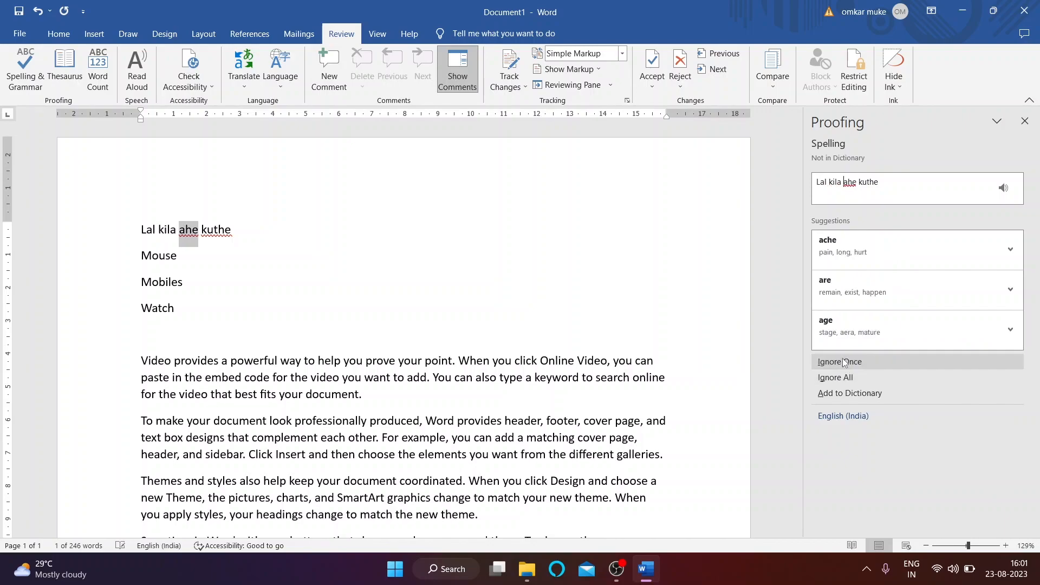
left_click(843, 362)
left_click(837, 359)
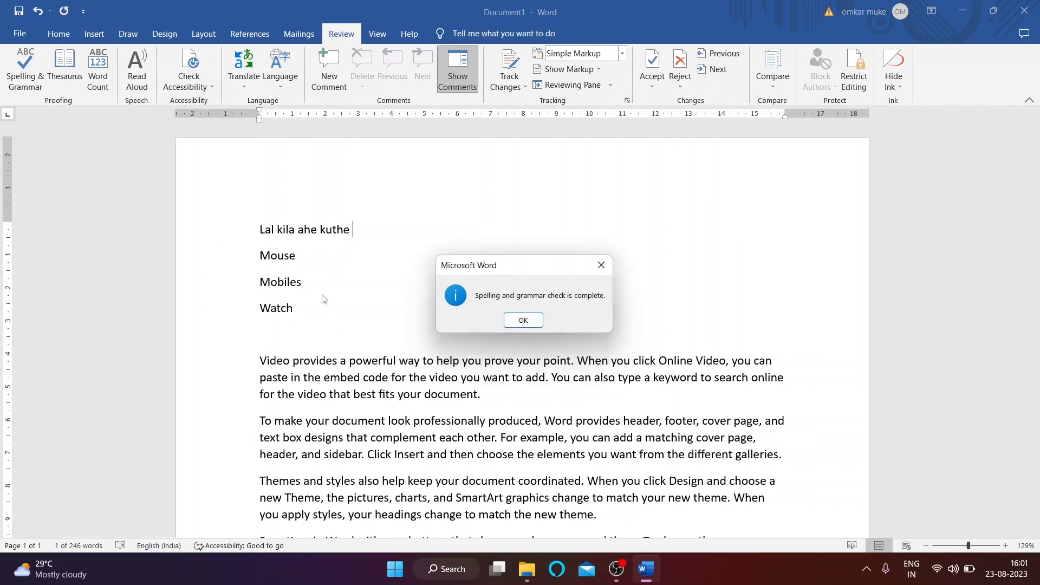
left_click(531, 319)
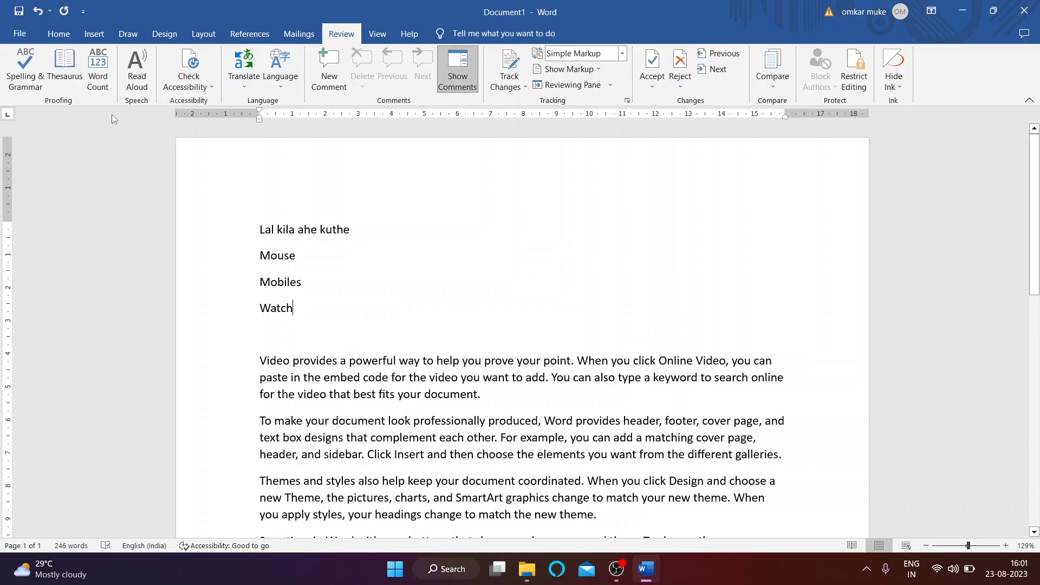
left_click(25, 68)
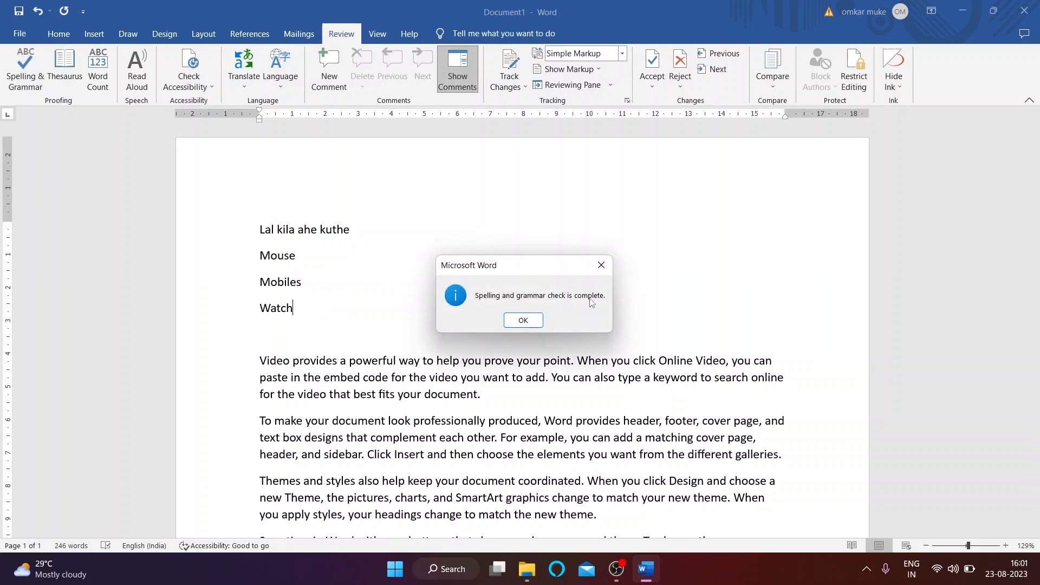
left_click(529, 322)
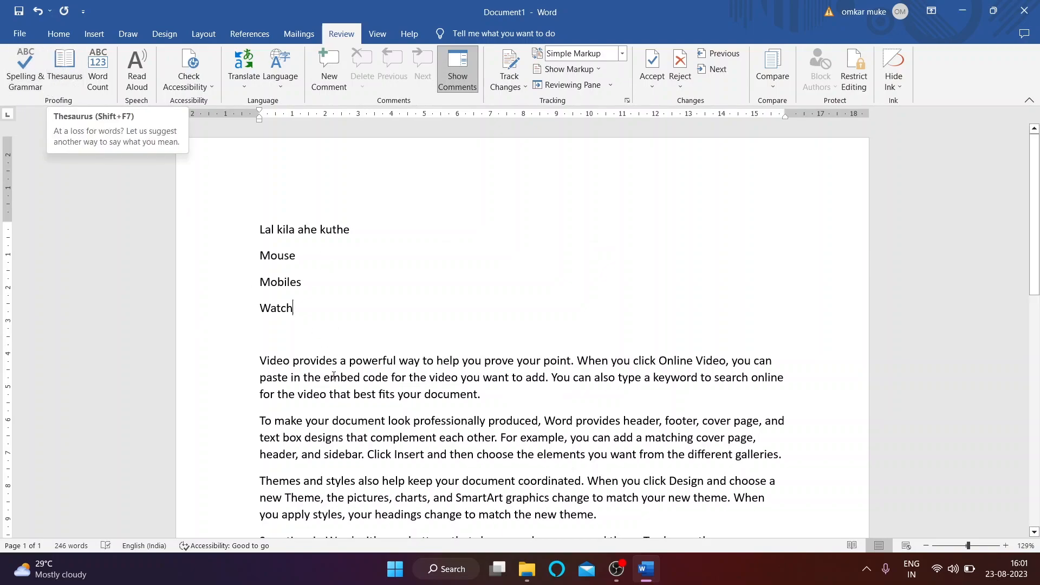
scroll(239, 319, "down", 1)
left_click_drag(254, 318, 291, 323)
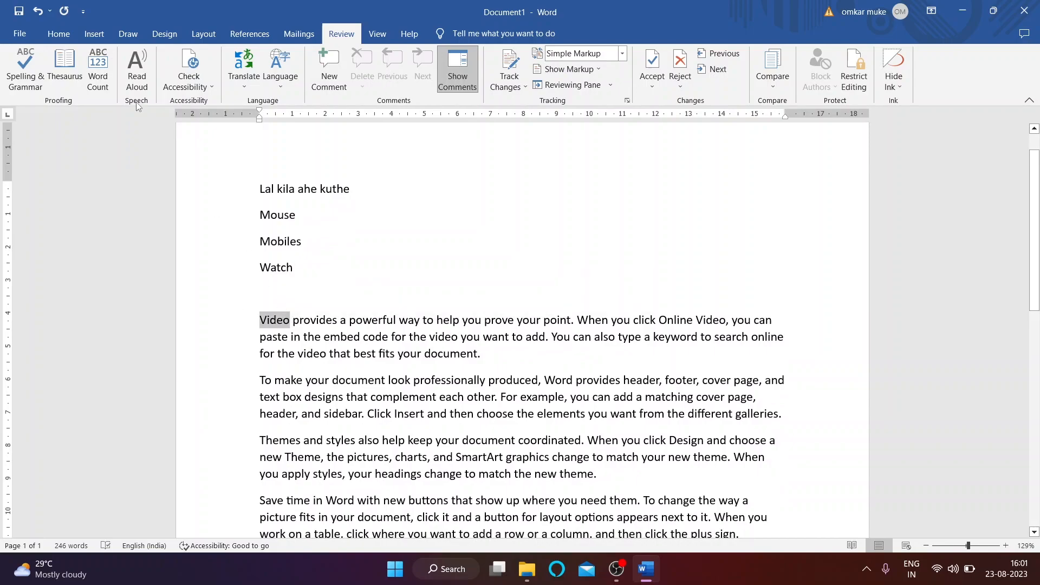
left_click(64, 74)
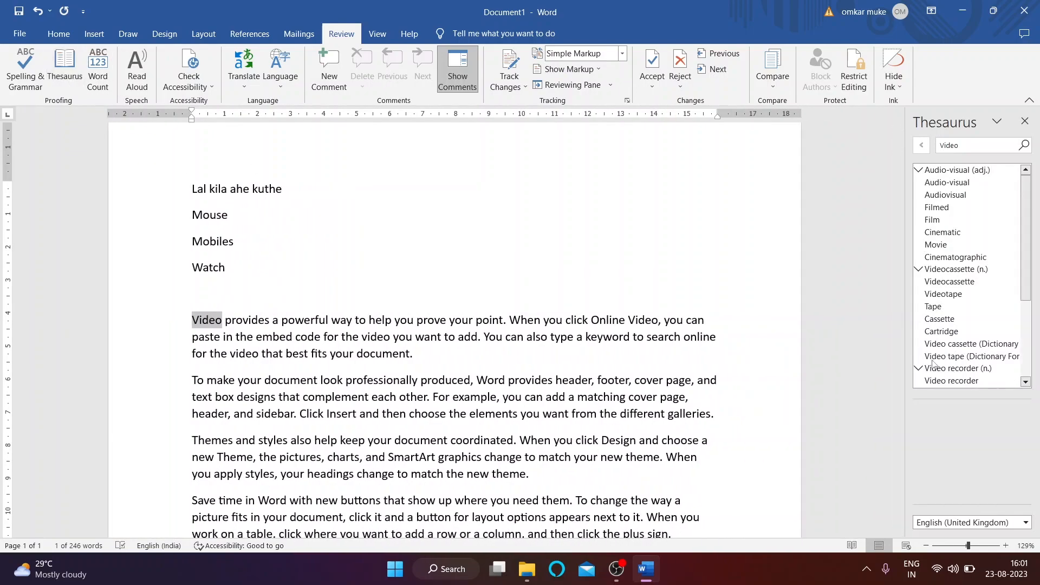
scroll(960, 194, "down", 2)
scroll(957, 218, "up", 2)
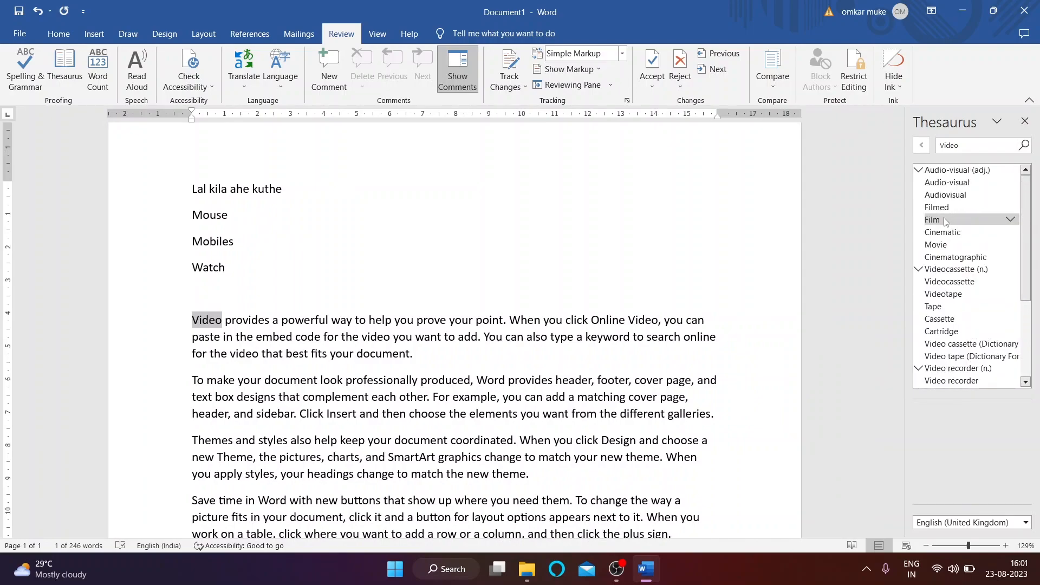
scroll(945, 221, "down", 3)
scroll(940, 254, "up", 3)
scroll(933, 287, "down", 3)
scroll(927, 323, "up", 2)
scroll(927, 303, "up", 1)
scroll(940, 271, "down", 3)
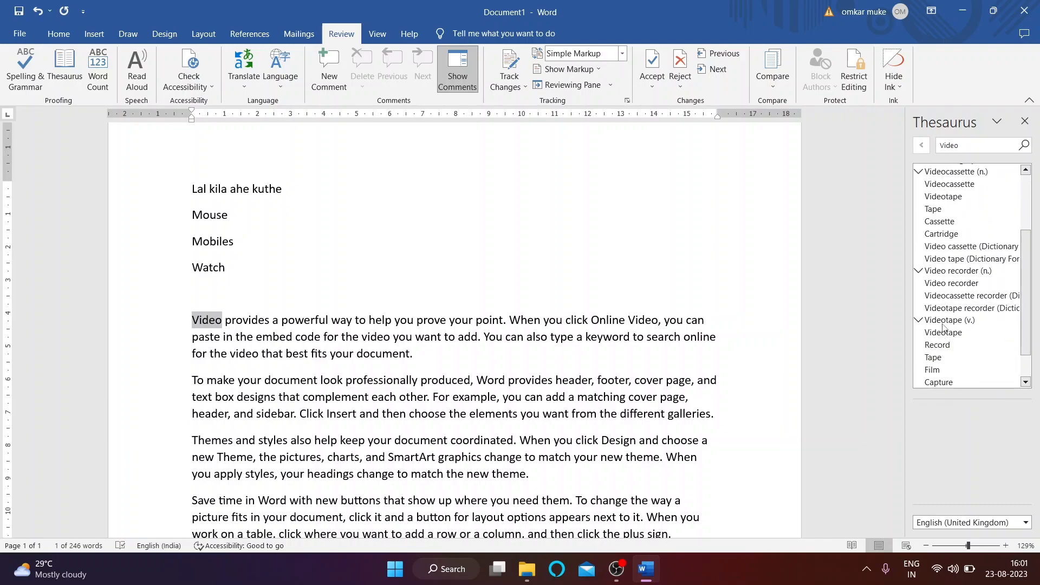
left_click(1024, 120)
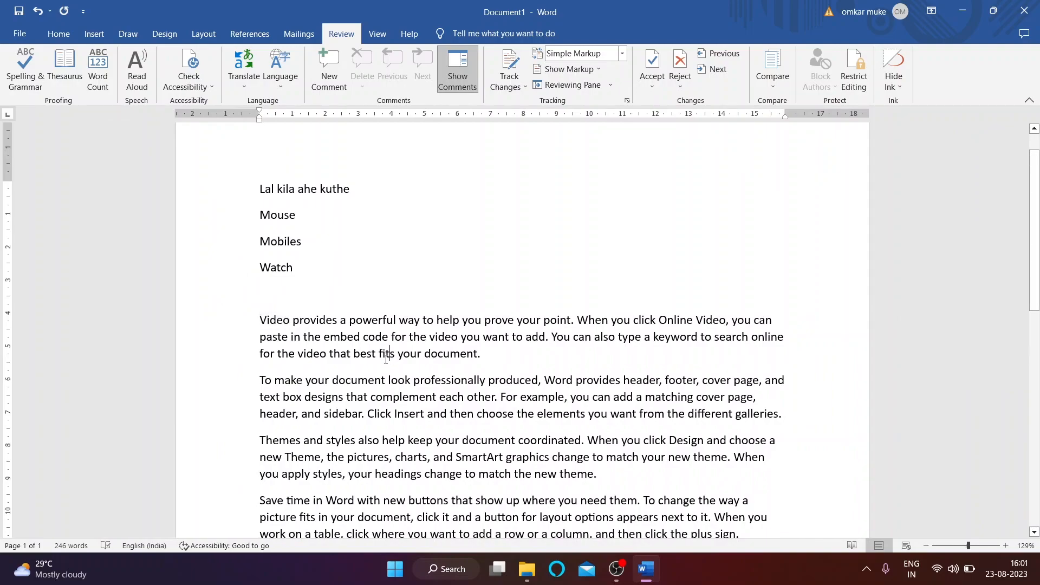
left_click_drag(353, 319, 395, 323)
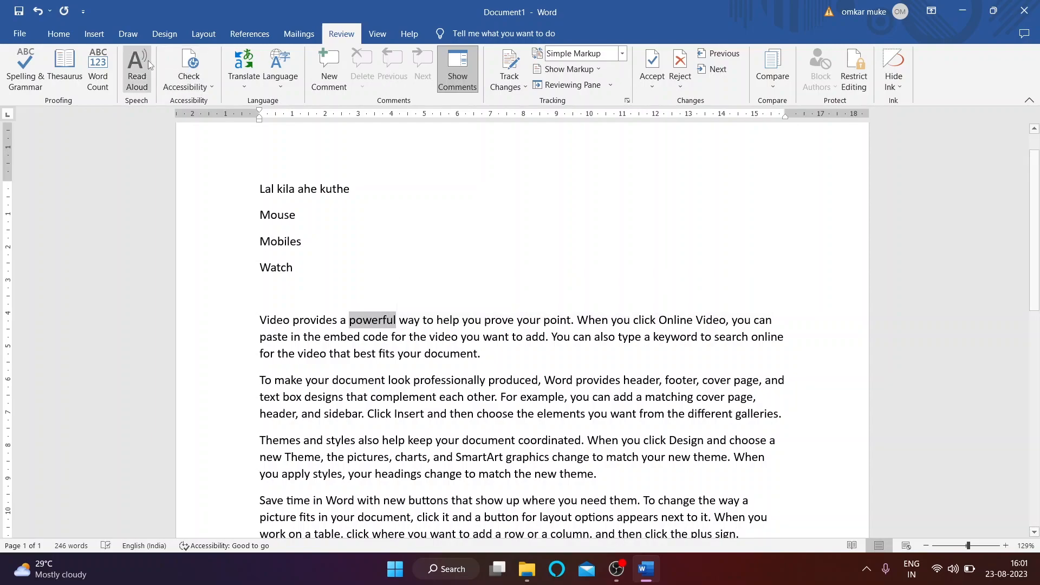
left_click(83, 79)
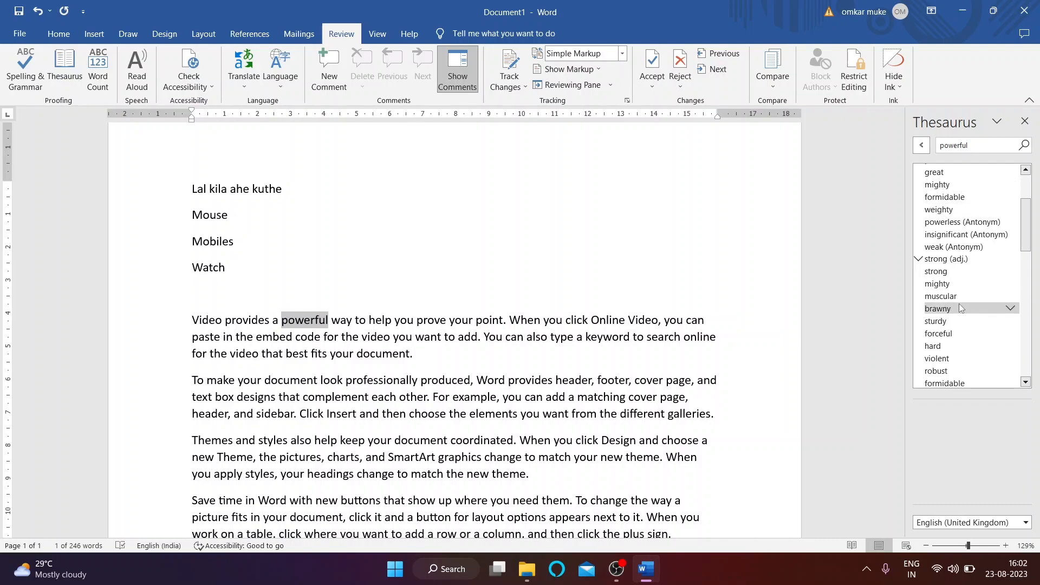
scroll(954, 314, "down", 1)
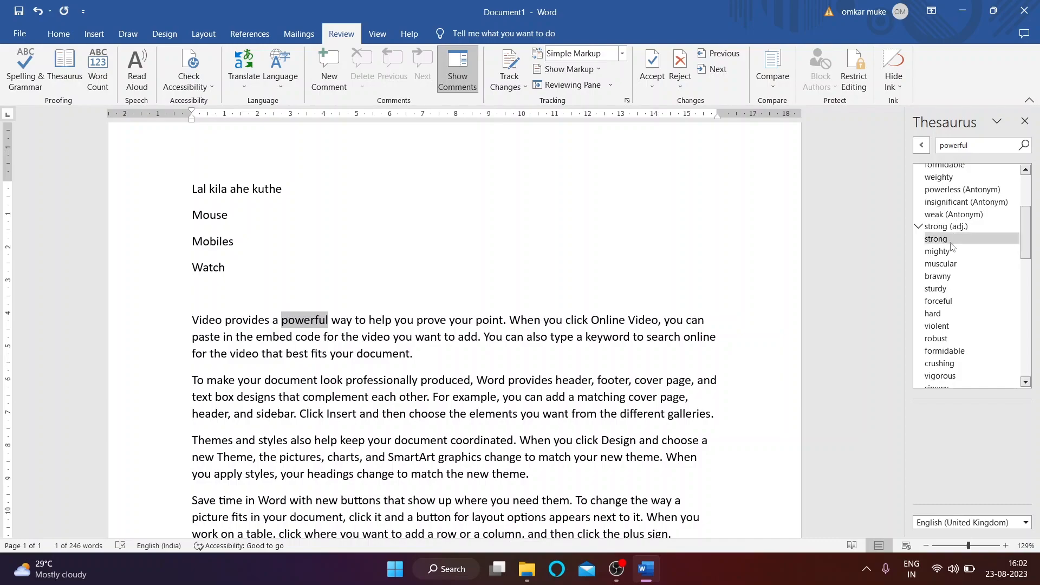
left_click(1024, 120)
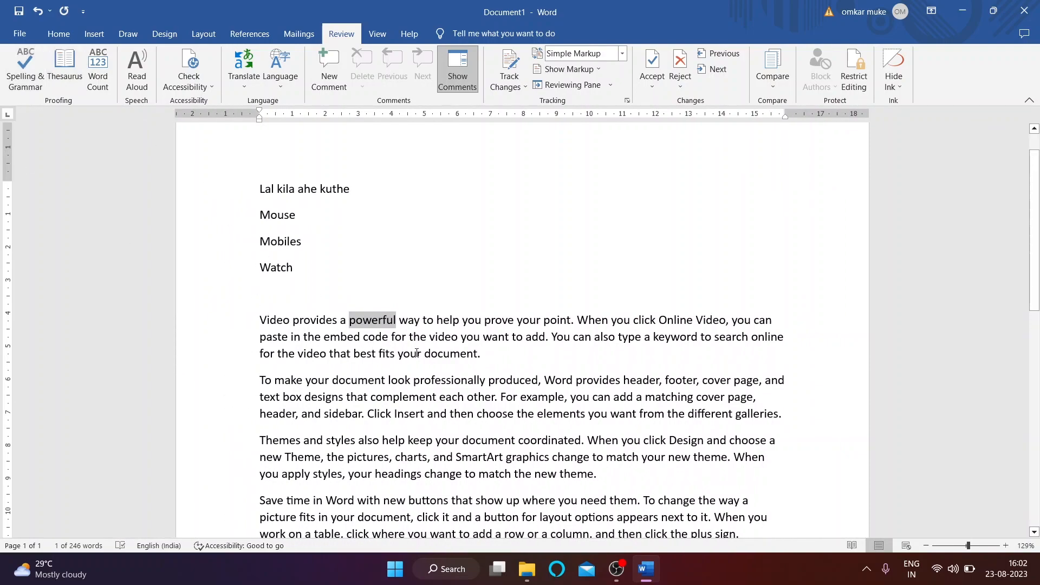
left_click(396, 337)
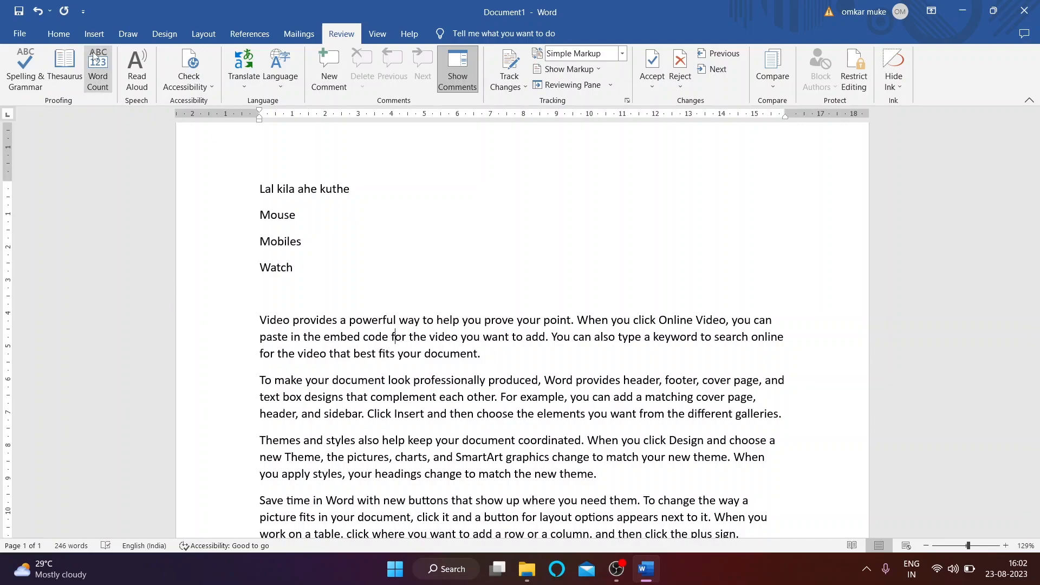
scroll(267, 232, "down", 1)
scroll(268, 232, "down", 2)
scroll(195, 313, "up", 4)
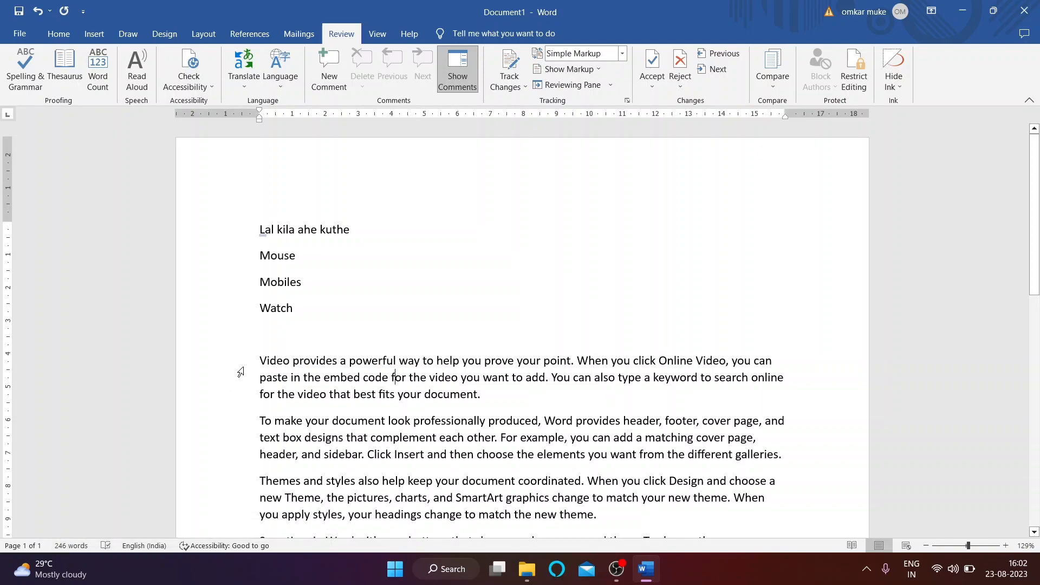
scroll(247, 291, "down", 3)
left_click_drag(263, 270, 463, 369)
scroll(463, 369, "up", 6)
left_click(98, 70)
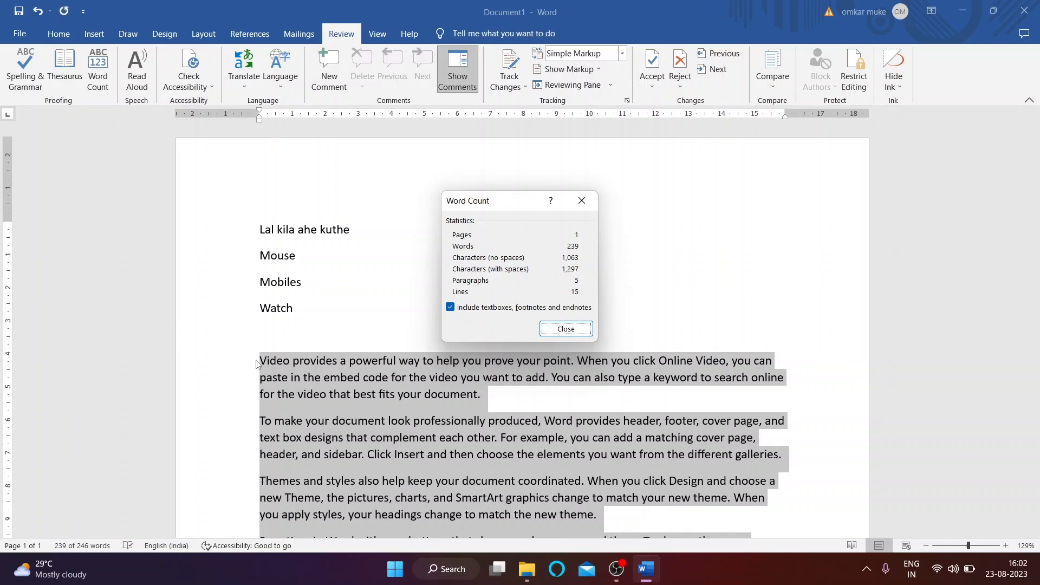
left_click(566, 330)
scroll(329, 352, "down", 2)
scroll(329, 354, "up", 2)
left_click(303, 326)
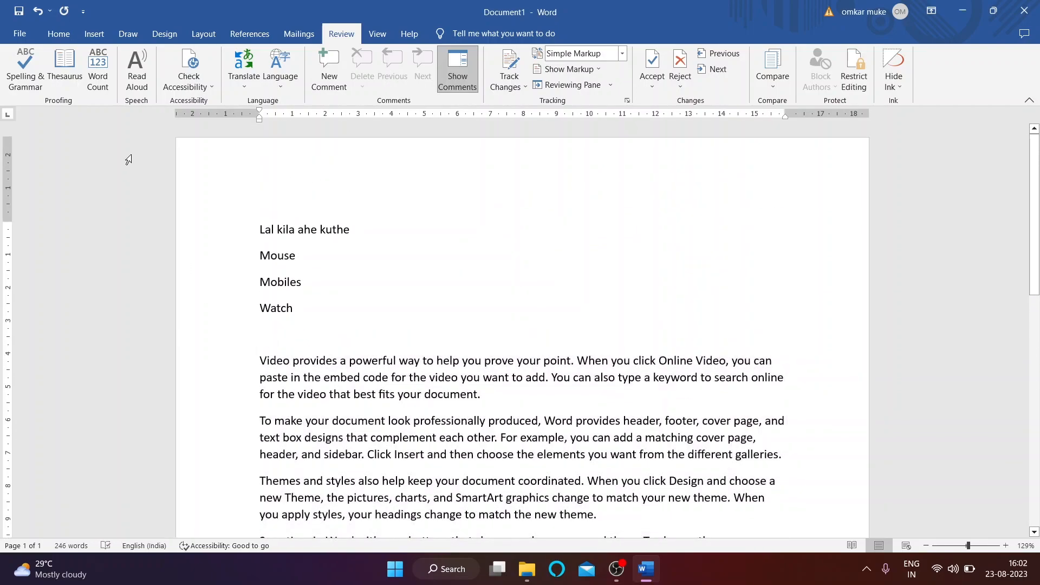
left_click(135, 80)
left_click(1016, 134)
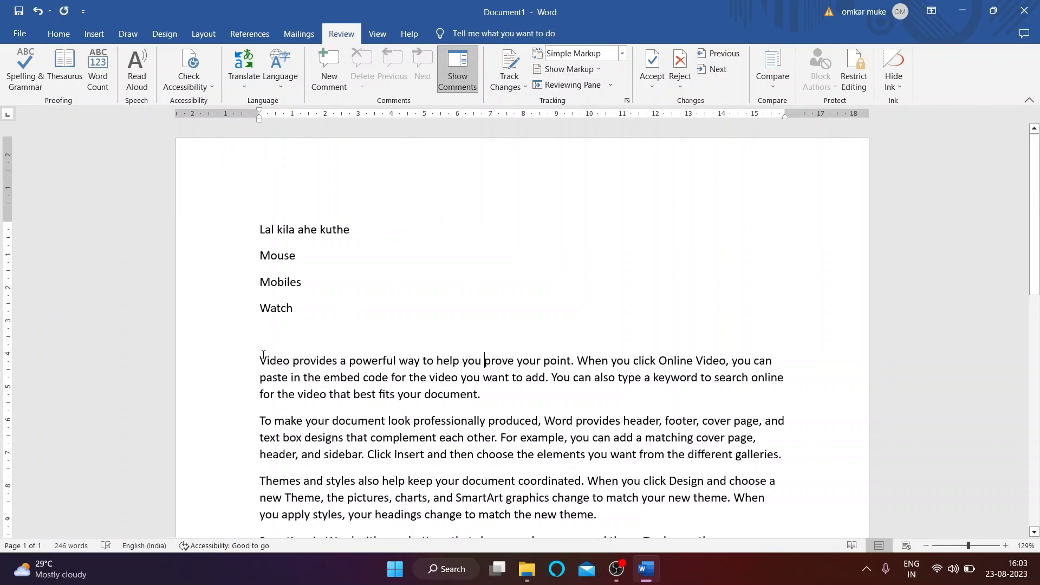
left_click(134, 81)
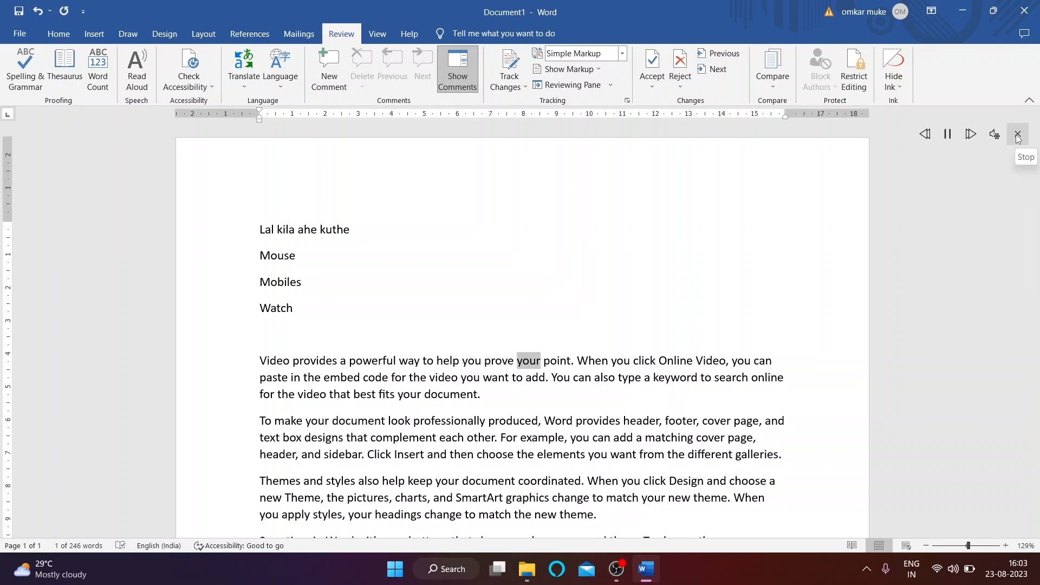
left_click(1017, 134)
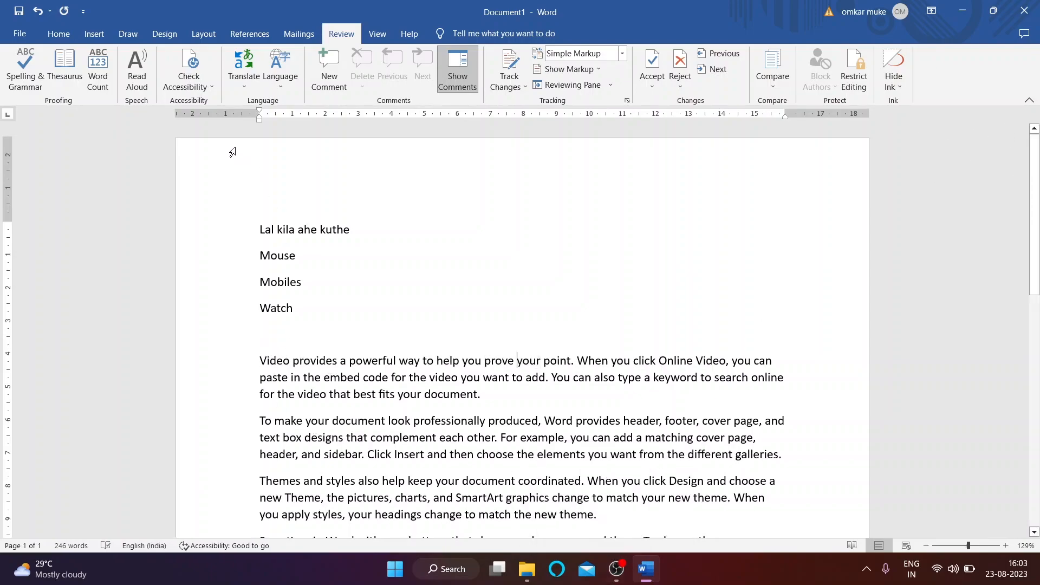
left_click(189, 86)
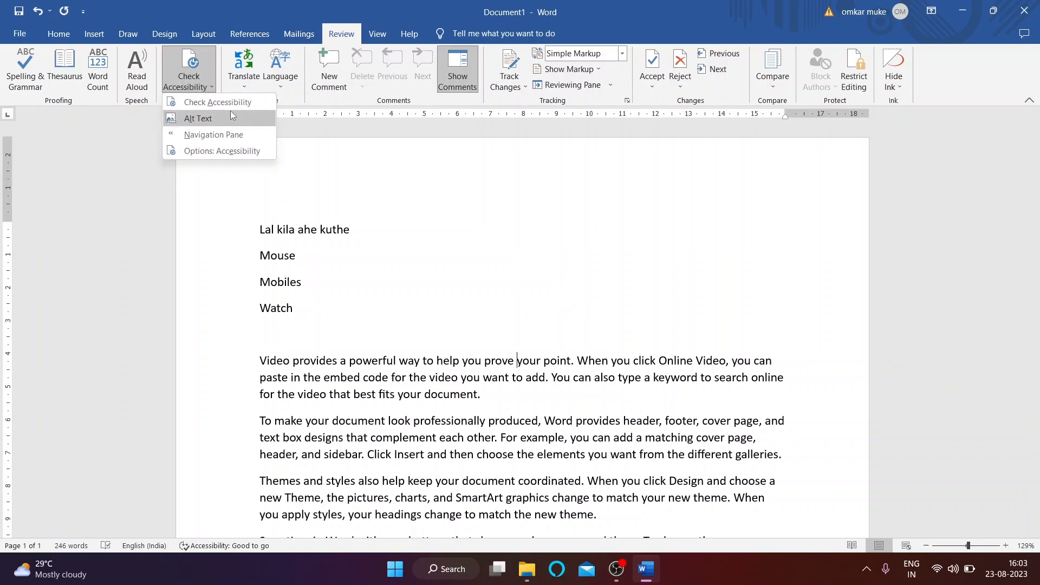
left_click(187, 81)
left_click(184, 80)
left_click(205, 99)
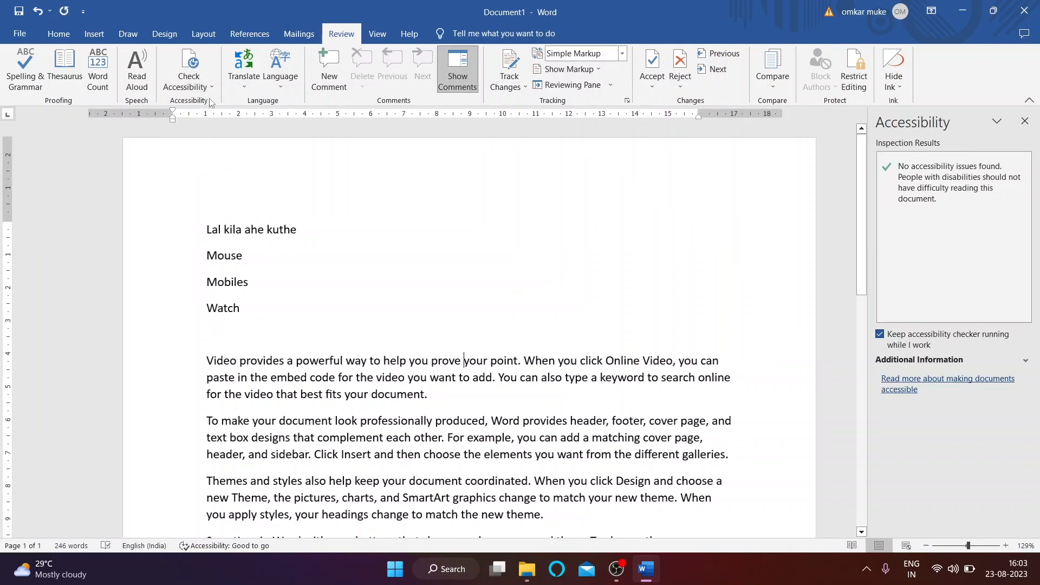
left_click(1024, 150)
left_click(189, 86)
left_click(199, 133)
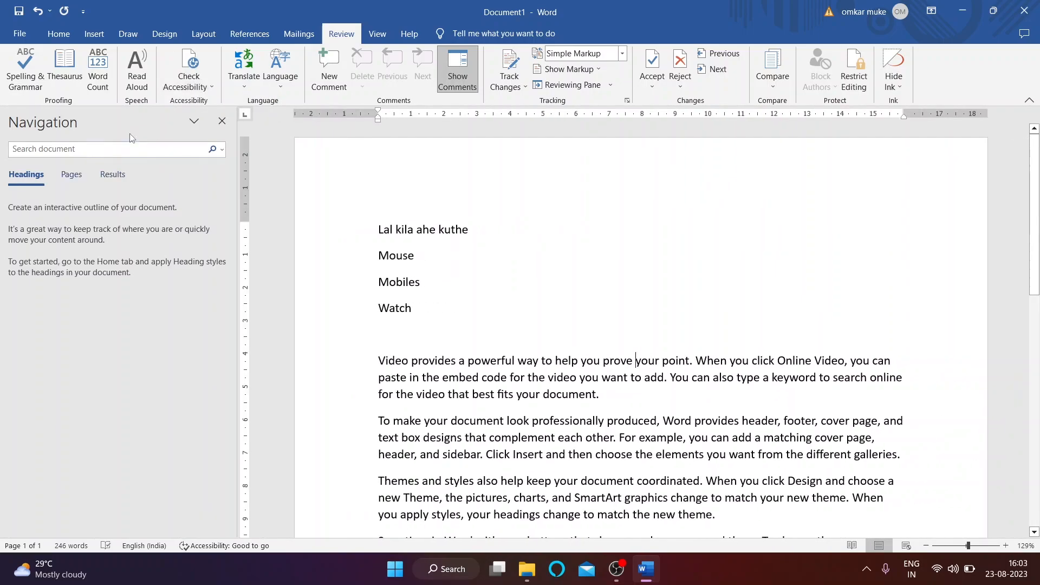
left_click(222, 120)
left_click(188, 81)
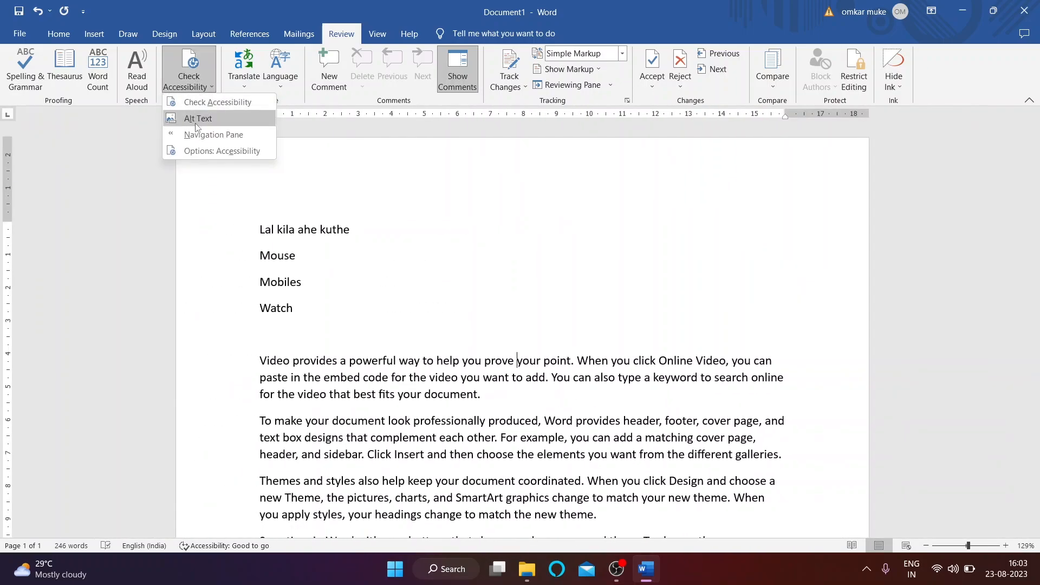
left_click(209, 118)
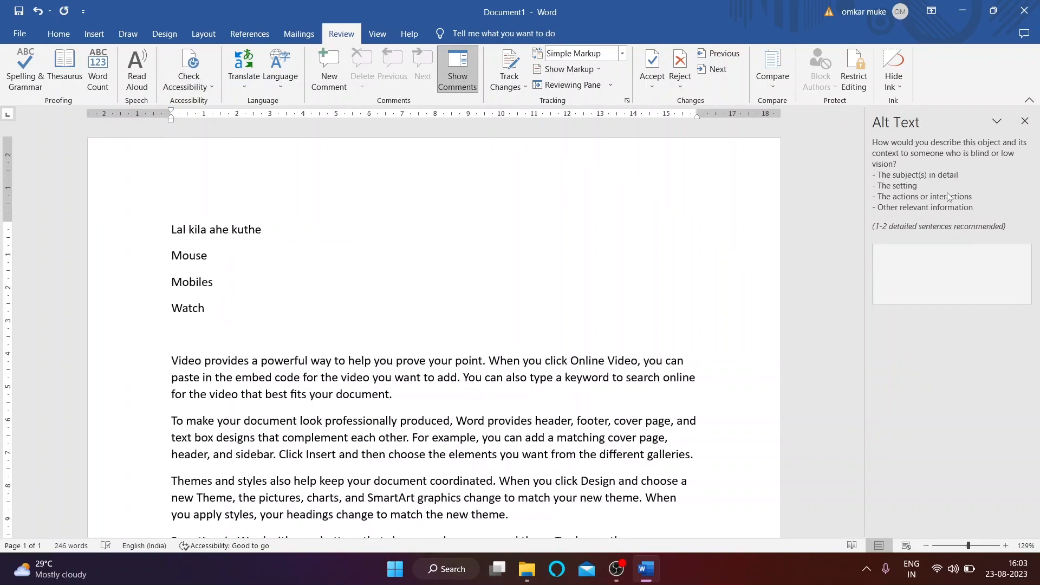
left_click(1024, 121)
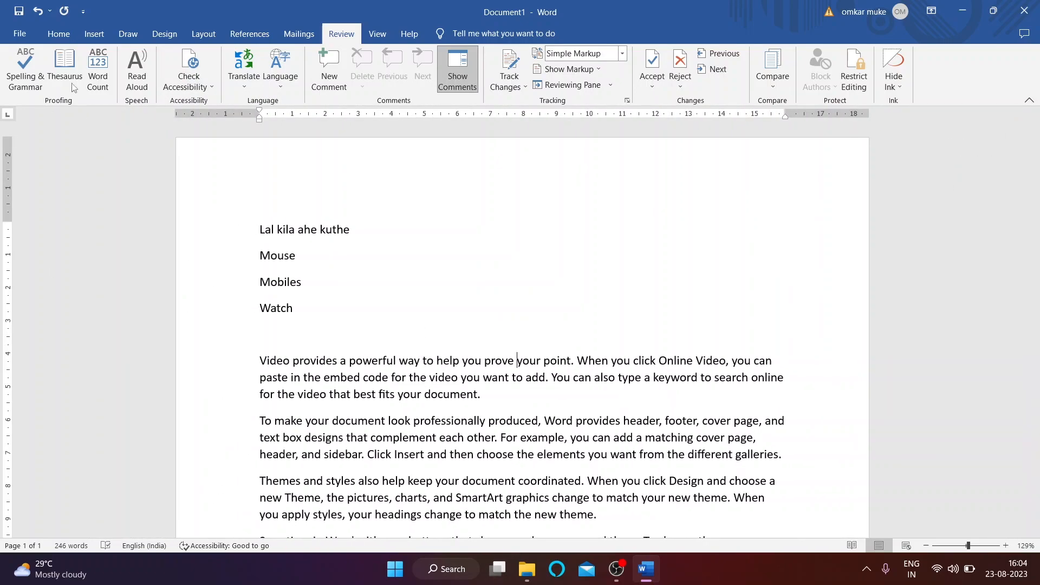
left_click(245, 81)
Step: Translate the first body paragraph, switching the target language from Japanese to Hindi
left_click(265, 103)
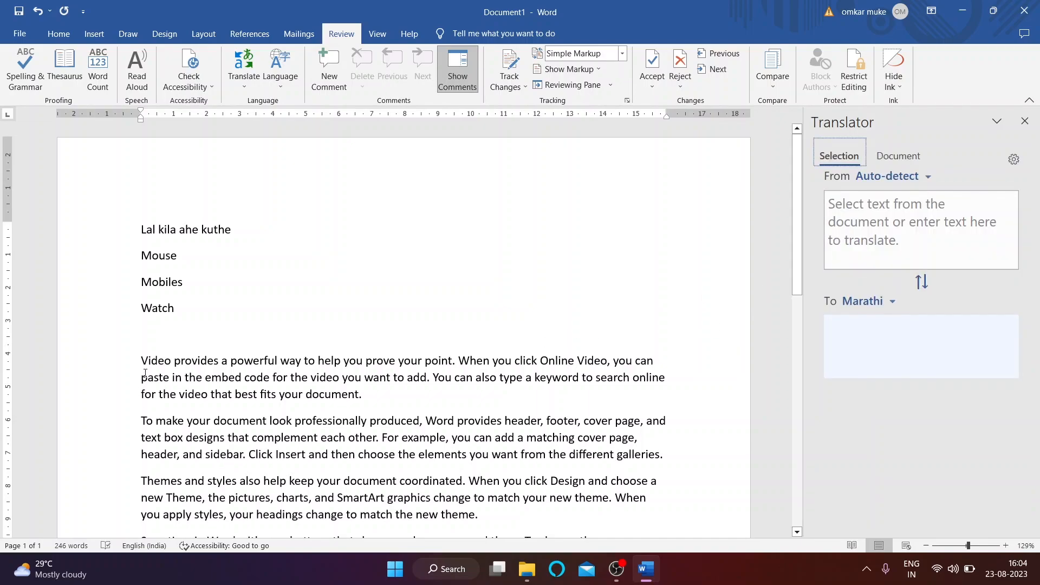
left_click_drag(142, 359, 388, 399)
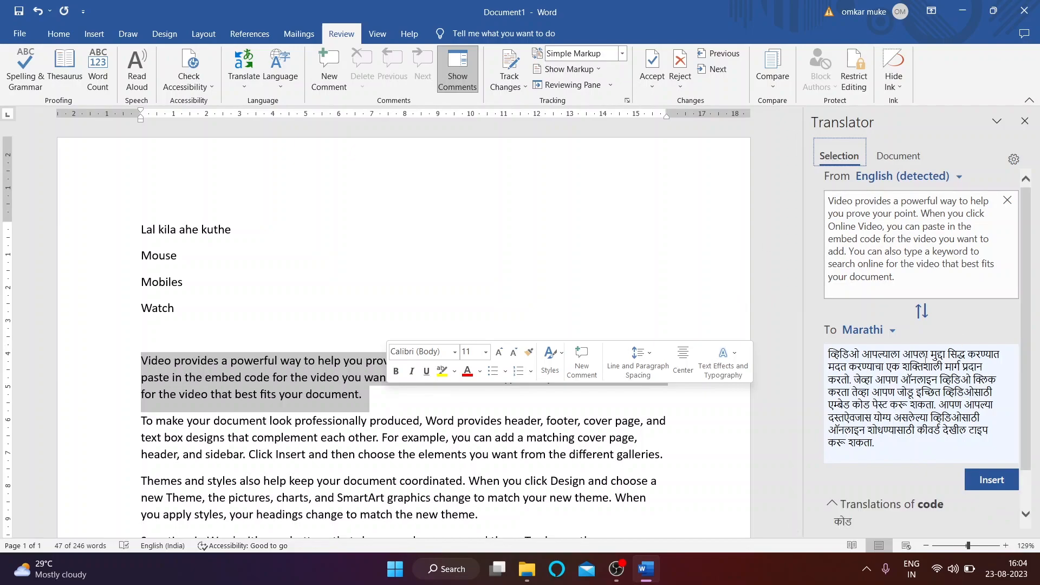
left_click(891, 331)
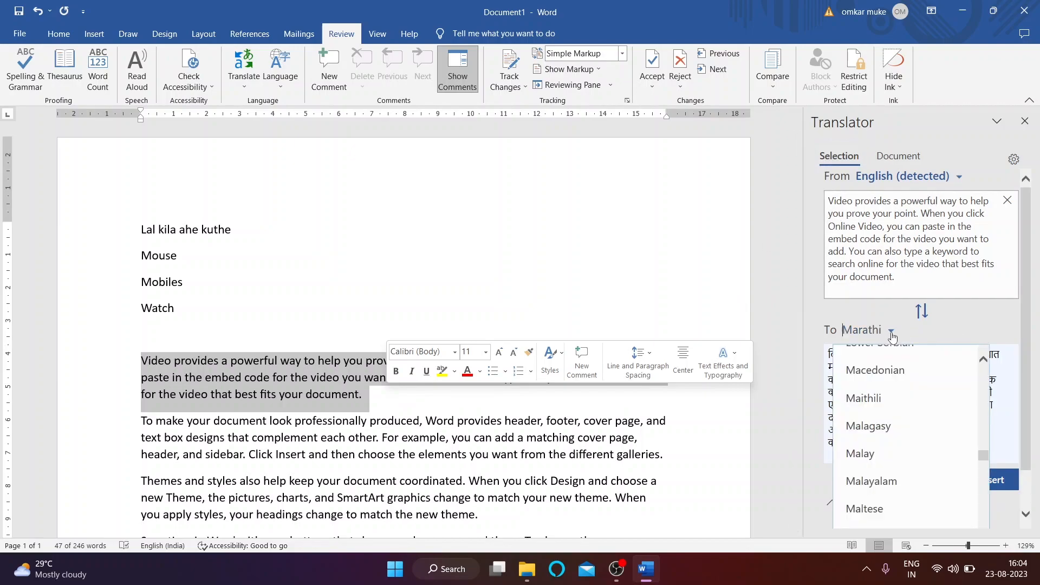
scroll(883, 439, "up", 3)
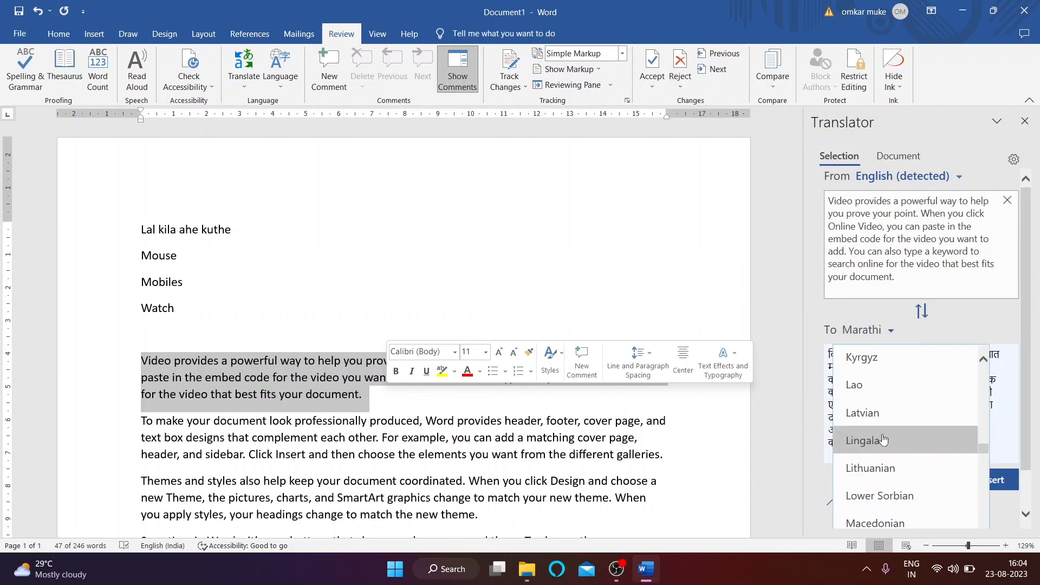
scroll(883, 440, "up", 4)
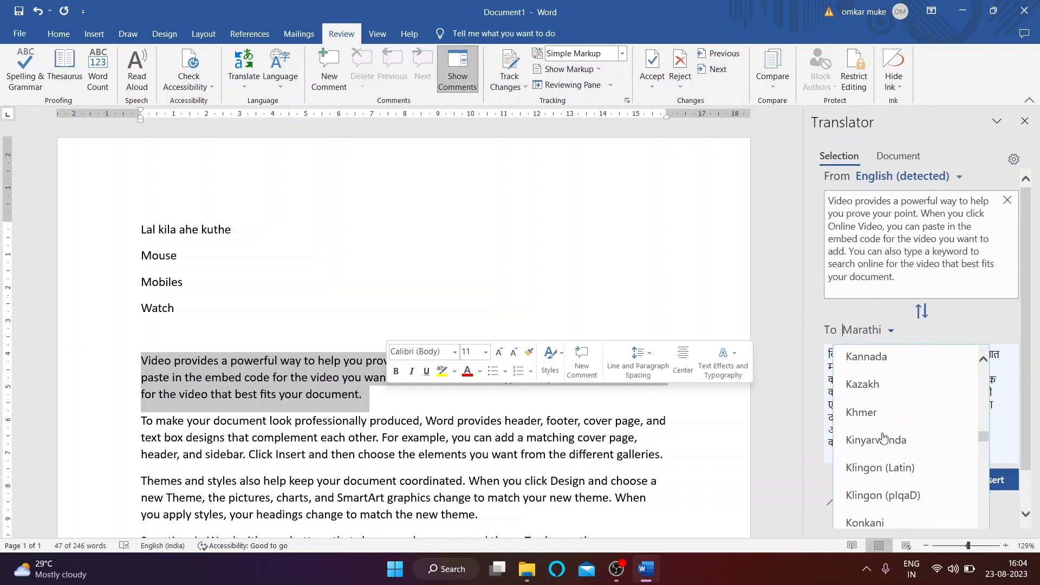
scroll(883, 438, "down", 2)
scroll(883, 437, "up", 3)
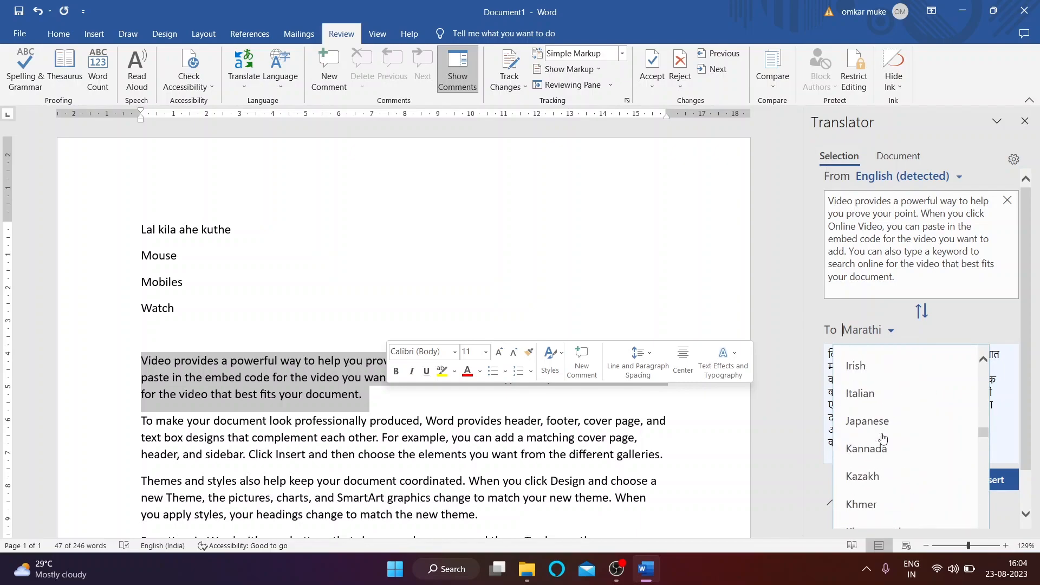
left_click(869, 422)
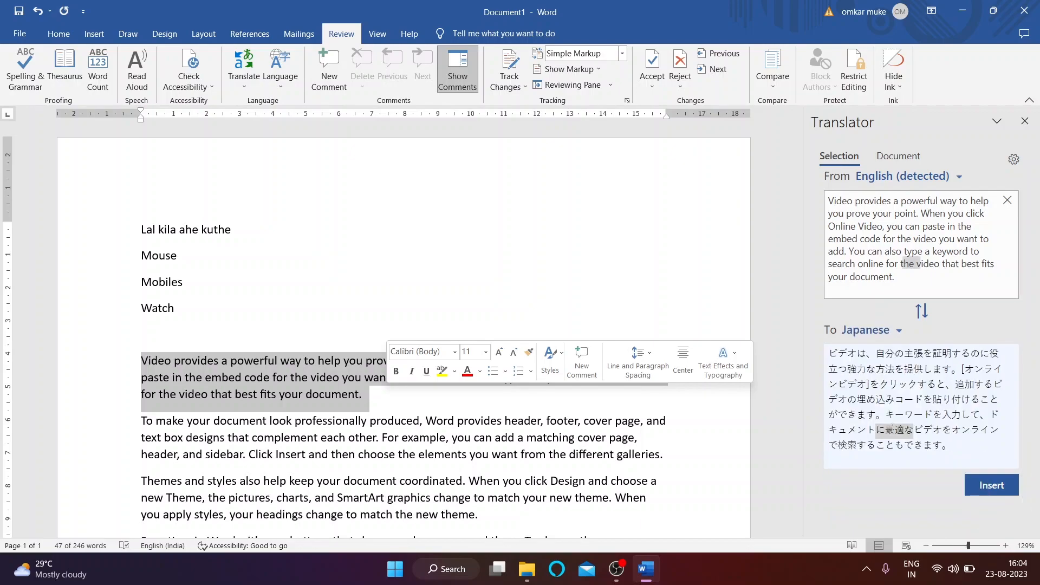
left_click(895, 325)
scroll(867, 433, "up", 3)
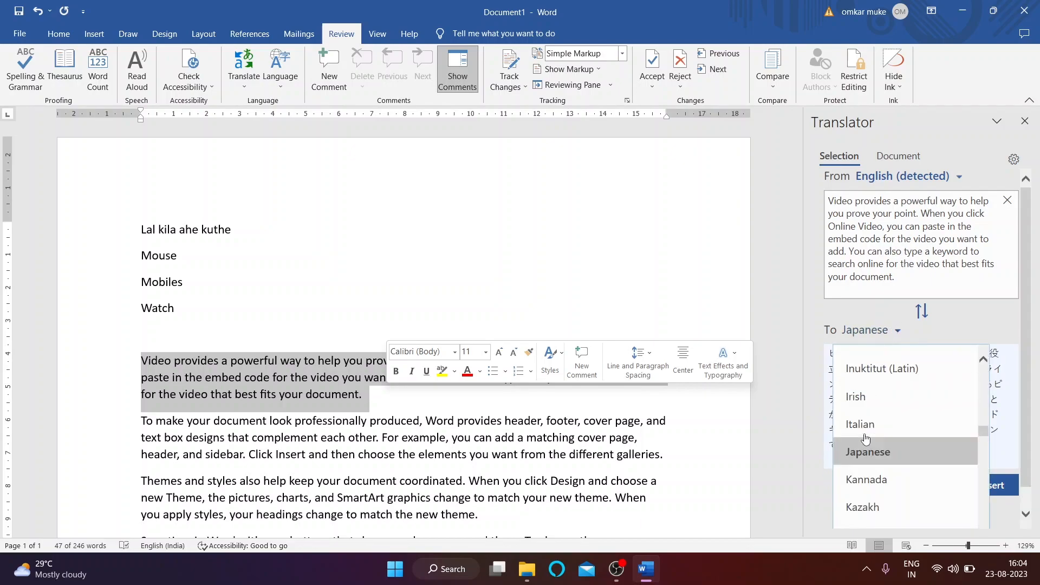
scroll(866, 438, "up", 3)
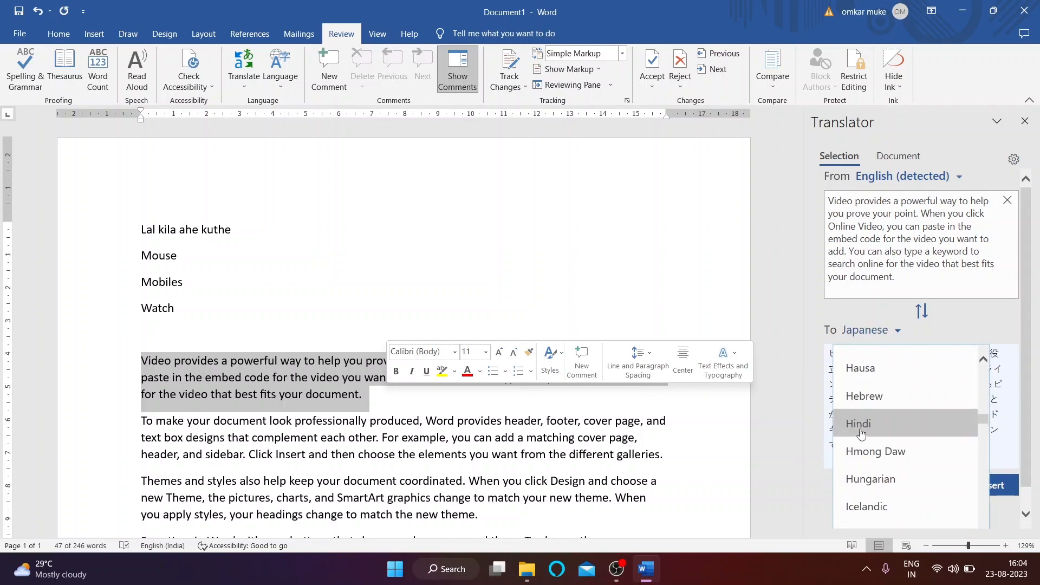
left_click(862, 428)
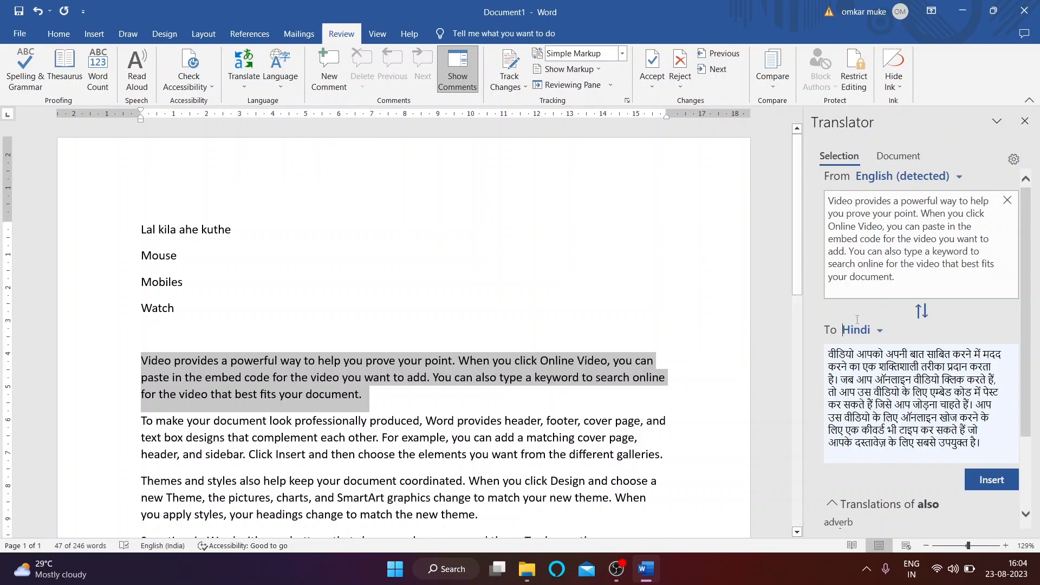
Step: Paste the Hindi translation of the paragraph on a new line below Watch
left_click(1025, 120)
left_click(242, 82)
left_click(287, 105)
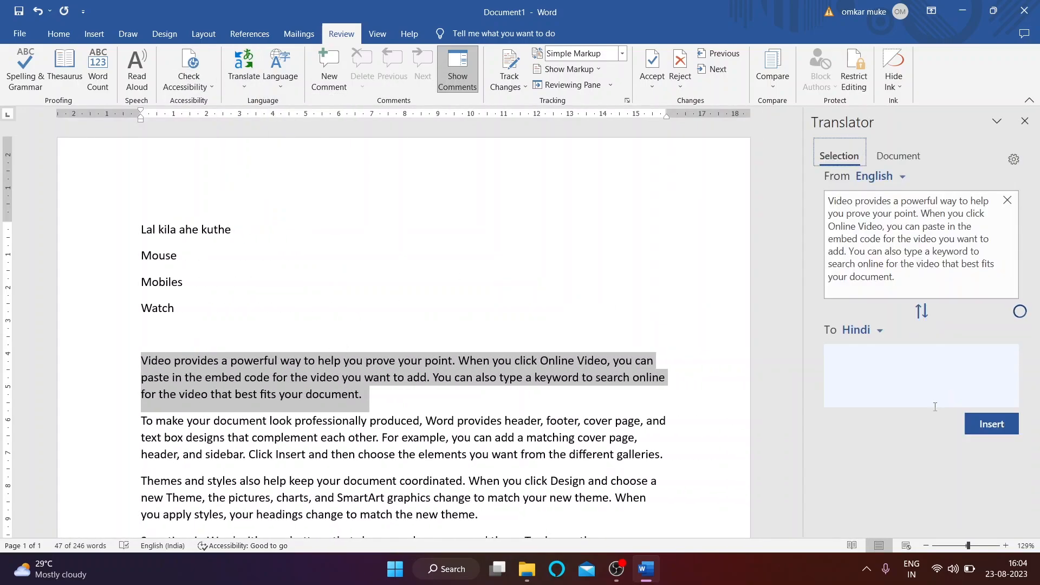
left_click_drag(837, 357, 990, 471)
key("ctrl+c")
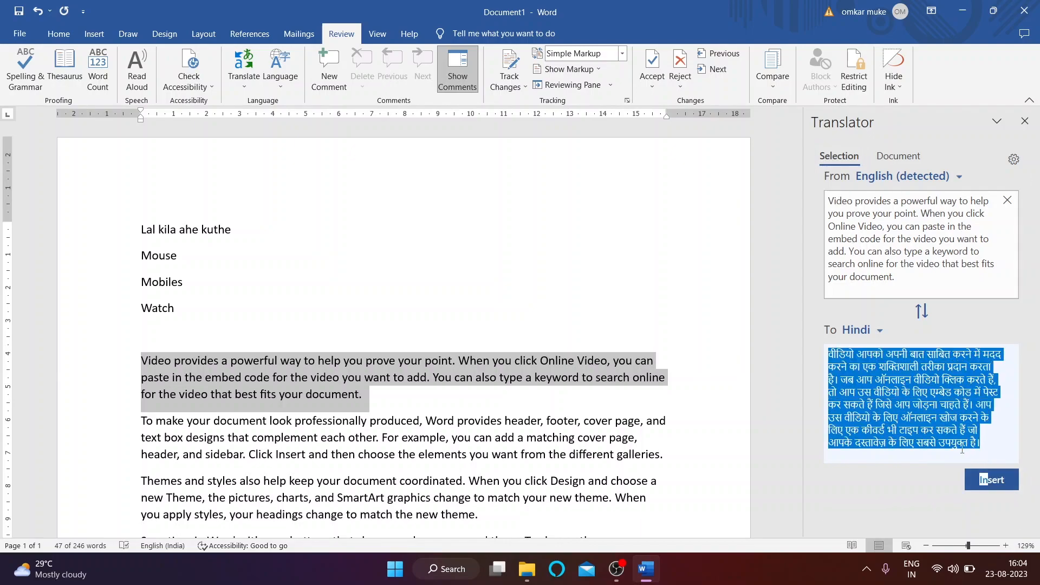
left_click(170, 324)
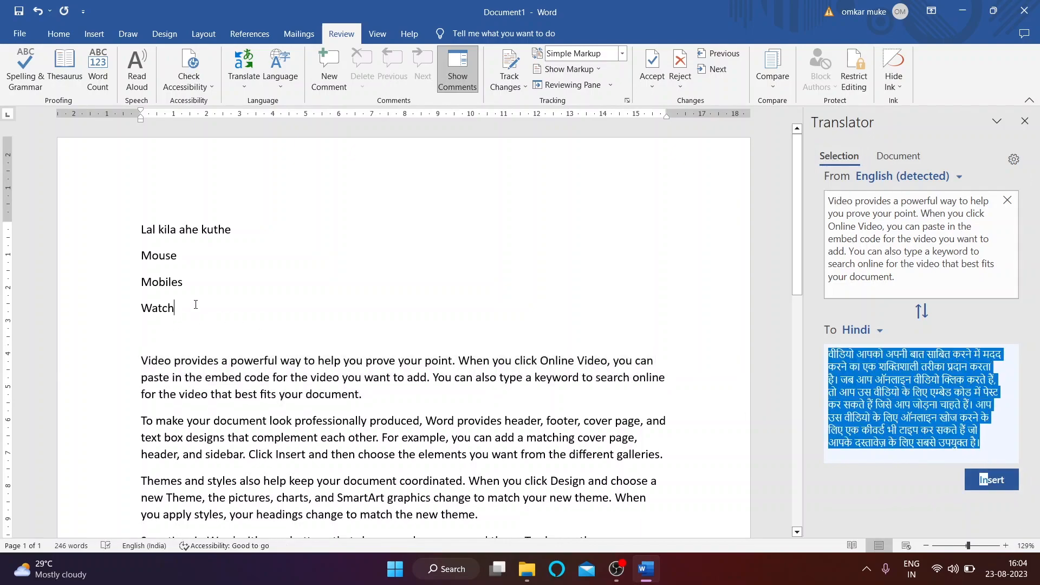
key("Return")
key("ctrl+v")
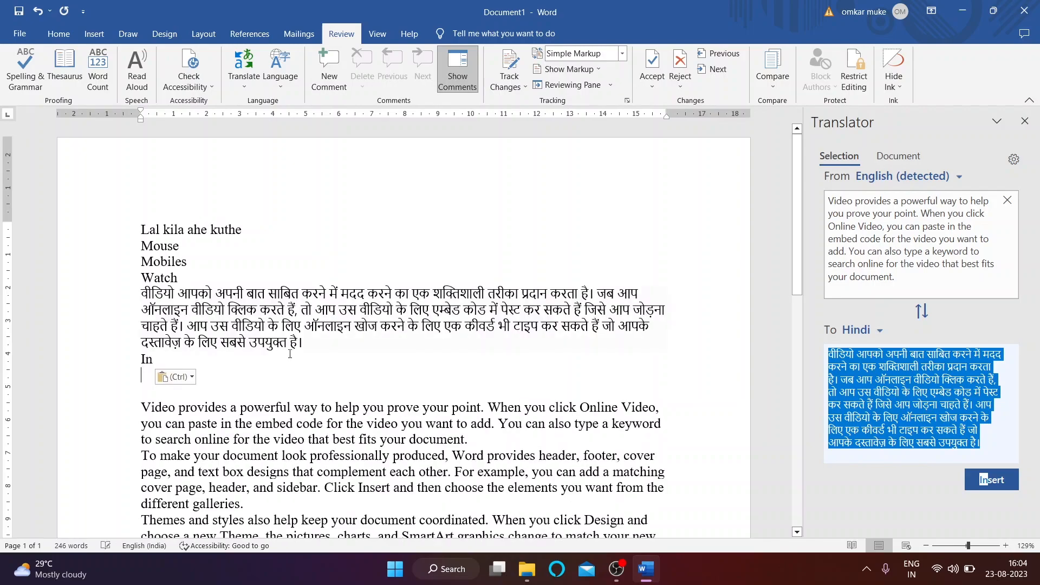
Step: Delete the pasted Hindi paragraph and close the Translator pane
left_click_drag(168, 296, 322, 346)
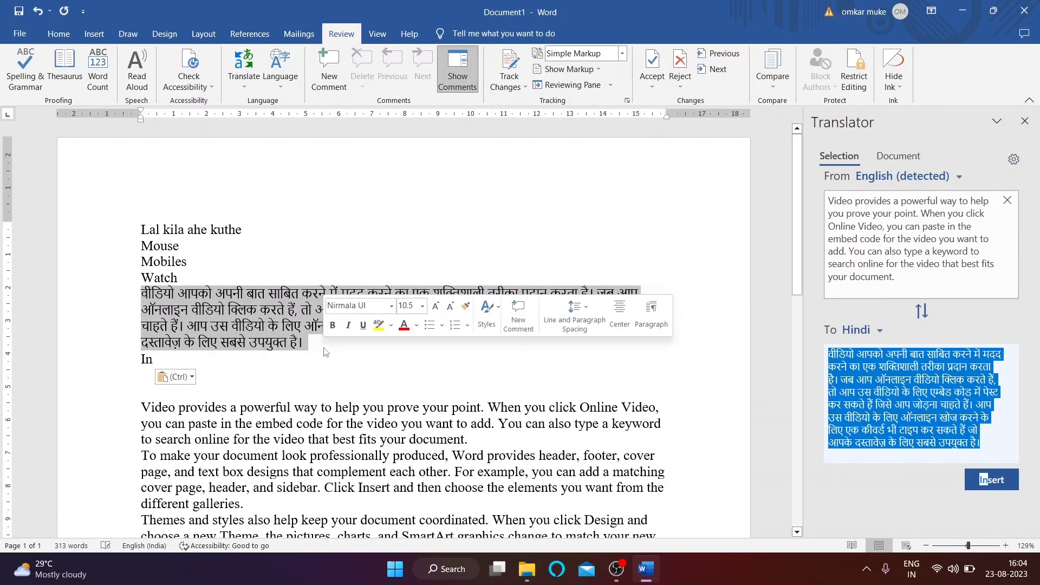
key("BackSpace")
left_click(181, 320)
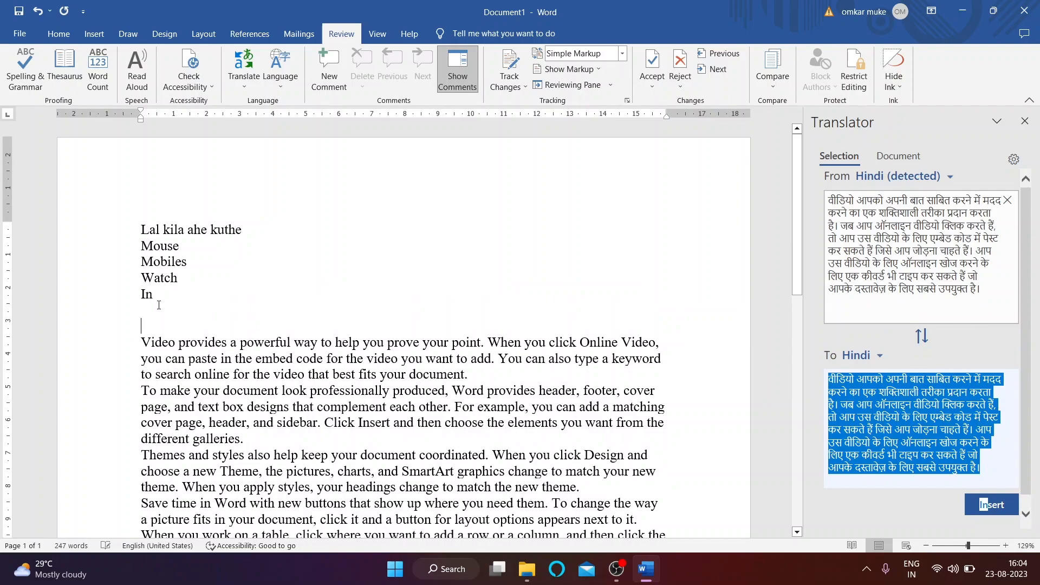
left_click(1025, 121)
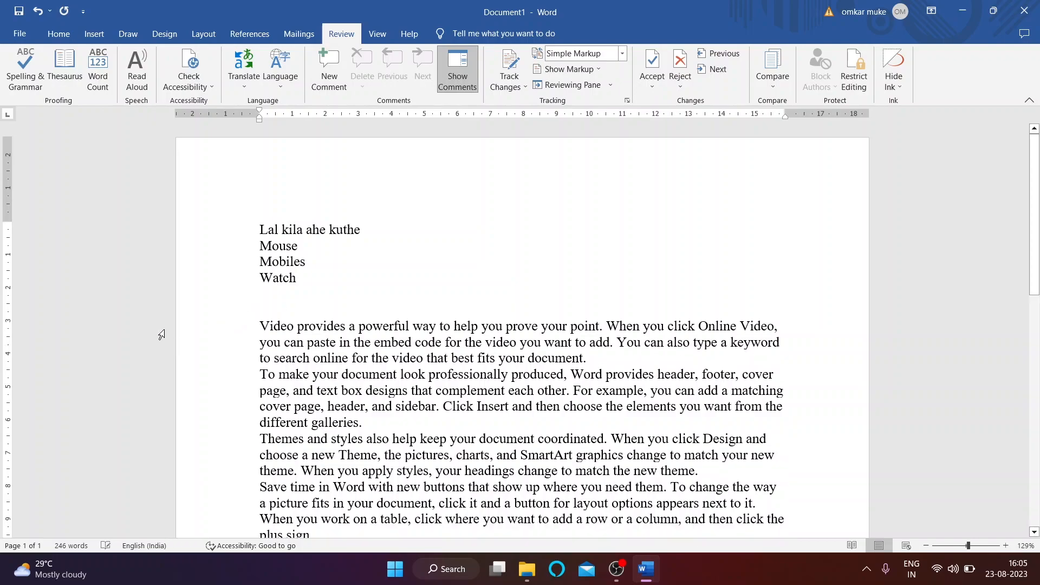
scroll(162, 335, "down", 1)
Step: Translate the whole document into Gujarati
left_click(246, 84)
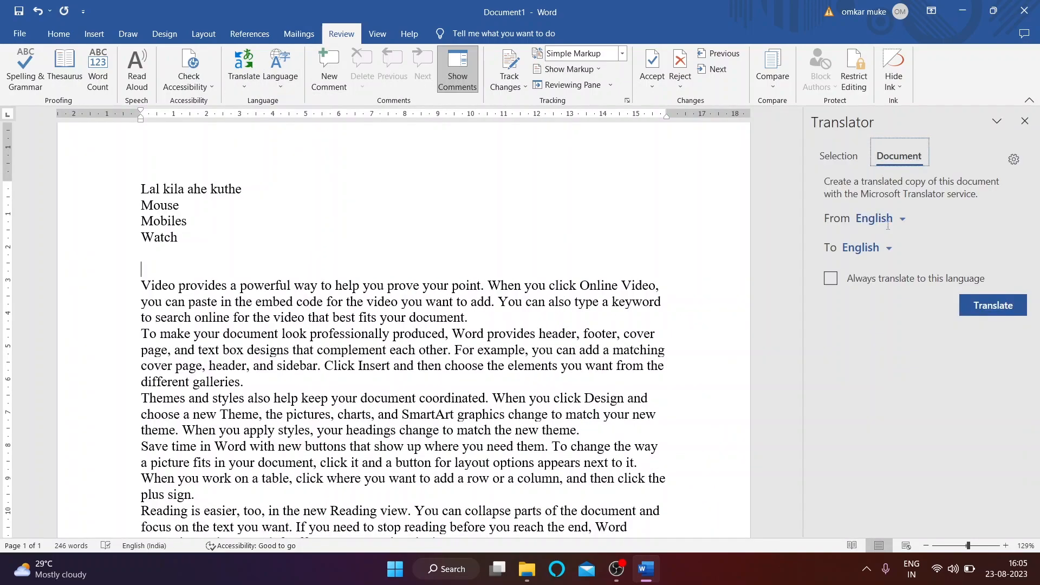
left_click(891, 256)
scroll(882, 364, "up", 2)
scroll(881, 362, "up", 4)
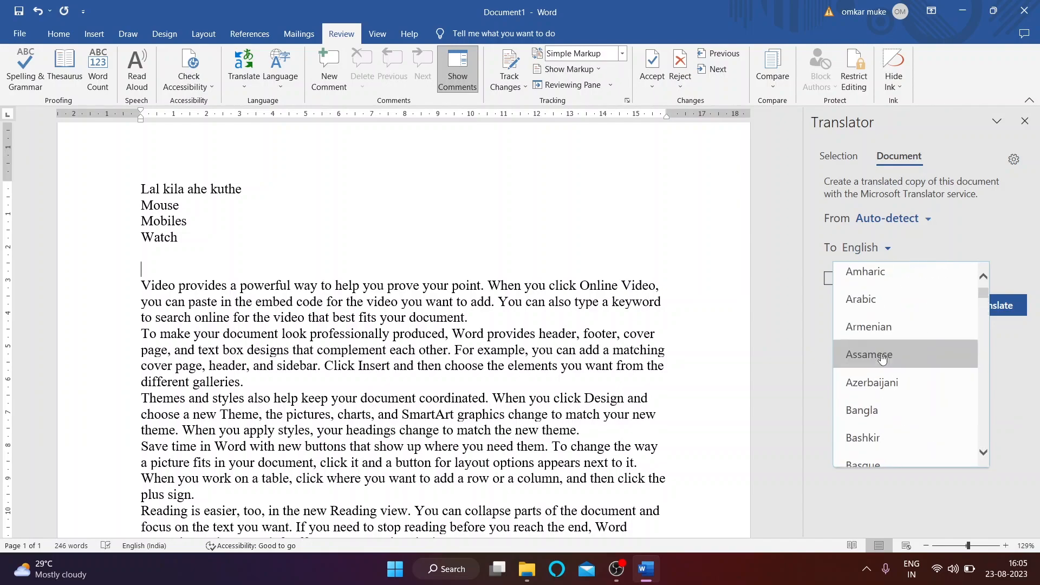
scroll(882, 360, "down", 6)
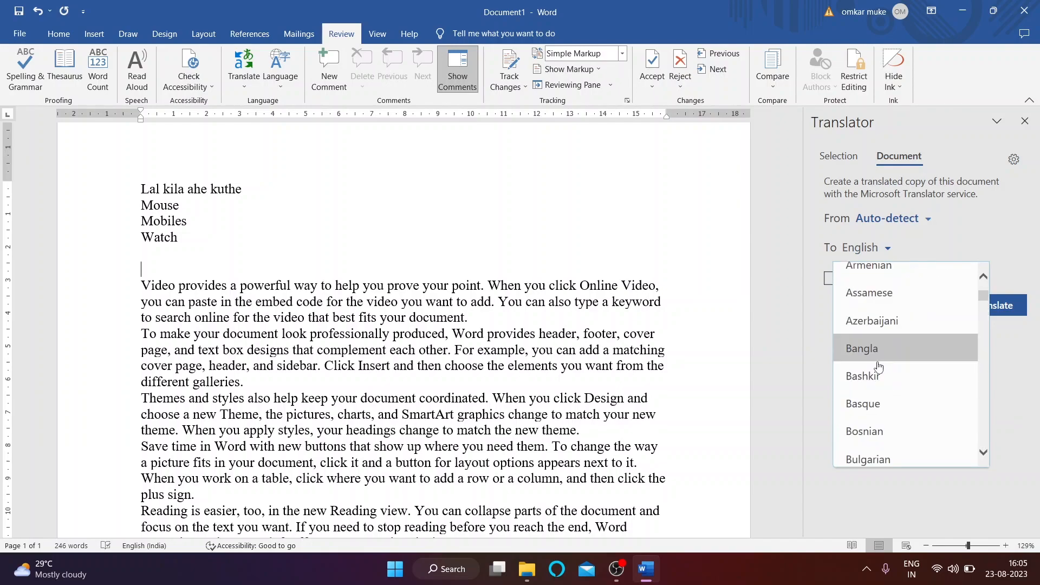
scroll(876, 379, "down", 4)
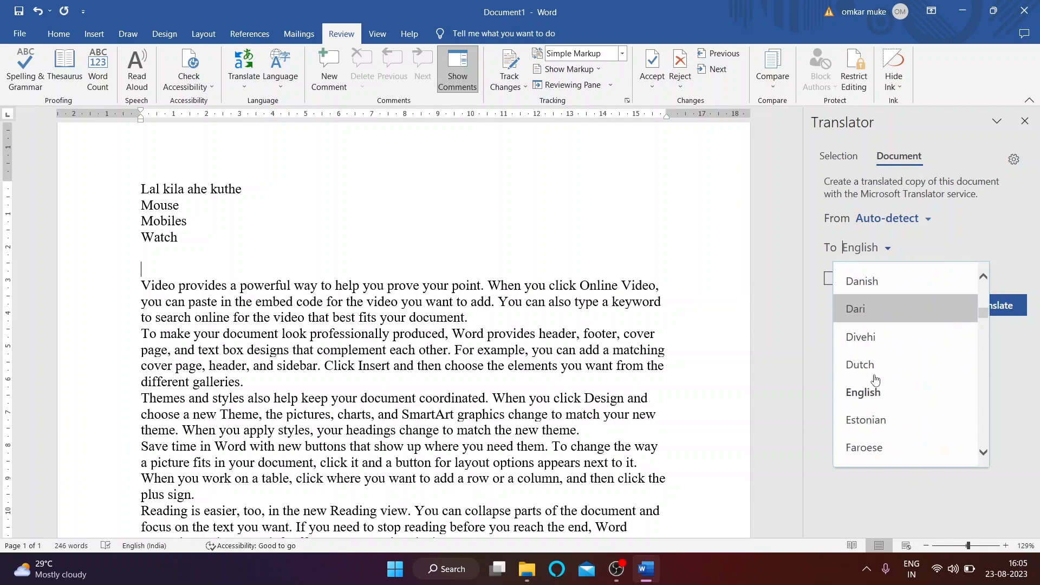
scroll(873, 386, "down", 3)
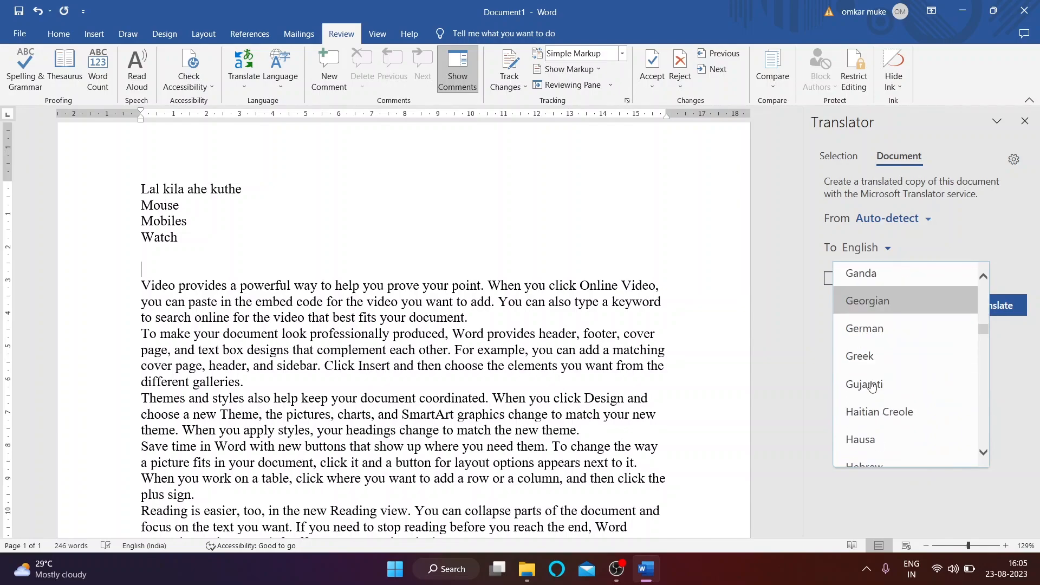
left_click(873, 295)
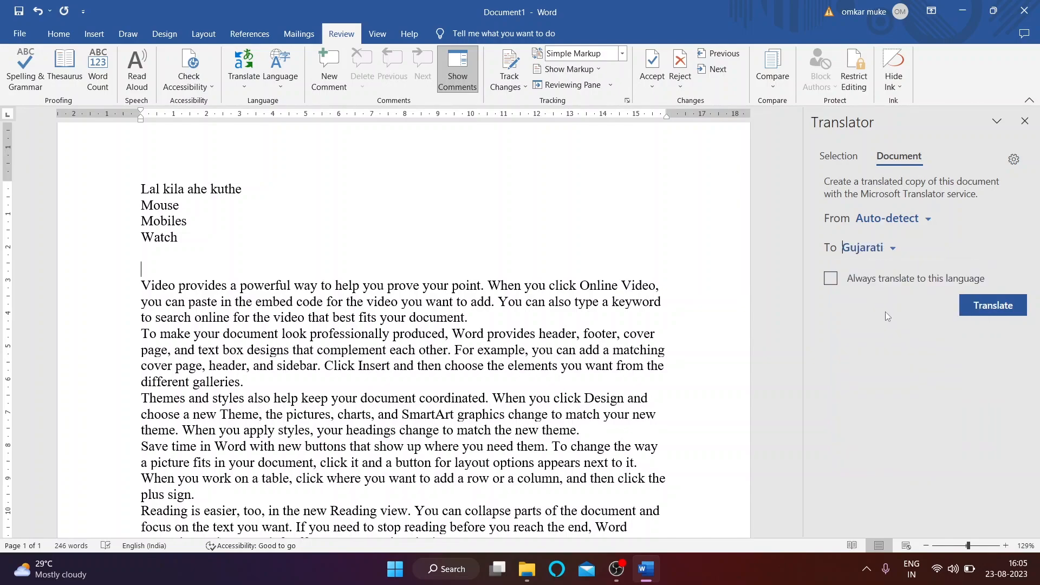
left_click(987, 307)
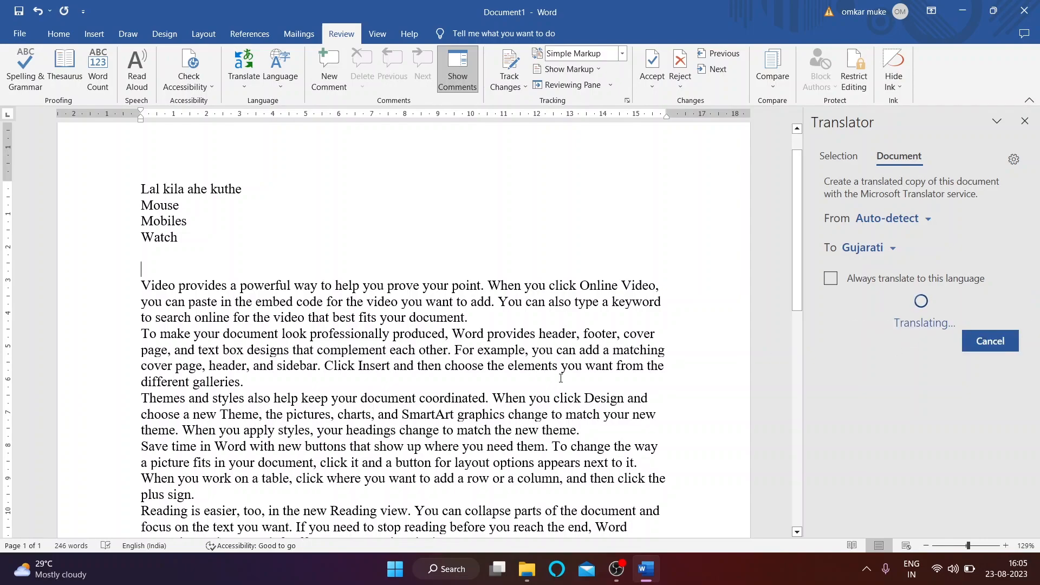
Step: Return to the original English Document1 and close the Translator pane
scroll(528, 382, "down", 8)
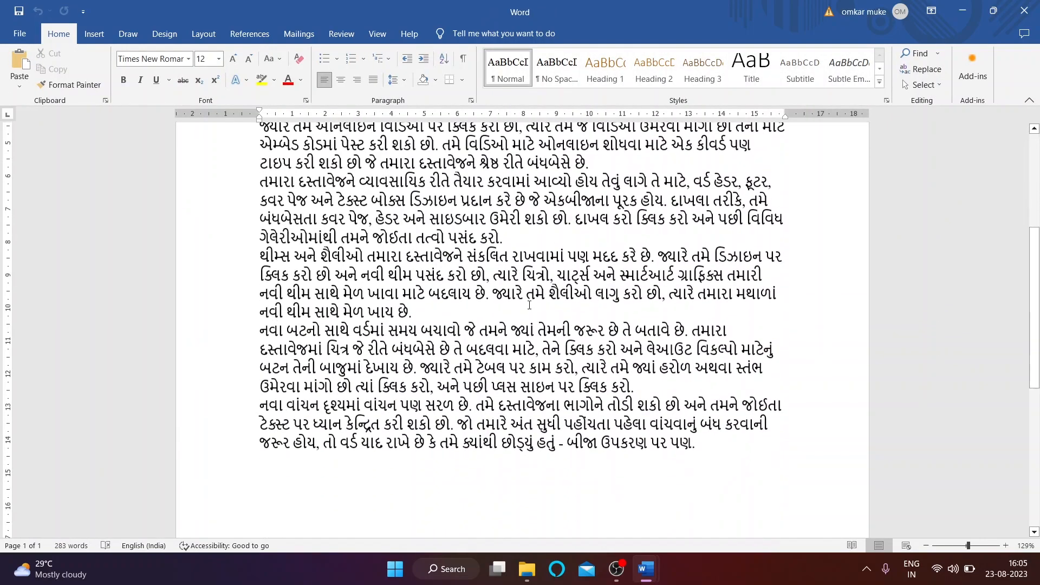
scroll(555, 324, "up", 7)
scroll(556, 324, "up", 1)
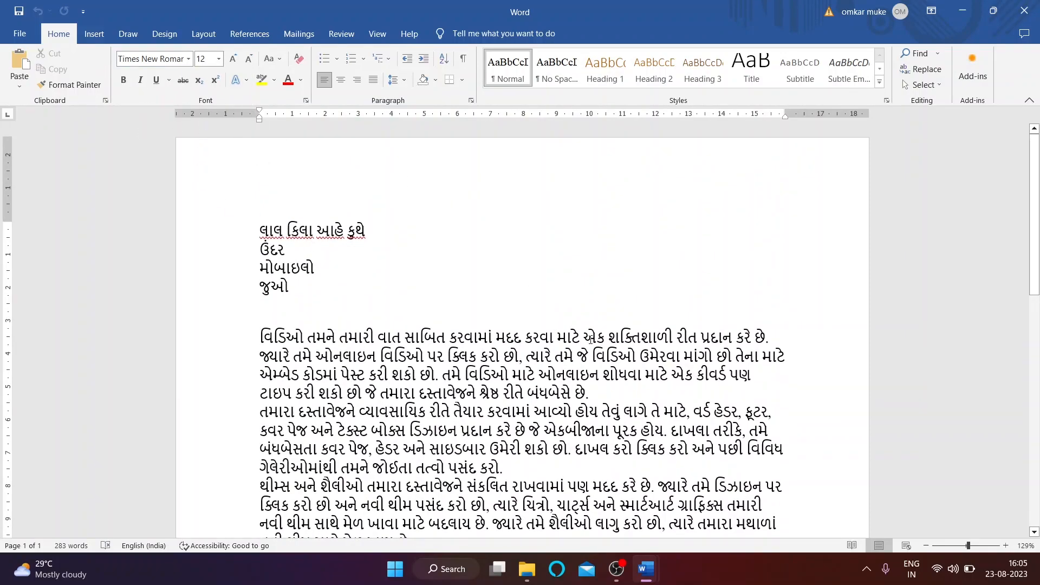
mouse_move(644, 569)
left_click(591, 506)
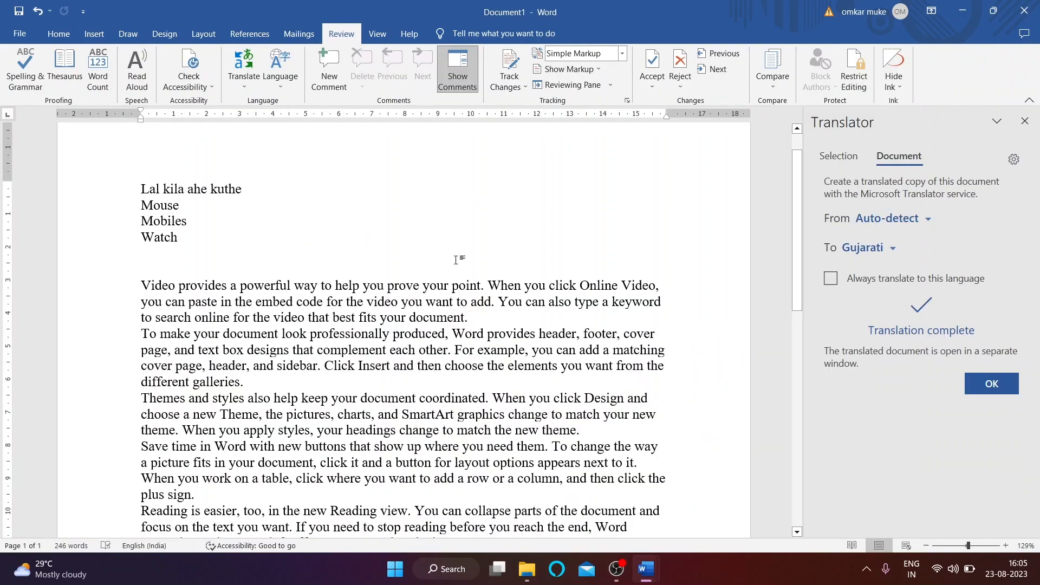
left_click(1025, 120)
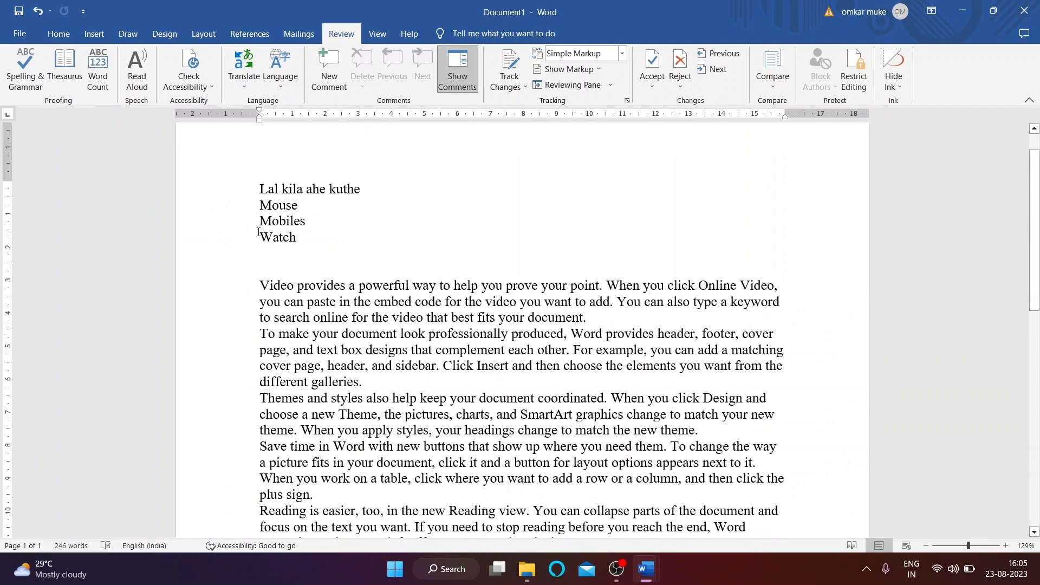
left_click(243, 71)
left_click(287, 130)
left_click(280, 73)
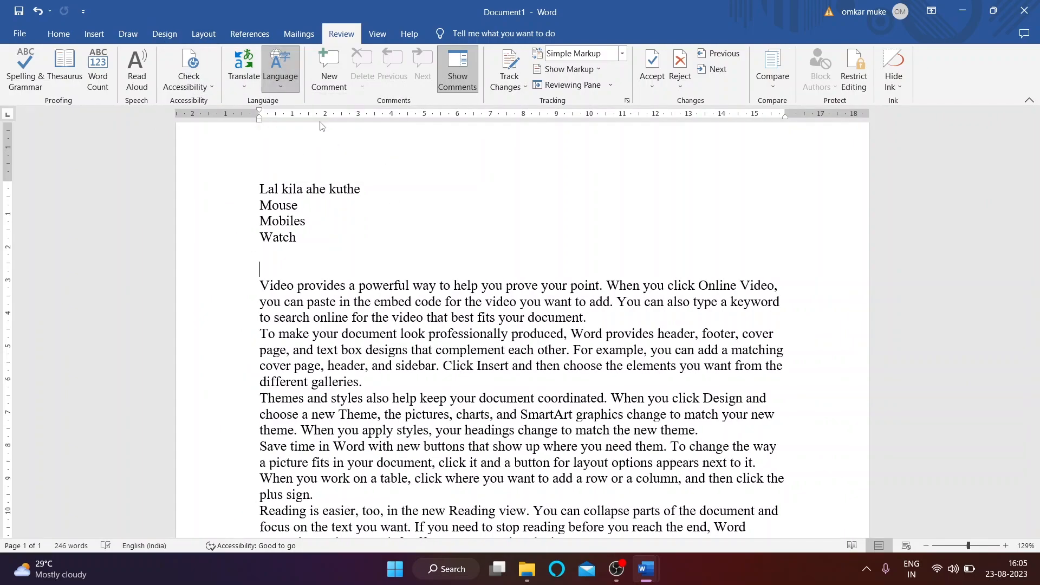
left_click(320, 119)
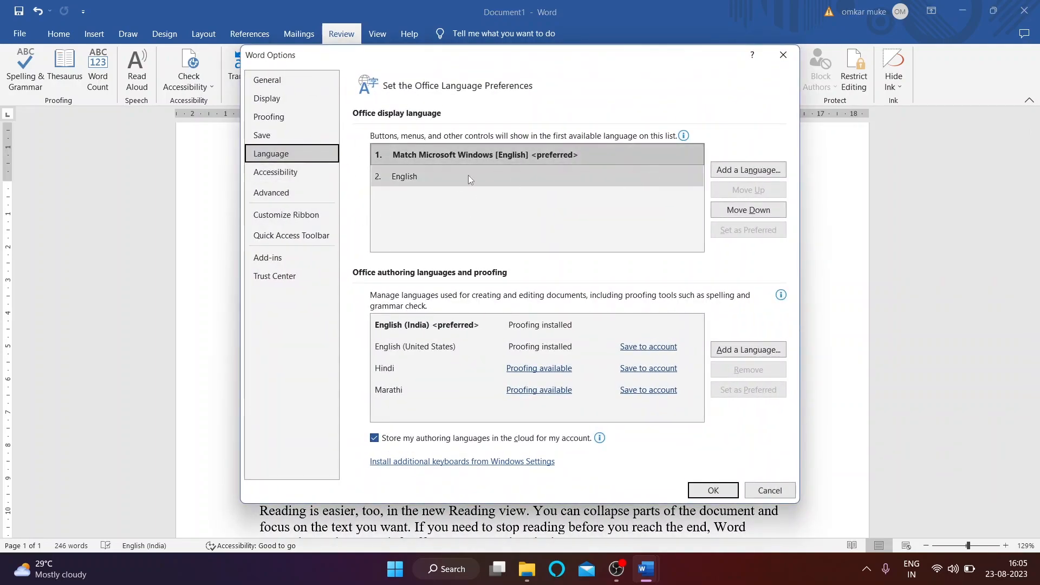
left_click(468, 175)
left_click(784, 55)
left_click(270, 70)
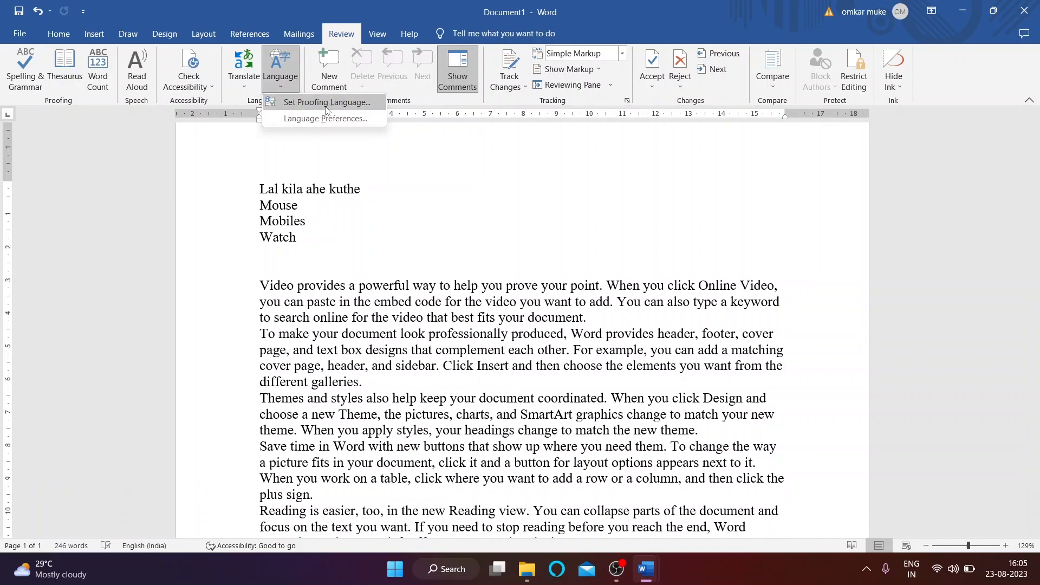
left_click(337, 117)
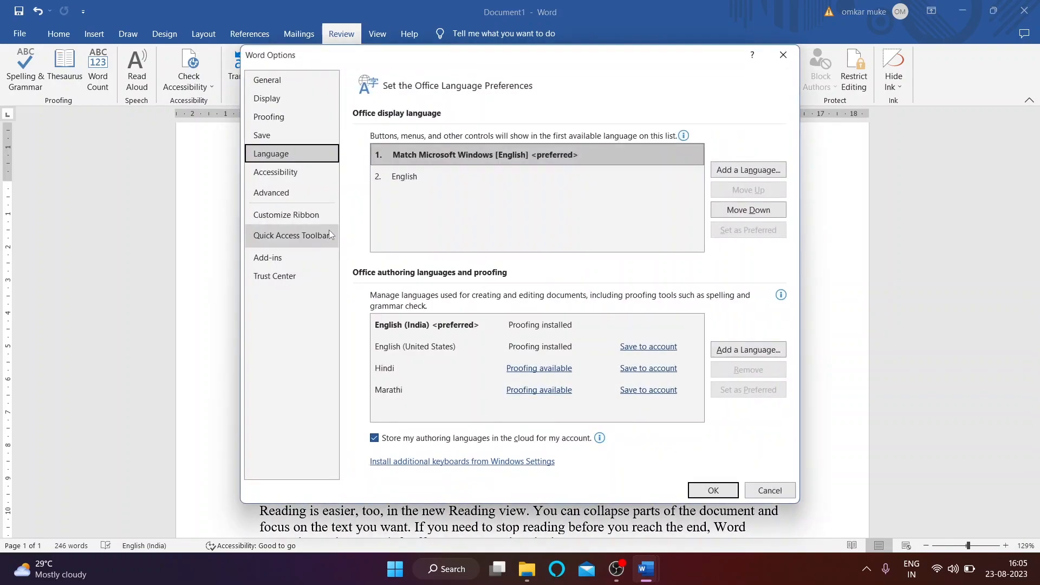
left_click(748, 350)
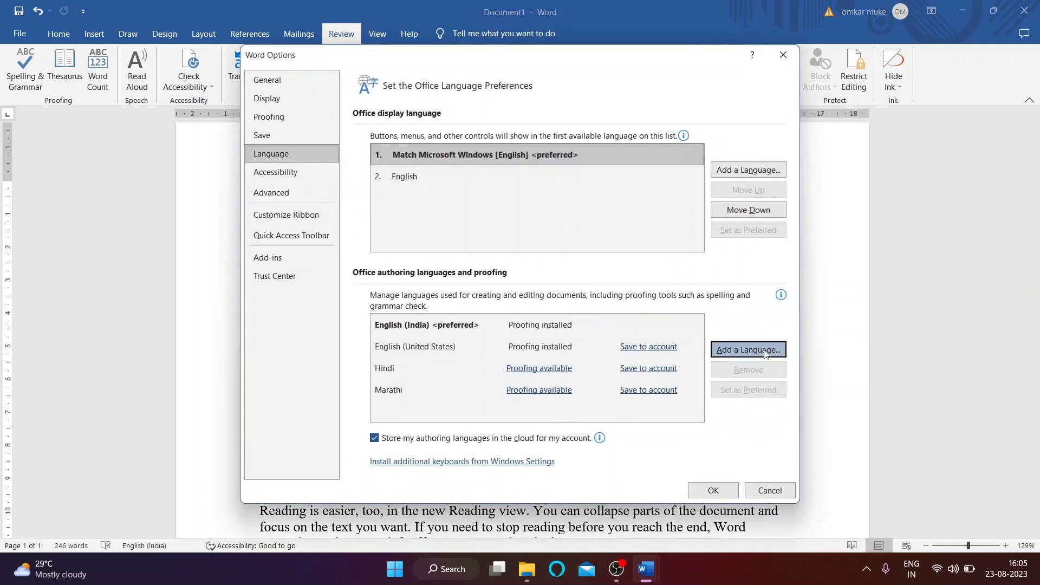
scroll(515, 336, "down", 12)
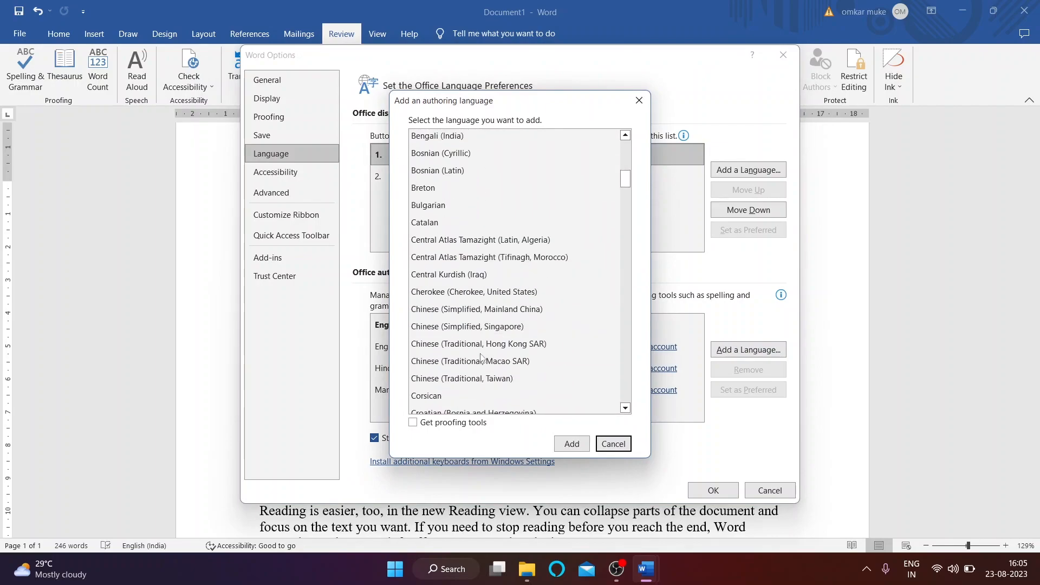
left_click(612, 445)
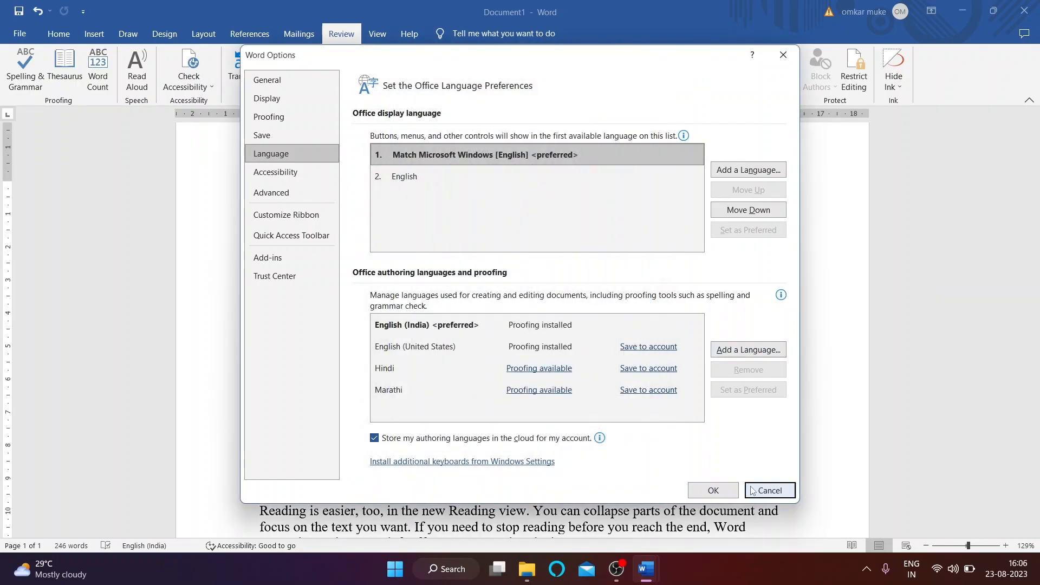
left_click(755, 490)
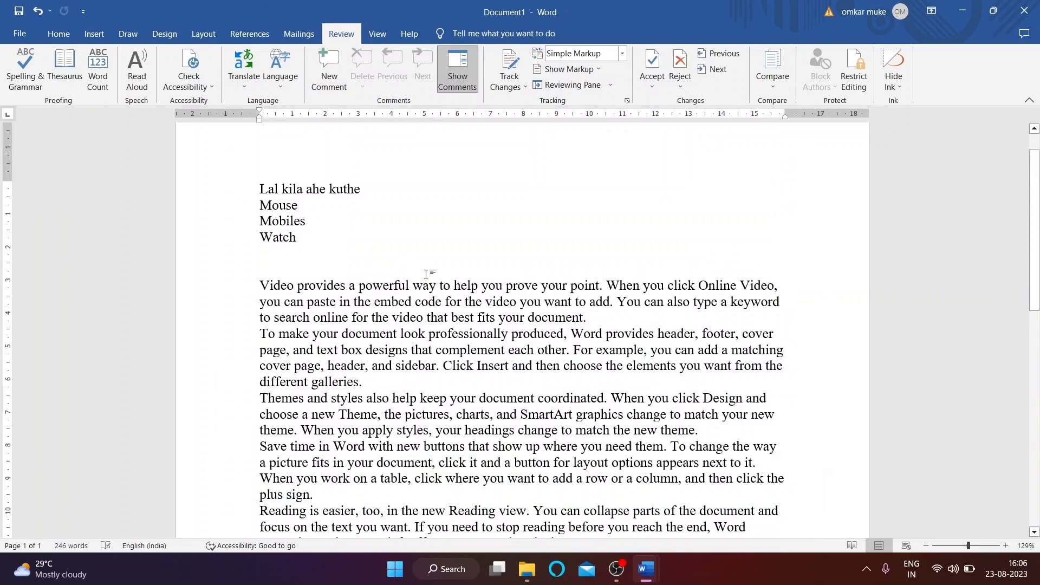
left_click_drag(361, 285, 413, 286)
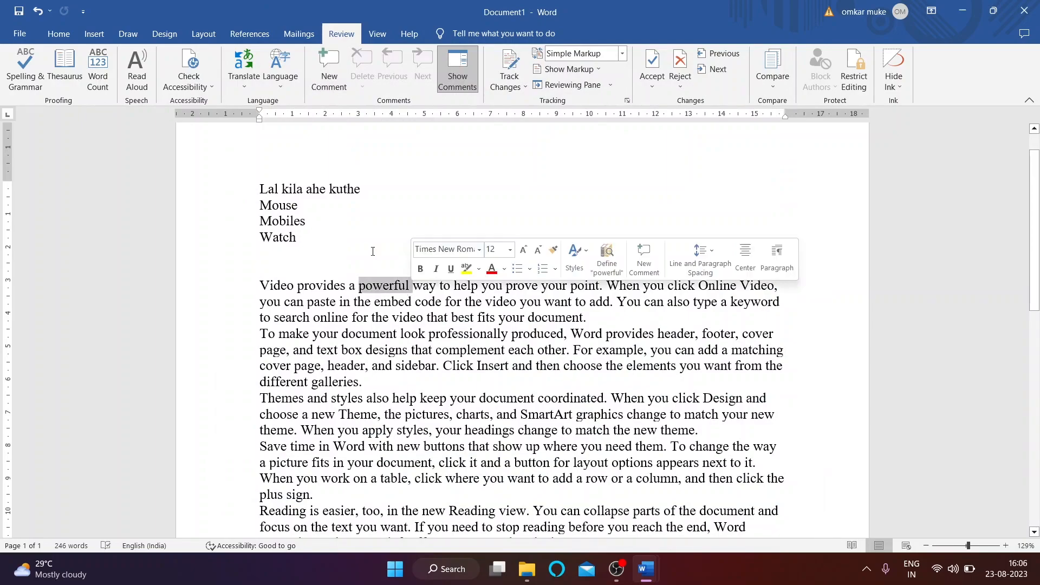
left_click(321, 85)
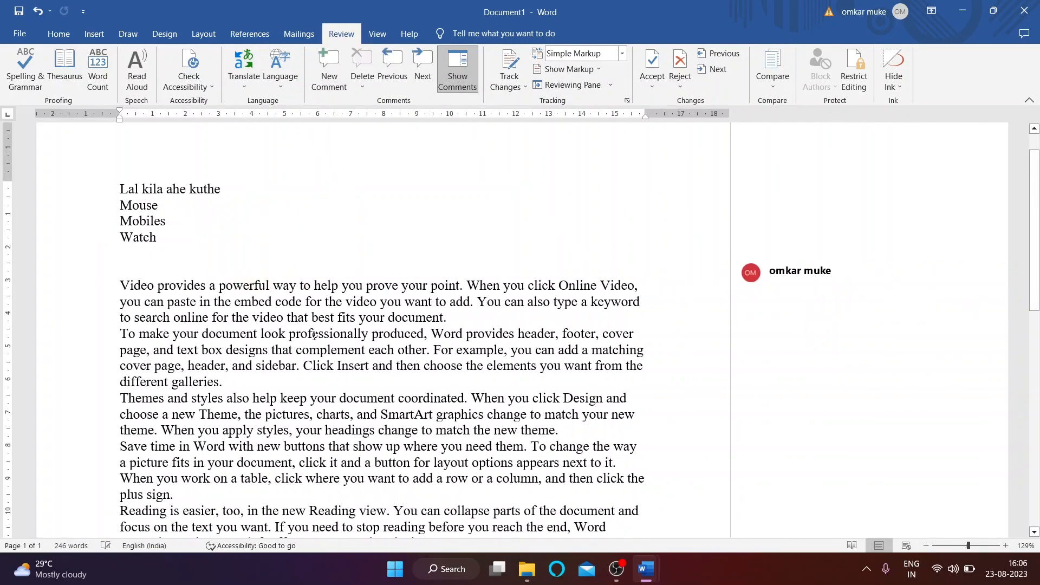
left_click_drag(312, 317, 388, 317)
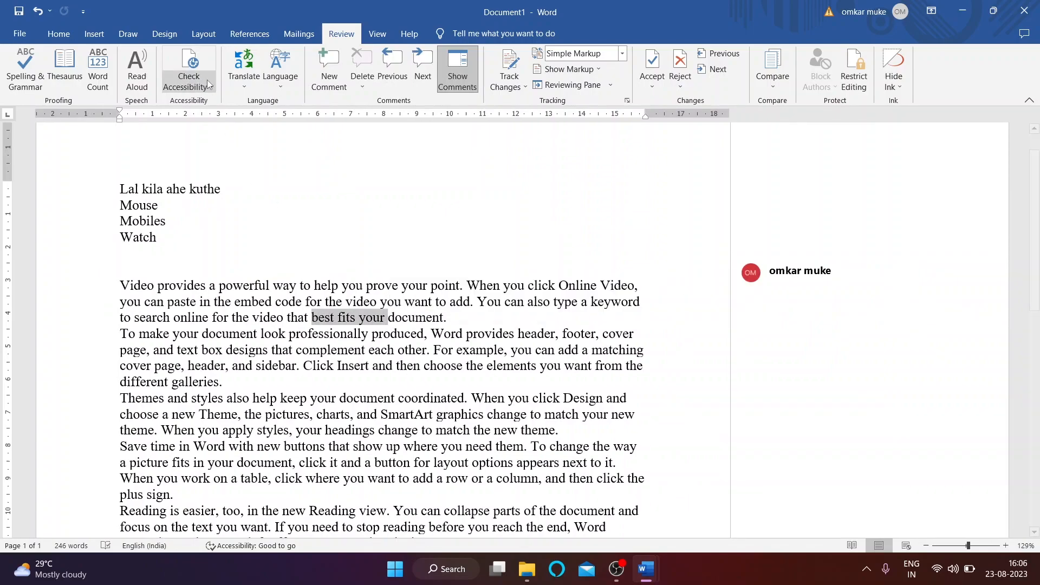
left_click(233, 66)
left_click(330, 71)
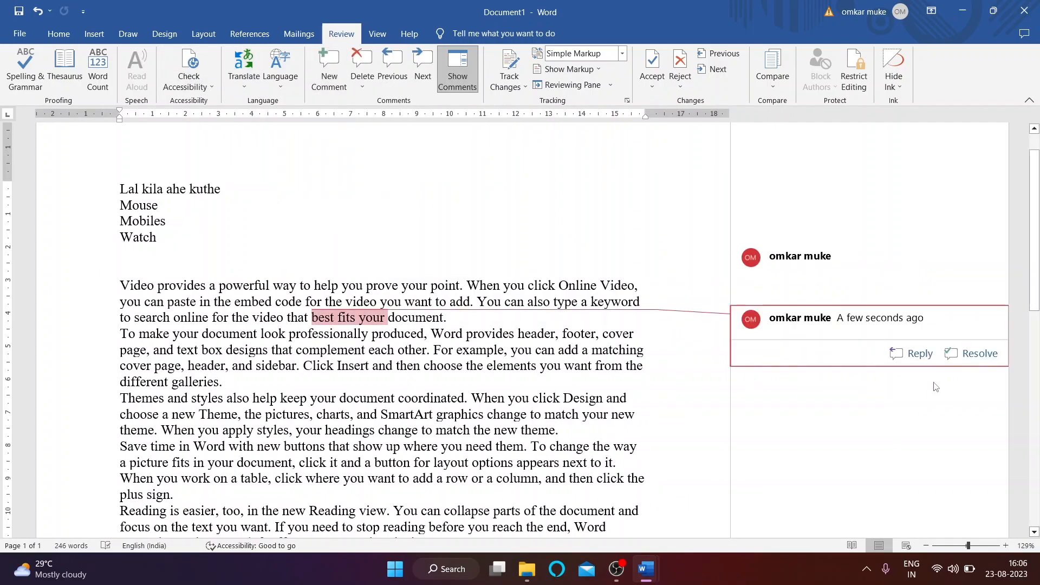
left_click(975, 354)
left_click(820, 281)
left_click(975, 353)
left_click(327, 334)
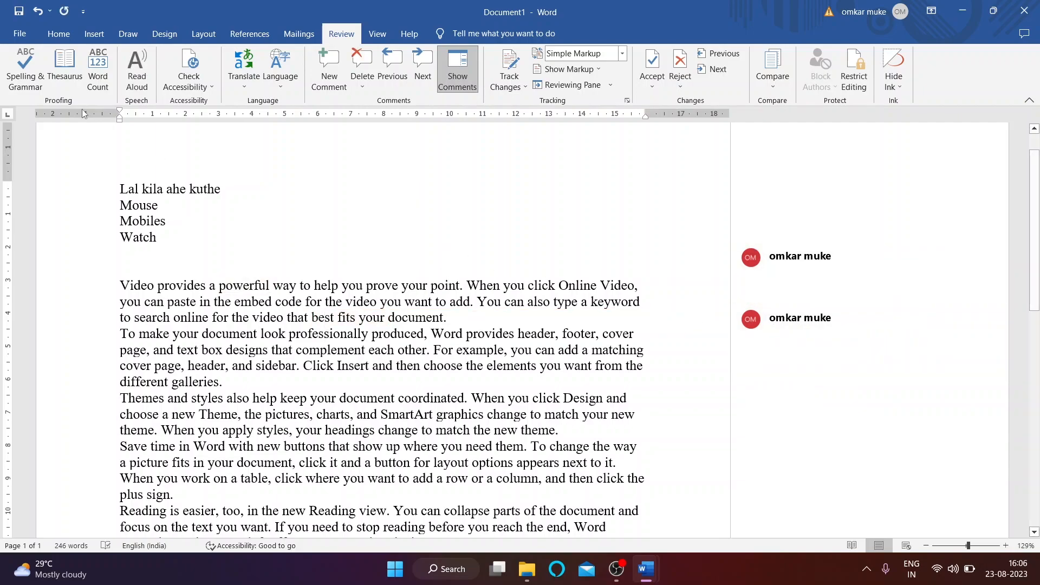
left_click(37, 13)
left_click(37, 13)
left_click(37, 13)
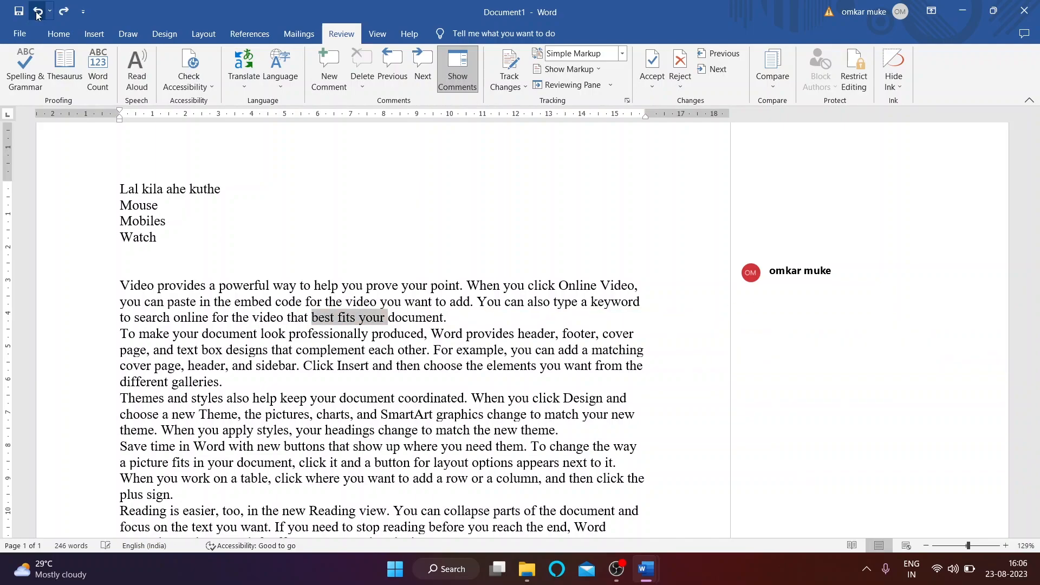
left_click(37, 13)
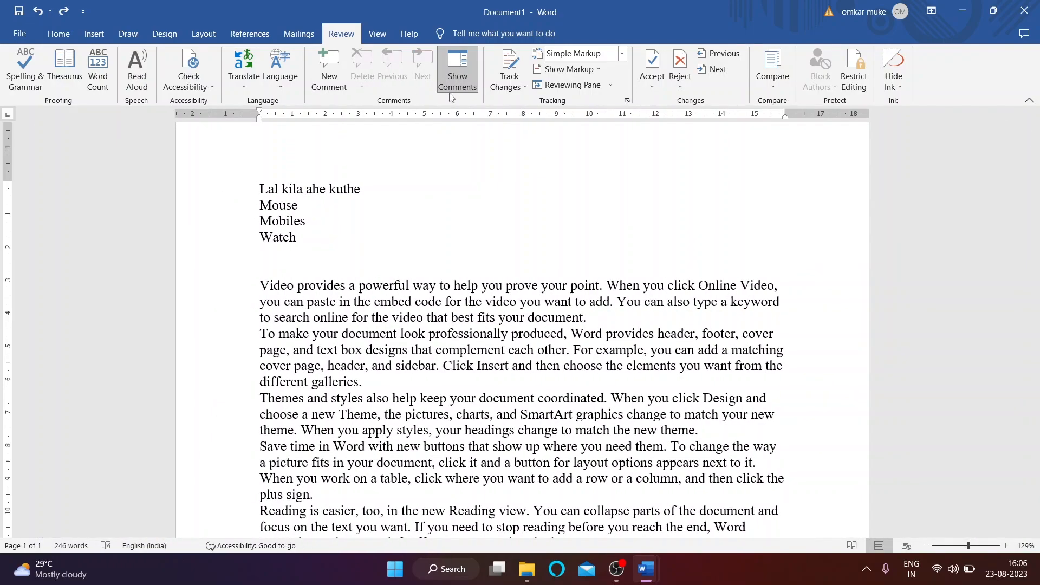
Step: Turn on Track Changes and replace 'Video' with 'movie'
left_click(384, 390)
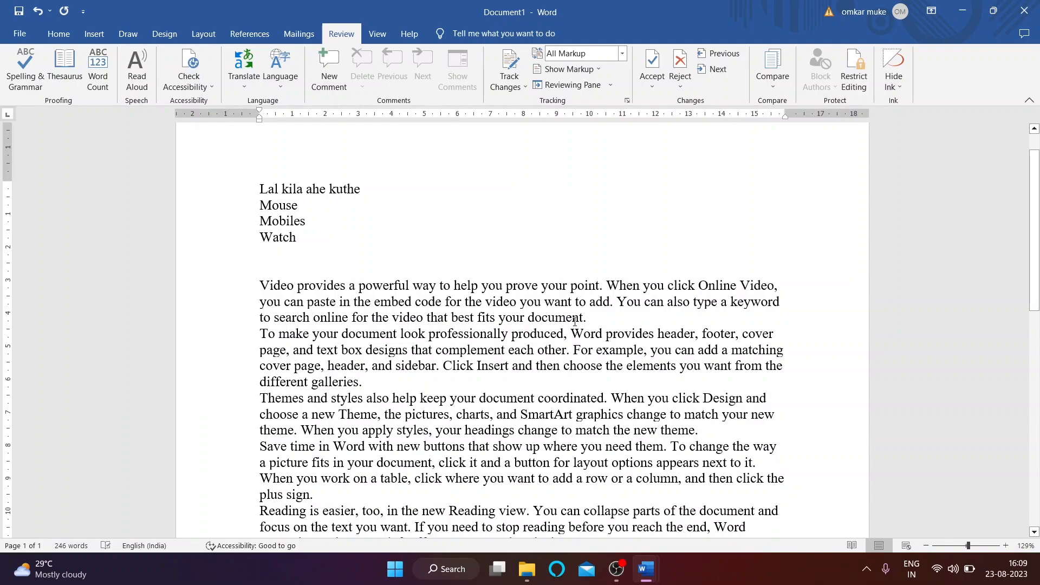
left_click(510, 70)
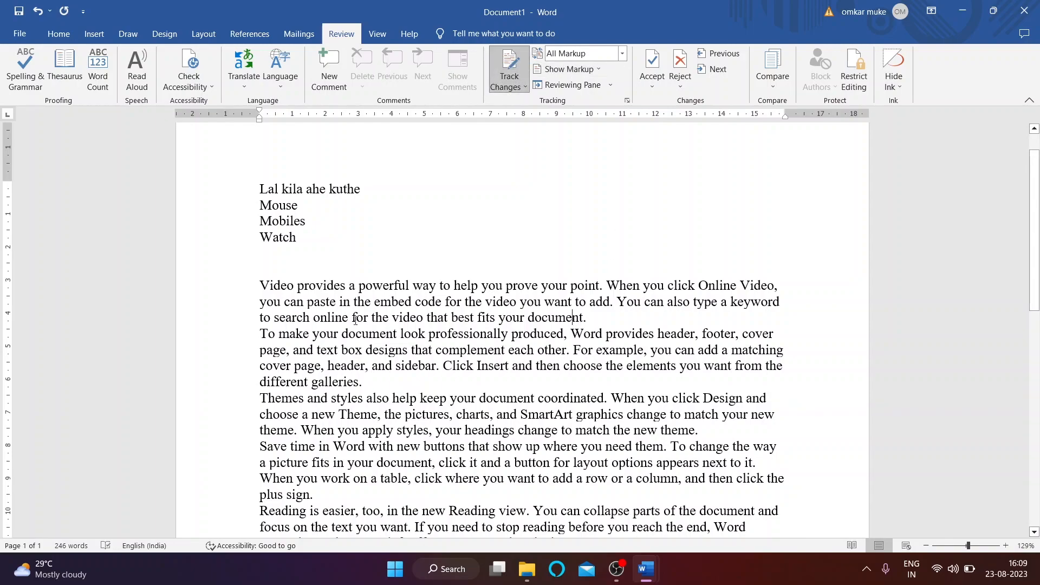
double_click(292, 286)
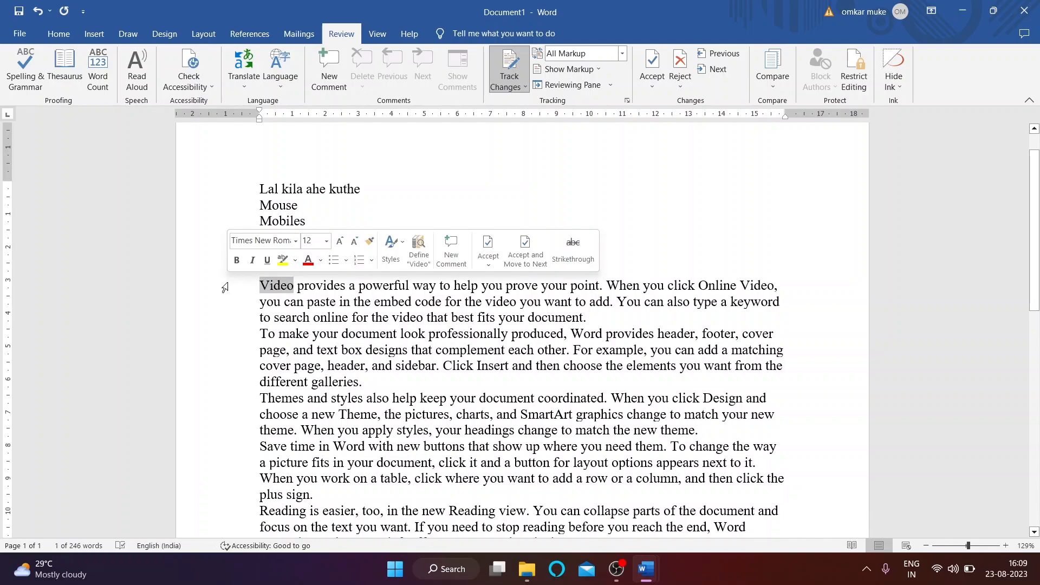
key("BackSpace")
type("movie")
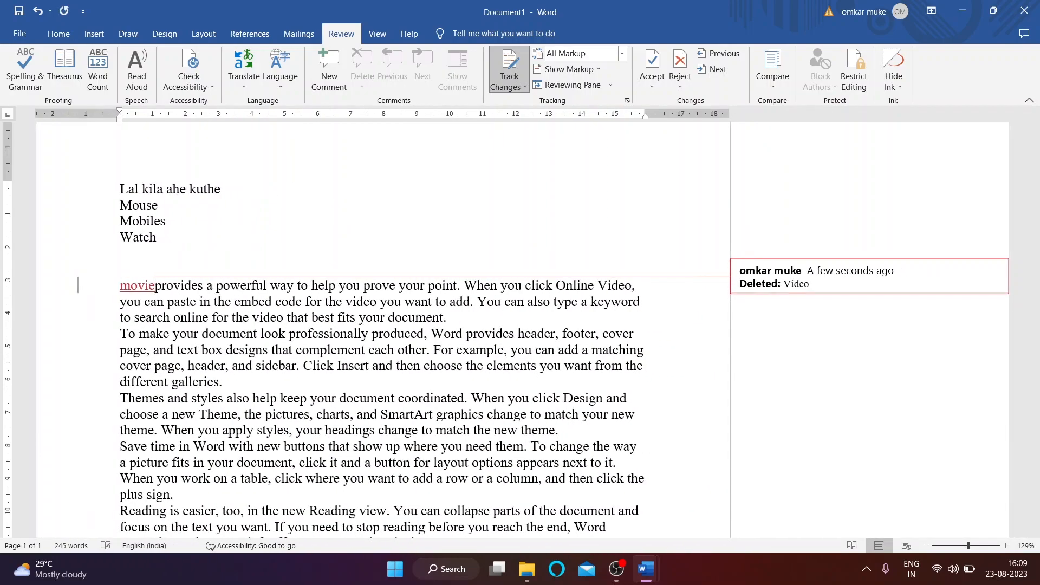
left_click(352, 348)
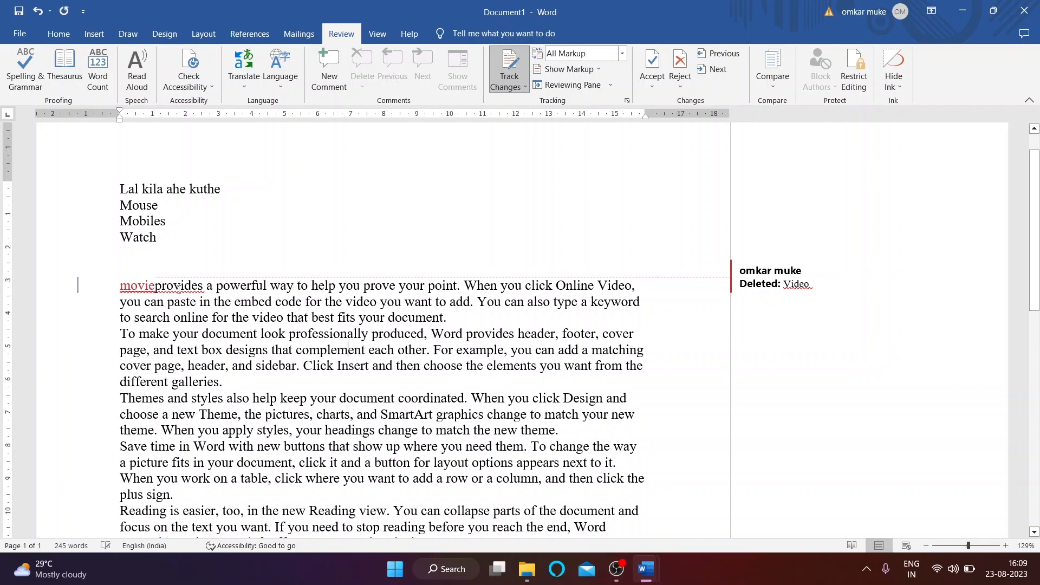
left_click(157, 285)
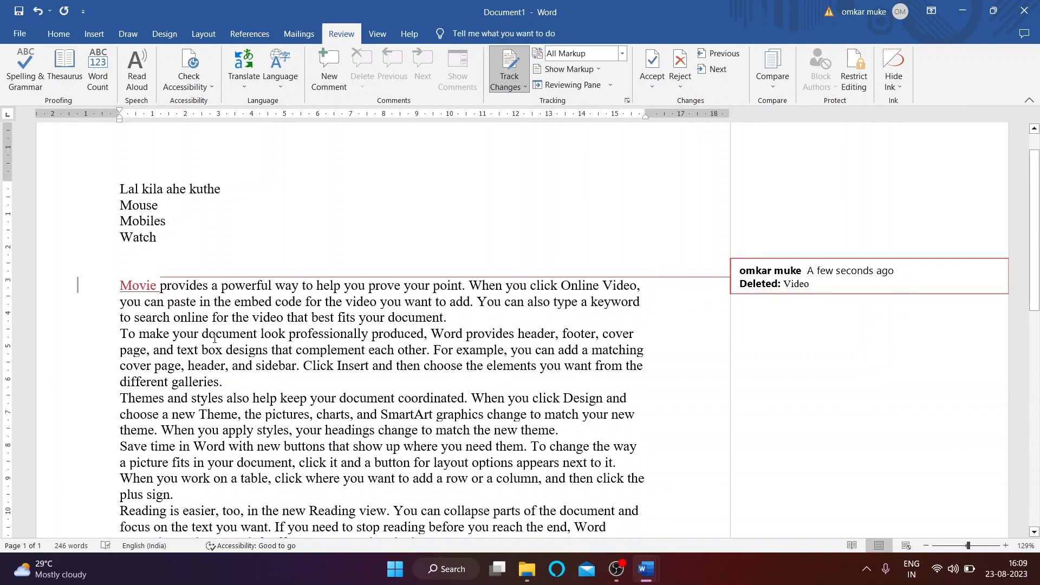
Step: Replace 'Themes' with 'games' as a tracked change
scroll(212, 336, "down", 1)
scroll(146, 342, "down", 1)
left_click_drag(164, 318, 118, 319)
key("BackSpace")
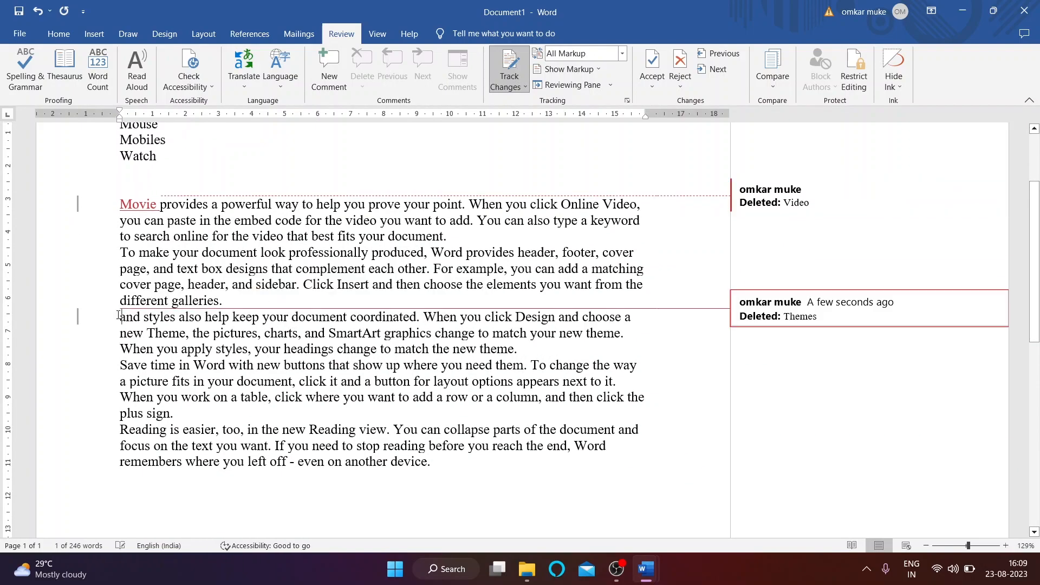
type("games")
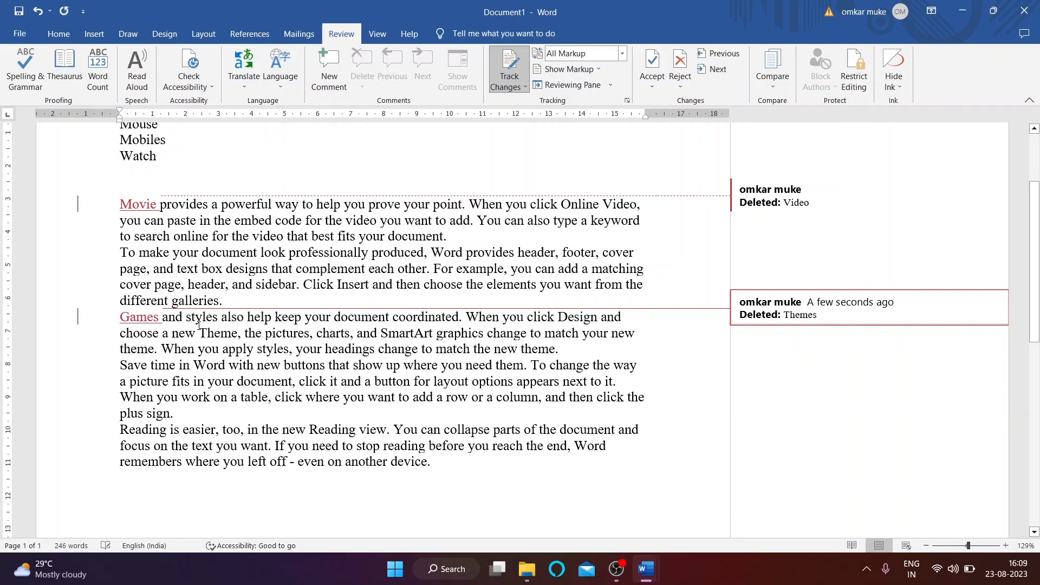
left_click(232, 397)
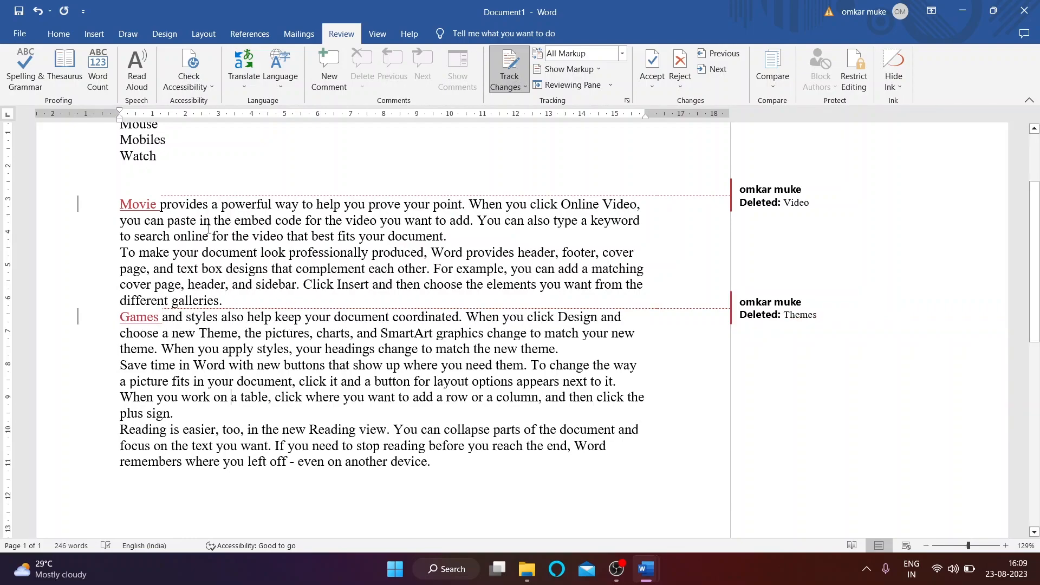
Step: Replace 'Reading' with 'Watching' as a tracked change
scroll(209, 232, "down", 1)
left_click_drag(170, 392, 120, 389)
key("Delete")
type("Watching")
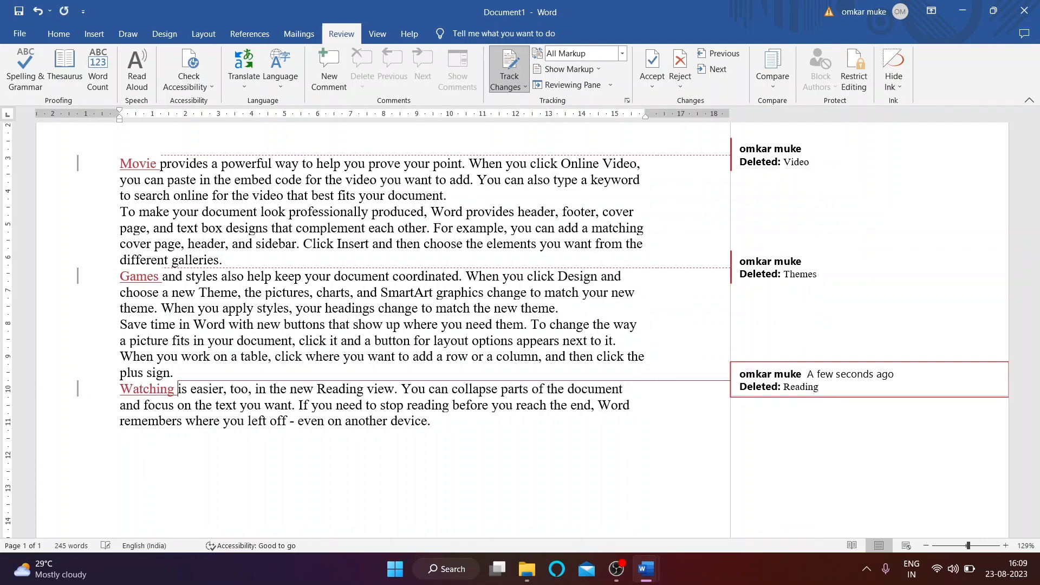
scroll(197, 288, "up", 2)
scroll(237, 325, "down", 2)
scroll(236, 325, "up", 3)
scroll(207, 386, "down", 3)
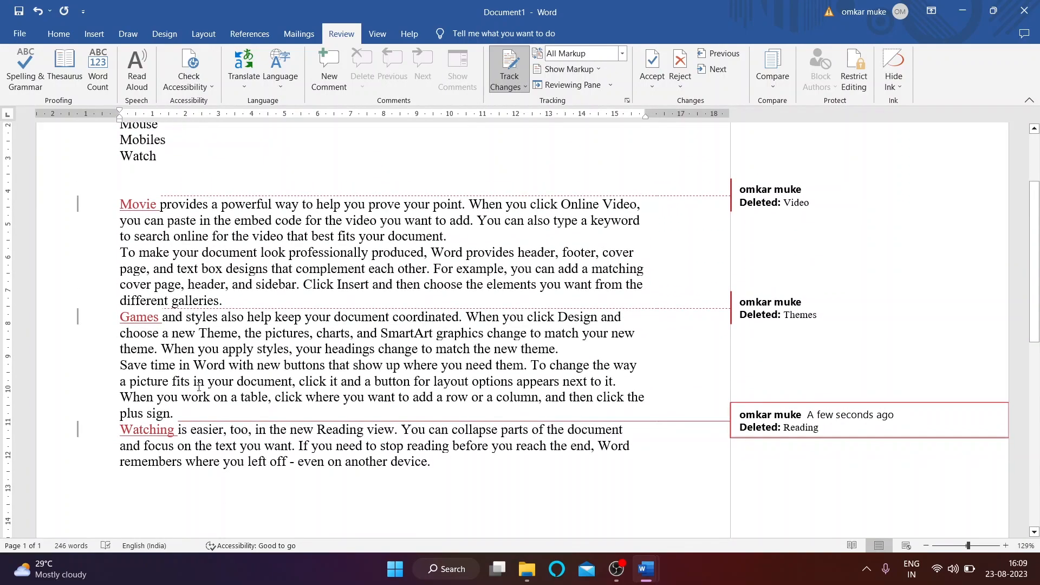
scroll(207, 386, "down", 1)
scroll(307, 326, "up", 2)
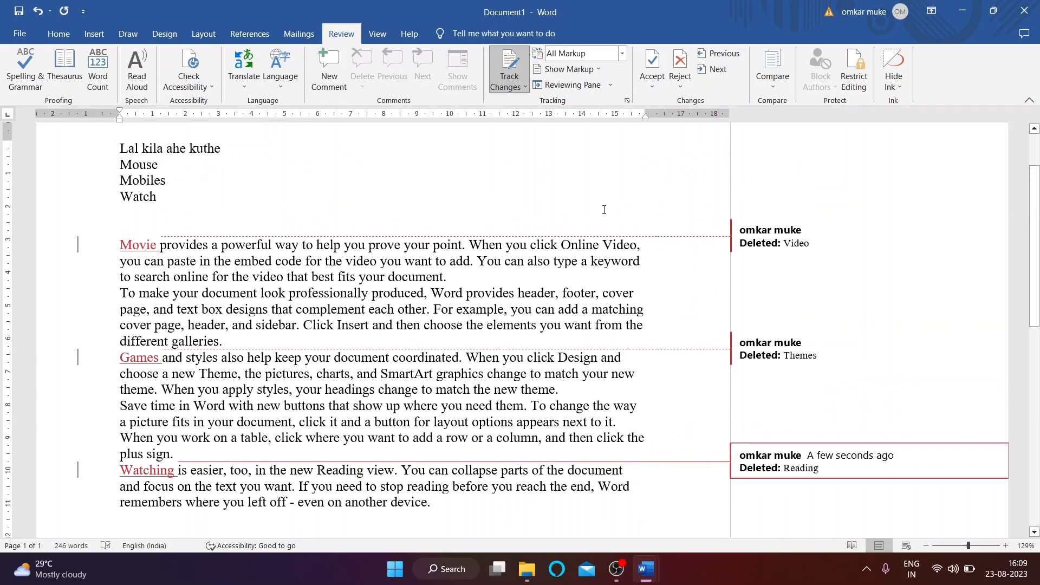
Step: Accept the Movie insertion and reject the deletion so Video is restored
left_click(653, 87)
left_click(113, 248)
left_click(652, 82)
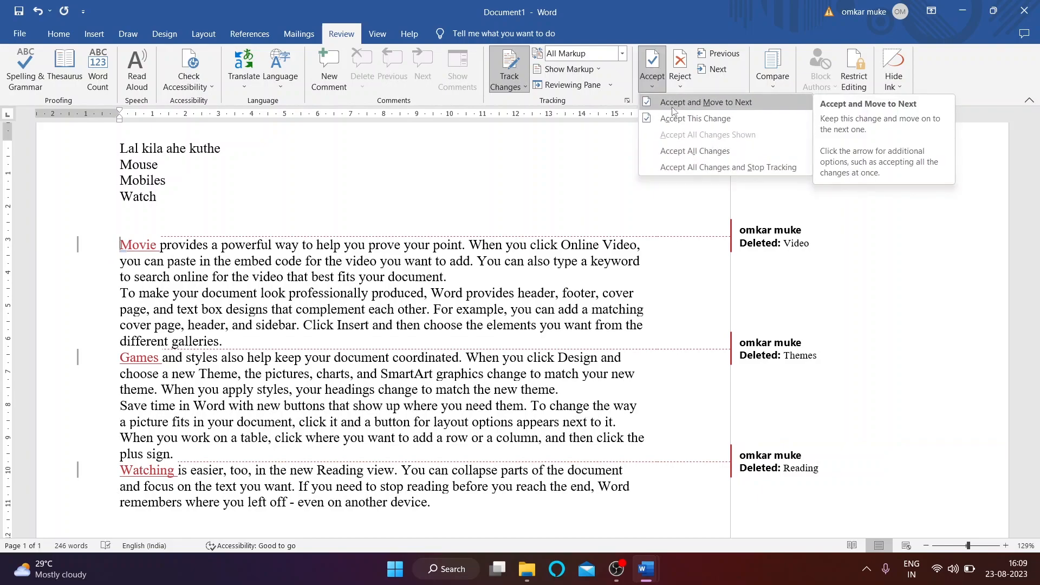
left_click(673, 104)
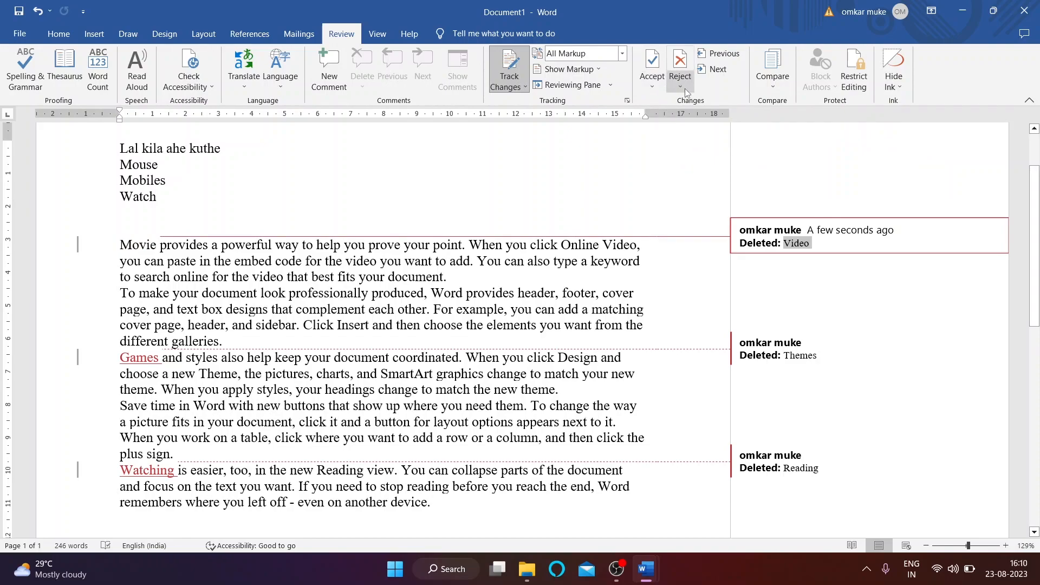
left_click(681, 88)
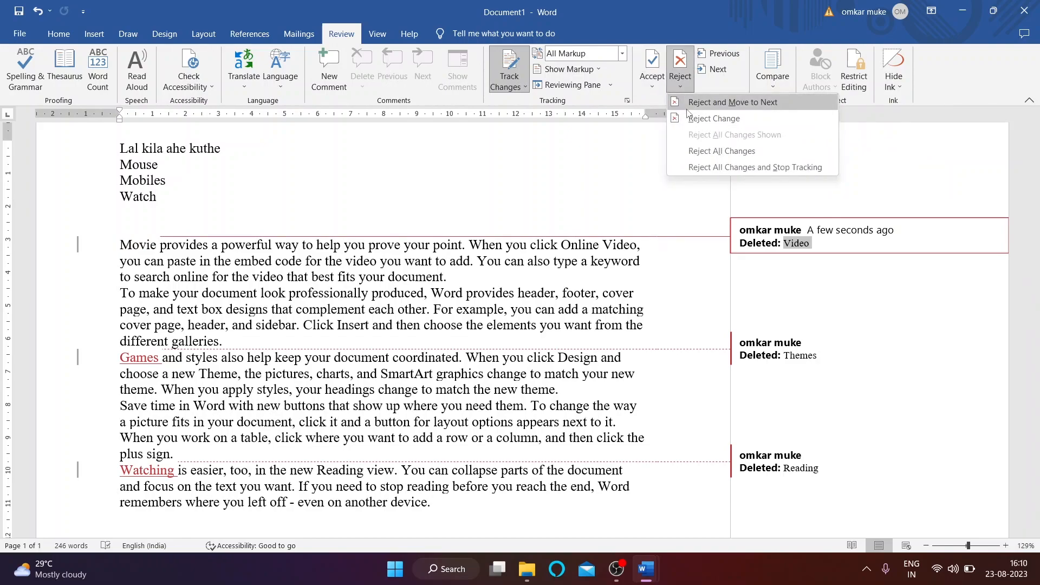
left_click(687, 105)
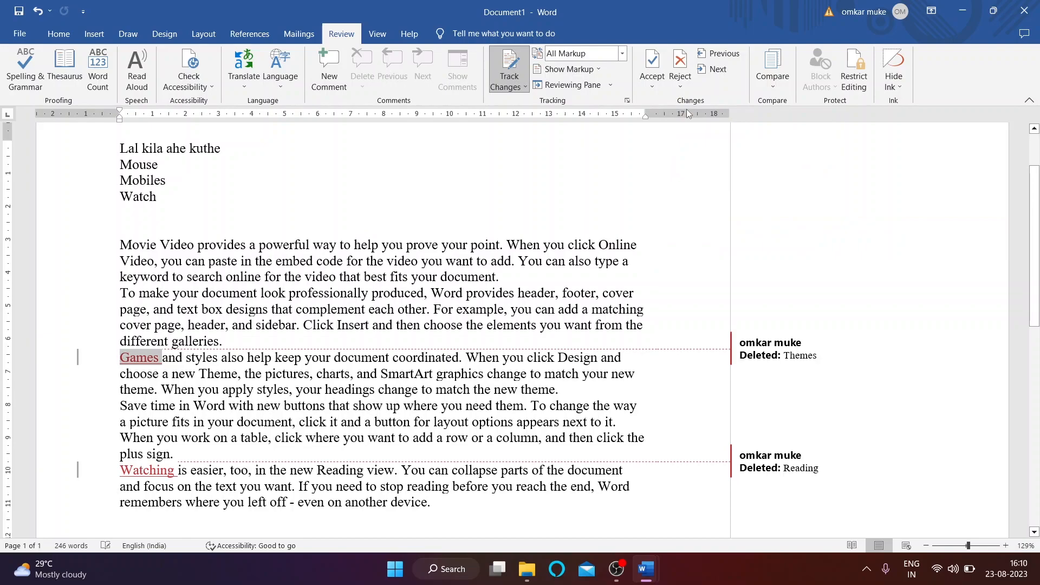
Step: Reject the Games insertion
left_click(678, 87)
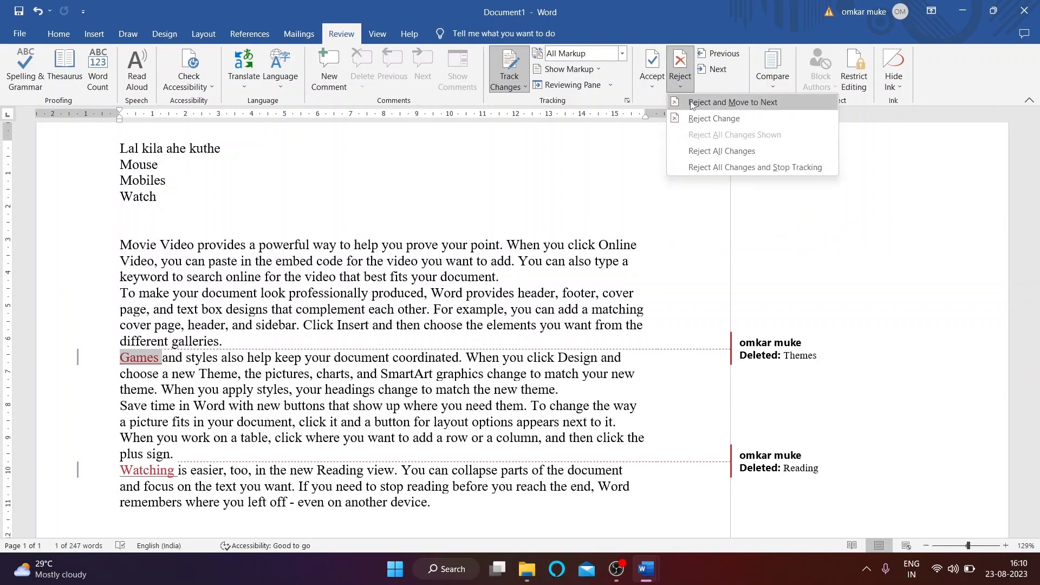
left_click(691, 104)
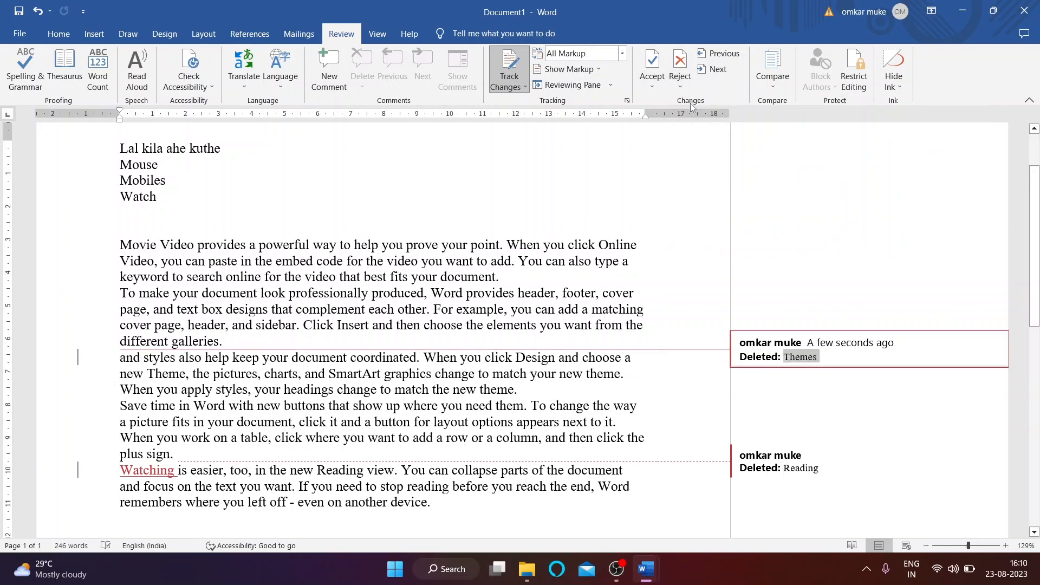
left_click(680, 87)
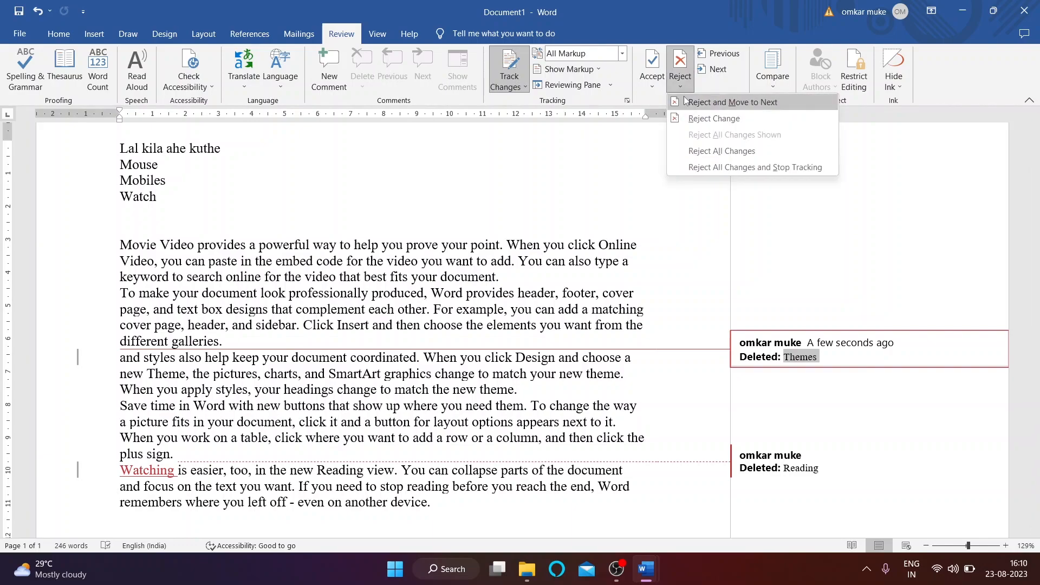
left_click(799, 364)
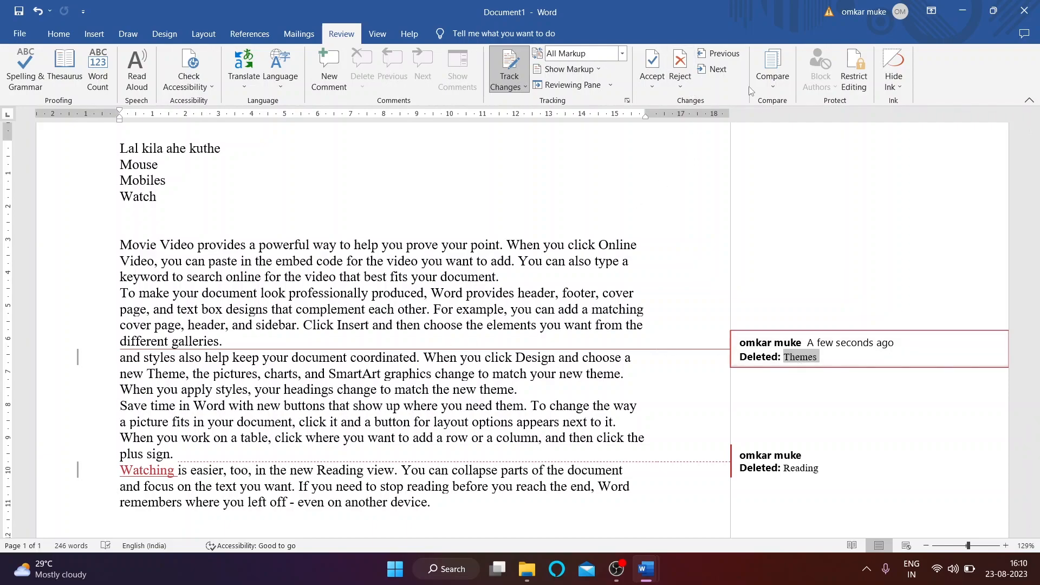
left_click(681, 86)
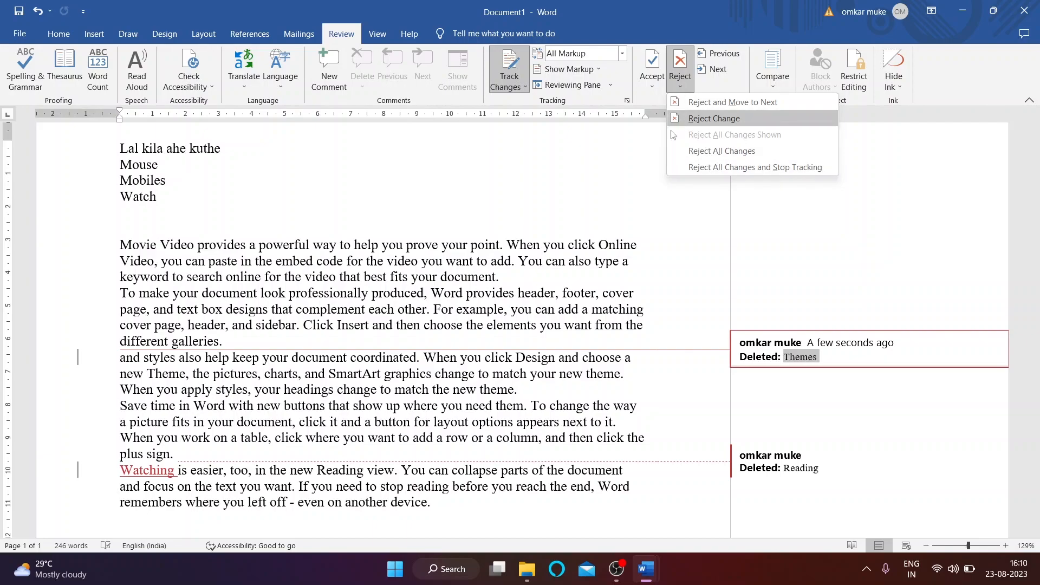
left_click(598, 176)
Step: Accept the Watching insertion
left_click(126, 473)
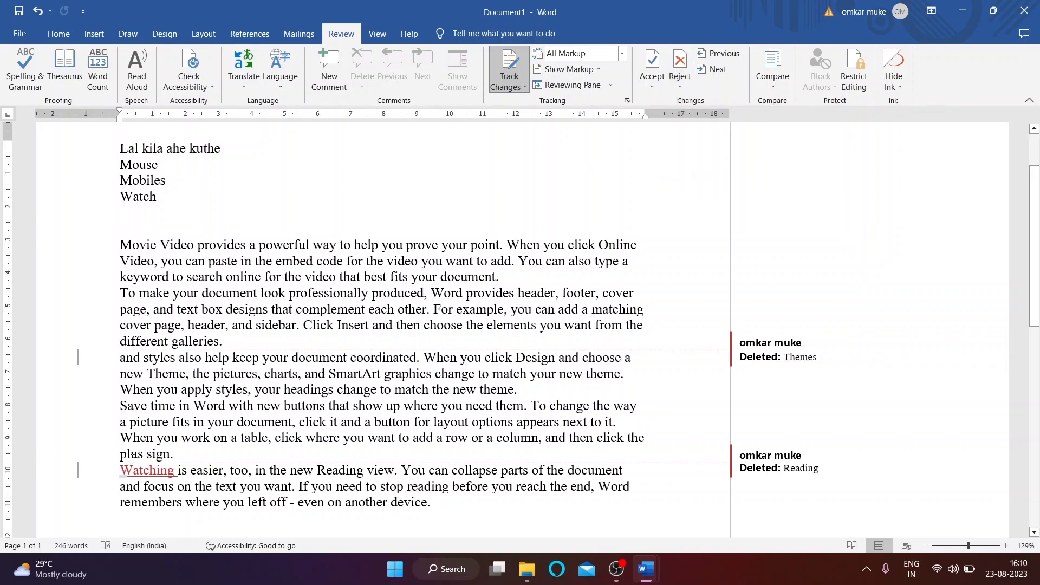
left_click(680, 82)
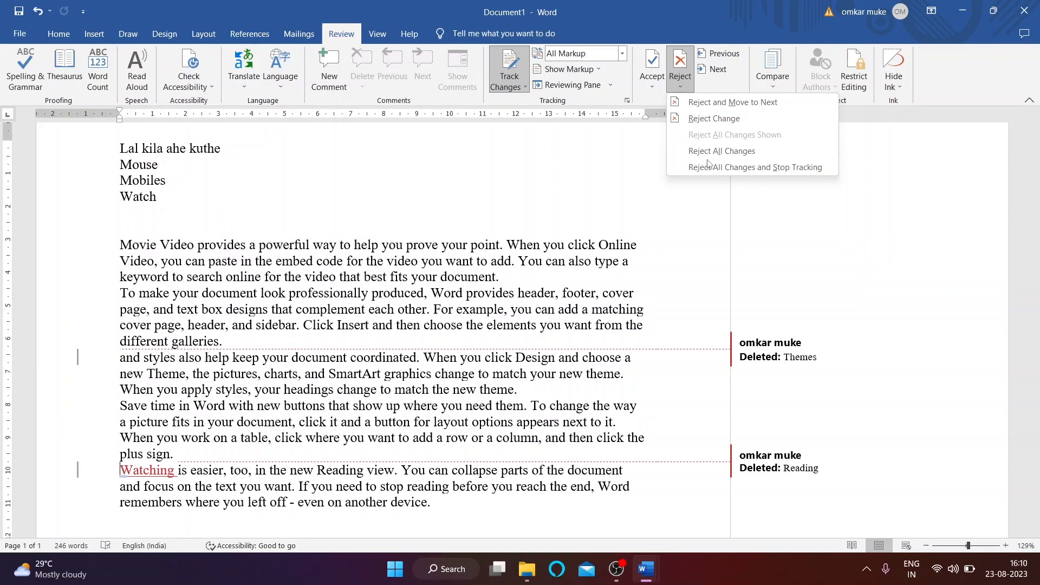
left_click(664, 81)
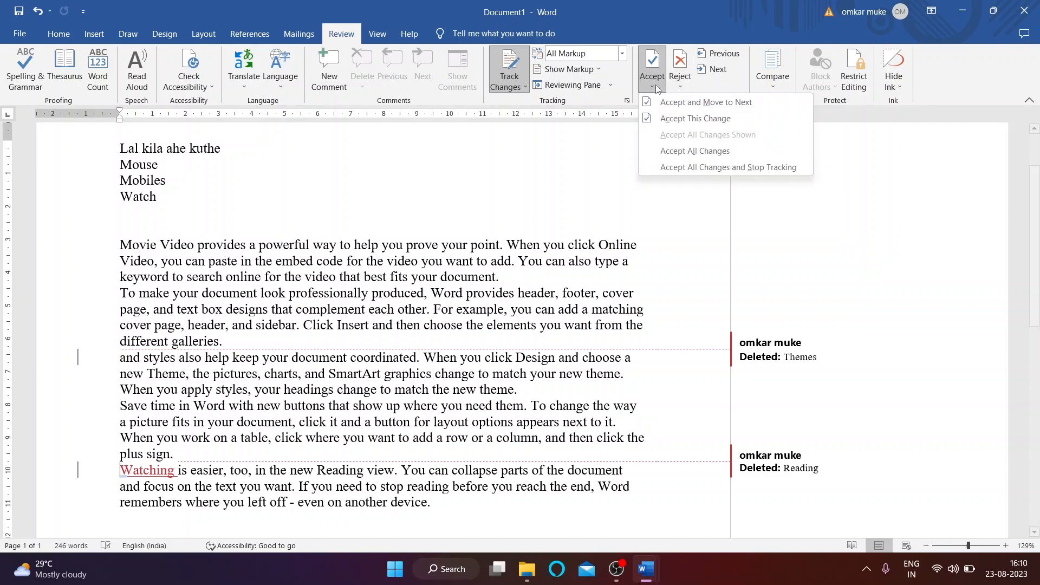
left_click(677, 107)
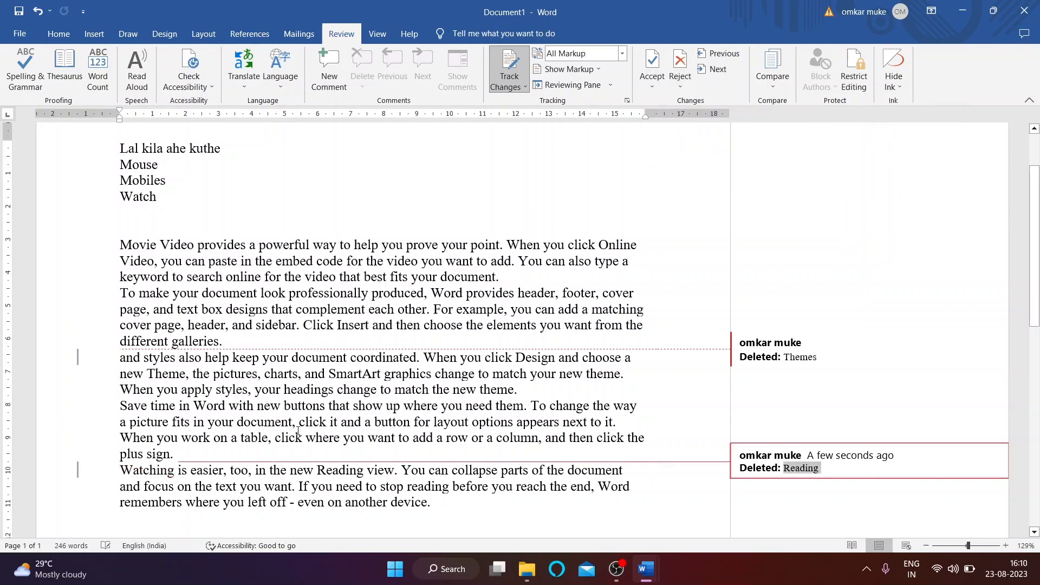
left_click(264, 407)
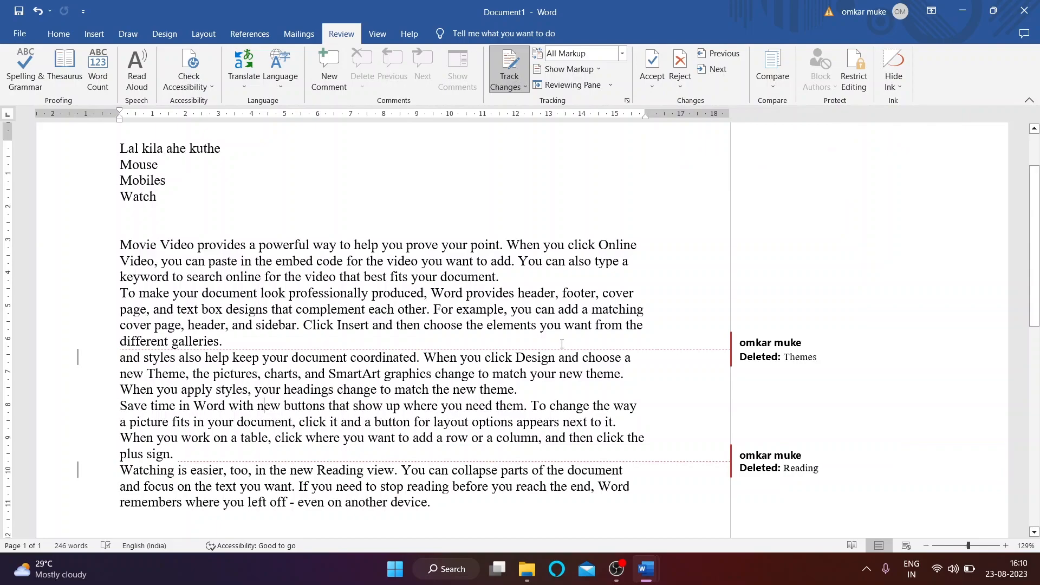
Step: Type 'themes' before 'and styles' and accept the Themes change
left_click(121, 358)
type("them")
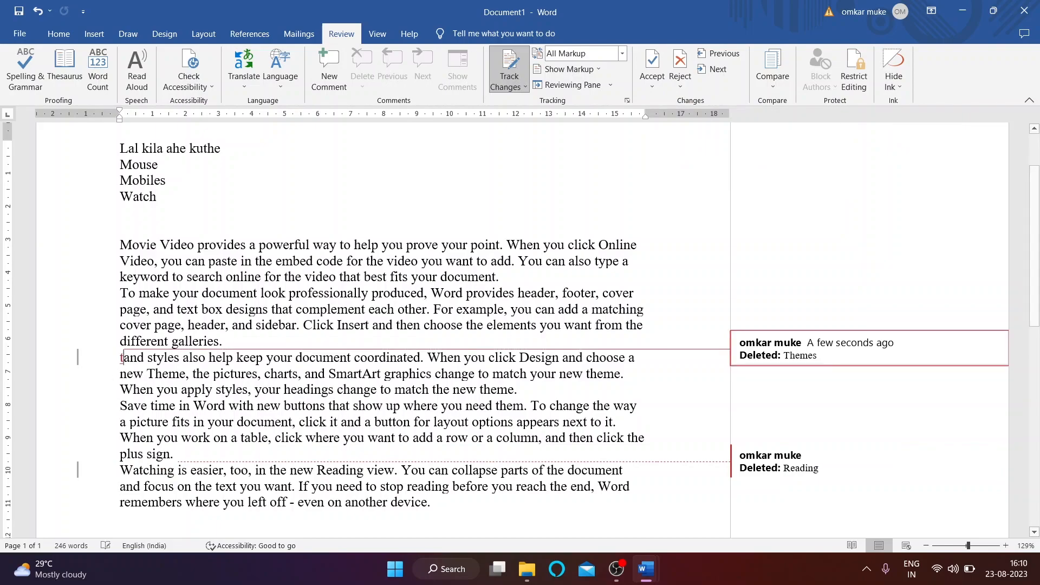
type("es")
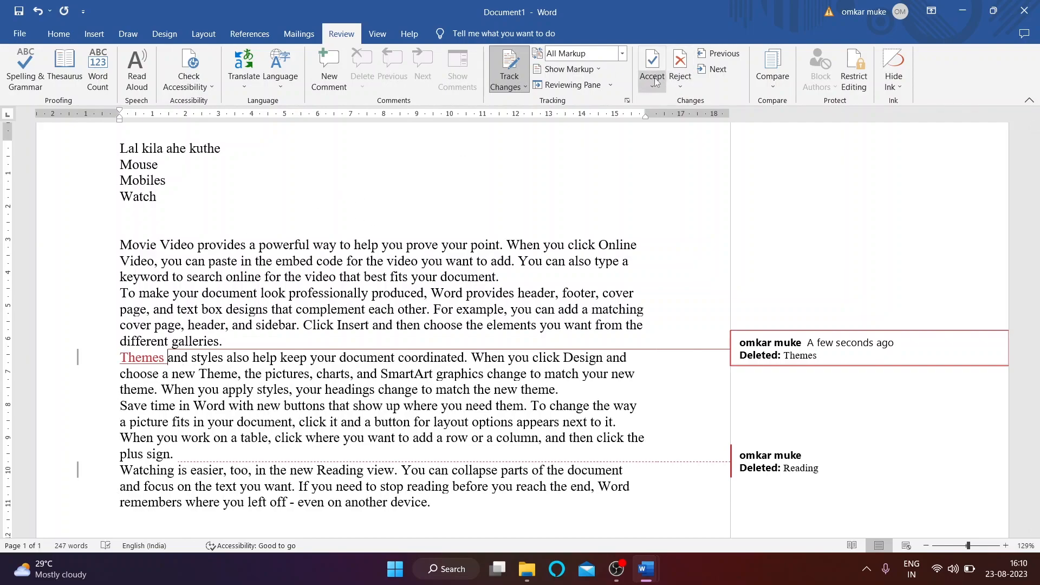
left_click(653, 81)
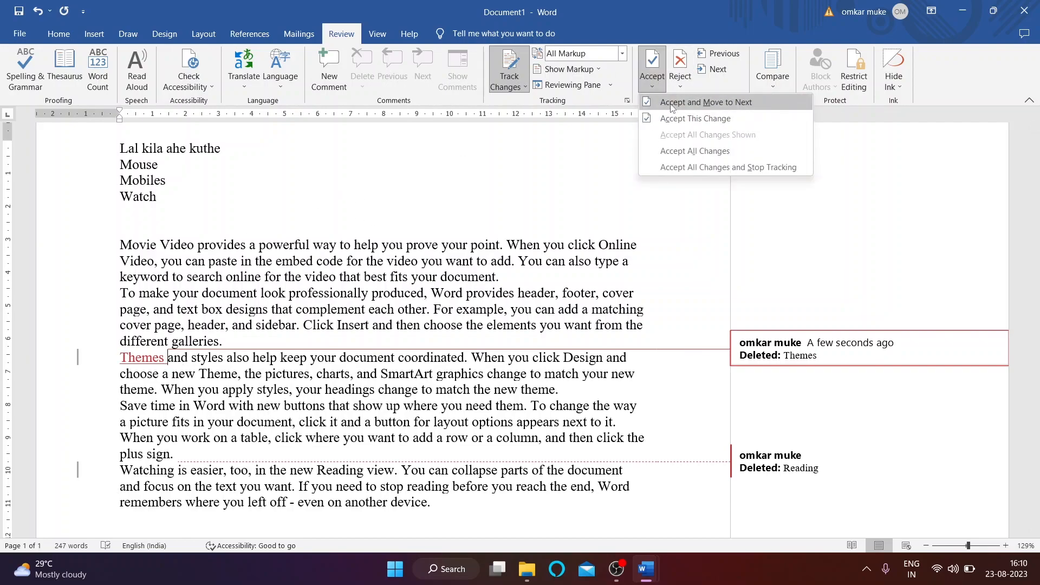
left_click(672, 103)
left_click(233, 425)
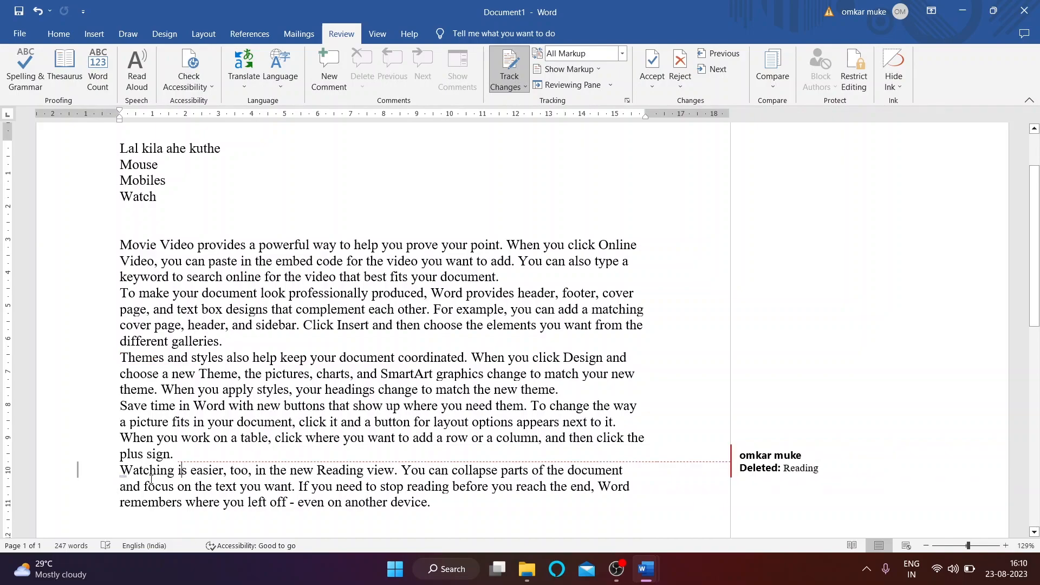
Step: Move on to the remaining Reading deletion, leaving it tracked
left_click(130, 479)
left_click(119, 470)
left_click(652, 86)
left_click(704, 102)
left_click(680, 84)
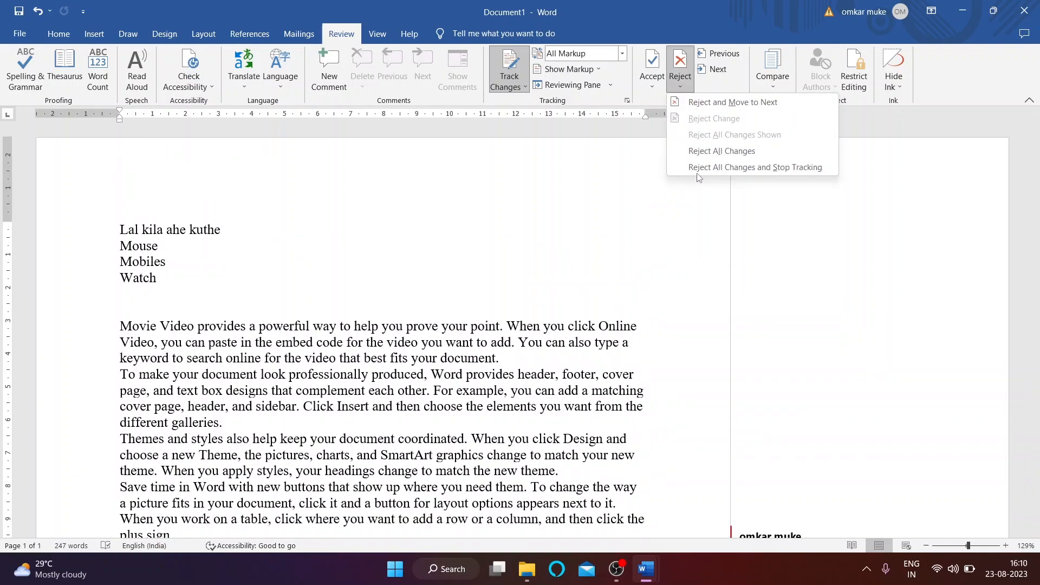
left_click(656, 84)
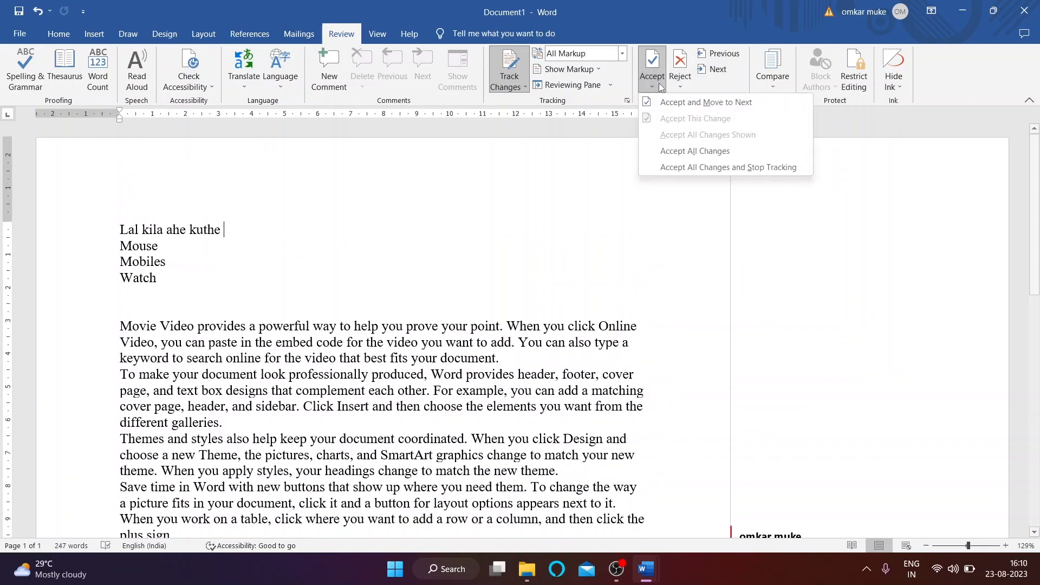
Step: Accept all tracked changes and stop tracking so no markup remains
left_click(672, 167)
scroll(550, 264, "down", 3)
scroll(551, 270, "up", 2)
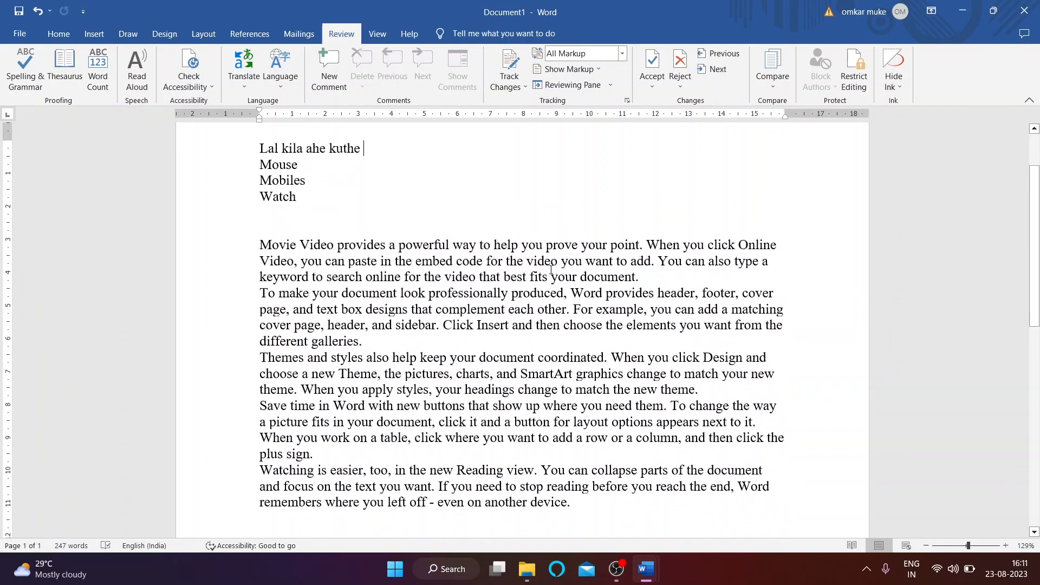
scroll(551, 269, "up", 2)
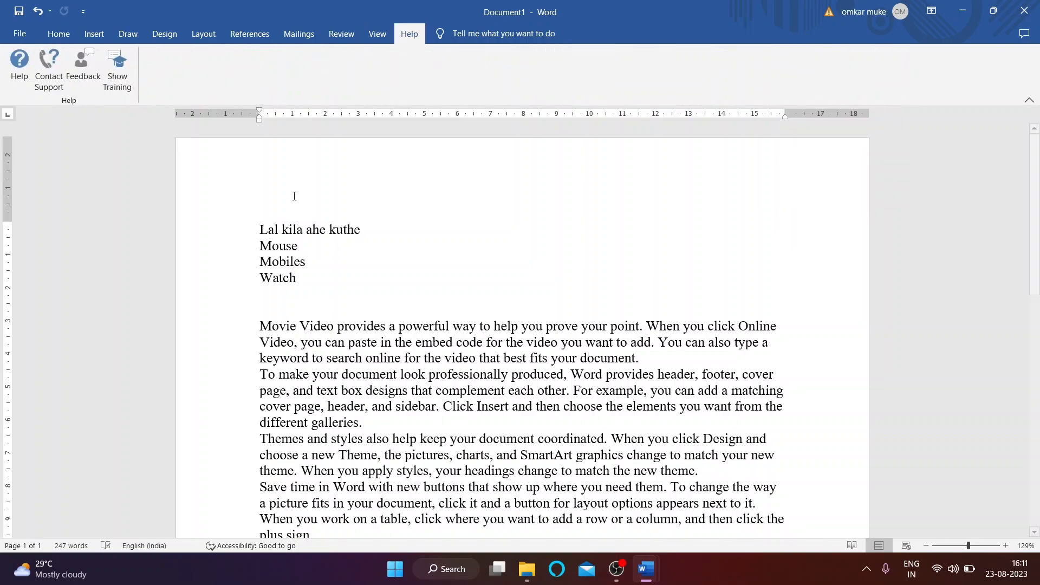
Step: Look over the Mailings and References ribbon tools, then return to Review
left_click(299, 34)
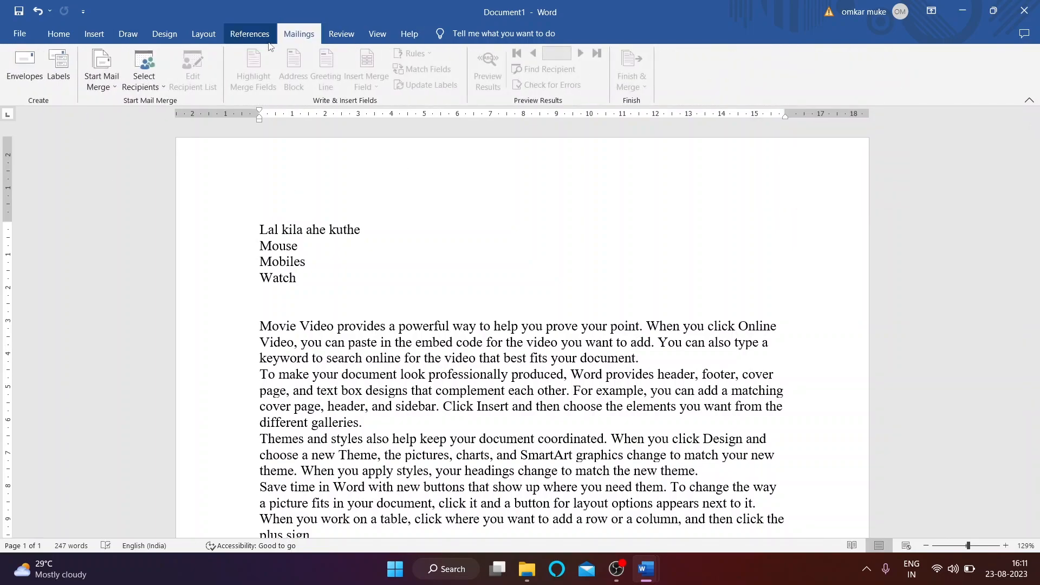
left_click(249, 34)
left_click(341, 33)
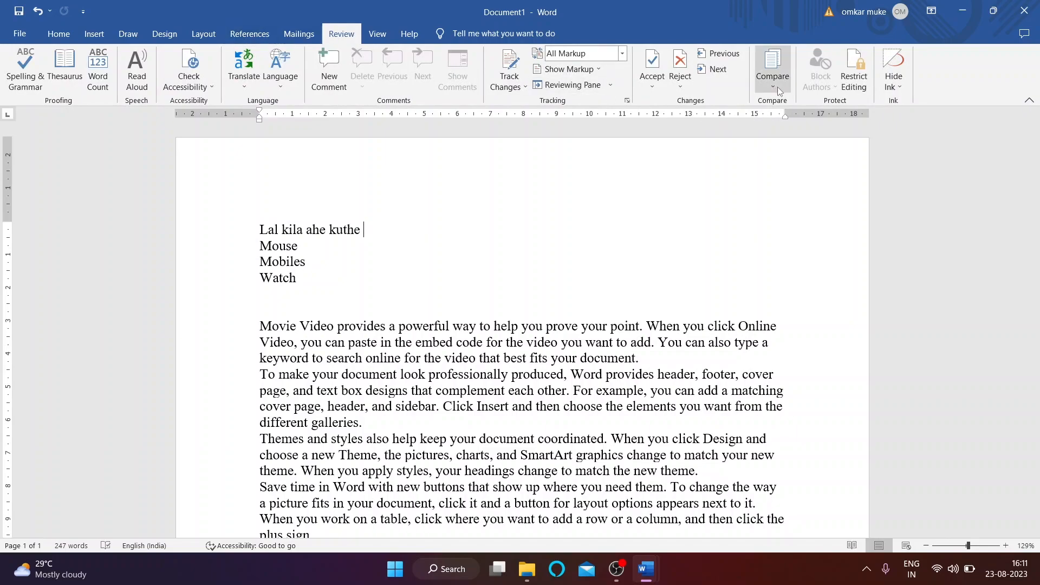
Step: Select the document text, deselect it, and put the cursor after the first paragraph
scroll(248, 244, "down", 1)
left_click_drag(261, 184, 599, 341)
left_click(598, 343)
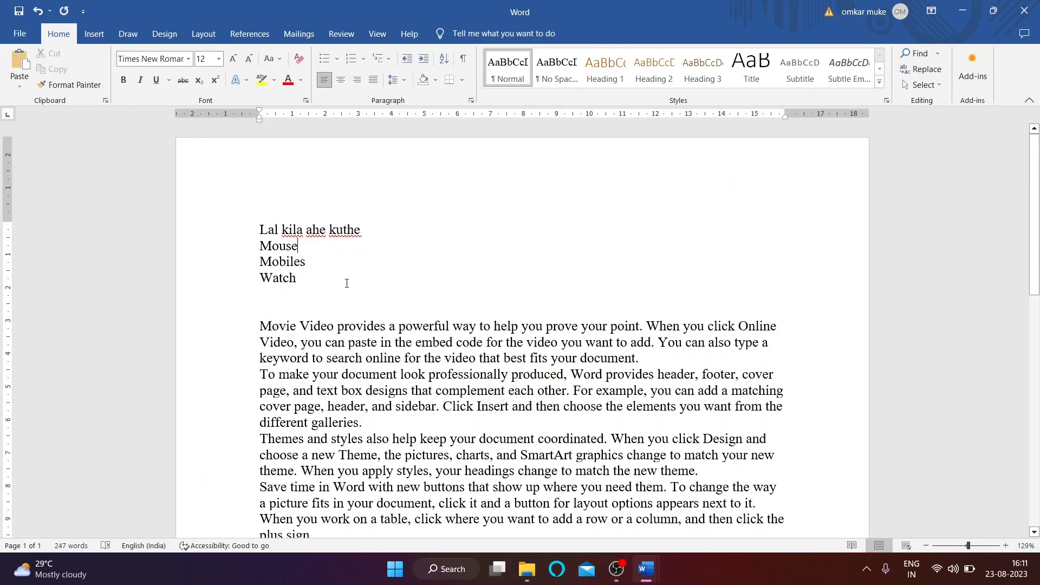
scroll(337, 255, "down", 2)
left_click(647, 272)
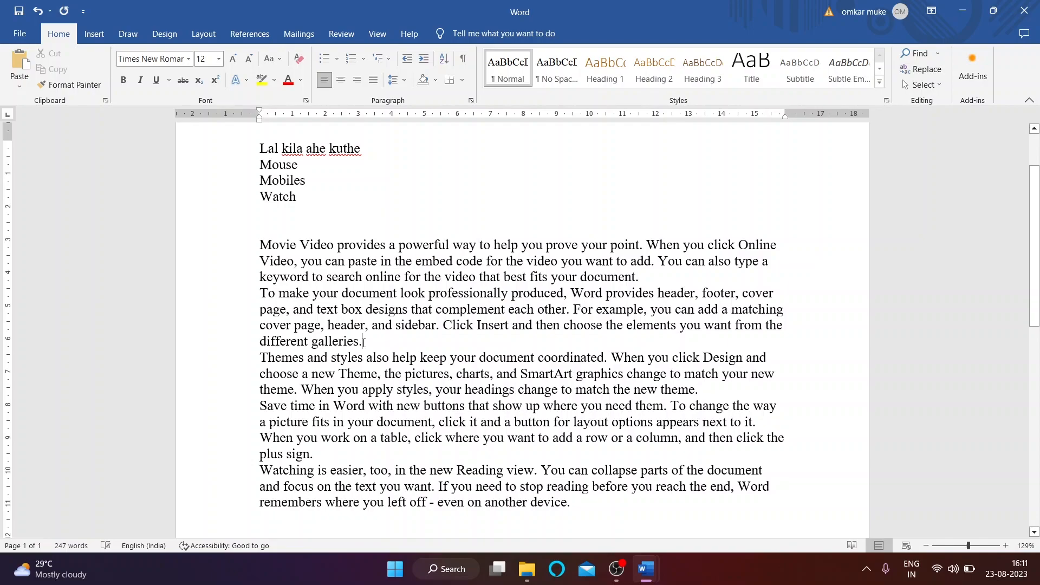
Step: Type a new sentence and add the numbers '2023' and 'minus .2022' to the text
type("manish")
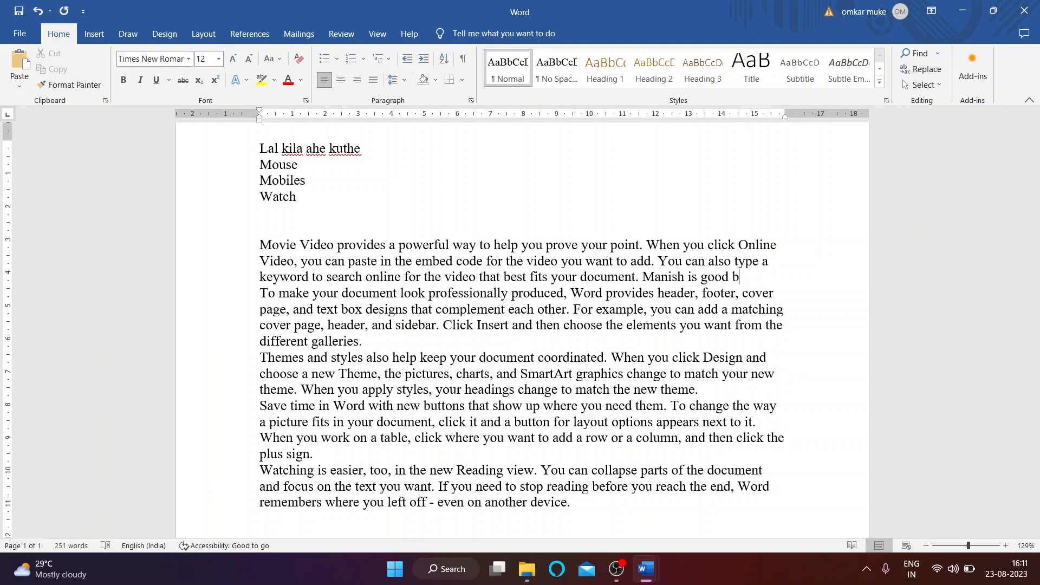
key("BackSpace")
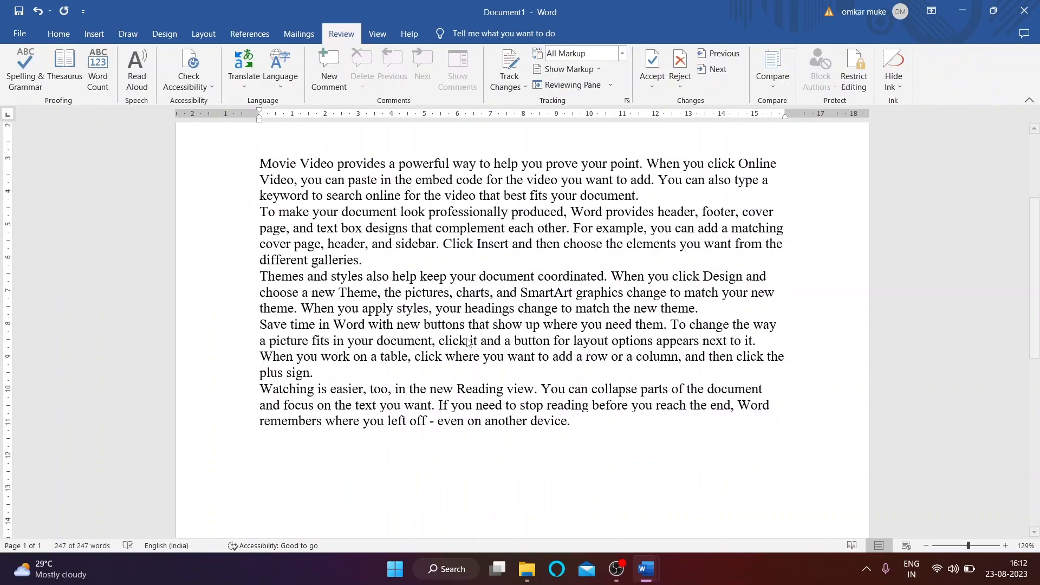
scroll(410, 341, "down", 2)
key("ctrl+a")
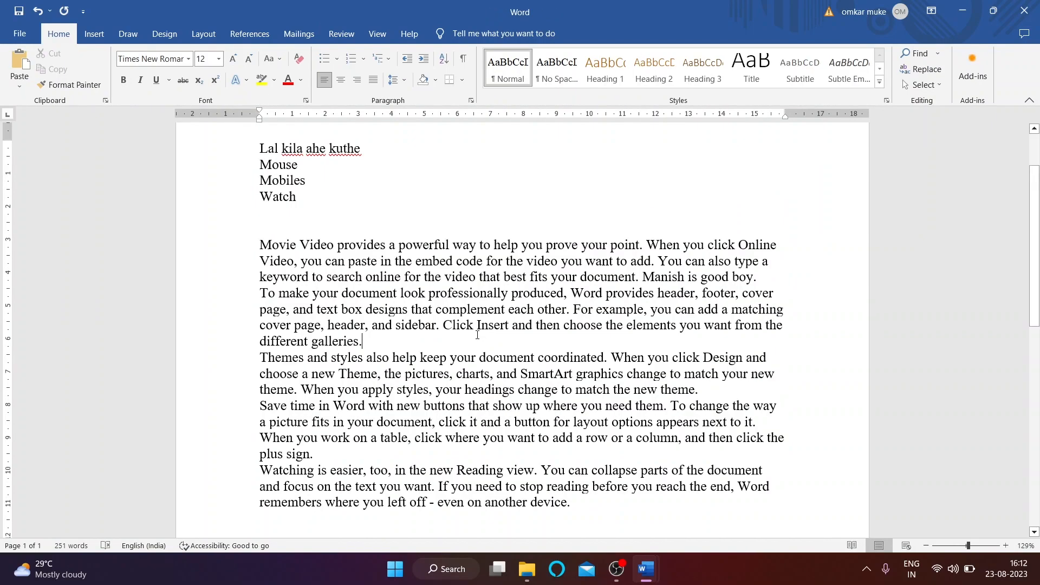
type("0")
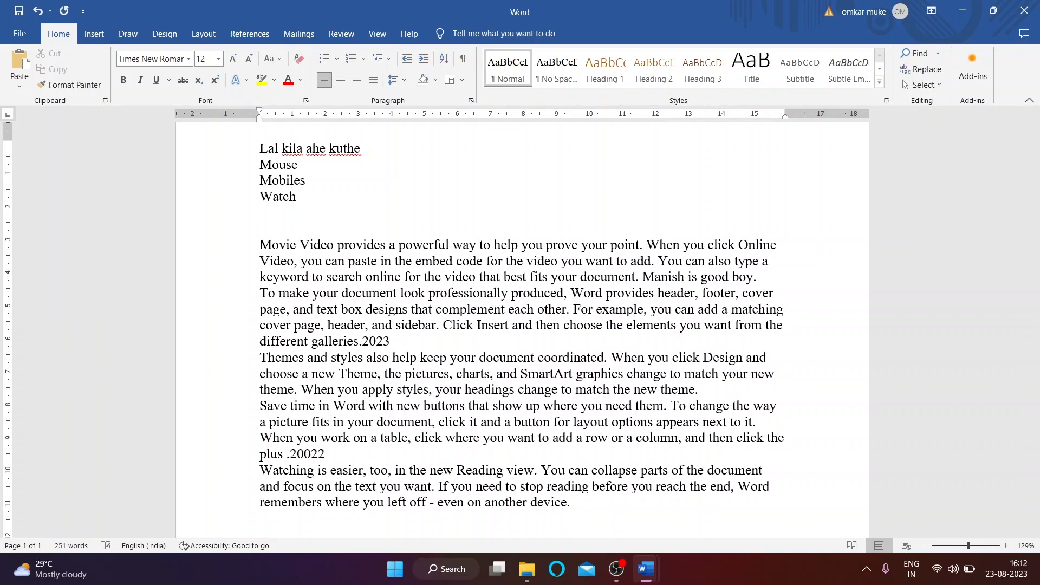
type("minus")
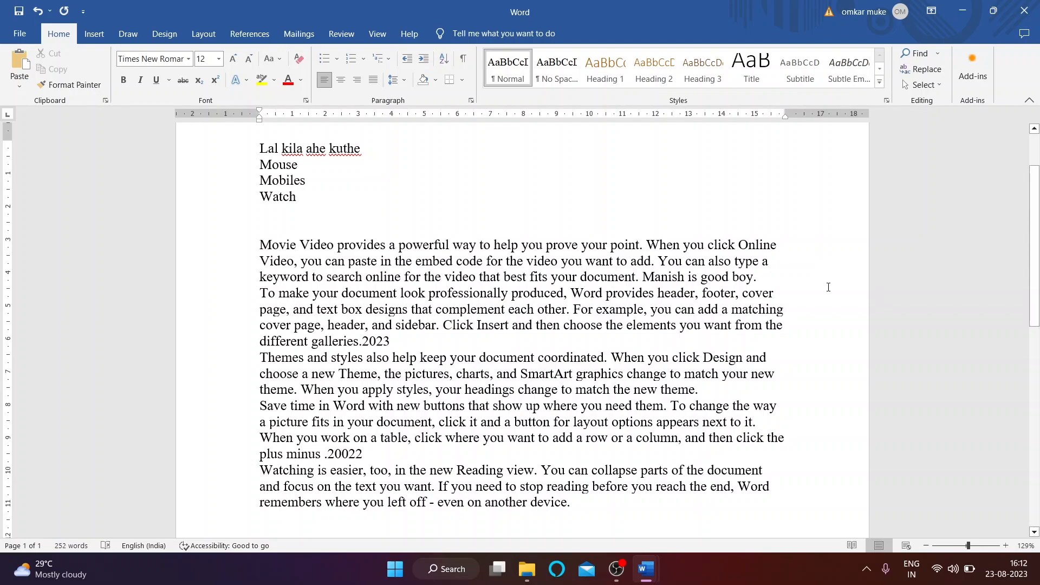
Step: Delete the first paragraph's closing phrase, the extra 0 in .20022, and the word 'device'
left_click_drag(640, 277, 405, 278)
key("BackSpace")
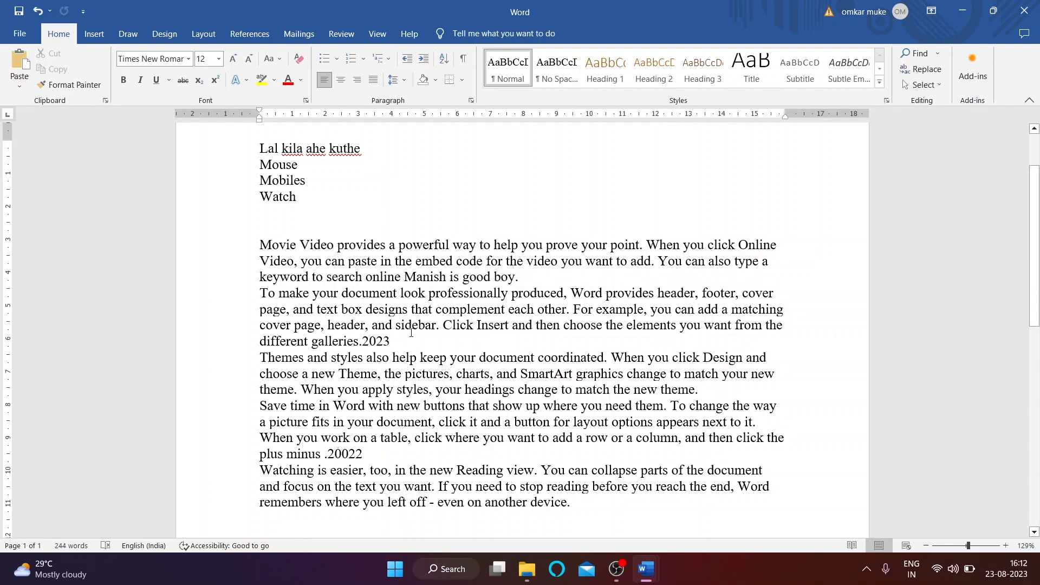
left_click(335, 457)
key("Delete")
left_click_drag(530, 509, 568, 505)
key("BackSpace")
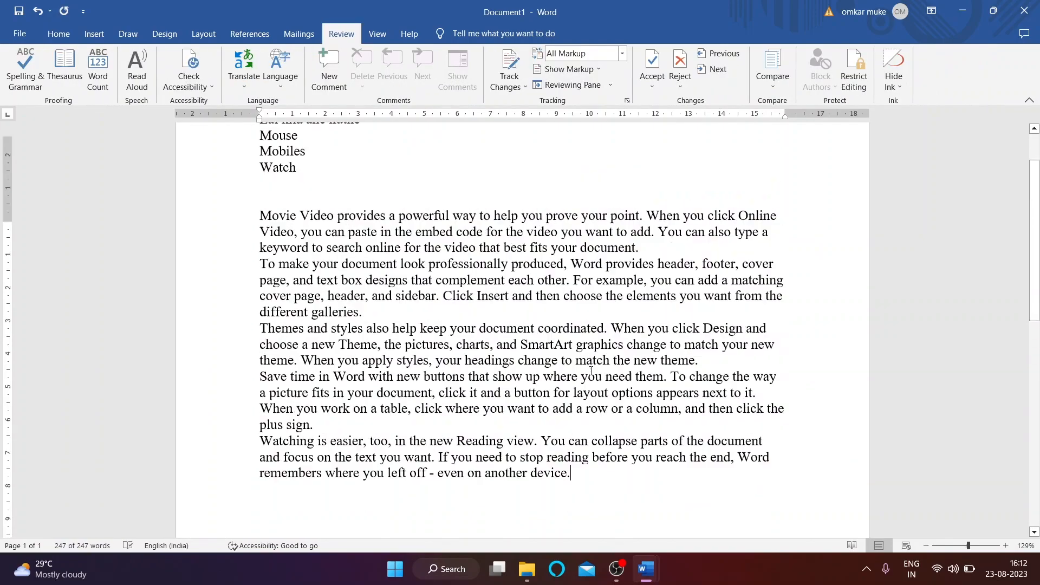
scroll(377, 243, "up", 3)
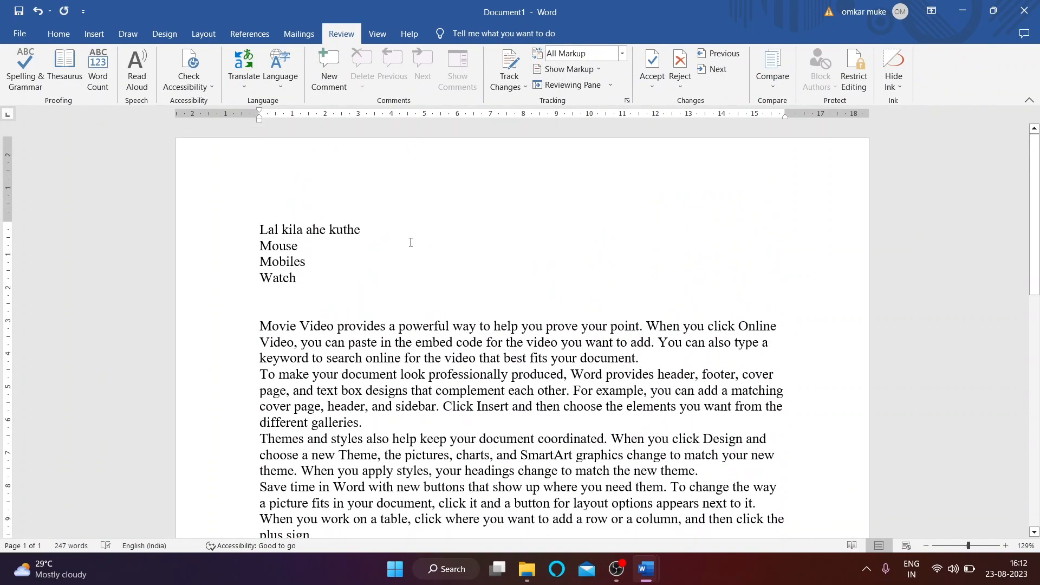
Step: Compare youtube as the original with youtube 2 as the revised, proceeding despite tracked changes
left_click(773, 78)
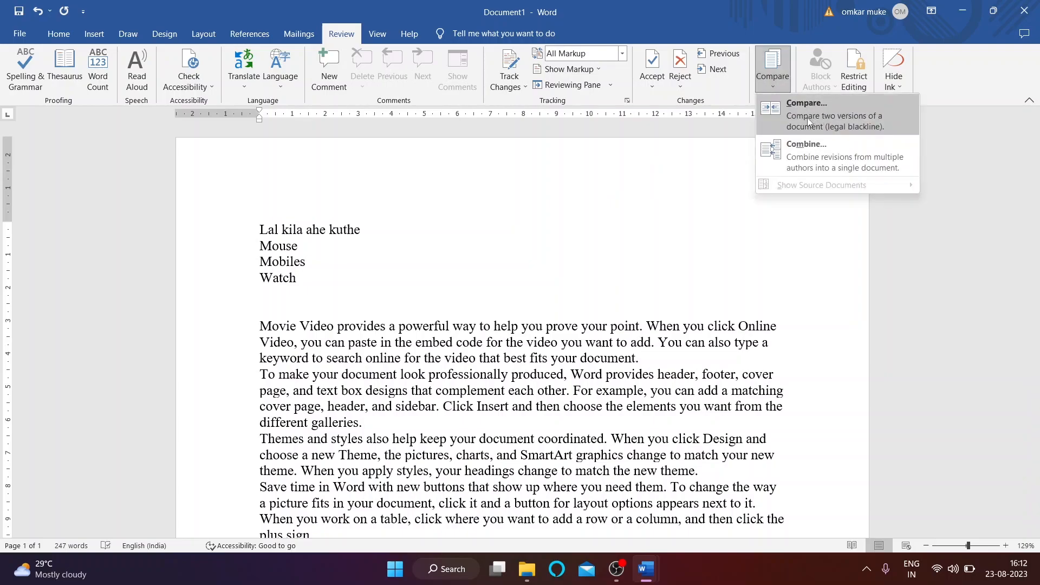
left_click(807, 118)
left_click(484, 253)
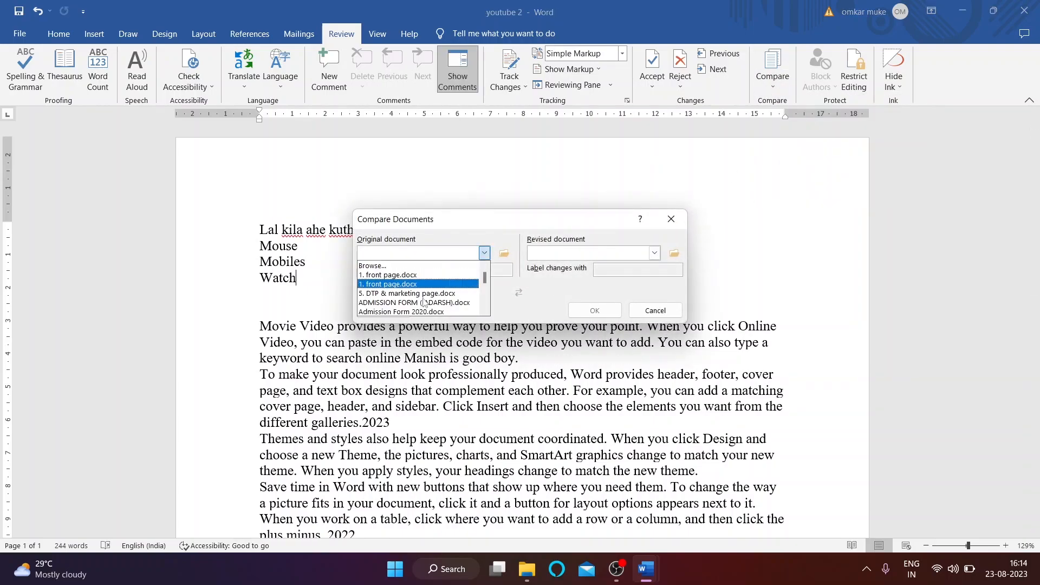
scroll(425, 302, "down", 10)
scroll(415, 302, "down", 5)
left_click(416, 293)
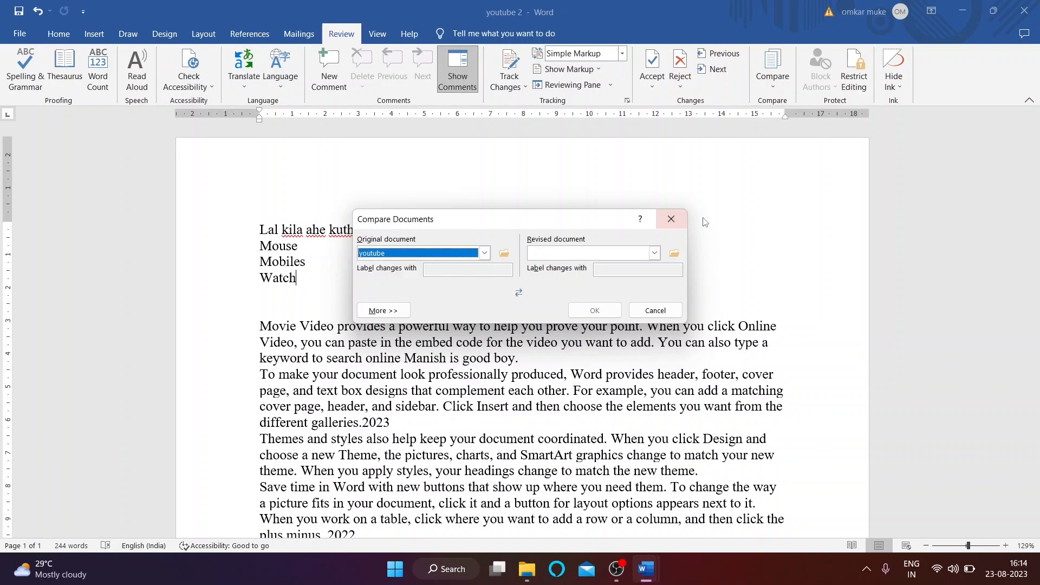
left_click(654, 253)
scroll(575, 304, "down", 5)
scroll(574, 307, "down", 6)
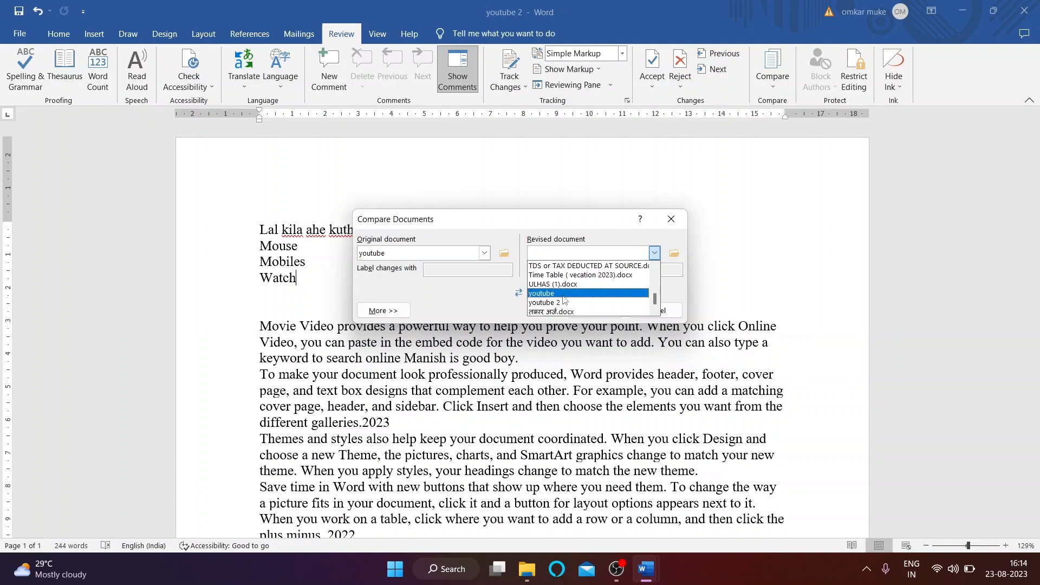
left_click(564, 302)
left_click(598, 311)
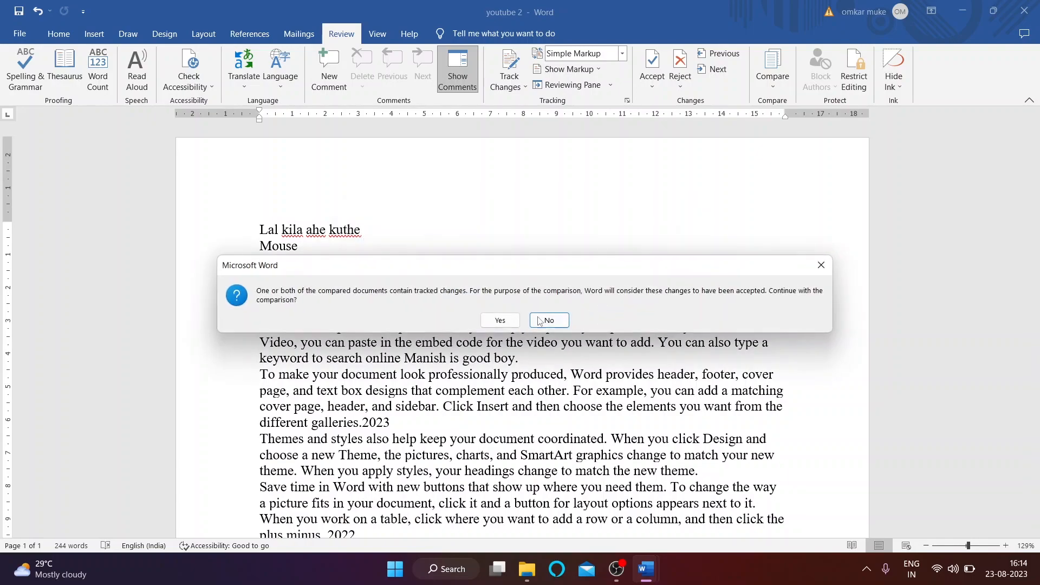
left_click(501, 320)
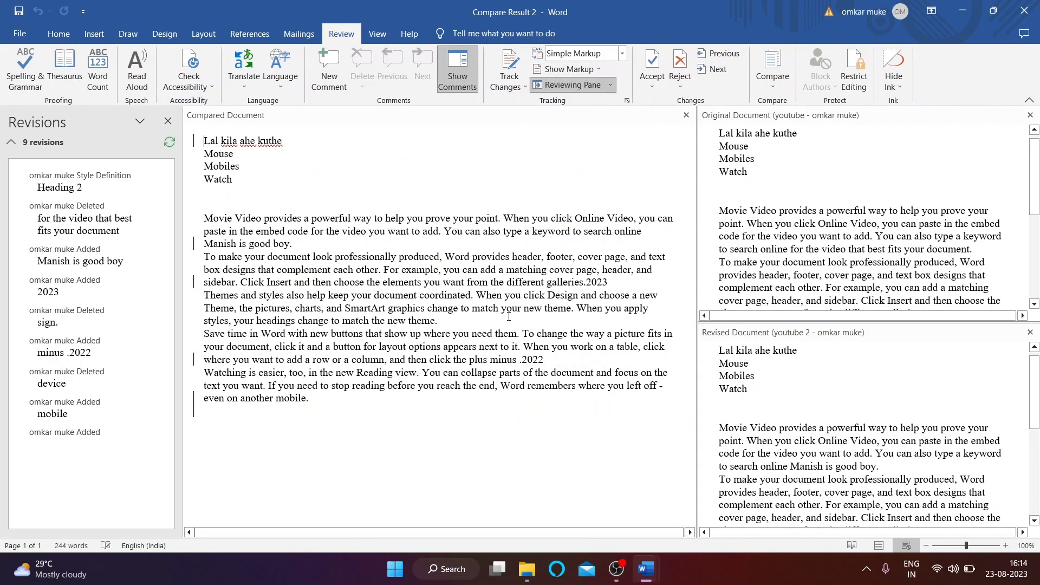
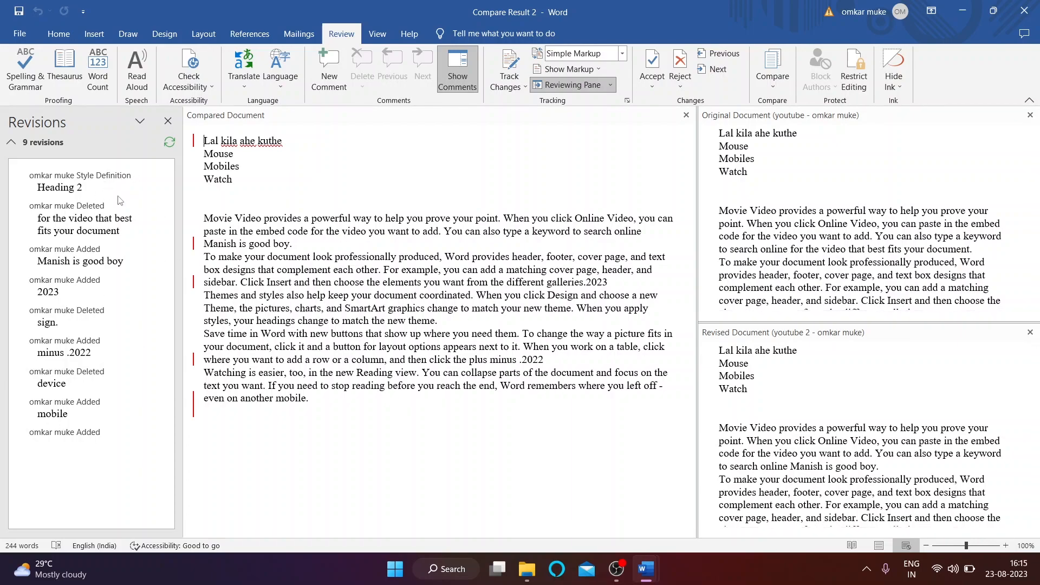
Step: Close the Original Document, Revisions and Revised Document panes of the Compare Result 2 comparison
scroll(847, 168, "down", 5)
scroll(847, 168, "up", 6)
scroll(775, 410, "down", 5)
scroll(774, 411, "up", 6)
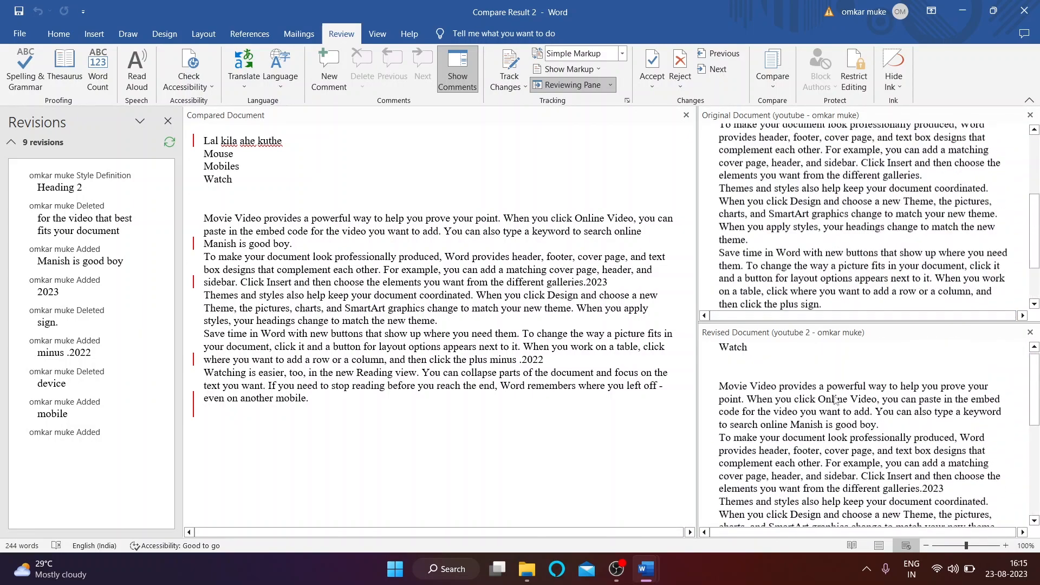
scroll(807, 219, "down", 3)
scroll(807, 220, "down", 3)
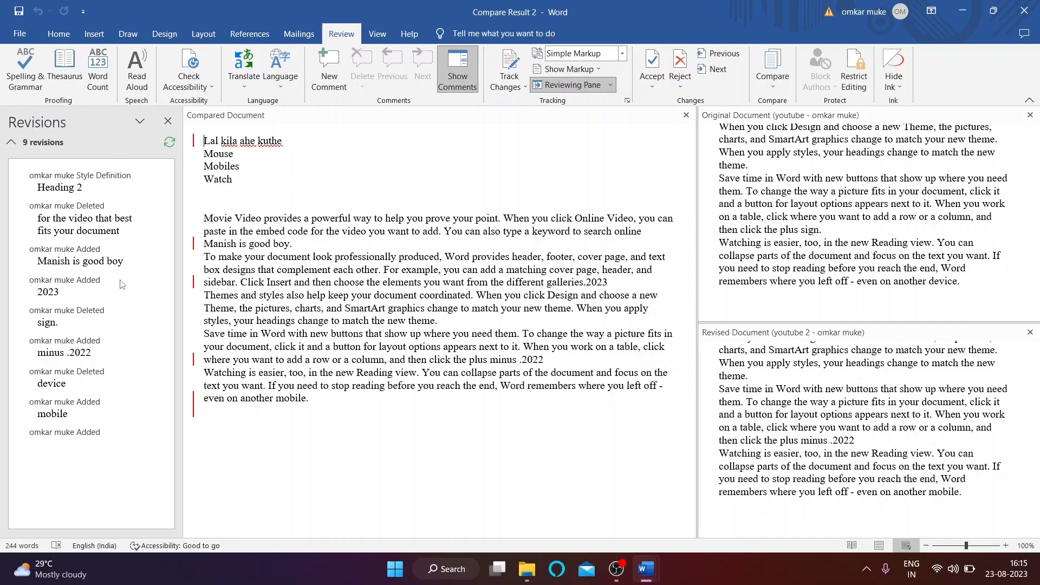
left_click(1030, 115)
left_click(168, 121)
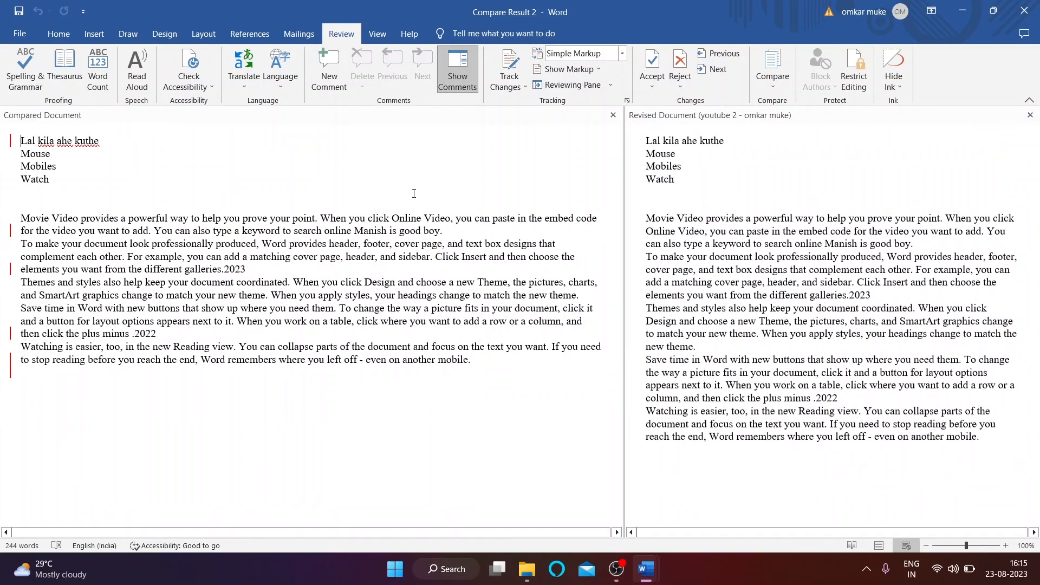
left_click(1031, 115)
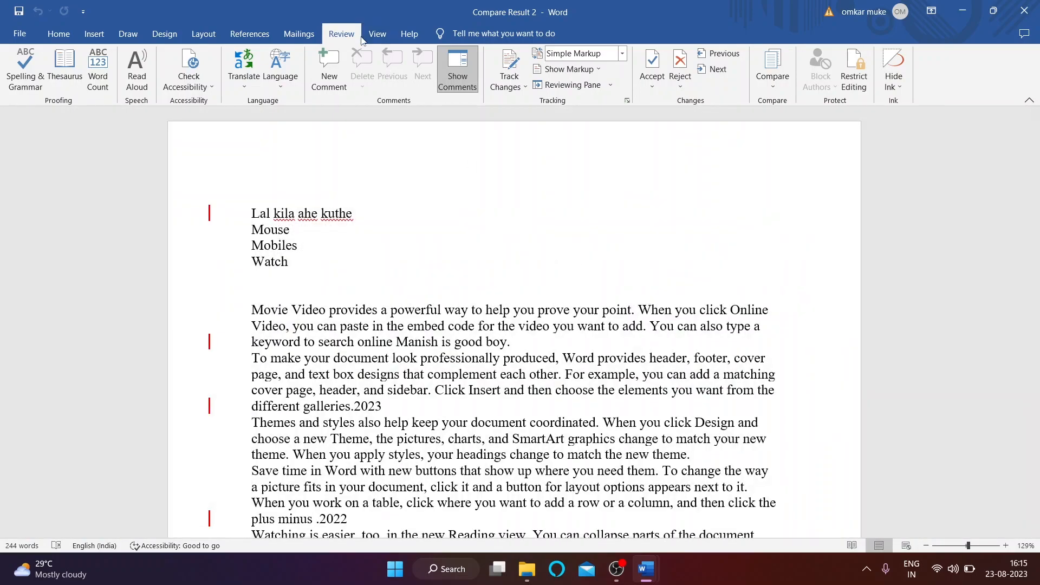
left_click(378, 34)
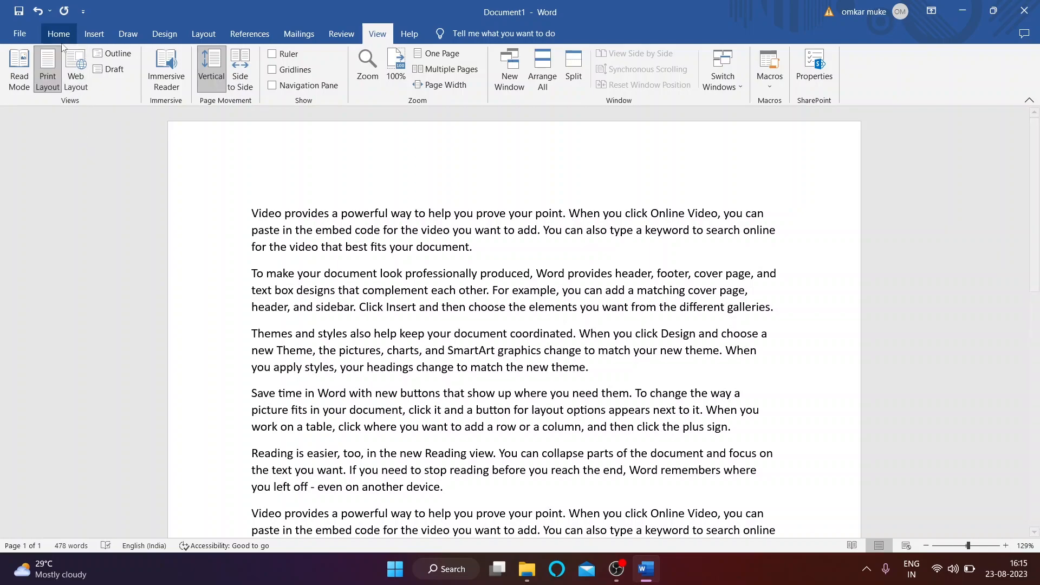
Step: View Document1 in Read Mode, then return to editing with View > Edit Document
left_click(19, 71)
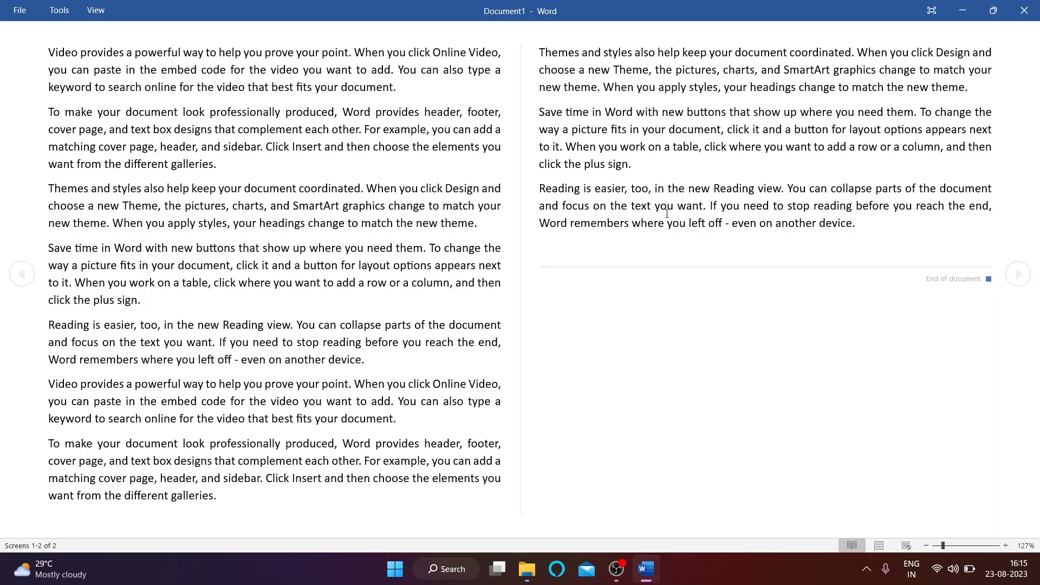
left_click(96, 11)
left_click(92, 37)
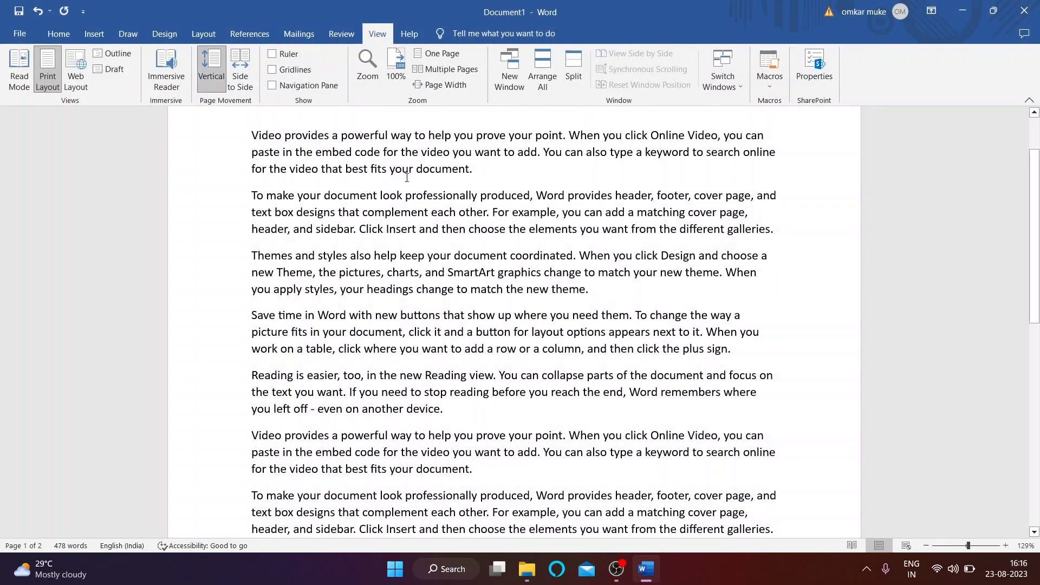
scroll(108, 142, "up", 3)
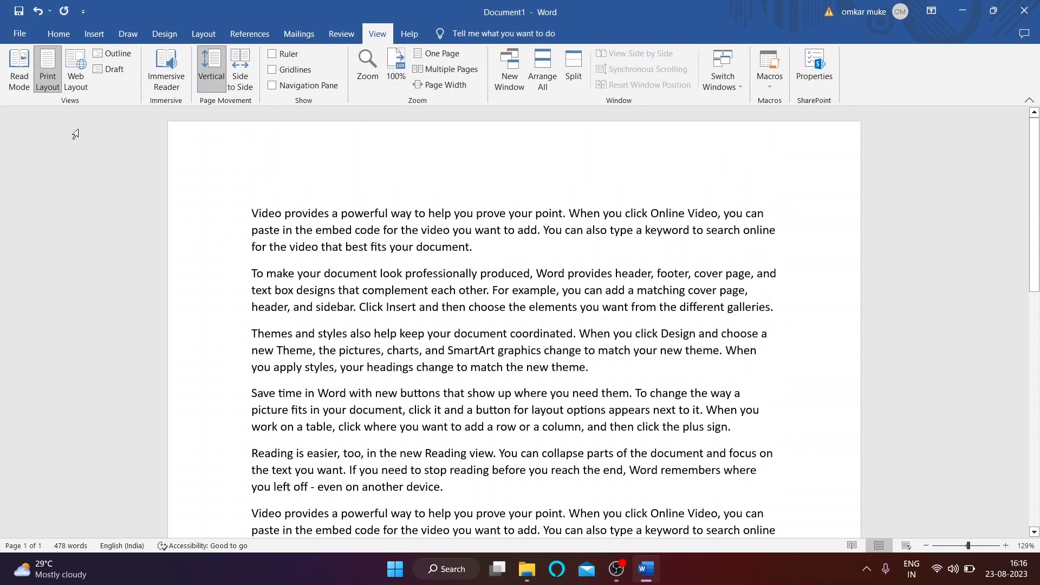
scroll(420, 228, "down", 3)
scroll(420, 229, "down", 3)
scroll(430, 163, "up", 4)
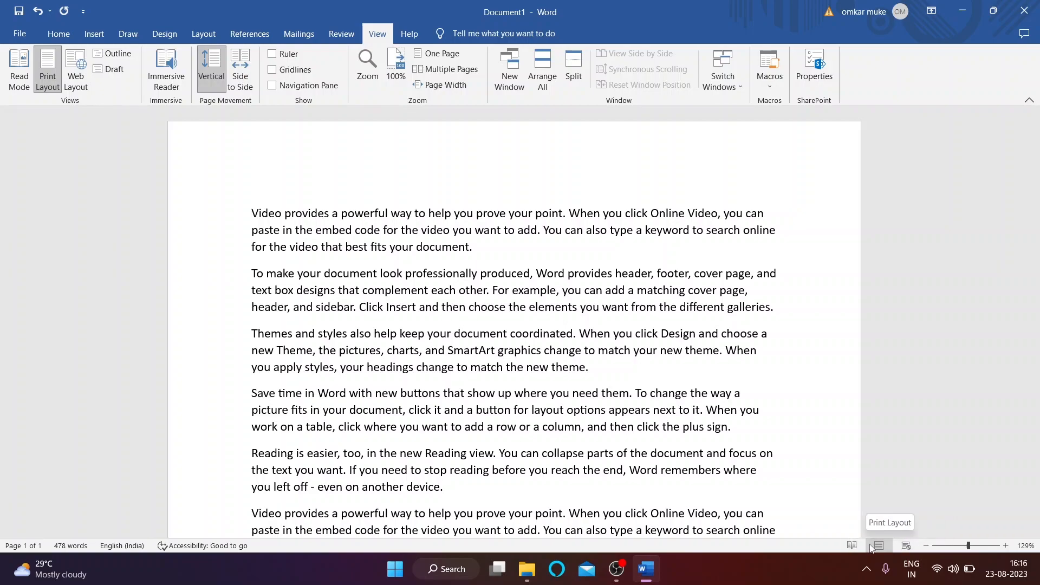
Step: Try Web Layout, go back to Print Layout, then switch to Outline view
left_click(74, 76)
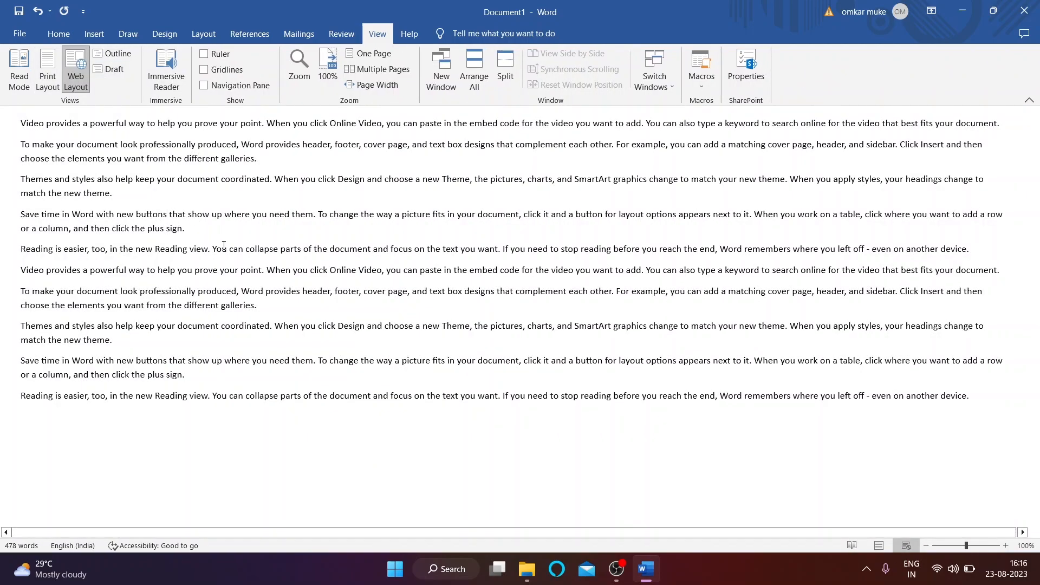
left_click(46, 69)
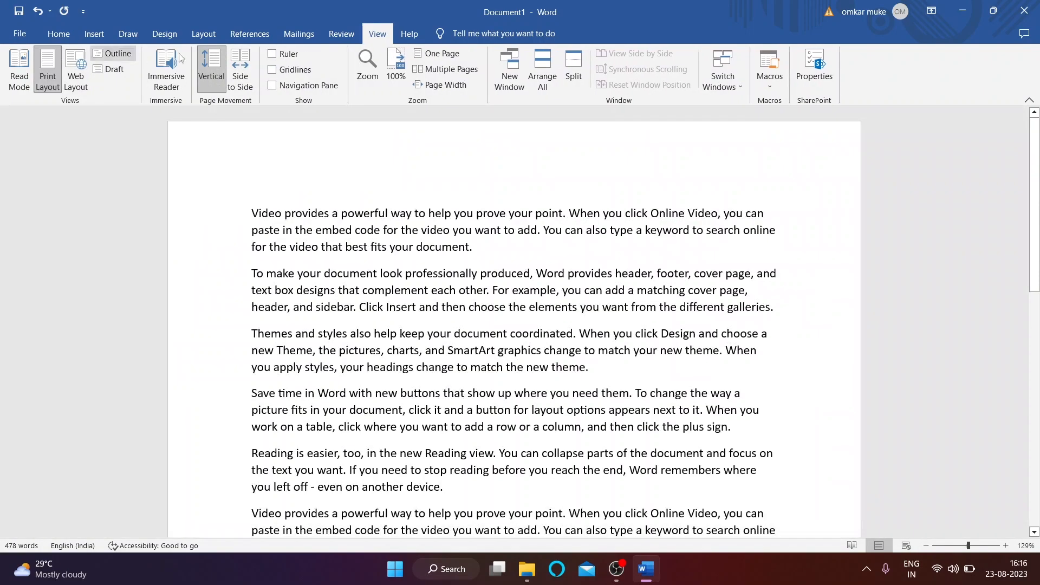
left_click(98, 59)
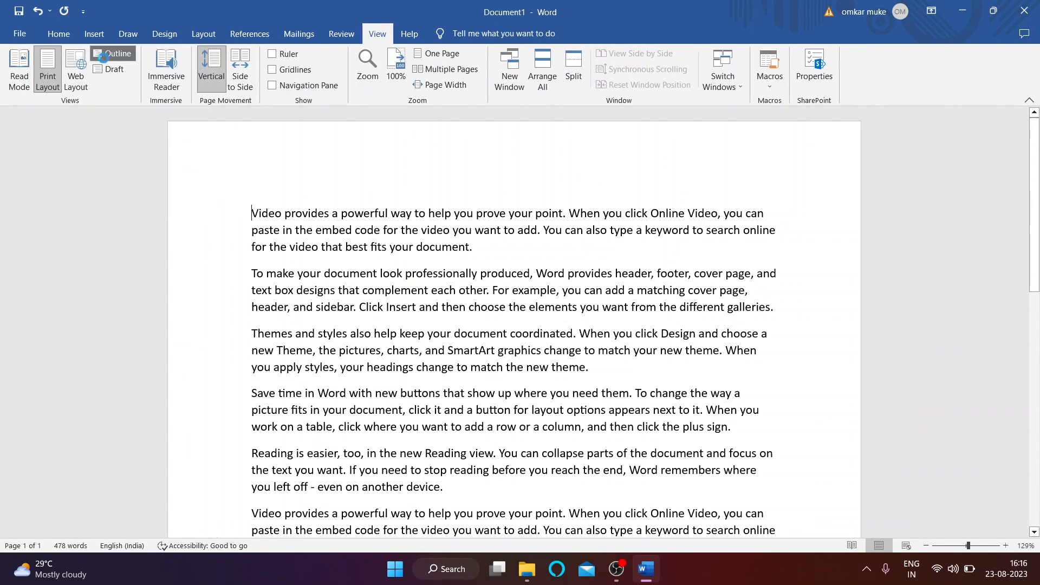
type("Video provides a powerful way to help you prove your point. When you click Online Video, you can paste in the embed code for the video you want to add. You can also type a keyword to search online for the video that best fits your document. To make your document look professionally produced, Word provides header, footer, cover page, and text box designs that complement each other. For example, you can add a matching cover page, header, and sidebar. Click Insert and then choose the elements you want from the different galleries. Themes and styles also help keep your document coordinated. When you click Design and choose a new Theme, the pictures, charts, and SmartArt graphics change to match your new theme. When you apply styles, your headings change to match the new theme. Save time in Word with new buttons that show up where you need them. To change the way a picture fits in your document, click it and a button for layout options appears next to it. When you work on a table, click where you want to add a row or a column, and then click the plus sign. Reading is easier, too, in the new Reading view. You can collapse parts of the document and focus on the text you want. If you need to stop reading before you reach the end, Word remembers where you left off - even on another device.")
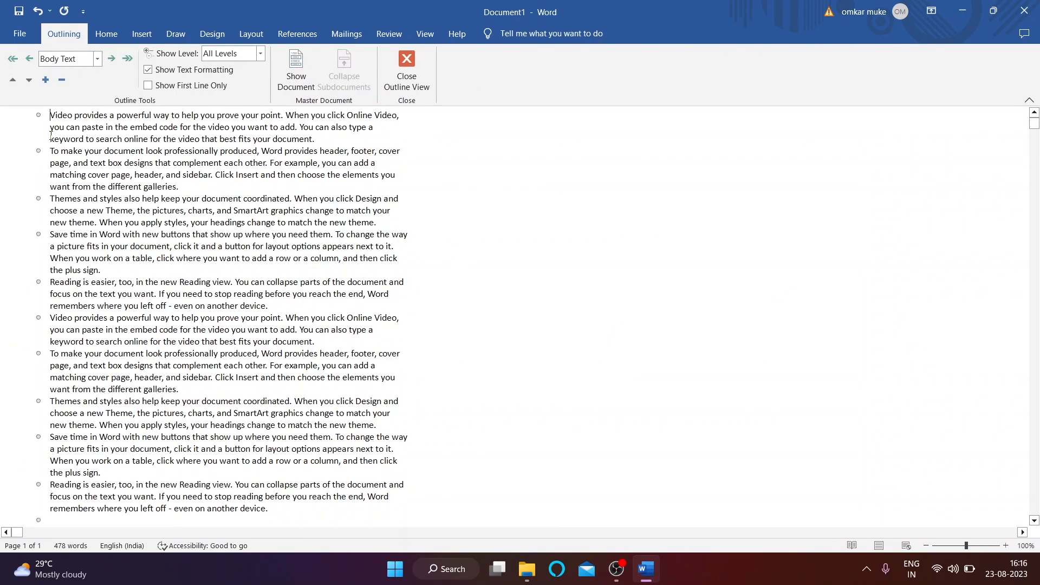
scroll(70, 366, "down", 7)
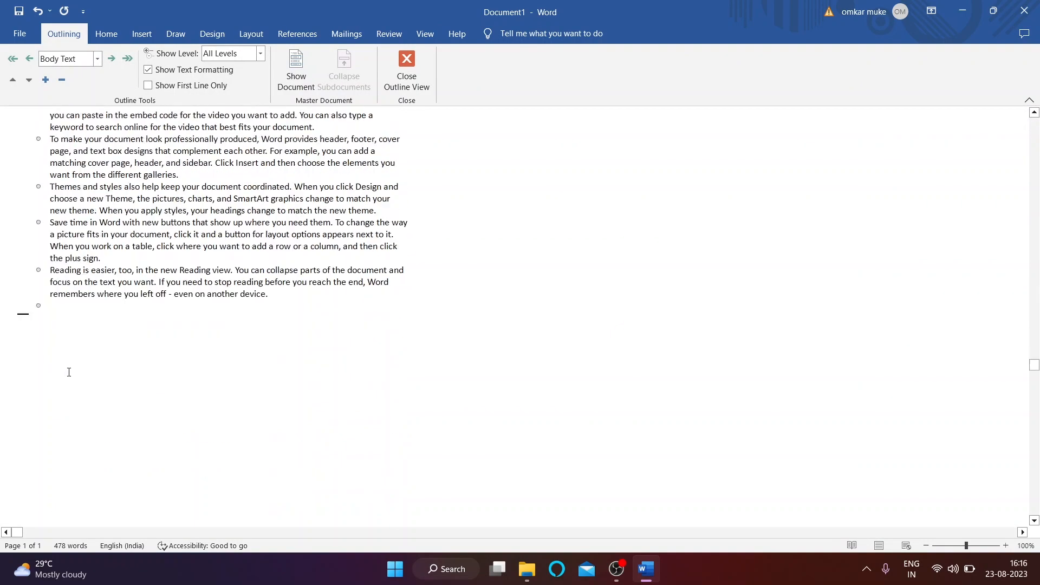
scroll(69, 366, "up", 7)
Step: Close Outline view, look at the document in Draft, then return to Print Layout
left_click(414, 67)
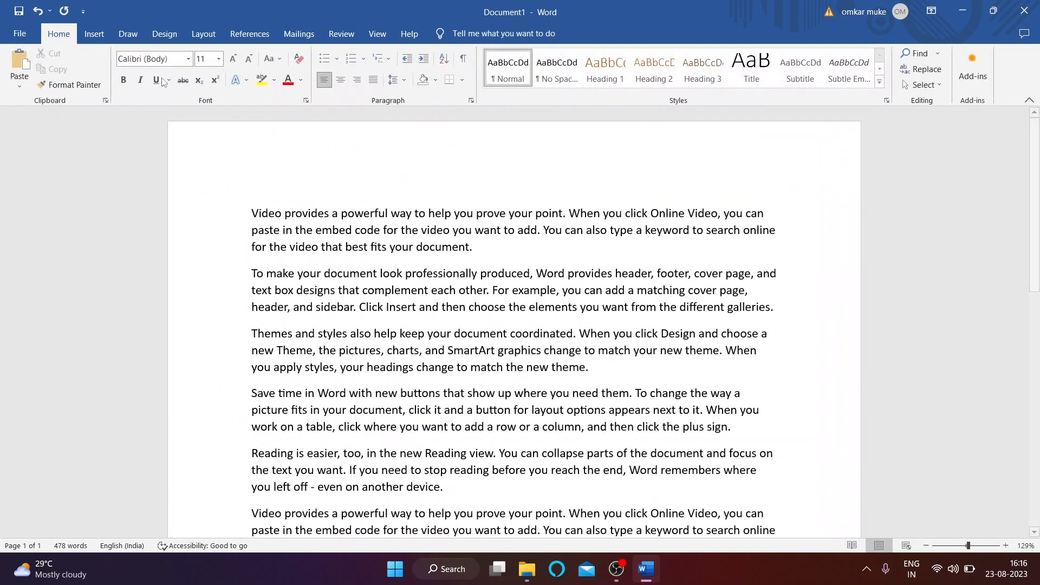
left_click(377, 34)
left_click(108, 69)
scroll(148, 330, "down", 7)
scroll(150, 328, "up", 7)
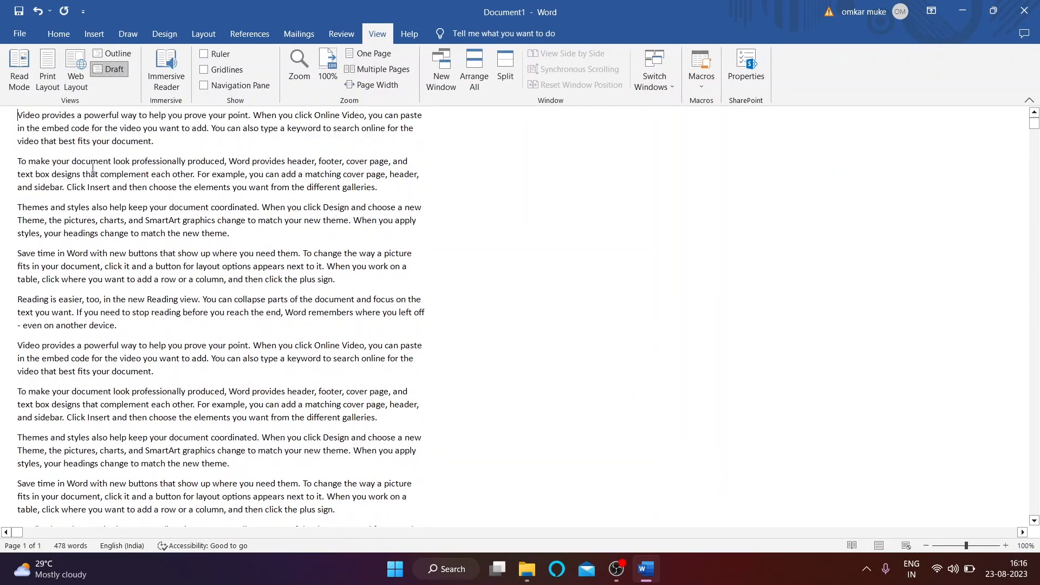
scroll(96, 304, "down", 7)
scroll(96, 304, "up", 7)
left_click(50, 57)
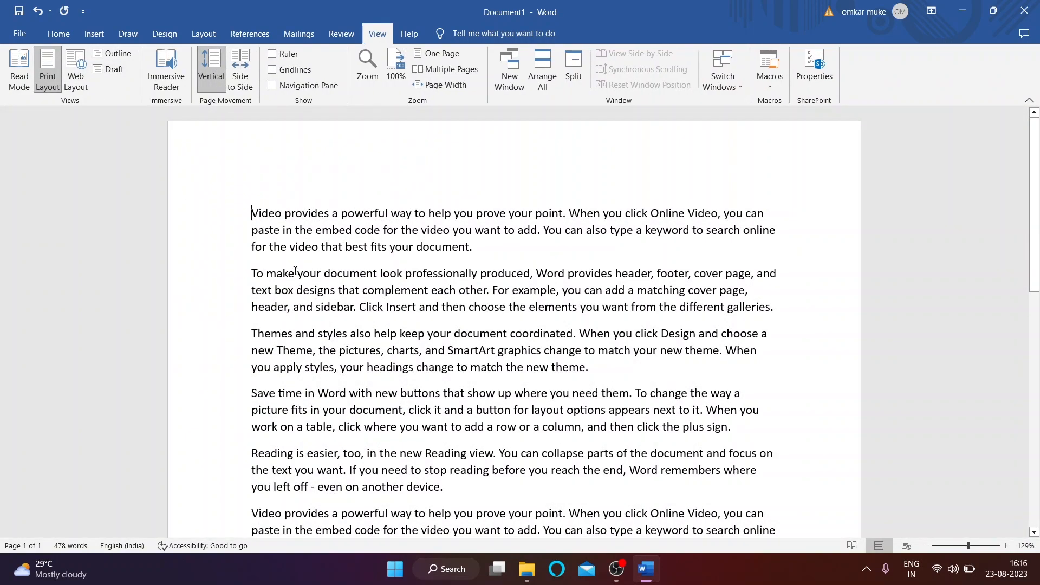
left_click(164, 64)
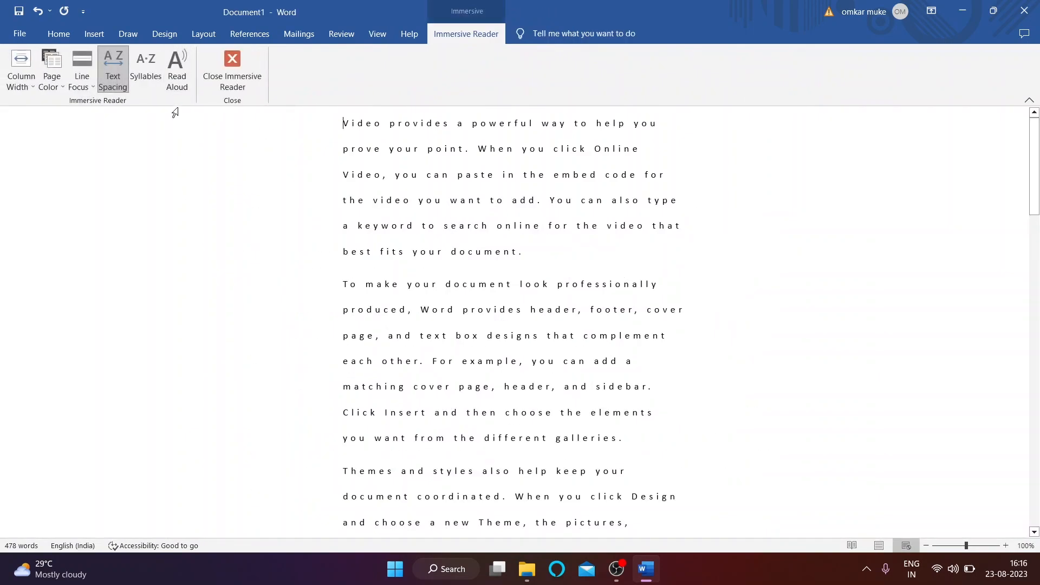
left_click(46, 90)
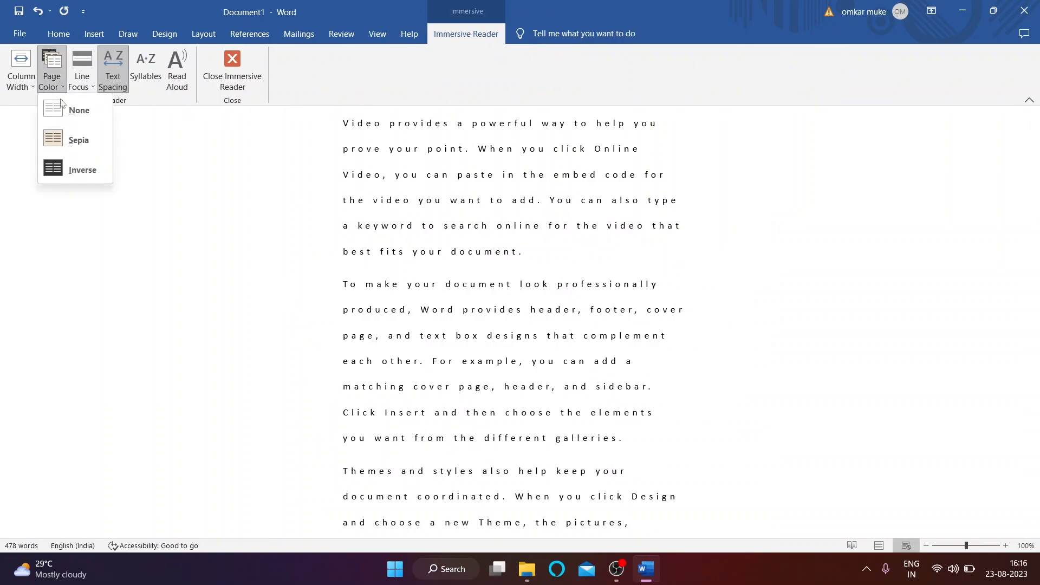
left_click(57, 141)
left_click(59, 87)
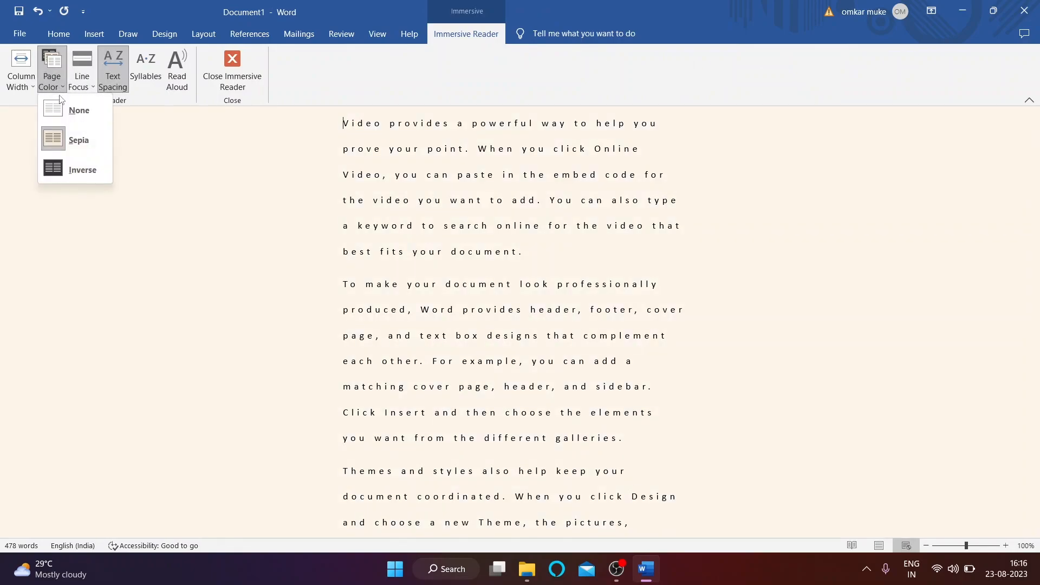
left_click(72, 111)
left_click(81, 78)
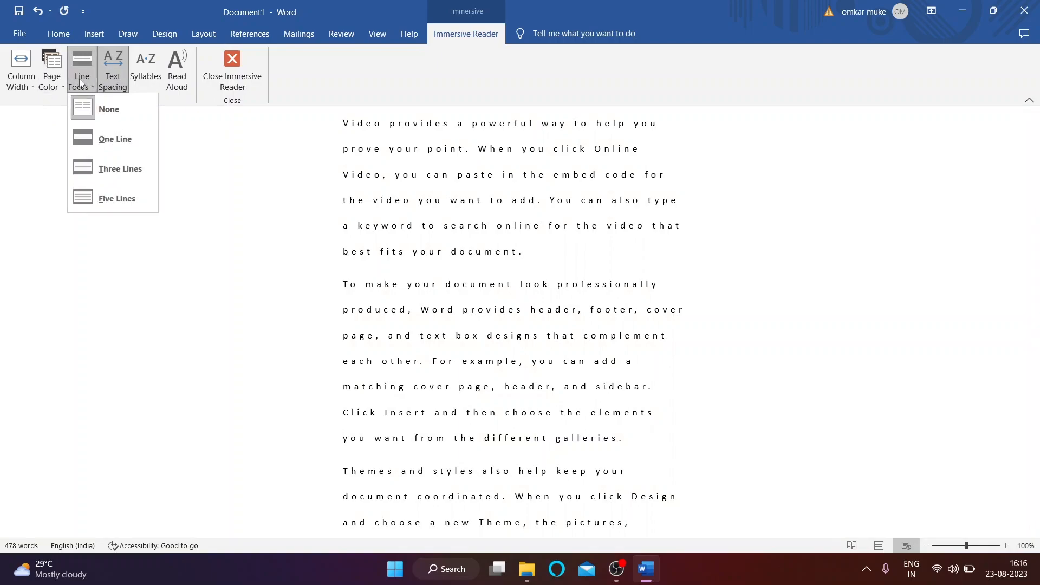
left_click(115, 142)
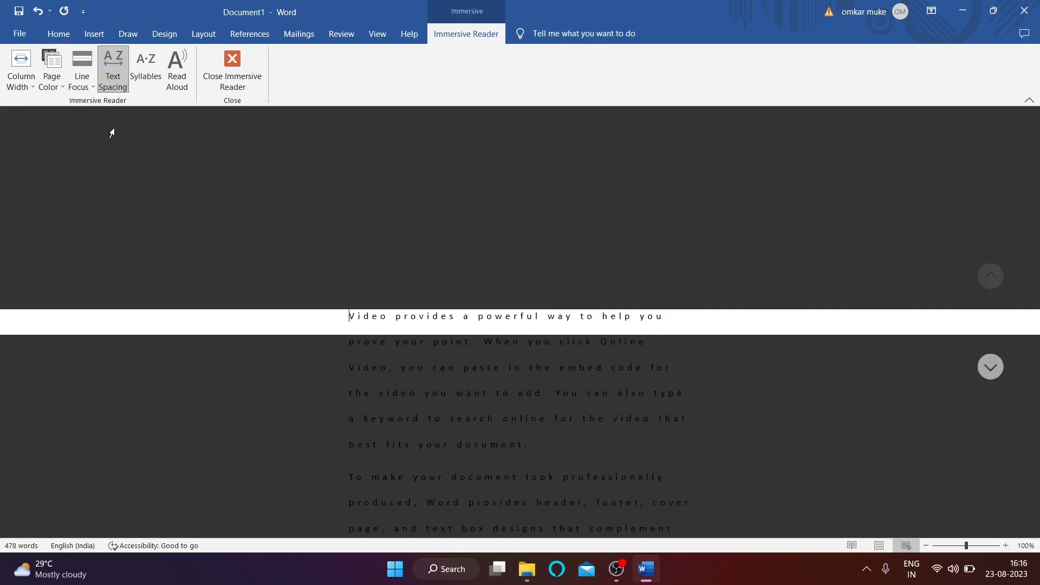
left_click(91, 88)
left_click(116, 172)
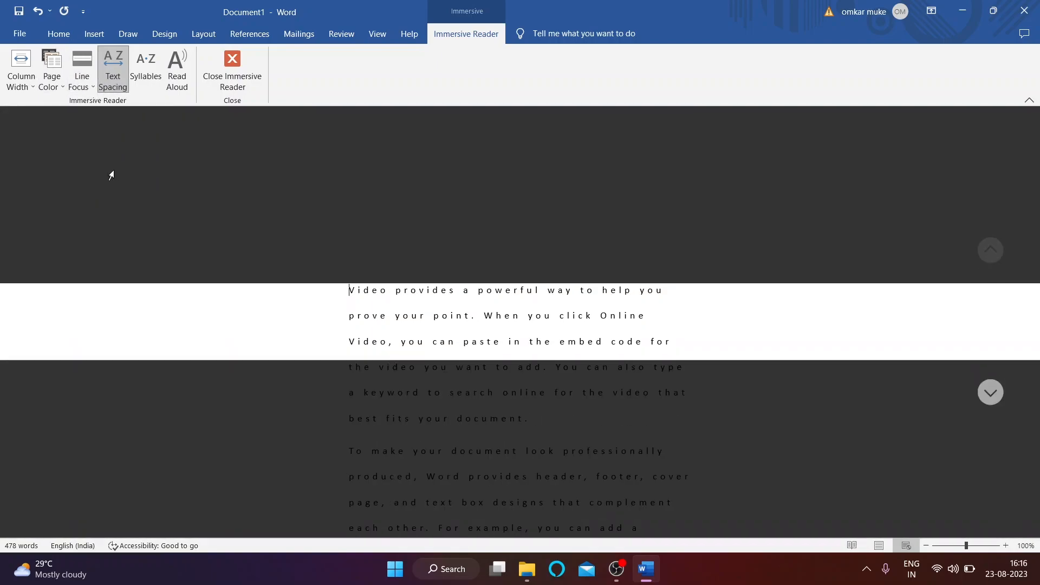
left_click(79, 90)
left_click(96, 199)
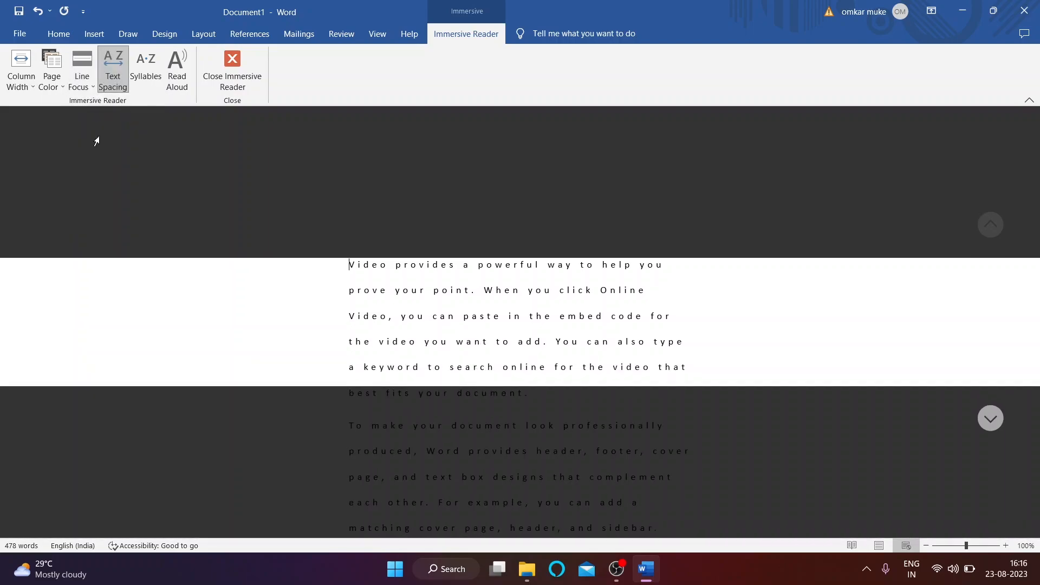
left_click(90, 81)
left_click(103, 111)
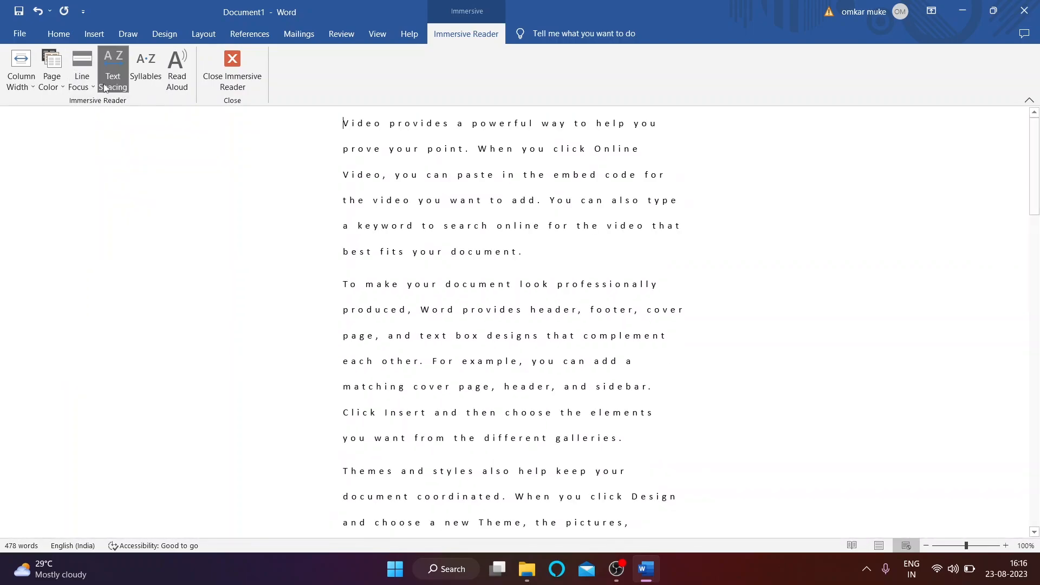
left_click(145, 81)
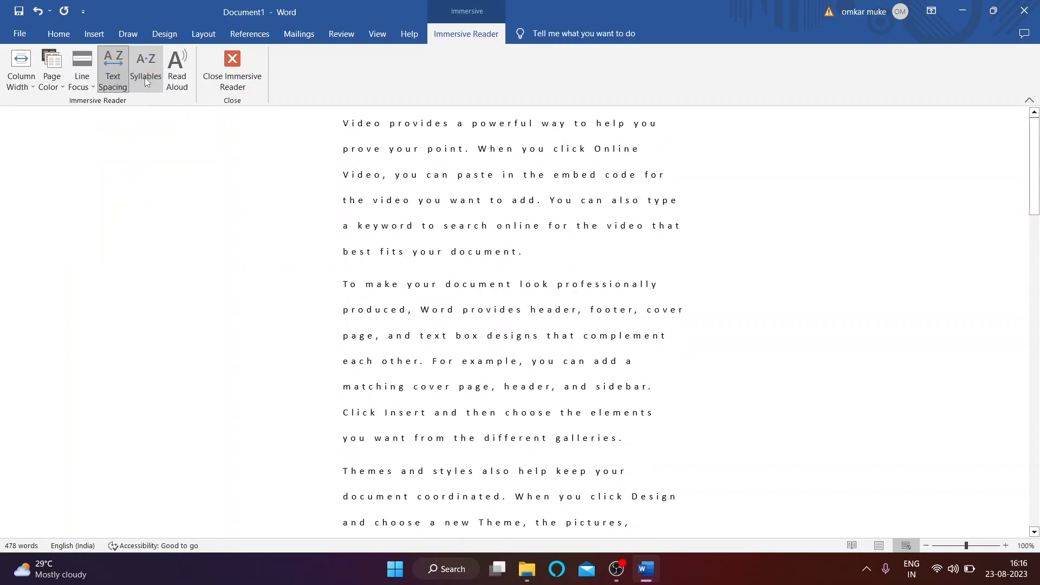
left_click(145, 77)
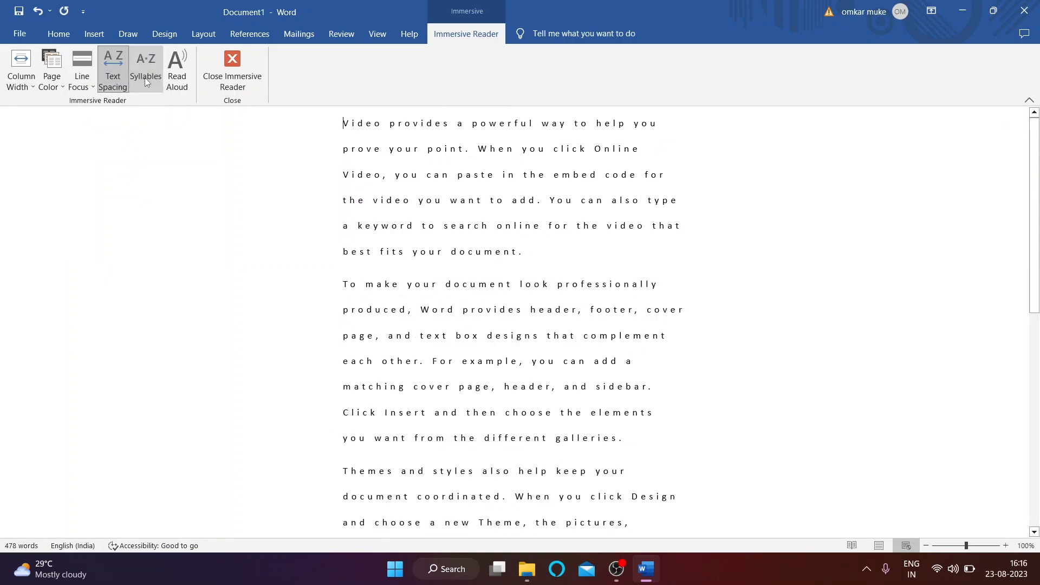
left_click(110, 82)
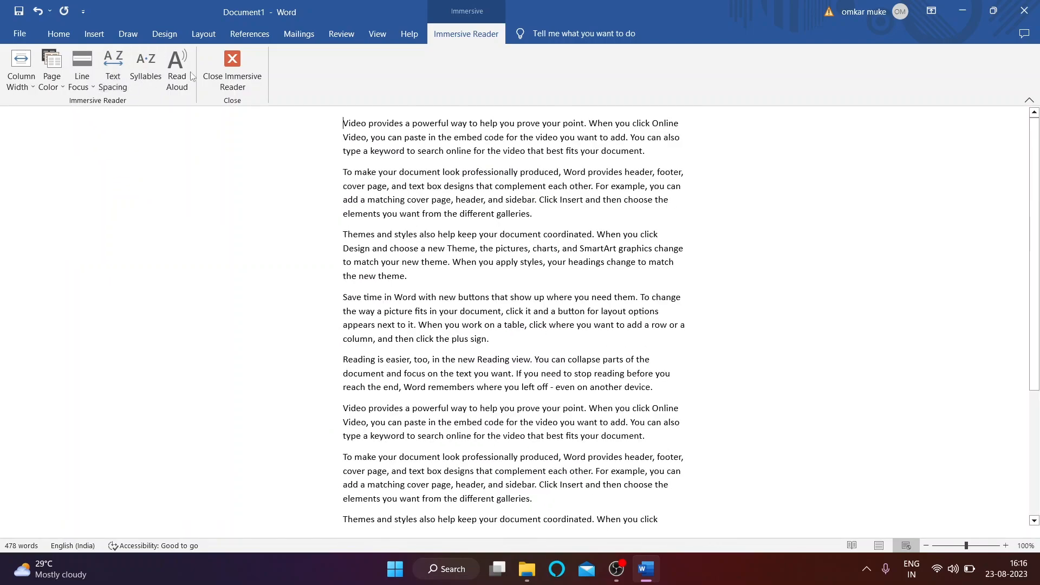
left_click(167, 81)
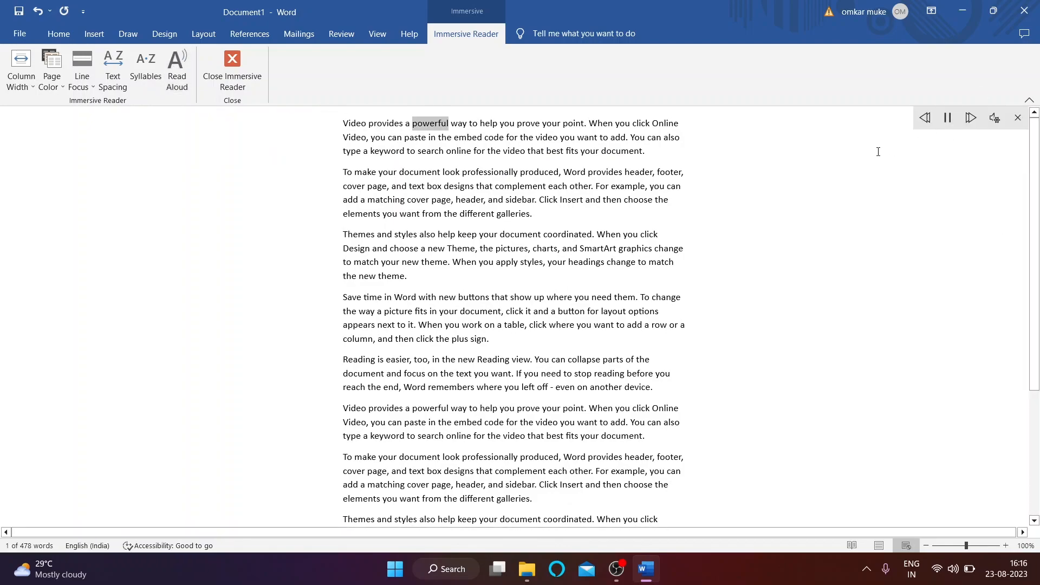
left_click(1011, 121)
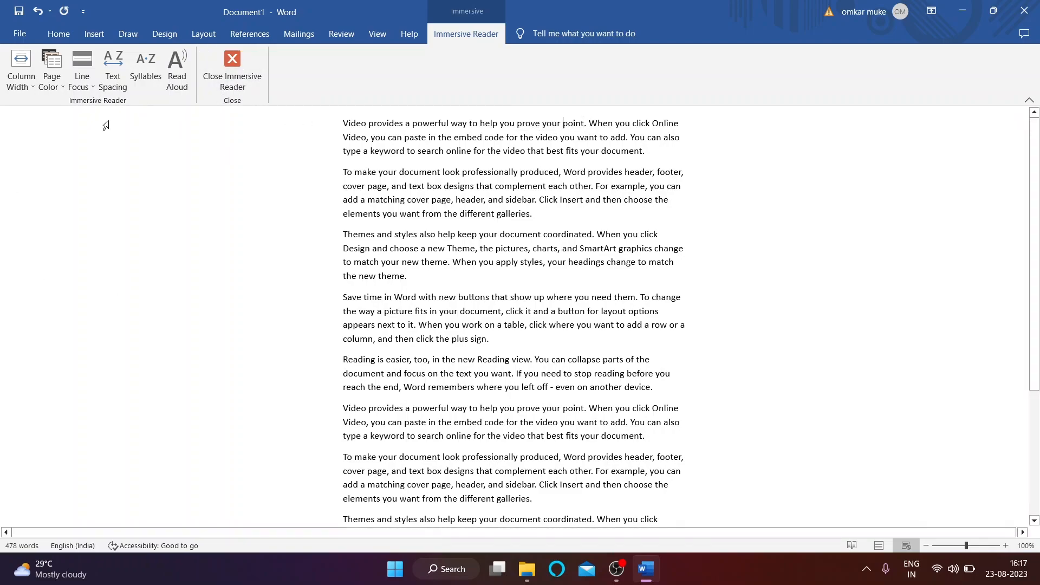
left_click(231, 76)
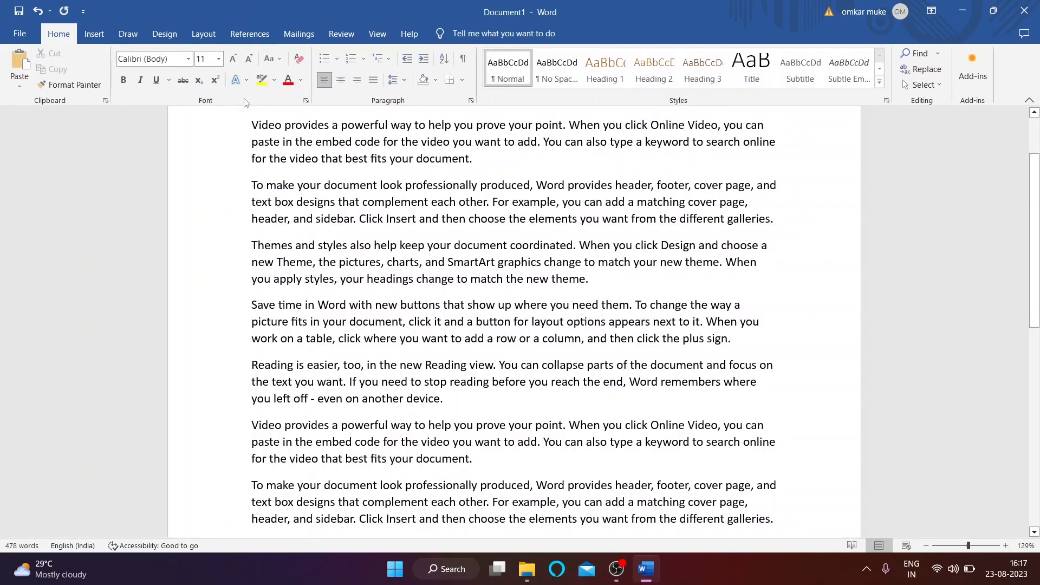
left_click(378, 33)
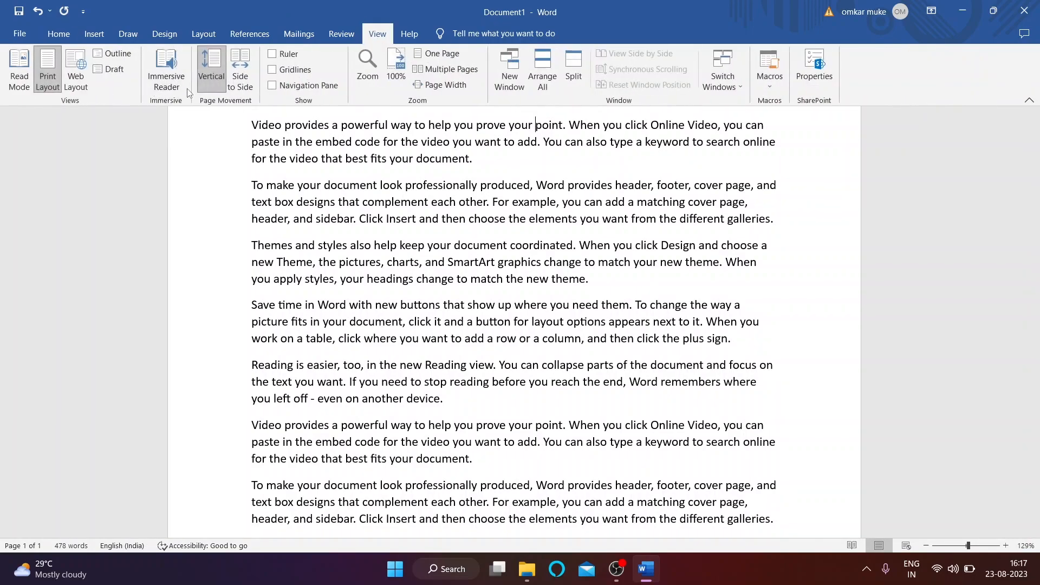
left_click(221, 76)
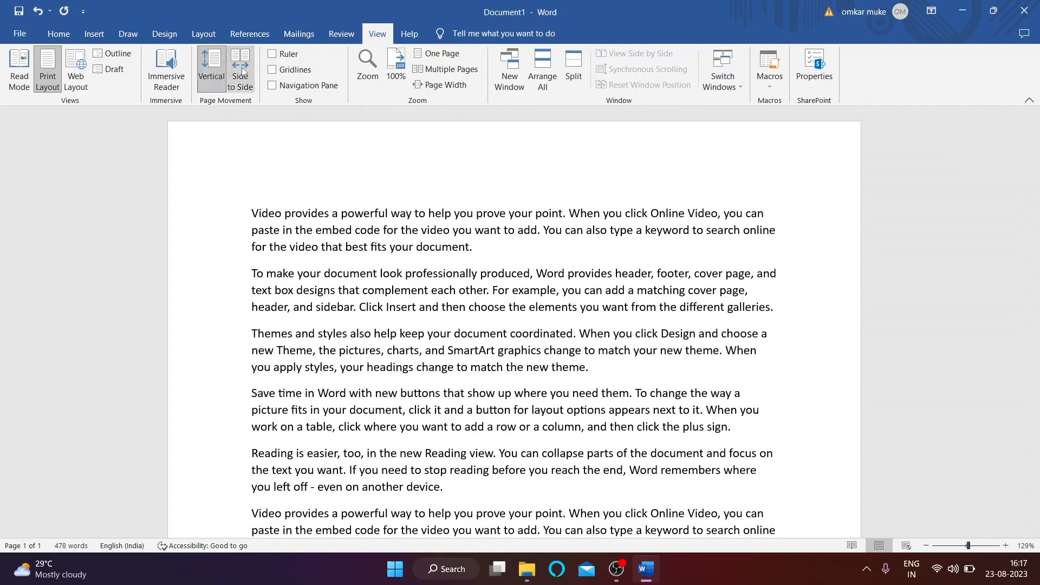
left_click(242, 73)
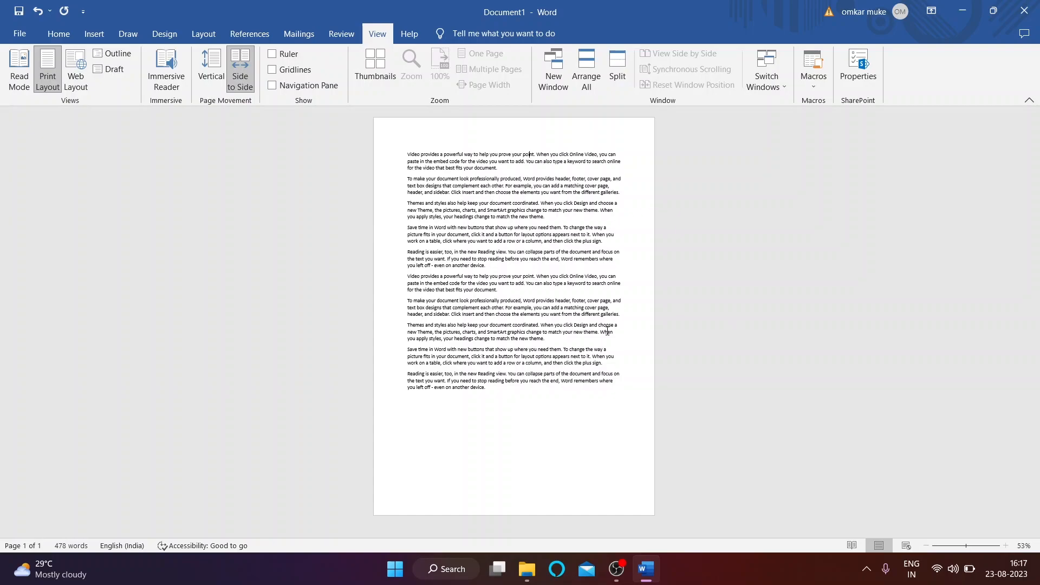
left_click(240, 71)
left_click(216, 73)
left_click(272, 54)
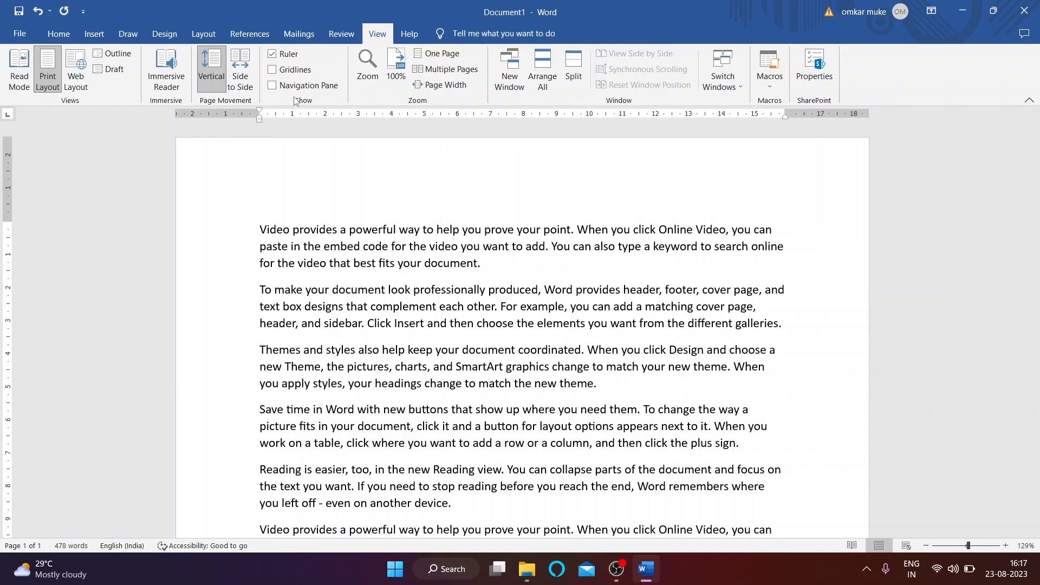
left_click(272, 53)
left_click(272, 69)
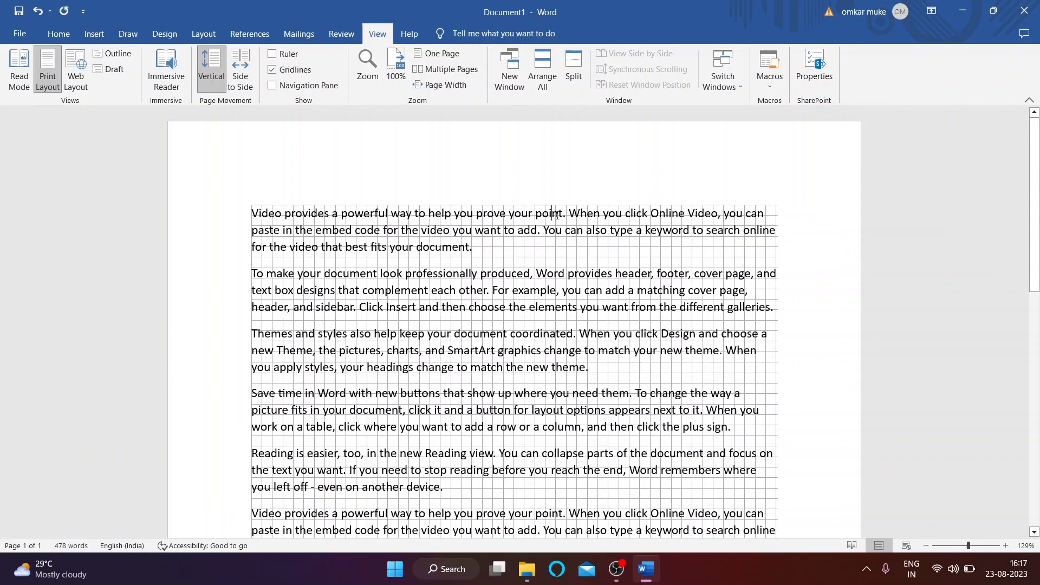
left_click(272, 70)
left_click(272, 69)
left_click(272, 69)
left_click(272, 85)
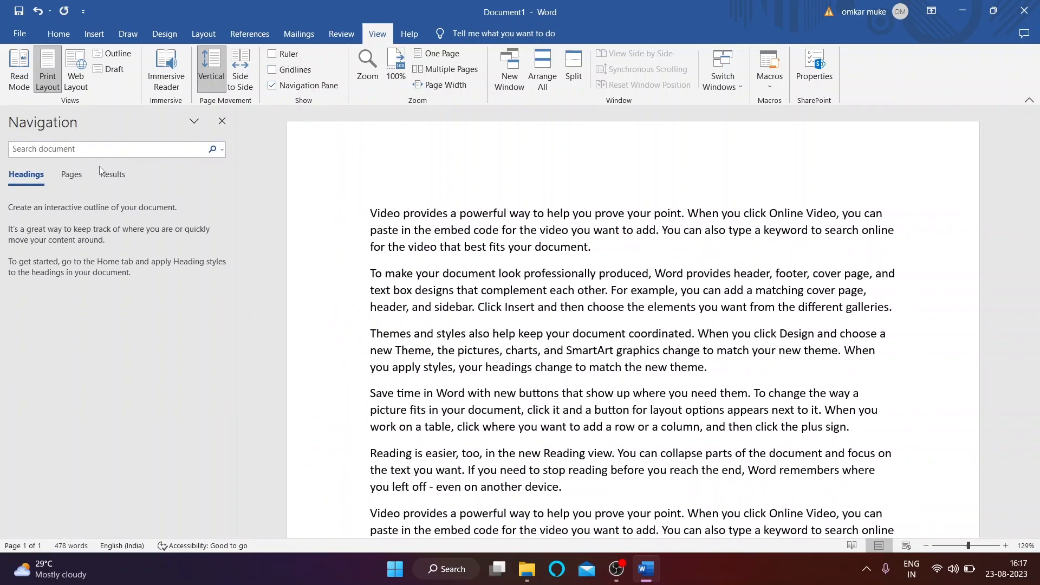
left_click(76, 176)
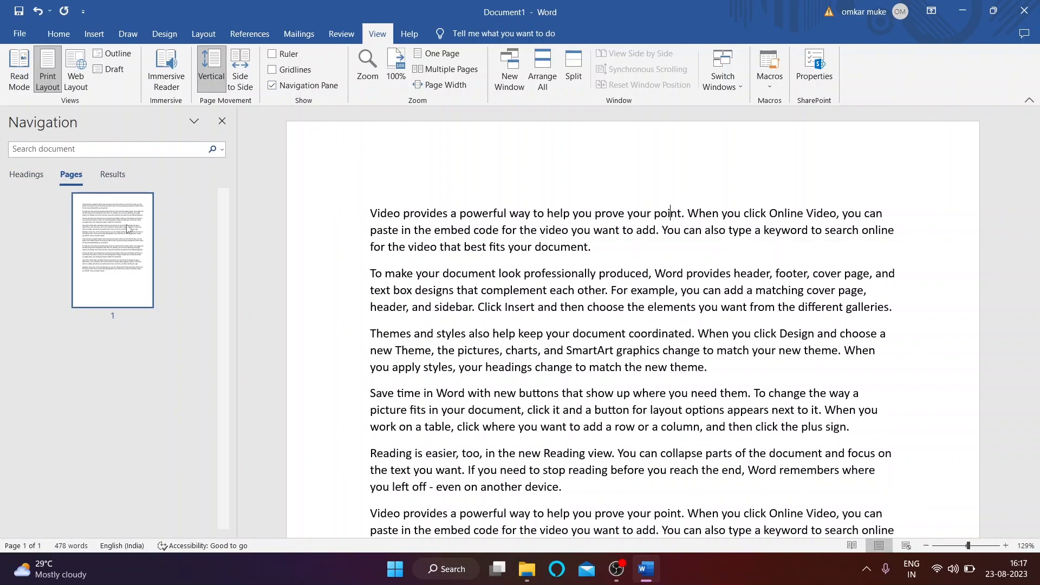
left_click(221, 130)
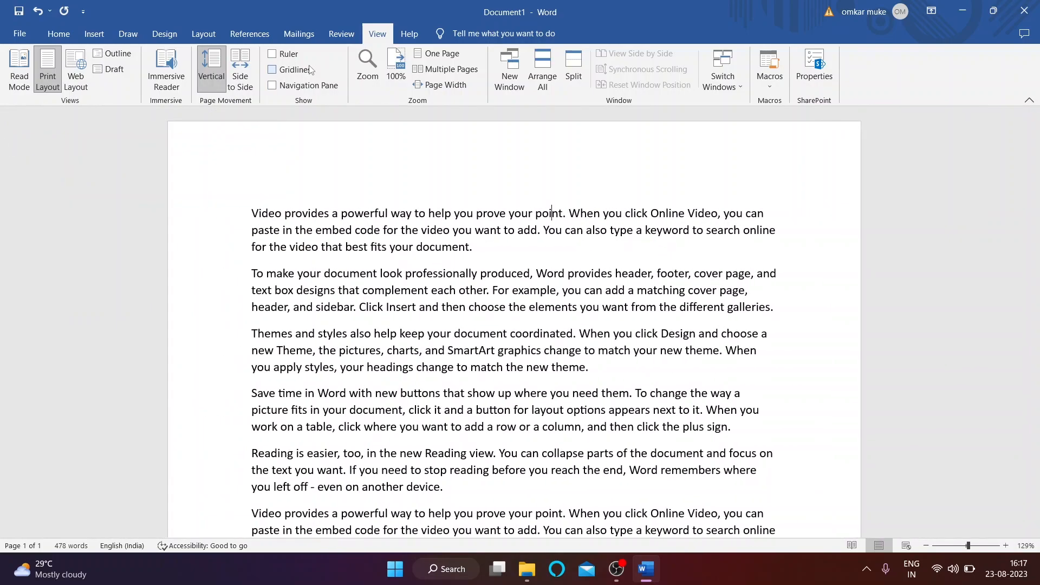
left_click(368, 68)
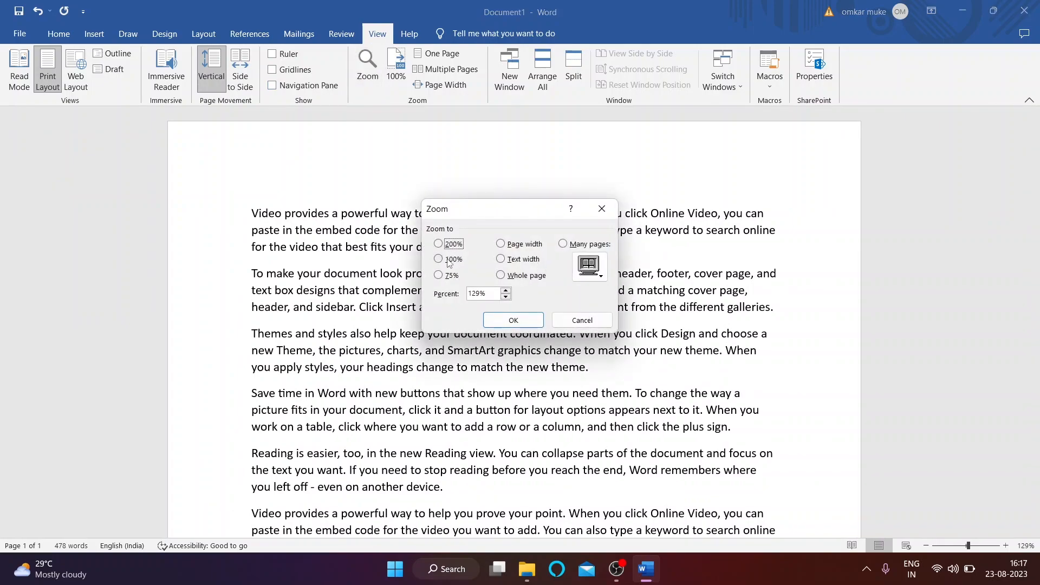
Step: Zoom to 100%, try 200%, then settle back at 100% magnification
left_click(513, 320)
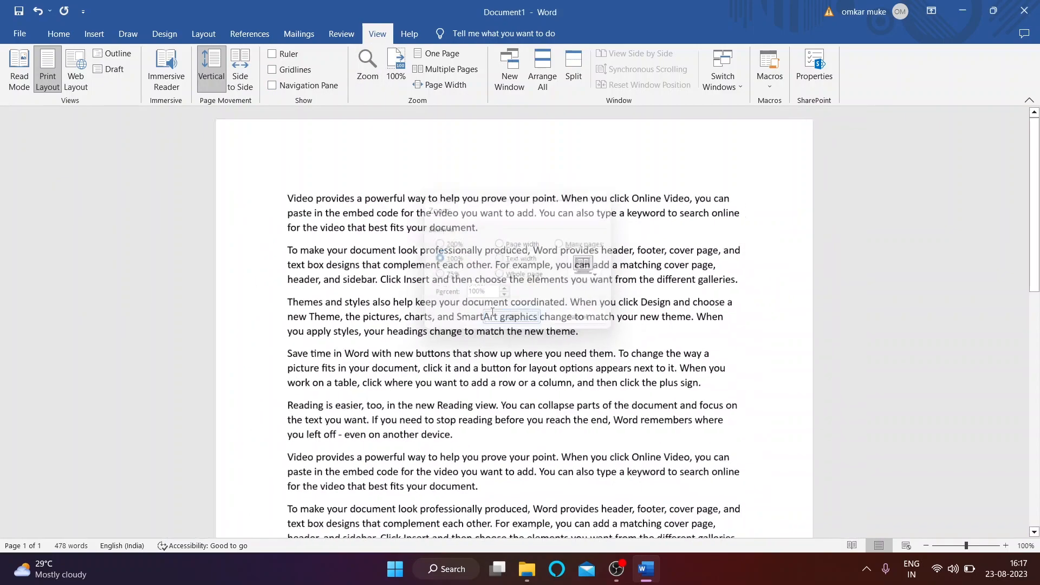
left_click(373, 77)
left_click(514, 320)
left_click(368, 68)
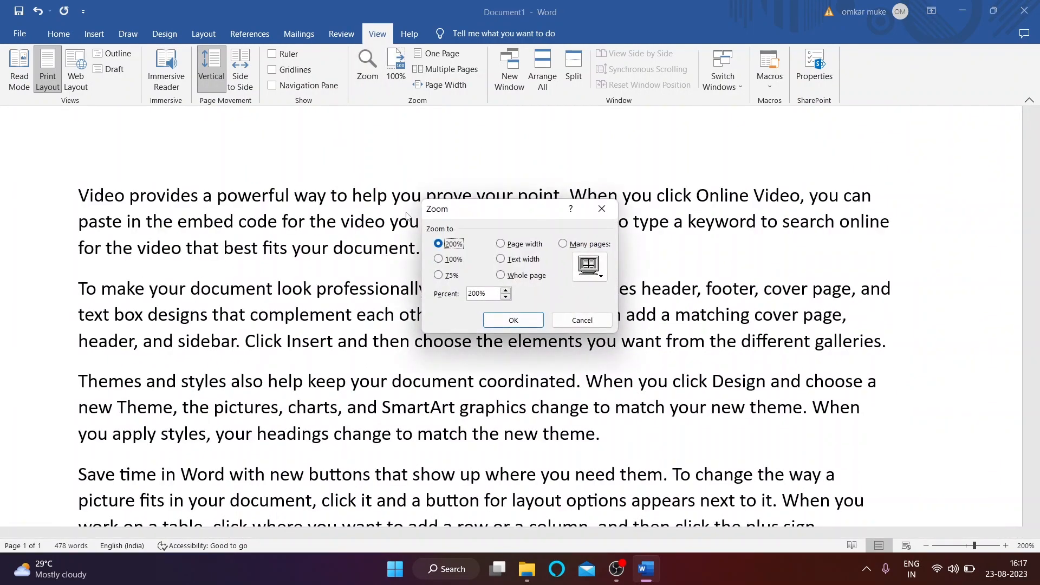
left_click(451, 260)
left_click(514, 320)
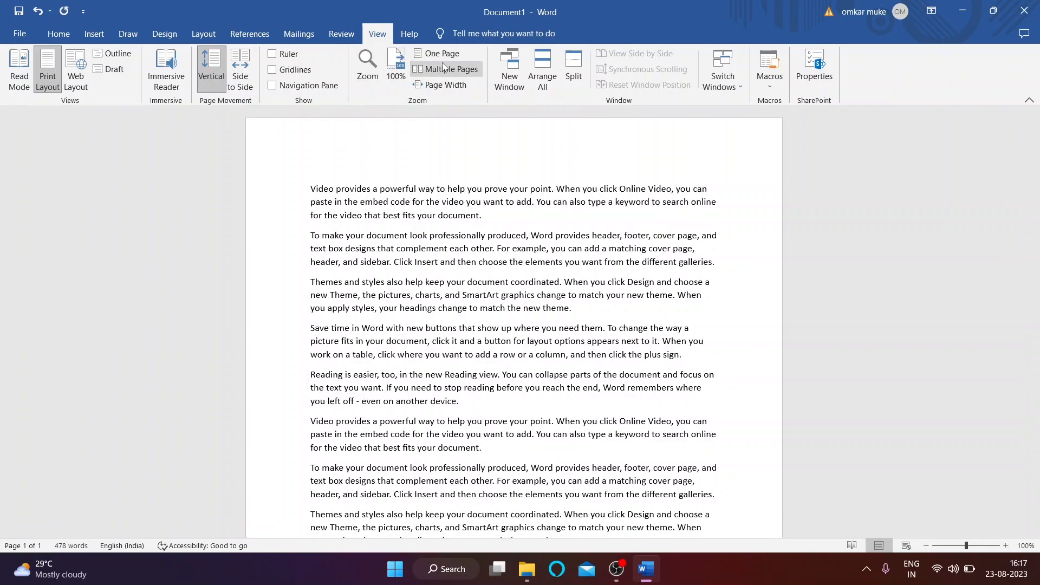
Step: Add a new paragraph after the last one and display the five pages Side to Side
scroll(500, 322, "down", 10)
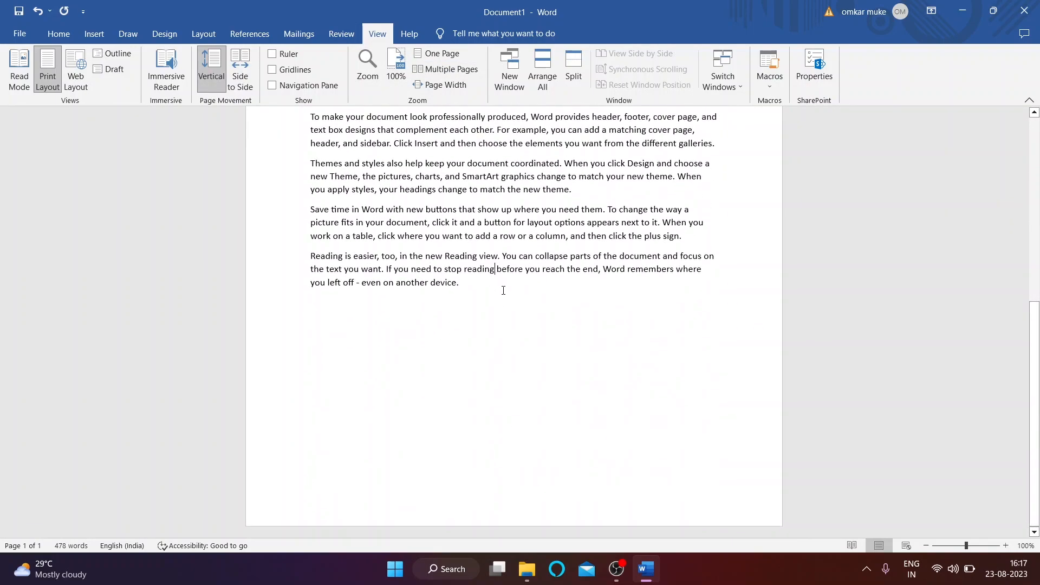
key("Return")
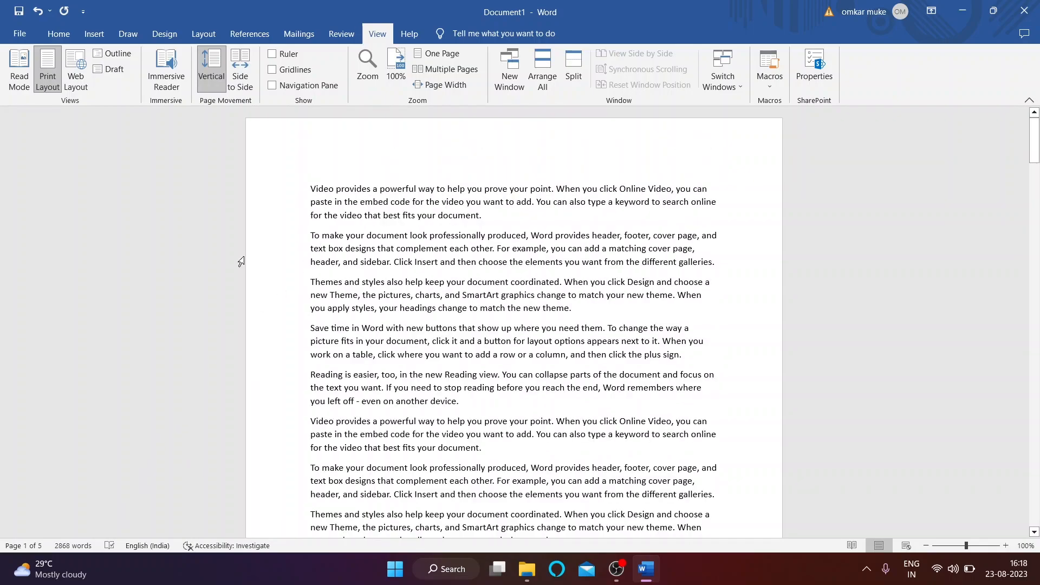
scroll(360, 304, "down", 5)
scroll(364, 288, "up", 5)
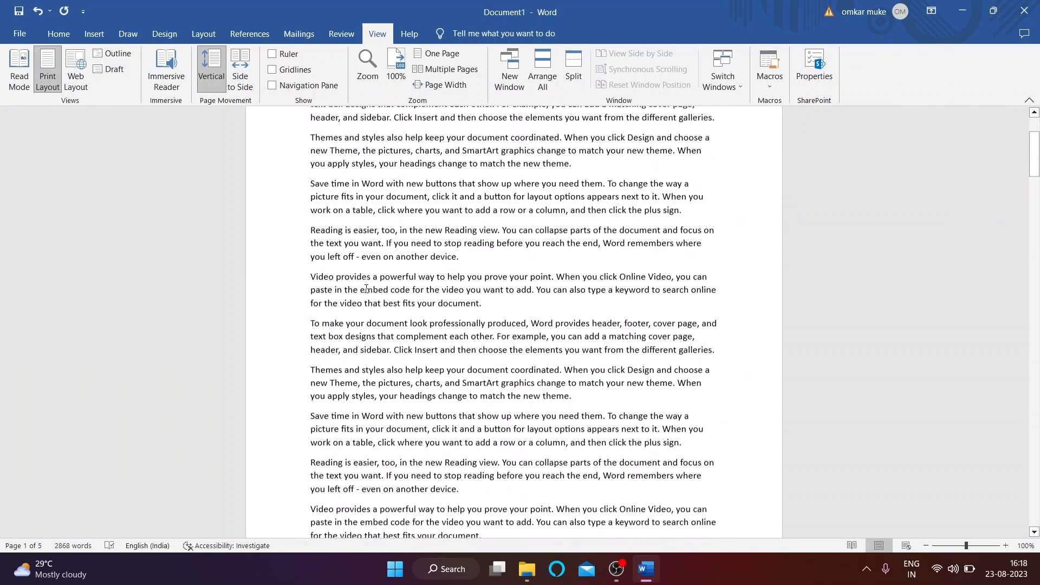
left_click(240, 70)
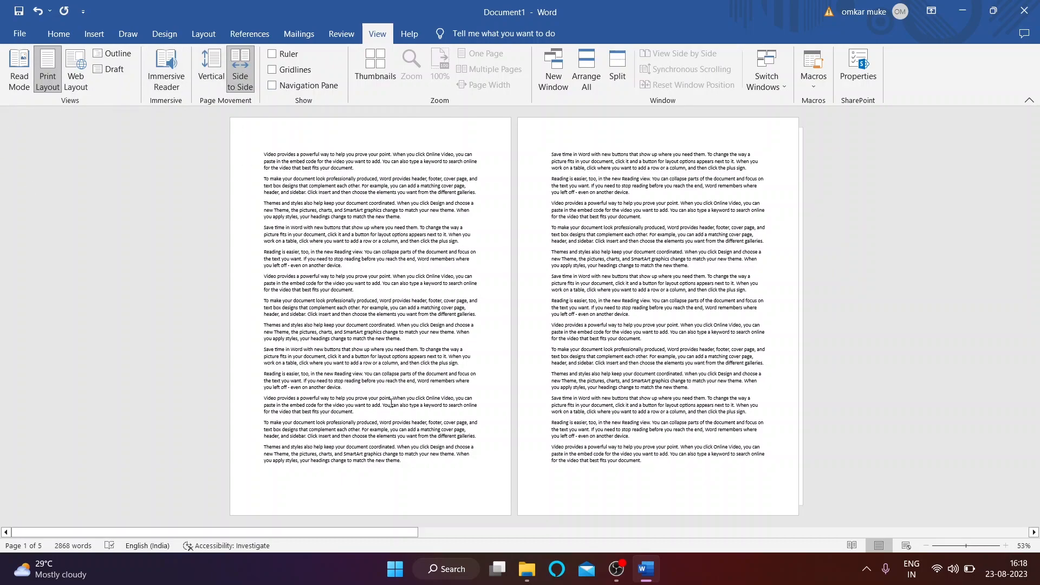
scroll(390, 403, "down", 1)
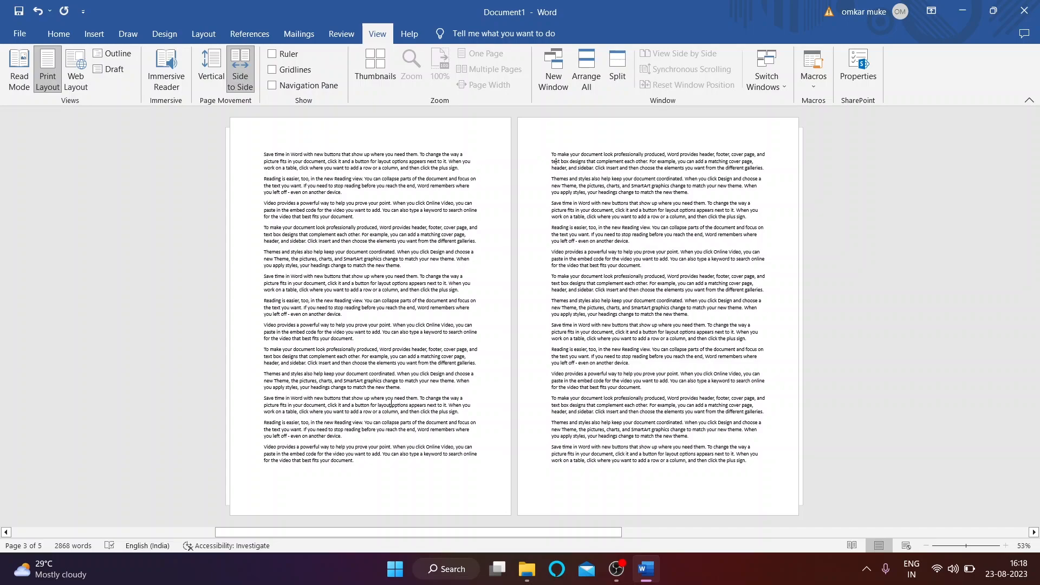
scroll(571, 458, "up", 1)
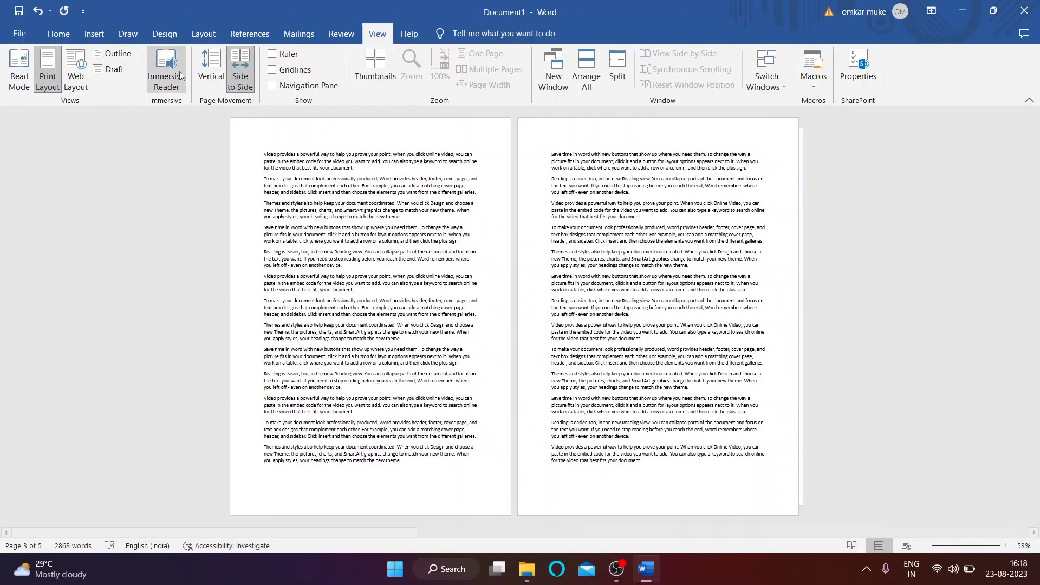
Step: Return the pages to Vertical scrolling and fit one whole page on screen
left_click(211, 71)
scroll(377, 221, "down", 5)
scroll(376, 221, "down", 3)
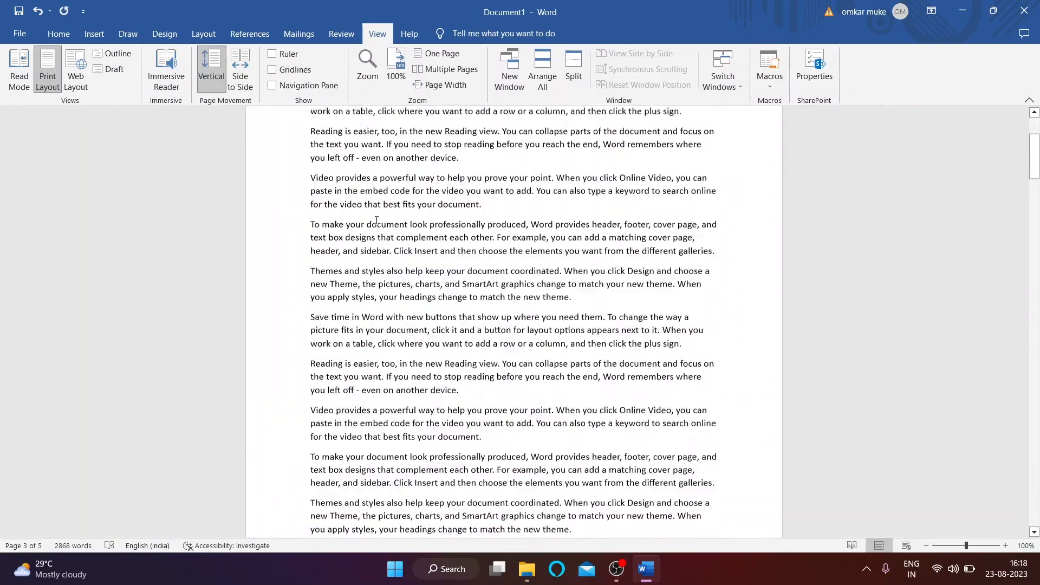
left_click(439, 53)
scroll(756, 206, "down", 2)
scroll(757, 206, "up", 2)
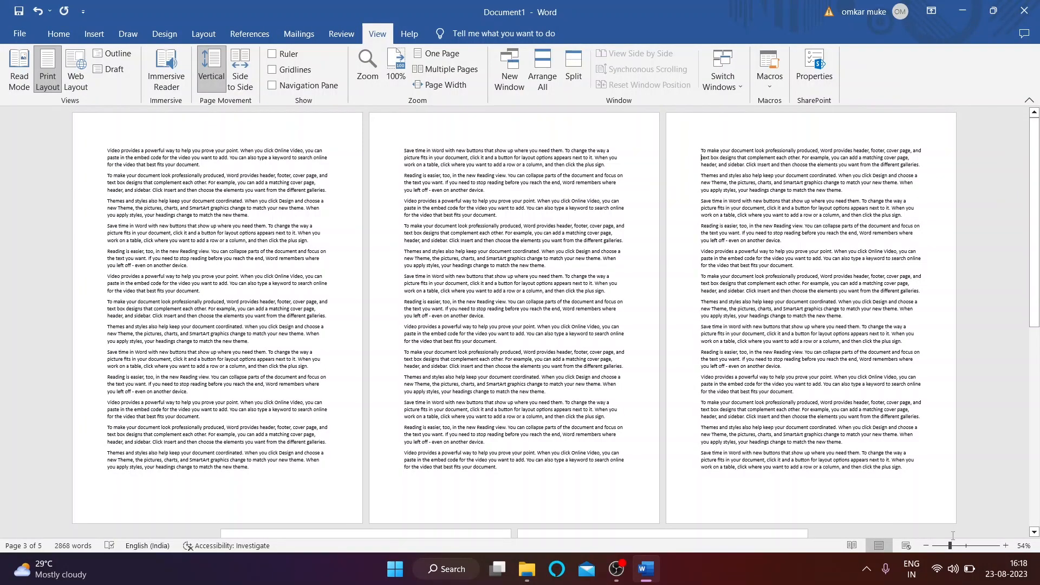
Step: Zoom out to 30% with the slider, then switch to One Page and finally Page Width
mouse_move(949, 546)
left_mouse_down()
mouse_move(936, 548)
mouse_move(967, 549)
left_mouse_up()
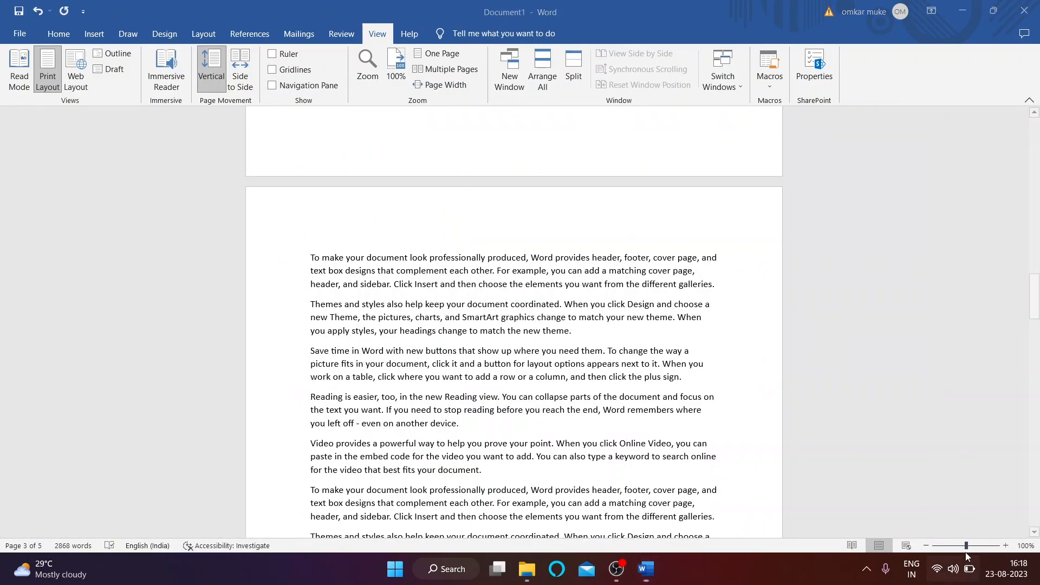
key("super+a")
left_click(711, 323)
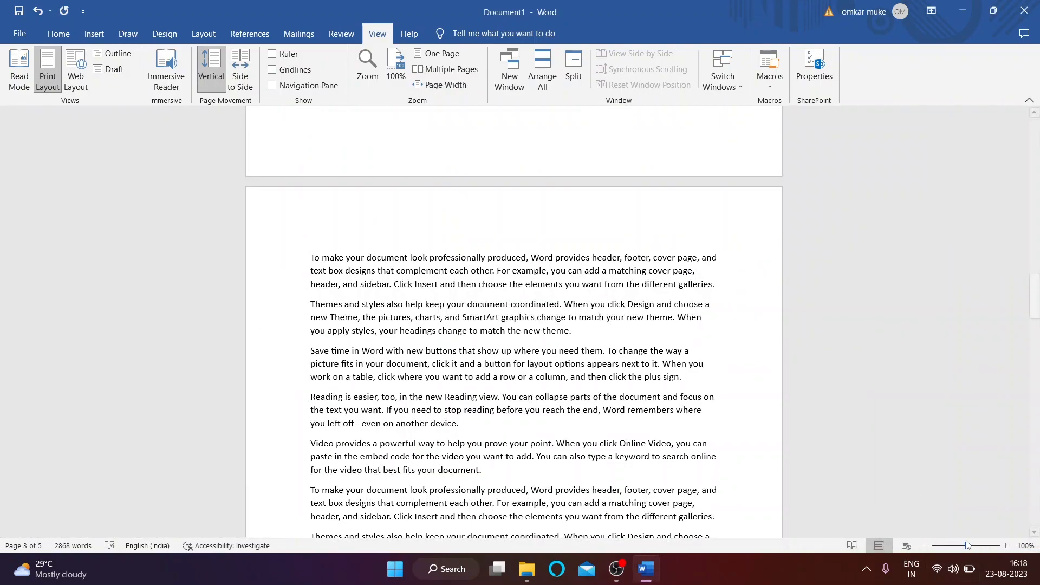
scroll(558, 360, "down", 3)
scroll(558, 361, "down", 10)
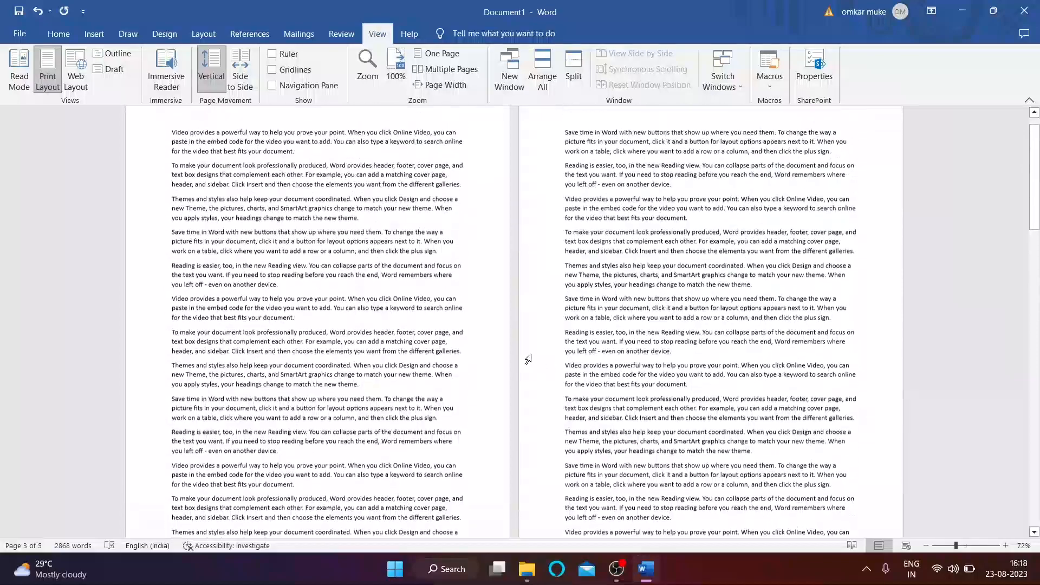
left_click(438, 53)
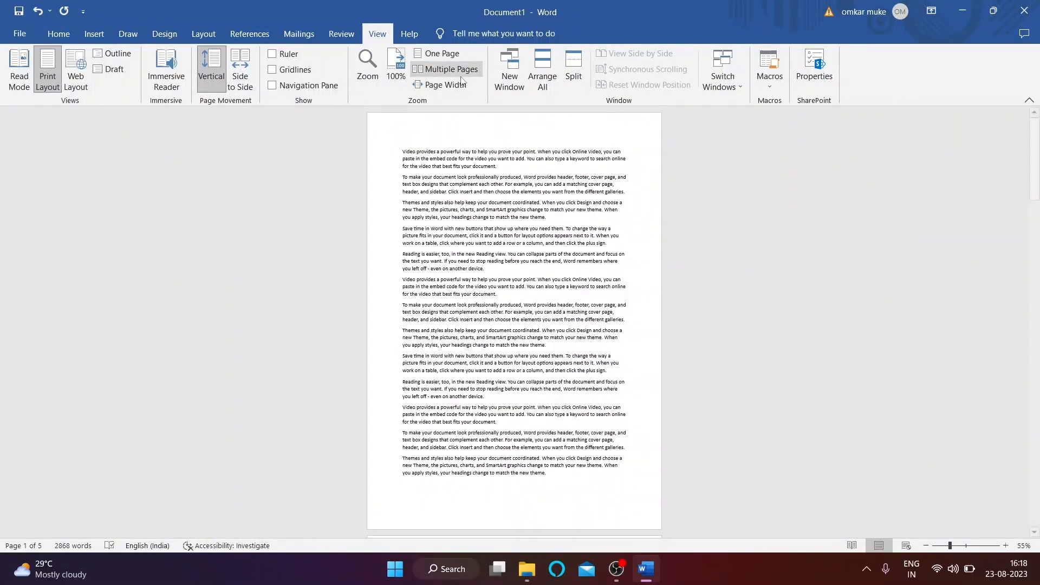
left_click(436, 85)
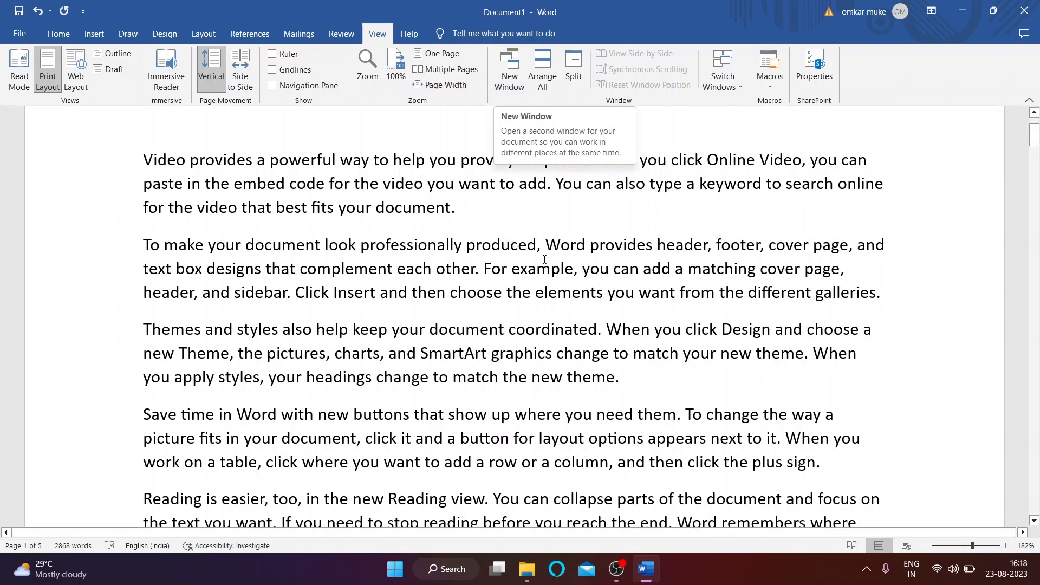
Step: Open a second window on Document1, toggle the white space between pages, and switch between both windows
left_click(513, 76)
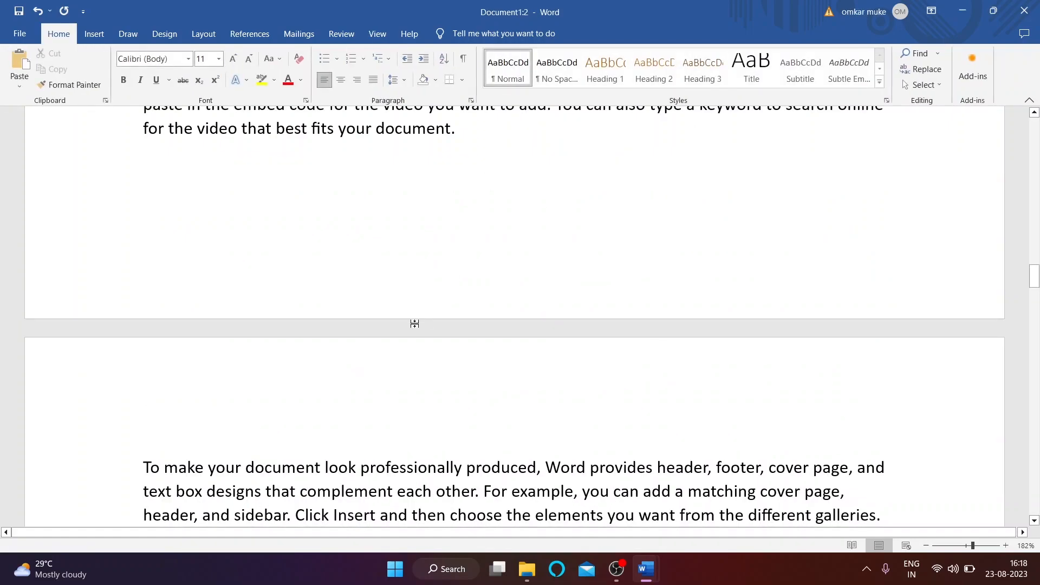
double_click(417, 323)
double_click(425, 302)
double_click(428, 302)
scroll(430, 303, "up", 6)
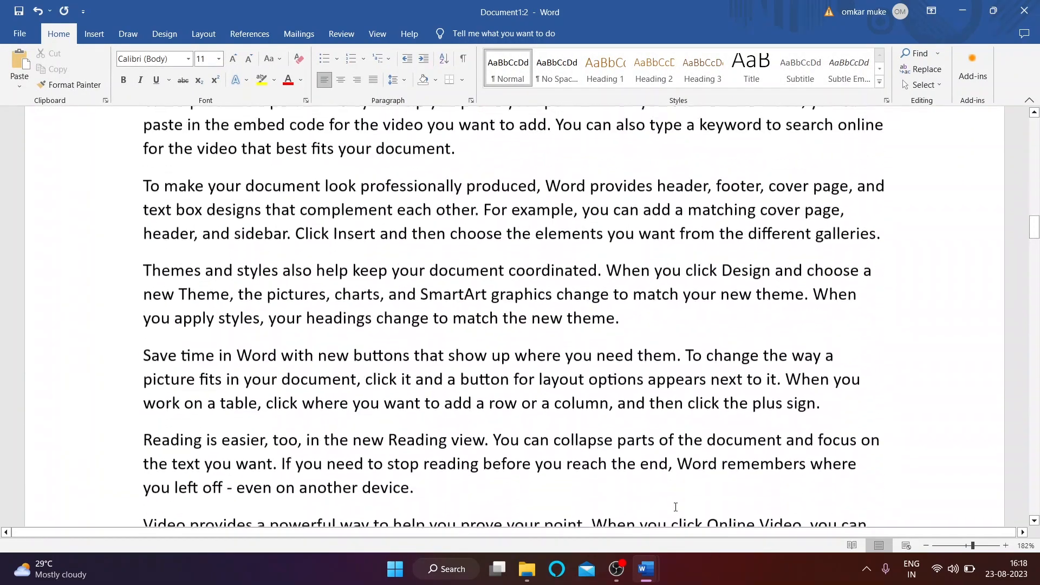
left_click(650, 570)
left_click(680, 516)
left_click(642, 570)
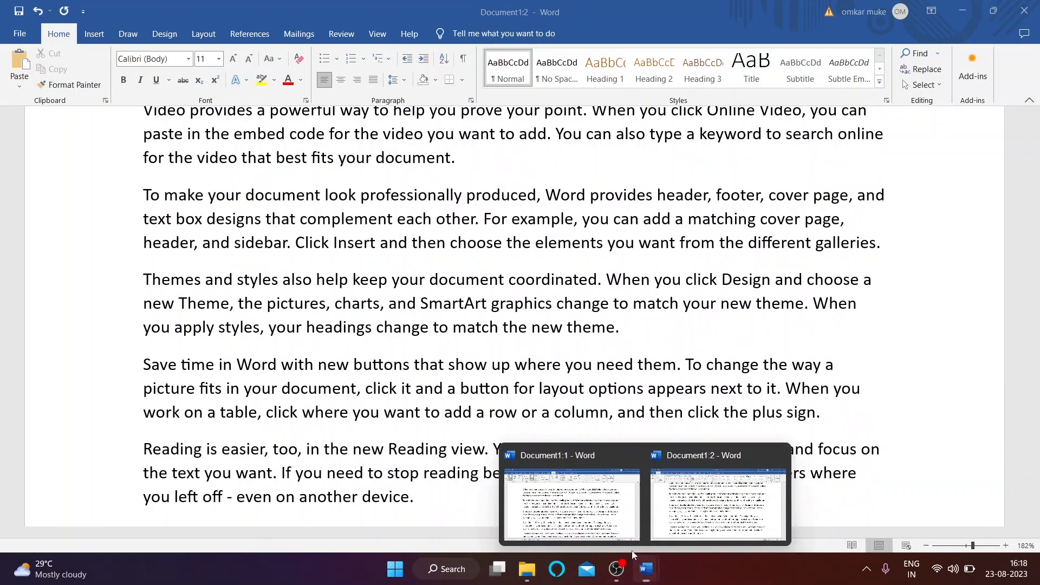
left_click(614, 527)
left_click(646, 569)
left_click(695, 510)
scroll(586, 416, "up", 8)
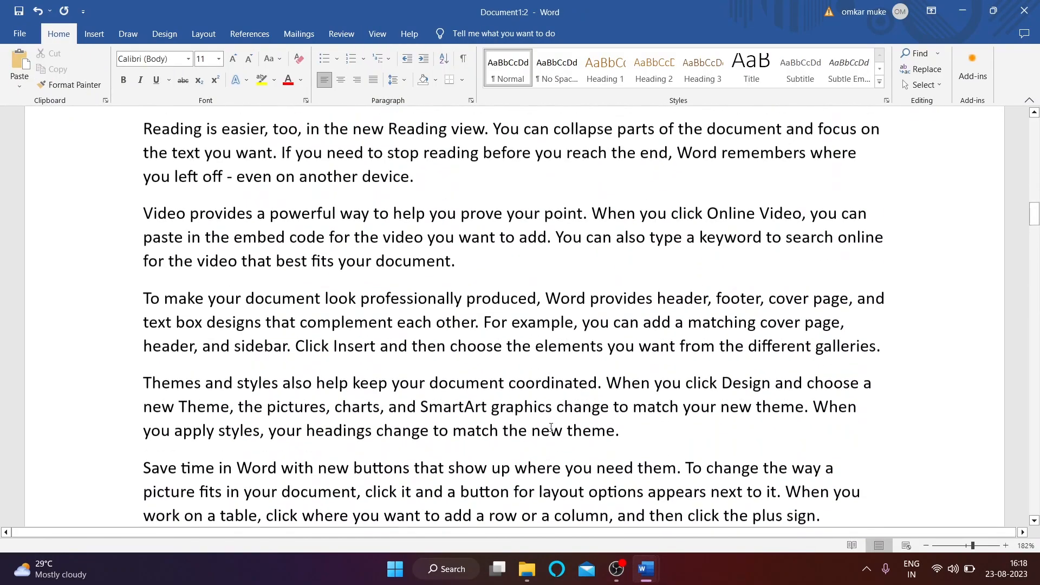
left_click(645, 569)
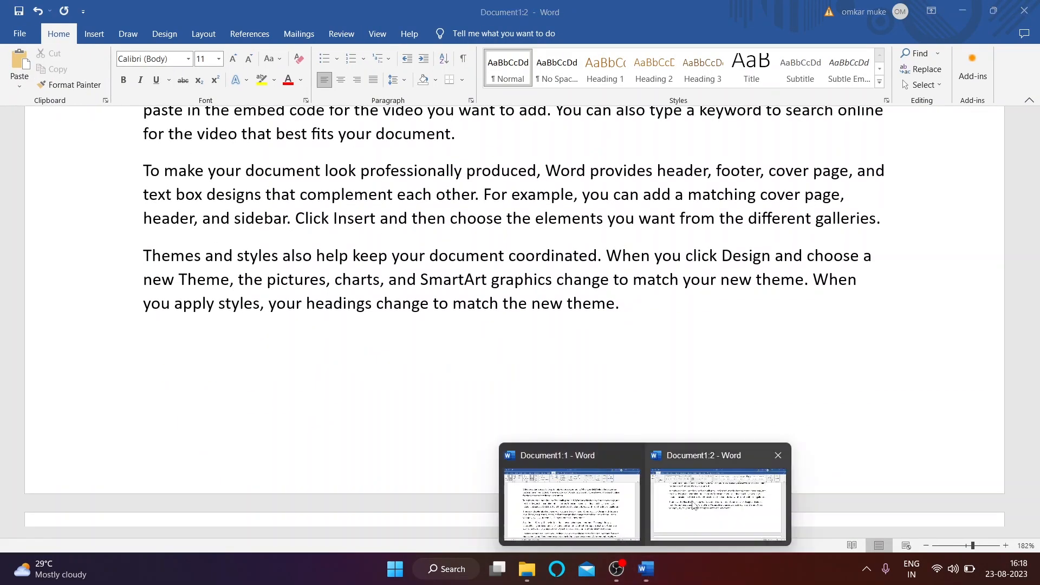
scroll(843, 197, "up", 6)
scroll(844, 198, "up", 10)
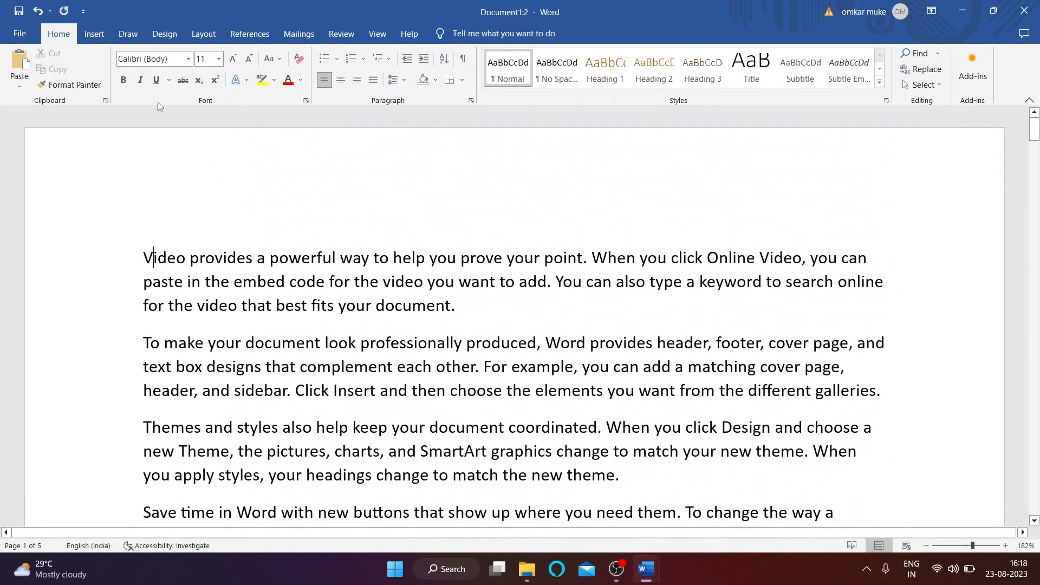
Step: Tile both document windows with Arrange All and scroll through each
left_click(384, 35)
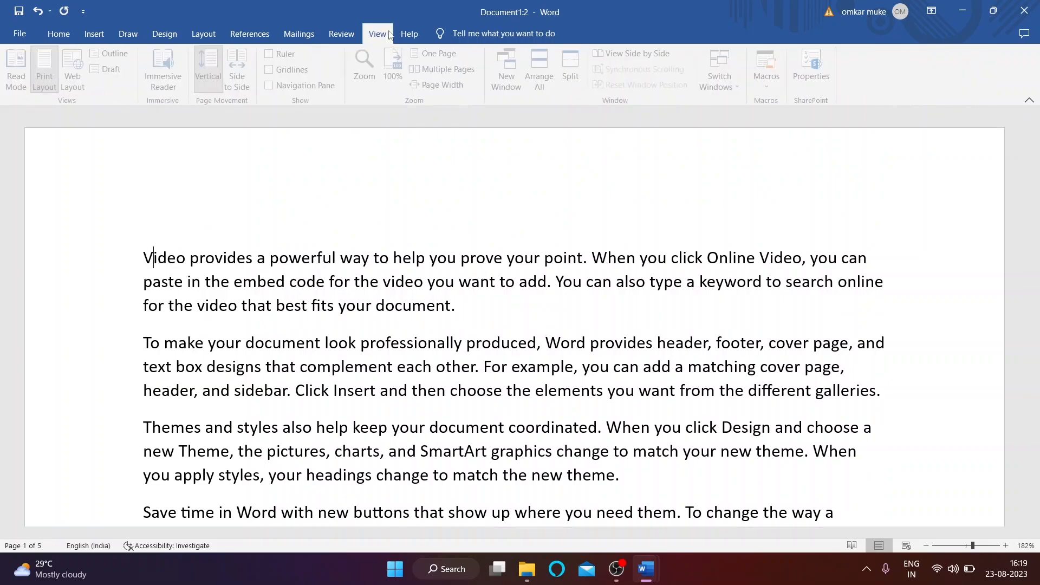
left_click(543, 86)
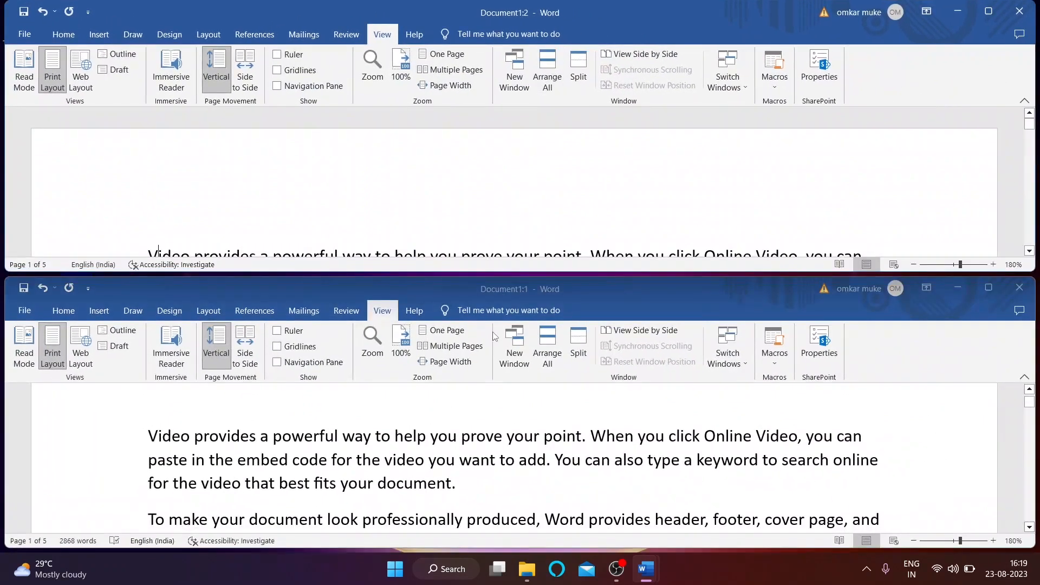
scroll(524, 193, "down", 3)
scroll(493, 465, "down", 5)
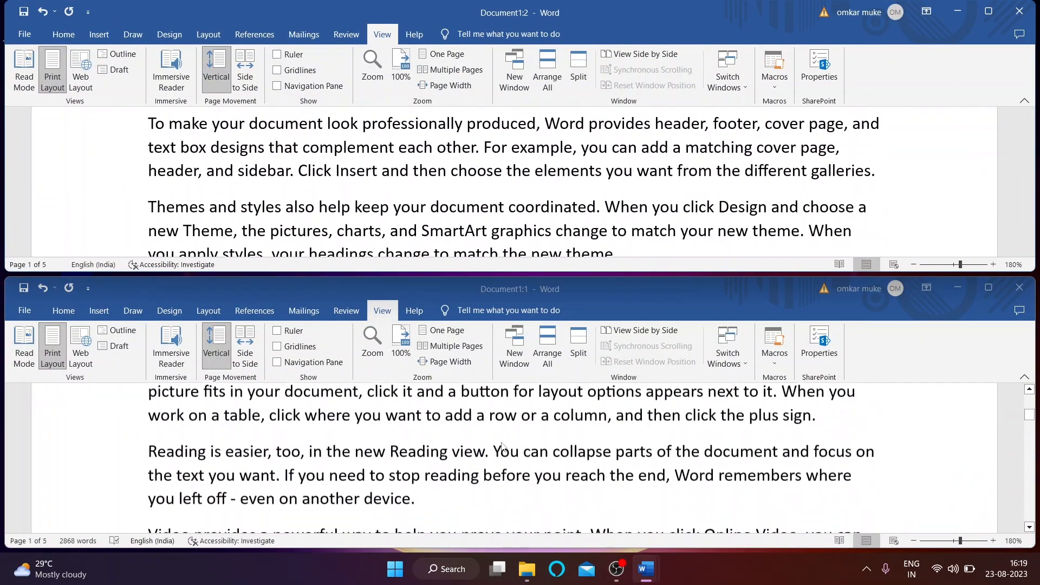
scroll(490, 172, "down", 5)
scroll(515, 195, "up", 7)
scroll(521, 209, "down", 9)
scroll(547, 422, "up", 3)
scroll(552, 401, "down", 4)
scroll(577, 223, "down", 2)
scroll(577, 222, "down", 10)
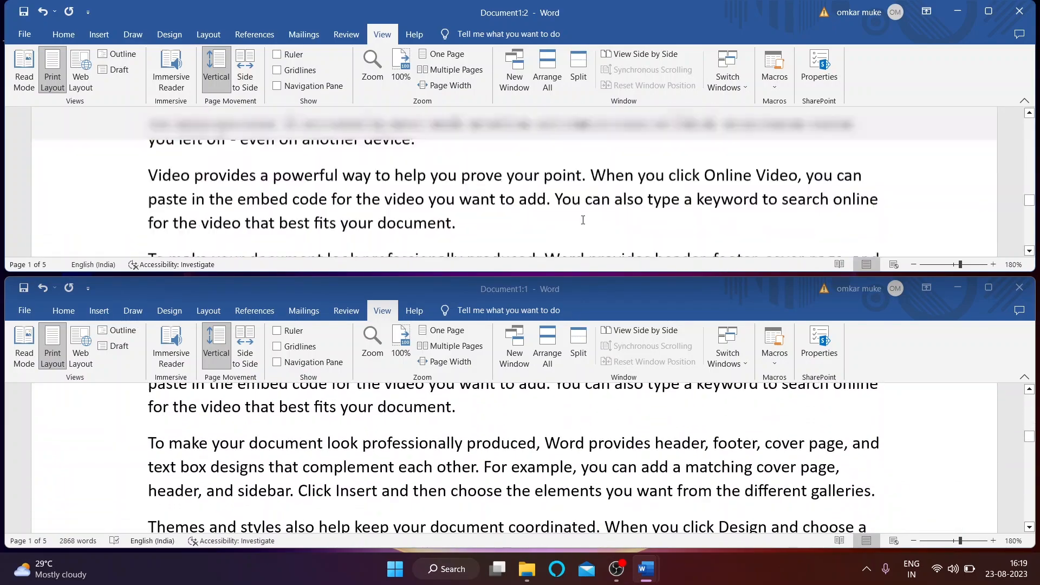
scroll(555, 402, "down", 7)
scroll(561, 165, "down", 3)
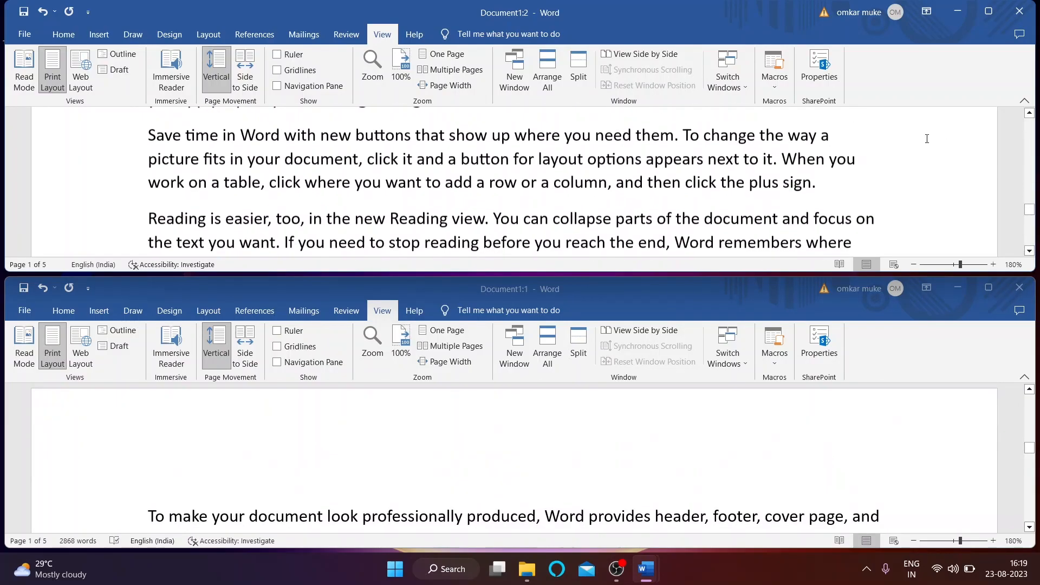
Step: Close the Document1:2 window and maximize the remaining Document1 window
left_click(1020, 288)
left_click(986, 20)
scroll(495, 126, "up", 20)
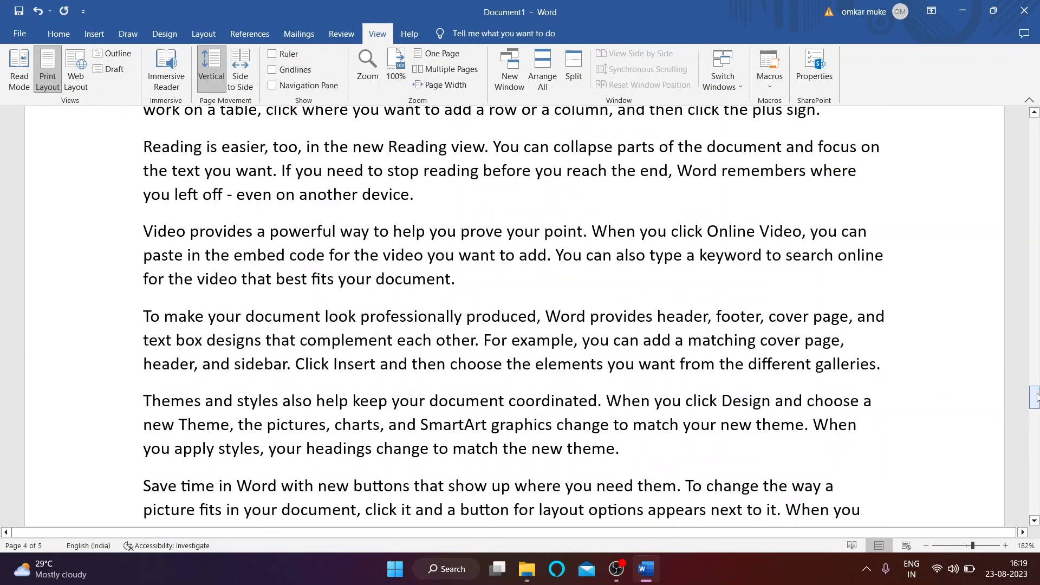
scroll(113, 248, "down", 10)
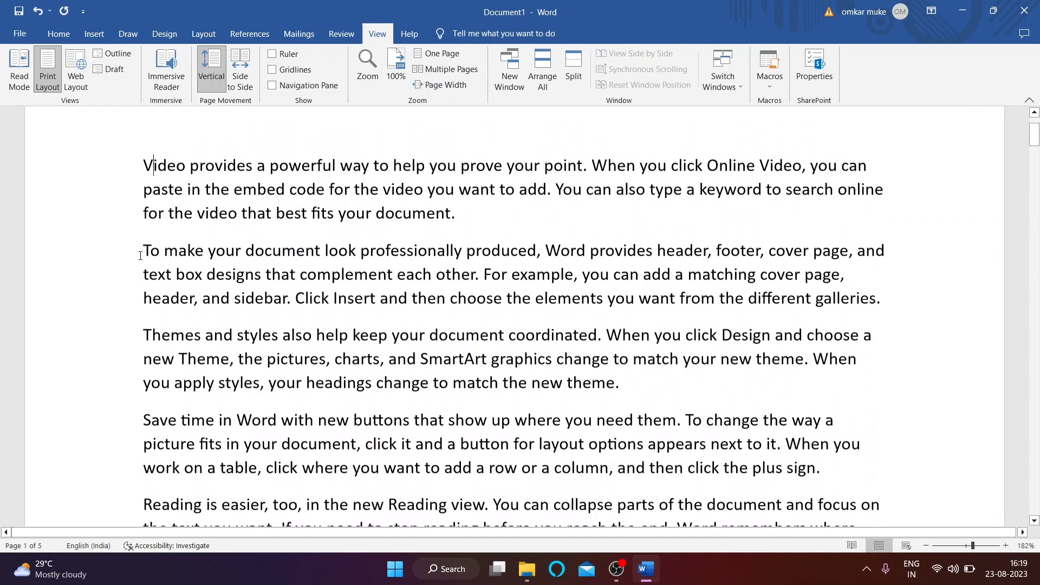
scroll(219, 257, "up", 12)
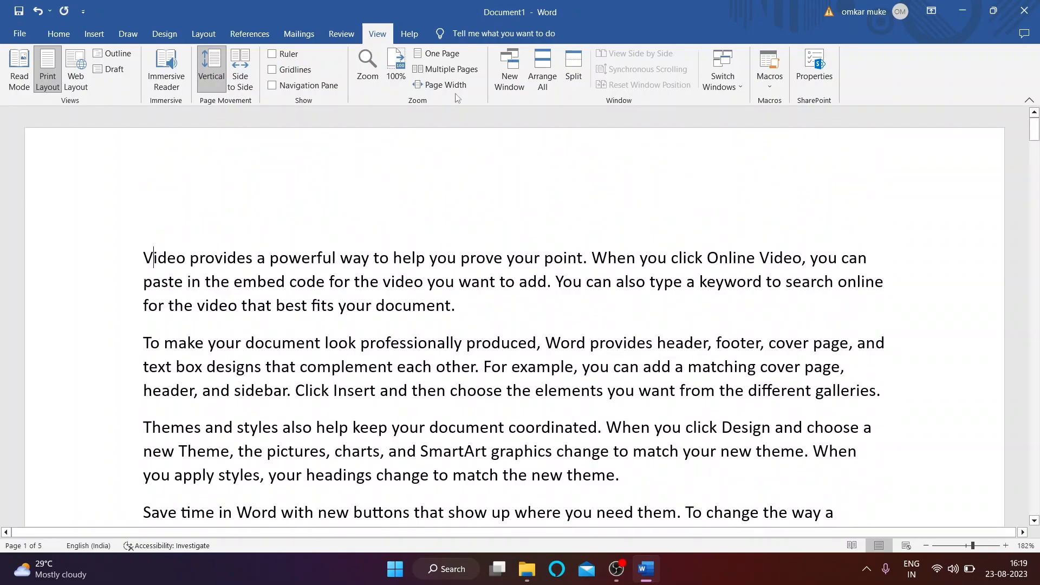
left_click(568, 65)
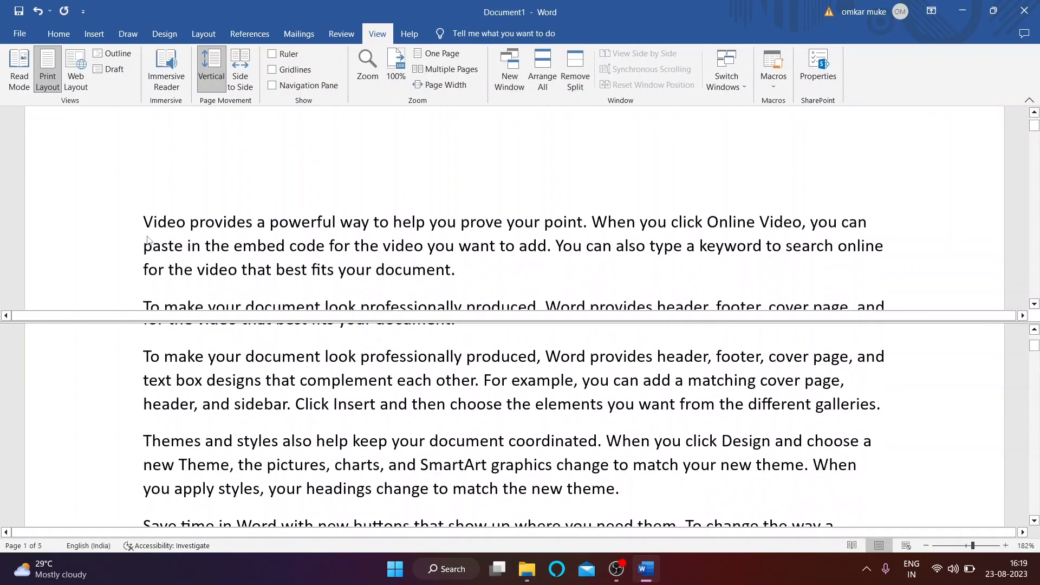
scroll(147, 241, "down", 2)
scroll(212, 400, "down", 5)
scroll(212, 400, "down", 5)
scroll(162, 427, "down", 10)
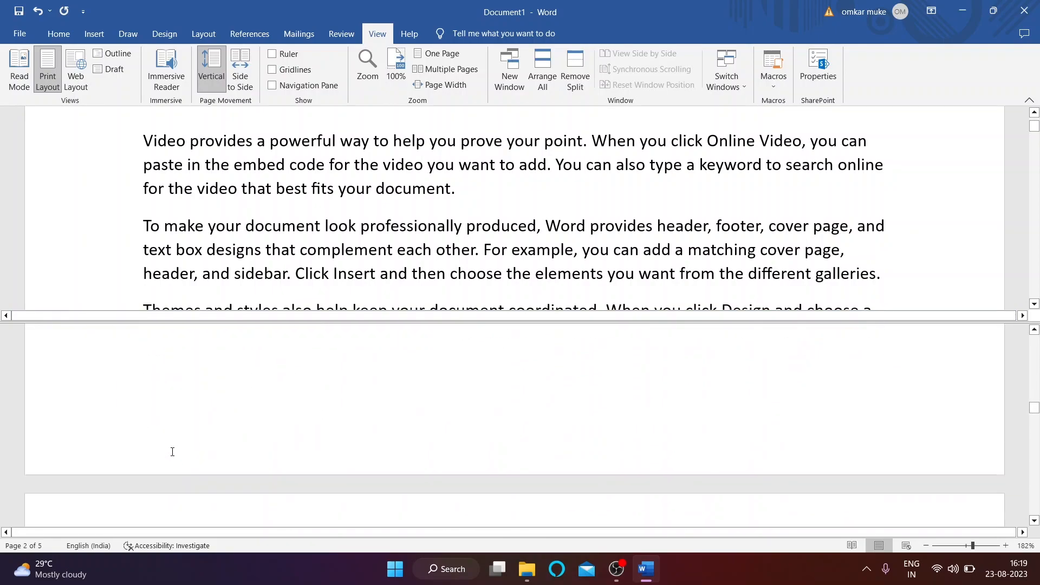
scroll(168, 428, "down", 4)
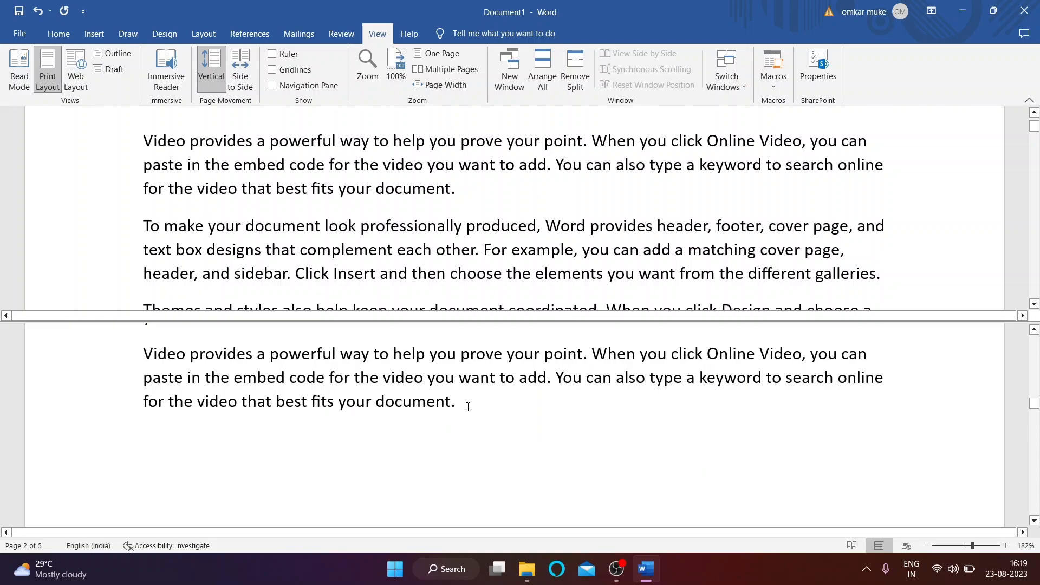
left_click_drag(148, 349, 502, 448)
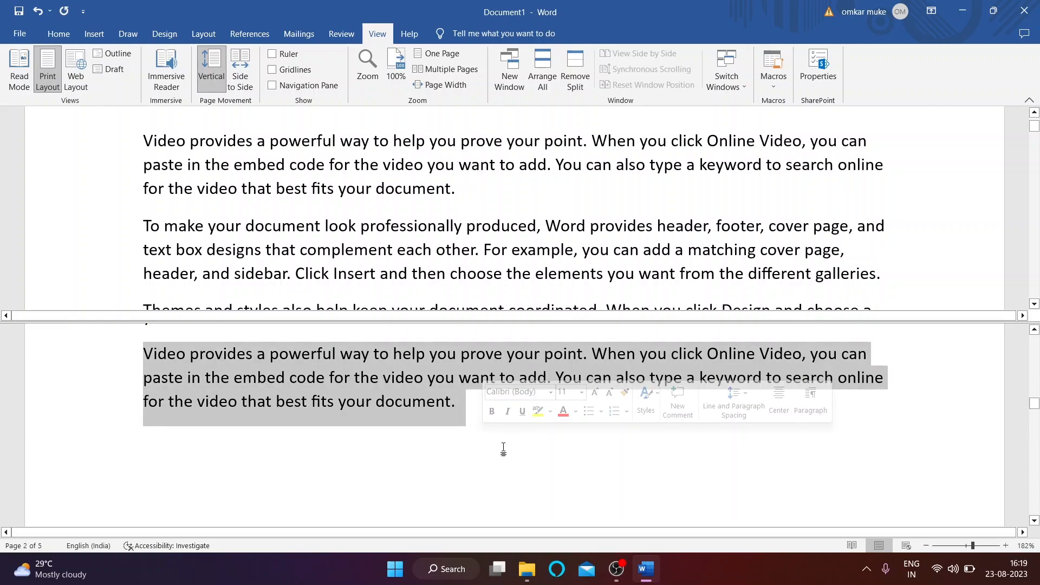
left_click(502, 448)
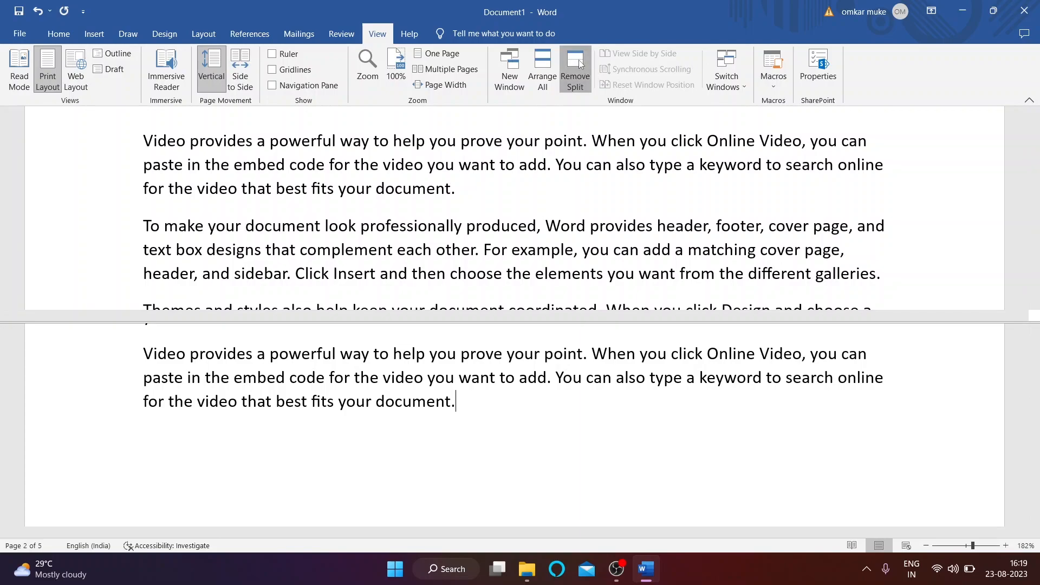
left_click(576, 76)
scroll(590, 226, "up", 2)
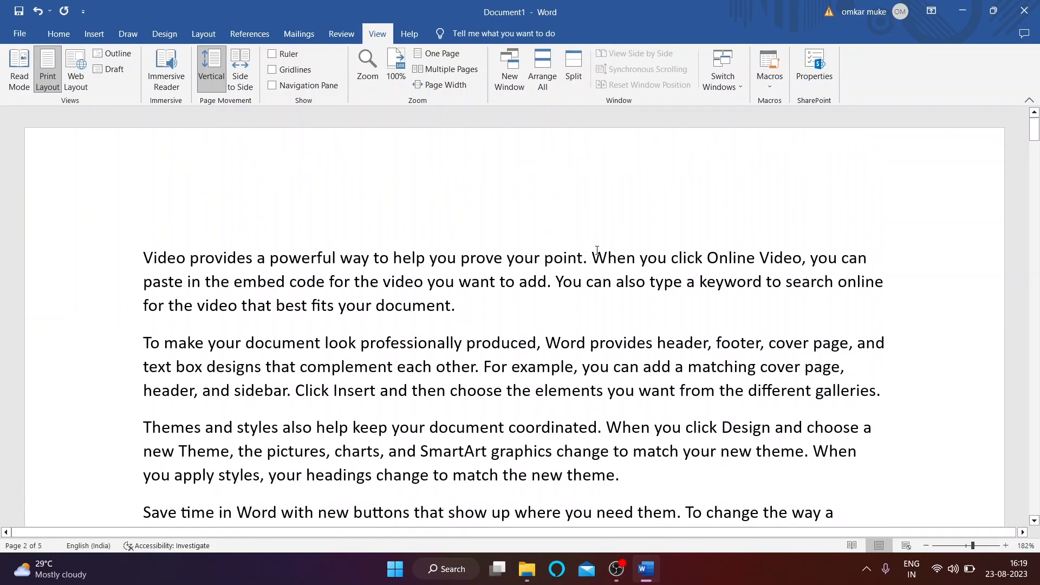
Step: Open a new window on Document1 and start a blank Document2 from a relaunched Word
left_click(719, 87)
left_click(719, 142)
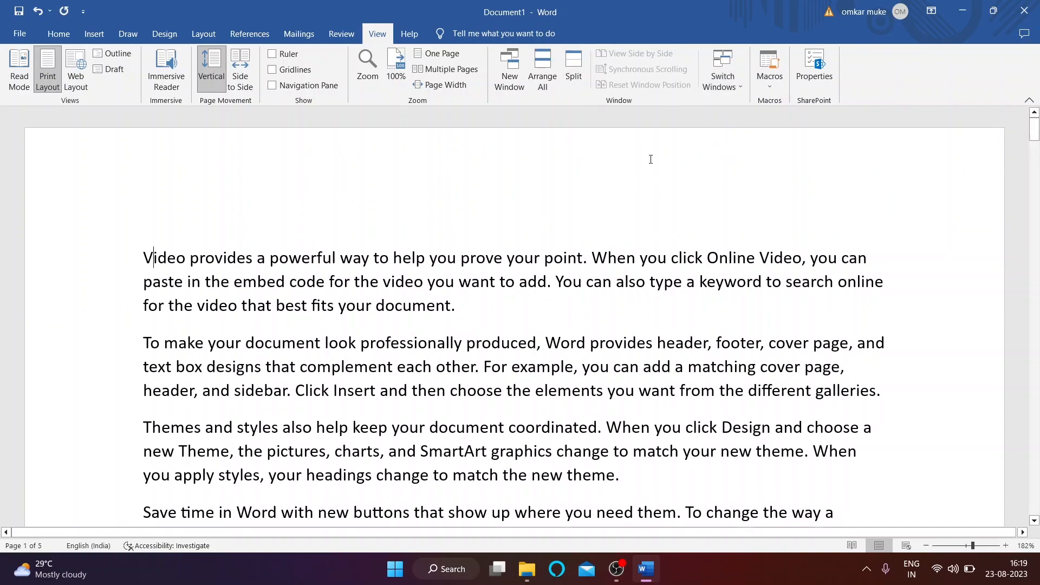
left_click(509, 81)
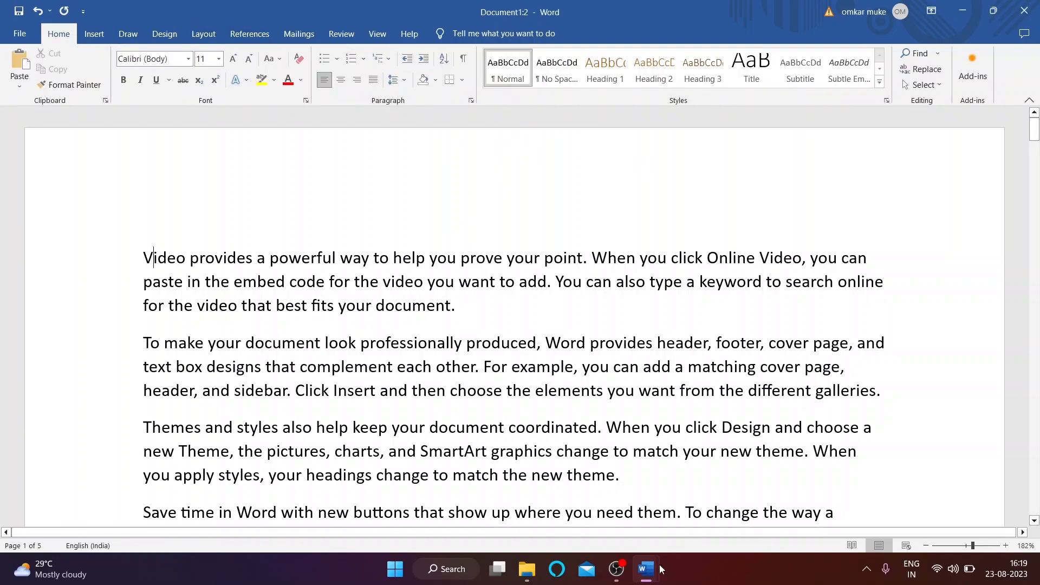
left_click(436, 569)
left_click(333, 157)
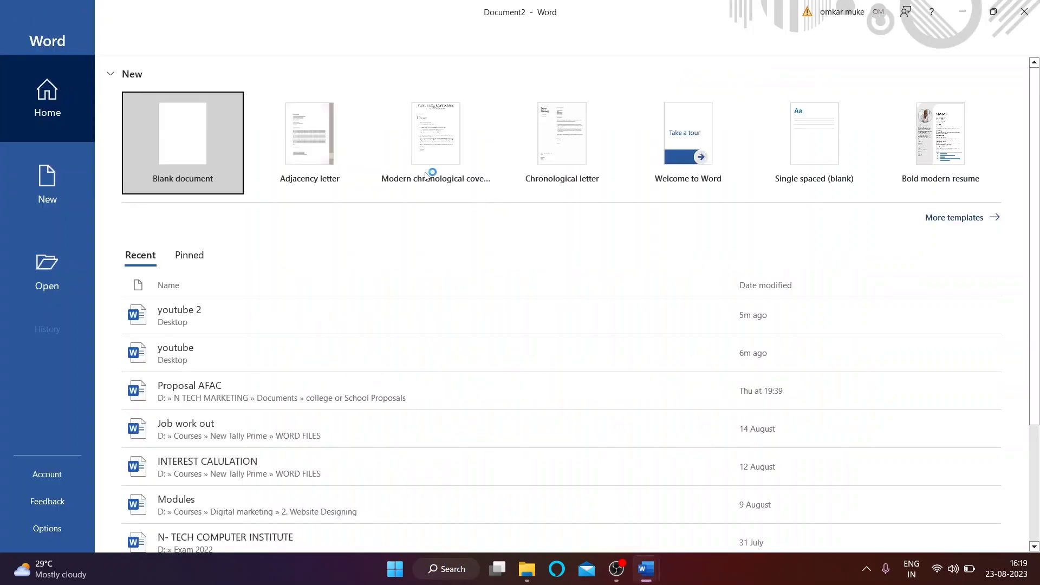
left_click(187, 130)
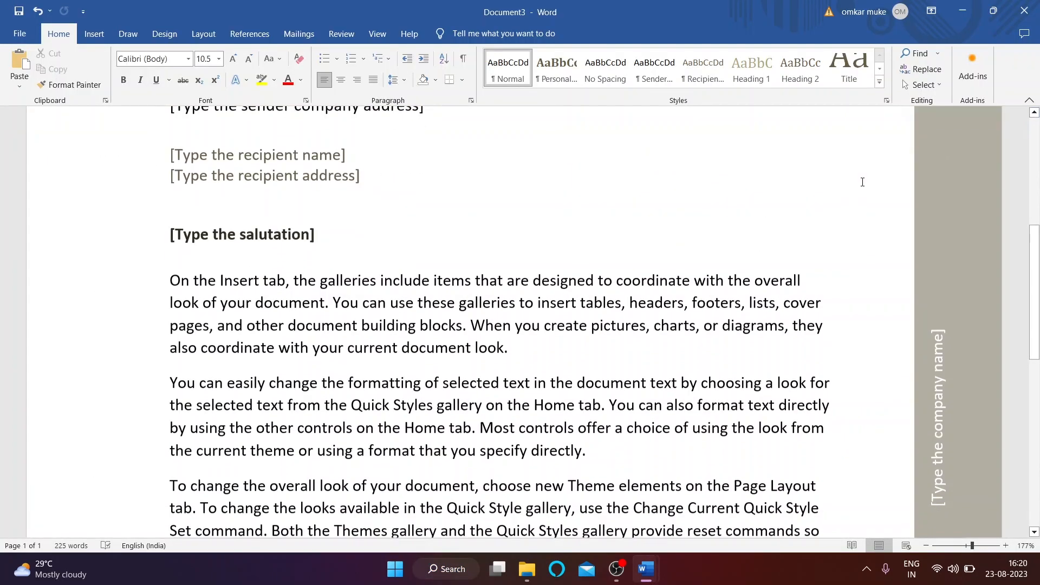
scroll(393, 310, "up", 5)
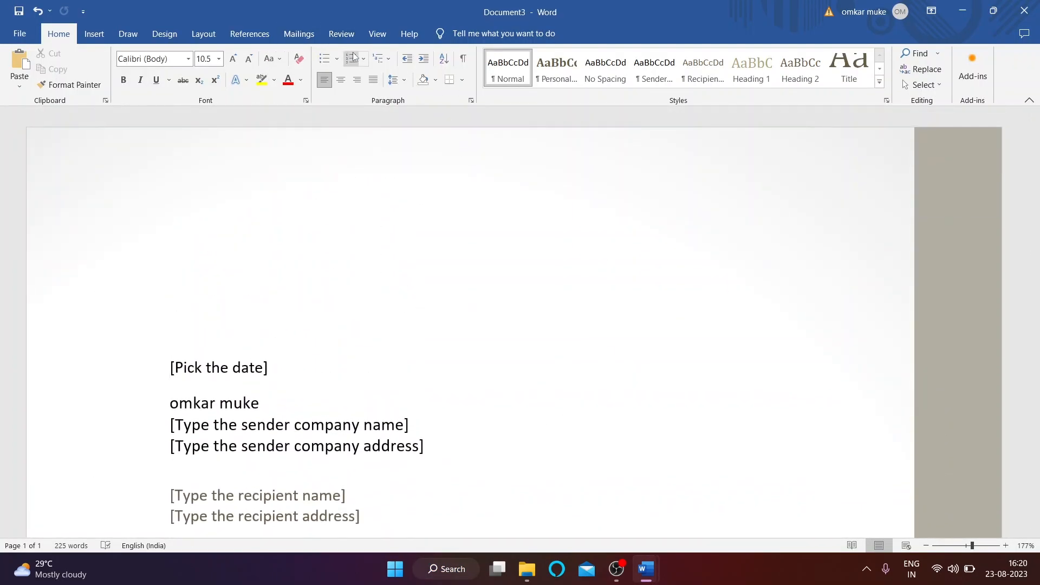
Step: Use Switch Windows to jump to Document1:1, then Document1:2, then the blank Document2
left_click(378, 34)
left_click(743, 84)
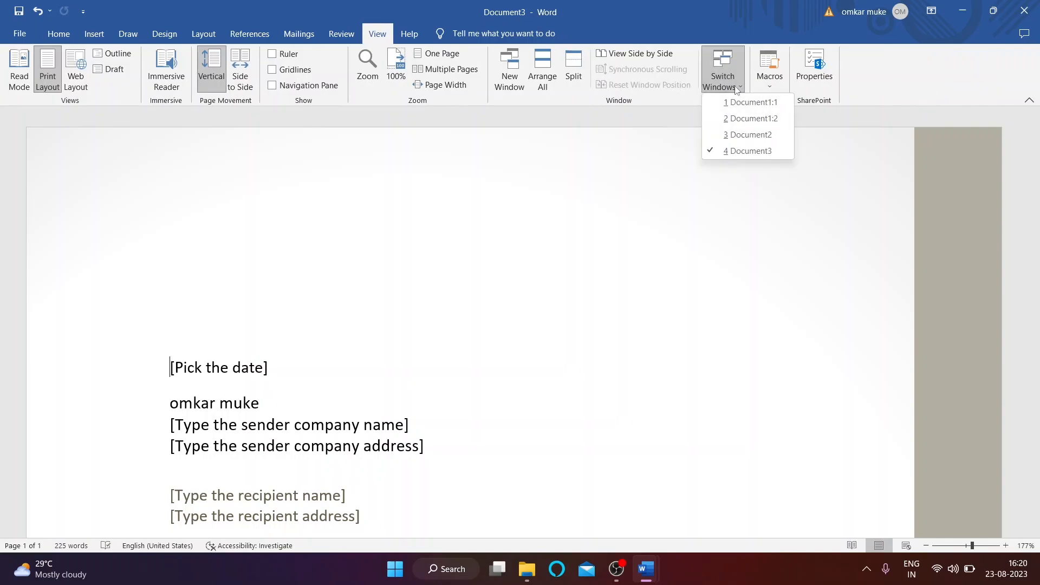
left_click(750, 102)
left_click(744, 84)
left_click(753, 119)
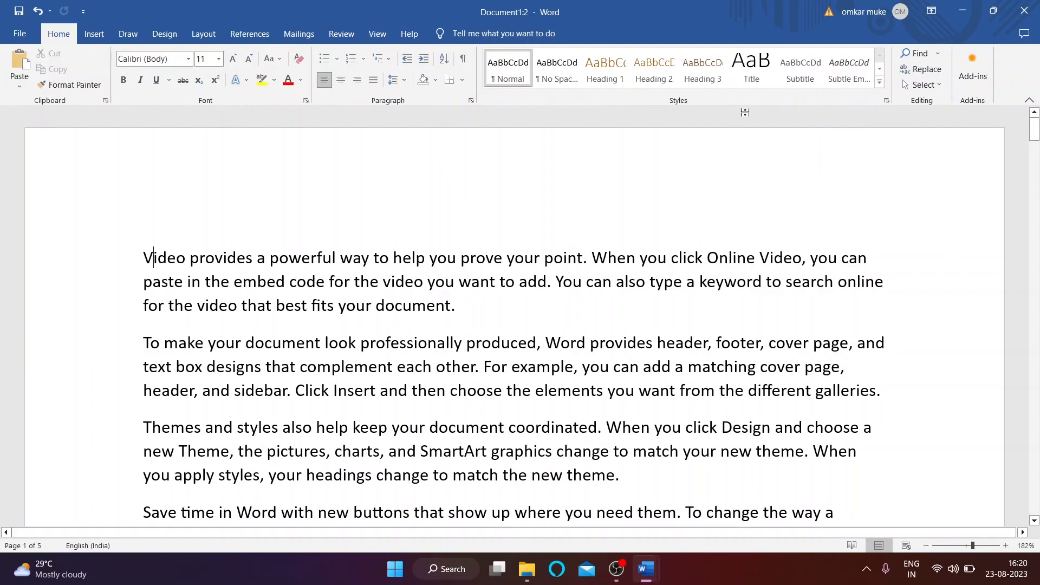
left_click(409, 34)
left_click(377, 34)
left_click(723, 82)
left_click(748, 142)
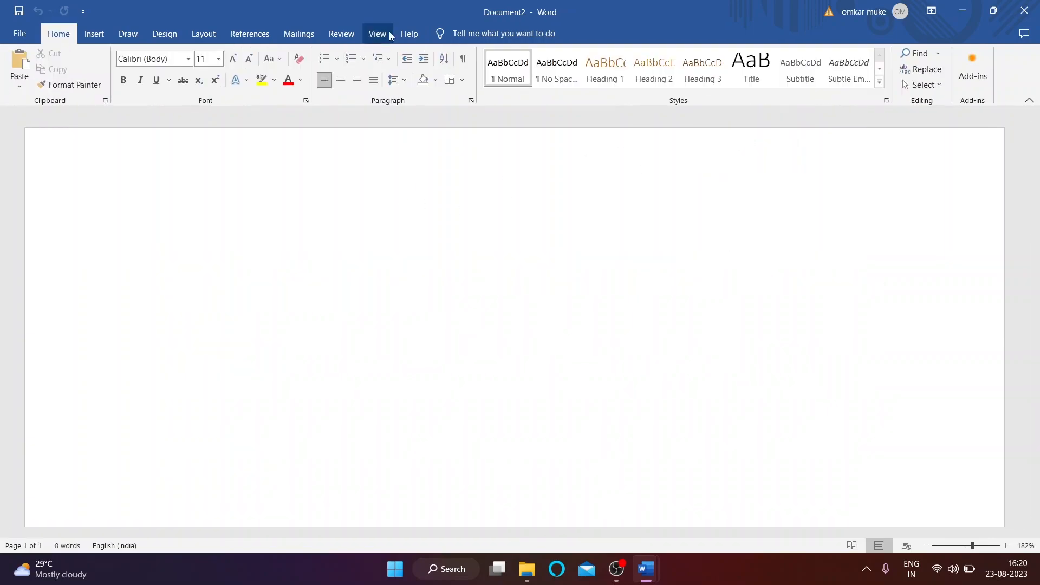
Step: Switch to the Document3 letter, then bring Document1:2 back to front via the taskbar preview
left_click(380, 35)
left_click(737, 76)
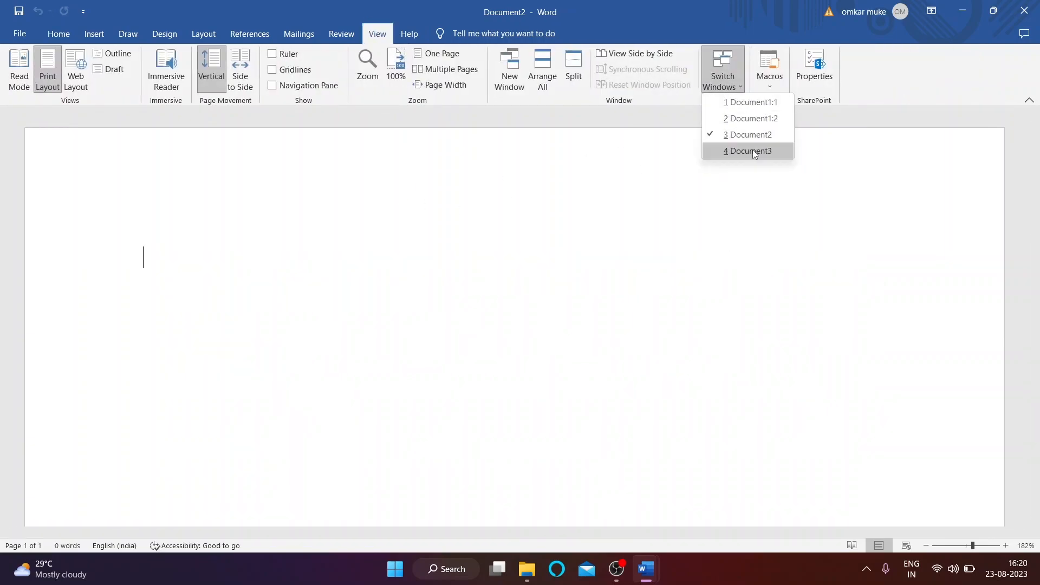
left_click(747, 151)
scroll(344, 344, "down", 15)
scroll(347, 348, "up", 15)
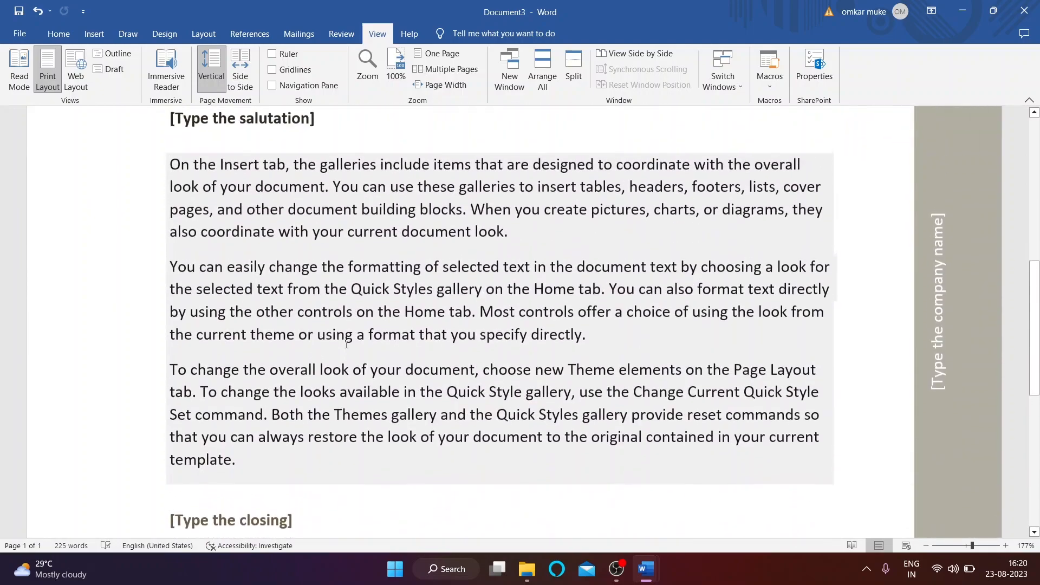
left_click(725, 79)
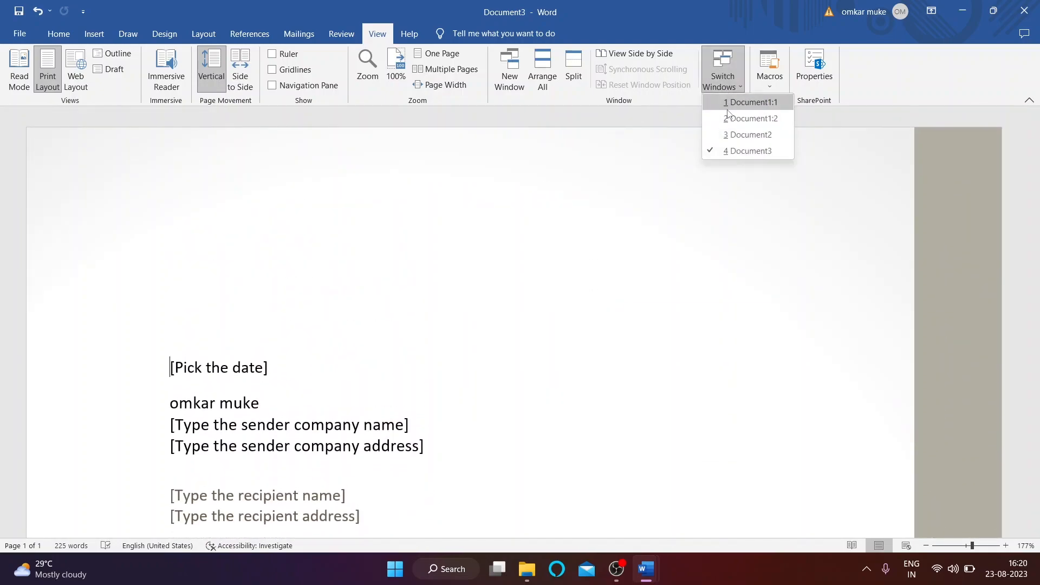
left_click(653, 570)
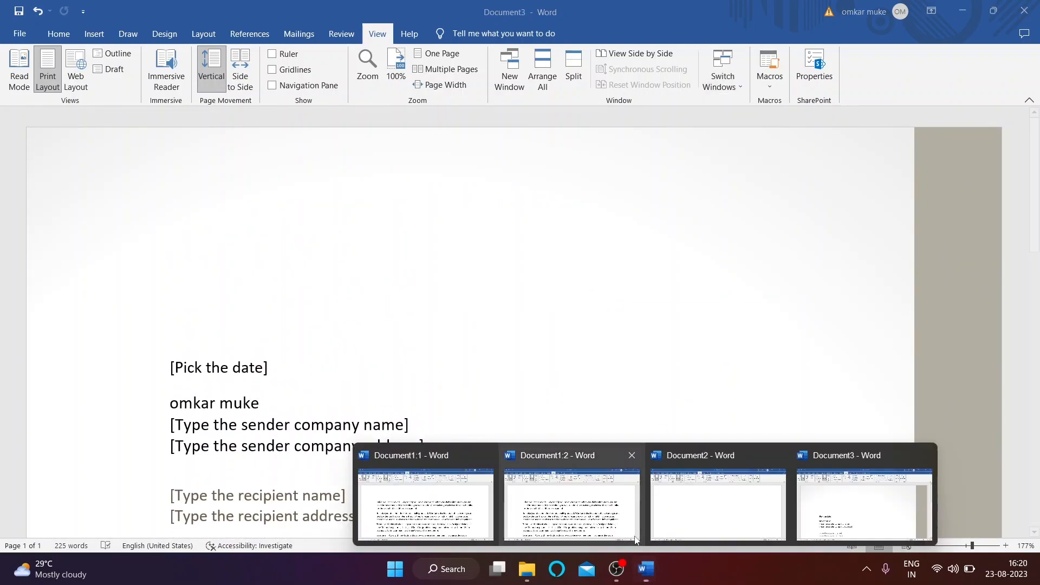
left_click(586, 501)
left_click(650, 569)
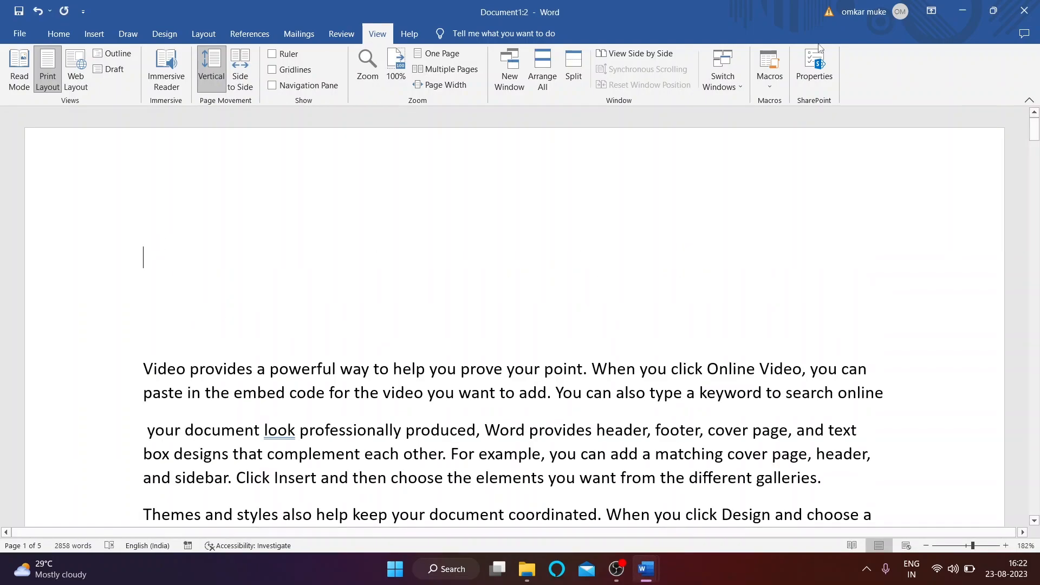
left_click(771, 87)
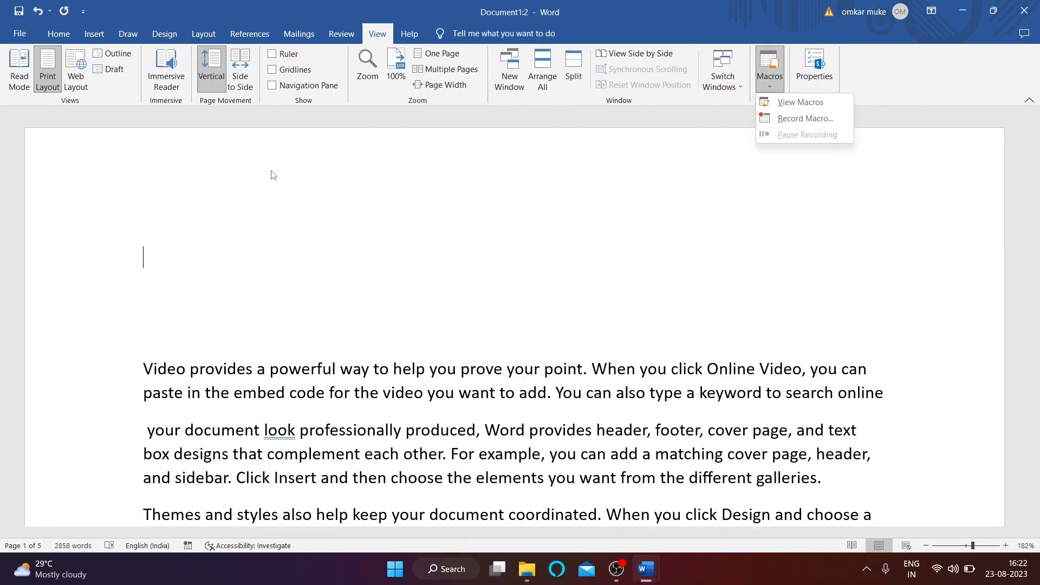
Step: Start recording a new macro, Macro1, without assigning a toolbar button or keyboard shortcut
left_click(191, 236)
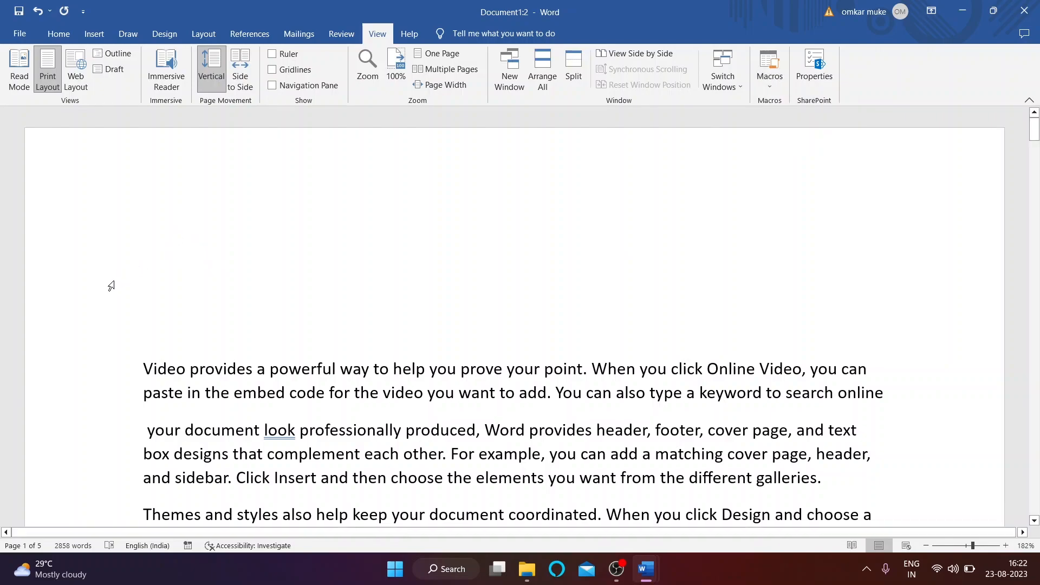
left_click(762, 84)
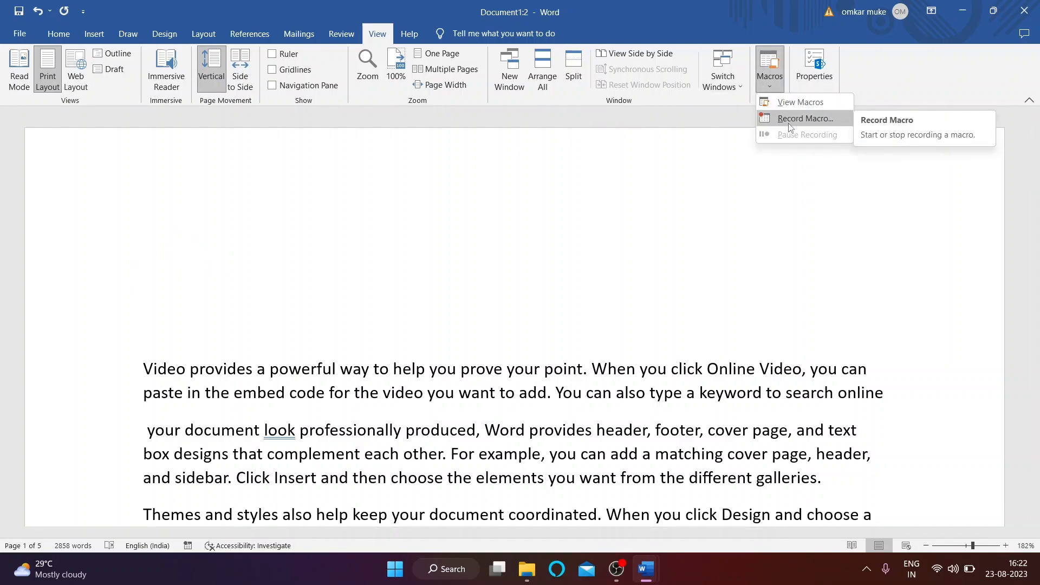
left_click(802, 118)
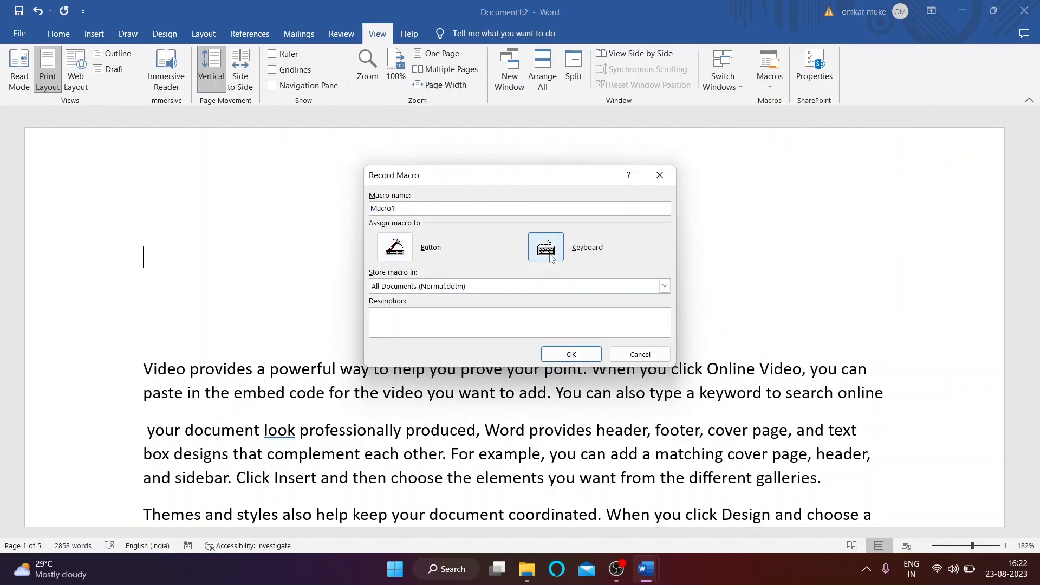
left_click(394, 248)
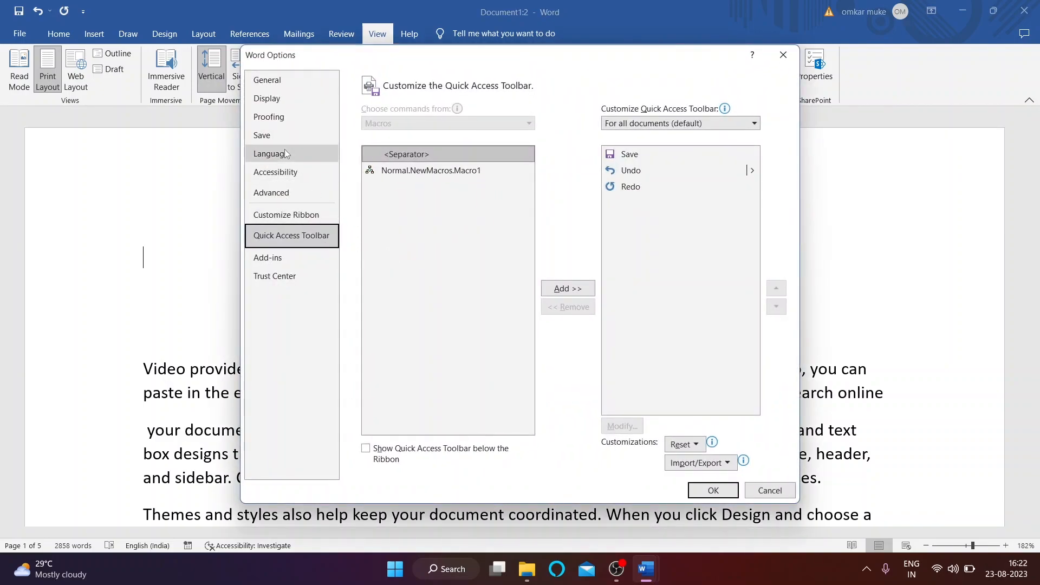
left_click(783, 55)
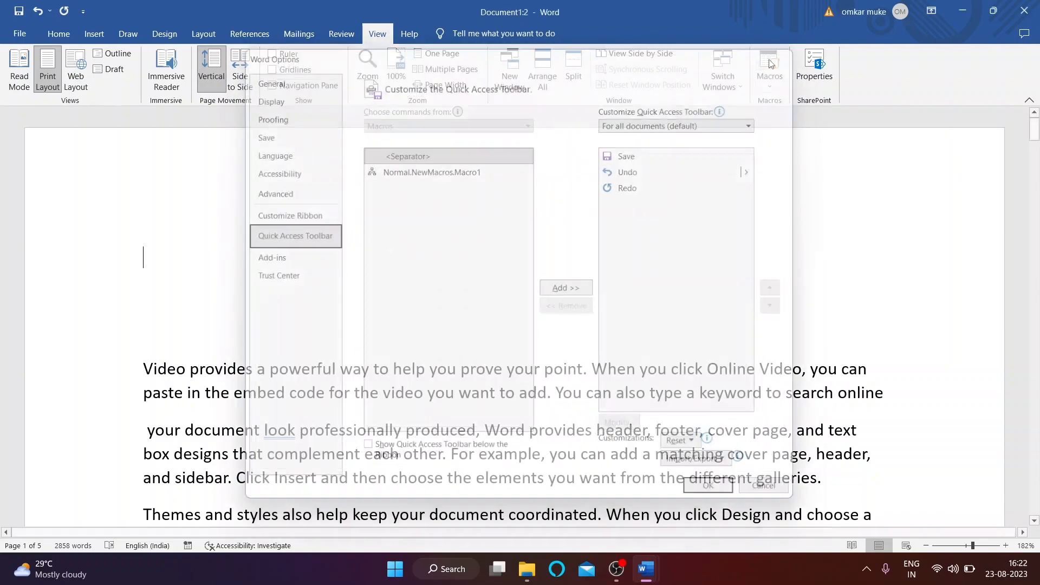
left_click(770, 82)
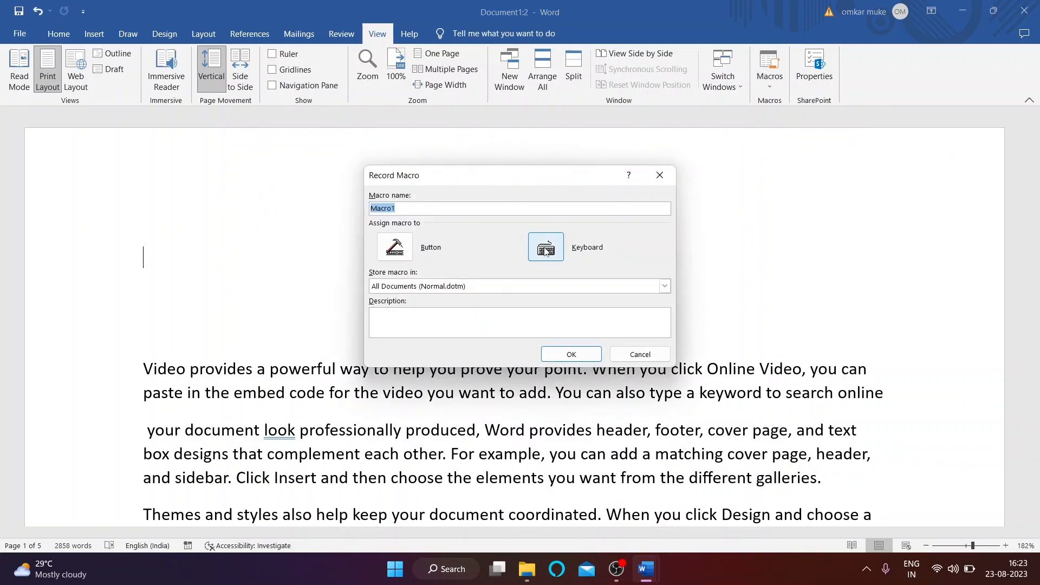
left_click(546, 249)
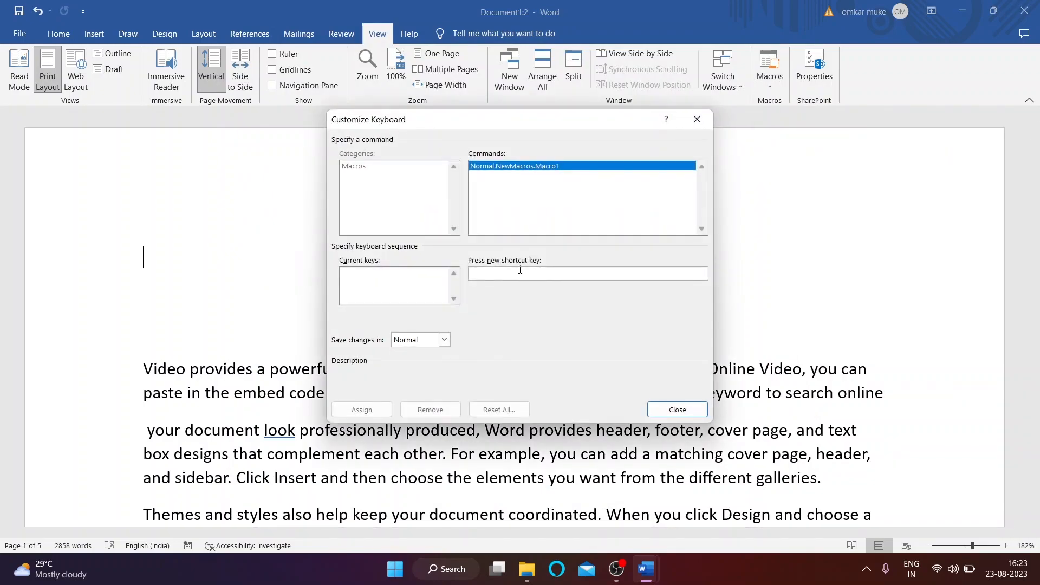
left_click(677, 410)
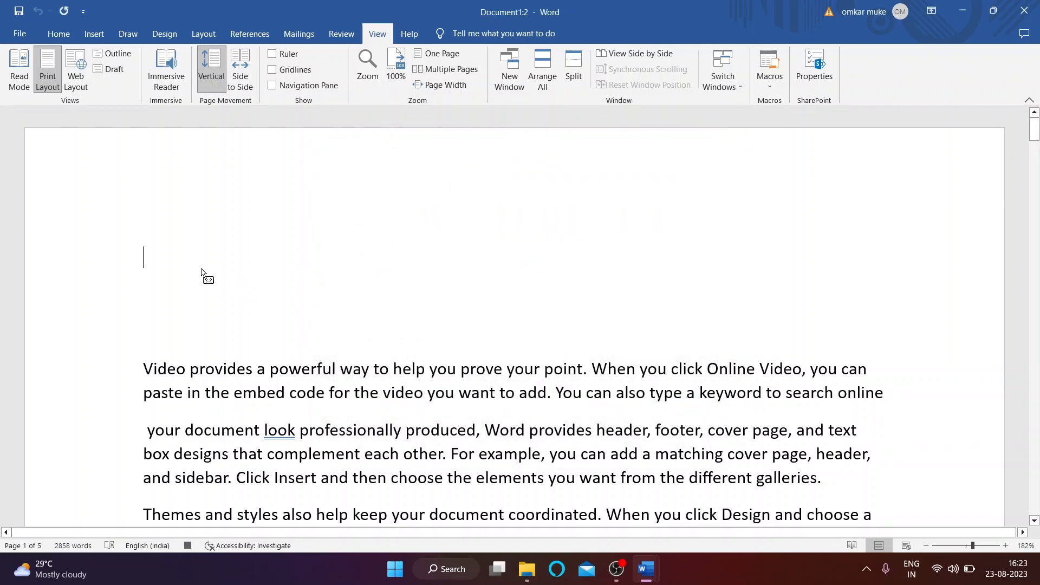
Step: Type a first-line sentence introducing the author as a computer teacher, then stop macro recording
type("my name is omkar and i am")
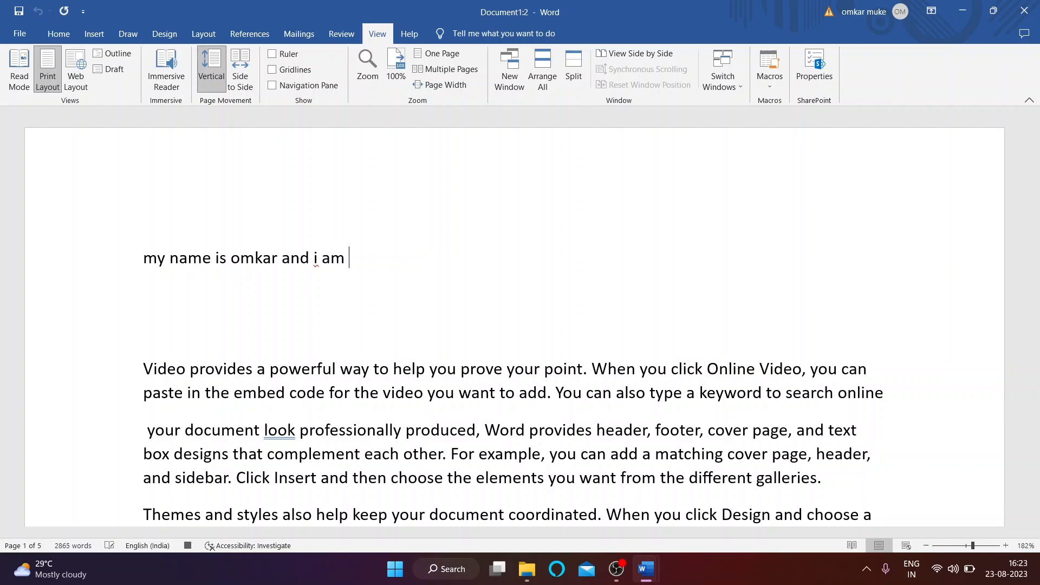
type("computer teacher.")
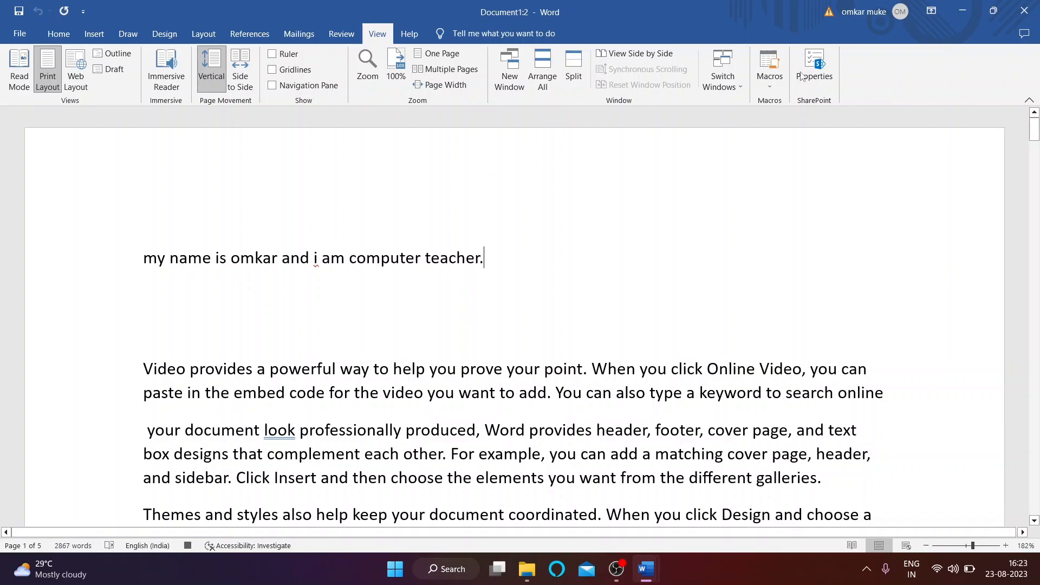
left_click(769, 76)
left_click(786, 114)
left_click(770, 79)
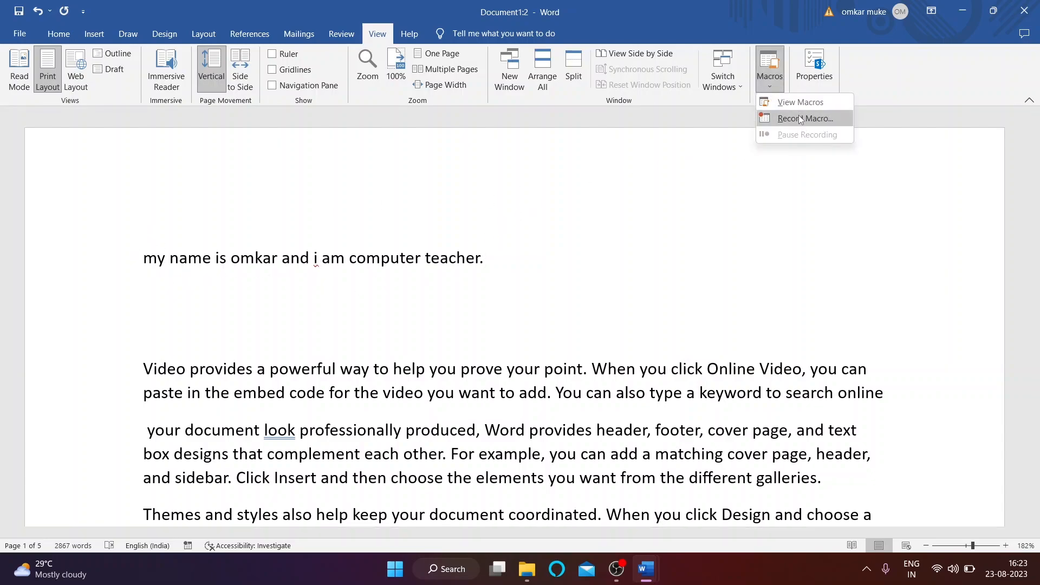
left_click(548, 249)
Step: Run Macro1 on two new empty lines to insert the teacher sentence twice
key("Return")
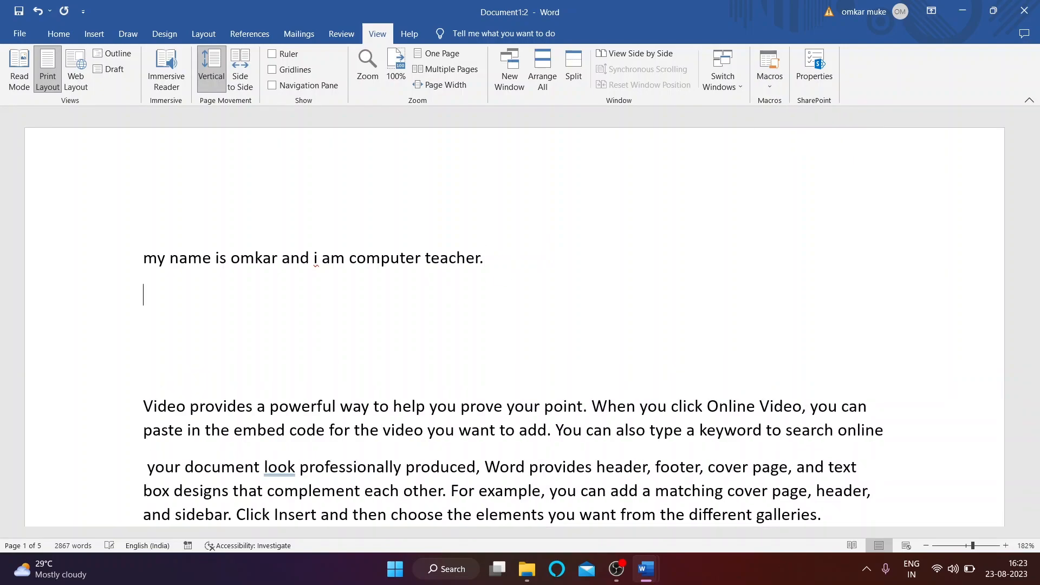
left_click(778, 86)
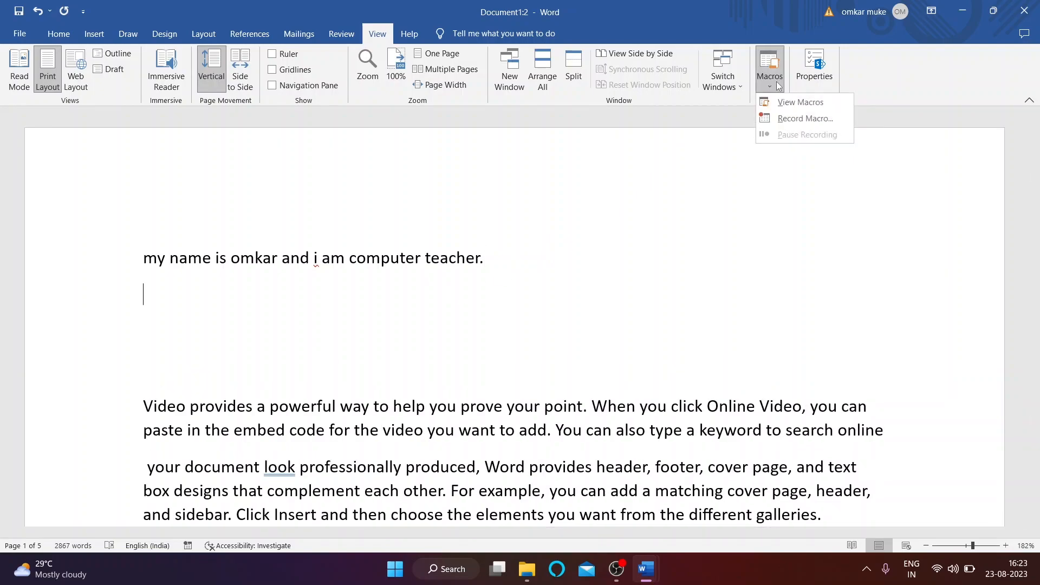
left_click(797, 108)
left_click(666, 184)
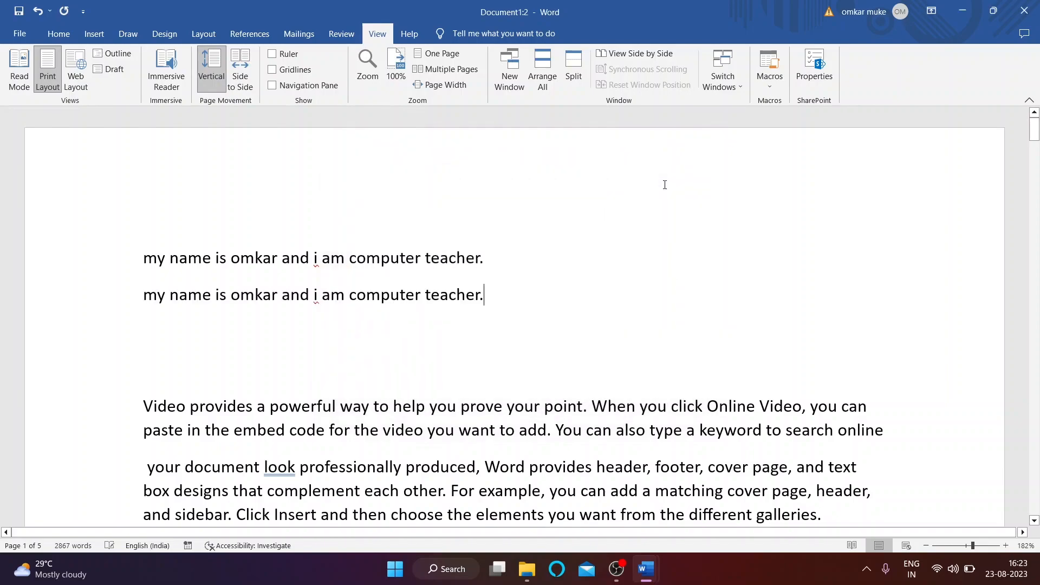
key("Return")
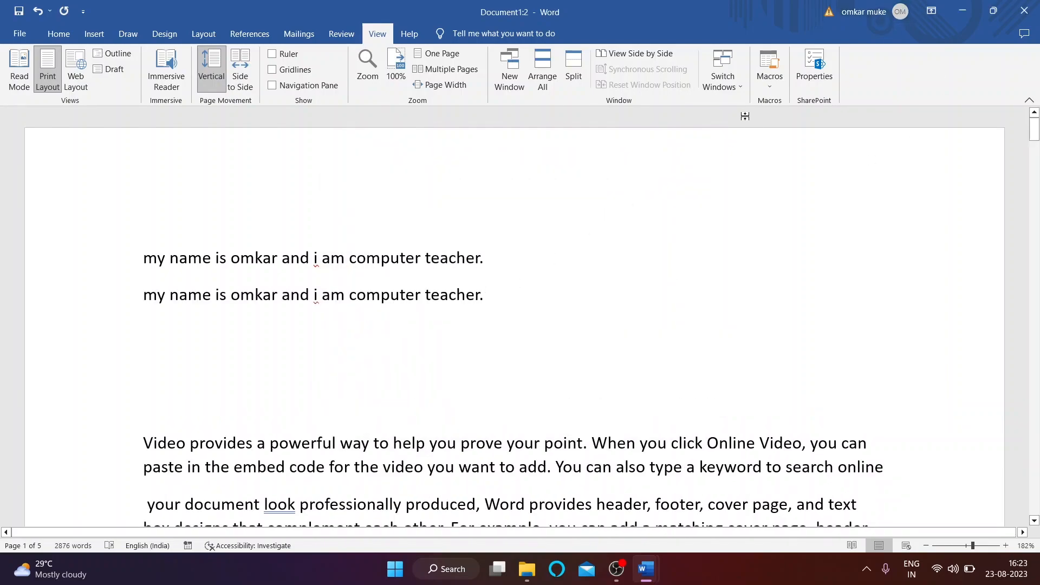
left_click(771, 87)
left_click(792, 101)
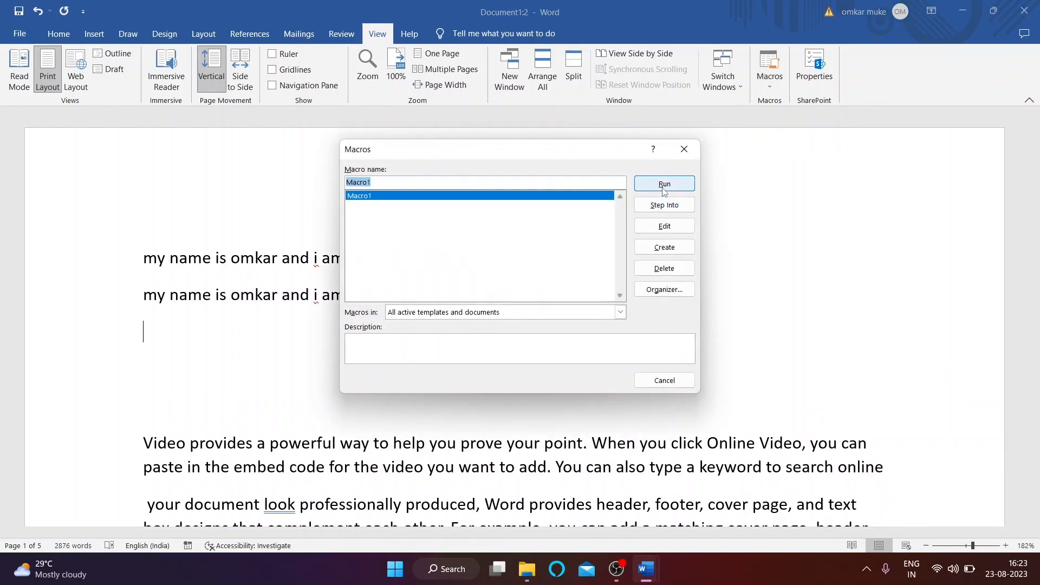
left_click(663, 184)
Step: Run Macro1 twice more, then select and delete all the inserted sentence lines
left_click(770, 84)
left_click(792, 101)
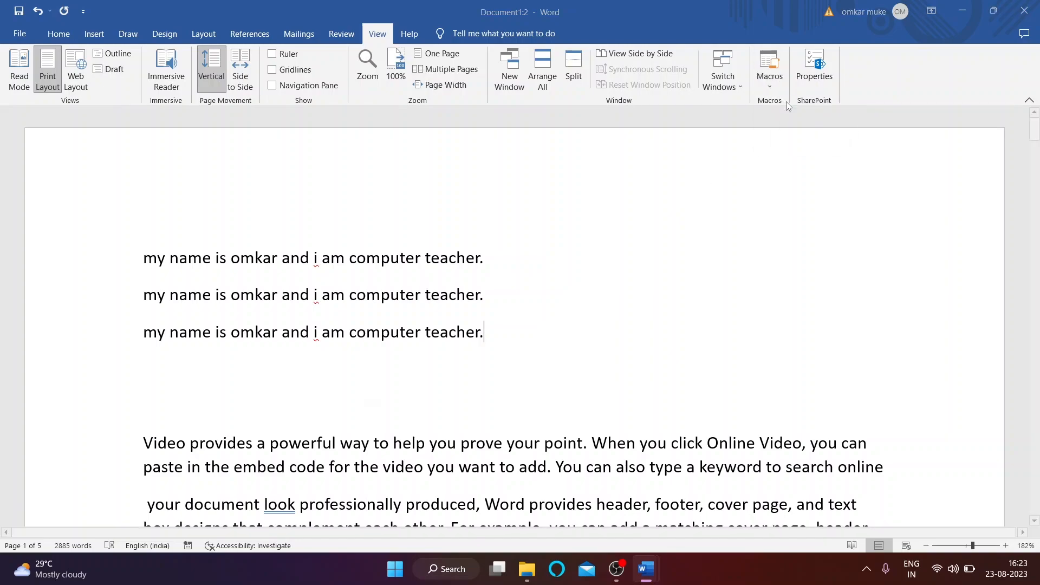
left_click(664, 183)
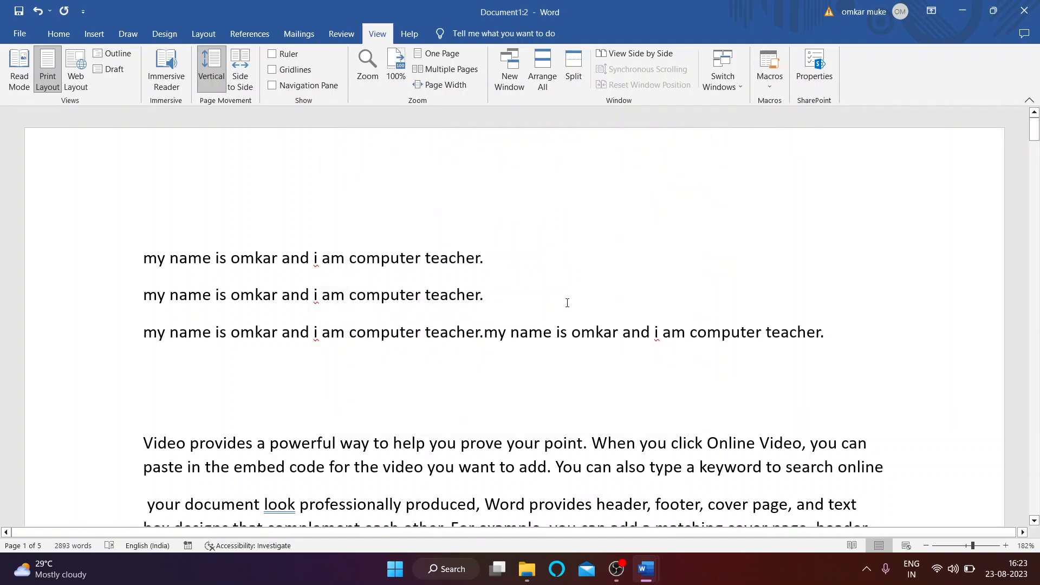
left_click(770, 84)
left_click(793, 106)
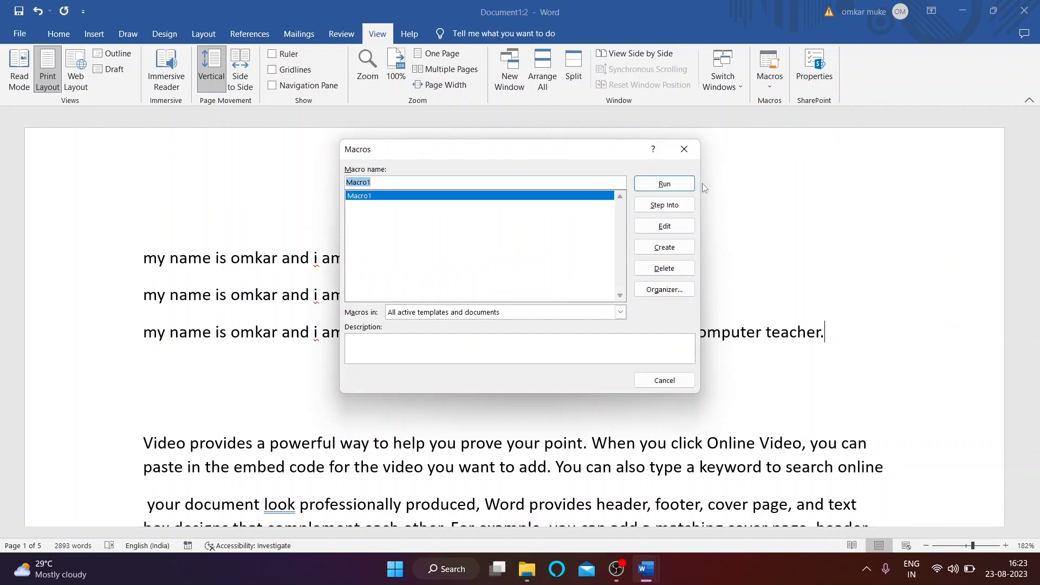
left_click(665, 185)
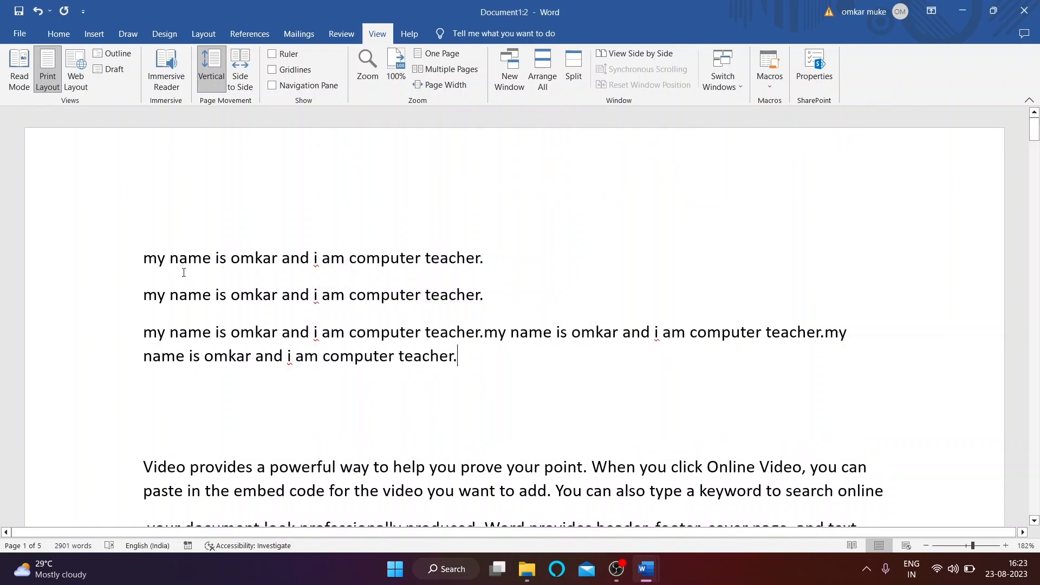
left_click_drag(153, 259, 463, 367)
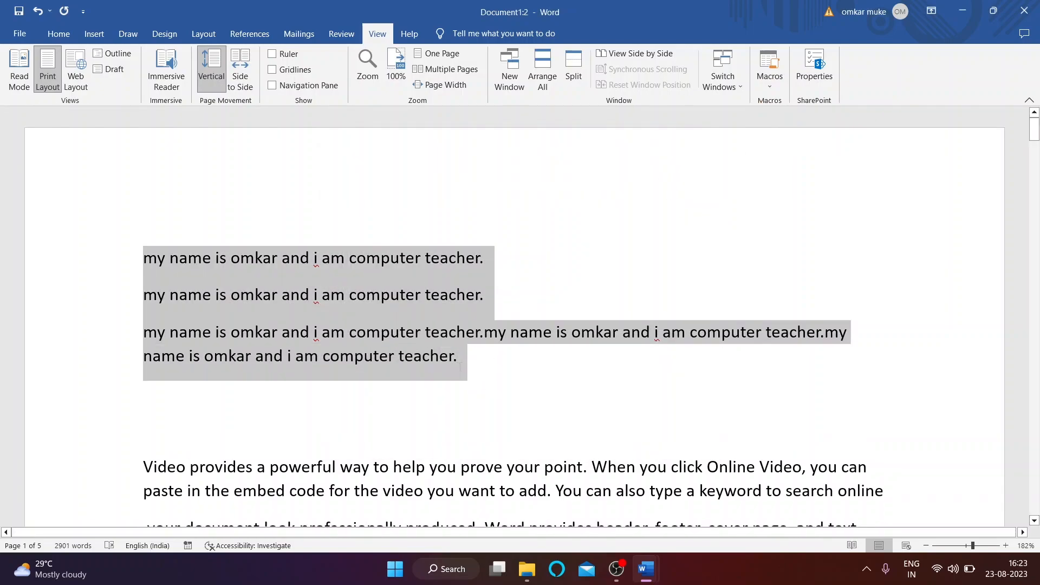
key("BackSpace")
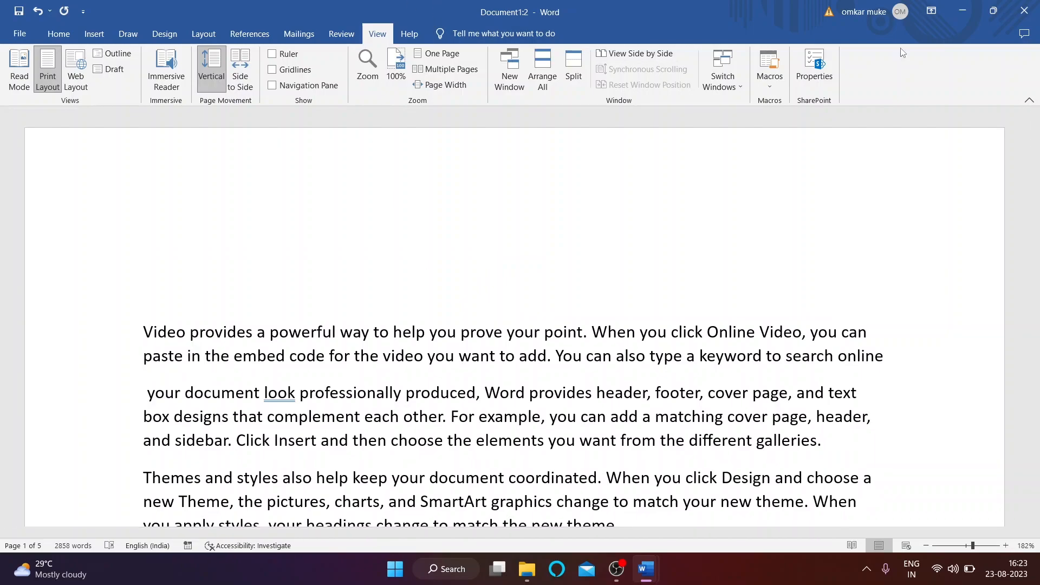
Step: Encrypt the document with a password via Protect Document, entering and confirming the password
left_click(816, 67)
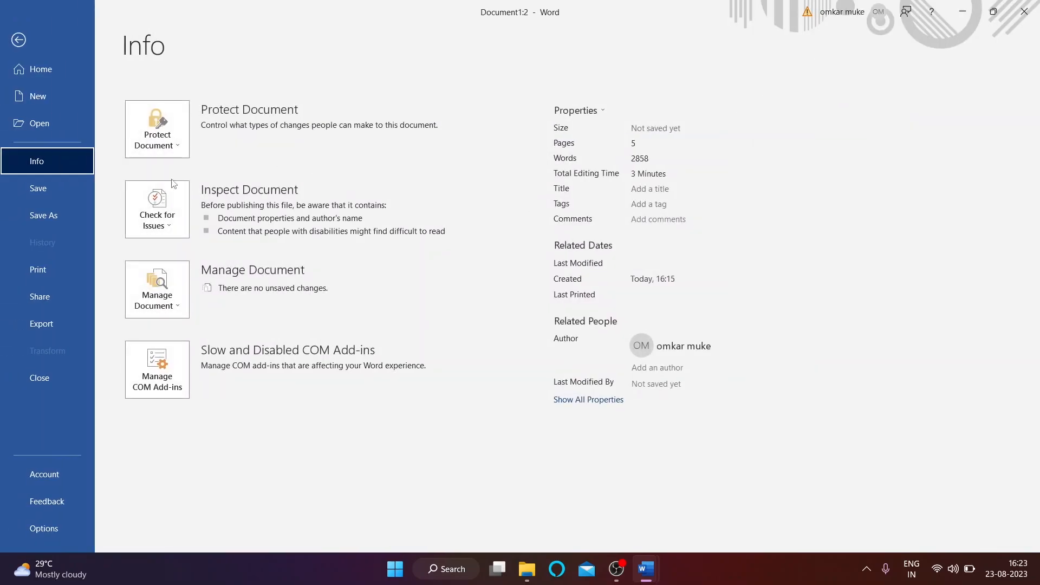
left_click(18, 40)
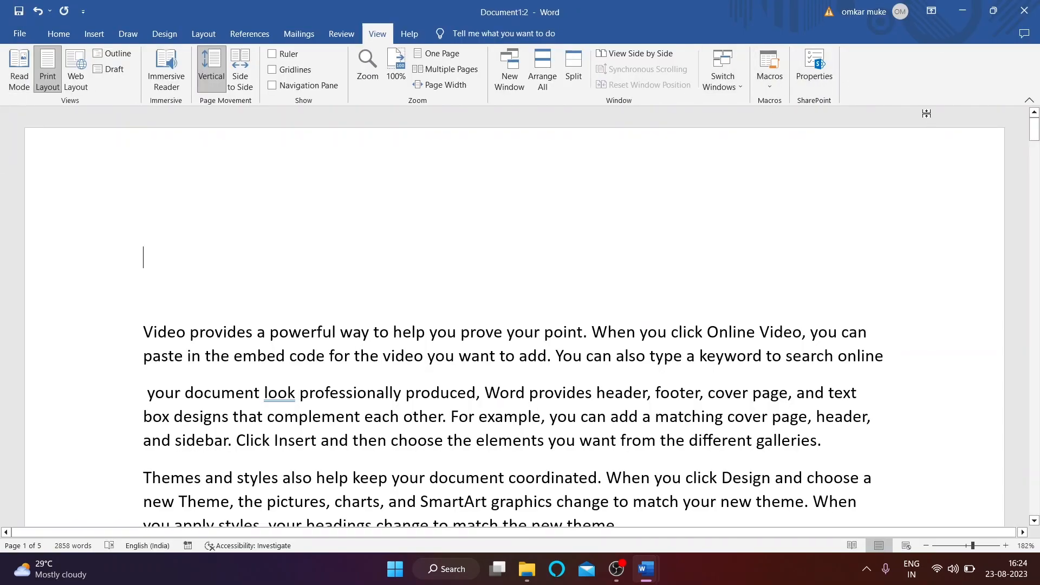
left_click(814, 68)
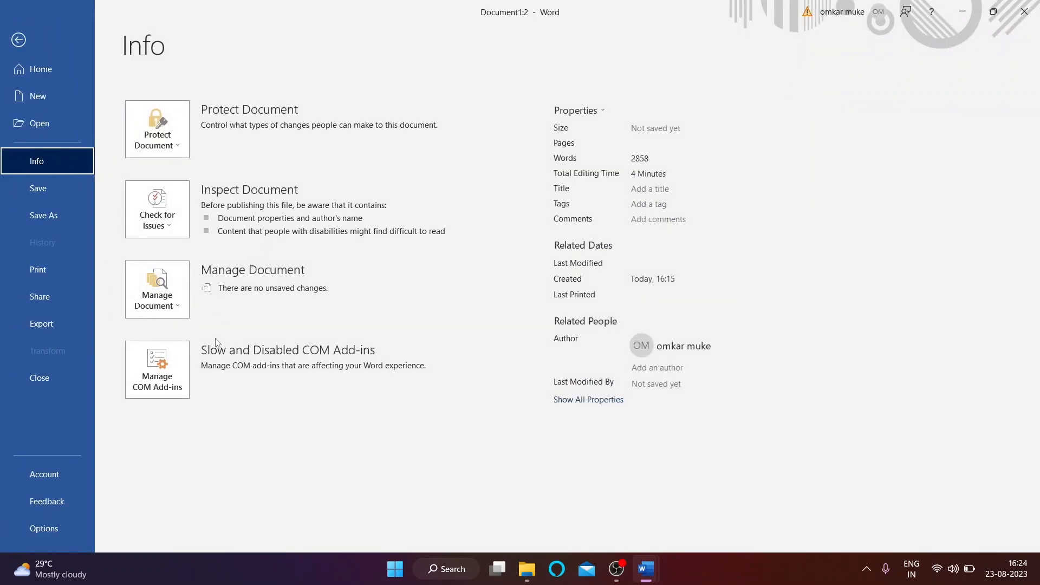
left_click(175, 146)
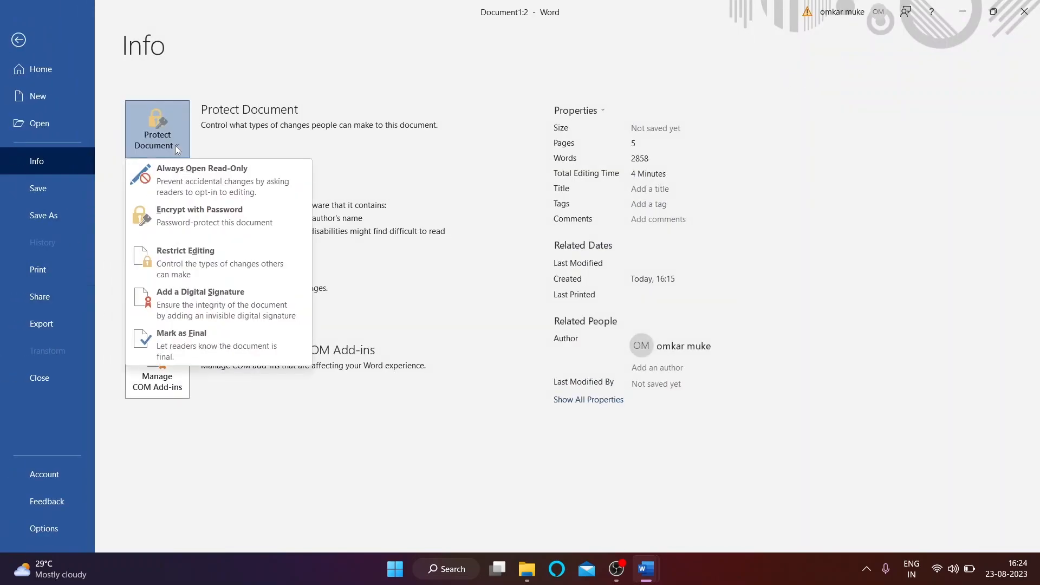
left_click(208, 213)
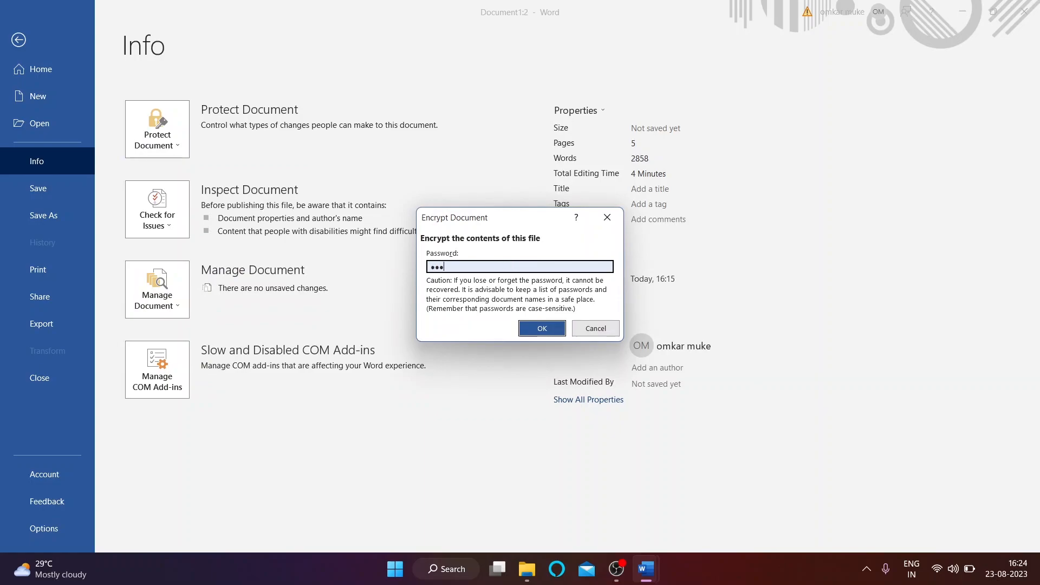
left_click(538, 335)
type("12")
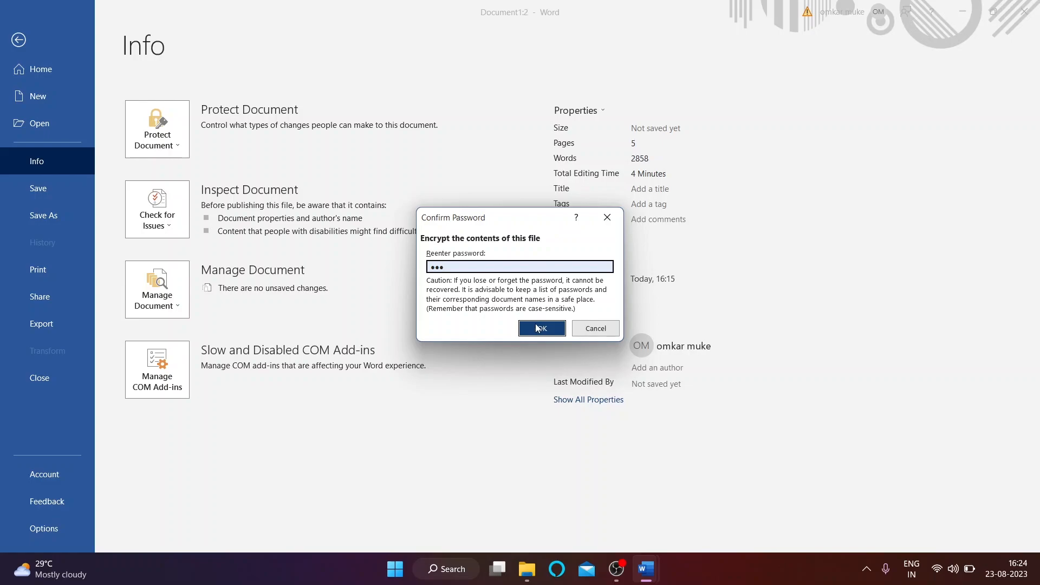
left_click(541, 328)
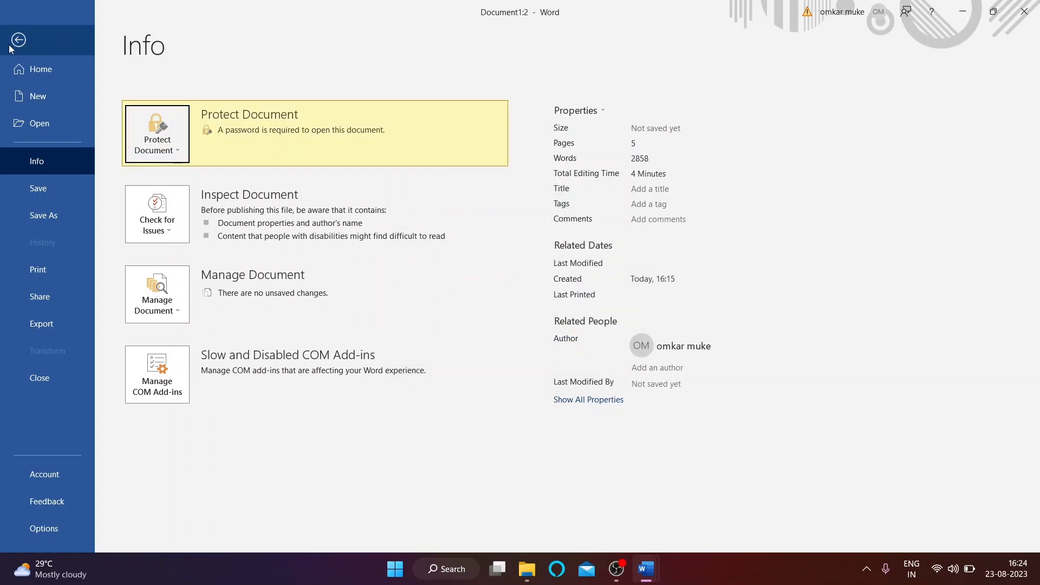
Step: Select the word 'prove', then reopen Encrypt with Password and cancel it
left_click(18, 40)
double_click(485, 340)
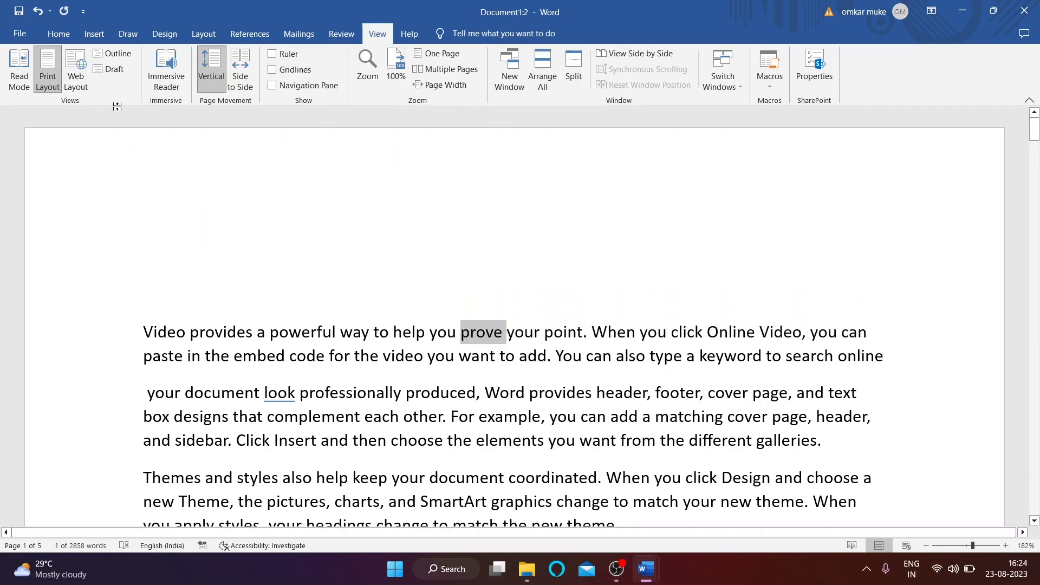
left_click(814, 70)
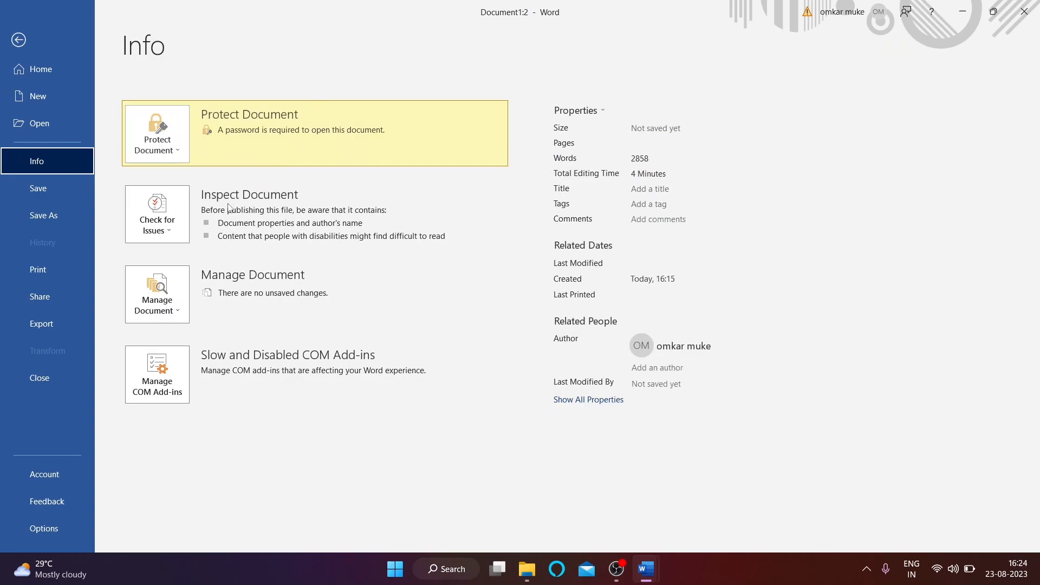
left_click(171, 153)
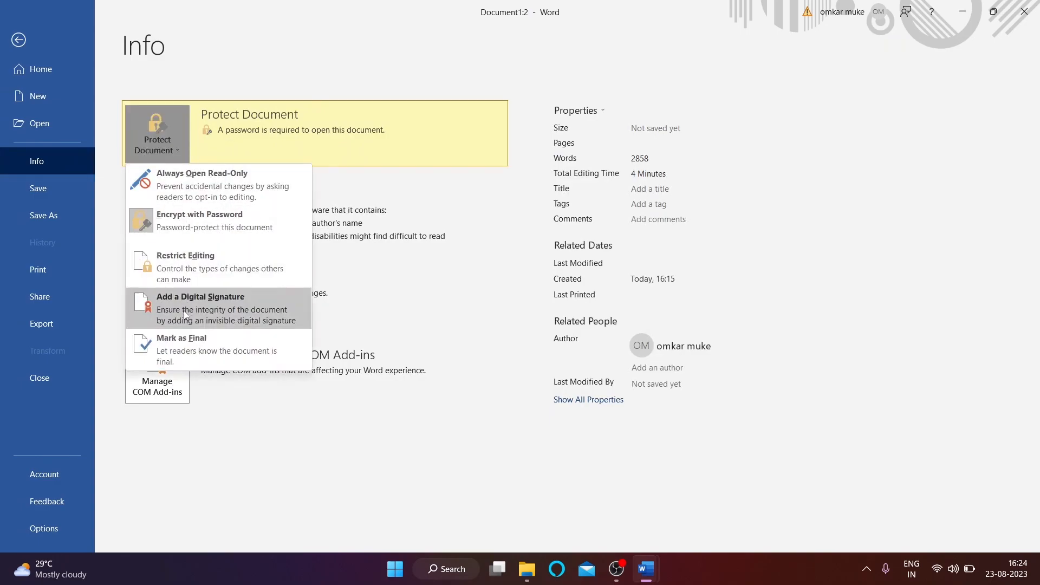
left_click(185, 221)
left_click(596, 328)
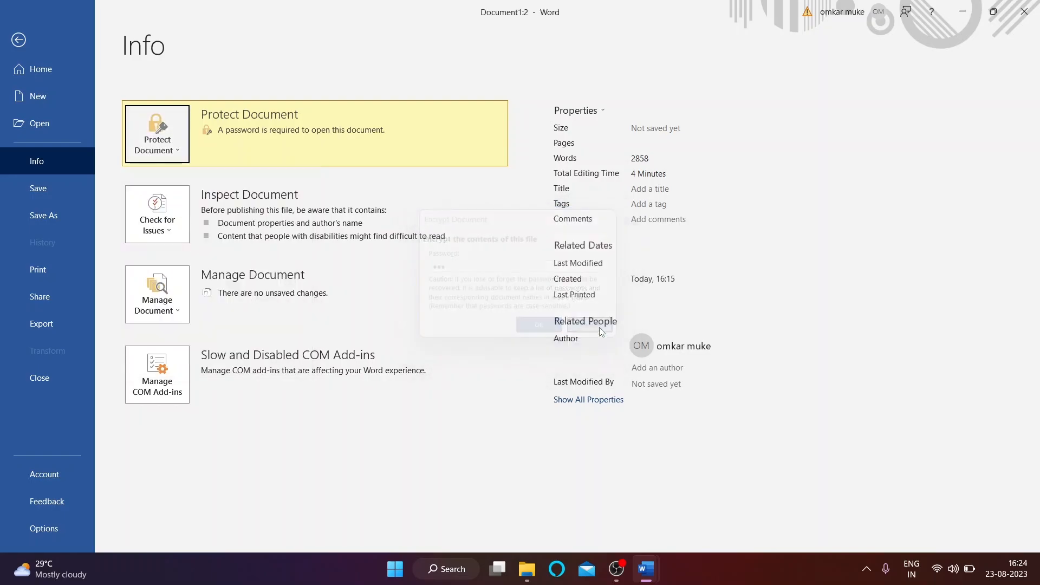
Step: Switch to the Document3 letter template and close it without saving
key("Escape")
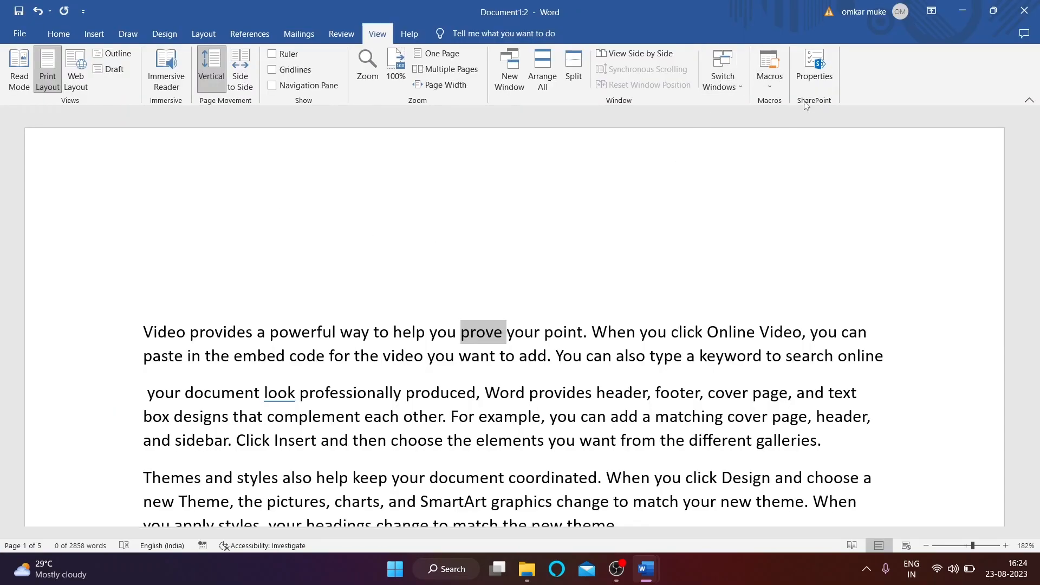
left_click(506, 311)
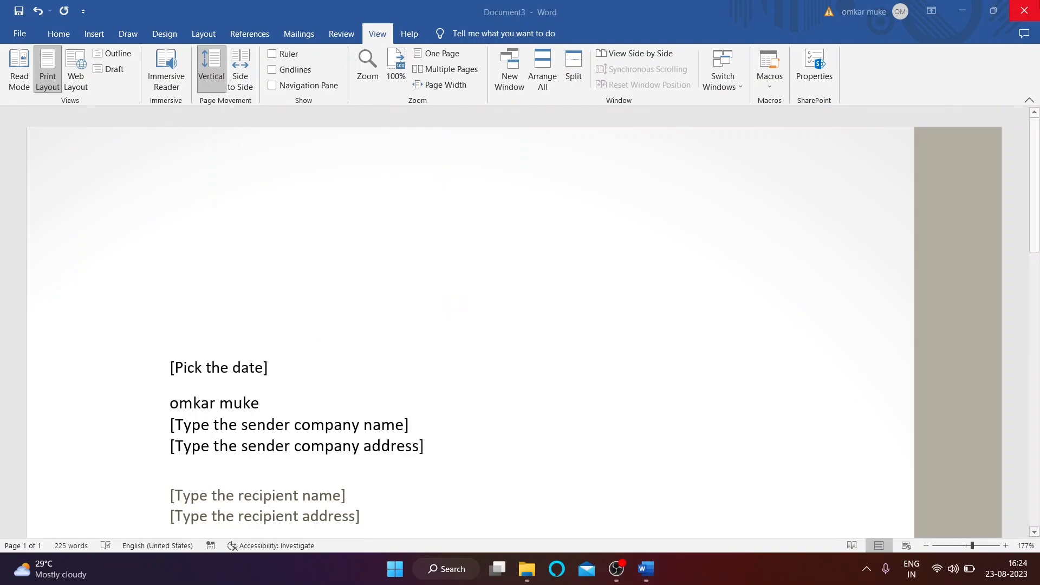
left_click(1024, 11)
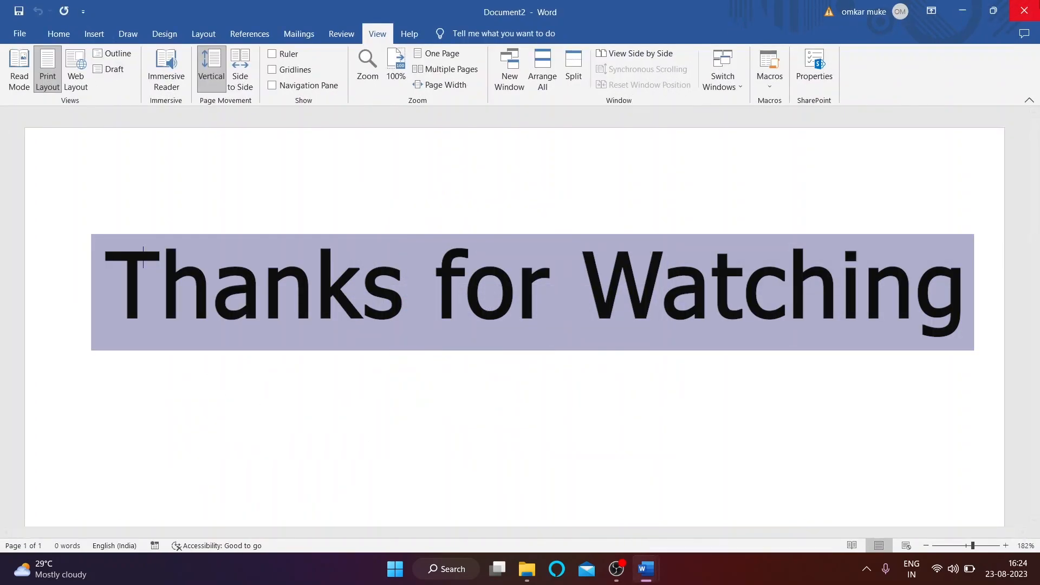